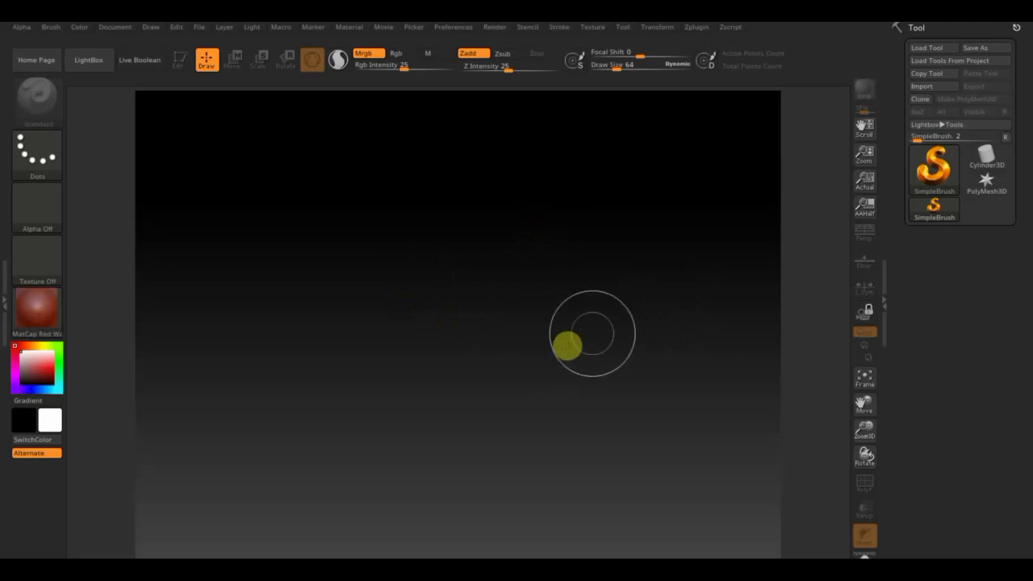
Step: Import gyro_item_slots from Desktop > Новая папка (3) as a texture through Texture > Import
{"action": "left_click", "coordinate": [937, 180]}
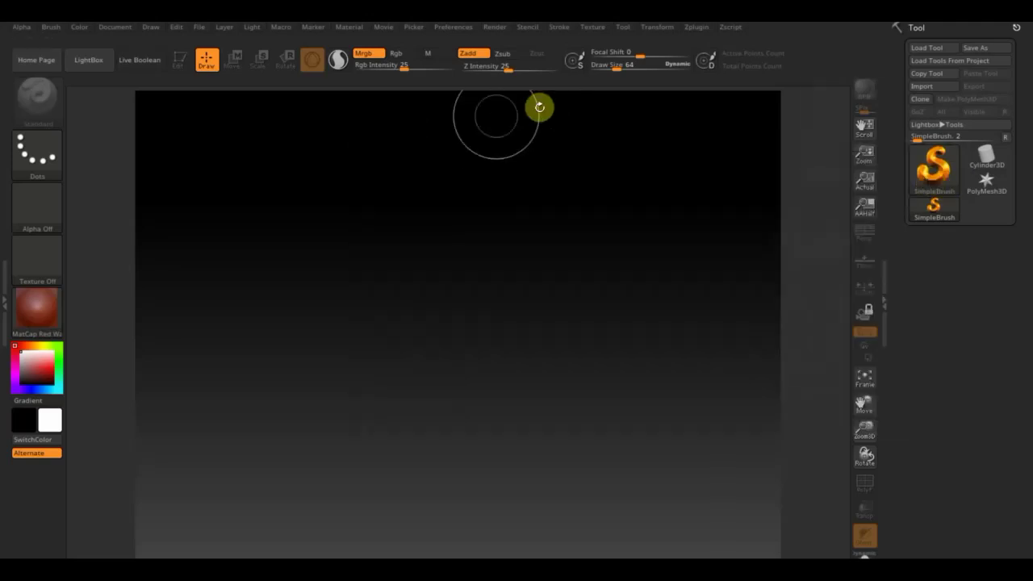
{"action": "left_click", "coordinate": [603, 30]}
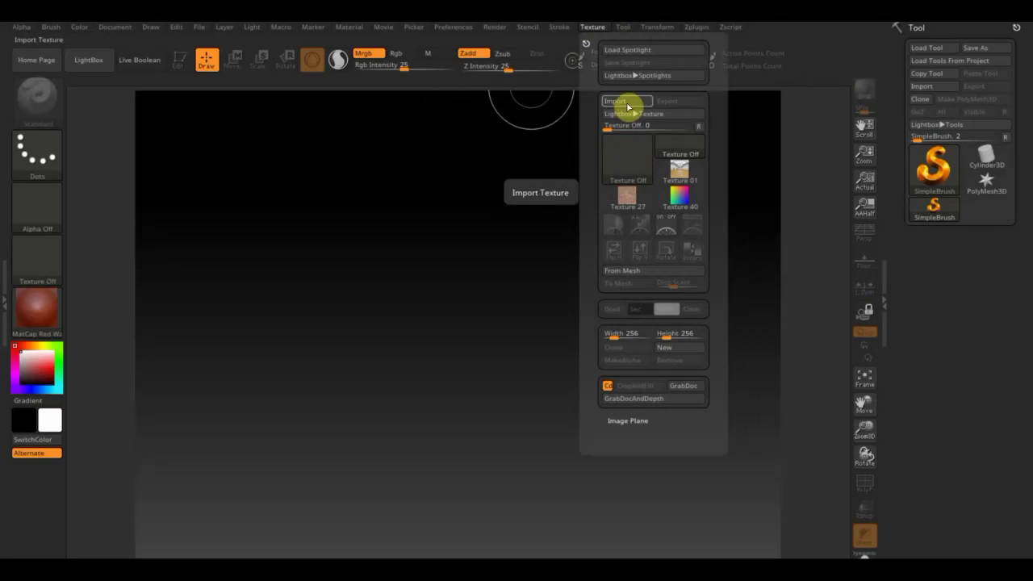
{"action": "left_click", "coordinate": [627, 106]}
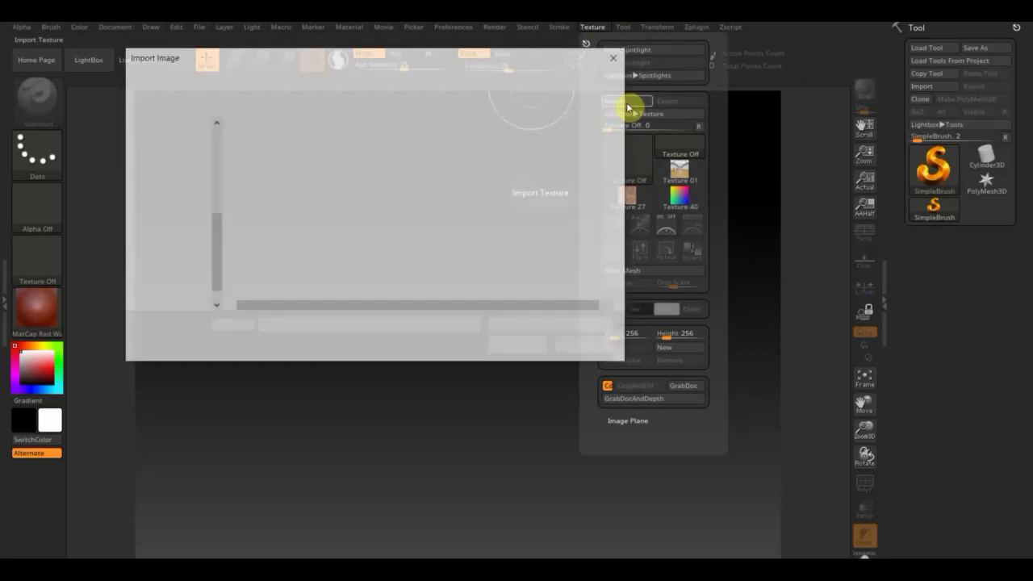
{"action": "left_click", "coordinate": [189, 265]}
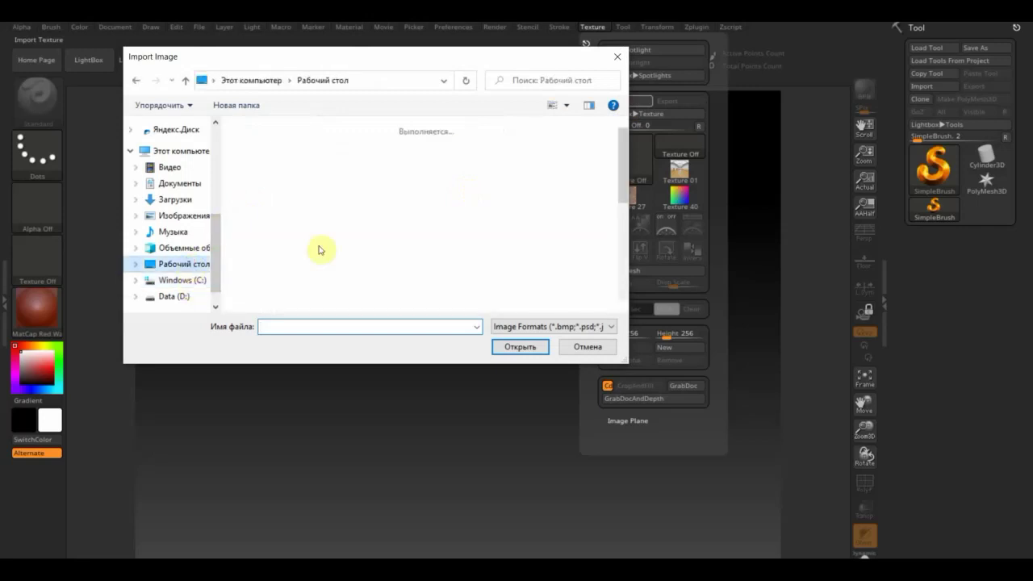
{"action": "left_click", "coordinate": [411, 254]}
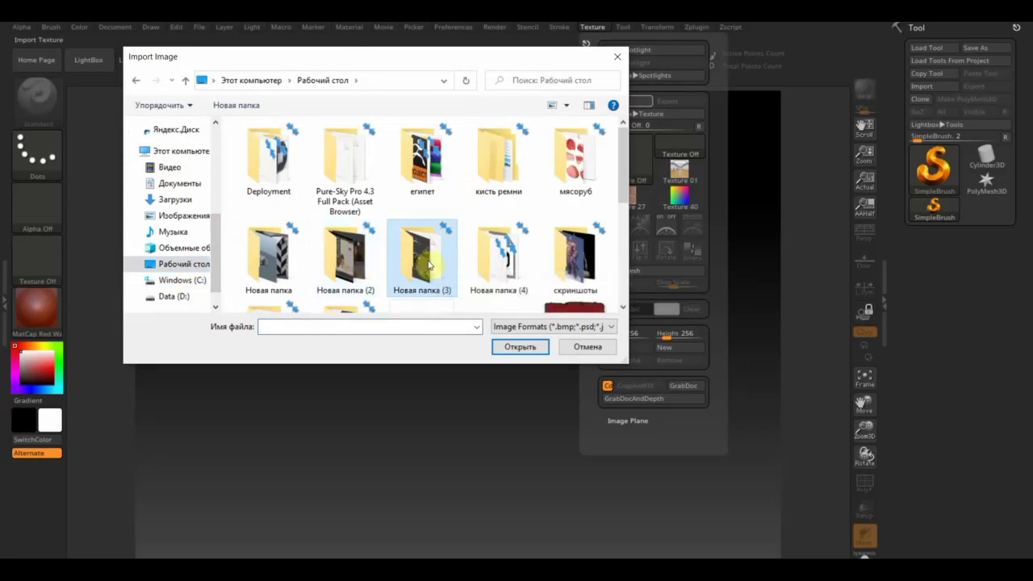
{"action": "double_click", "coordinate": [428, 264]}
{"action": "left_click", "coordinate": [444, 173]}
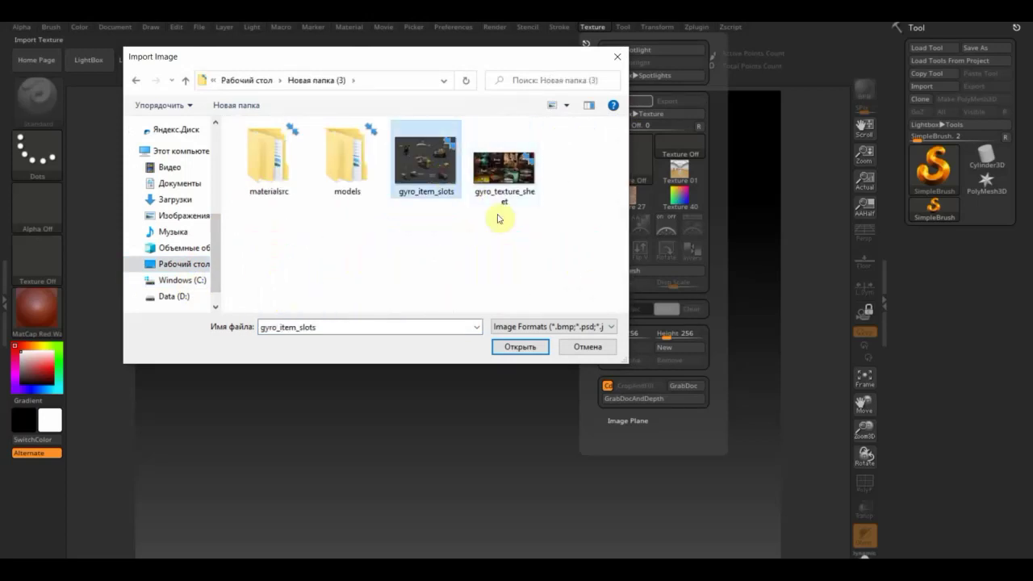
{"action": "left_click", "coordinate": [519, 353]}
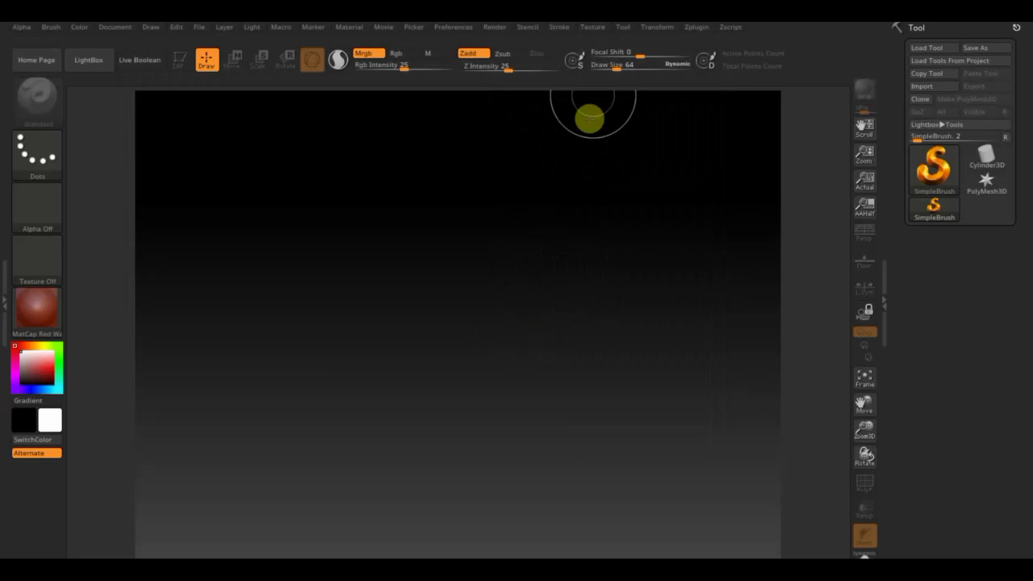
Step: Add the gyro_item_slots texture to Spotlight, enlarge and shift it, then pin it with Z
{"action": "left_click", "coordinate": [596, 30]}
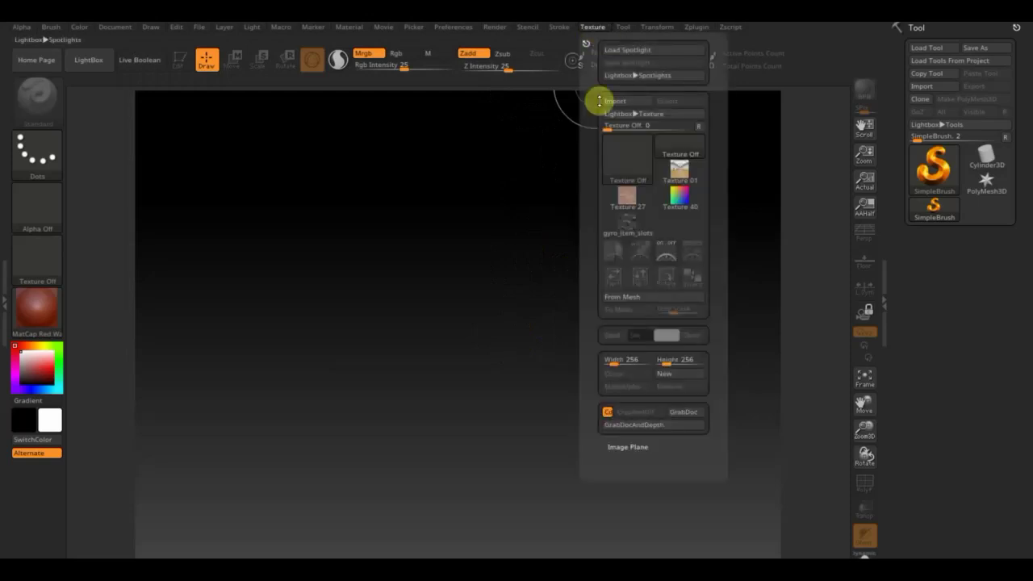
{"action": "left_click", "coordinate": [646, 216]}
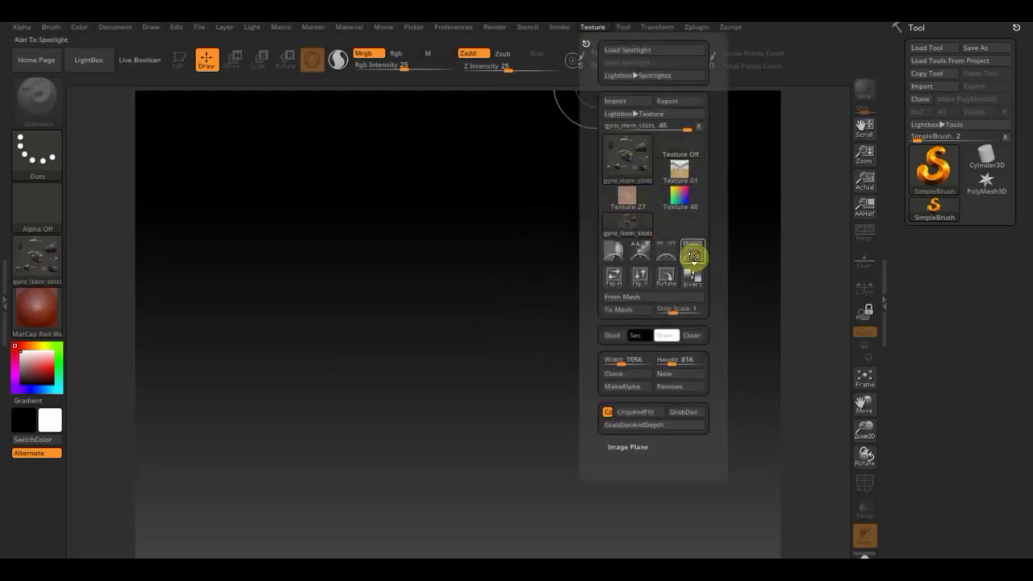
{"action": "left_click", "coordinate": [691, 259]}
{"action": "left_click_drag", "start_coordinate": [457, 347], "coordinate": [458, 330]}
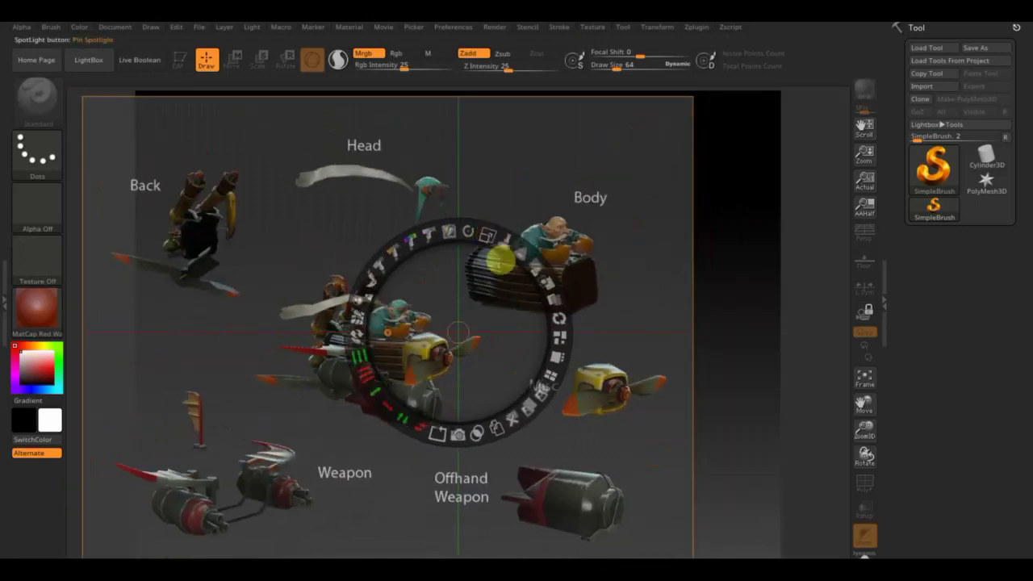
{"action": "left_click_drag", "start_coordinate": [499, 279], "coordinate": [556, 252]}
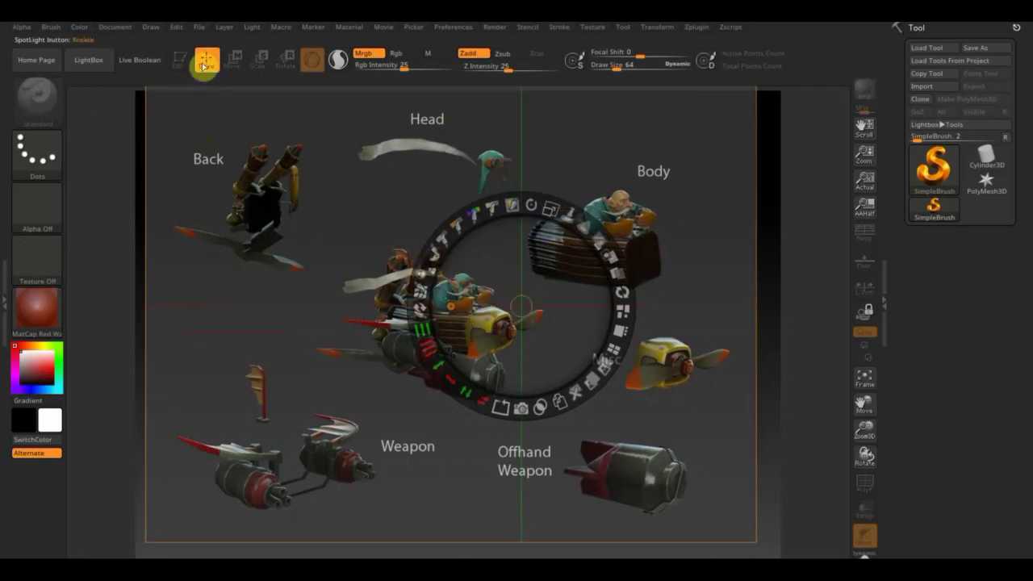
{"action": "key", "text": "z"}
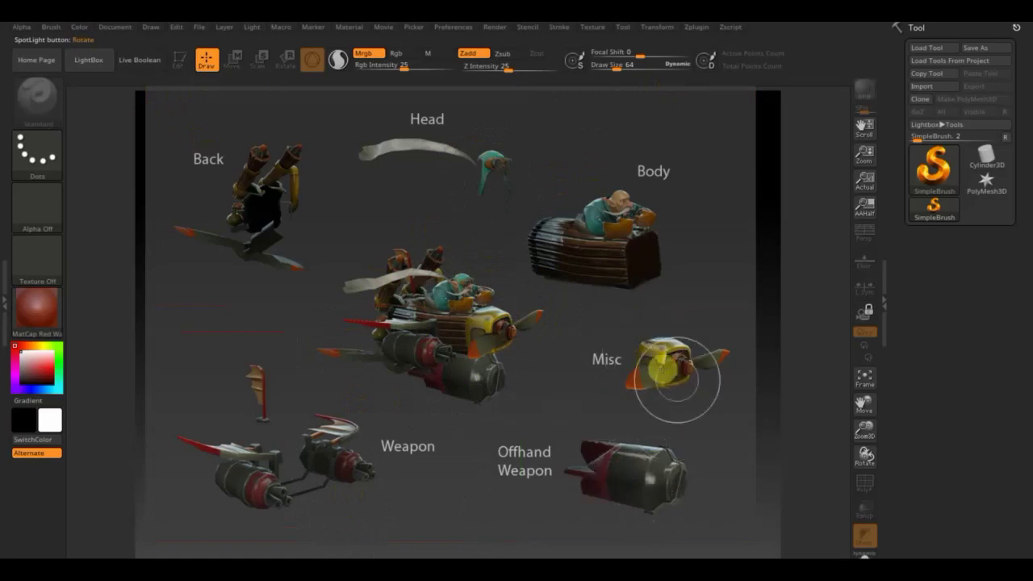
Step: Shrink the gyro_item_slots reference and park it in the upper right corner
{"action": "mouse_move", "coordinate": [620, 215]}
{"action": "left_mouse_down"}
{"action": "mouse_move", "coordinate": [691, 231]}
{"action": "mouse_move", "coordinate": [678, 202]}
{"action": "mouse_move", "coordinate": [648, 231]}
{"action": "mouse_move", "coordinate": [579, 246]}
{"action": "mouse_move", "coordinate": [610, 247]}
{"action": "mouse_move", "coordinate": [595, 277]}
{"action": "mouse_move", "coordinate": [580, 261]}
{"action": "mouse_move", "coordinate": [610, 277]}
{"action": "mouse_move", "coordinate": [594, 240]}
{"action": "mouse_move", "coordinate": [601, 268]}
{"action": "mouse_move", "coordinate": [601, 240]}
{"action": "mouse_move", "coordinate": [673, 206]}
{"action": "mouse_move", "coordinate": [669, 226]}
{"action": "mouse_move", "coordinate": [630, 236]}
{"action": "mouse_move", "coordinate": [652, 246]}
{"action": "mouse_move", "coordinate": [622, 272]}
{"action": "mouse_move", "coordinate": [622, 294]}
{"action": "left_mouse_up"}
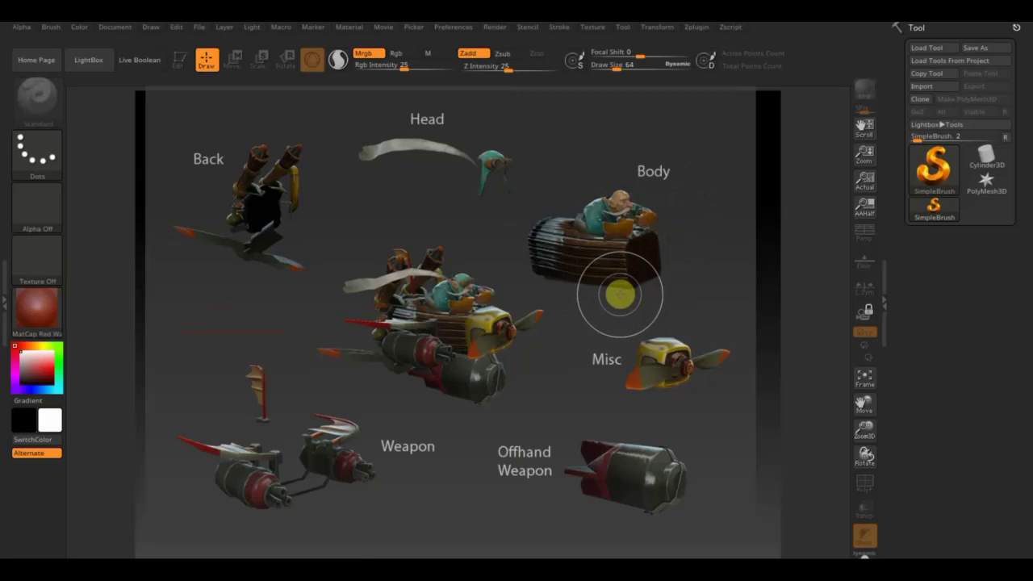
{"action": "mouse_move", "coordinate": [618, 293]}
{"action": "left_mouse_down"}
{"action": "mouse_move", "coordinate": [605, 203]}
{"action": "mouse_move", "coordinate": [626, 214]}
{"action": "mouse_move", "coordinate": [637, 185]}
{"action": "mouse_move", "coordinate": [618, 202]}
{"action": "mouse_move", "coordinate": [653, 253]}
{"action": "mouse_move", "coordinate": [665, 238]}
{"action": "mouse_move", "coordinate": [537, 295]}
{"action": "mouse_move", "coordinate": [511, 242]}
{"action": "mouse_move", "coordinate": [422, 282]}
{"action": "mouse_move", "coordinate": [452, 291]}
{"action": "mouse_move", "coordinate": [491, 164]}
{"action": "mouse_move", "coordinate": [443, 230]}
{"action": "mouse_move", "coordinate": [286, 213]}
{"action": "left_mouse_up"}
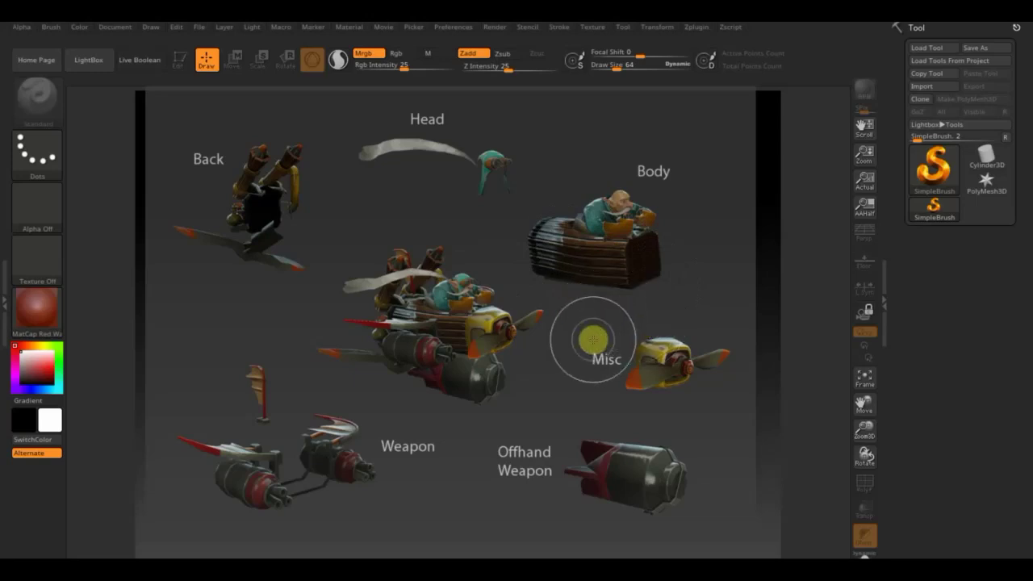
{"action": "key", "text": "shift+z"}
{"action": "left_click_drag", "start_coordinate": [534, 188], "coordinate": [412, 189]}
{"action": "mouse_move", "coordinate": [491, 263]}
{"action": "left_mouse_down"}
{"action": "mouse_move", "coordinate": [728, 126]}
{"action": "mouse_move", "coordinate": [752, 129]}
{"action": "left_mouse_up"}
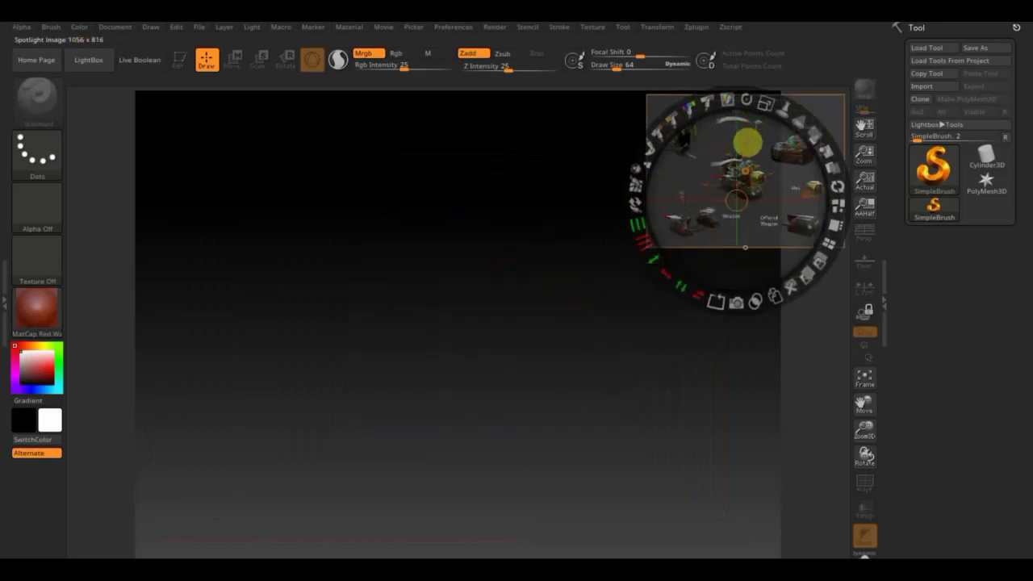
Step: Hide the reference and draw a Cube3D on the canvas in Edit mode
{"action": "key", "text": "shift+z"}
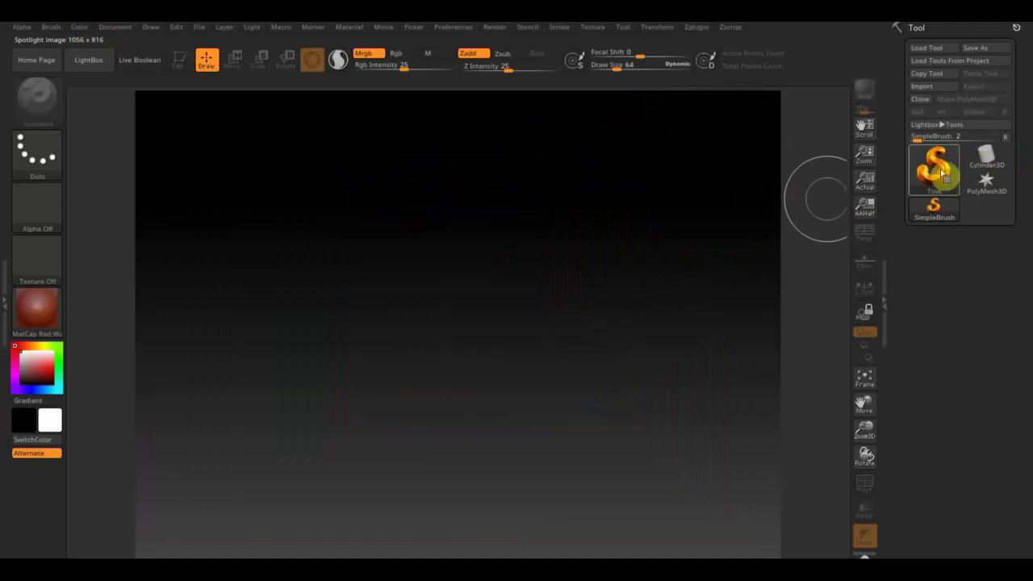
{"action": "left_click", "coordinate": [948, 180]}
{"action": "left_click", "coordinate": [449, 226]}
{"action": "mouse_move", "coordinate": [475, 304]}
{"action": "left_mouse_down"}
{"action": "mouse_move", "coordinate": [479, 376]}
{"action": "mouse_move", "coordinate": [463, 361]}
{"action": "left_mouse_up"}
{"action": "left_click", "coordinate": [182, 65]}
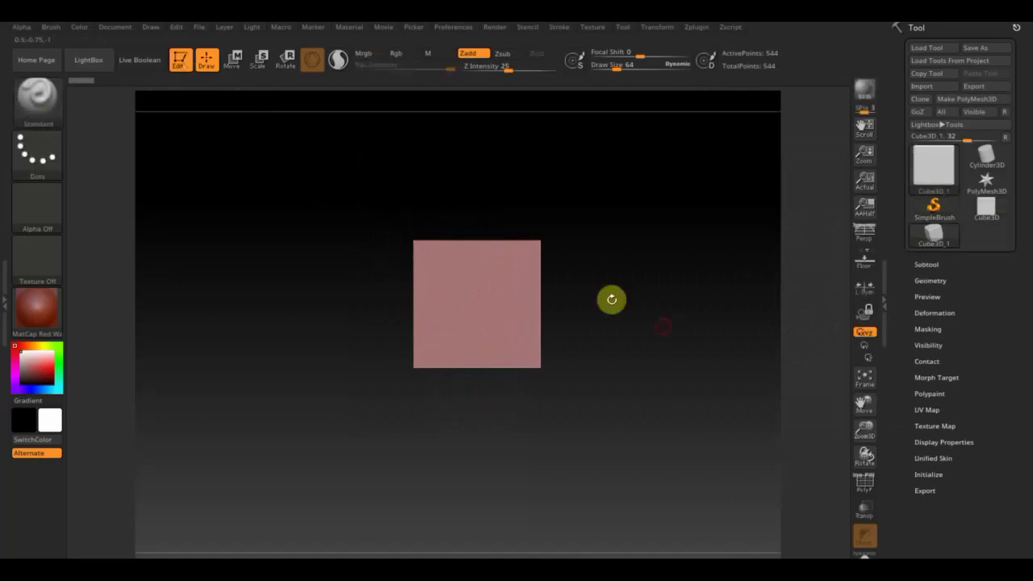
{"action": "mouse_move", "coordinate": [670, 344]}
{"action": "left_mouse_down"}
{"action": "mouse_move", "coordinate": [589, 357]}
{"action": "mouse_move", "coordinate": [608, 363]}
{"action": "left_mouse_up"}
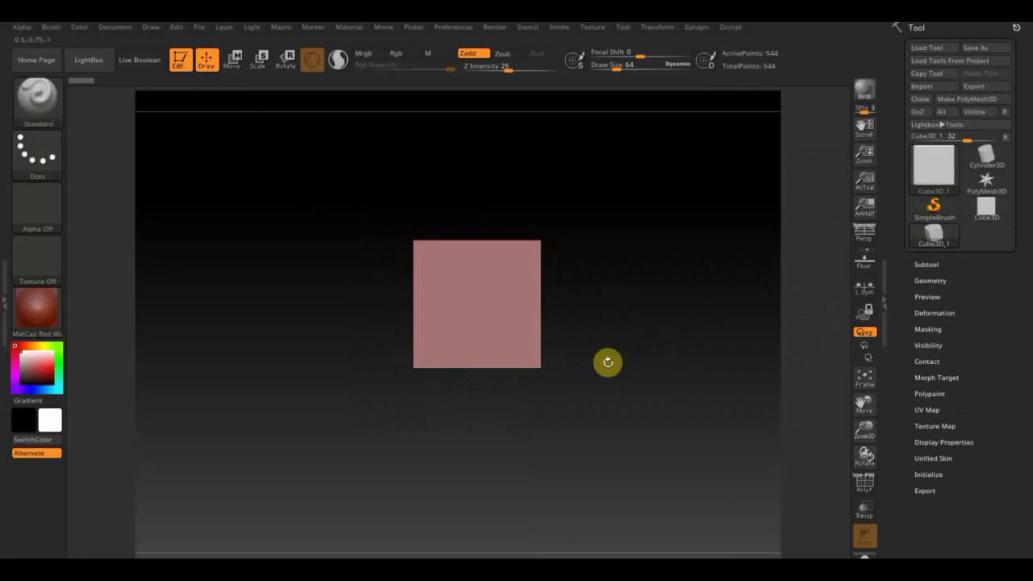
Step: Stretch the cube into a tall block with rounded edges and return to Draw mode
{"action": "left_click", "coordinate": [233, 60]}
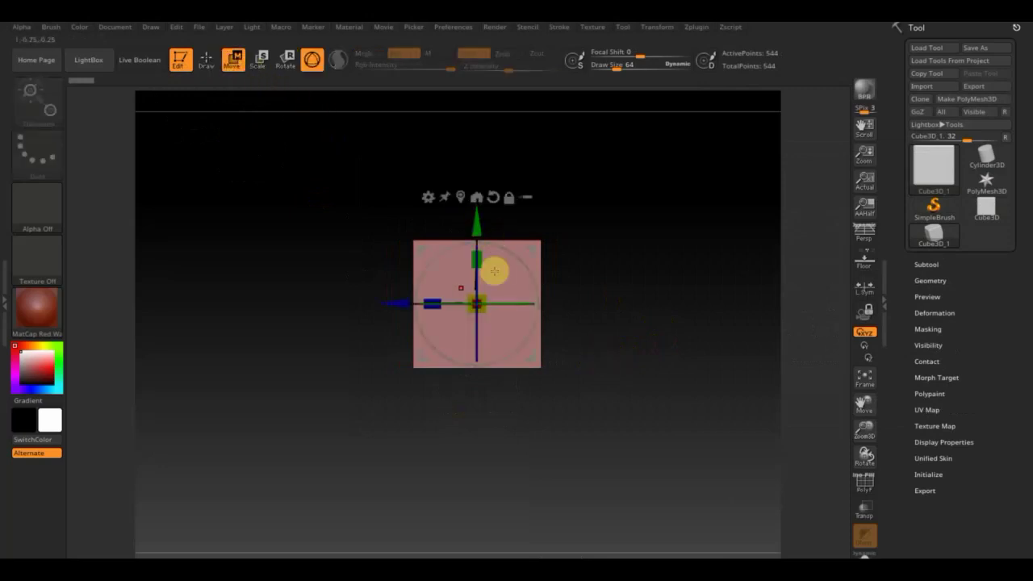
{"action": "left_click_drag", "start_coordinate": [440, 287], "coordinate": [334, 304]}
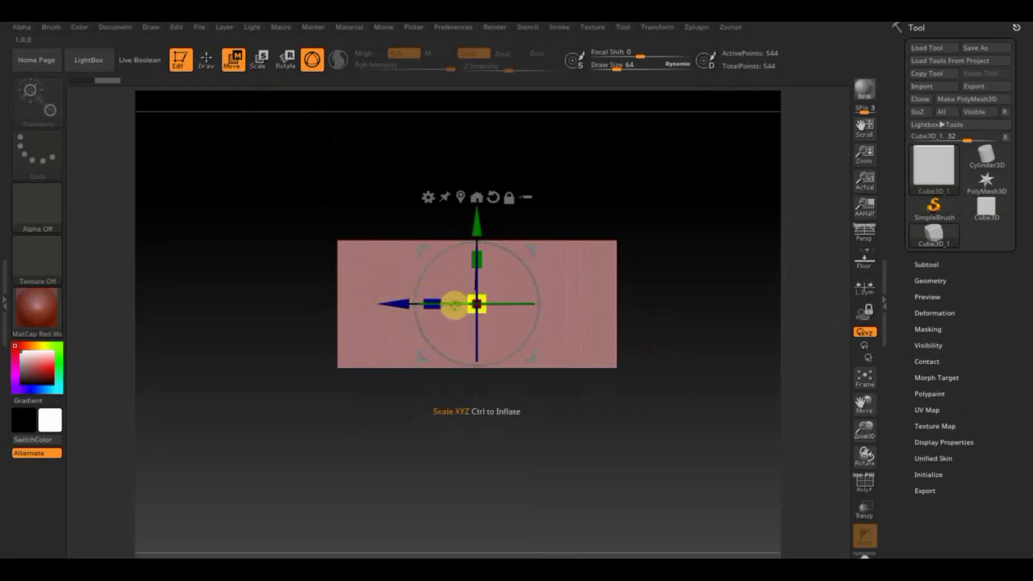
{"action": "mouse_move", "coordinate": [585, 428]}
{"action": "left_mouse_down"}
{"action": "mouse_move", "coordinate": [604, 438]}
{"action": "mouse_move", "coordinate": [702, 428]}
{"action": "mouse_move", "coordinate": [699, 439]}
{"action": "left_mouse_up"}
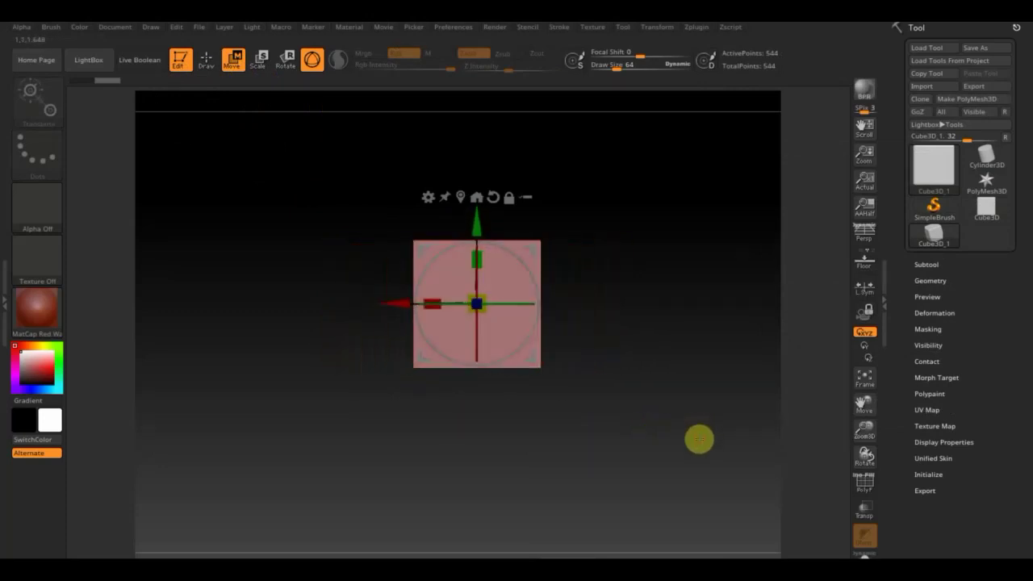
{"action": "left_click", "coordinate": [603, 339], "text": "ctrl"}
{"action": "mouse_move", "coordinate": [671, 321]}
{"action": "left_mouse_down"}
{"action": "mouse_move", "coordinate": [652, 353]}
{"action": "mouse_move", "coordinate": [687, 358]}
{"action": "mouse_move", "coordinate": [669, 355]}
{"action": "left_mouse_up"}
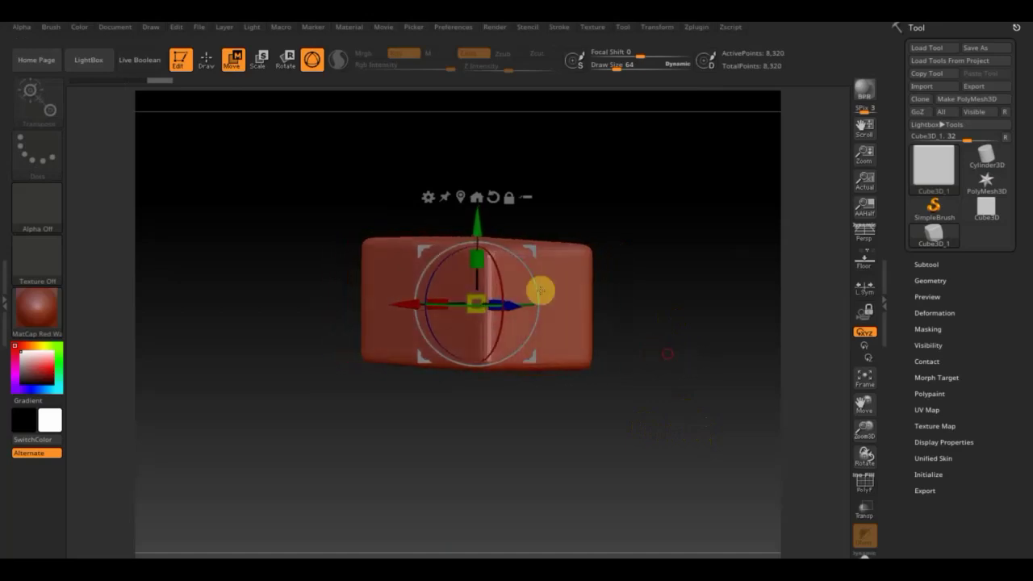
{"action": "left_click", "coordinate": [207, 58]}
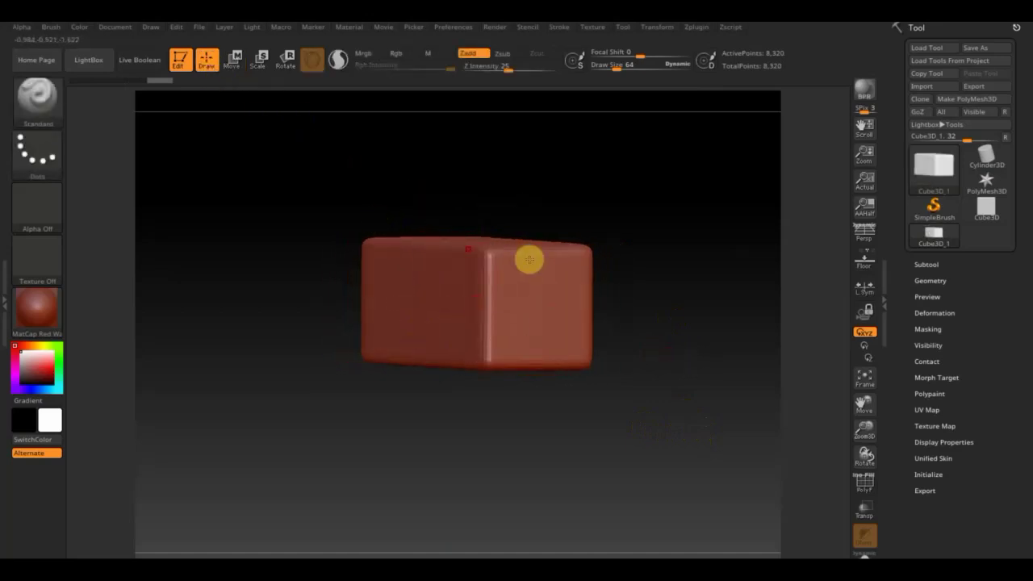
{"action": "mouse_move", "coordinate": [760, 272]}
{"action": "left_mouse_down"}
{"action": "mouse_move", "coordinate": [731, 304]}
{"action": "mouse_move", "coordinate": [719, 388]}
{"action": "left_mouse_up"}
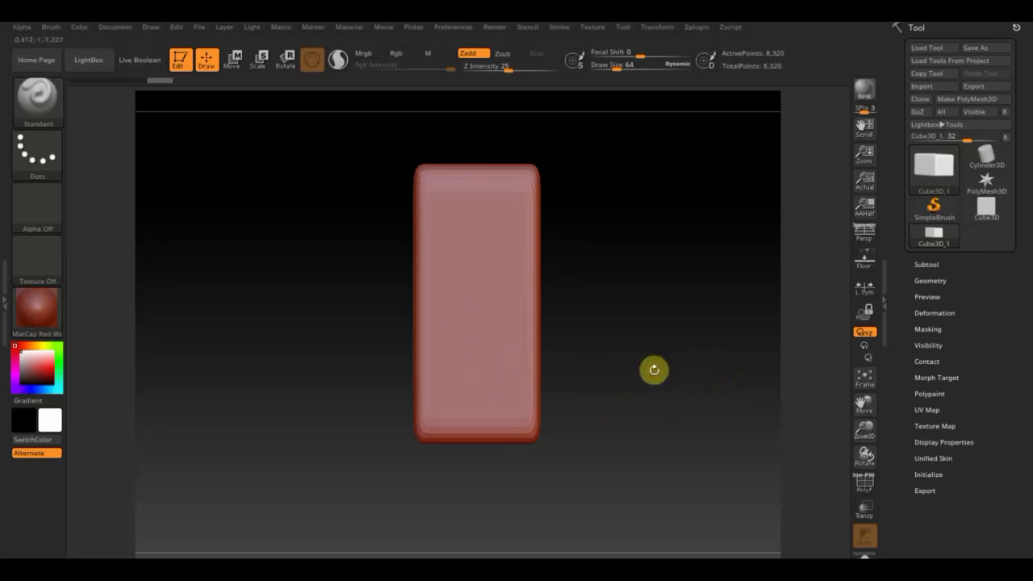
Step: Convert the box to a PolyMesh and DynaMesh it at resolution 128 instead of 424
{"action": "left_click", "coordinate": [970, 100]}
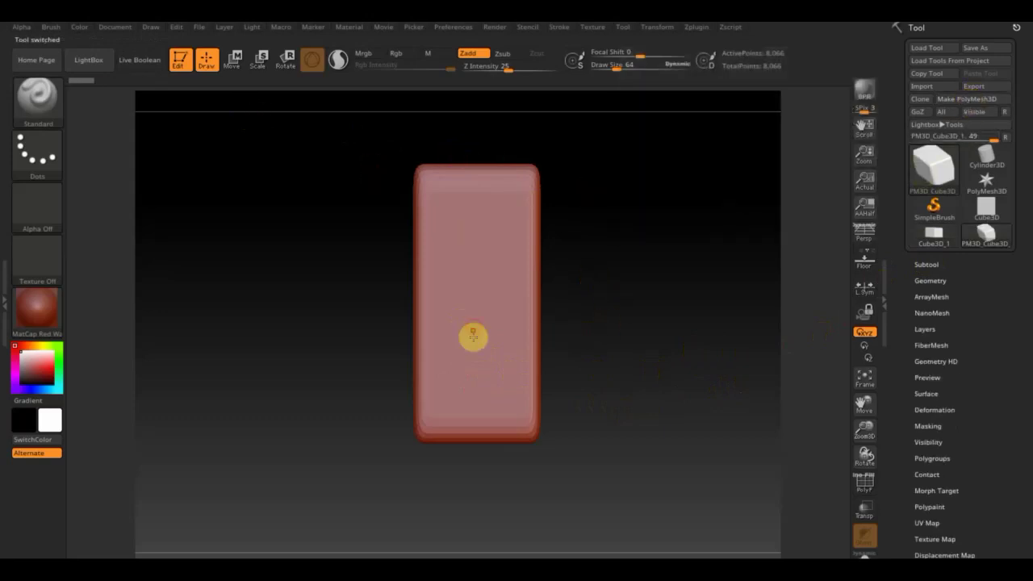
{"action": "mouse_move", "coordinate": [475, 309]}
{"action": "left_mouse_down"}
{"action": "mouse_move", "coordinate": [491, 343]}
{"action": "mouse_move", "coordinate": [491, 333]}
{"action": "left_mouse_up"}
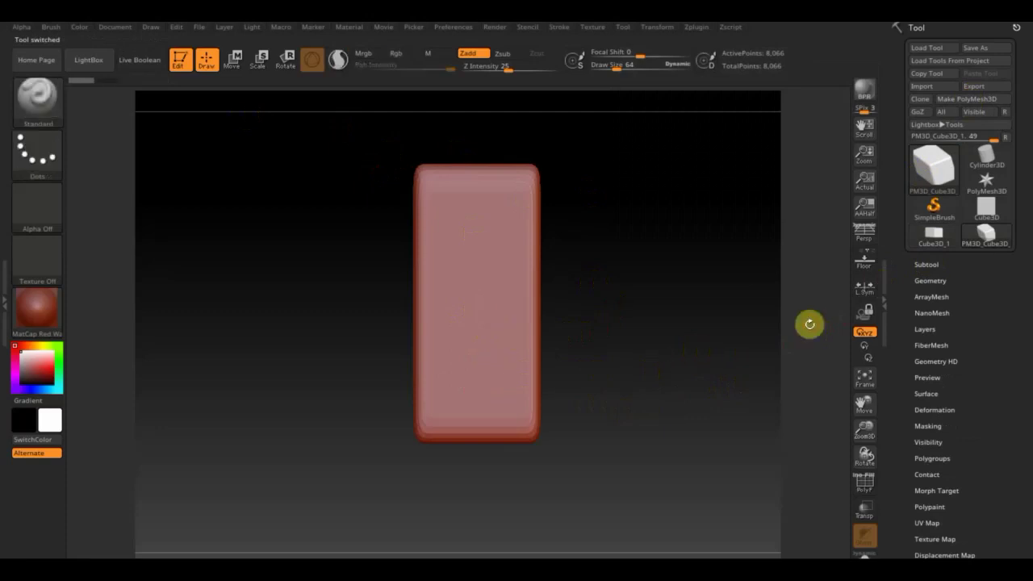
{"action": "left_click", "coordinate": [928, 280]}
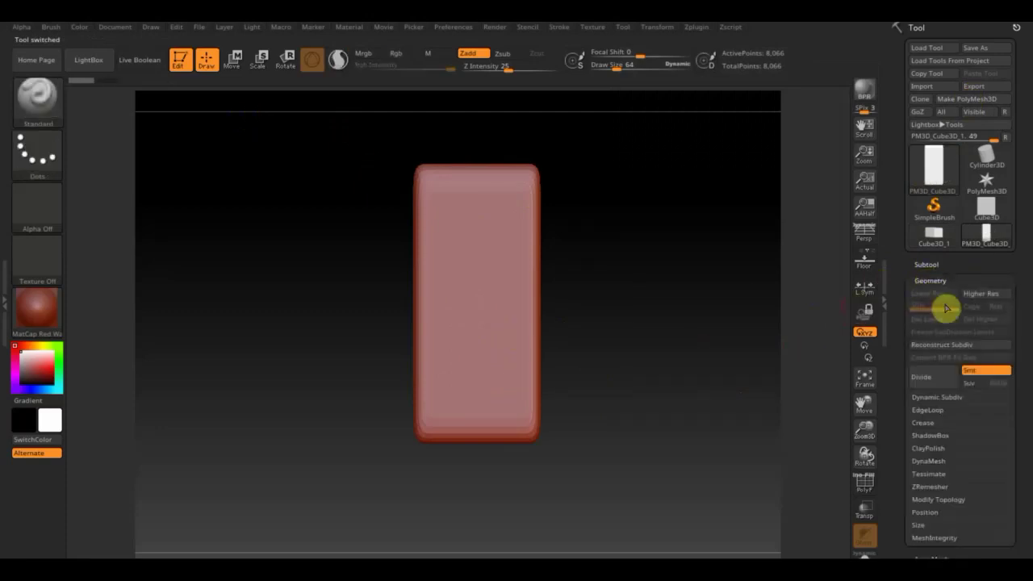
{"action": "left_click", "coordinate": [929, 460]}
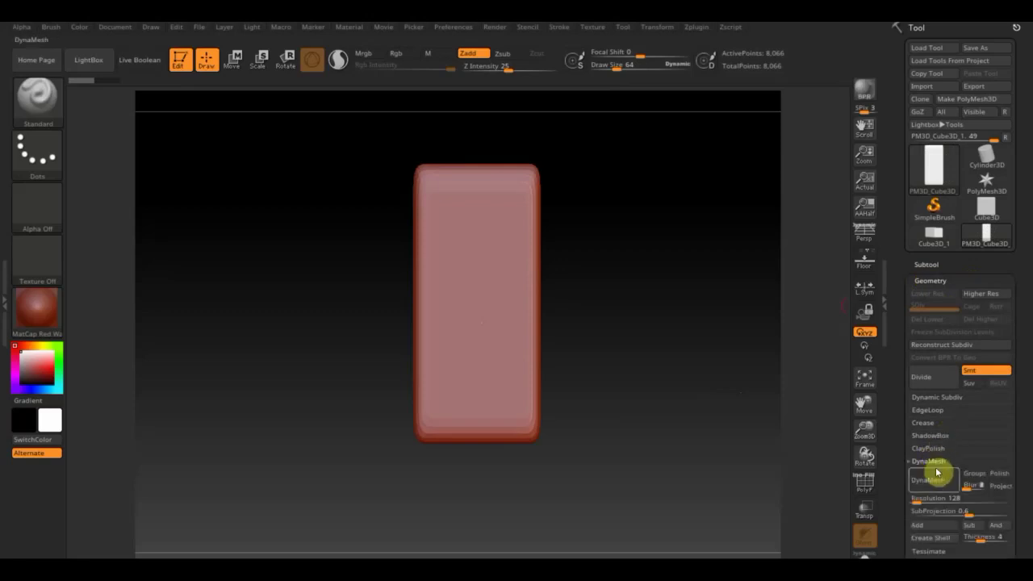
{"action": "left_click", "coordinate": [927, 495]}
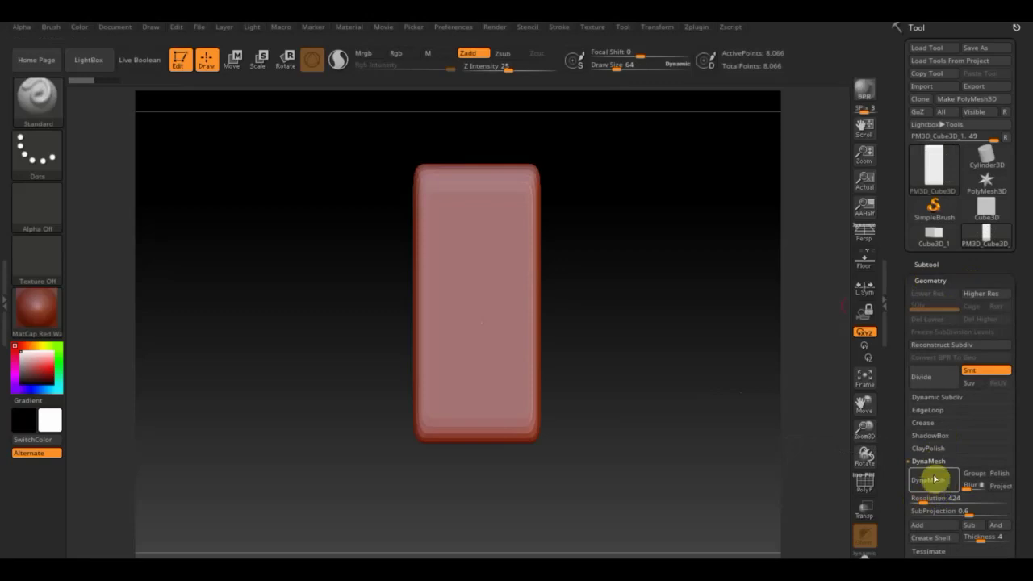
{"action": "left_click", "coordinate": [934, 479]}
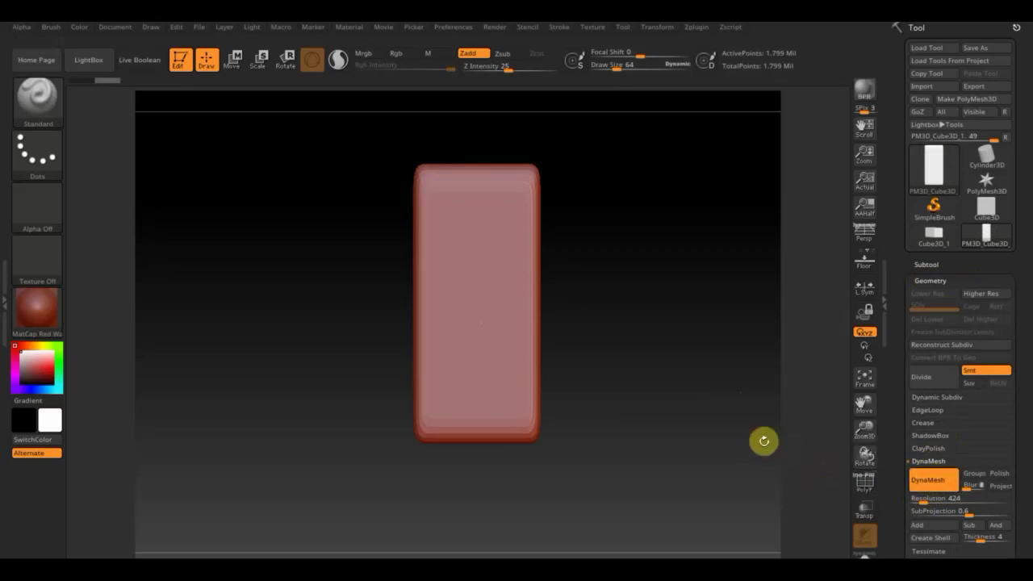
{"action": "key", "text": "ctrl+z"}
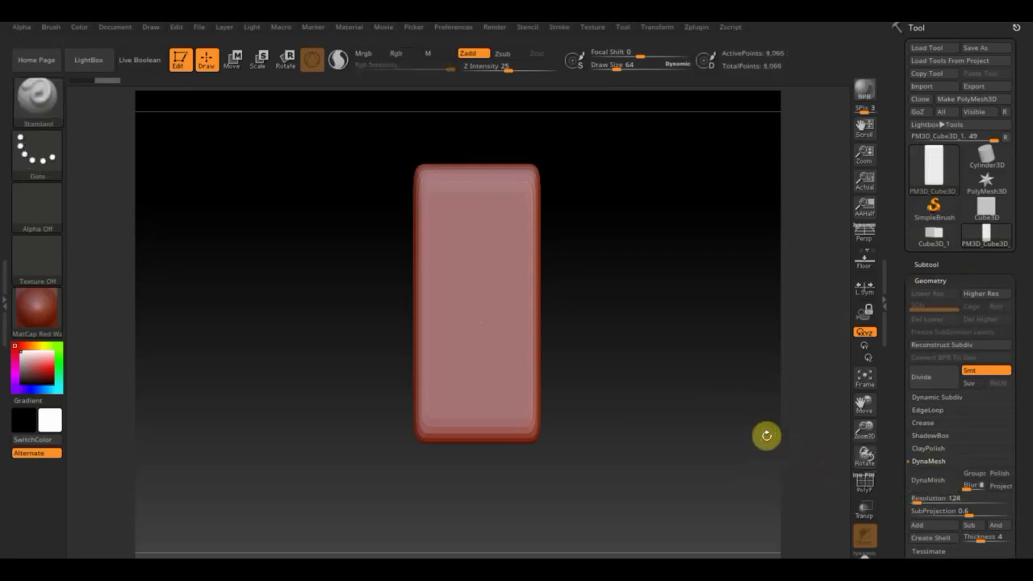
{"action": "left_click", "coordinate": [930, 484]}
{"action": "left_click_drag", "start_coordinate": [702, 428], "coordinate": [696, 342], "text": "shift"}
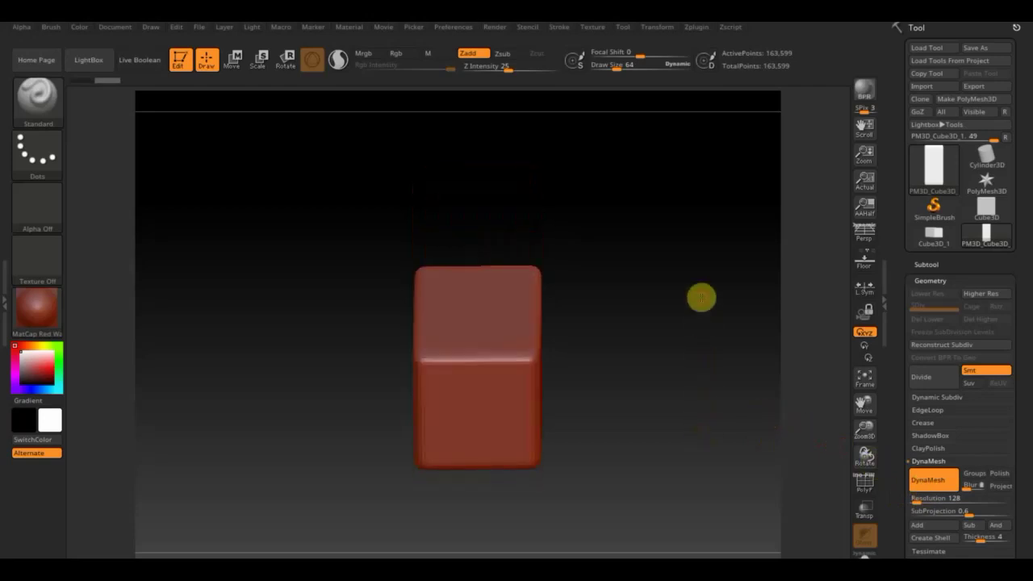
Step: Shrink the box uniformly with the Move gizmo while checking it on the floor grid
{"action": "left_click", "coordinate": [236, 60]}
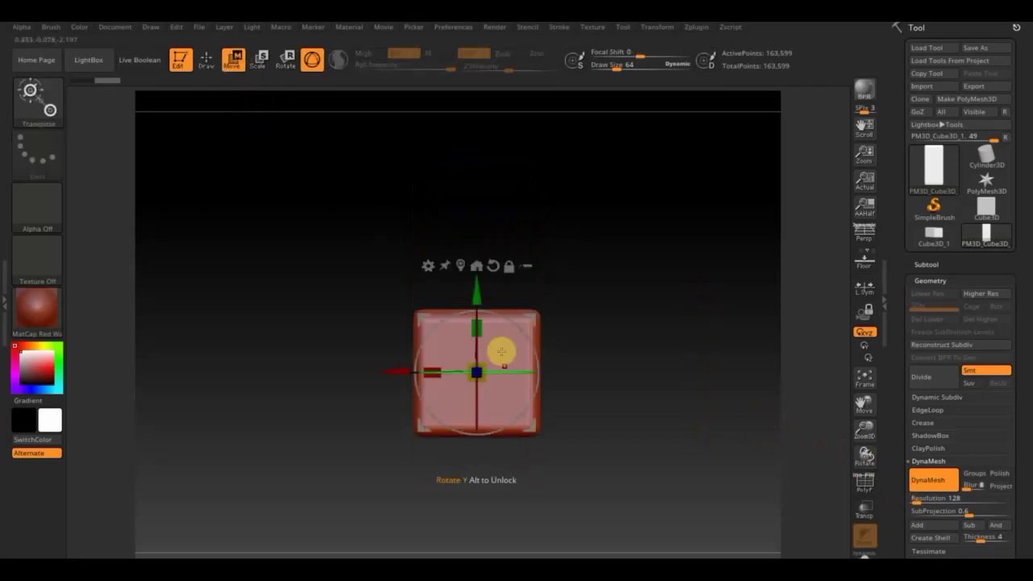
{"action": "left_click", "coordinate": [863, 268]}
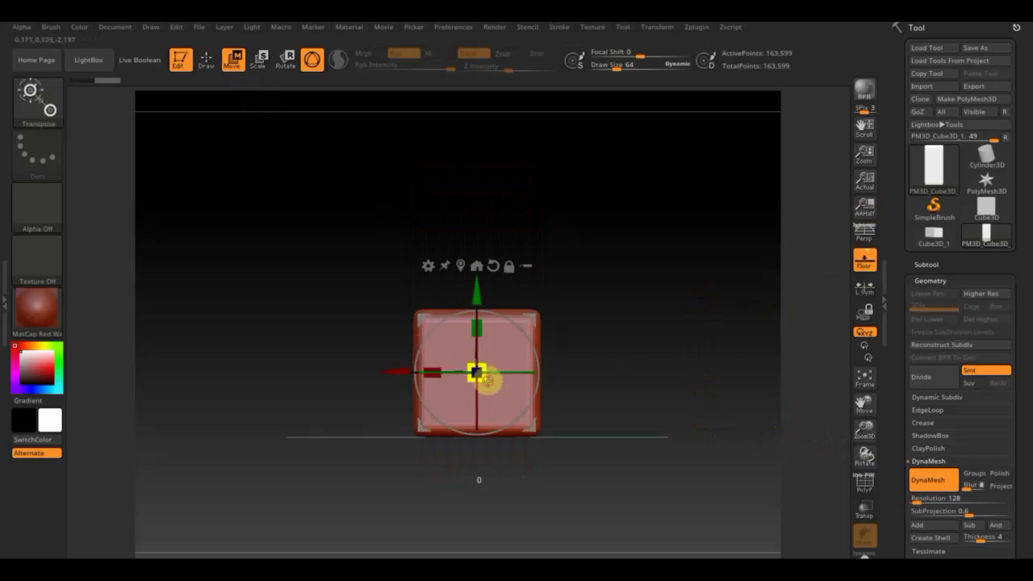
{"action": "left_click_drag", "start_coordinate": [487, 380], "coordinate": [448, 309]}
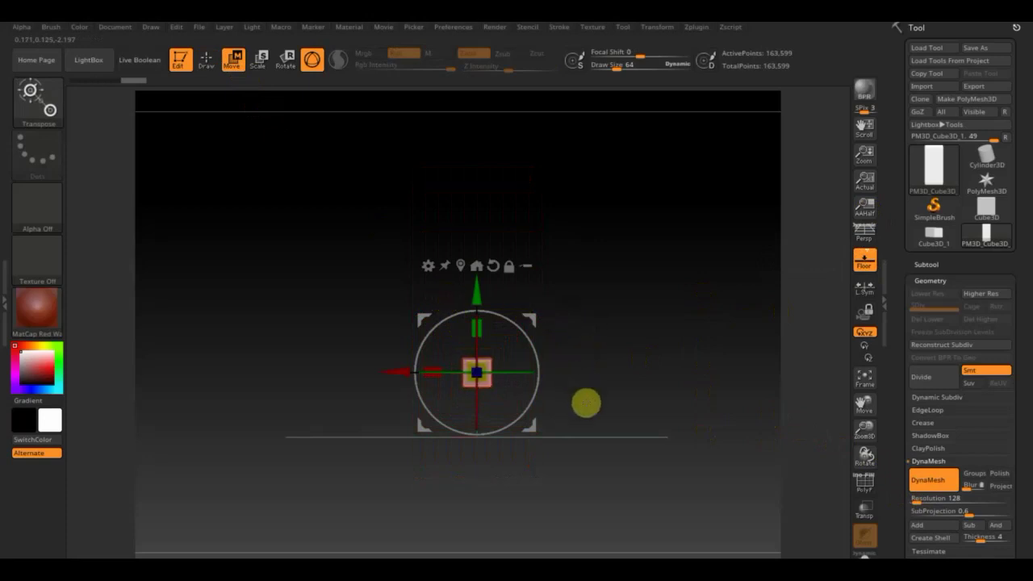
{"action": "left_click_drag", "start_coordinate": [585, 403], "coordinate": [563, 473]}
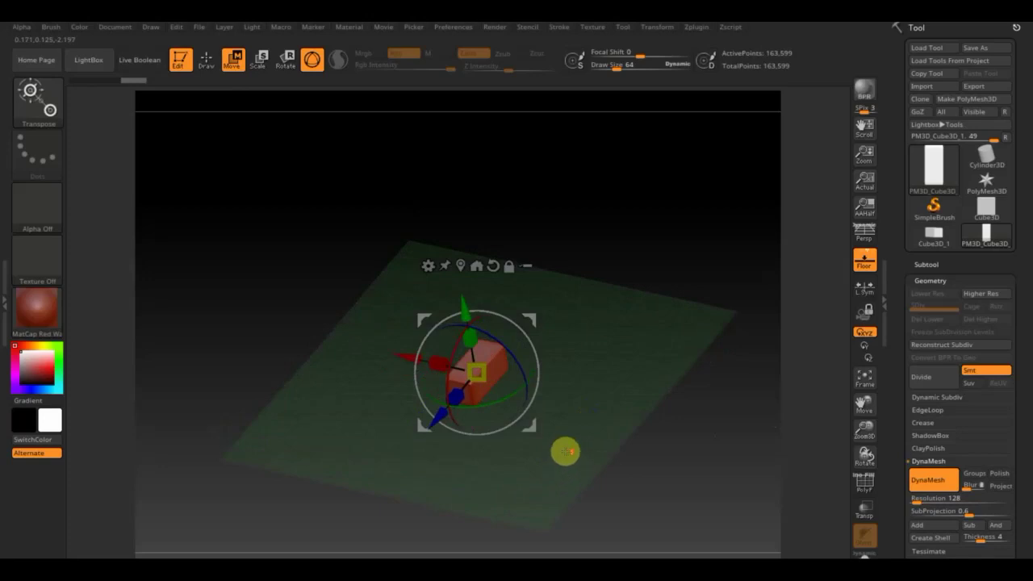
{"action": "mouse_move", "coordinate": [599, 433]}
{"action": "left_mouse_down"}
{"action": "mouse_move", "coordinate": [616, 456]}
{"action": "mouse_move", "coordinate": [628, 383]}
{"action": "mouse_move", "coordinate": [633, 417]}
{"action": "left_mouse_up"}
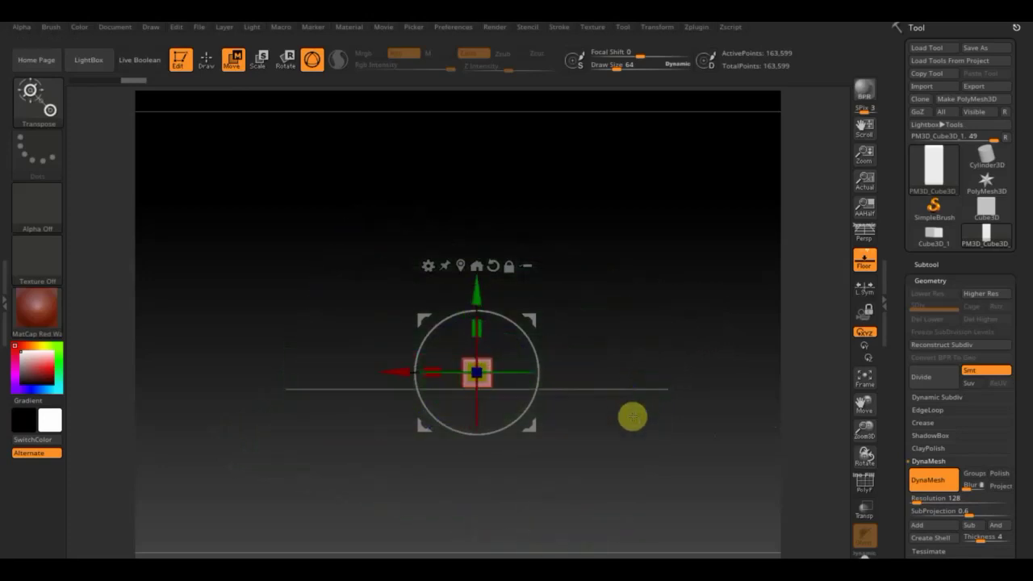
{"action": "left_click_drag", "start_coordinate": [631, 372], "coordinate": [630, 364], "text": "alt"}
{"action": "key", "text": "space"}
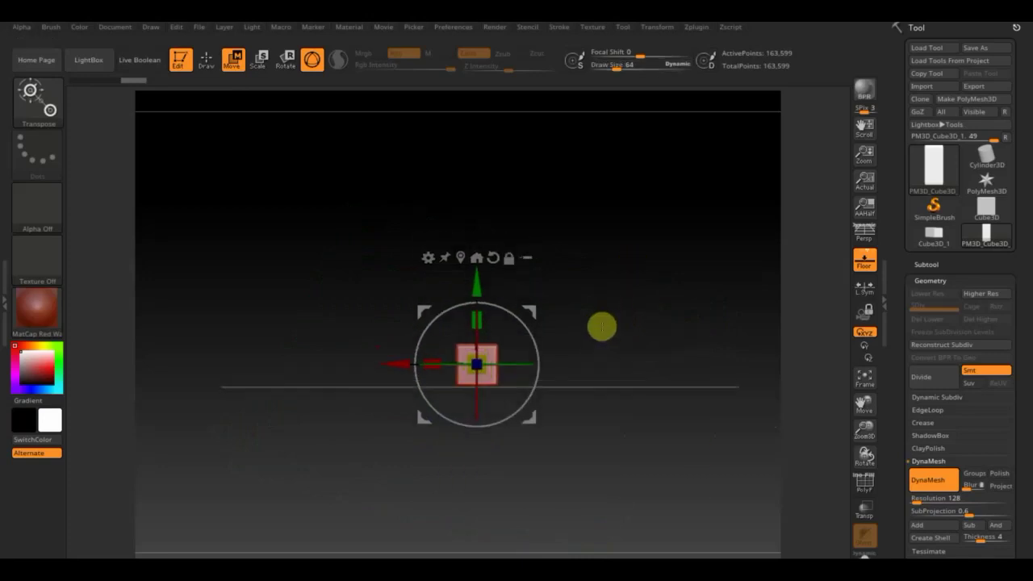
{"action": "left_click_drag", "start_coordinate": [603, 346], "coordinate": [647, 488]}
{"action": "left_click_drag", "start_coordinate": [658, 395], "coordinate": [680, 457]}
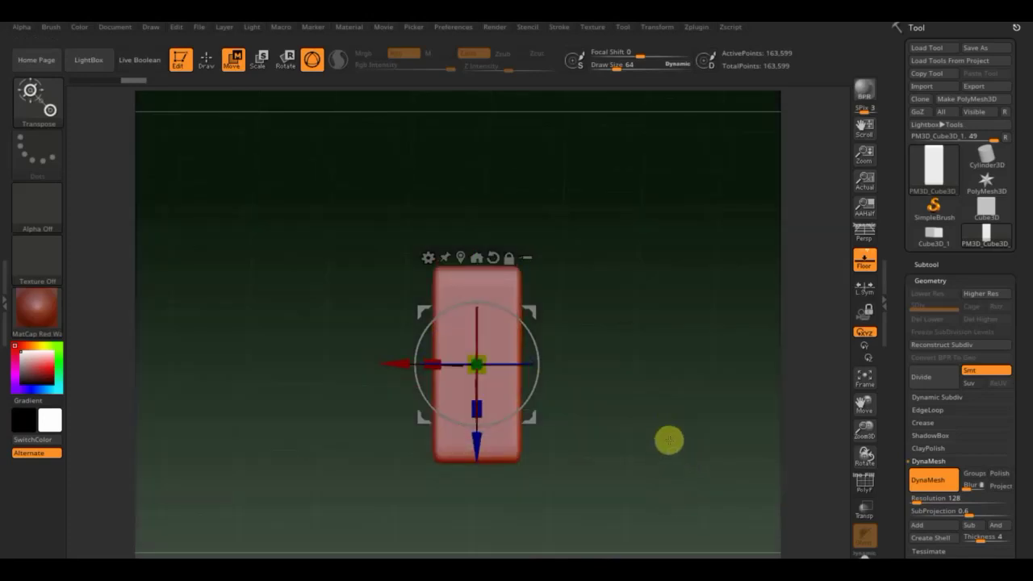
Step: Hide the floor grid and bring up the Subtool Append mesh list
{"action": "left_click", "coordinate": [866, 270]}
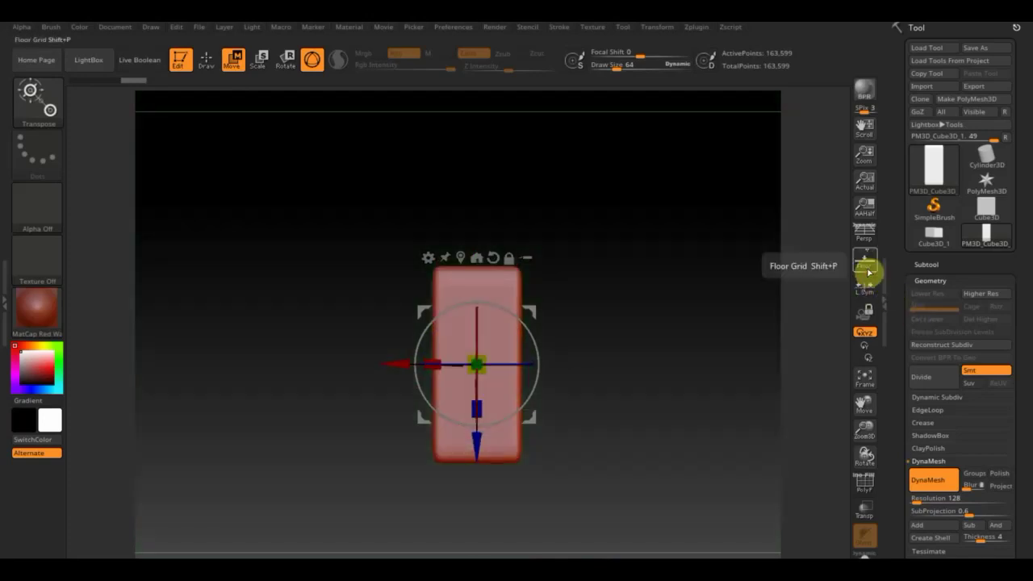
{"action": "left_click", "coordinate": [926, 264]}
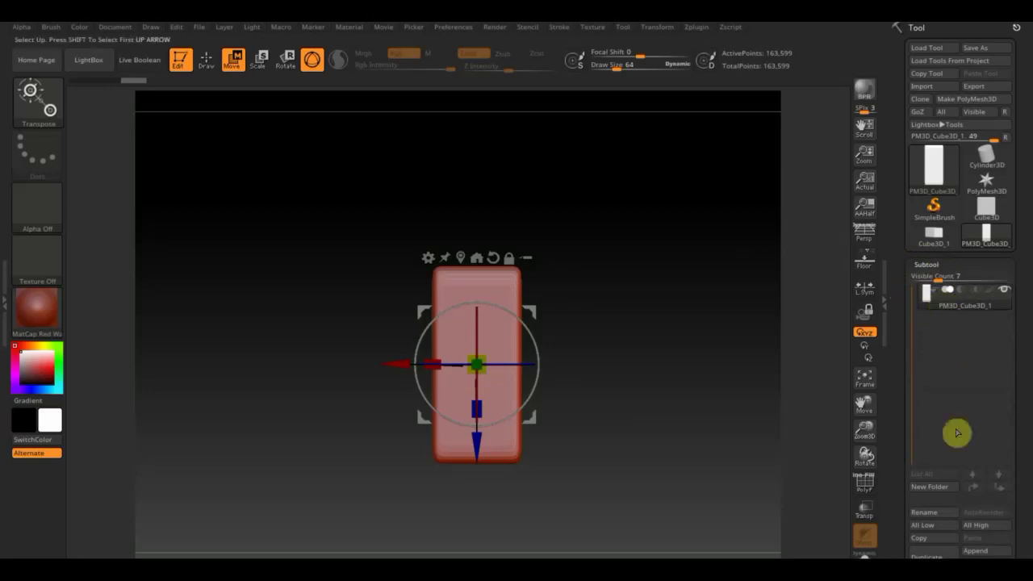
{"action": "scroll", "coordinate": [1023, 508], "scroll_direction": "down", "scroll_amount": 3}
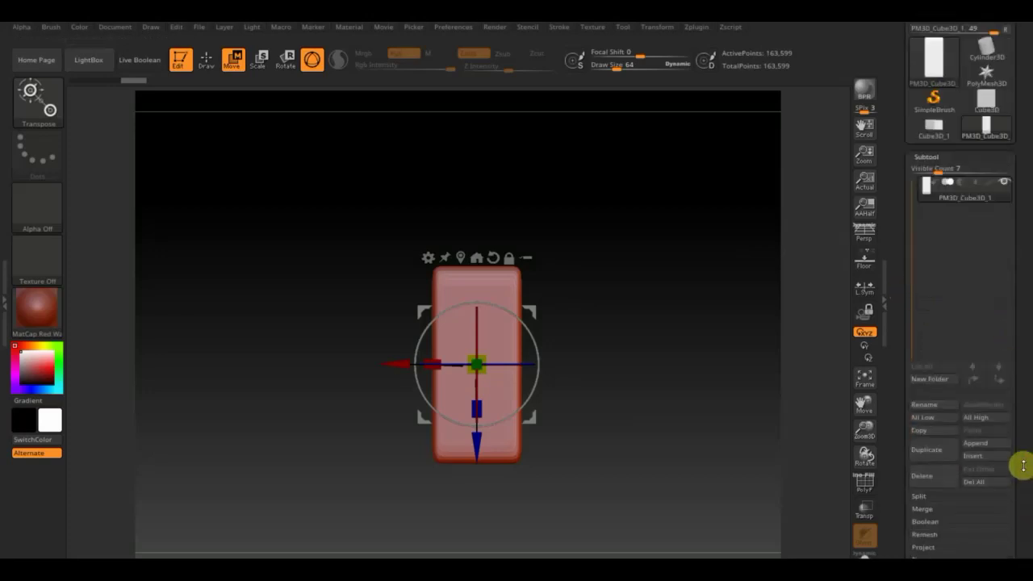
{"action": "left_click", "coordinate": [986, 445]}
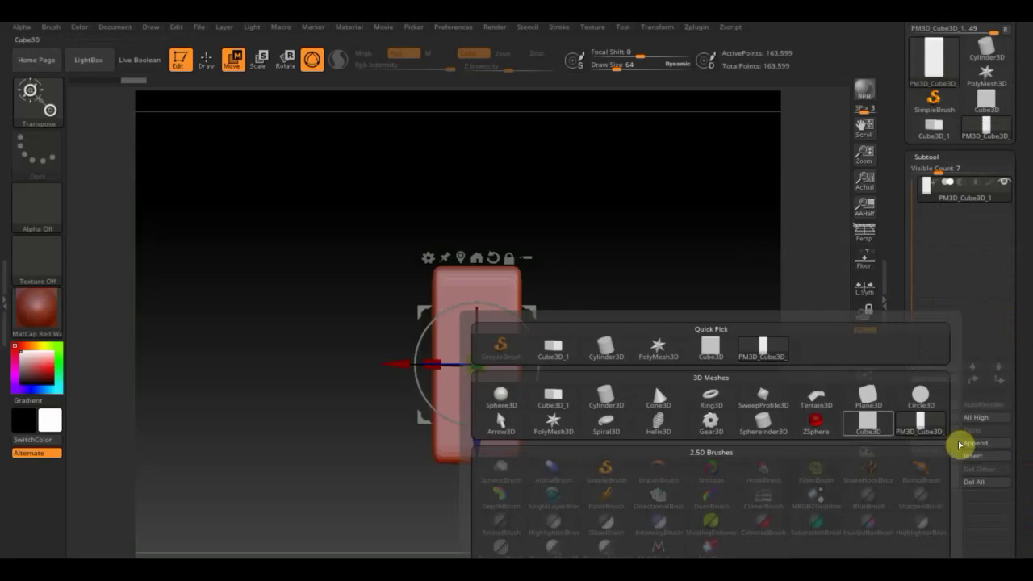
Step: Append a Cylinder3D as a new subtool with the transform gizmo active
{"action": "left_click", "coordinate": [669, 396]}
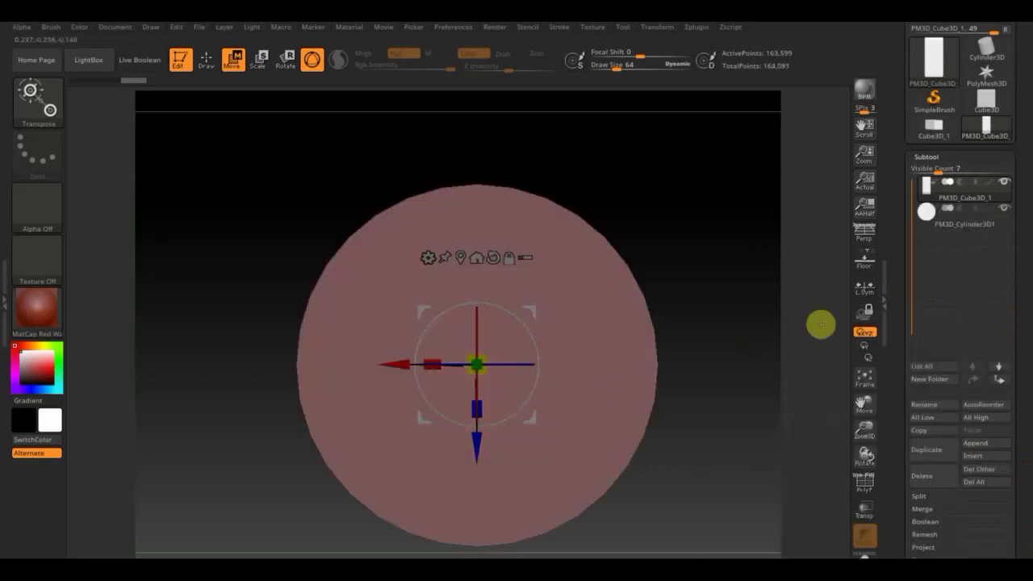
{"action": "left_click", "coordinate": [940, 220]}
{"action": "left_click_drag", "start_coordinate": [744, 420], "coordinate": [742, 314], "text": "shift"}
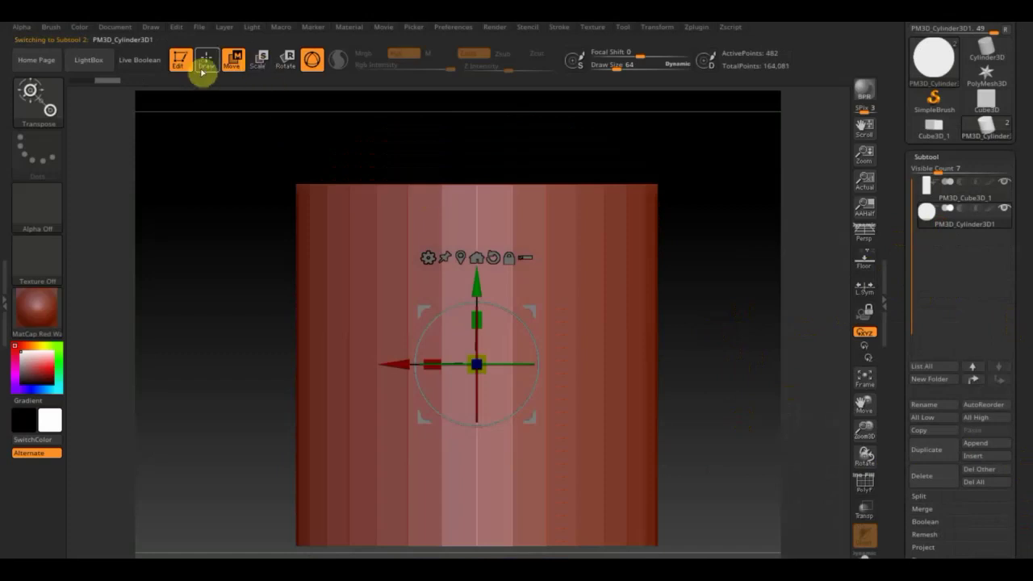
{"action": "left_click", "coordinate": [207, 61]}
{"action": "left_click", "coordinate": [231, 62]}
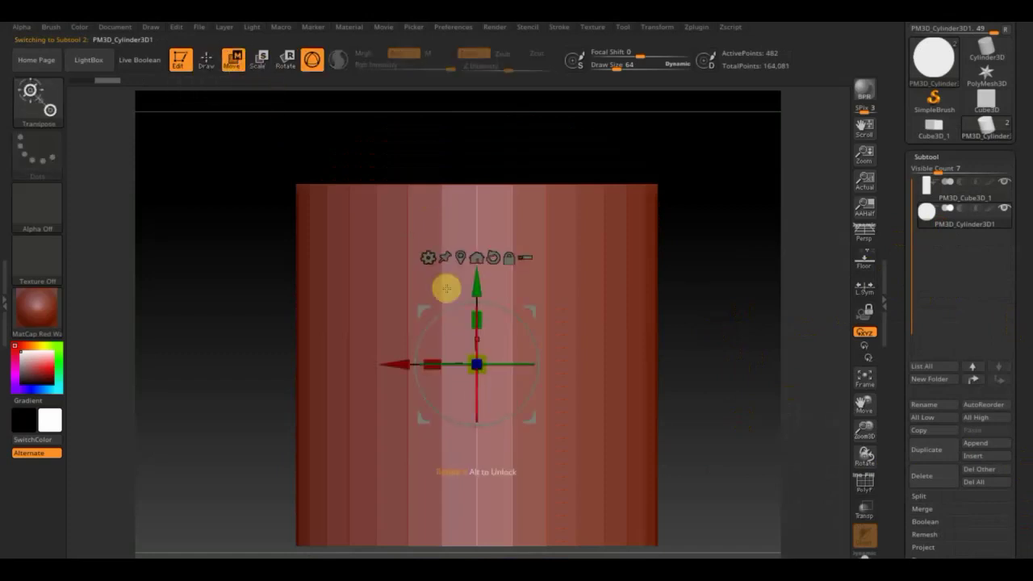
Step: Shrink and stretch the cylinder, set it on the box top, and subdivide once
{"action": "left_click_drag", "start_coordinate": [476, 364], "coordinate": [396, 212]}
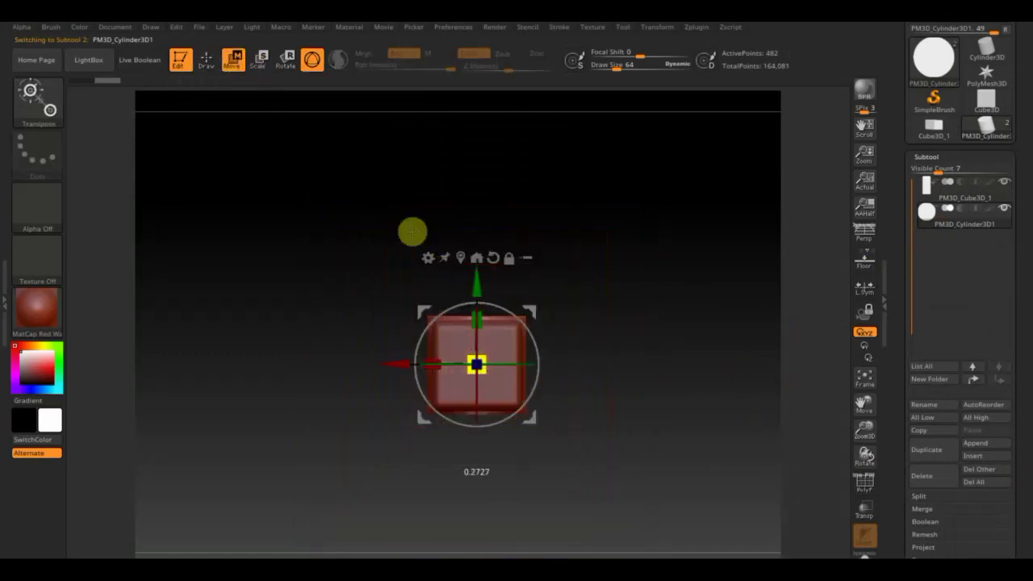
{"action": "mouse_move", "coordinate": [479, 279]}
{"action": "left_mouse_down"}
{"action": "mouse_move", "coordinate": [489, 231]}
{"action": "mouse_move", "coordinate": [594, 346]}
{"action": "mouse_move", "coordinate": [604, 409]}
{"action": "mouse_move", "coordinate": [622, 392]}
{"action": "left_mouse_up"}
{"action": "mouse_move", "coordinate": [476, 354]}
{"action": "left_mouse_down"}
{"action": "mouse_move", "coordinate": [473, 387]}
{"action": "mouse_move", "coordinate": [486, 410]}
{"action": "left_mouse_up"}
{"action": "left_click_drag", "start_coordinate": [478, 367], "coordinate": [479, 379]}
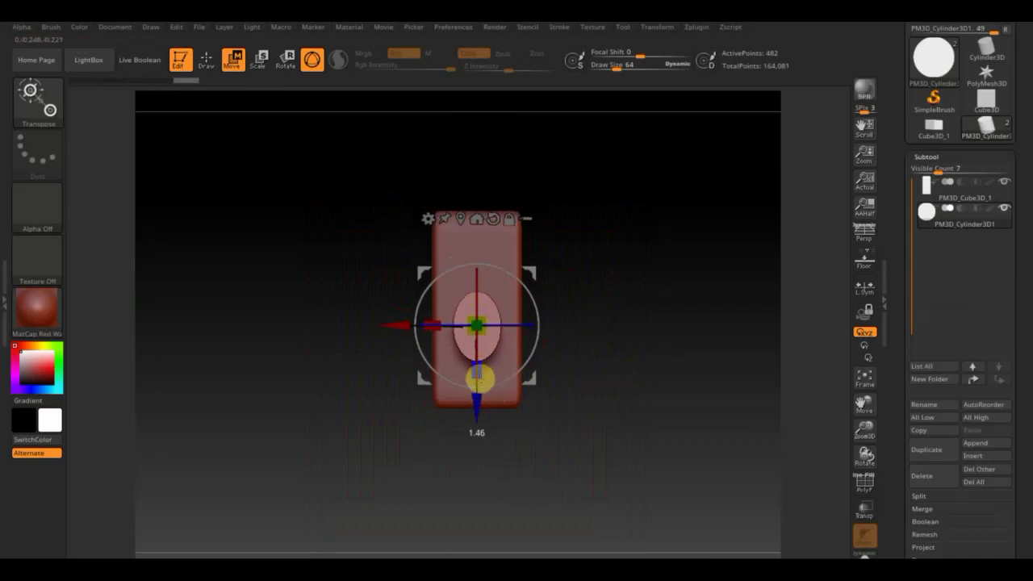
{"action": "mouse_move", "coordinate": [585, 360]}
{"action": "left_mouse_down", "text": "alt"}
{"action": "mouse_move", "coordinate": [606, 341]}
{"action": "mouse_move", "coordinate": [622, 408]}
{"action": "left_mouse_up", "text": "alt"}
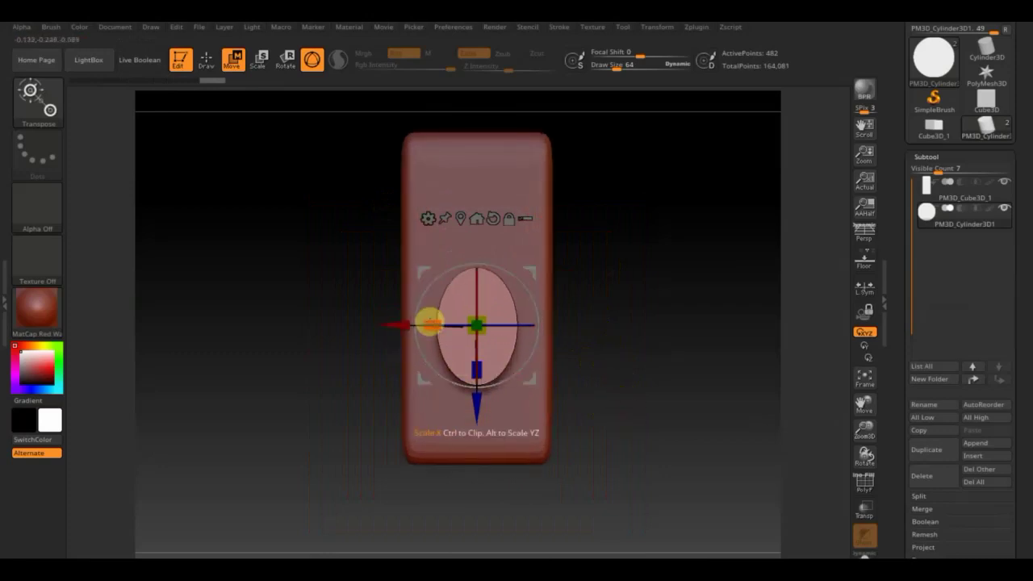
{"action": "left_click_drag", "start_coordinate": [622, 355], "coordinate": [620, 225]}
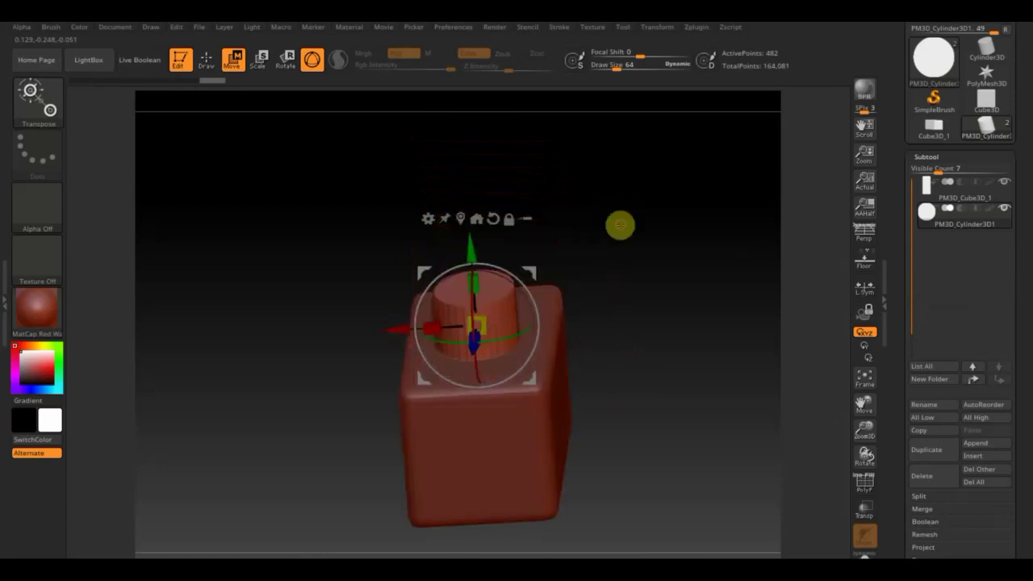
{"action": "mouse_move", "coordinate": [650, 286]}
{"action": "left_mouse_down"}
{"action": "mouse_move", "coordinate": [670, 282]}
{"action": "mouse_move", "coordinate": [676, 336]}
{"action": "left_mouse_up"}
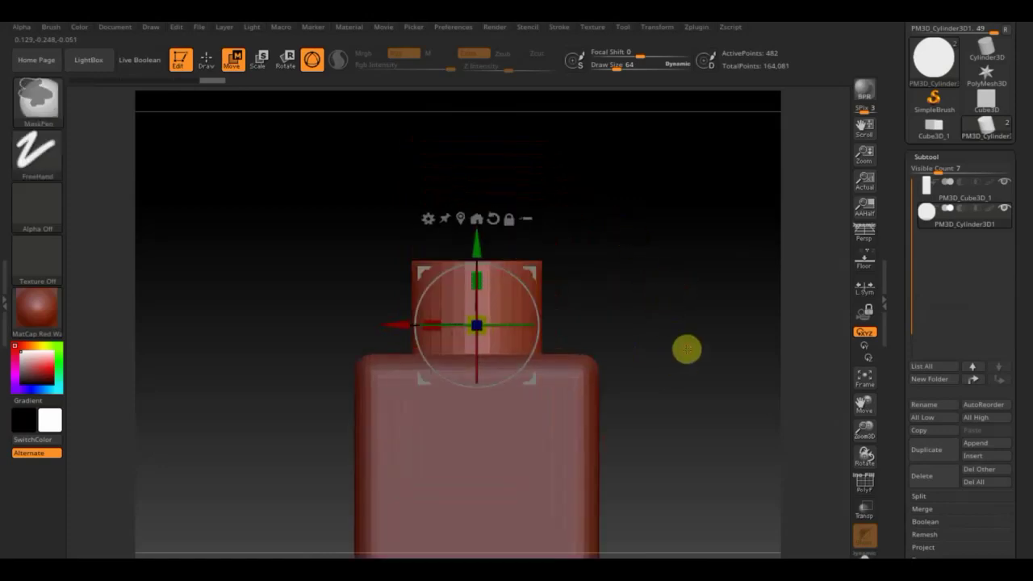
{"action": "key", "text": "ctrl"}
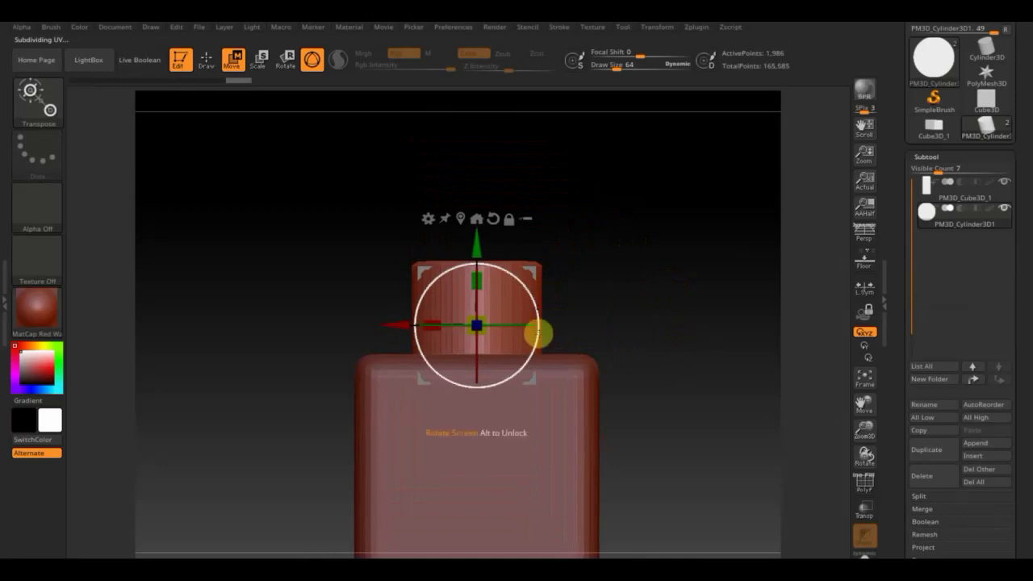
Step: Delete the cylinder's lower subdivision level, DynaMesh it at 128, and select PM3D_Cube3D_1
{"action": "left_click_drag", "start_coordinate": [1000, 505], "coordinate": [1008, 427]}
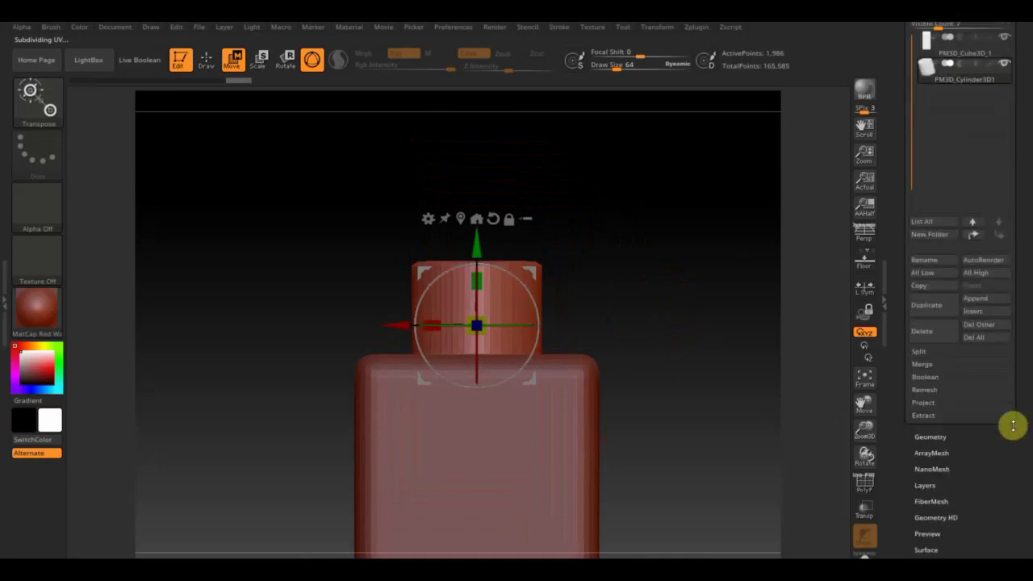
{"action": "left_click", "coordinate": [940, 433]}
{"action": "left_click", "coordinate": [927, 66]}
{"action": "left_click_drag", "start_coordinate": [1021, 92], "coordinate": [1024, 129]}
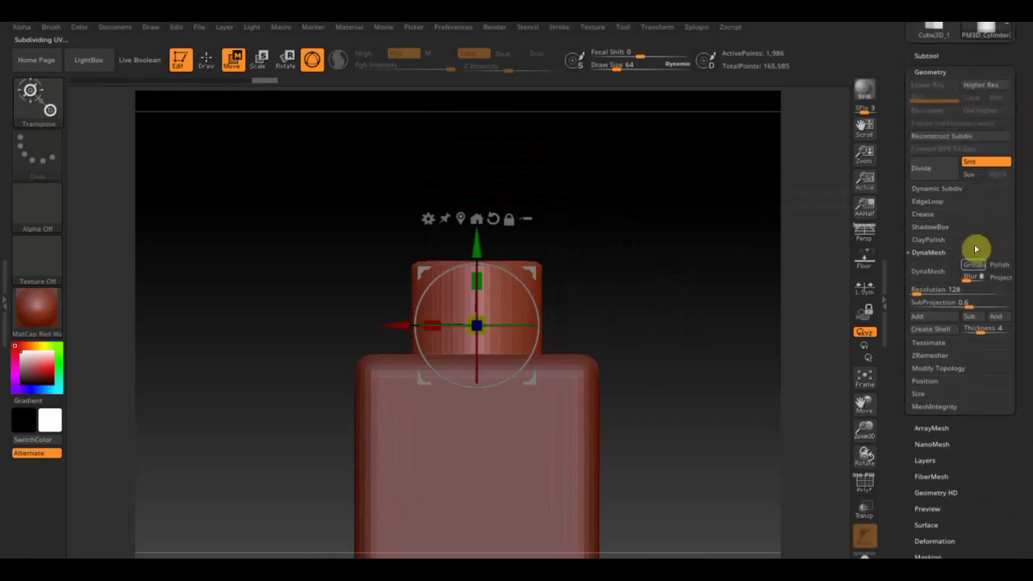
{"action": "left_click", "coordinate": [937, 281]}
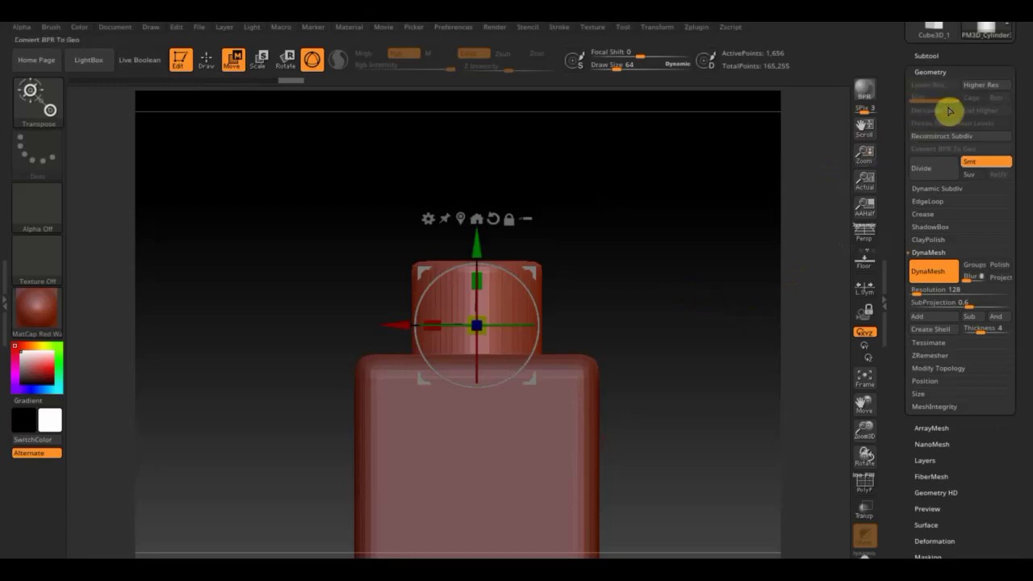
{"action": "left_click", "coordinate": [925, 55]}
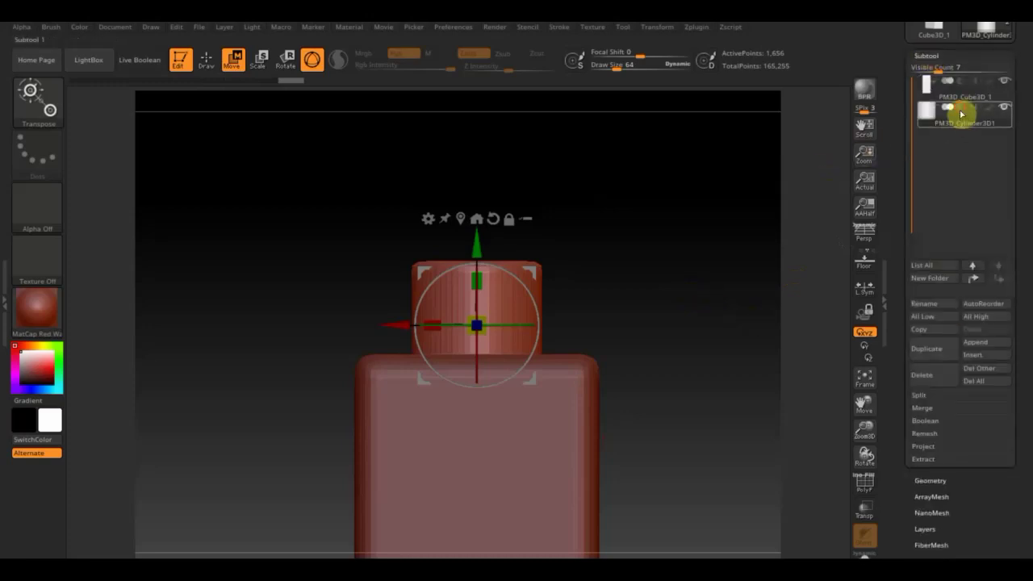
{"action": "left_click", "coordinate": [948, 93]}
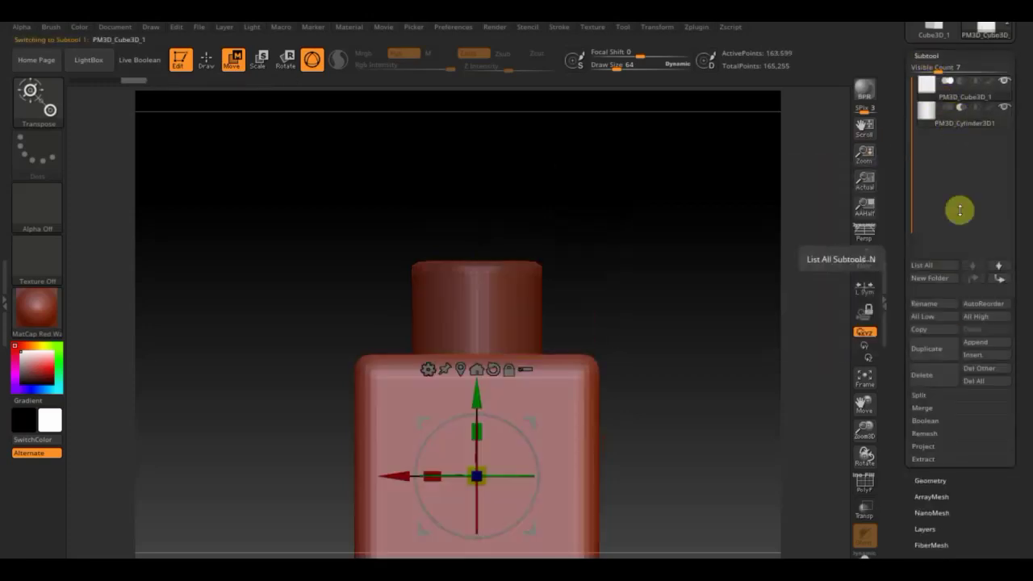
Step: Select the cylinder subtool and lower it into the top of the box
{"action": "left_click", "coordinate": [873, 484]}
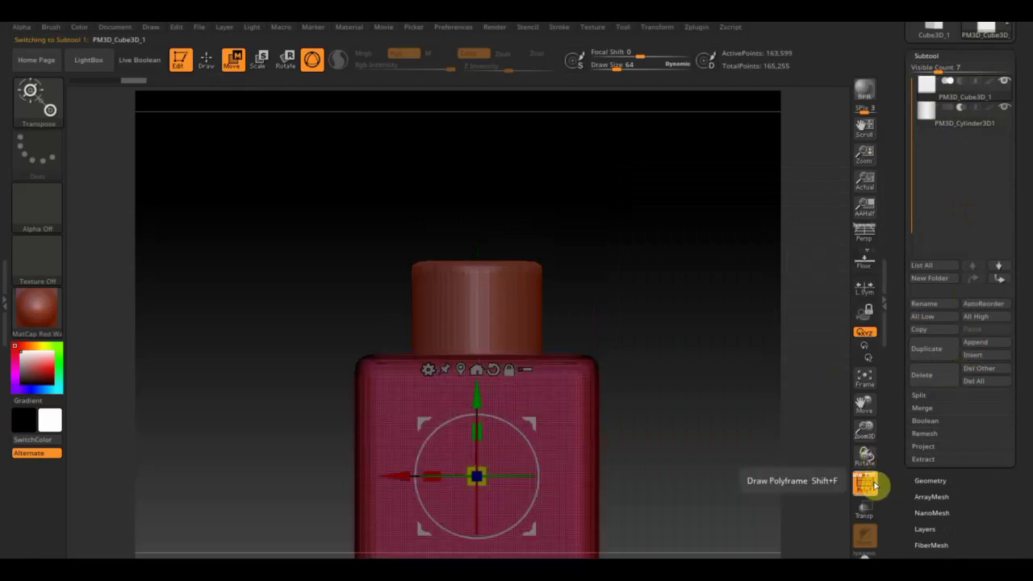
{"action": "left_click", "coordinate": [866, 510]}
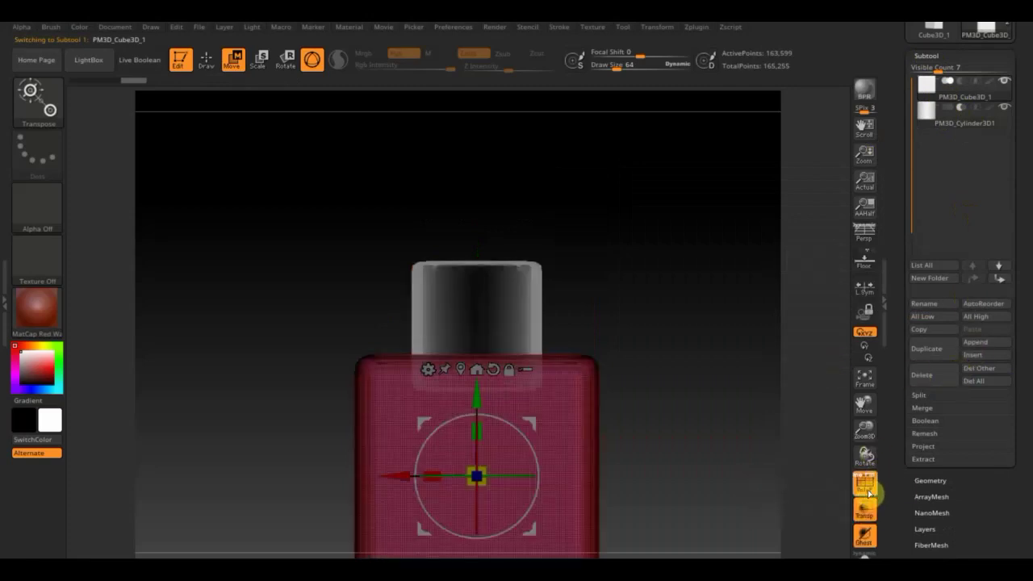
{"action": "left_click", "coordinate": [869, 487]}
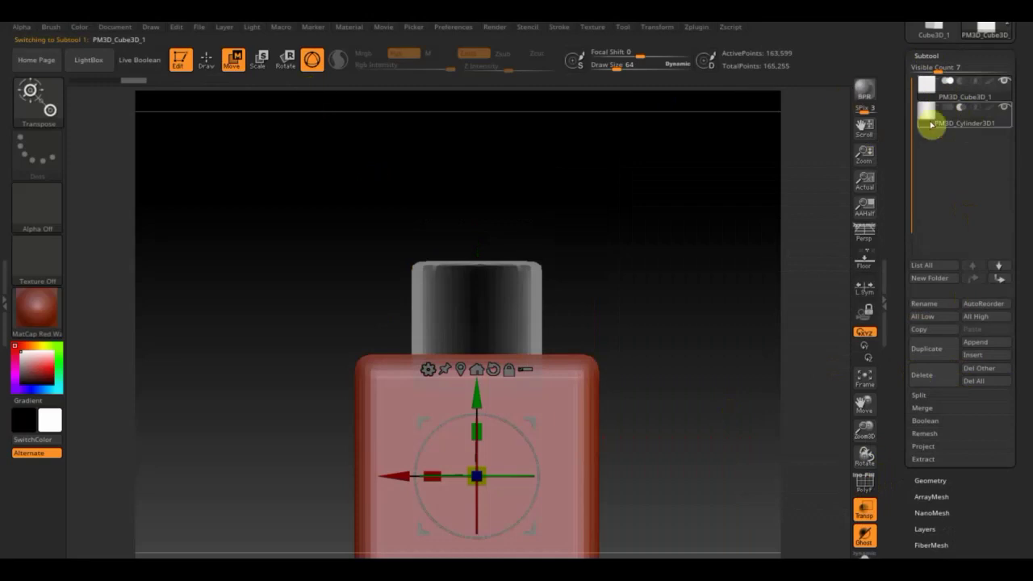
{"action": "left_click", "coordinate": [940, 125]}
{"action": "mouse_move", "coordinate": [478, 233]}
{"action": "left_mouse_down"}
{"action": "mouse_move", "coordinate": [482, 332]}
{"action": "mouse_move", "coordinate": [484, 273]}
{"action": "left_mouse_up"}
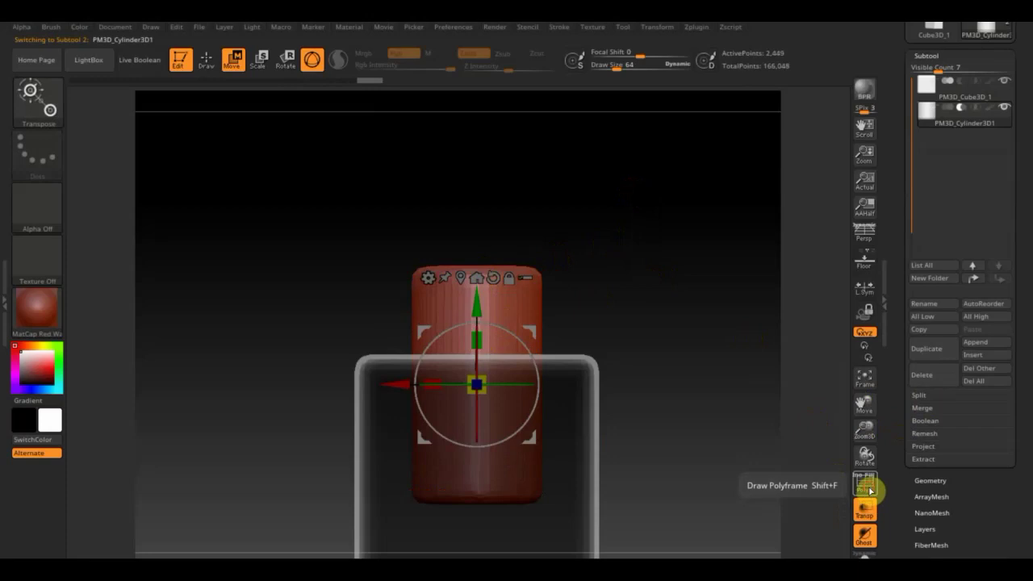
{"action": "left_click", "coordinate": [865, 484]}
{"action": "left_click", "coordinate": [867, 488]}
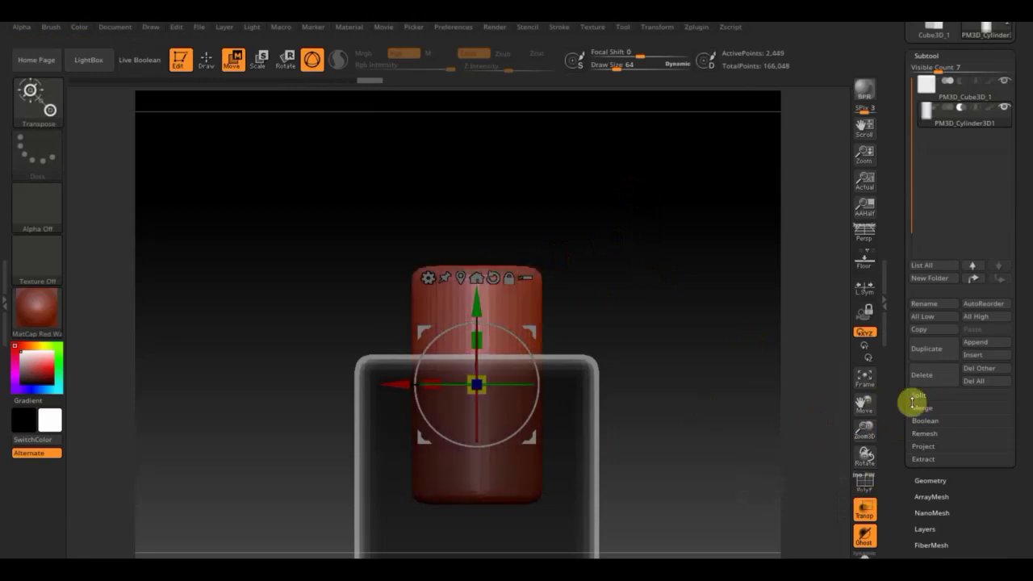
Step: DynaMesh the cylinder, select the box body, and run MergeDown
{"action": "left_click", "coordinate": [930, 482]}
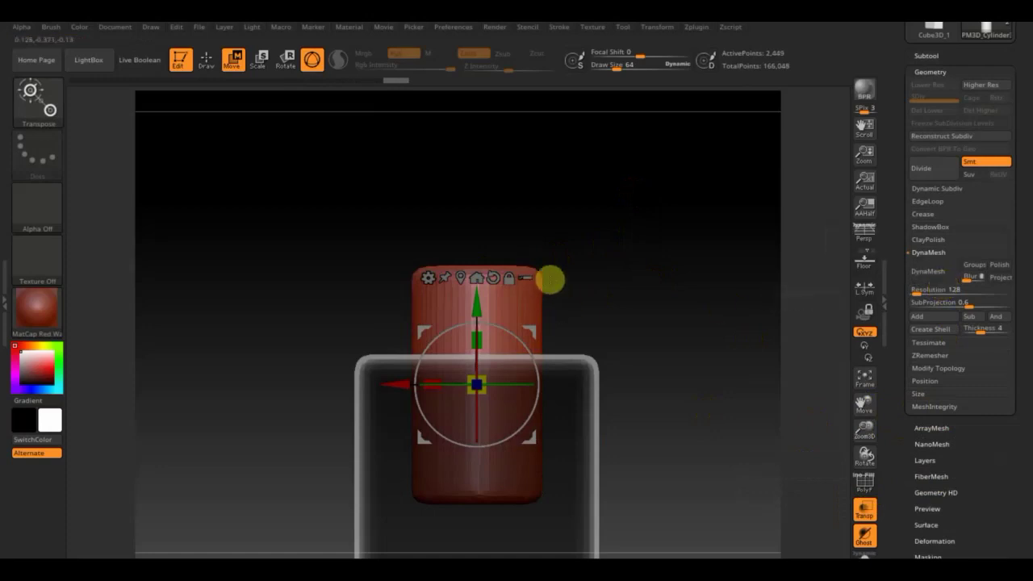
{"action": "left_click", "coordinate": [937, 278]}
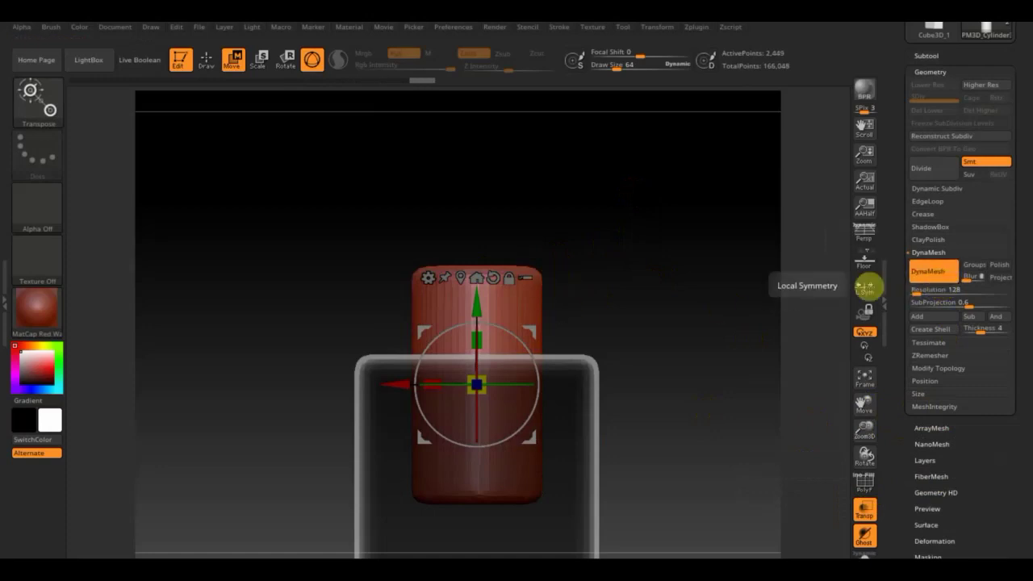
{"action": "left_click", "coordinate": [927, 56]}
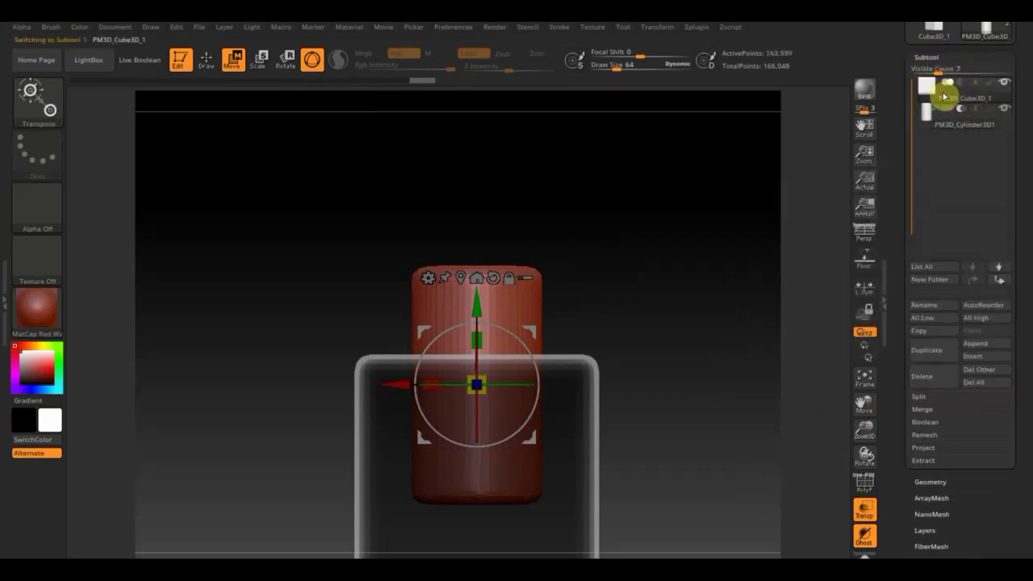
{"action": "left_click", "coordinate": [941, 95]}
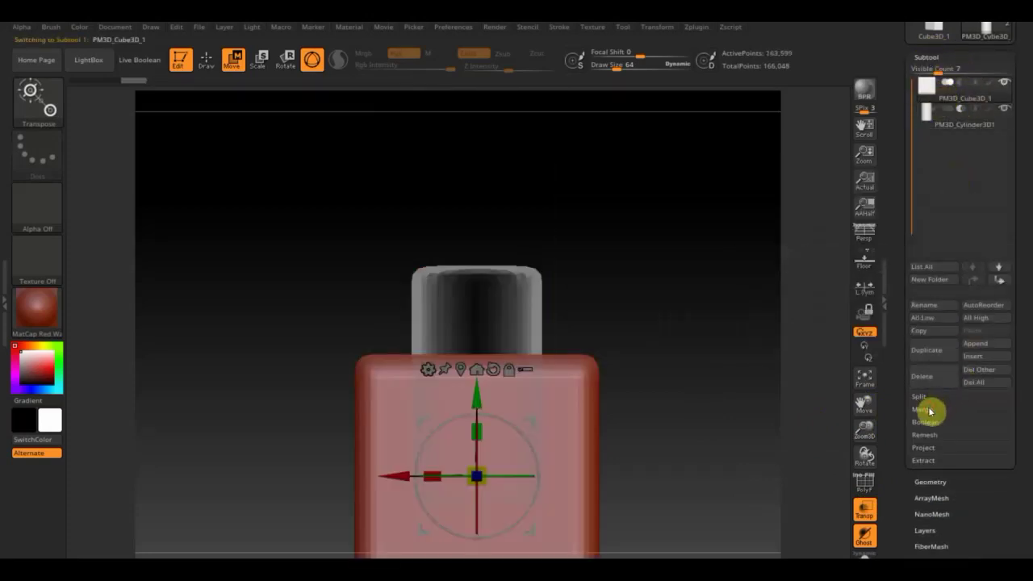
{"action": "left_click", "coordinate": [928, 410]}
{"action": "left_click", "coordinate": [952, 429]}
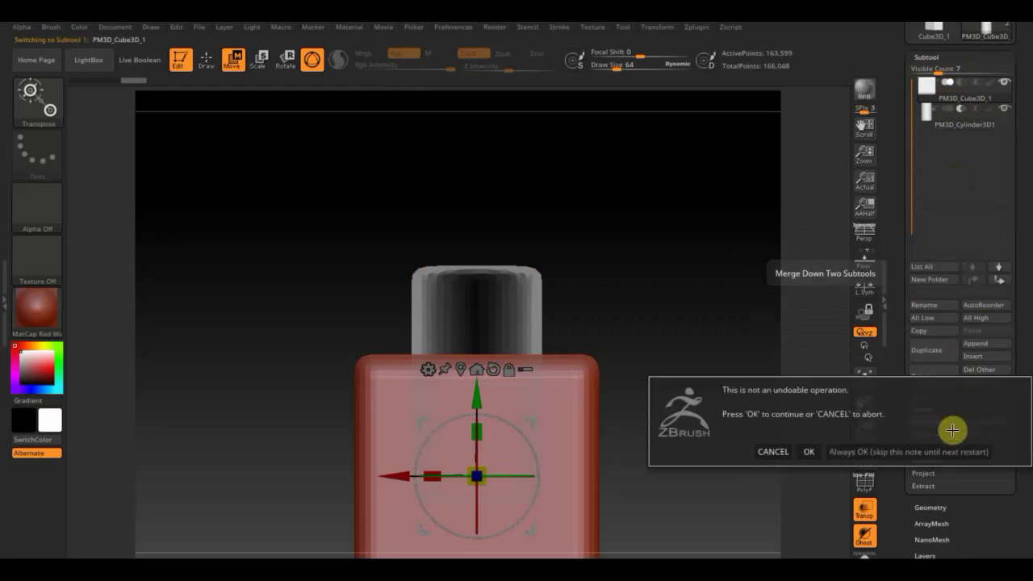
Step: Confirm the merge, smooth the combined mesh with Ctrl+D, and inspect the top opening
{"action": "left_click", "coordinate": [809, 451]}
{"action": "left_click_drag", "start_coordinate": [708, 299], "coordinate": [661, 223], "text": "ctrl+shift"}
{"action": "mouse_move", "coordinate": [715, 315]}
{"action": "left_mouse_down"}
{"action": "mouse_move", "coordinate": [704, 370]}
{"action": "mouse_move", "coordinate": [717, 431]}
{"action": "mouse_move", "coordinate": [731, 417]}
{"action": "mouse_move", "coordinate": [720, 276]}
{"action": "left_mouse_up"}
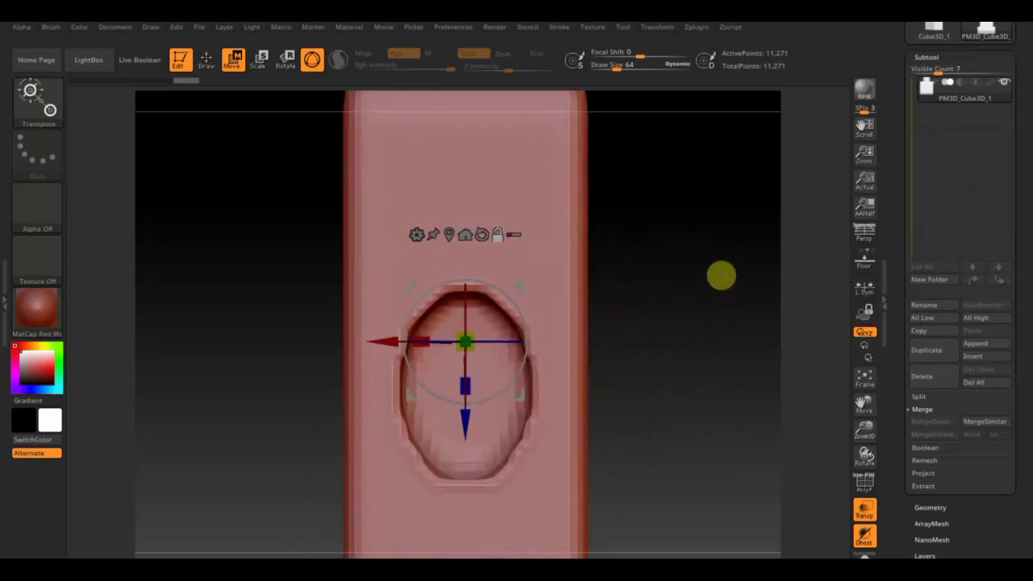
{"action": "key", "text": "ctrl+d"}
{"action": "key", "text": "ctrl+d"}
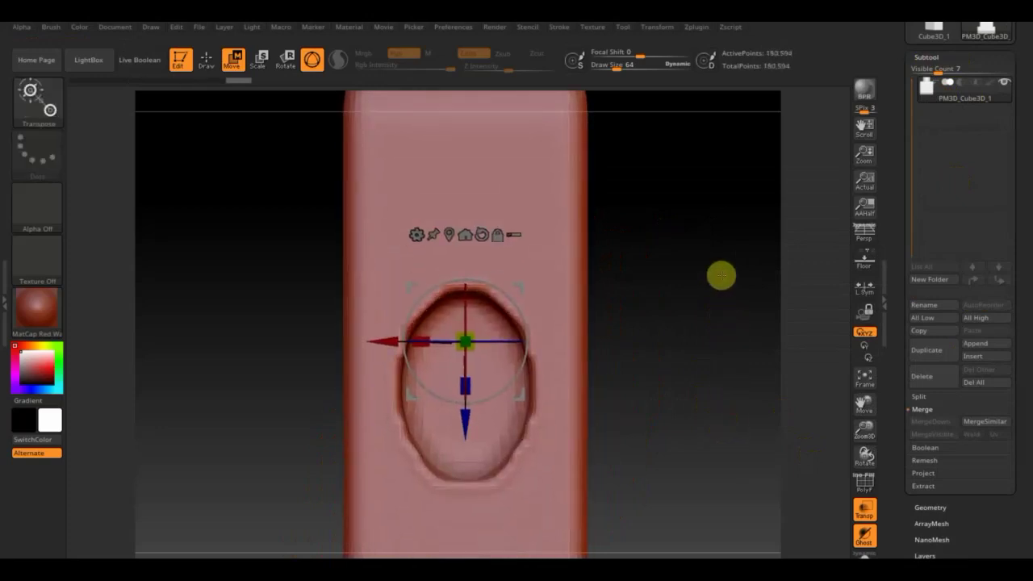
{"action": "mouse_move", "coordinate": [704, 359]}
{"action": "left_mouse_down"}
{"action": "mouse_move", "coordinate": [672, 334]}
{"action": "mouse_move", "coordinate": [682, 293]}
{"action": "mouse_move", "coordinate": [687, 334]}
{"action": "mouse_move", "coordinate": [691, 325]}
{"action": "mouse_move", "coordinate": [697, 267]}
{"action": "mouse_move", "coordinate": [713, 285]}
{"action": "left_mouse_up"}
{"action": "mouse_move", "coordinate": [746, 169]}
{"action": "left_mouse_down"}
{"action": "mouse_move", "coordinate": [721, 260]}
{"action": "mouse_move", "coordinate": [732, 372]}
{"action": "mouse_move", "coordinate": [719, 237]}
{"action": "mouse_move", "coordinate": [732, 261]}
{"action": "left_mouse_up"}
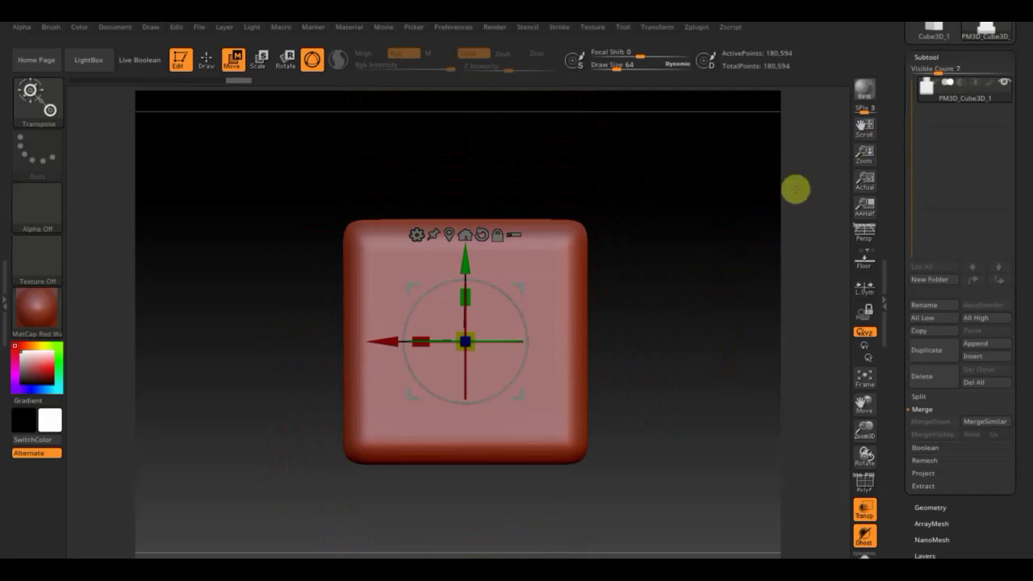
{"action": "left_click", "coordinate": [948, 108]}
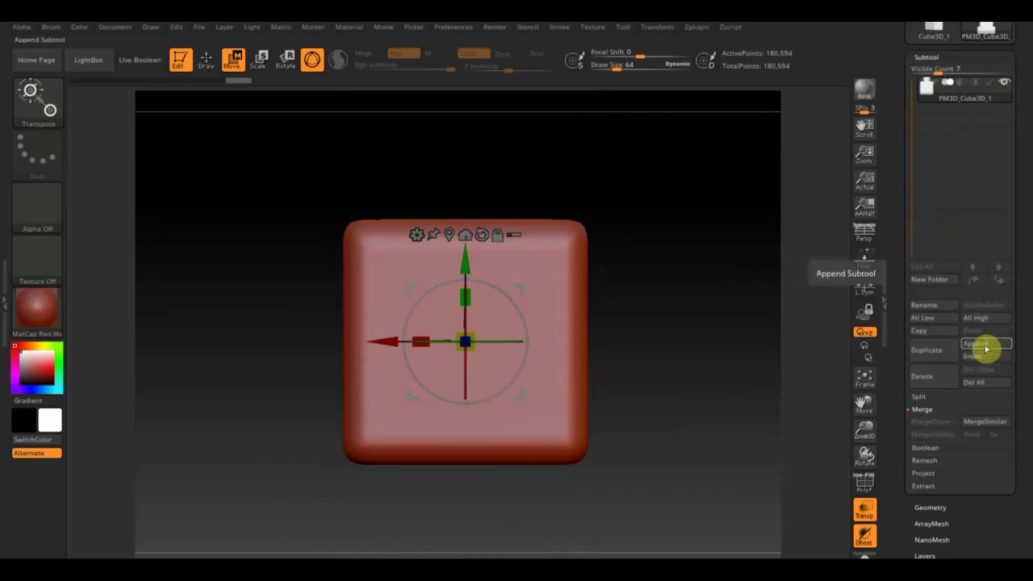
Step: Append a Ring3D subtool and select it
{"action": "left_click", "coordinate": [985, 347]}
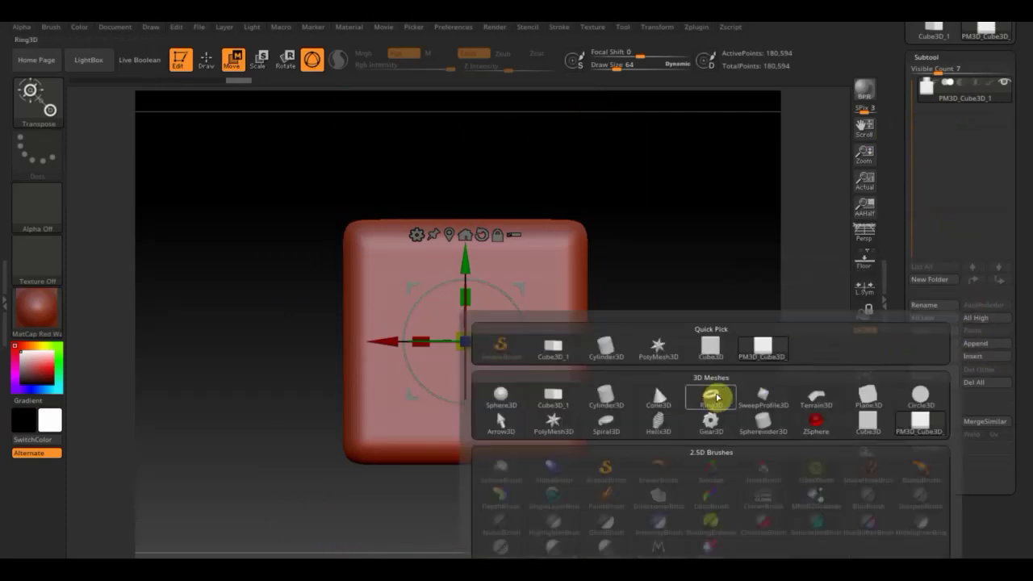
{"action": "left_click", "coordinate": [716, 397]}
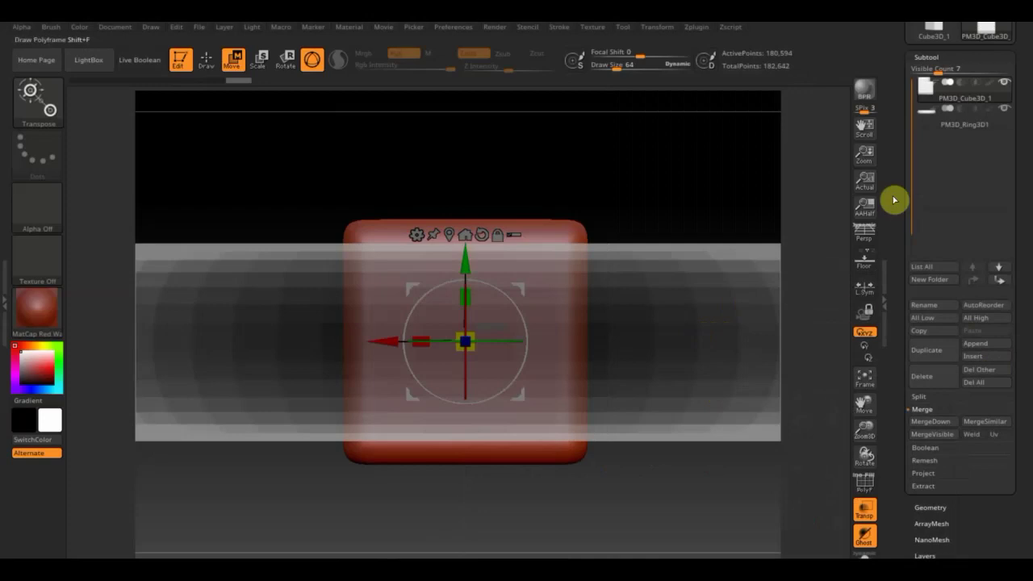
{"action": "left_click", "coordinate": [864, 510]}
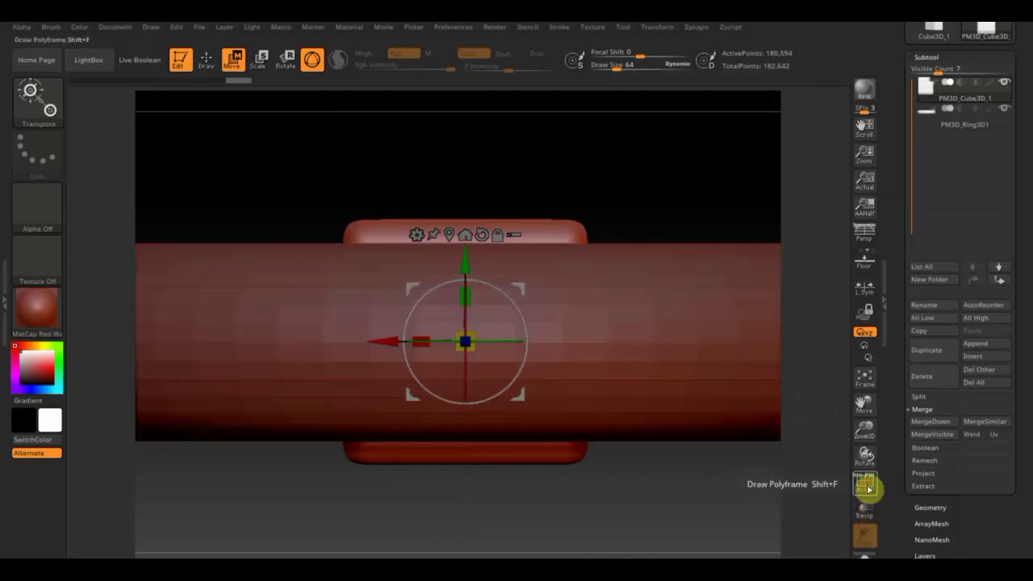
{"action": "left_click", "coordinate": [865, 486]}
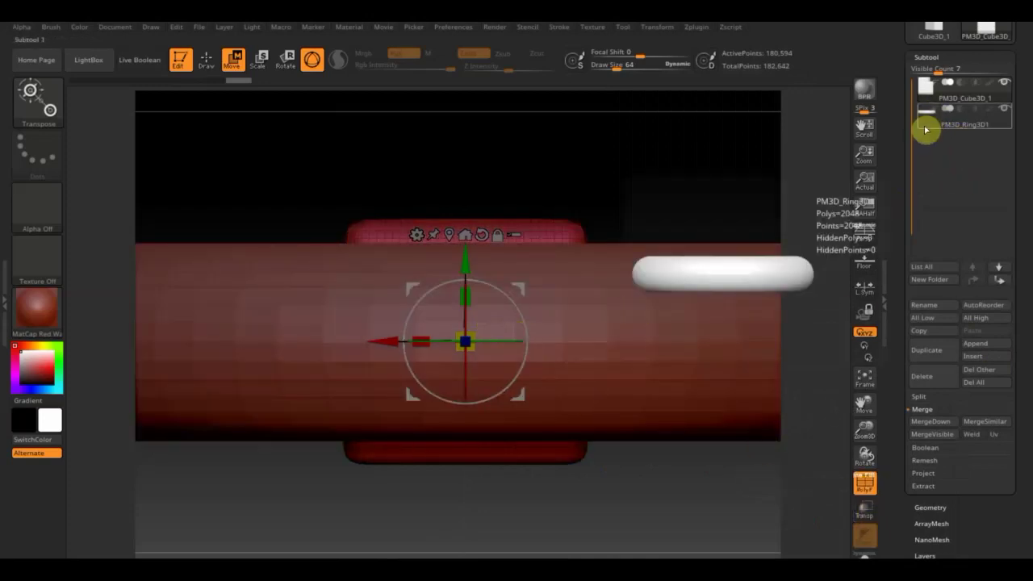
{"action": "mouse_move", "coordinate": [964, 124]}
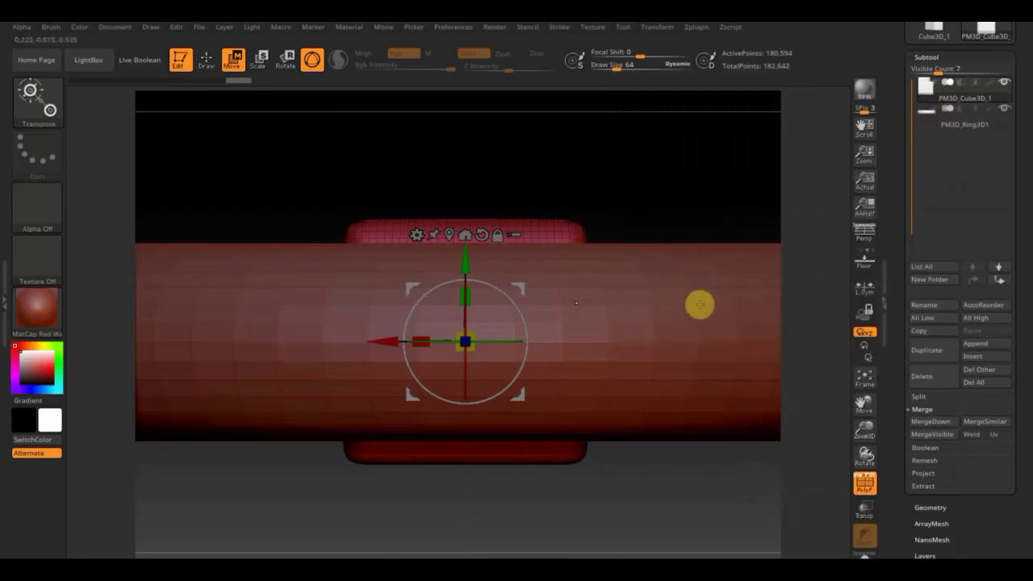
{"action": "left_click", "coordinate": [699, 298], "text": "alt"}
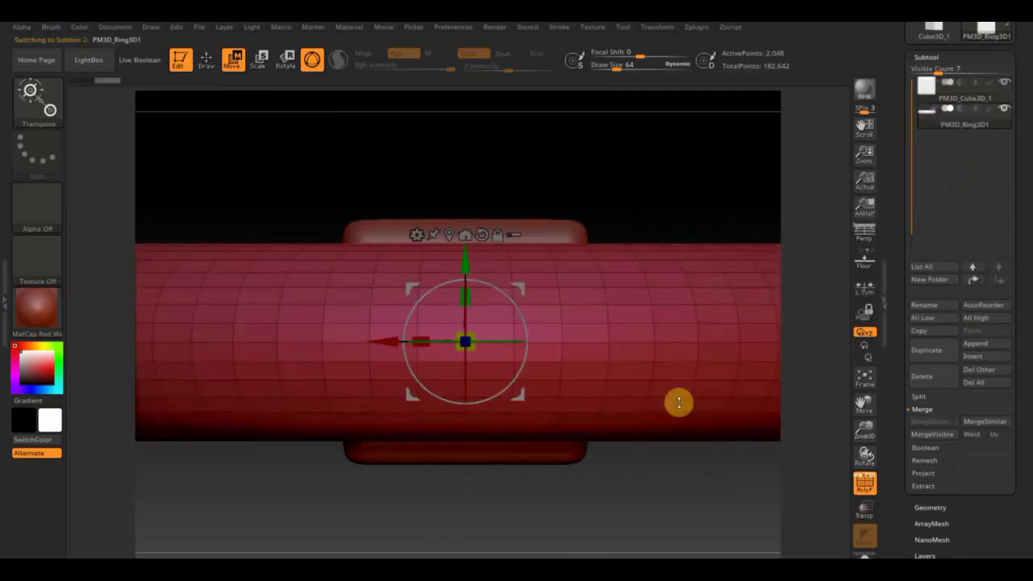
{"action": "left_click", "coordinate": [869, 488]}
Step: Scale the ring down, stretch it, and seat it around the opening on the box top
{"action": "left_click_drag", "start_coordinate": [465, 341], "coordinate": [242, 110]}
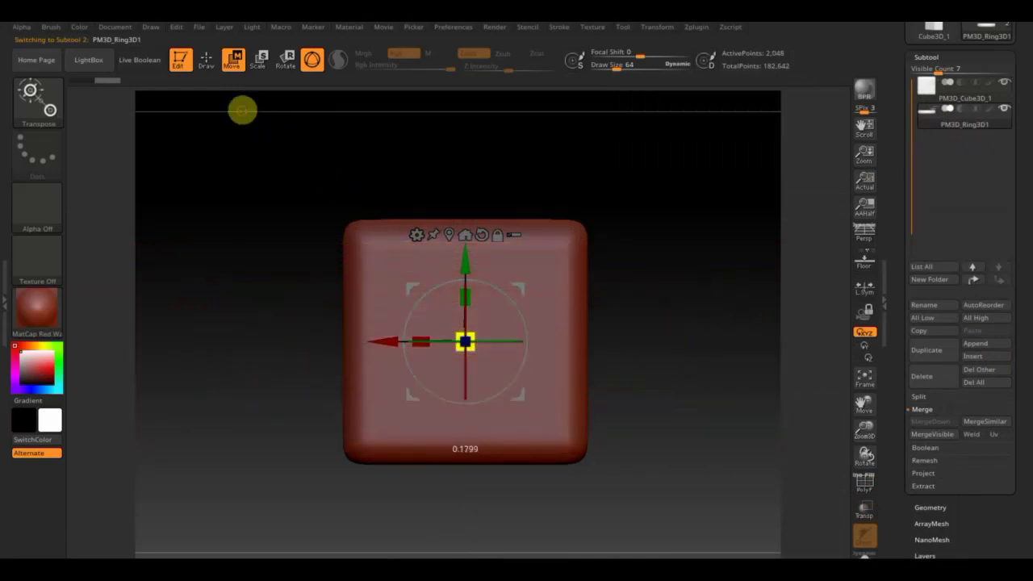
{"action": "left_click_drag", "start_coordinate": [465, 260], "coordinate": [469, 134]}
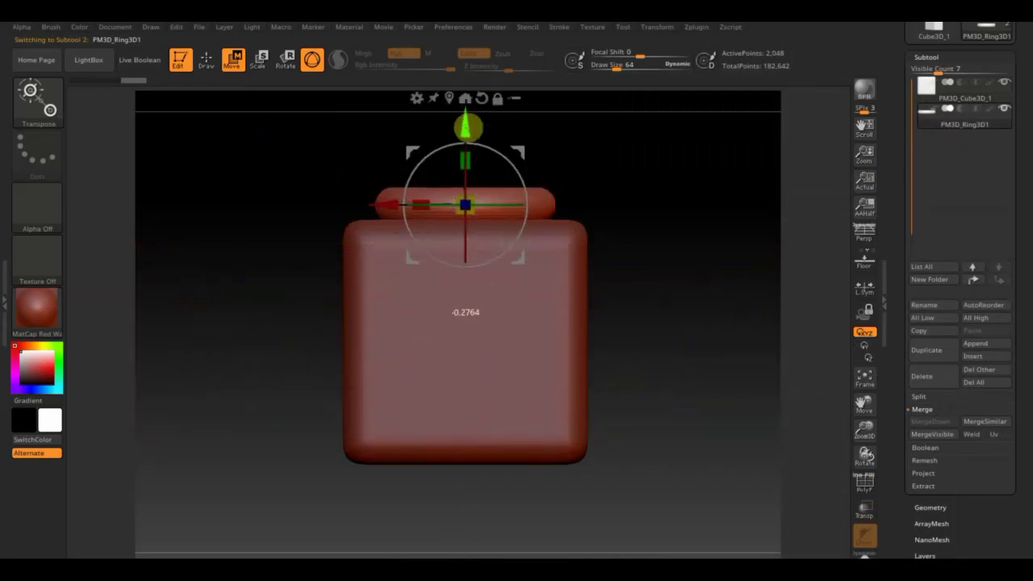
{"action": "mouse_move", "coordinate": [646, 172]}
{"action": "left_mouse_down"}
{"action": "mouse_move", "coordinate": [669, 327]}
{"action": "mouse_move", "coordinate": [695, 317]}
{"action": "left_mouse_up"}
{"action": "left_click_drag", "start_coordinate": [465, 256], "coordinate": [466, 327]}
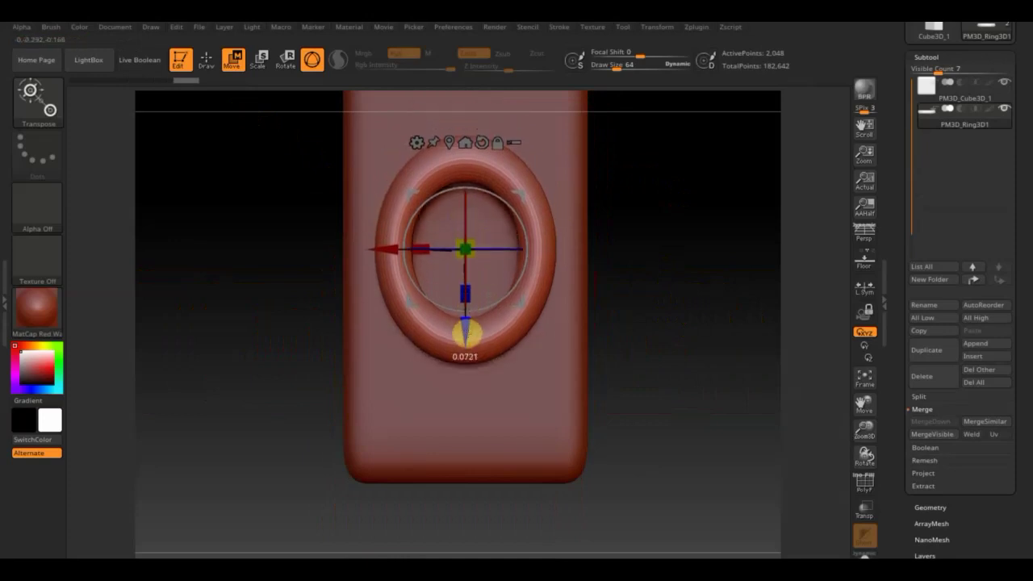
{"action": "left_click_drag", "start_coordinate": [621, 348], "coordinate": [652, 202]}
{"action": "mouse_move", "coordinate": [682, 261]}
{"action": "left_mouse_down"}
{"action": "mouse_move", "coordinate": [741, 262]}
{"action": "mouse_move", "coordinate": [763, 279]}
{"action": "mouse_move", "coordinate": [759, 315]}
{"action": "mouse_move", "coordinate": [815, 279]}
{"action": "mouse_move", "coordinate": [774, 260]}
{"action": "left_mouse_up"}
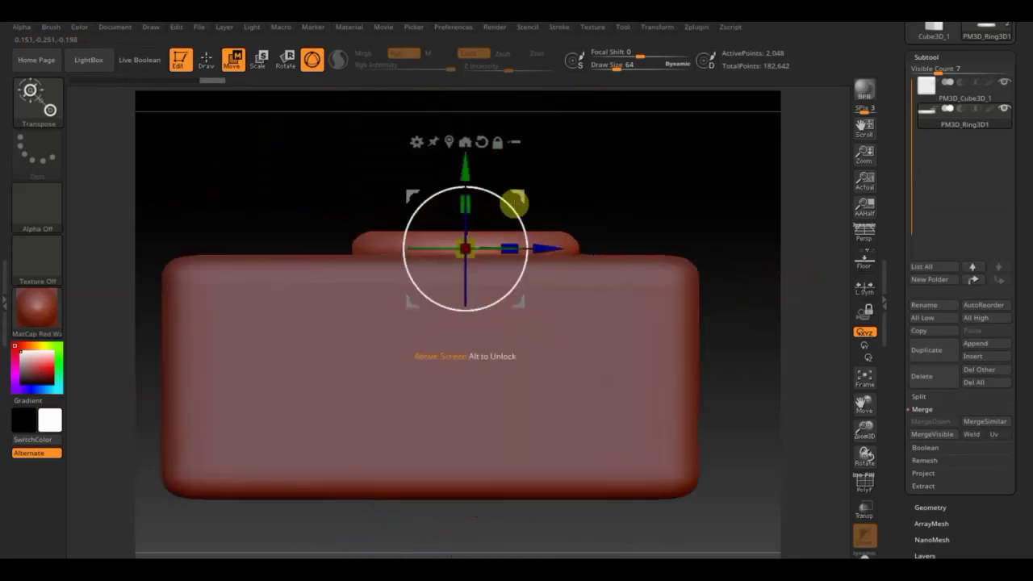
{"action": "left_click_drag", "start_coordinate": [466, 179], "coordinate": [469, 167]}
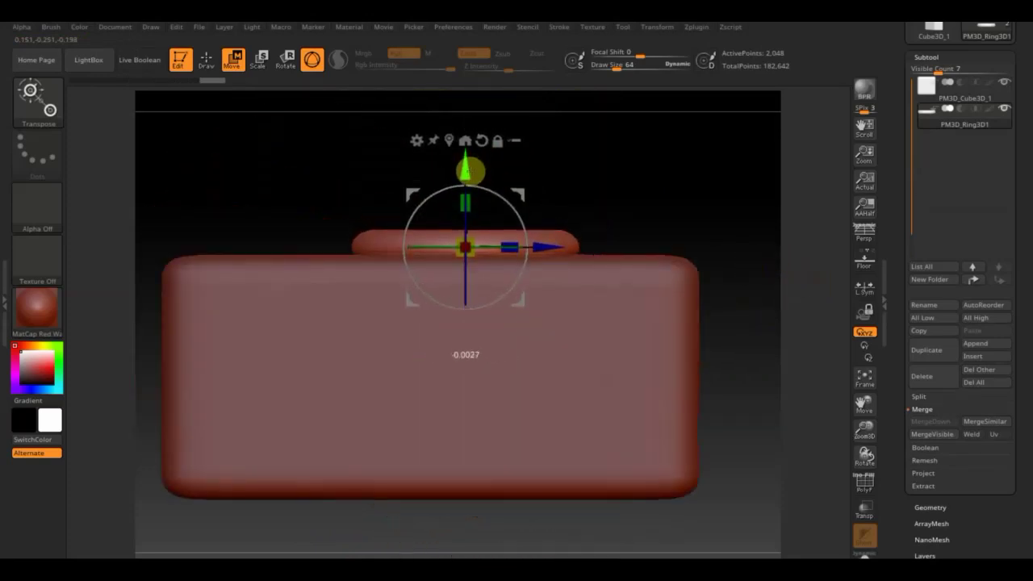
{"action": "mouse_move", "coordinate": [592, 164]}
{"action": "left_mouse_down"}
{"action": "mouse_move", "coordinate": [578, 283]}
{"action": "mouse_move", "coordinate": [622, 276]}
{"action": "mouse_move", "coordinate": [618, 189]}
{"action": "mouse_move", "coordinate": [737, 204]}
{"action": "mouse_move", "coordinate": [714, 219]}
{"action": "left_mouse_up"}
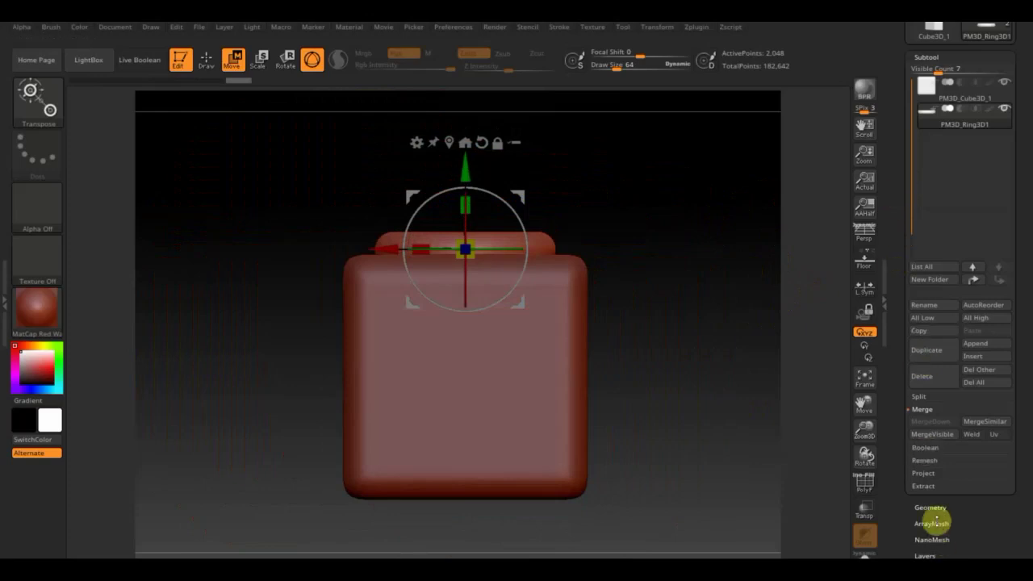
Step: DynaMesh the PM3D_Ring3D1 ring, divide it once, and delete its lower levels (16,144 points)
{"action": "left_click", "coordinate": [931, 506]}
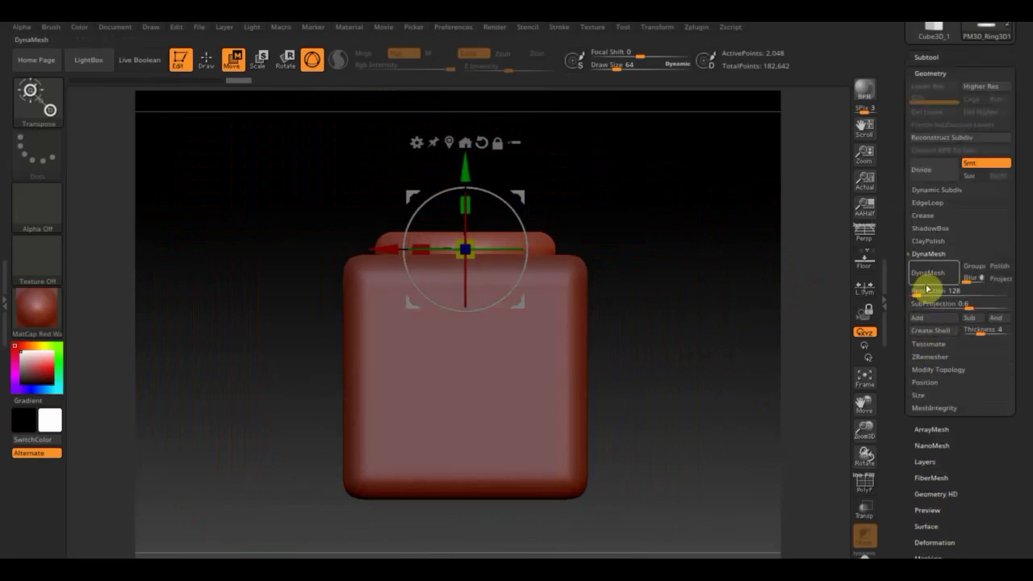
{"action": "left_click", "coordinate": [929, 275]}
{"action": "left_click_drag", "start_coordinate": [816, 288], "coordinate": [737, 327]}
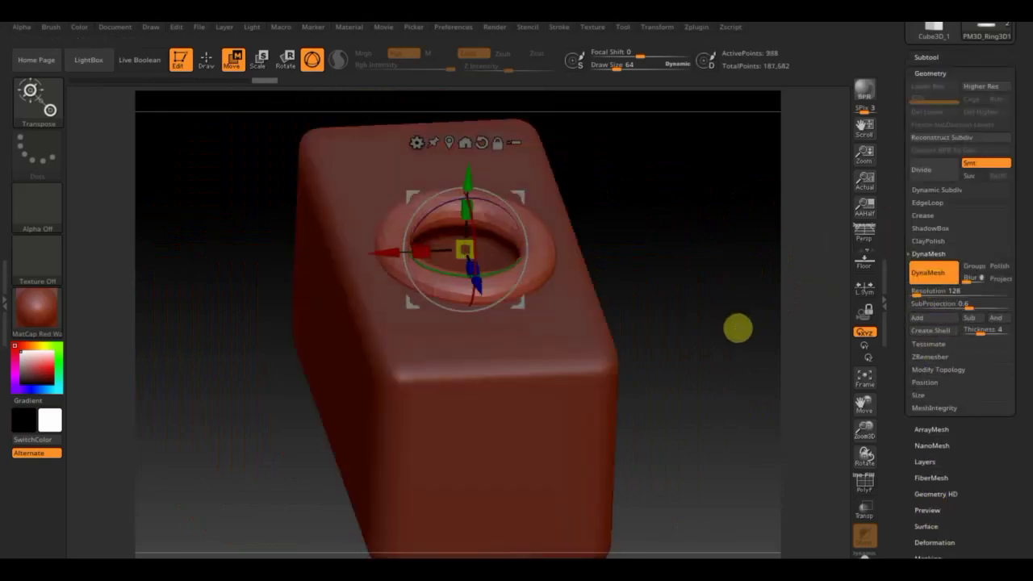
{"action": "key", "text": "ctrl"}
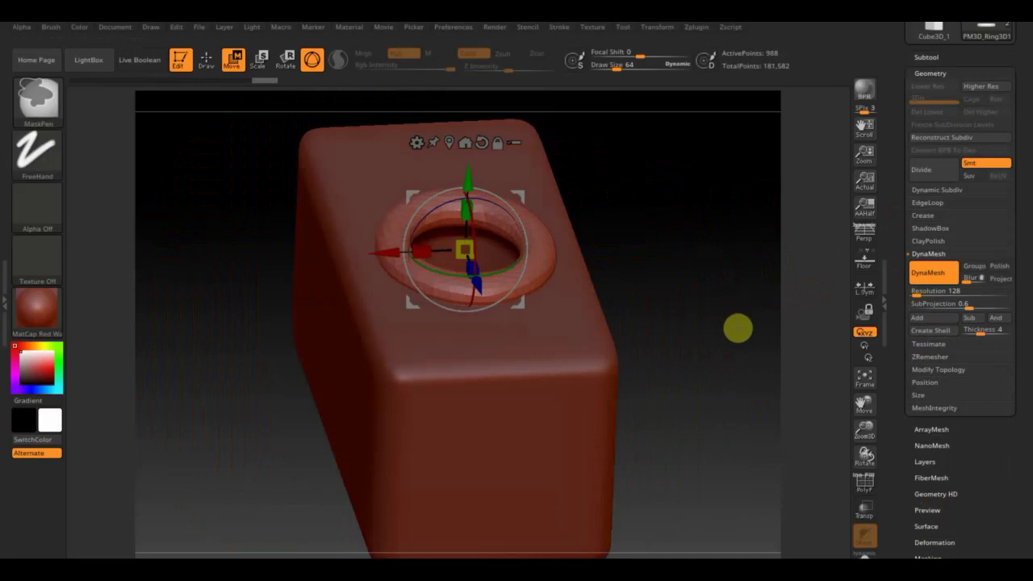
{"action": "key", "text": "ctrl+d"}
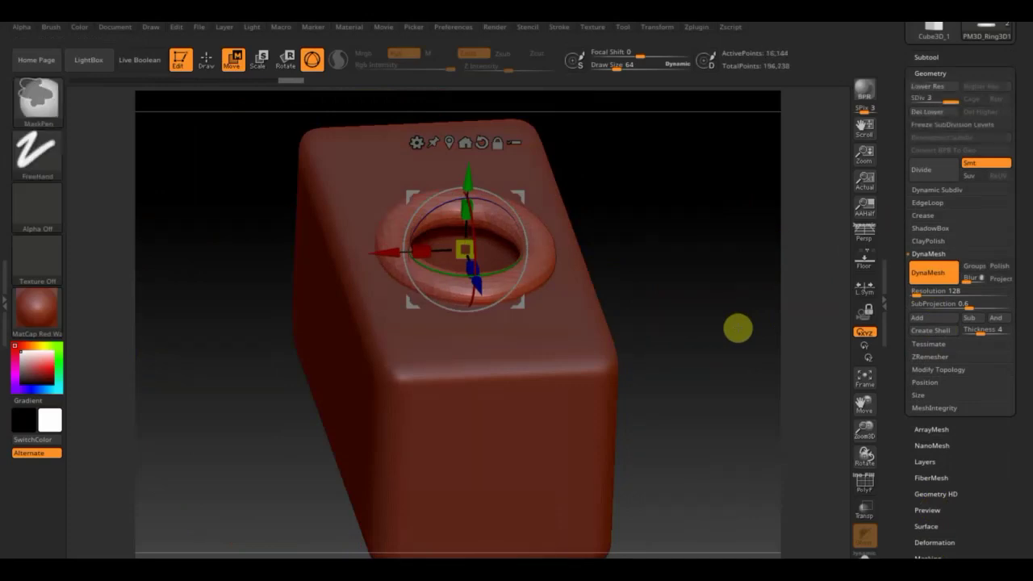
{"action": "left_click", "coordinate": [938, 116]}
{"action": "mouse_move", "coordinate": [758, 288]}
{"action": "left_mouse_down"}
{"action": "mouse_move", "coordinate": [721, 350]}
{"action": "mouse_move", "coordinate": [726, 256]}
{"action": "mouse_move", "coordinate": [731, 280]}
{"action": "left_mouse_up"}
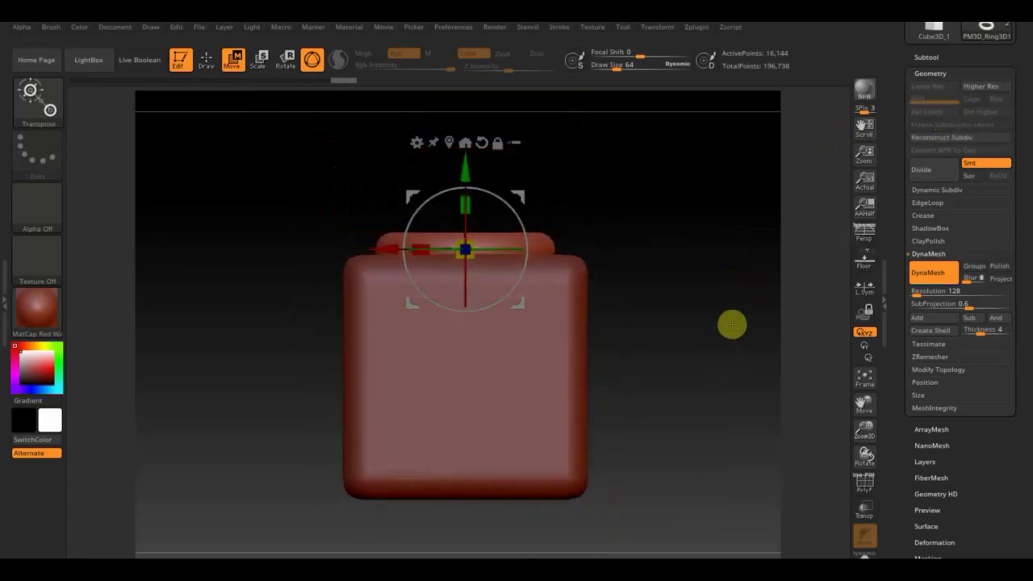
{"action": "left_click_drag", "start_coordinate": [734, 346], "coordinate": [698, 236], "text": "alt"}
{"action": "left_click_drag", "start_coordinate": [701, 274], "coordinate": [760, 349]}
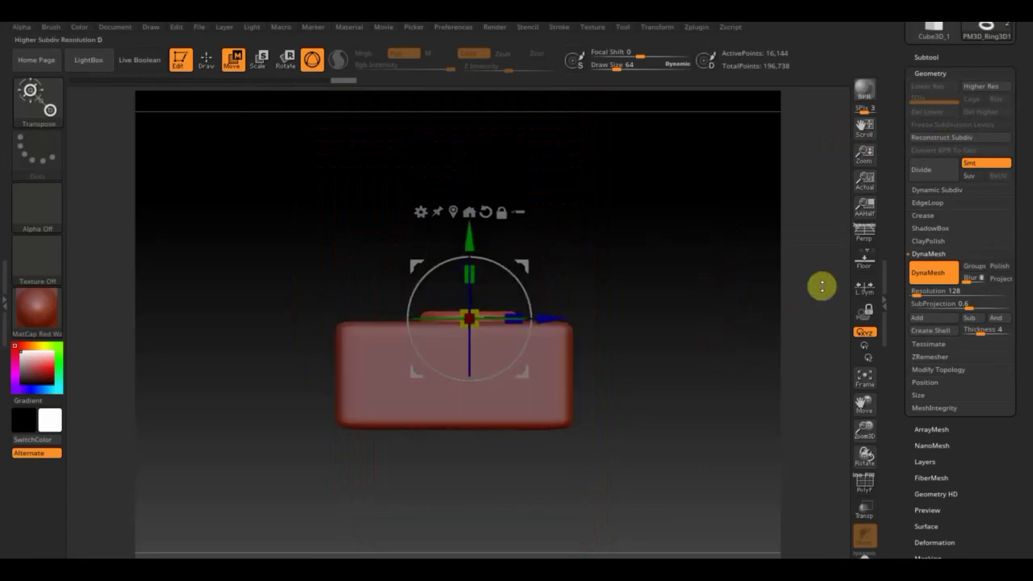
{"action": "left_click", "coordinate": [925, 56]}
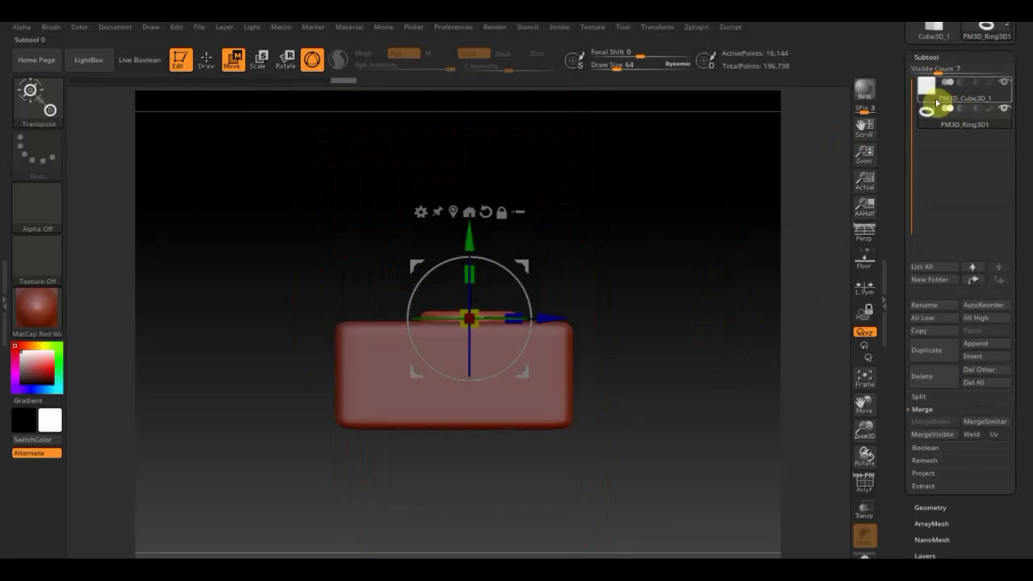
Step: Duplicate the box body as PM3D_Cube3D_2 and squash the copy into a thin slab at the body's end
{"action": "left_click", "coordinate": [934, 98]}
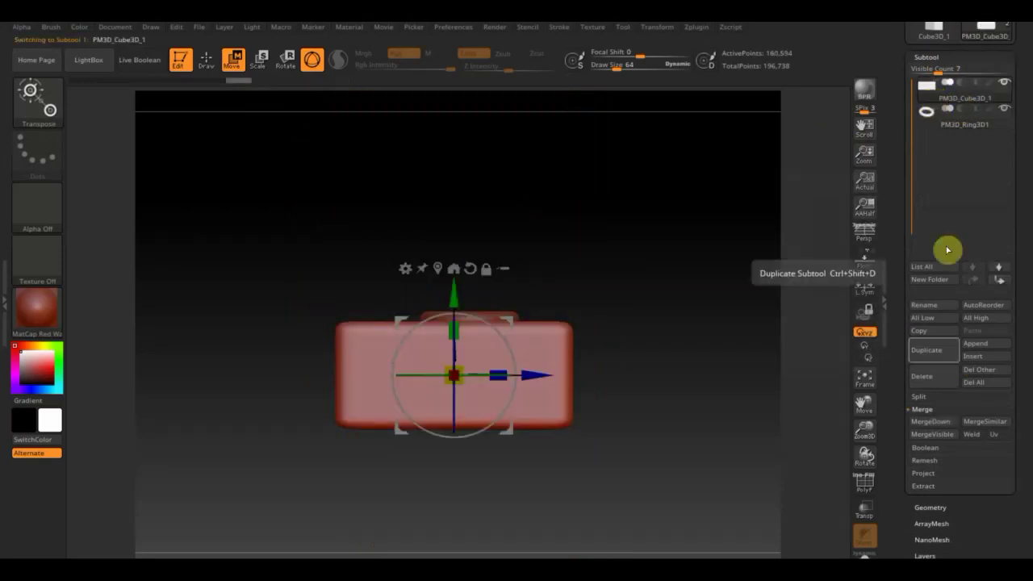
{"action": "mouse_move", "coordinate": [926, 376]}
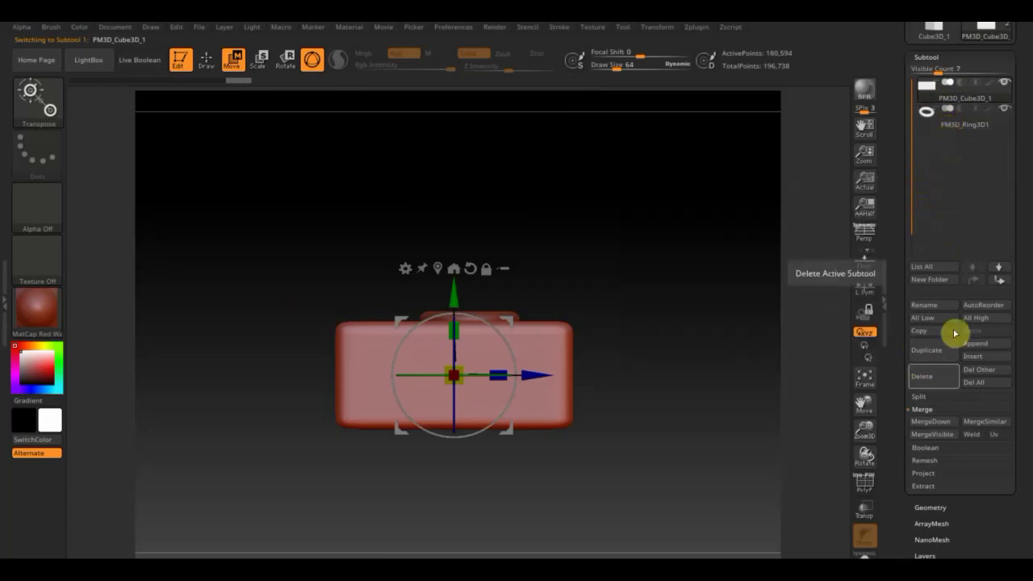
{"action": "left_click", "coordinate": [934, 352]}
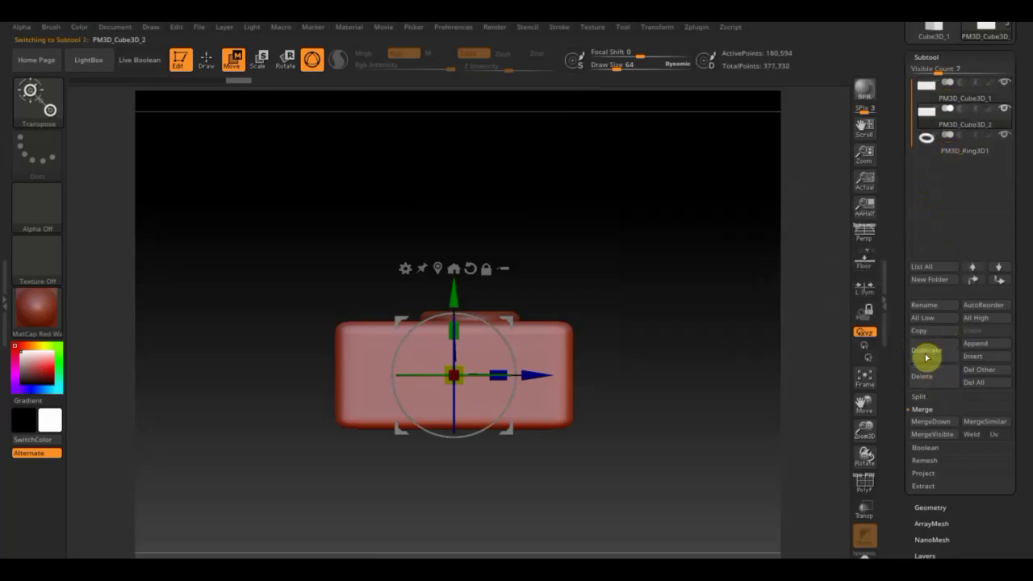
{"action": "left_click_drag", "start_coordinate": [546, 363], "coordinate": [711, 419]}
{"action": "left_click_drag", "start_coordinate": [682, 371], "coordinate": [620, 367]}
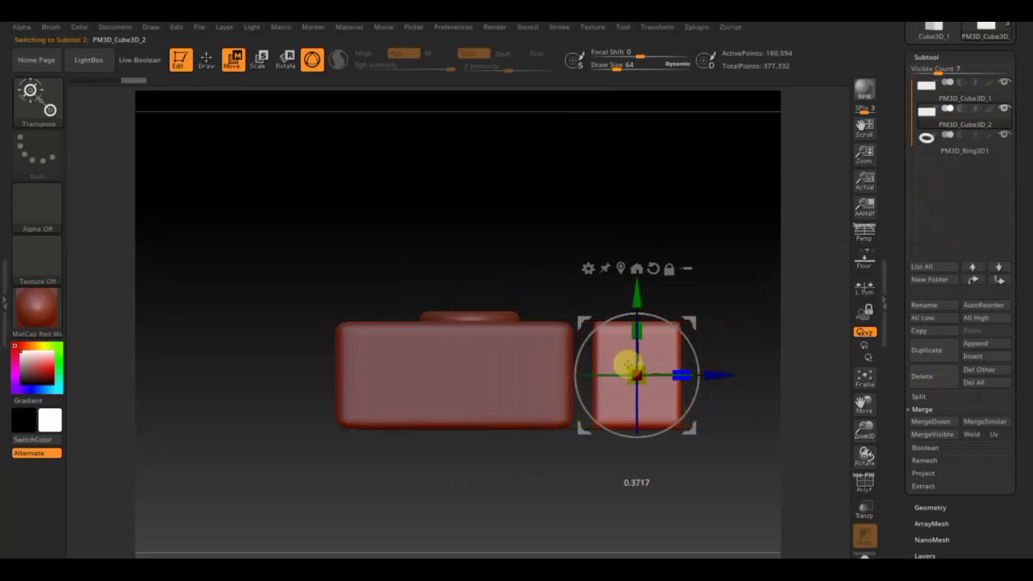
{"action": "mouse_move", "coordinate": [730, 375]}
{"action": "left_mouse_down"}
{"action": "mouse_move", "coordinate": [699, 378]}
{"action": "mouse_move", "coordinate": [745, 446]}
{"action": "left_mouse_up"}
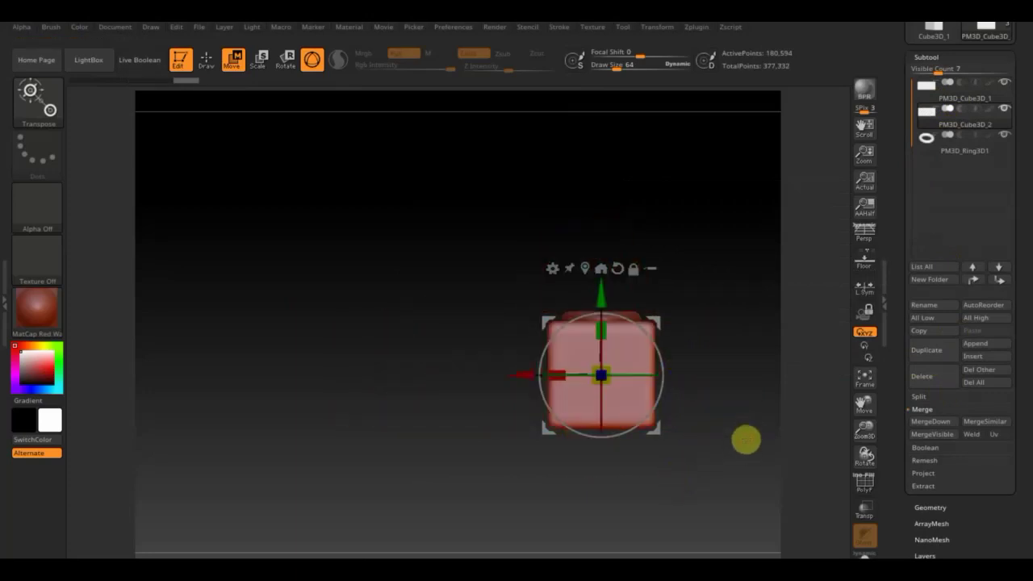
{"action": "mouse_move", "coordinate": [738, 365]}
{"action": "left_mouse_down", "text": "alt"}
{"action": "mouse_move", "coordinate": [712, 362]}
{"action": "mouse_move", "coordinate": [744, 433]}
{"action": "mouse_move", "coordinate": [673, 386]}
{"action": "left_mouse_up", "text": "alt"}
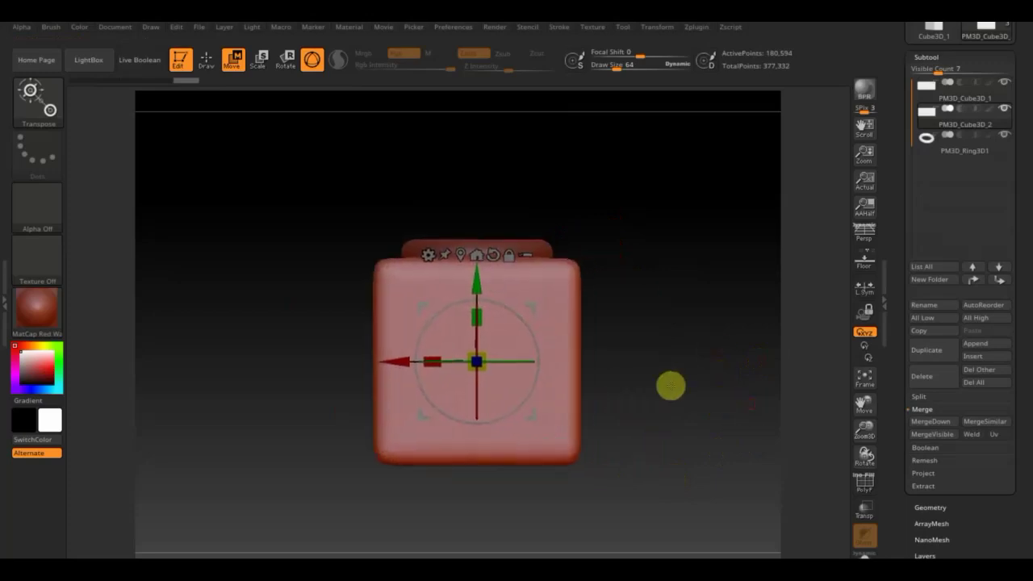
{"action": "key", "text": "shift+z"}
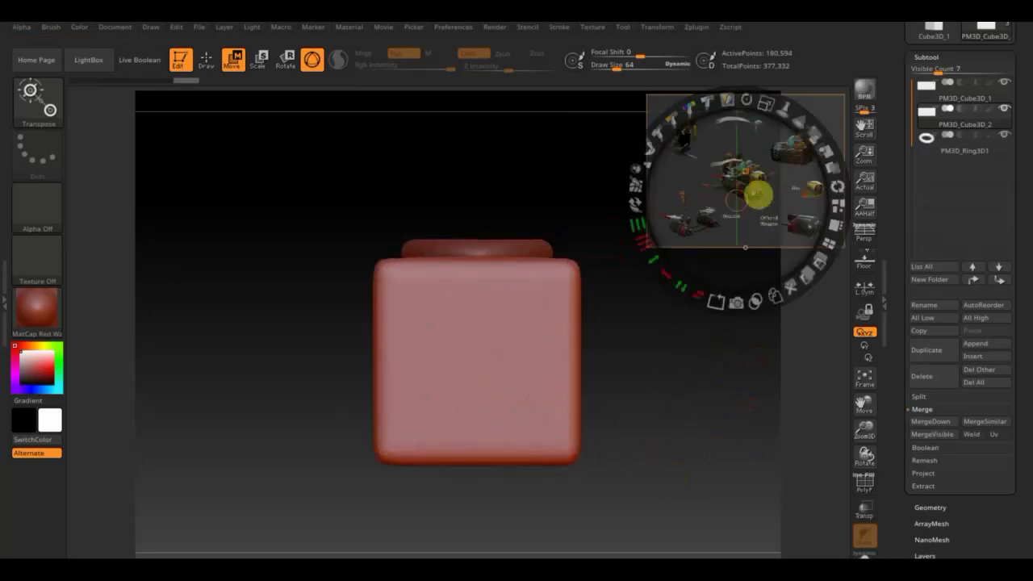
{"action": "mouse_move", "coordinate": [771, 117]}
{"action": "left_mouse_down"}
{"action": "mouse_move", "coordinate": [818, 214]}
{"action": "mouse_move", "coordinate": [857, 362]}
{"action": "mouse_move", "coordinate": [709, 394]}
{"action": "mouse_move", "coordinate": [702, 374]}
{"action": "left_mouse_up"}
{"action": "key", "text": "shift+z"}
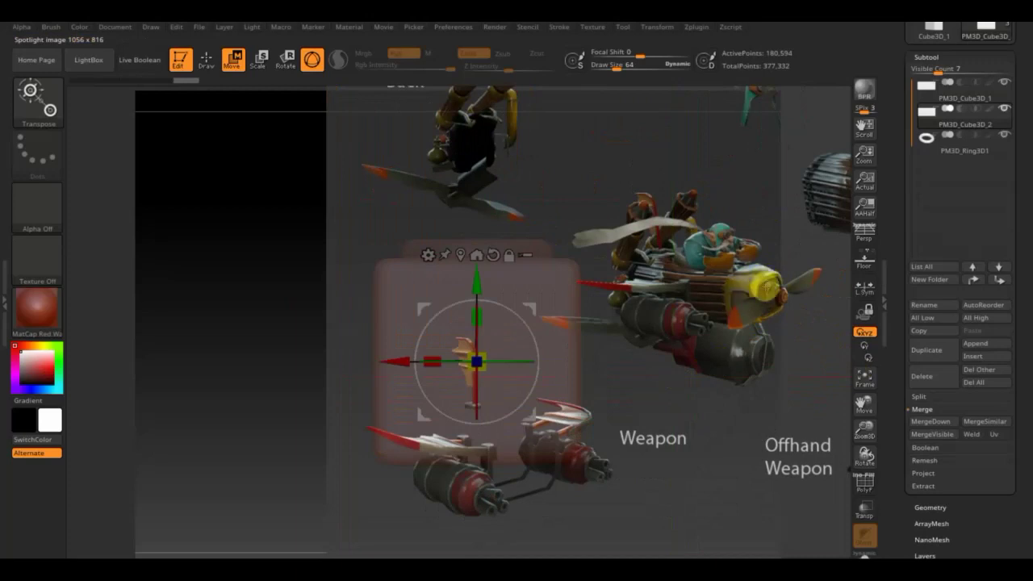
{"action": "key", "text": "z"}
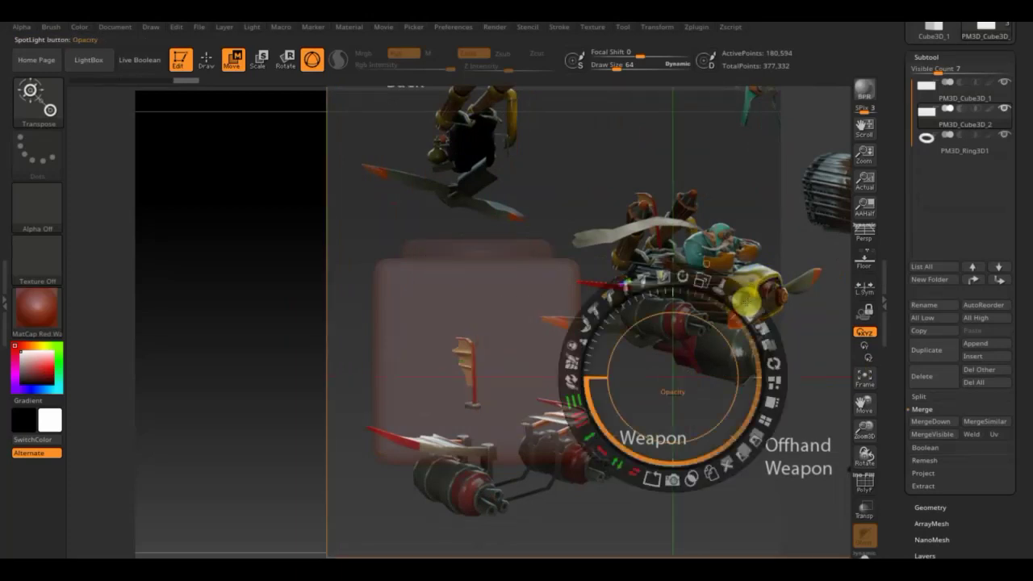
{"action": "key", "text": "shift+z"}
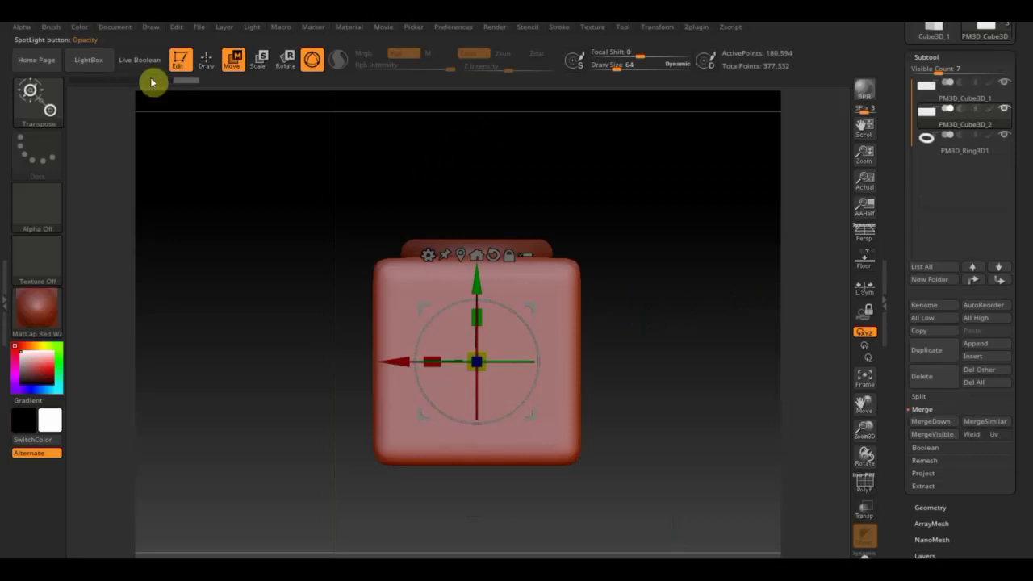
{"action": "left_click", "coordinate": [49, 118], "text": "ctrl+shift"}
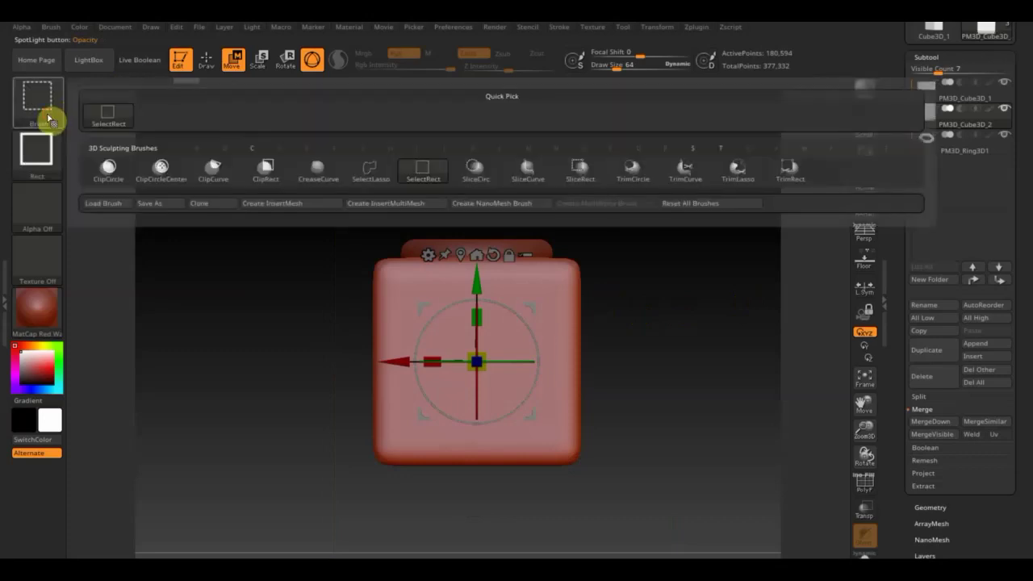
{"action": "mouse_move", "coordinate": [108, 168]}
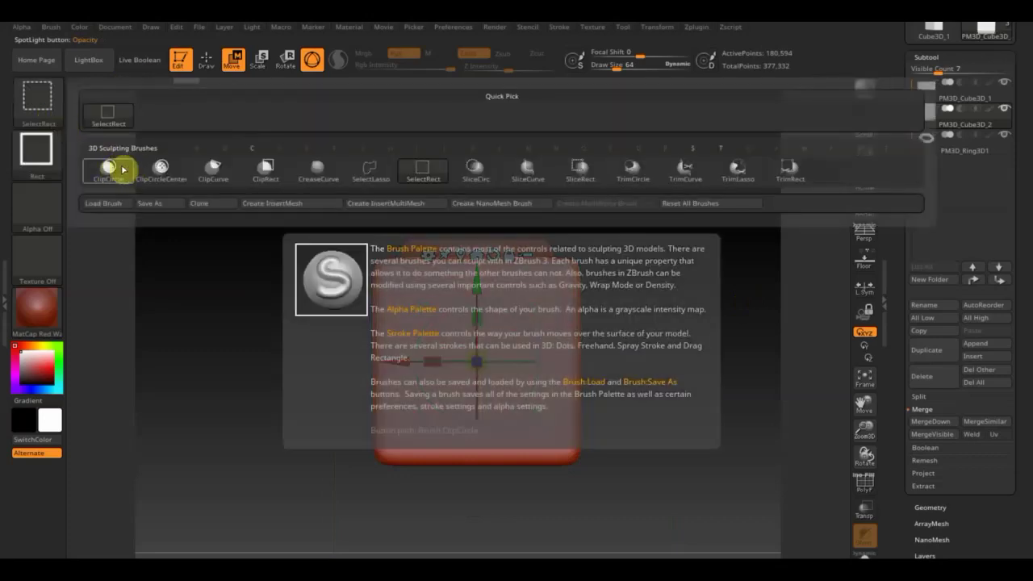
Step: Select the ClipCircle brush in Draw mode and turn on Transp for the box body
{"action": "left_click", "coordinate": [111, 167]}
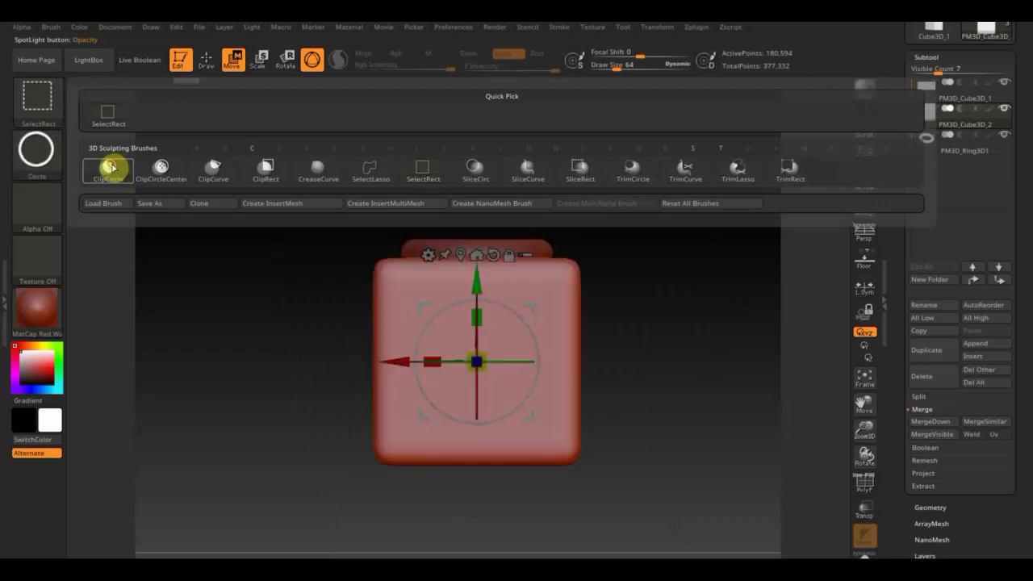
{"action": "left_click", "coordinate": [206, 59]}
{"action": "left_click_drag", "start_coordinate": [582, 319], "coordinate": [577, 272]}
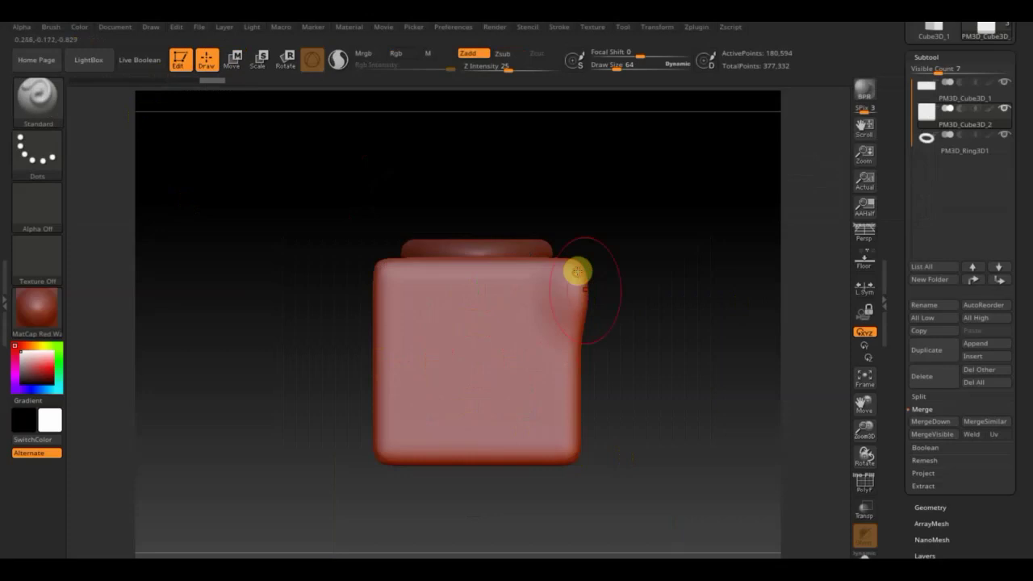
{"action": "key", "text": "ctrl+z"}
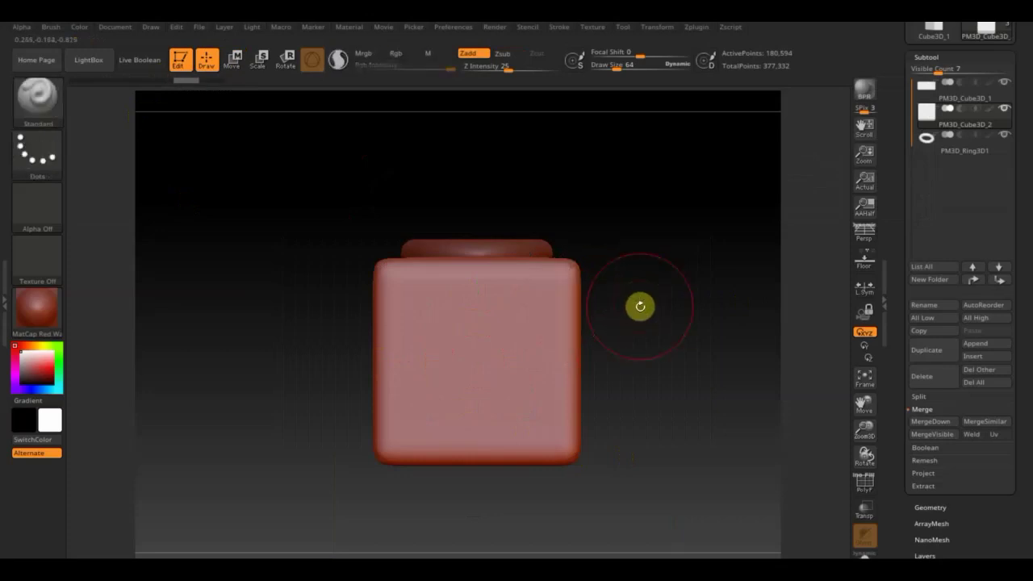
{"action": "left_click_drag", "start_coordinate": [676, 395], "coordinate": [664, 325], "text": "alt"}
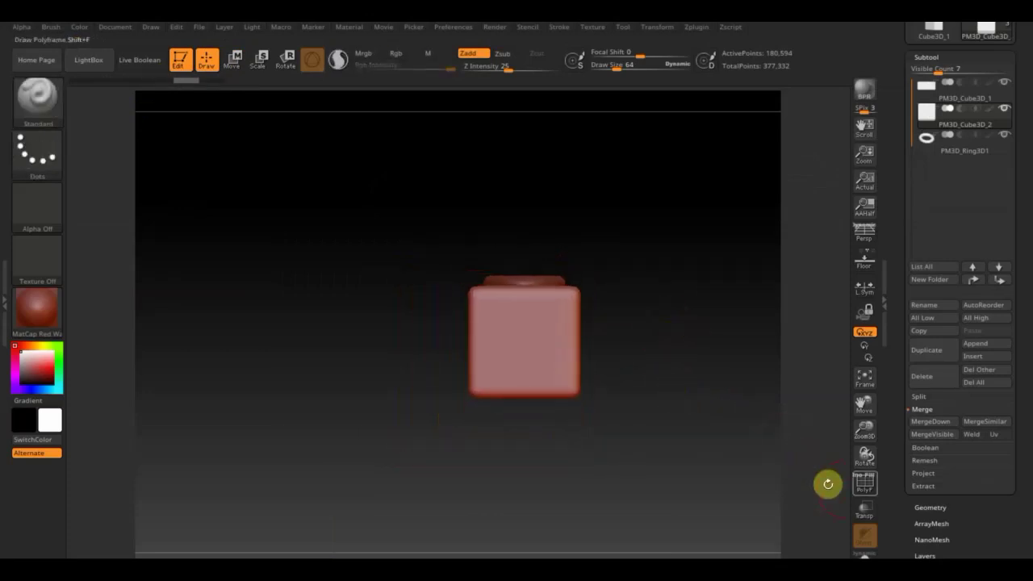
{"action": "left_click", "coordinate": [868, 509]}
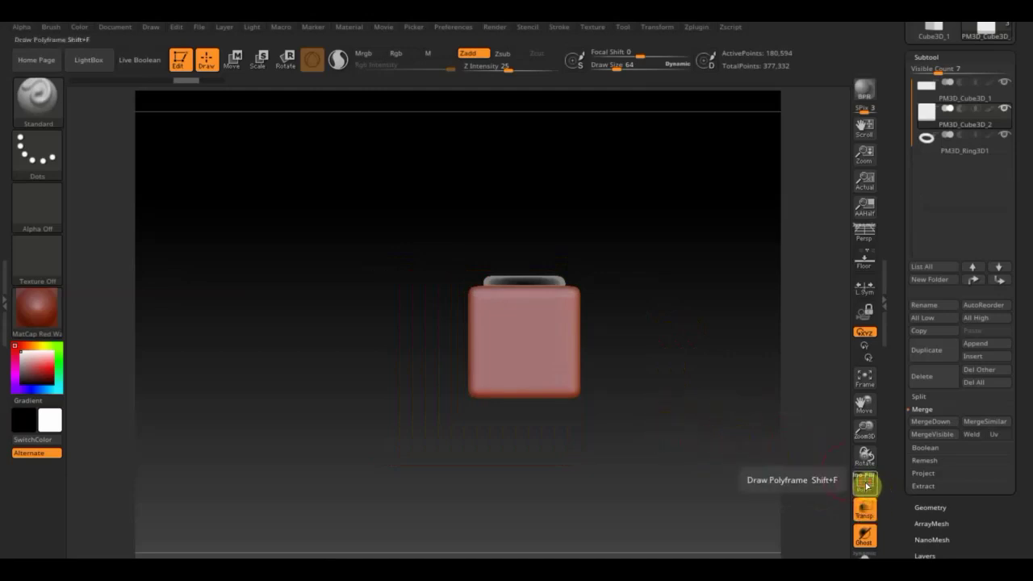
{"action": "left_click", "coordinate": [865, 484]}
{"action": "left_click", "coordinate": [865, 485]}
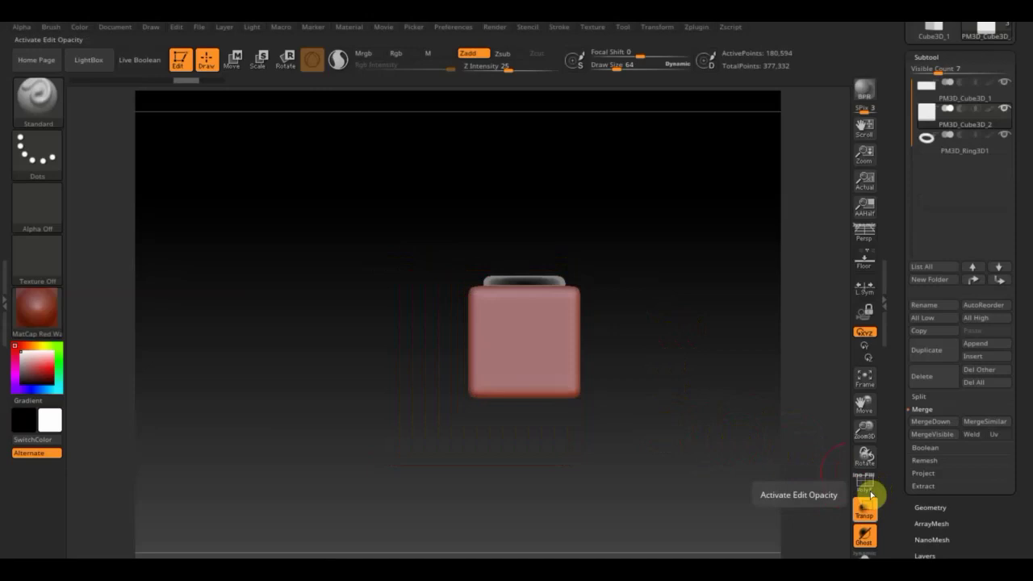
Step: Clip the end block's top-left corner into a rounded curve with a ClipCircle stroke
{"action": "key", "text": "shift"}
{"action": "key", "text": "ctrl+shift"}
{"action": "mouse_move", "coordinate": [676, 479]}
{"action": "left_mouse_down", "text": "ctrl+shift"}
{"action": "mouse_move", "coordinate": [442, 275]}
{"action": "mouse_move", "coordinate": [412, 282]}
{"action": "left_mouse_up", "text": "ctrl+shift"}
{"action": "left_click_drag", "start_coordinate": [638, 381], "coordinate": [675, 395]}
{"action": "mouse_move", "coordinate": [675, 463]}
{"action": "left_mouse_down", "text": "ctrl+shift"}
{"action": "mouse_move", "coordinate": [473, 323]}
{"action": "mouse_move", "coordinate": [452, 260]}
{"action": "mouse_move", "coordinate": [659, 388]}
{"action": "mouse_move", "coordinate": [648, 368]}
{"action": "mouse_move", "coordinate": [662, 380]}
{"action": "left_mouse_up", "text": "ctrl+shift"}
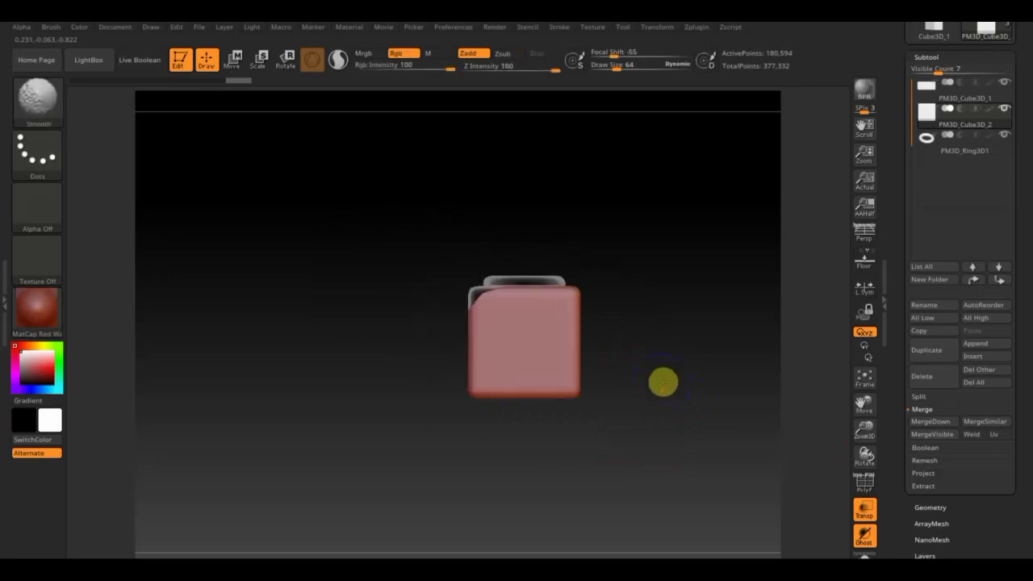
{"action": "mouse_move", "coordinate": [406, 234]}
{"action": "left_mouse_down", "text": "ctrl+shift"}
{"action": "mouse_move", "coordinate": [382, 215]}
{"action": "mouse_move", "coordinate": [576, 374]}
{"action": "mouse_move", "coordinate": [562, 396]}
{"action": "mouse_move", "coordinate": [627, 409]}
{"action": "mouse_move", "coordinate": [615, 380]}
{"action": "mouse_move", "coordinate": [617, 403]}
{"action": "mouse_move", "coordinate": [693, 398]}
{"action": "mouse_move", "coordinate": [662, 406]}
{"action": "mouse_move", "coordinate": [670, 394]}
{"action": "left_mouse_up", "text": "ctrl+shift"}
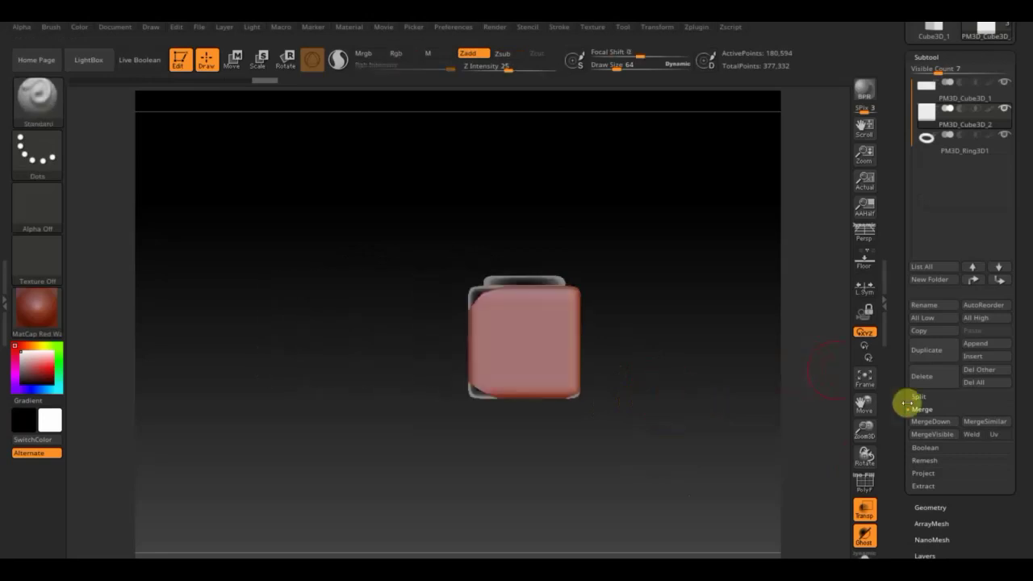
{"action": "left_click", "coordinate": [952, 510]}
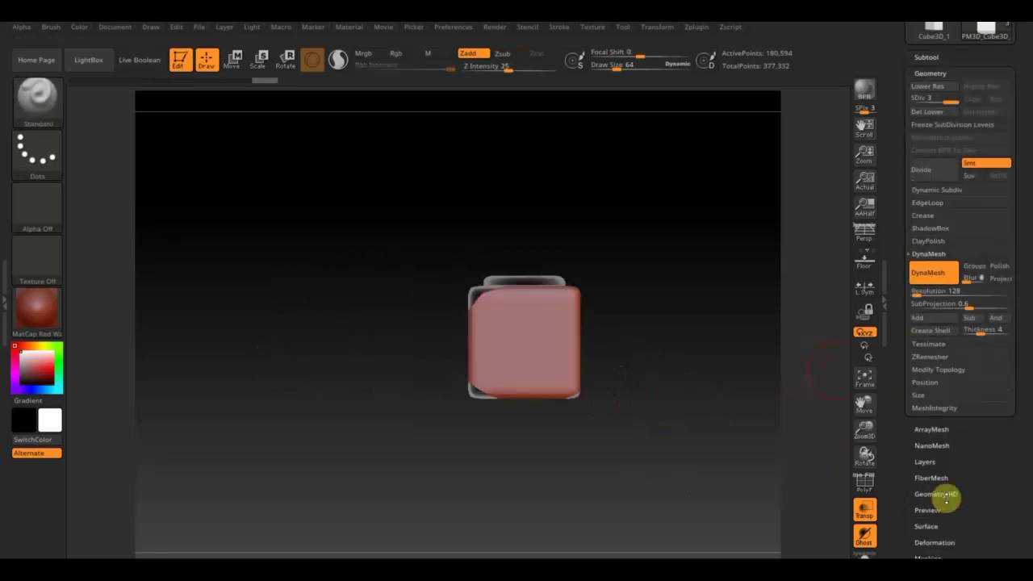
Step: Delete the end slab's lower subdivision levels and reveal Modify Topology's Mirror And Weld option
{"action": "left_click", "coordinate": [937, 113]}
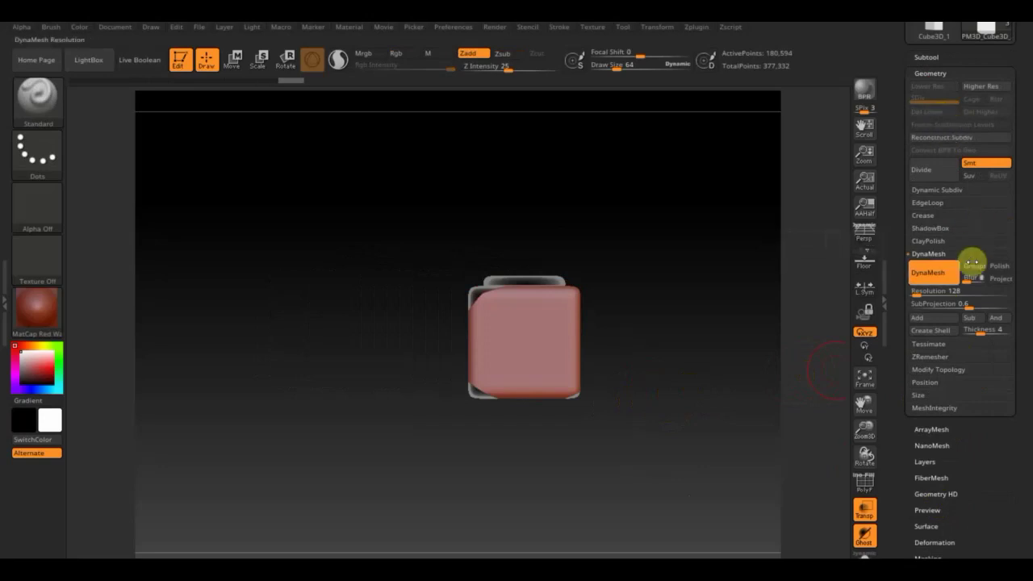
{"action": "left_click", "coordinate": [946, 370]}
{"action": "left_click", "coordinate": [956, 332]}
{"action": "mouse_move", "coordinate": [799, 331]}
{"action": "left_mouse_down"}
{"action": "mouse_move", "coordinate": [728, 461]}
{"action": "mouse_move", "coordinate": [718, 259]}
{"action": "mouse_move", "coordinate": [726, 291]}
{"action": "mouse_move", "coordinate": [715, 353]}
{"action": "mouse_move", "coordinate": [753, 350]}
{"action": "mouse_move", "coordinate": [710, 243]}
{"action": "mouse_move", "coordinate": [728, 374]}
{"action": "mouse_move", "coordinate": [720, 411]}
{"action": "left_mouse_up"}
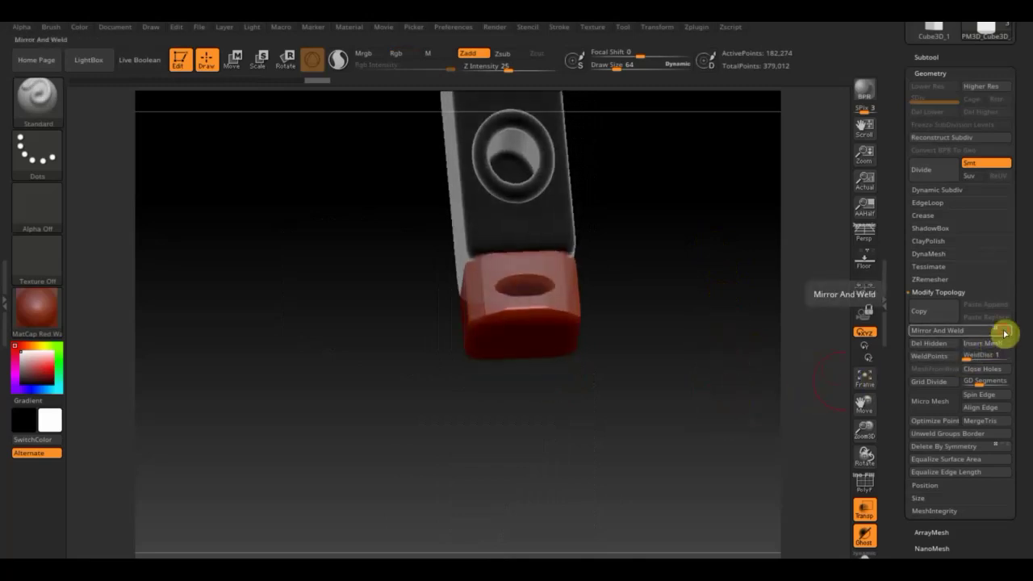
Step: Mirror And Weld the end slab so rounded caps sit on both body ends (372,128 points)
{"action": "mouse_move", "coordinate": [786, 359]}
{"action": "left_mouse_down"}
{"action": "mouse_move", "coordinate": [694, 366]}
{"action": "mouse_move", "coordinate": [678, 325]}
{"action": "mouse_move", "coordinate": [837, 343]}
{"action": "left_mouse_up"}
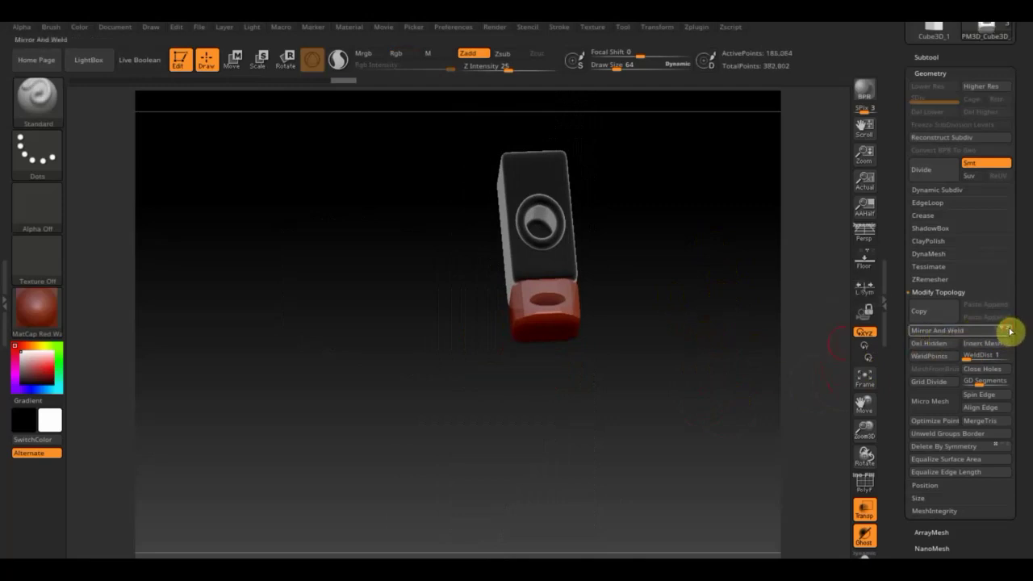
{"action": "left_click", "coordinate": [961, 333]}
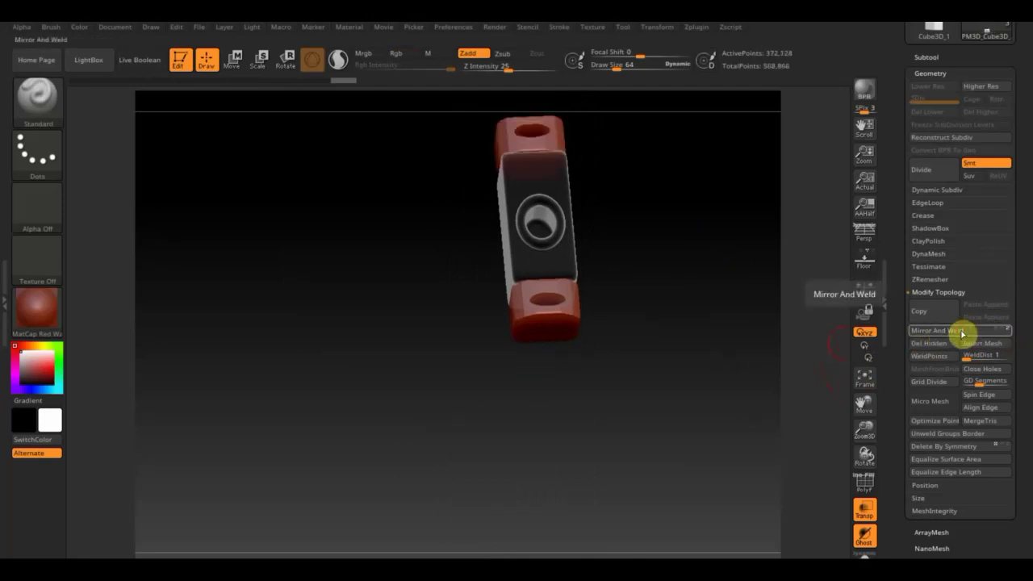
{"action": "mouse_move", "coordinate": [742, 336]}
{"action": "left_mouse_down"}
{"action": "mouse_move", "coordinate": [714, 353]}
{"action": "mouse_move", "coordinate": [702, 320]}
{"action": "mouse_move", "coordinate": [643, 406]}
{"action": "mouse_move", "coordinate": [676, 403]}
{"action": "left_mouse_up"}
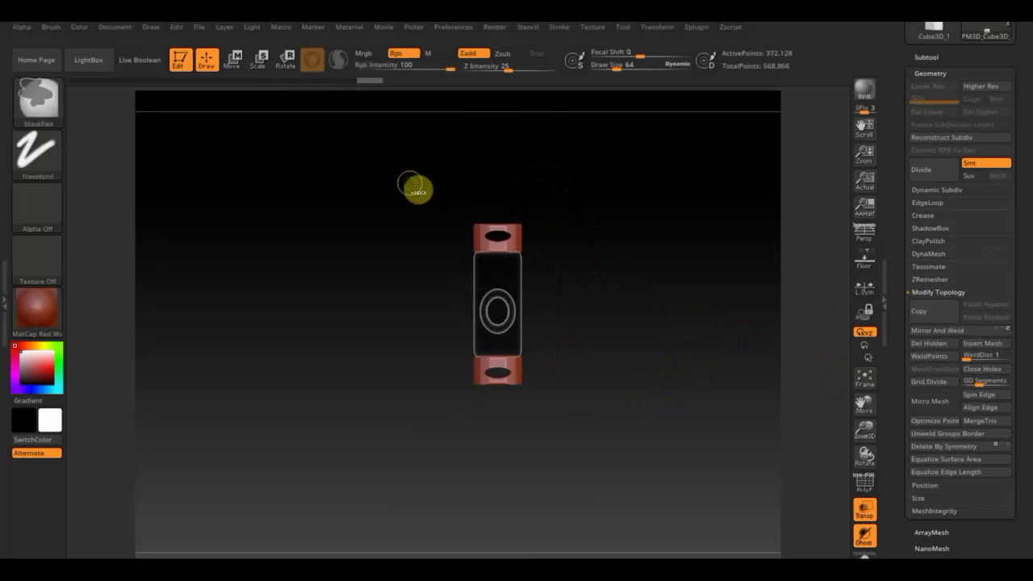
{"action": "left_click_drag", "start_coordinate": [415, 188], "coordinate": [589, 291], "text": "ctrl"}
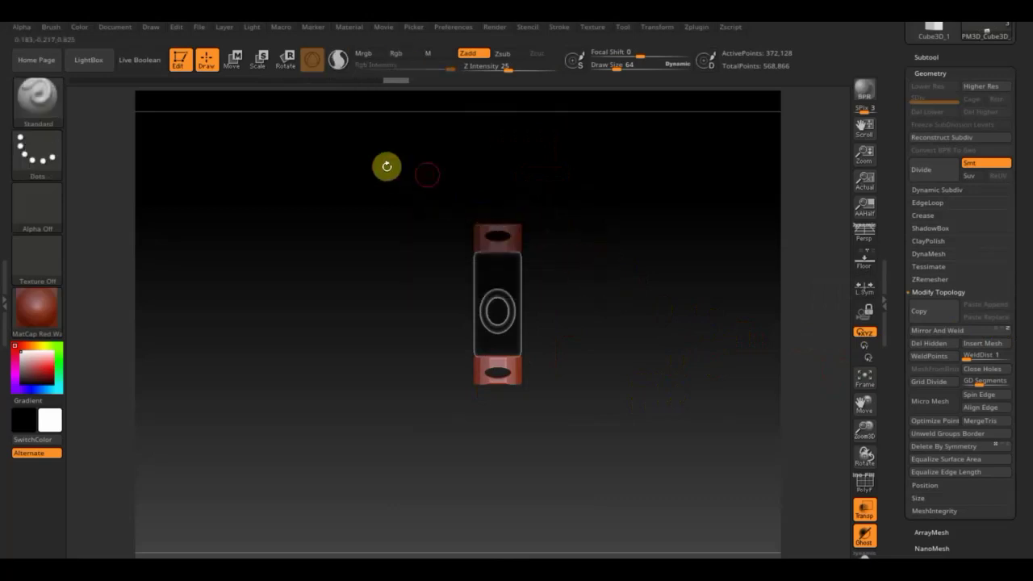
{"action": "mouse_move", "coordinate": [563, 233]}
{"action": "left_mouse_down"}
{"action": "mouse_move", "coordinate": [594, 292]}
{"action": "mouse_move", "coordinate": [604, 233]}
{"action": "mouse_move", "coordinate": [647, 295]}
{"action": "mouse_move", "coordinate": [565, 318]}
{"action": "mouse_move", "coordinate": [597, 295]}
{"action": "left_mouse_up"}
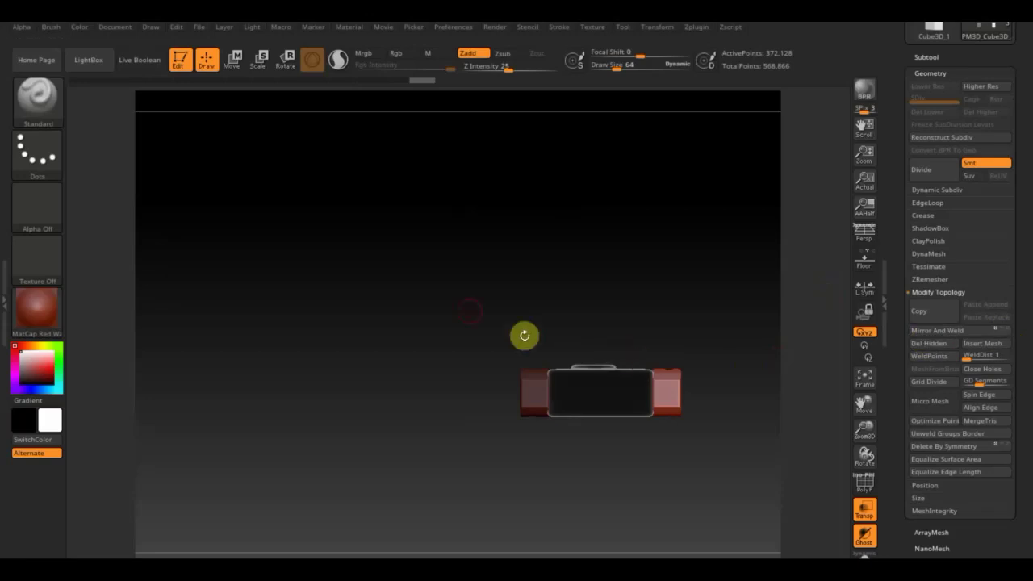
Step: Slide the red end slab left into place at the box's lower end with the Move gizmo
{"action": "left_click", "coordinate": [237, 62]}
{"action": "left_click_drag", "start_coordinate": [489, 397], "coordinate": [325, 381]}
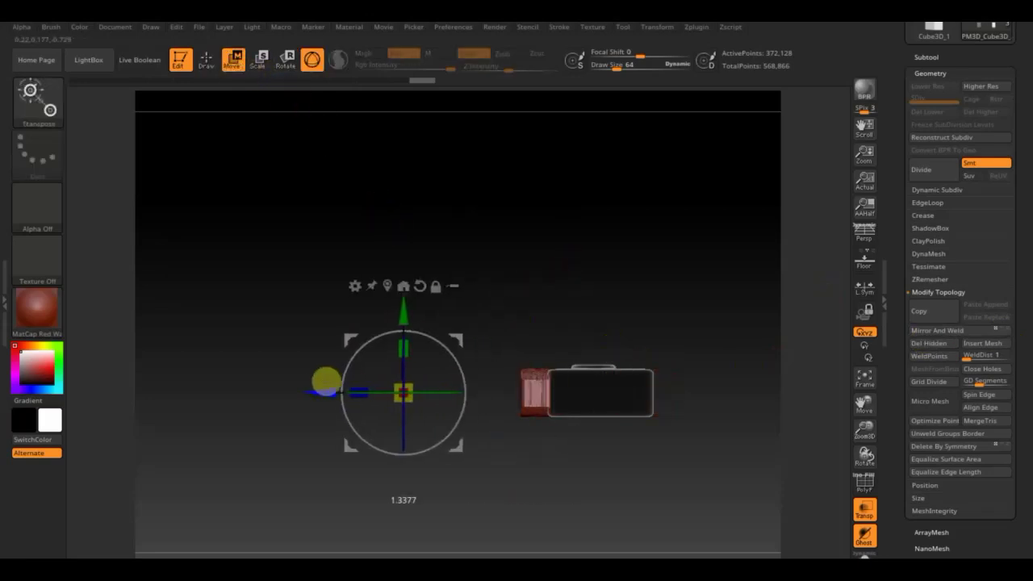
{"action": "mouse_move", "coordinate": [458, 283]}
{"action": "left_mouse_down"}
{"action": "mouse_move", "coordinate": [484, 304]}
{"action": "mouse_move", "coordinate": [470, 382]}
{"action": "left_mouse_up"}
{"action": "left_click_drag", "start_coordinate": [559, 277], "coordinate": [595, 438], "text": "alt"}
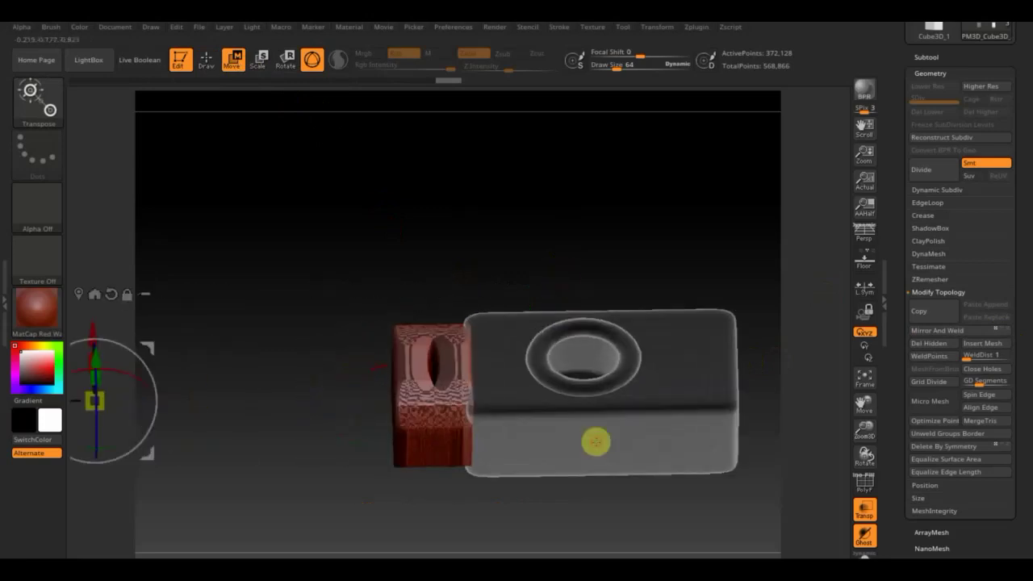
{"action": "left_click_drag", "start_coordinate": [347, 270], "coordinate": [509, 248], "text": "alt"}
{"action": "left_click_drag", "start_coordinate": [269, 364], "coordinate": [165, 384]}
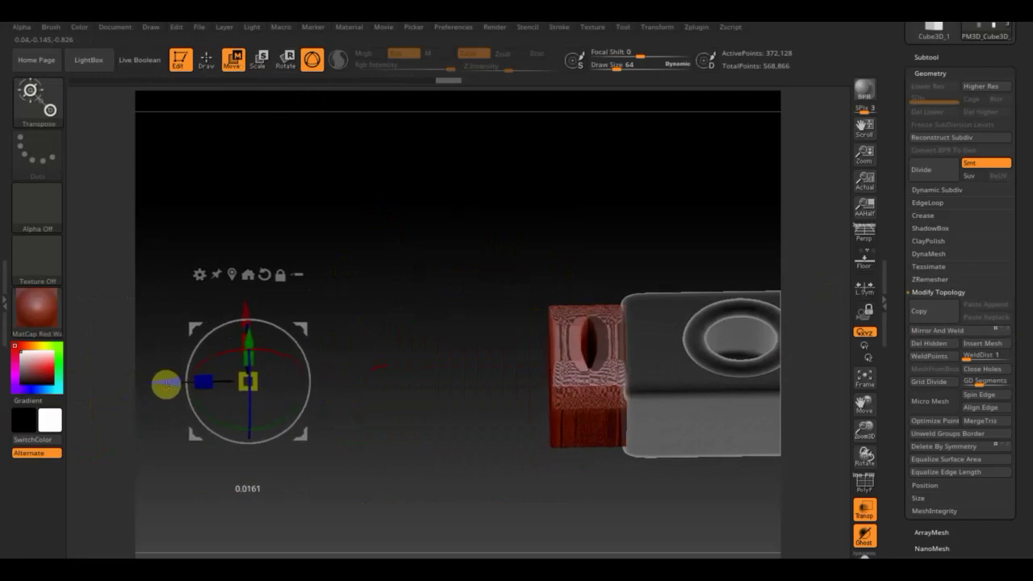
{"action": "mouse_move", "coordinate": [428, 415]}
{"action": "left_mouse_down"}
{"action": "mouse_move", "coordinate": [487, 256]}
{"action": "mouse_move", "coordinate": [320, 256]}
{"action": "left_mouse_up"}
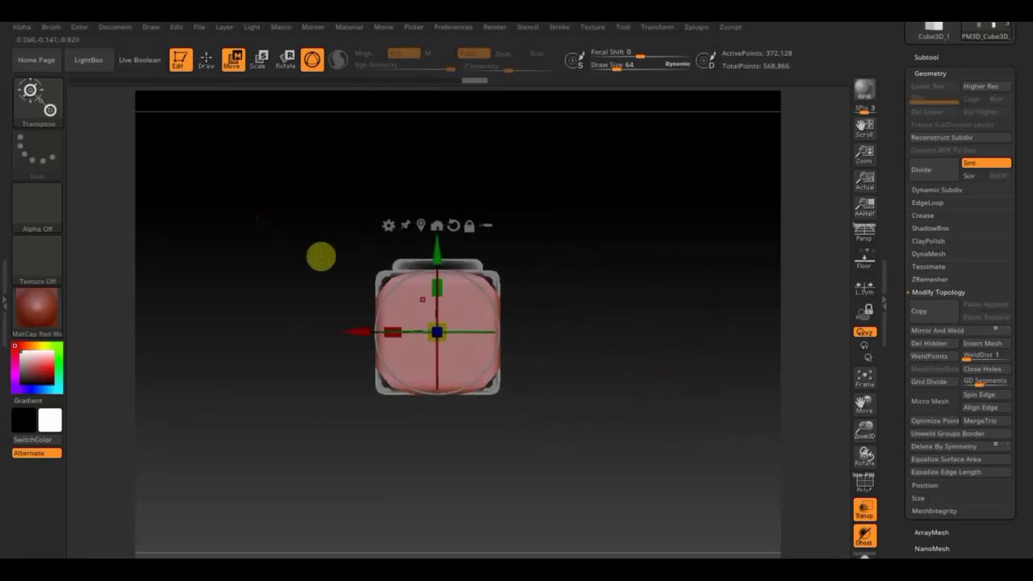
{"action": "mouse_move", "coordinate": [476, 284]}
{"action": "left_mouse_down"}
{"action": "mouse_move", "coordinate": [479, 304]}
{"action": "mouse_move", "coordinate": [444, 382]}
{"action": "mouse_move", "coordinate": [369, 418]}
{"action": "left_mouse_up"}
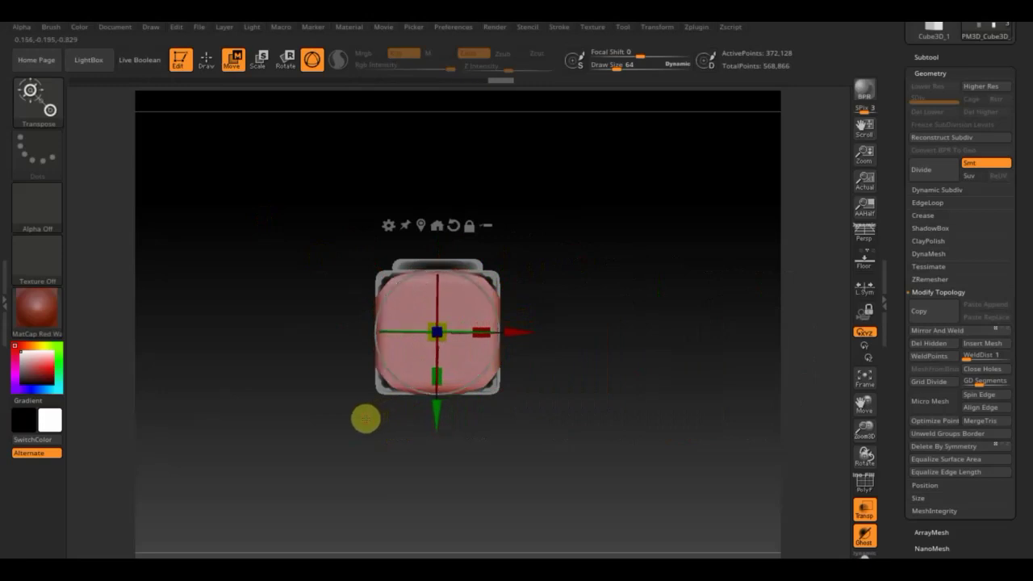
{"action": "mouse_move", "coordinate": [637, 338]}
{"action": "left_mouse_down"}
{"action": "mouse_move", "coordinate": [616, 404]}
{"action": "mouse_move", "coordinate": [633, 483]}
{"action": "mouse_move", "coordinate": [659, 399]}
{"action": "mouse_move", "coordinate": [666, 390]}
{"action": "mouse_move", "coordinate": [675, 426]}
{"action": "mouse_move", "coordinate": [684, 378]}
{"action": "mouse_move", "coordinate": [685, 390]}
{"action": "mouse_move", "coordinate": [656, 369]}
{"action": "left_mouse_up"}
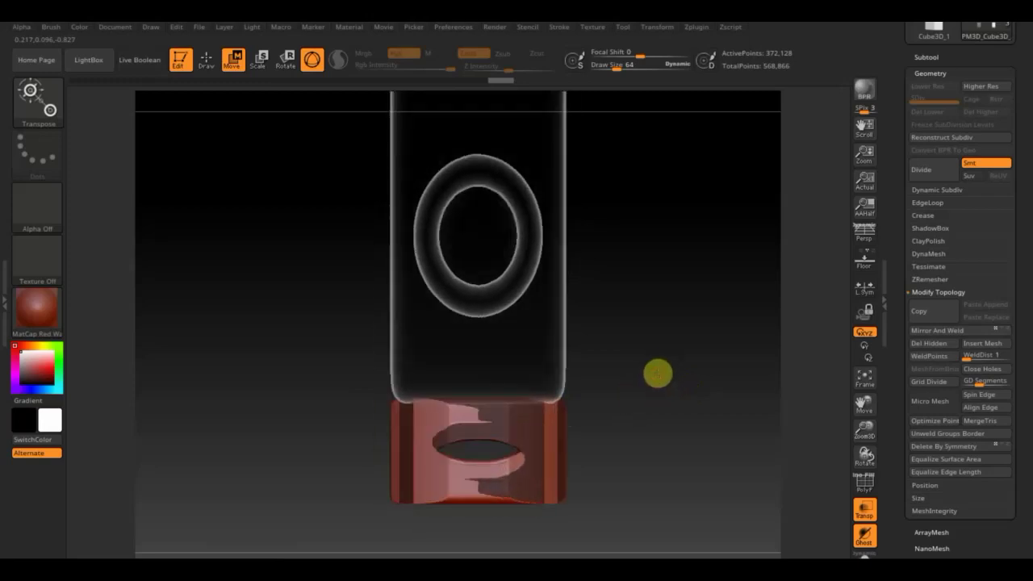
Step: Stretch the orange end cap taller with the Transpose gizmo, then return to Draw mode
{"action": "left_click", "coordinate": [200, 72]}
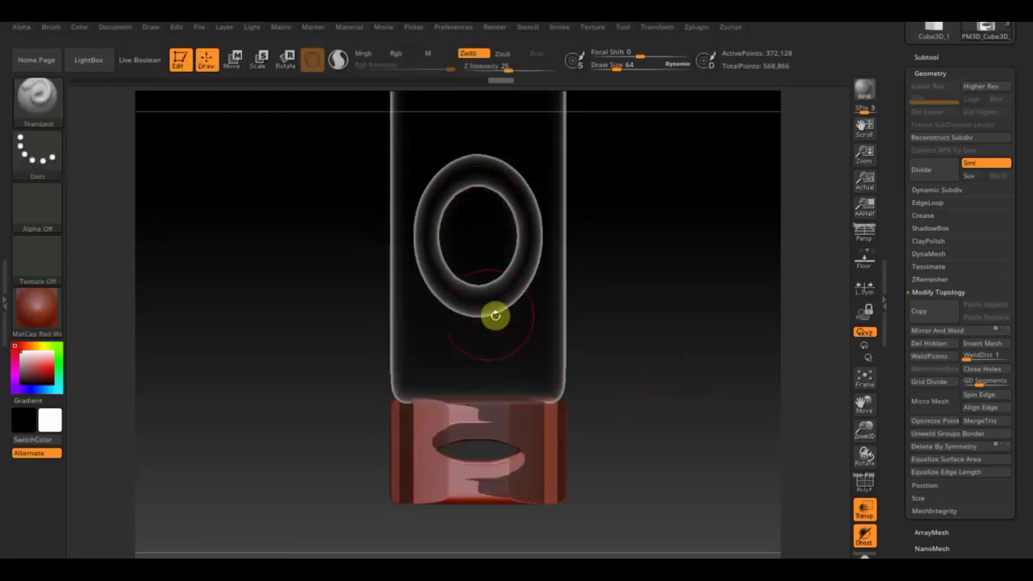
{"action": "left_click", "coordinate": [233, 59]}
{"action": "left_click_drag", "start_coordinate": [673, 409], "coordinate": [673, 415]}
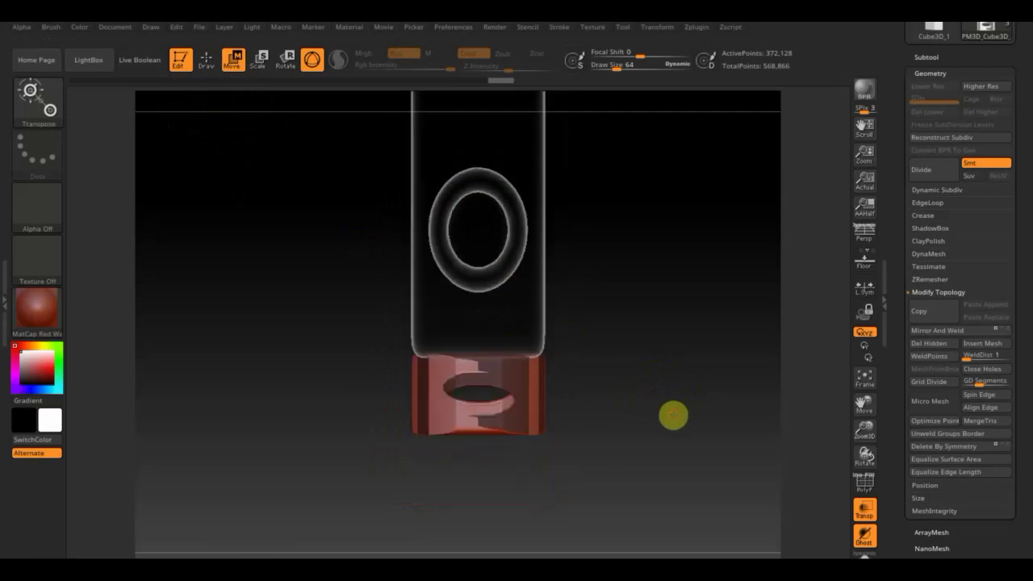
{"action": "left_click_drag", "start_coordinate": [538, 393], "coordinate": [537, 256]}
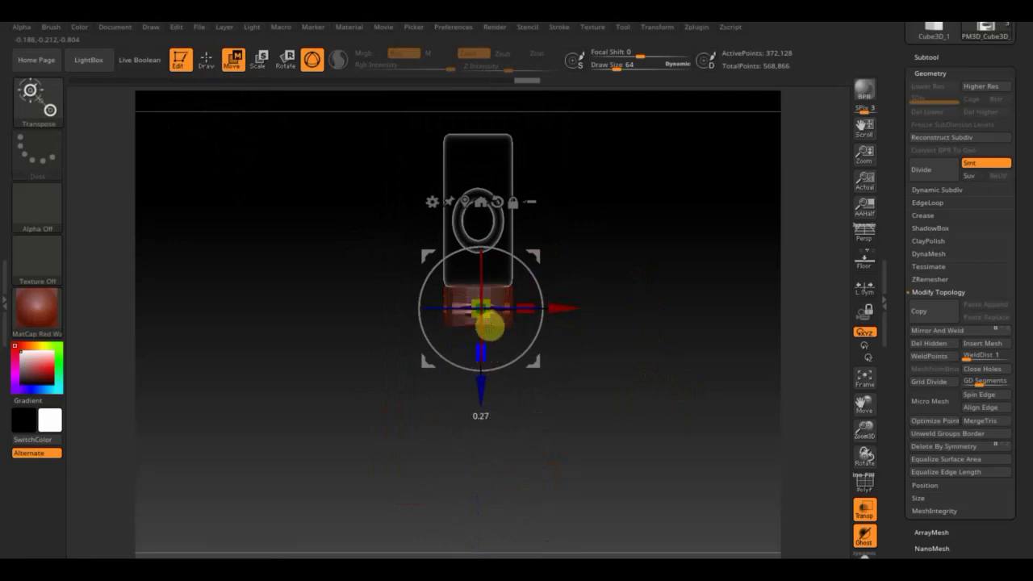
{"action": "left_click_drag", "start_coordinate": [493, 343], "coordinate": [476, 386]}
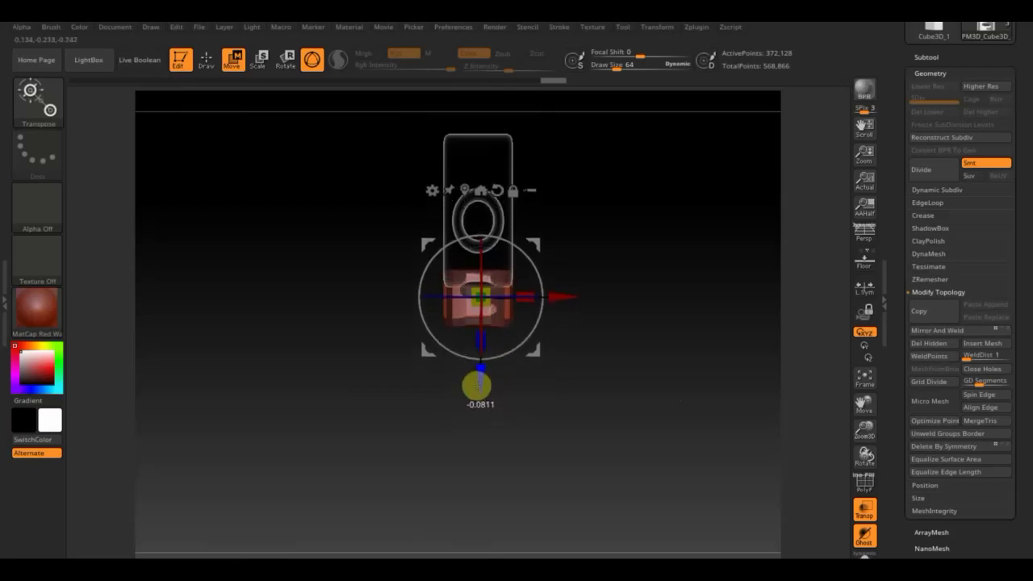
{"action": "left_click", "coordinate": [208, 60]}
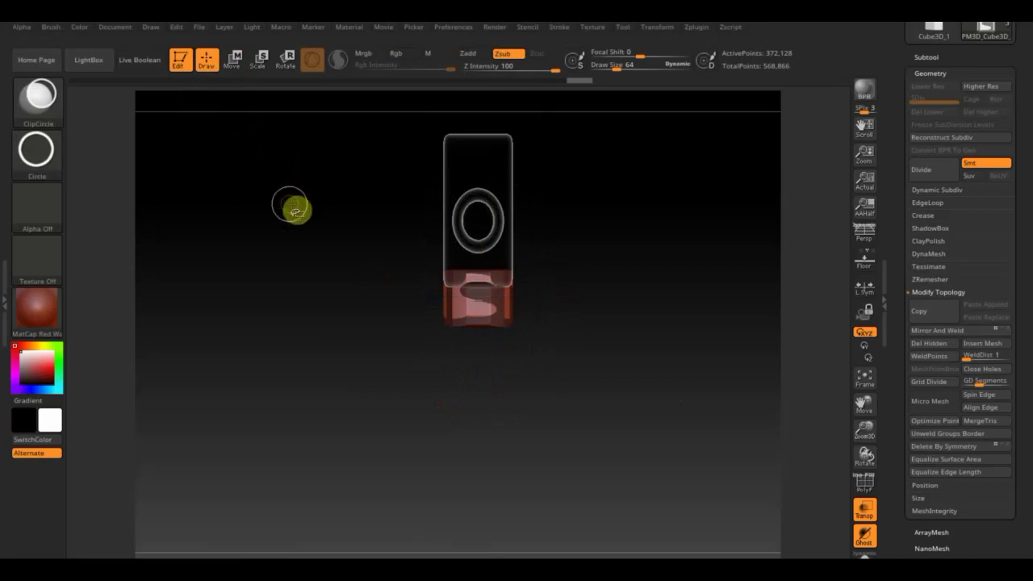
Step: Cut a TrimRect slice across the body's middle through the ring, leaving 313,453 points
{"action": "left_click", "coordinate": [50, 111]}
{"action": "left_click", "coordinate": [777, 181]}
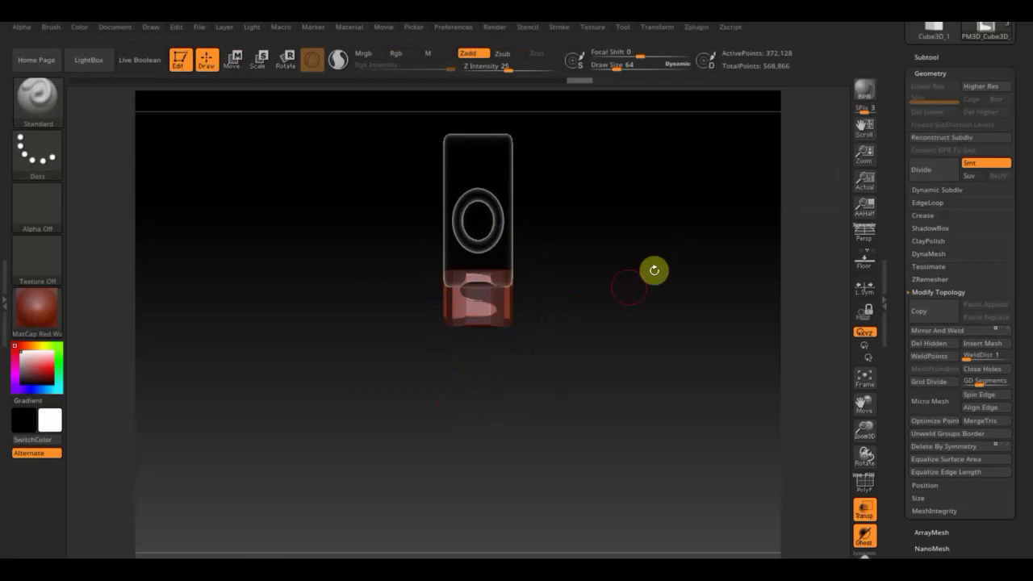
{"action": "left_click_drag", "start_coordinate": [341, 190], "coordinate": [581, 278]}
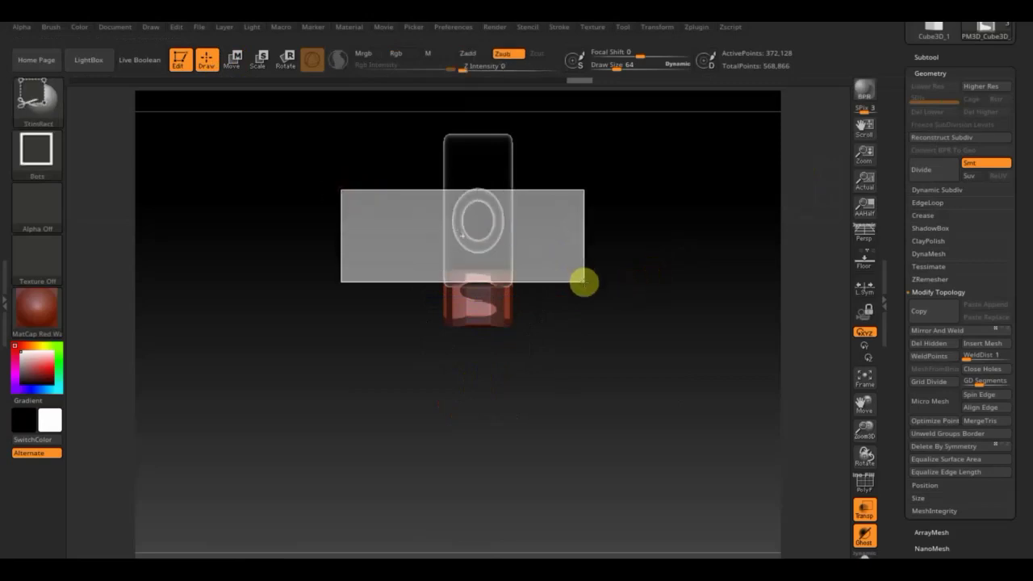
{"action": "mouse_move", "coordinate": [584, 284]}
{"action": "left_mouse_down"}
{"action": "mouse_move", "coordinate": [620, 307]}
{"action": "mouse_move", "coordinate": [626, 262]}
{"action": "mouse_move", "coordinate": [651, 250]}
{"action": "mouse_move", "coordinate": [665, 267]}
{"action": "left_mouse_up"}
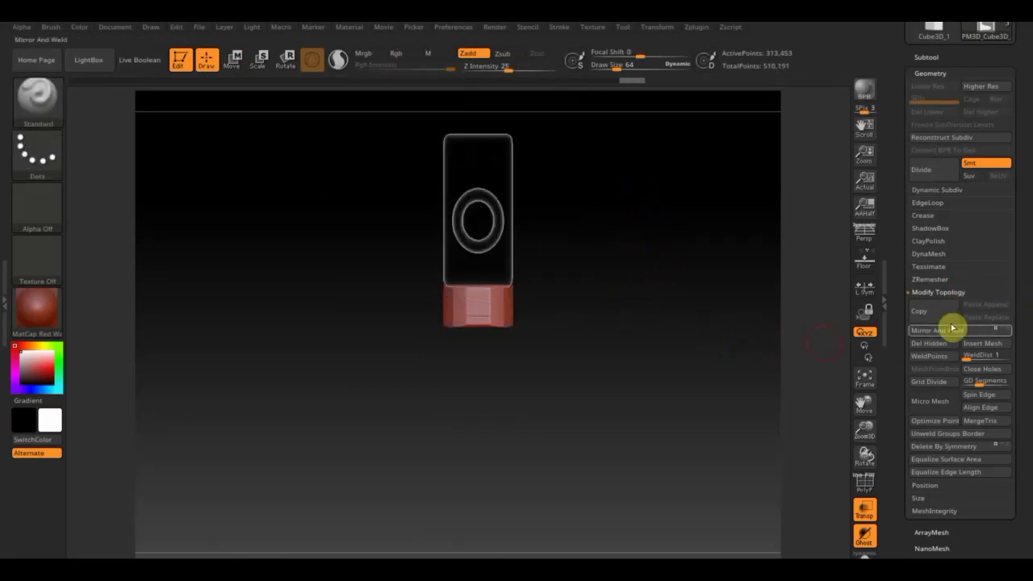
Step: Turn off Transp, smooth the end cap's scratch lines, enable PolyF, and DynaMesh the end block
{"action": "left_click", "coordinate": [935, 254]}
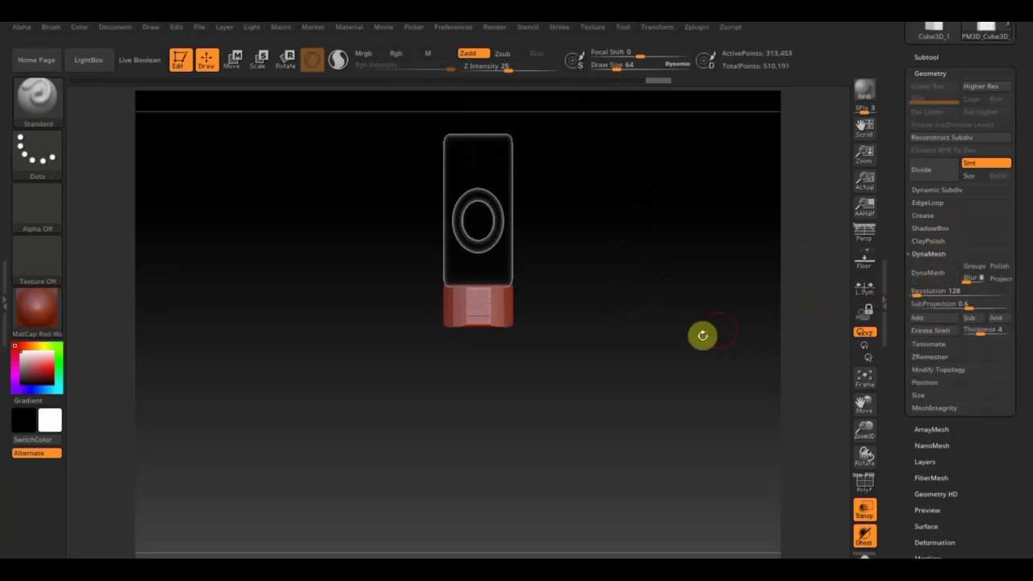
{"action": "left_click", "coordinate": [864, 515]}
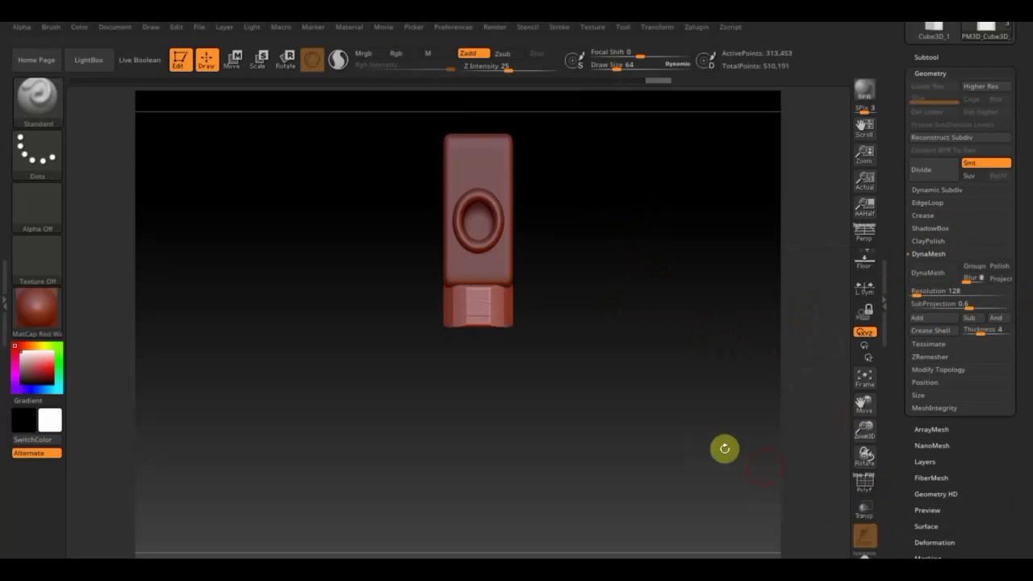
{"action": "left_click_drag", "start_coordinate": [627, 422], "coordinate": [701, 544], "text": "alt"}
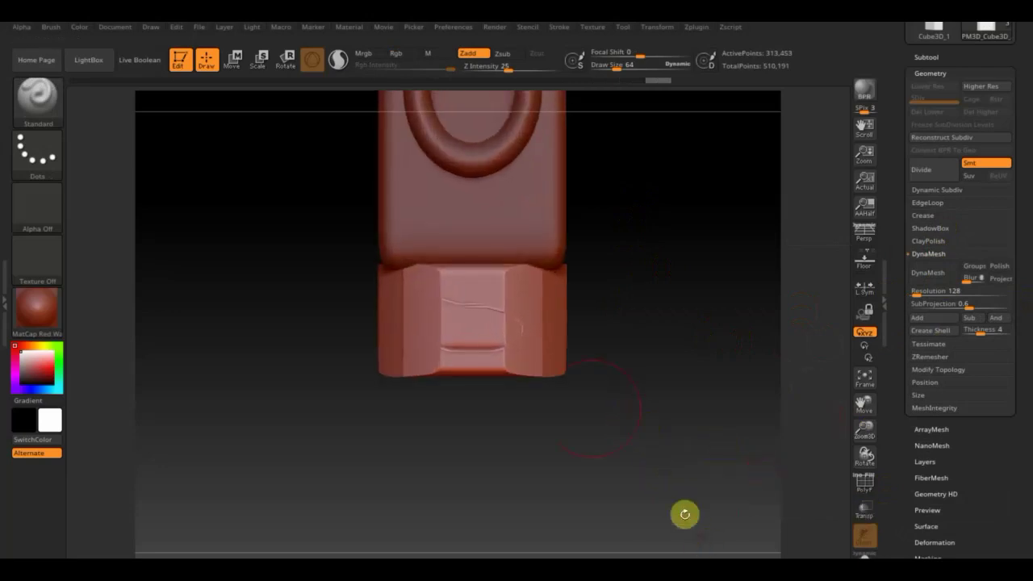
{"action": "mouse_move", "coordinate": [492, 321]}
{"action": "left_mouse_down", "text": "shift"}
{"action": "mouse_move", "coordinate": [484, 317]}
{"action": "mouse_move", "coordinate": [745, 450]}
{"action": "left_mouse_up", "text": "shift"}
{"action": "left_click", "coordinate": [865, 487]}
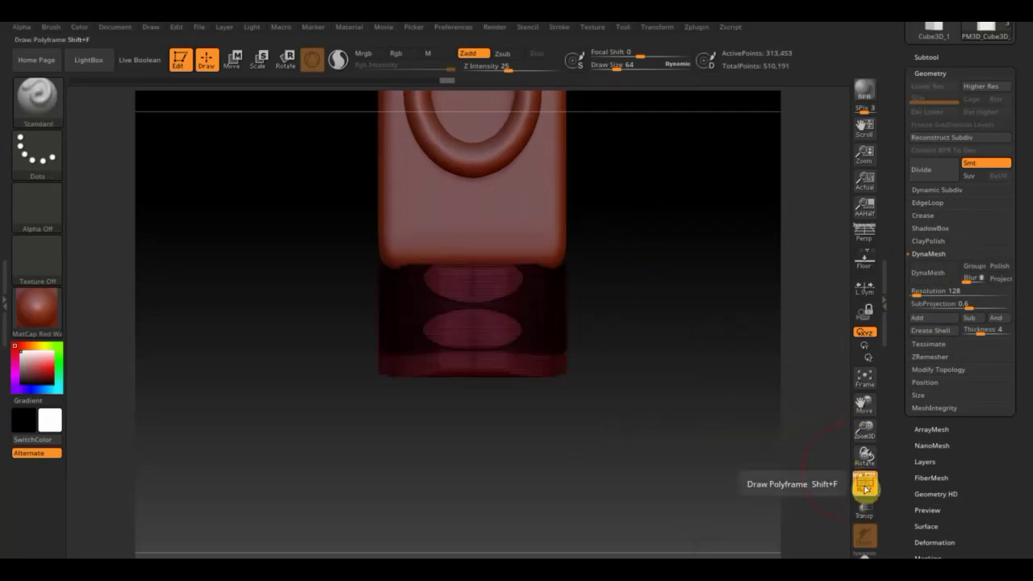
{"action": "left_click_drag", "start_coordinate": [698, 352], "coordinate": [696, 342], "text": "ctrl"}
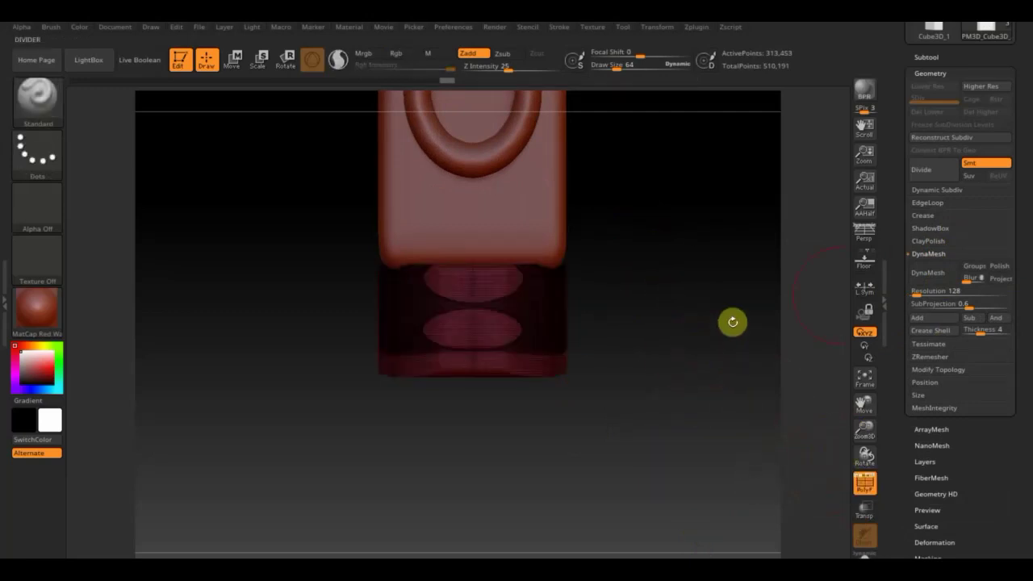
{"action": "left_click", "coordinate": [936, 274]}
{"action": "mouse_move", "coordinate": [795, 392]}
{"action": "left_mouse_down"}
{"action": "mouse_move", "coordinate": [744, 288]}
{"action": "mouse_move", "coordinate": [757, 305]}
{"action": "left_mouse_up"}
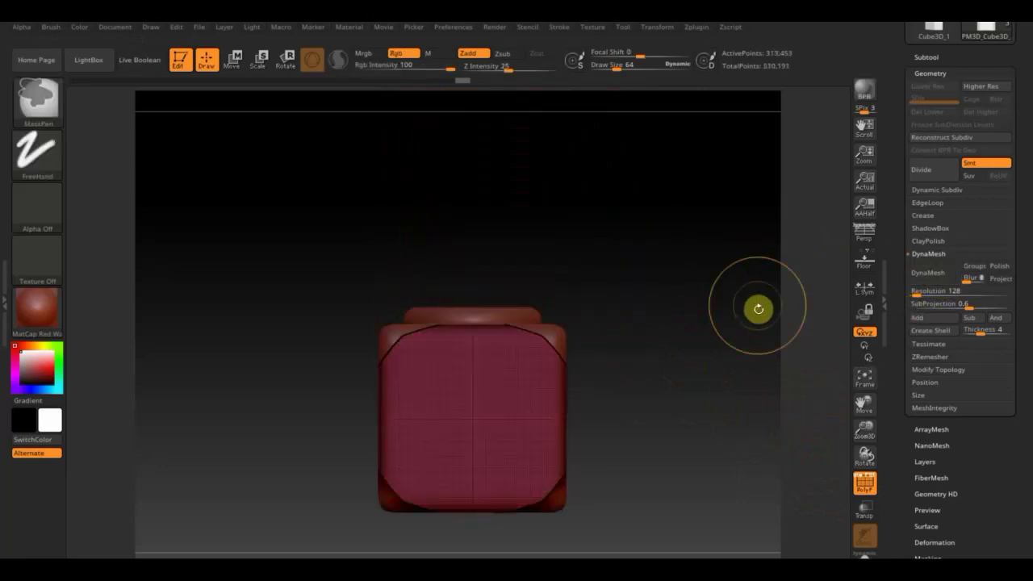
Step: Set DynaMesh resolution to 424, remesh the model, and turn off PolyF
{"action": "left_click", "coordinate": [915, 292]}
{"action": "type", "text": "424"}
{"action": "key", "text": "Return"}
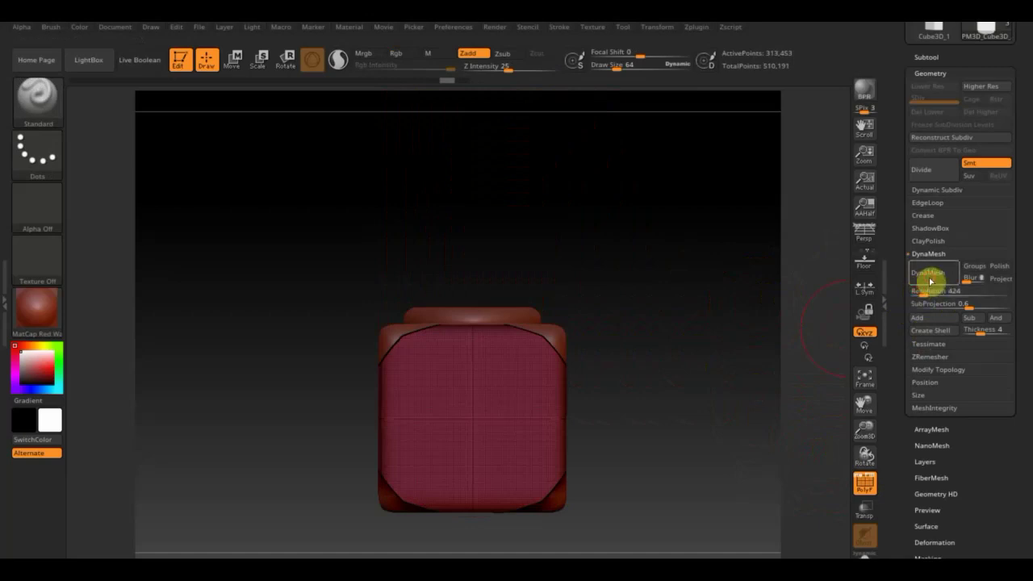
{"action": "left_click", "coordinate": [928, 273]}
{"action": "left_click_drag", "start_coordinate": [662, 279], "coordinate": [666, 350], "text": "shift"}
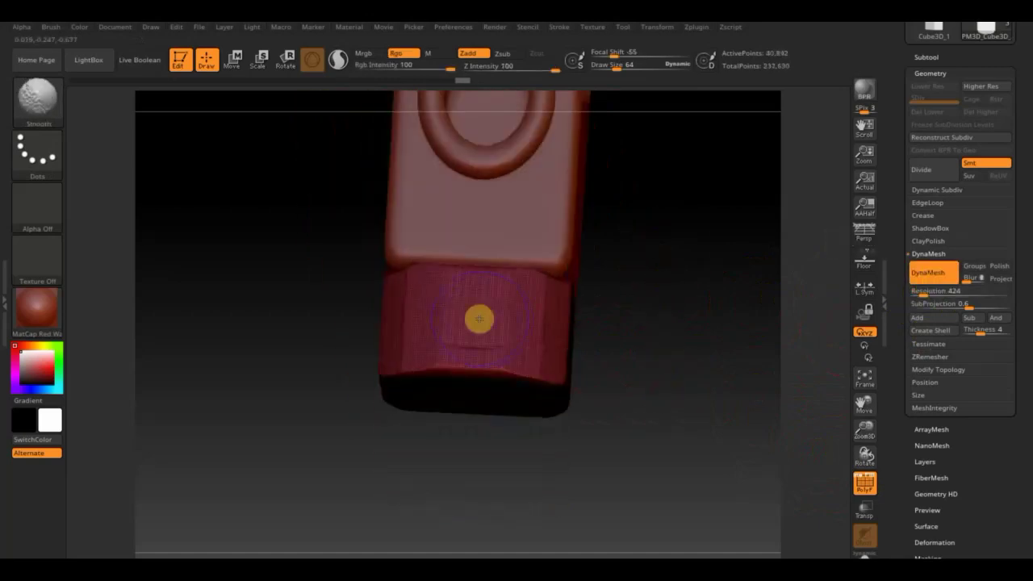
{"action": "left_click", "coordinate": [864, 483]}
Step: Orbit around the remeshed model to inspect the end face, ring, top and long side
{"action": "mouse_move", "coordinate": [732, 428]}
{"action": "left_mouse_down"}
{"action": "mouse_move", "coordinate": [728, 416]}
{"action": "mouse_move", "coordinate": [733, 436]}
{"action": "left_mouse_up"}
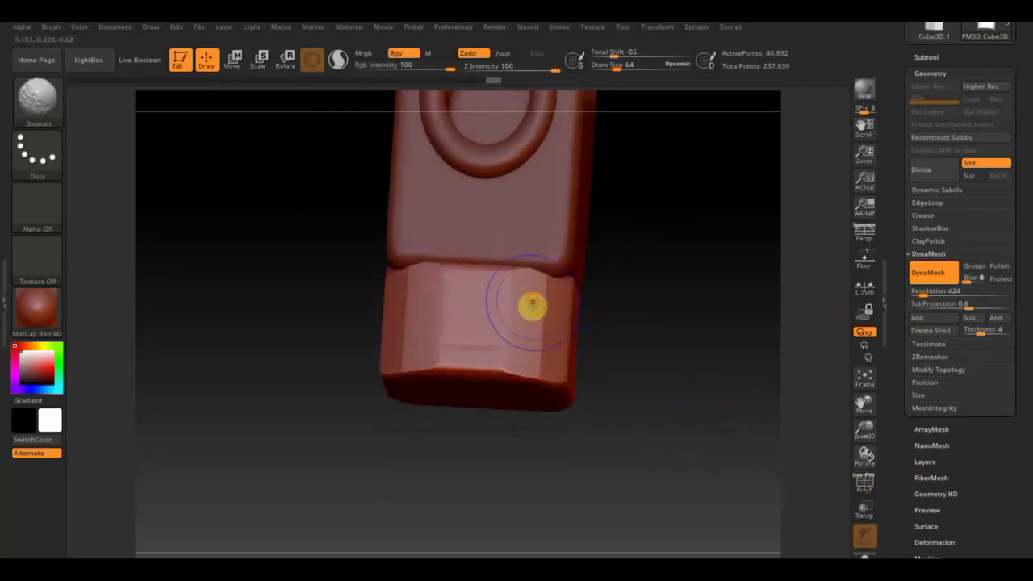
{"action": "mouse_move", "coordinate": [505, 309]}
{"action": "left_mouse_down", "text": "shift"}
{"action": "mouse_move", "coordinate": [699, 447]}
{"action": "mouse_move", "coordinate": [661, 458]}
{"action": "mouse_move", "coordinate": [597, 440]}
{"action": "left_mouse_up", "text": "shift"}
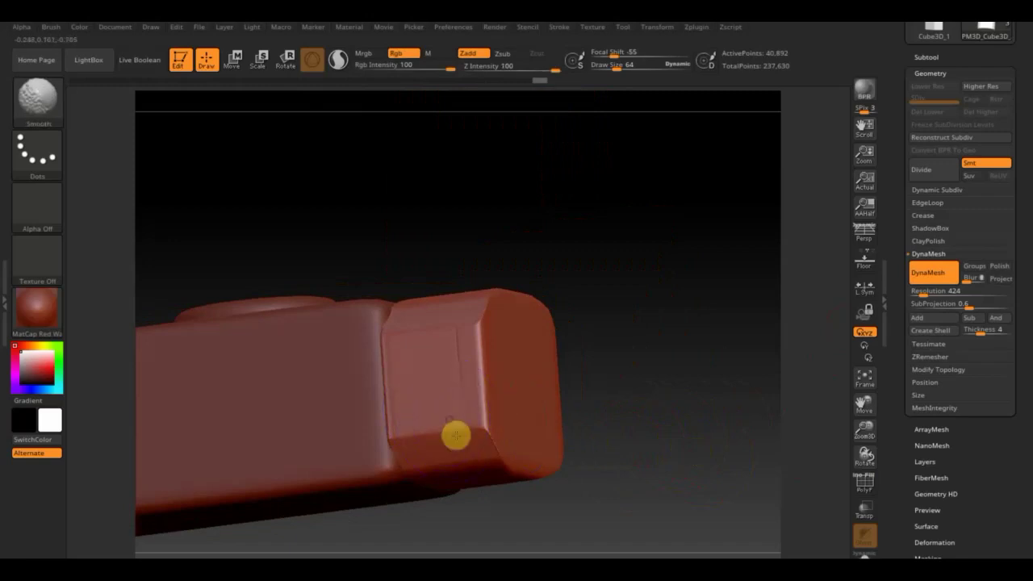
{"action": "mouse_move", "coordinate": [648, 333]}
{"action": "left_mouse_down"}
{"action": "mouse_move", "coordinate": [646, 375]}
{"action": "mouse_move", "coordinate": [626, 365]}
{"action": "left_mouse_up"}
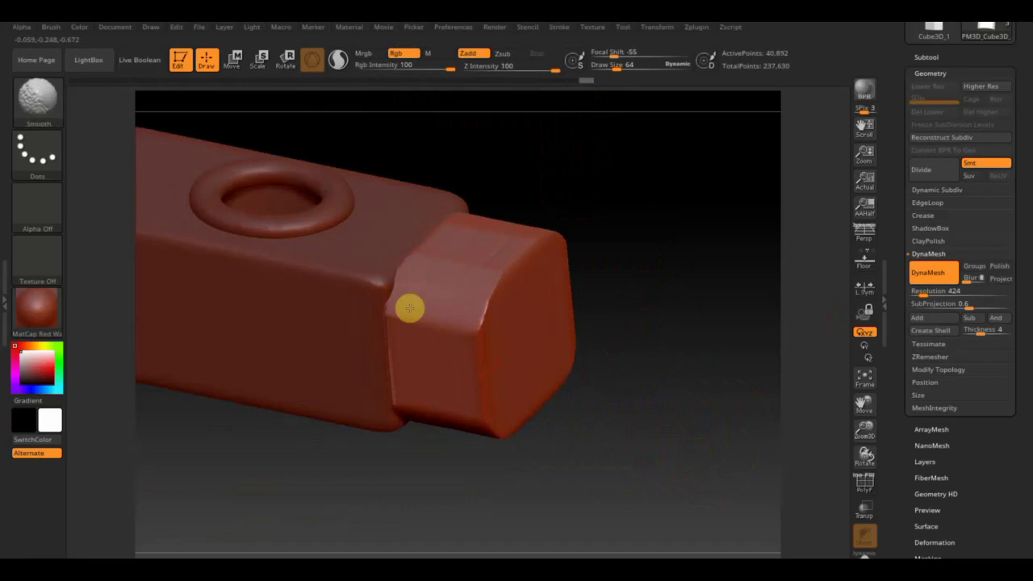
{"action": "left_click_drag", "start_coordinate": [609, 422], "coordinate": [473, 342]}
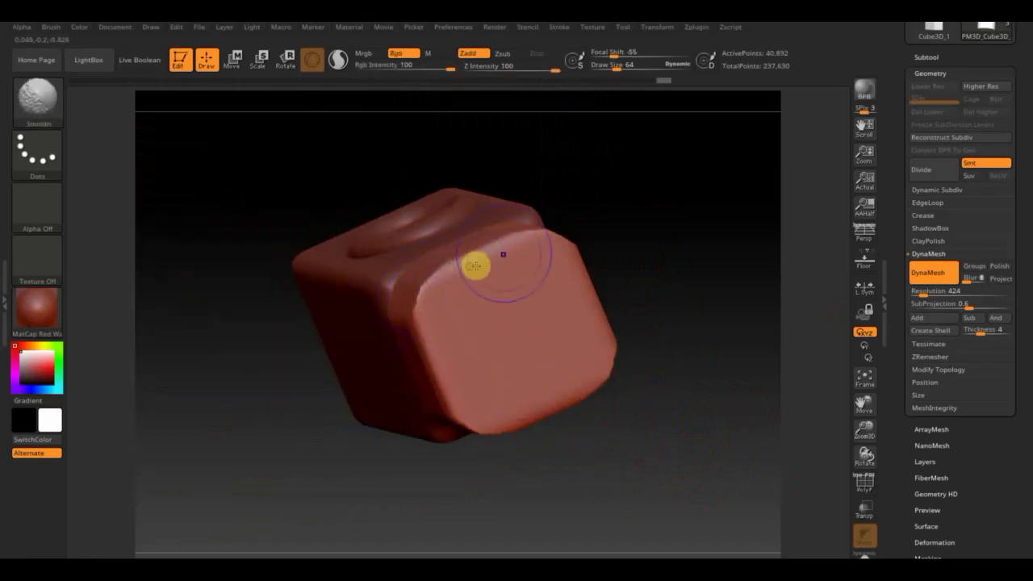
{"action": "left_click_drag", "start_coordinate": [647, 263], "coordinate": [699, 284], "text": "shift"}
{"action": "left_click_drag", "start_coordinate": [650, 408], "coordinate": [664, 422], "text": "shift"}
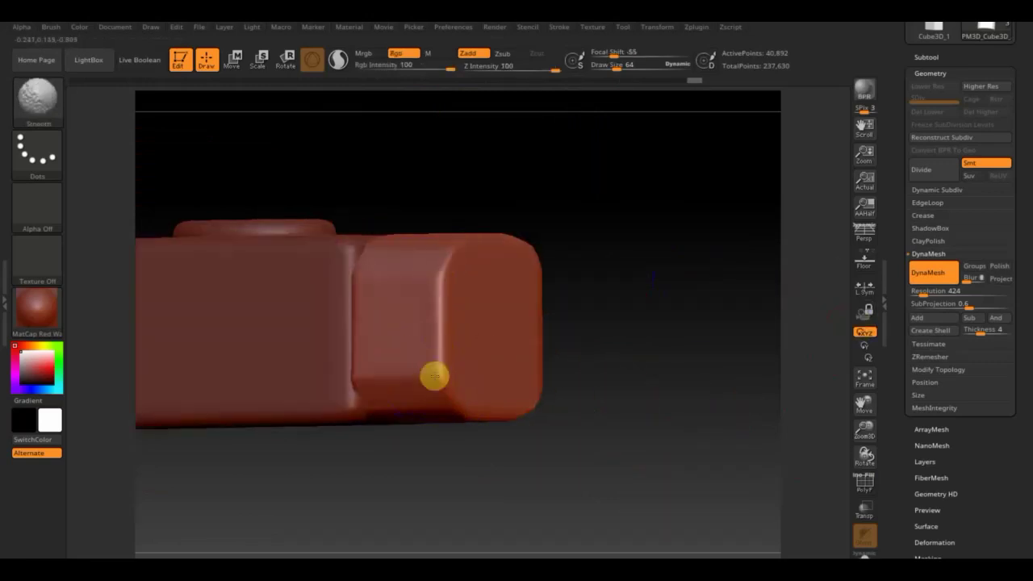
{"action": "mouse_move", "coordinate": [654, 314]}
{"action": "left_mouse_down"}
{"action": "mouse_move", "coordinate": [621, 327]}
{"action": "mouse_move", "coordinate": [685, 338]}
{"action": "mouse_move", "coordinate": [742, 328]}
{"action": "mouse_move", "coordinate": [632, 357]}
{"action": "mouse_move", "coordinate": [662, 334]}
{"action": "mouse_move", "coordinate": [667, 346]}
{"action": "mouse_move", "coordinate": [625, 353]}
{"action": "mouse_move", "coordinate": [652, 385]}
{"action": "mouse_move", "coordinate": [613, 381]}
{"action": "left_mouse_up"}
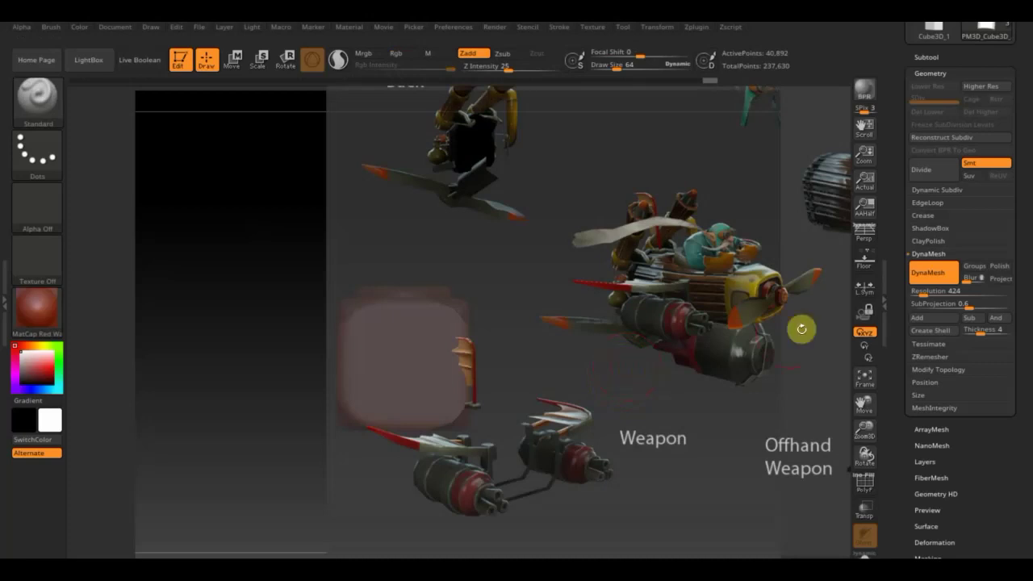
Step: Mask a rounded patch on the end block's side face with MaskPen at Draw Size 29
{"action": "key", "text": "shift"}
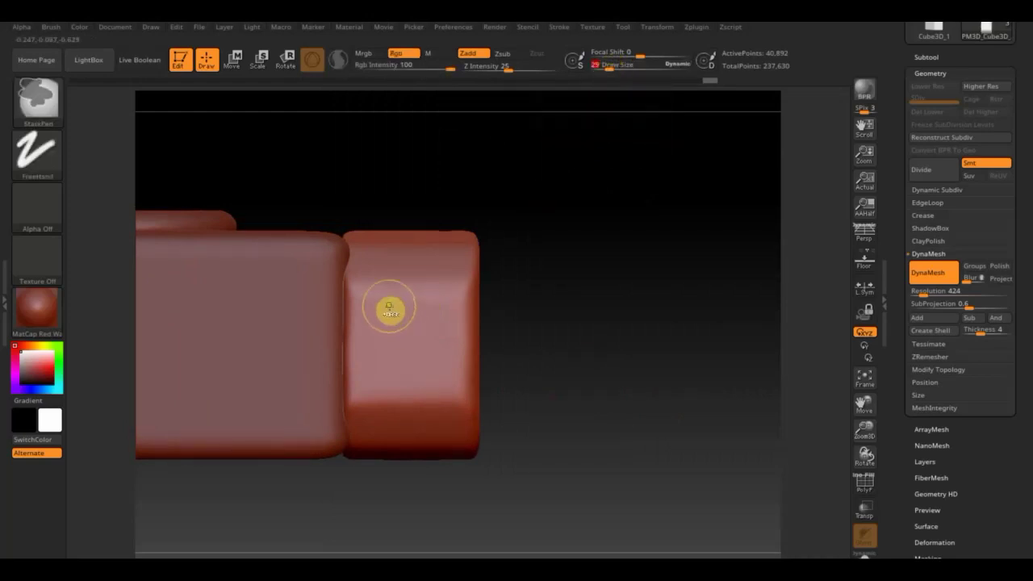
{"action": "mouse_move", "coordinate": [388, 305]}
{"action": "left_mouse_down"}
{"action": "mouse_move", "coordinate": [411, 304]}
{"action": "mouse_move", "coordinate": [423, 334]}
{"action": "mouse_move", "coordinate": [424, 371]}
{"action": "mouse_move", "coordinate": [396, 385]}
{"action": "mouse_move", "coordinate": [404, 304]}
{"action": "left_mouse_up"}
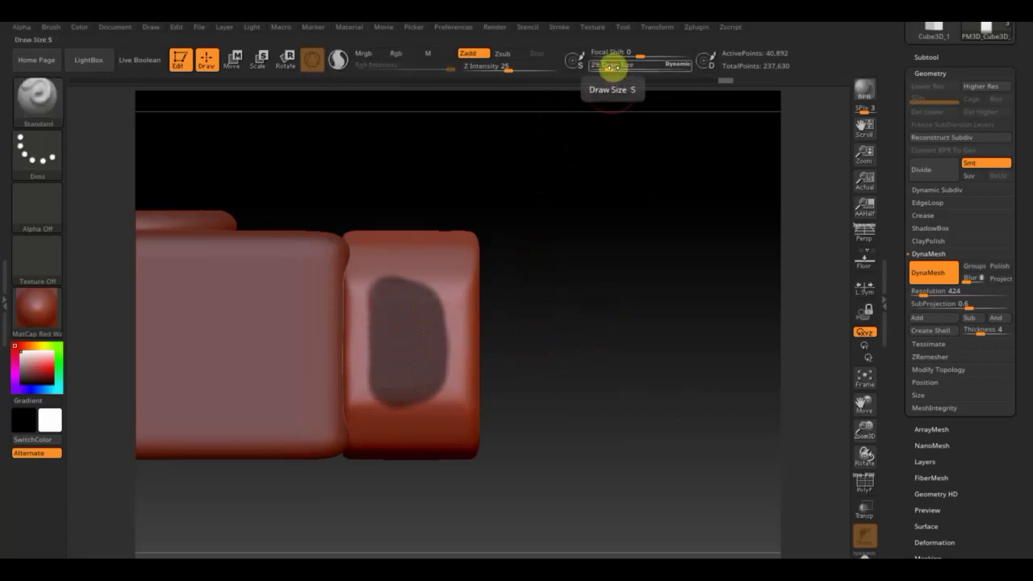
{"action": "left_click_drag", "start_coordinate": [611, 66], "coordinate": [609, 67]}
{"action": "key", "text": "ctrl"}
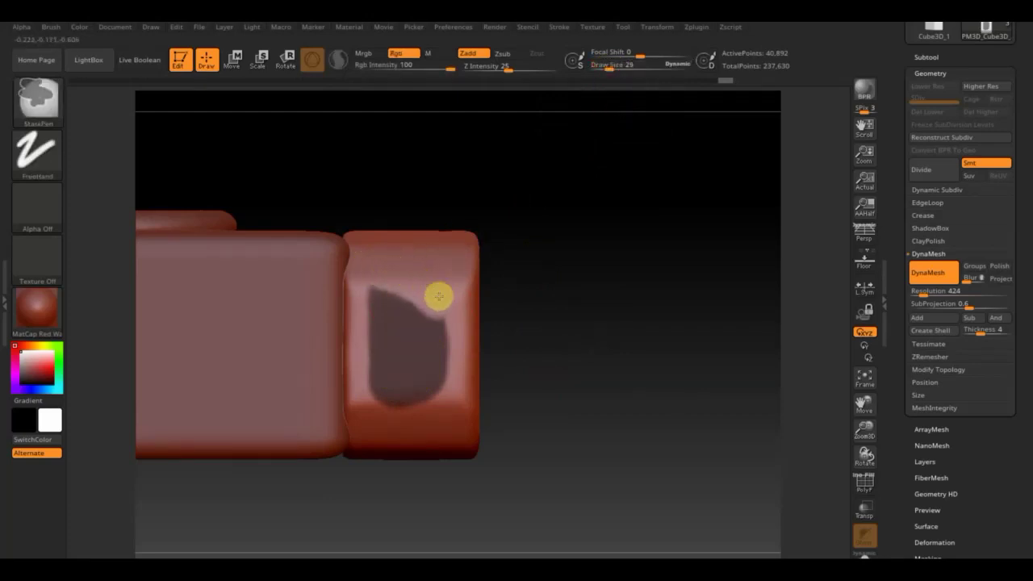
{"action": "left_click_drag", "start_coordinate": [445, 315], "coordinate": [450, 348], "text": "ctrl+alt"}
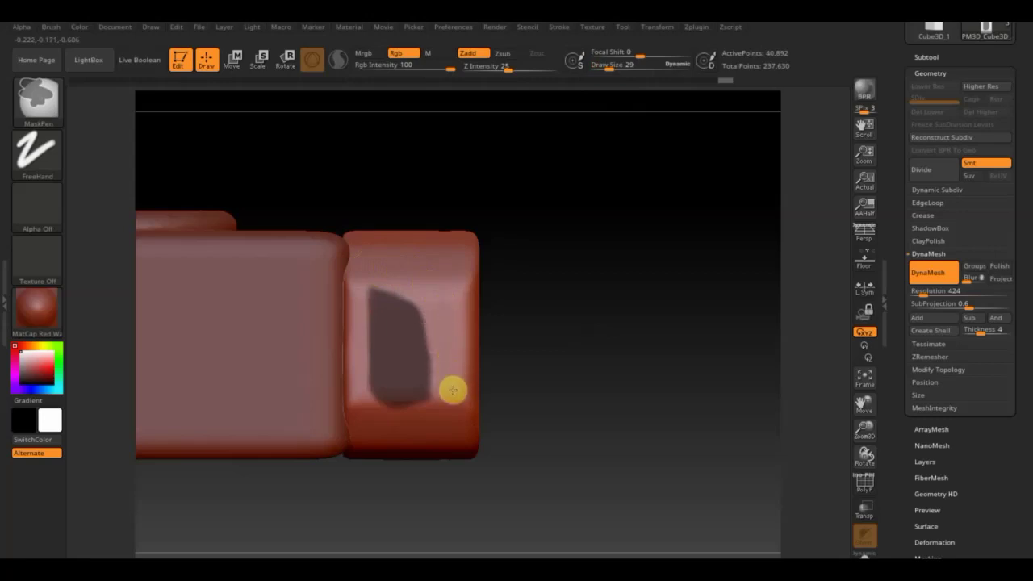
{"action": "mouse_move", "coordinate": [654, 346]}
{"action": "left_mouse_down"}
{"action": "mouse_move", "coordinate": [618, 350]}
{"action": "mouse_move", "coordinate": [668, 331]}
{"action": "mouse_move", "coordinate": [740, 334]}
{"action": "mouse_move", "coordinate": [717, 306]}
{"action": "mouse_move", "coordinate": [683, 307]}
{"action": "mouse_move", "coordinate": [714, 302]}
{"action": "mouse_move", "coordinate": [703, 309]}
{"action": "mouse_move", "coordinate": [761, 272]}
{"action": "left_mouse_up"}
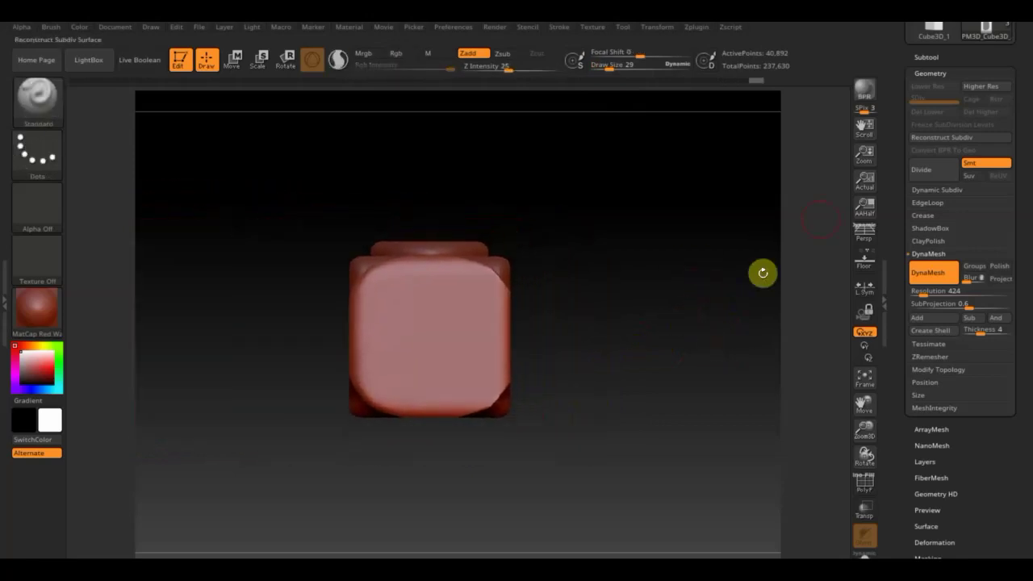
Step: Duplicate the PM3D_Cube3D_2 end cap subtool
{"action": "left_click", "coordinate": [926, 56]}
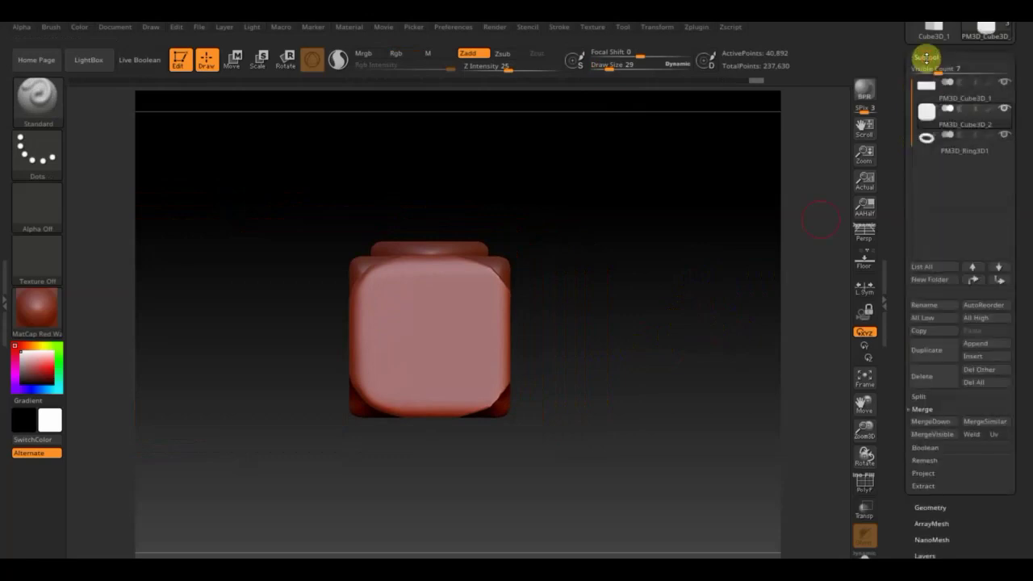
{"action": "left_click", "coordinate": [927, 139]}
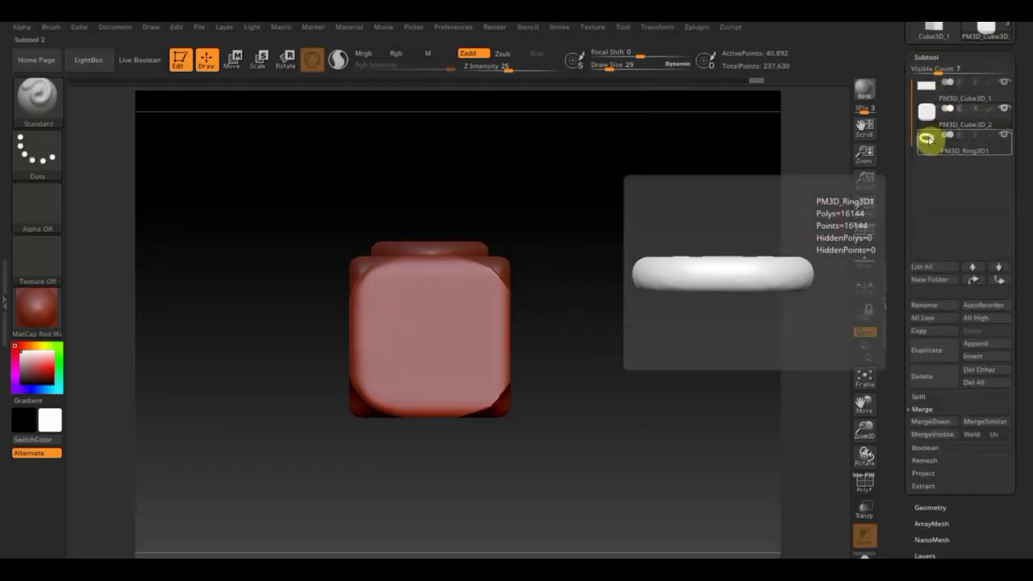
{"action": "left_click", "coordinate": [927, 133]}
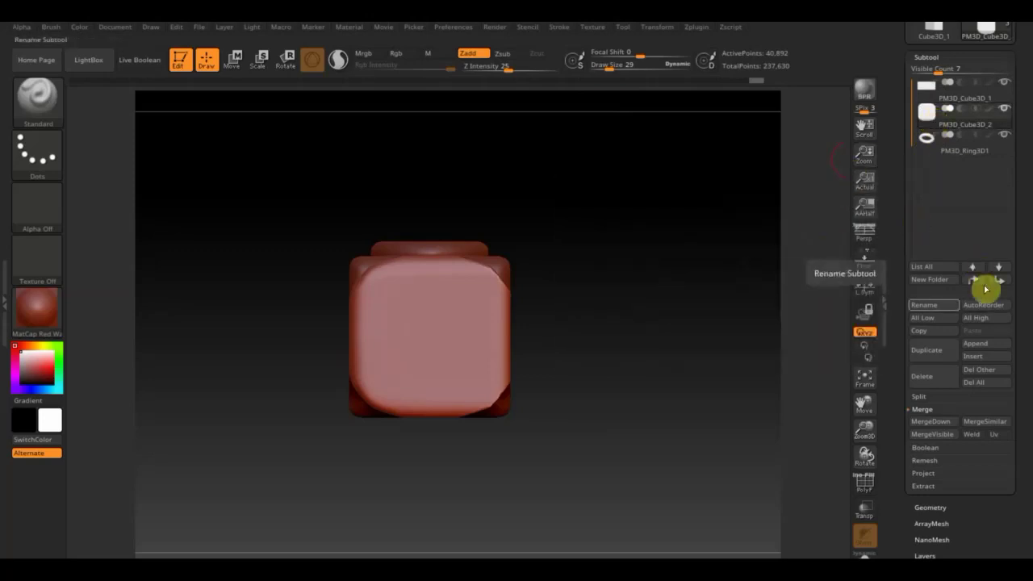
{"action": "left_click", "coordinate": [931, 352]}
Step: Shrink the PM3D_Cube3D_3 copy and seat it against the end cap's outer face
{"action": "left_click_drag", "start_coordinate": [657, 366], "coordinate": [686, 382]}
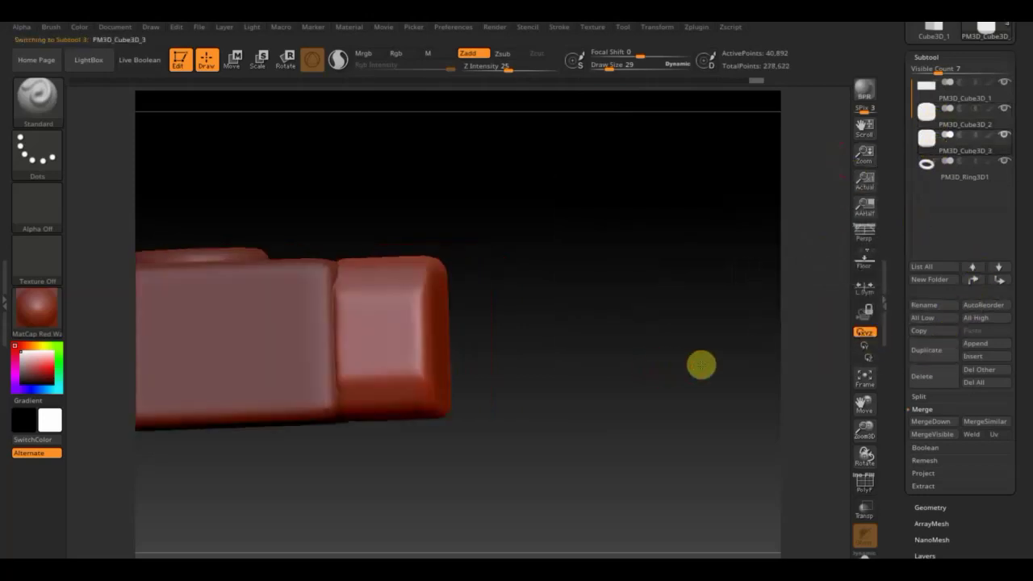
{"action": "left_click", "coordinate": [233, 58]}
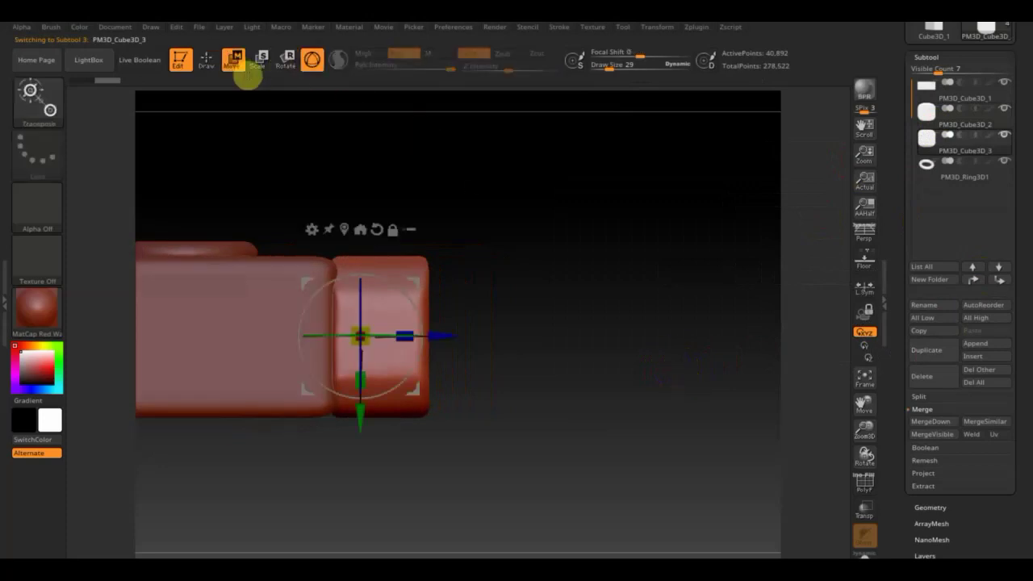
{"action": "left_click_drag", "start_coordinate": [452, 334], "coordinate": [537, 365]}
{"action": "left_click_drag", "start_coordinate": [469, 349], "coordinate": [445, 328]}
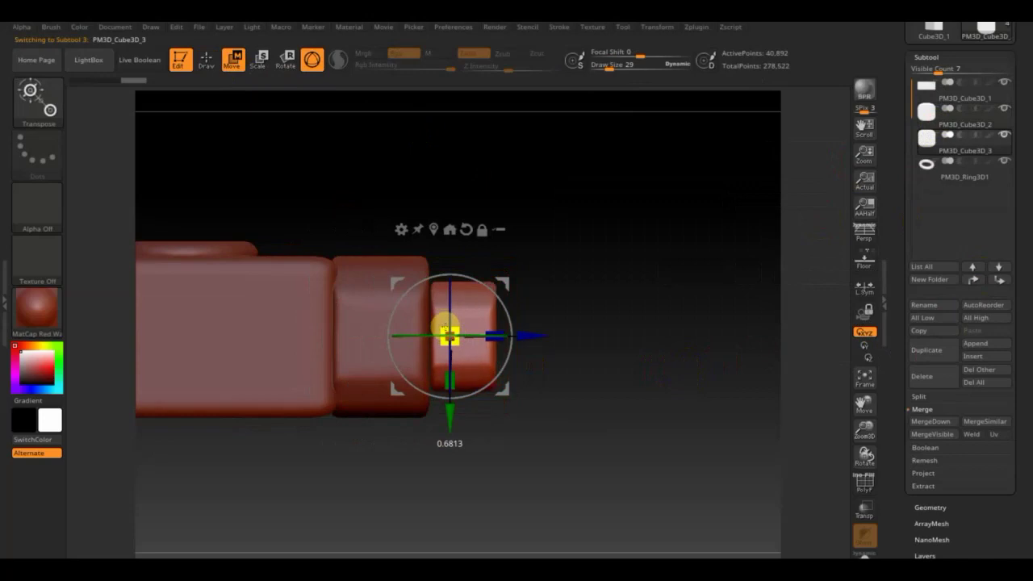
{"action": "mouse_move", "coordinate": [585, 334]}
{"action": "left_mouse_down"}
{"action": "mouse_move", "coordinate": [565, 352]}
{"action": "mouse_move", "coordinate": [604, 346]}
{"action": "left_mouse_up"}
{"action": "left_click_drag", "start_coordinate": [460, 341], "coordinate": [454, 329]}
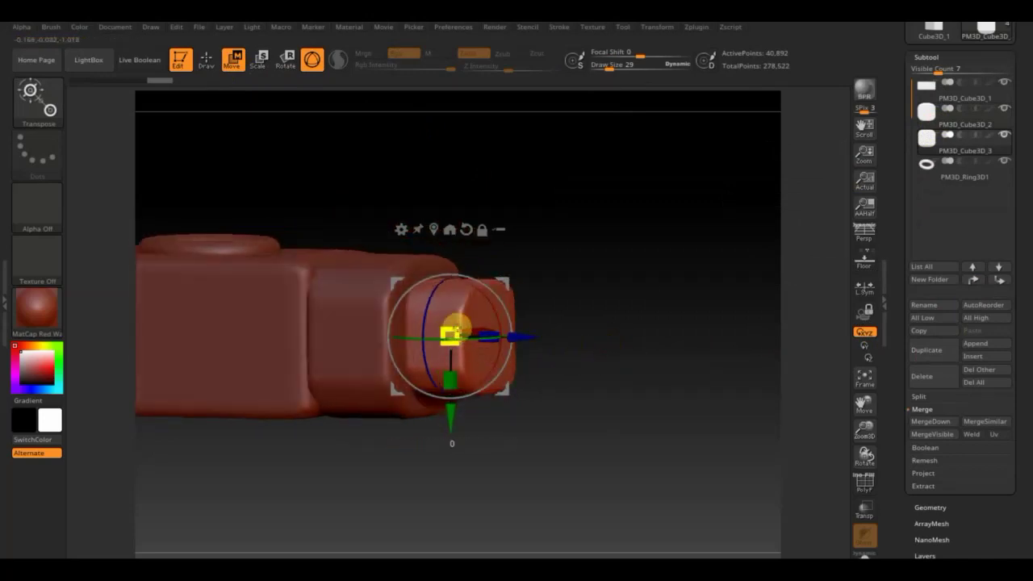
{"action": "left_click_drag", "start_coordinate": [525, 339], "coordinate": [508, 337]}
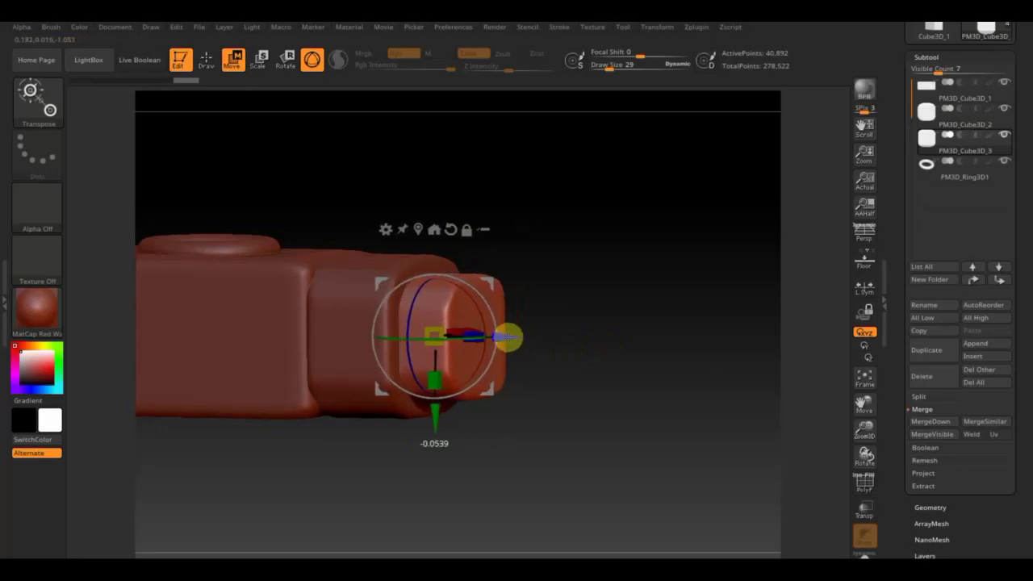
{"action": "mouse_move", "coordinate": [611, 336]}
{"action": "left_mouse_down"}
{"action": "mouse_move", "coordinate": [661, 342]}
{"action": "mouse_move", "coordinate": [586, 359]}
{"action": "mouse_move", "coordinate": [652, 345]}
{"action": "left_mouse_up"}
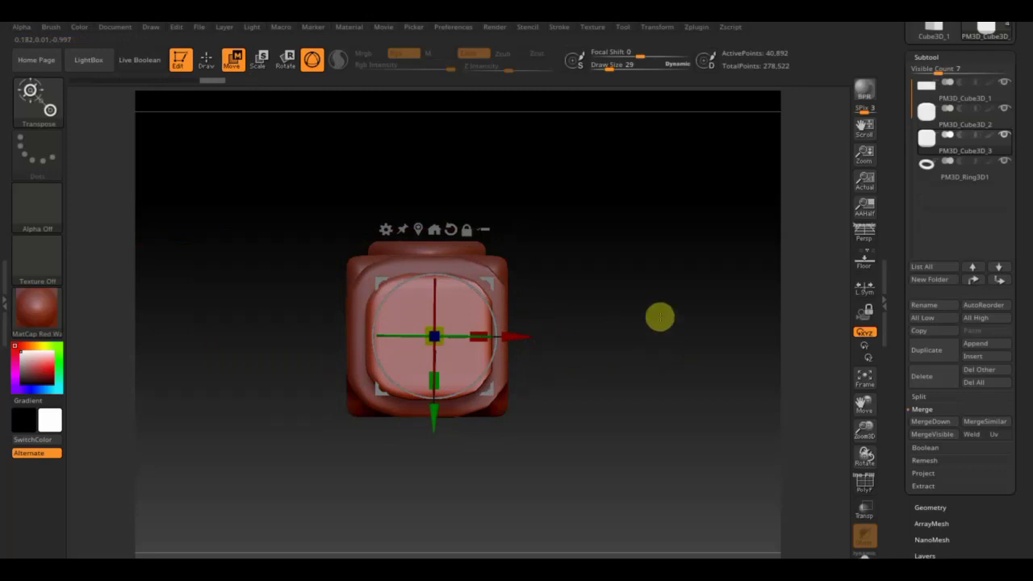
Step: Merge the smaller copy down into the PM3D_Cube3D_2 end cap
{"action": "left_click", "coordinate": [960, 139]}
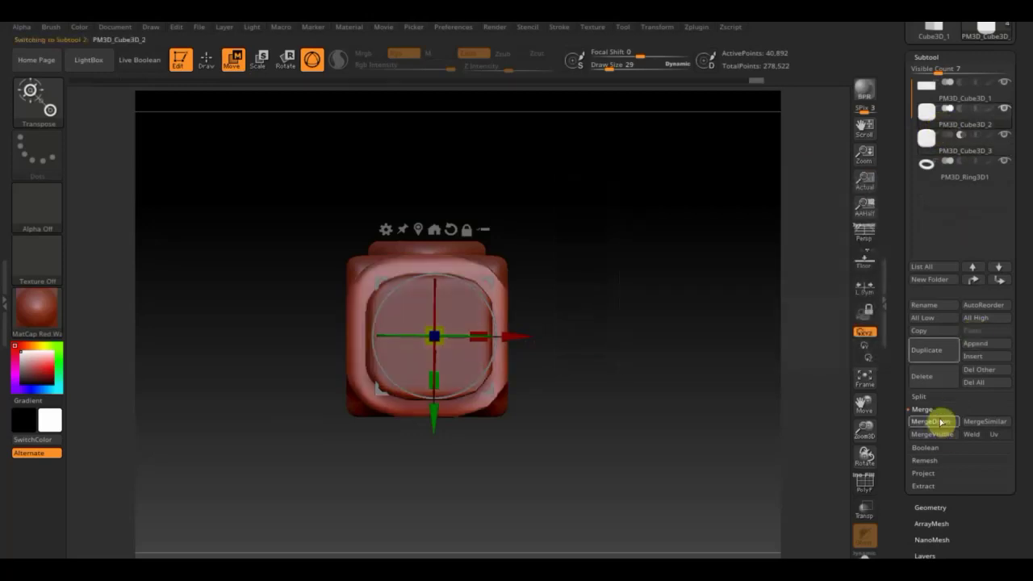
{"action": "left_click", "coordinate": [941, 421]}
{"action": "left_click", "coordinate": [808, 446]}
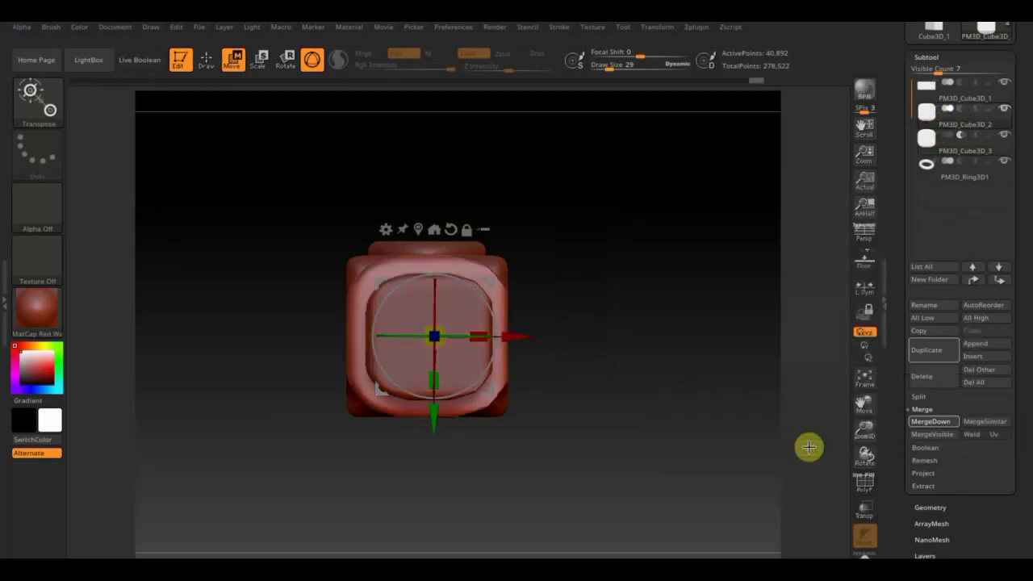
{"action": "mouse_move", "coordinate": [675, 293]}
{"action": "left_mouse_down"}
{"action": "mouse_move", "coordinate": [664, 274]}
{"action": "mouse_move", "coordinate": [678, 286]}
{"action": "left_mouse_up"}
Step: Smooth the cap's outer face into a recessed rounded-square panel
{"action": "left_click", "coordinate": [207, 61]}
{"action": "left_click_drag", "start_coordinate": [587, 210], "coordinate": [471, 290]}
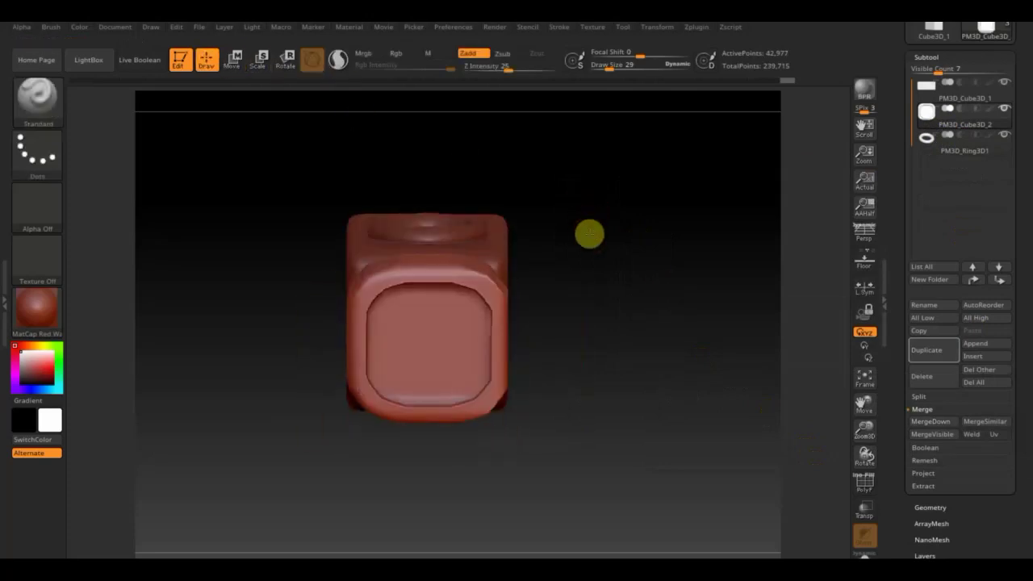
{"action": "key", "text": "b"}
{"action": "key", "text": "s"}
{"action": "key", "text": "t"}
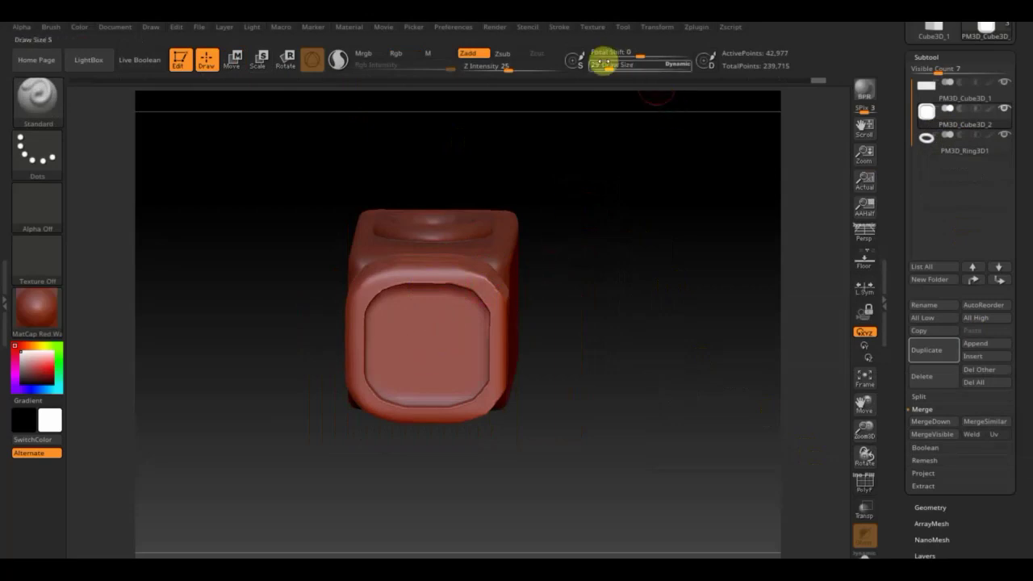
{"action": "left_click_drag", "start_coordinate": [393, 300], "coordinate": [477, 300], "text": "shift"}
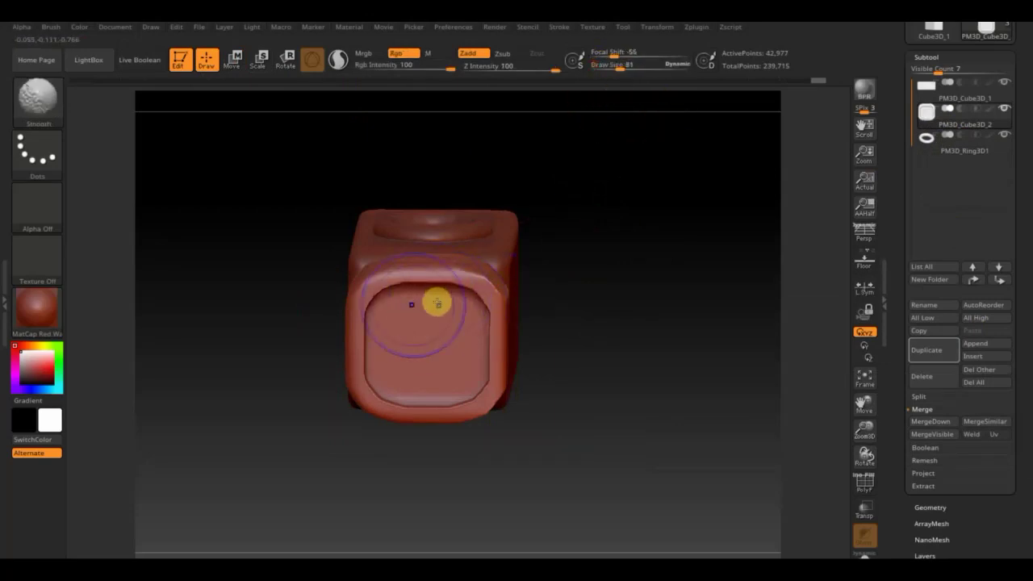
{"action": "left_click_drag", "start_coordinate": [409, 353], "coordinate": [388, 318], "text": "shift"}
{"action": "mouse_move", "coordinate": [637, 369]}
{"action": "left_mouse_down"}
{"action": "mouse_move", "coordinate": [677, 356]}
{"action": "mouse_move", "coordinate": [652, 363]}
{"action": "left_mouse_up"}
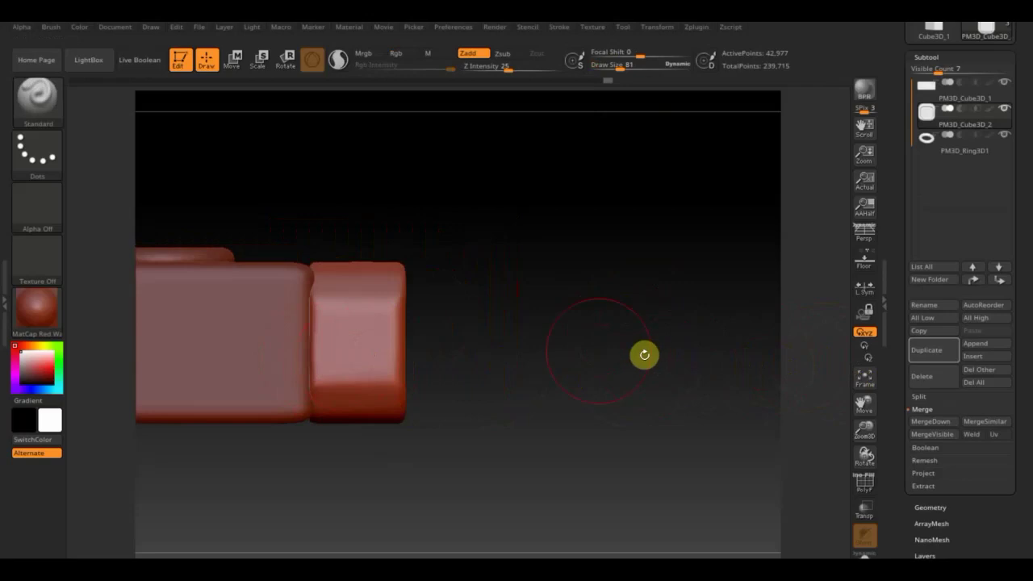
Step: Set Draw Size to 51 and append a Cube3D as the new PM3D_Cube3D1 subtool
{"action": "left_click_drag", "start_coordinate": [644, 354], "coordinate": [668, 341]}
{"action": "left_click_drag", "start_coordinate": [624, 66], "coordinate": [614, 67]}
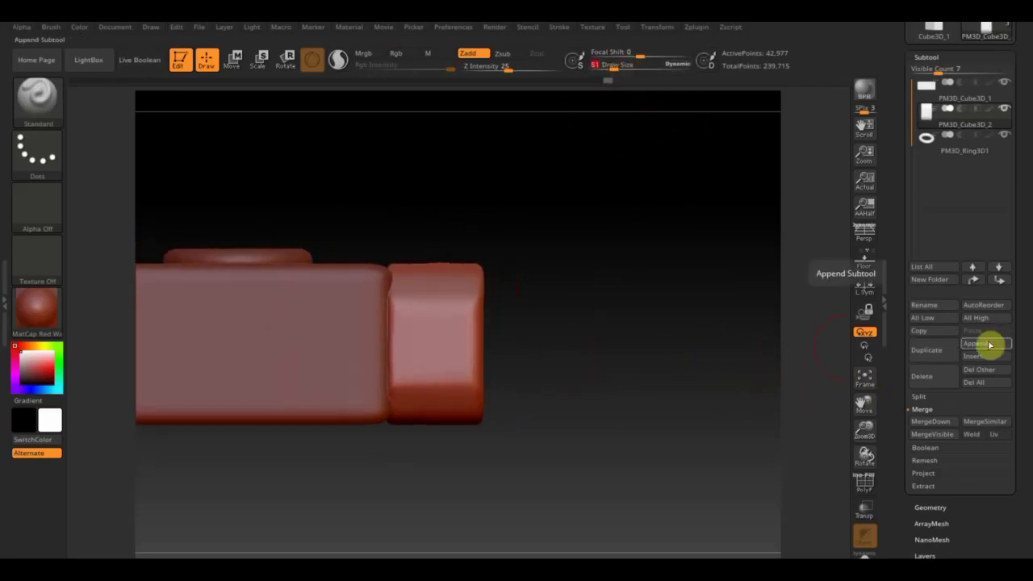
{"action": "left_click", "coordinate": [990, 343]}
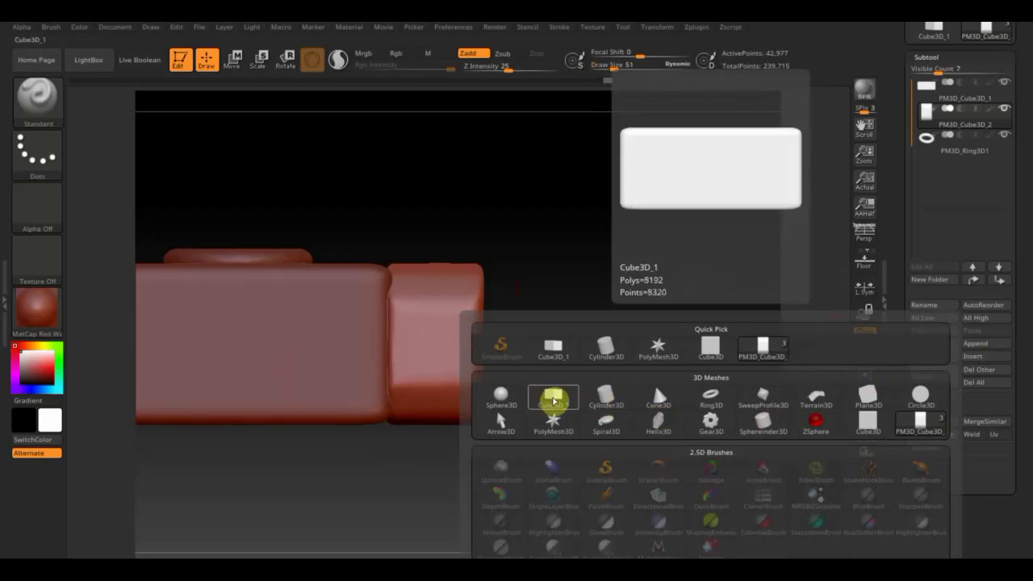
{"action": "left_click", "coordinate": [722, 358]}
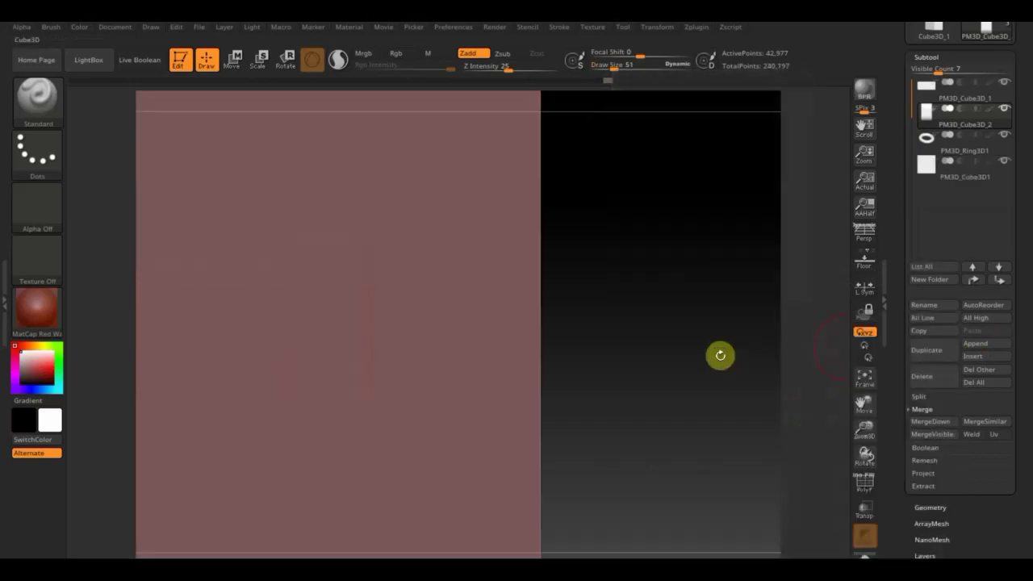
{"action": "left_click", "coordinate": [933, 176]}
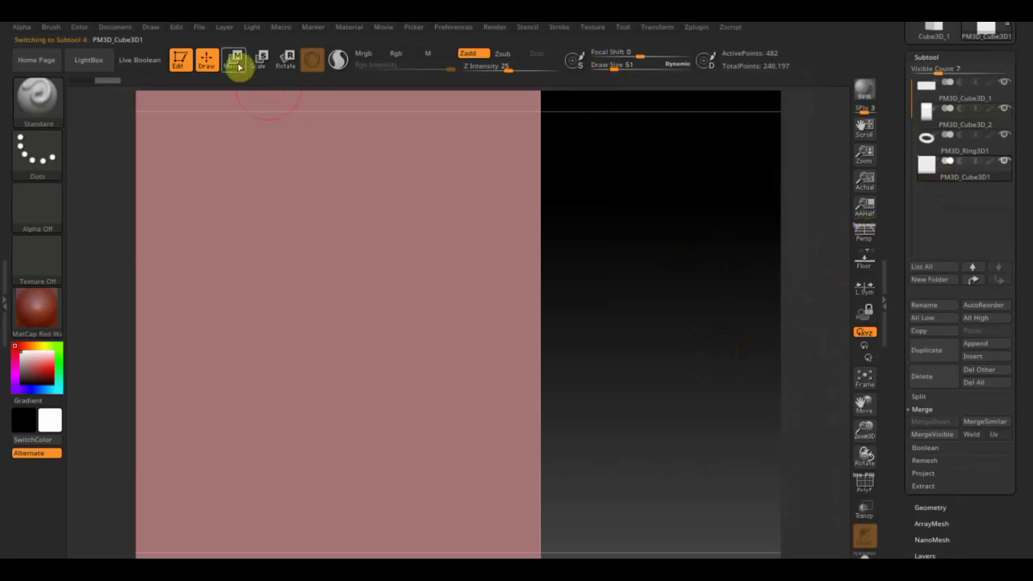
Step: Shrink the new cube, move it past the end cap and subdivide it to 7,936 points
{"action": "left_click", "coordinate": [233, 62]}
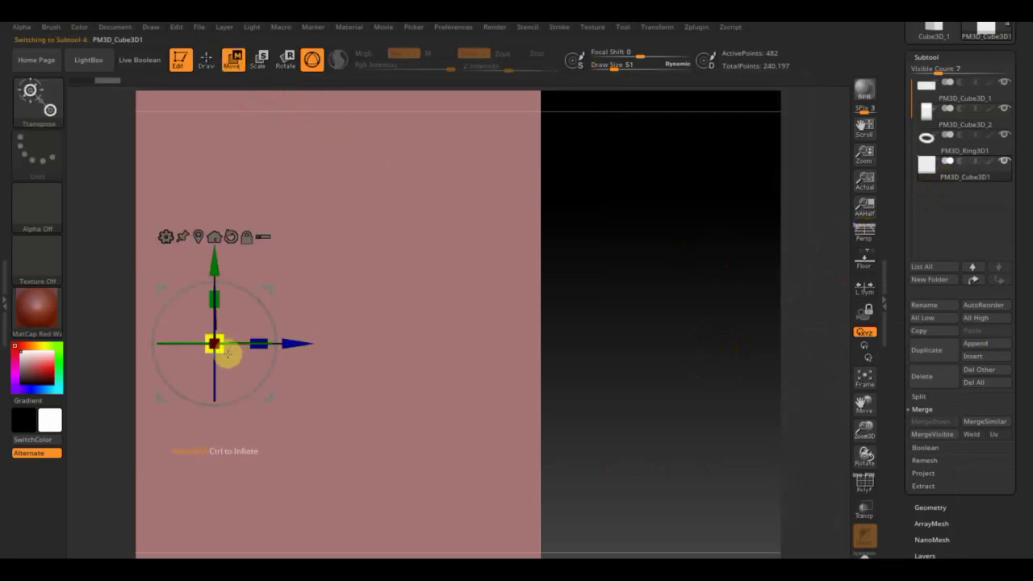
{"action": "left_click_drag", "start_coordinate": [229, 353], "coordinate": [98, 188]}
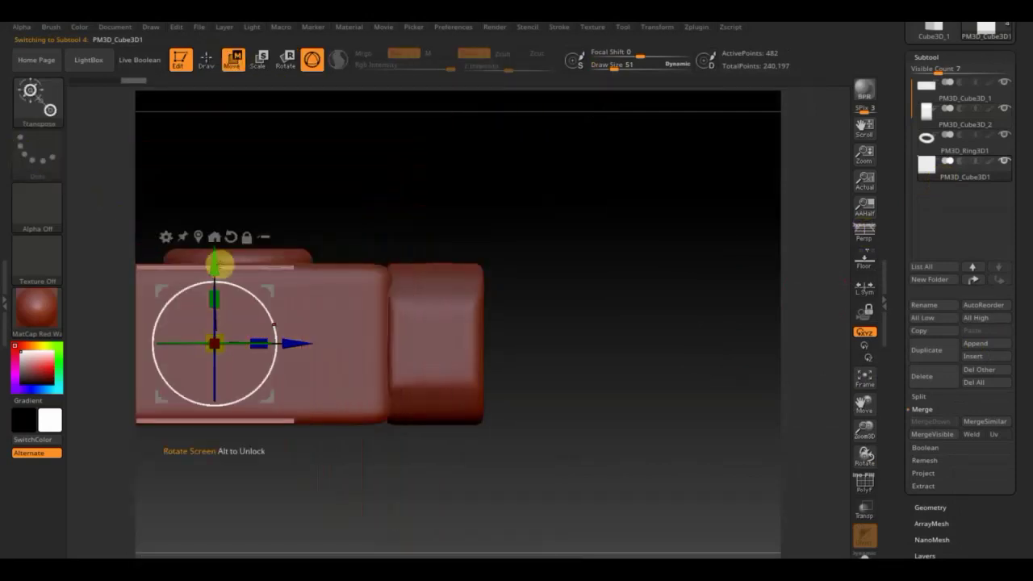
{"action": "left_click_drag", "start_coordinate": [290, 342], "coordinate": [689, 339]}
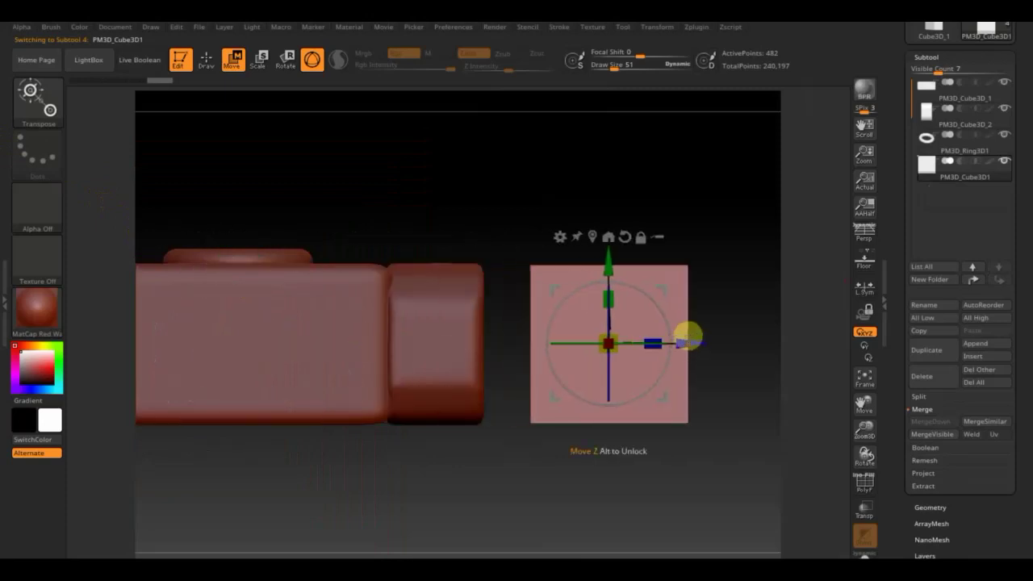
{"action": "key", "text": "ctrl+d"}
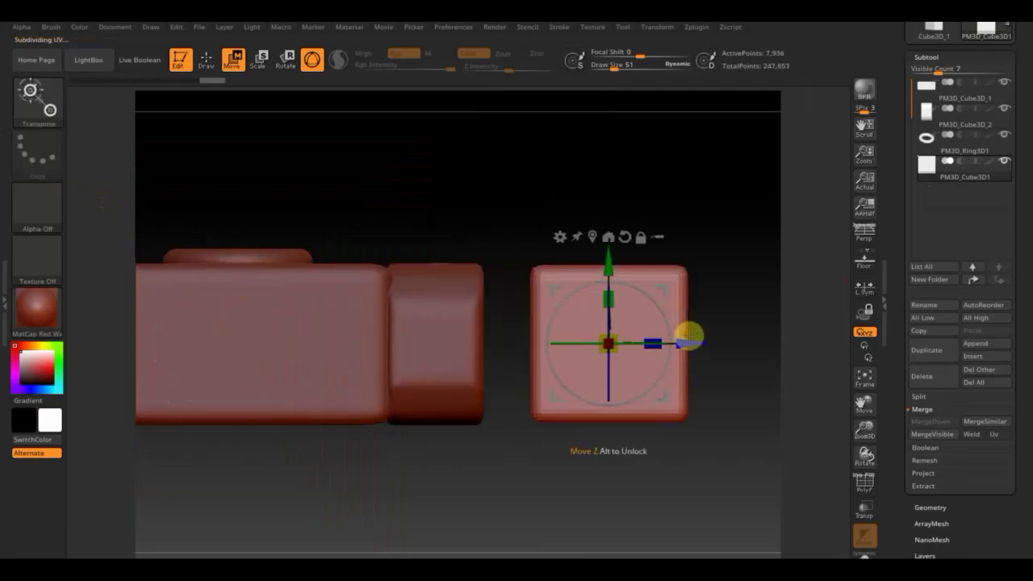
{"action": "left_click", "coordinate": [935, 508]}
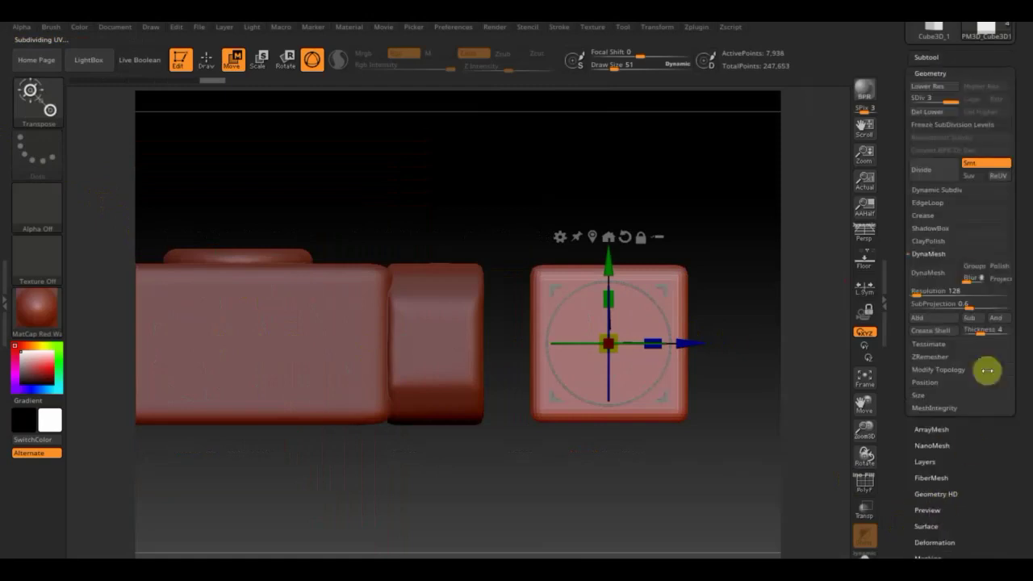
Step: Delete the lower subdivision levels and DynaMesh the cube to 5,312 points
{"action": "left_click", "coordinate": [944, 114]}
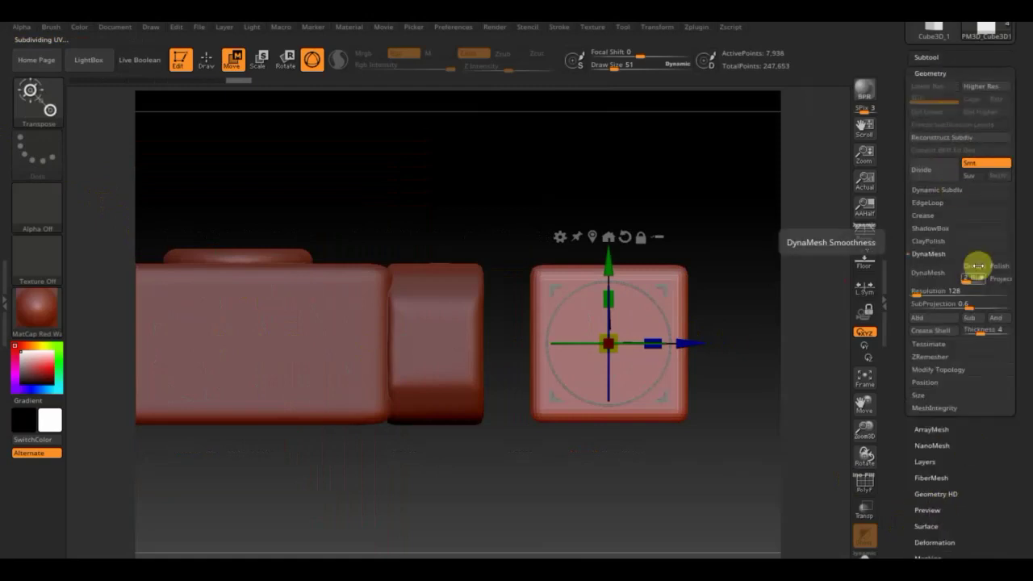
{"action": "left_click", "coordinate": [929, 274]}
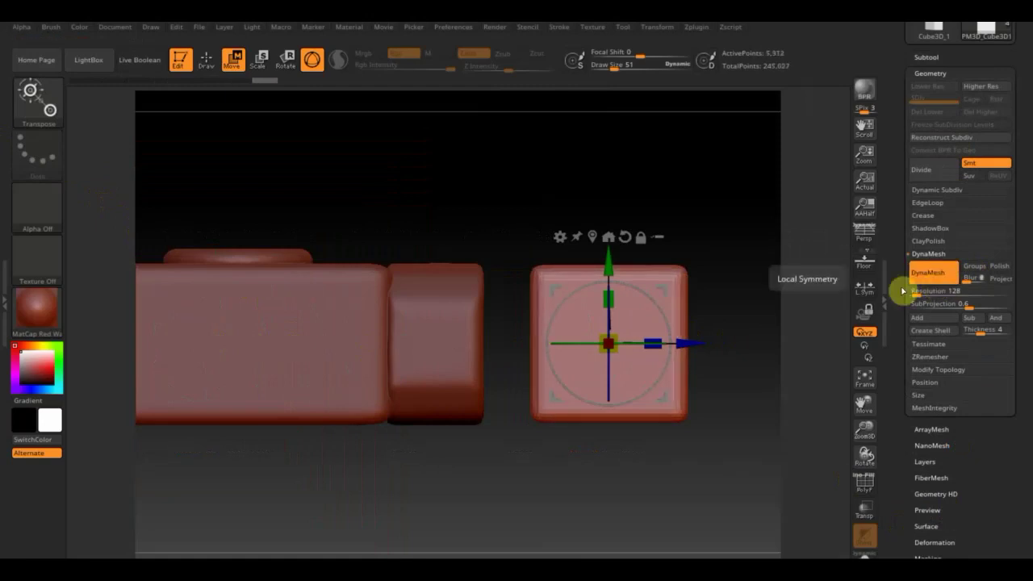
{"action": "mouse_move", "coordinate": [786, 254]}
{"action": "left_mouse_down"}
{"action": "mouse_move", "coordinate": [769, 245]}
{"action": "mouse_move", "coordinate": [707, 251]}
{"action": "mouse_move", "coordinate": [792, 262]}
{"action": "left_mouse_up"}
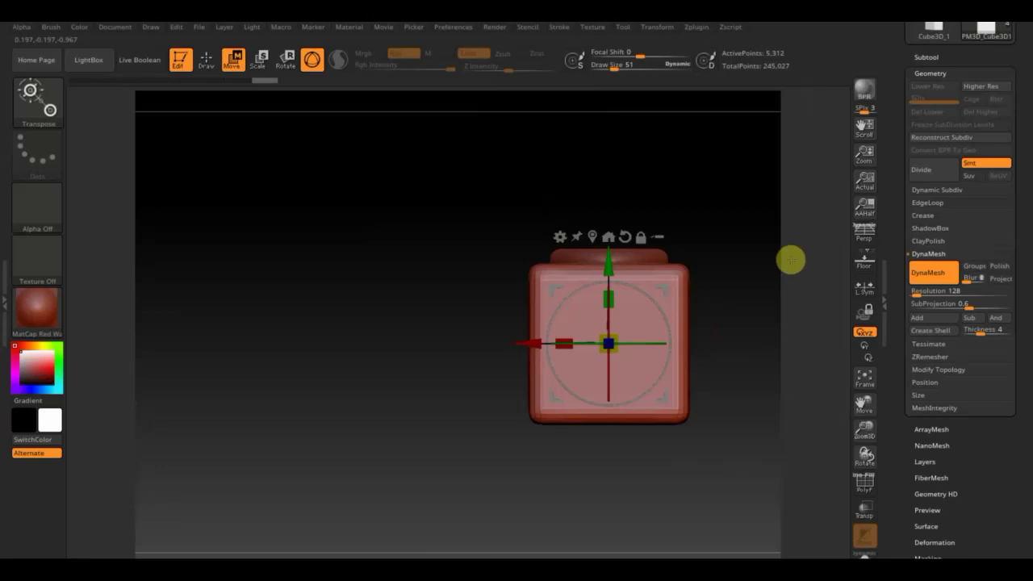
{"action": "left_click_drag", "start_coordinate": [799, 257], "coordinate": [745, 264], "text": "alt"}
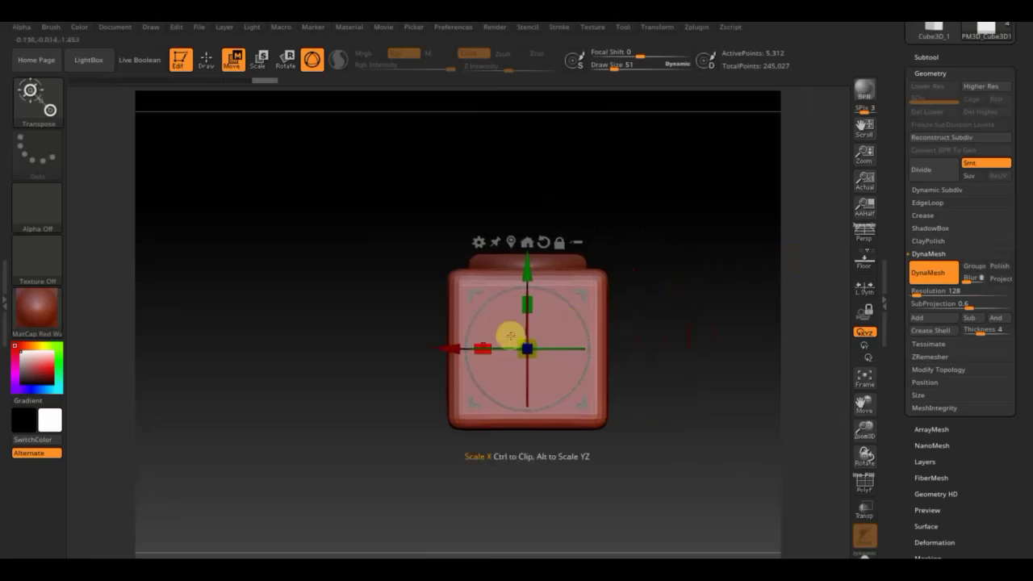
Step: Flatten the cube along its width, shrink it and seat it on the end cap's face
{"action": "left_click_drag", "start_coordinate": [481, 347], "coordinate": [562, 369]}
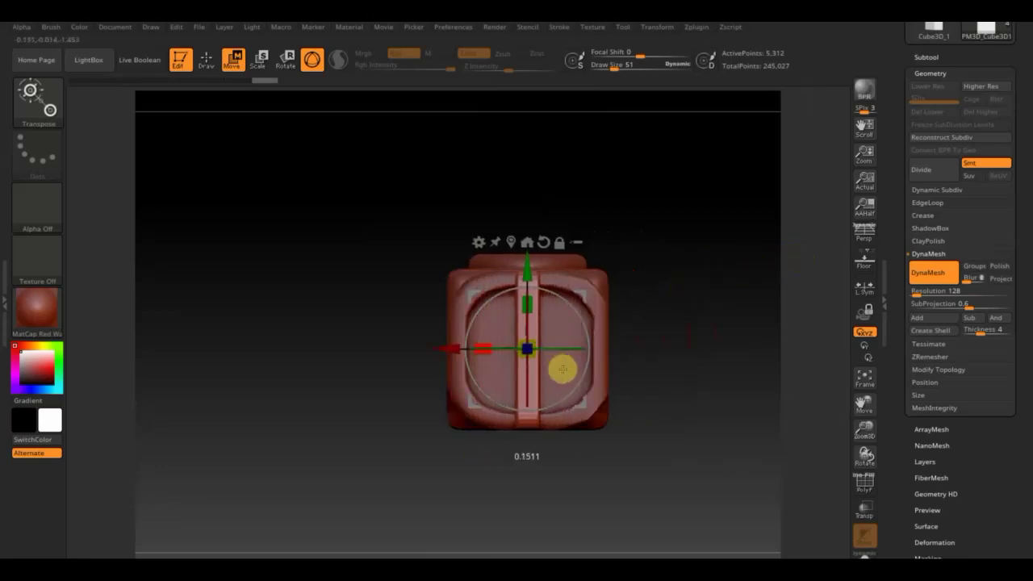
{"action": "mouse_move", "coordinate": [443, 347]}
{"action": "left_mouse_down"}
{"action": "mouse_move", "coordinate": [358, 348]}
{"action": "mouse_move", "coordinate": [666, 410]}
{"action": "mouse_move", "coordinate": [719, 410]}
{"action": "mouse_move", "coordinate": [536, 352]}
{"action": "mouse_move", "coordinate": [396, 350]}
{"action": "left_mouse_up"}
{"action": "left_click_drag", "start_coordinate": [300, 350], "coordinate": [274, 330]}
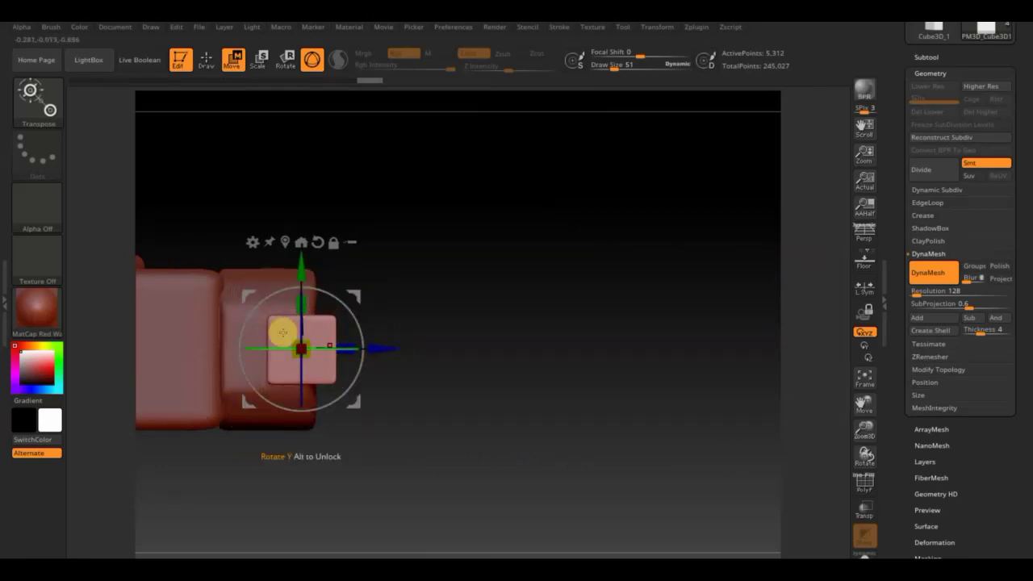
{"action": "left_click_drag", "start_coordinate": [387, 353], "coordinate": [353, 350]}
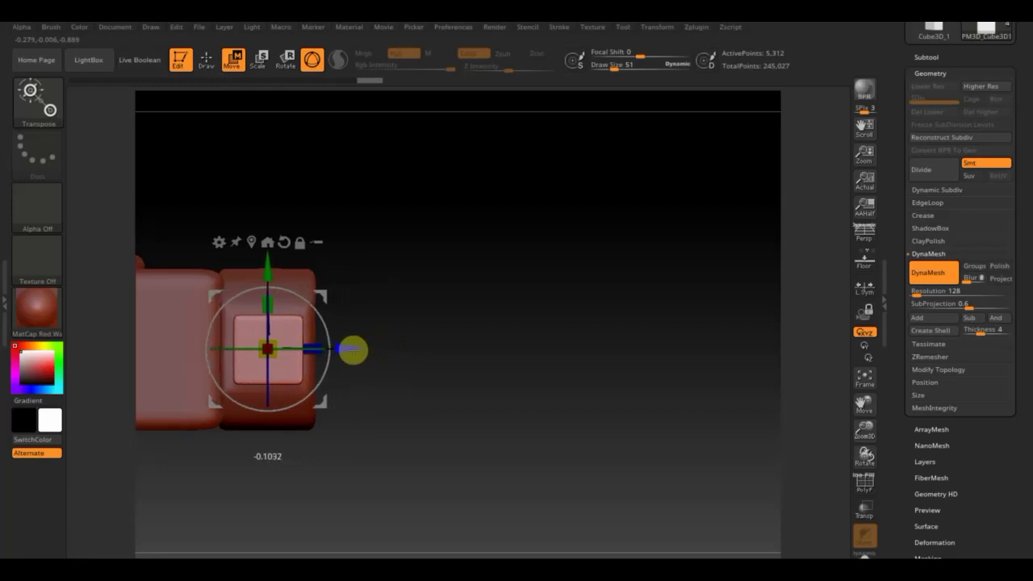
{"action": "mouse_move", "coordinate": [481, 371]}
{"action": "left_mouse_down", "text": "alt"}
{"action": "mouse_move", "coordinate": [651, 382]}
{"action": "mouse_move", "coordinate": [702, 408]}
{"action": "left_mouse_up", "text": "alt"}
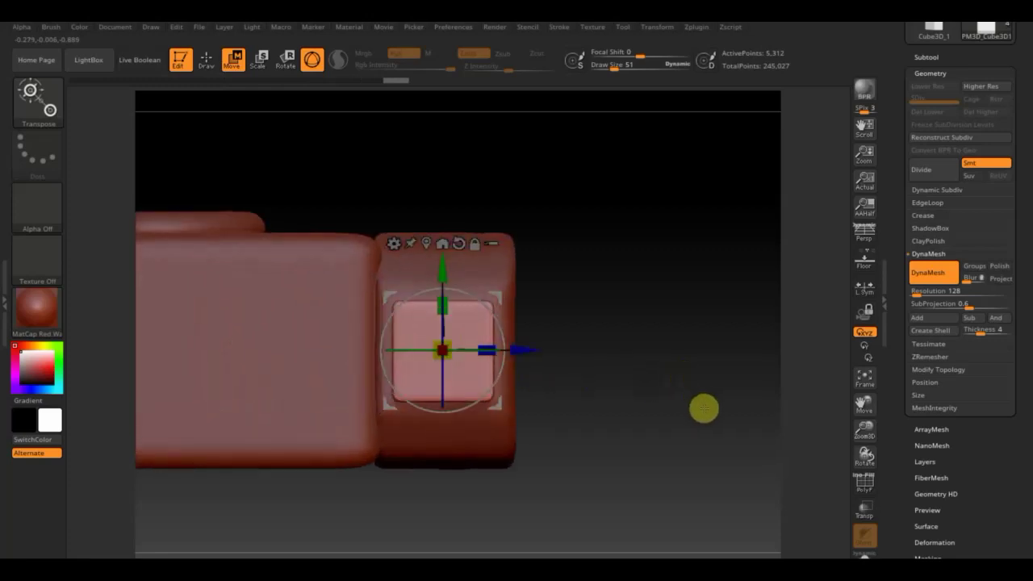
Step: Cut a curved edge into one side of the small square block with ClipCircle
{"action": "left_click", "coordinate": [218, 61]}
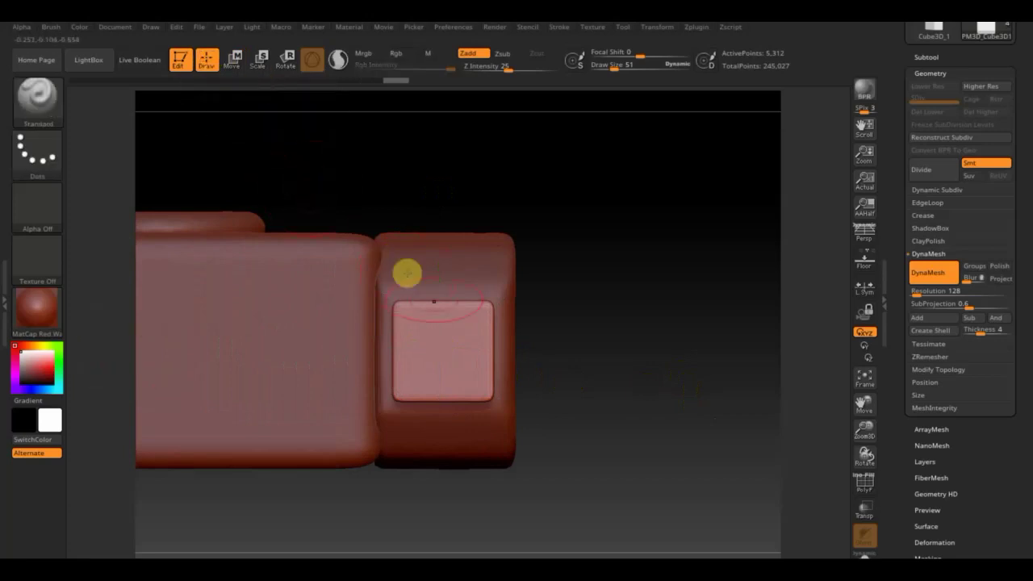
{"action": "key", "text": "ctrl+shift"}
{"action": "key", "text": "b"}
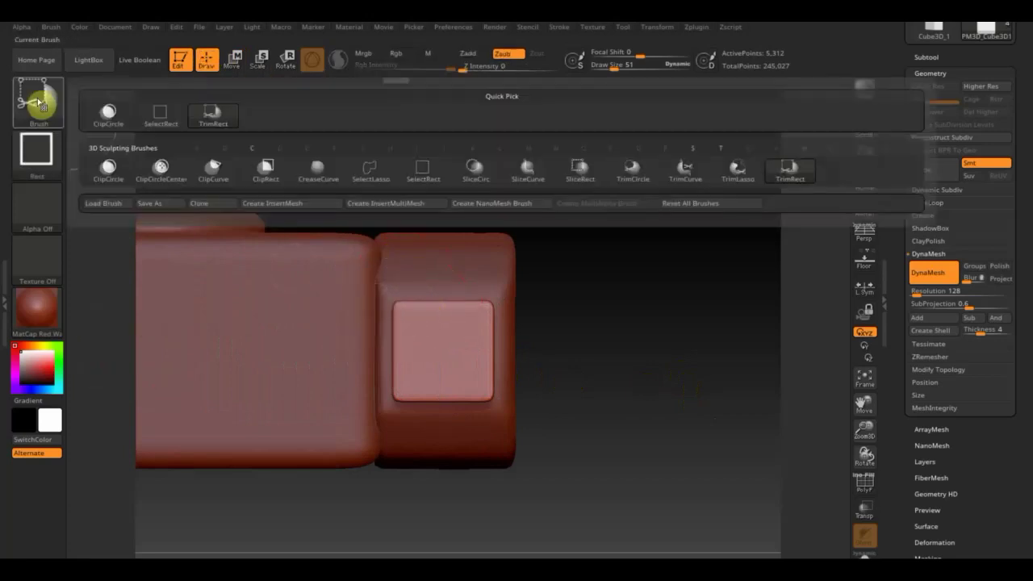
{"action": "left_click", "coordinate": [111, 168]}
{"action": "key", "text": "ctrl+shift"}
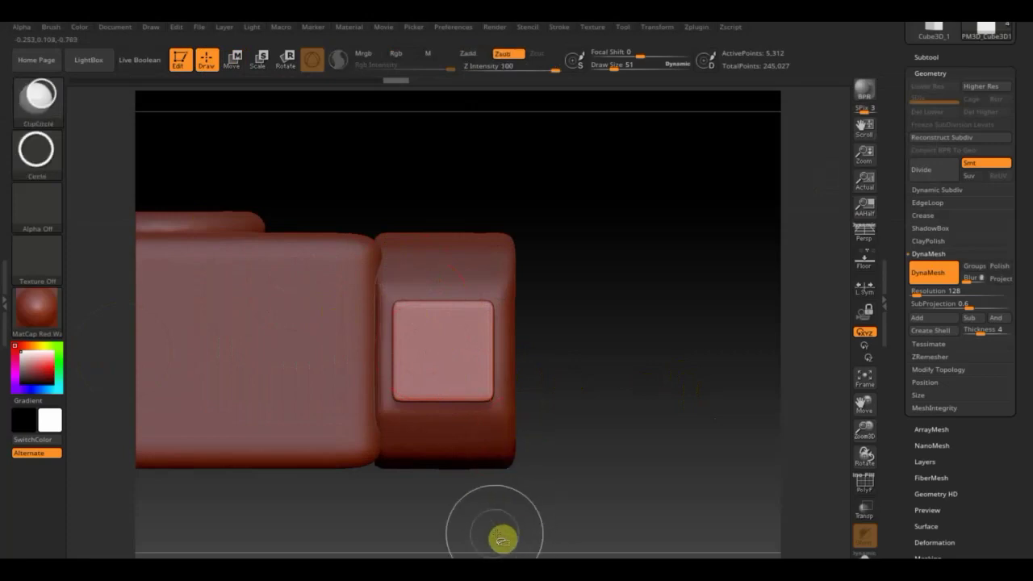
{"action": "mouse_move", "coordinate": [505, 542]}
{"action": "left_mouse_down", "text": "ctrl+shift"}
{"action": "mouse_move", "coordinate": [347, 322]}
{"action": "mouse_move", "coordinate": [338, 270]}
{"action": "left_mouse_up", "text": "ctrl+shift"}
{"action": "key", "text": "ctrl+shift"}
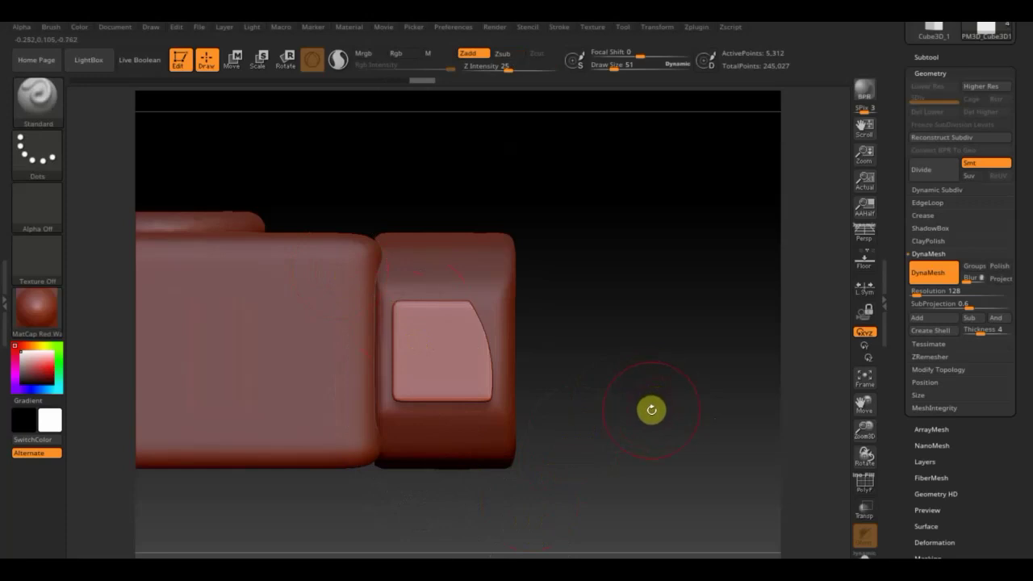
{"action": "mouse_move", "coordinate": [659, 412]}
{"action": "left_mouse_down"}
{"action": "mouse_move", "coordinate": [604, 413]}
{"action": "mouse_move", "coordinate": [769, 344]}
{"action": "mouse_move", "coordinate": [765, 364]}
{"action": "mouse_move", "coordinate": [749, 330]}
{"action": "mouse_move", "coordinate": [733, 373]}
{"action": "mouse_move", "coordinate": [735, 433]}
{"action": "left_mouse_up"}
{"action": "left_click", "coordinate": [232, 60]}
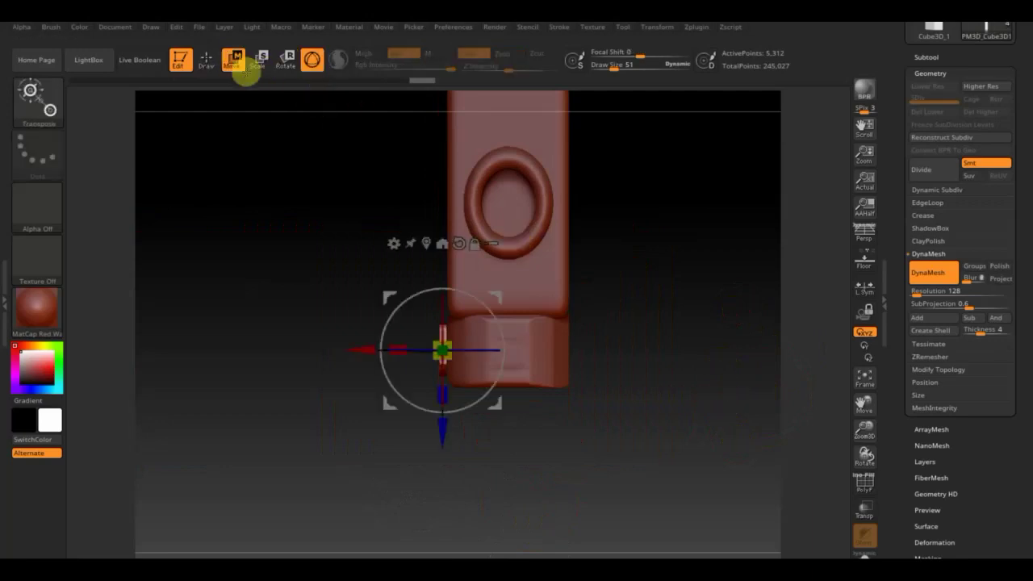
Step: Rotate the gizmo and move the curved button to the centre of the end cap
{"action": "mouse_move", "coordinate": [460, 411]}
{"action": "left_mouse_down"}
{"action": "mouse_move", "coordinate": [512, 376]}
{"action": "mouse_move", "coordinate": [536, 315]}
{"action": "mouse_move", "coordinate": [431, 392]}
{"action": "mouse_move", "coordinate": [382, 360]}
{"action": "mouse_move", "coordinate": [390, 371]}
{"action": "left_mouse_up"}
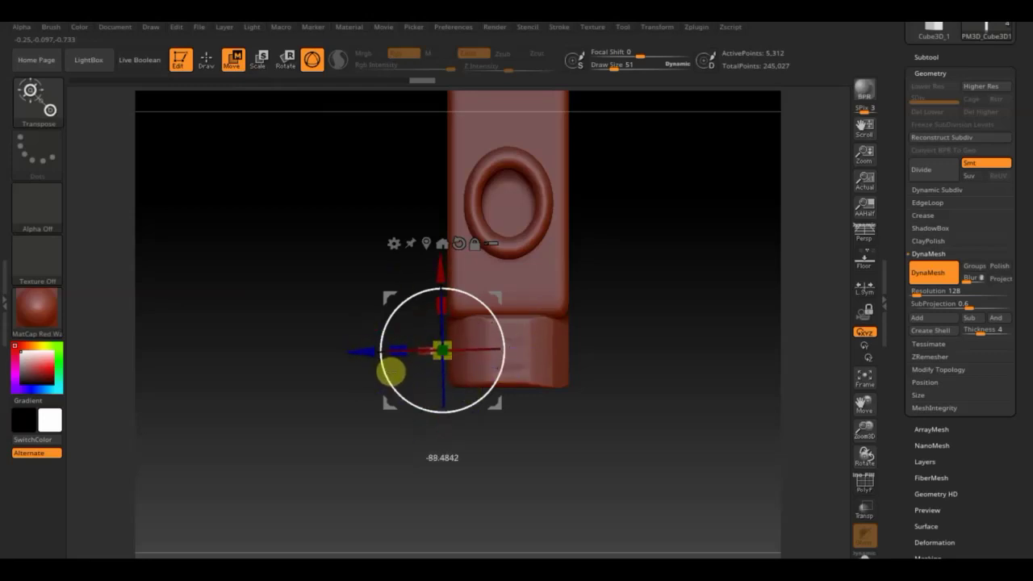
{"action": "mouse_move", "coordinate": [441, 302]}
{"action": "left_mouse_down"}
{"action": "mouse_move", "coordinate": [445, 293]}
{"action": "mouse_move", "coordinate": [454, 373]}
{"action": "mouse_move", "coordinate": [604, 438]}
{"action": "mouse_move", "coordinate": [627, 346]}
{"action": "left_mouse_up"}
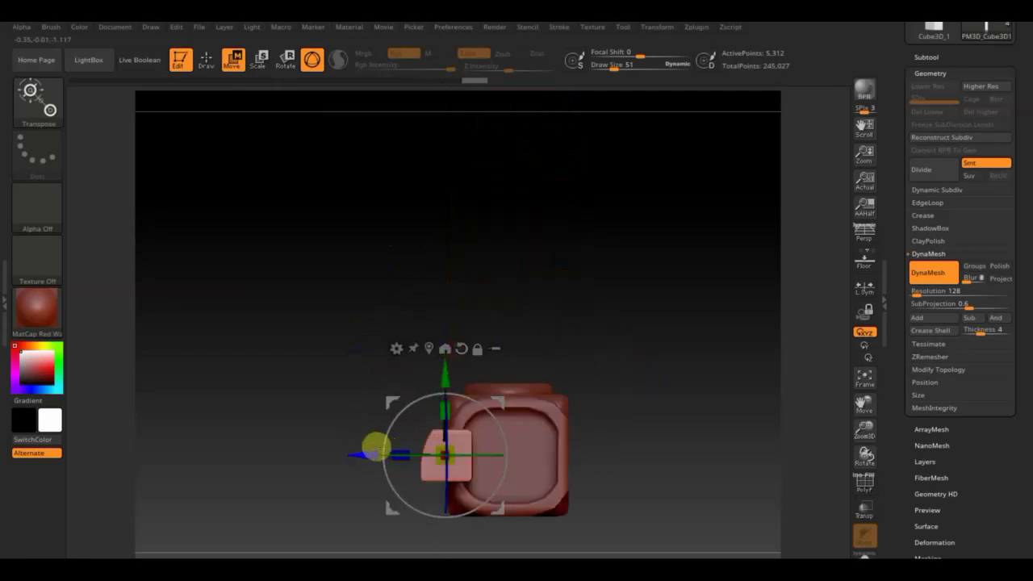
{"action": "left_click_drag", "start_coordinate": [365, 451], "coordinate": [415, 458]}
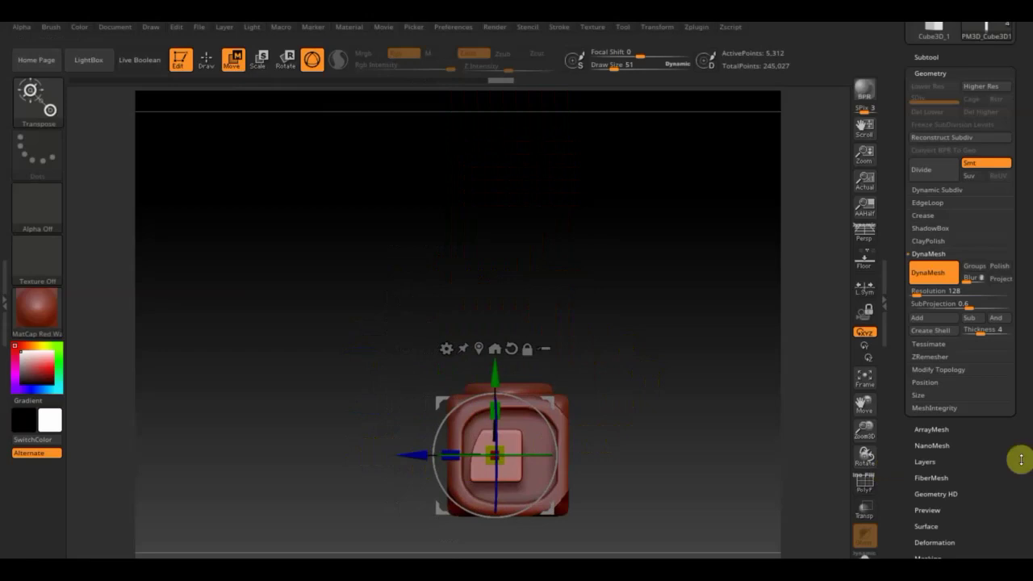
Step: Mirror And Weld the button so both sides curve, raising it to 7,232 points
{"action": "left_click", "coordinate": [946, 369]}
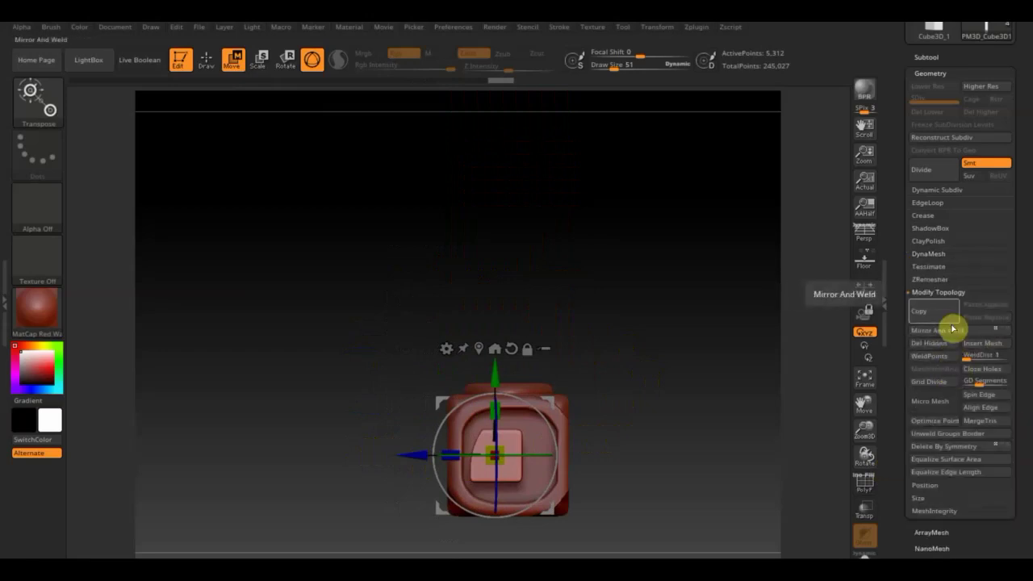
{"action": "left_click", "coordinate": [948, 334]}
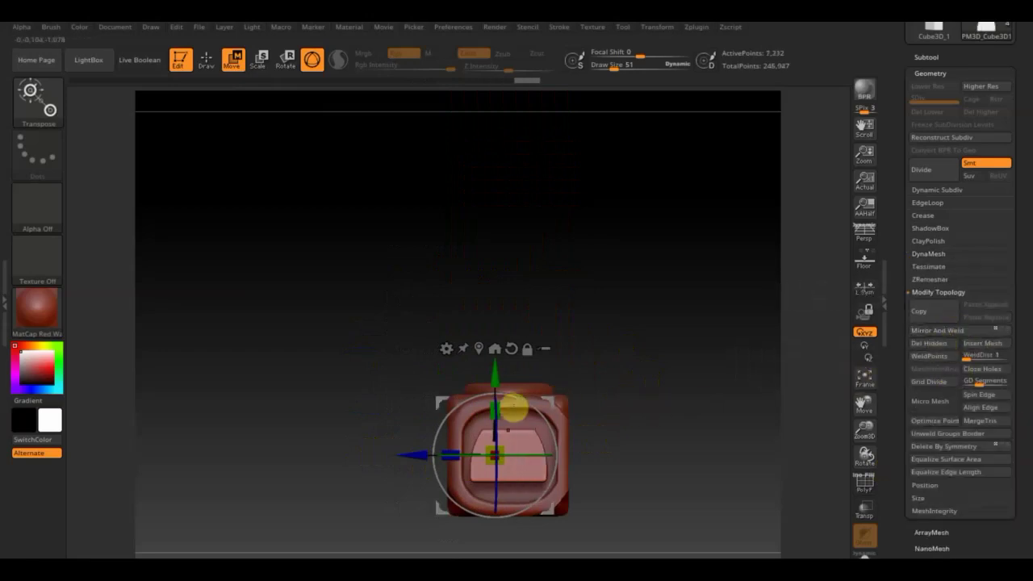
{"action": "left_click_drag", "start_coordinate": [497, 407], "coordinate": [500, 414]}
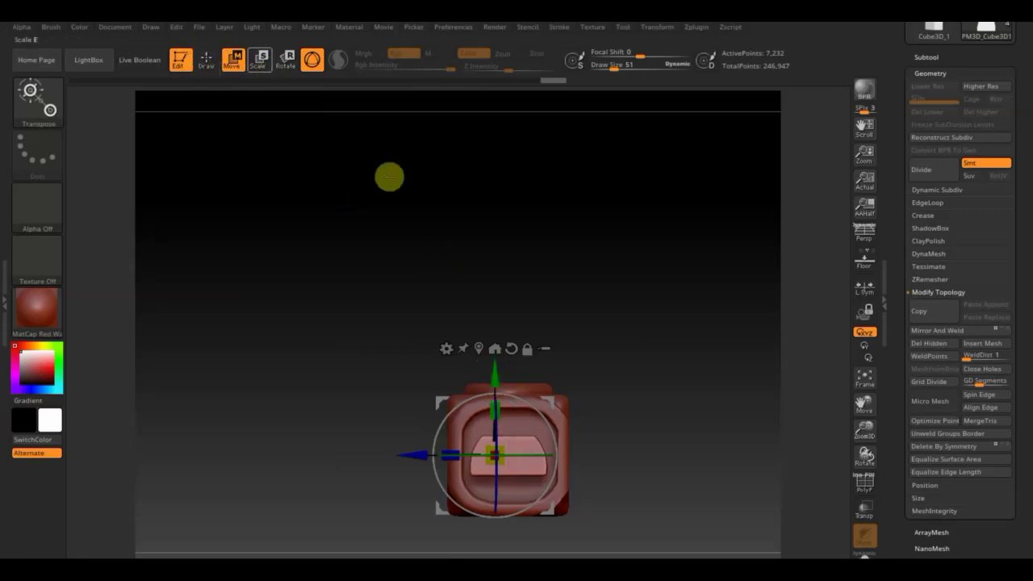
{"action": "left_click", "coordinate": [207, 64]}
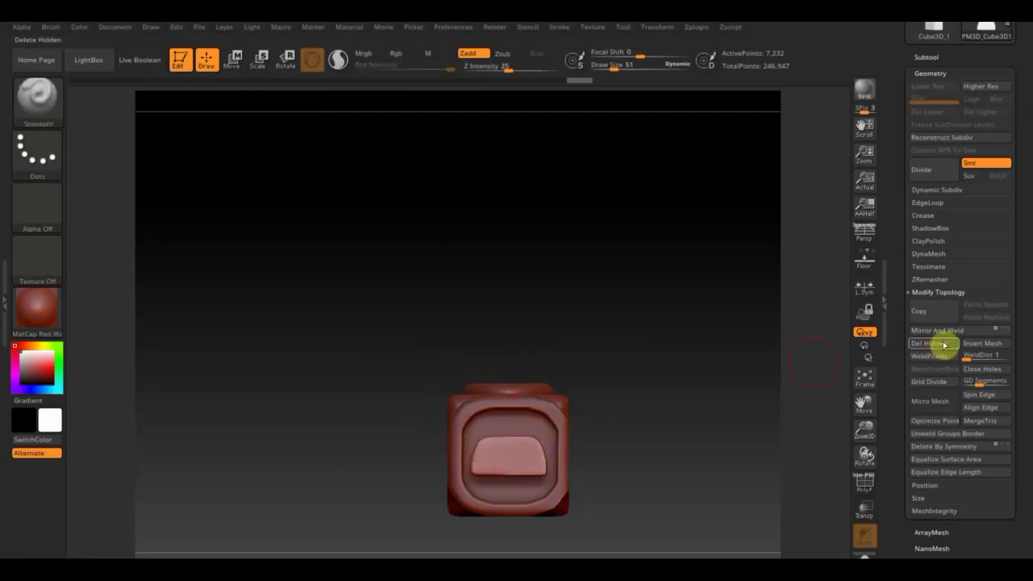
Step: Pull out a thin disc with the gizmo and turn it about 90 degrees upright
{"action": "mouse_move", "coordinate": [726, 363]}
{"action": "left_mouse_down"}
{"action": "mouse_move", "coordinate": [710, 443]}
{"action": "mouse_move", "coordinate": [727, 497]}
{"action": "mouse_move", "coordinate": [721, 443]}
{"action": "left_mouse_up"}
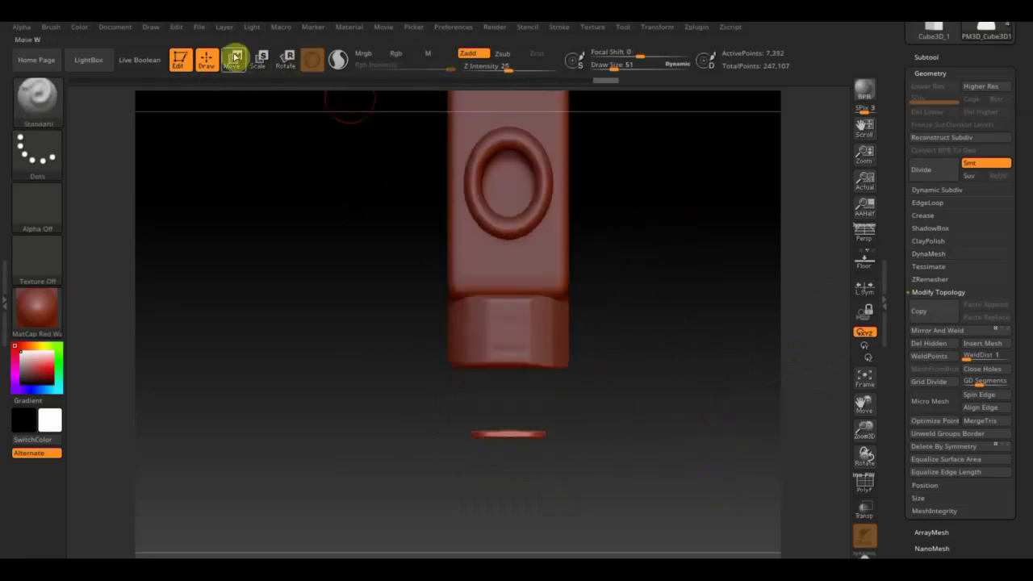
{"action": "left_click", "coordinate": [233, 58]}
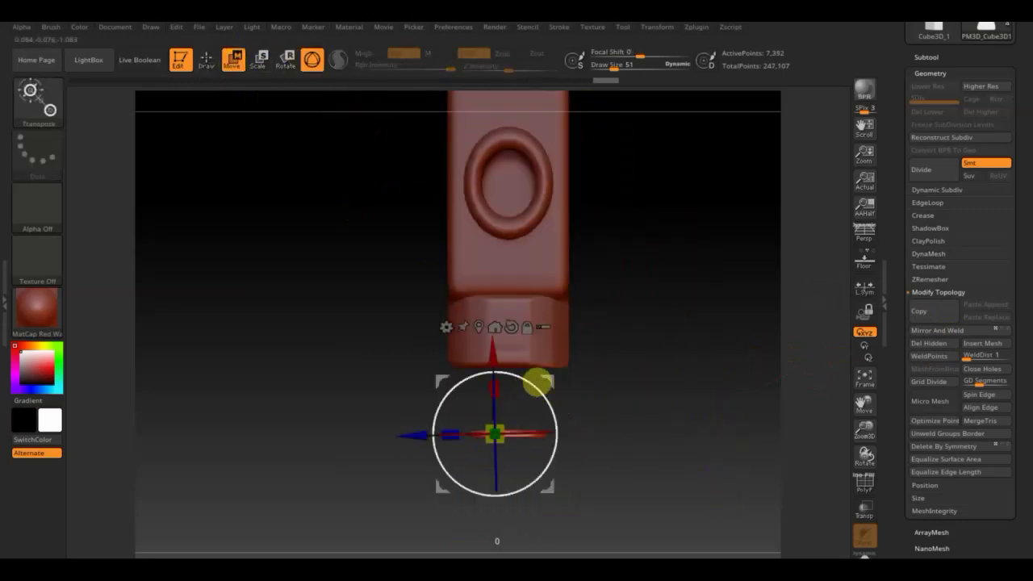
{"action": "mouse_move", "coordinate": [553, 409]}
{"action": "left_mouse_down"}
{"action": "mouse_move", "coordinate": [442, 288]}
{"action": "mouse_move", "coordinate": [654, 396]}
{"action": "mouse_move", "coordinate": [675, 369]}
{"action": "mouse_move", "coordinate": [584, 400]}
{"action": "left_mouse_up"}
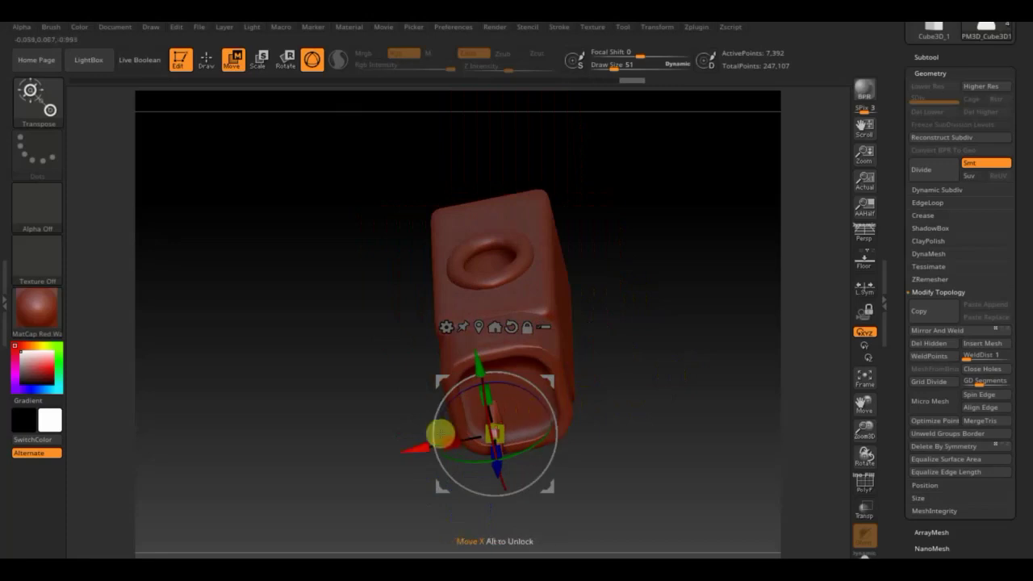
{"action": "left_click_drag", "start_coordinate": [441, 431], "coordinate": [348, 454]}
{"action": "left_click_drag", "start_coordinate": [688, 454], "coordinate": [701, 433], "text": "shift"}
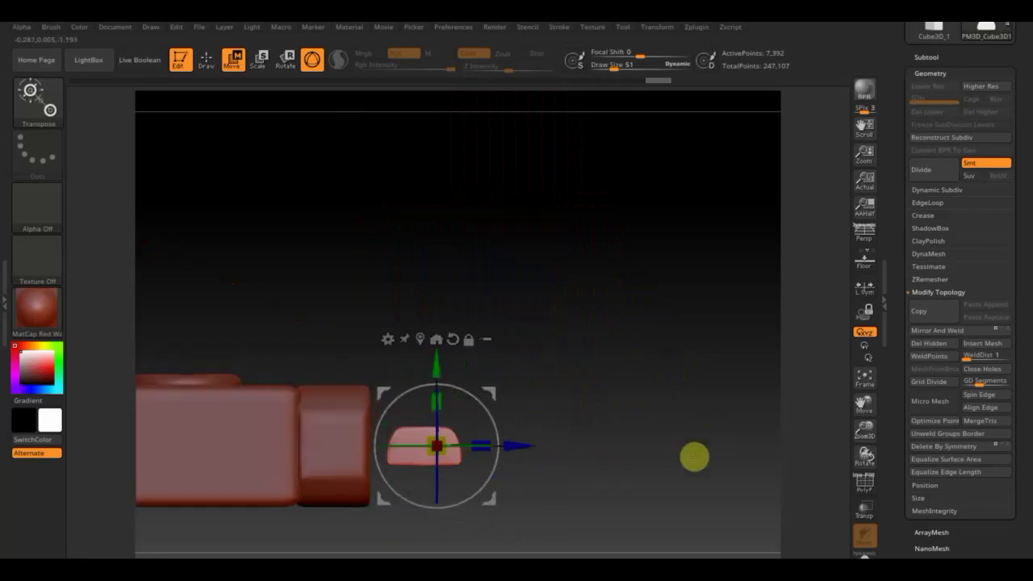
{"action": "mouse_move", "coordinate": [473, 396]}
{"action": "left_mouse_down"}
{"action": "mouse_move", "coordinate": [487, 484]}
{"action": "mouse_move", "coordinate": [490, 474]}
{"action": "left_mouse_up"}
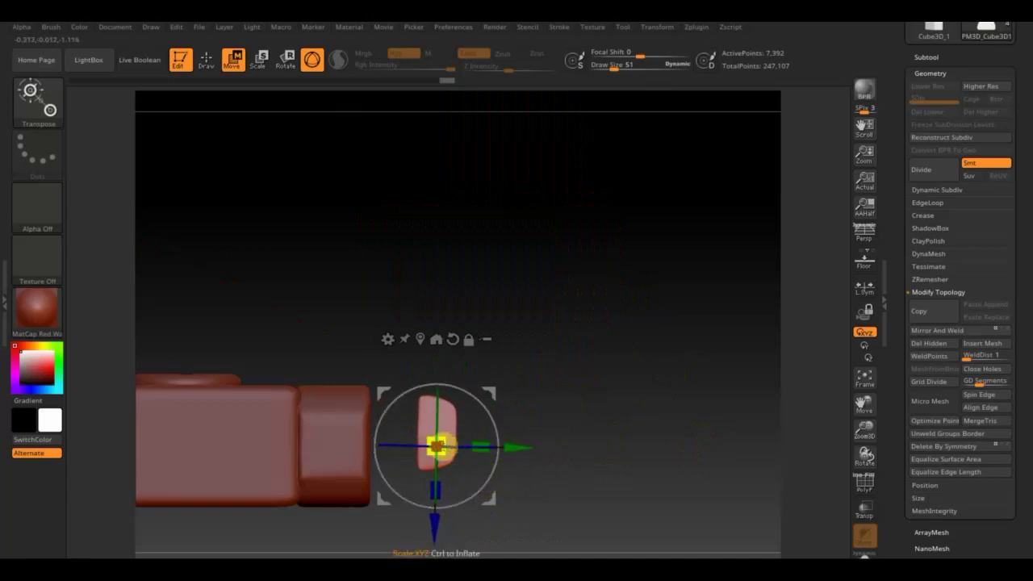
Step: Slide and nudge the thin disc against the side of the end cap
{"action": "left_click_drag", "start_coordinate": [442, 449], "coordinate": [418, 471]}
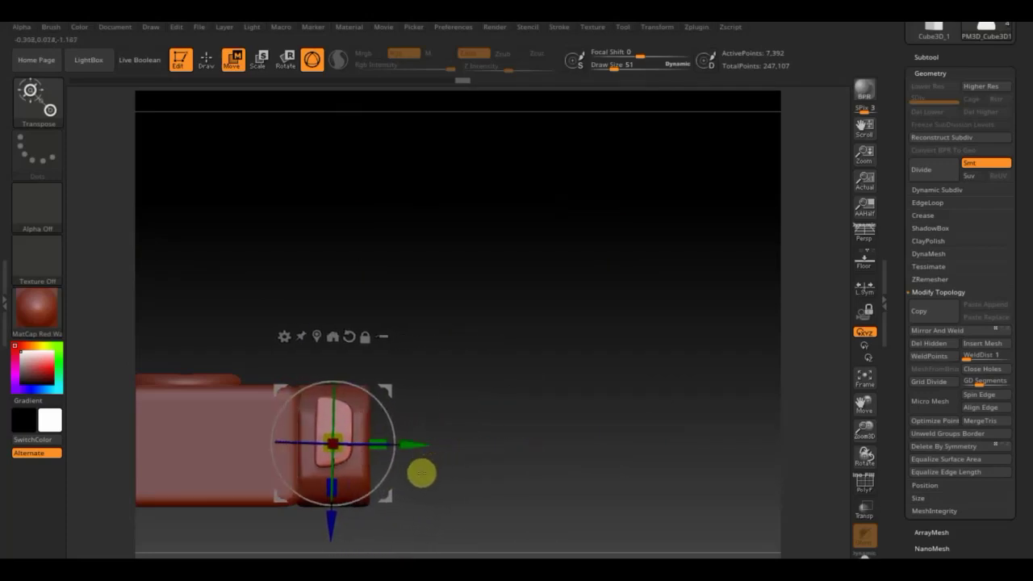
{"action": "left_click_drag", "start_coordinate": [341, 496], "coordinate": [328, 536]}
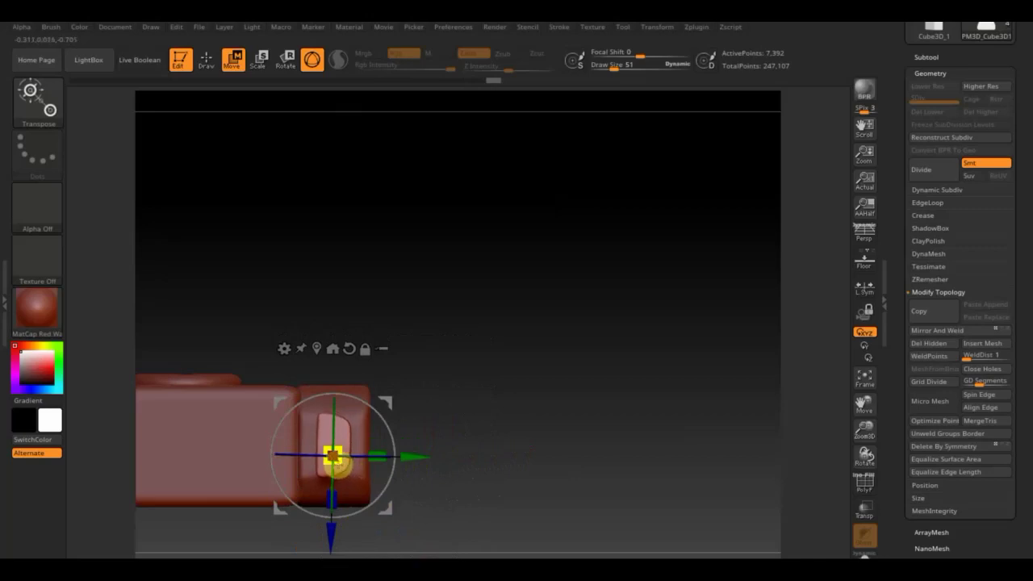
{"action": "mouse_move", "coordinate": [493, 471]}
{"action": "left_mouse_down"}
{"action": "mouse_move", "coordinate": [561, 481]}
{"action": "mouse_move", "coordinate": [629, 438]}
{"action": "left_mouse_up"}
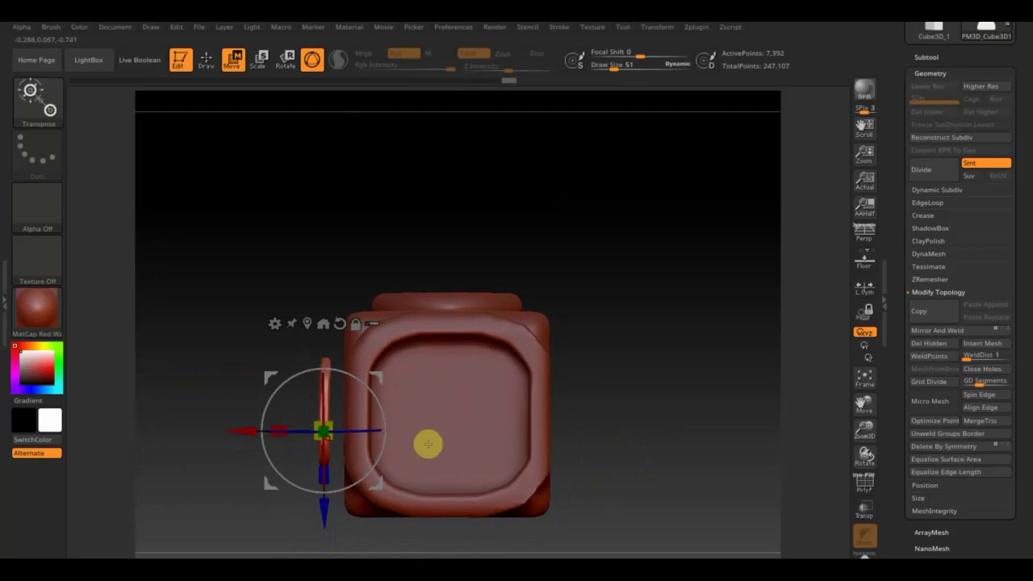
{"action": "left_click_drag", "start_coordinate": [299, 431], "coordinate": [221, 424]}
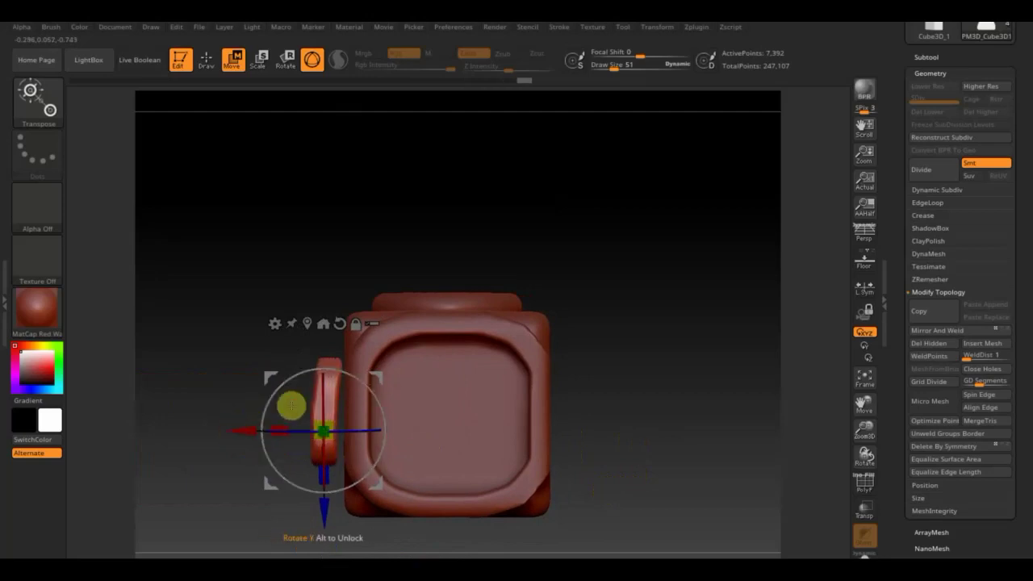
{"action": "left_click_drag", "start_coordinate": [380, 404], "coordinate": [379, 402]}
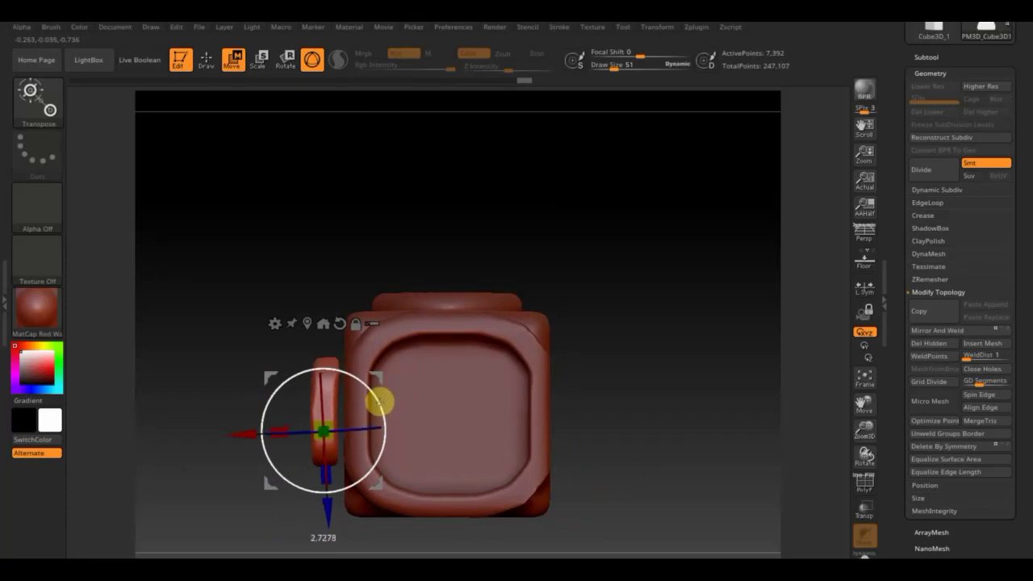
{"action": "mouse_move", "coordinate": [242, 443]}
{"action": "left_mouse_down"}
{"action": "mouse_move", "coordinate": [247, 433]}
{"action": "mouse_move", "coordinate": [278, 437]}
{"action": "left_mouse_up"}
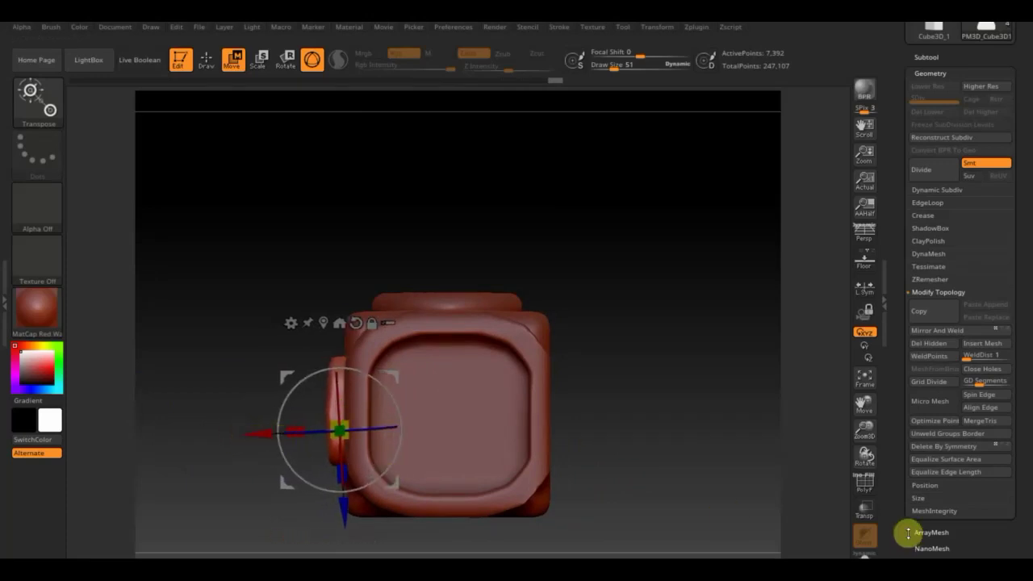
Step: Turn on wireframe and transparency and view the cap piece from the front
{"action": "left_click", "coordinate": [866, 487]}
{"action": "left_click", "coordinate": [863, 510]}
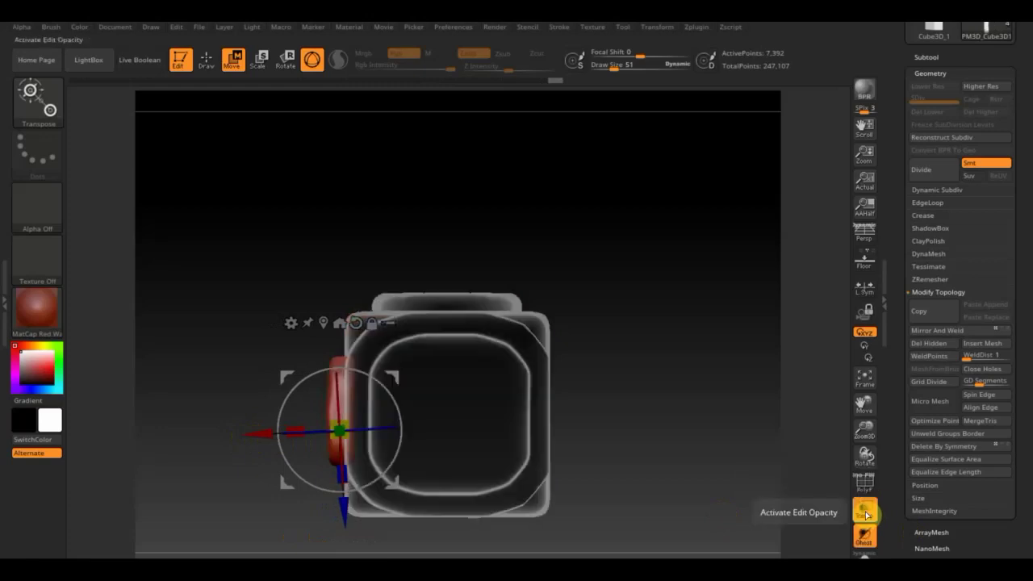
{"action": "left_click", "coordinate": [343, 438]}
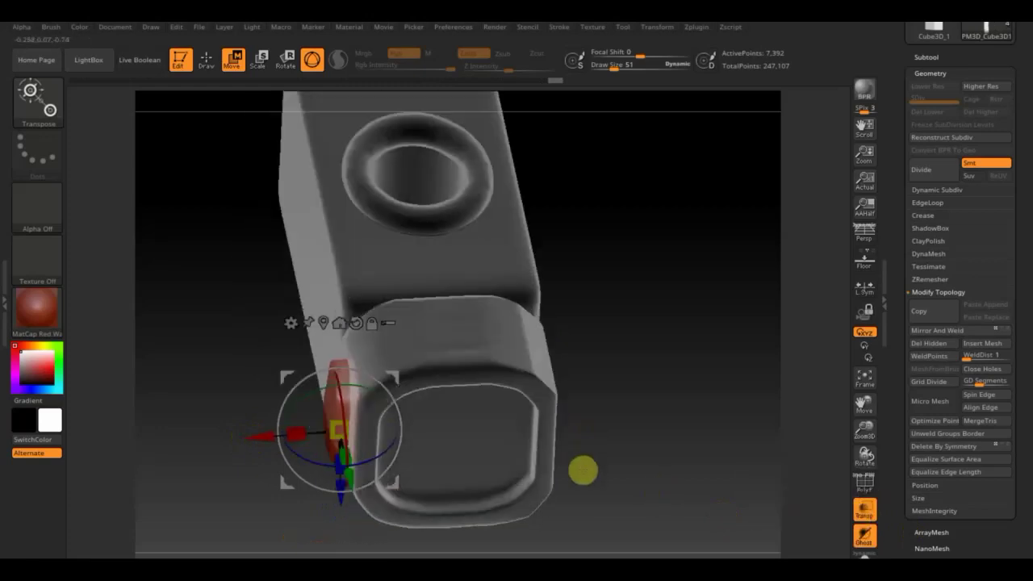
{"action": "mouse_move", "coordinate": [581, 493]}
{"action": "left_mouse_down"}
{"action": "mouse_move", "coordinate": [618, 414]}
{"action": "mouse_move", "coordinate": [604, 415]}
{"action": "mouse_move", "coordinate": [658, 411]}
{"action": "left_mouse_up"}
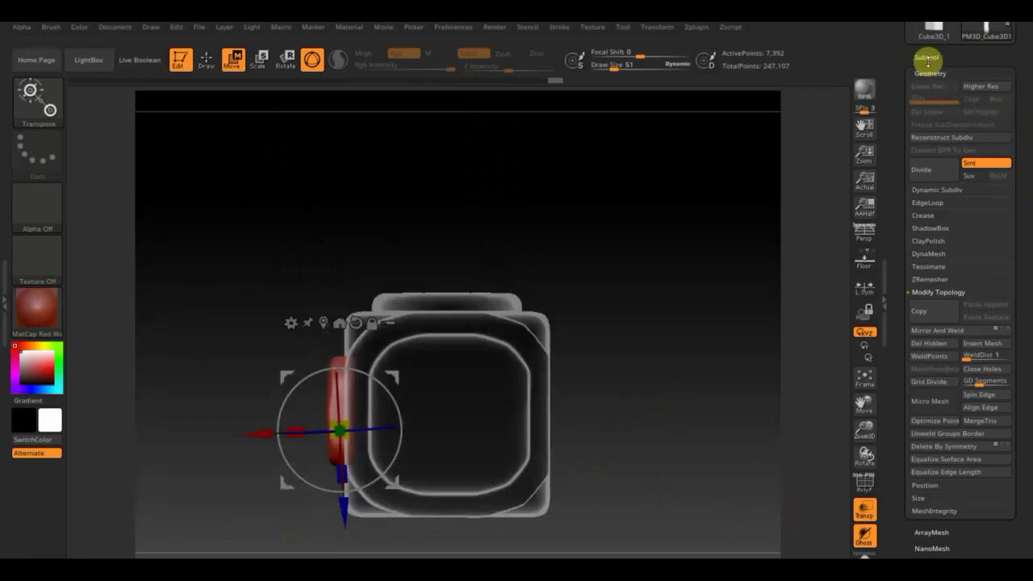
Step: DynaMesh the small cap piece at resolution 512
{"action": "left_click", "coordinate": [938, 255]}
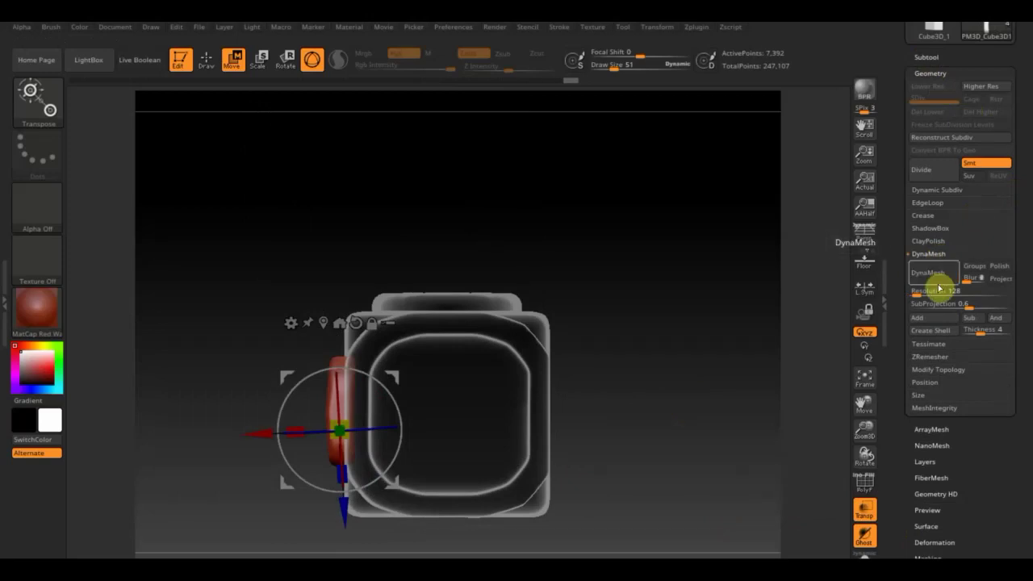
{"action": "left_click_drag", "start_coordinate": [630, 330], "coordinate": [671, 336]}
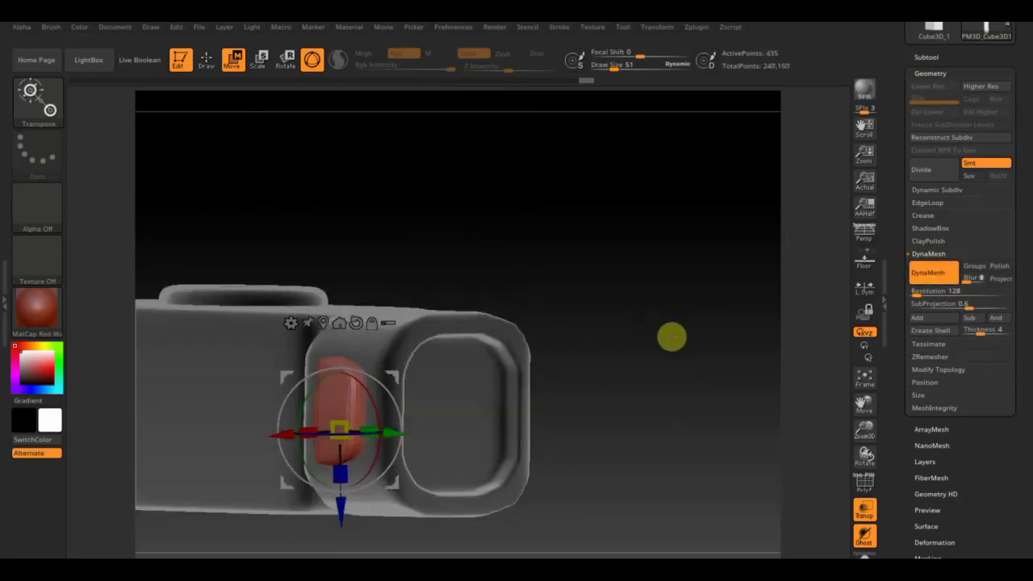
{"action": "key", "text": "ctrl+z"}
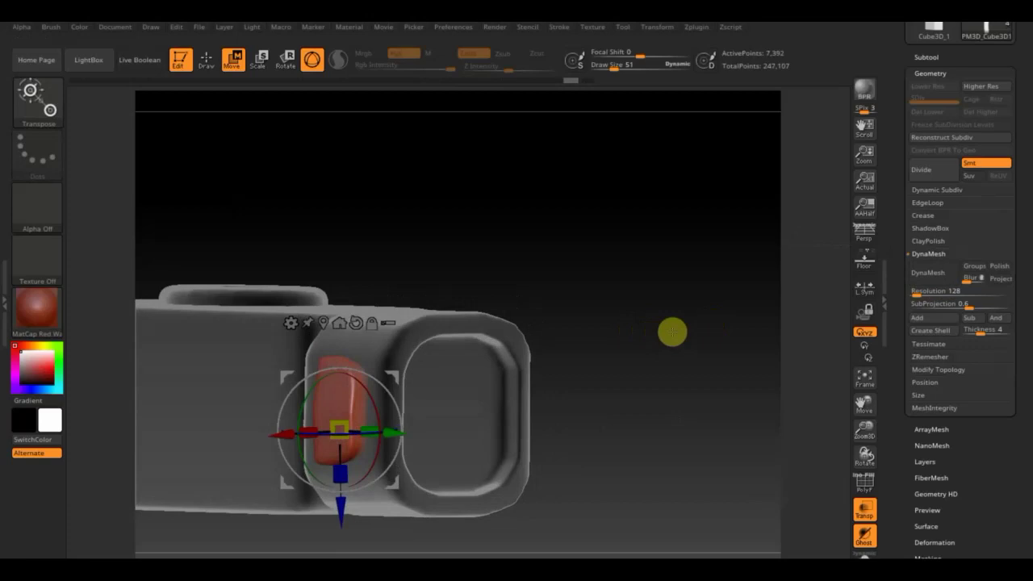
{"action": "left_click", "coordinate": [917, 292]}
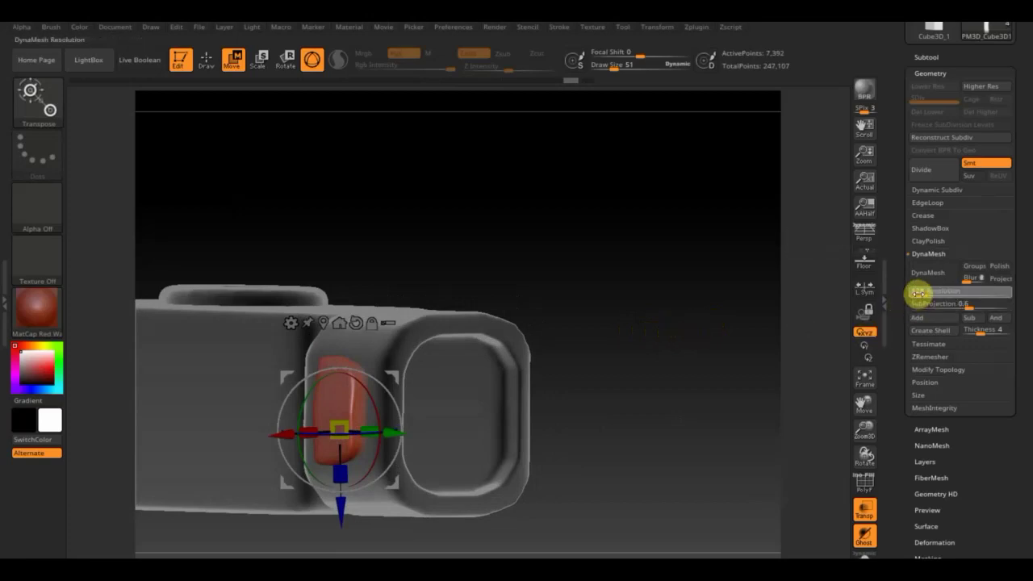
{"action": "left_click", "coordinate": [932, 281]}
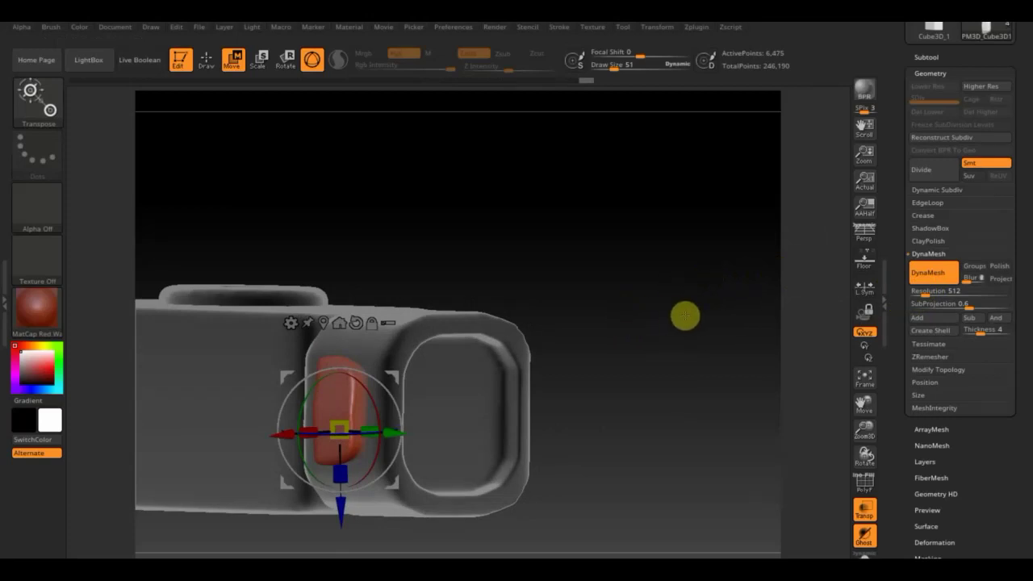
{"action": "left_click_drag", "start_coordinate": [685, 316], "coordinate": [643, 328]}
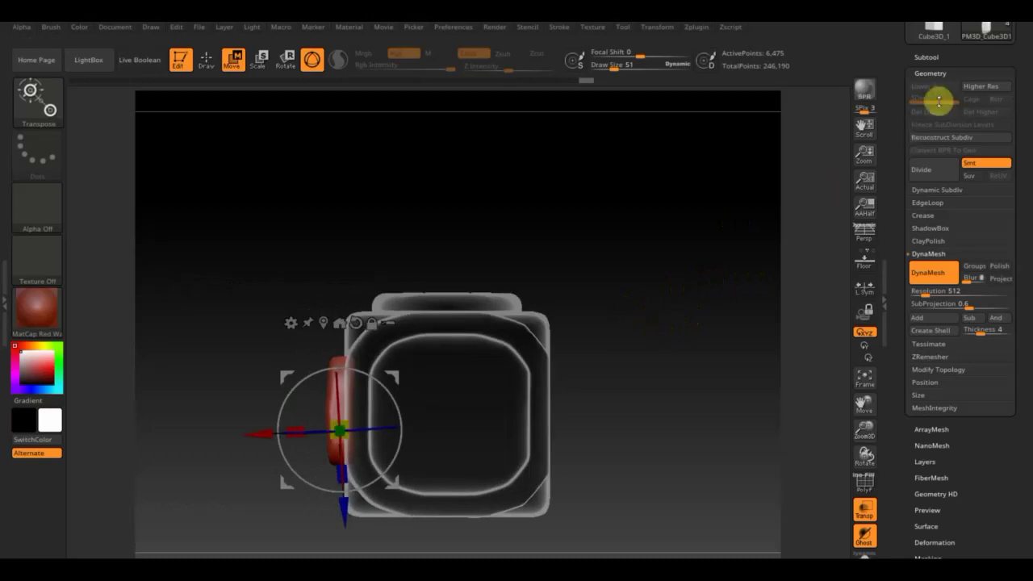
Step: Move PM3D_Cube3D1 up directly below PM3D_Cube3D_2 and select PM3D_Cube3D_2
{"action": "left_click", "coordinate": [926, 57]}
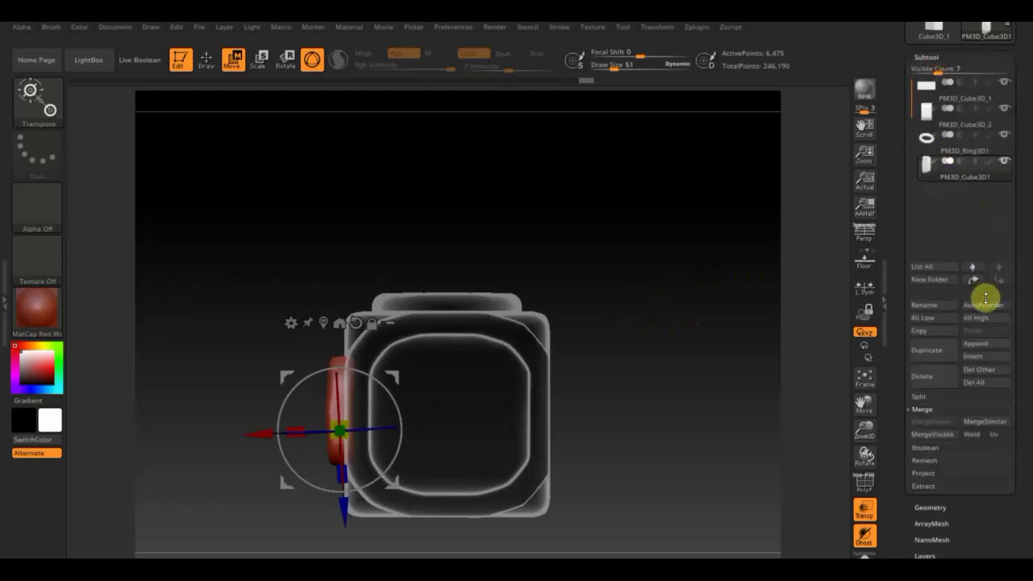
{"action": "left_click", "coordinate": [976, 283]}
{"action": "mouse_move", "coordinate": [960, 137]}
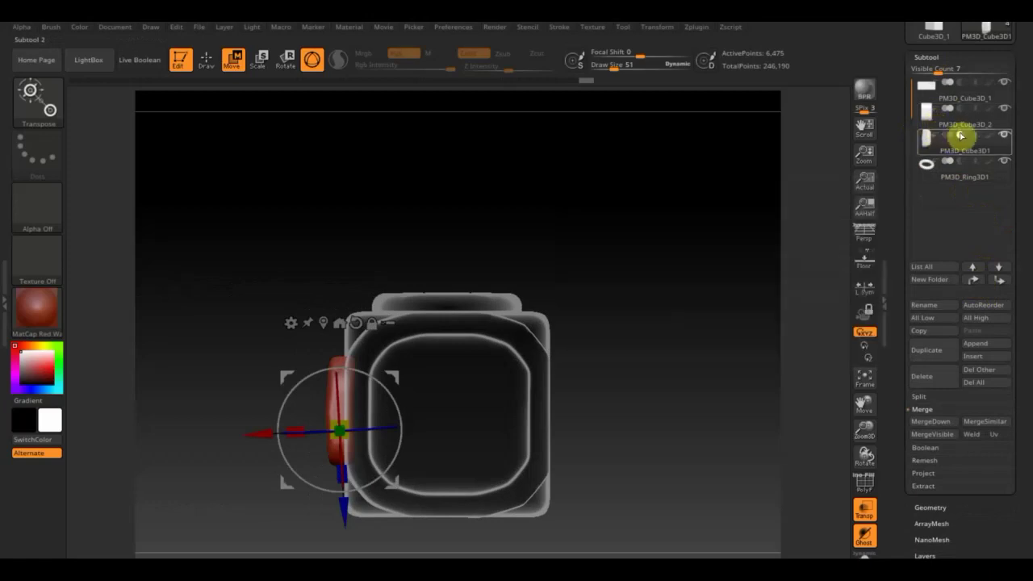
{"action": "left_click", "coordinate": [938, 125]}
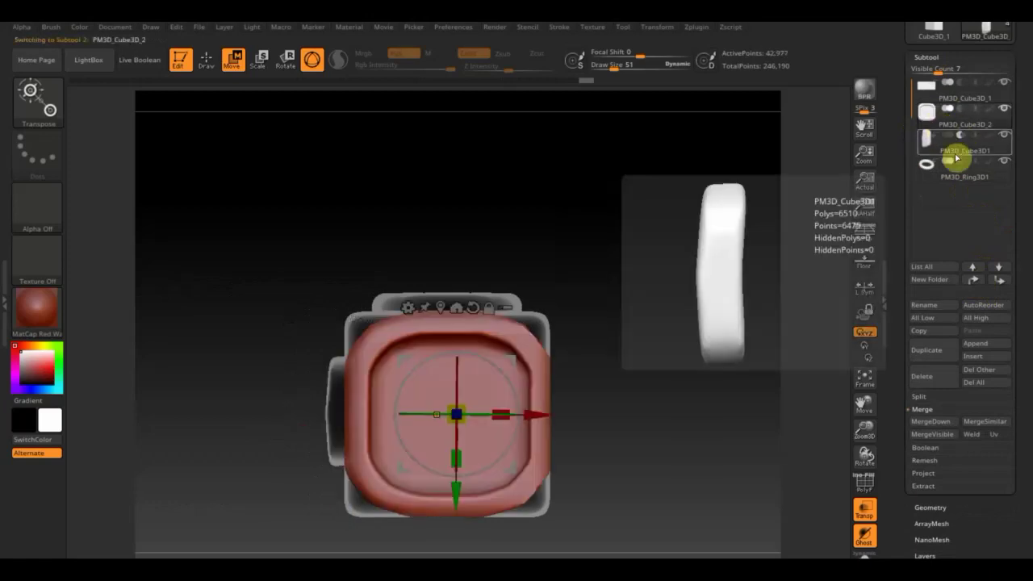
Step: Merge the small cap piece down into PM3D_Cube3D_2
{"action": "left_click", "coordinate": [945, 421]}
{"action": "left_click", "coordinate": [810, 448]}
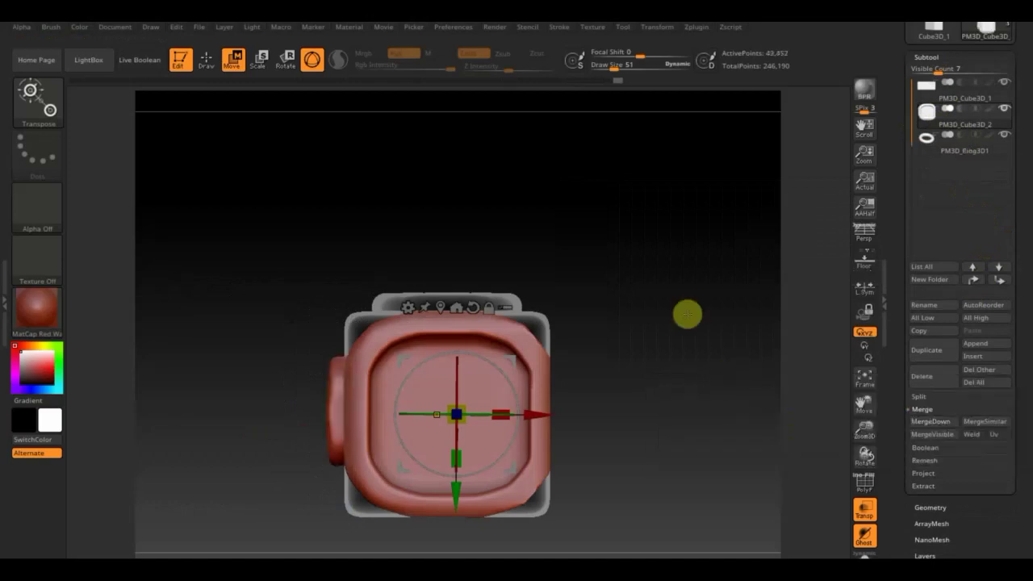
{"action": "mouse_move", "coordinate": [697, 299]}
{"action": "left_mouse_down"}
{"action": "mouse_move", "coordinate": [745, 325]}
{"action": "mouse_move", "coordinate": [760, 320]}
{"action": "left_mouse_up"}
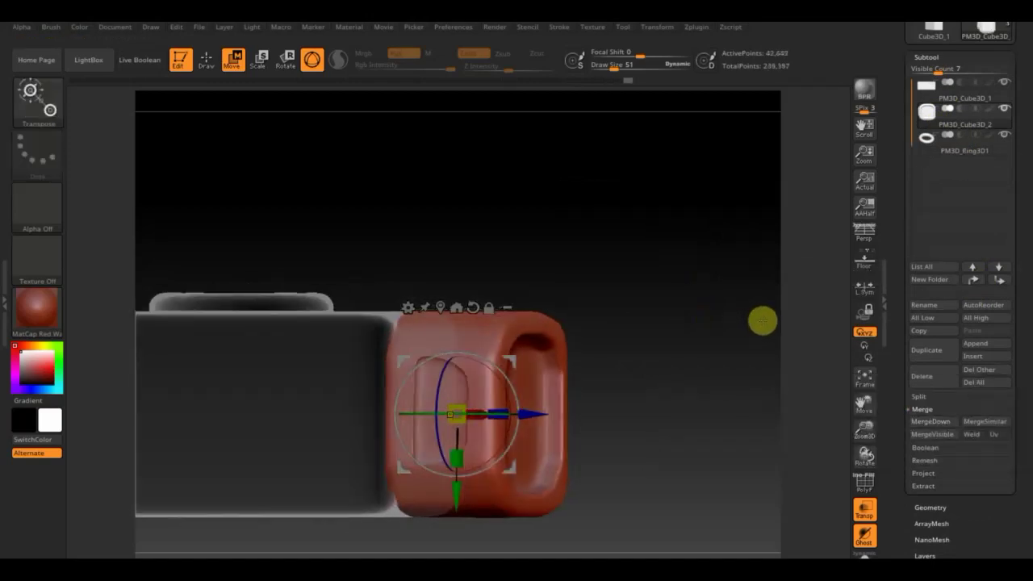
Step: Smooth the recess on the merged red end cap
{"action": "left_click", "coordinate": [206, 59]}
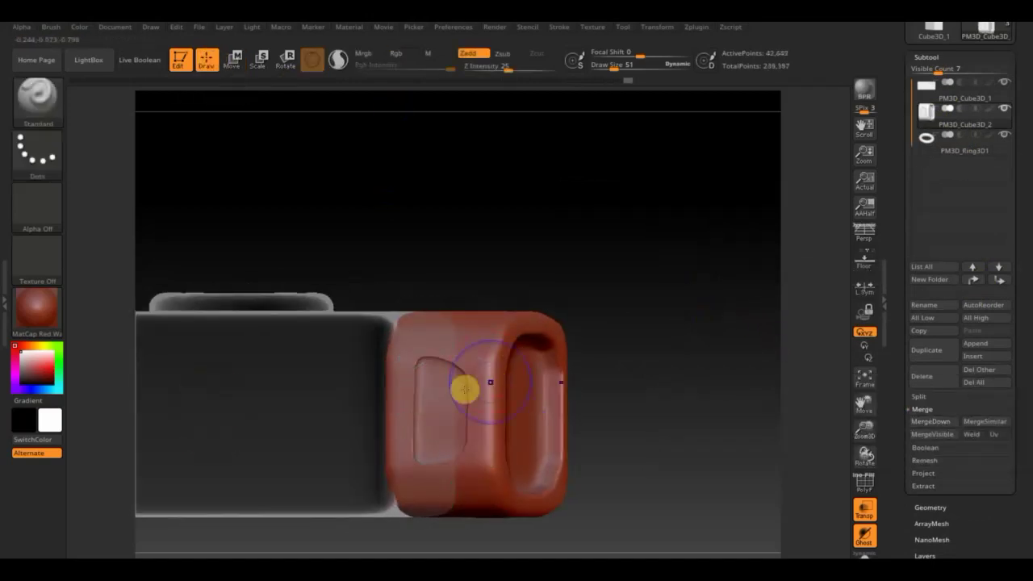
{"action": "left_click_drag", "start_coordinate": [430, 393], "coordinate": [425, 430], "text": "shift"}
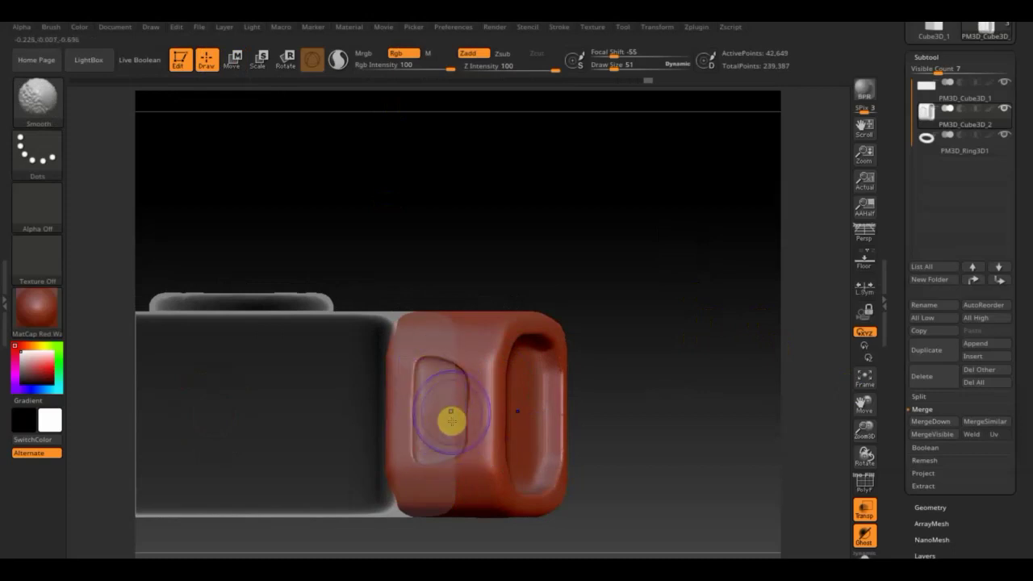
{"action": "left_click_drag", "start_coordinate": [645, 425], "coordinate": [652, 425]}
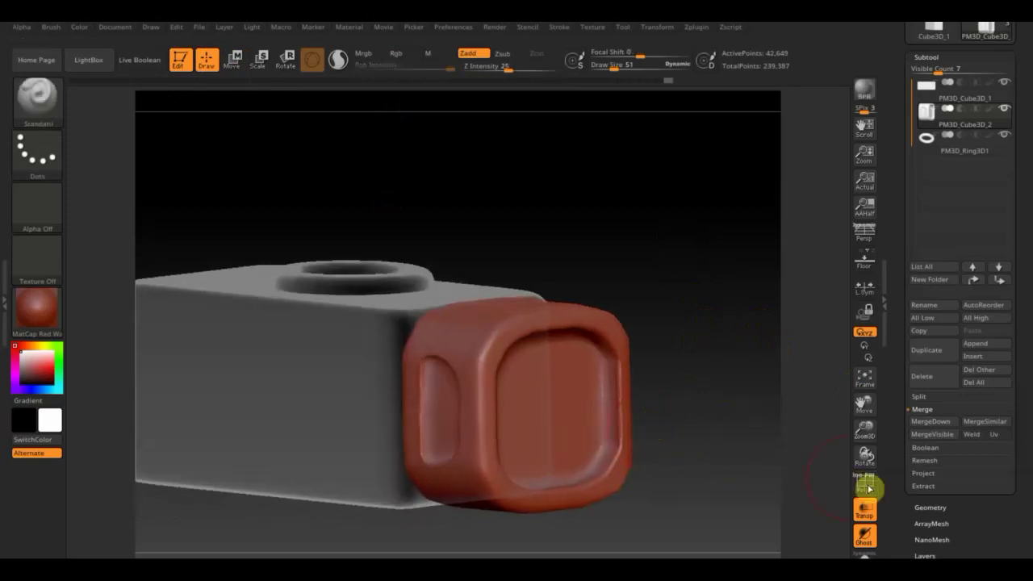
{"action": "left_click", "coordinate": [928, 509]}
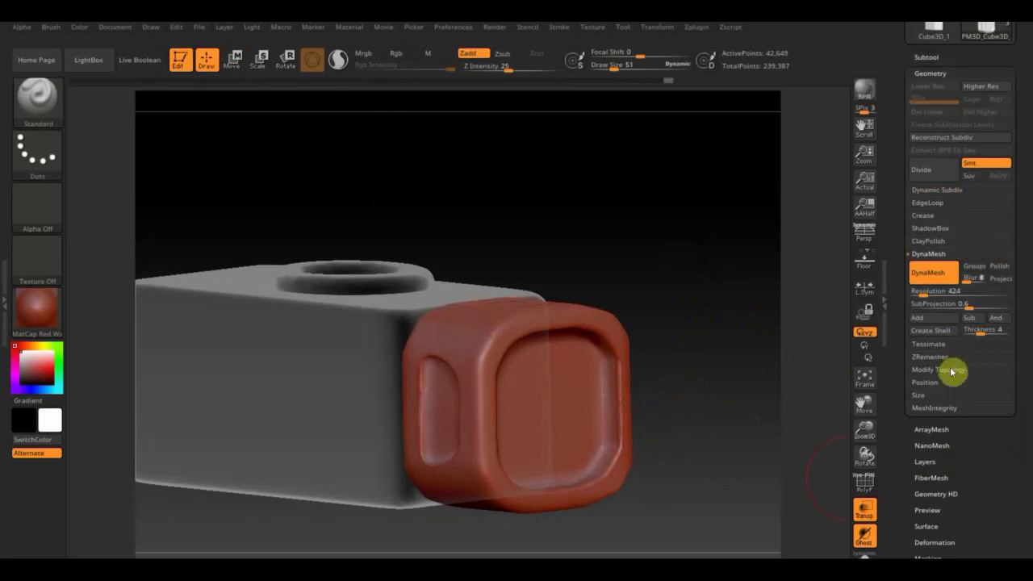
Step: Open Modify Topology, face the view toward the end cap, and open the subtool list
{"action": "left_click", "coordinate": [949, 368]}
{"action": "mouse_move", "coordinate": [817, 388]}
{"action": "left_mouse_down"}
{"action": "mouse_move", "coordinate": [741, 400]}
{"action": "mouse_move", "coordinate": [753, 401]}
{"action": "mouse_move", "coordinate": [736, 484]}
{"action": "mouse_move", "coordinate": [709, 415]}
{"action": "mouse_move", "coordinate": [631, 401]}
{"action": "mouse_move", "coordinate": [670, 396]}
{"action": "left_mouse_up"}
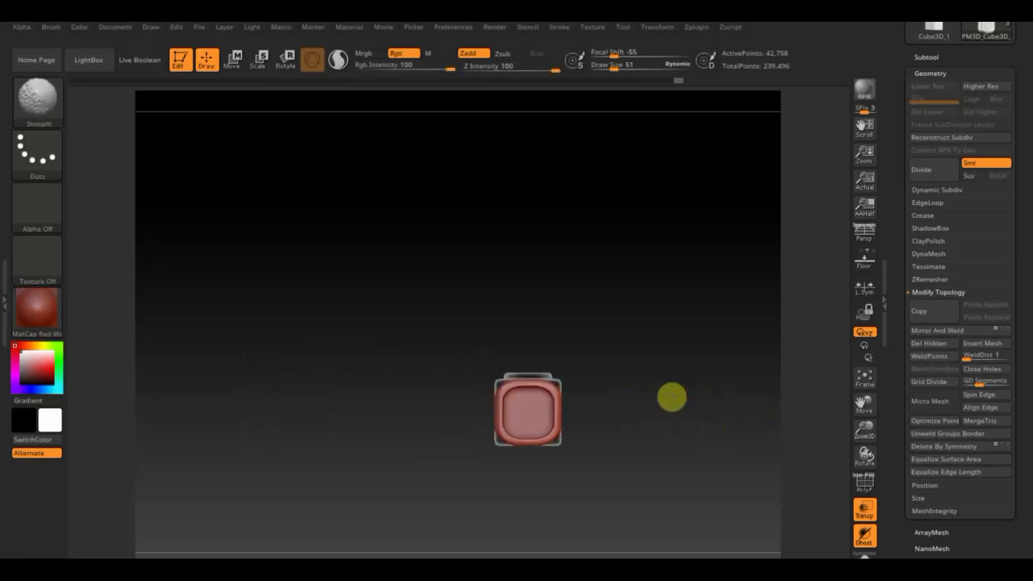
{"action": "left_click", "coordinate": [925, 58]}
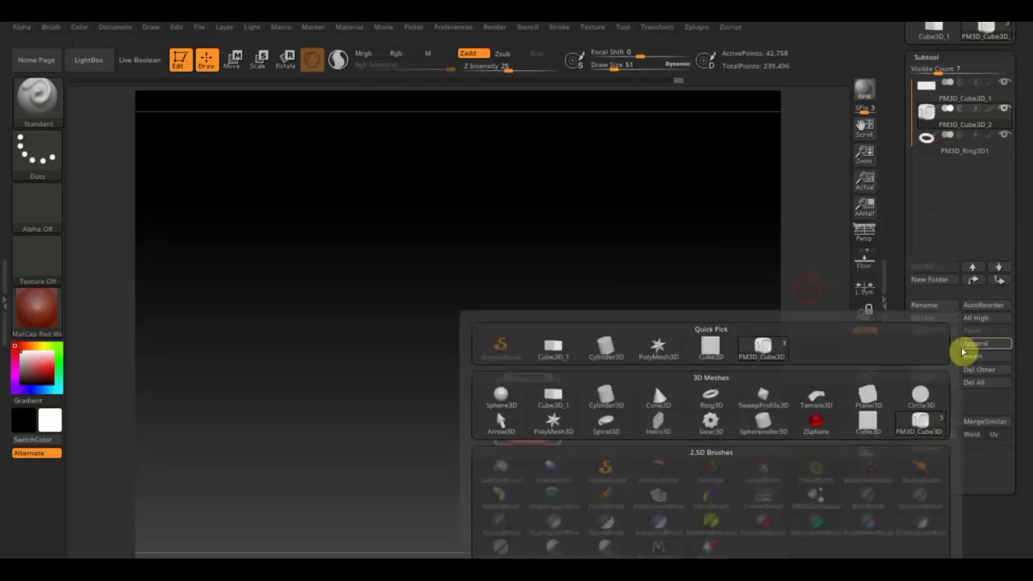
Step: Append a Sphere3D subtool, shrink it, and move it against the end cap's outer face
{"action": "left_click", "coordinate": [502, 397]}
{"action": "left_click", "coordinate": [948, 171]}
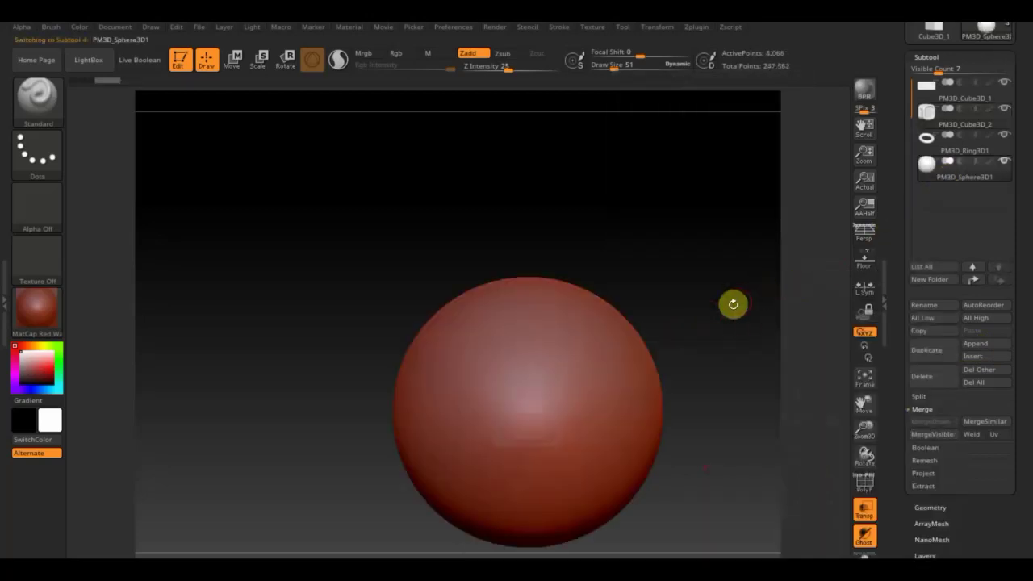
{"action": "left_click", "coordinate": [234, 60]}
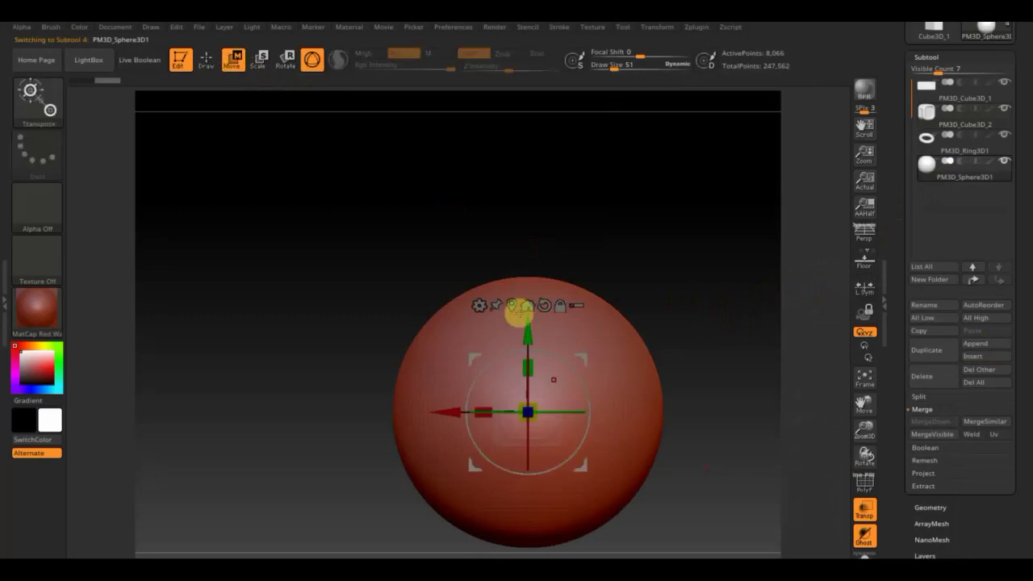
{"action": "mouse_move", "coordinate": [527, 412]}
{"action": "left_mouse_down"}
{"action": "mouse_move", "coordinate": [456, 318]}
{"action": "mouse_move", "coordinate": [717, 350]}
{"action": "left_mouse_up"}
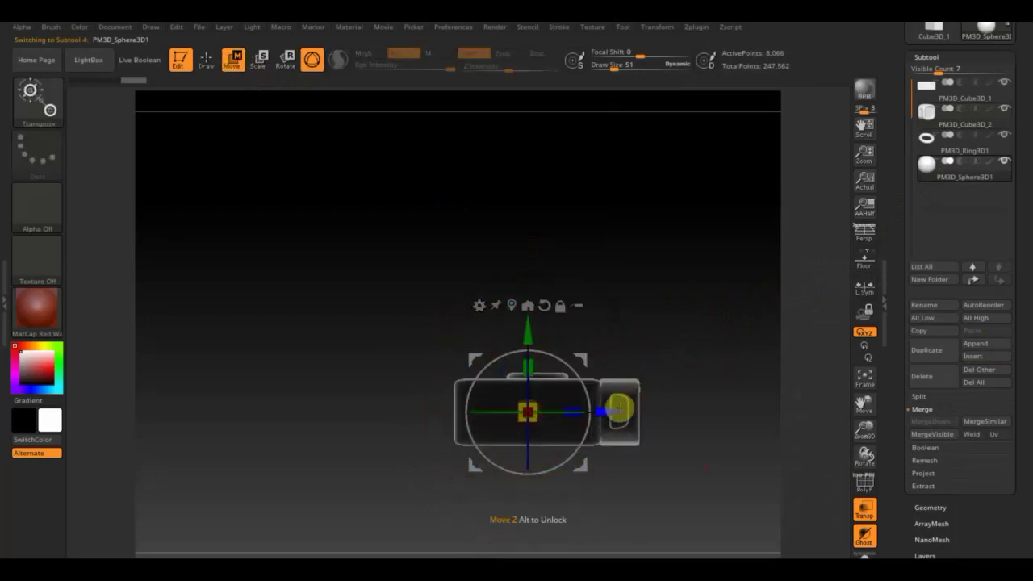
{"action": "left_click", "coordinate": [618, 407]}
{"action": "mouse_move", "coordinate": [616, 411]}
{"action": "left_mouse_down"}
{"action": "mouse_move", "coordinate": [729, 429]}
{"action": "mouse_move", "coordinate": [749, 470]}
{"action": "mouse_move", "coordinate": [616, 451]}
{"action": "mouse_move", "coordinate": [703, 489]}
{"action": "left_mouse_up"}
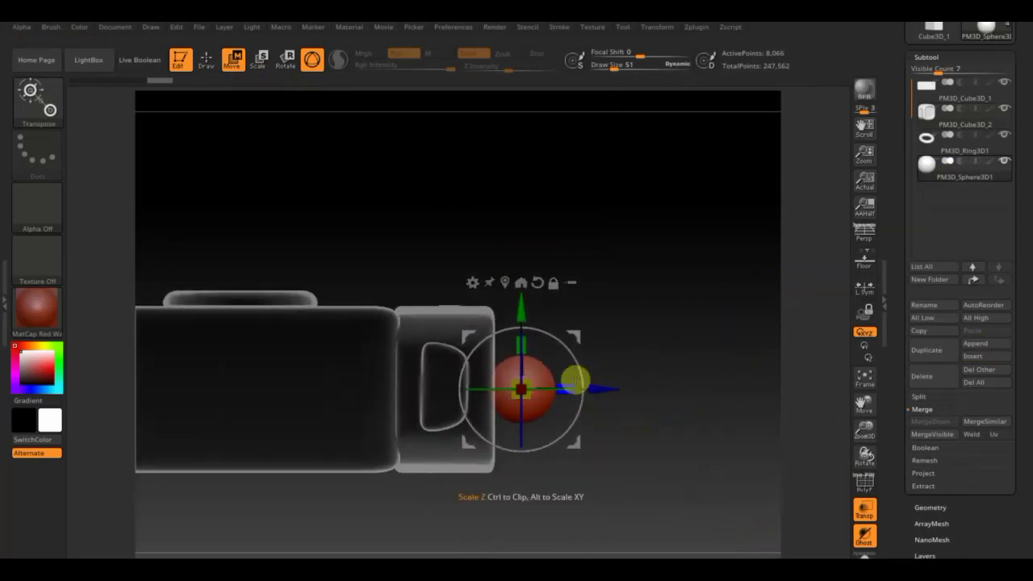
Step: Trim the sphere in half with TrimRect to leave a half-dome knob
{"action": "left_click", "coordinate": [207, 59]}
{"action": "key", "text": "ctrl+shift"}
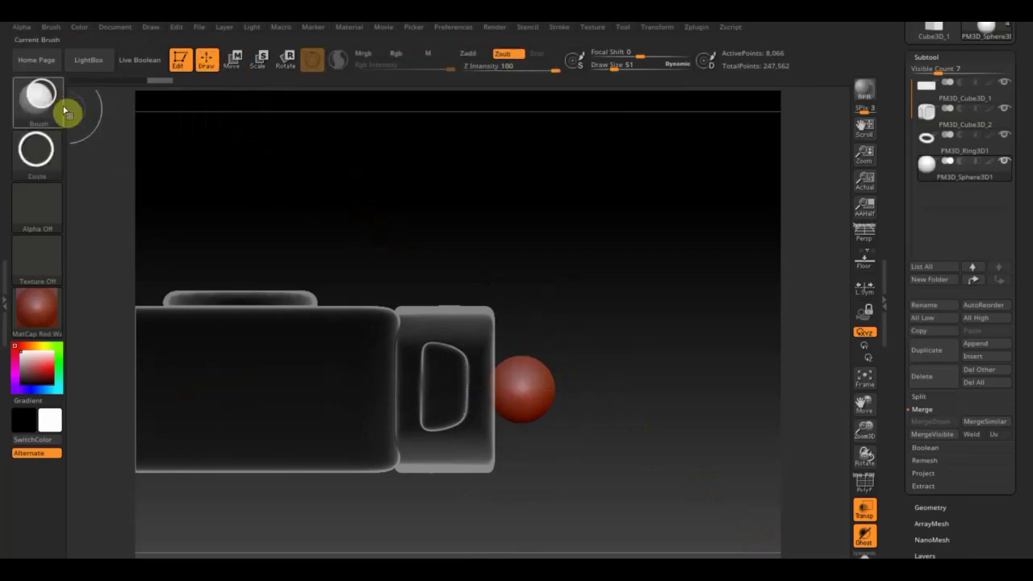
{"action": "left_click", "coordinate": [60, 108], "text": "ctrl+shift"}
{"action": "left_click", "coordinate": [791, 172]}
{"action": "mouse_move", "coordinate": [404, 229]}
{"action": "left_mouse_down", "text": "ctrl+shift"}
{"action": "mouse_move", "coordinate": [518, 491]}
{"action": "mouse_move", "coordinate": [632, 420]}
{"action": "mouse_move", "coordinate": [624, 382]}
{"action": "left_mouse_up", "text": "ctrl+shift"}
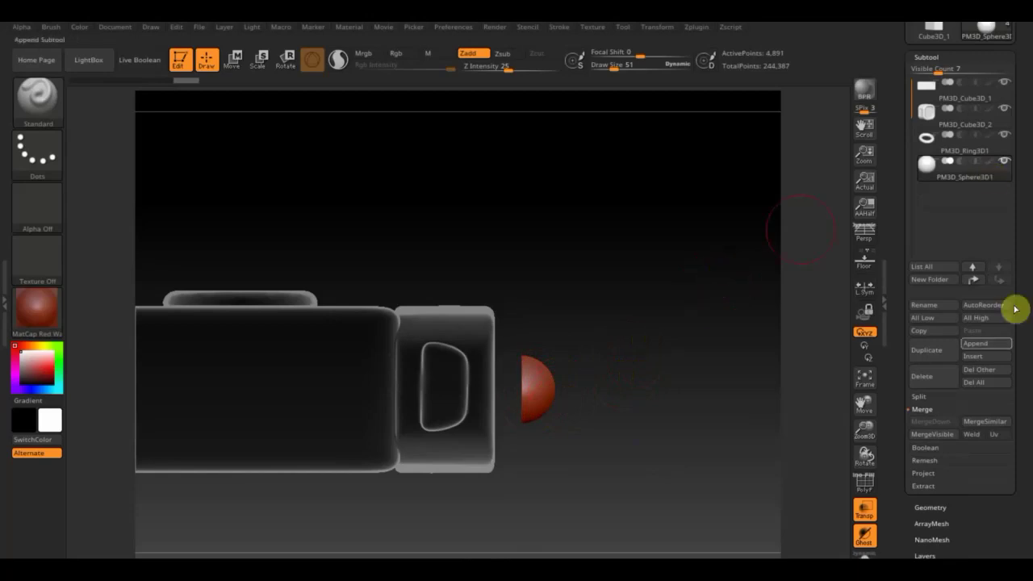
Step: Append a cylinder subtool, frame it, and subdivide it to round its edges
{"action": "left_click", "coordinate": [972, 345]}
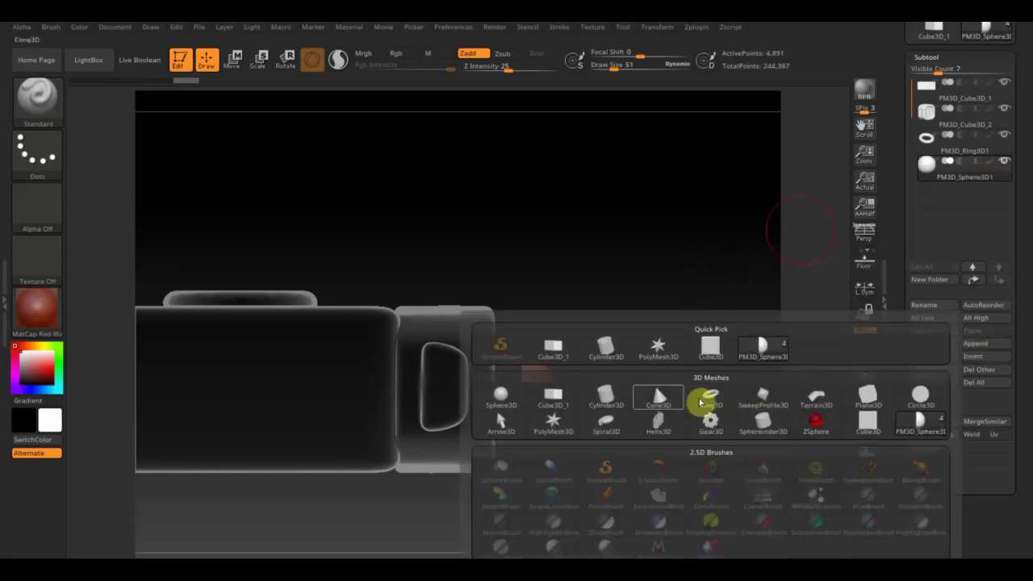
{"action": "left_click", "coordinate": [607, 397]}
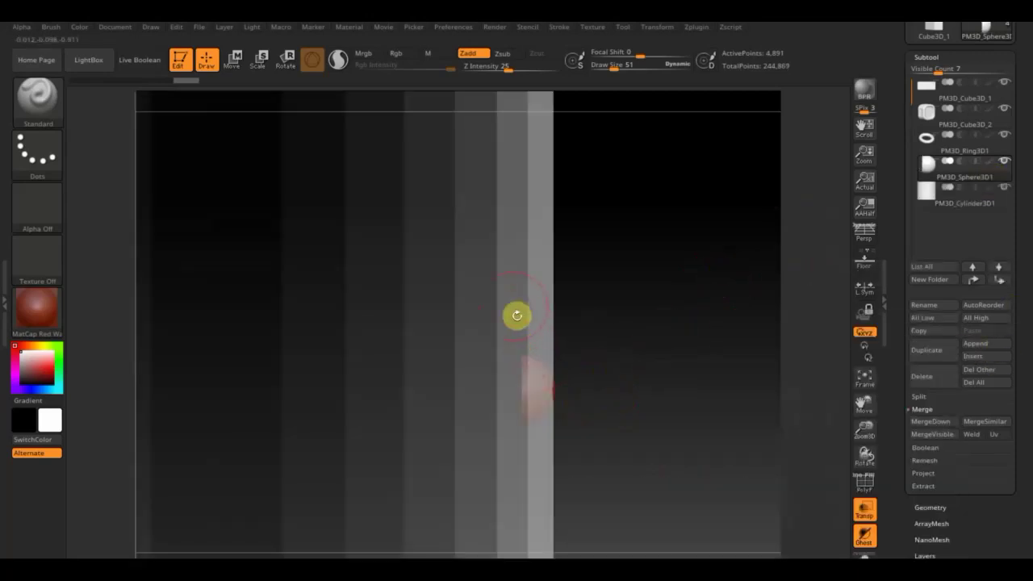
{"action": "left_click", "coordinate": [516, 316], "text": "alt"}
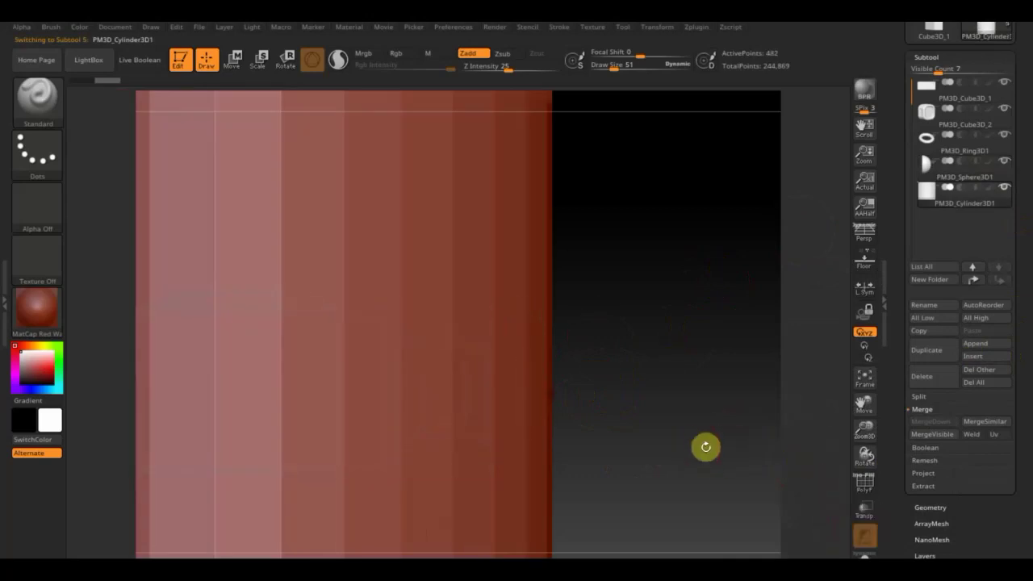
{"action": "key", "text": "f"}
{"action": "key", "text": "ctrl"}
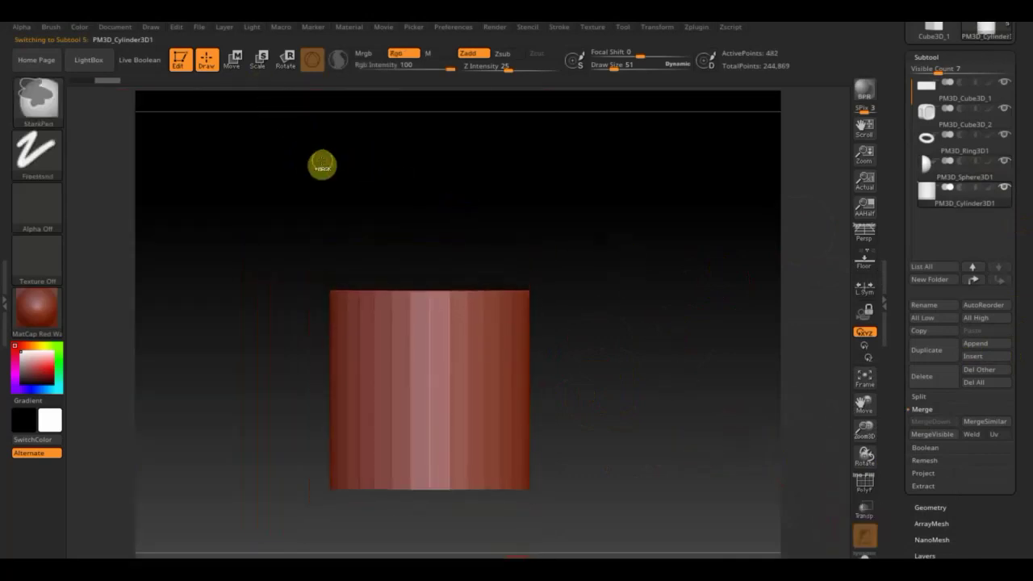
{"action": "key", "text": "ctrl+d"}
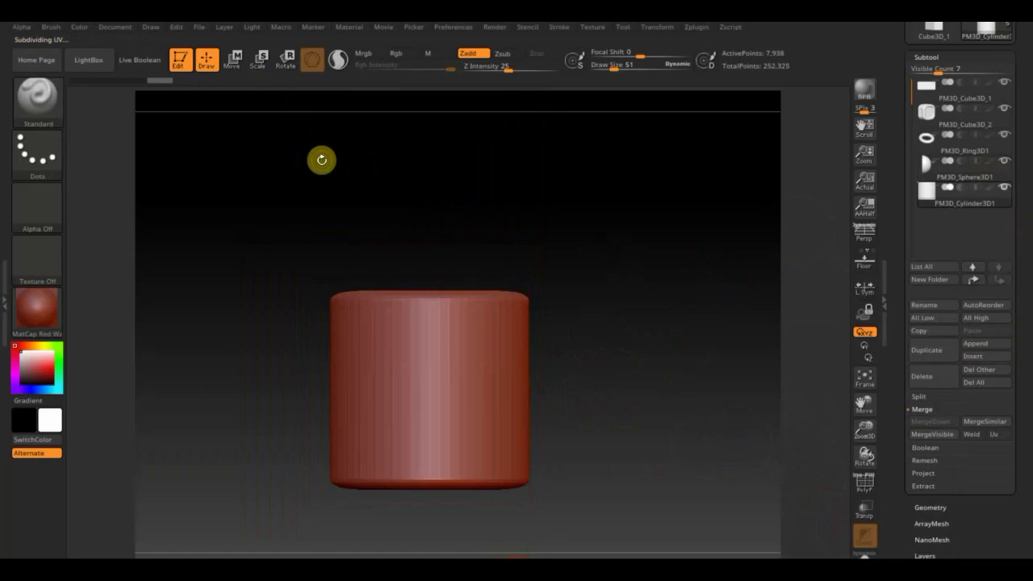
Step: Rotate the cylinder 90° onto its side, shrink it, and place it against the half-dome knob
{"action": "left_click", "coordinate": [233, 60]}
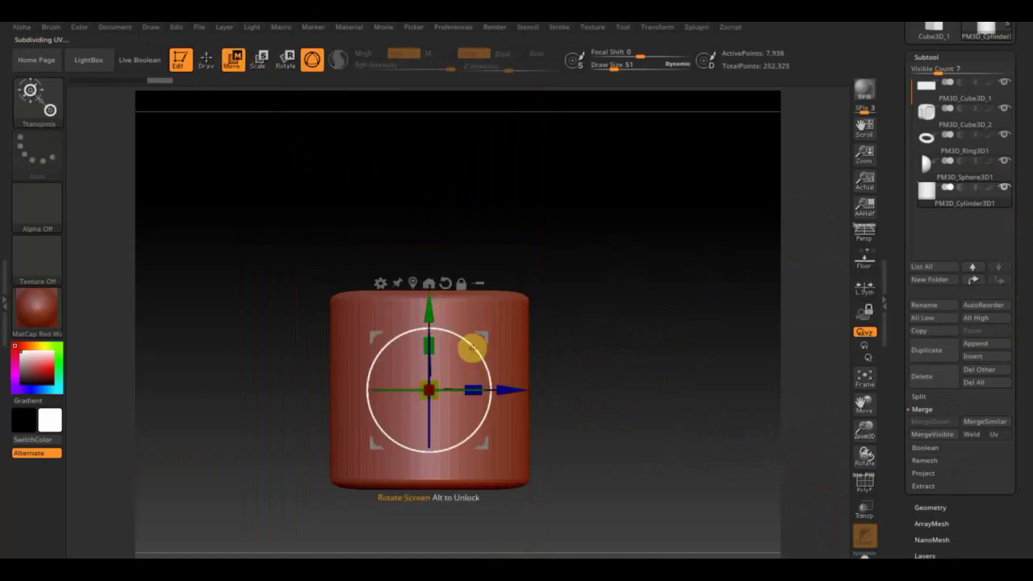
{"action": "left_click_drag", "start_coordinate": [472, 347], "coordinate": [487, 449]}
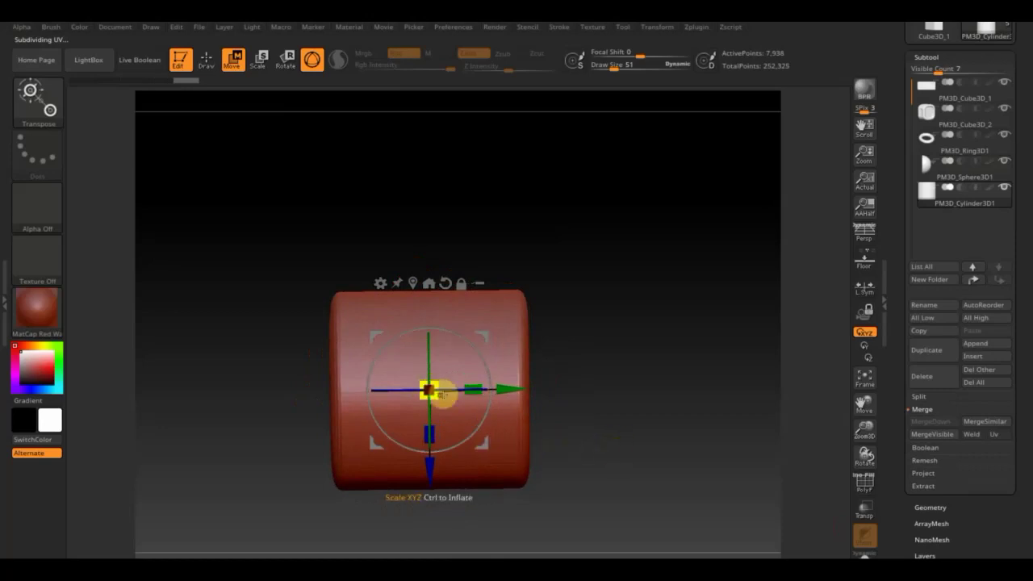
{"action": "left_click_drag", "start_coordinate": [435, 401], "coordinate": [424, 364]}
{"action": "left_click_drag", "start_coordinate": [507, 388], "coordinate": [604, 415]}
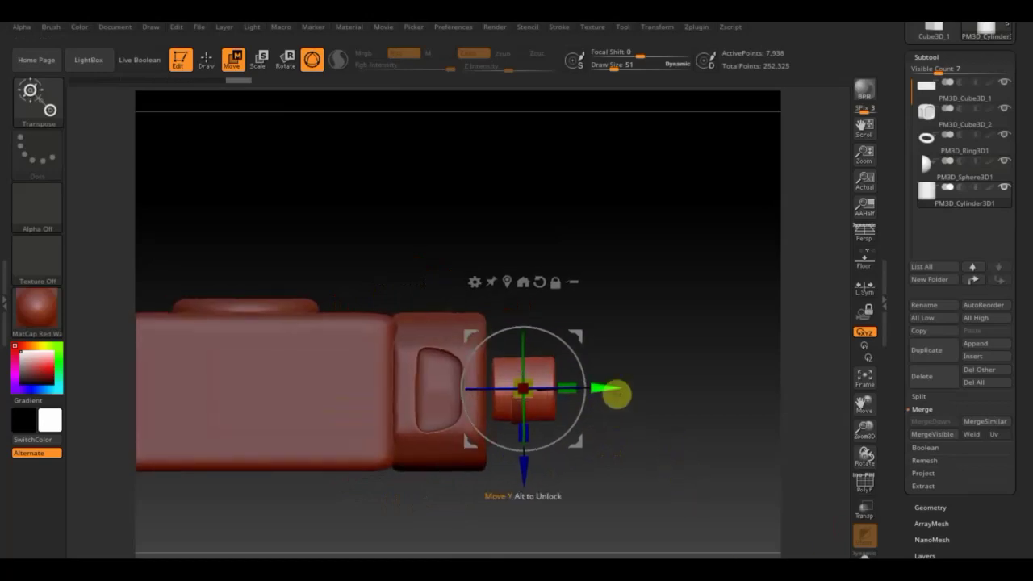
{"action": "left_click_drag", "start_coordinate": [615, 392], "coordinate": [603, 389]}
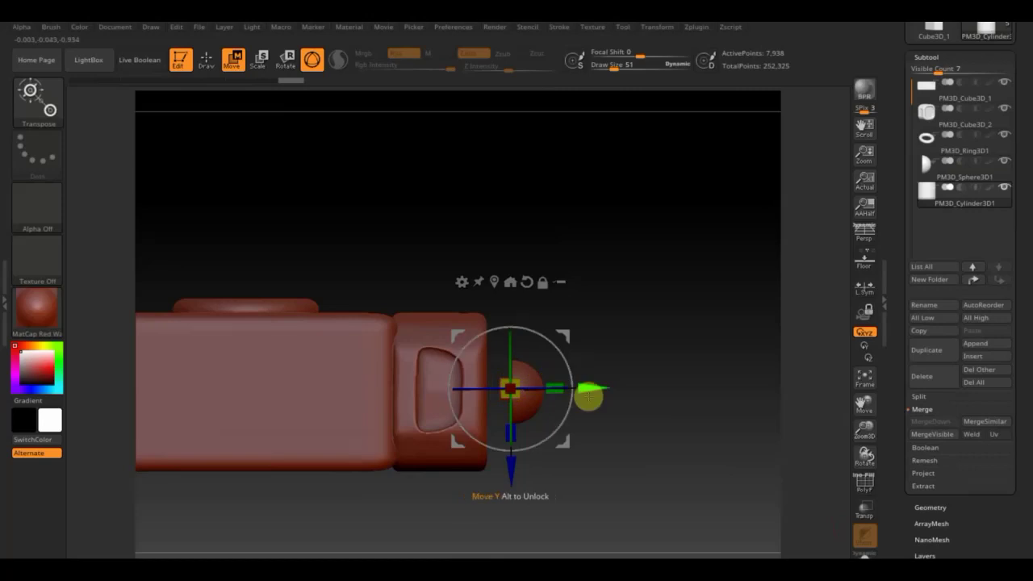
{"action": "left_click_drag", "start_coordinate": [594, 392], "coordinate": [581, 390]}
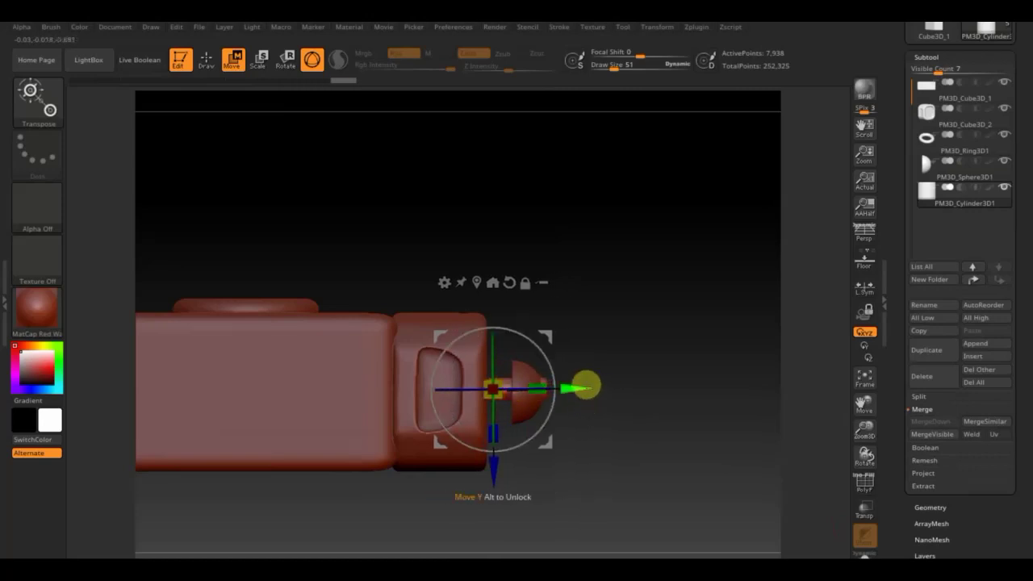
{"action": "left_click_drag", "start_coordinate": [492, 436], "coordinate": [480, 435]}
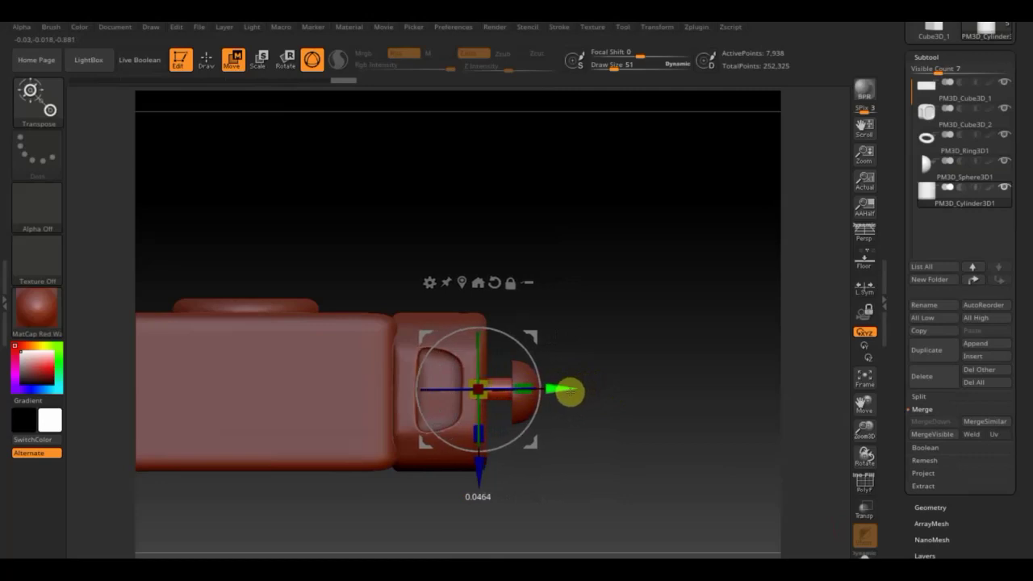
Step: Slide the thin knob shaft along its axis into the ring opening, checking from several angles
{"action": "left_click_drag", "start_coordinate": [567, 392], "coordinate": [686, 387]}
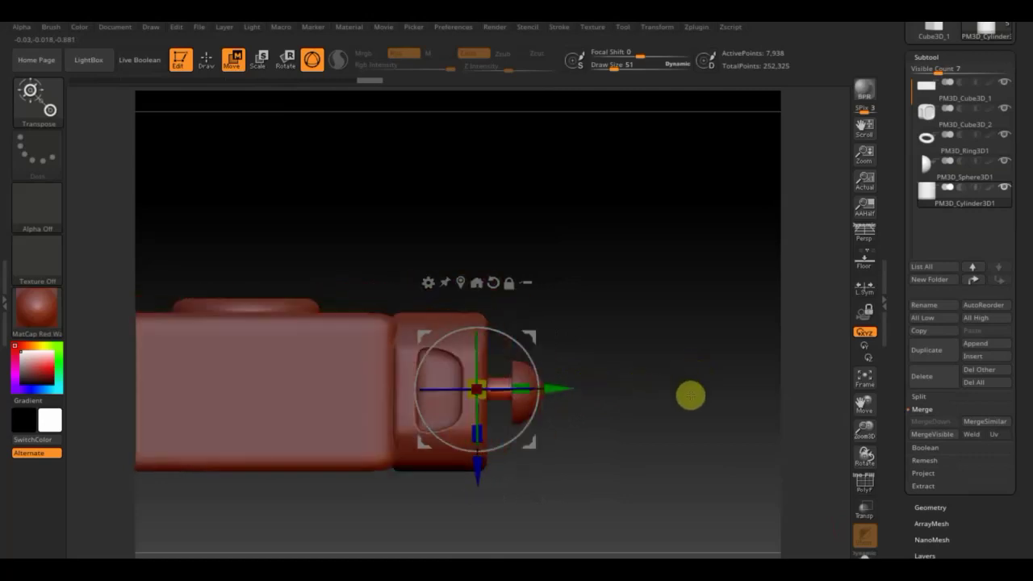
{"action": "mouse_move", "coordinate": [567, 389]}
{"action": "left_mouse_down"}
{"action": "mouse_move", "coordinate": [690, 387]}
{"action": "mouse_move", "coordinate": [728, 447]}
{"action": "left_mouse_up"}
{"action": "left_click_drag", "start_coordinate": [495, 466], "coordinate": [495, 472]}
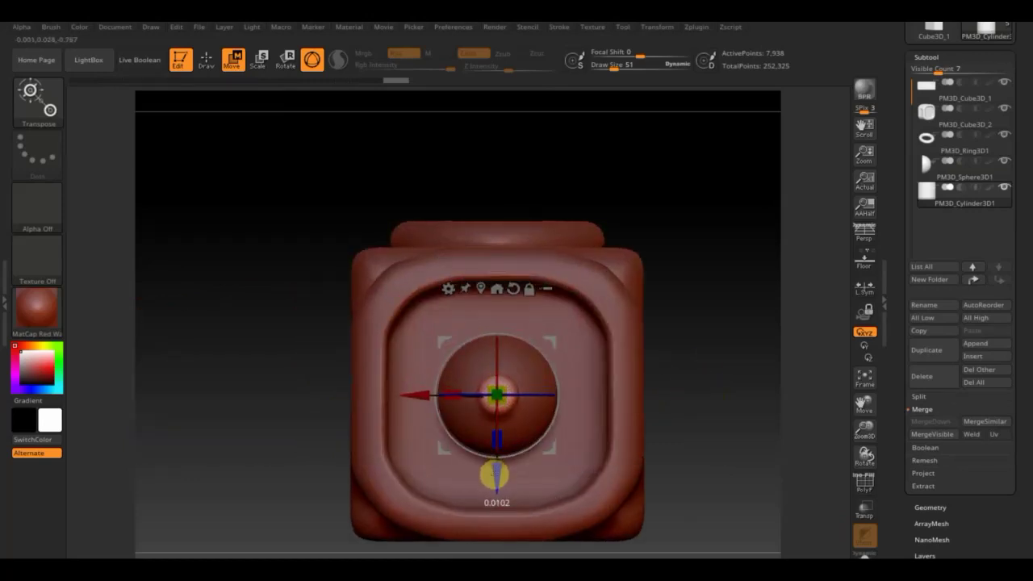
{"action": "mouse_move", "coordinate": [654, 434]}
{"action": "left_mouse_down"}
{"action": "mouse_move", "coordinate": [733, 428]}
{"action": "mouse_move", "coordinate": [698, 400]}
{"action": "left_mouse_up"}
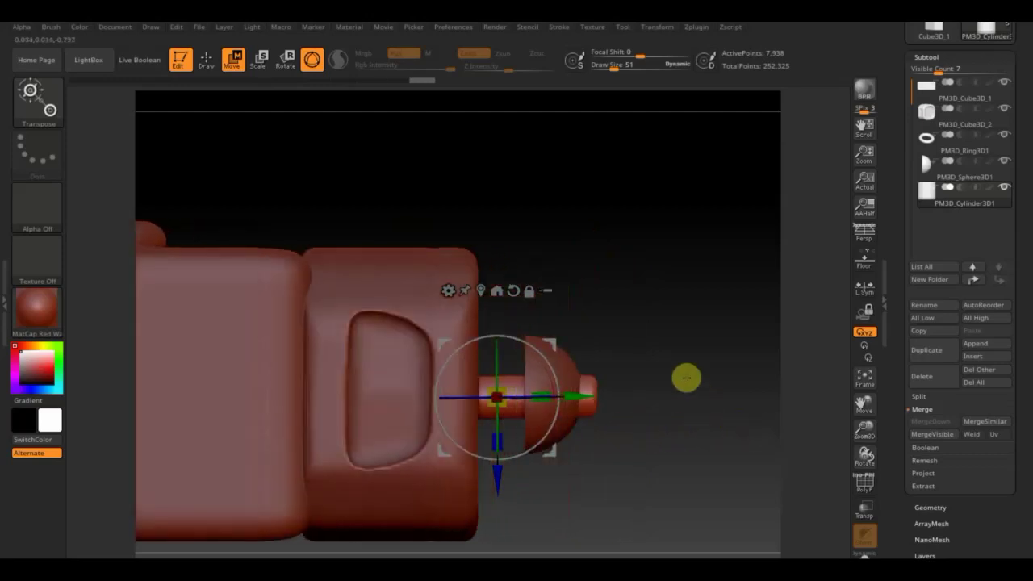
{"action": "mouse_move", "coordinate": [715, 392]}
{"action": "left_mouse_down"}
{"action": "mouse_move", "coordinate": [648, 387]}
{"action": "mouse_move", "coordinate": [670, 396]}
{"action": "mouse_move", "coordinate": [629, 382]}
{"action": "mouse_move", "coordinate": [705, 399]}
{"action": "left_mouse_up"}
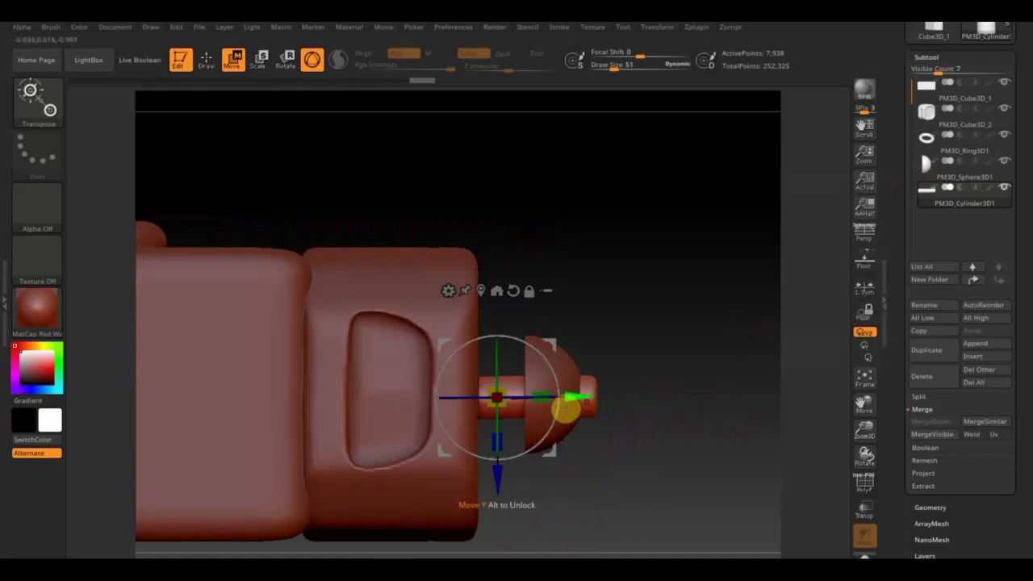
{"action": "left_click_drag", "start_coordinate": [583, 394], "coordinate": [494, 402]}
Step: Select the PM3D_Sphere3D1 half-sphere and slide it left along the shaft
{"action": "left_click", "coordinate": [932, 179]}
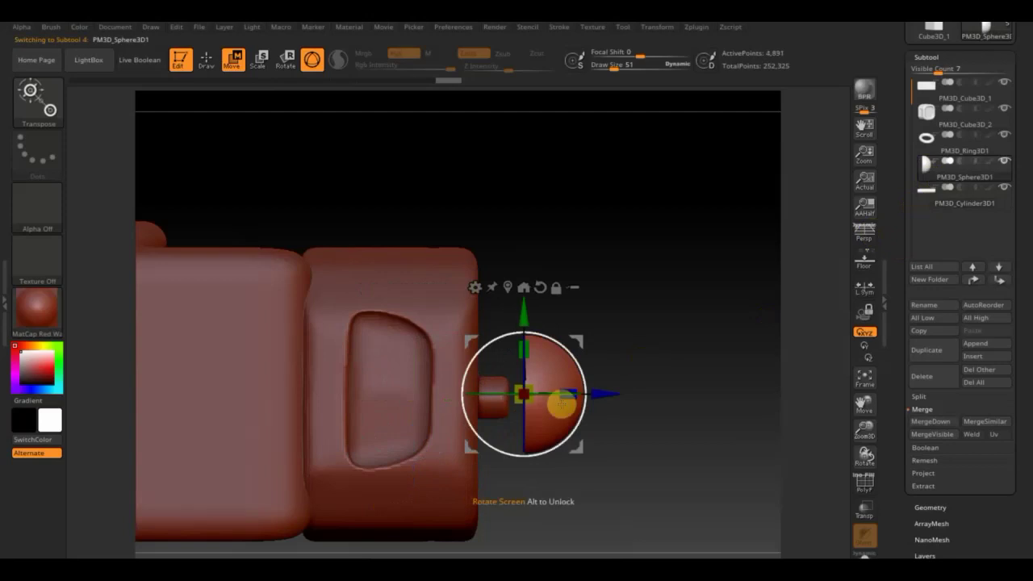
{"action": "left_click_drag", "start_coordinate": [618, 395], "coordinate": [575, 412]}
{"action": "mouse_move", "coordinate": [661, 399]}
{"action": "left_mouse_down"}
{"action": "mouse_move", "coordinate": [634, 412]}
{"action": "mouse_move", "coordinate": [667, 390]}
{"action": "mouse_move", "coordinate": [685, 397]}
{"action": "mouse_move", "coordinate": [685, 313]}
{"action": "mouse_move", "coordinate": [662, 260]}
{"action": "left_mouse_up"}
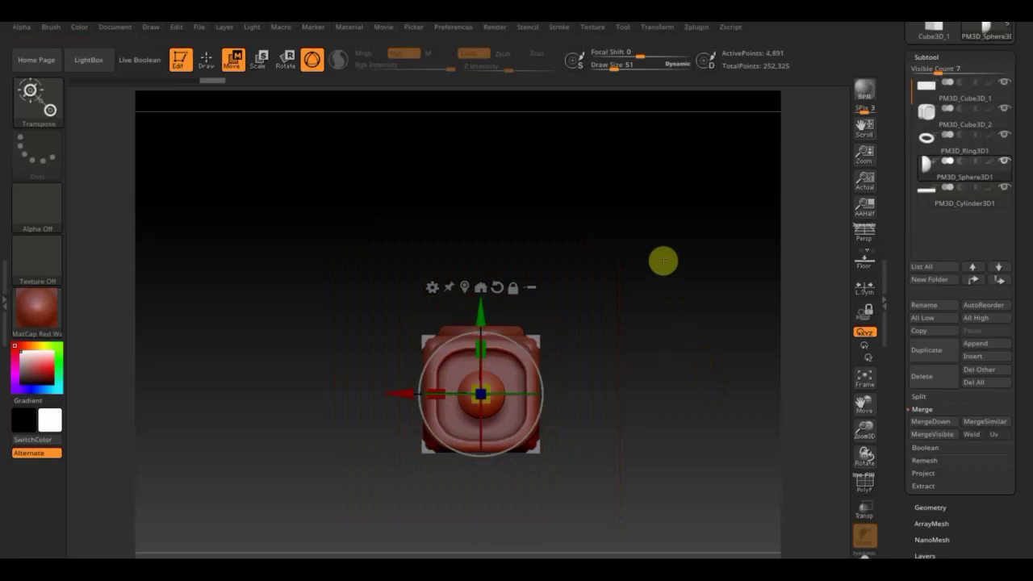
{"action": "left_click", "coordinate": [982, 347]}
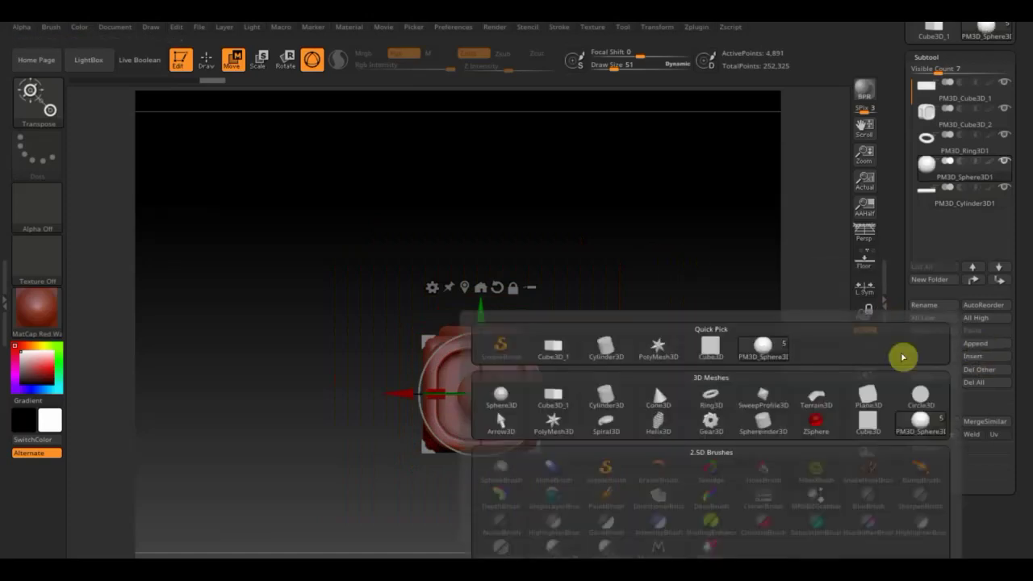
Step: Append a Cube3D, move it above the end cap, and scale it along Z to 0.1
{"action": "left_click", "coordinate": [709, 348]}
{"action": "left_click_drag", "start_coordinate": [763, 368], "coordinate": [715, 258], "text": "alt"}
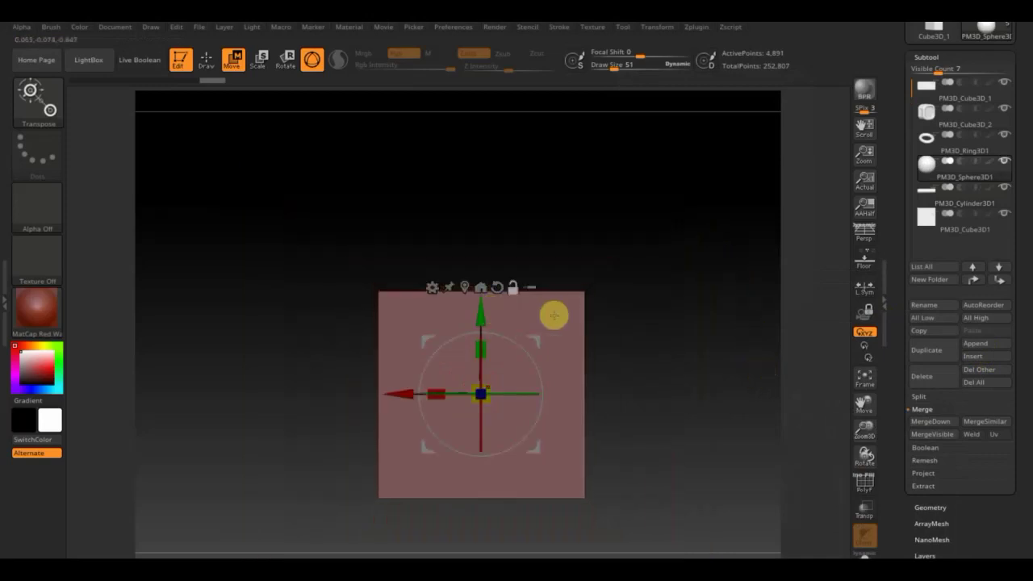
{"action": "mouse_move", "coordinate": [488, 314]}
{"action": "left_mouse_down"}
{"action": "mouse_move", "coordinate": [494, 121]}
{"action": "mouse_move", "coordinate": [514, 161]}
{"action": "left_mouse_up"}
{"action": "left_click_drag", "start_coordinate": [658, 196], "coordinate": [698, 331]}
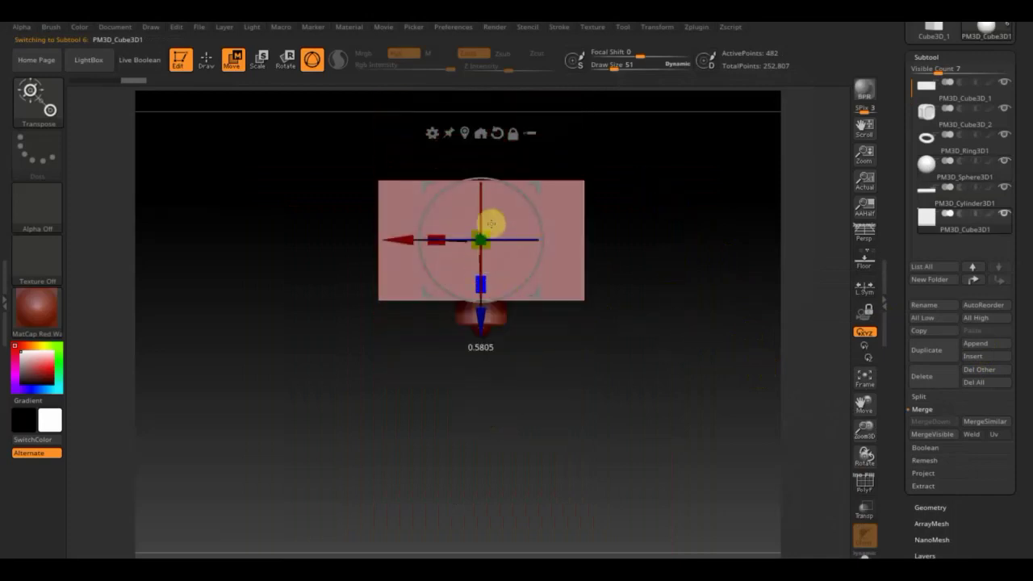
{"action": "left_click_drag", "start_coordinate": [487, 289], "coordinate": [491, 156]}
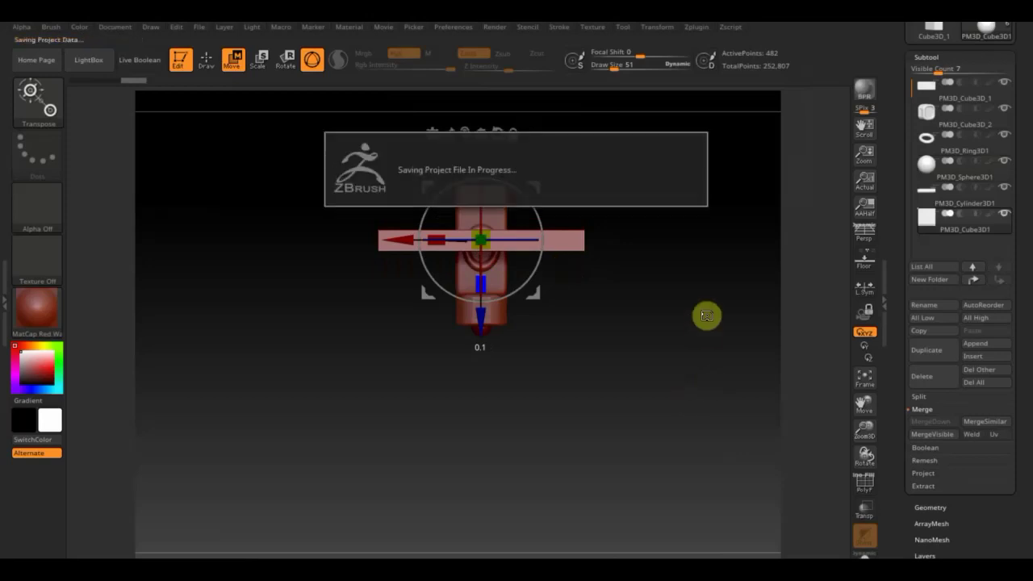
{"action": "left_click_drag", "start_coordinate": [702, 316], "coordinate": [720, 268], "text": "shift"}
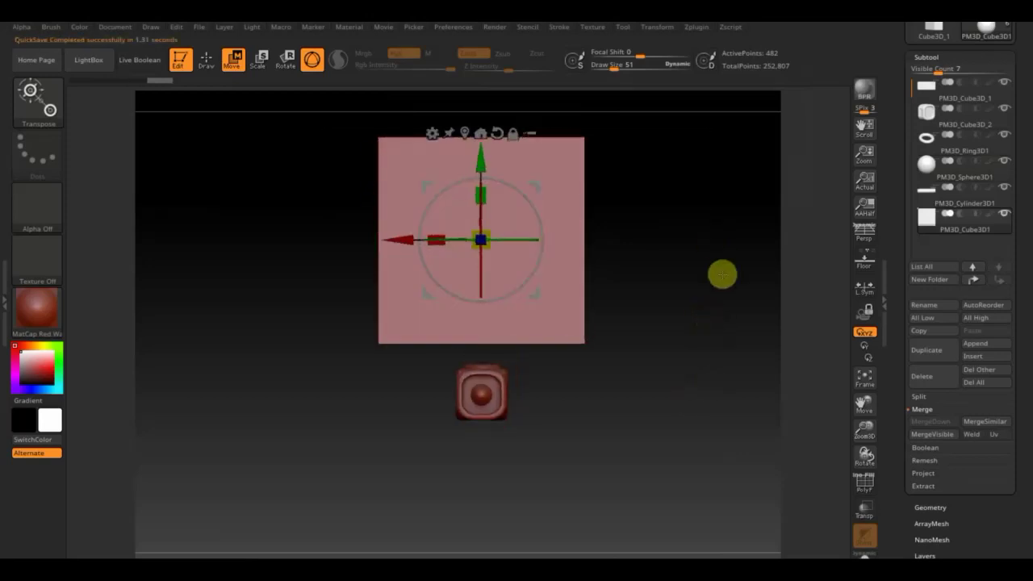
{"action": "left_click", "coordinate": [206, 59]}
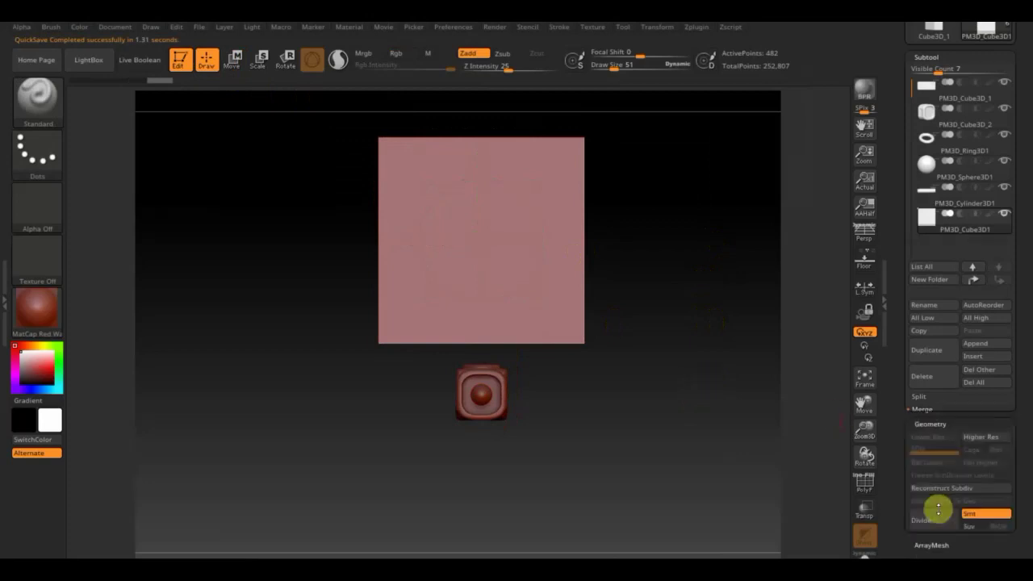
Step: DynaMesh the plate at resolution 456
{"action": "left_click", "coordinate": [930, 506]}
{"action": "left_click", "coordinate": [935, 257]}
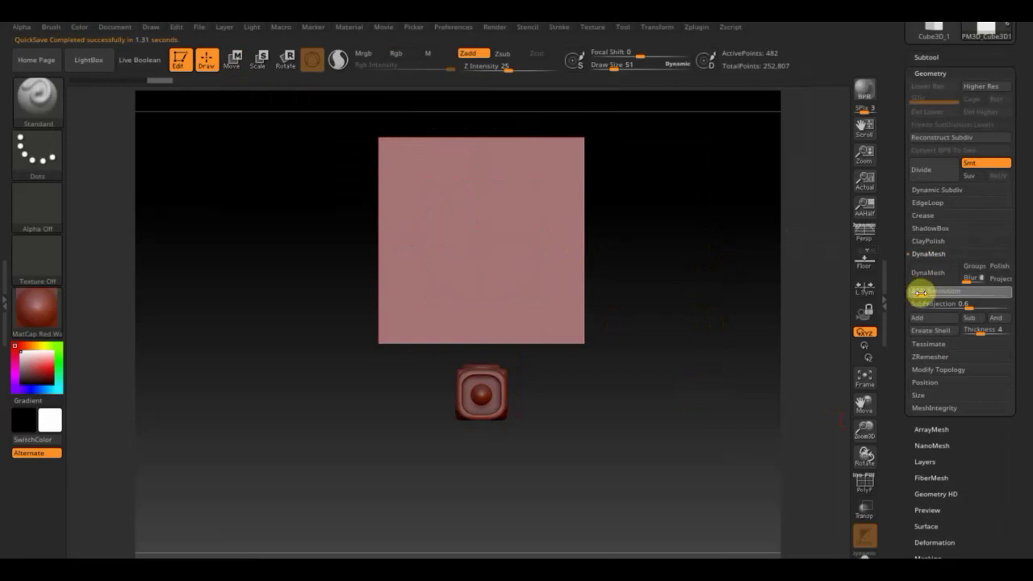
{"action": "left_click_drag", "start_coordinate": [930, 290], "coordinate": [933, 291]}
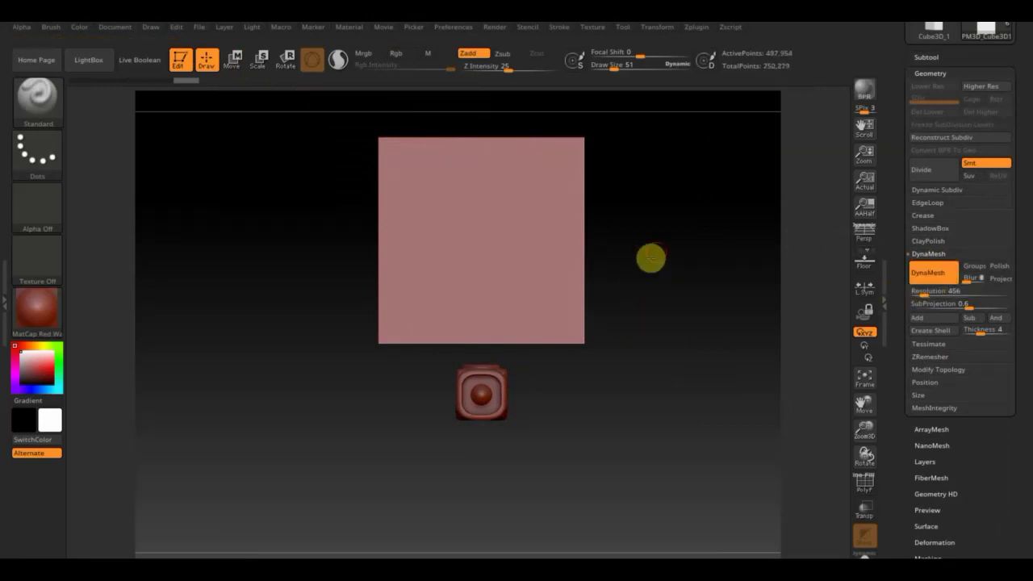
{"action": "mouse_move", "coordinate": [659, 277]}
{"action": "left_mouse_down"}
{"action": "mouse_move", "coordinate": [669, 337]}
{"action": "mouse_move", "coordinate": [708, 293]}
{"action": "mouse_move", "coordinate": [701, 299]}
{"action": "mouse_move", "coordinate": [703, 283]}
{"action": "left_mouse_up"}
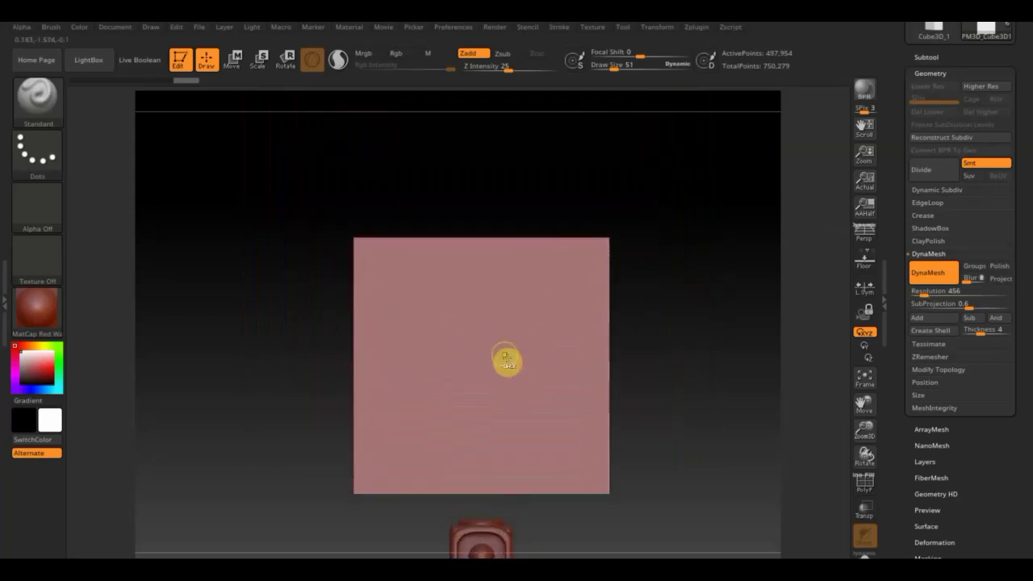
Step: Paint a long tapered blade mask across the plate with MaskPen
{"action": "key", "text": "1"}
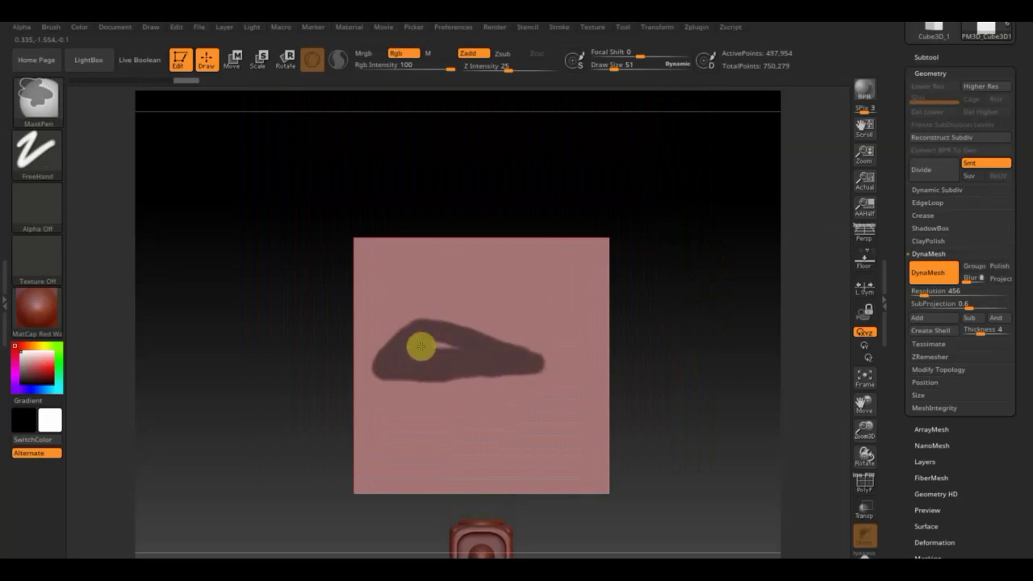
{"action": "key", "text": "ctrl"}
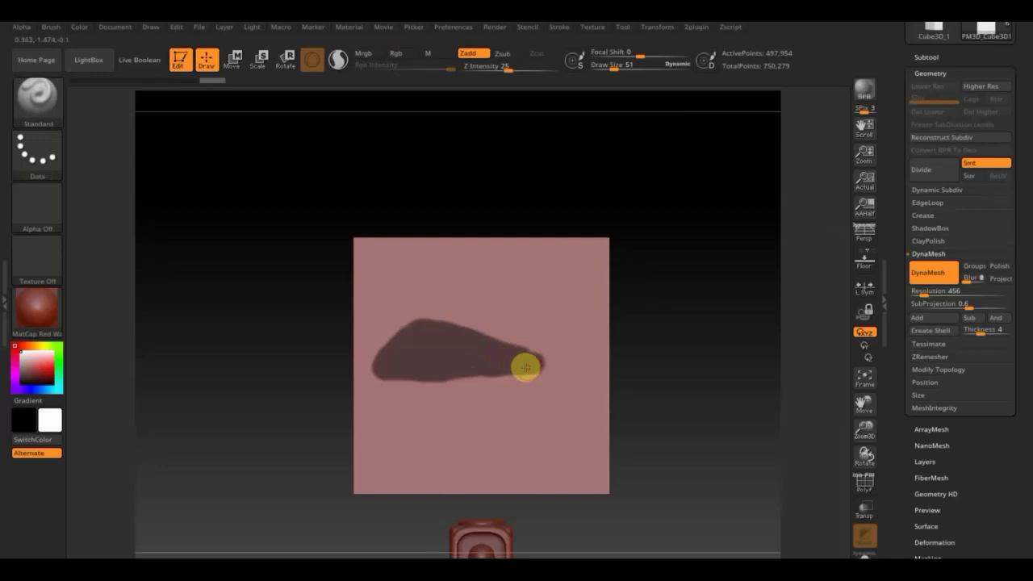
{"action": "key", "text": "ctrl"}
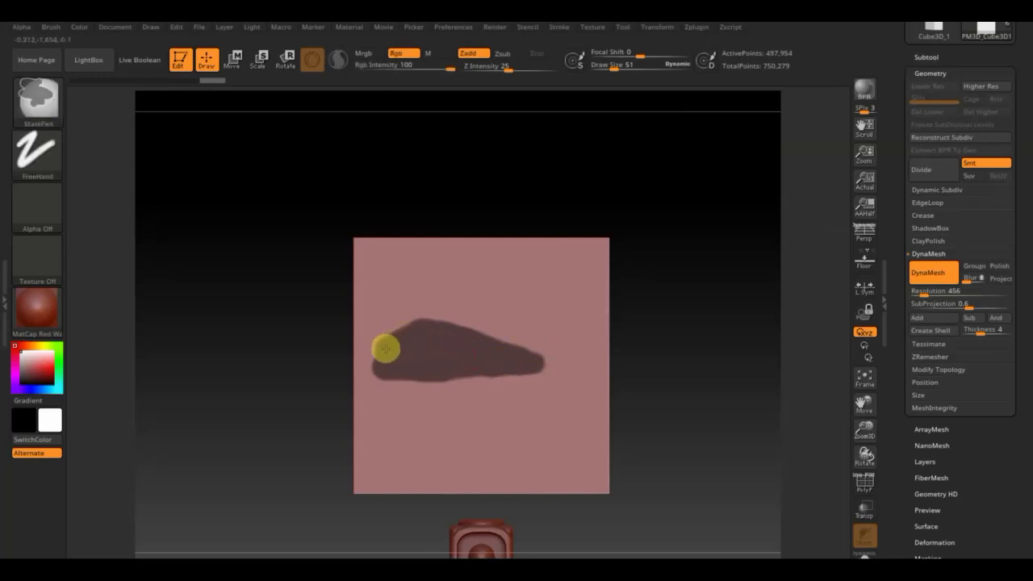
{"action": "left_click_drag", "start_coordinate": [403, 370], "coordinate": [366, 361], "text": "ctrl"}
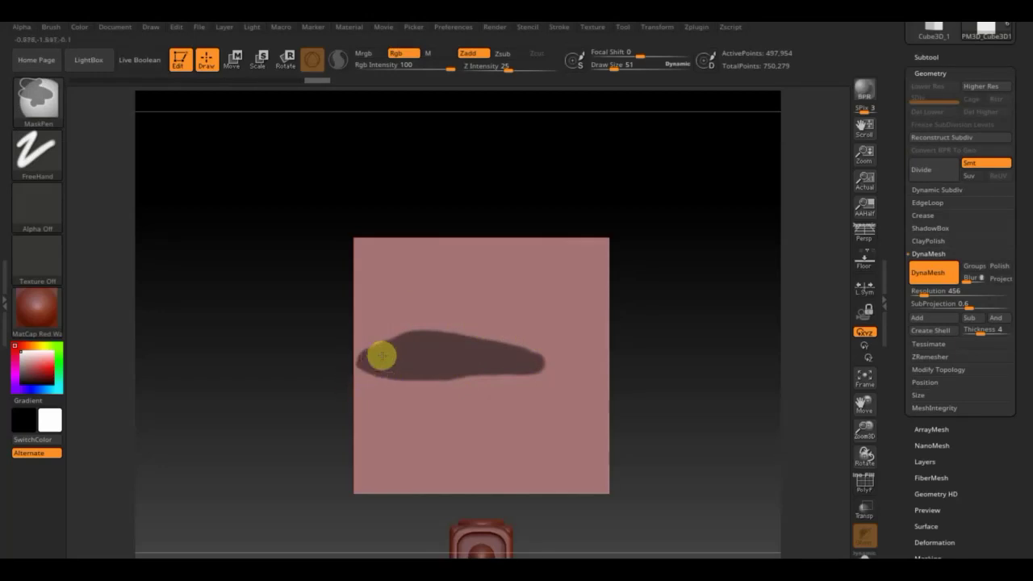
{"action": "left_click_drag", "start_coordinate": [399, 347], "coordinate": [523, 367], "text": "ctrl"}
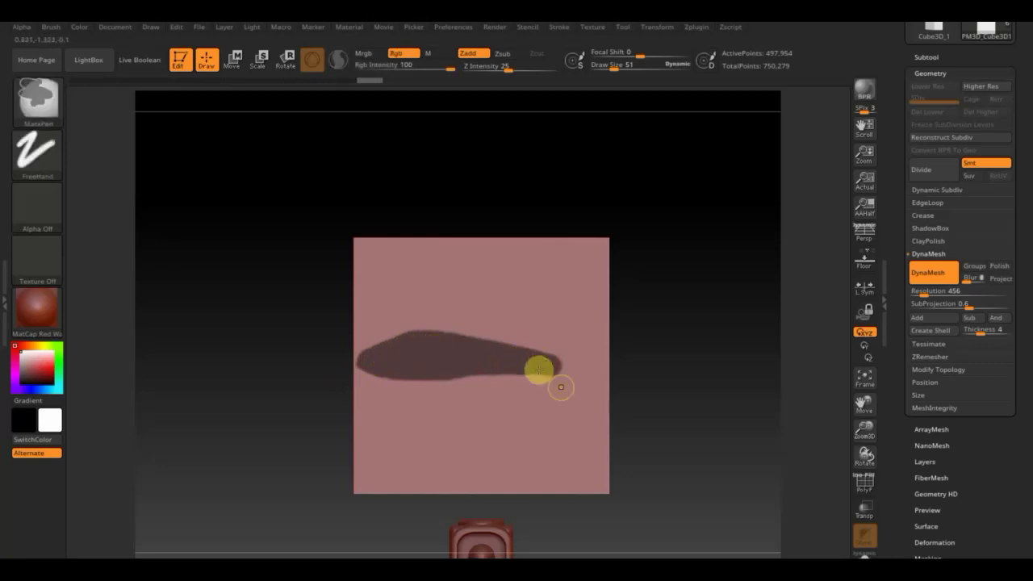
{"action": "left_click_drag", "start_coordinate": [765, 332], "coordinate": [701, 382], "text": "shift"}
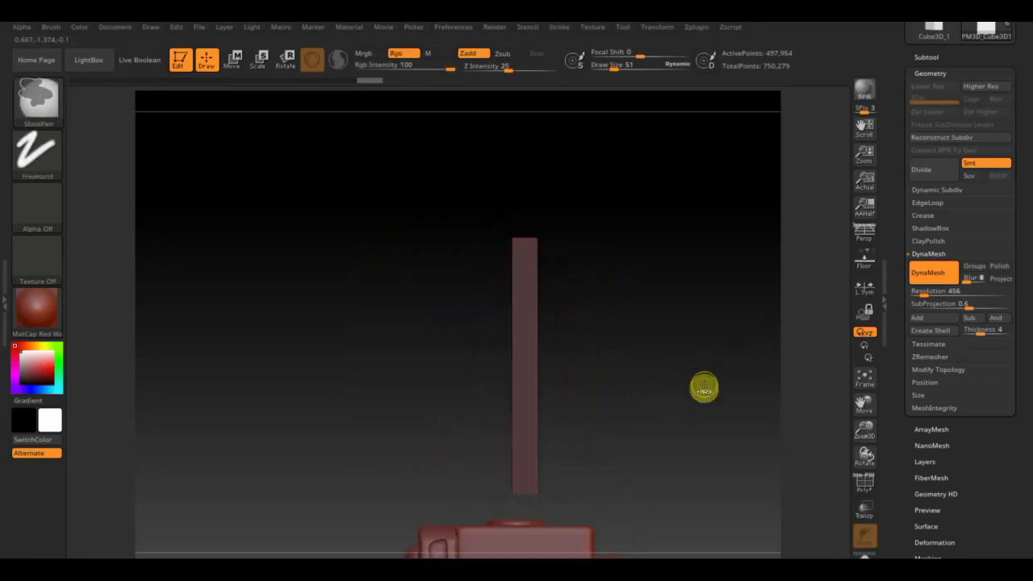
Step: Pull the unmasked area away along the depth axis and re-DynaMesh the plate
{"action": "left_click", "coordinate": [234, 59]}
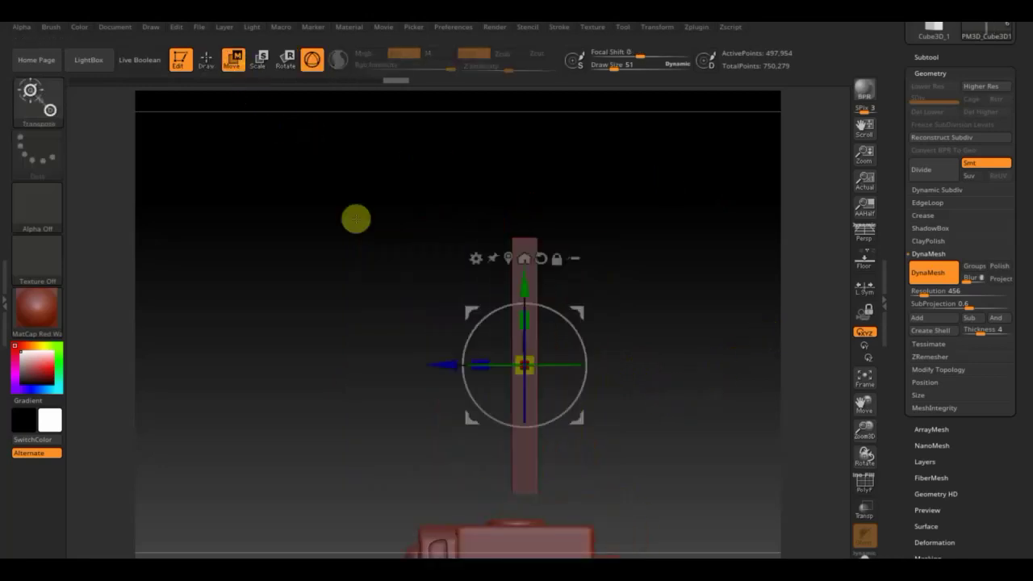
{"action": "left_click_drag", "start_coordinate": [435, 364], "coordinate": [399, 368]}
{"action": "left_click", "coordinate": [668, 304], "text": "ctrl"}
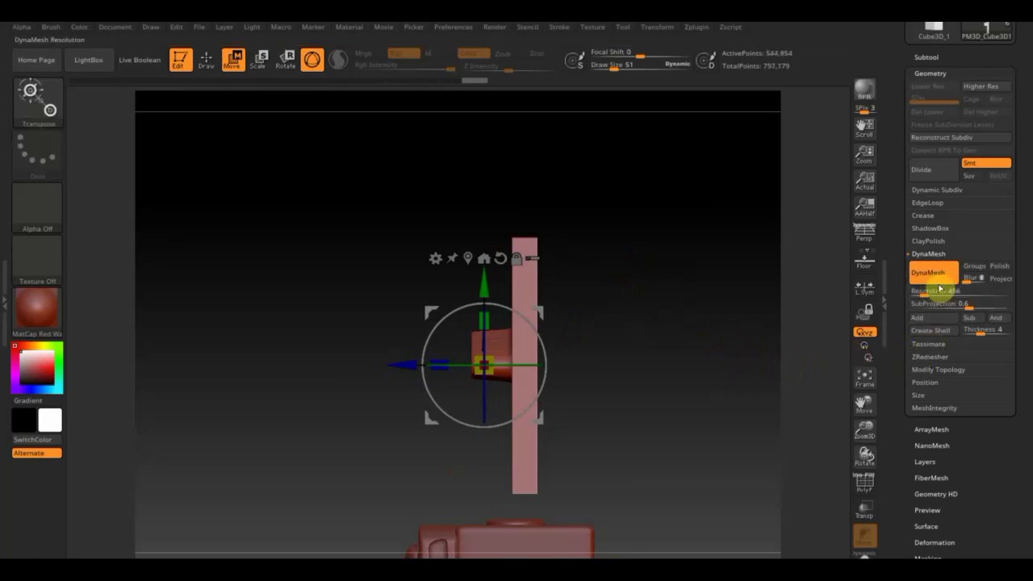
{"action": "mouse_move", "coordinate": [724, 340]}
{"action": "left_mouse_down"}
{"action": "mouse_move", "coordinate": [703, 416]}
{"action": "mouse_move", "coordinate": [684, 347]}
{"action": "mouse_move", "coordinate": [686, 362]}
{"action": "left_mouse_up"}
Step: Cut away the leftover geometry with TrimRect so only the blade piece remains
{"action": "left_click", "coordinate": [206, 61]}
{"action": "left_click_drag", "start_coordinate": [369, 195], "coordinate": [496, 457], "text": "ctrl"}
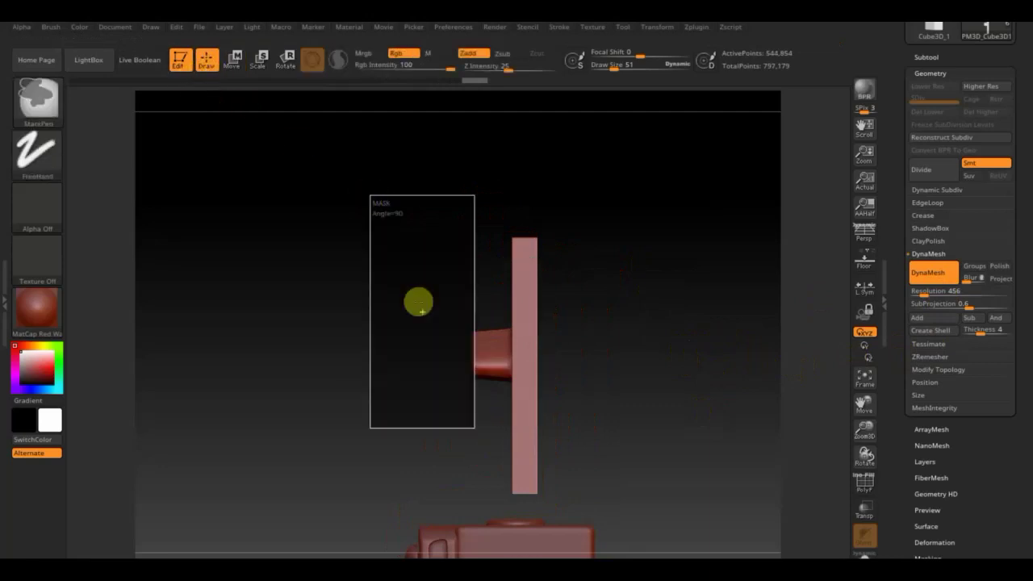
{"action": "key", "text": "ctrl"}
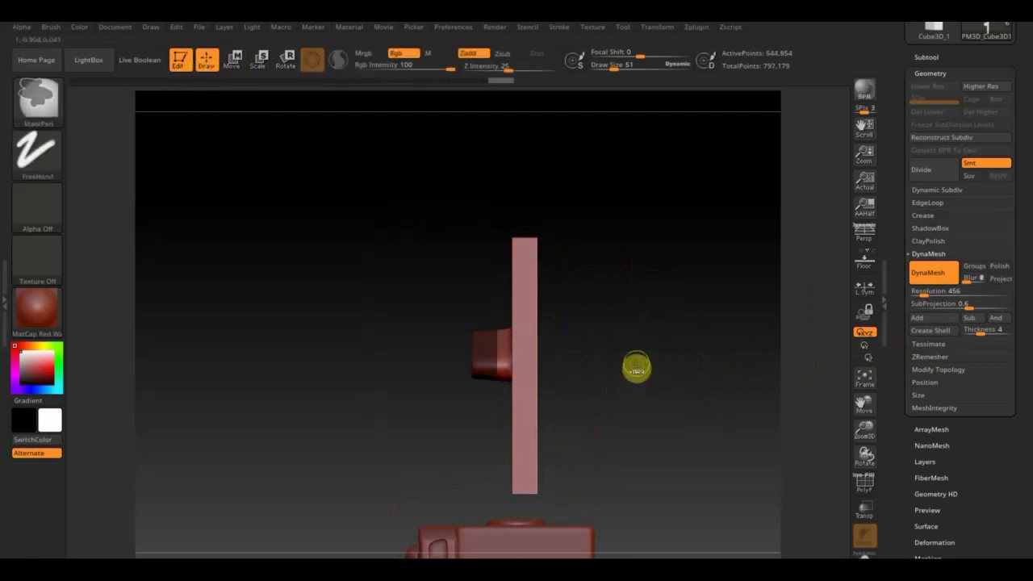
{"action": "key", "text": "ctrl+shift"}
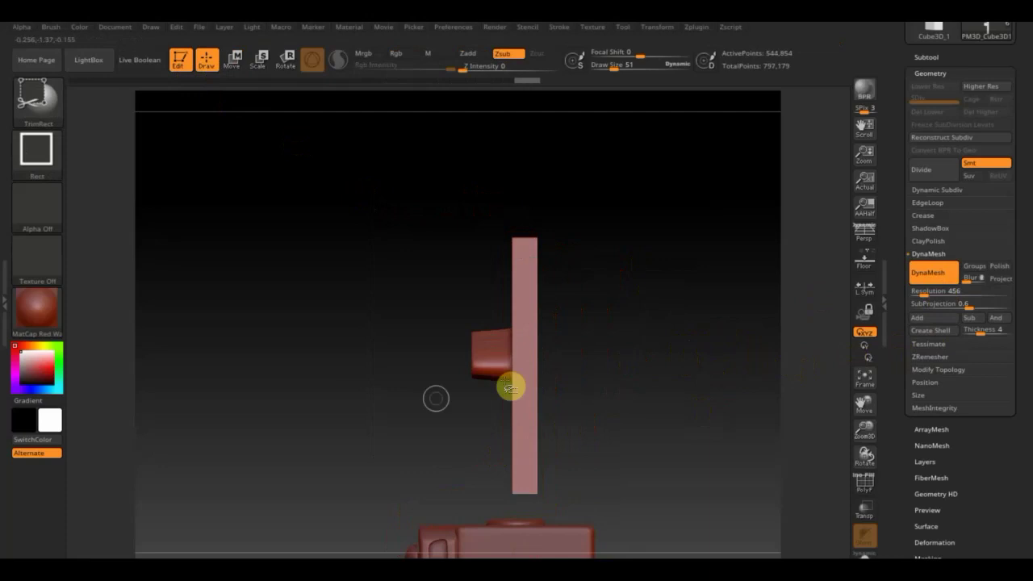
{"action": "left_click_drag", "start_coordinate": [479, 363], "coordinate": [480, 364], "text": "ctrl+shift"}
{"action": "mouse_move", "coordinate": [597, 293]}
{"action": "left_mouse_down"}
{"action": "mouse_move", "coordinate": [597, 405]}
{"action": "mouse_move", "coordinate": [670, 429]}
{"action": "left_mouse_up"}
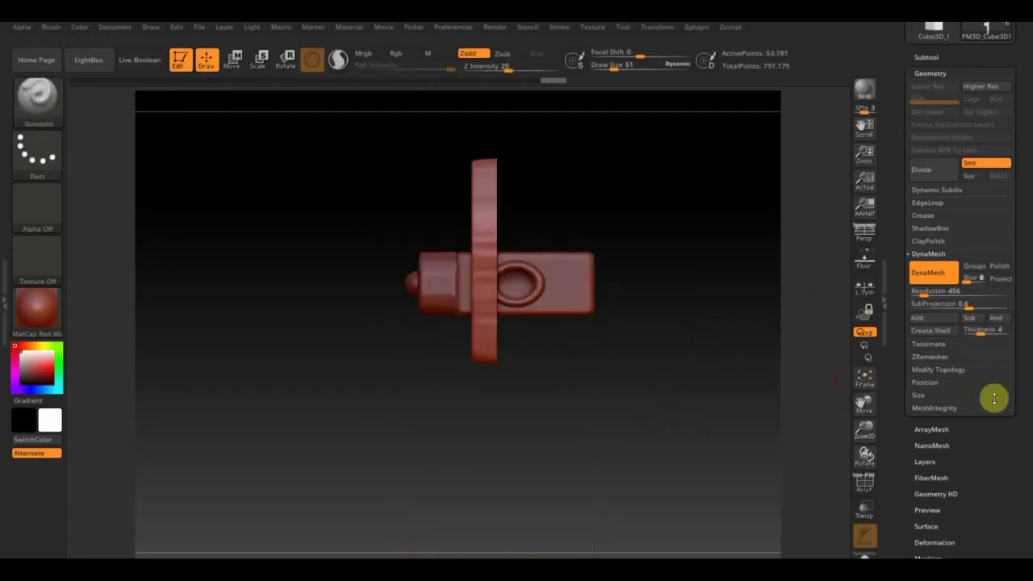
Step: Delete the hidden geometry and rotate the piece about -76°
{"action": "left_click", "coordinate": [944, 370]}
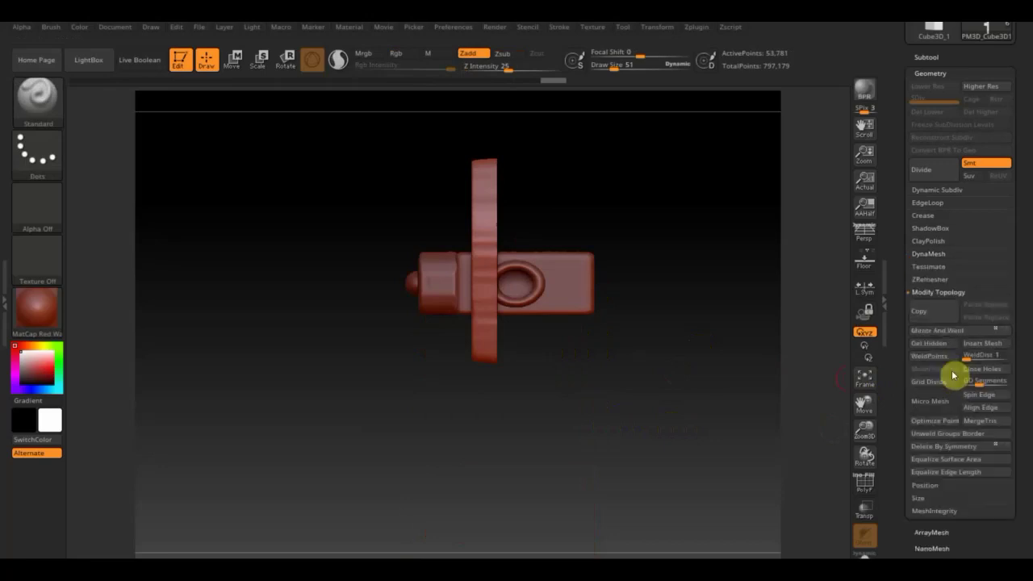
{"action": "left_click", "coordinate": [932, 345]}
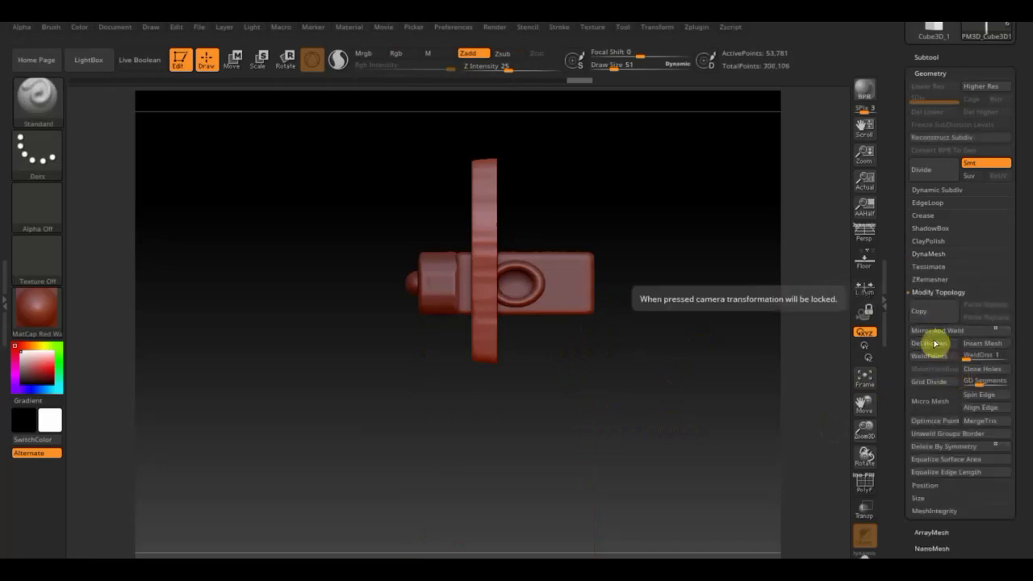
{"action": "left_click", "coordinate": [241, 66]}
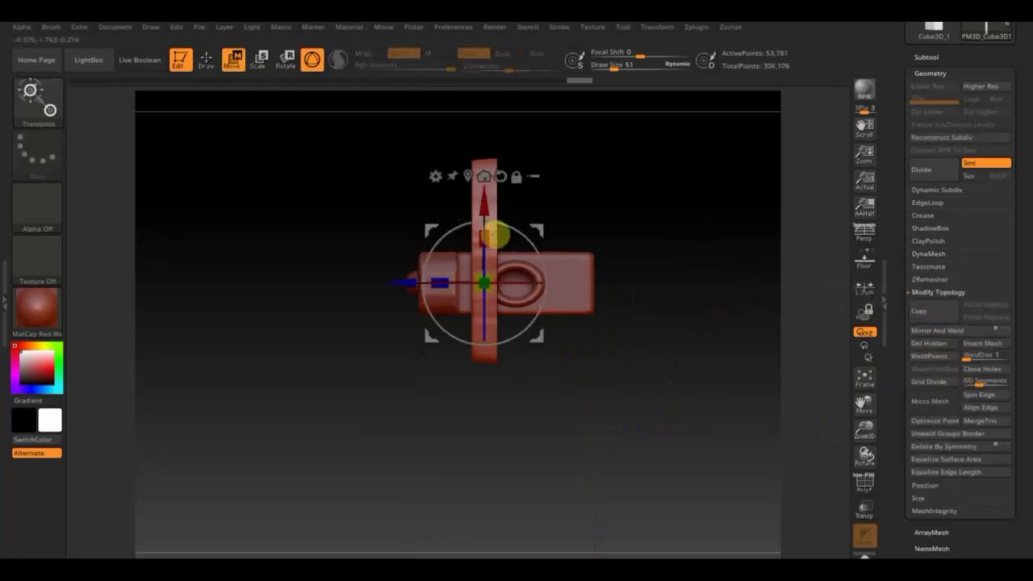
{"action": "left_click_drag", "start_coordinate": [512, 230], "coordinate": [545, 330]}
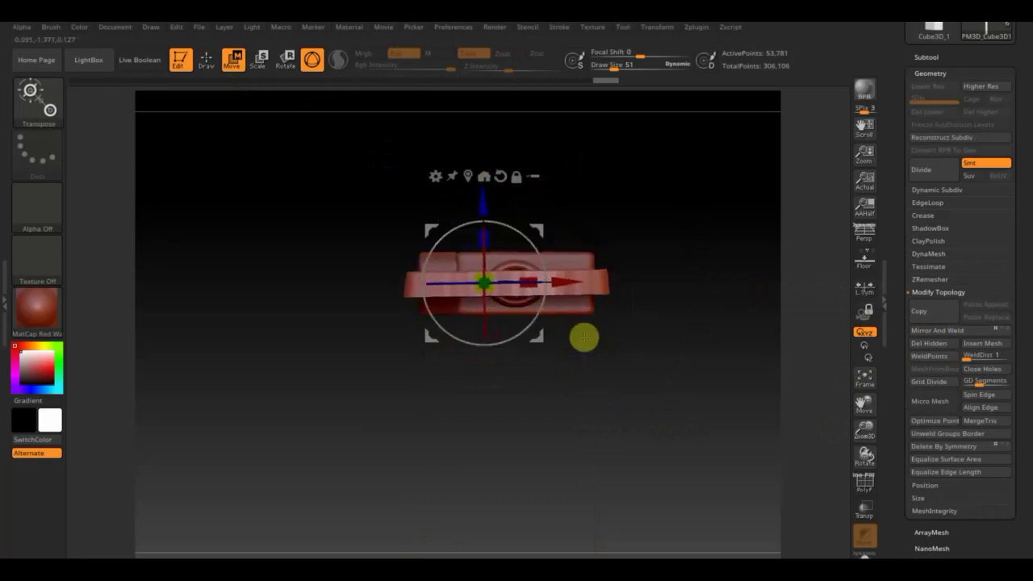
Step: Mirror And Weld the piece, flatten it along Z, rotate it 90°, and shift it aside
{"action": "left_click", "coordinate": [946, 333]}
{"action": "left_click_drag", "start_coordinate": [489, 232], "coordinate": [491, 258]}
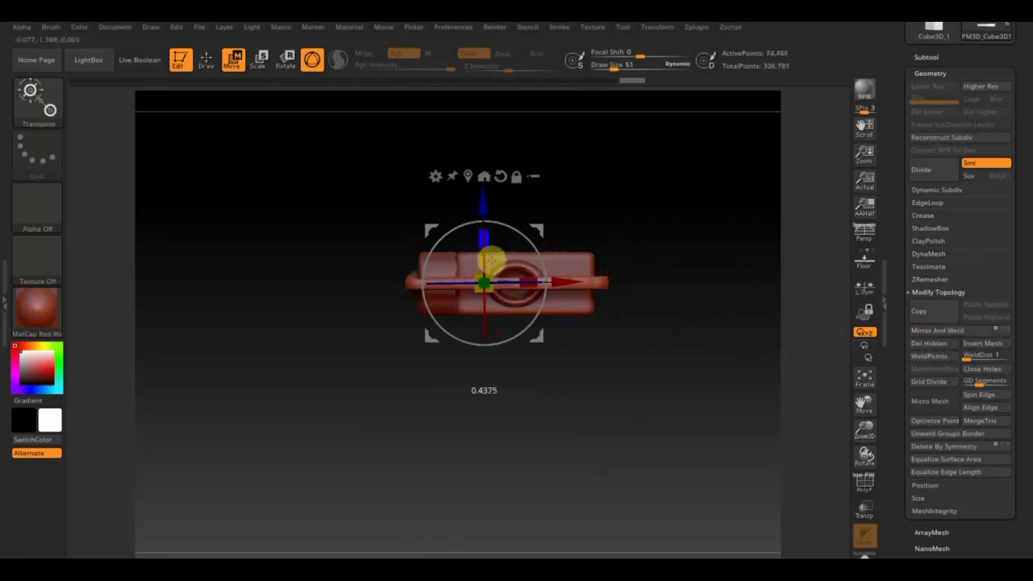
{"action": "left_click_drag", "start_coordinate": [549, 260], "coordinate": [444, 166]}
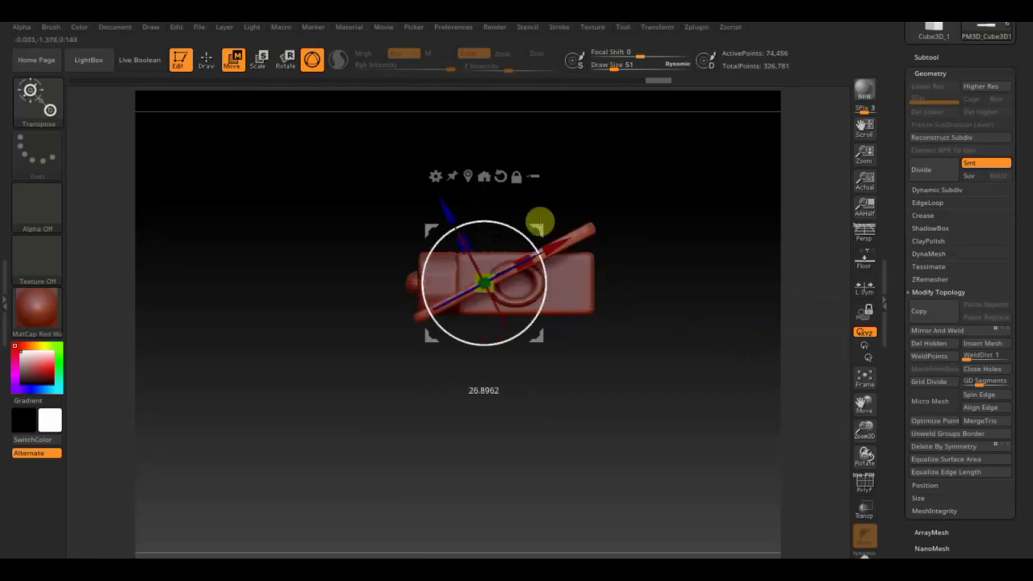
{"action": "mouse_move", "coordinate": [403, 283]}
{"action": "left_mouse_down"}
{"action": "mouse_move", "coordinate": [312, 247]}
{"action": "mouse_move", "coordinate": [321, 253]}
{"action": "left_mouse_up"}
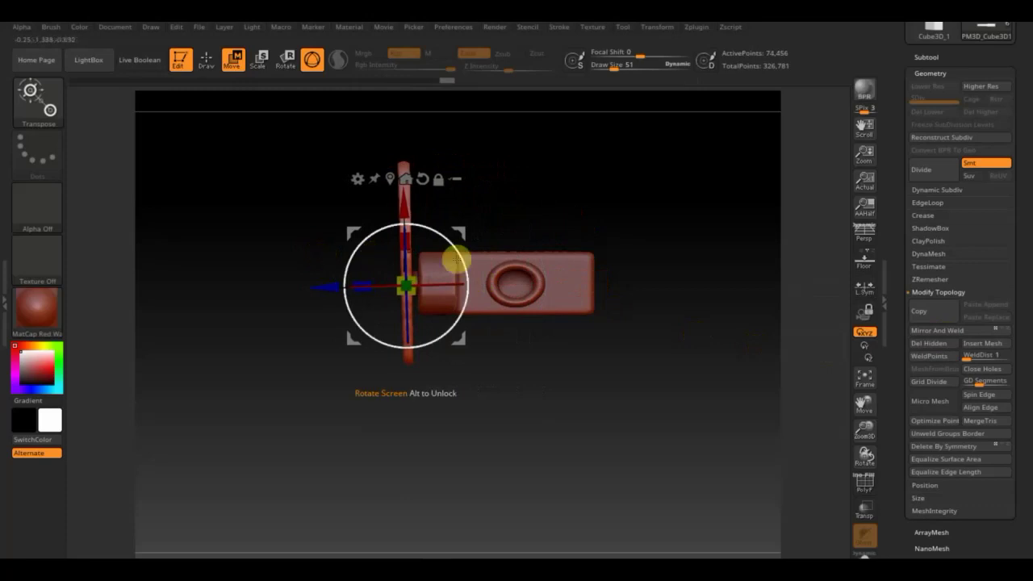
{"action": "mouse_move", "coordinate": [484, 329]}
{"action": "left_mouse_down"}
{"action": "mouse_move", "coordinate": [525, 315]}
{"action": "mouse_move", "coordinate": [576, 314]}
{"action": "mouse_move", "coordinate": [544, 325]}
{"action": "mouse_move", "coordinate": [660, 308]}
{"action": "left_mouse_up"}
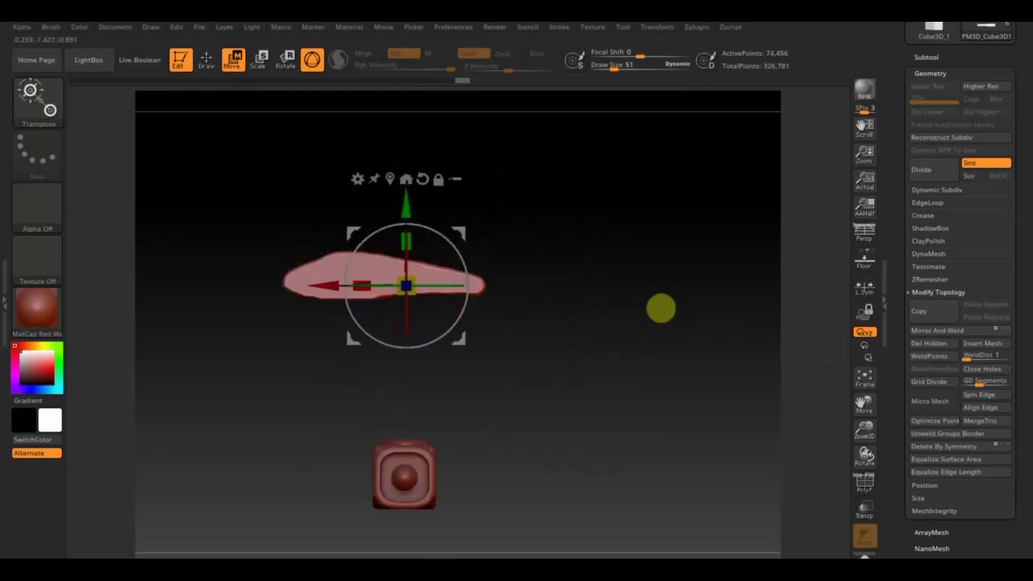
{"action": "mouse_move", "coordinate": [630, 358]}
{"action": "left_mouse_down"}
{"action": "mouse_move", "coordinate": [626, 382]}
{"action": "mouse_move", "coordinate": [622, 350]}
{"action": "left_mouse_up"}
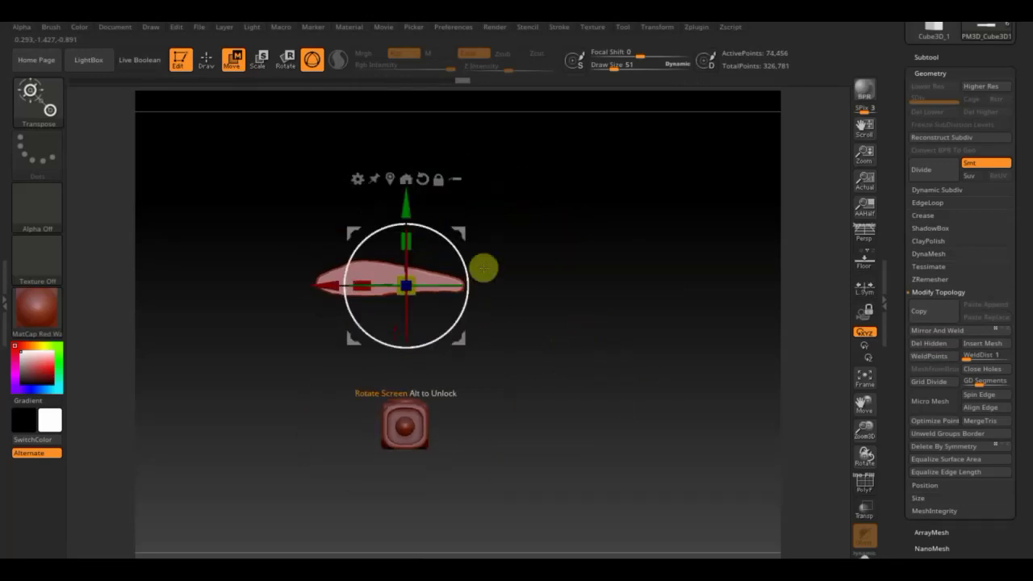
Step: Cut the blade's tapered outline with TrimCurve and smooth its rounded left end
{"action": "key", "text": "q"}
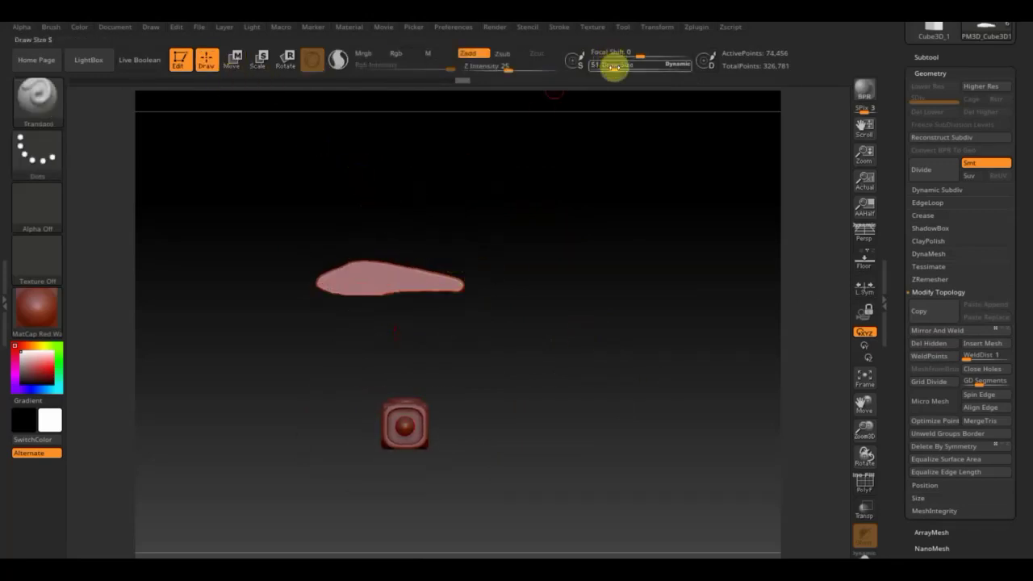
{"action": "key", "text": "shift"}
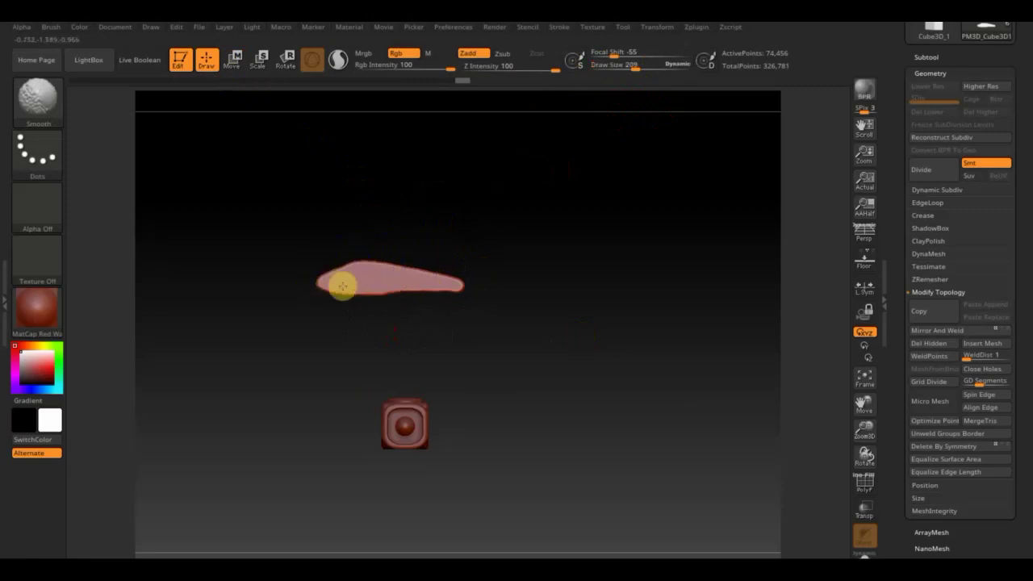
{"action": "key", "text": "ctrl+shift"}
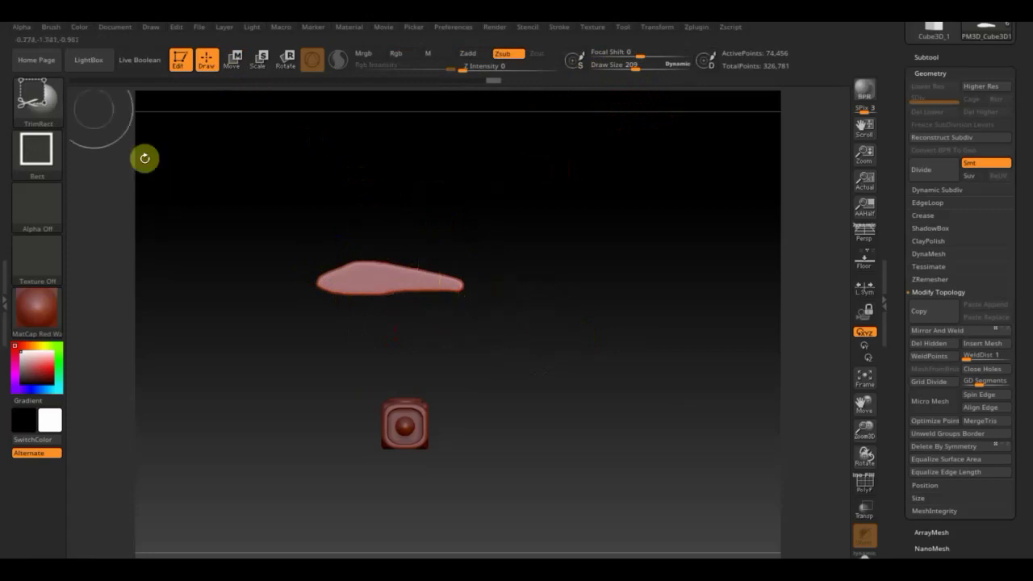
{"action": "left_click", "coordinate": [38, 100]}
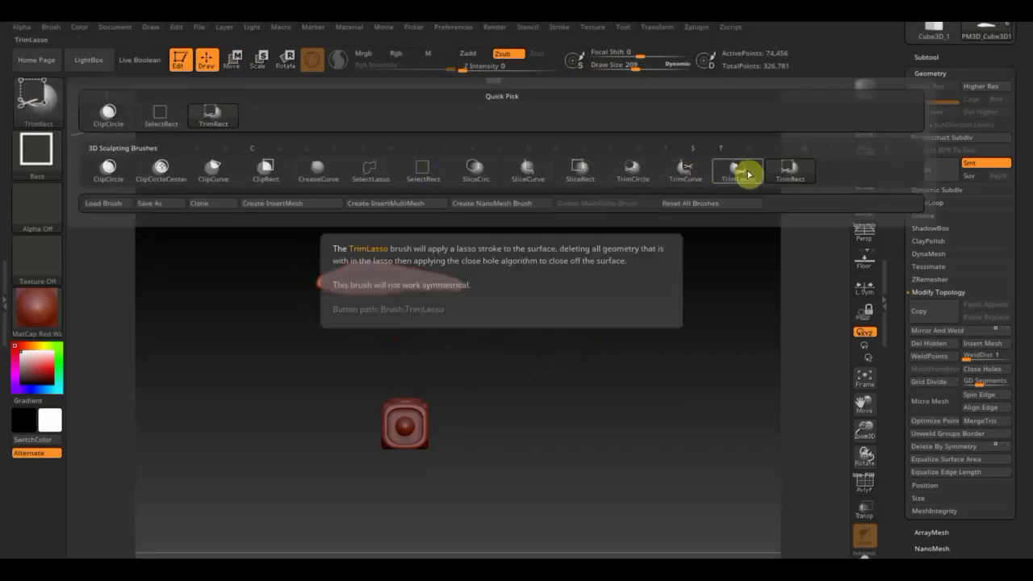
{"action": "left_click", "coordinate": [687, 169]}
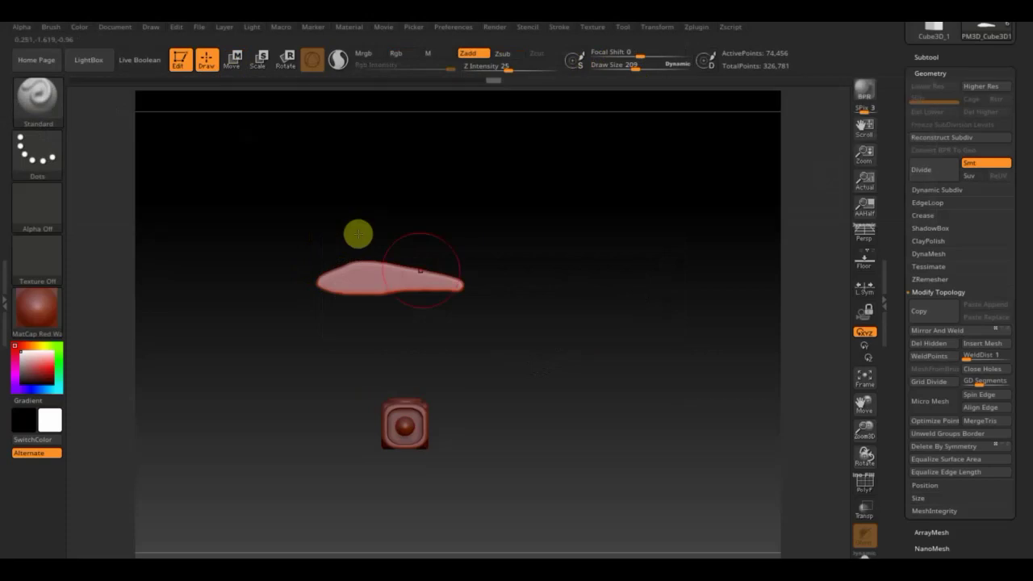
{"action": "mouse_move", "coordinate": [320, 223]}
{"action": "left_mouse_down", "text": "ctrl+shift"}
{"action": "mouse_move", "coordinate": [533, 290]}
{"action": "mouse_move", "coordinate": [360, 317]}
{"action": "mouse_move", "coordinate": [290, 297]}
{"action": "mouse_move", "coordinate": [312, 295]}
{"action": "mouse_move", "coordinate": [321, 265]}
{"action": "mouse_move", "coordinate": [364, 247]}
{"action": "mouse_move", "coordinate": [385, 261]}
{"action": "mouse_move", "coordinate": [392, 242]}
{"action": "left_mouse_up", "text": "ctrl+shift"}
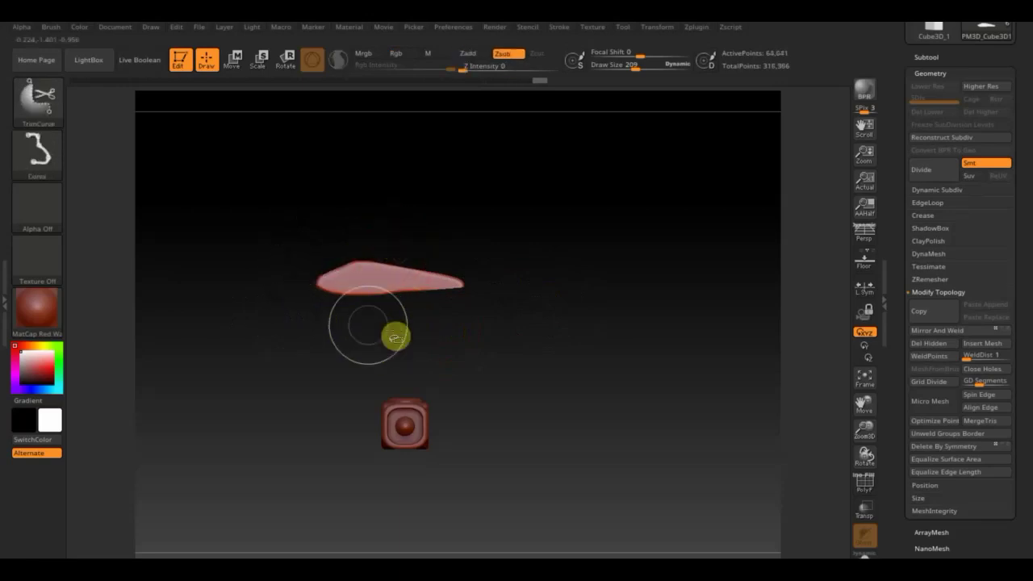
{"action": "mouse_move", "coordinate": [329, 284]}
{"action": "left_mouse_down", "text": "shift"}
{"action": "mouse_move", "coordinate": [341, 304]}
{"action": "mouse_move", "coordinate": [435, 294]}
{"action": "left_mouse_up", "text": "shift"}
Step: Return to the Standard brush and trim away the extra blade geometry
{"action": "key", "text": "b"}
{"action": "key", "text": "s"}
{"action": "key", "text": "h"}
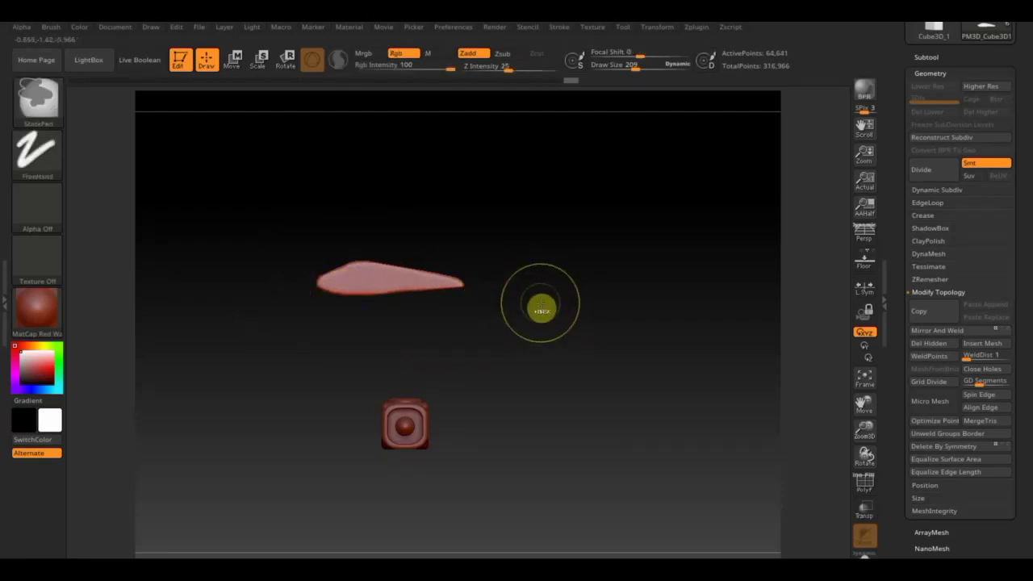
{"action": "key", "text": "b"}
{"action": "key", "text": "s"}
{"action": "key", "text": "t"}
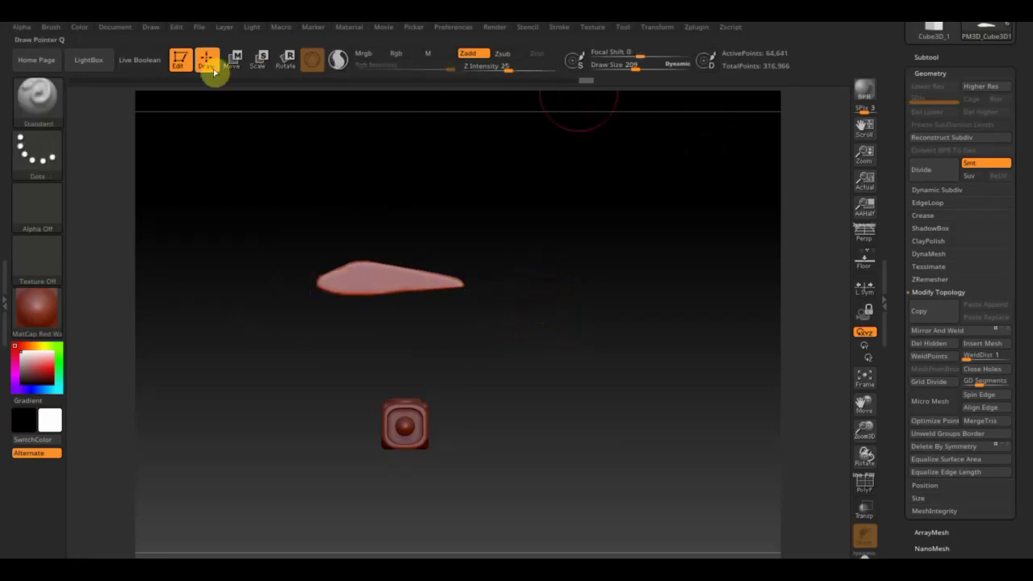
{"action": "left_click_drag", "start_coordinate": [618, 213], "coordinate": [640, 308], "text": "ctrl+shift"}
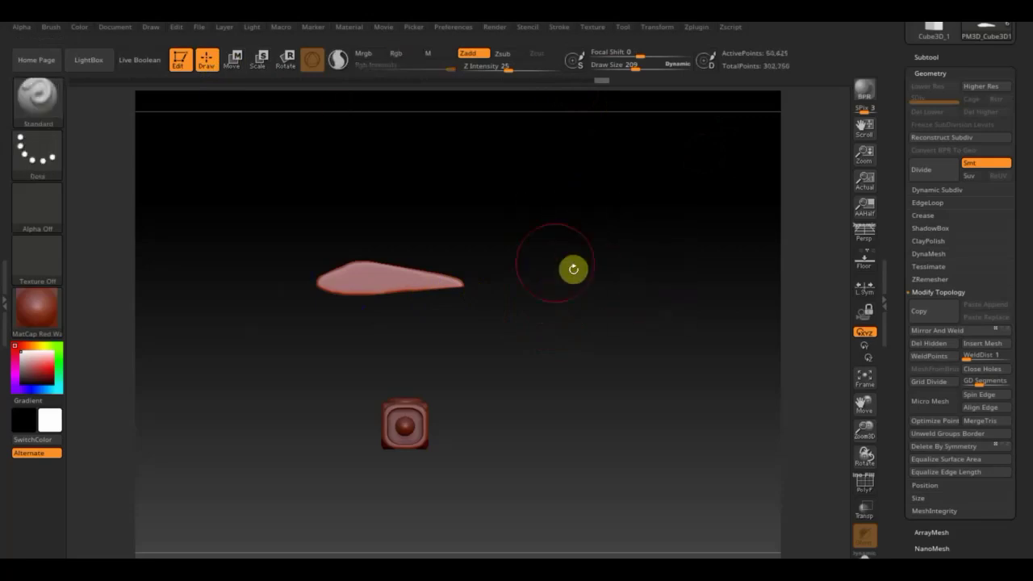
{"action": "left_click", "coordinate": [234, 61]}
Step: Lower the blade, scale it to about 0.6, and align it in X, Y and depth with the knob
{"action": "left_click_drag", "start_coordinate": [403, 242], "coordinate": [416, 333]}
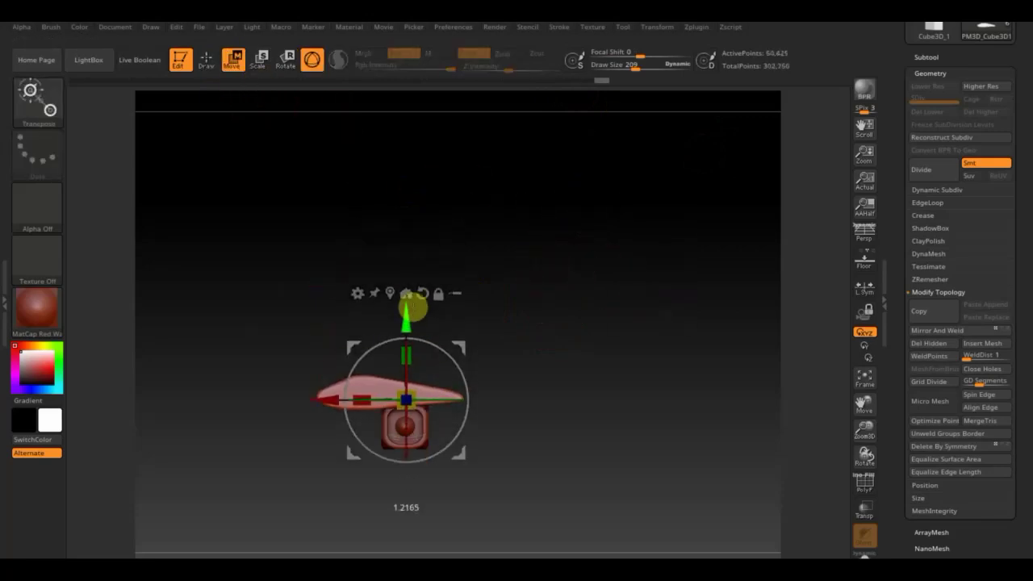
{"action": "left_click_drag", "start_coordinate": [410, 426], "coordinate": [406, 436]}
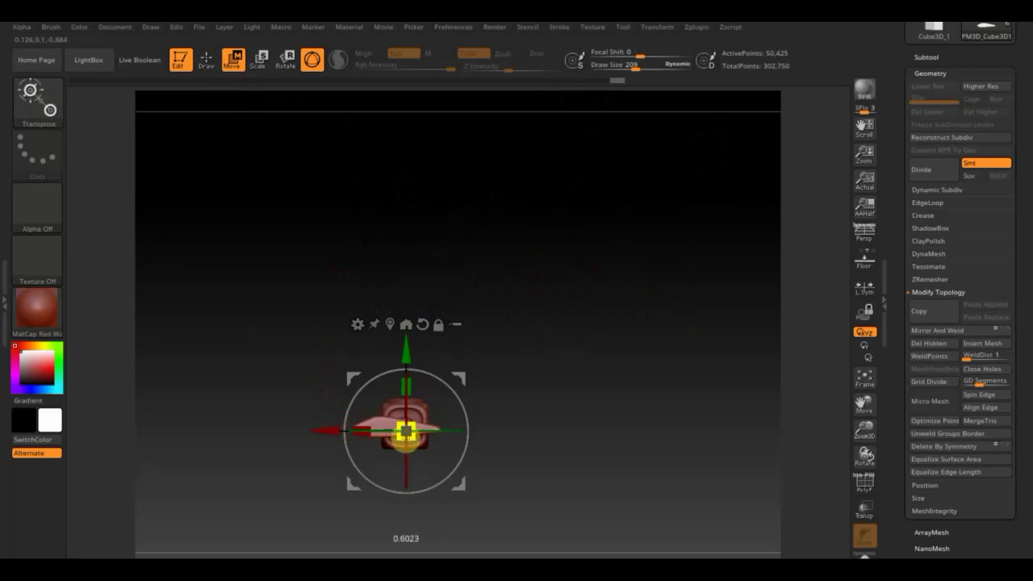
{"action": "left_click_drag", "start_coordinate": [329, 429], "coordinate": [308, 431]}
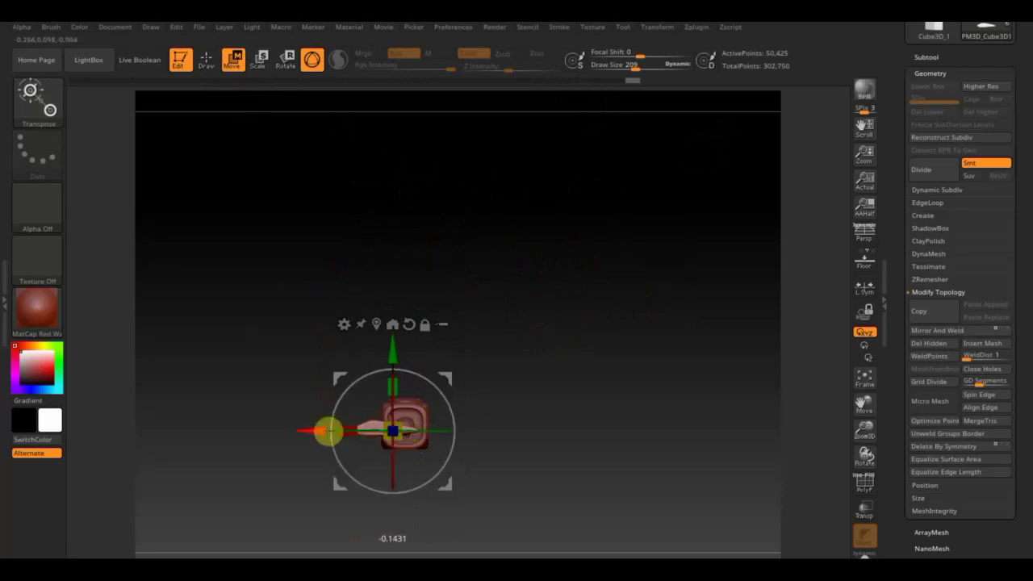
{"action": "left_click_drag", "start_coordinate": [527, 404], "coordinate": [669, 447]}
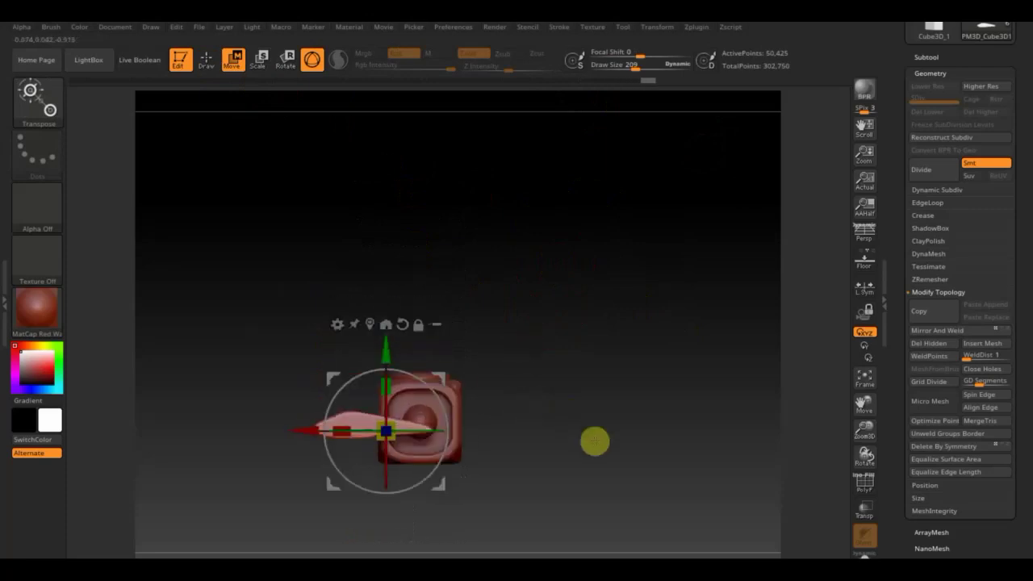
{"action": "mouse_move", "coordinate": [585, 375]}
{"action": "left_mouse_down"}
{"action": "mouse_move", "coordinate": [634, 375]}
{"action": "mouse_move", "coordinate": [661, 399]}
{"action": "left_mouse_up"}
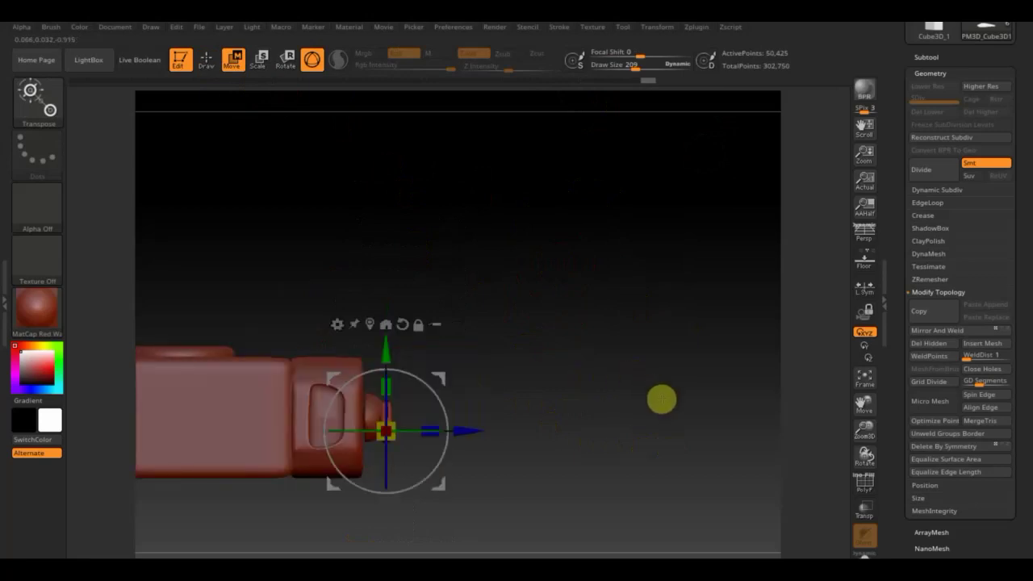
{"action": "left_click_drag", "start_coordinate": [468, 429], "coordinate": [458, 430]}
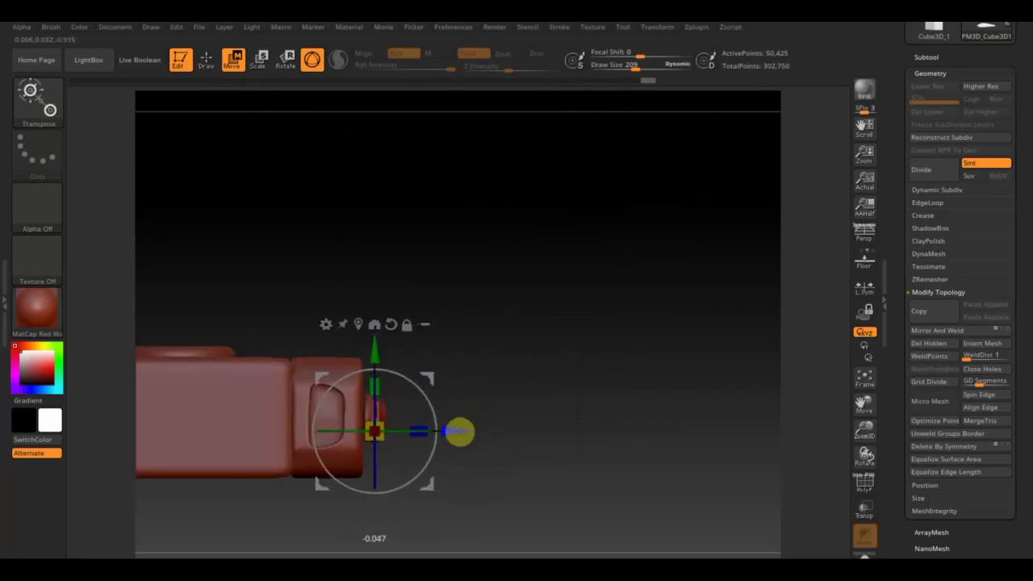
{"action": "left_click_drag", "start_coordinate": [564, 404], "coordinate": [495, 406]}
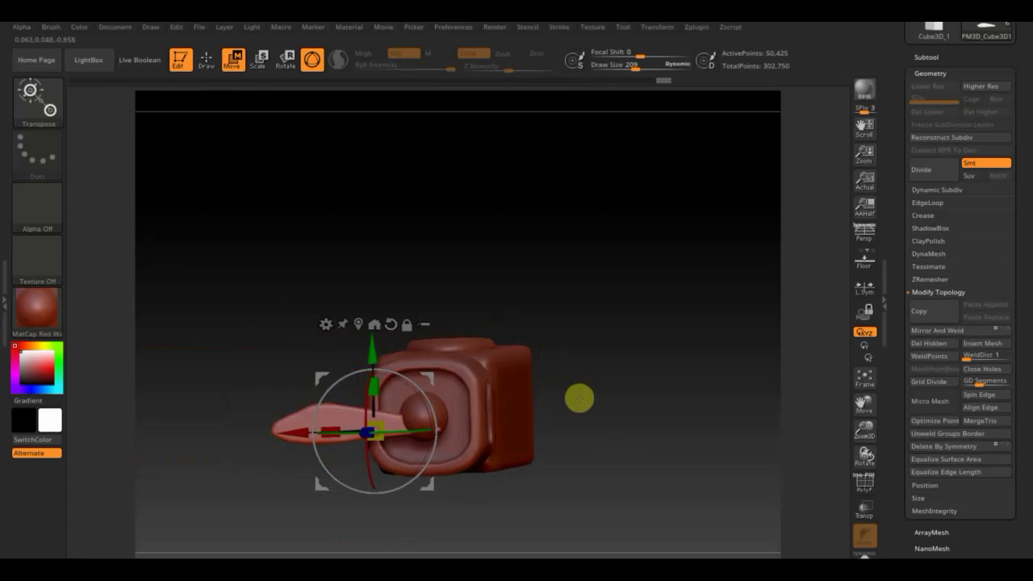
{"action": "left_click_drag", "start_coordinate": [576, 396], "coordinate": [549, 412]}
{"action": "left_click_drag", "start_coordinate": [374, 353], "coordinate": [373, 343]}
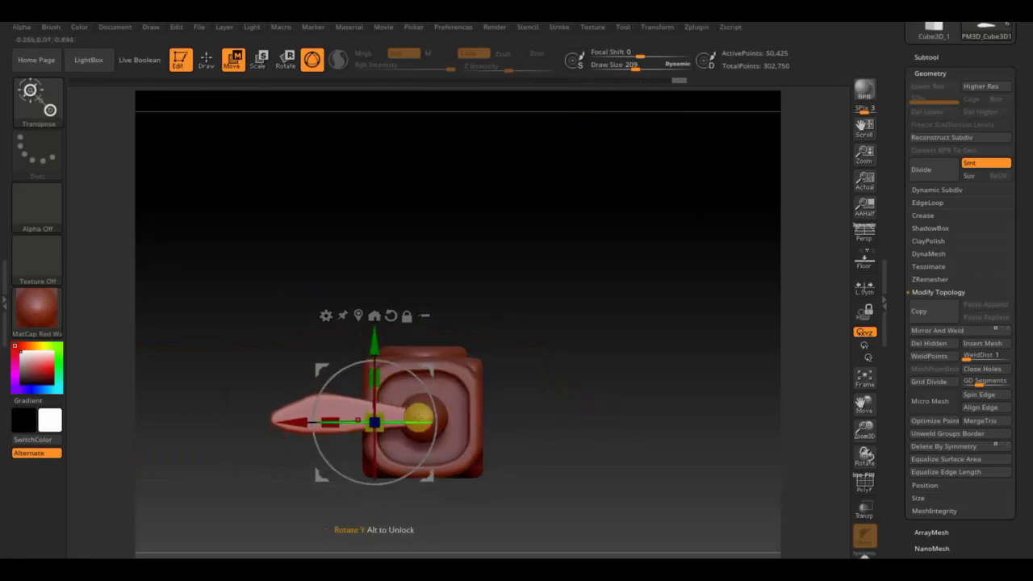
{"action": "left_click_drag", "start_coordinate": [296, 425], "coordinate": [274, 428]}
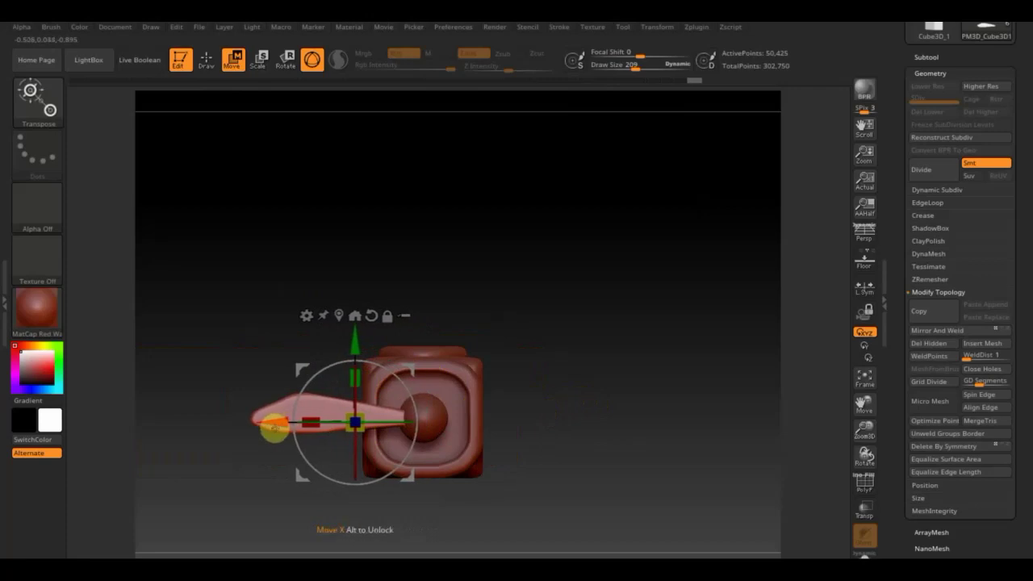
{"action": "mouse_move", "coordinate": [500, 373]}
{"action": "left_mouse_down"}
{"action": "mouse_move", "coordinate": [600, 360]}
{"action": "mouse_move", "coordinate": [605, 371]}
{"action": "mouse_move", "coordinate": [550, 365]}
{"action": "mouse_move", "coordinate": [583, 357]}
{"action": "mouse_move", "coordinate": [628, 369]}
{"action": "left_mouse_up"}
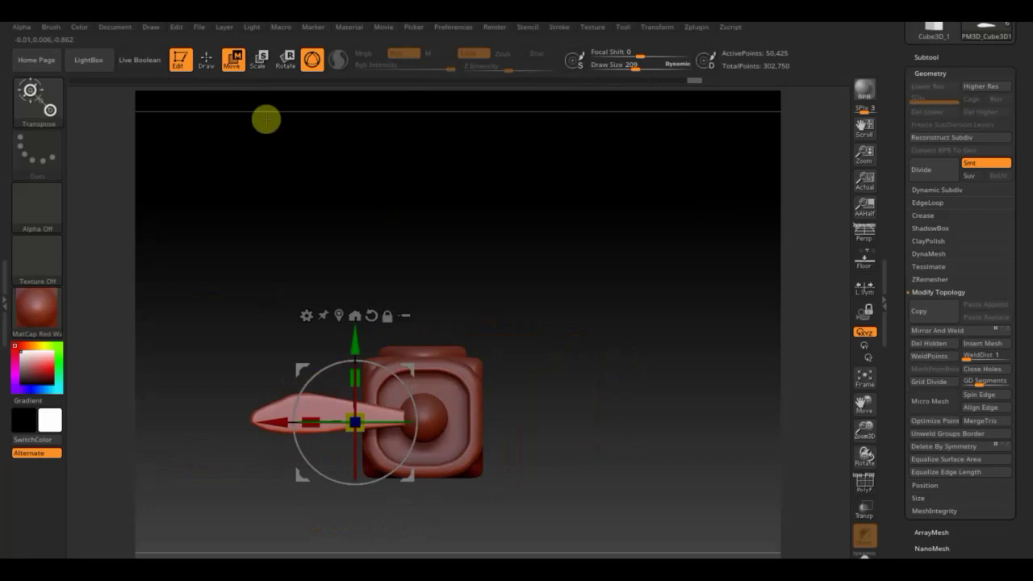
Step: Mirror And Weld the blade into a second matching blade and show the subtool list
{"action": "left_click", "coordinate": [940, 330]}
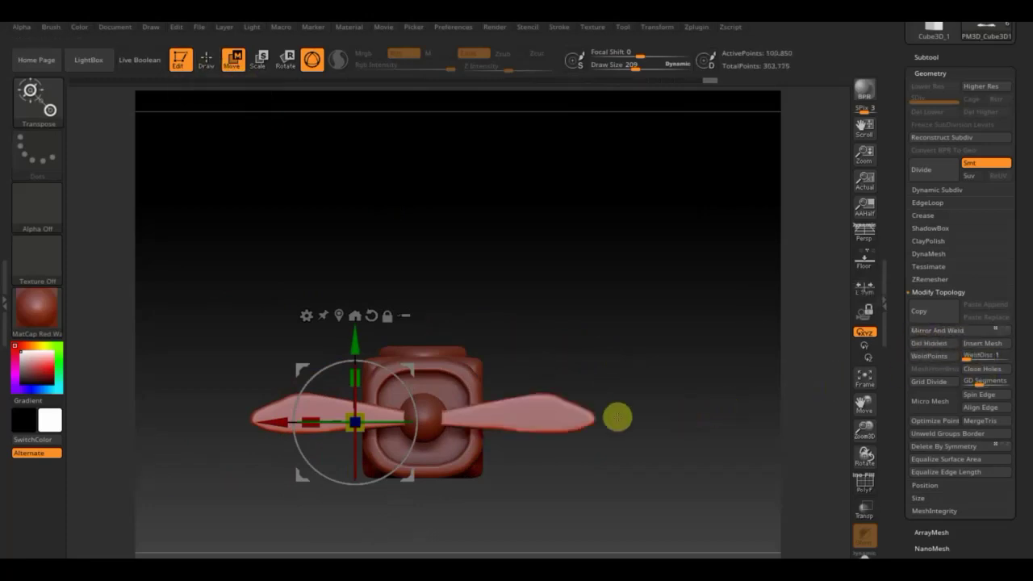
{"action": "mouse_move", "coordinate": [726, 435]}
{"action": "left_mouse_down"}
{"action": "mouse_move", "coordinate": [707, 379]}
{"action": "mouse_move", "coordinate": [750, 396]}
{"action": "mouse_move", "coordinate": [763, 425]}
{"action": "mouse_move", "coordinate": [722, 429]}
{"action": "mouse_move", "coordinate": [703, 403]}
{"action": "mouse_move", "coordinate": [721, 401]}
{"action": "left_mouse_up"}
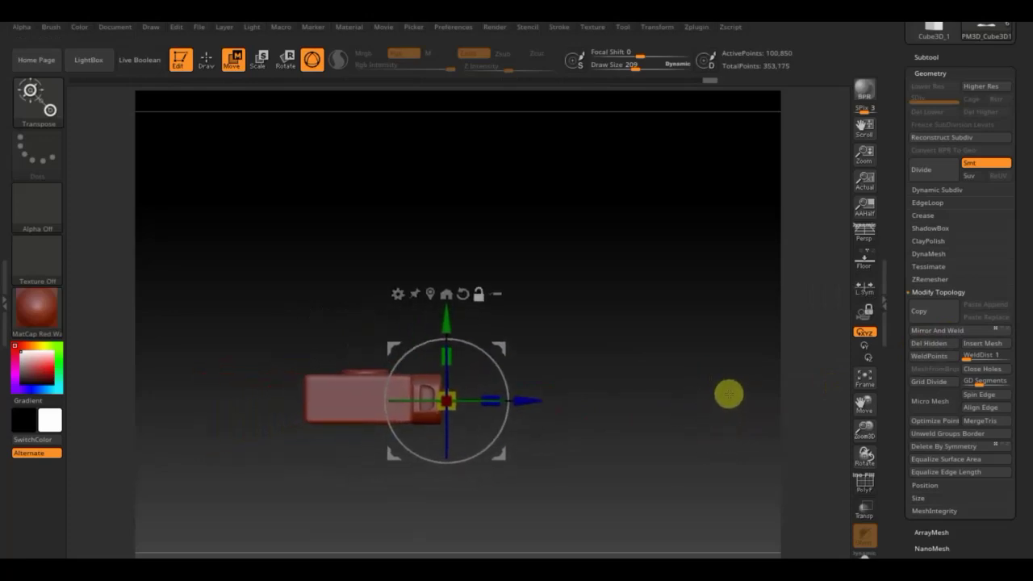
{"action": "mouse_move", "coordinate": [723, 370]}
{"action": "left_mouse_down"}
{"action": "mouse_move", "coordinate": [717, 359]}
{"action": "mouse_move", "coordinate": [648, 481]}
{"action": "mouse_move", "coordinate": [716, 399]}
{"action": "mouse_move", "coordinate": [781, 393]}
{"action": "mouse_move", "coordinate": [742, 392]}
{"action": "mouse_move", "coordinate": [719, 357]}
{"action": "mouse_move", "coordinate": [761, 470]}
{"action": "mouse_move", "coordinate": [685, 284]}
{"action": "mouse_move", "coordinate": [659, 347]}
{"action": "left_mouse_up"}
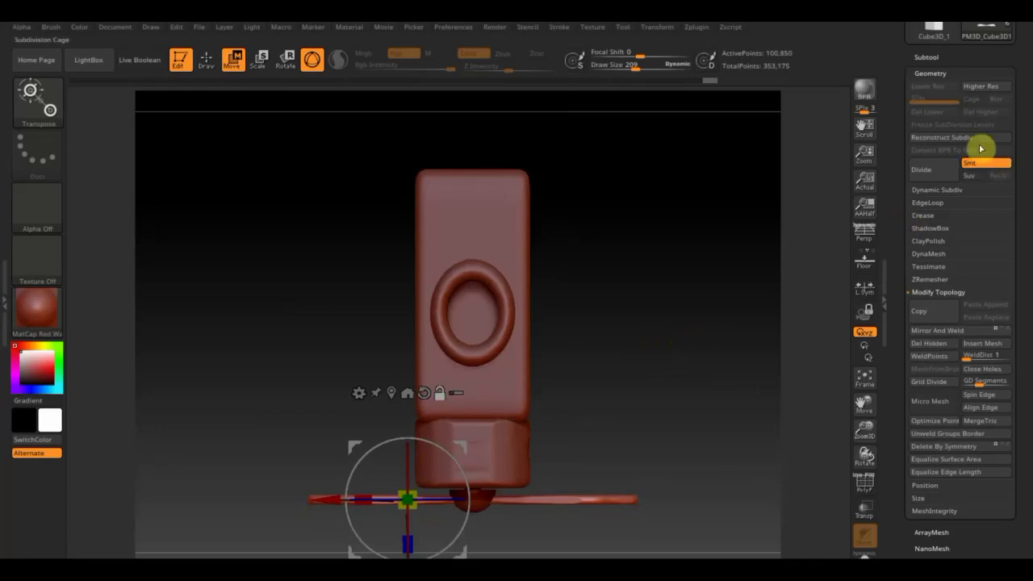
{"action": "left_click", "coordinate": [929, 58]}
{"action": "mouse_move", "coordinate": [945, 117]}
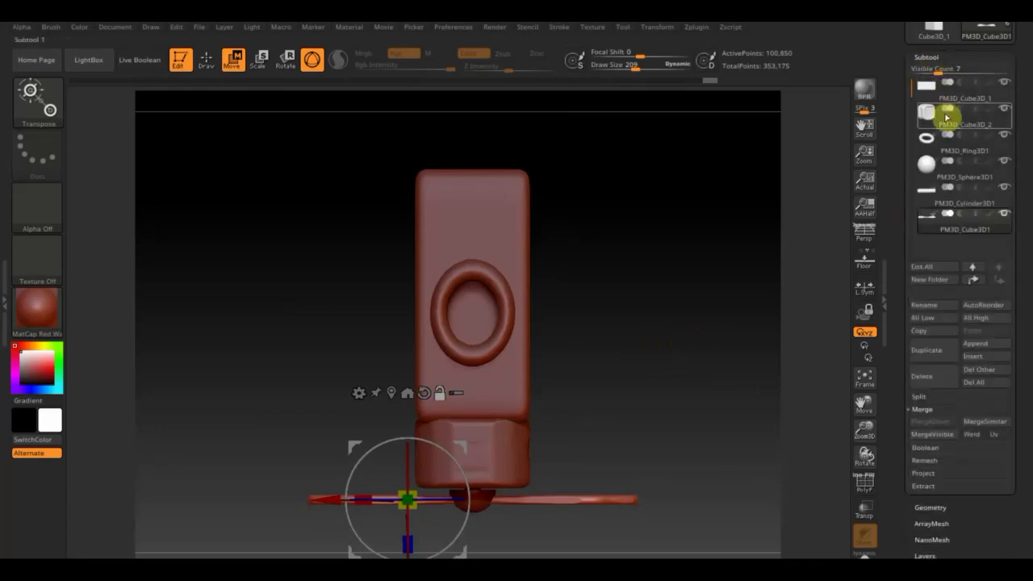
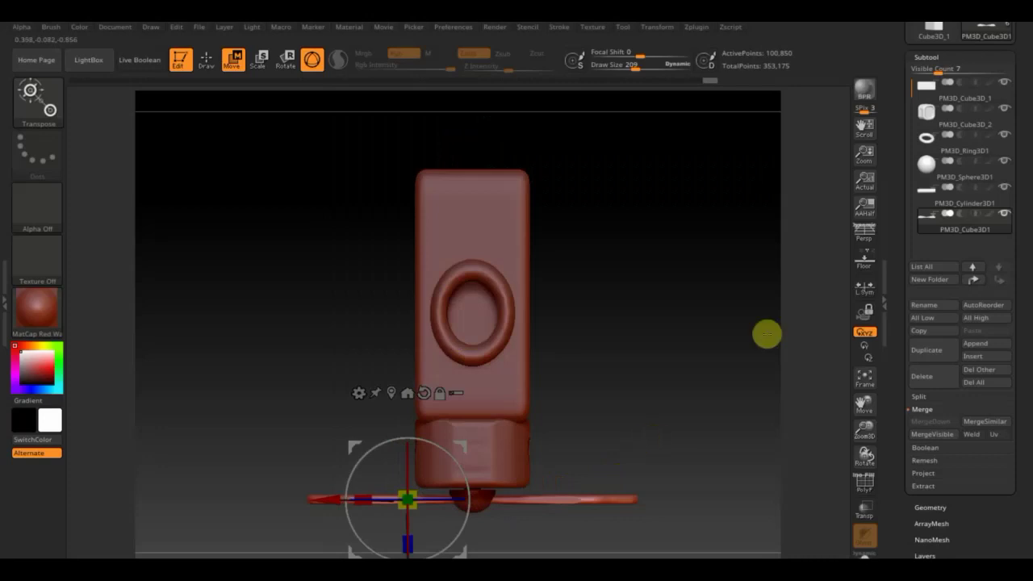
Step: Turn the view toward the propeller, return to Draw mode and bring up the Subtool Append mesh list
{"action": "left_click_drag", "start_coordinate": [767, 334], "coordinate": [682, 318]}
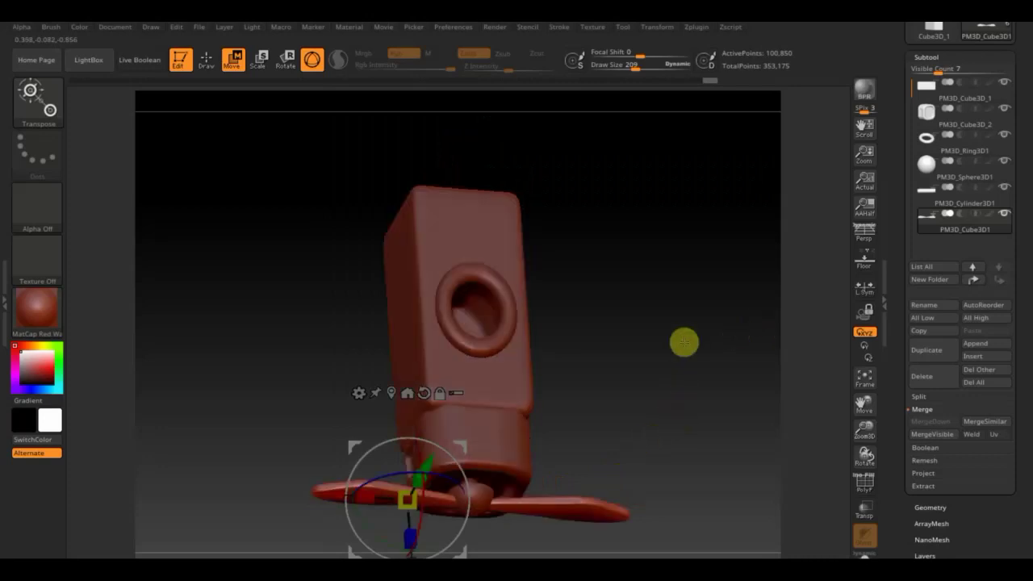
{"action": "left_click_drag", "start_coordinate": [700, 395], "coordinate": [724, 335]}
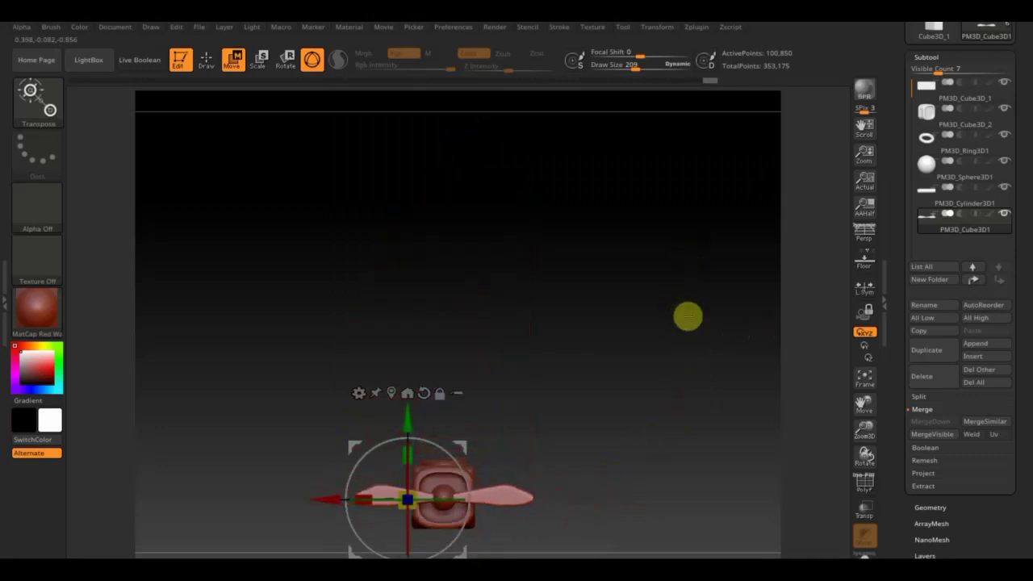
{"action": "left_click", "coordinate": [211, 66]}
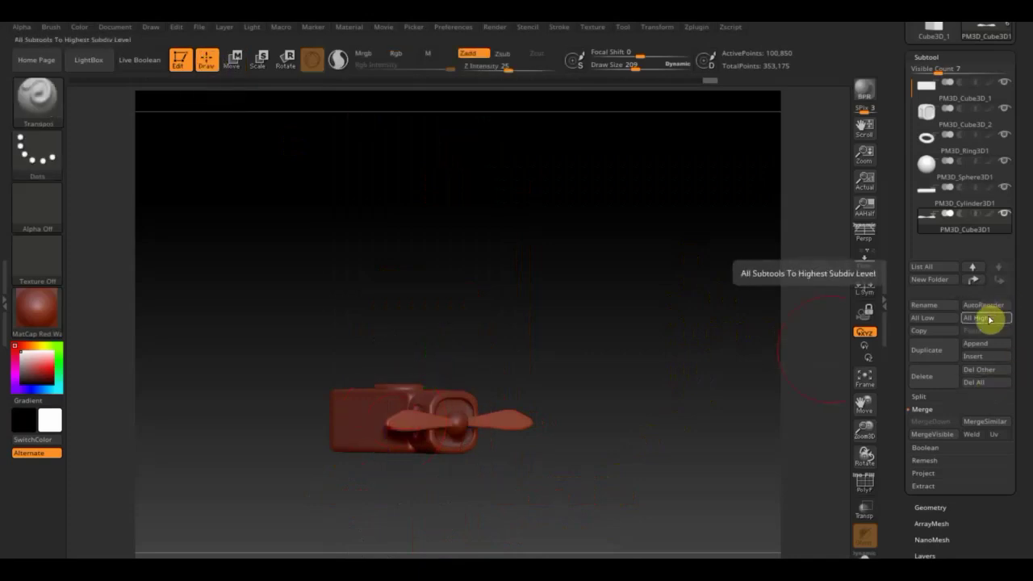
{"action": "left_click", "coordinate": [986, 345]}
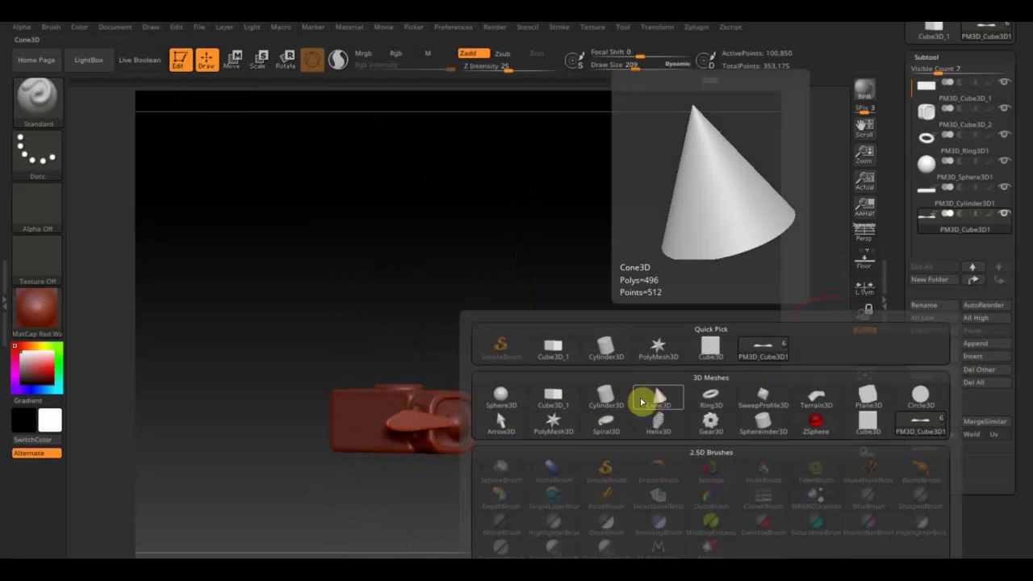
Step: Append a Cylinder3D subtool, select it, lift it clear of the body and subdivide it with Ctrl+D
{"action": "left_click", "coordinate": [605, 403]}
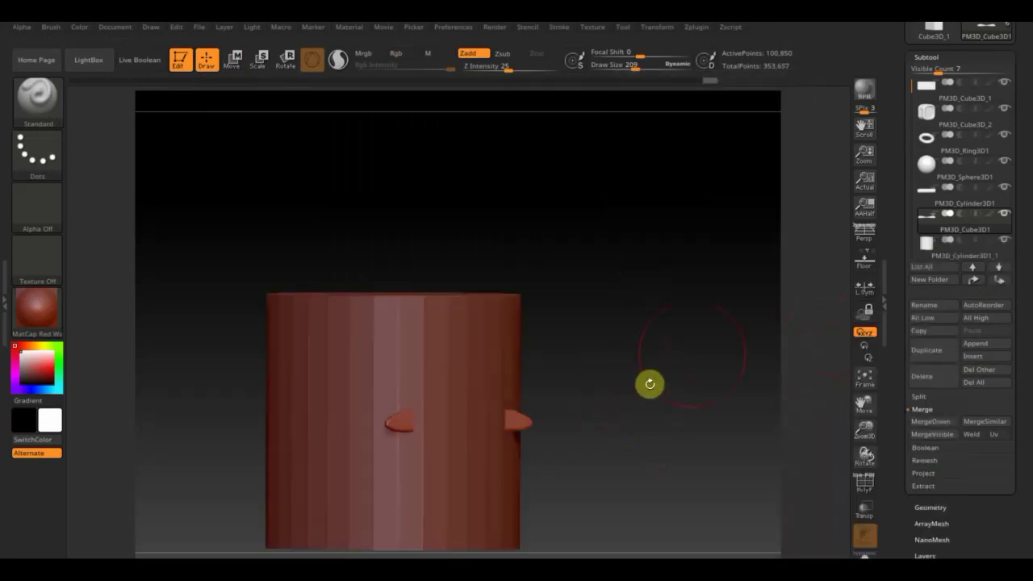
{"action": "left_click", "coordinate": [444, 373], "text": "alt"}
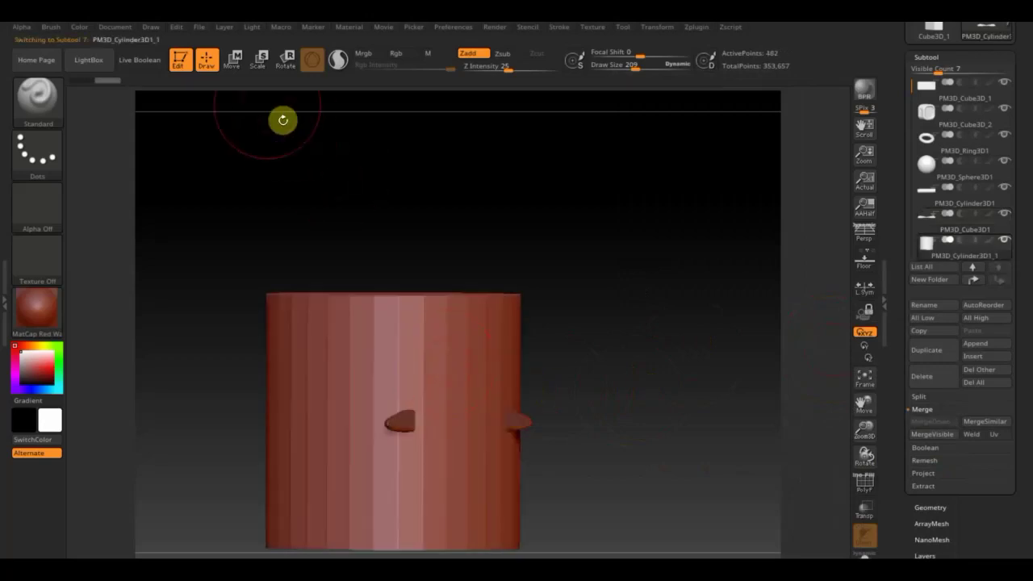
{"action": "left_click", "coordinate": [233, 58]}
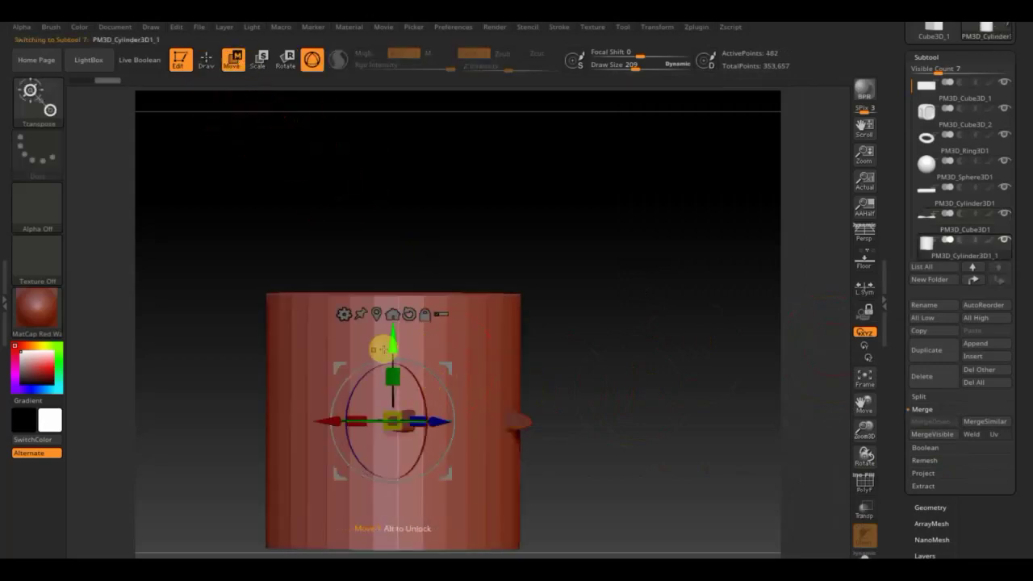
{"action": "left_click_drag", "start_coordinate": [396, 345], "coordinate": [433, 164]}
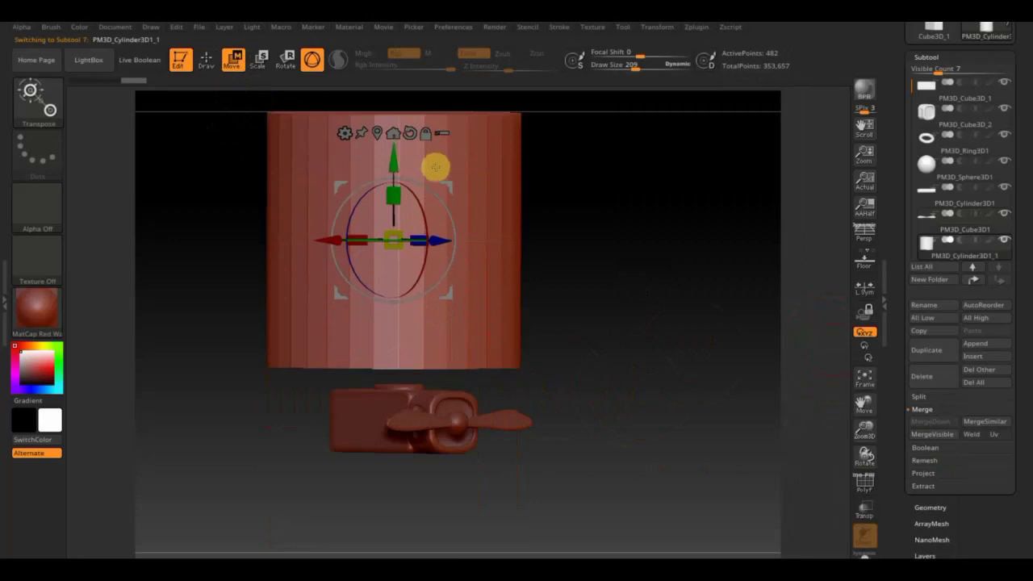
{"action": "mouse_move", "coordinate": [663, 258]}
{"action": "left_mouse_down", "text": "alt"}
{"action": "mouse_move", "coordinate": [651, 219]}
{"action": "mouse_move", "coordinate": [671, 244]}
{"action": "left_mouse_up", "text": "alt"}
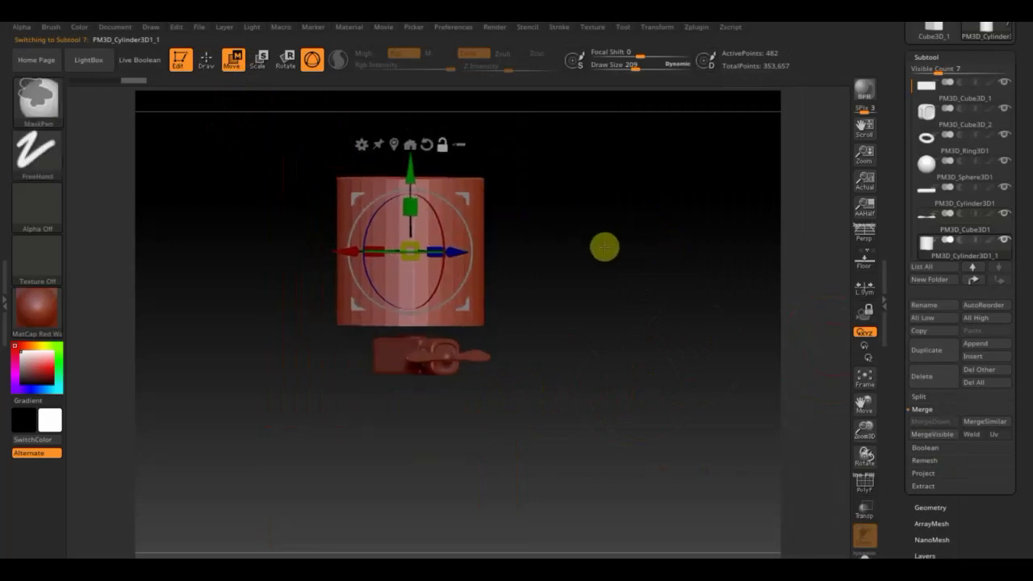
{"action": "key", "text": "ctrl+d"}
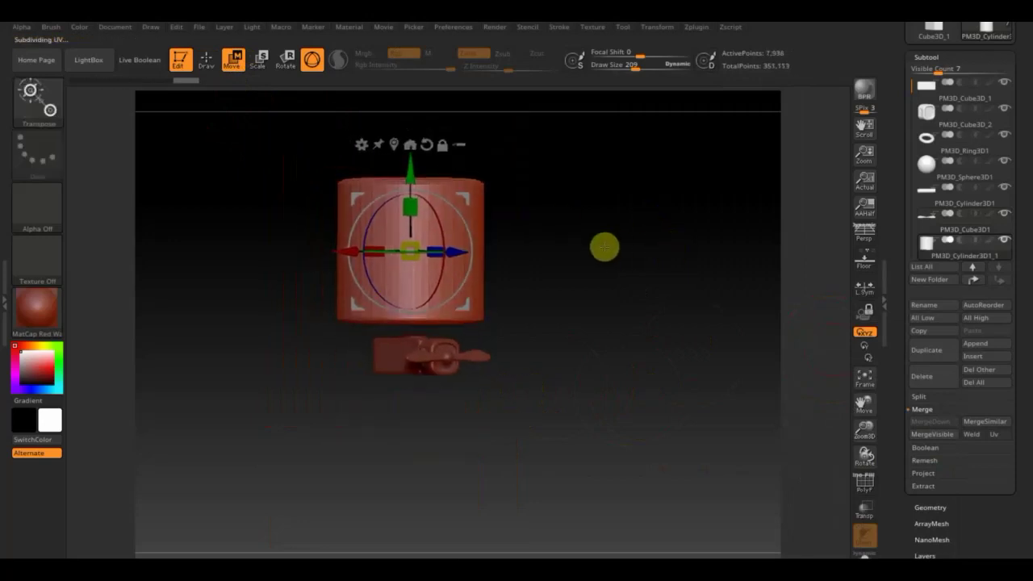
Step: Stretch the cylinder, shrink it to about a quarter size, turn it 90° onto its side and set it on the body
{"action": "left_click_drag", "start_coordinate": [410, 208], "coordinate": [410, 155]}
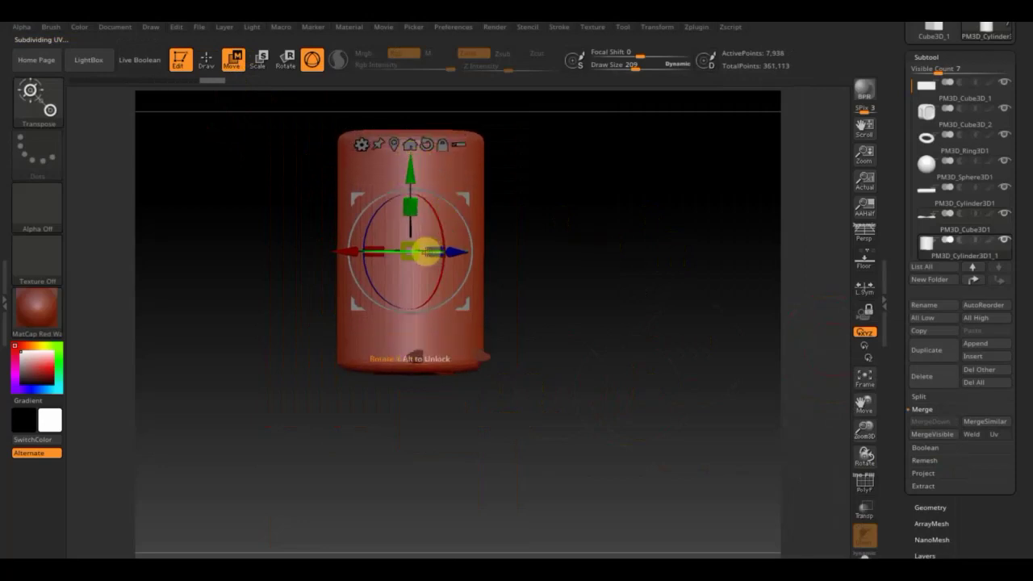
{"action": "left_click_drag", "start_coordinate": [422, 255], "coordinate": [366, 213]}
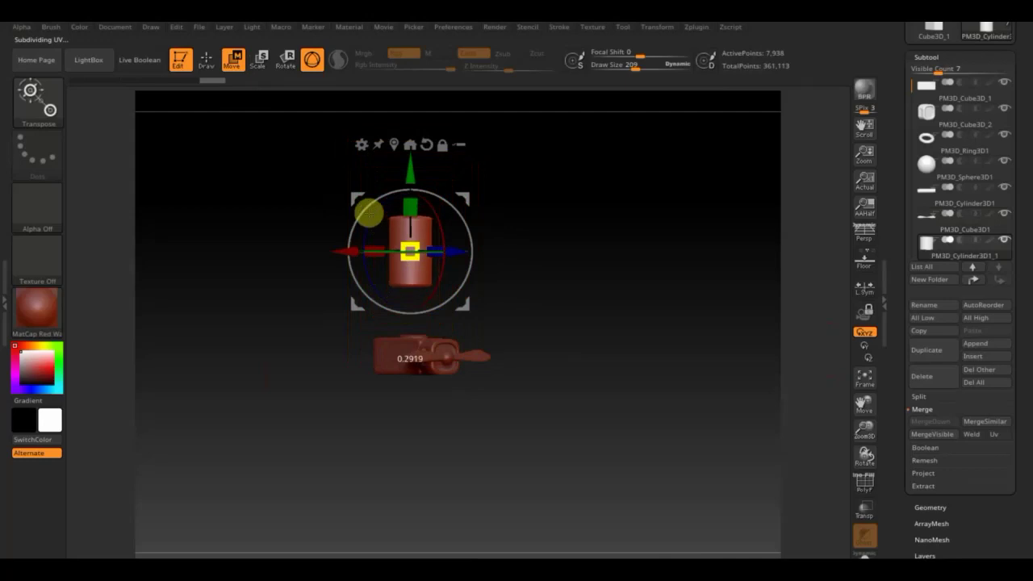
{"action": "mouse_move", "coordinate": [444, 199]}
{"action": "left_mouse_down"}
{"action": "mouse_move", "coordinate": [480, 256]}
{"action": "mouse_move", "coordinate": [474, 319]}
{"action": "left_mouse_up"}
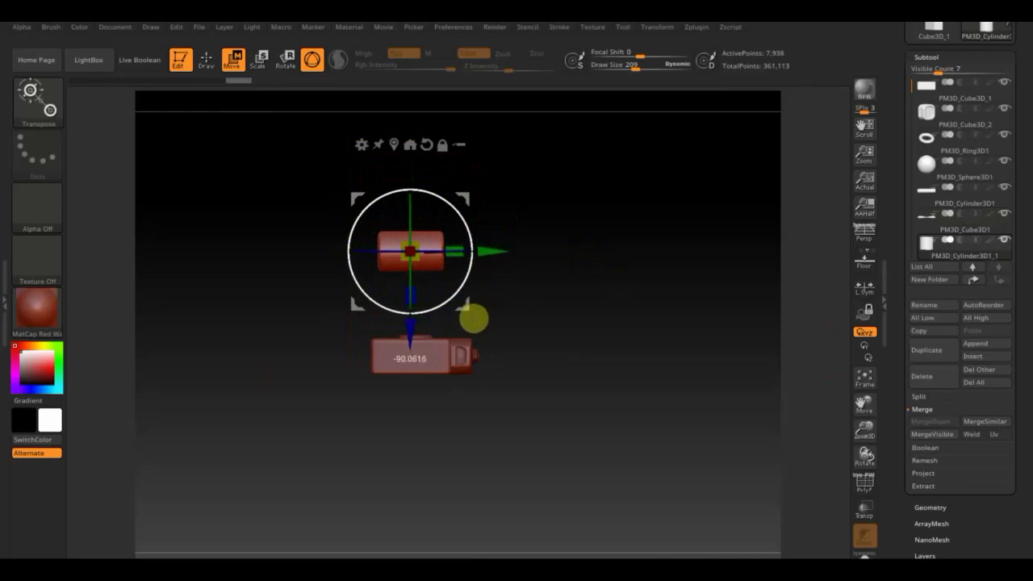
{"action": "left_click_drag", "start_coordinate": [473, 319], "coordinate": [474, 321]}
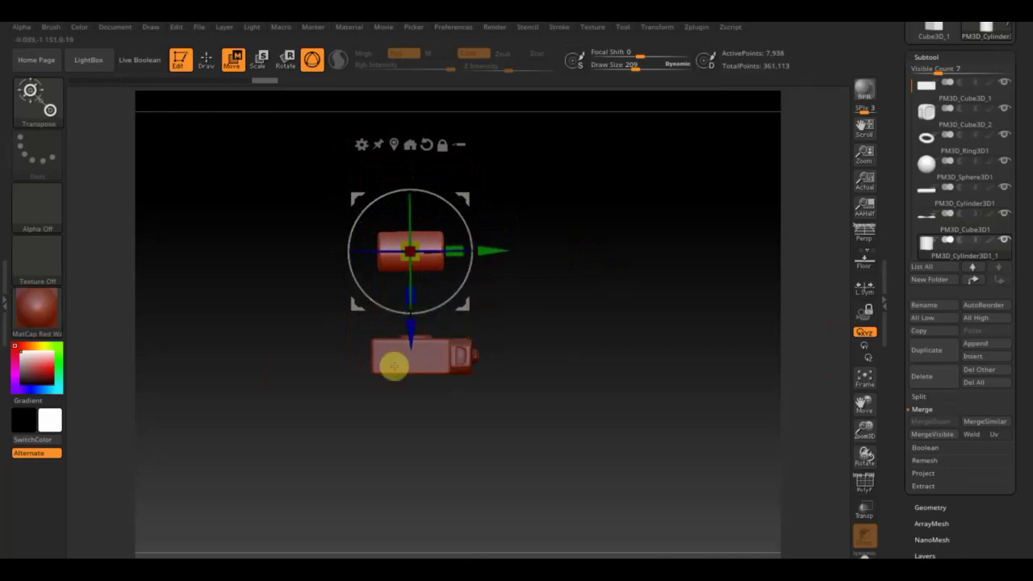
{"action": "left_click_drag", "start_coordinate": [403, 355], "coordinate": [406, 451]}
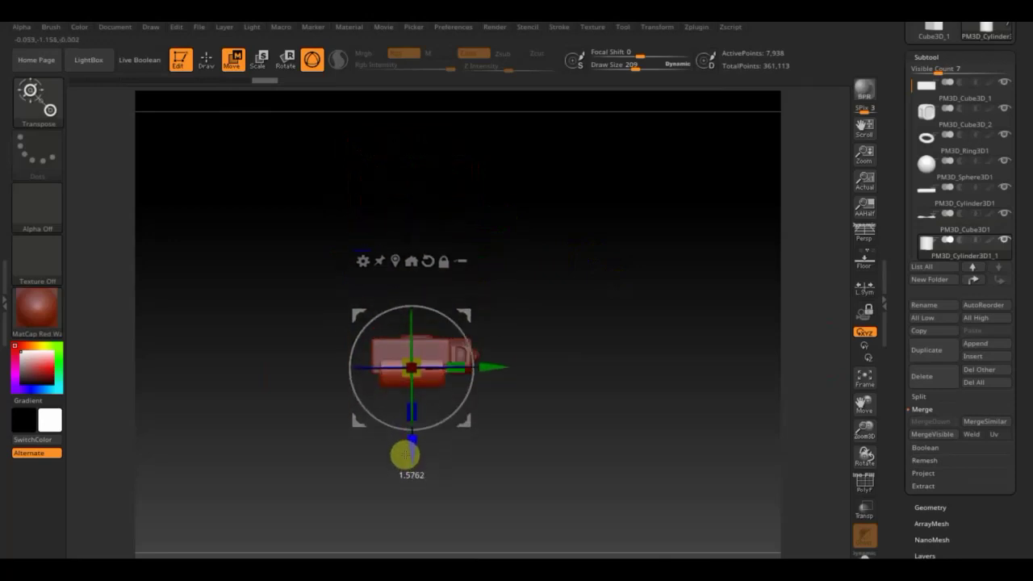
{"action": "left_click_drag", "start_coordinate": [329, 365], "coordinate": [297, 366]}
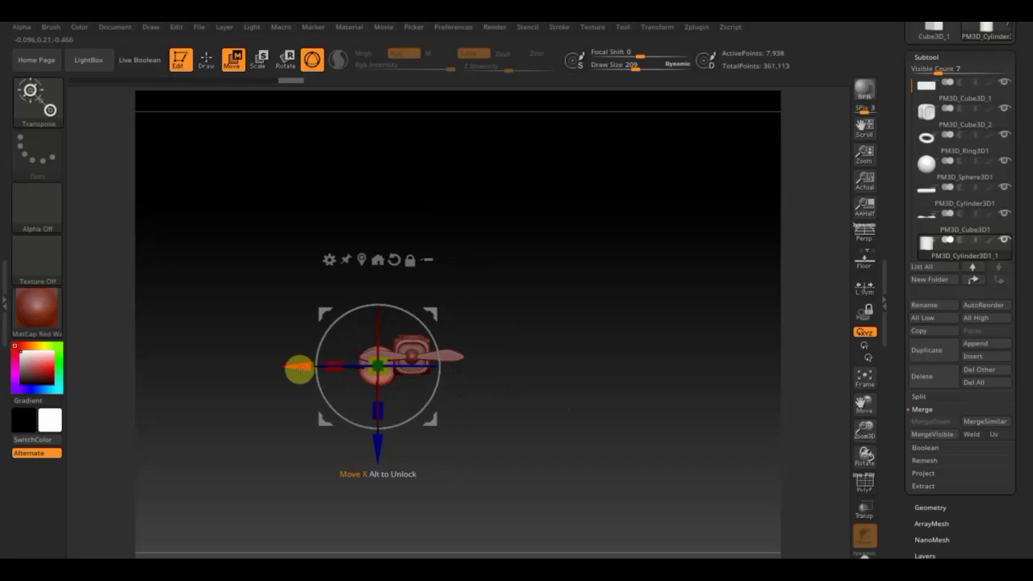
Step: Shrink the cylinder slightly and slide it along X to fit the body's lower front, checking from side views
{"action": "mouse_move", "coordinate": [535, 424]}
{"action": "left_mouse_down"}
{"action": "mouse_move", "coordinate": [582, 424]}
{"action": "mouse_move", "coordinate": [699, 491]}
{"action": "left_mouse_up"}
{"action": "left_click_drag", "start_coordinate": [388, 376], "coordinate": [371, 353]}
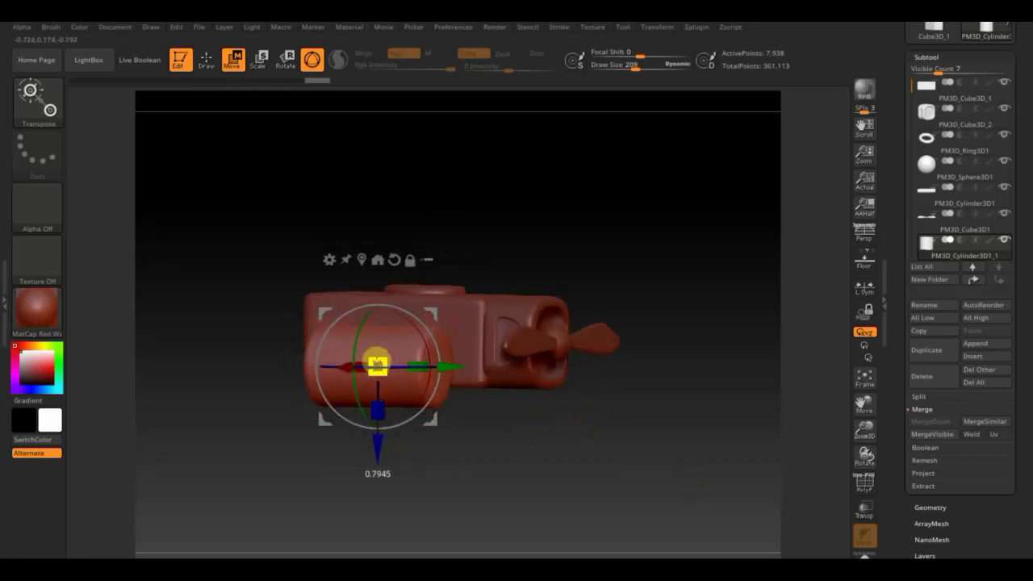
{"action": "mouse_move", "coordinate": [570, 431]}
{"action": "left_mouse_down"}
{"action": "mouse_move", "coordinate": [543, 457]}
{"action": "mouse_move", "coordinate": [525, 436]}
{"action": "mouse_move", "coordinate": [554, 438]}
{"action": "left_mouse_up"}
{"action": "left_click_drag", "start_coordinate": [300, 368], "coordinate": [306, 369]}
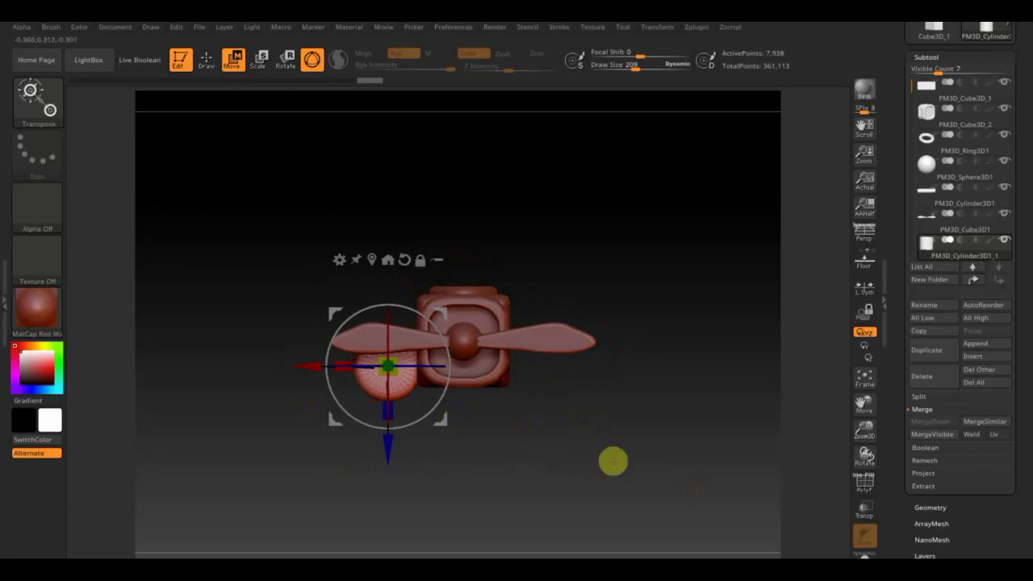
{"action": "left_click_drag", "start_coordinate": [611, 460], "coordinate": [664, 466]}
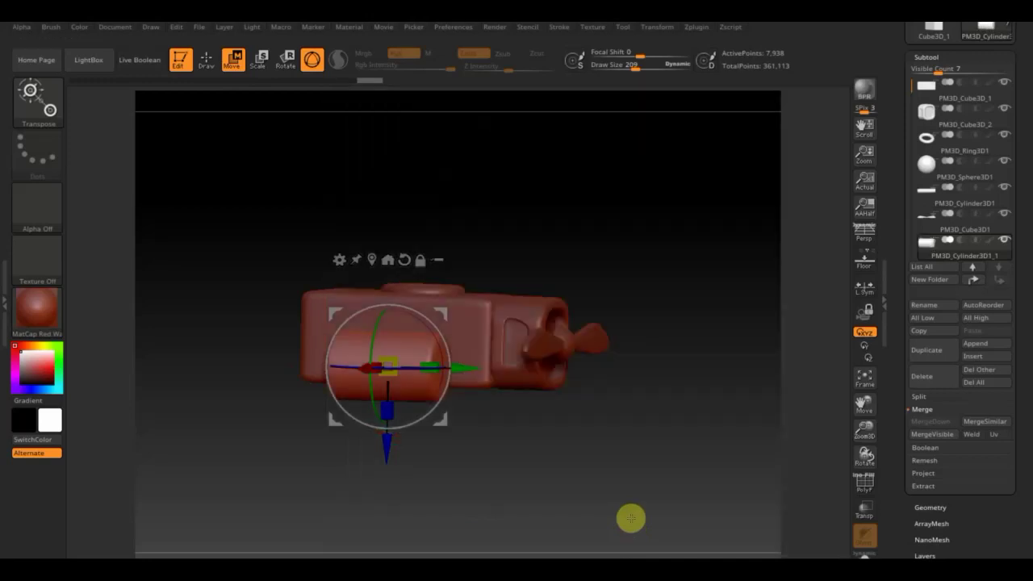
{"action": "left_click_drag", "start_coordinate": [630, 517], "coordinate": [686, 486]}
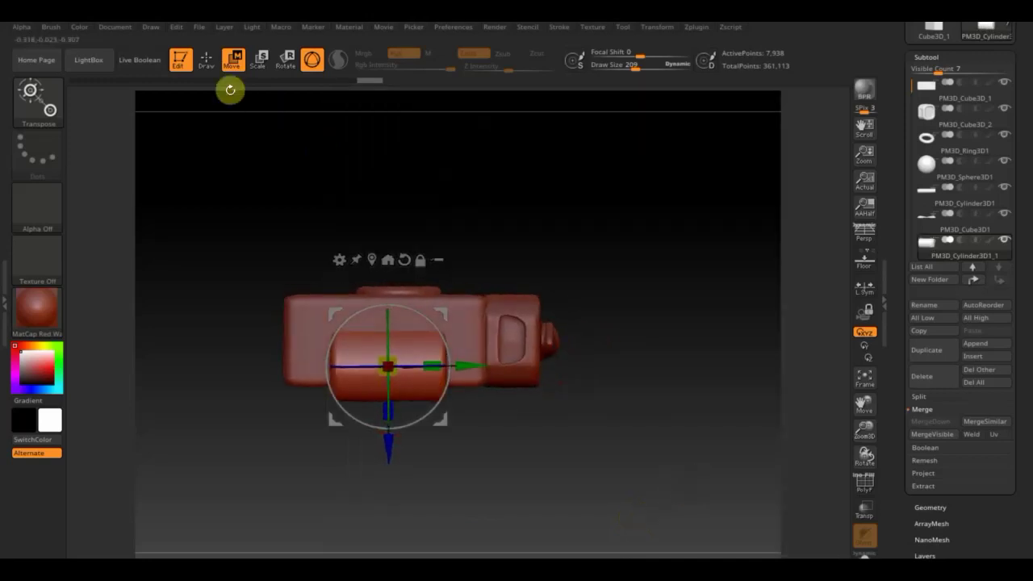
{"action": "left_click", "coordinate": [206, 59]}
{"action": "left_click", "coordinate": [291, 377], "text": "alt"}
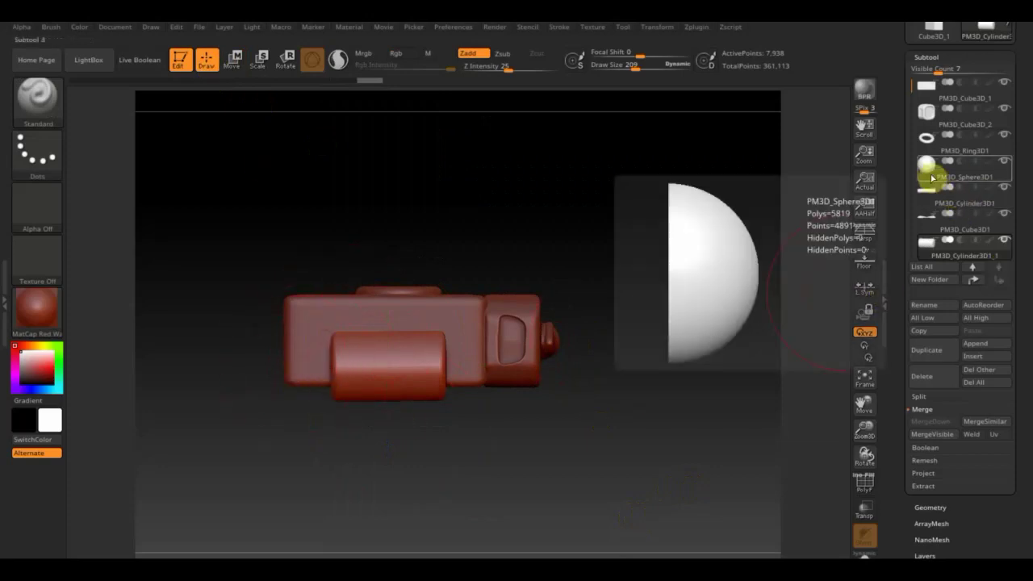
Step: Append a Sphere3D subtool, scale it to about 0.38 and move it left
{"action": "left_click", "coordinate": [988, 348]}
{"action": "mouse_move", "coordinate": [501, 397]}
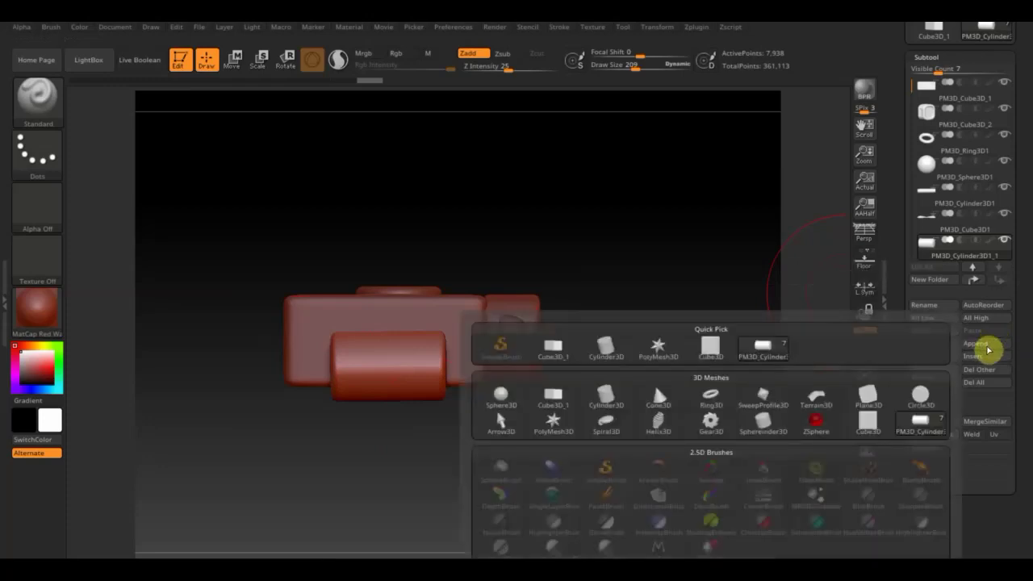
{"action": "left_click", "coordinate": [500, 395]}
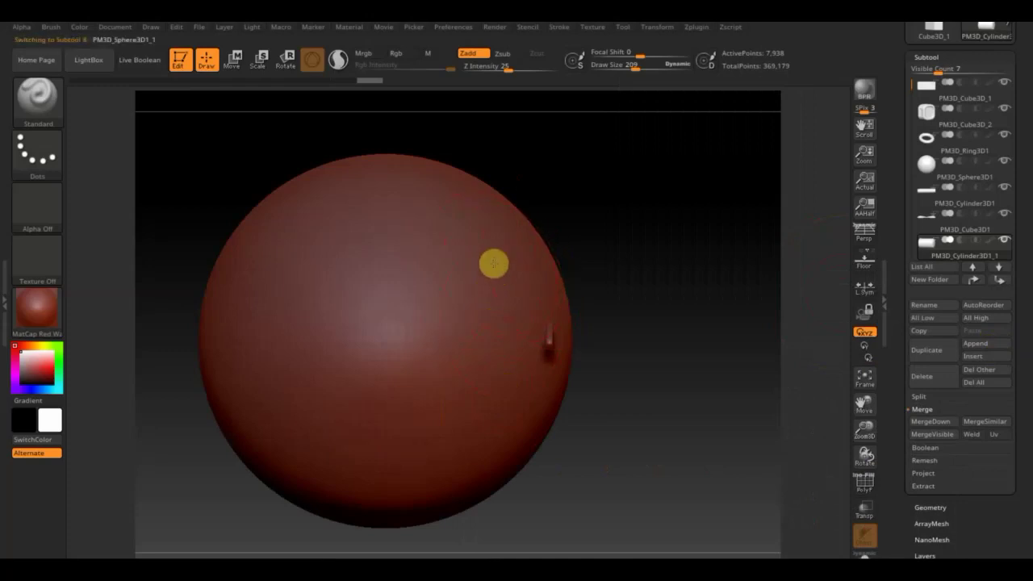
{"action": "left_click", "coordinate": [488, 261], "text": "alt"}
{"action": "left_click", "coordinate": [234, 59]}
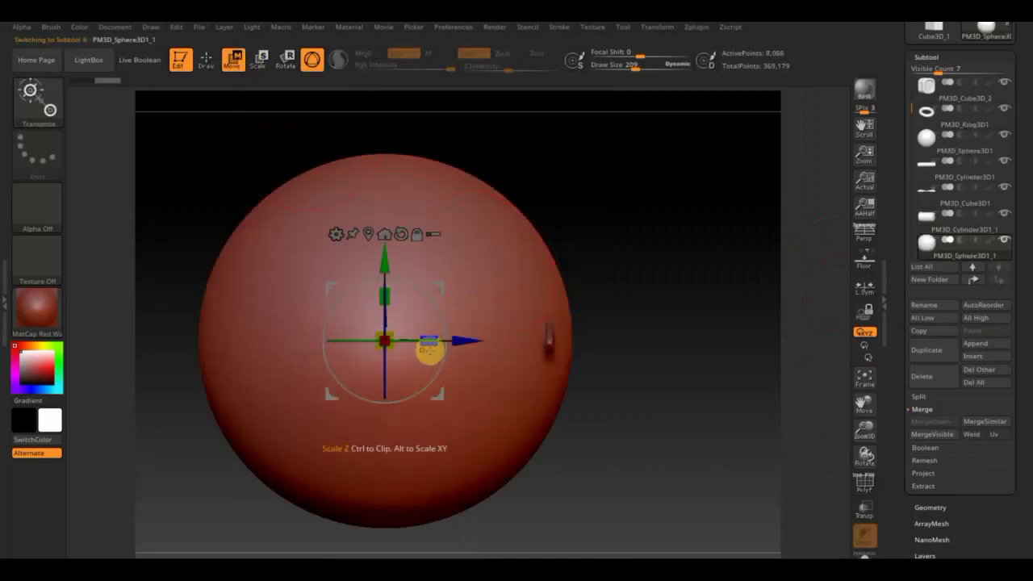
{"action": "mouse_move", "coordinate": [387, 342]}
{"action": "left_mouse_down"}
{"action": "mouse_move", "coordinate": [315, 239]}
{"action": "mouse_move", "coordinate": [581, 258]}
{"action": "left_mouse_up"}
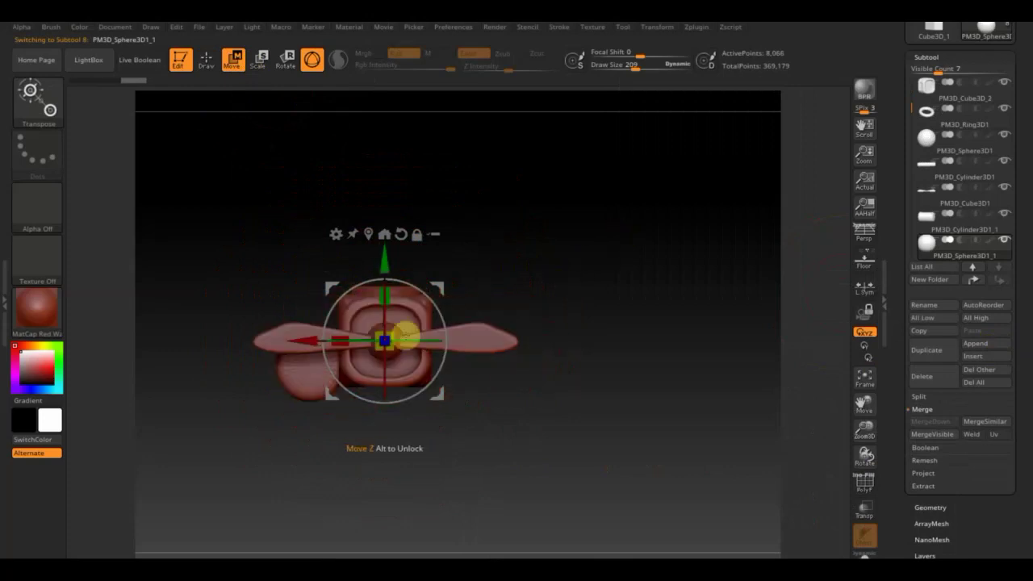
{"action": "left_click_drag", "start_coordinate": [352, 335], "coordinate": [223, 348]}
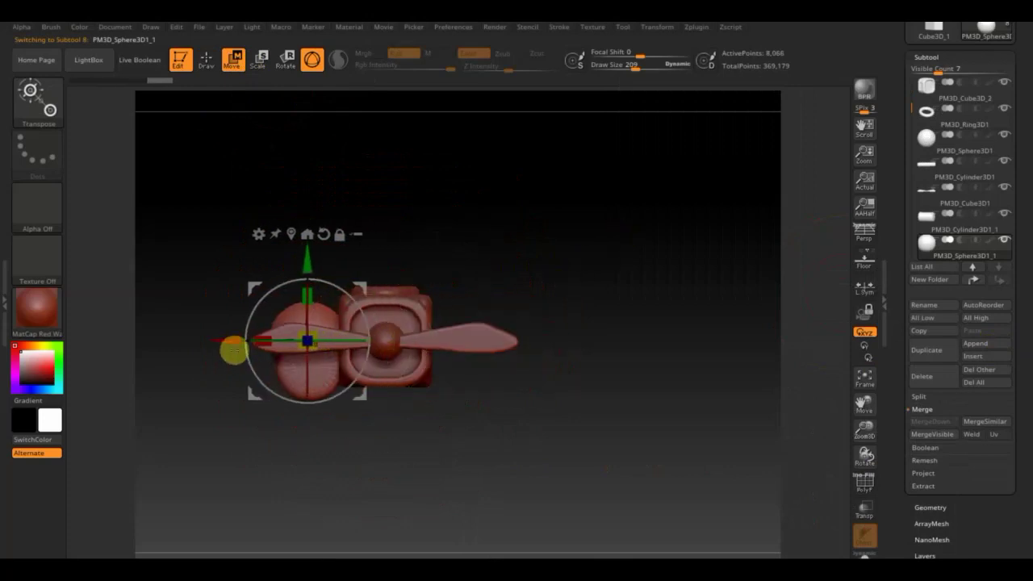
Step: Lower the sphere and push it onto the barrel's end from a top-down view
{"action": "left_click_drag", "start_coordinate": [531, 445], "coordinate": [634, 461]}
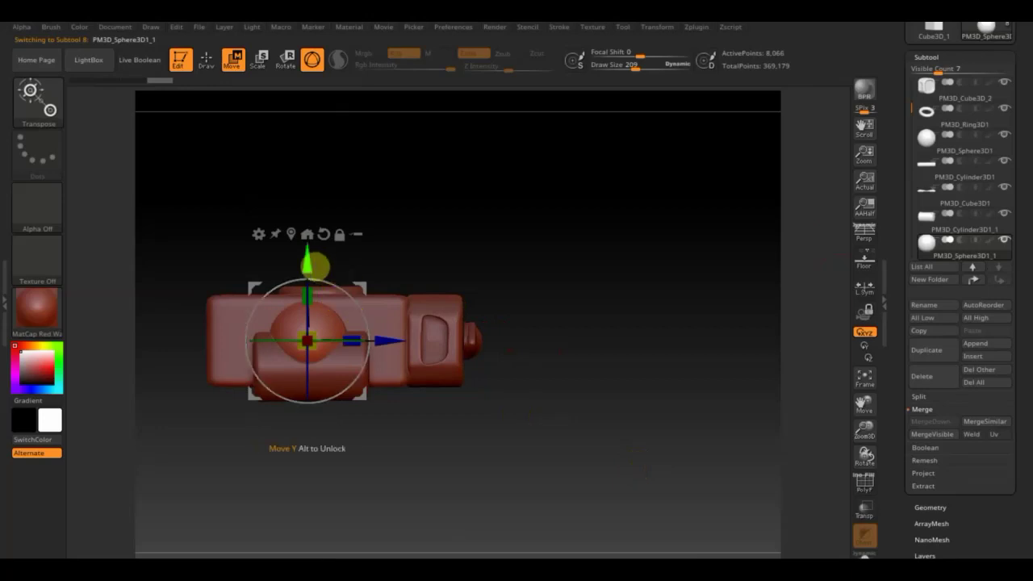
{"action": "left_click_drag", "start_coordinate": [308, 260], "coordinate": [306, 281]}
{"action": "left_click_drag", "start_coordinate": [404, 365], "coordinate": [272, 367]}
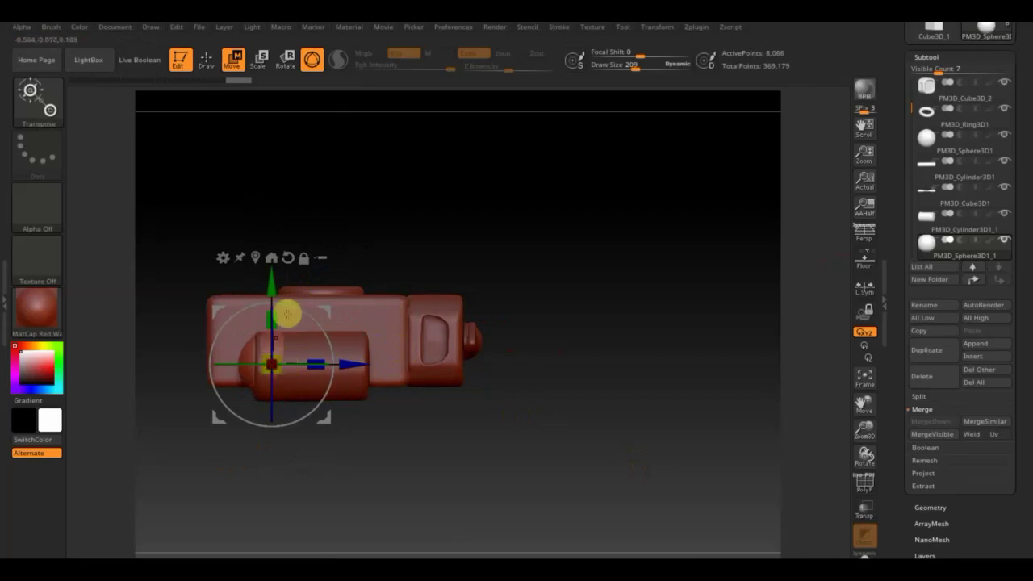
{"action": "left_click_drag", "start_coordinate": [271, 282], "coordinate": [271, 285]}
{"action": "mouse_move", "coordinate": [596, 341]}
{"action": "left_mouse_down"}
{"action": "mouse_move", "coordinate": [622, 347]}
{"action": "mouse_move", "coordinate": [597, 348]}
{"action": "left_mouse_up"}
{"action": "mouse_move", "coordinate": [623, 388]}
{"action": "left_mouse_down", "text": "alt"}
{"action": "mouse_move", "coordinate": [664, 427]}
{"action": "mouse_move", "coordinate": [610, 489]}
{"action": "mouse_move", "coordinate": [599, 424]}
{"action": "left_mouse_up", "text": "alt"}
{"action": "left_click_drag", "start_coordinate": [450, 346], "coordinate": [436, 352]}
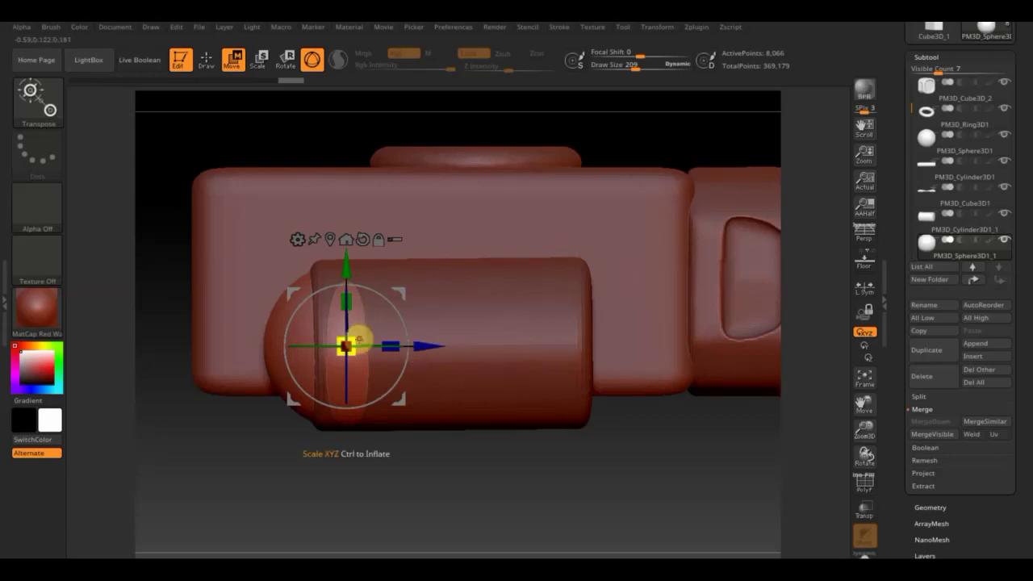
Step: Fine-tune the sphere cap's position and slide it to the cylinder's right end in side view
{"action": "mouse_move", "coordinate": [417, 390]}
{"action": "left_mouse_down"}
{"action": "mouse_move", "coordinate": [530, 470]}
{"action": "mouse_move", "coordinate": [546, 472]}
{"action": "mouse_move", "coordinate": [562, 456]}
{"action": "left_mouse_up"}
{"action": "left_click_drag", "start_coordinate": [438, 347], "coordinate": [433, 350]}
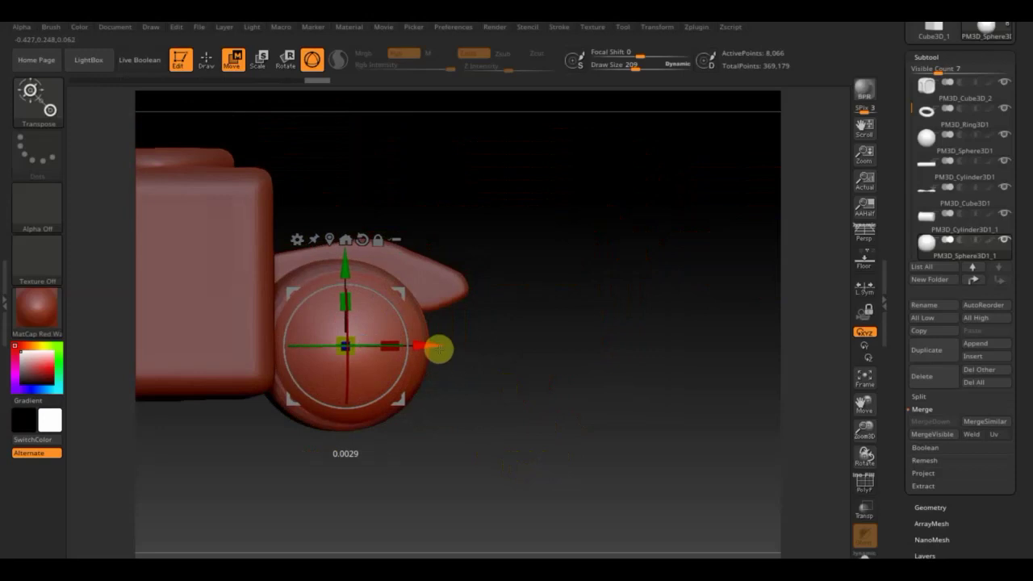
{"action": "left_click_drag", "start_coordinate": [337, 269], "coordinate": [340, 267]}
{"action": "left_click_drag", "start_coordinate": [479, 306], "coordinate": [591, 367]}
{"action": "left_click_drag", "start_coordinate": [412, 348], "coordinate": [409, 347]}
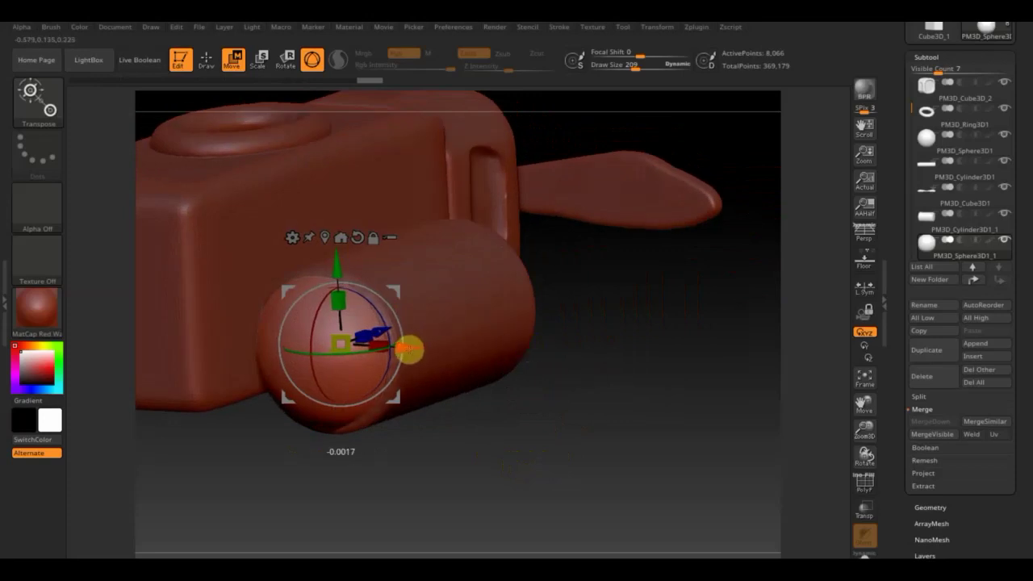
{"action": "mouse_move", "coordinate": [586, 397]}
{"action": "left_mouse_down"}
{"action": "mouse_move", "coordinate": [539, 391]}
{"action": "mouse_move", "coordinate": [593, 464]}
{"action": "left_mouse_up"}
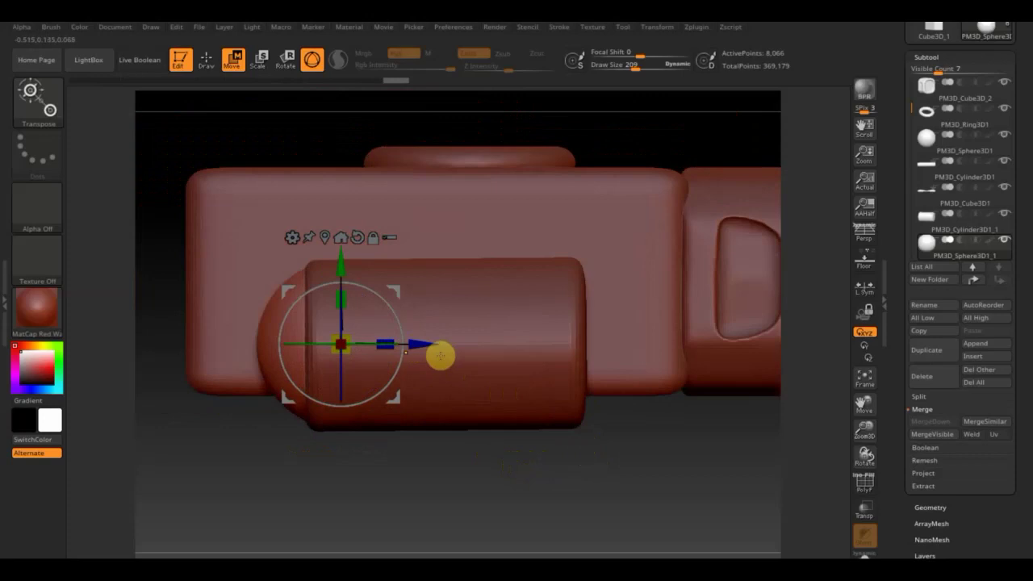
{"action": "left_click_drag", "start_coordinate": [428, 348], "coordinate": [634, 377]}
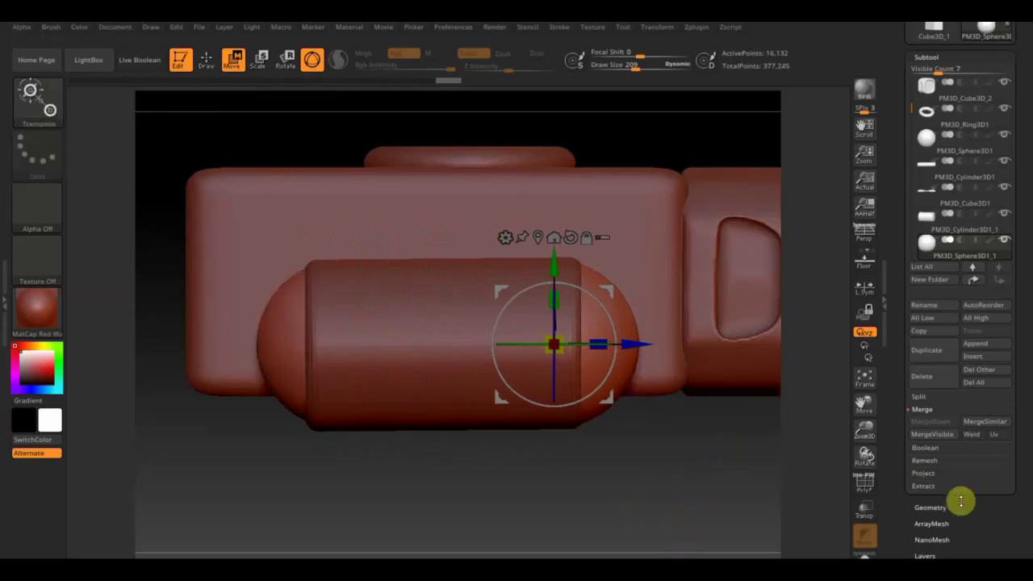
Step: DynaMesh the barrel's end sphere from the Geometry settings
{"action": "left_click", "coordinate": [930, 507]}
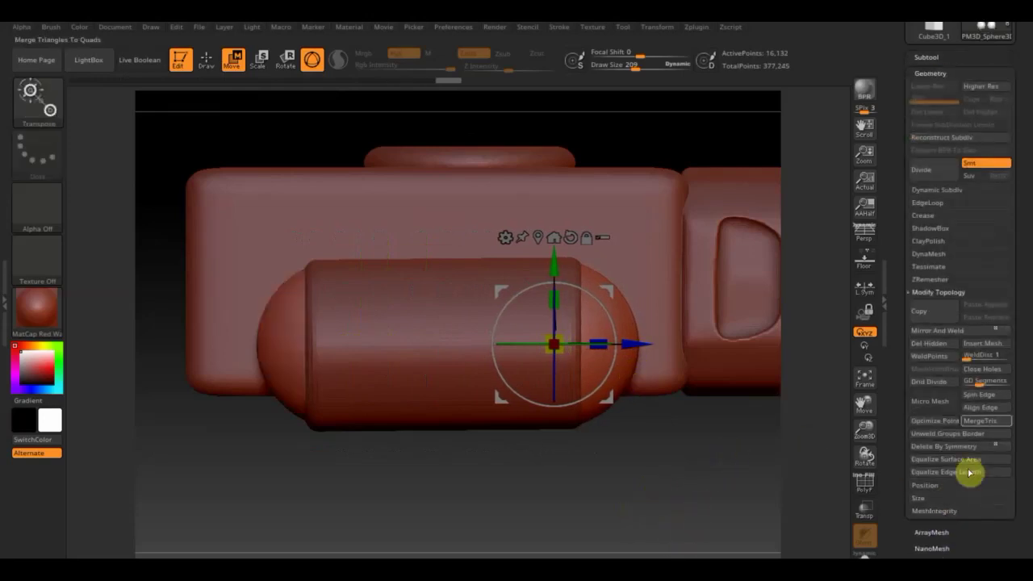
{"action": "left_click", "coordinate": [929, 254]}
{"action": "left_click", "coordinate": [928, 274]}
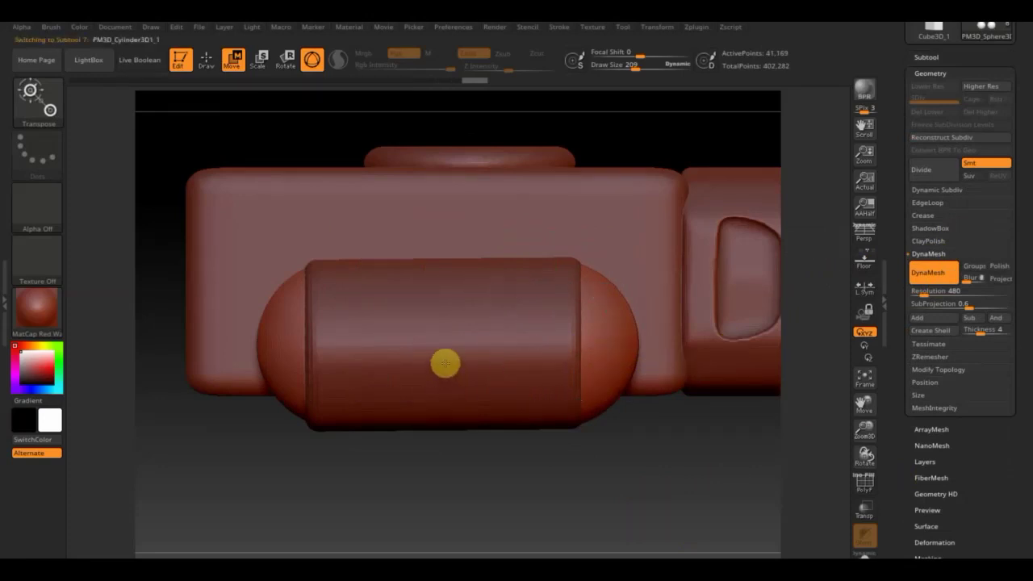
Step: Delete the barrel cylinder's lower subdivision levels and DynaMesh it at resolution 600
{"action": "left_click", "coordinate": [446, 364], "text": "alt"}
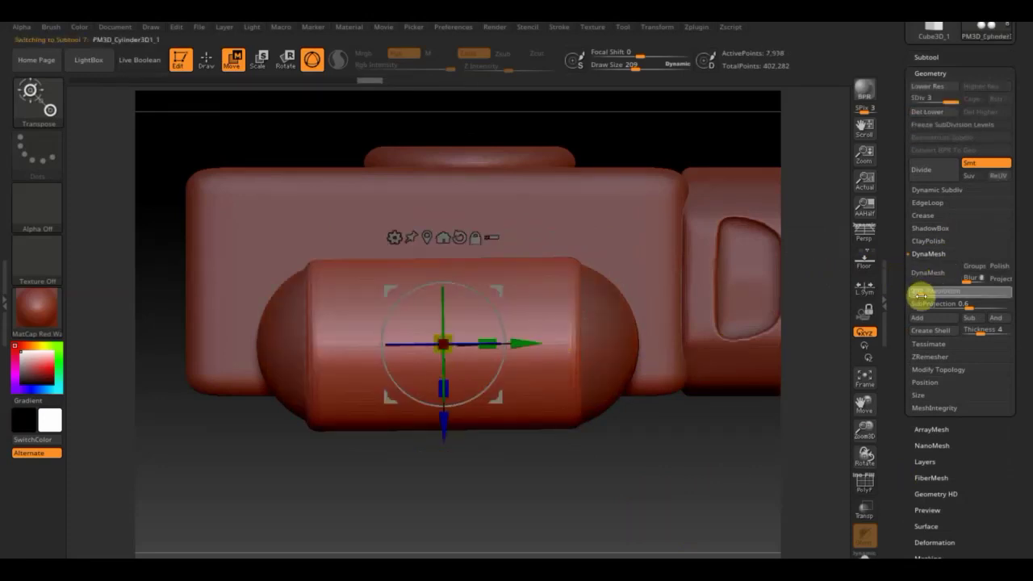
{"action": "left_click", "coordinate": [927, 111]}
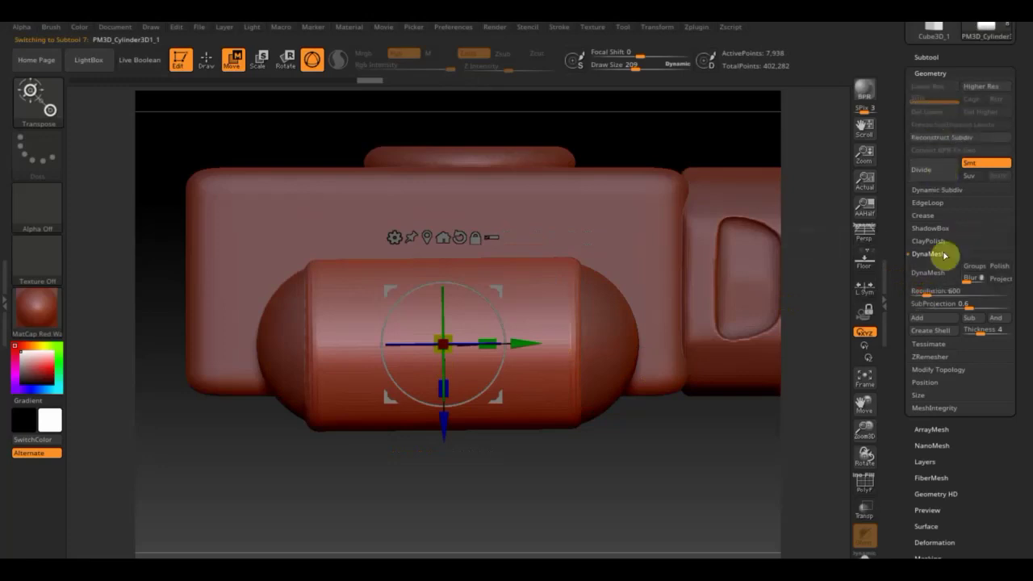
{"action": "left_click", "coordinate": [932, 275]}
{"action": "left_click_drag", "start_coordinate": [686, 484], "coordinate": [604, 479], "text": "alt"}
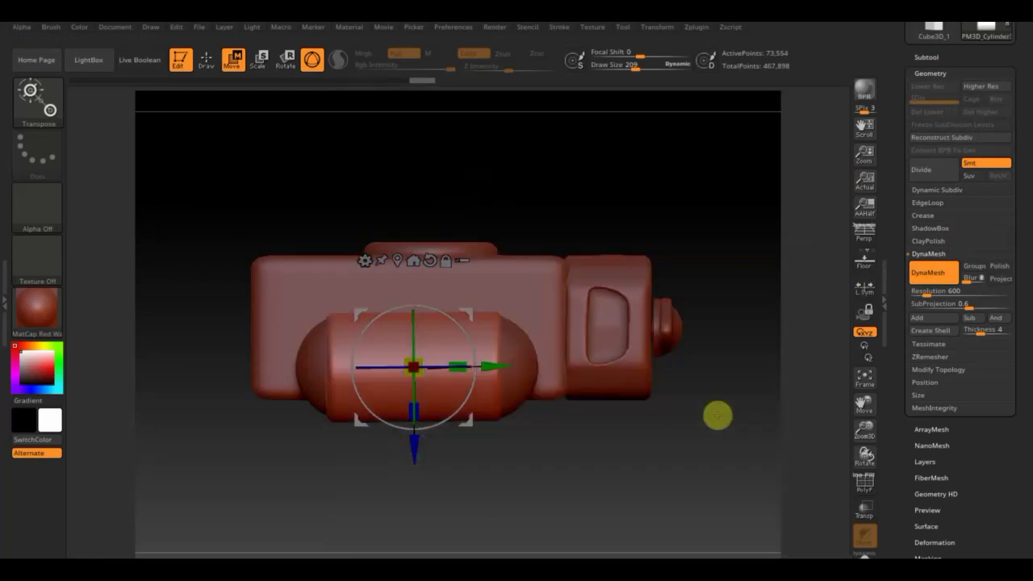
{"action": "left_click", "coordinate": [928, 58]}
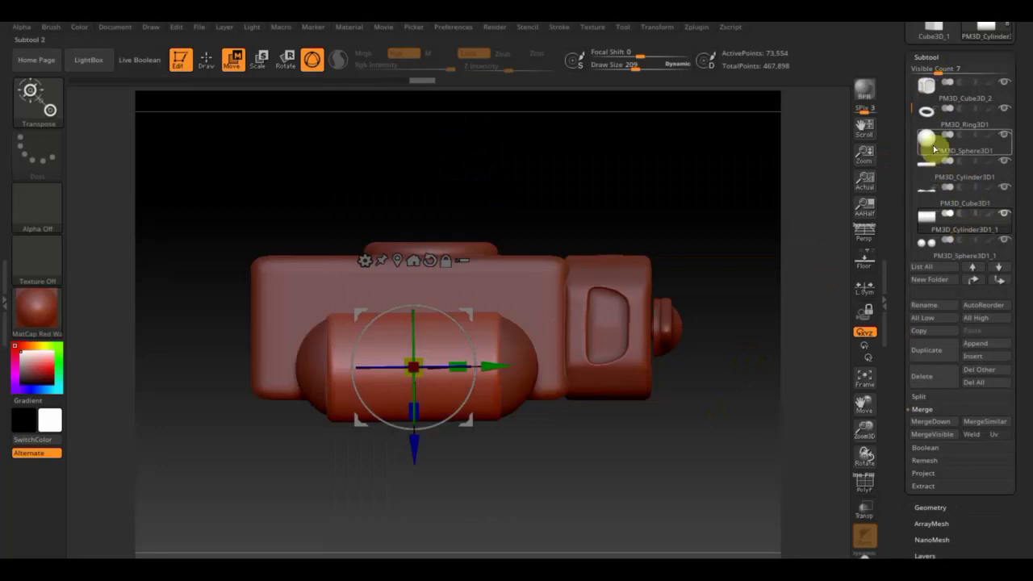
{"action": "mouse_move", "coordinate": [928, 143]}
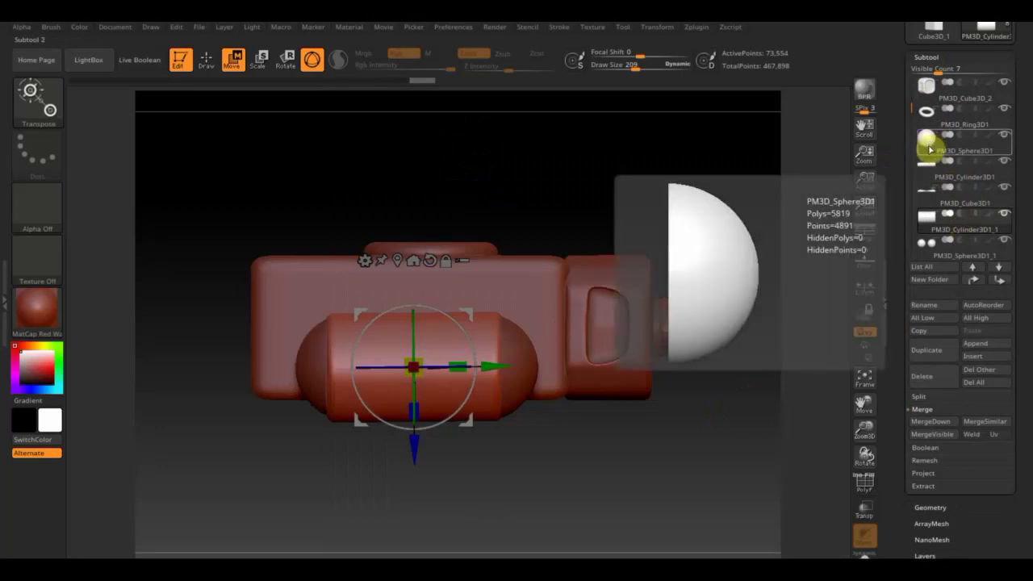
Step: Duplicate the PM3D_Sphere3D1 half-sphere and flip the copy around about 174°
{"action": "left_click", "coordinate": [930, 154]}
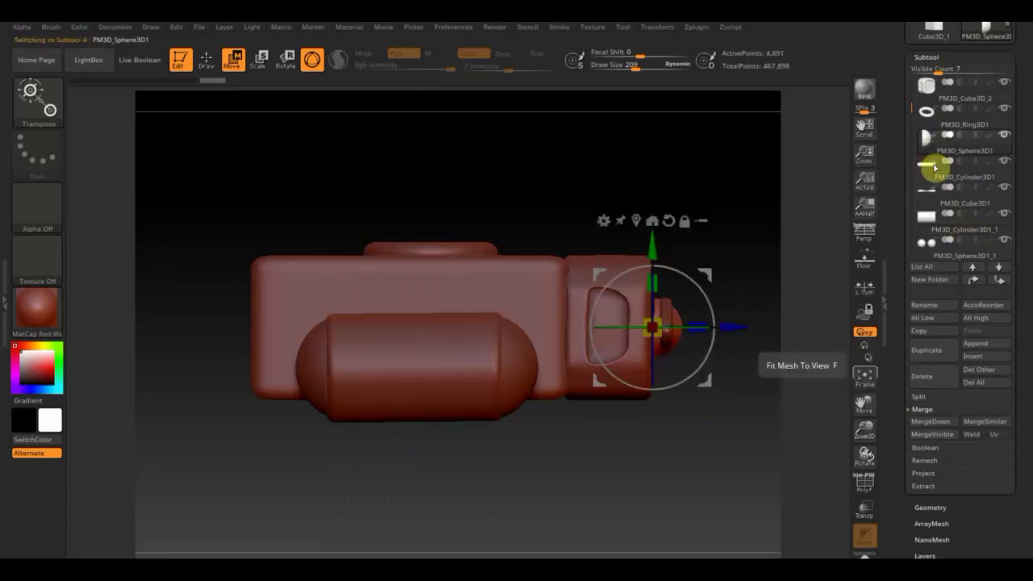
{"action": "left_click", "coordinate": [932, 350]}
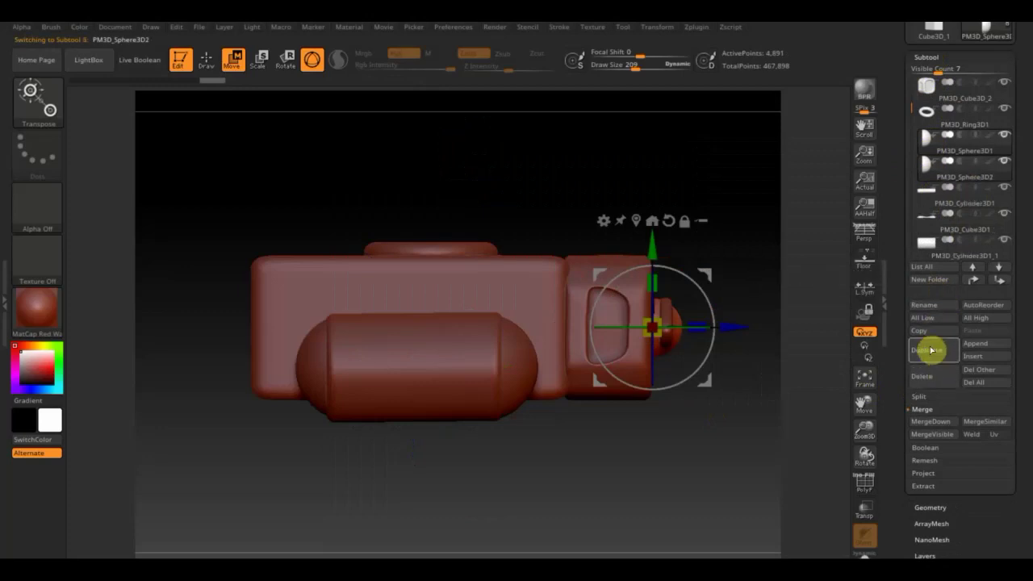
{"action": "mouse_move", "coordinate": [722, 291]}
{"action": "left_mouse_down"}
{"action": "mouse_move", "coordinate": [556, 430]}
{"action": "mouse_move", "coordinate": [537, 421]}
{"action": "left_mouse_up"}
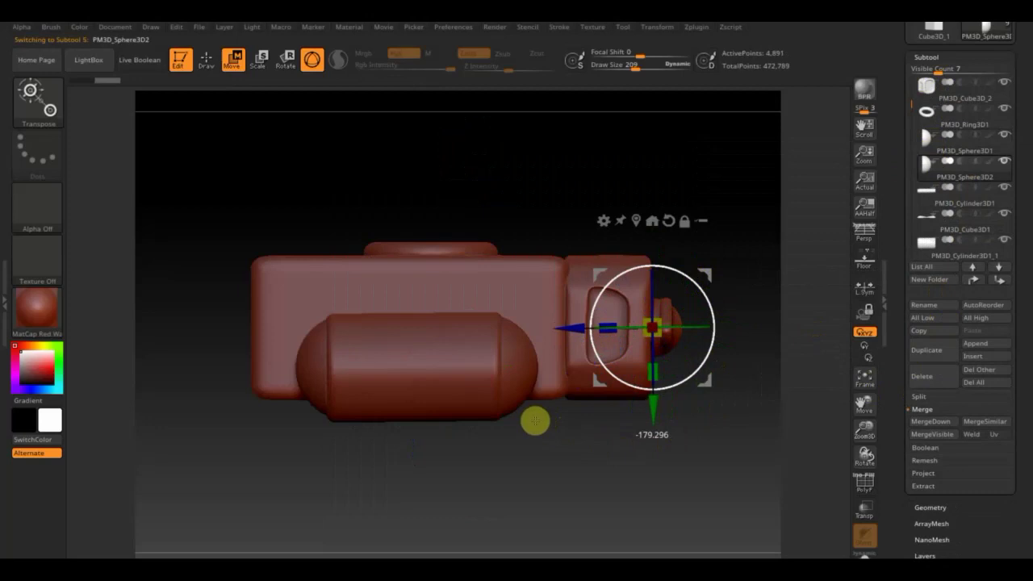
{"action": "left_click_drag", "start_coordinate": [756, 428], "coordinate": [683, 473]}
{"action": "left_click", "coordinate": [513, 331]}
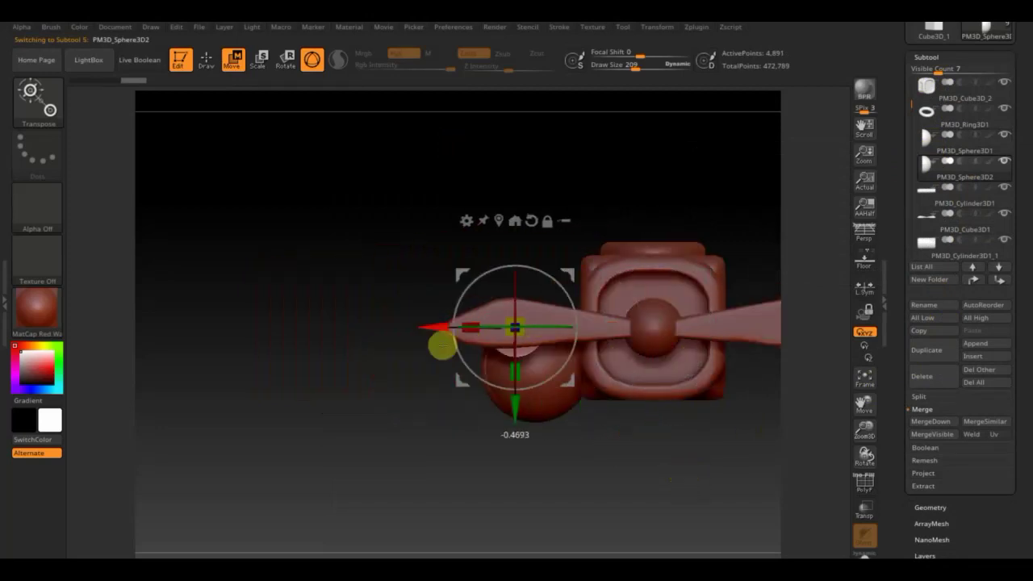
Step: Lower, scale up and slide the copied half-sphere onto the barrel's front end
{"action": "left_click_drag", "start_coordinate": [516, 406], "coordinate": [517, 447]}
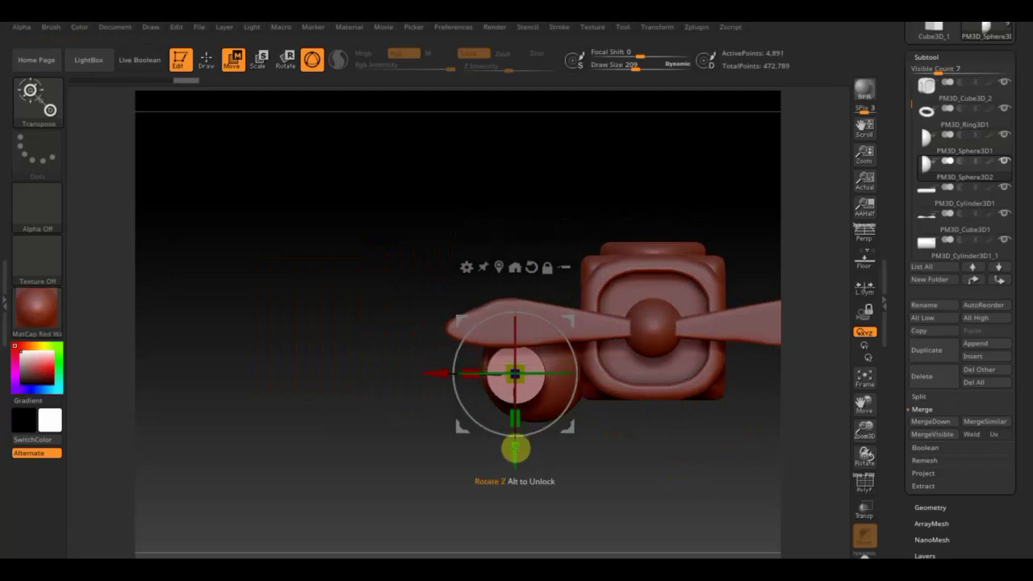
{"action": "left_click_drag", "start_coordinate": [428, 372], "coordinate": [442, 380]}
{"action": "left_click_drag", "start_coordinate": [662, 476], "coordinate": [714, 492]}
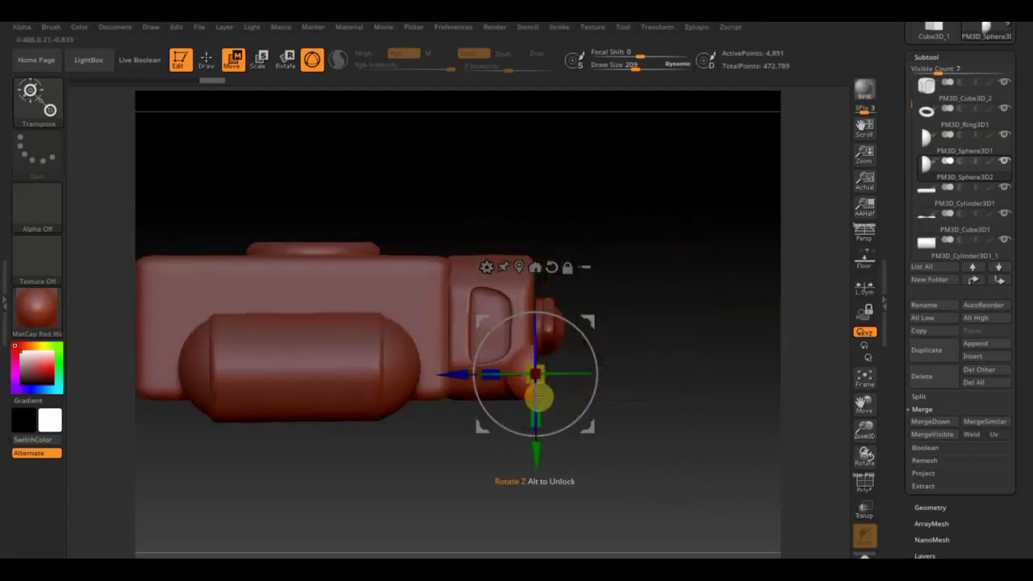
{"action": "left_click_drag", "start_coordinate": [537, 408], "coordinate": [552, 393]}
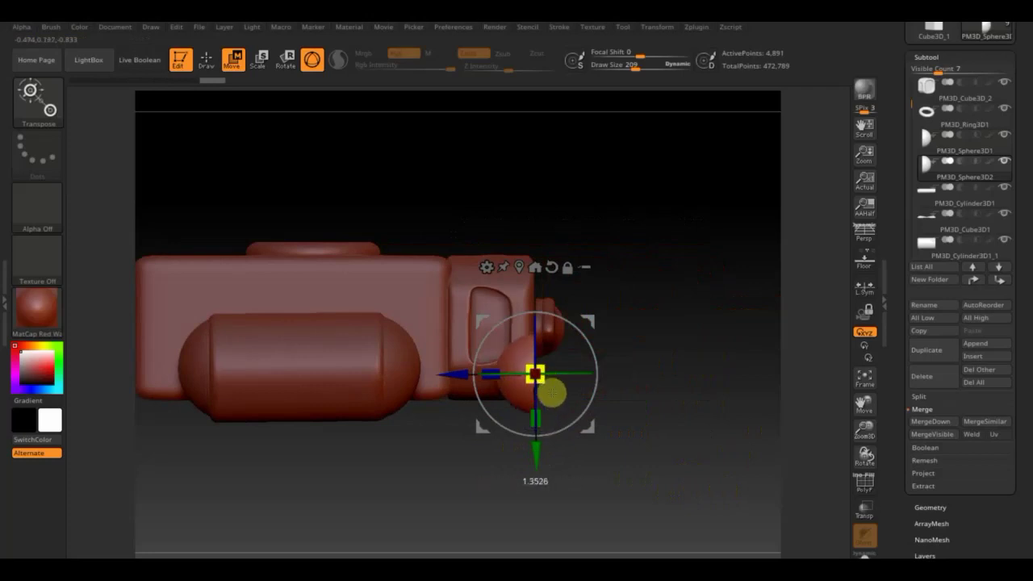
{"action": "left_click_drag", "start_coordinate": [489, 373], "coordinate": [352, 360]}
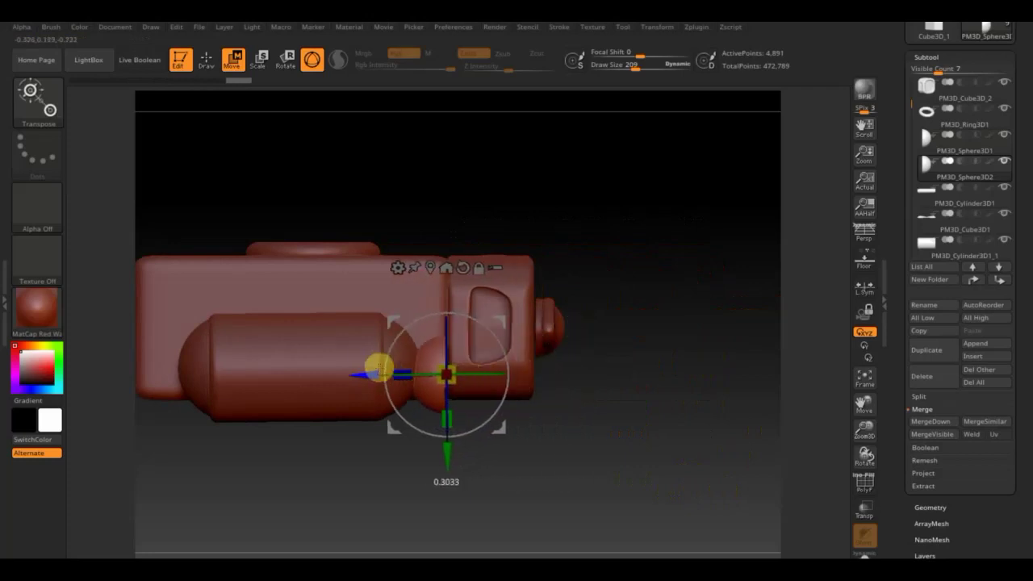
{"action": "left_click_drag", "start_coordinate": [431, 454], "coordinate": [428, 446]}
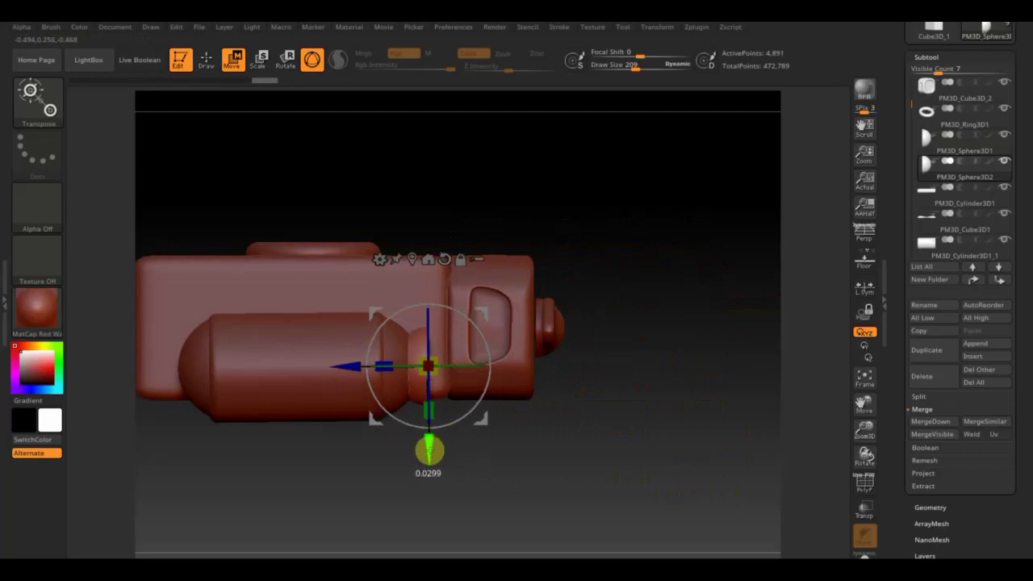
{"action": "mouse_move", "coordinate": [565, 440]}
{"action": "left_mouse_down"}
{"action": "mouse_move", "coordinate": [676, 431]}
{"action": "mouse_move", "coordinate": [610, 473]}
{"action": "mouse_move", "coordinate": [639, 525]}
{"action": "mouse_move", "coordinate": [661, 528]}
{"action": "mouse_move", "coordinate": [646, 546]}
{"action": "mouse_move", "coordinate": [611, 452]}
{"action": "mouse_move", "coordinate": [611, 396]}
{"action": "mouse_move", "coordinate": [634, 431]}
{"action": "mouse_move", "coordinate": [657, 442]}
{"action": "left_mouse_up"}
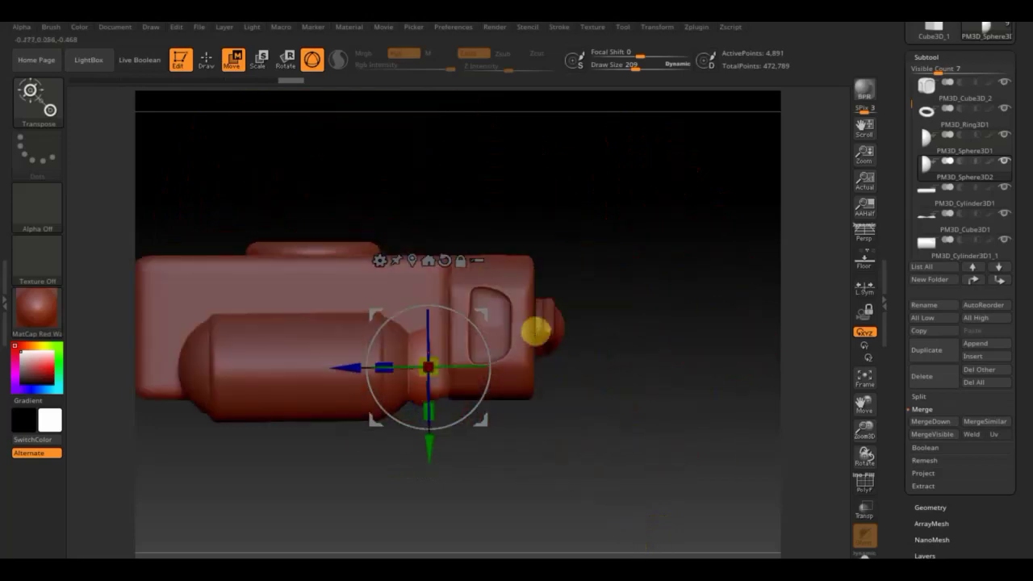
{"action": "left_click_drag", "start_coordinate": [605, 382], "coordinate": [634, 420], "text": "alt"}
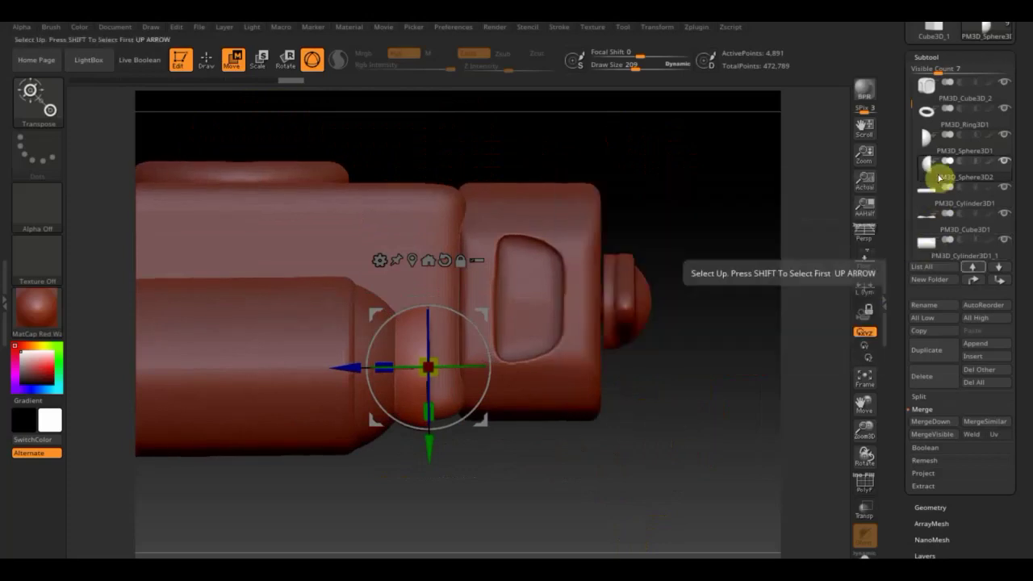
Step: Move PM3D_Sphere3D2 to the bottom of the subtool list and DynaMesh it
{"action": "left_click", "coordinate": [1001, 282]}
{"action": "left_click", "coordinate": [1001, 283]}
{"action": "left_click", "coordinate": [1002, 282]}
{"action": "left_click", "coordinate": [1002, 282]}
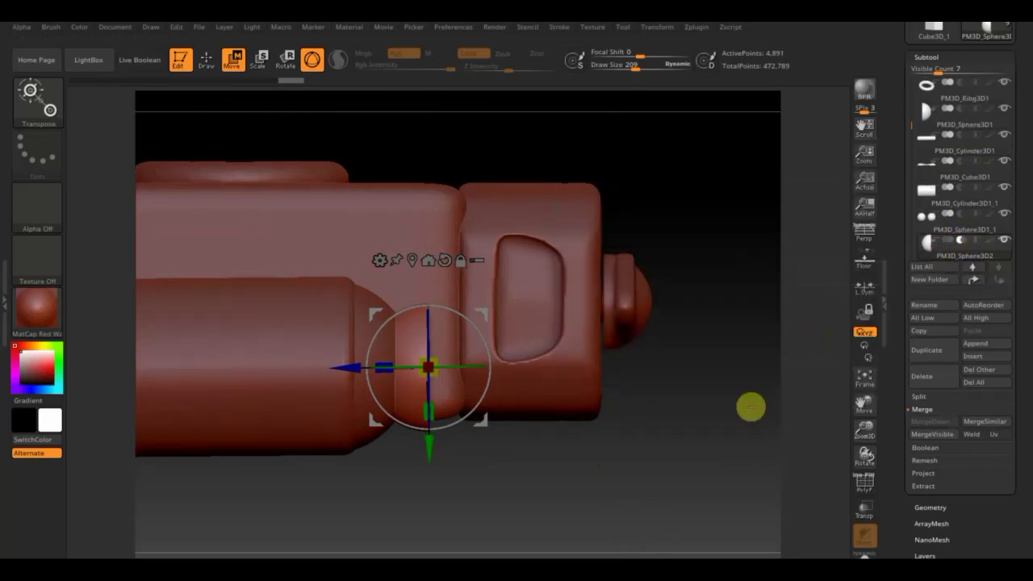
{"action": "left_click", "coordinate": [930, 504]}
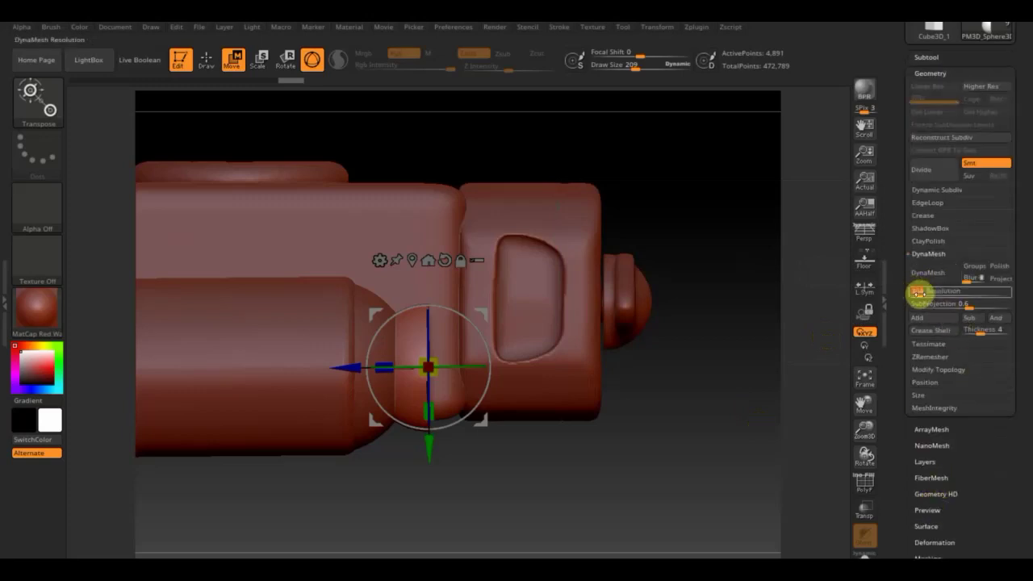
{"action": "left_click", "coordinate": [929, 276]}
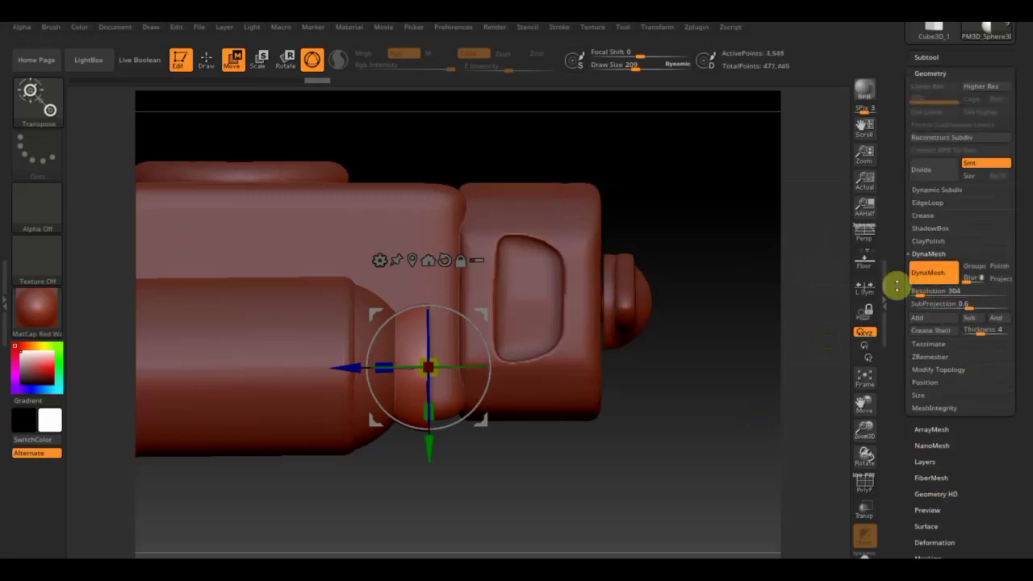
Step: Select PM3D_Sphere3D1_1 and MergeDown the front cap into it, confirming the merge
{"action": "left_click_drag", "start_coordinate": [1029, 153], "coordinate": [1028, 163]}
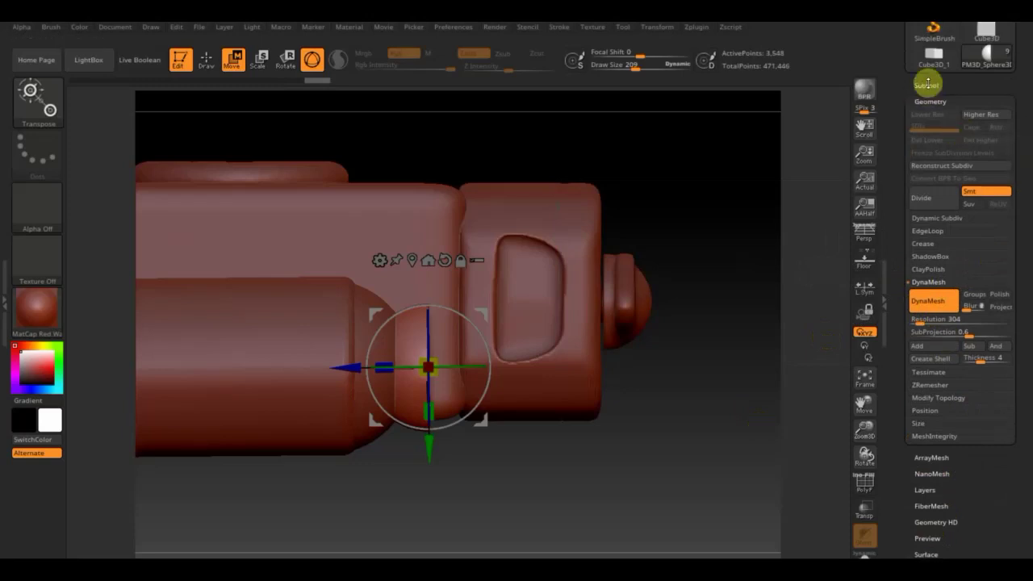
{"action": "left_click", "coordinate": [926, 85]}
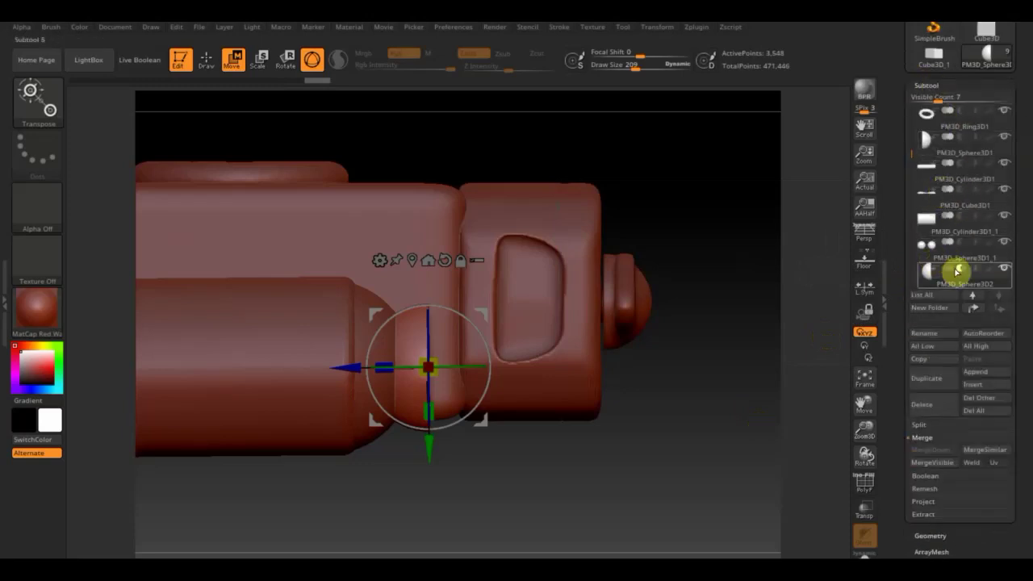
{"action": "left_click", "coordinate": [945, 262]}
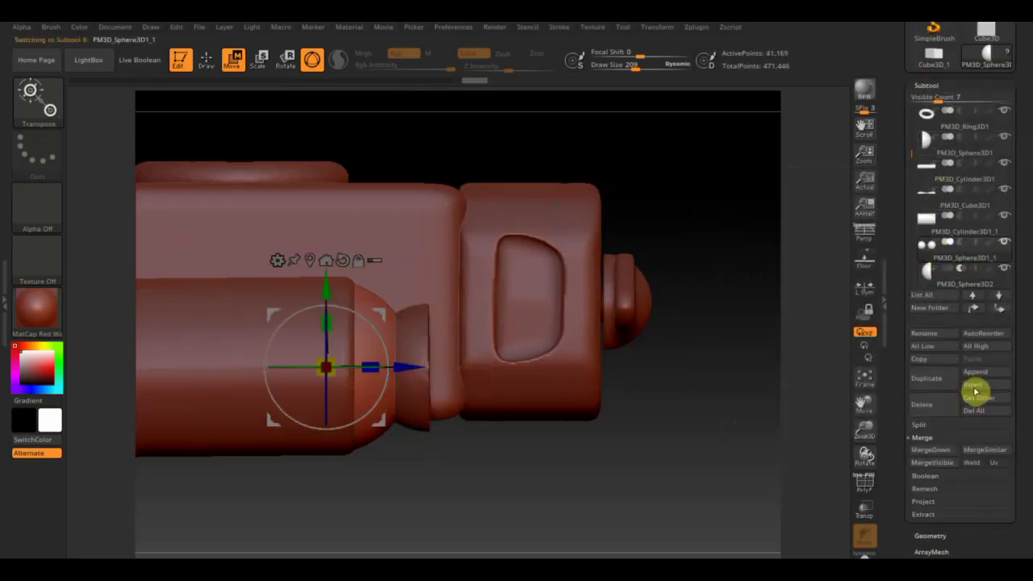
{"action": "left_click", "coordinate": [932, 450]}
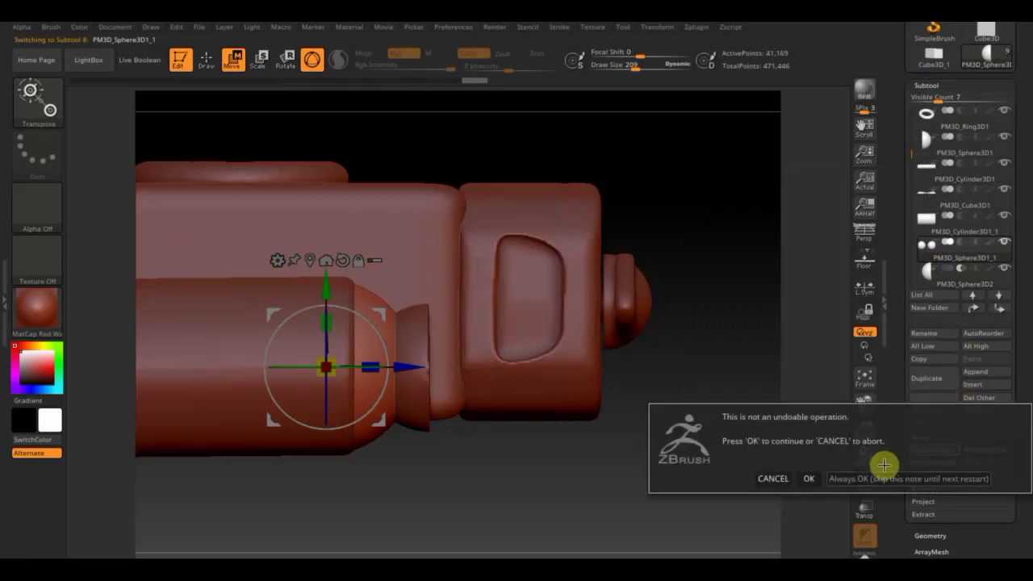
{"action": "left_click", "coordinate": [808, 481]}
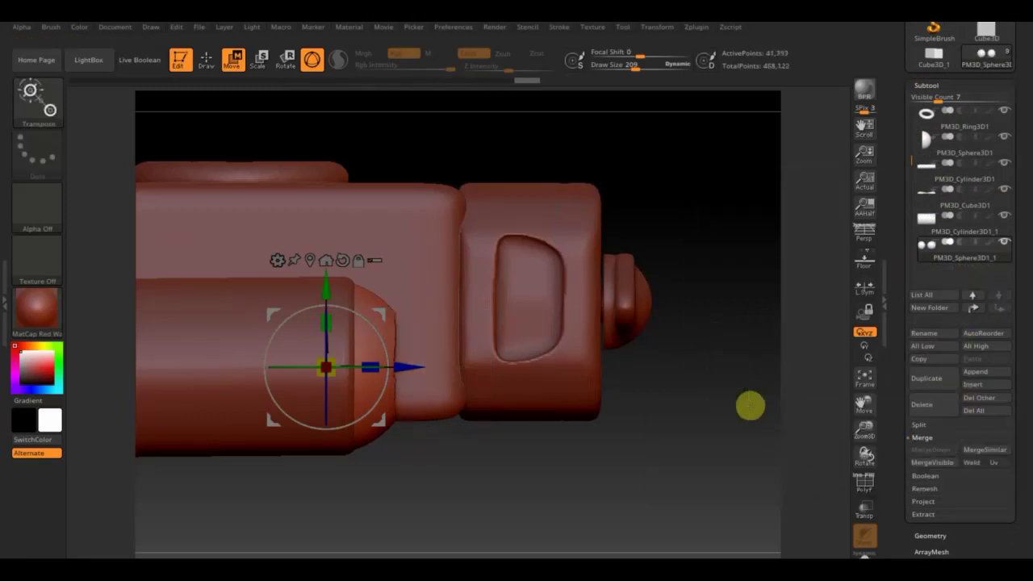
{"action": "left_click_drag", "start_coordinate": [743, 405], "coordinate": [685, 410]}
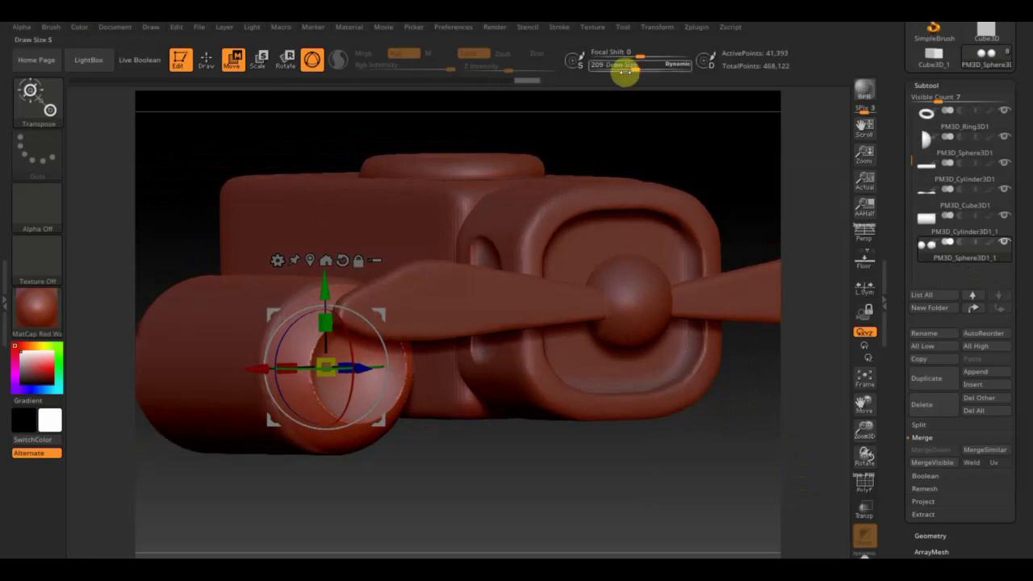
Step: Smooth the barrel opening's rim with a smaller Shift-smooth brush
{"action": "left_click_drag", "start_coordinate": [540, 459], "coordinate": [541, 444]}
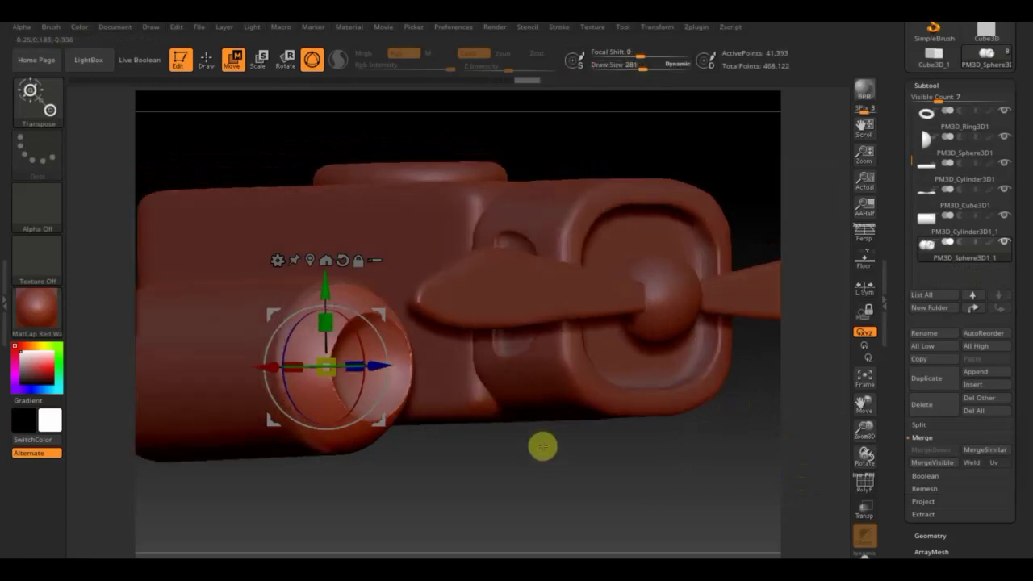
{"action": "left_click", "coordinate": [208, 61]}
{"action": "left_click_drag", "start_coordinate": [642, 69], "coordinate": [618, 69]}
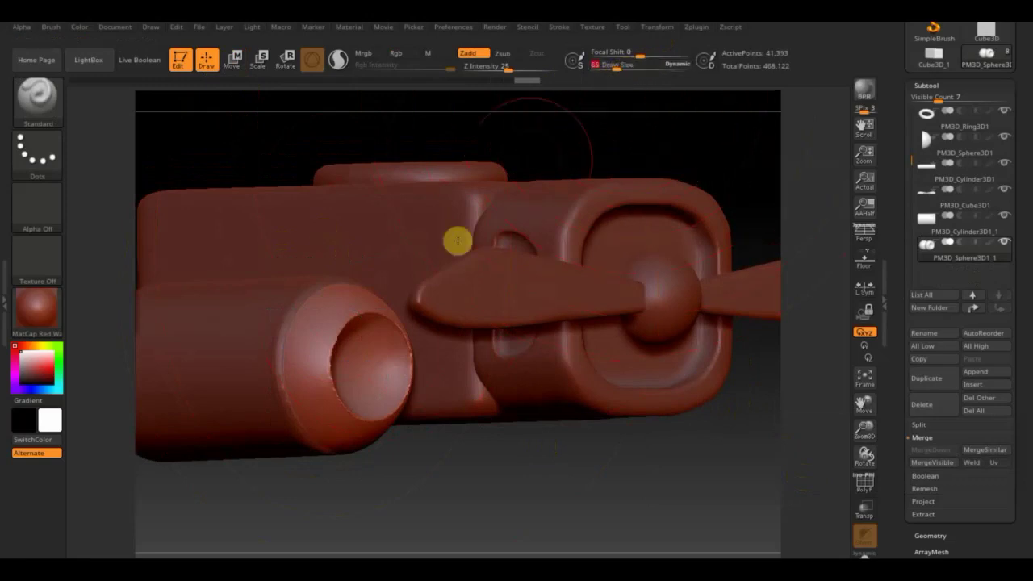
{"action": "key", "text": "shift"}
{"action": "left_click_drag", "start_coordinate": [351, 387], "coordinate": [404, 374], "text": "shift"}
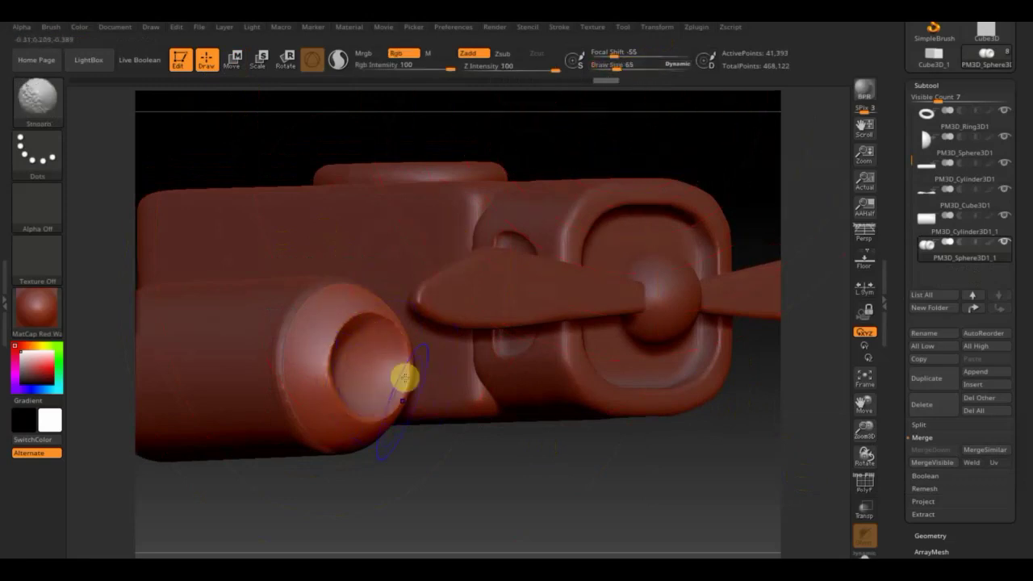
Step: Zoom out to show the whole gun and its propeller, then bring up the Tool primitives picker
{"action": "left_click_drag", "start_coordinate": [507, 489], "coordinate": [475, 505]}
{"action": "mouse_move", "coordinate": [557, 524]}
{"action": "left_mouse_down", "text": "alt"}
{"action": "mouse_move", "coordinate": [537, 456]}
{"action": "mouse_move", "coordinate": [622, 462]}
{"action": "left_mouse_up", "text": "alt"}
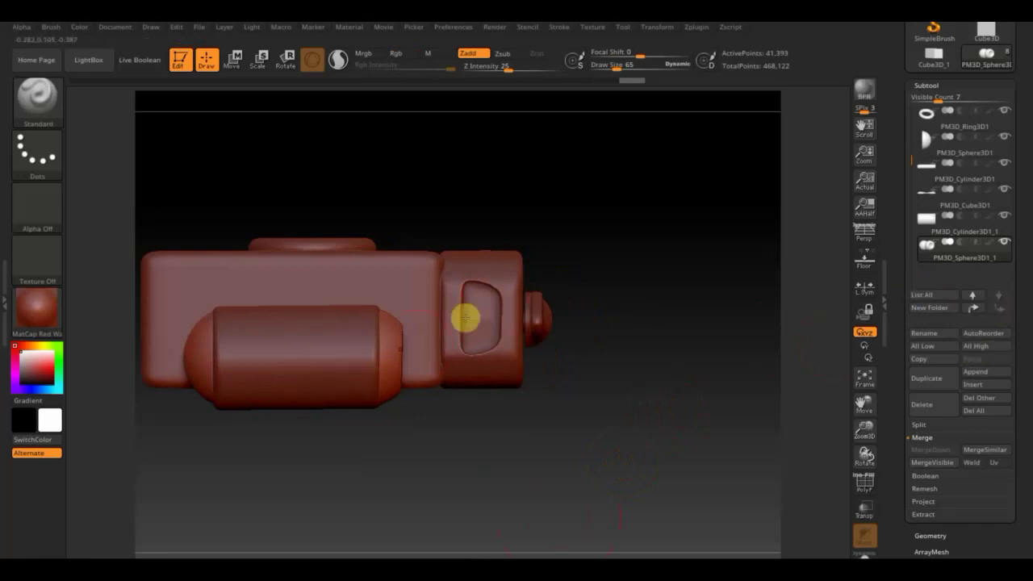
{"action": "left_click_drag", "start_coordinate": [626, 428], "coordinate": [611, 436]}
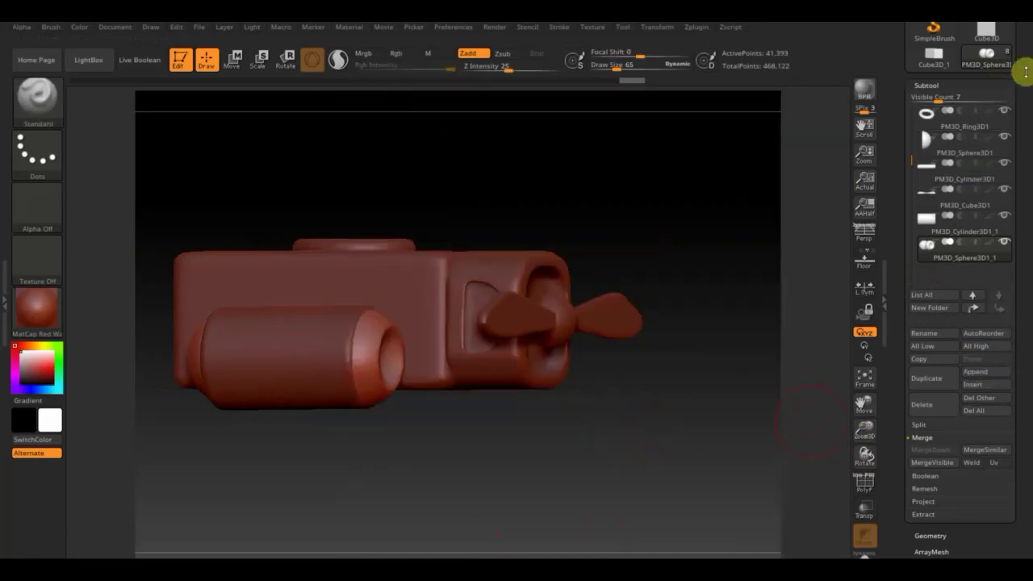
{"action": "left_click_drag", "start_coordinate": [1023, 74], "coordinate": [1025, 153]}
{"action": "left_click", "coordinate": [946, 136]}
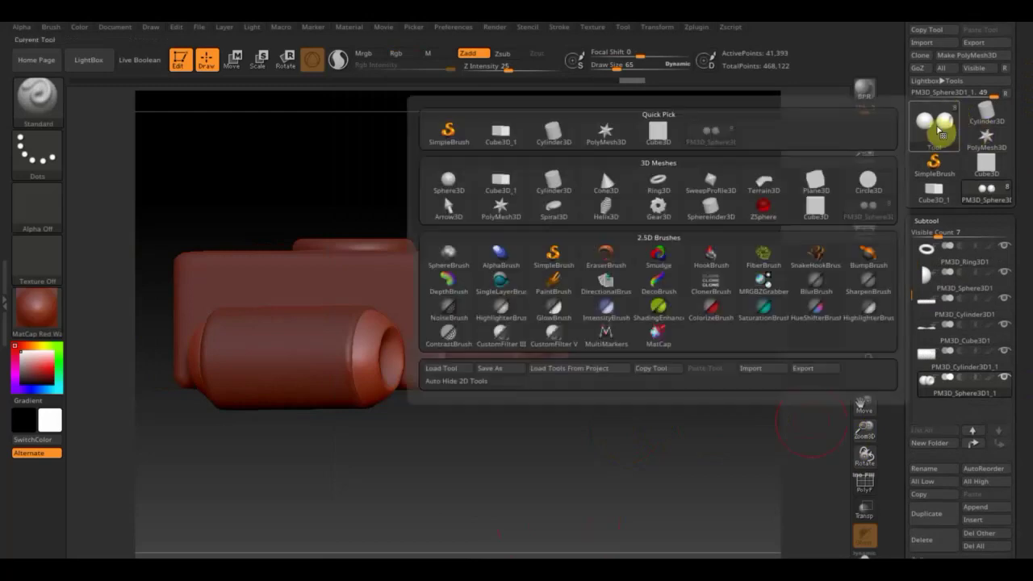
Step: Pick the Cylinder3D primitive and raise its Initialize Inner Radius to make a thin-walled tube
{"action": "left_click", "coordinate": [555, 136]}
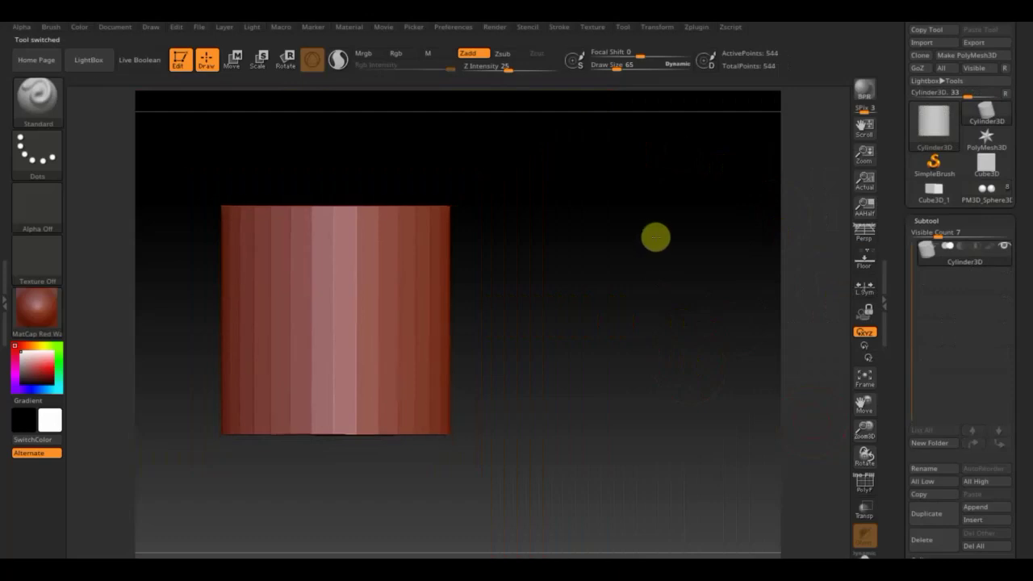
{"action": "left_click_drag", "start_coordinate": [654, 235], "coordinate": [738, 292], "text": "alt"}
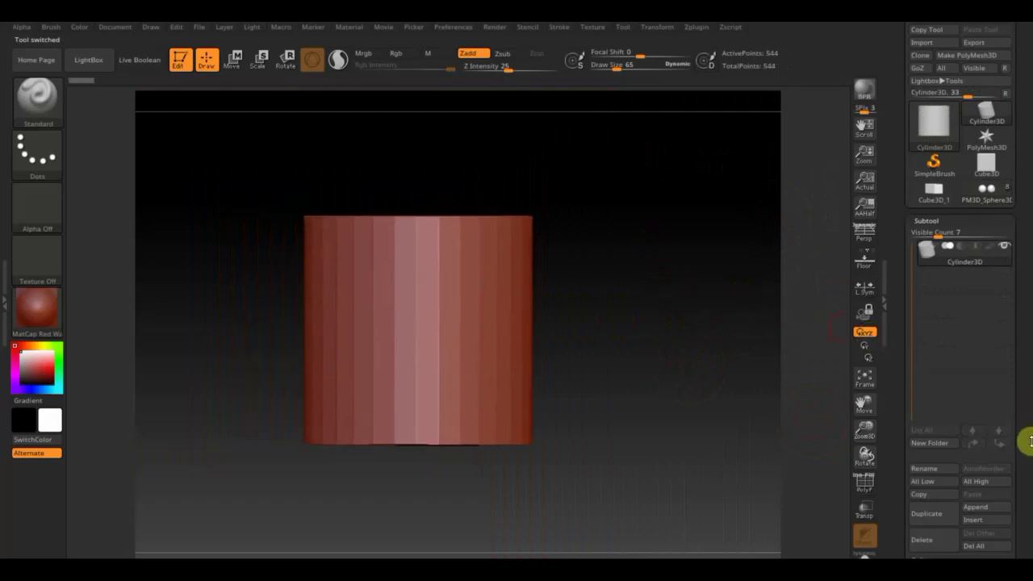
{"action": "scroll", "coordinate": [1024, 435], "scroll_direction": "down", "scroll_amount": 5}
{"action": "scroll", "coordinate": [1029, 363], "scroll_direction": "down", "scroll_amount": 5}
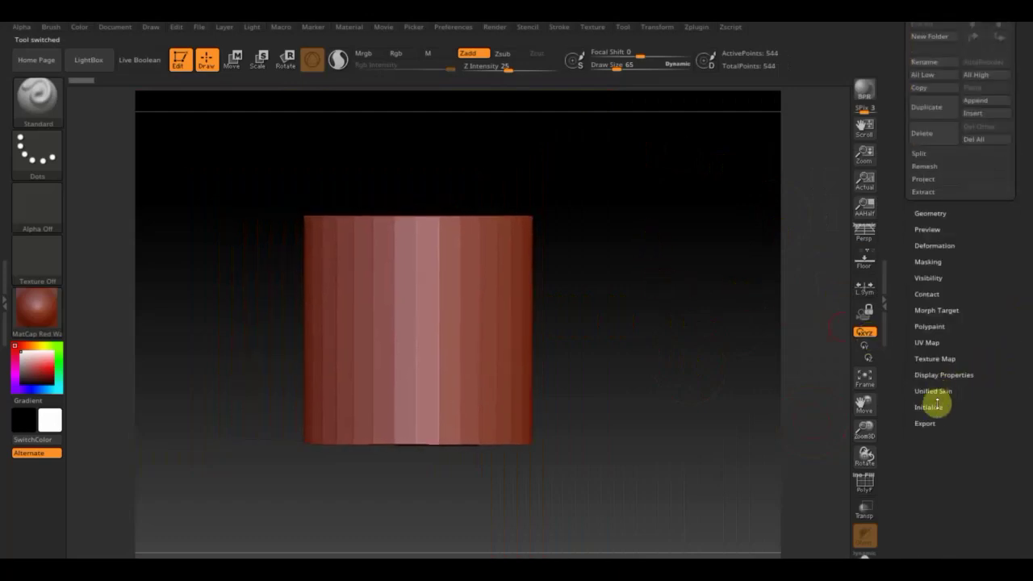
{"action": "left_click", "coordinate": [927, 408]}
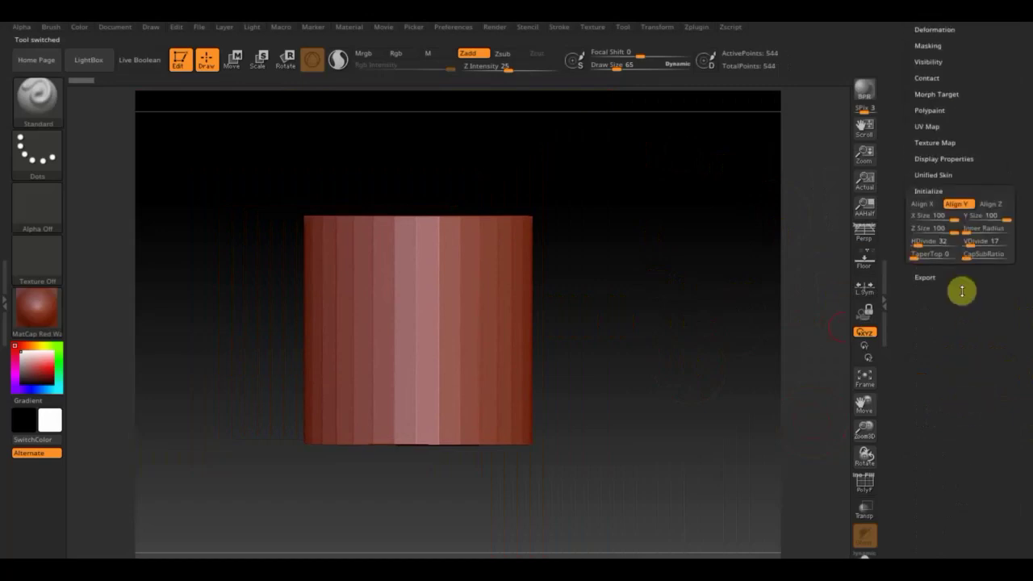
{"action": "left_click", "coordinate": [933, 243]}
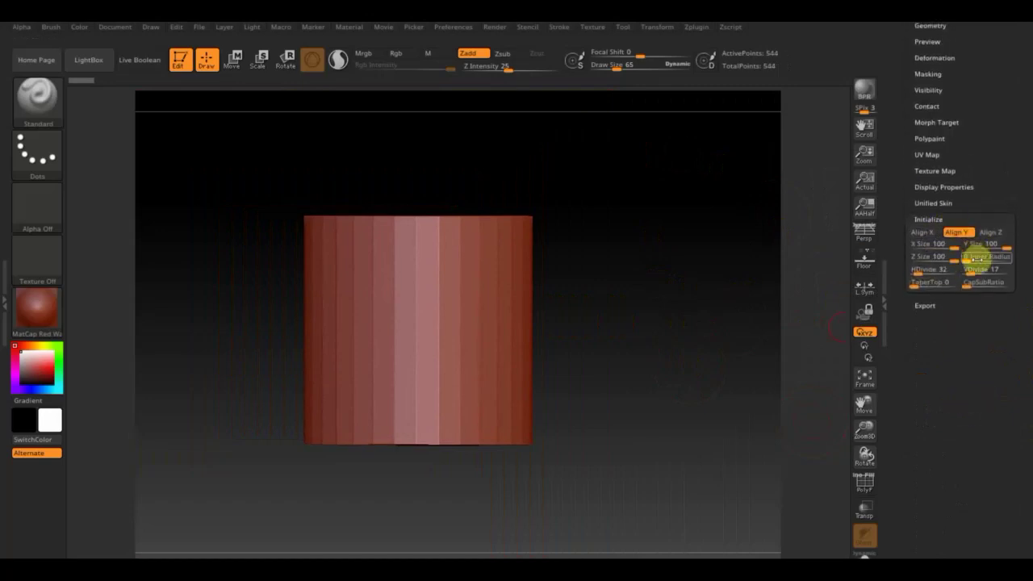
{"action": "left_click_drag", "start_coordinate": [802, 265], "coordinate": [787, 361]}
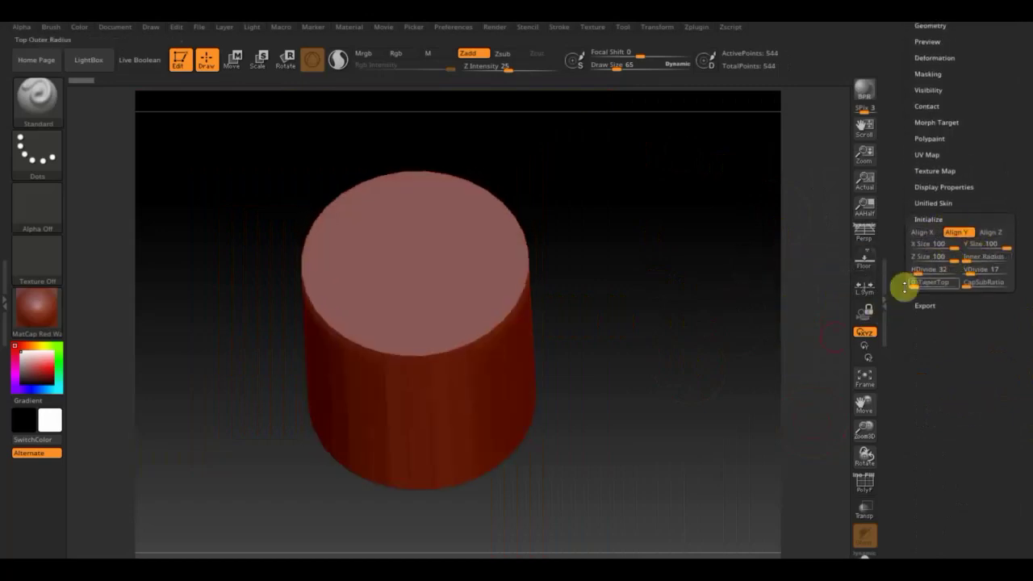
{"action": "left_click_drag", "start_coordinate": [964, 261], "coordinate": [997, 273]}
Step: Convert the tube with Make PolyMesh3D and switch back to the gun model tool
{"action": "scroll", "coordinate": [1001, 270], "scroll_direction": "up", "scroll_amount": 1}
{"action": "scroll", "coordinate": [1013, 194], "scroll_direction": "up", "scroll_amount": 2}
{"action": "scroll", "coordinate": [1009, 258], "scroll_direction": "up", "scroll_amount": 5}
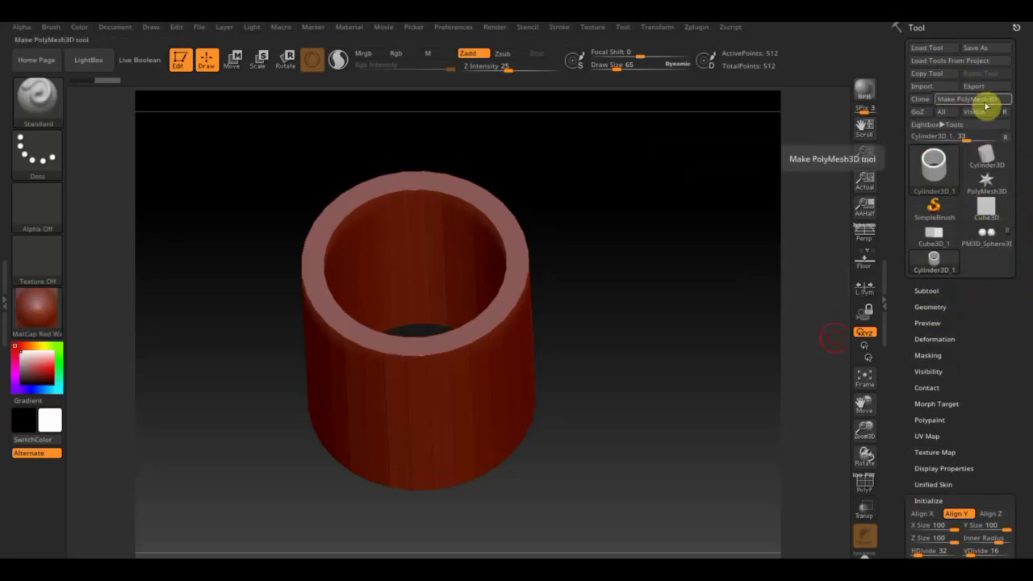
{"action": "left_click", "coordinate": [980, 104]}
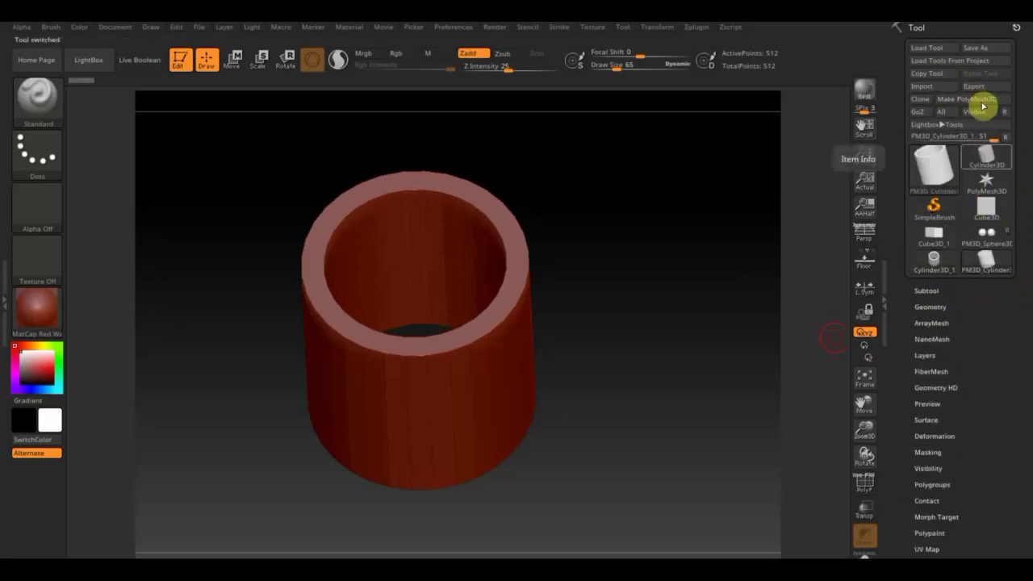
{"action": "left_click", "coordinate": [988, 235]}
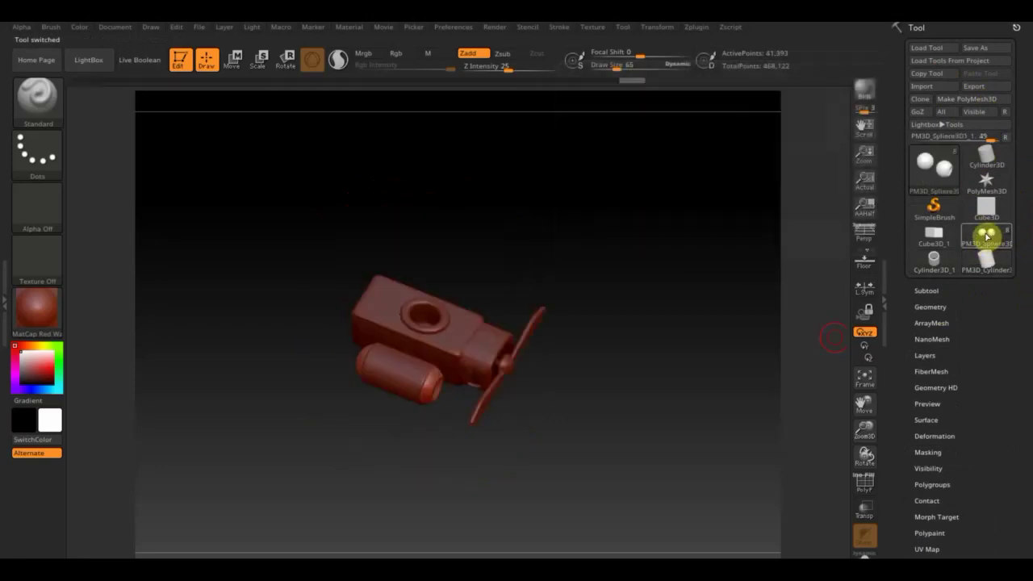
Step: Append the converted PM3D_Cylinder tube to the gun as PM3D_Cylinder3D_2 and select it
{"action": "left_click", "coordinate": [934, 259]}
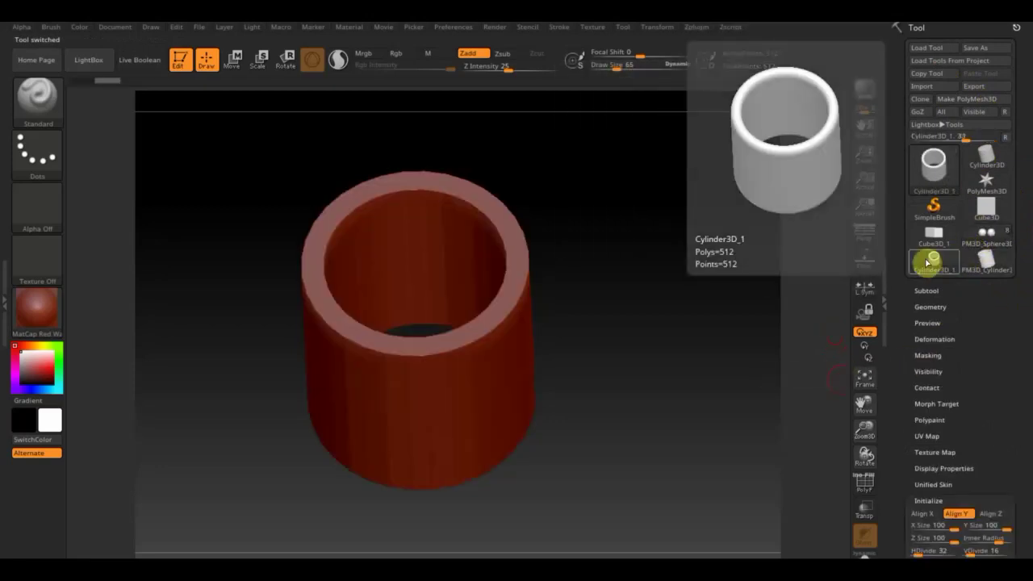
{"action": "left_click", "coordinate": [986, 234]}
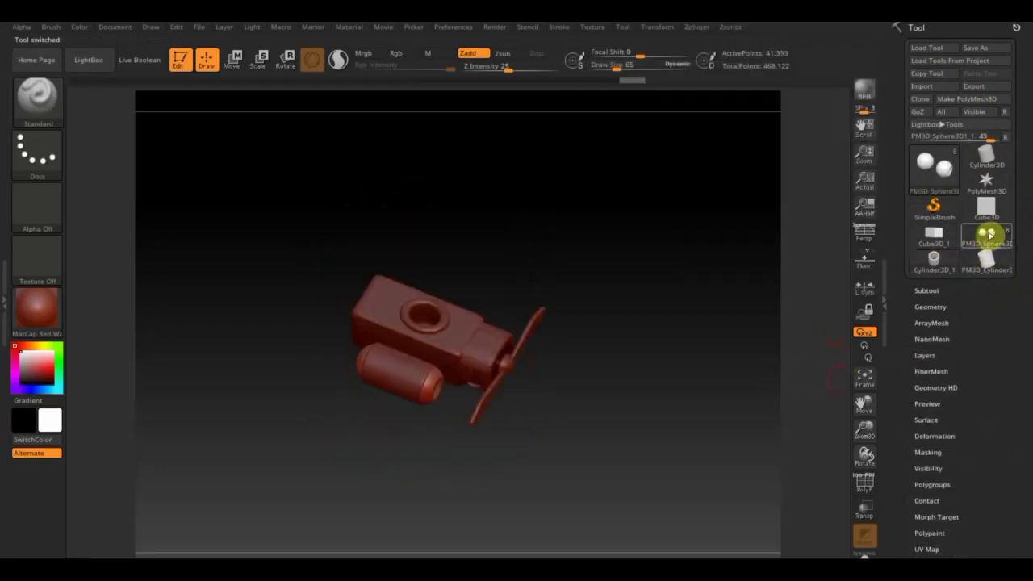
{"action": "left_click", "coordinate": [936, 292]}
{"action": "left_click_drag", "start_coordinate": [1019, 553], "coordinate": [1027, 472]}
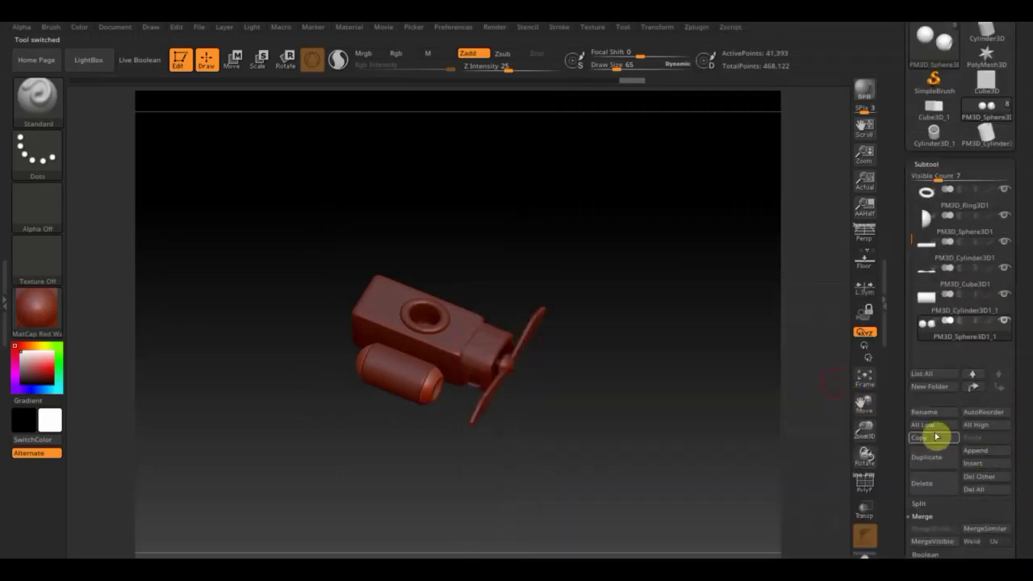
{"action": "left_click", "coordinate": [974, 451]}
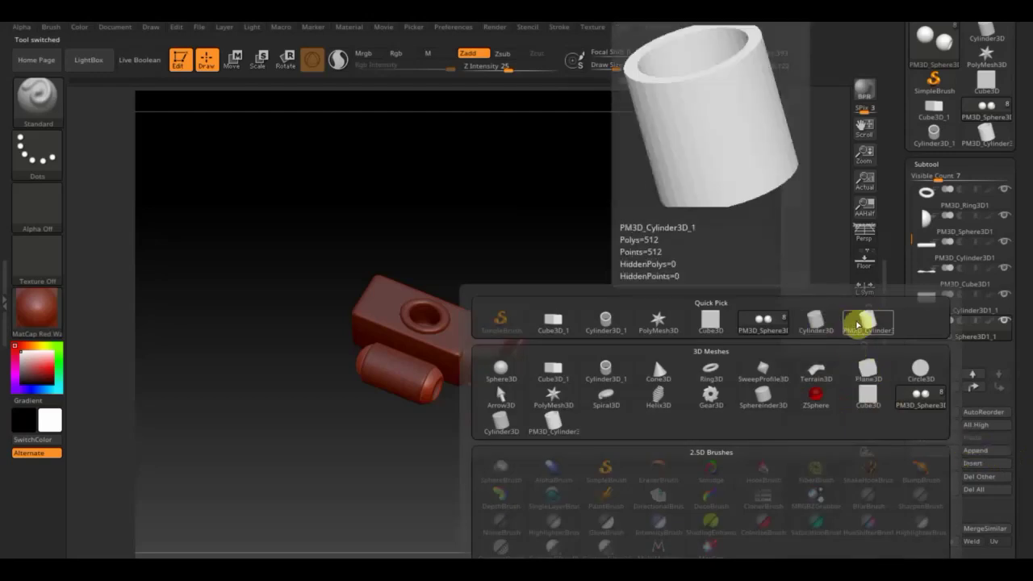
{"action": "left_click", "coordinate": [860, 323]}
{"action": "mouse_move", "coordinate": [767, 355]}
{"action": "left_mouse_down"}
{"action": "mouse_move", "coordinate": [691, 303]}
{"action": "mouse_move", "coordinate": [643, 325]}
{"action": "left_mouse_up"}
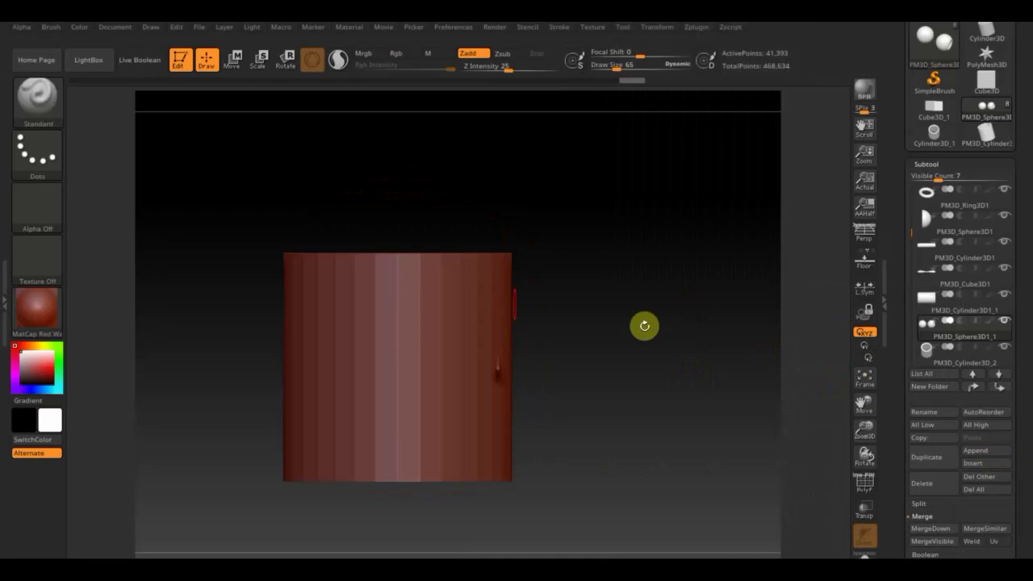
{"action": "left_click", "coordinate": [501, 293], "text": "alt"}
Step: Turn the tube onto its side, shrink and stretch it into a thin rod, and lift it above the body
{"action": "left_click", "coordinate": [233, 60]}
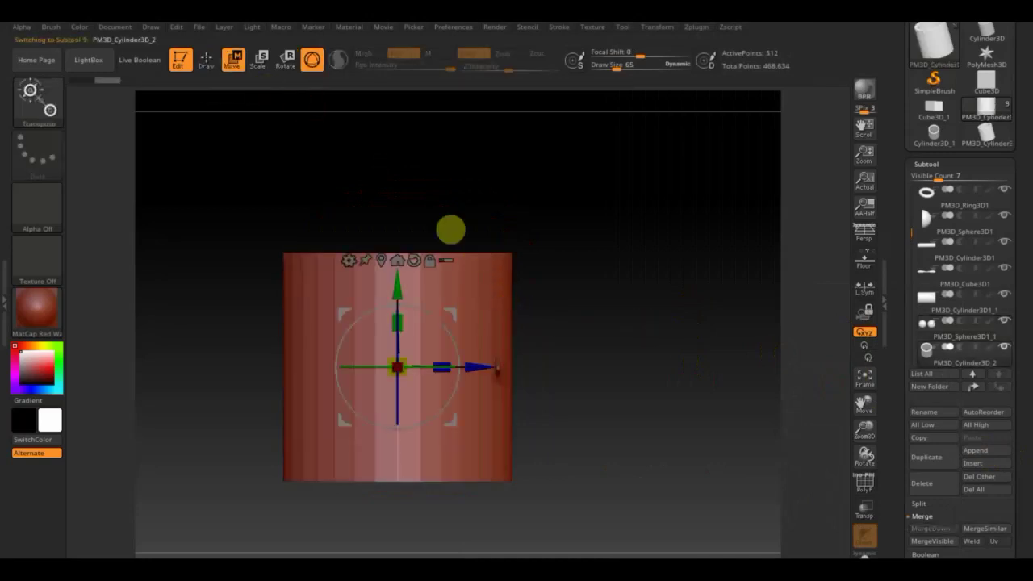
{"action": "left_click_drag", "start_coordinate": [427, 318], "coordinate": [462, 420]}
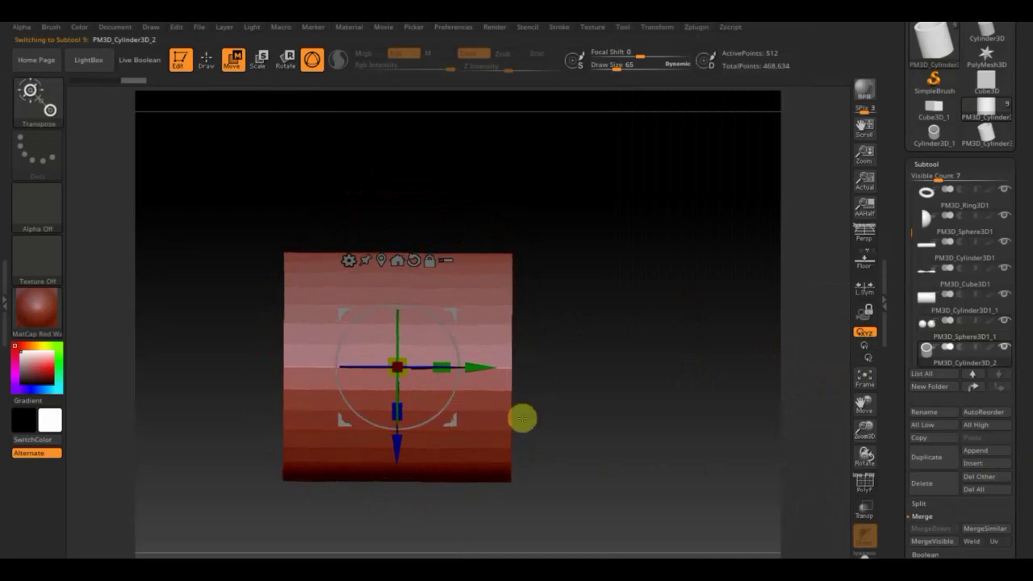
{"action": "left_click_drag", "start_coordinate": [440, 366], "coordinate": [592, 366]}
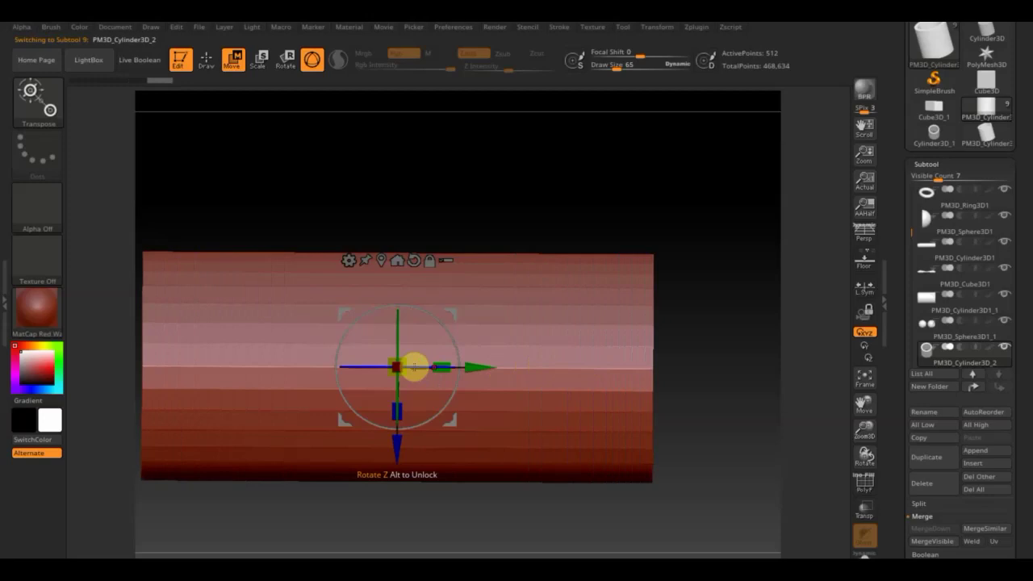
{"action": "left_click_drag", "start_coordinate": [408, 377], "coordinate": [293, 292]}
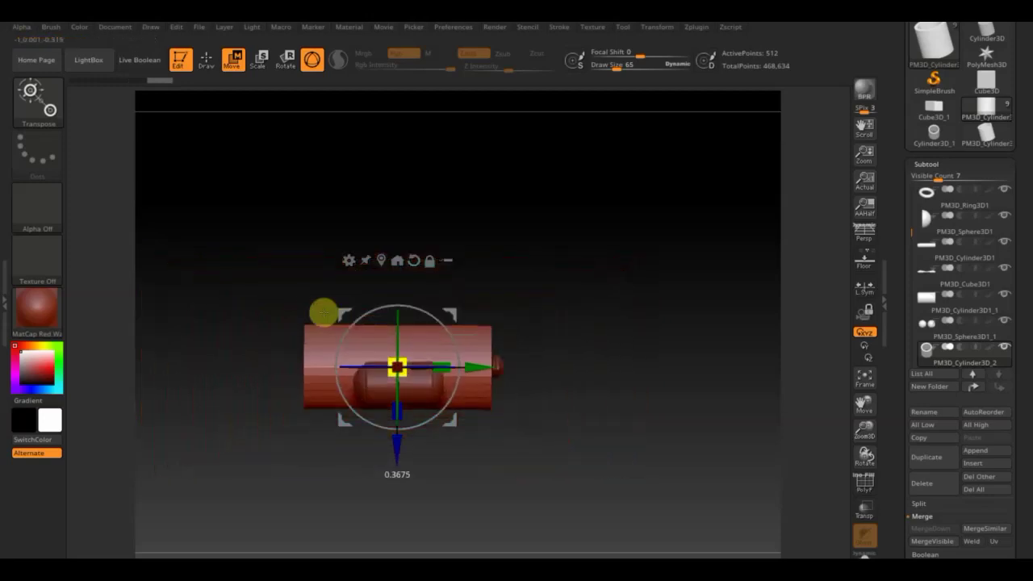
{"action": "left_click_drag", "start_coordinate": [396, 440], "coordinate": [395, 363]}
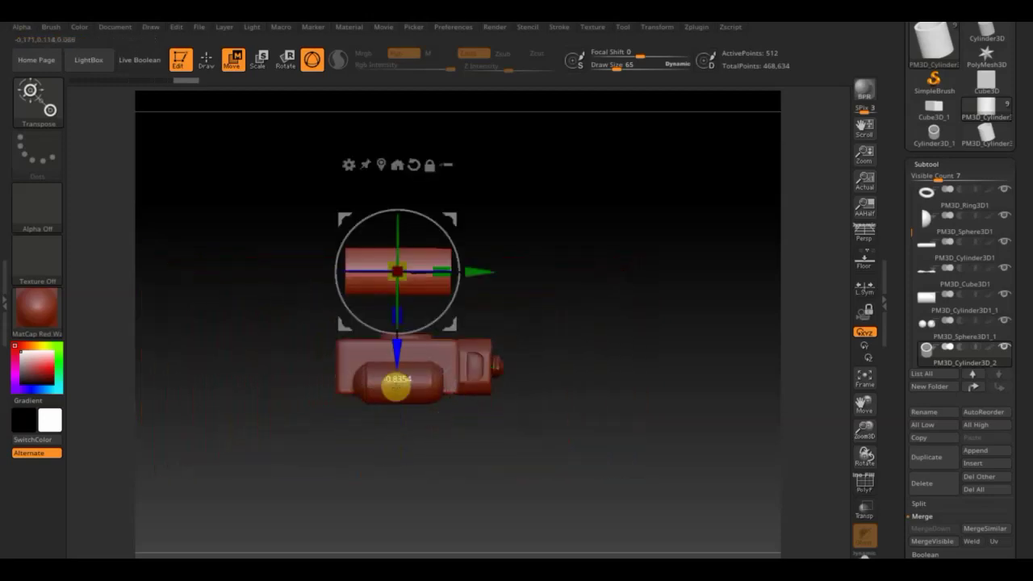
{"action": "left_click_drag", "start_coordinate": [604, 337], "coordinate": [643, 396], "text": "alt"}
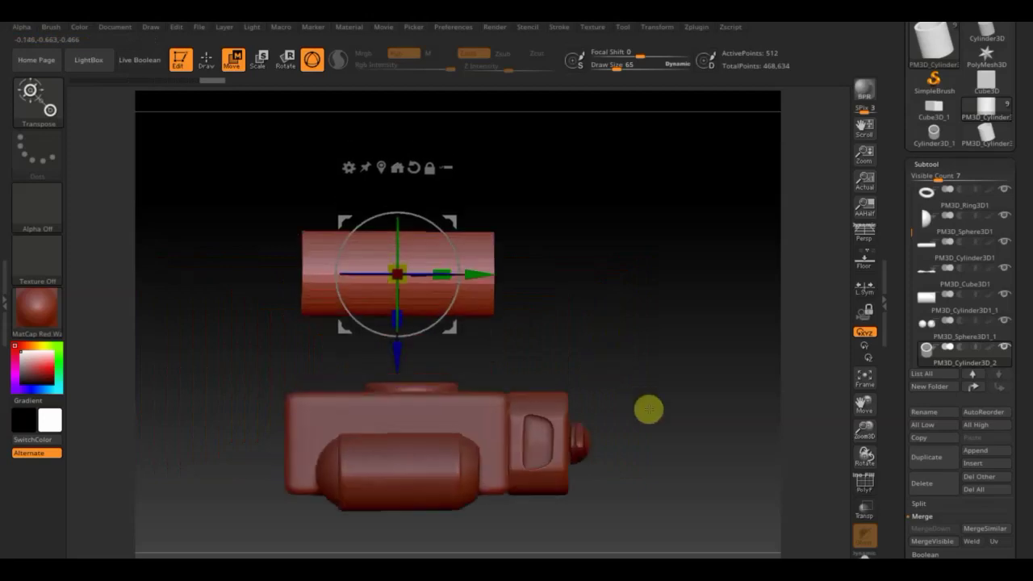
{"action": "left_click_drag", "start_coordinate": [407, 284], "coordinate": [378, 246]}
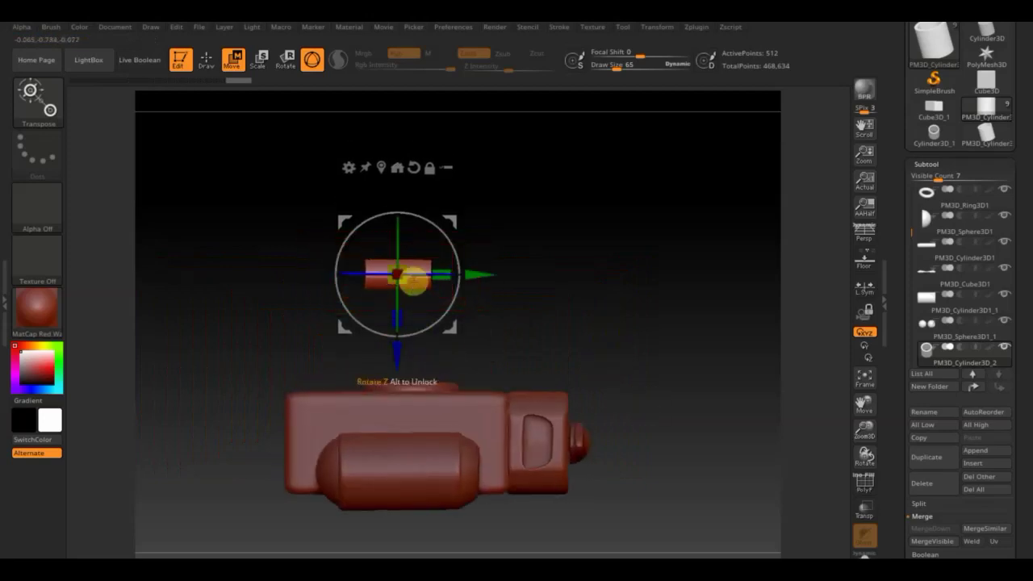
{"action": "left_click_drag", "start_coordinate": [401, 277], "coordinate": [468, 277]}
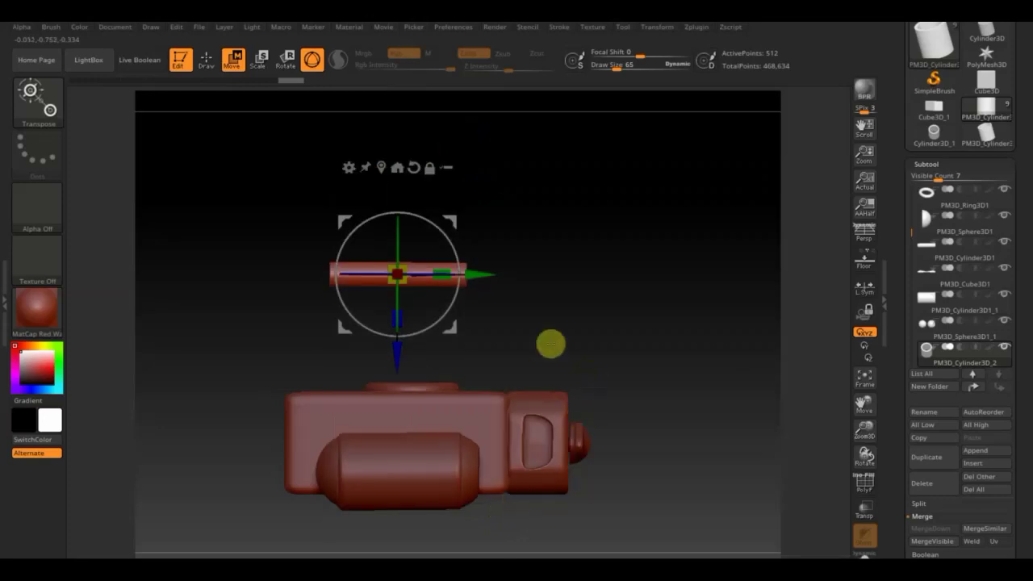
{"action": "left_click", "coordinate": [206, 59]}
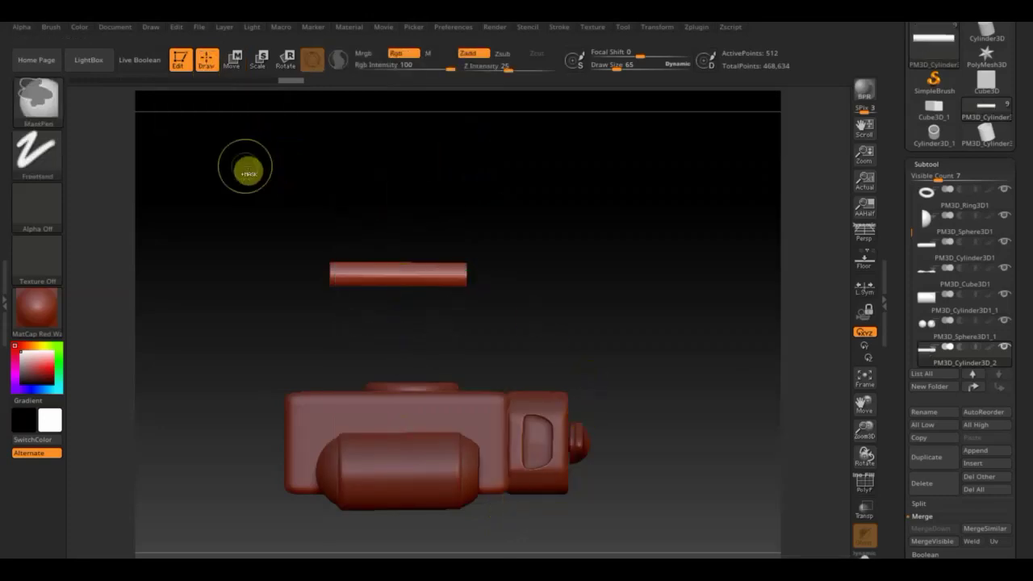
Step: Mask the rod's left portion, invert the mask, and flare the free end with Transpose scale
{"action": "left_click_drag", "start_coordinate": [244, 166], "coordinate": [421, 341], "text": "ctrl"}
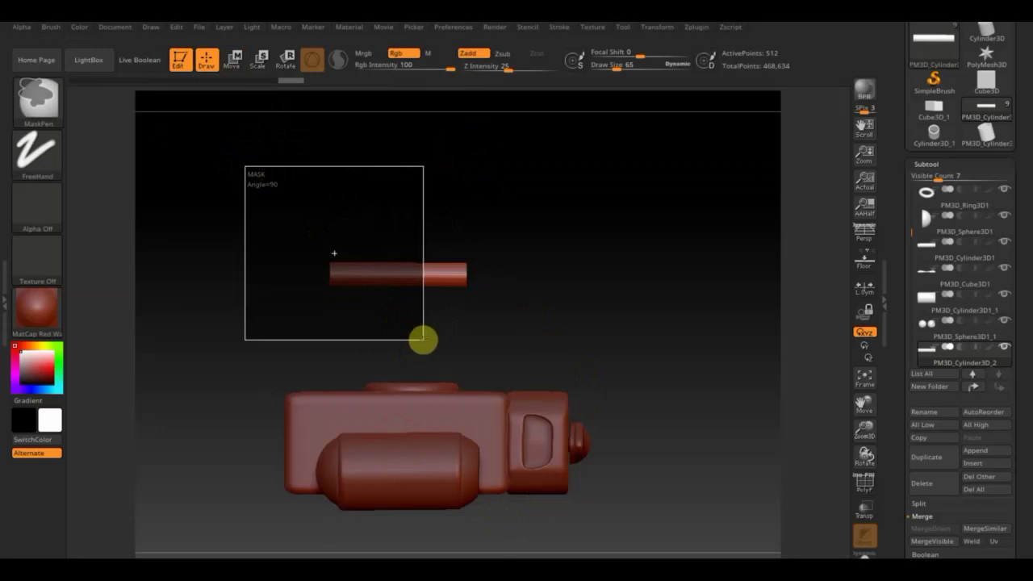
{"action": "left_click_drag", "start_coordinate": [423, 340], "coordinate": [425, 344], "text": "ctrl"}
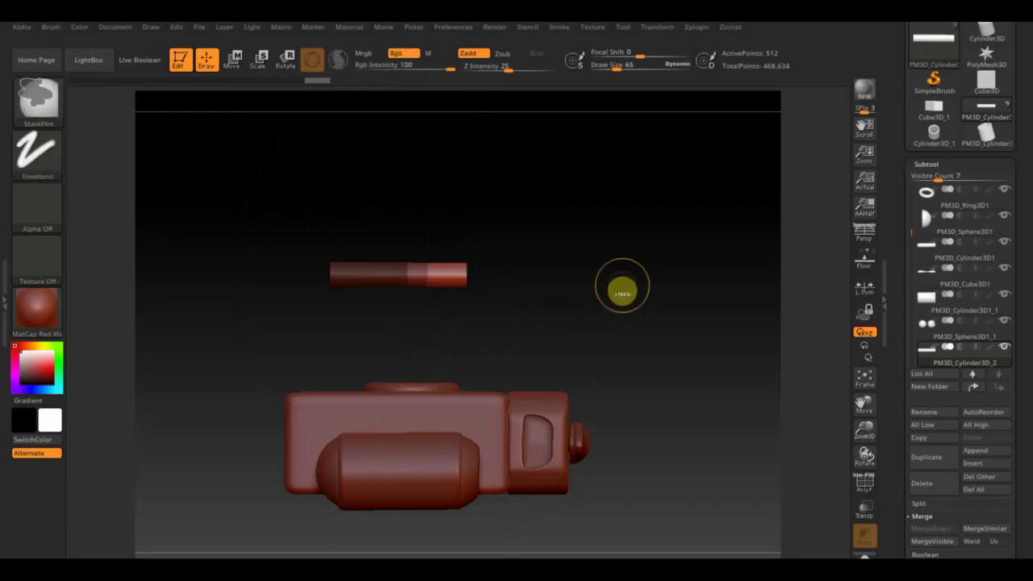
{"action": "left_click", "coordinate": [622, 289], "text": "ctrl"}
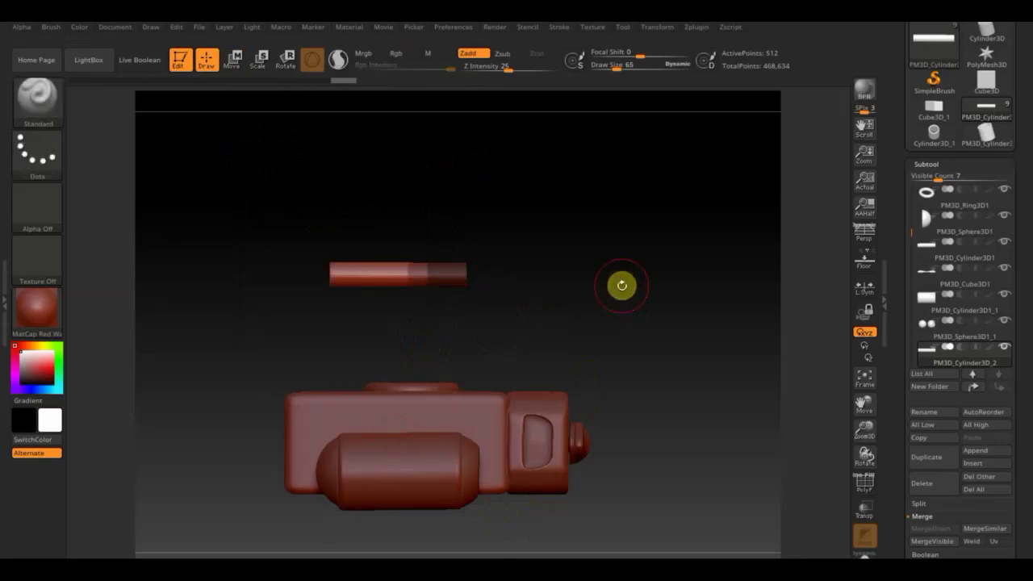
{"action": "left_click", "coordinate": [234, 59]}
{"action": "left_click_drag", "start_coordinate": [412, 284], "coordinate": [407, 287]}
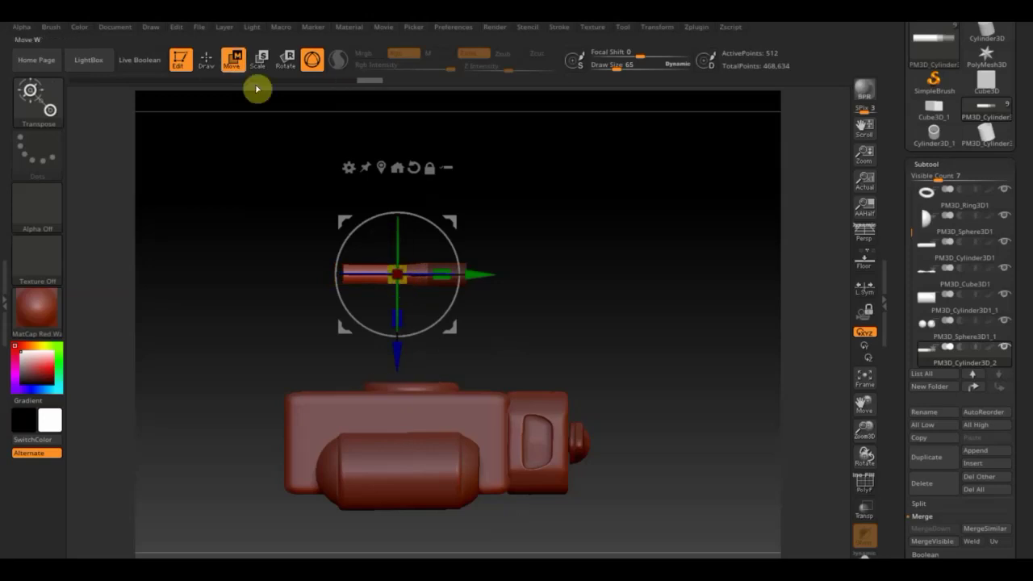
{"action": "left_click", "coordinate": [206, 59]}
Step: Re-mask and invert the mask on the upper cylinder's right end, checking from front and side
{"action": "mouse_move", "coordinate": [596, 242]}
{"action": "left_mouse_down"}
{"action": "mouse_move", "coordinate": [532, 257]}
{"action": "mouse_move", "coordinate": [555, 257]}
{"action": "left_mouse_up"}
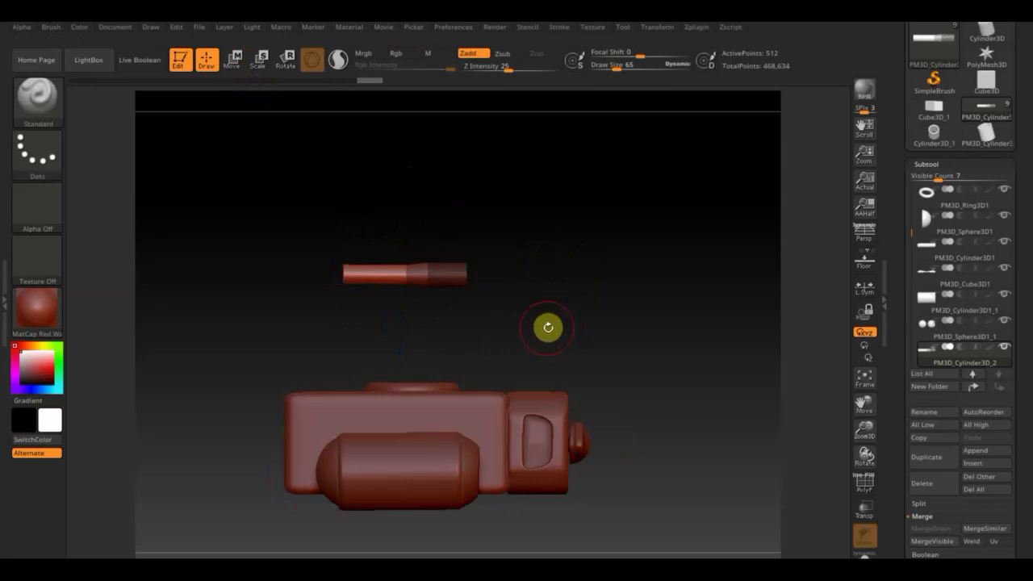
{"action": "mouse_move", "coordinate": [557, 324]}
{"action": "left_mouse_down", "text": "ctrl"}
{"action": "mouse_move", "coordinate": [517, 278]}
{"action": "mouse_move", "coordinate": [563, 285]}
{"action": "left_mouse_up", "text": "ctrl"}
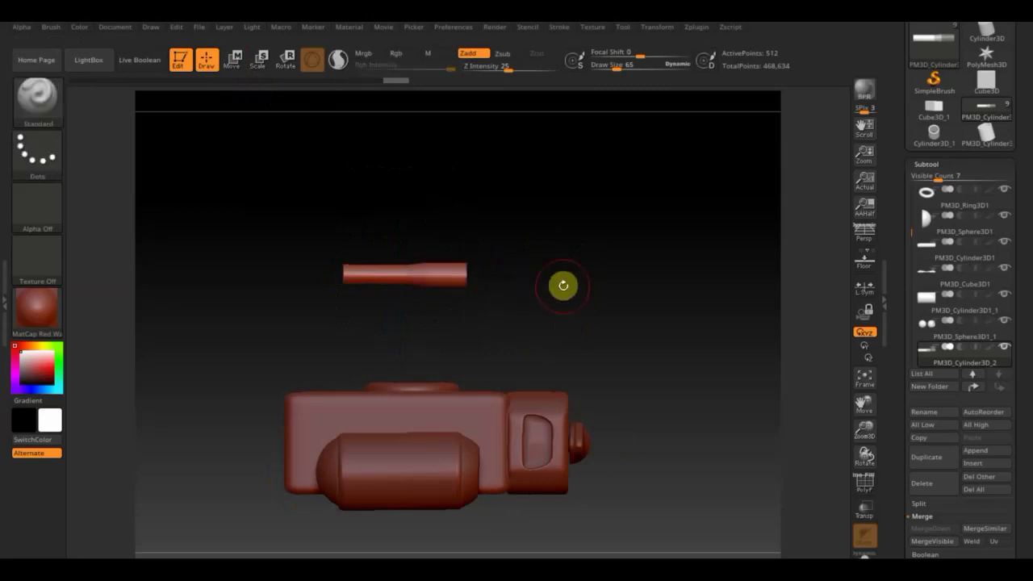
{"action": "left_click", "coordinate": [563, 285], "text": "ctrl"}
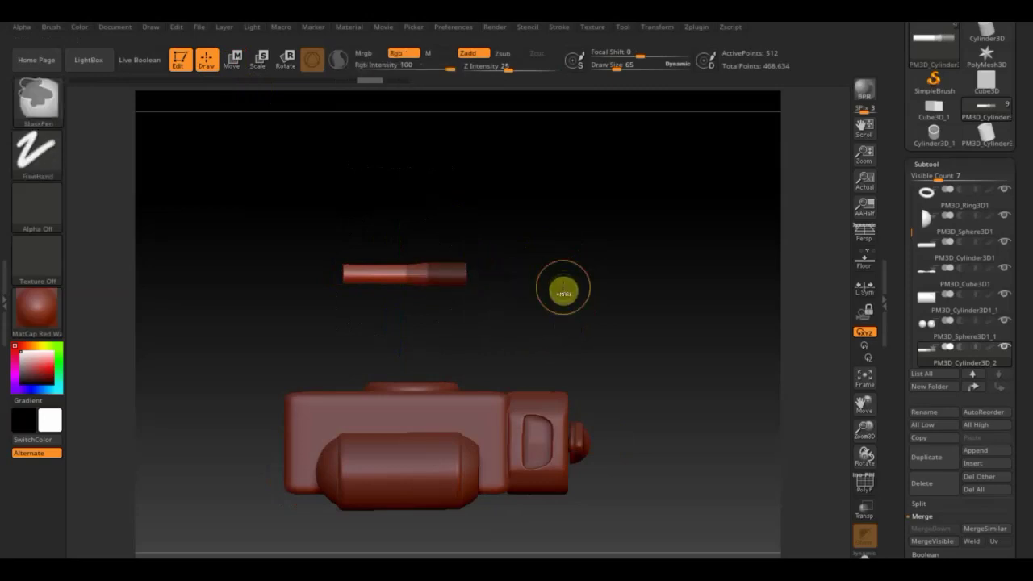
{"action": "left_click", "coordinate": [563, 288], "text": "ctrl"}
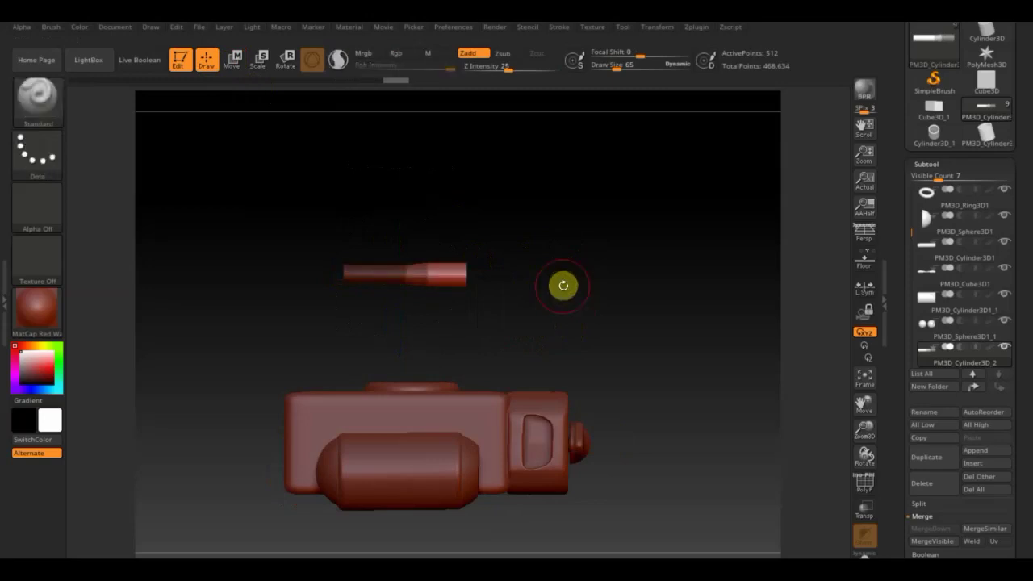
{"action": "mouse_move", "coordinate": [243, 186]}
{"action": "left_mouse_down", "text": "ctrl"}
{"action": "mouse_move", "coordinate": [453, 355]}
{"action": "mouse_move", "coordinate": [441, 350]}
{"action": "left_mouse_up", "text": "ctrl"}
{"action": "left_click", "coordinate": [233, 73]}
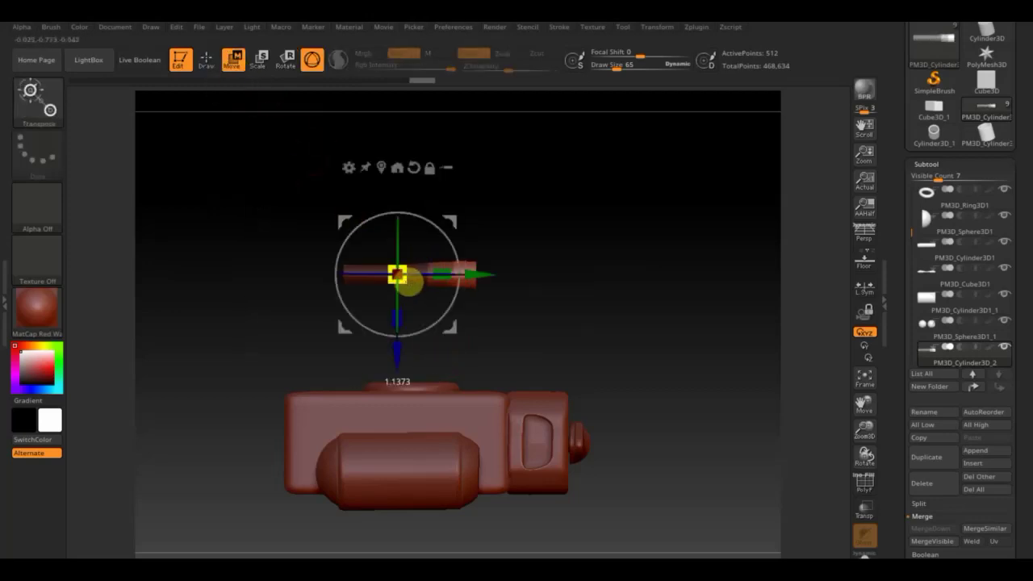
{"action": "left_click_drag", "start_coordinate": [576, 330], "coordinate": [530, 334], "text": "shift"}
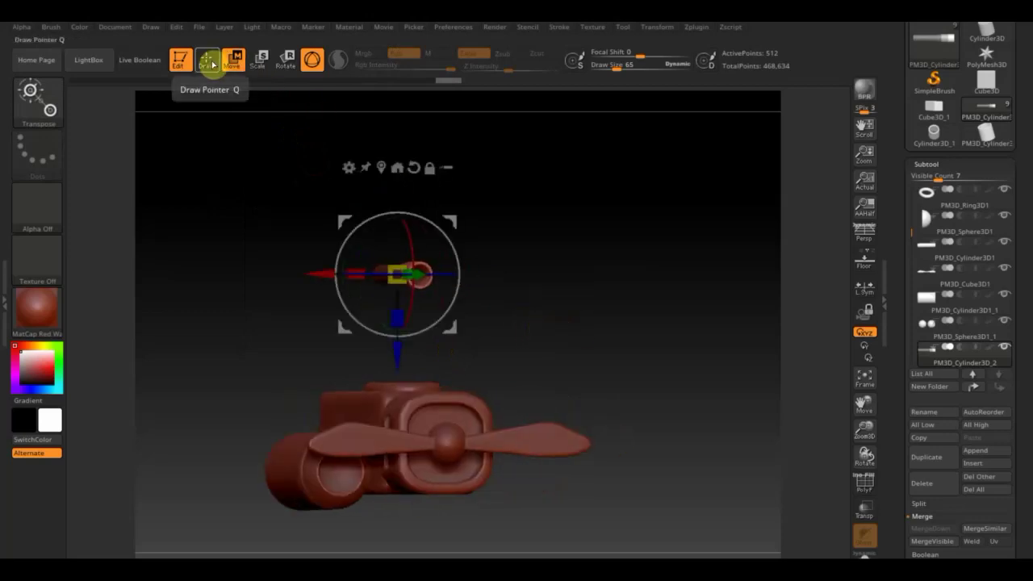
{"action": "left_click_drag", "start_coordinate": [355, 145], "coordinate": [625, 234]}
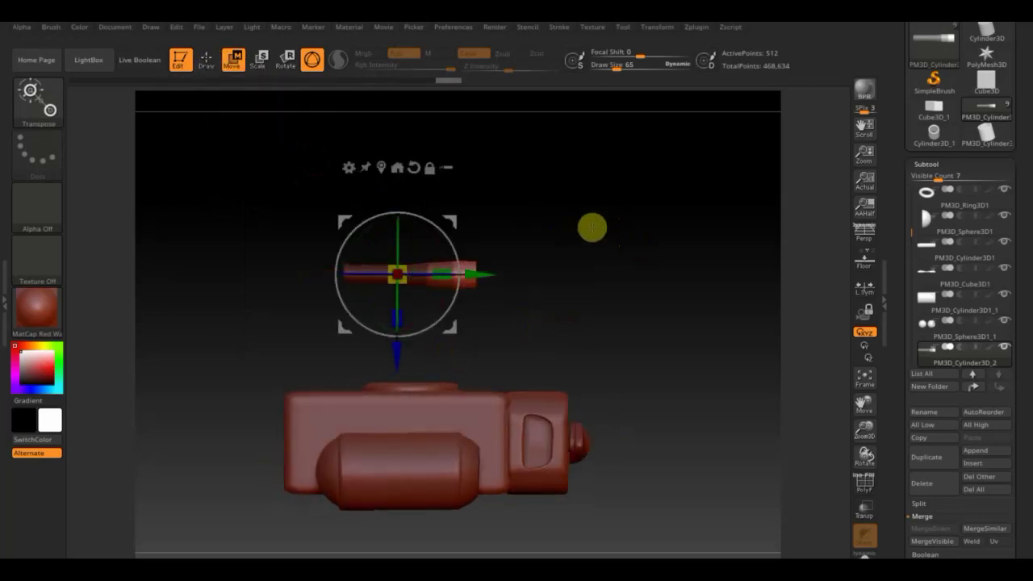
Step: Clear the mask, shrink the whole flared tube and lower it onto the gun body
{"action": "key", "text": "ctrl"}
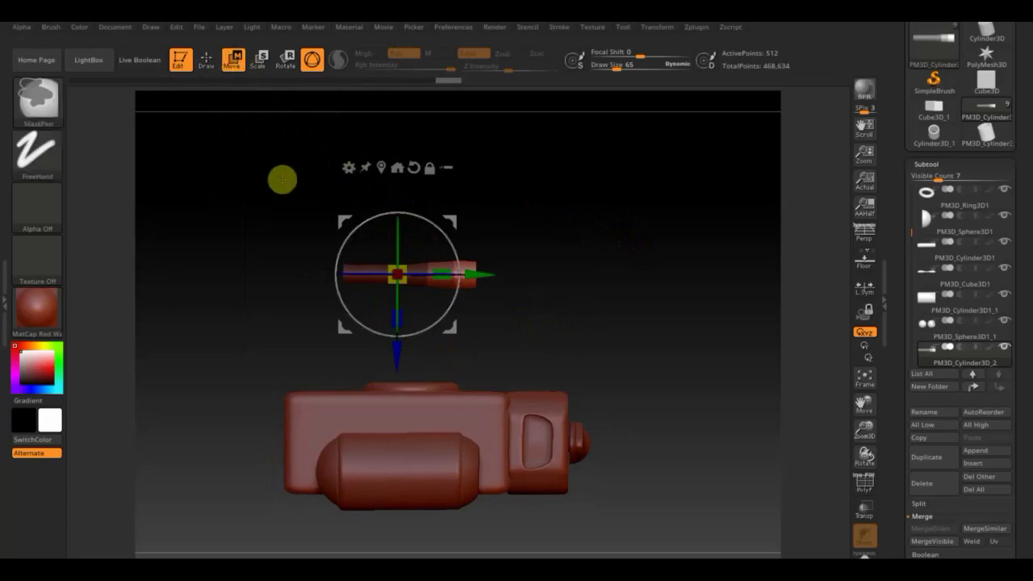
{"action": "left_click_drag", "start_coordinate": [282, 179], "coordinate": [468, 373], "text": "ctrl"}
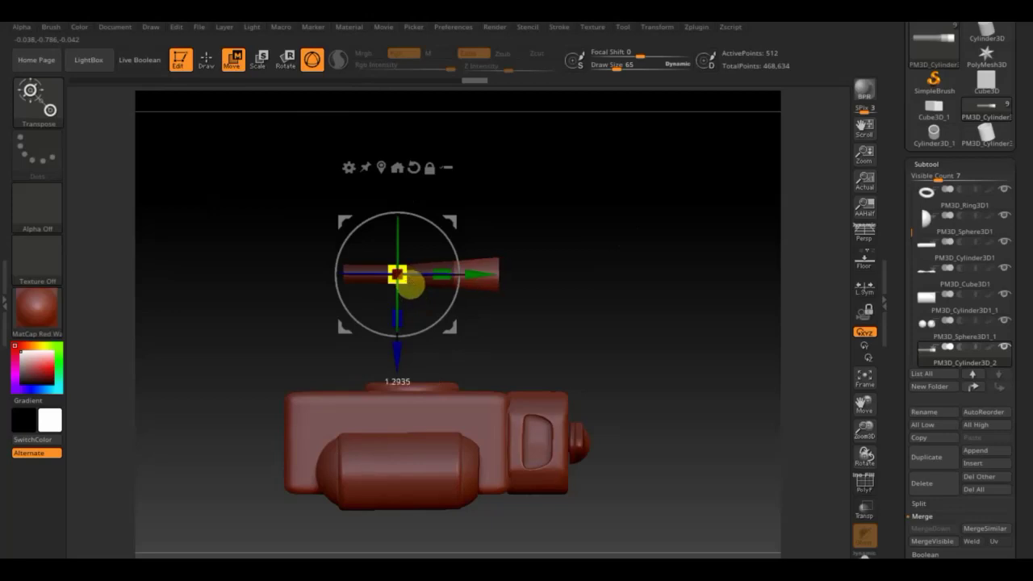
{"action": "left_click_drag", "start_coordinate": [622, 274], "coordinate": [622, 290], "text": "ctrl"}
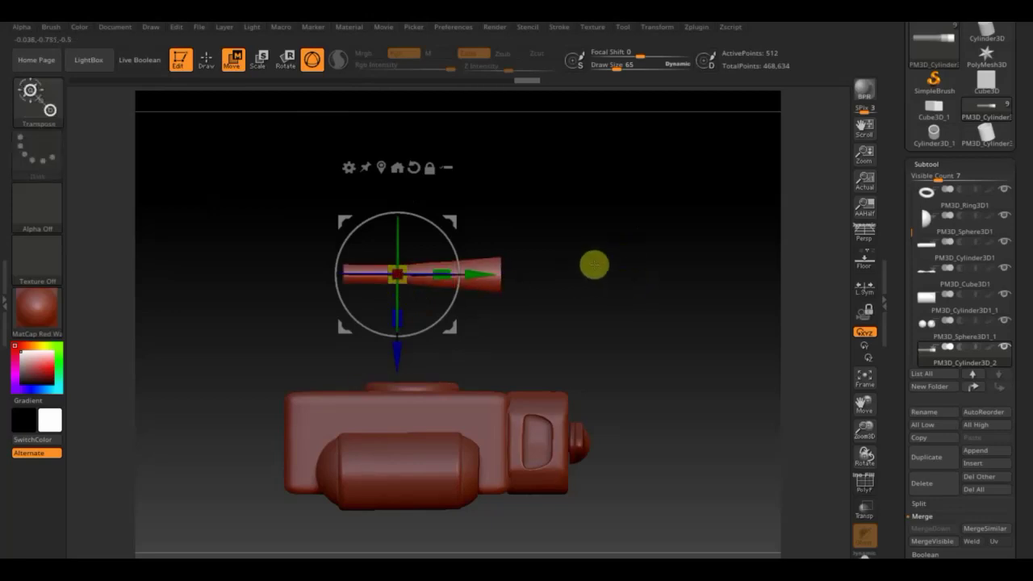
{"action": "left_click_drag", "start_coordinate": [396, 274], "coordinate": [397, 275]}
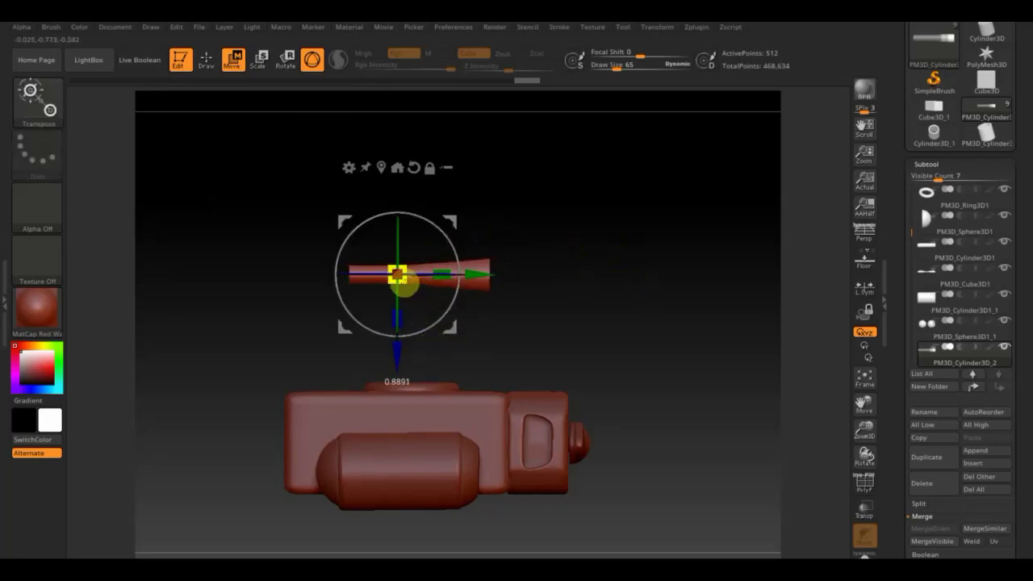
{"action": "left_click_drag", "start_coordinate": [396, 347], "coordinate": [427, 478]}
{"action": "mouse_move", "coordinate": [431, 528]}
{"action": "left_mouse_down"}
{"action": "mouse_move", "coordinate": [599, 387]}
{"action": "mouse_move", "coordinate": [530, 387]}
{"action": "mouse_move", "coordinate": [547, 405]}
{"action": "left_mouse_up"}
Step: Slide the flared tube left and down to the barrel's front end
{"action": "left_click_drag", "start_coordinate": [321, 439], "coordinate": [210, 439]}
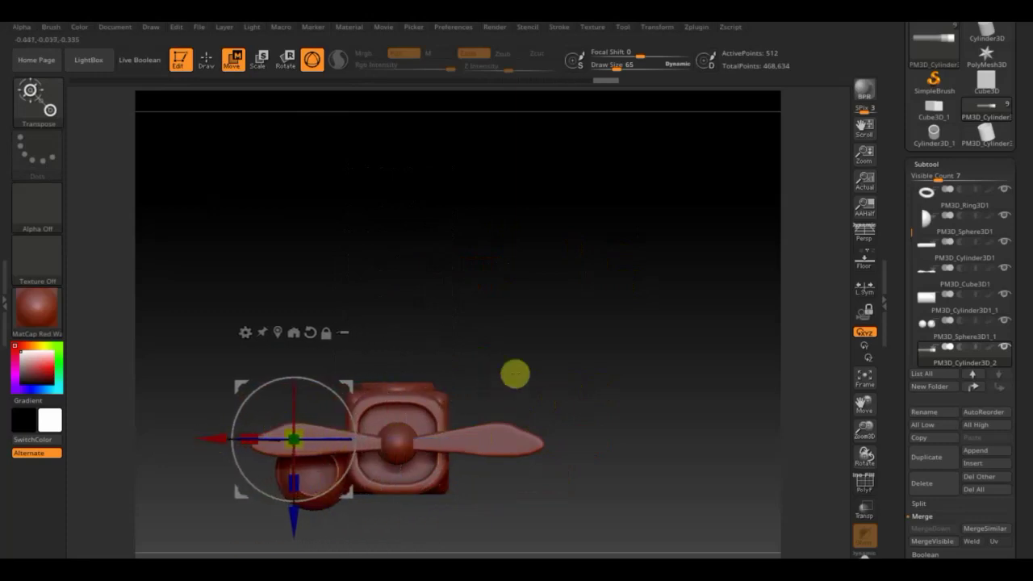
{"action": "left_click_drag", "start_coordinate": [493, 382], "coordinate": [583, 369]}
{"action": "left_click_drag", "start_coordinate": [362, 427], "coordinate": [463, 489]}
{"action": "left_click_drag", "start_coordinate": [396, 525], "coordinate": [396, 549]}
{"action": "left_click_drag", "start_coordinate": [484, 468], "coordinate": [453, 472]}
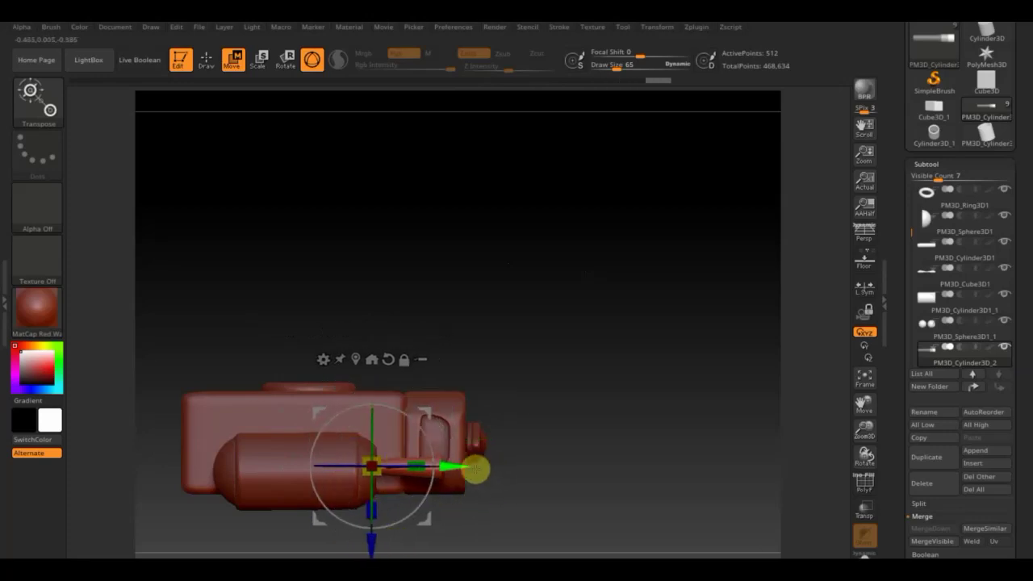
{"action": "mouse_move", "coordinate": [546, 457]}
{"action": "left_mouse_down"}
{"action": "mouse_move", "coordinate": [505, 508]}
{"action": "mouse_move", "coordinate": [505, 551]}
{"action": "left_mouse_up"}
Step: Fine-tune the tube's alignment with the barrel from the side and front views
{"action": "left_click_drag", "start_coordinate": [307, 505], "coordinate": [320, 518]}
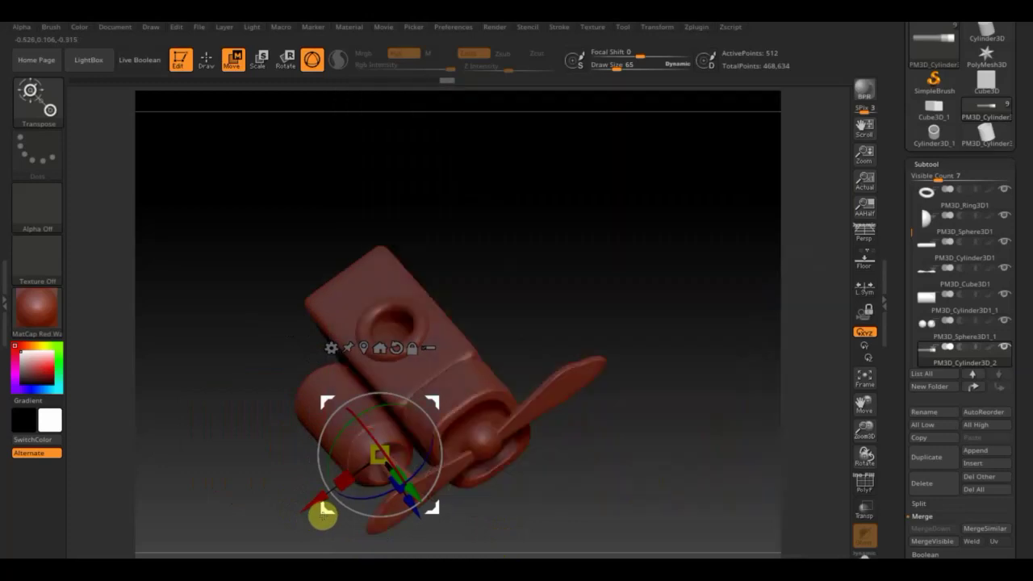
{"action": "left_click_drag", "start_coordinate": [599, 546], "coordinate": [659, 472], "text": "shift"}
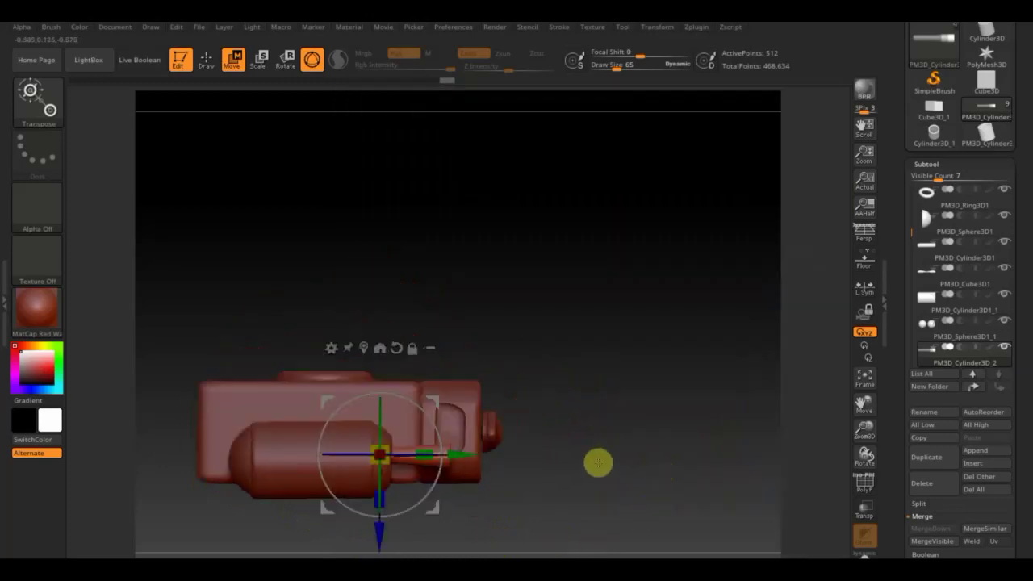
{"action": "left_click_drag", "start_coordinate": [478, 457], "coordinate": [465, 456], "text": "alt"}
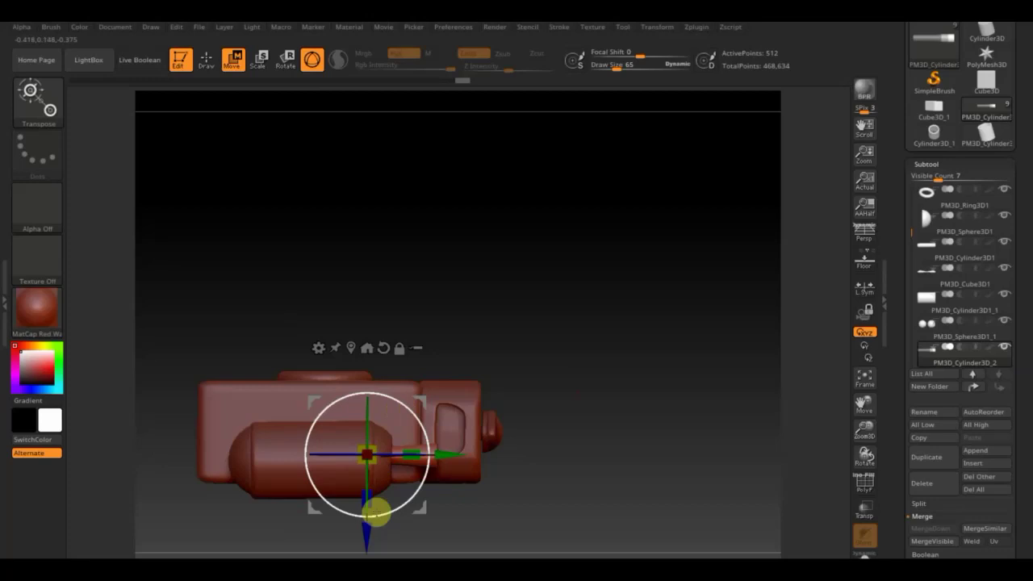
{"action": "left_click_drag", "start_coordinate": [366, 531], "coordinate": [366, 525], "text": "alt"}
{"action": "left_click_drag", "start_coordinate": [622, 497], "coordinate": [601, 497]}
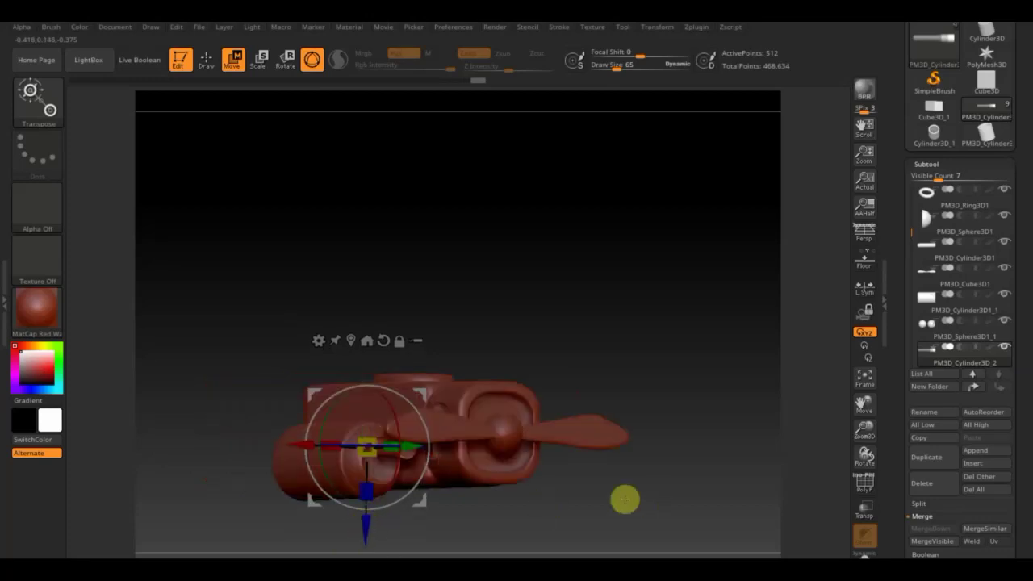
{"action": "left_click_drag", "start_coordinate": [400, 448], "coordinate": [392, 450]}
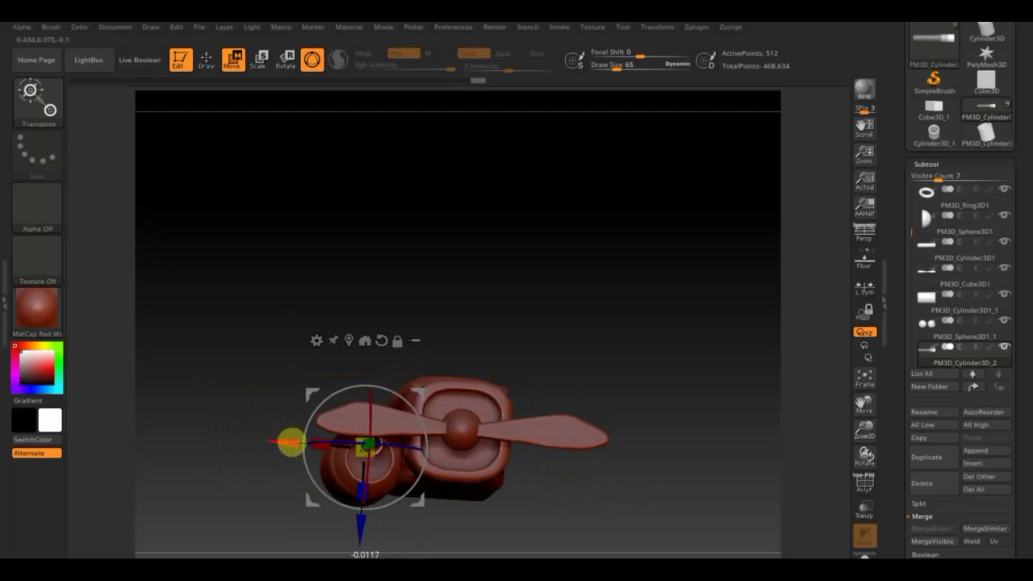
{"action": "key", "text": "ctrl"}
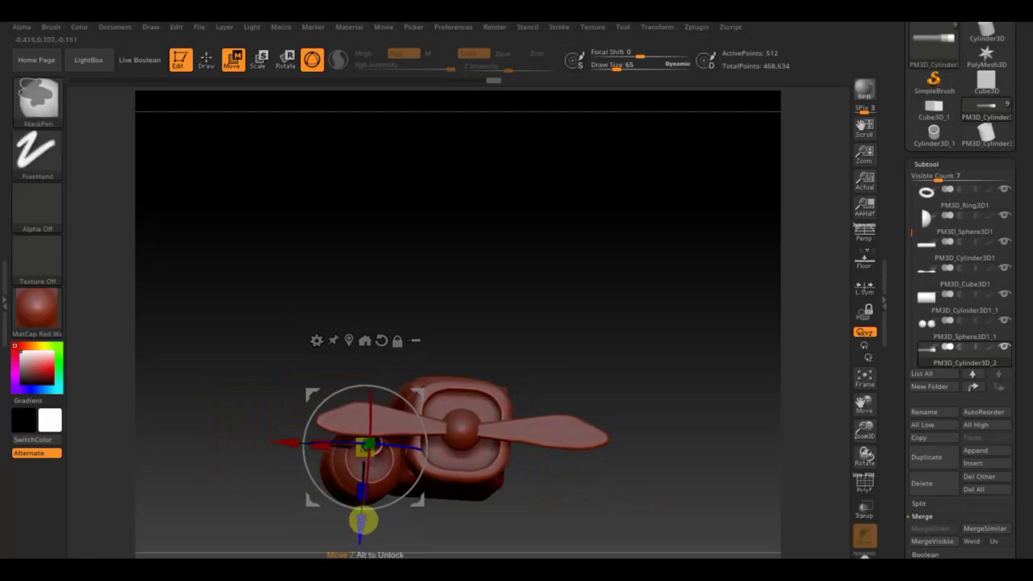
Step: Duplicate the exhaust tube and position the copy below the original at the barrel front
{"action": "left_click_drag", "start_coordinate": [363, 521], "coordinate": [363, 545], "text": "ctrl"}
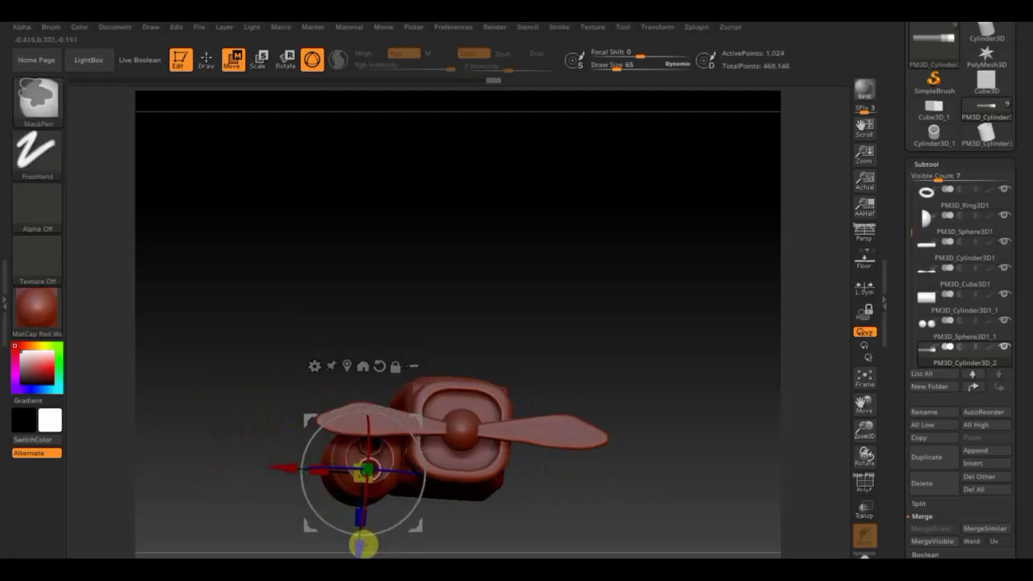
{"action": "left_click_drag", "start_coordinate": [282, 466], "coordinate": [279, 467]}
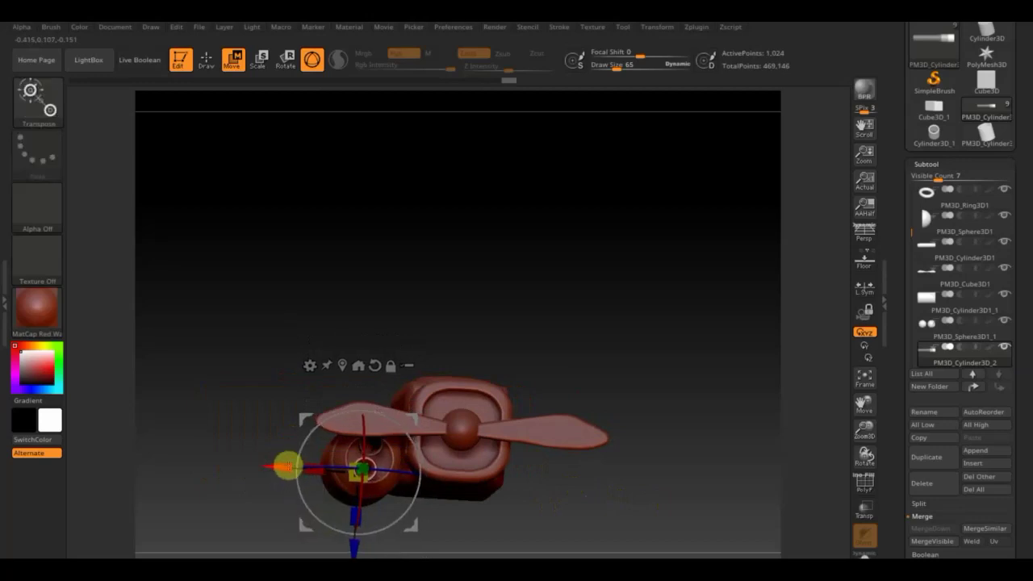
{"action": "left_click_drag", "start_coordinate": [350, 549], "coordinate": [346, 547]}
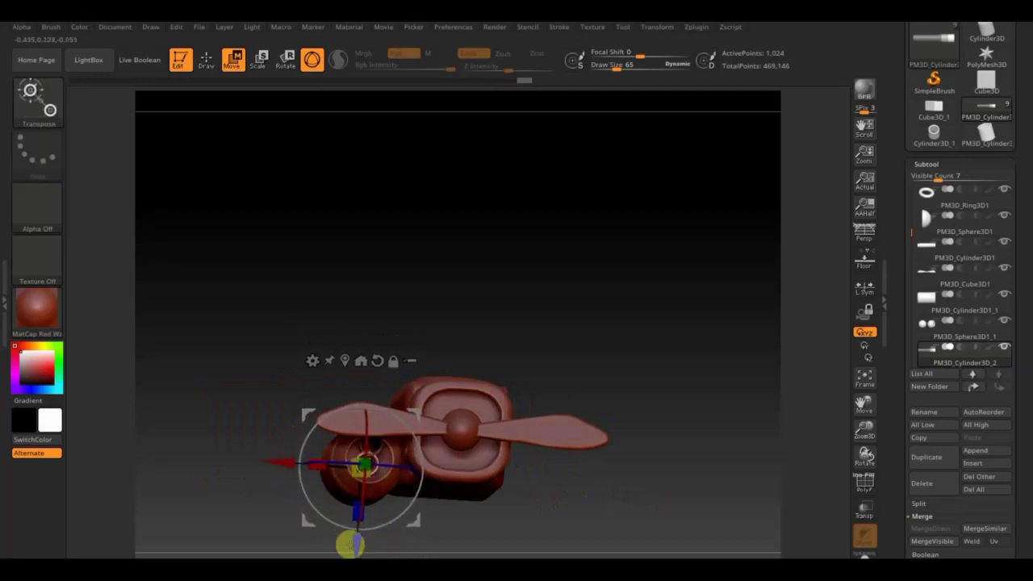
{"action": "left_click_drag", "start_coordinate": [282, 466], "coordinate": [274, 462]}
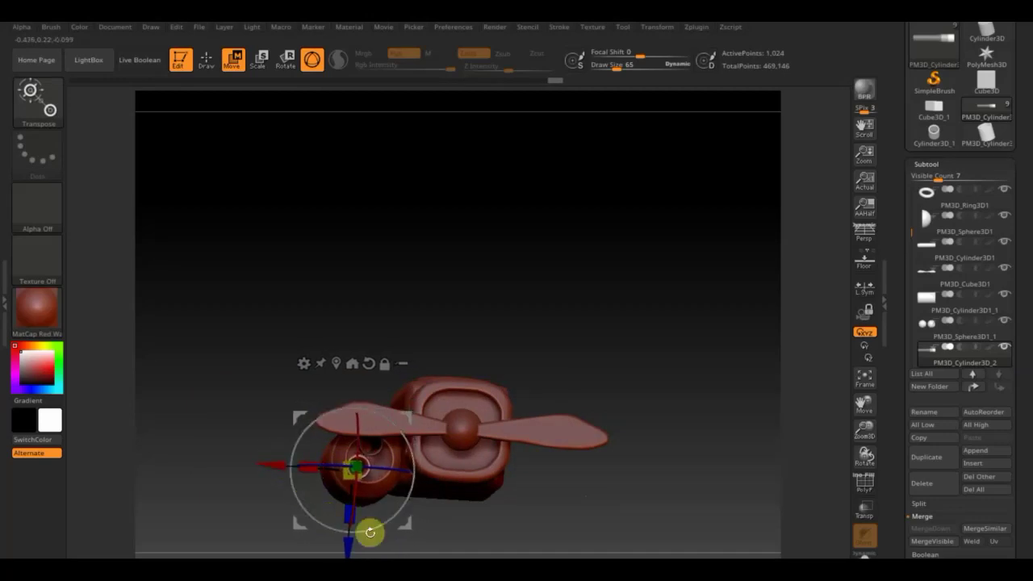
{"action": "left_click_drag", "start_coordinate": [350, 553], "coordinate": [350, 551]}
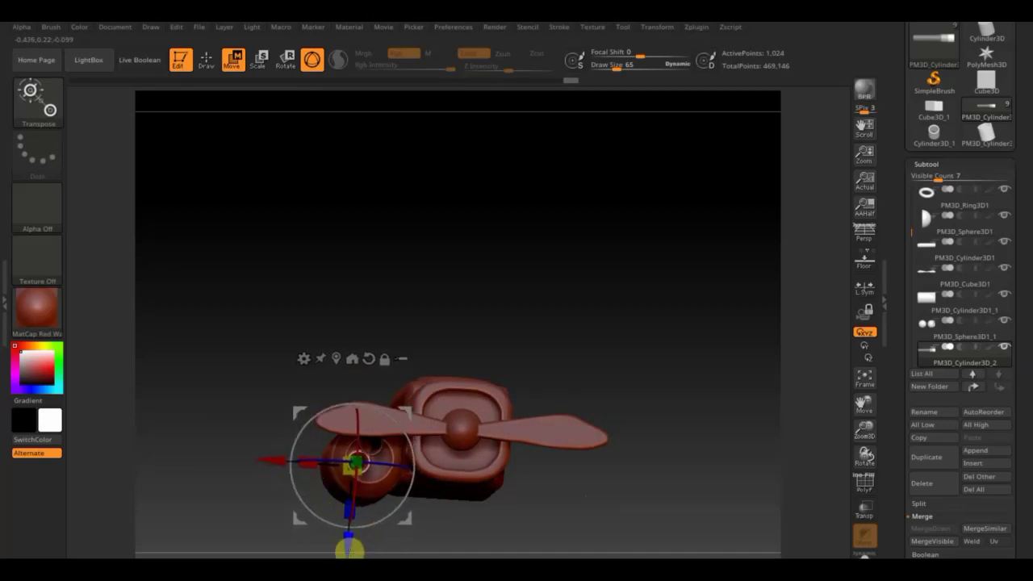
Step: Duplicate the tube again and place the third copy beside the others
{"action": "key", "text": "ctrl"}
{"action": "left_click_drag", "start_coordinate": [267, 461], "coordinate": [294, 464], "text": "ctrl"}
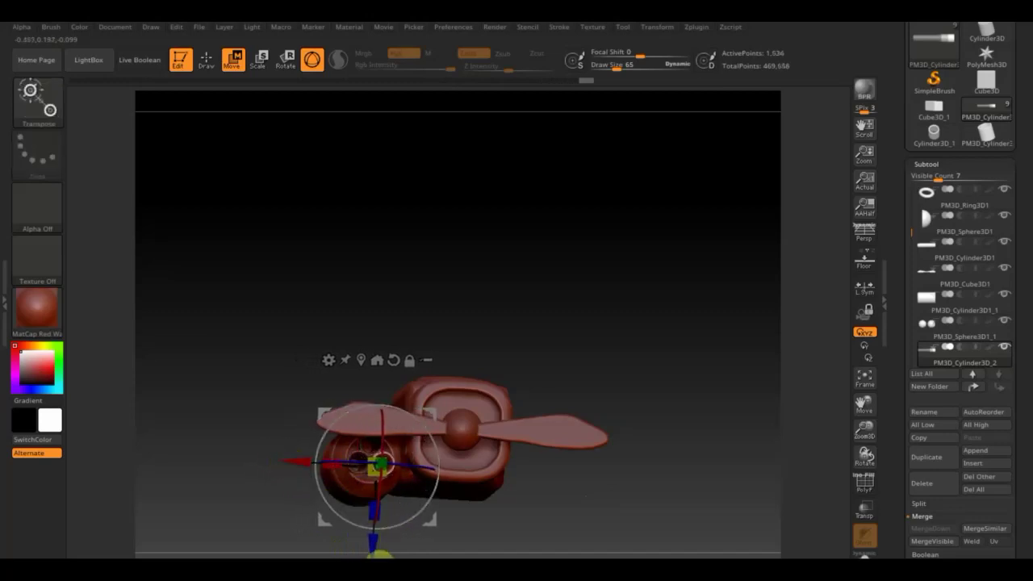
{"action": "left_click_drag", "start_coordinate": [374, 551], "coordinate": [374, 549]}
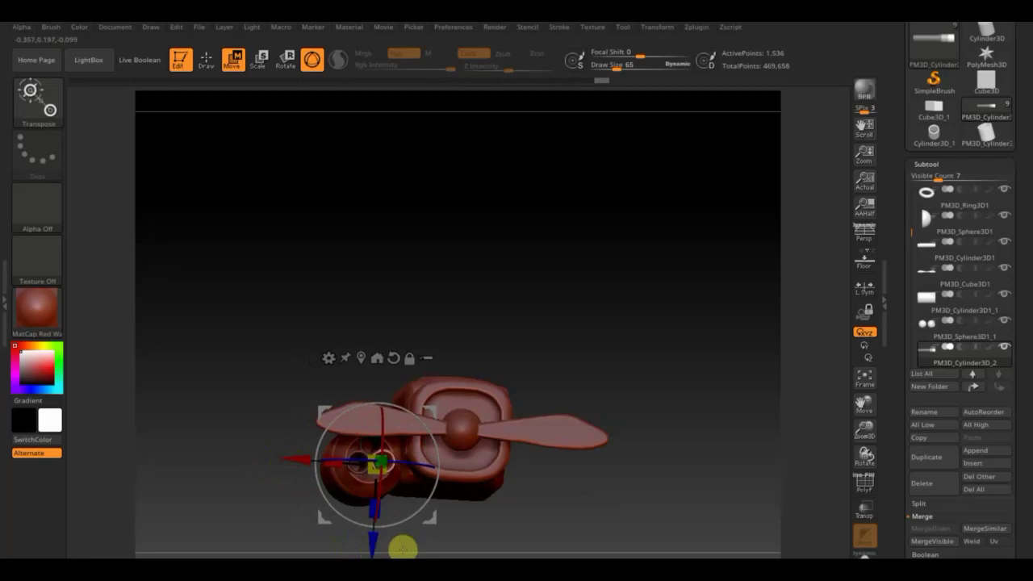
{"action": "scroll", "coordinate": [581, 500], "scroll_direction": "up", "scroll_amount": 5}
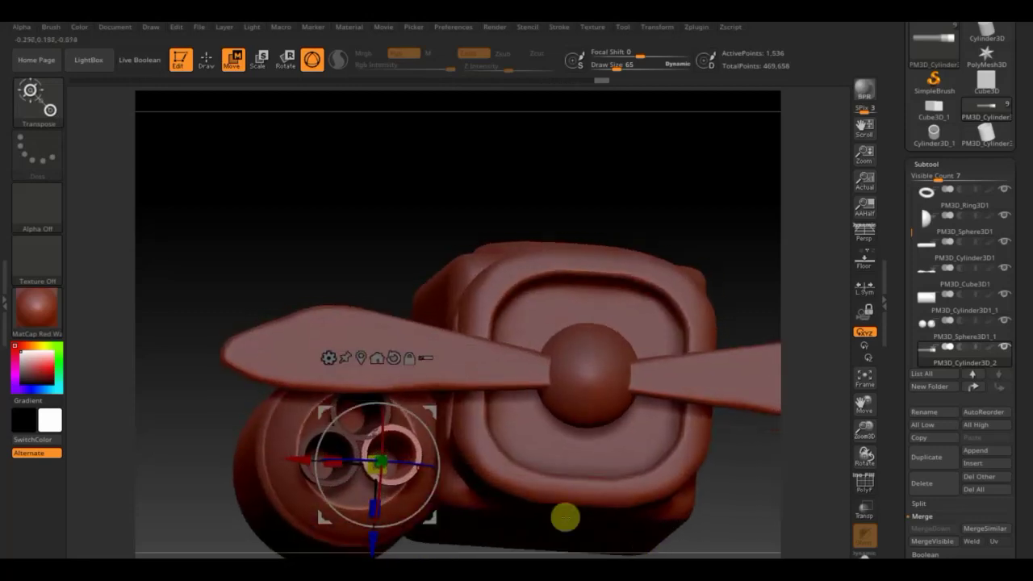
{"action": "left_click_drag", "start_coordinate": [376, 540], "coordinate": [375, 551]}
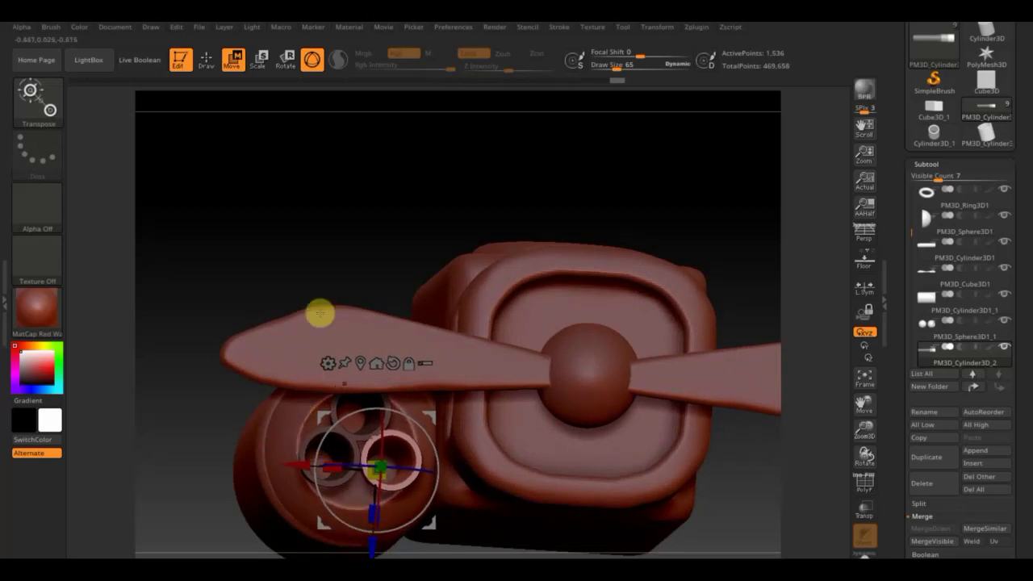
{"action": "left_click_drag", "start_coordinate": [166, 408], "coordinate": [191, 415]}
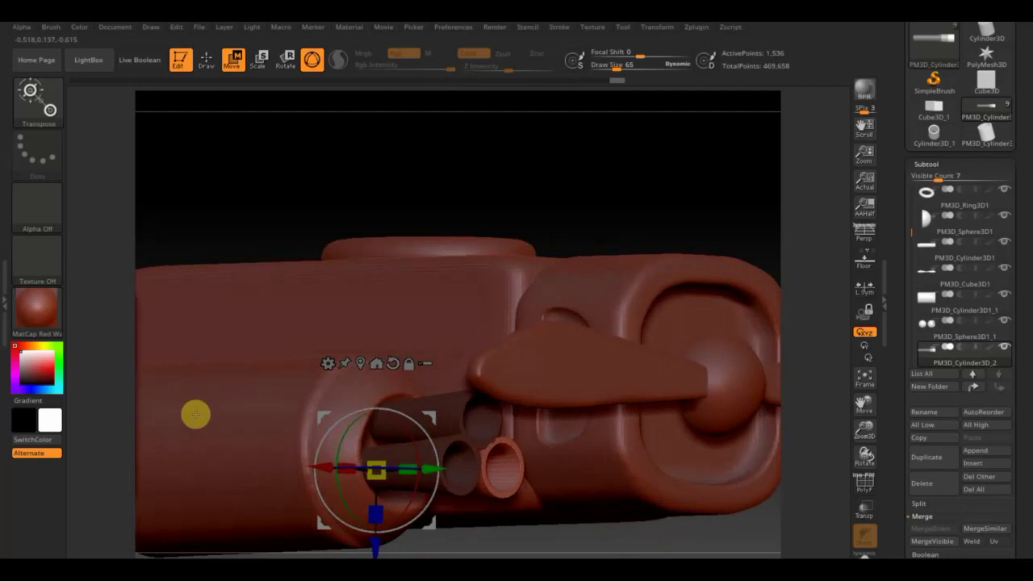
Step: Shift the three exhaust tubes so they protrude from the barrel's front
{"action": "left_click", "coordinate": [255, 255], "text": "ctrl"}
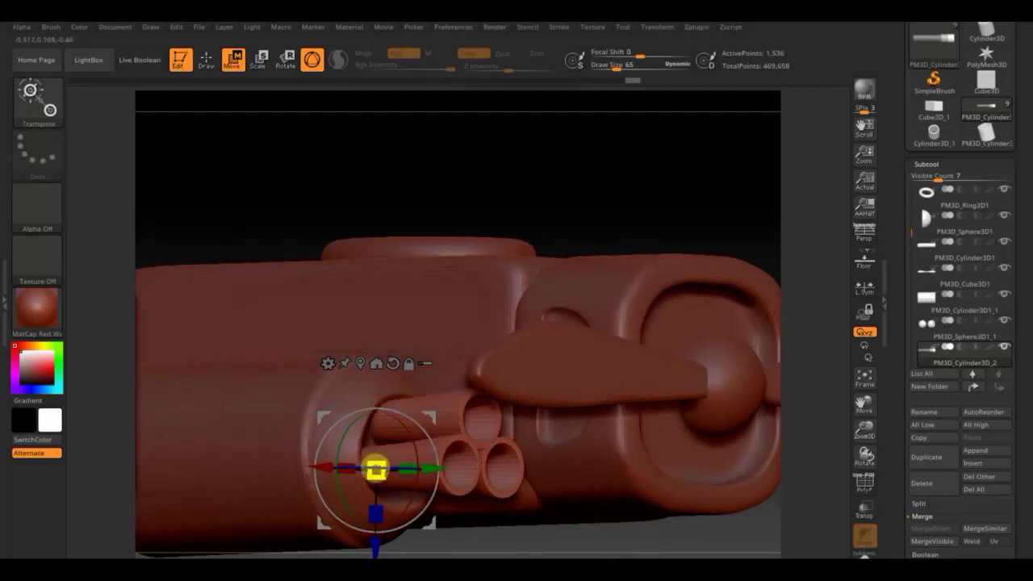
{"action": "left_click_drag", "start_coordinate": [376, 482], "coordinate": [385, 492]}
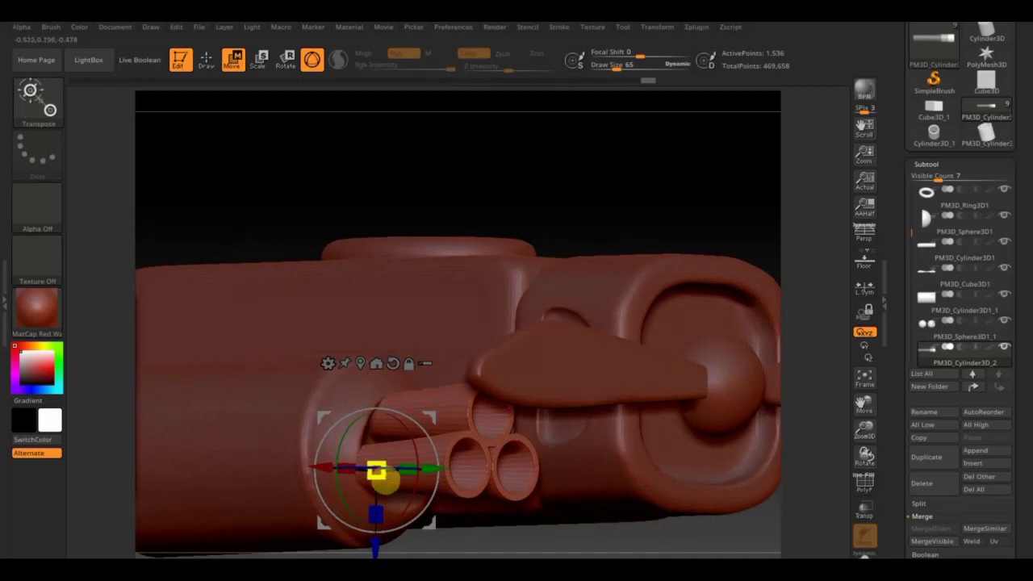
{"action": "left_click_drag", "start_coordinate": [376, 519], "coordinate": [376, 553]}
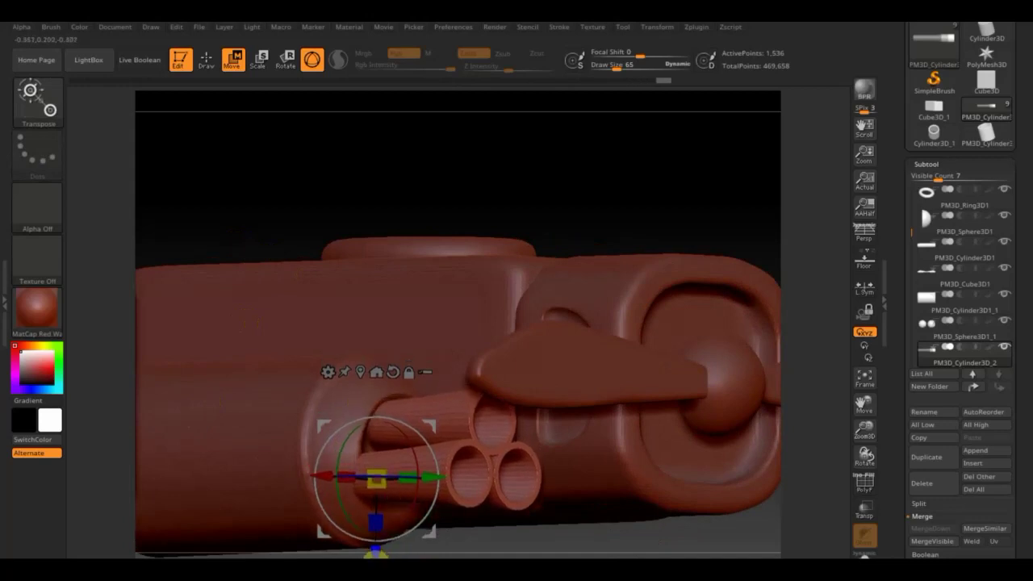
{"action": "left_click_drag", "start_coordinate": [503, 536], "coordinate": [503, 535]}
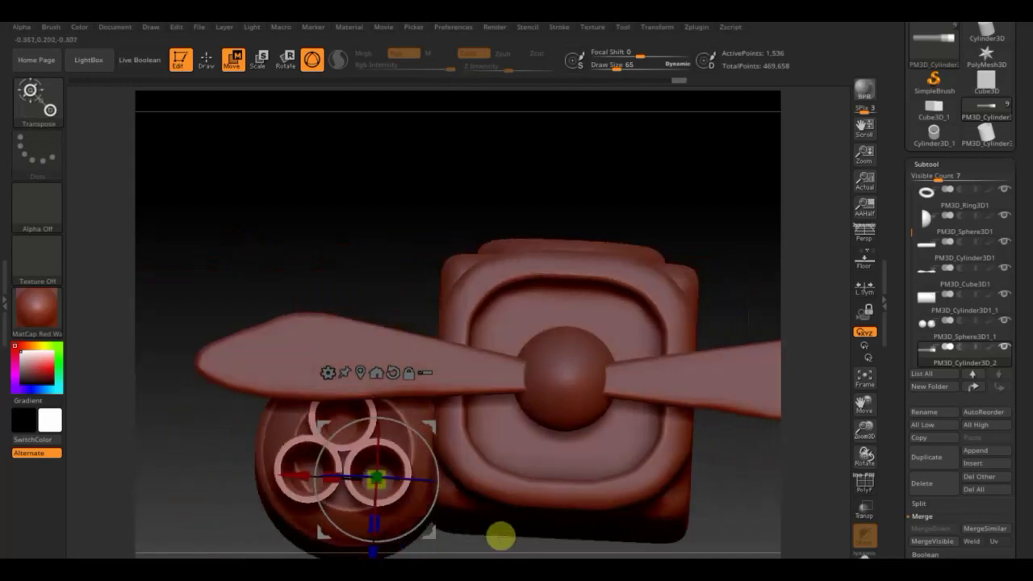
{"action": "left_click_drag", "start_coordinate": [291, 474], "coordinate": [300, 474]}
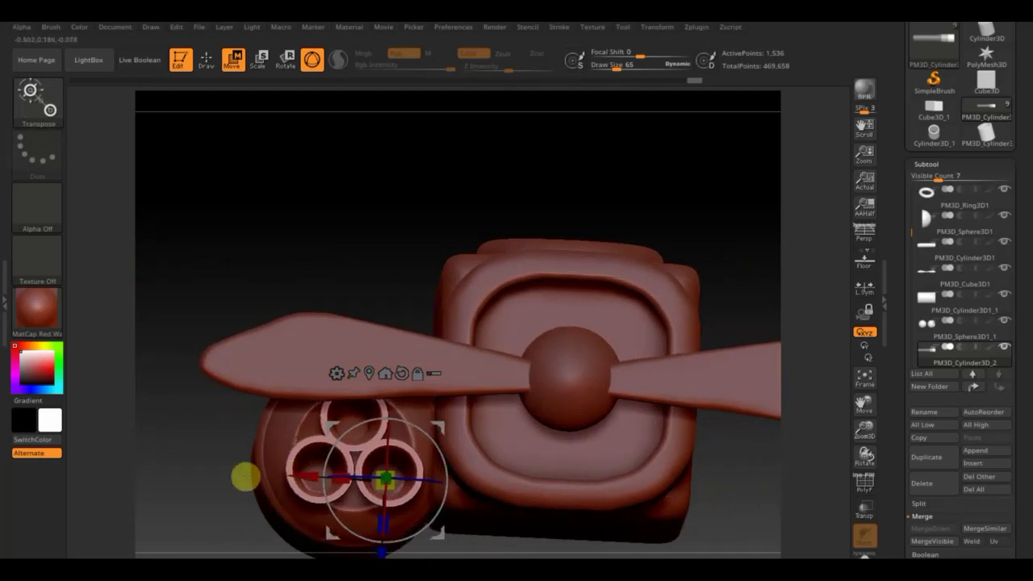
{"action": "left_click_drag", "start_coordinate": [263, 256], "coordinate": [344, 282]}
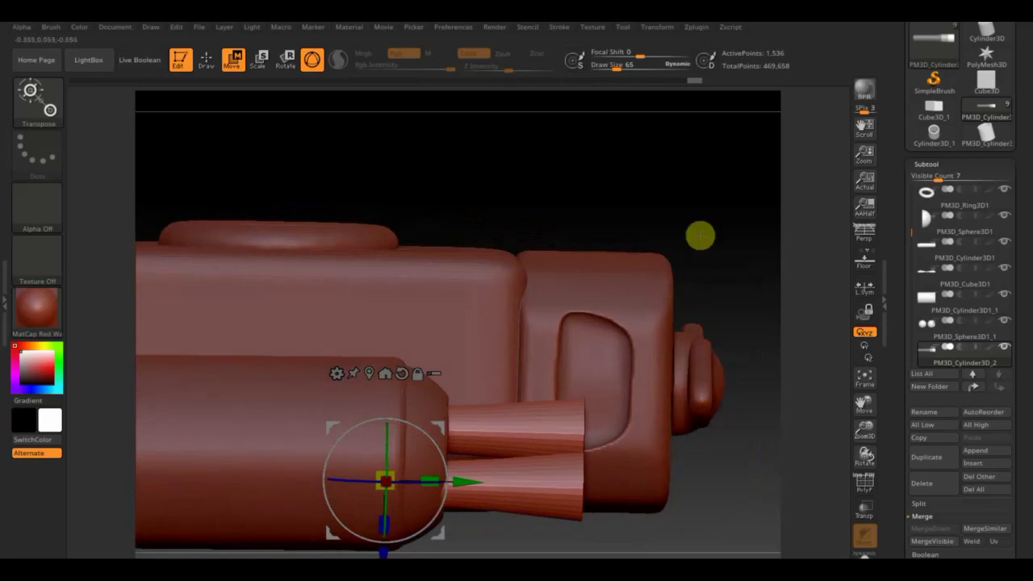
{"action": "left_click_drag", "start_coordinate": [684, 302], "coordinate": [696, 267]}
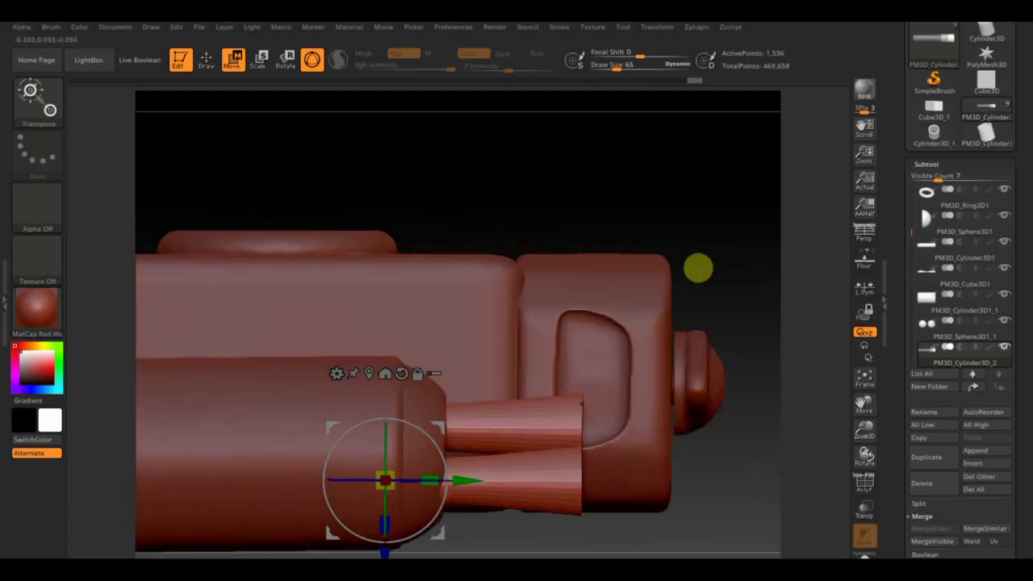
Step: Mask the inner bases of the exhaust tubes, then return to Move mode
{"action": "left_click", "coordinate": [207, 59]}
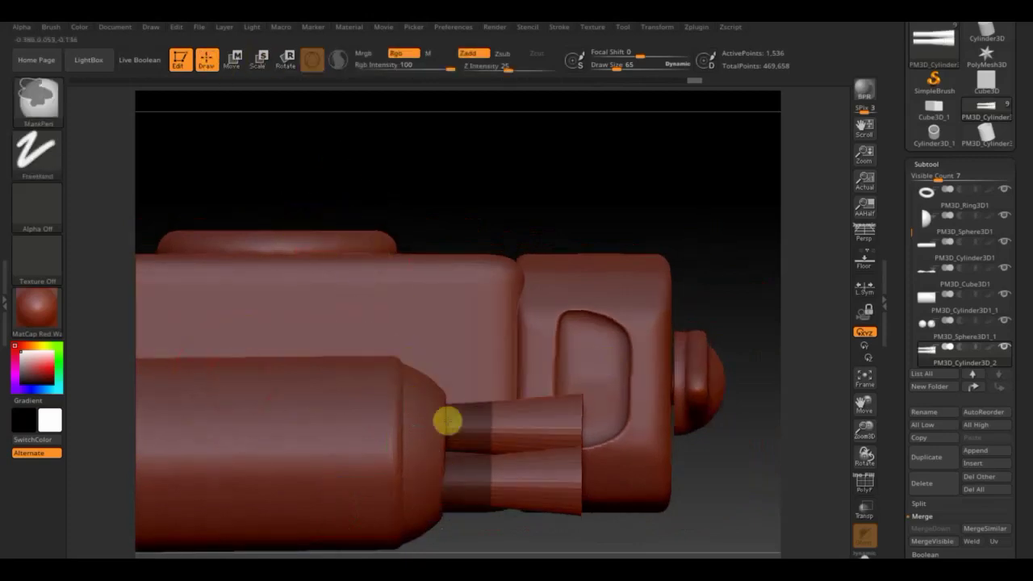
{"action": "key", "text": "b"}
{"action": "key", "text": "s"}
{"action": "key", "text": "t"}
{"action": "left_click", "coordinate": [511, 397], "text": "ctrl+shift"}
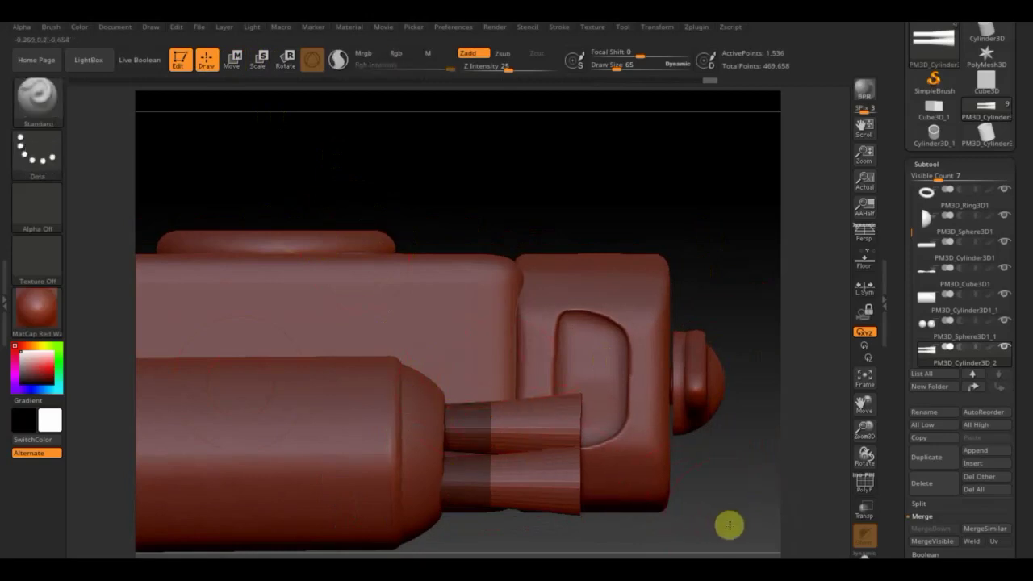
{"action": "left_click_drag", "start_coordinate": [728, 525], "coordinate": [719, 465], "text": "alt"}
{"action": "left_click_drag", "start_coordinate": [675, 503], "coordinate": [393, 334], "text": "ctrl"}
{"action": "left_click", "coordinate": [238, 69]}
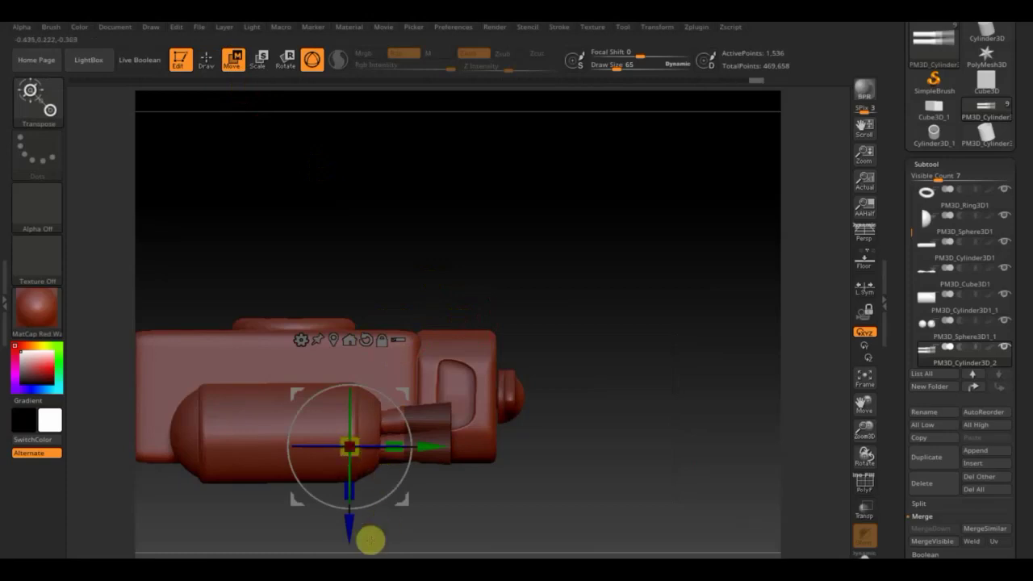
{"action": "mouse_move", "coordinate": [594, 398]}
{"action": "left_mouse_down"}
{"action": "mouse_move", "coordinate": [576, 413]}
{"action": "mouse_move", "coordinate": [626, 462]}
{"action": "mouse_move", "coordinate": [710, 465]}
{"action": "left_mouse_up"}
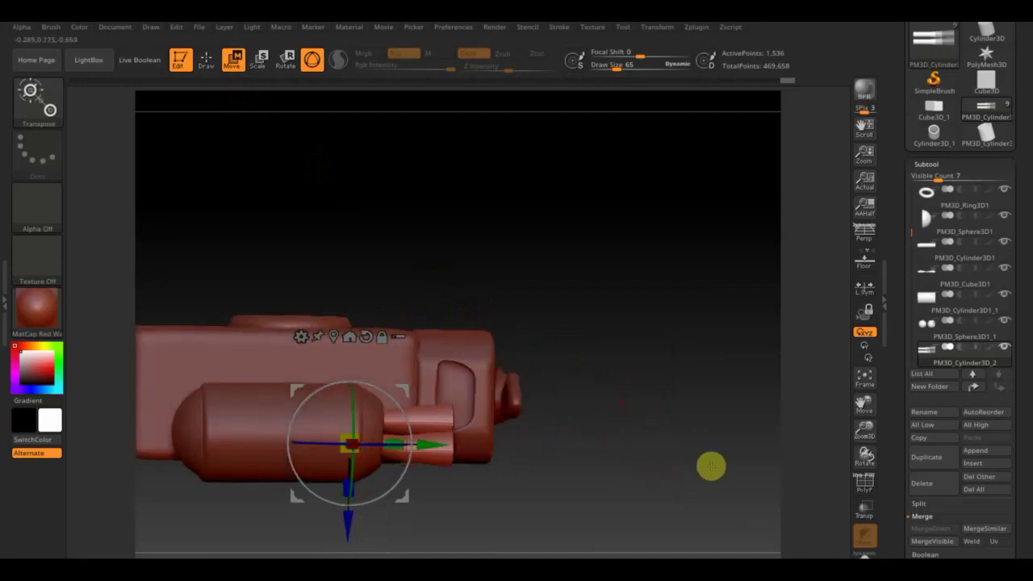
{"action": "mouse_move", "coordinate": [928, 317]}
{"action": "mouse_move", "coordinate": [632, 380]}
{"action": "left_mouse_down"}
{"action": "mouse_move", "coordinate": [684, 465]}
{"action": "mouse_move", "coordinate": [602, 463]}
{"action": "mouse_move", "coordinate": [626, 480]}
{"action": "left_mouse_up"}
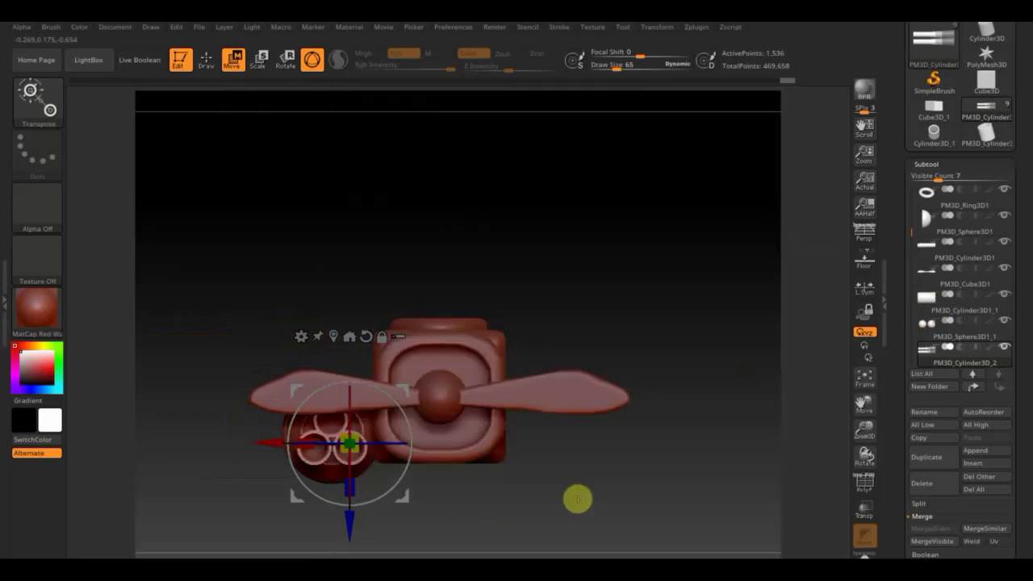
{"action": "left_click_drag", "start_coordinate": [662, 508], "coordinate": [699, 507]}
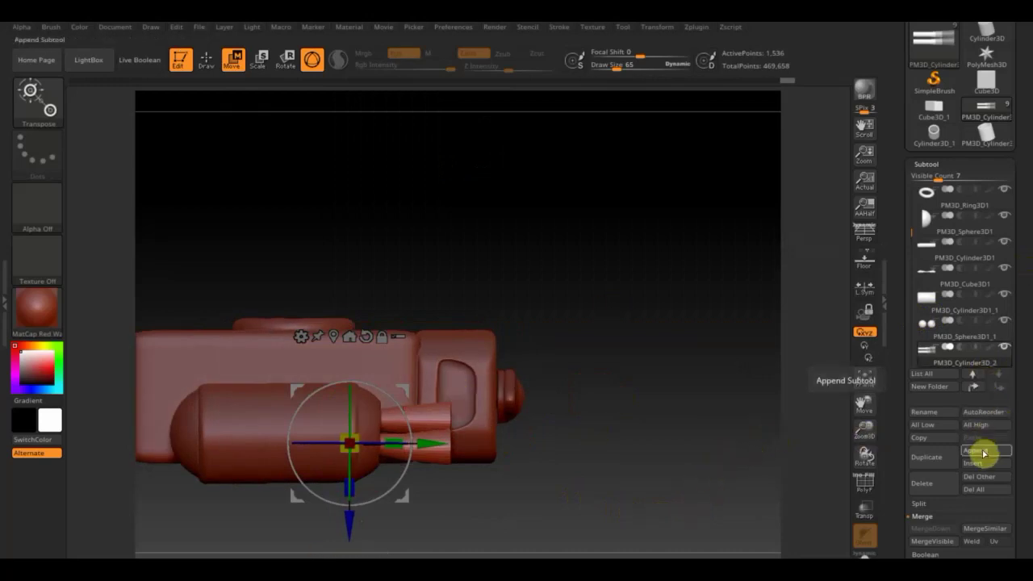
Step: Append a new cylinder subtool to the model
{"action": "left_click", "coordinate": [983, 452]}
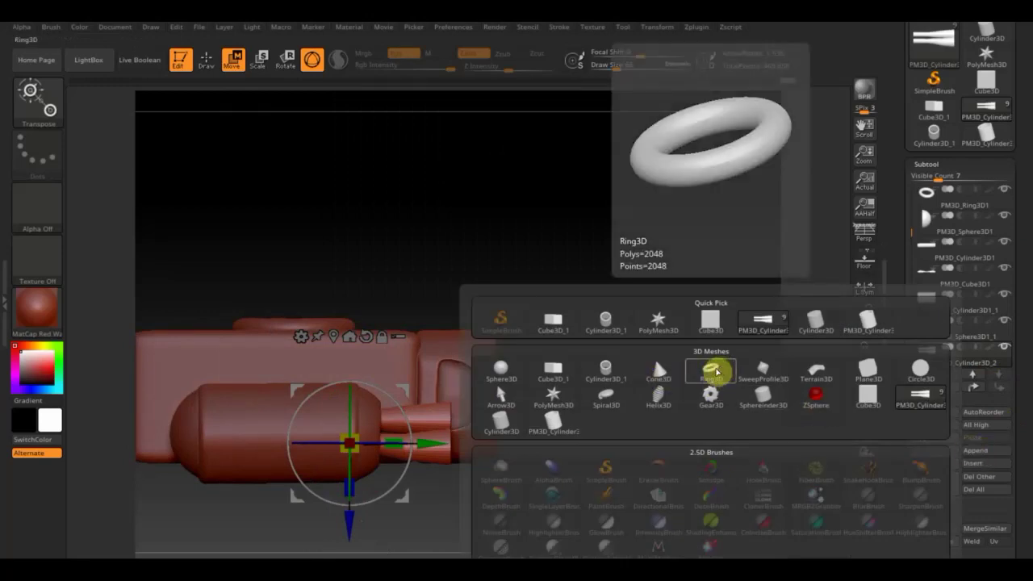
{"action": "left_click", "coordinate": [608, 376]}
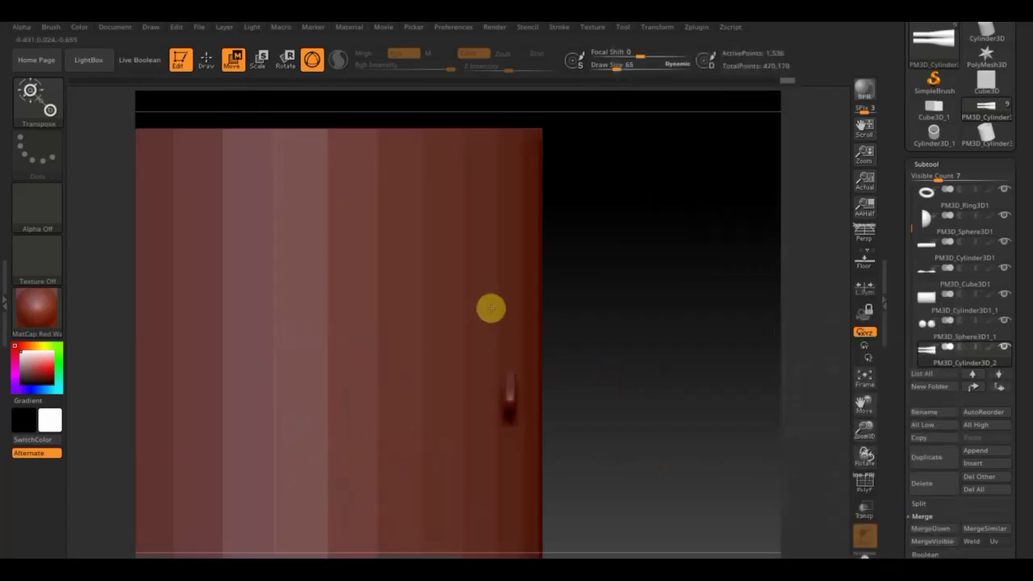
{"action": "left_click", "coordinate": [206, 58]}
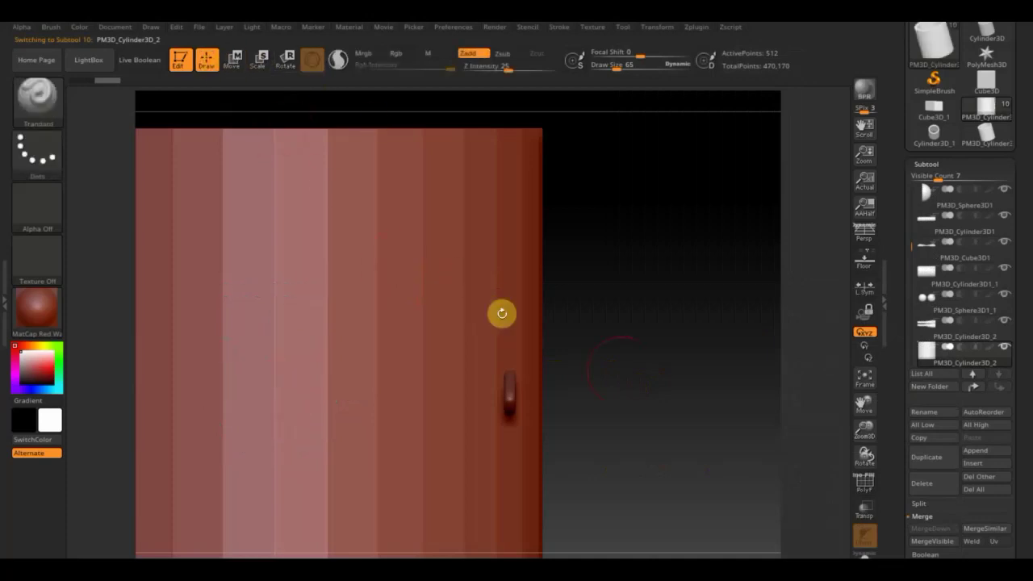
{"action": "mouse_move", "coordinate": [657, 387]}
{"action": "left_mouse_down", "text": "alt"}
{"action": "mouse_move", "coordinate": [615, 253]}
{"action": "mouse_move", "coordinate": [687, 306]}
{"action": "left_mouse_up", "text": "alt"}
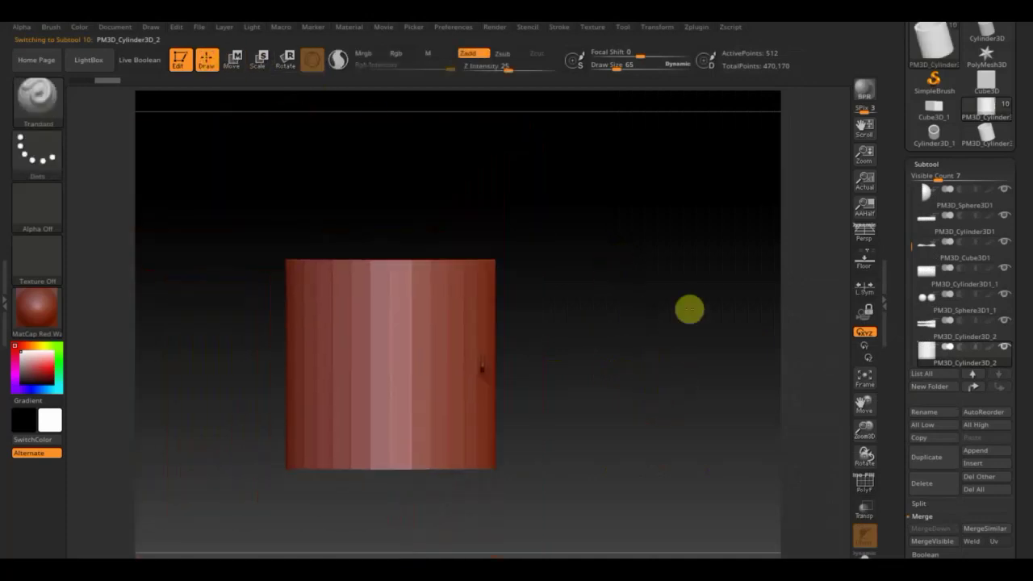
Step: Shrink the new cylinder into a small squat ring and rotate it about 82 degrees
{"action": "left_click", "coordinate": [233, 59]}
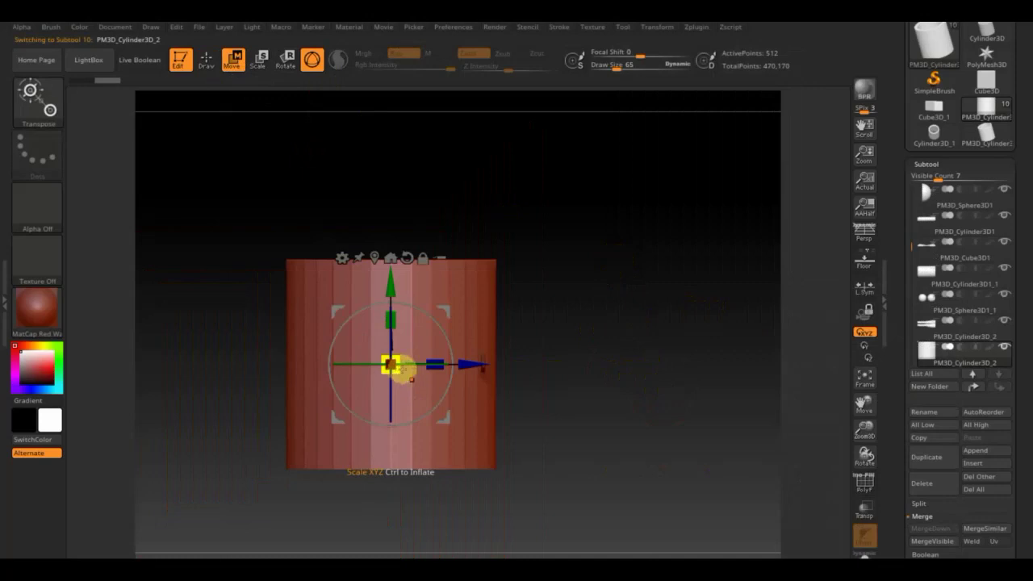
{"action": "mouse_move", "coordinate": [390, 364]}
{"action": "left_mouse_down"}
{"action": "mouse_move", "coordinate": [342, 277]}
{"action": "mouse_move", "coordinate": [406, 208]}
{"action": "left_mouse_up"}
{"action": "mouse_move", "coordinate": [572, 283]}
{"action": "left_mouse_down"}
{"action": "mouse_move", "coordinate": [530, 282]}
{"action": "mouse_move", "coordinate": [573, 286]}
{"action": "left_mouse_up"}
{"action": "mouse_move", "coordinate": [454, 249]}
{"action": "left_mouse_down"}
{"action": "mouse_move", "coordinate": [446, 347]}
{"action": "mouse_move", "coordinate": [431, 363]}
{"action": "left_mouse_up"}
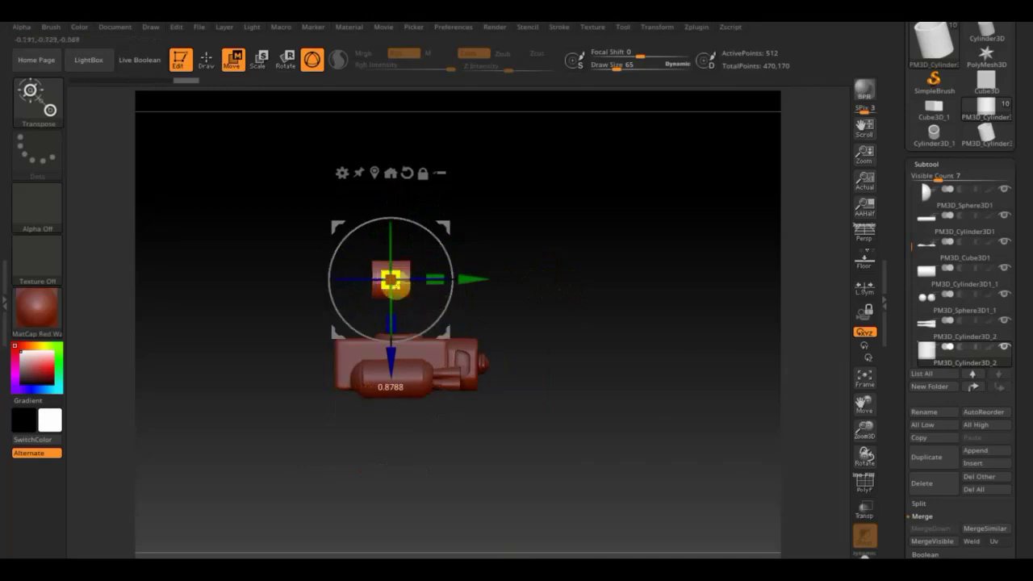
{"action": "left_click_drag", "start_coordinate": [401, 294], "coordinate": [405, 291]}
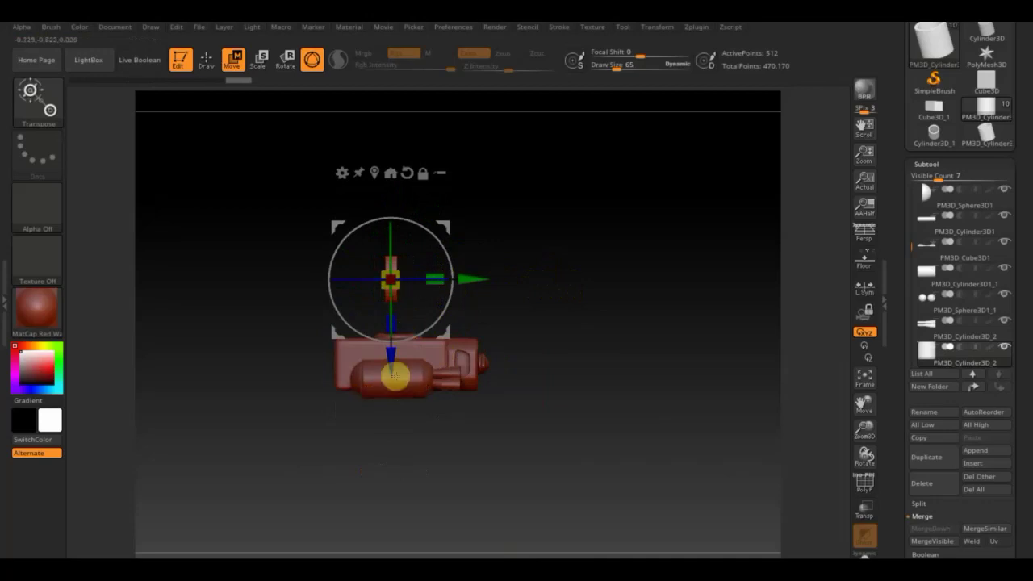
{"action": "left_click_drag", "start_coordinate": [394, 374], "coordinate": [406, 461], "text": "alt"}
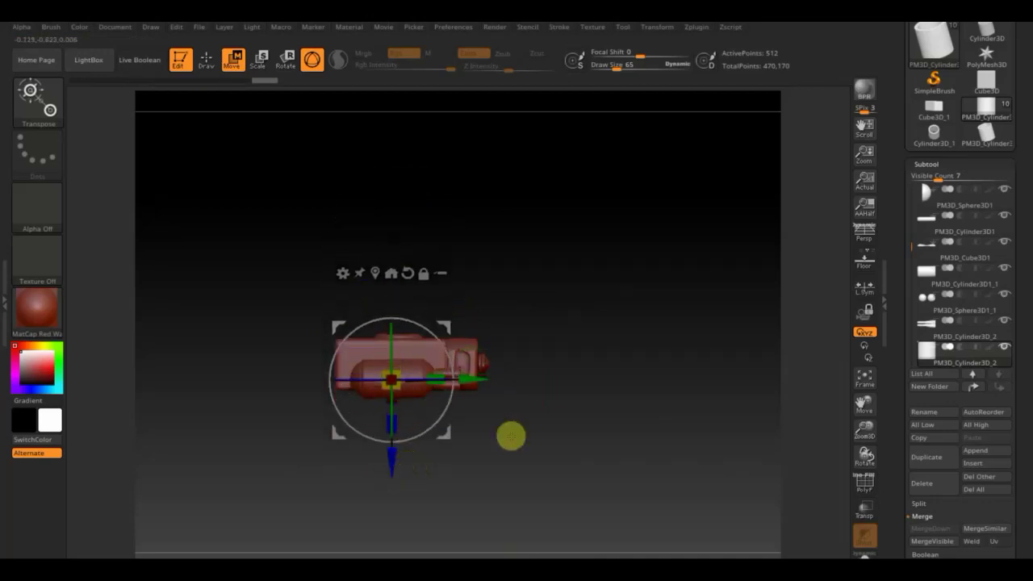
Step: Slide the ring onto the barrel and scale it to fit snugly around it
{"action": "left_click_drag", "start_coordinate": [511, 437], "coordinate": [451, 399]}
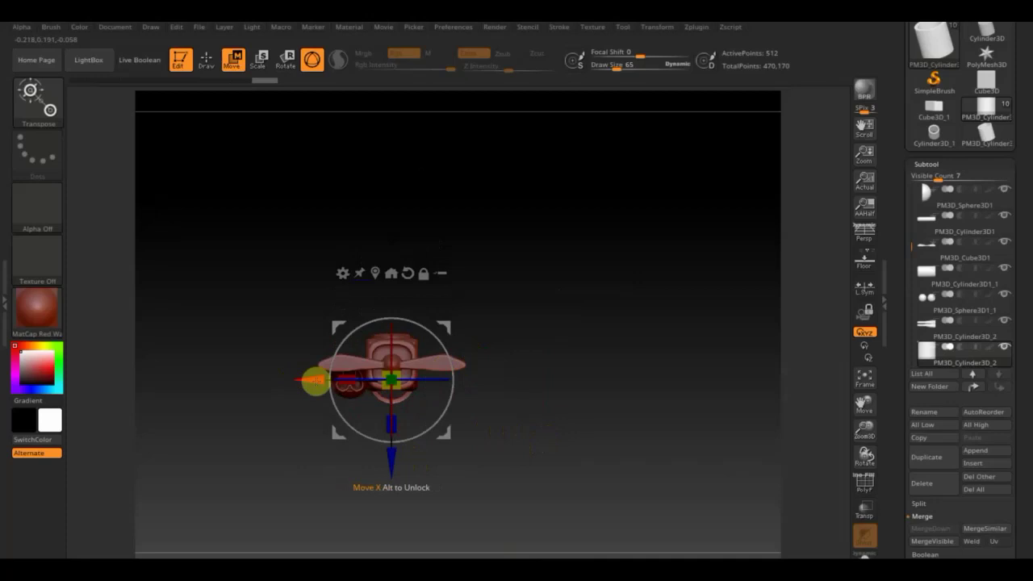
{"action": "left_click_drag", "start_coordinate": [314, 381], "coordinate": [271, 380]}
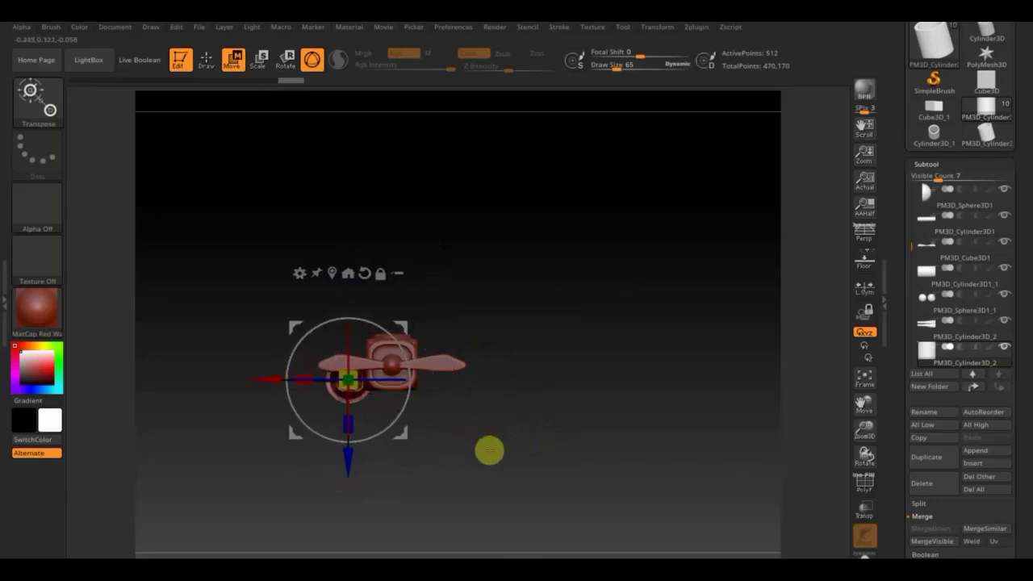
{"action": "left_click_drag", "start_coordinate": [489, 450], "coordinate": [682, 520]}
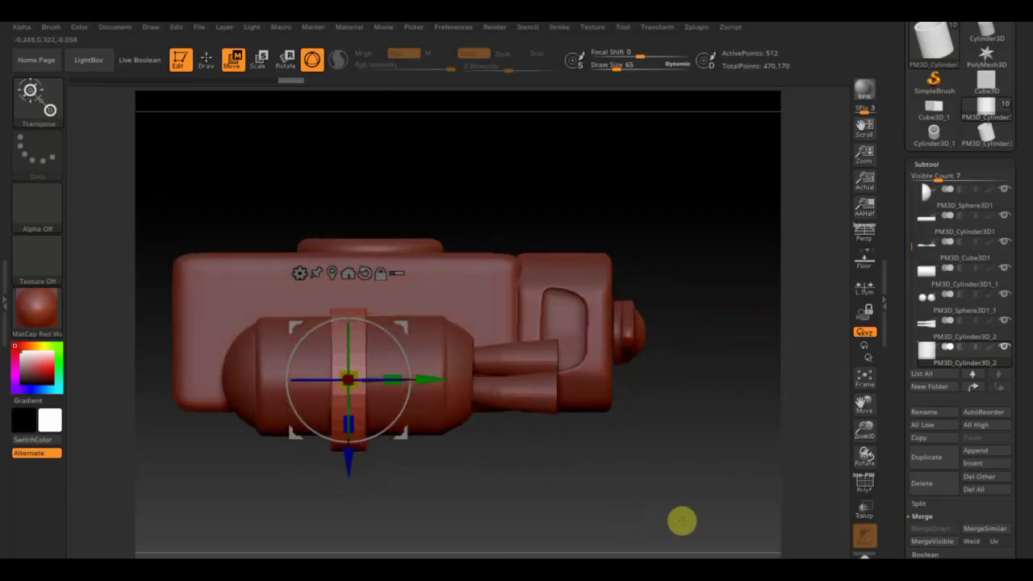
{"action": "left_click_drag", "start_coordinate": [441, 379], "coordinate": [386, 377]}
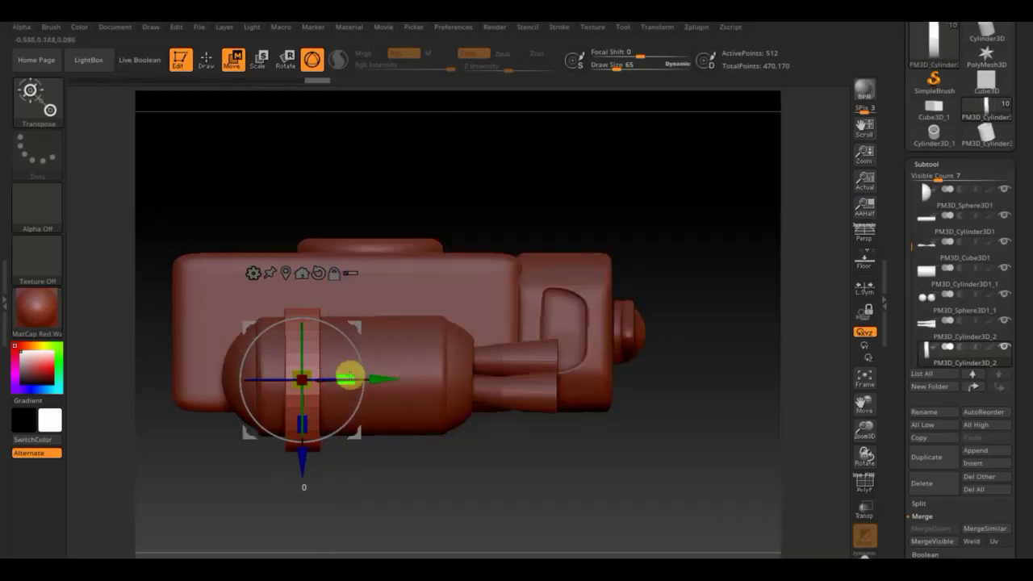
{"action": "left_click_drag", "start_coordinate": [348, 377], "coordinate": [323, 380]}
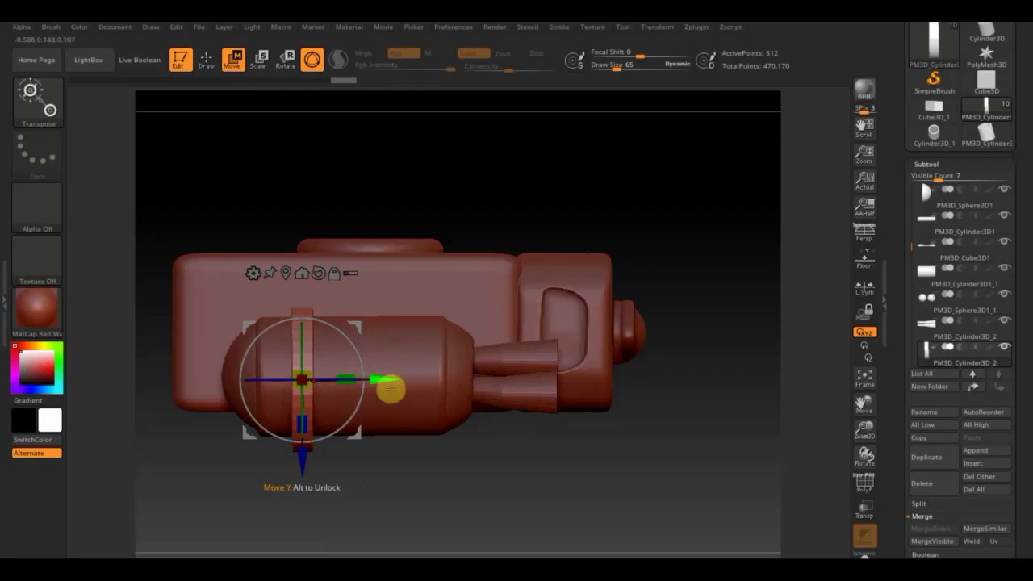
{"action": "left_click_drag", "start_coordinate": [427, 478], "coordinate": [398, 484]}
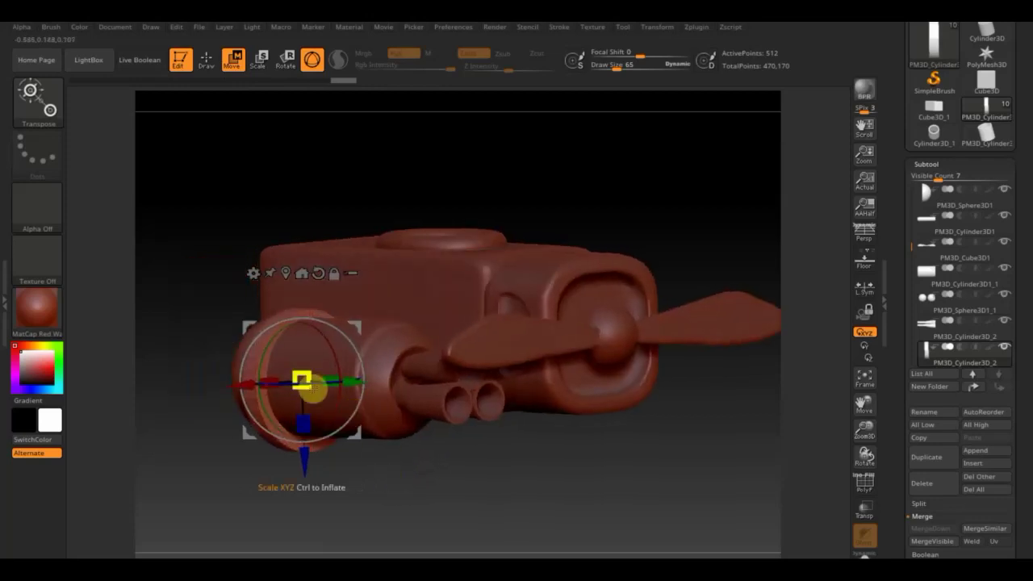
{"action": "left_click_drag", "start_coordinate": [302, 379], "coordinate": [301, 380]}
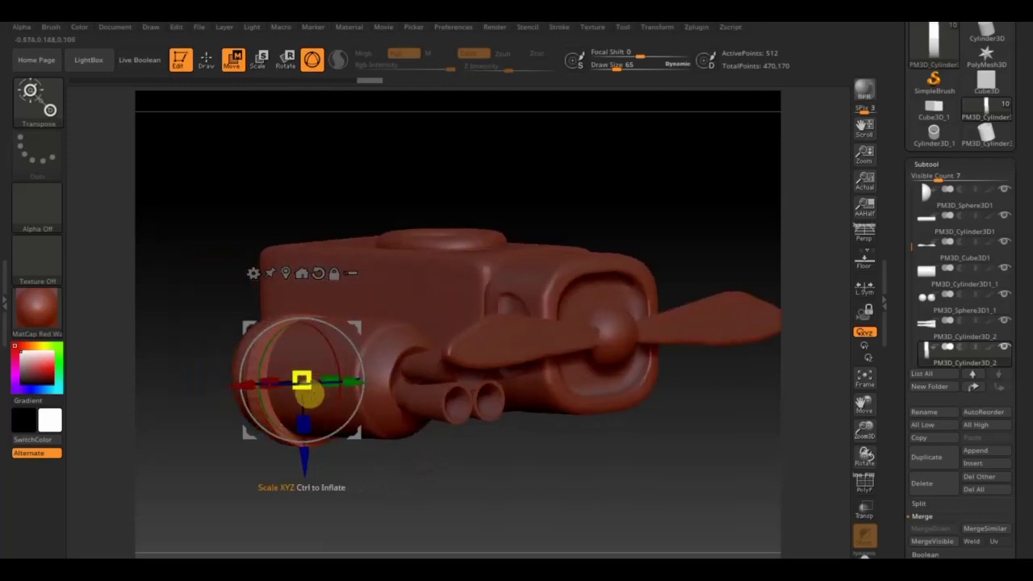
{"action": "mouse_move", "coordinate": [305, 464]}
{"action": "left_mouse_down"}
{"action": "mouse_move", "coordinate": [303, 474]}
{"action": "mouse_move", "coordinate": [324, 475]}
{"action": "left_mouse_up"}
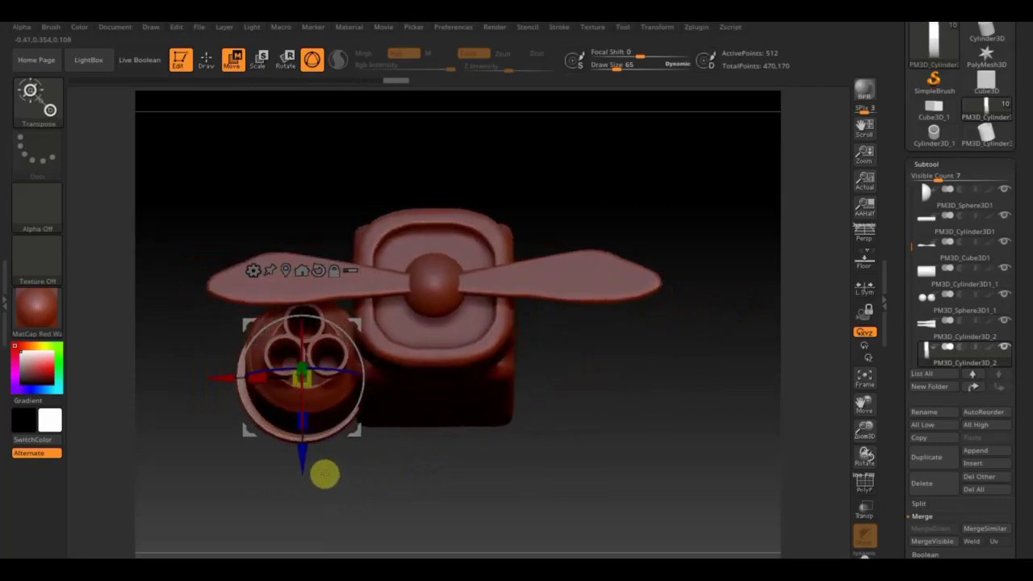
{"action": "left_click_drag", "start_coordinate": [234, 377], "coordinate": [221, 381]}
Step: Move the band further along the barrel toward the exhaust tubes
{"action": "mouse_move", "coordinate": [235, 475]}
{"action": "left_mouse_down"}
{"action": "mouse_move", "coordinate": [295, 492]}
{"action": "mouse_move", "coordinate": [314, 472]}
{"action": "left_mouse_up"}
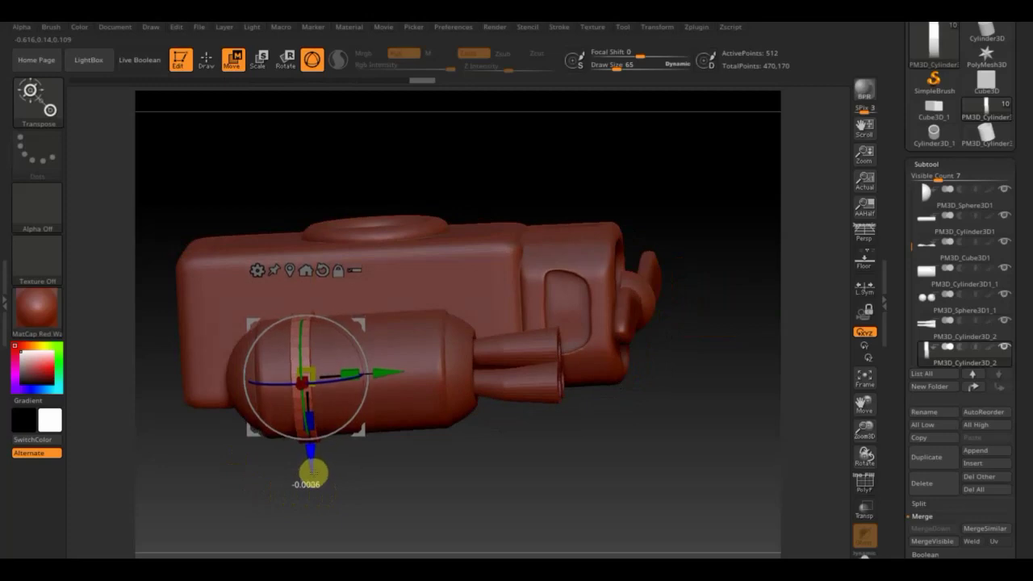
{"action": "left_click_drag", "start_coordinate": [419, 497], "coordinate": [541, 553], "text": "shift"}
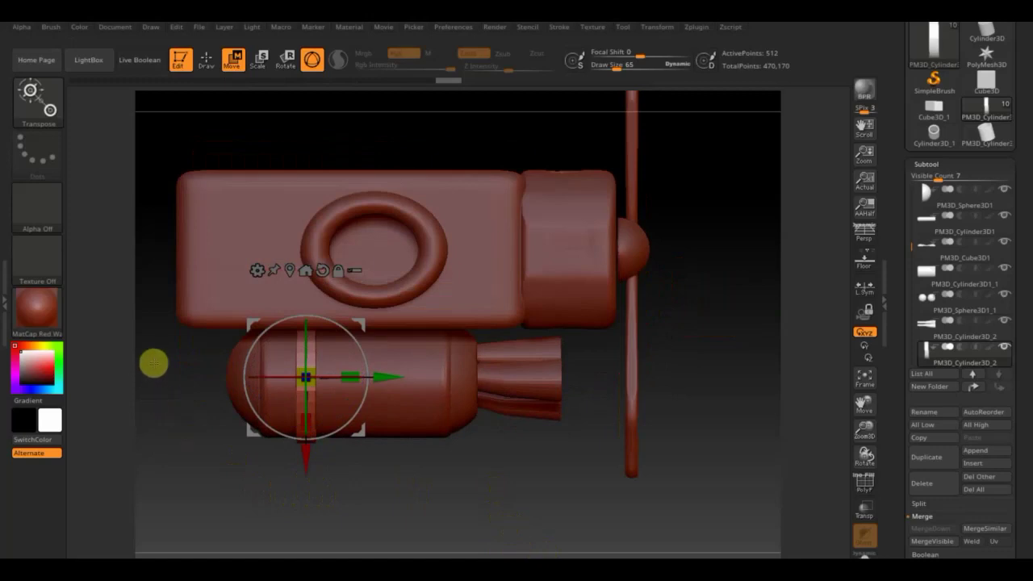
{"action": "mouse_move", "coordinate": [384, 375]}
{"action": "left_mouse_down"}
{"action": "mouse_move", "coordinate": [472, 384]}
{"action": "mouse_move", "coordinate": [521, 376]}
{"action": "mouse_move", "coordinate": [529, 386]}
{"action": "left_mouse_up"}
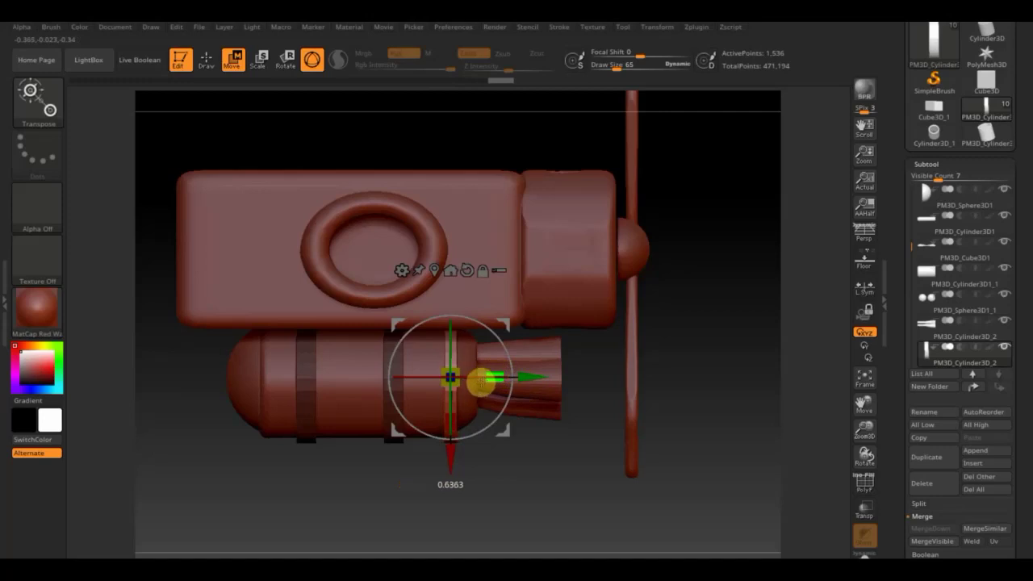
{"action": "mouse_move", "coordinate": [549, 395]}
{"action": "left_mouse_down"}
{"action": "mouse_move", "coordinate": [560, 466]}
{"action": "mouse_move", "coordinate": [541, 437]}
{"action": "left_mouse_up"}
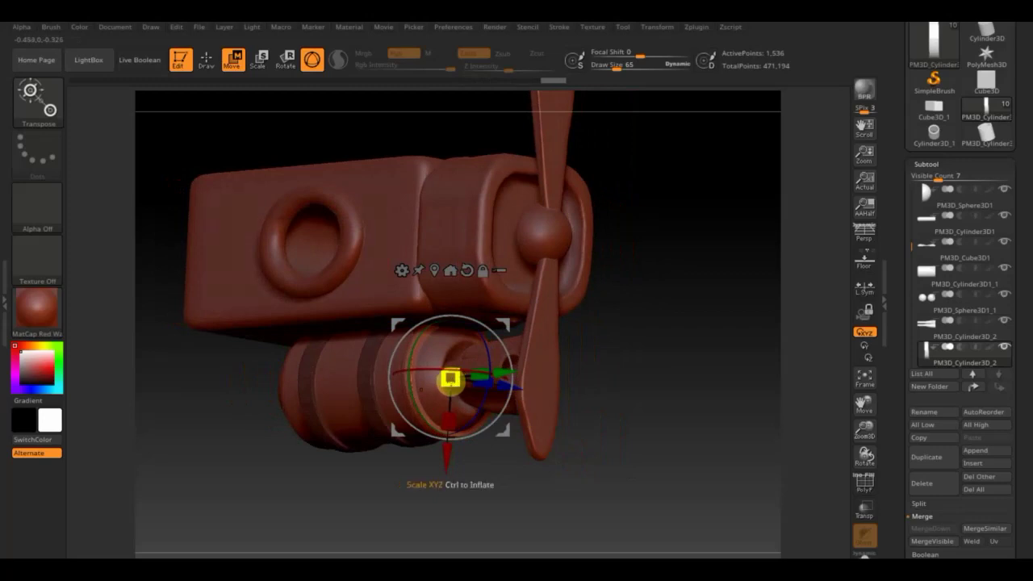
{"action": "mouse_move", "coordinate": [496, 468]}
{"action": "left_mouse_down"}
{"action": "mouse_move", "coordinate": [530, 489]}
{"action": "mouse_move", "coordinate": [537, 479]}
{"action": "mouse_move", "coordinate": [554, 525]}
{"action": "left_mouse_up"}
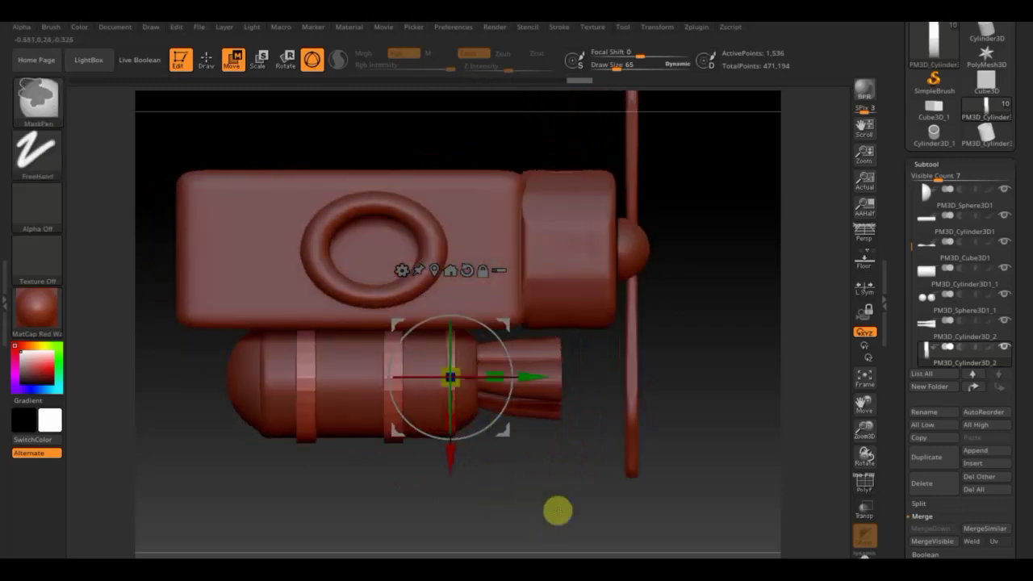
Step: Subdivide the band ring with Ctrl+D, then DynaMesh it, freezing its subdivision levels
{"action": "key", "text": "ctrl+d"}
{"action": "key", "text": "ctrl+d"}
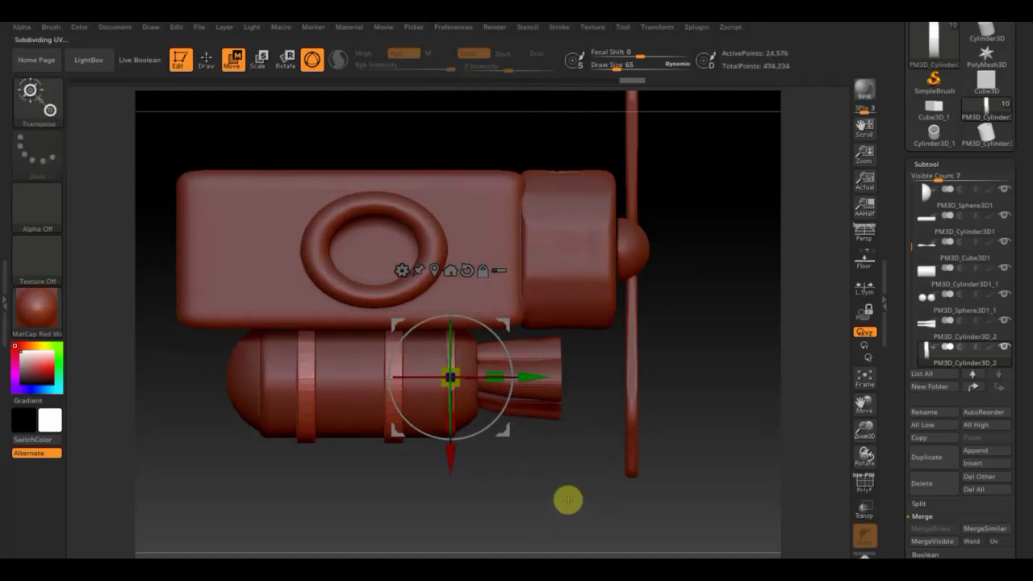
{"action": "scroll", "coordinate": [1019, 526], "scroll_direction": "down", "scroll_amount": 2}
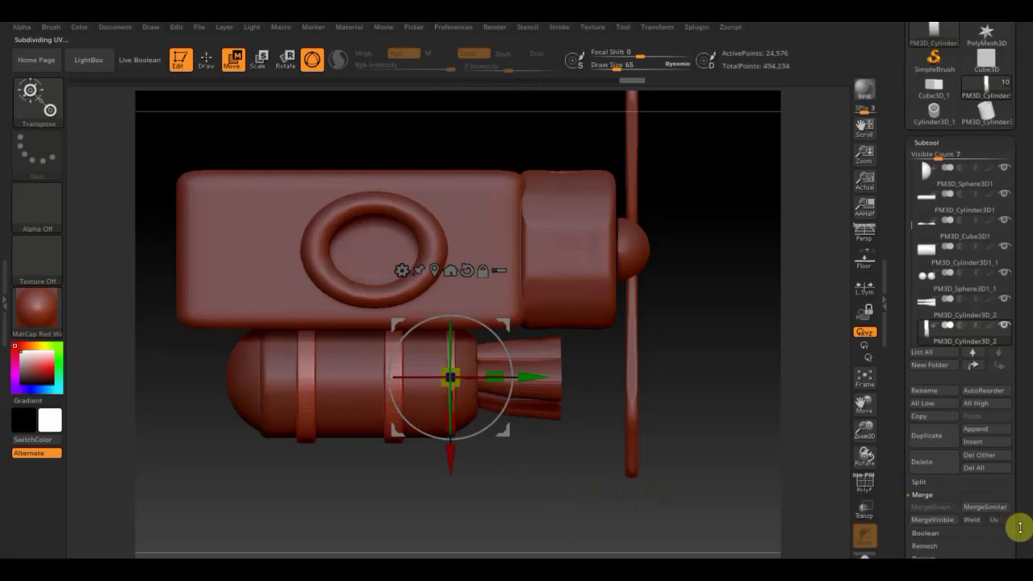
{"action": "scroll", "coordinate": [1009, 492], "scroll_direction": "down", "scroll_amount": 2}
{"action": "left_click", "coordinate": [931, 491]}
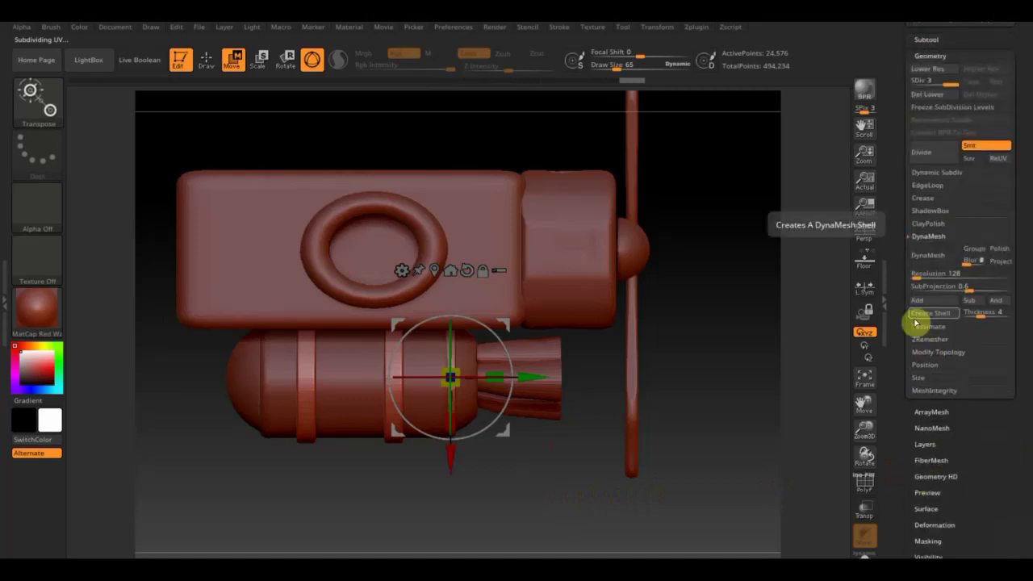
{"action": "left_click", "coordinate": [928, 274]}
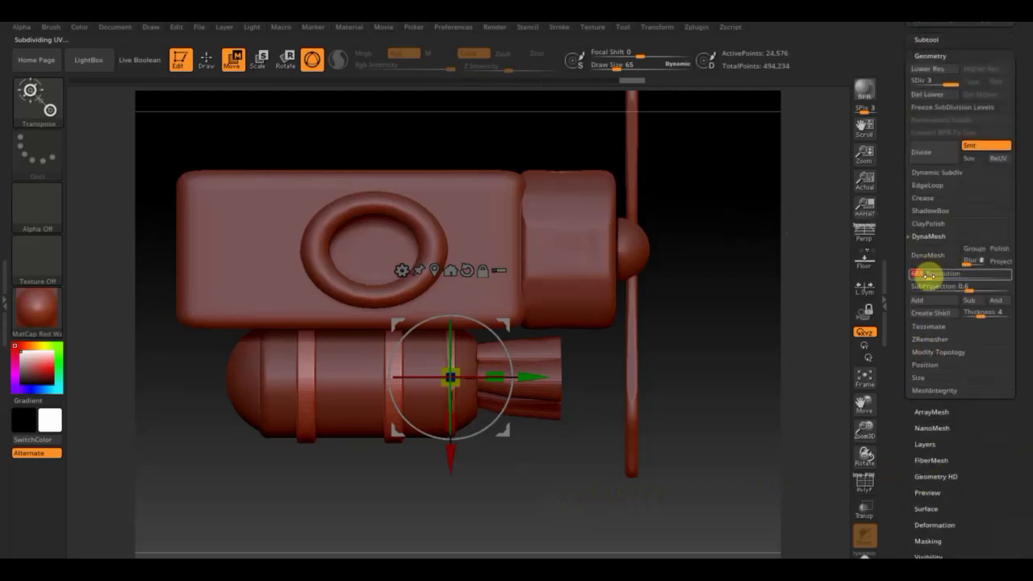
{"action": "type", "text": "688"}
{"action": "left_click", "coordinate": [928, 256]}
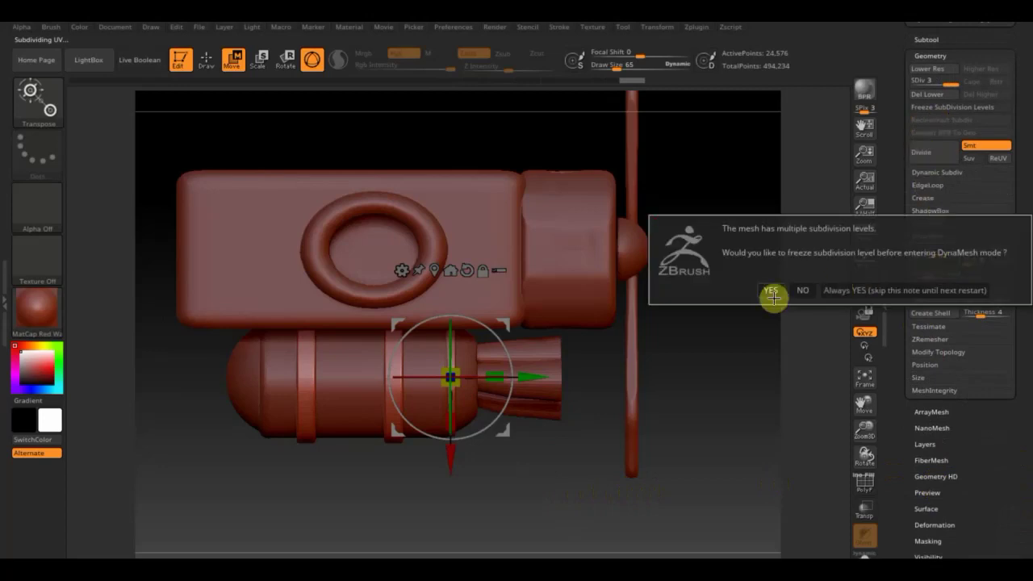
{"action": "left_click", "coordinate": [770, 292]}
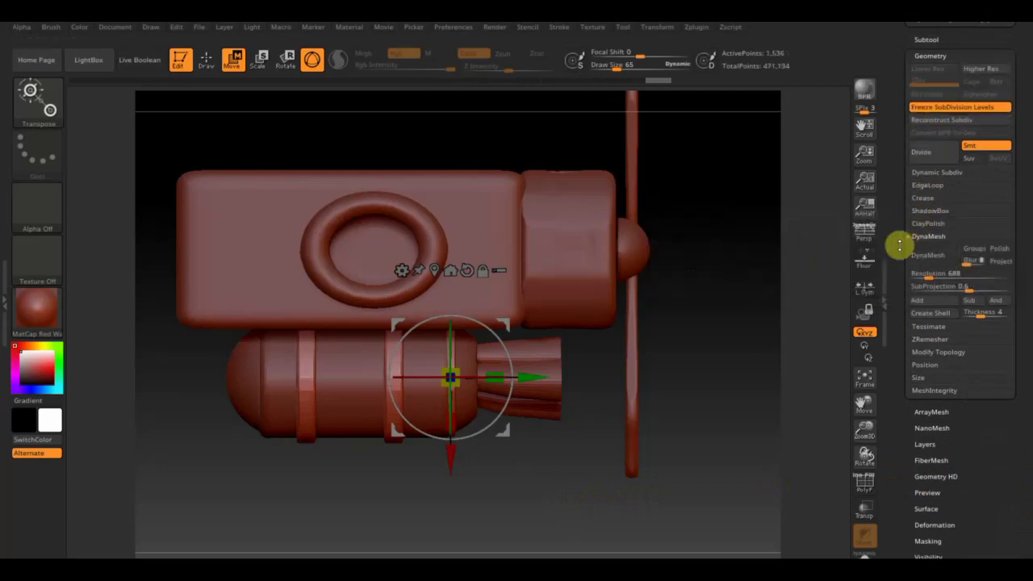
{"action": "mouse_move", "coordinate": [742, 472]}
{"action": "left_mouse_down"}
{"action": "mouse_move", "coordinate": [717, 285]}
{"action": "mouse_move", "coordinate": [735, 492]}
{"action": "mouse_move", "coordinate": [716, 509]}
{"action": "mouse_move", "coordinate": [656, 487]}
{"action": "left_mouse_up"}
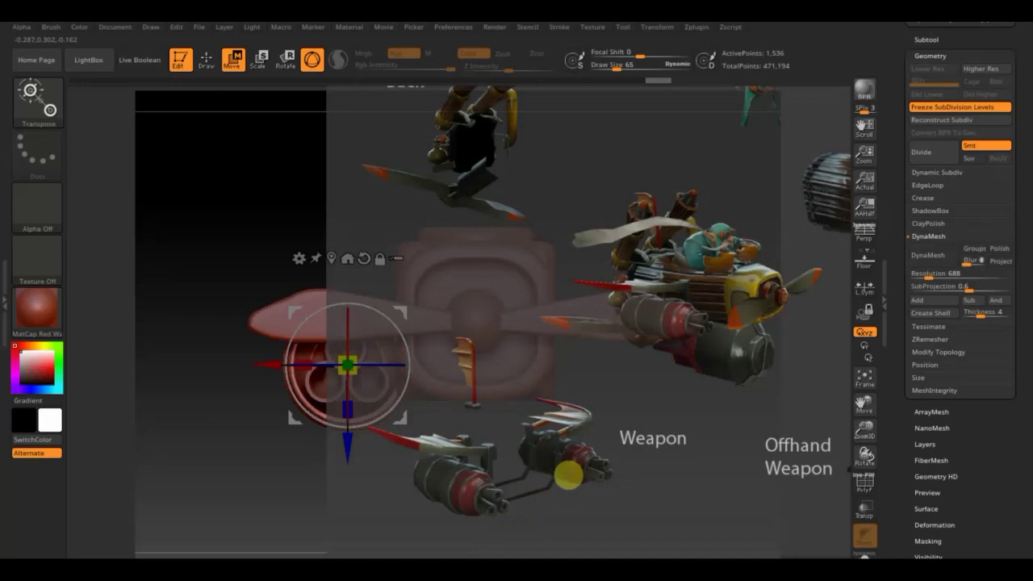
Step: Enlarge the weapon reference image in Spotlight, move it up-right, then close Spotlight
{"action": "key", "text": "shift+z"}
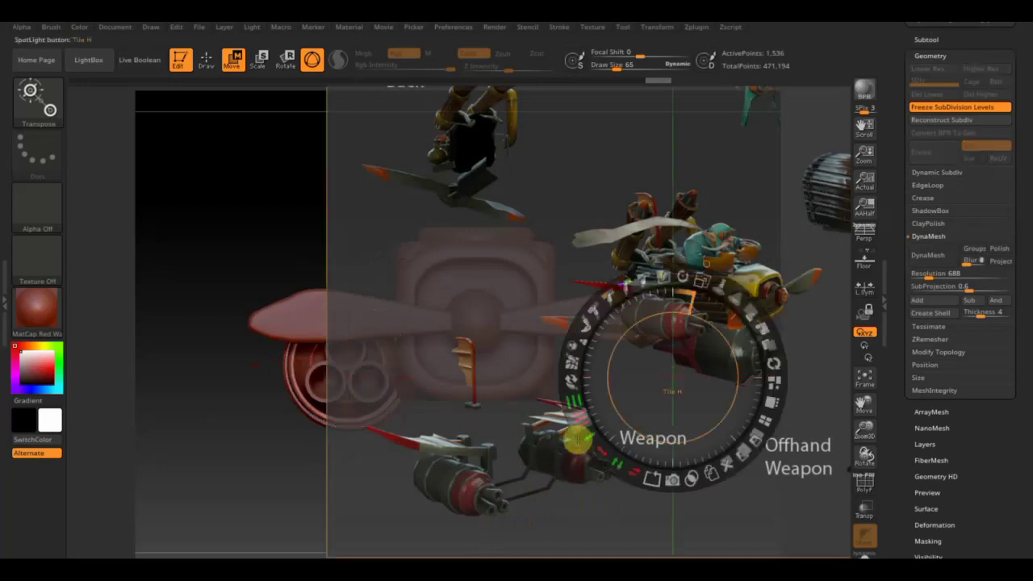
{"action": "left_click_drag", "start_coordinate": [700, 288], "coordinate": [761, 553]}
{"action": "mouse_move", "coordinate": [737, 363]}
{"action": "left_mouse_down"}
{"action": "mouse_move", "coordinate": [718, 323]}
{"action": "mouse_move", "coordinate": [745, 246]}
{"action": "left_mouse_up"}
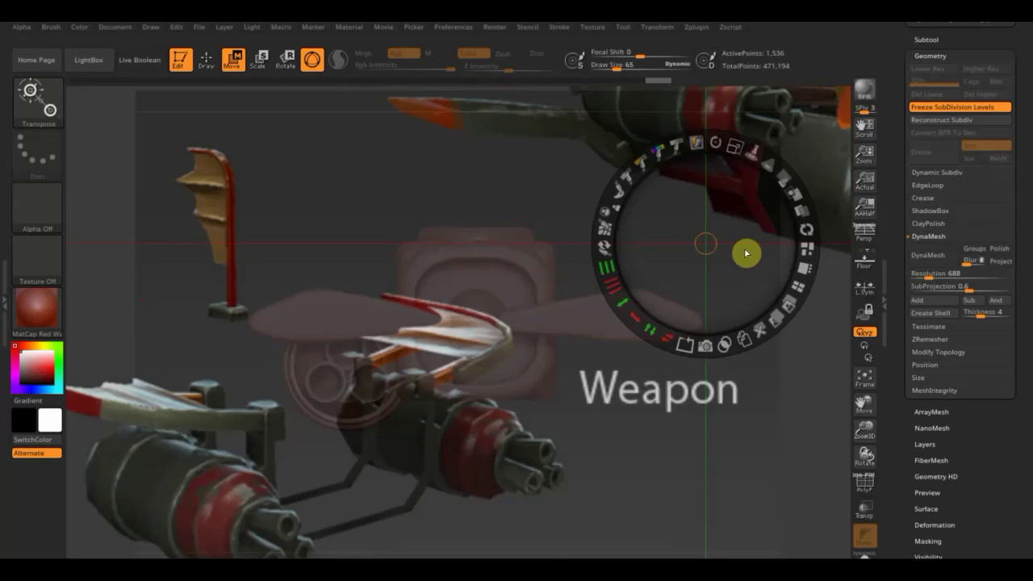
{"action": "left_click", "coordinate": [745, 254]}
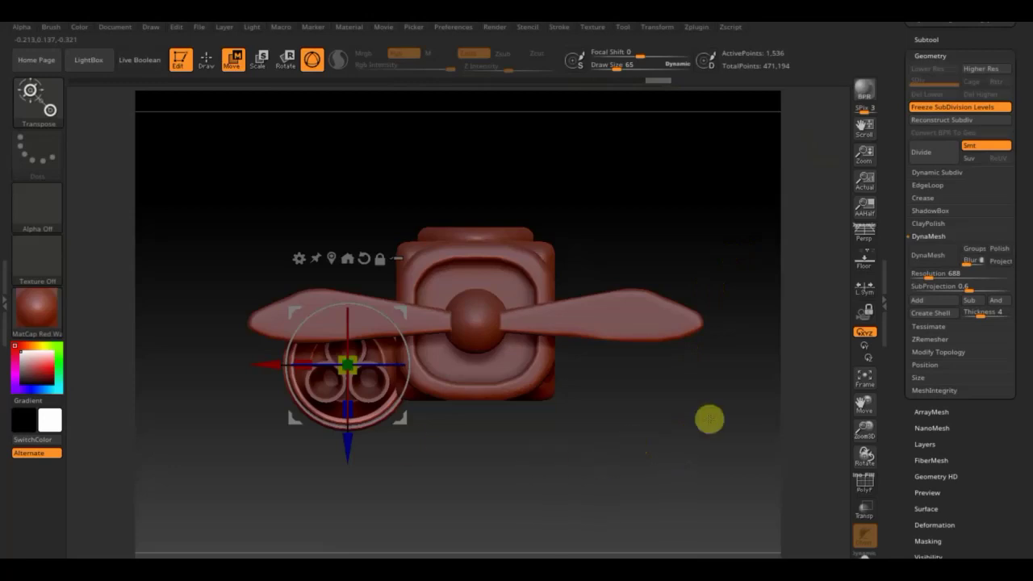
Step: Select the triple exhaust tube subtool and slide it left along X
{"action": "left_click", "coordinate": [924, 41]}
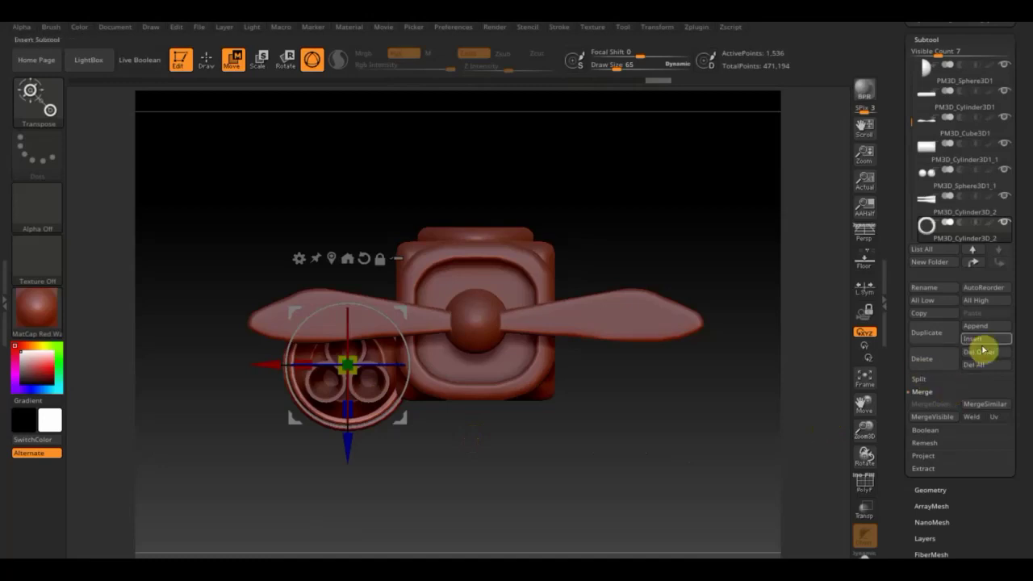
{"action": "mouse_move", "coordinate": [935, 210]}
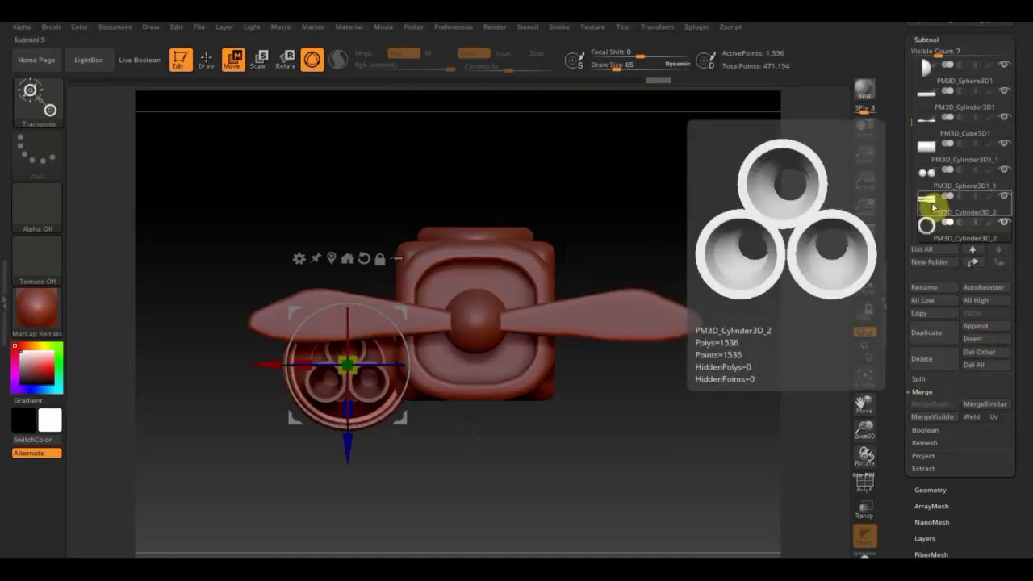
{"action": "left_click", "coordinate": [926, 219]}
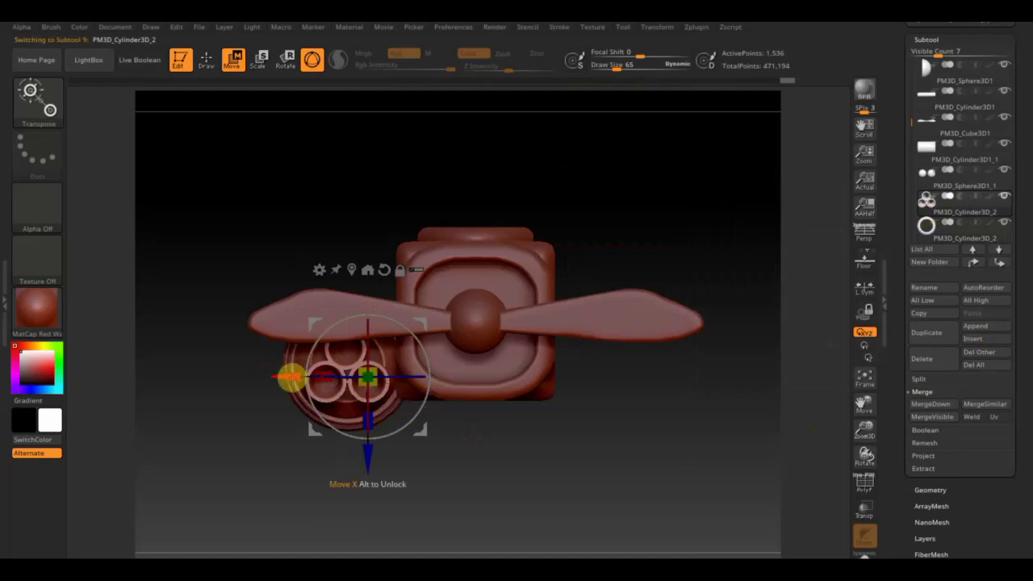
{"action": "mouse_move", "coordinate": [290, 375]}
{"action": "left_mouse_down"}
{"action": "mouse_move", "coordinate": [234, 377]}
{"action": "mouse_move", "coordinate": [249, 380]}
{"action": "left_mouse_up"}
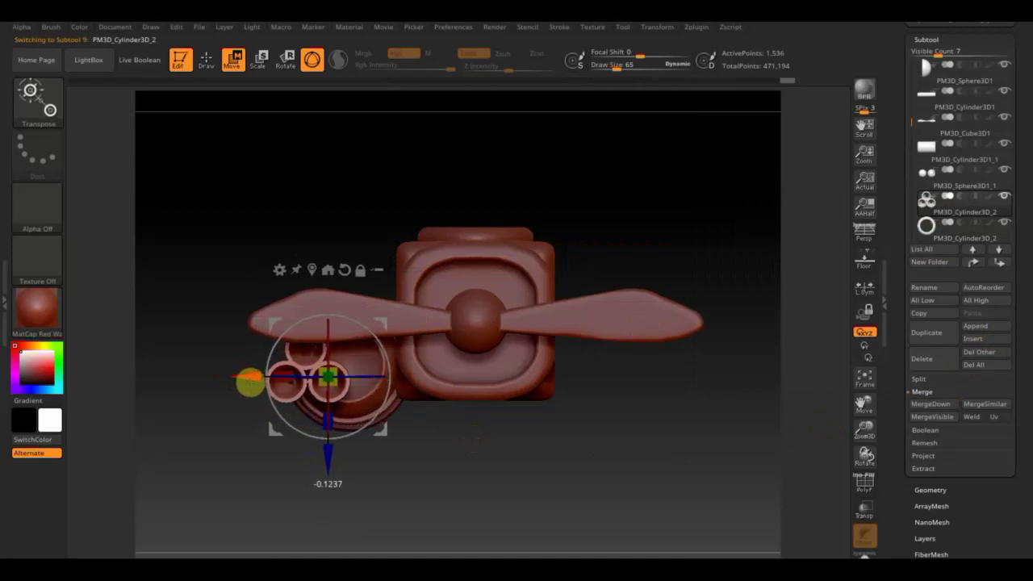
{"action": "left_click_drag", "start_coordinate": [250, 382], "coordinate": [251, 383]}
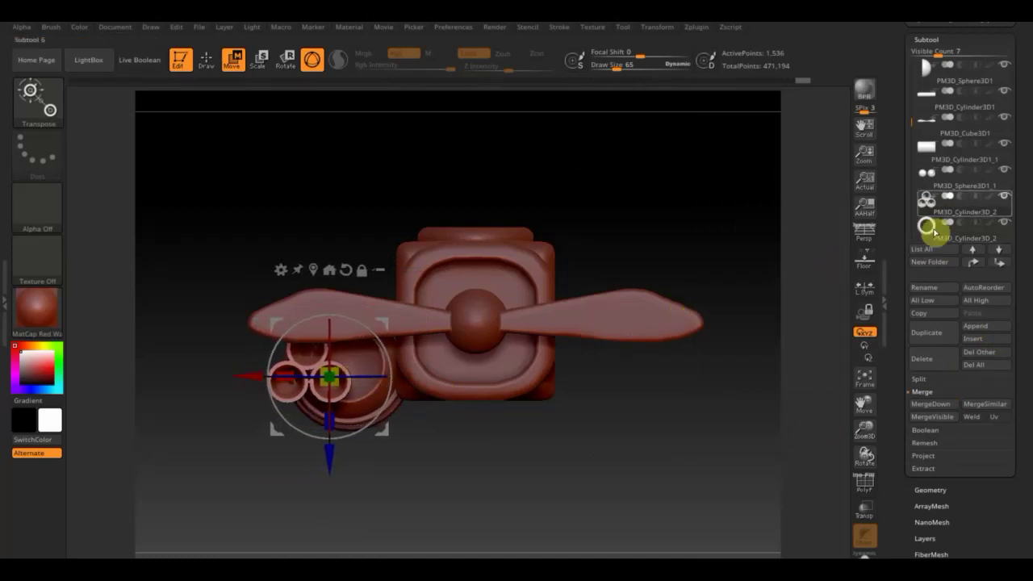
Step: Slide the sphere piece and the barrel cylinder PM3D_Cylinder3D1_1 left along X
{"action": "left_click", "coordinate": [926, 192]}
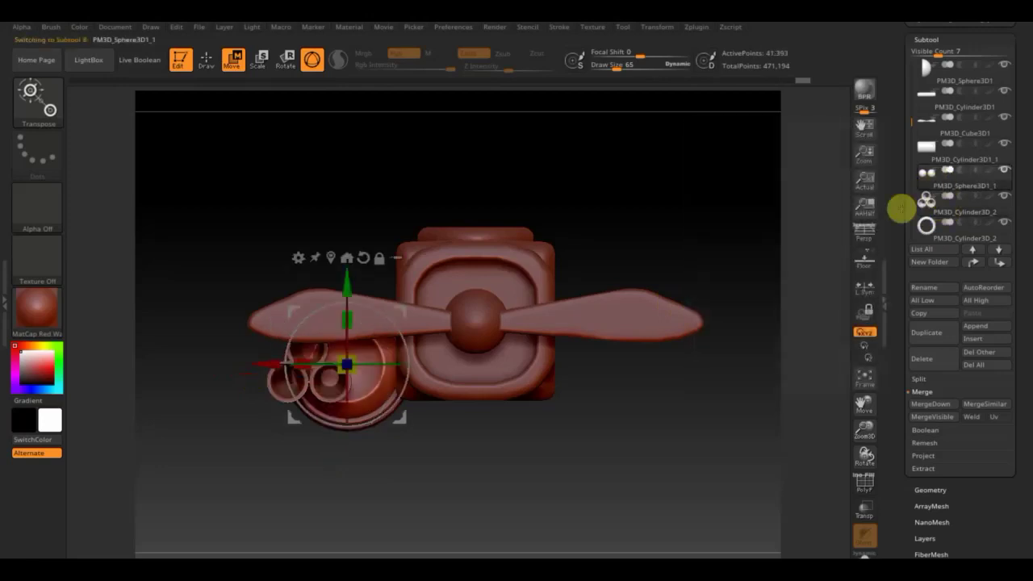
{"action": "left_click_drag", "start_coordinate": [267, 373], "coordinate": [232, 371]}
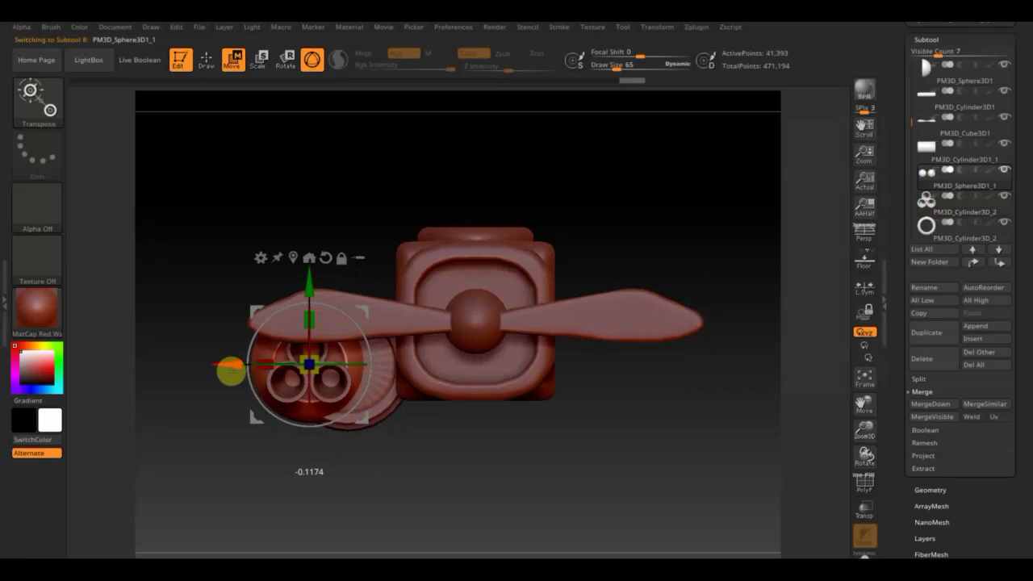
{"action": "left_click", "coordinate": [930, 235]}
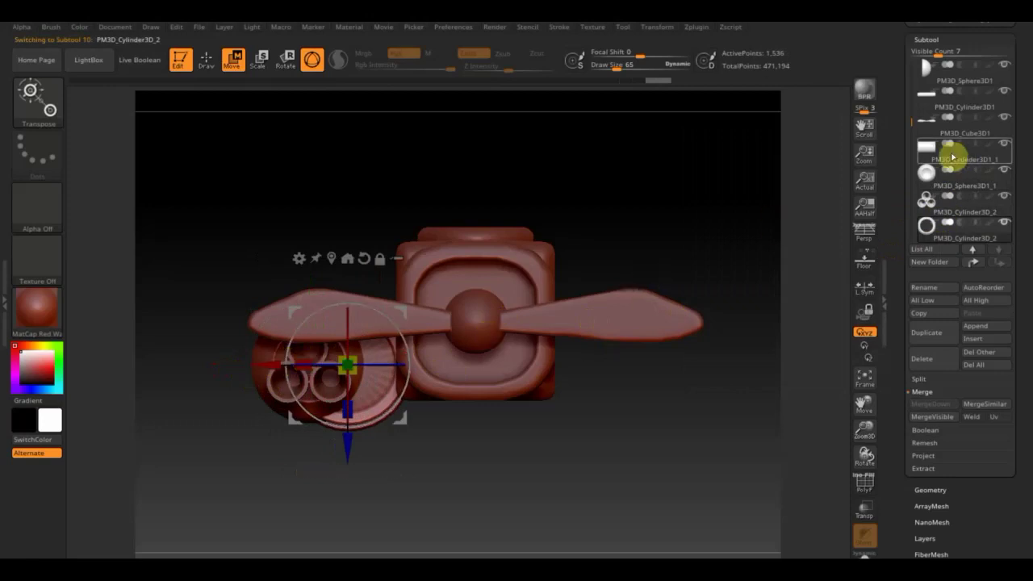
{"action": "left_click", "coordinate": [925, 161]}
{"action": "left_click_drag", "start_coordinate": [289, 349], "coordinate": [226, 368]}
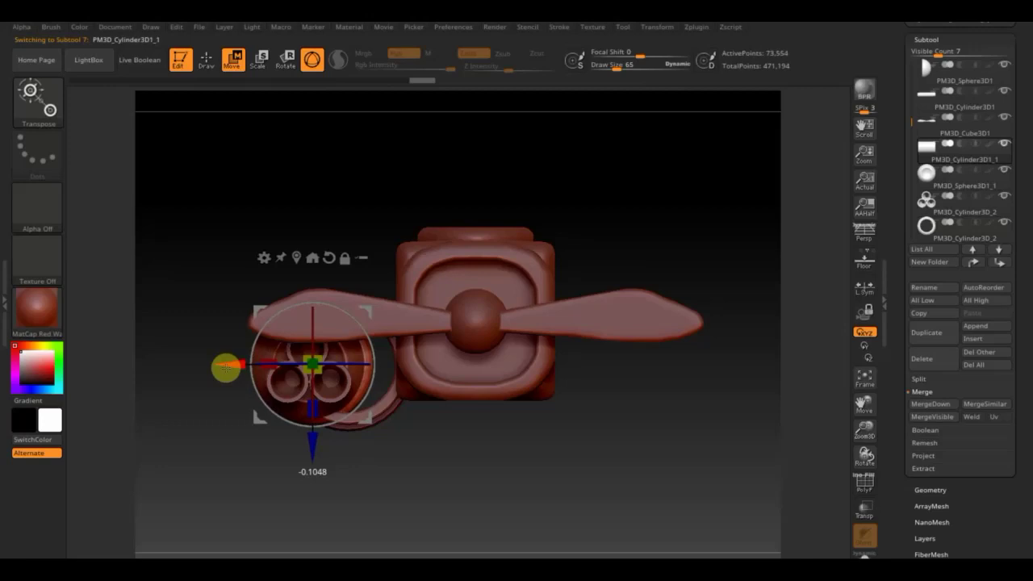
{"action": "left_click_drag", "start_coordinate": [226, 368], "coordinate": [222, 369]}
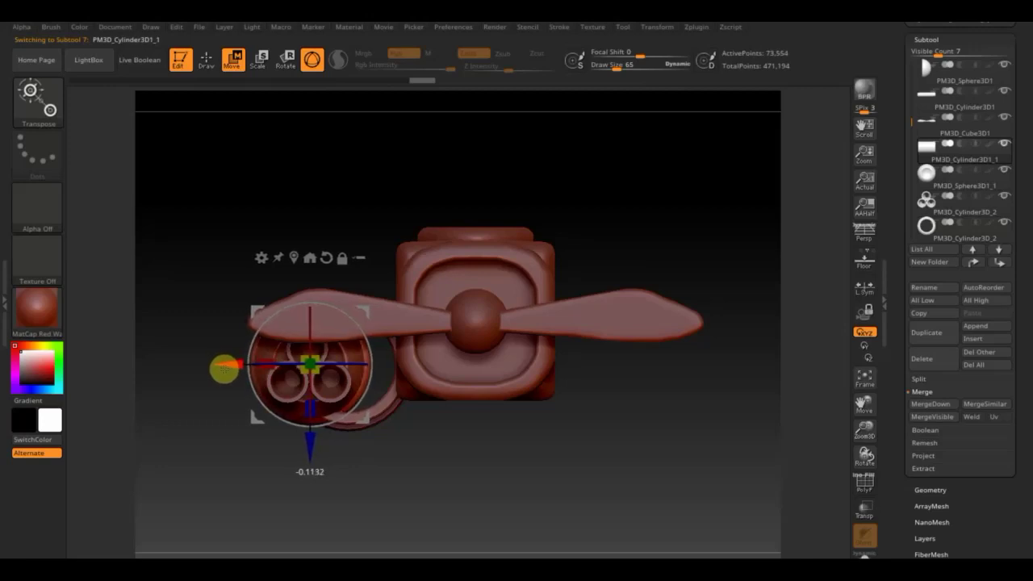
{"action": "left_click", "coordinate": [940, 222]}
Step: Move the ring cylinder left along X and nudge the barrel cylinder slightly
{"action": "left_click_drag", "start_coordinate": [273, 367], "coordinate": [222, 368]}
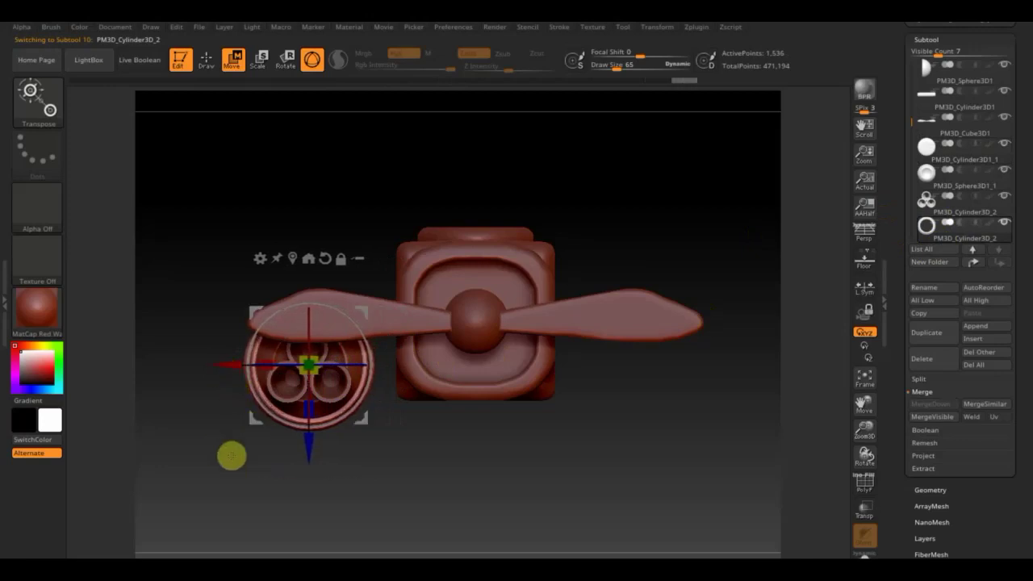
{"action": "left_click_drag", "start_coordinate": [277, 487], "coordinate": [411, 476]}
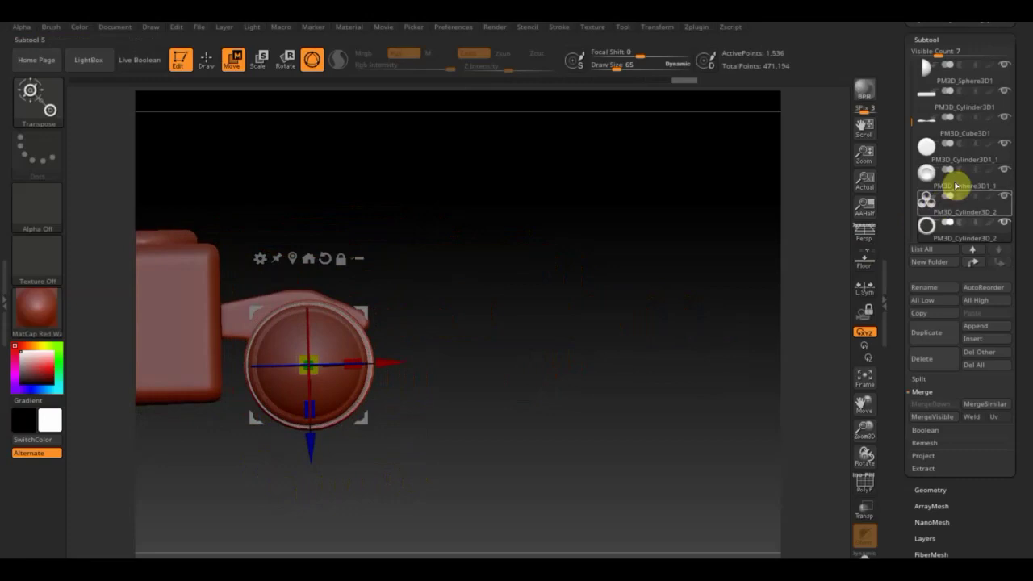
{"action": "left_click", "coordinate": [938, 158]}
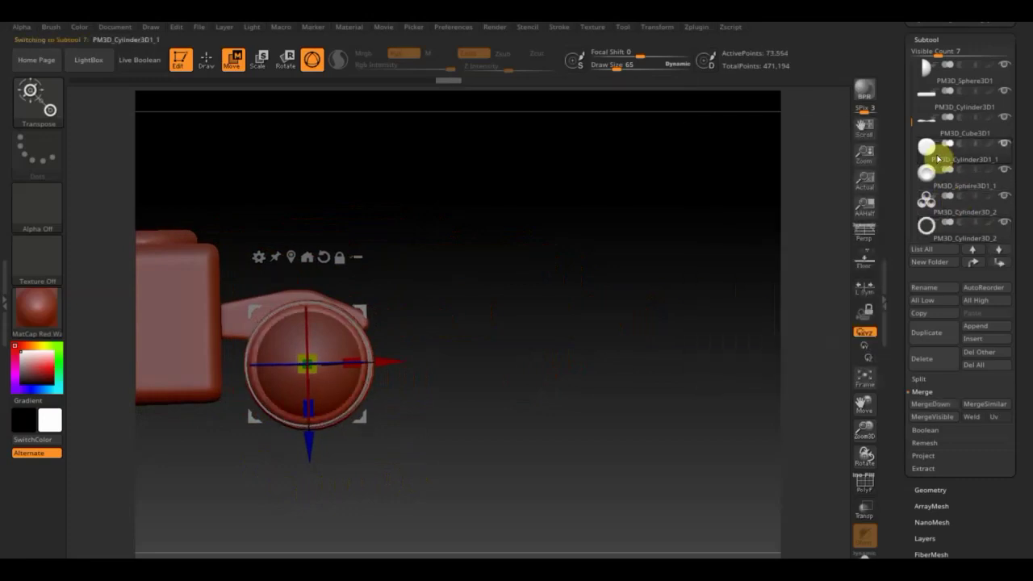
{"action": "left_click_drag", "start_coordinate": [396, 367], "coordinate": [396, 366]}
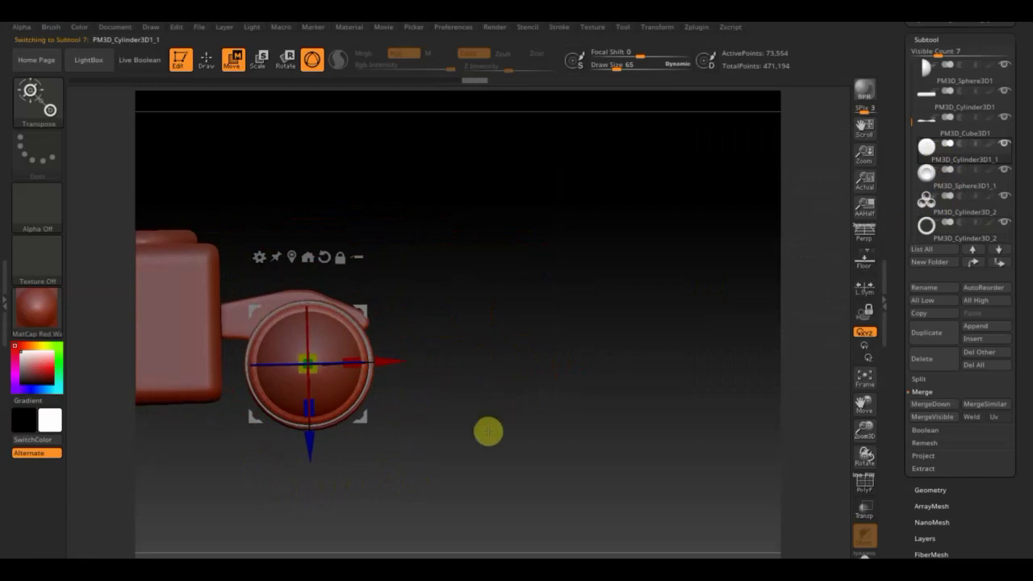
Step: Select the exhaust tubes and nudge them slightly left, checking from the front
{"action": "mouse_move", "coordinate": [487, 442]}
{"action": "left_mouse_down"}
{"action": "mouse_move", "coordinate": [387, 443]}
{"action": "mouse_move", "coordinate": [449, 438]}
{"action": "mouse_move", "coordinate": [440, 460]}
{"action": "mouse_move", "coordinate": [473, 425]}
{"action": "mouse_move", "coordinate": [482, 457]}
{"action": "left_mouse_up"}
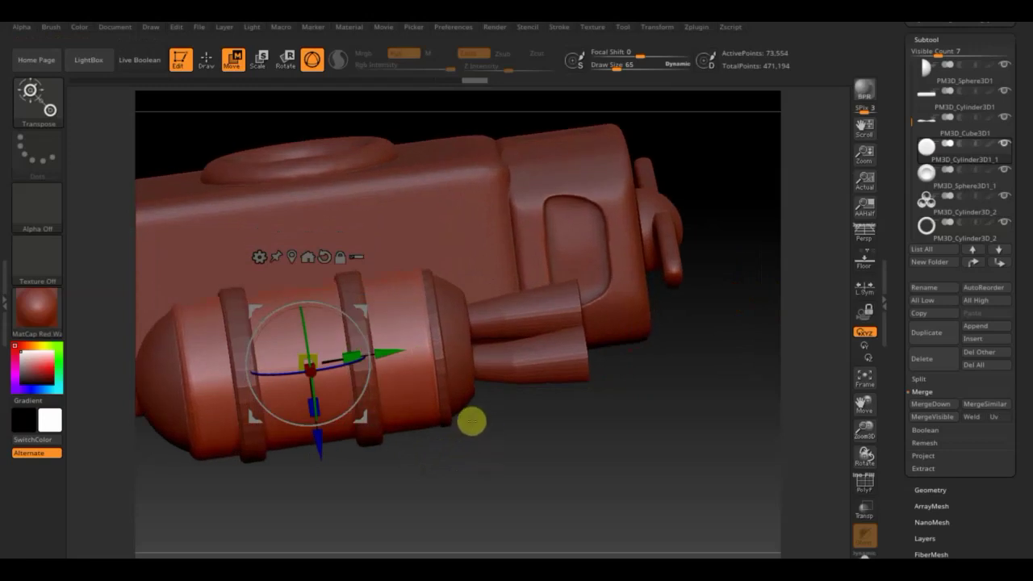
{"action": "mouse_move", "coordinate": [439, 409]}
{"action": "left_mouse_down"}
{"action": "mouse_move", "coordinate": [428, 438]}
{"action": "mouse_move", "coordinate": [394, 436]}
{"action": "left_mouse_up"}
{"action": "key", "text": "y"}
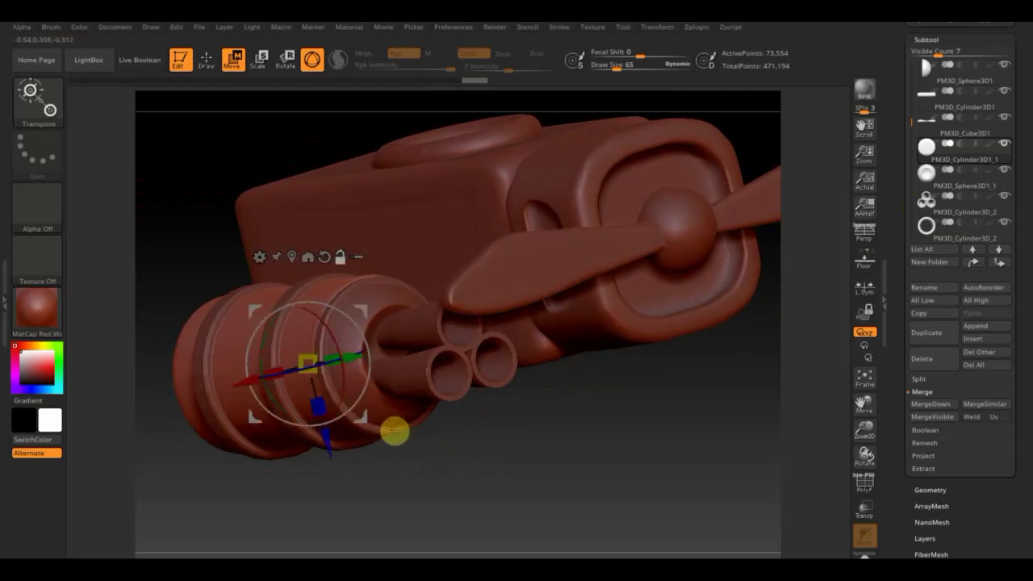
{"action": "left_click", "coordinate": [393, 431]}
{"action": "left_click_drag", "start_coordinate": [327, 375], "coordinate": [322, 375]}
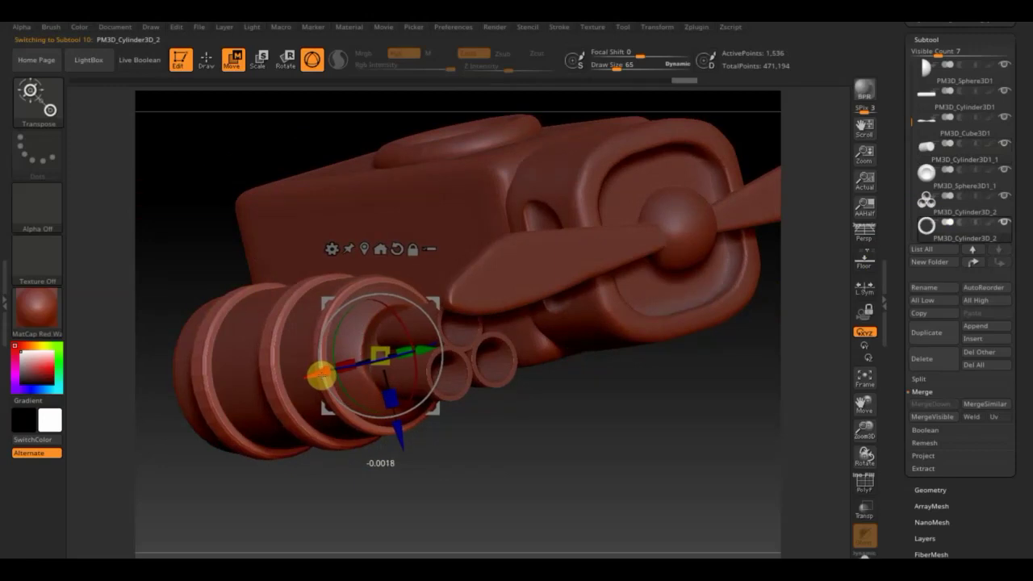
{"action": "mouse_move", "coordinate": [527, 467]}
{"action": "left_mouse_down"}
{"action": "mouse_move", "coordinate": [510, 466]}
{"action": "mouse_move", "coordinate": [512, 477]}
{"action": "left_mouse_up"}
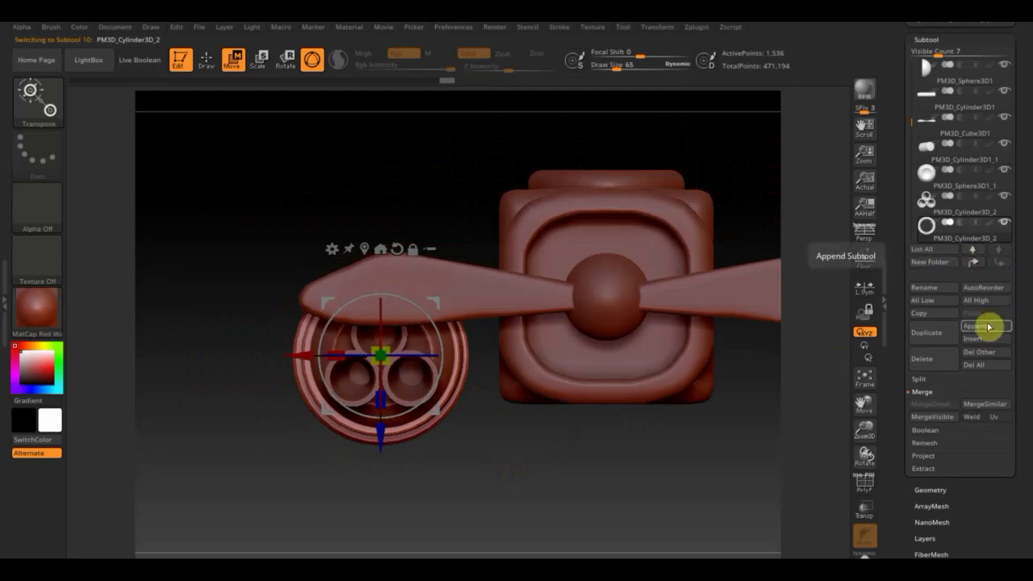
Step: Append a Cube3D subtool, frame it and make it active
{"action": "left_click", "coordinate": [987, 326]}
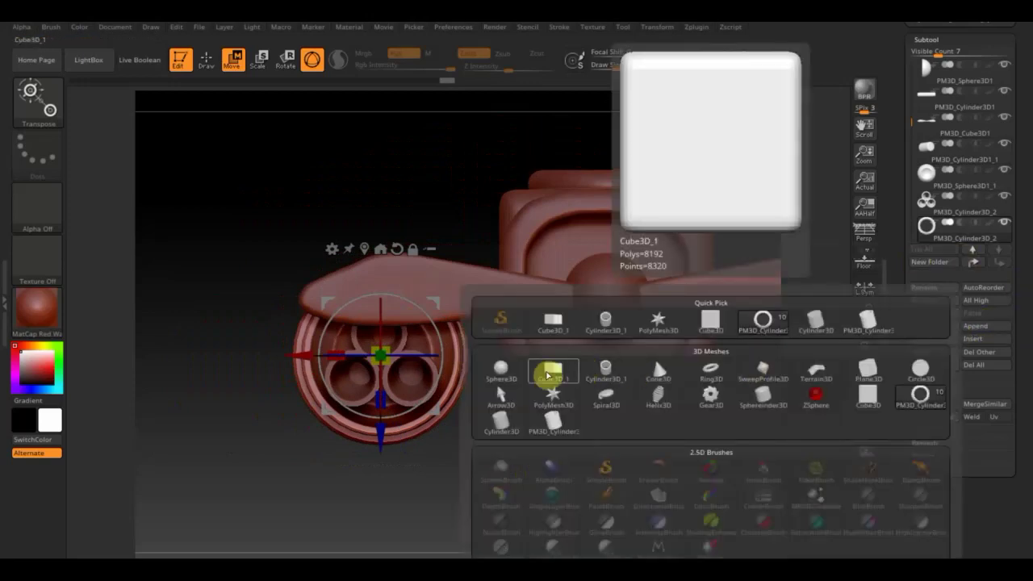
{"action": "left_click", "coordinate": [549, 375]}
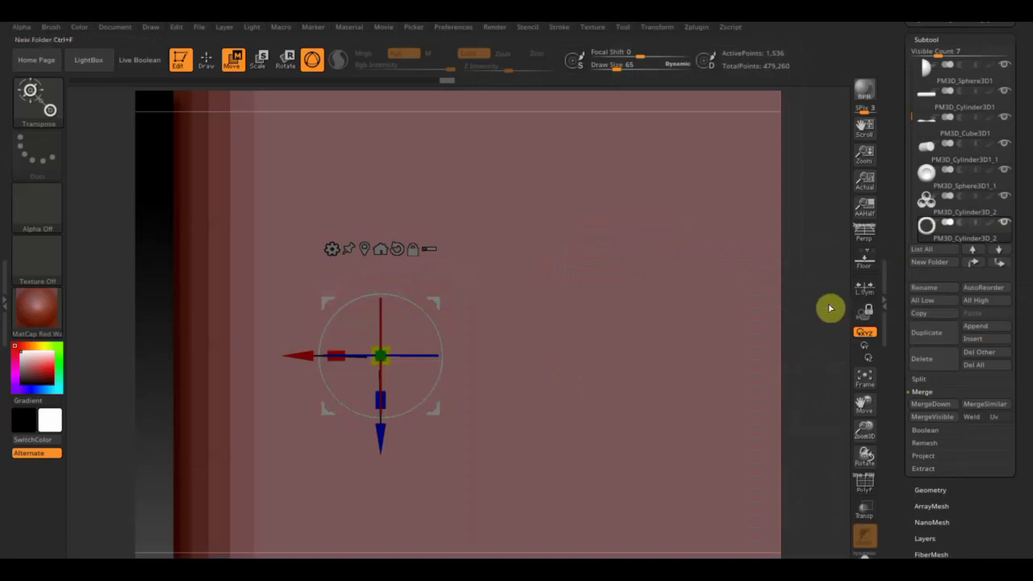
{"action": "left_click", "coordinate": [865, 386]}
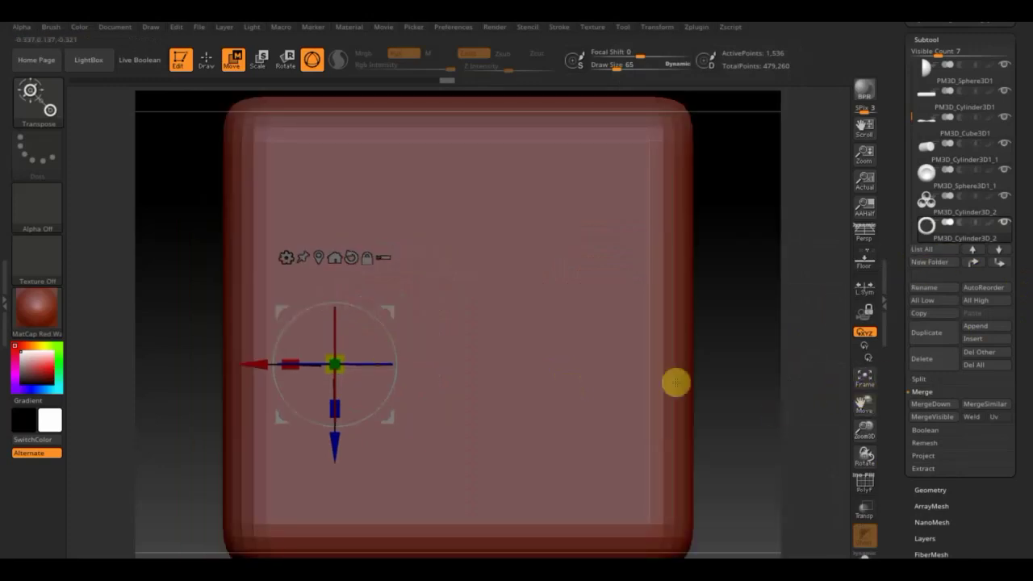
{"action": "left_click", "coordinate": [207, 59]}
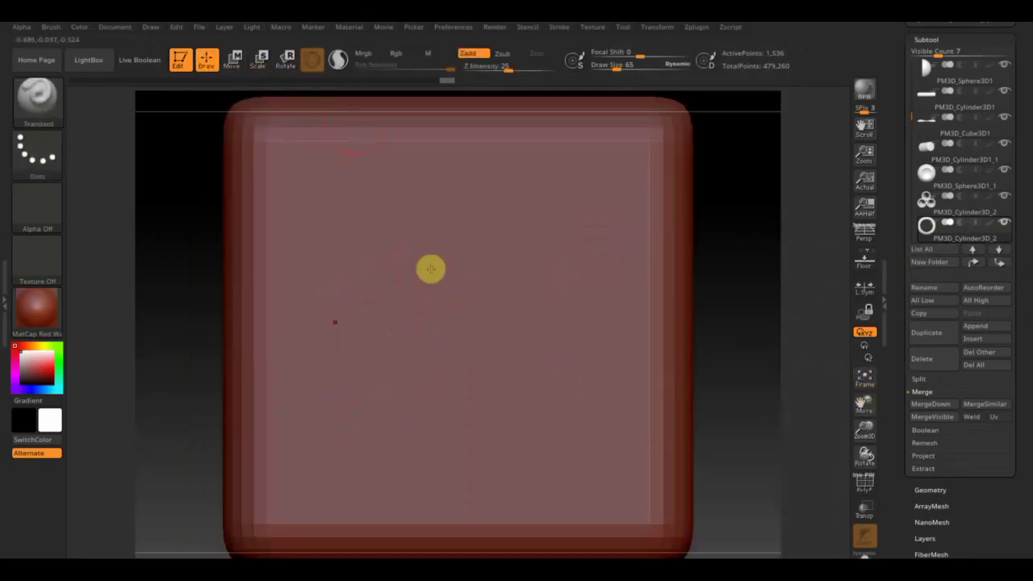
{"action": "left_click", "coordinate": [232, 59]}
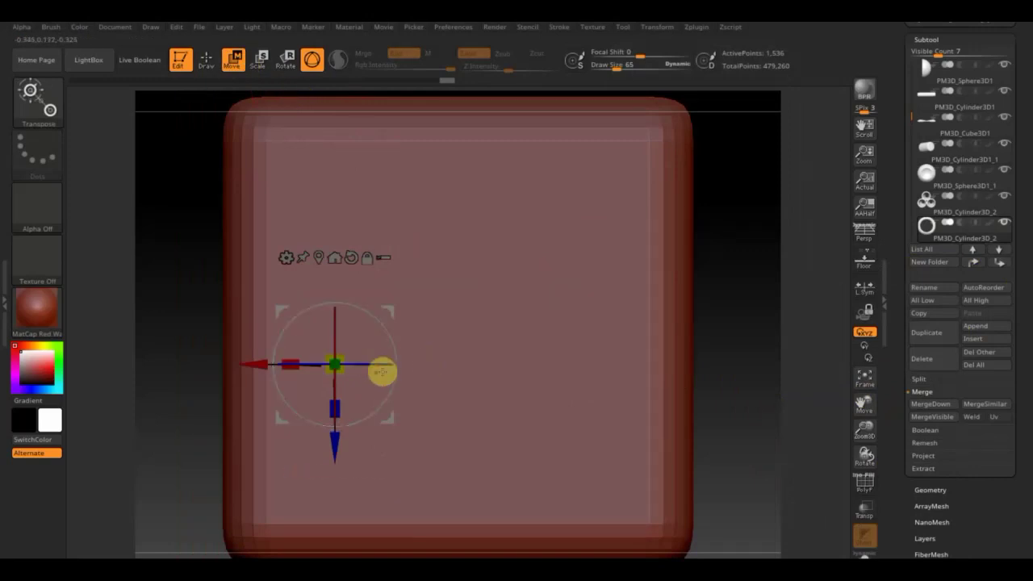
{"action": "left_click", "coordinate": [576, 311]}
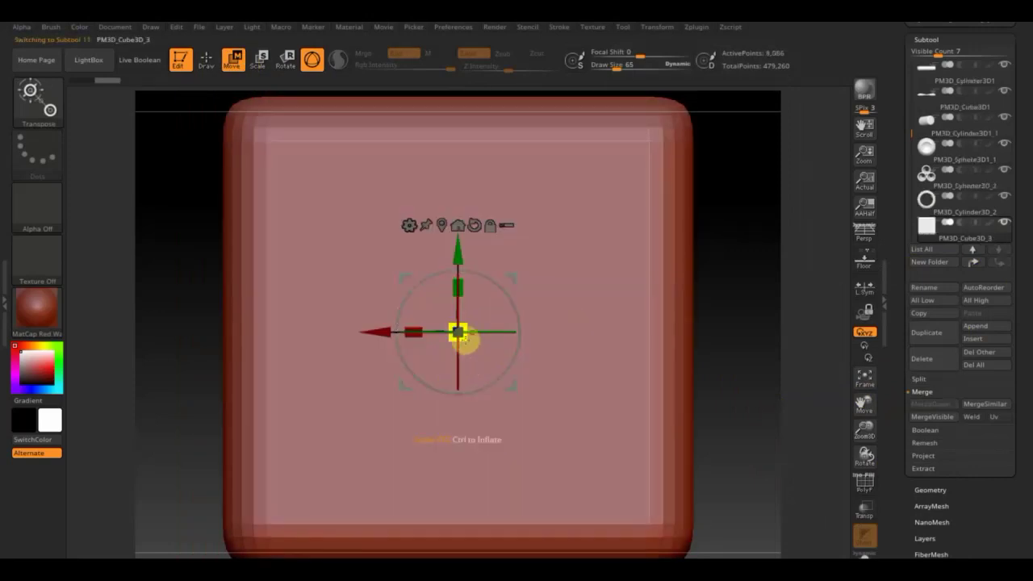
Step: Scale the cube down, stretch it into a thin slab and rotate it about its vertical axis
{"action": "left_click_drag", "start_coordinate": [466, 343], "coordinate": [198, 121]}
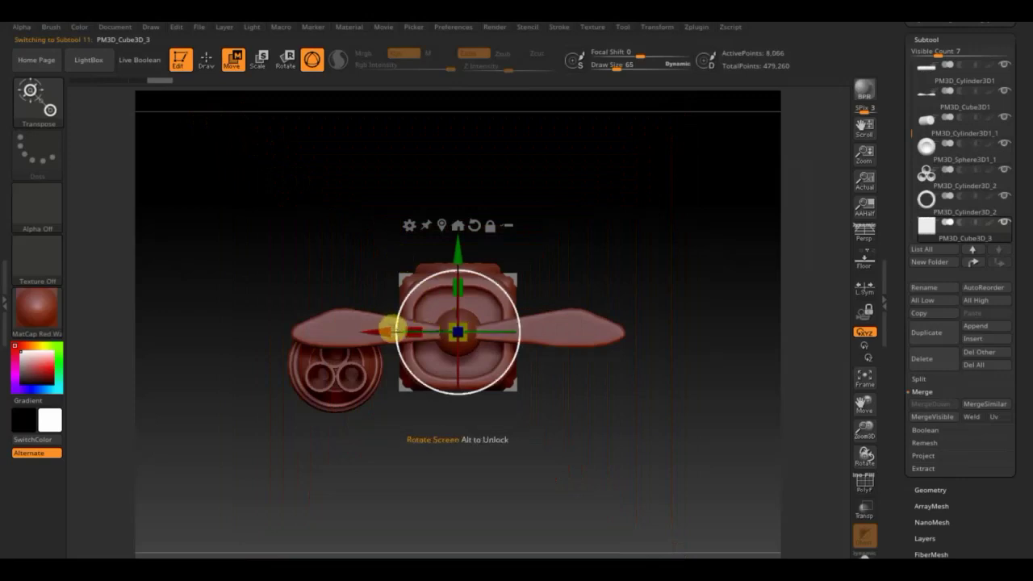
{"action": "left_click_drag", "start_coordinate": [383, 326], "coordinate": [323, 321]}
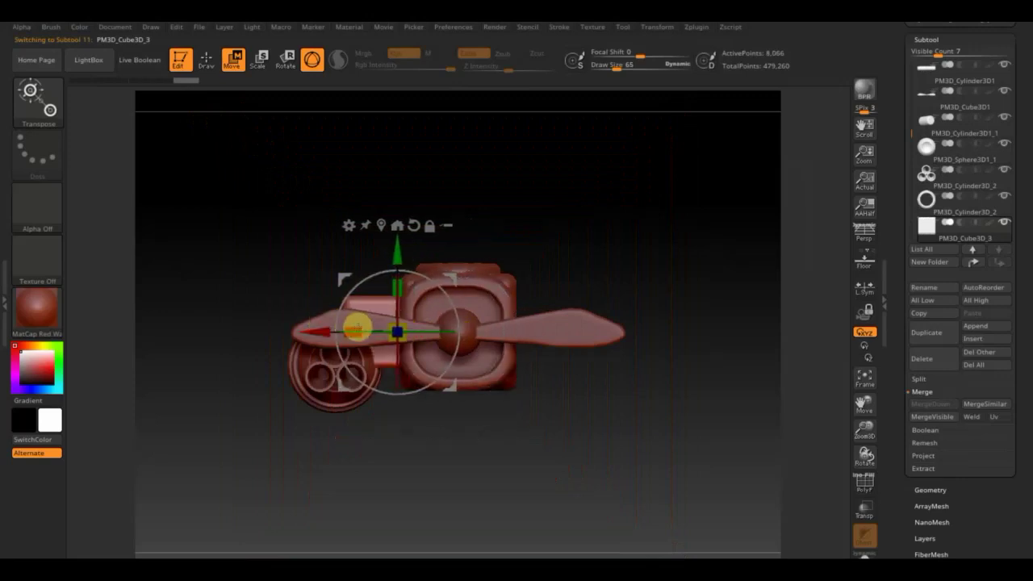
{"action": "left_click_drag", "start_coordinate": [414, 251], "coordinate": [380, 108]}
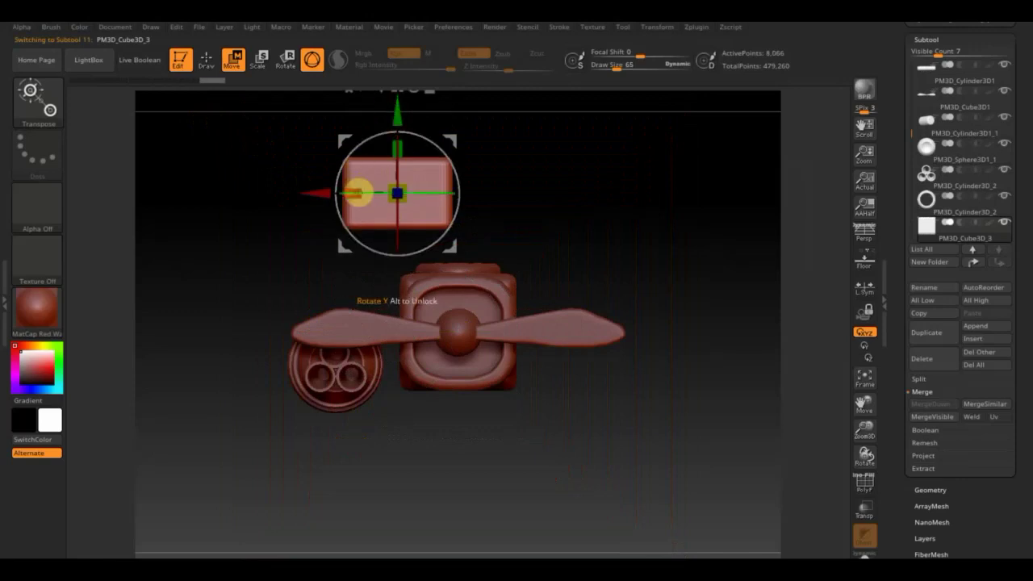
{"action": "left_click_drag", "start_coordinate": [352, 193], "coordinate": [411, 190]}
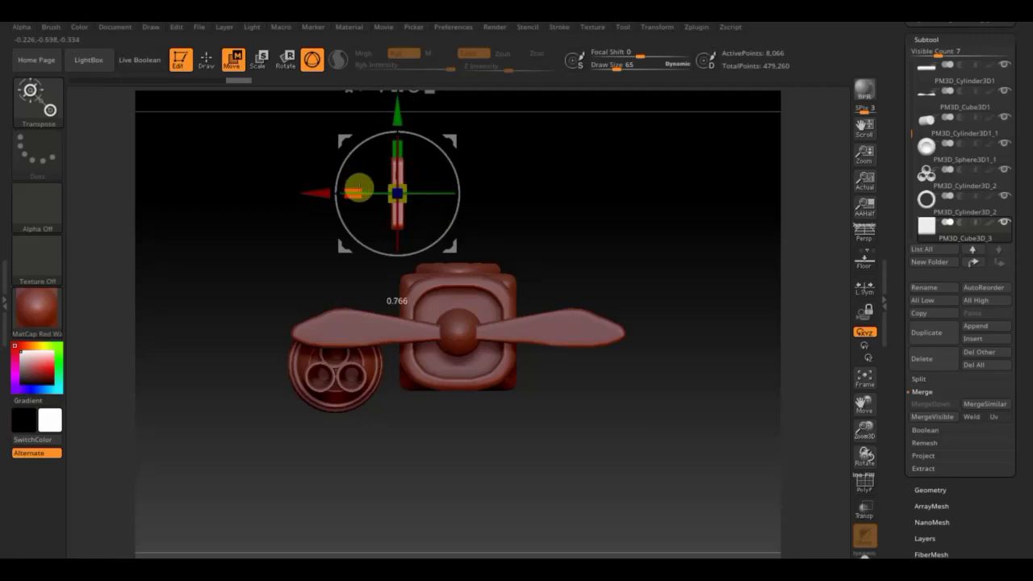
{"action": "left_click_drag", "start_coordinate": [395, 105], "coordinate": [376, 265]}
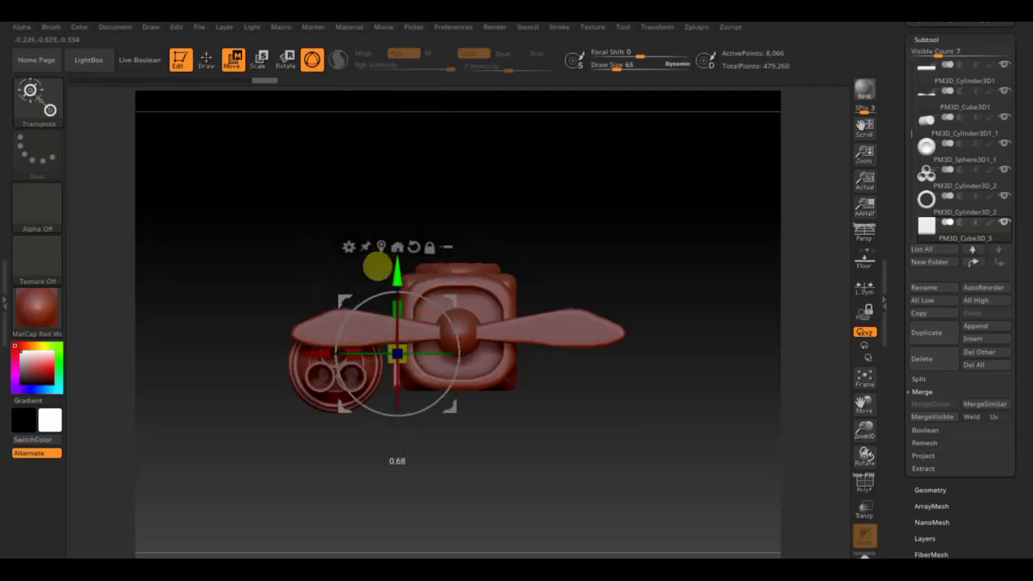
{"action": "left_click_drag", "start_coordinate": [334, 350], "coordinate": [307, 356]}
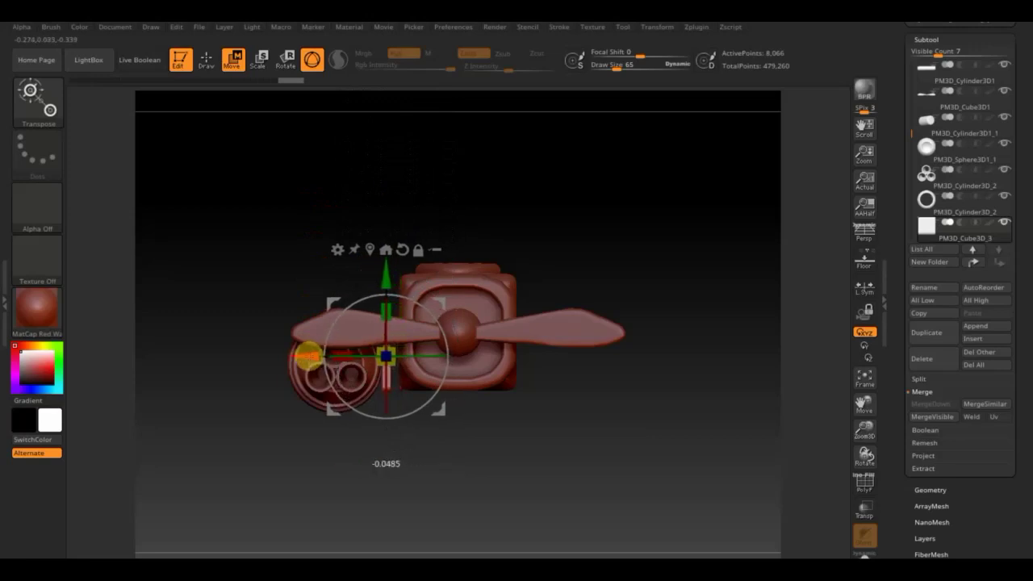
Step: Resize the slab and raise it to stand upright on top of the gun body
{"action": "mouse_move", "coordinate": [443, 424]}
{"action": "left_mouse_down"}
{"action": "mouse_move", "coordinate": [492, 484]}
{"action": "mouse_move", "coordinate": [491, 511]}
{"action": "mouse_move", "coordinate": [570, 547]}
{"action": "mouse_move", "coordinate": [588, 491]}
{"action": "mouse_move", "coordinate": [602, 507]}
{"action": "mouse_move", "coordinate": [638, 493]}
{"action": "left_mouse_up"}
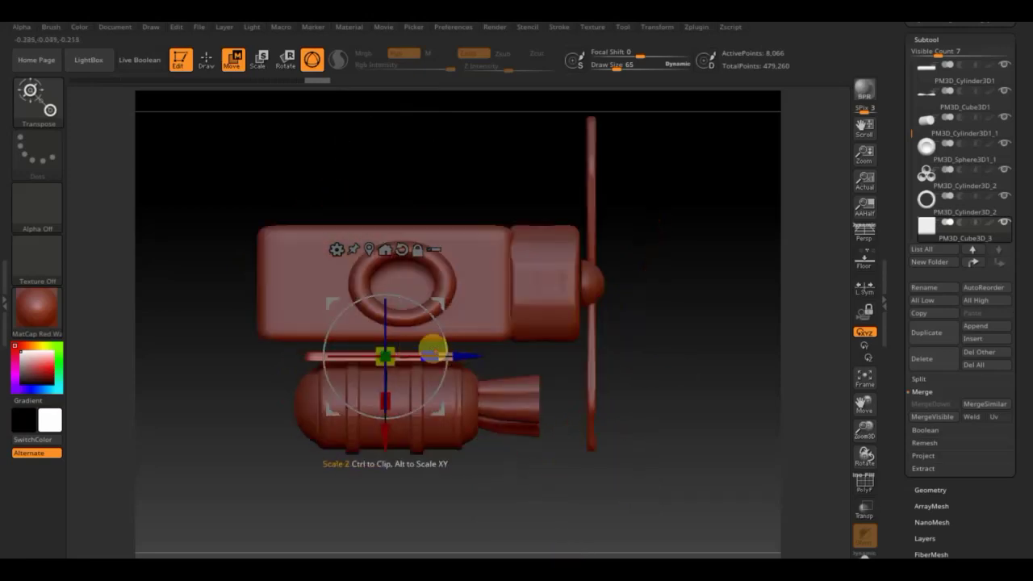
{"action": "left_click_drag", "start_coordinate": [432, 348], "coordinate": [399, 349]}
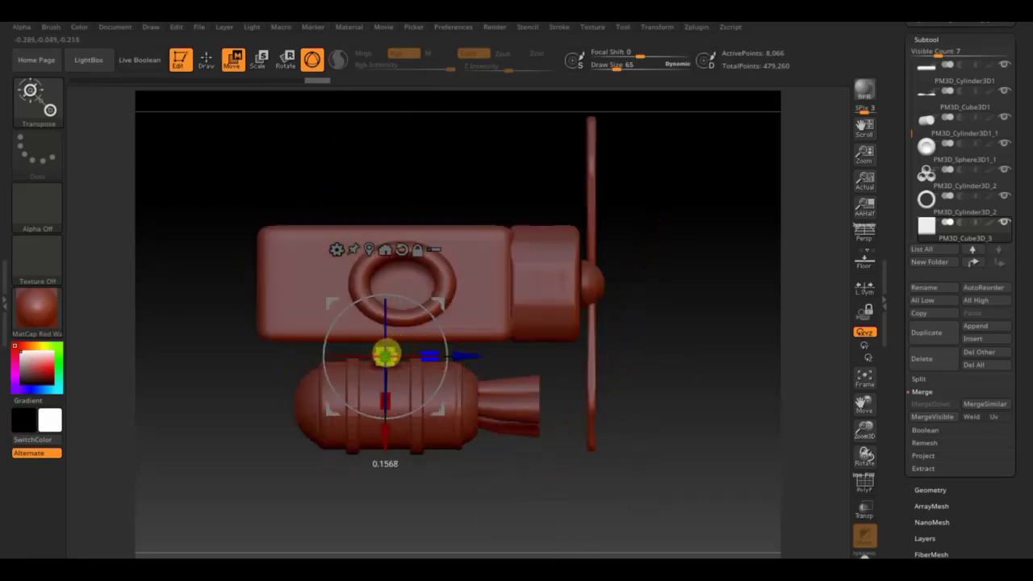
{"action": "left_click_drag", "start_coordinate": [465, 357], "coordinate": [434, 357]}
{"action": "mouse_move", "coordinate": [694, 411]}
{"action": "left_mouse_down"}
{"action": "mouse_move", "coordinate": [687, 311]}
{"action": "mouse_move", "coordinate": [704, 338]}
{"action": "mouse_move", "coordinate": [640, 362]}
{"action": "mouse_move", "coordinate": [674, 375]}
{"action": "left_mouse_up"}
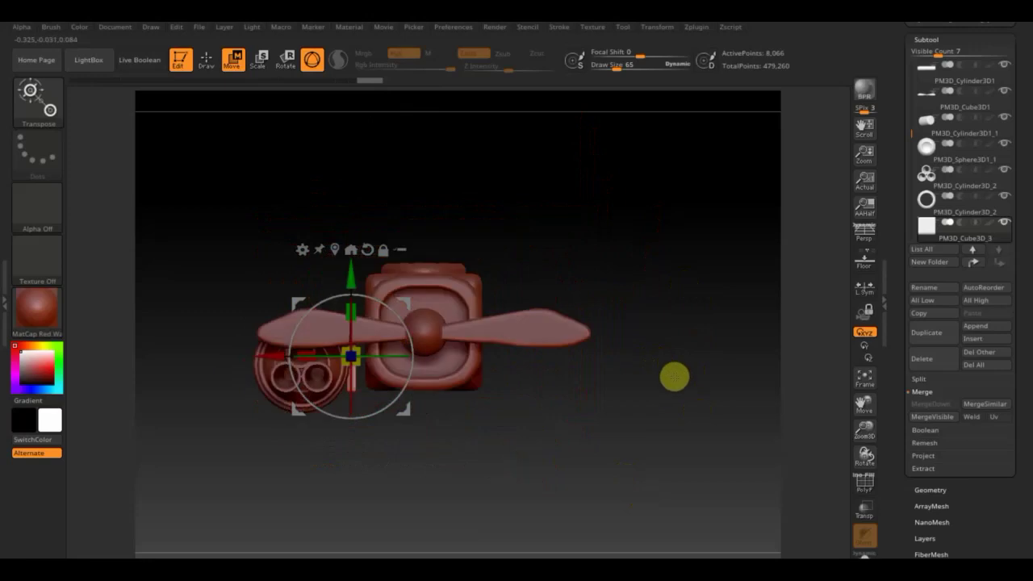
{"action": "mouse_move", "coordinate": [643, 466]}
{"action": "left_mouse_down", "text": "alt"}
{"action": "mouse_move", "coordinate": [664, 479]}
{"action": "mouse_move", "coordinate": [652, 501]}
{"action": "mouse_move", "coordinate": [500, 374]}
{"action": "left_mouse_up", "text": "alt"}
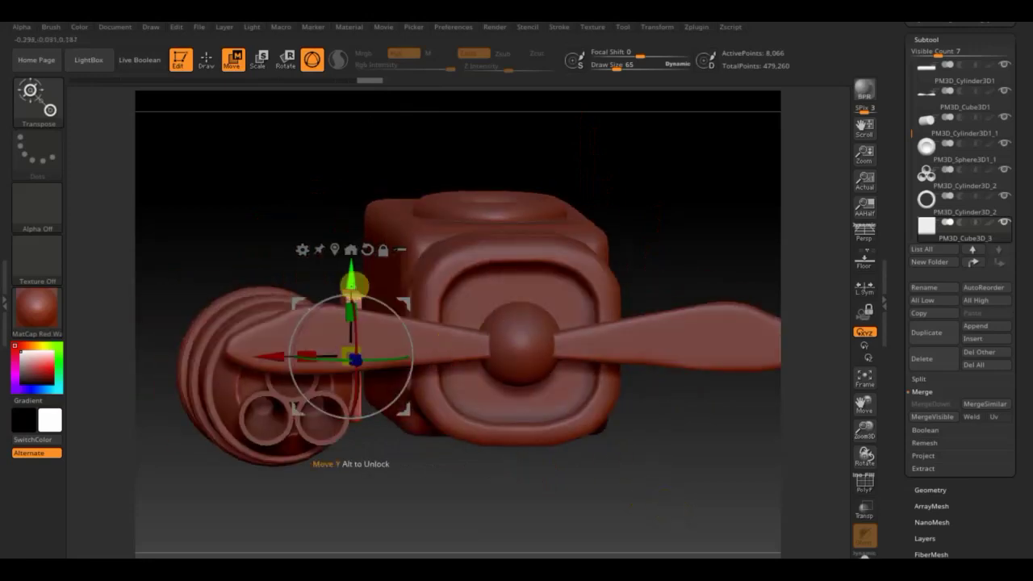
{"action": "left_click_drag", "start_coordinate": [356, 278], "coordinate": [347, 55]}
{"action": "mouse_move", "coordinate": [687, 221]}
{"action": "left_mouse_down", "text": "shift"}
{"action": "mouse_move", "coordinate": [743, 211]}
{"action": "mouse_move", "coordinate": [742, 181]}
{"action": "left_mouse_up", "text": "shift"}
{"action": "left_click_drag", "start_coordinate": [676, 123], "coordinate": [703, 281], "text": "alt"}
{"action": "left_click", "coordinate": [206, 59]}
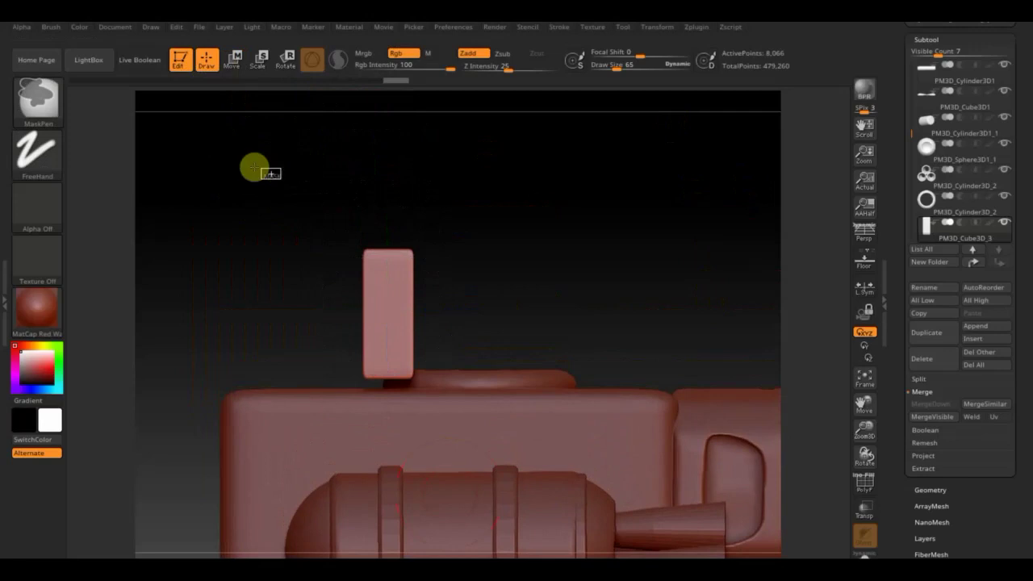
Step: Mask the lower part of the block and widen its unmasked top section
{"action": "left_click_drag", "start_coordinate": [277, 174], "coordinate": [460, 292], "text": "ctrl"}
{"action": "key", "text": "w"}
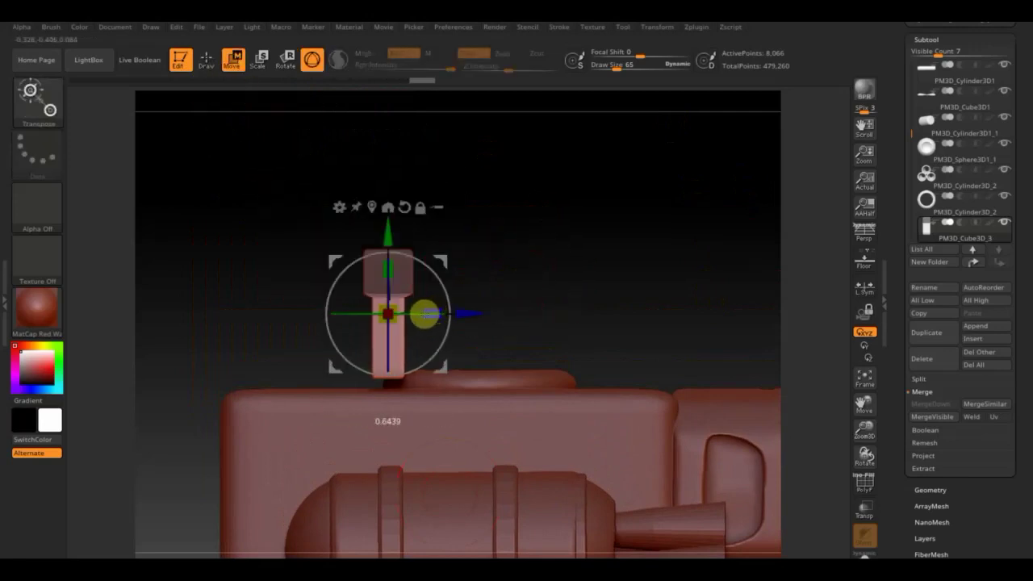
{"action": "left_click_drag", "start_coordinate": [423, 315], "coordinate": [479, 318]}
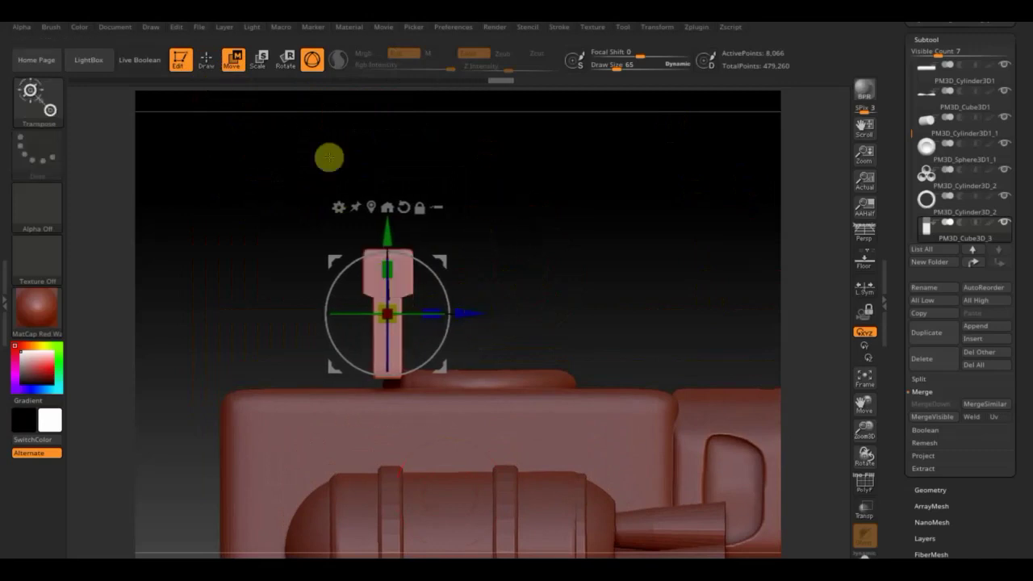
{"action": "left_click", "coordinate": [208, 58]}
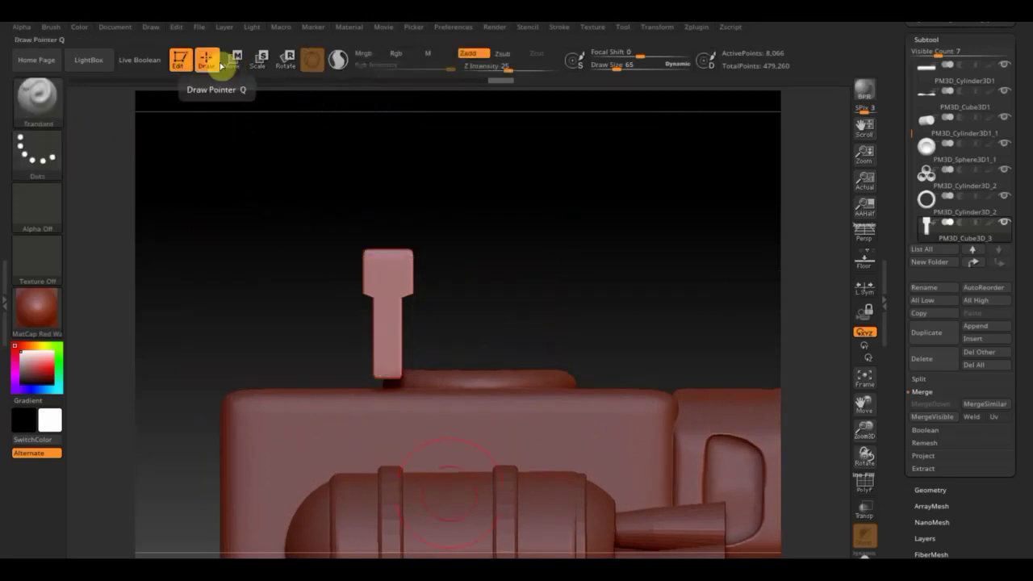
Step: Remask the upper portion, shift the top section left, then clear the mask
{"action": "key", "text": "ctrl"}
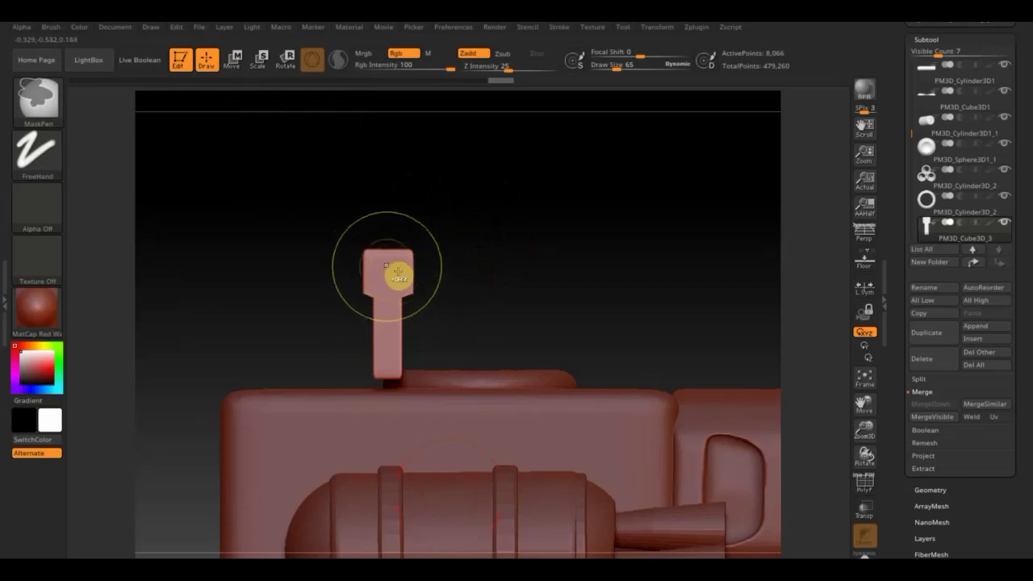
{"action": "left_click_drag", "start_coordinate": [377, 270], "coordinate": [495, 264]}
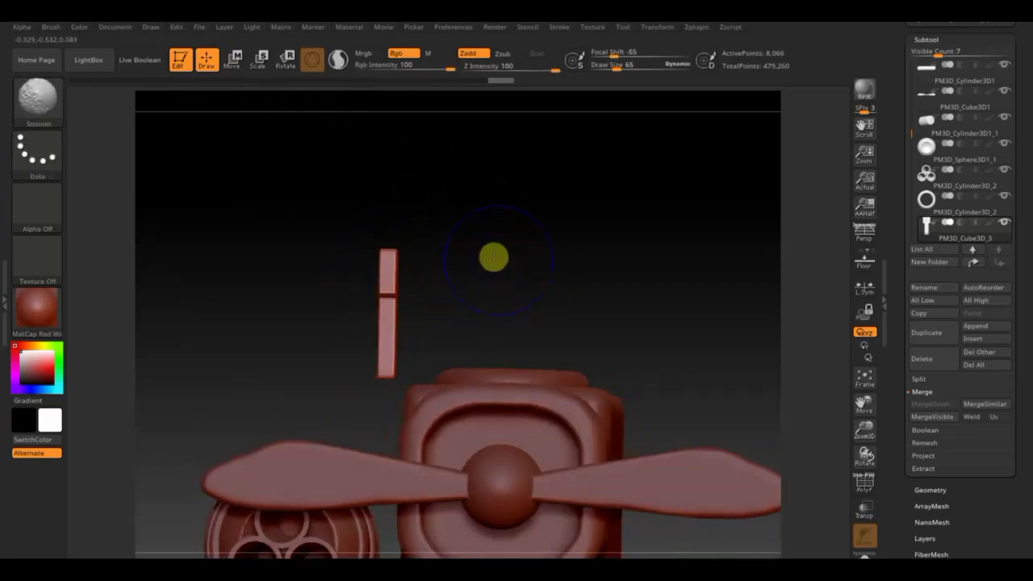
{"action": "left_click_drag", "start_coordinate": [300, 199], "coordinate": [364, 289], "text": "ctrl"}
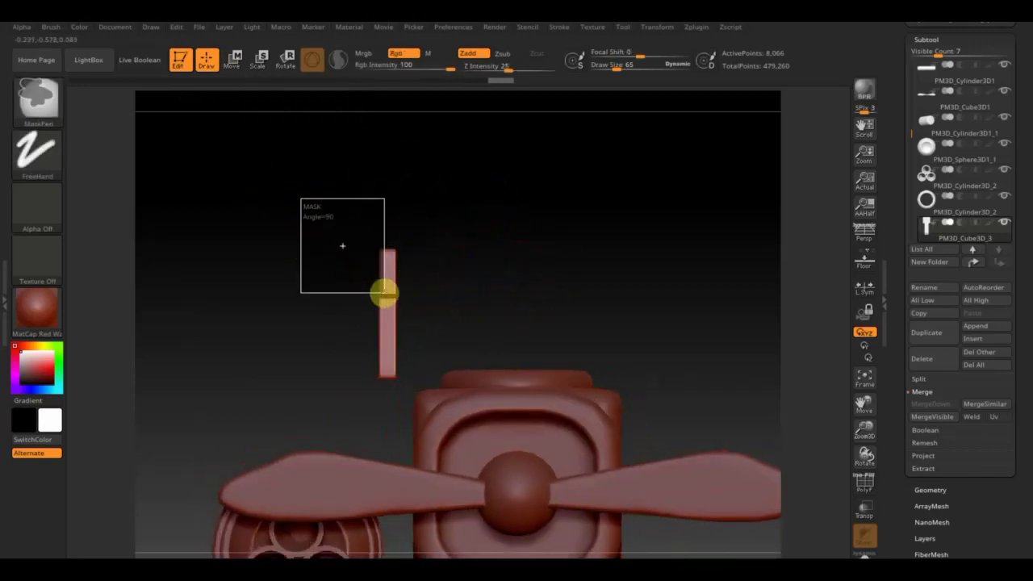
{"action": "mouse_move", "coordinate": [385, 298]}
{"action": "left_mouse_down", "text": "ctrl"}
{"action": "mouse_move", "coordinate": [533, 292]}
{"action": "mouse_move", "coordinate": [521, 288]}
{"action": "mouse_move", "coordinate": [567, 275]}
{"action": "mouse_move", "coordinate": [554, 270]}
{"action": "left_mouse_up", "text": "ctrl"}
{"action": "left_click", "coordinate": [234, 58]}
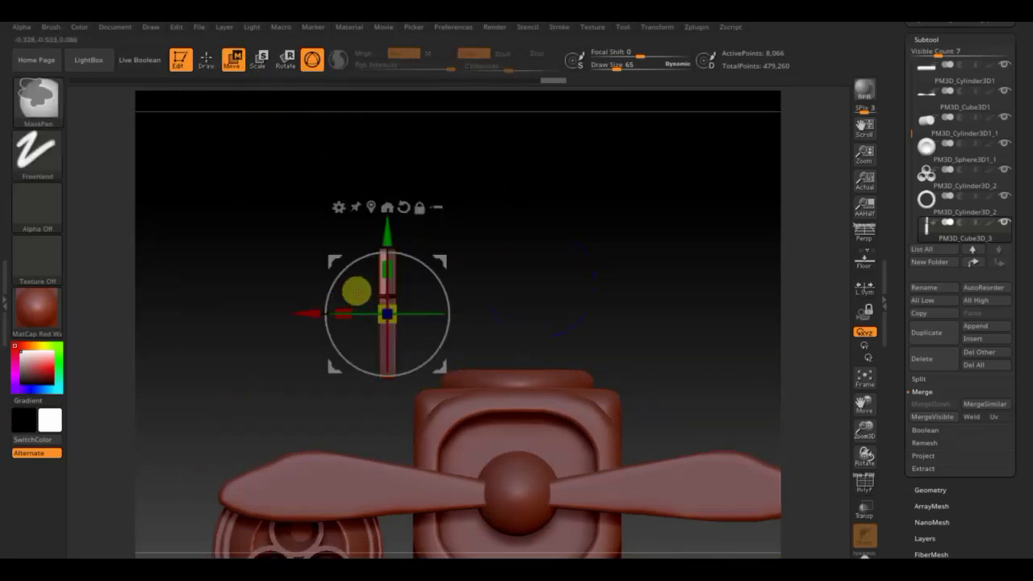
{"action": "left_click_drag", "start_coordinate": [305, 313], "coordinate": [279, 313]}
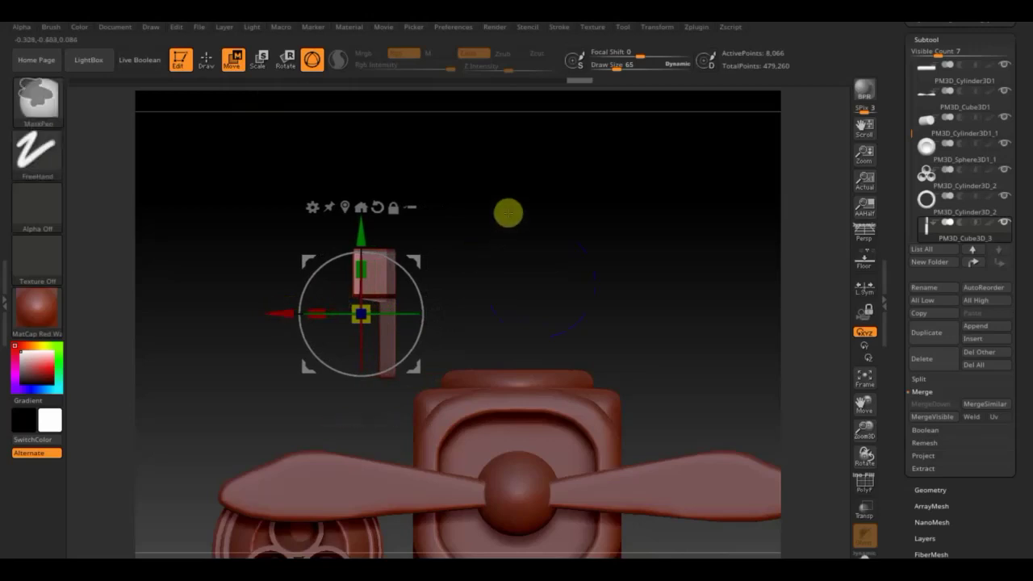
{"action": "left_click", "coordinate": [208, 60]}
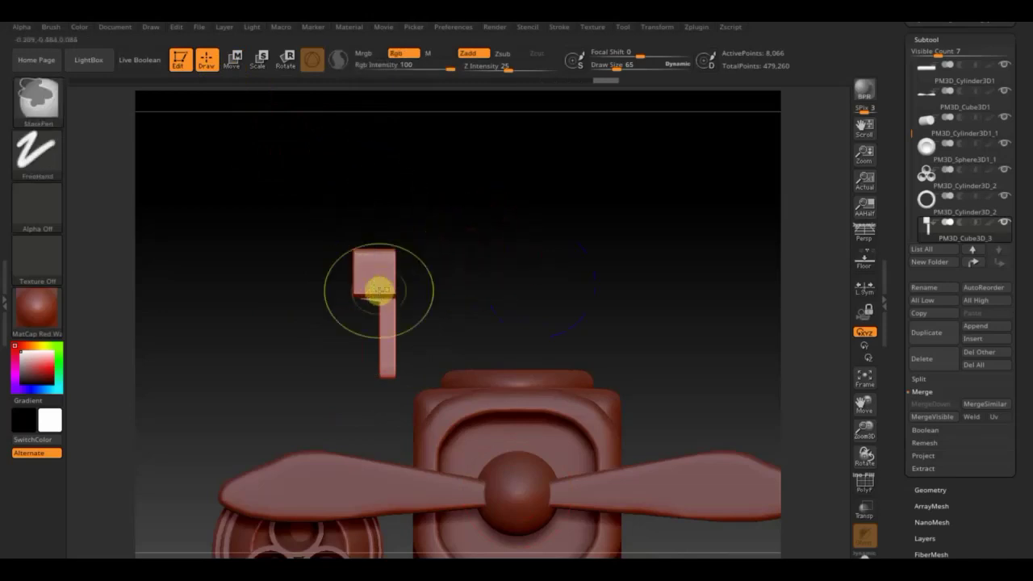
{"action": "key", "text": "ctrl"}
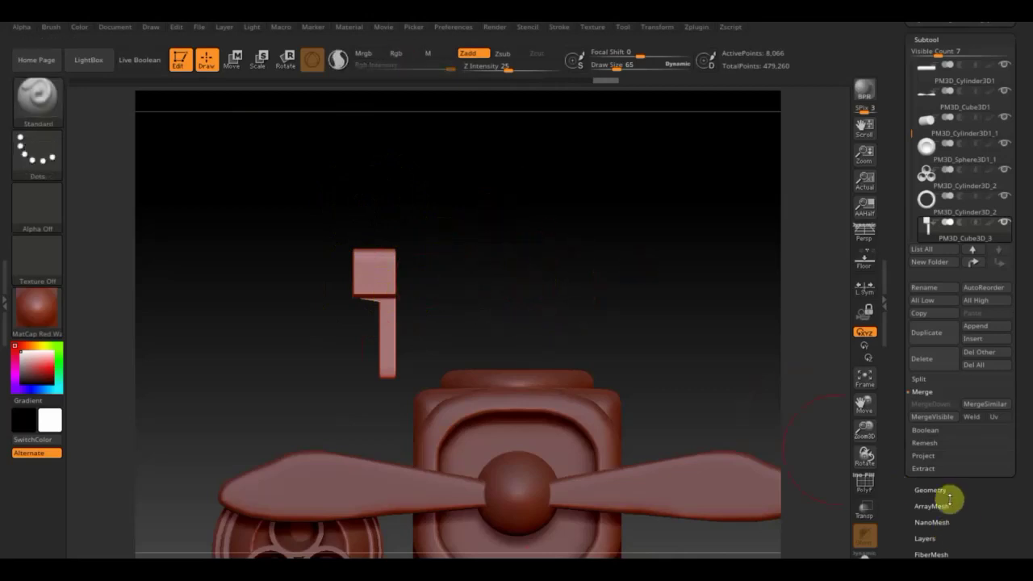
Step: Remesh the lever piece with DynaMesh at resolution 512
{"action": "left_click", "coordinate": [936, 490]}
{"action": "left_click_drag", "start_coordinate": [916, 276], "coordinate": [924, 274]}
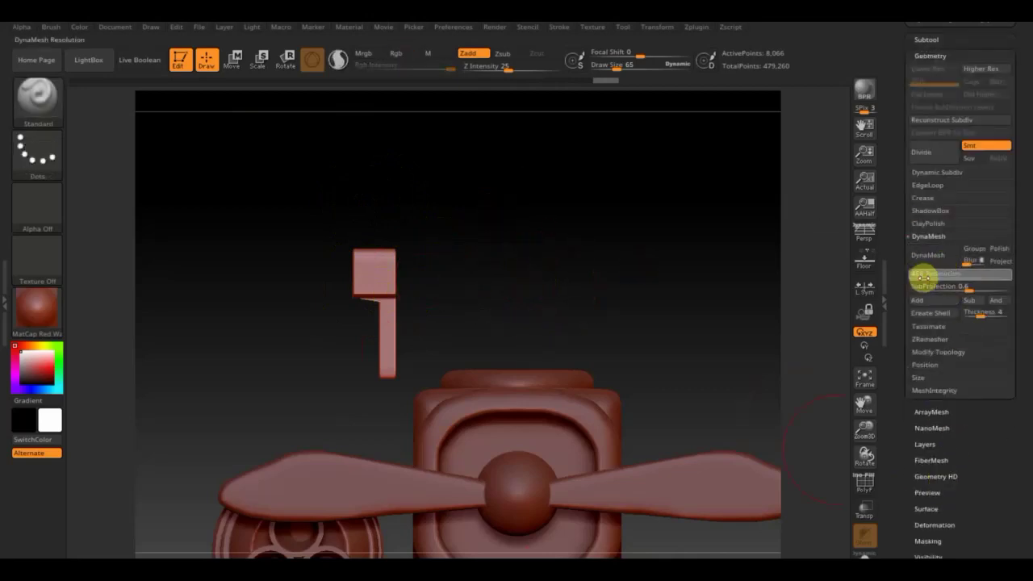
{"action": "left_click", "coordinate": [934, 258]}
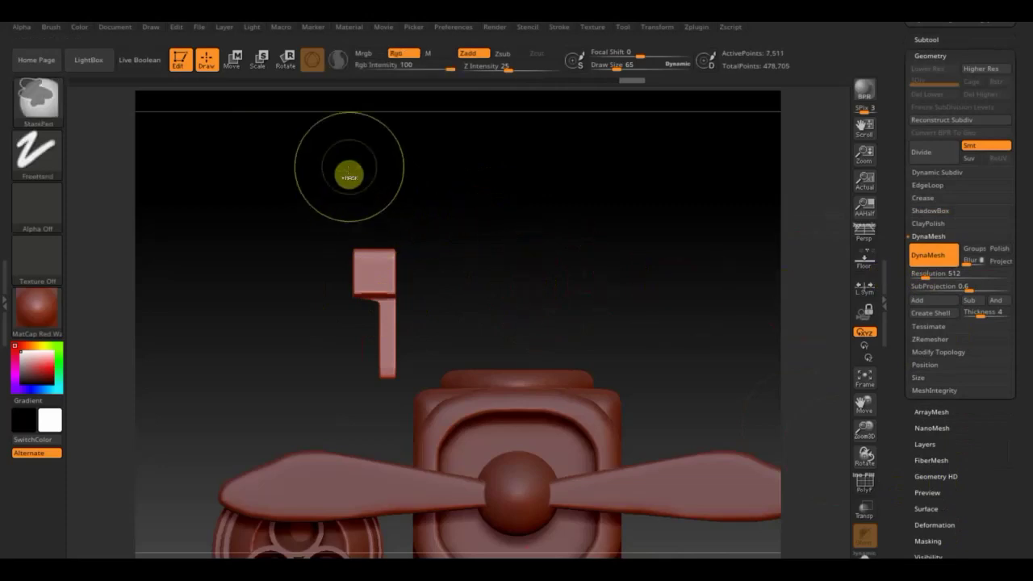
Step: Carve a vertical groove into the top of the square head and smooth it
{"action": "left_click_drag", "start_coordinate": [369, 173], "coordinate": [376, 288], "text": "ctrl+shift"}
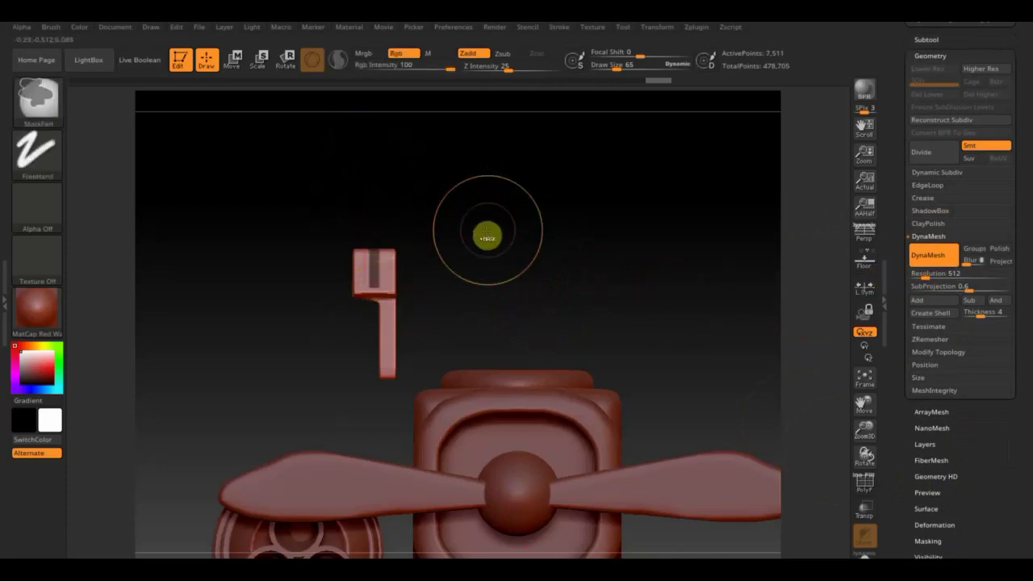
{"action": "mouse_move", "coordinate": [579, 234]}
{"action": "left_mouse_down"}
{"action": "mouse_move", "coordinate": [560, 283]}
{"action": "mouse_move", "coordinate": [585, 279]}
{"action": "left_mouse_up"}
{"action": "left_click", "coordinate": [233, 60]}
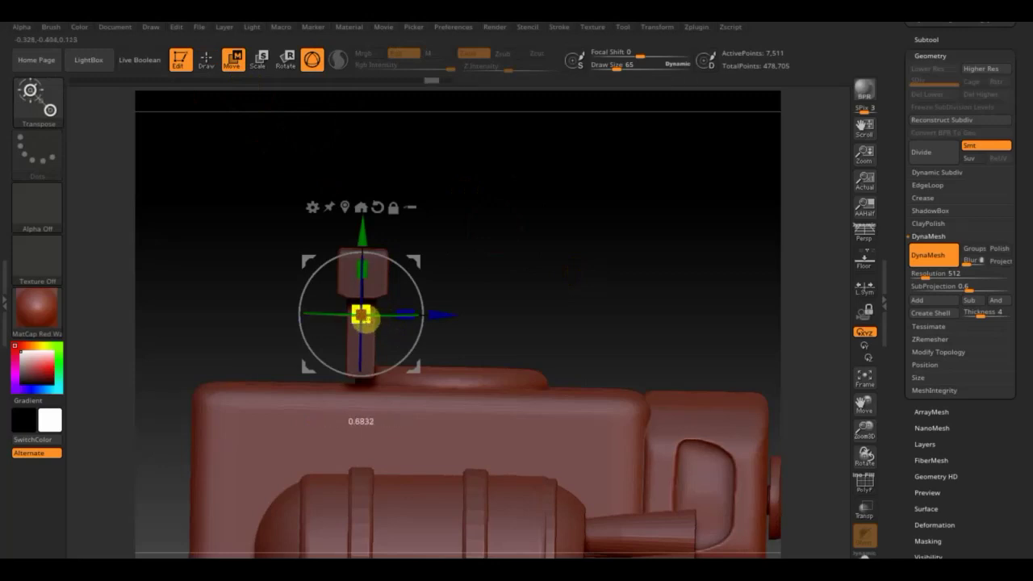
{"action": "mouse_move", "coordinate": [379, 315]}
{"action": "left_mouse_down"}
{"action": "mouse_move", "coordinate": [461, 283]}
{"action": "mouse_move", "coordinate": [417, 275]}
{"action": "left_mouse_up"}
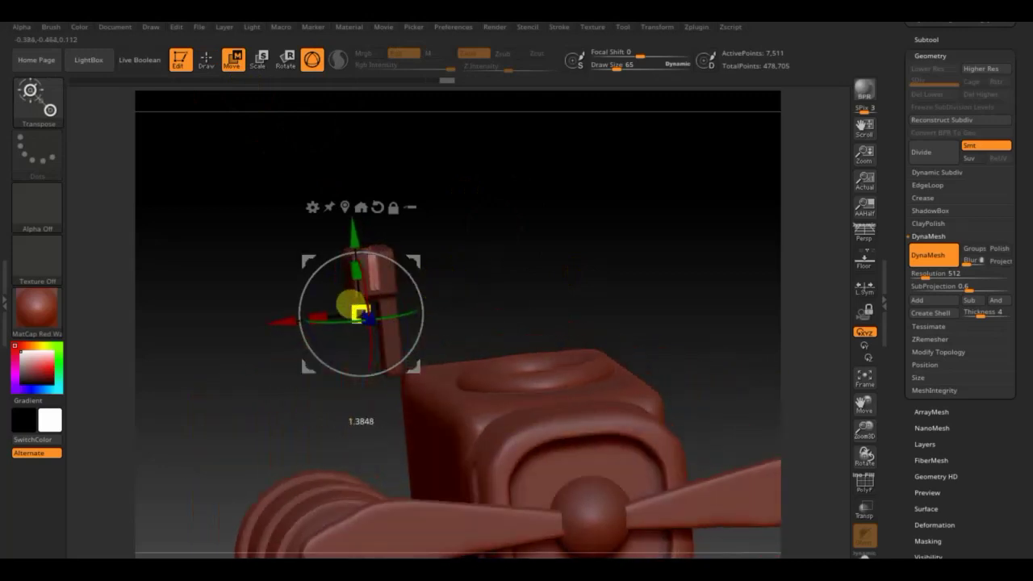
{"action": "left_click", "coordinate": [207, 60]}
{"action": "left_click_drag", "start_coordinate": [523, 210], "coordinate": [502, 245], "text": "shift"}
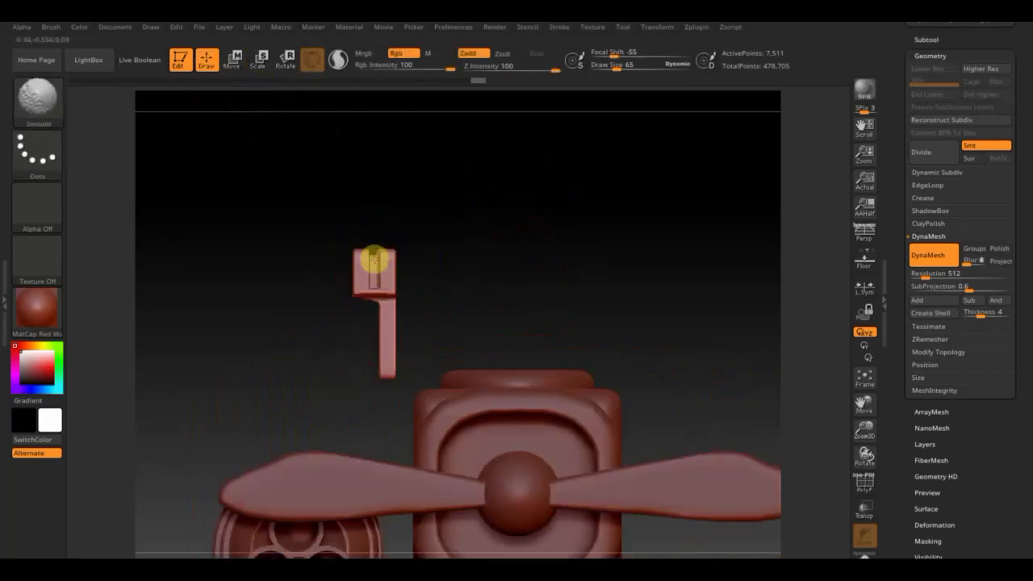
{"action": "mouse_move", "coordinate": [420, 266]}
{"action": "left_mouse_down"}
{"action": "mouse_move", "coordinate": [490, 333]}
{"action": "mouse_move", "coordinate": [408, 281]}
{"action": "left_mouse_up"}
{"action": "key", "text": "shift"}
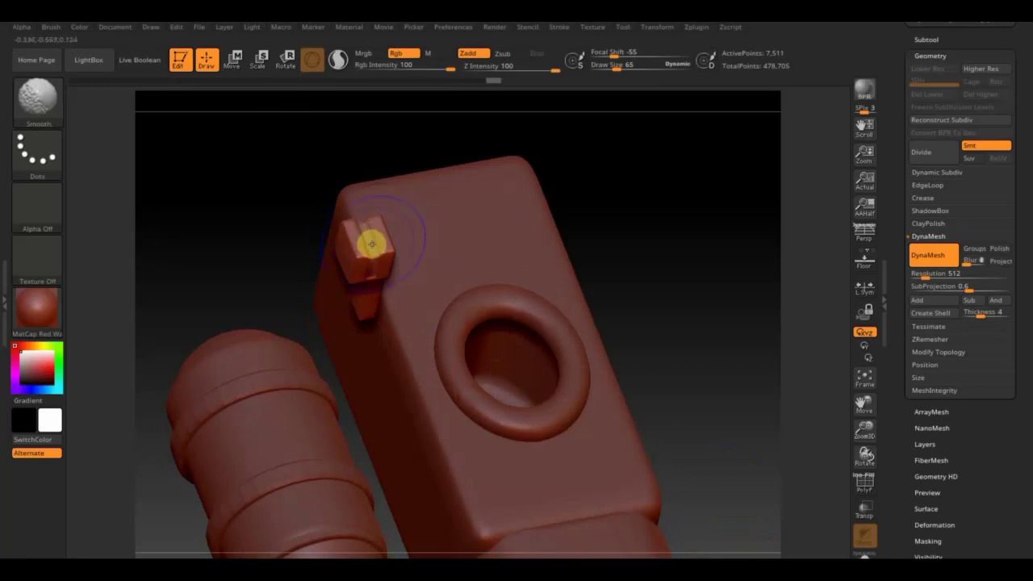
{"action": "left_click_drag", "start_coordinate": [525, 234], "coordinate": [615, 182]}
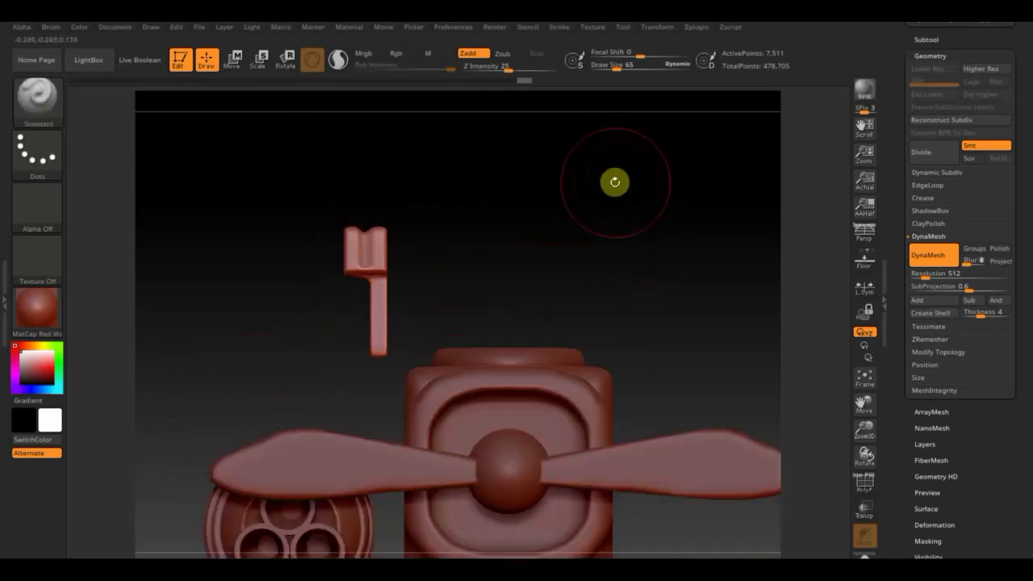
{"action": "key", "text": "shift"}
{"action": "key", "text": "shift"}
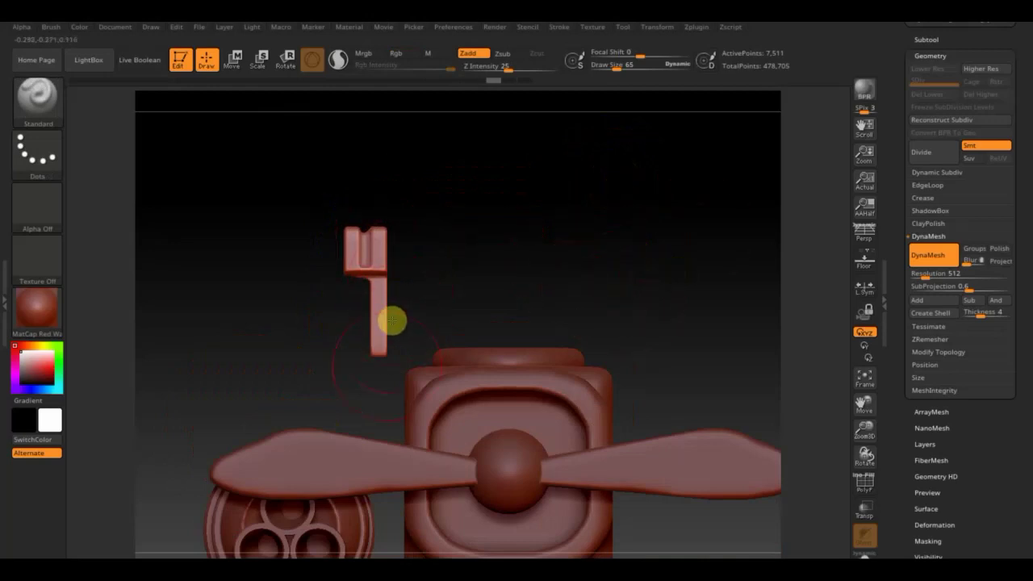
Step: Mask the bottom of the small block to isolate its lower end
{"action": "left_click_drag", "start_coordinate": [306, 340], "coordinate": [398, 388], "text": "ctrl"}
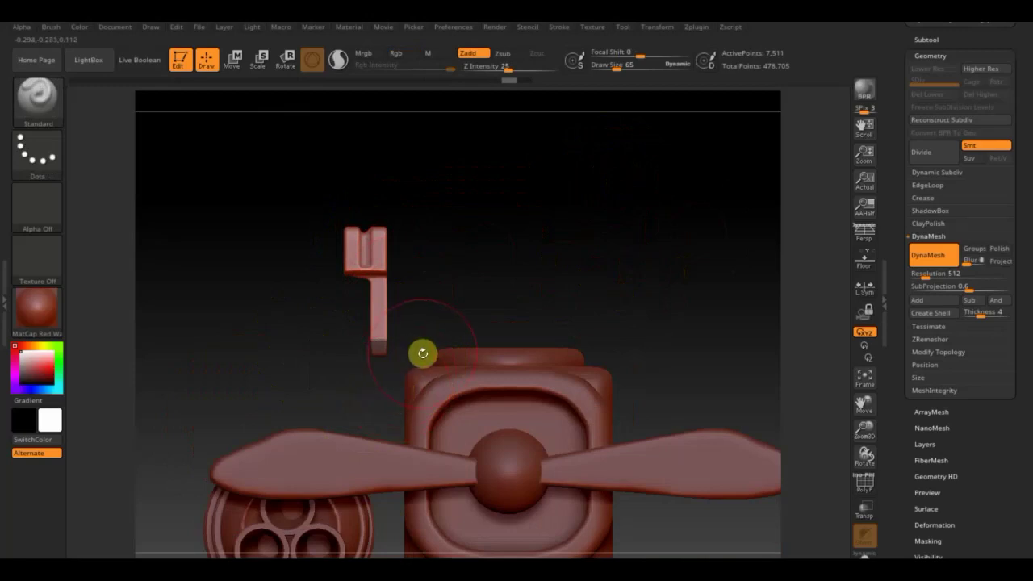
{"action": "left_click_drag", "start_coordinate": [345, 339], "coordinate": [396, 361], "text": "ctrl"}
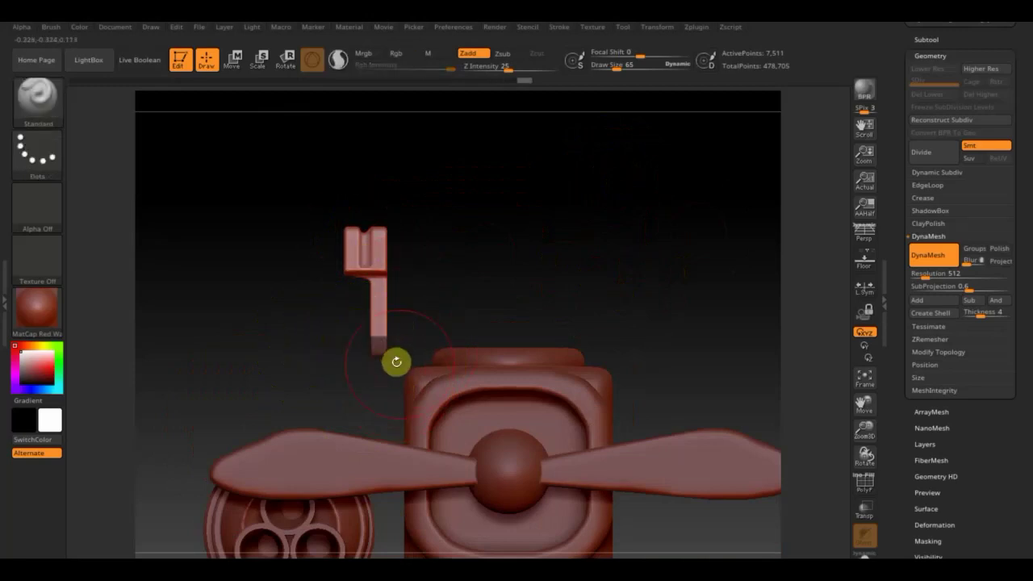
{"action": "left_click", "coordinate": [233, 59]}
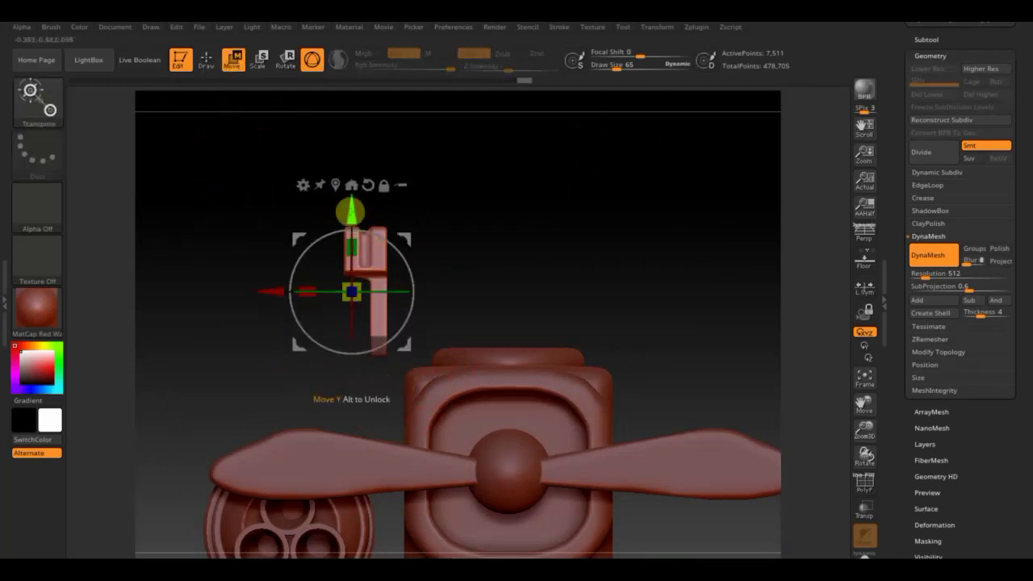
Step: Invert the mask, then pull the lower part down and rotate it into a bend
{"action": "key", "text": "ctrl"}
{"action": "key", "text": "ctrl+i"}
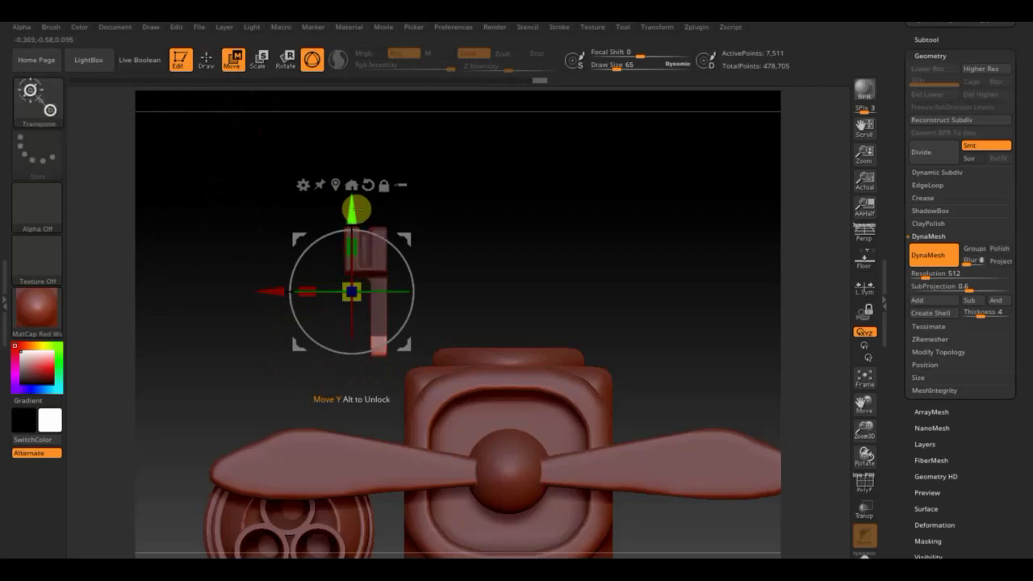
{"action": "left_click_drag", "start_coordinate": [351, 210], "coordinate": [351, 230]}
{"action": "left_click_drag", "start_coordinate": [399, 258], "coordinate": [410, 292]}
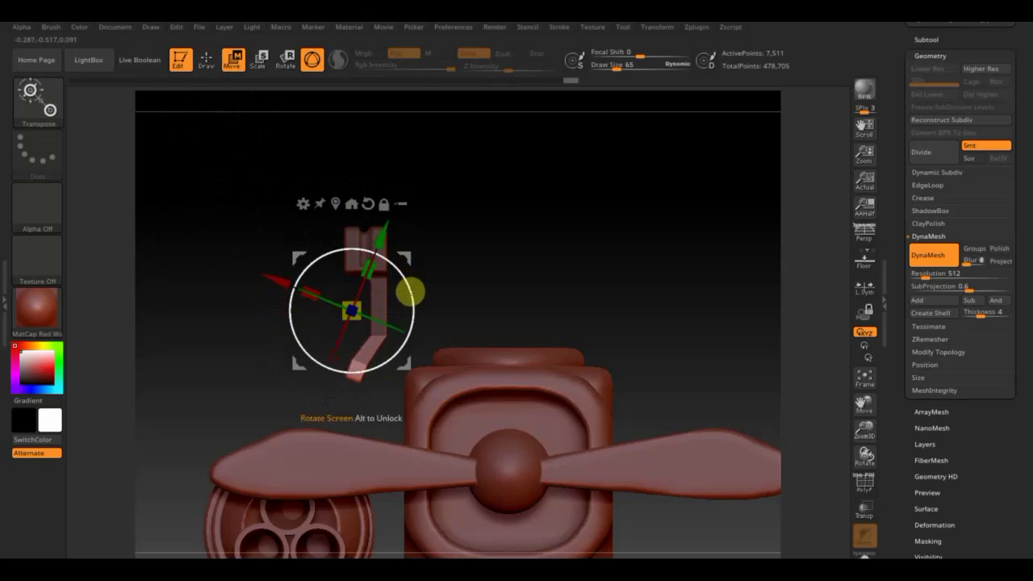
{"action": "left_click_drag", "start_coordinate": [276, 272], "coordinate": [284, 280]}
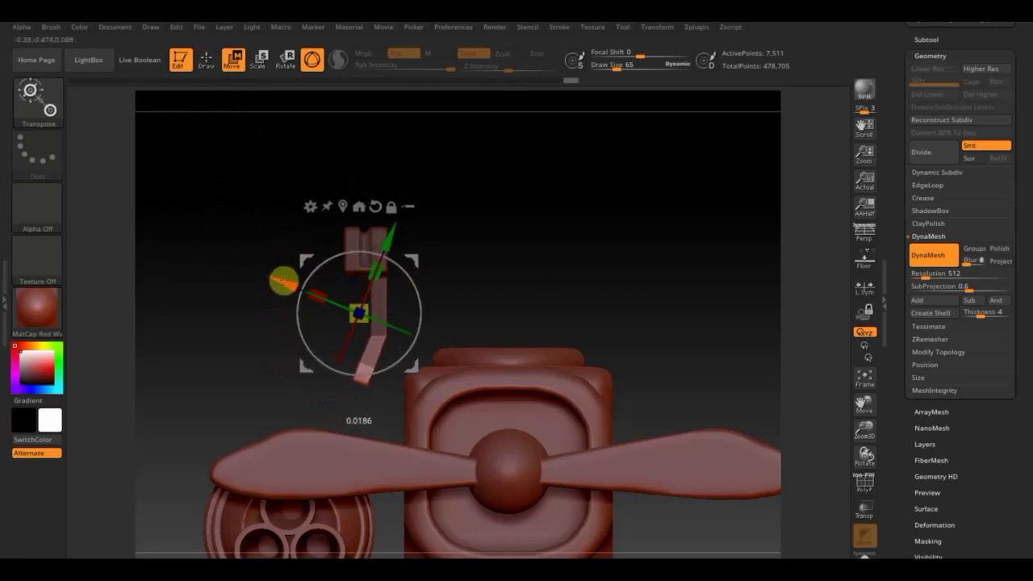
Step: Rework the bend by tilting, lowering and shifting the arm right, then clear the mask and remesh
{"action": "mouse_move", "coordinate": [277, 167]}
{"action": "left_mouse_down", "text": "ctrl"}
{"action": "mouse_move", "coordinate": [436, 365]}
{"action": "mouse_move", "coordinate": [364, 367]}
{"action": "left_mouse_up", "text": "ctrl"}
{"action": "key", "text": "ctrl+z"}
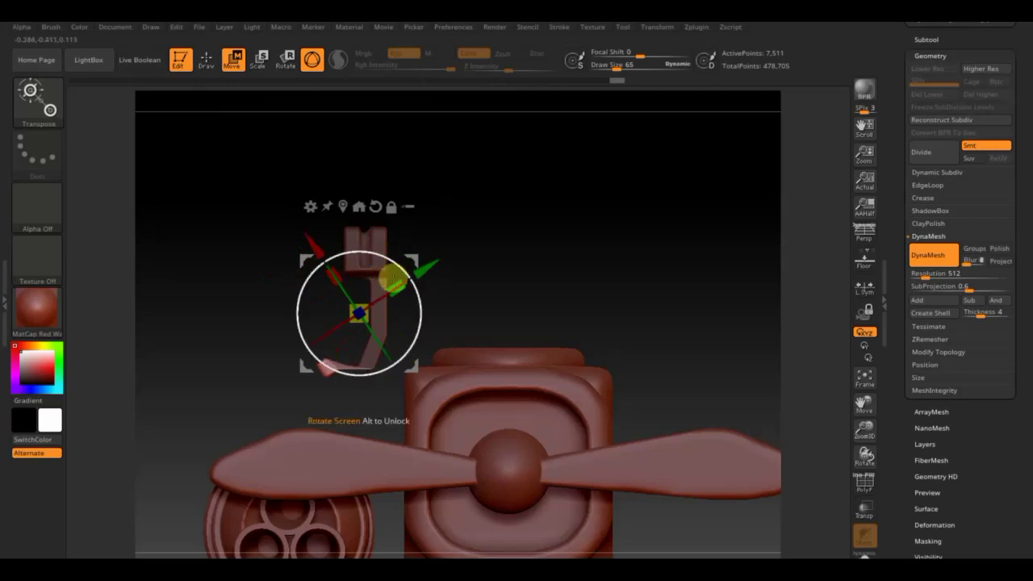
{"action": "left_click_drag", "start_coordinate": [392, 258], "coordinate": [412, 285]}
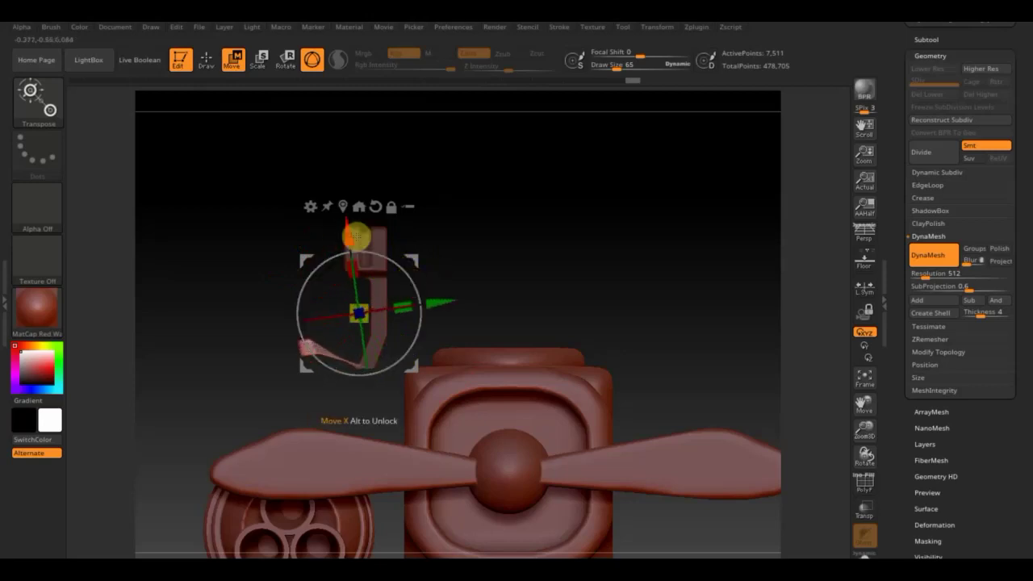
{"action": "left_click_drag", "start_coordinate": [366, 237], "coordinate": [361, 261]}
{"action": "left_click_drag", "start_coordinate": [415, 295], "coordinate": [457, 287]}
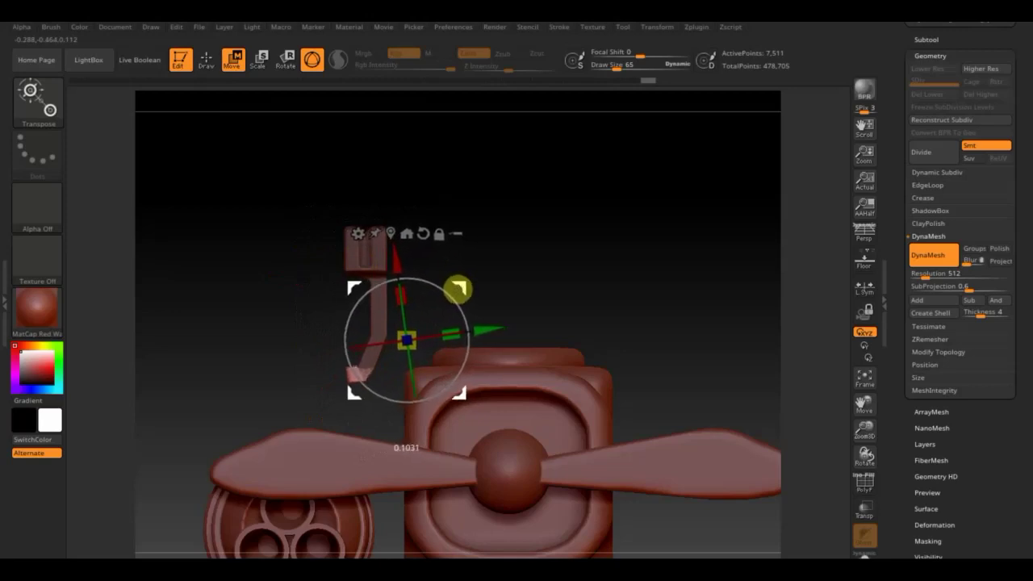
{"action": "mouse_move", "coordinate": [457, 288]}
{"action": "left_mouse_down"}
{"action": "mouse_move", "coordinate": [446, 291]}
{"action": "mouse_move", "coordinate": [468, 287]}
{"action": "left_mouse_up"}
{"action": "mouse_move", "coordinate": [524, 238]}
{"action": "left_mouse_down", "text": "ctrl"}
{"action": "mouse_move", "coordinate": [539, 217]}
{"action": "mouse_move", "coordinate": [604, 288]}
{"action": "mouse_move", "coordinate": [610, 351]}
{"action": "mouse_move", "coordinate": [608, 274]}
{"action": "mouse_move", "coordinate": [589, 244]}
{"action": "mouse_move", "coordinate": [527, 245]}
{"action": "left_mouse_up", "text": "ctrl"}
{"action": "left_click", "coordinate": [213, 66]}
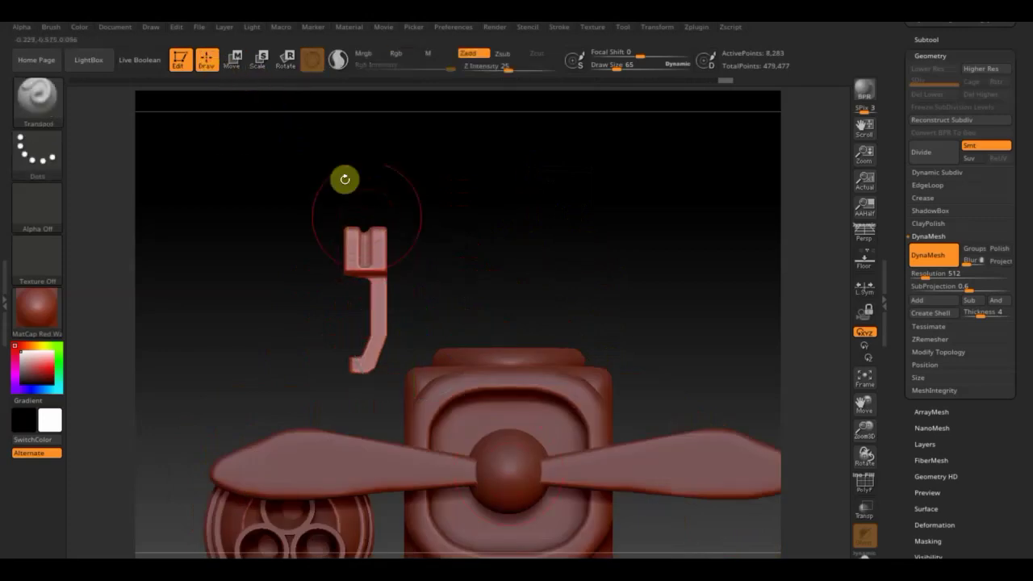
Step: Move the lever down and slide it against the left side of the cube body
{"action": "left_click", "coordinate": [227, 69]}
{"action": "left_click_drag", "start_coordinate": [403, 248], "coordinate": [441, 466]}
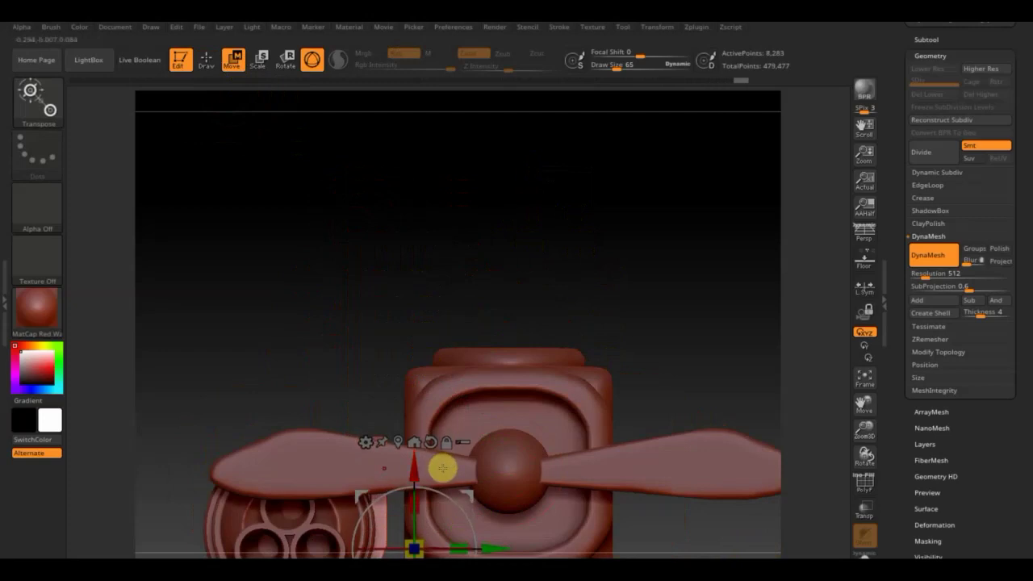
{"action": "mouse_move", "coordinate": [422, 286]}
{"action": "left_mouse_down"}
{"action": "mouse_move", "coordinate": [426, 307]}
{"action": "mouse_move", "coordinate": [454, 318]}
{"action": "left_mouse_up"}
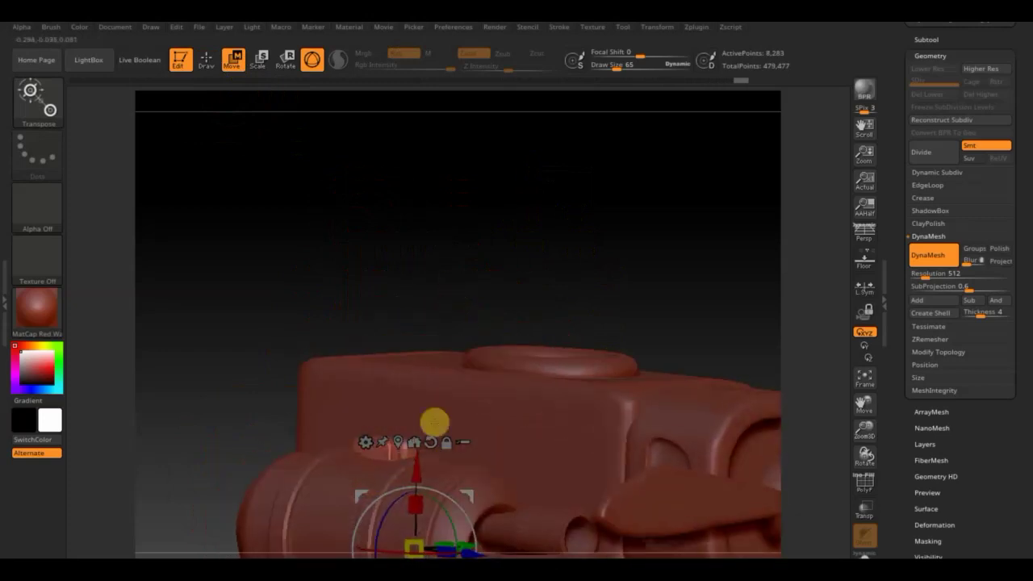
{"action": "left_click_drag", "start_coordinate": [417, 499], "coordinate": [417, 444]}
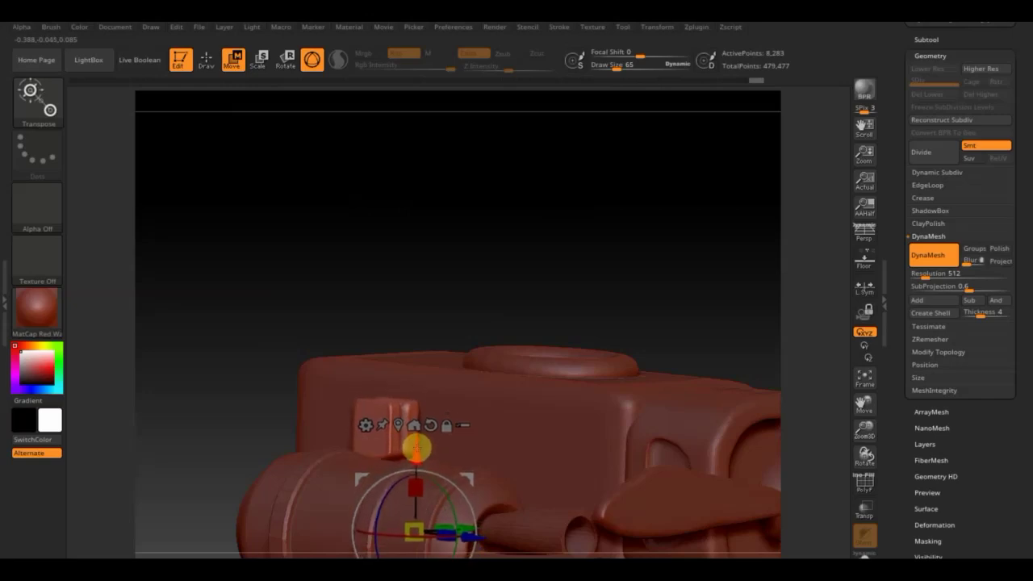
{"action": "left_click_drag", "start_coordinate": [508, 299], "coordinate": [599, 250]}
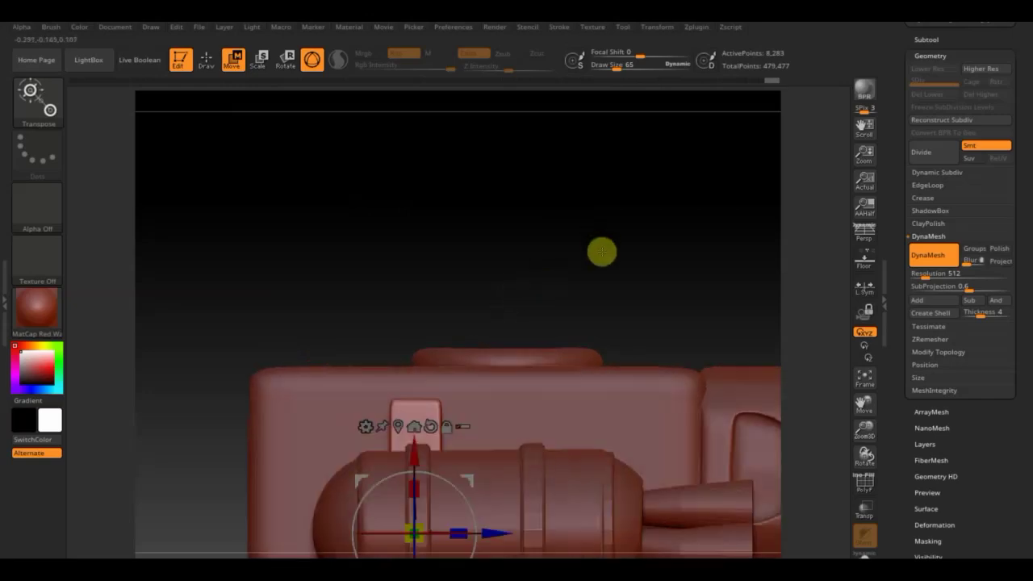
{"action": "mouse_move", "coordinate": [492, 535]}
{"action": "left_mouse_down"}
{"action": "mouse_move", "coordinate": [609, 548]}
{"action": "mouse_move", "coordinate": [609, 533]}
{"action": "mouse_move", "coordinate": [660, 547]}
{"action": "left_mouse_up"}
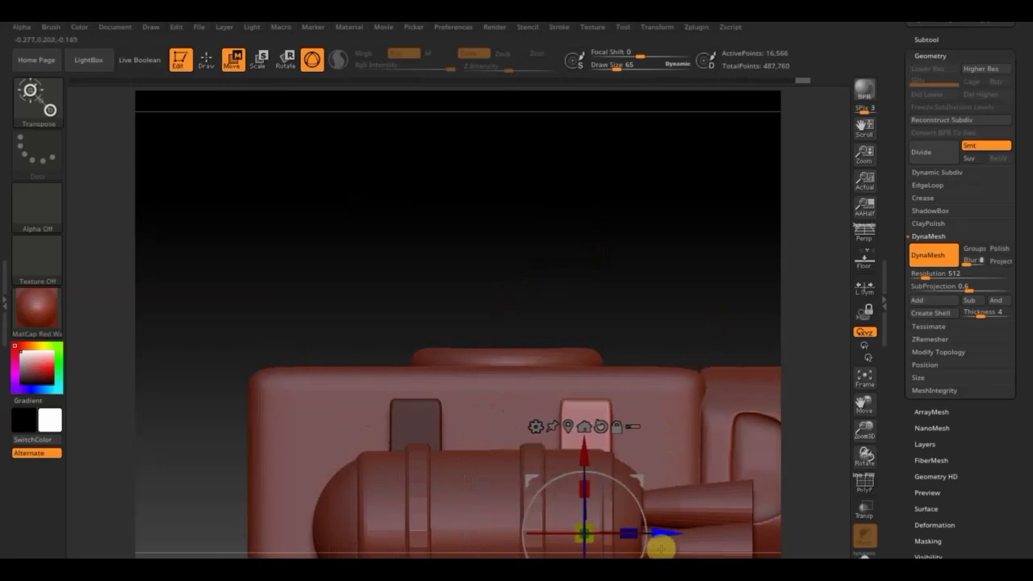
Step: Return to a front view and open the brush library showing CurveStandard
{"action": "mouse_move", "coordinate": [724, 207]}
{"action": "left_mouse_down"}
{"action": "mouse_move", "coordinate": [638, 212]}
{"action": "mouse_move", "coordinate": [634, 251]}
{"action": "mouse_move", "coordinate": [414, 94]}
{"action": "left_mouse_up"}
{"action": "mouse_move", "coordinate": [492, 467]}
{"action": "left_mouse_down"}
{"action": "mouse_move", "coordinate": [493, 501]}
{"action": "mouse_move", "coordinate": [452, 456]}
{"action": "left_mouse_up"}
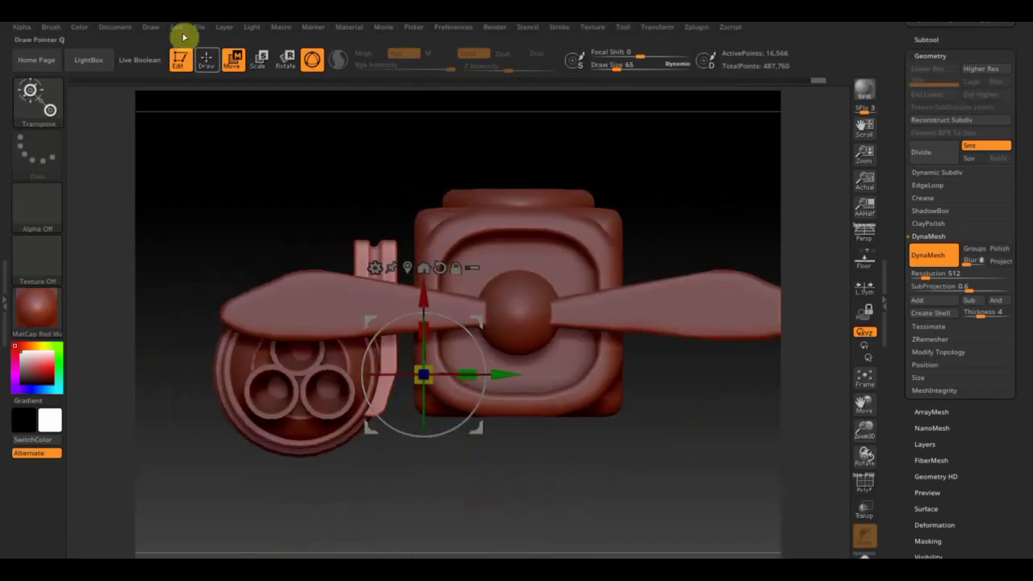
{"action": "left_click", "coordinate": [206, 60]}
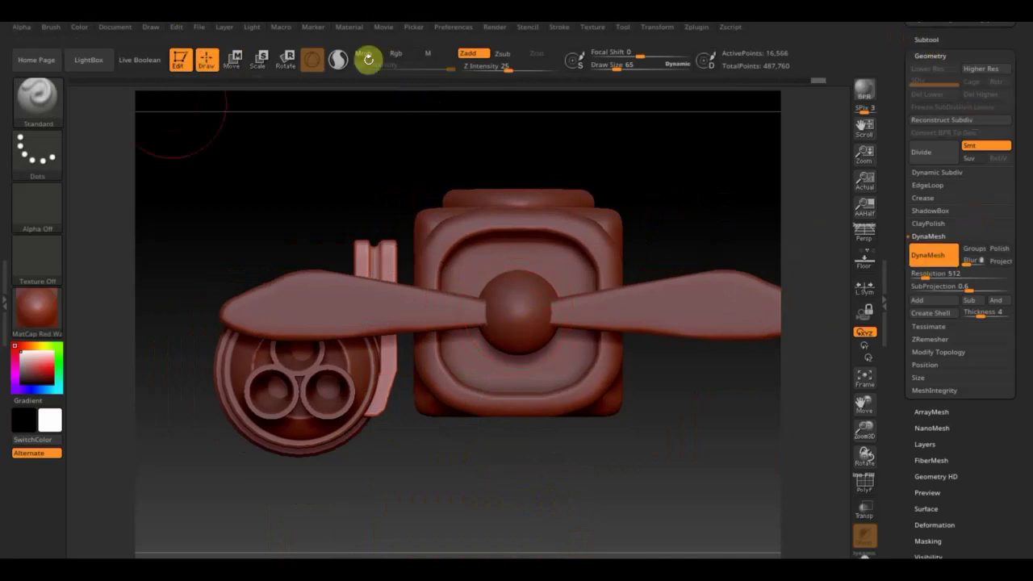
{"action": "left_click", "coordinate": [48, 103]}
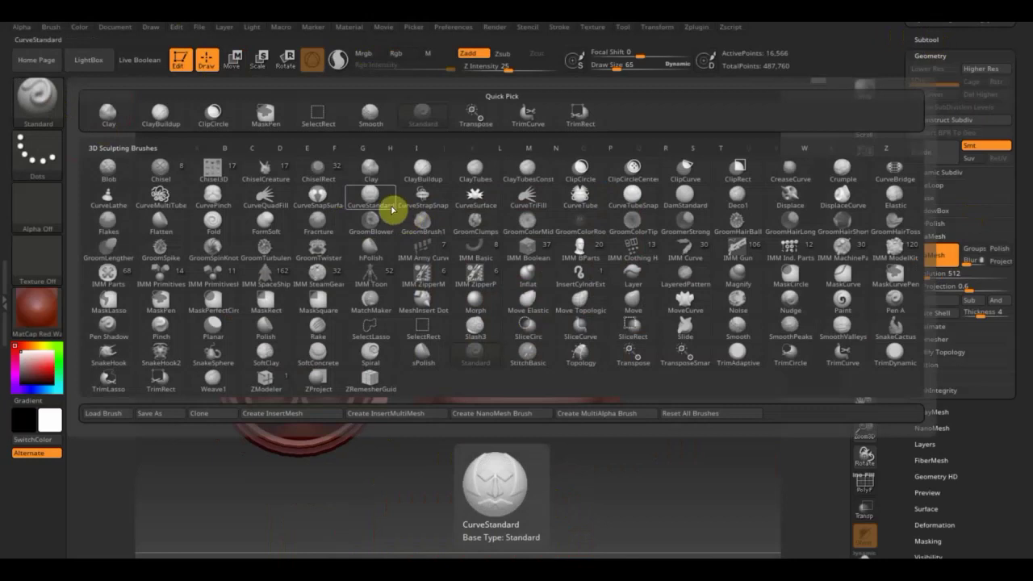
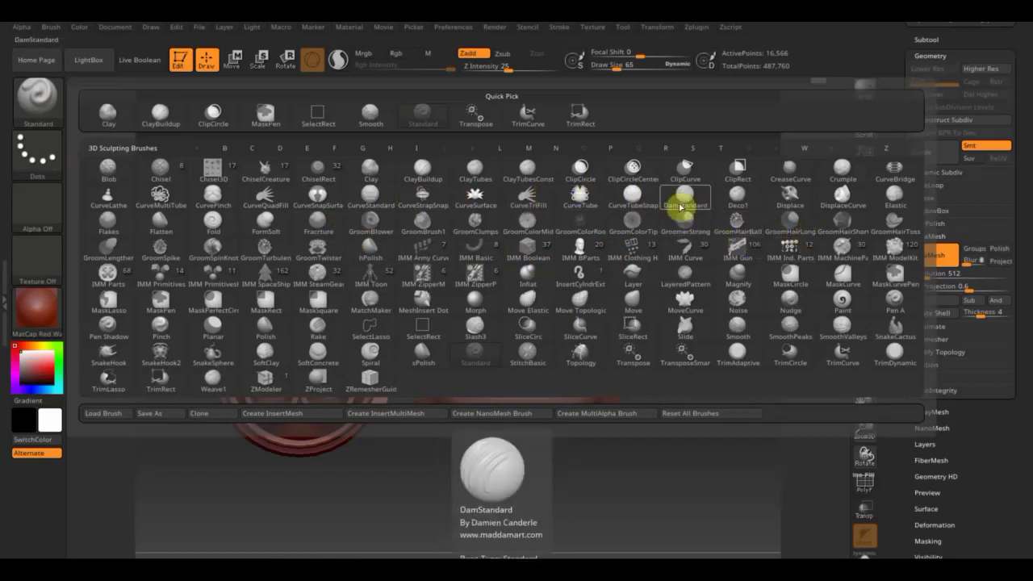
Step: With the CurveTube brush chosen, append the Cube3D plate as subtool PM3D_Cube3D1_1 and select it
{"action": "left_click", "coordinate": [579, 195]}
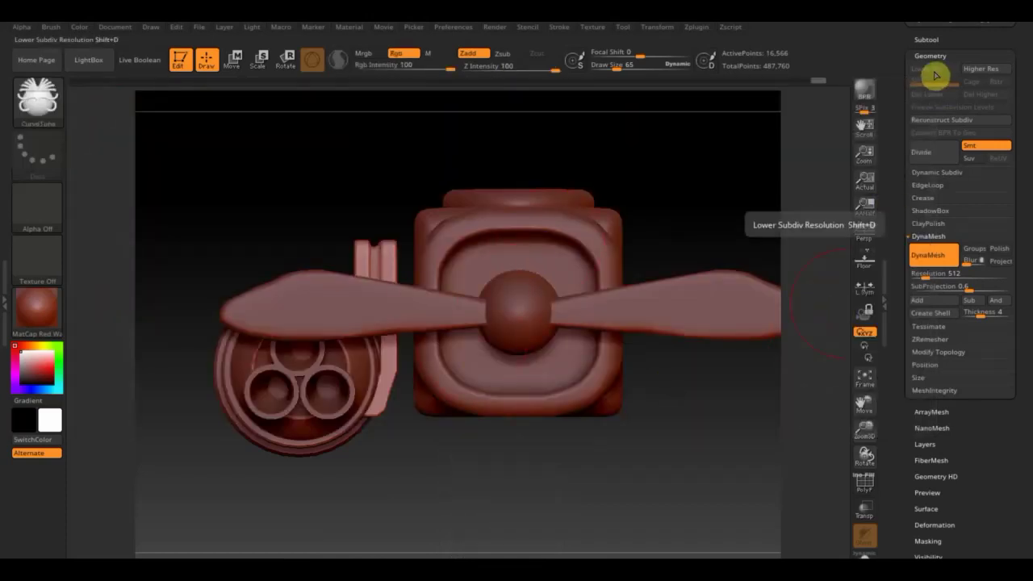
{"action": "left_click", "coordinate": [932, 40]}
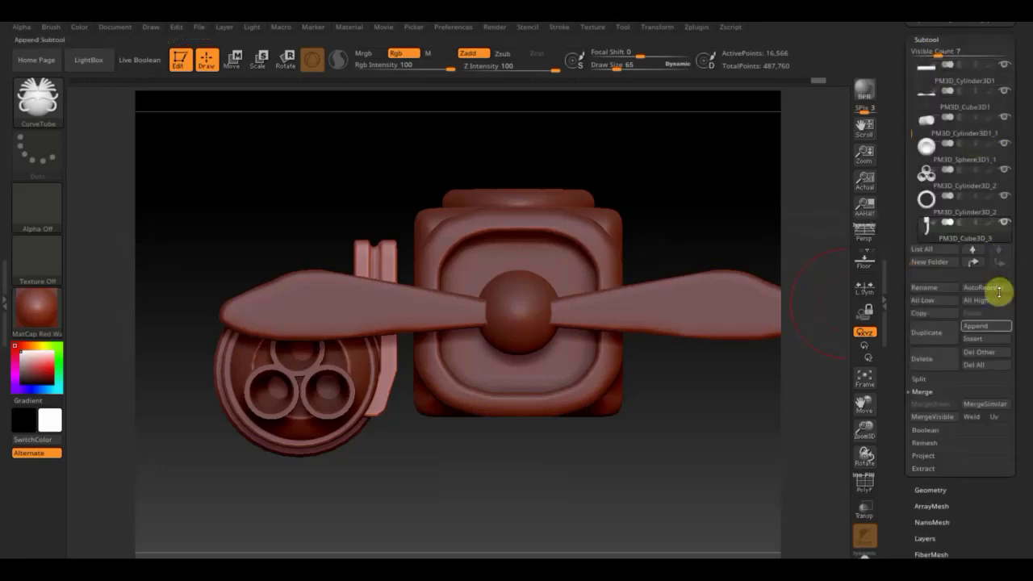
{"action": "left_click", "coordinate": [989, 331]}
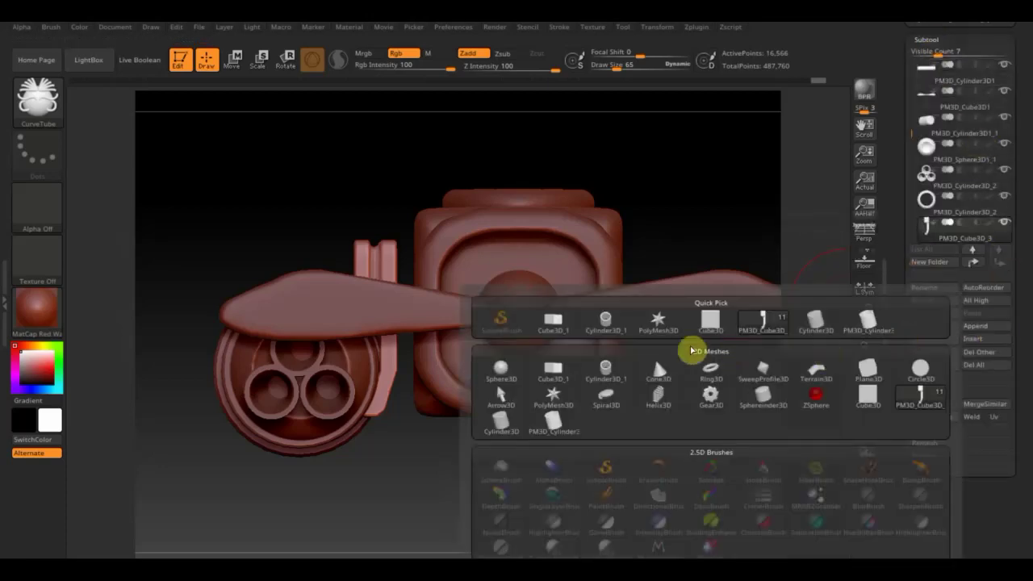
{"action": "left_click", "coordinate": [711, 325]}
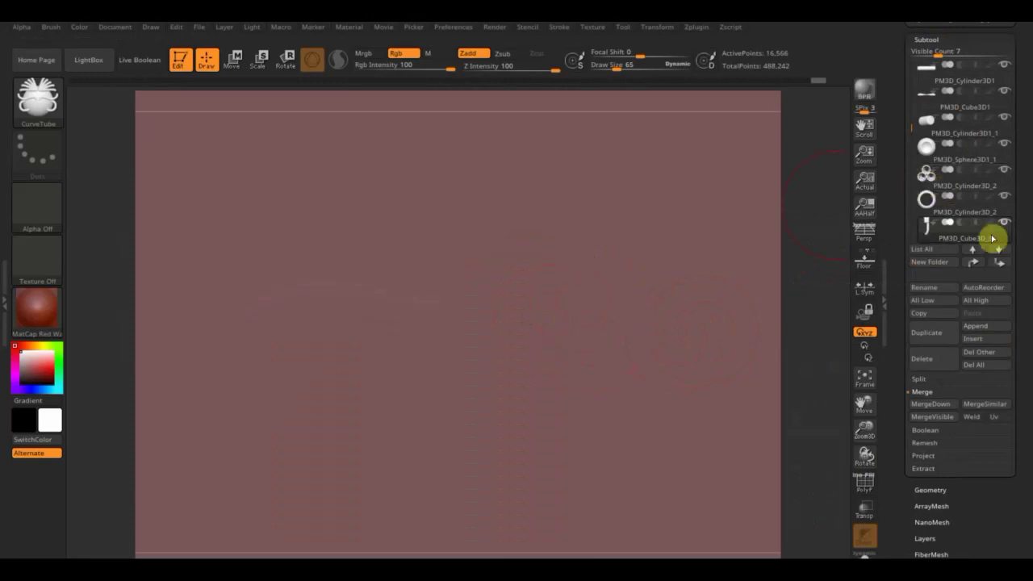
{"action": "key", "text": "n"}
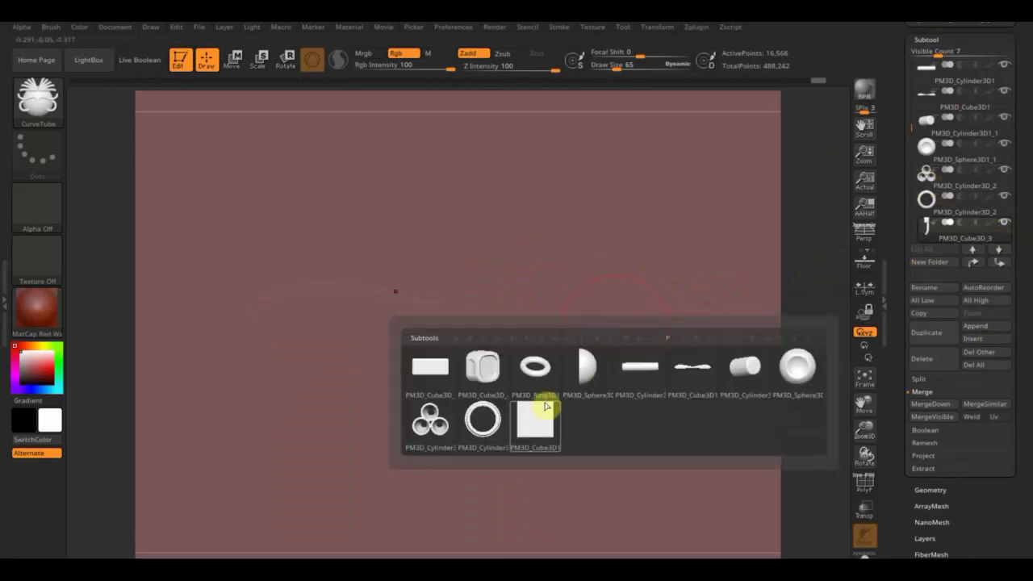
{"action": "left_click", "coordinate": [534, 414]}
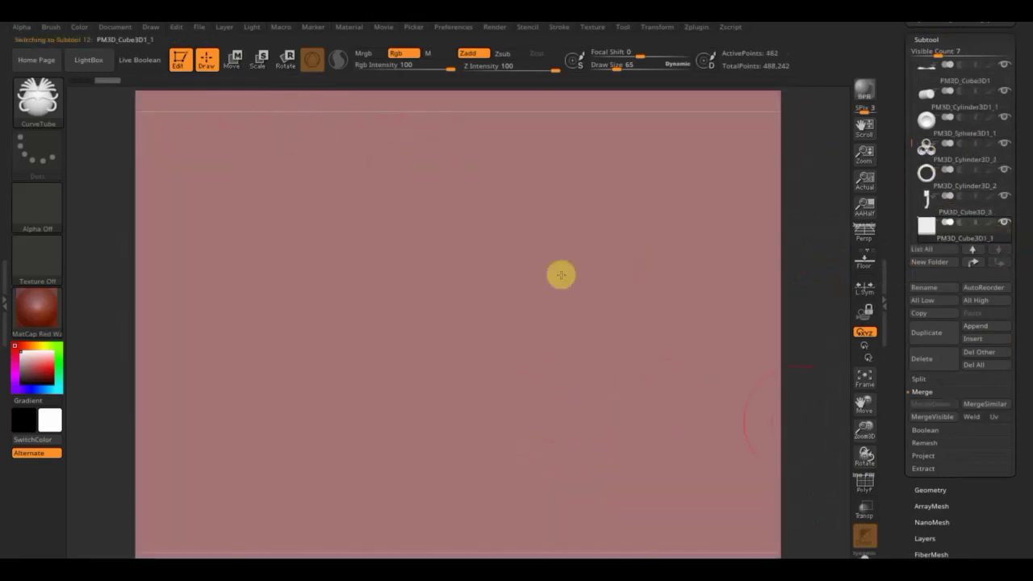
Step: Frame the plate and scale it down to about a quarter size in front of the engine
{"action": "left_click", "coordinate": [864, 378]}
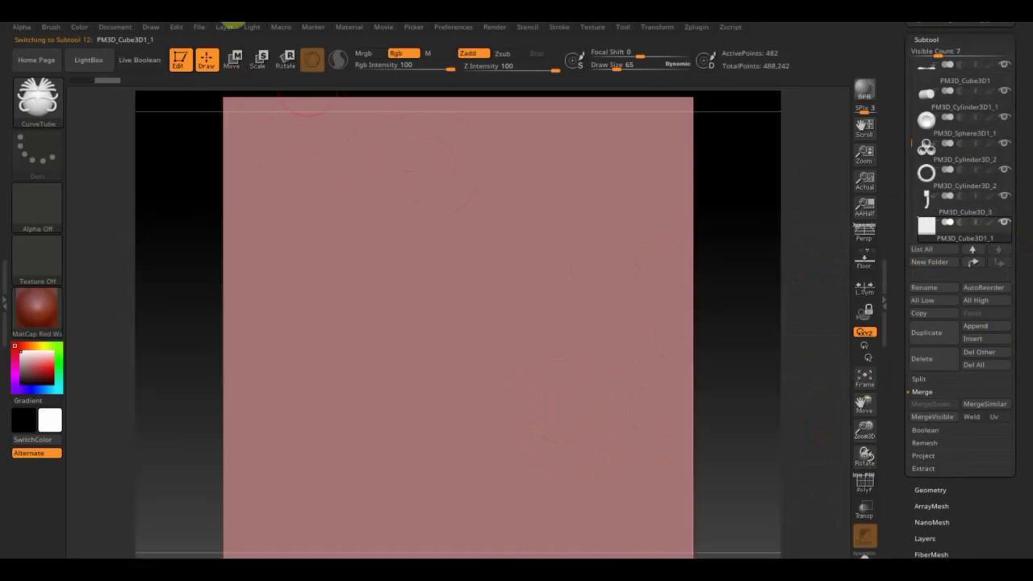
{"action": "left_click", "coordinate": [233, 59]}
{"action": "left_click_drag", "start_coordinate": [458, 332], "coordinate": [345, 153]}
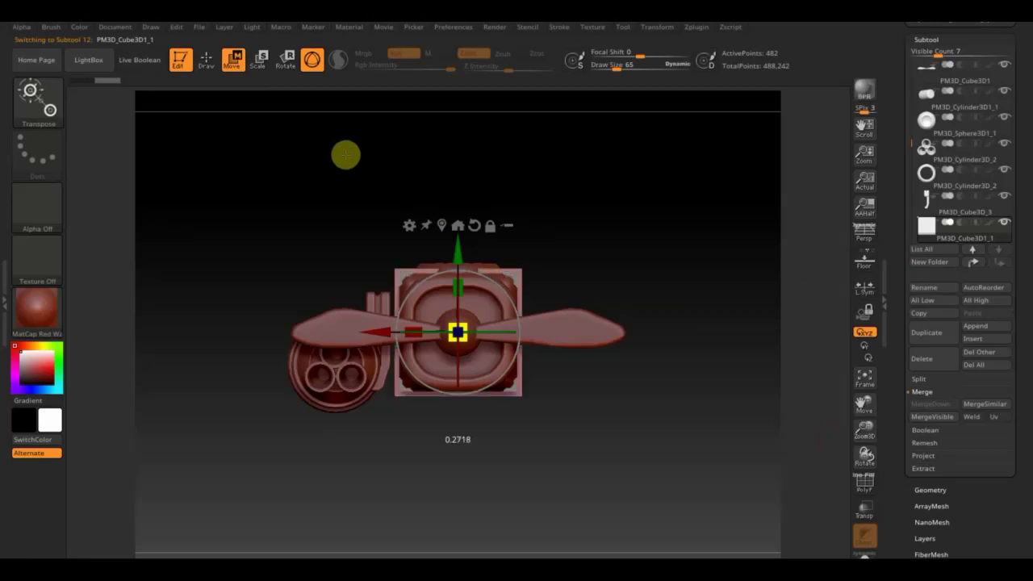
Step: Stretch the plate horizontally and lower it slightly below the engine's base
{"action": "left_click_drag", "start_coordinate": [411, 329], "coordinate": [361, 317]}
{"action": "left_click_drag", "start_coordinate": [455, 244], "coordinate": [438, 276]}
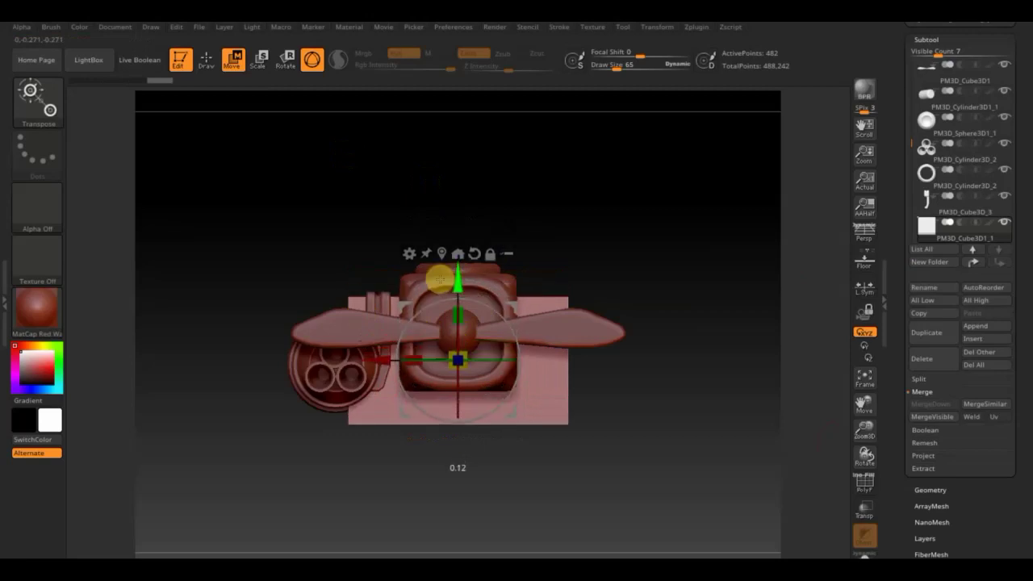
{"action": "mouse_move", "coordinate": [555, 270]}
{"action": "left_mouse_down"}
{"action": "mouse_move", "coordinate": [745, 235]}
{"action": "mouse_move", "coordinate": [710, 249]}
{"action": "mouse_move", "coordinate": [729, 234]}
{"action": "left_mouse_up"}
Step: QuickSave the project, then return to a front view with CurveTube drawing active
{"action": "key", "text": "ctrl+s"}
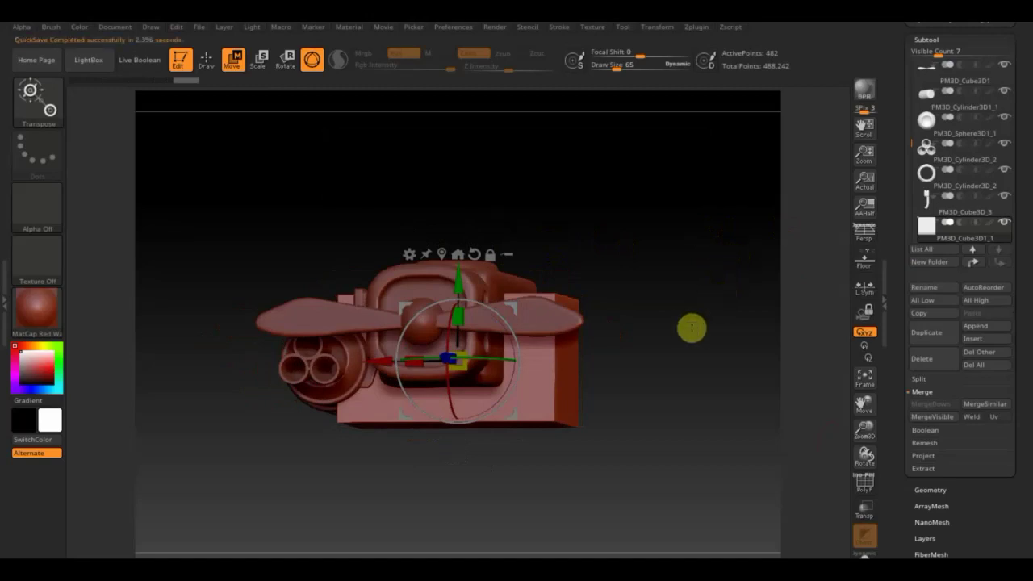
{"action": "left_click_drag", "start_coordinate": [691, 327], "coordinate": [706, 332]}
{"action": "scroll", "coordinate": [726, 355], "scroll_direction": "up", "scroll_amount": 2}
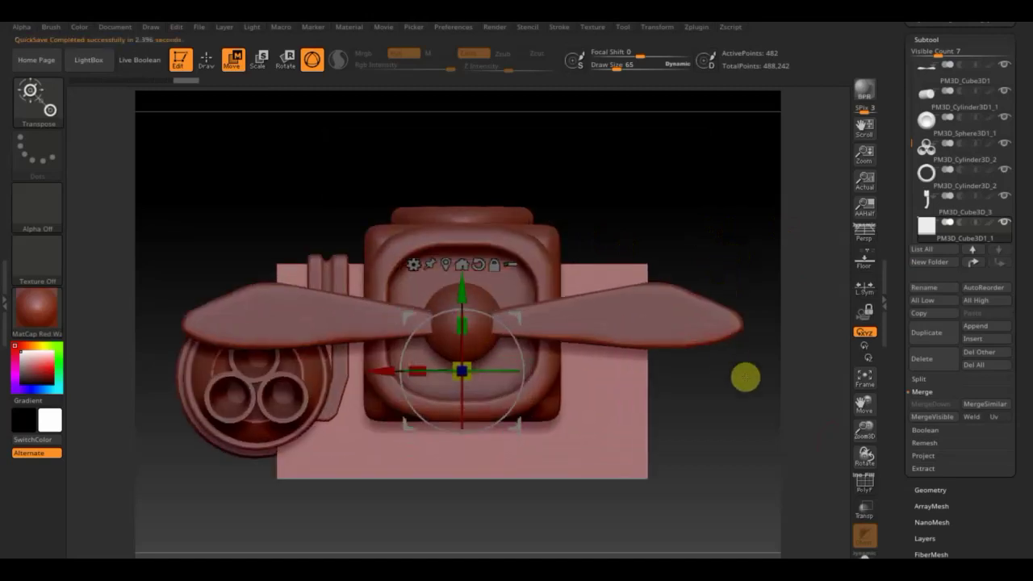
{"action": "scroll", "coordinate": [738, 364], "scroll_direction": "up", "scroll_amount": 2}
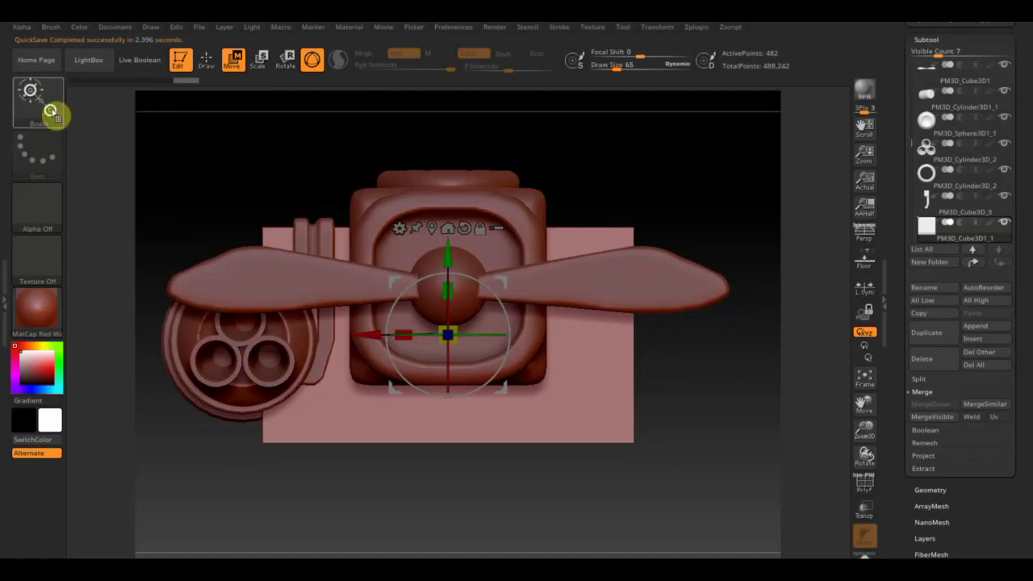
{"action": "left_click", "coordinate": [207, 59]}
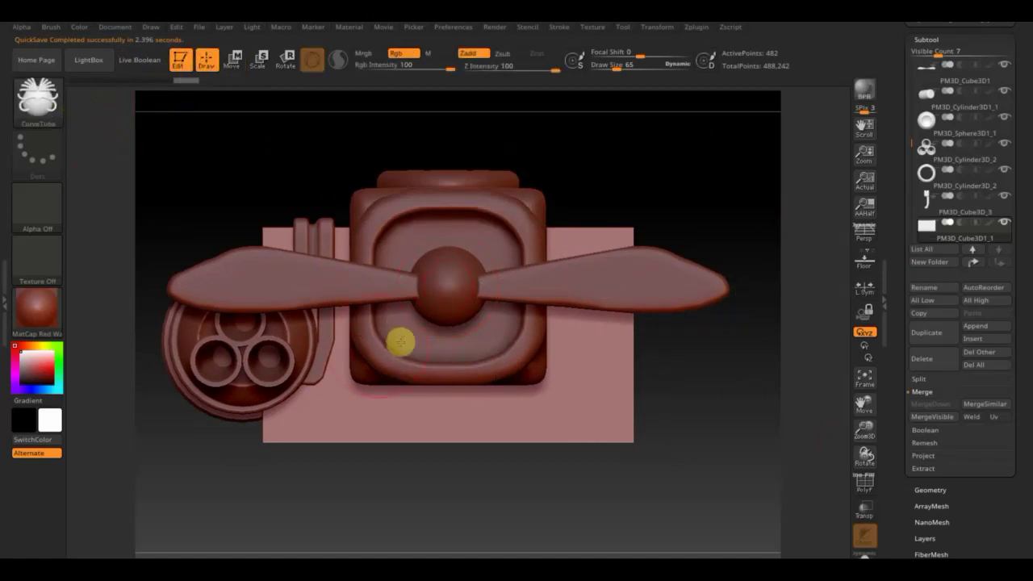
Step: Draw a small test tube at the engine's lower left at size 14, then undo it
{"action": "left_click_drag", "start_coordinate": [625, 77], "coordinate": [612, 69]}
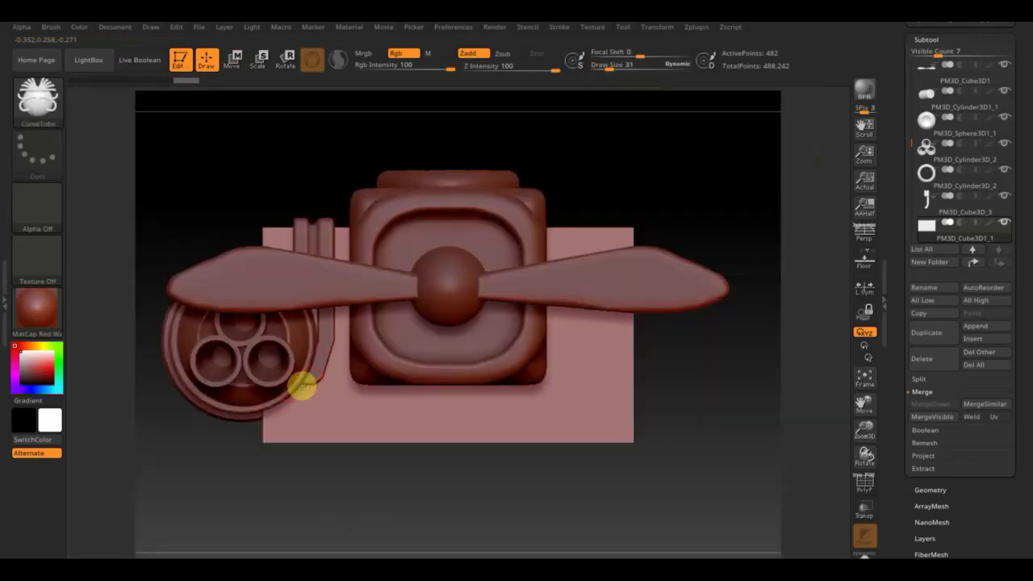
{"action": "left_click_drag", "start_coordinate": [320, 412], "coordinate": [318, 410]}
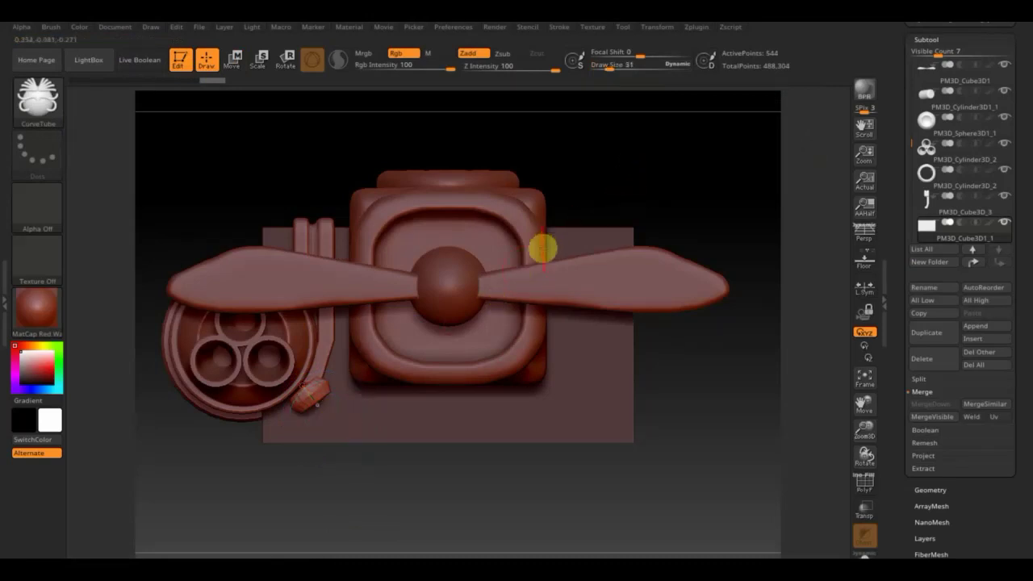
{"action": "left_click_drag", "start_coordinate": [606, 66], "coordinate": [602, 68]}
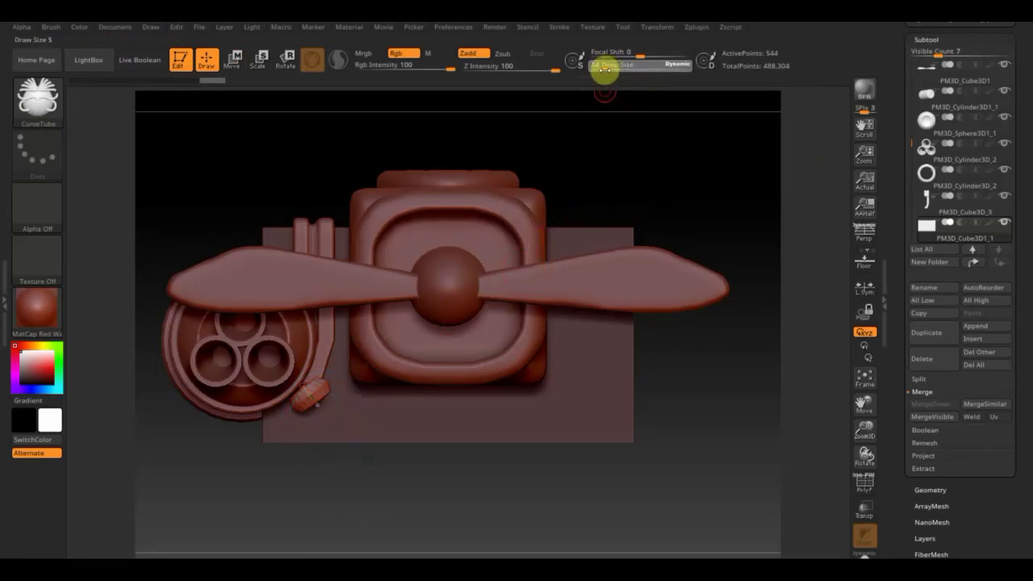
{"action": "left_click", "coordinate": [317, 405]}
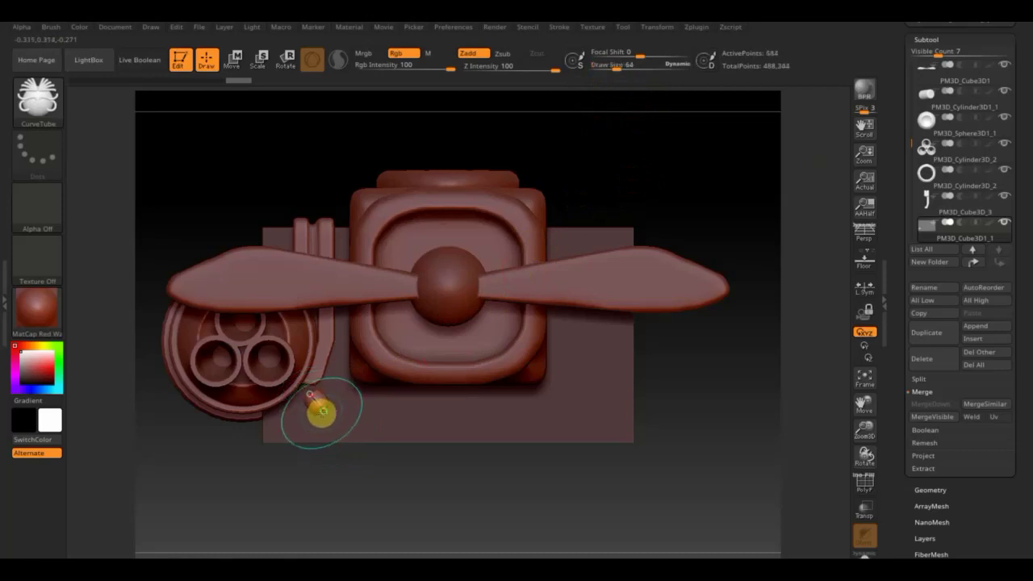
{"action": "key", "text": "ctrl+z"}
{"action": "key", "text": "ctrl+z"}
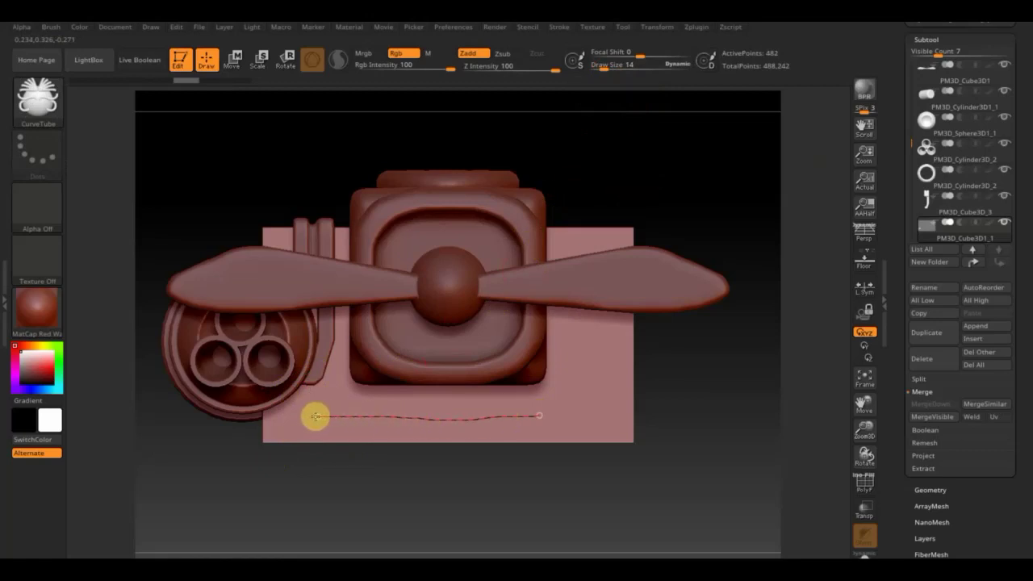
Step: Try a tube along the plate's bottom, undo it, and set Draw Size to 24
{"action": "left_click", "coordinate": [294, 383]}
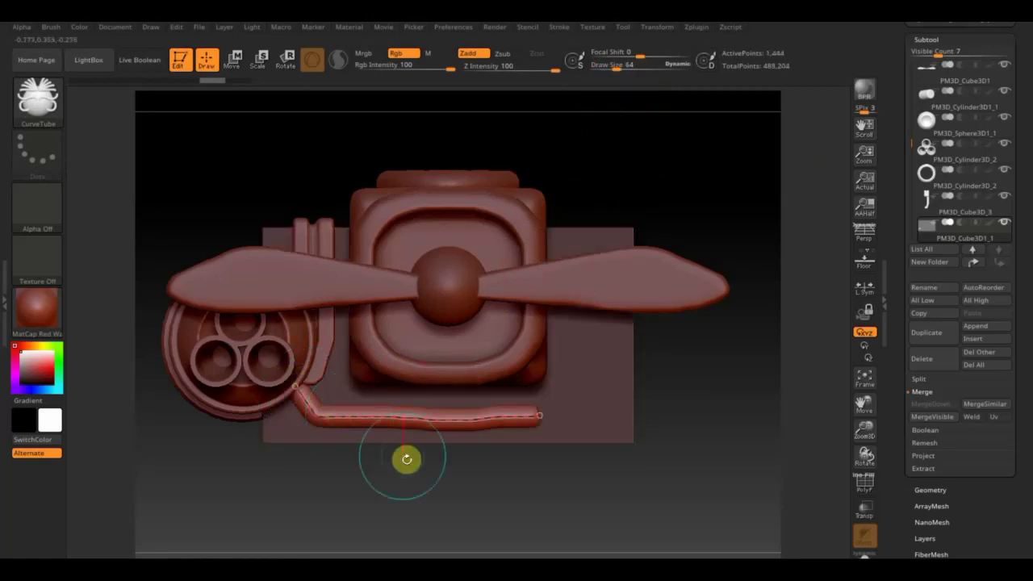
{"action": "mouse_move", "coordinate": [519, 494]}
{"action": "left_mouse_down"}
{"action": "mouse_move", "coordinate": [475, 509]}
{"action": "mouse_move", "coordinate": [502, 505]}
{"action": "left_mouse_up"}
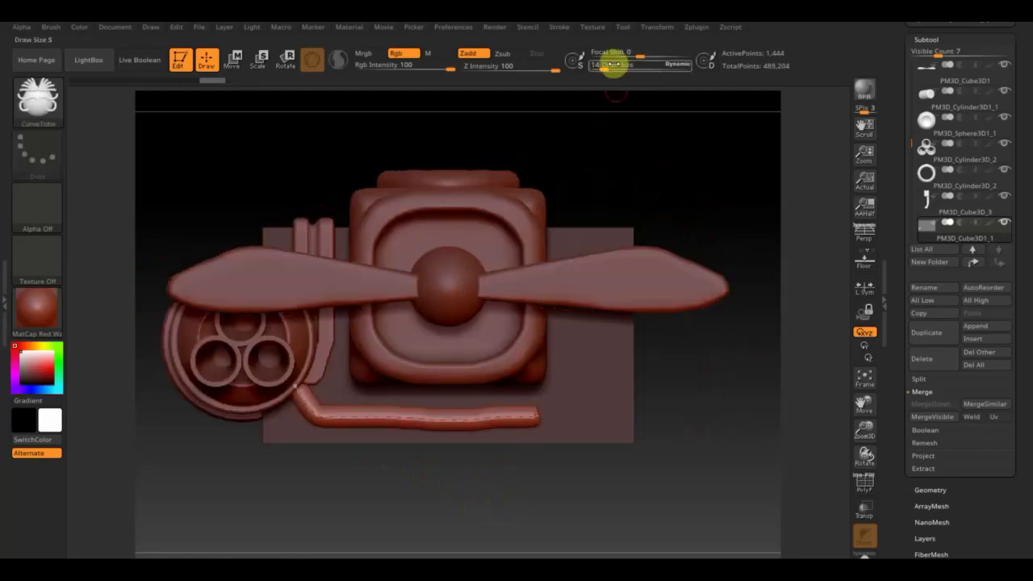
{"action": "left_click_drag", "start_coordinate": [611, 63], "coordinate": [605, 66]}
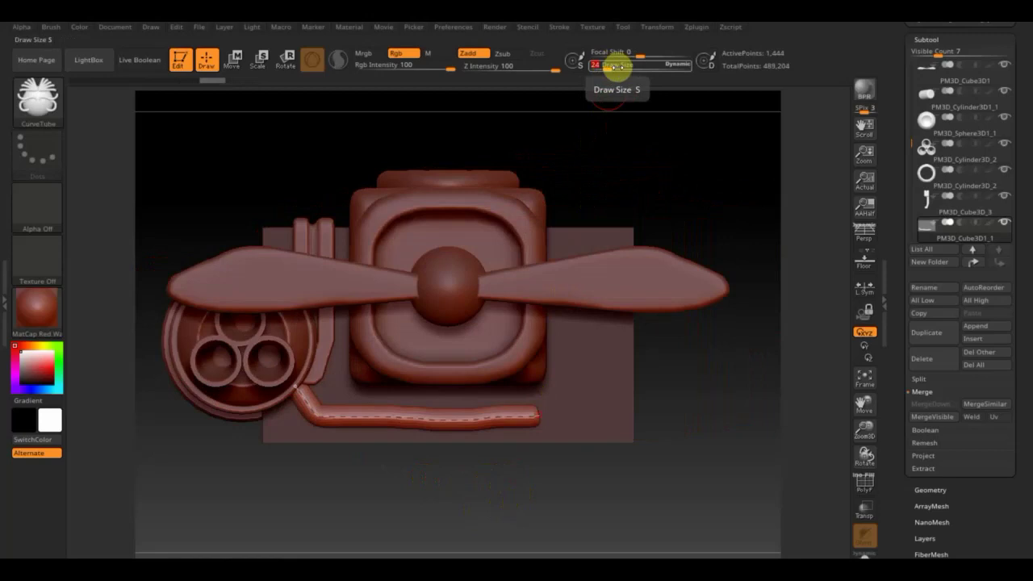
{"action": "key", "text": "ctrl+z"}
{"action": "key", "text": "Return"}
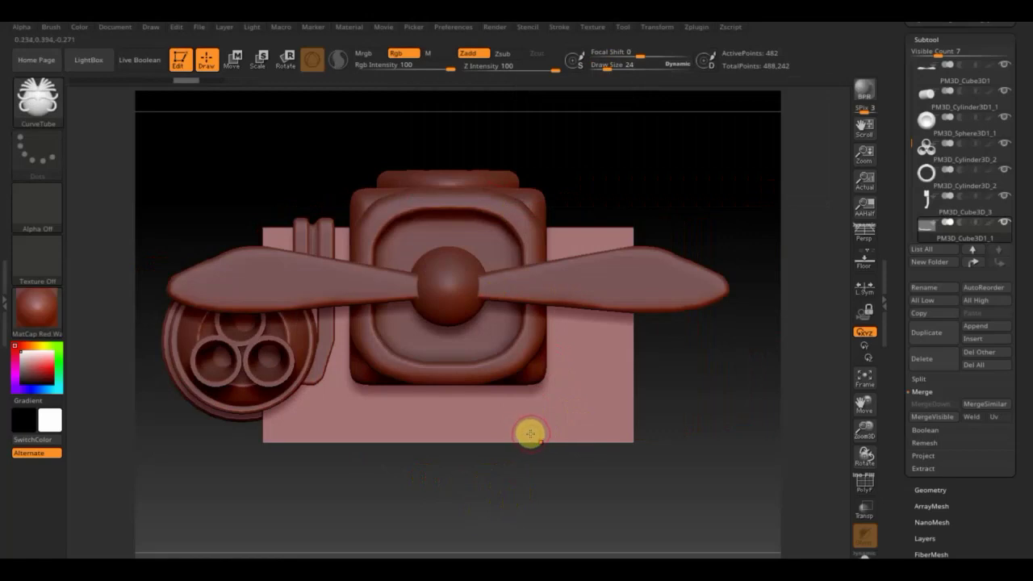
{"action": "left_click_drag", "start_coordinate": [553, 414], "coordinate": [391, 412]}
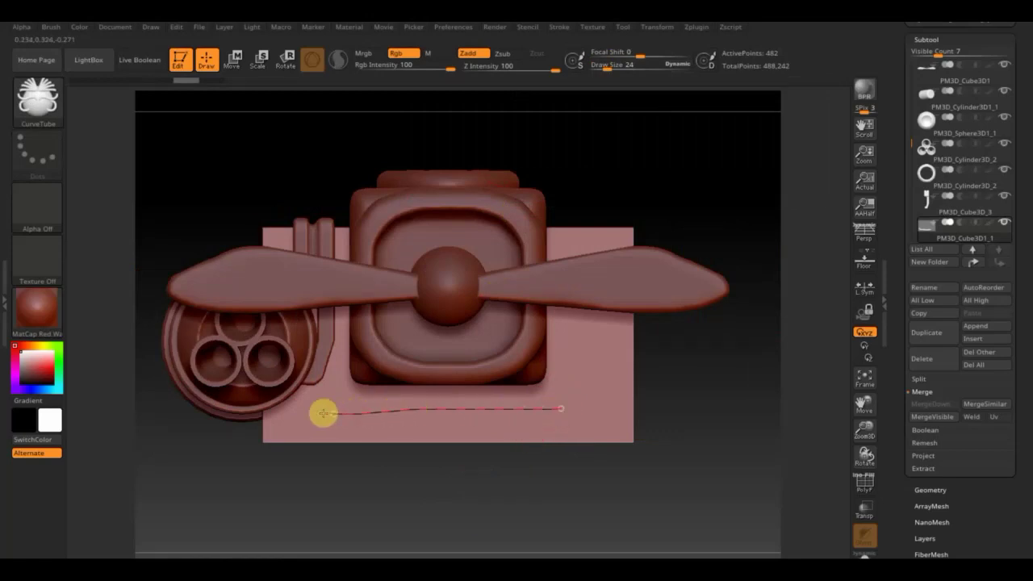
{"action": "left_click_drag", "start_coordinate": [322, 414], "coordinate": [325, 413]}
{"action": "key", "text": "ctrl+z"}
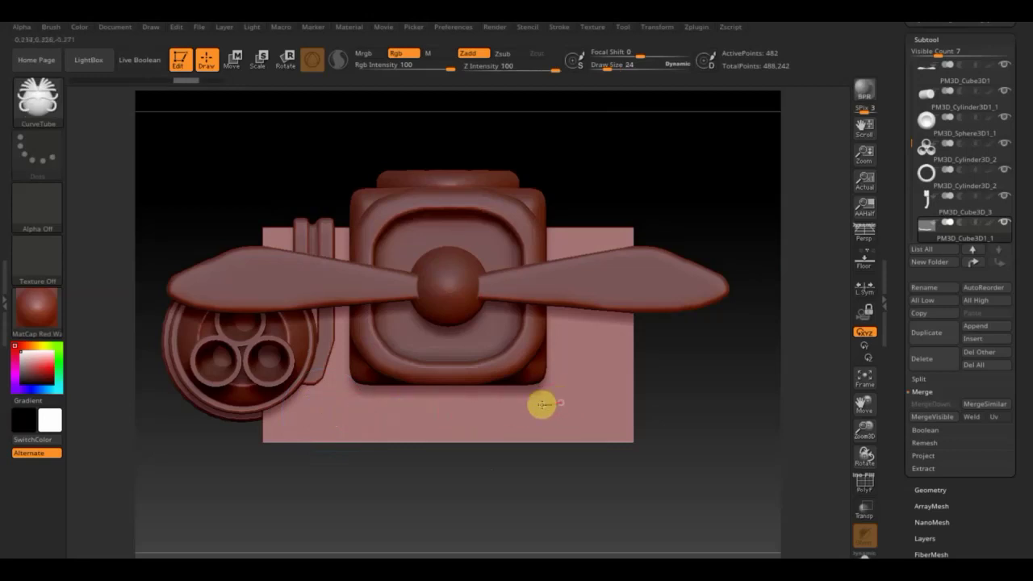
{"action": "left_click_drag", "start_coordinate": [366, 398], "coordinate": [335, 399]}
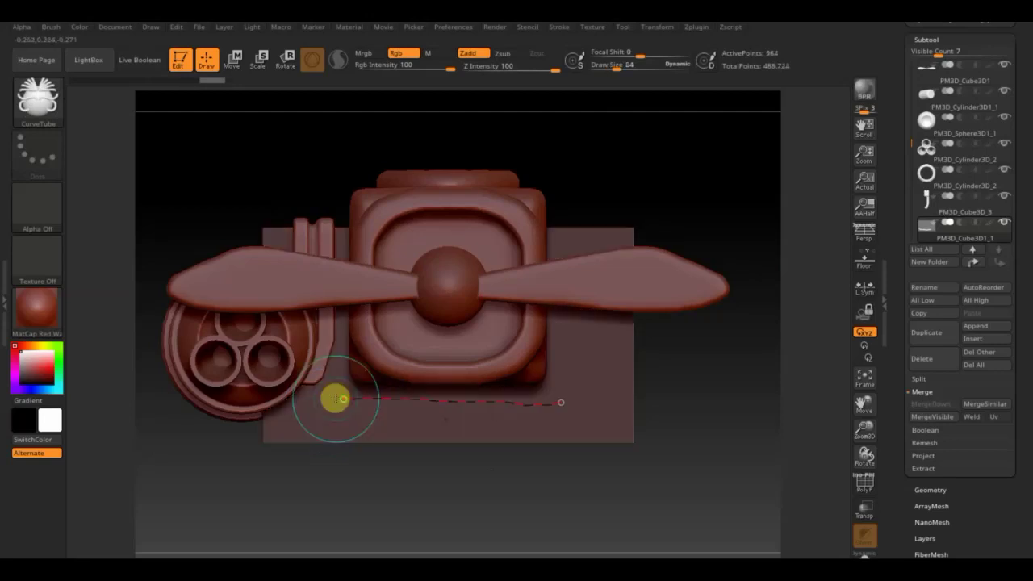
{"action": "key", "text": "ctrl+z"}
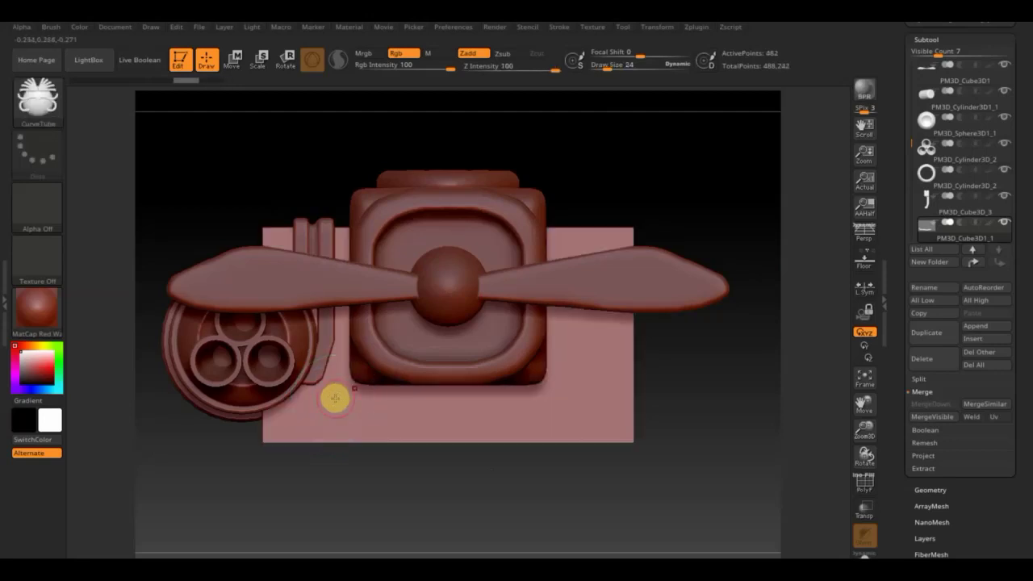
{"action": "key", "text": "shift"}
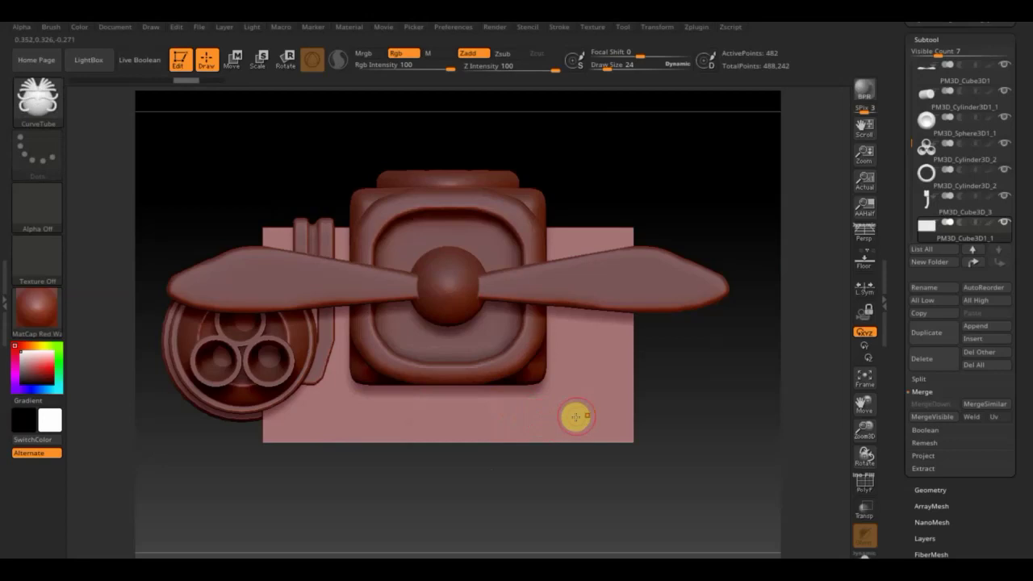
{"action": "key", "text": "ctrl"}
{"action": "left_click_drag", "start_coordinate": [482, 415], "coordinate": [521, 413], "text": "ctrl"}
{"action": "key", "text": "ctrl"}
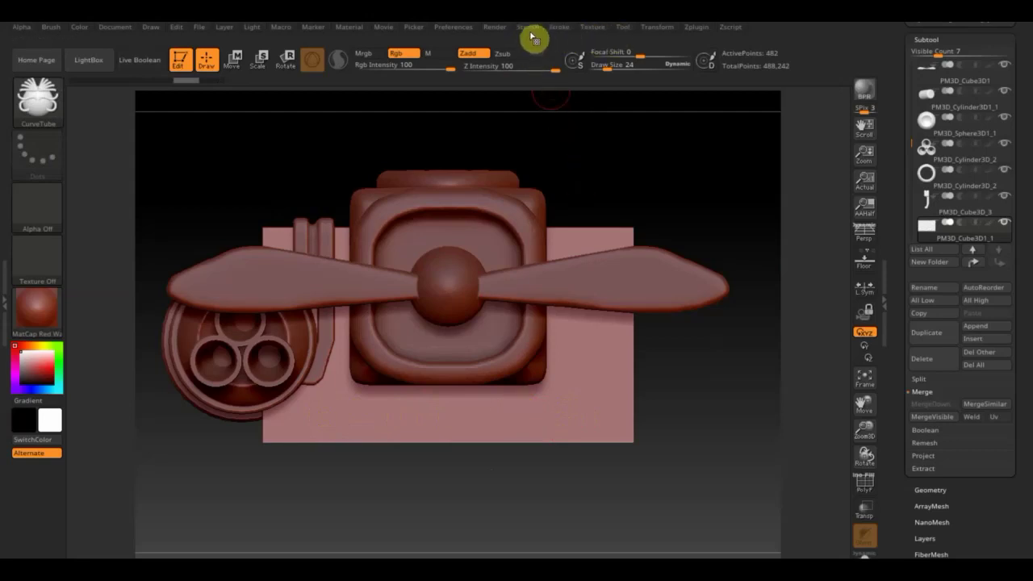
{"action": "left_click", "coordinate": [565, 30]}
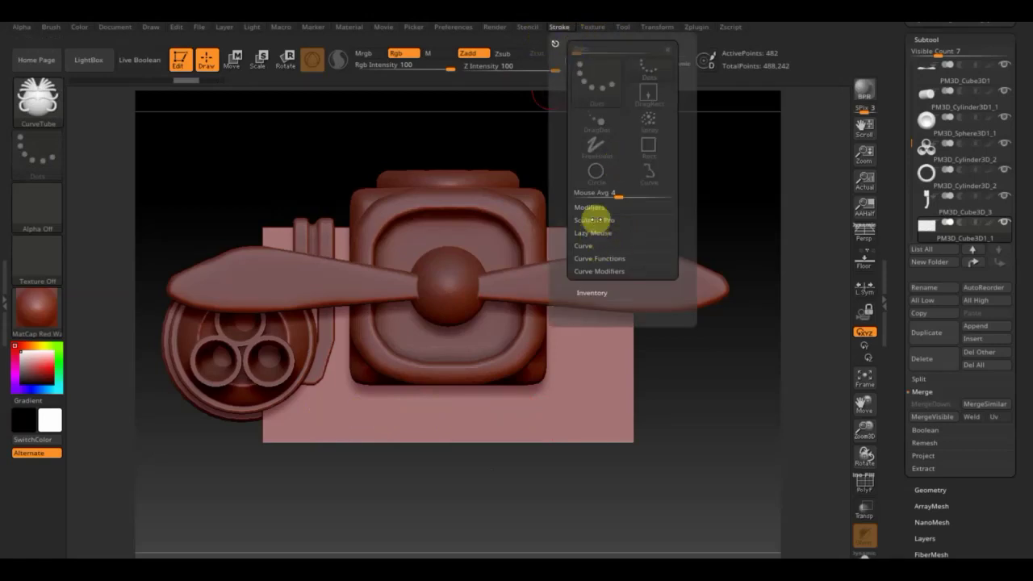
Step: Turn on Snap and AsLine in Stroke > Curve, then lay a straight curve across the plate's bottom
{"action": "left_click", "coordinate": [602, 259]}
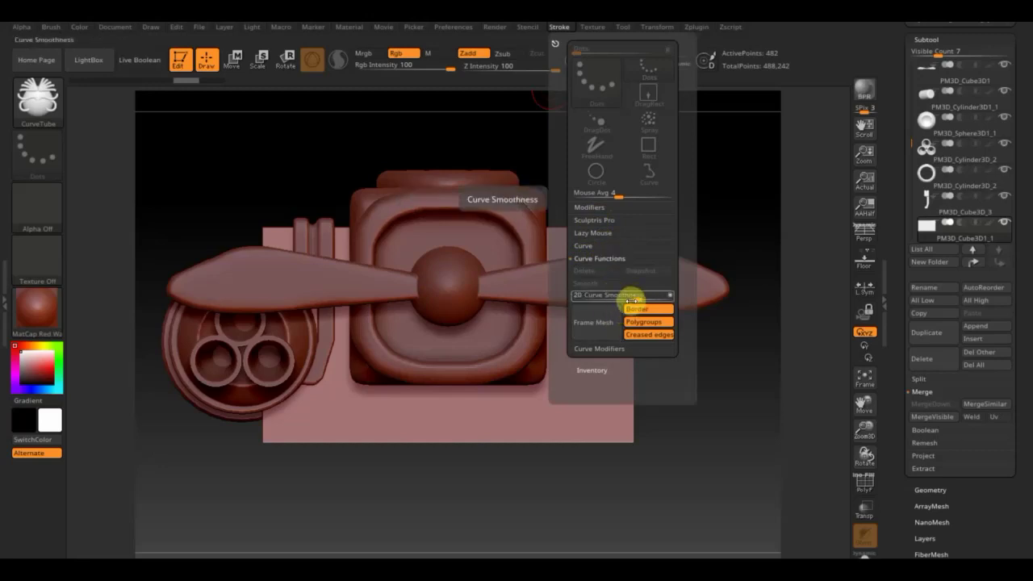
{"action": "left_click", "coordinate": [584, 246]}
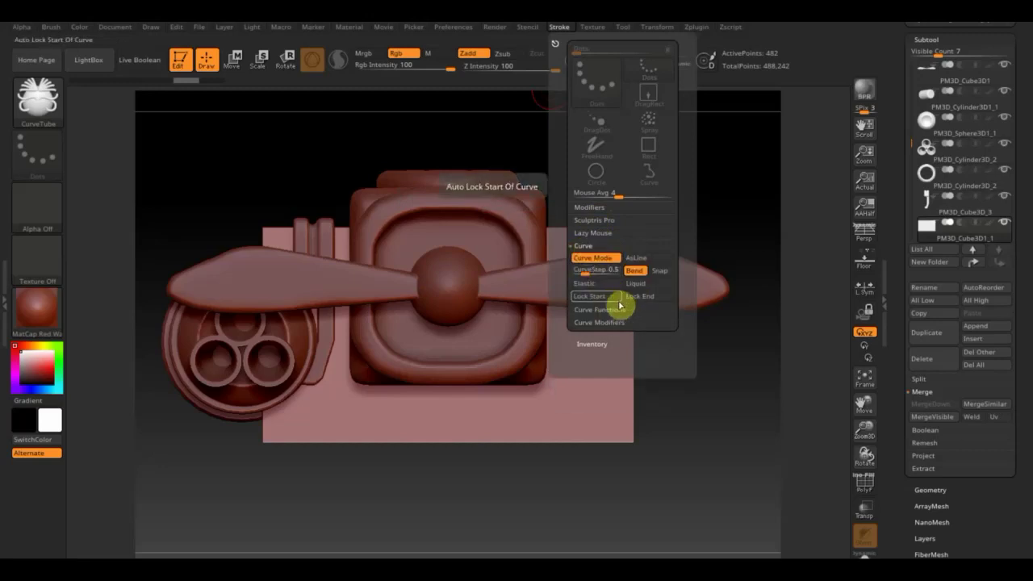
{"action": "left_click", "coordinate": [659, 275]}
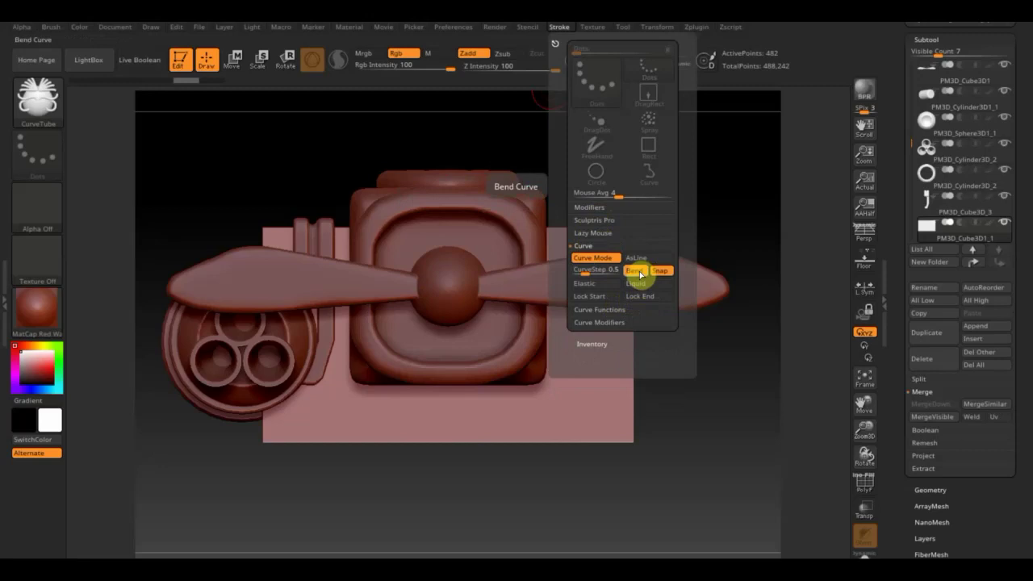
{"action": "left_click", "coordinate": [642, 260]}
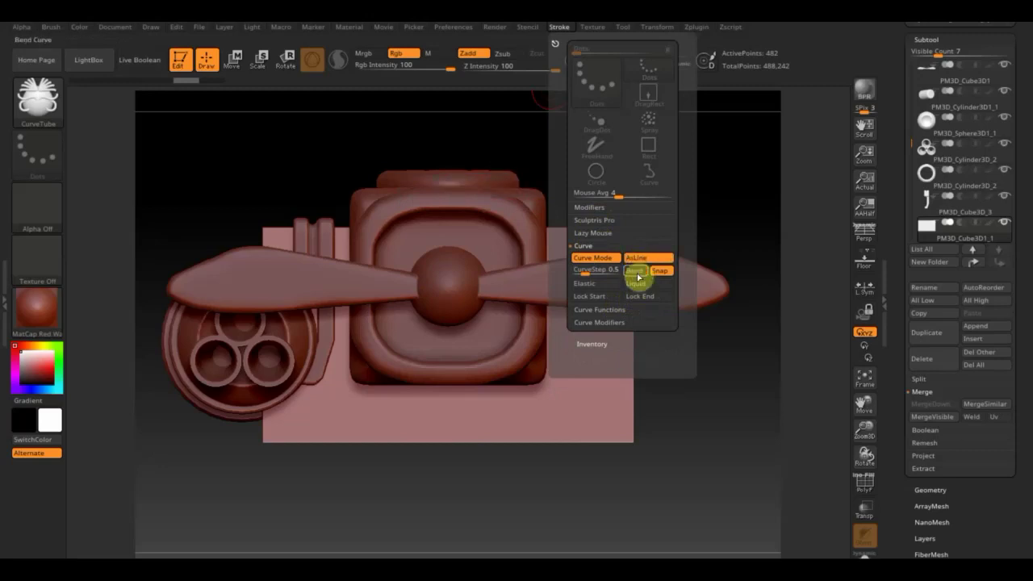
{"action": "left_click_drag", "start_coordinate": [520, 409], "coordinate": [331, 412]}
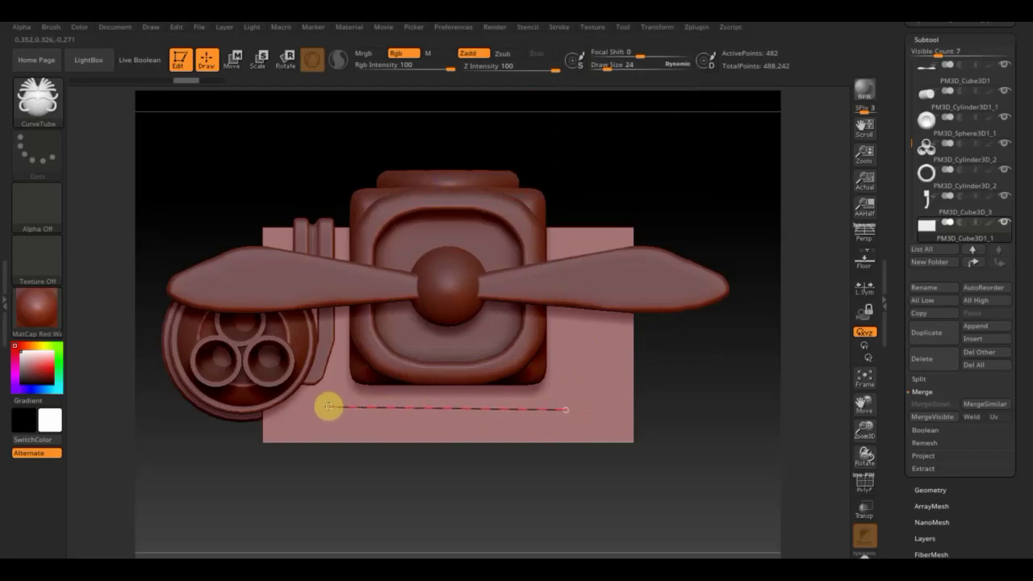
Step: Redraw the straight bottom curve and extend it with a bend up toward the round housing
{"action": "mouse_move", "coordinate": [327, 409]}
{"action": "left_mouse_down"}
{"action": "mouse_move", "coordinate": [318, 395]}
{"action": "mouse_move", "coordinate": [334, 408]}
{"action": "left_mouse_up"}
{"action": "key", "text": "bracketleft"}
{"action": "key", "text": "bracketleft"}
{"action": "key", "text": "bracketleft"}
{"action": "key", "text": "ctrl+z"}
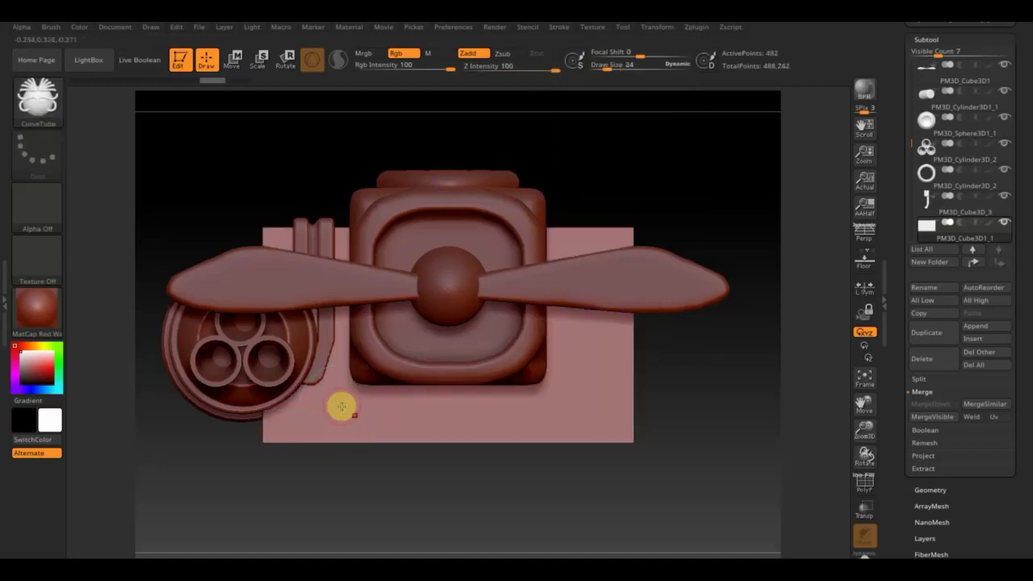
{"action": "left_click_drag", "start_coordinate": [566, 409], "coordinate": [336, 410]}
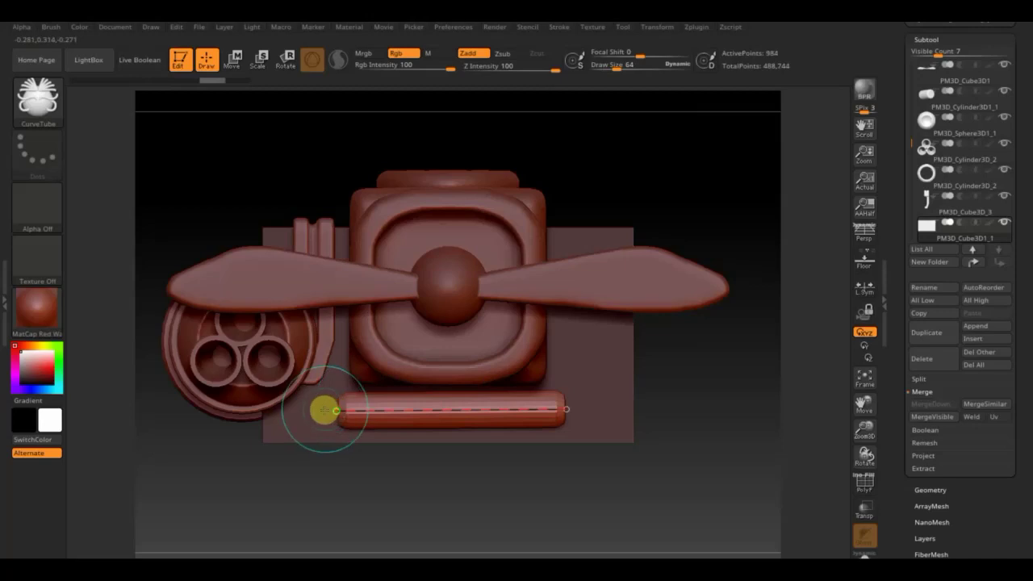
{"action": "left_click_drag", "start_coordinate": [313, 399], "coordinate": [312, 397]}
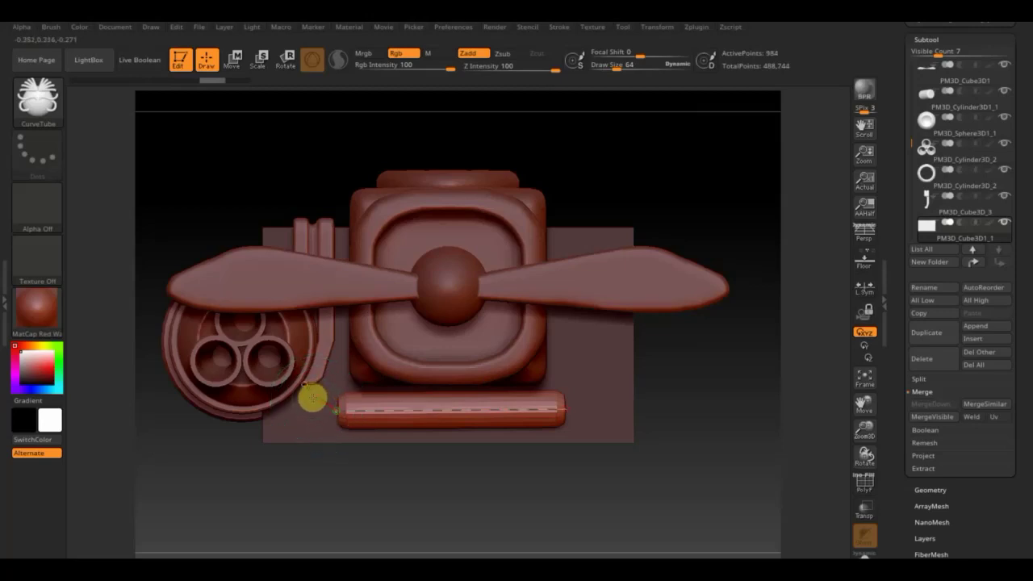
{"action": "left_click_drag", "start_coordinate": [284, 365], "coordinate": [284, 364]}
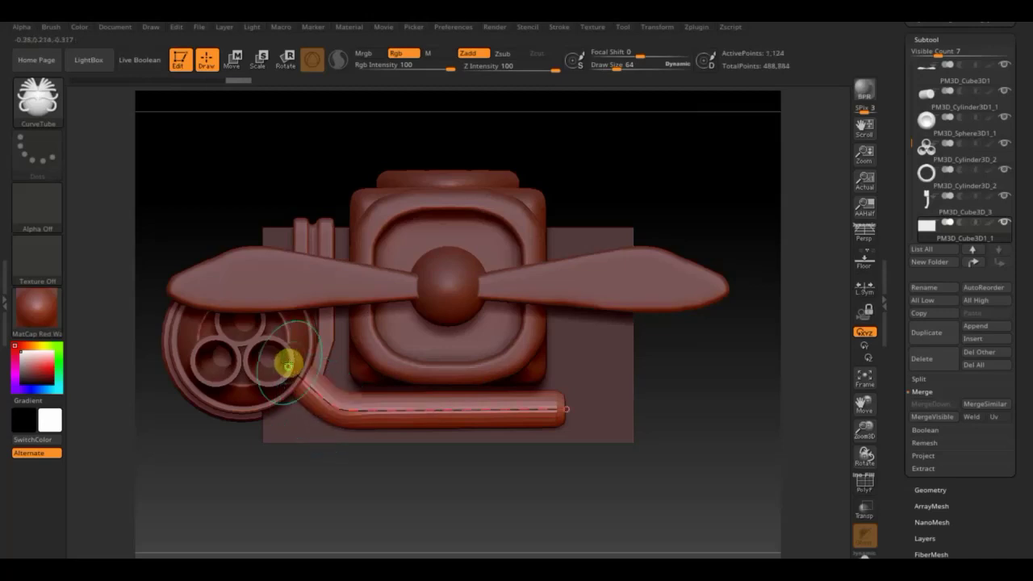
Step: Thin the tube to Draw Size 11 and regenerate the pipe along the curve
{"action": "key", "text": "bracketleft"}
{"action": "key", "text": "bracketleft"}
{"action": "key", "text": "bracketleft"}
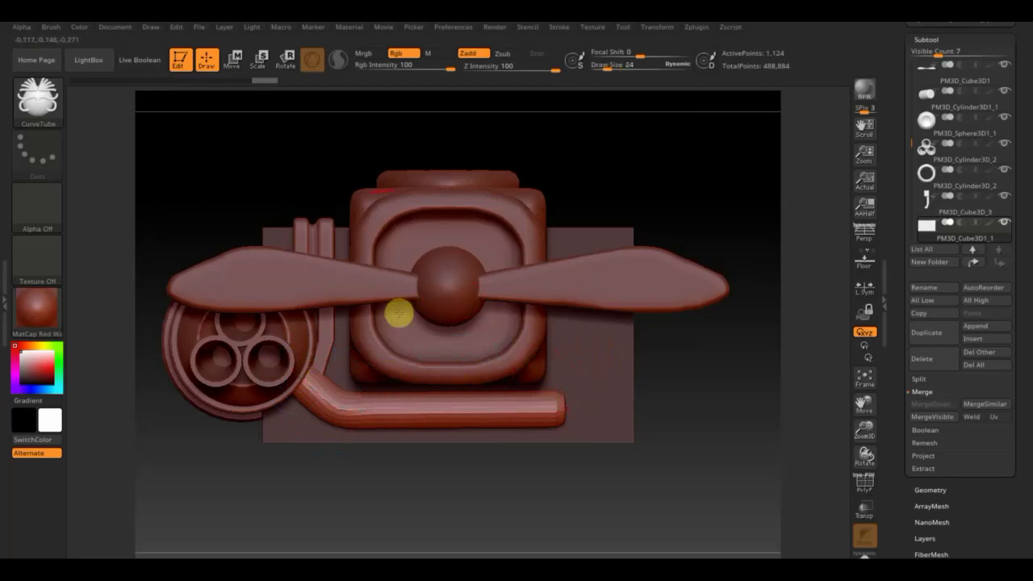
{"action": "key", "text": "ctrl"}
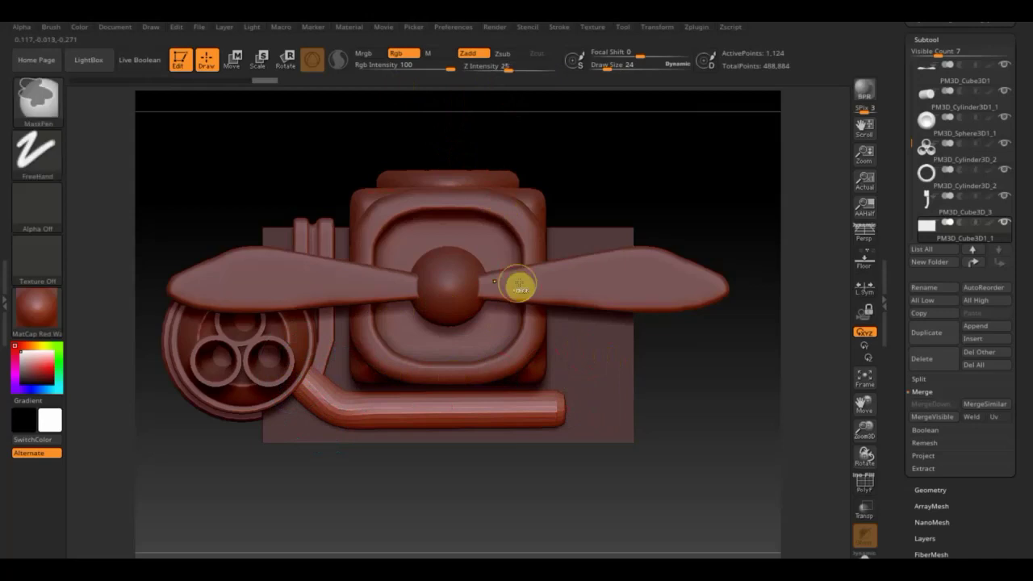
{"action": "left_click_drag", "start_coordinate": [603, 66], "coordinate": [600, 81]}
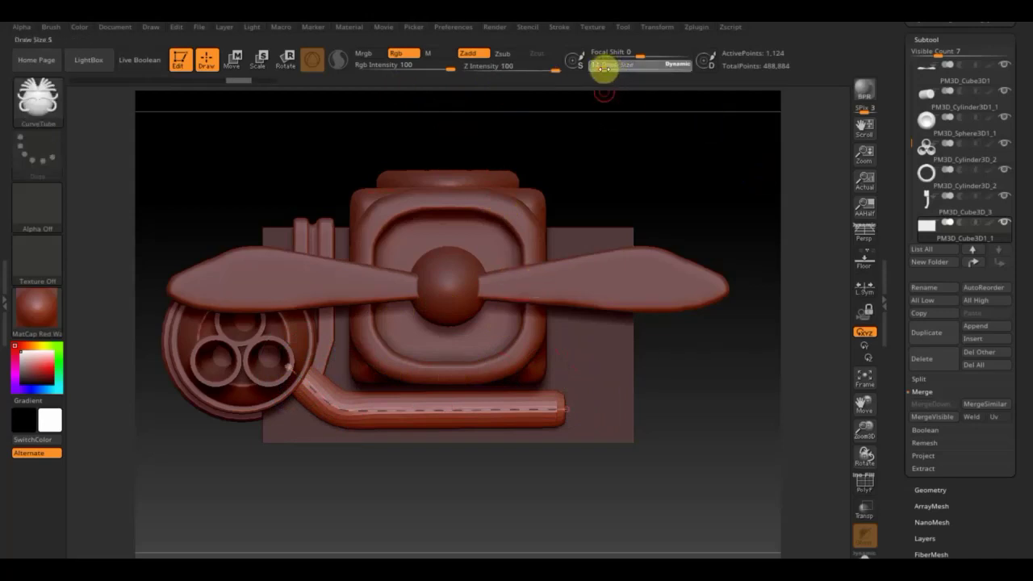
{"action": "left_click", "coordinate": [505, 396]}
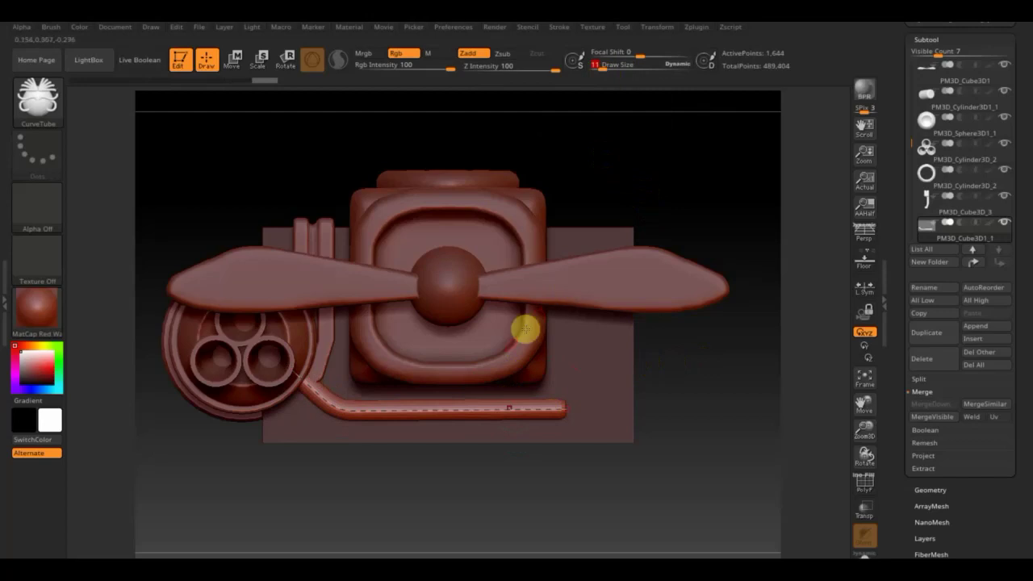
{"action": "left_click", "coordinate": [477, 405]}
{"action": "left_click", "coordinate": [477, 404]}
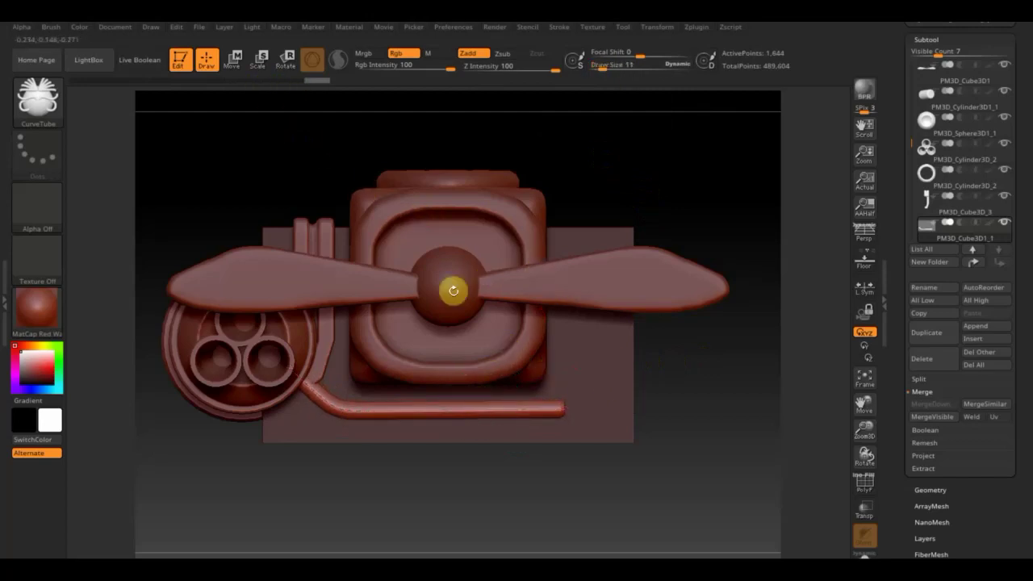
{"action": "left_click", "coordinate": [232, 58]}
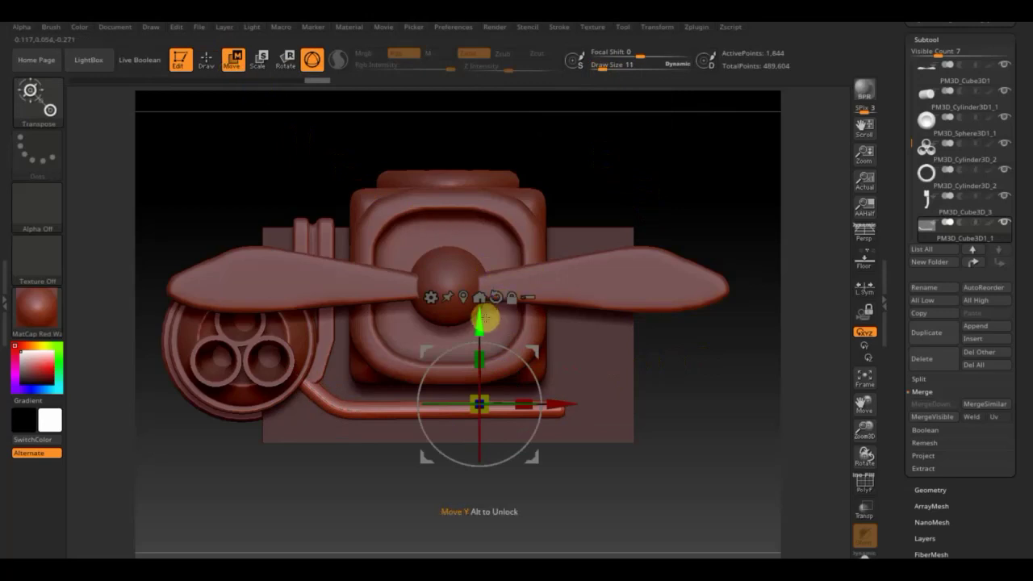
Step: Move the bent pipe down, sideways and back up to sit under the engine block
{"action": "left_click_drag", "start_coordinate": [481, 318], "coordinate": [487, 348]}
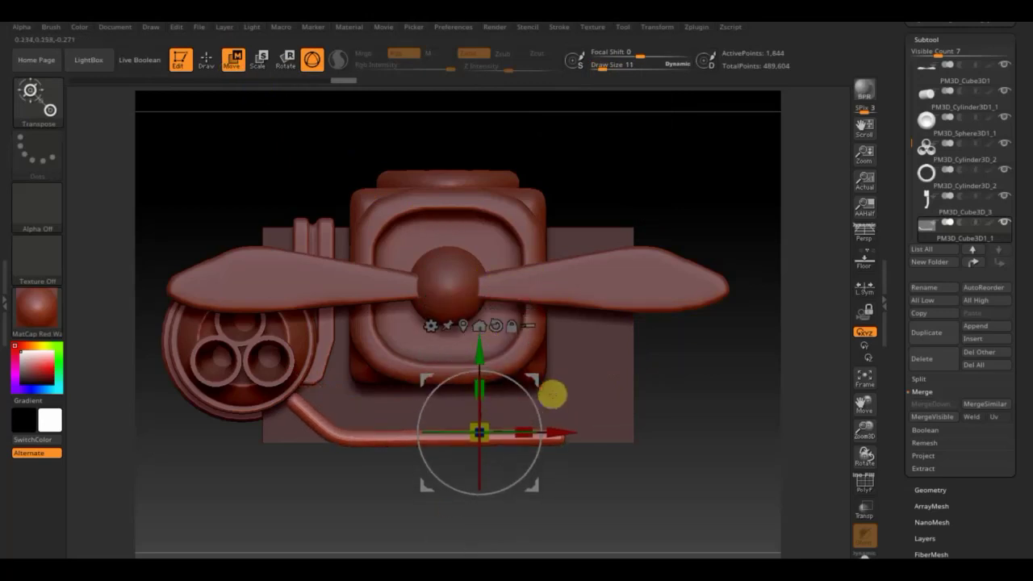
{"action": "left_click_drag", "start_coordinate": [546, 433], "coordinate": [568, 428]}
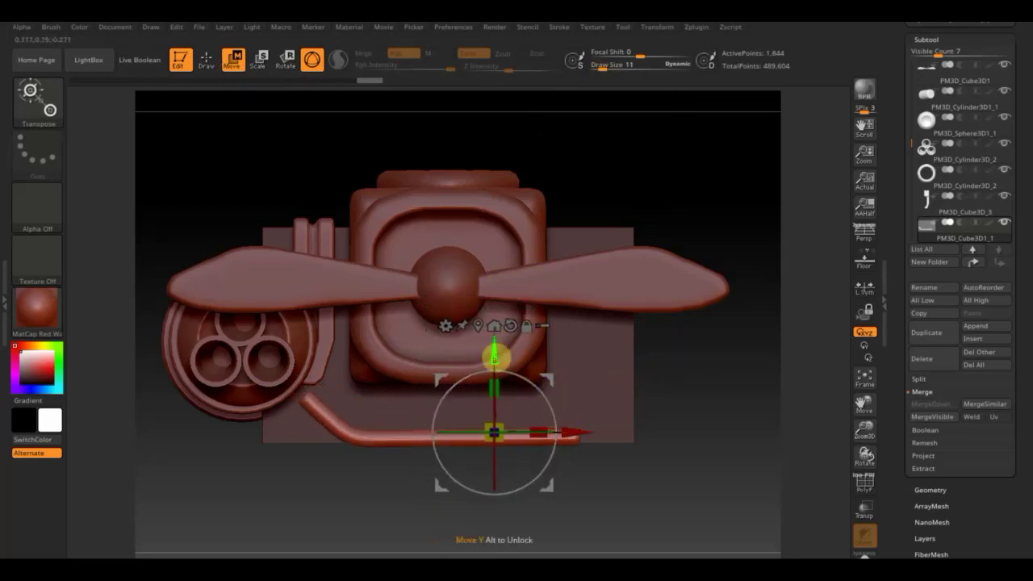
{"action": "left_click_drag", "start_coordinate": [494, 353], "coordinate": [494, 334]}
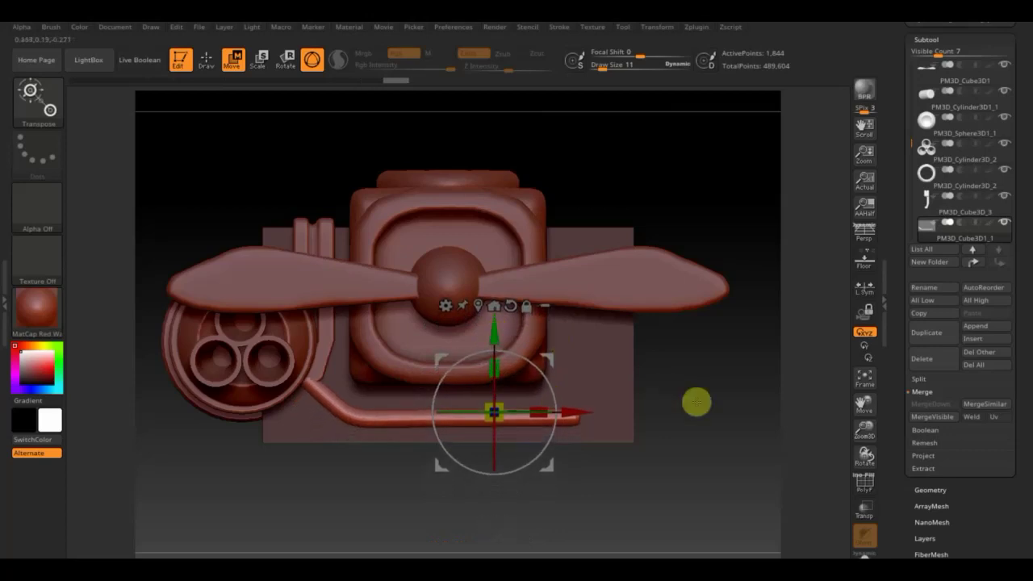
{"action": "key", "text": "q"}
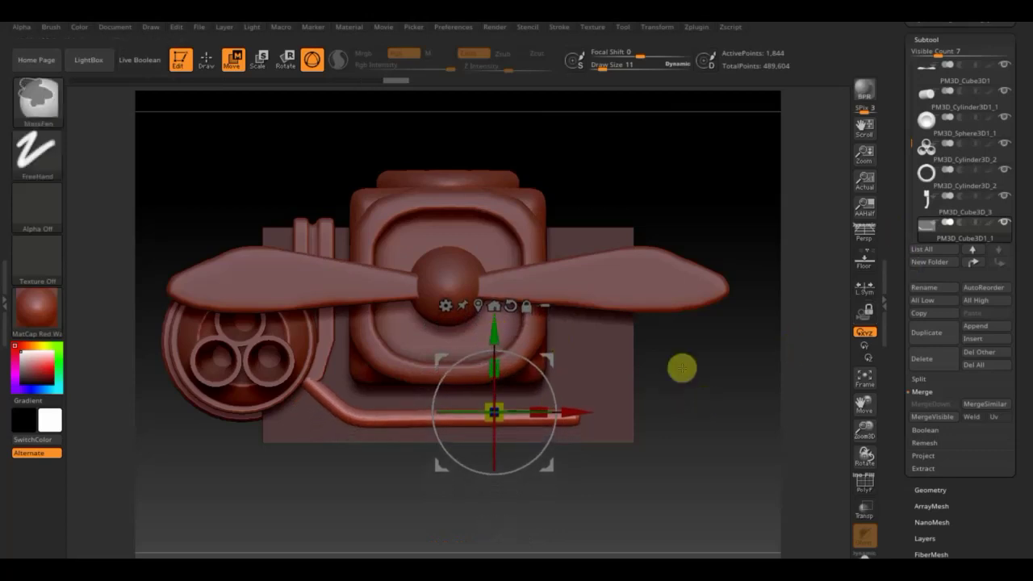
{"action": "key", "text": "w"}
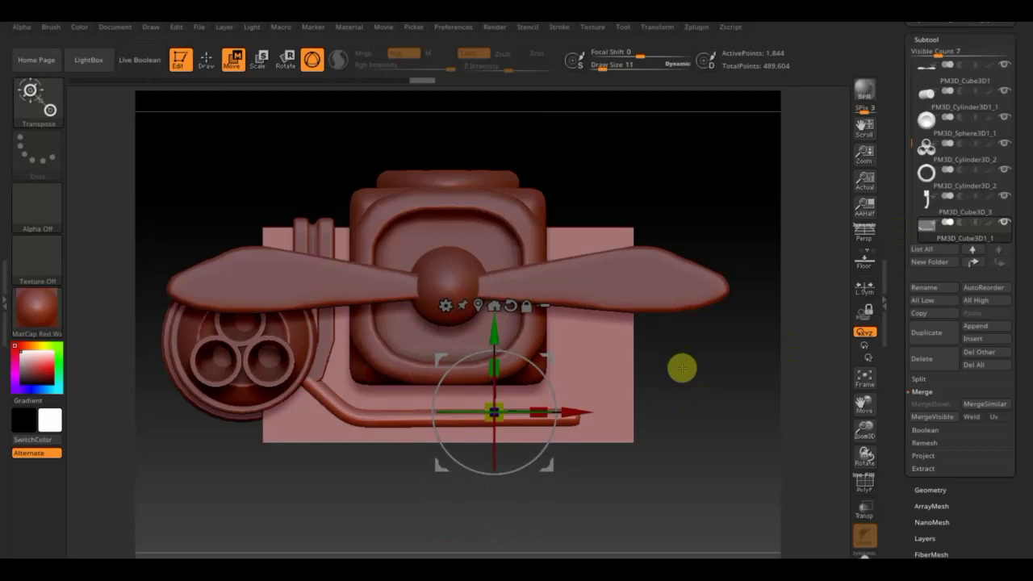
{"action": "left_click", "coordinate": [402, 416]}
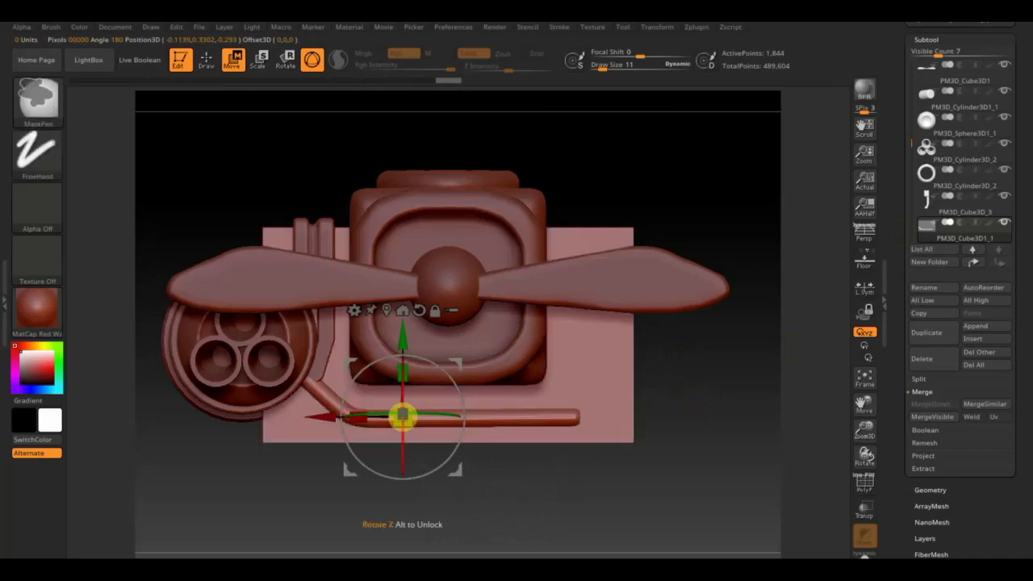
{"action": "left_click", "coordinate": [566, 418]}
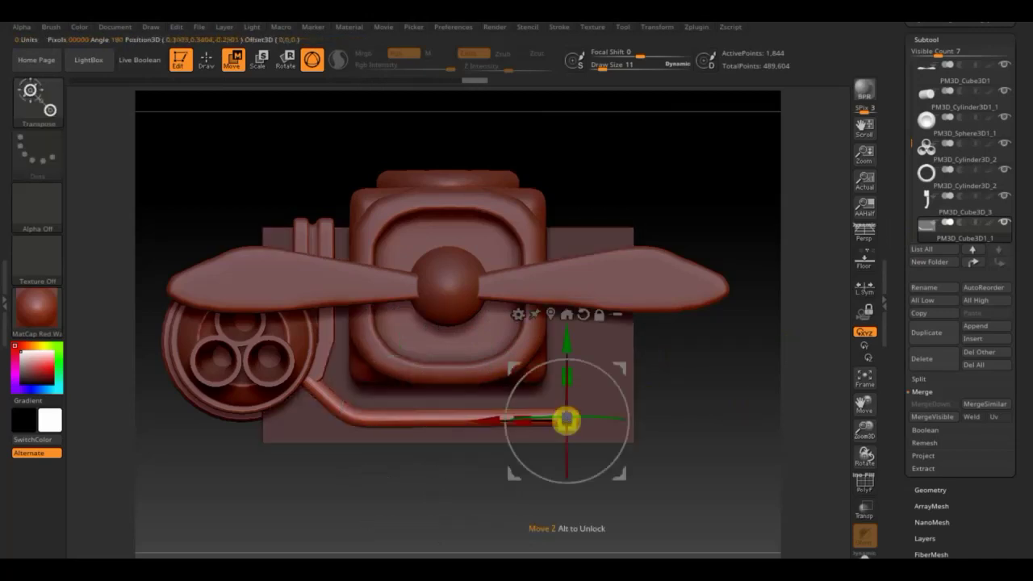
{"action": "left_click", "coordinate": [206, 58]}
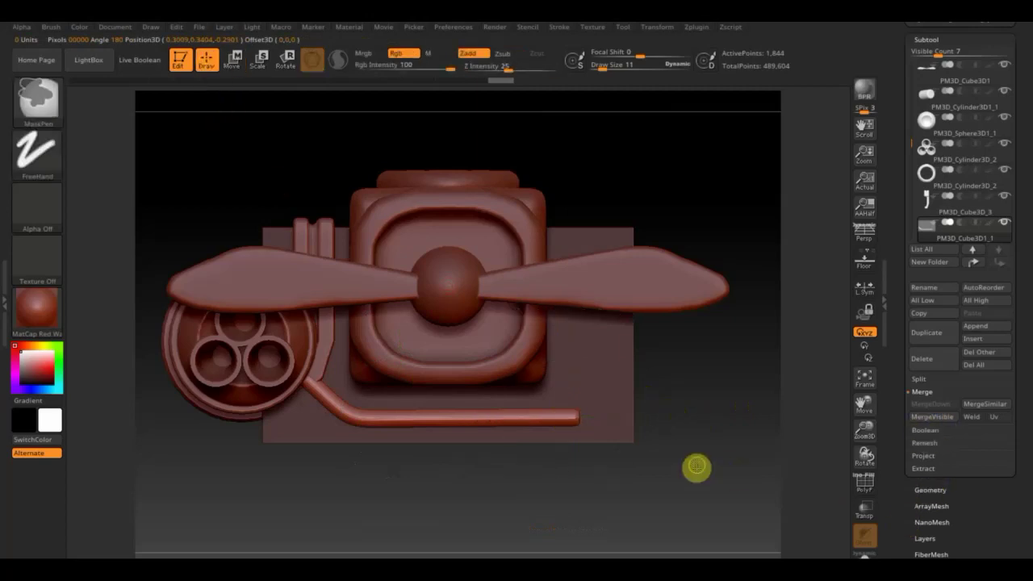
Step: Groups Split the mesh so the plate and pipe become separate subtools
{"action": "left_click", "coordinate": [925, 381]}
{"action": "left_click", "coordinate": [977, 392]}
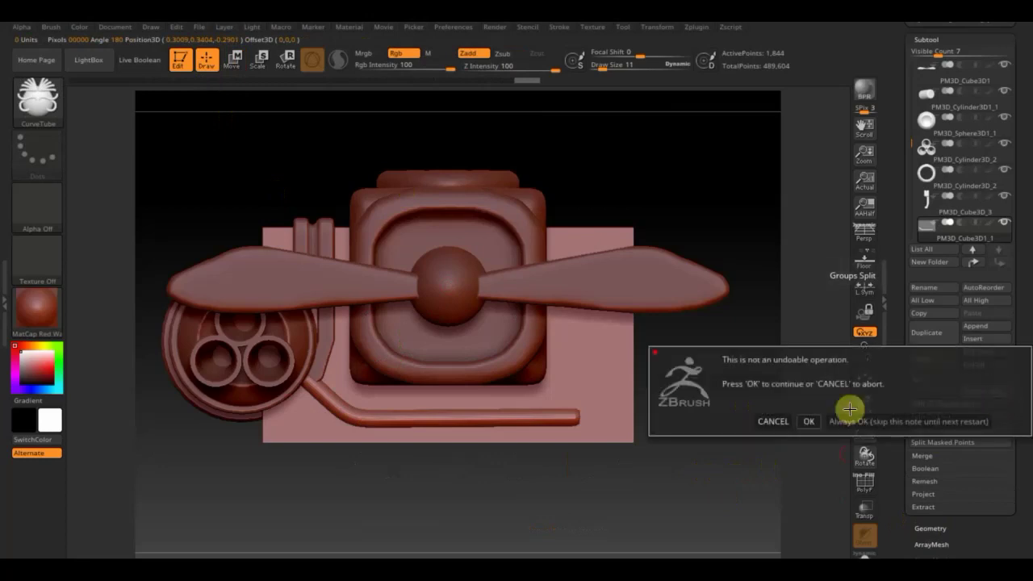
{"action": "left_click", "coordinate": [808, 420]}
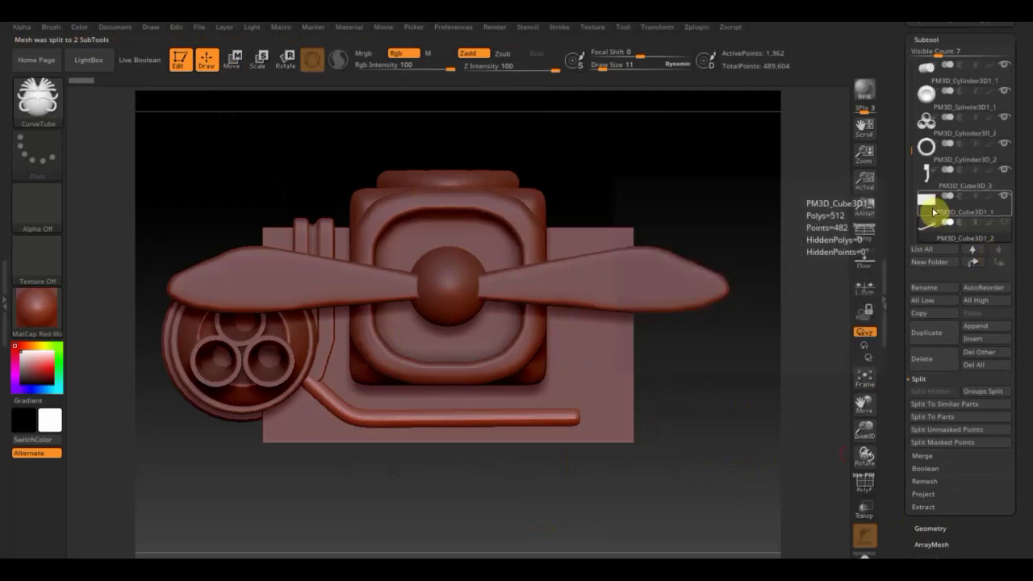
Step: Delete the pink backing plate subtool and orbit to inspect the remaining pipe
{"action": "left_click", "coordinate": [938, 213]}
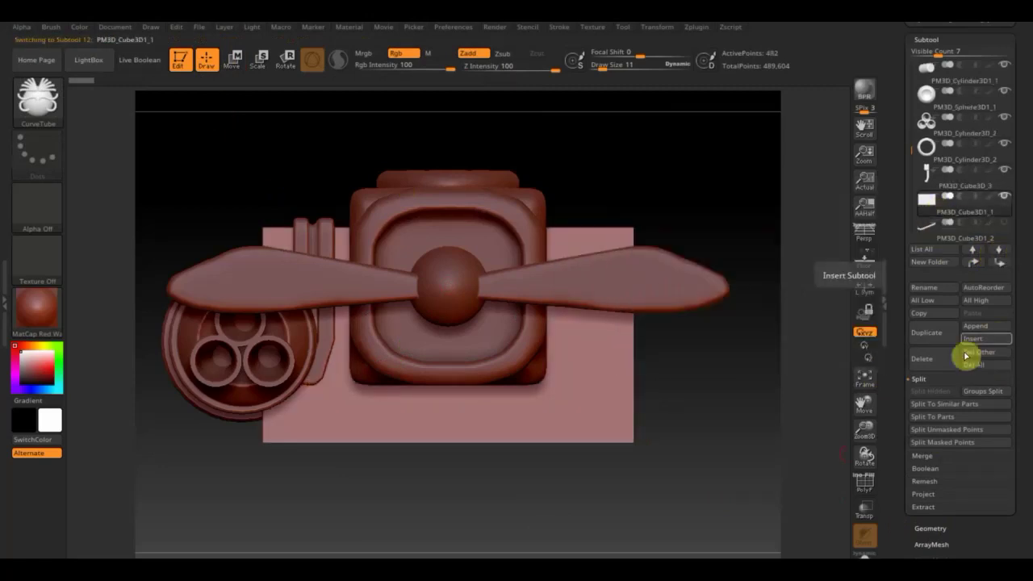
{"action": "left_click", "coordinate": [943, 361]}
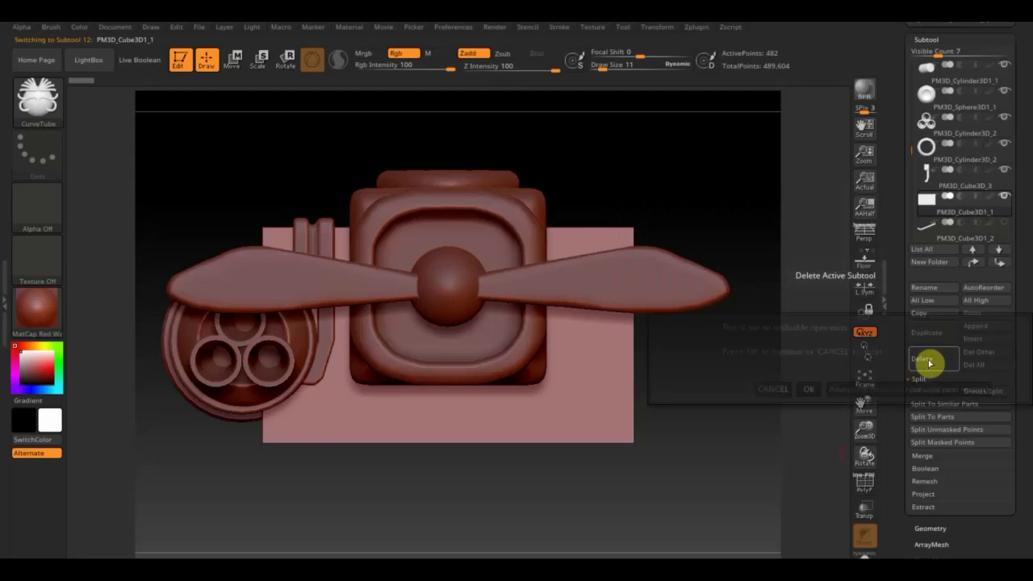
{"action": "left_click", "coordinate": [809, 388]}
{"action": "mouse_move", "coordinate": [714, 415]}
{"action": "left_mouse_down"}
{"action": "mouse_move", "coordinate": [686, 427]}
{"action": "mouse_move", "coordinate": [920, 244]}
{"action": "left_mouse_up"}
{"action": "mouse_move", "coordinate": [756, 389]}
{"action": "left_mouse_down"}
{"action": "mouse_move", "coordinate": [707, 431]}
{"action": "mouse_move", "coordinate": [710, 444]}
{"action": "mouse_move", "coordinate": [771, 441]}
{"action": "mouse_move", "coordinate": [767, 450]}
{"action": "left_mouse_up"}
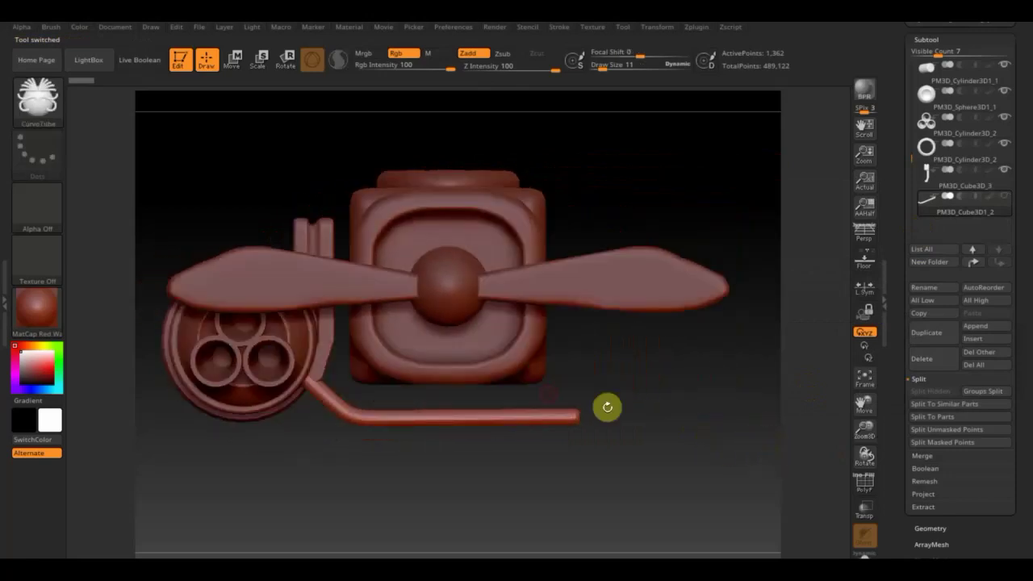
Step: From a side view, Ctrl-drag the gizmo to duplicate the rod lower on the engine
{"action": "left_click", "coordinate": [233, 58]}
{"action": "mouse_move", "coordinate": [481, 500]}
{"action": "left_mouse_down"}
{"action": "mouse_move", "coordinate": [461, 350]}
{"action": "mouse_move", "coordinate": [611, 253]}
{"action": "left_mouse_up"}
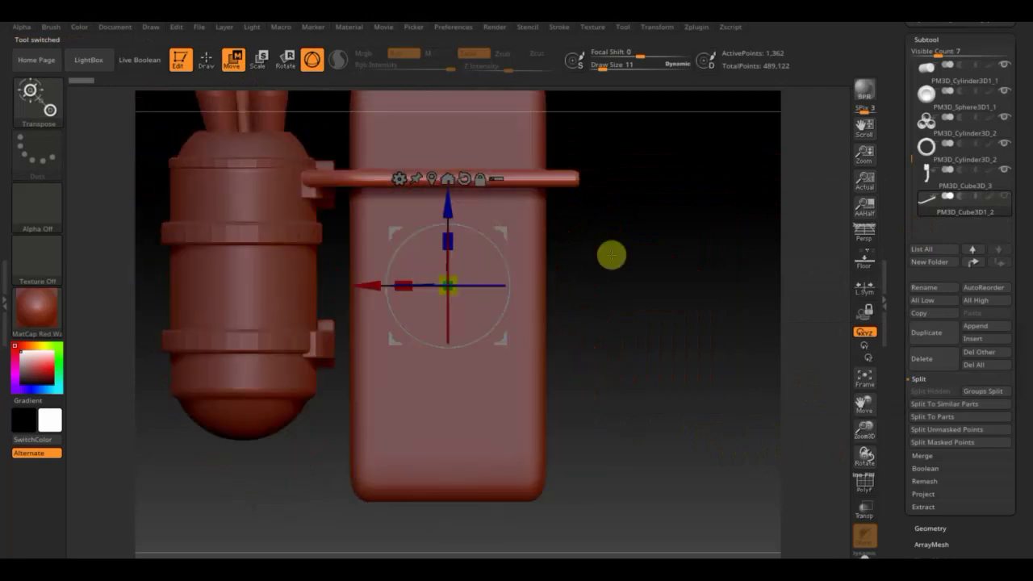
{"action": "left_click_drag", "start_coordinate": [446, 208], "coordinate": [438, 373], "text": "ctrl"}
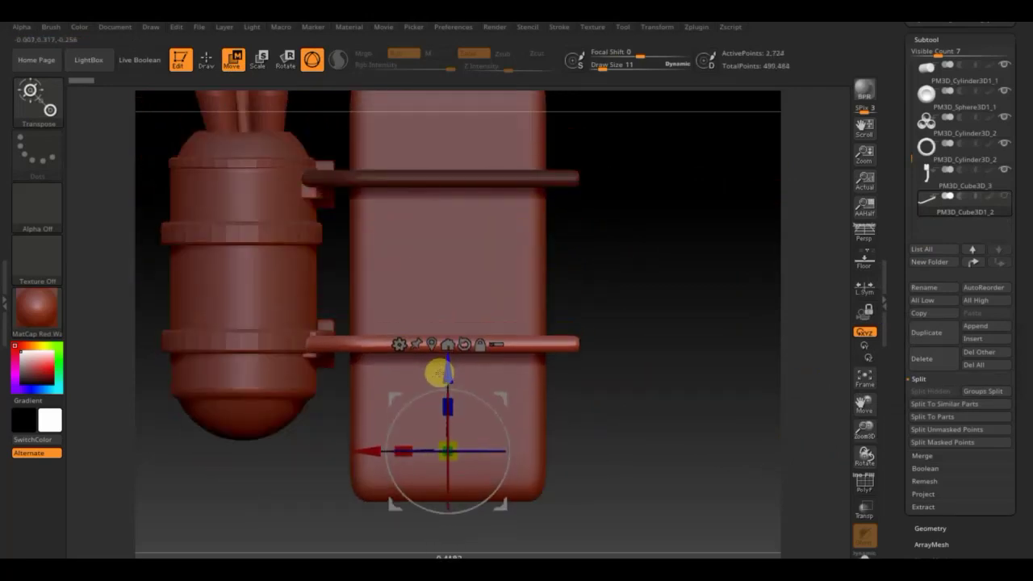
{"action": "mouse_move", "coordinate": [609, 276]}
{"action": "left_mouse_down"}
{"action": "mouse_move", "coordinate": [616, 433]}
{"action": "mouse_move", "coordinate": [655, 303]}
{"action": "mouse_move", "coordinate": [654, 334]}
{"action": "mouse_move", "coordinate": [654, 212]}
{"action": "left_mouse_up"}
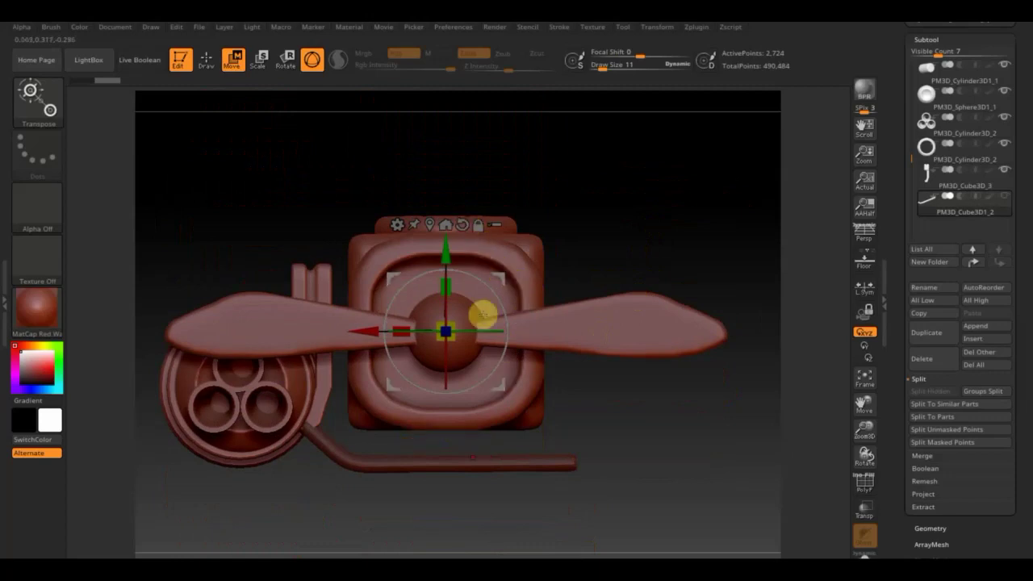
{"action": "mouse_move", "coordinate": [626, 487]}
{"action": "left_mouse_down"}
{"action": "mouse_move", "coordinate": [648, 463]}
{"action": "mouse_move", "coordinate": [636, 483]}
{"action": "left_mouse_up"}
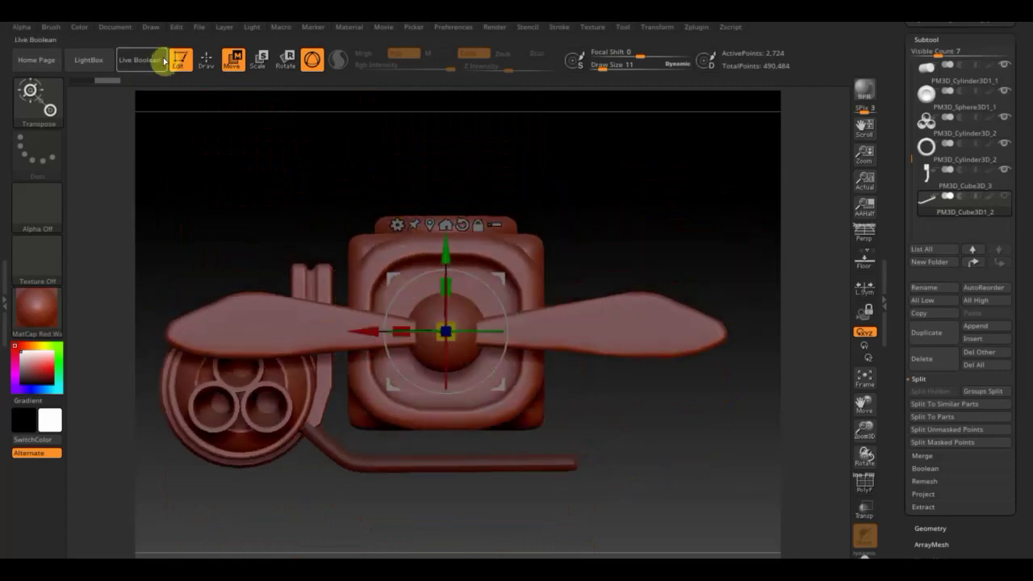
{"action": "left_click", "coordinate": [206, 58]}
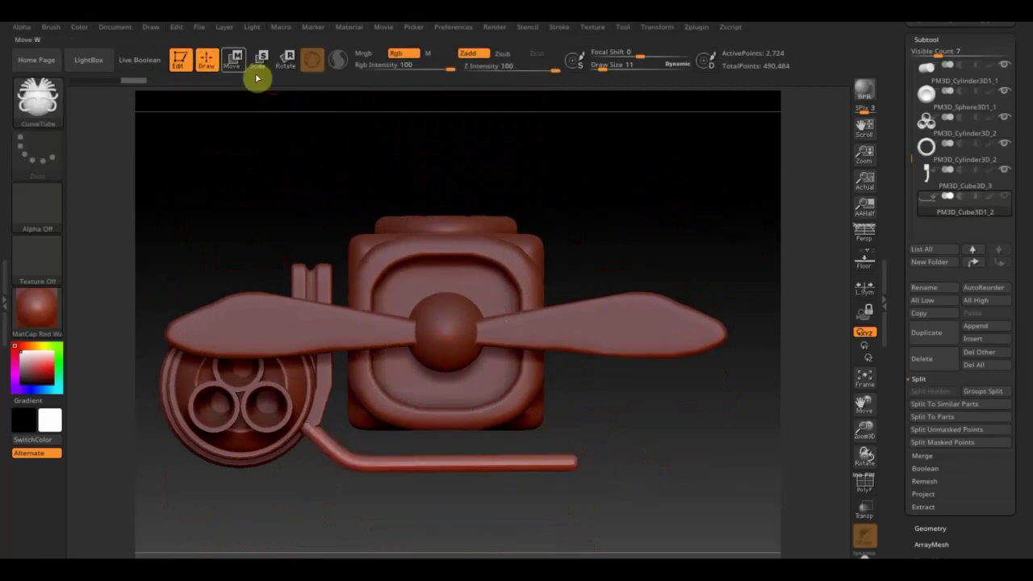
Step: Raise the bent tube slightly along Y with the Move gizmo, then orbit and zoom to check it
{"action": "left_click", "coordinate": [233, 59]}
{"action": "mouse_move", "coordinate": [449, 258]}
{"action": "left_mouse_down"}
{"action": "mouse_move", "coordinate": [458, 222]}
{"action": "mouse_move", "coordinate": [460, 232]}
{"action": "left_mouse_up"}
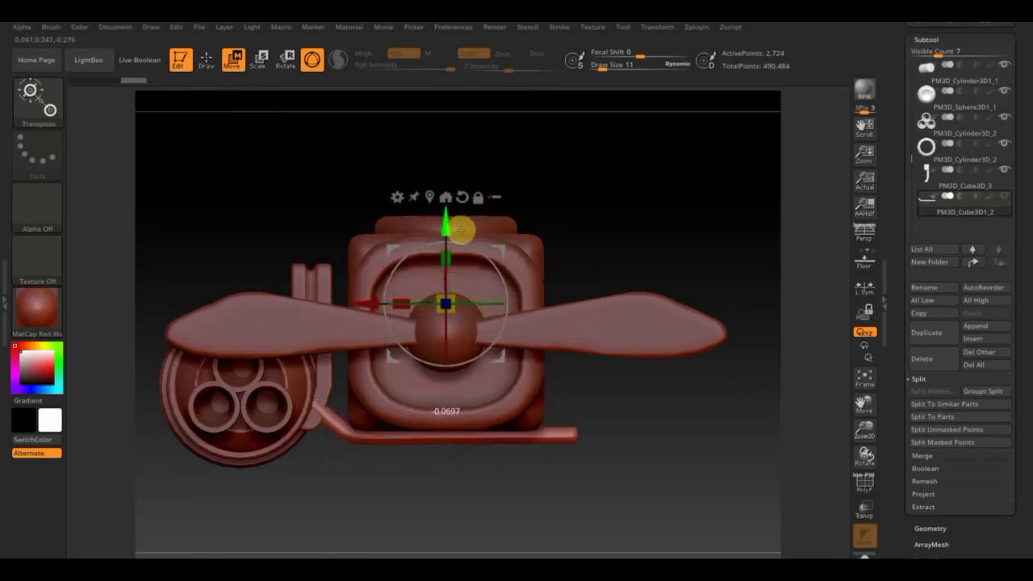
{"action": "mouse_move", "coordinate": [424, 454]}
{"action": "left_mouse_down"}
{"action": "mouse_move", "coordinate": [451, 485]}
{"action": "mouse_move", "coordinate": [475, 491]}
{"action": "mouse_move", "coordinate": [592, 482]}
{"action": "left_mouse_up"}
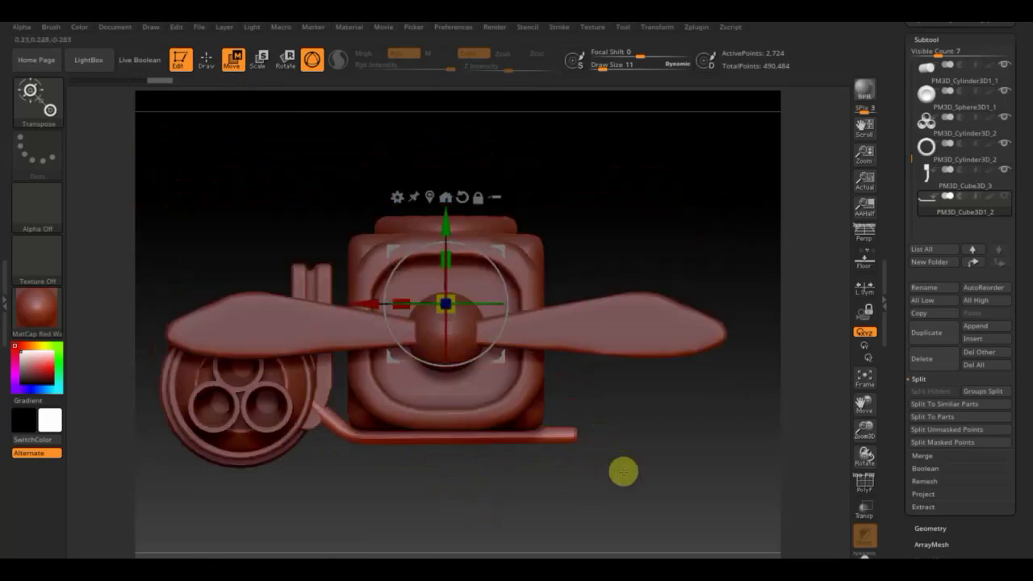
{"action": "mouse_move", "coordinate": [621, 477]}
{"action": "left_mouse_down"}
{"action": "mouse_move", "coordinate": [611, 431]}
{"action": "mouse_move", "coordinate": [484, 454]}
{"action": "mouse_move", "coordinate": [581, 479]}
{"action": "mouse_move", "coordinate": [645, 477]}
{"action": "mouse_move", "coordinate": [583, 479]}
{"action": "mouse_move", "coordinate": [622, 491]}
{"action": "mouse_move", "coordinate": [613, 532]}
{"action": "mouse_move", "coordinate": [622, 546]}
{"action": "left_mouse_up"}
{"action": "left_click_drag", "start_coordinate": [658, 433], "coordinate": [661, 439], "text": "shift"}
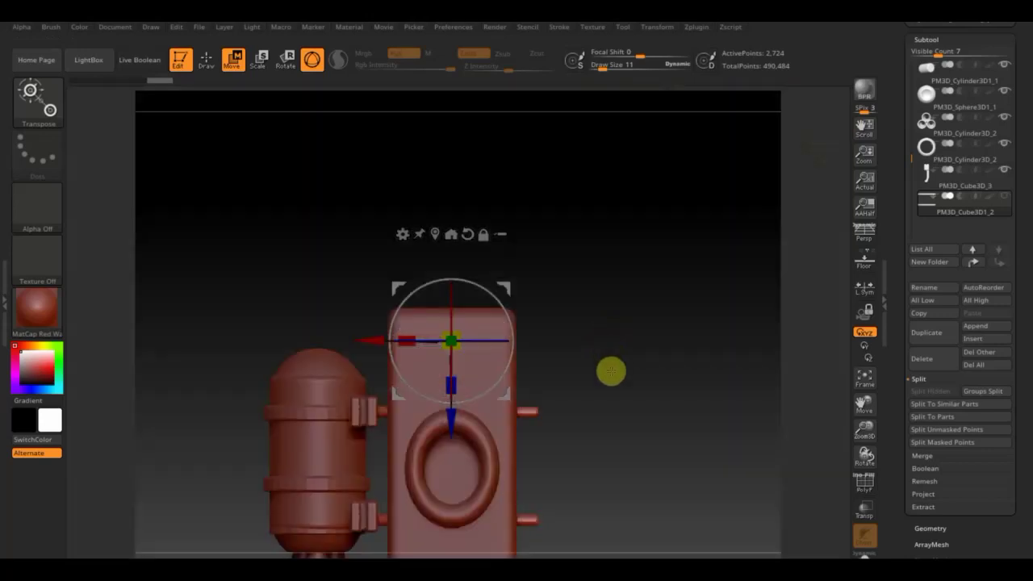
{"action": "left_click_drag", "start_coordinate": [608, 371], "coordinate": [646, 282]}
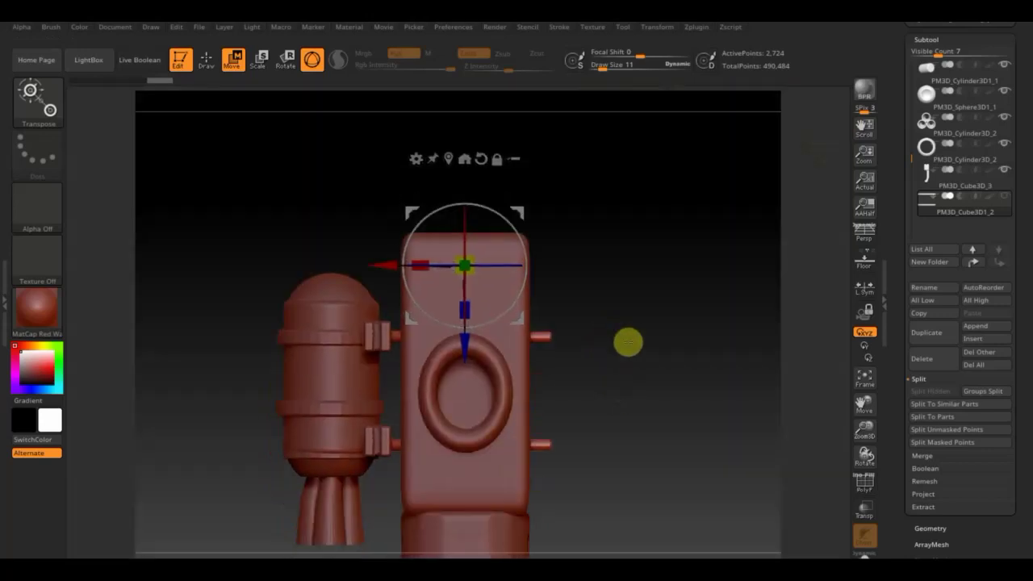
{"action": "left_click_drag", "start_coordinate": [653, 341], "coordinate": [651, 328], "text": "alt"}
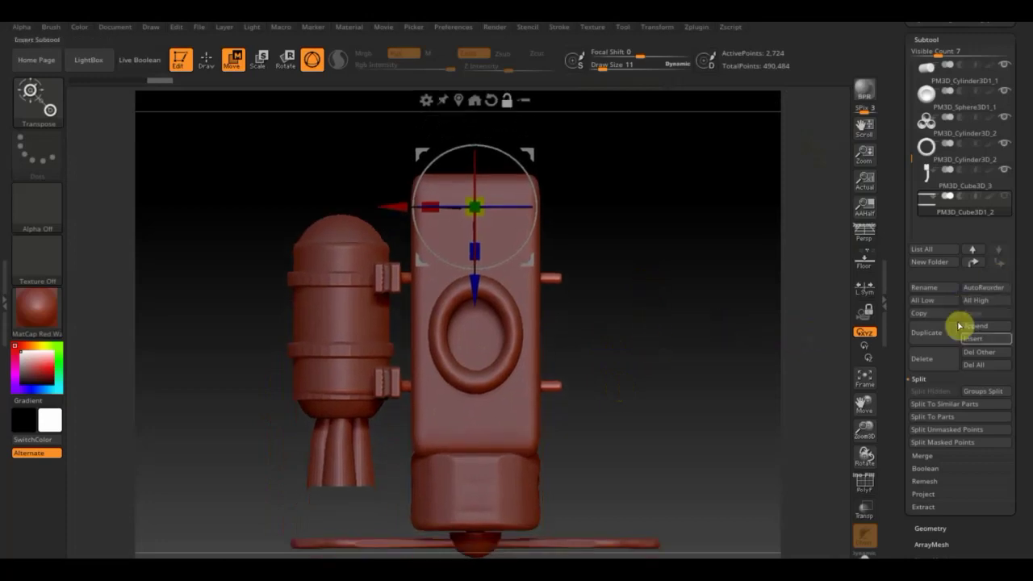
Step: Insert a Cube3D subtool, shrink it, and stretch it wide over the left cylinder
{"action": "left_click", "coordinate": [982, 332]}
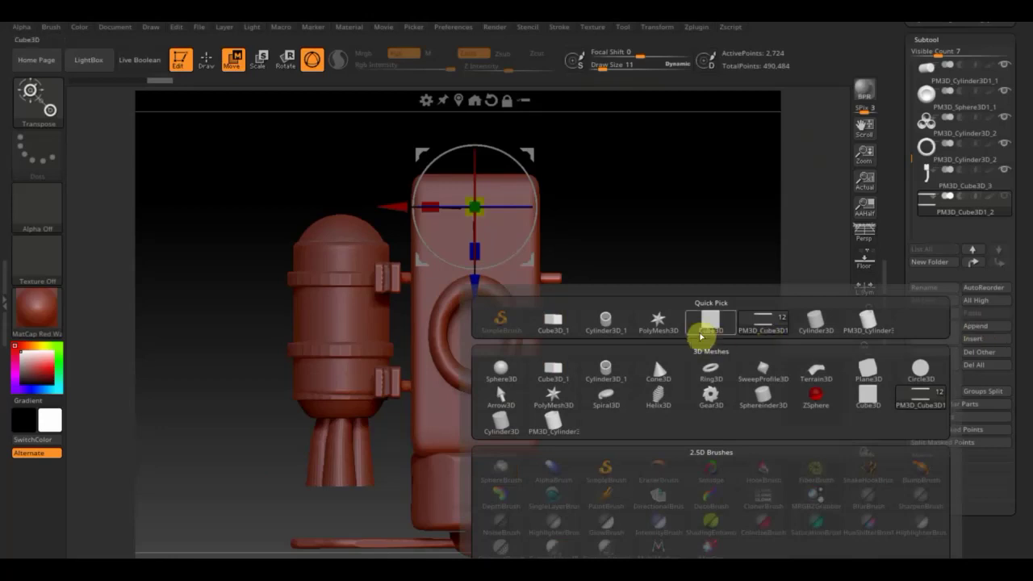
{"action": "left_click", "coordinate": [707, 326]}
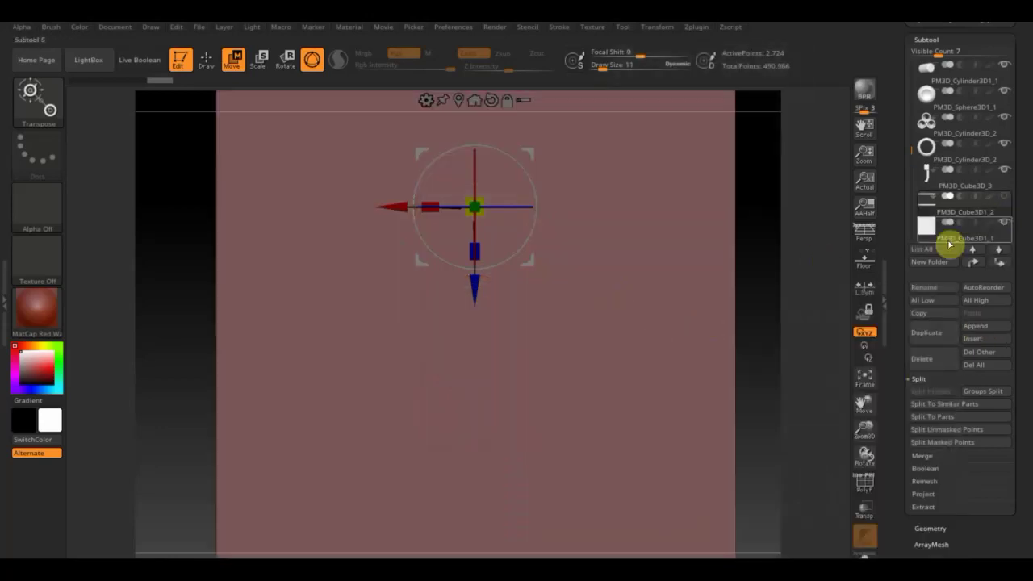
{"action": "left_click", "coordinate": [944, 228]}
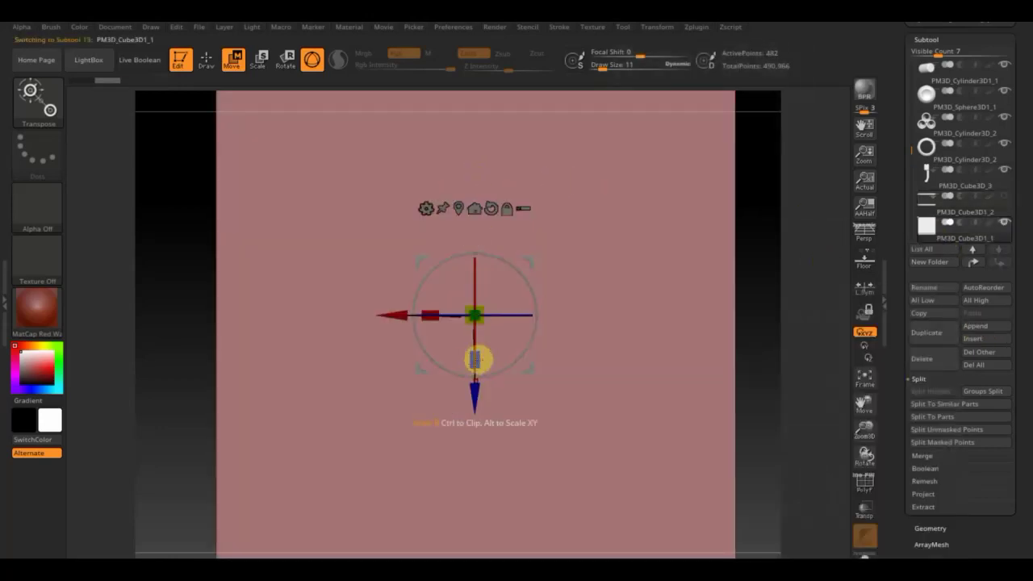
{"action": "left_click_drag", "start_coordinate": [454, 296], "coordinate": [299, 185]}
{"action": "left_click_drag", "start_coordinate": [394, 317], "coordinate": [242, 321]}
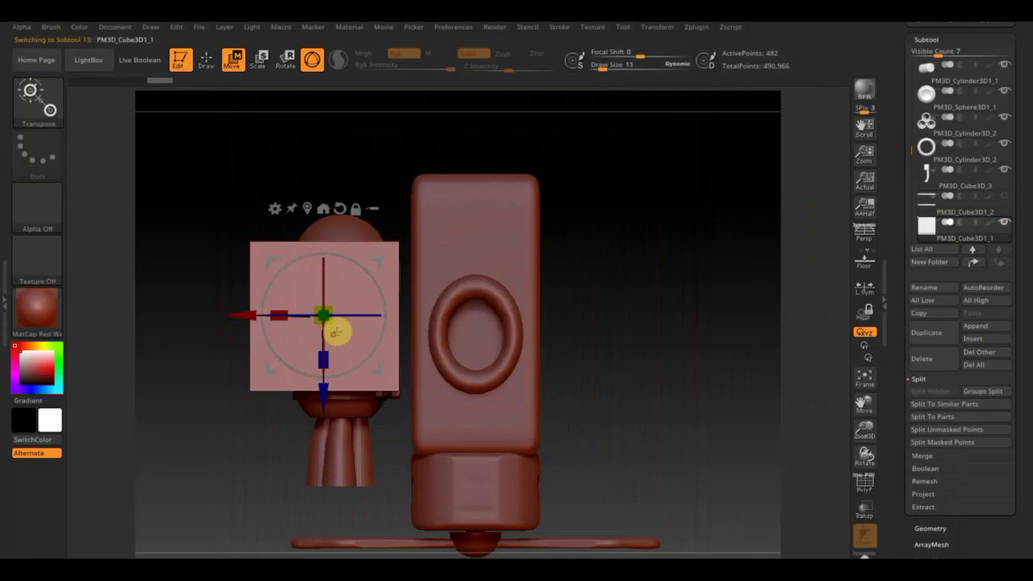
{"action": "left_click_drag", "start_coordinate": [282, 314], "coordinate": [204, 303]}
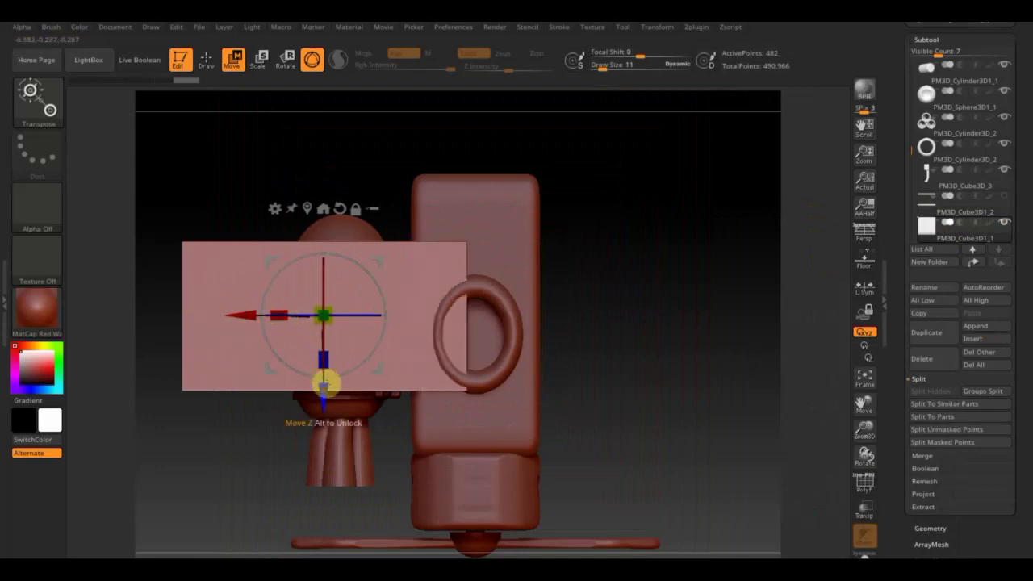
{"action": "left_click_drag", "start_coordinate": [277, 313], "coordinate": [267, 313]}
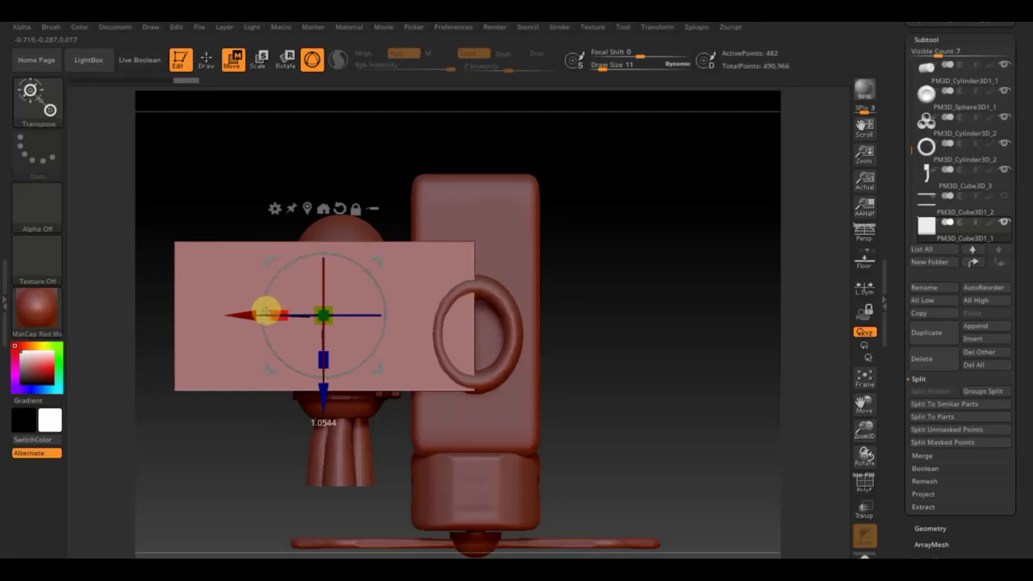
{"action": "left_click_drag", "start_coordinate": [327, 388], "coordinate": [323, 391]}
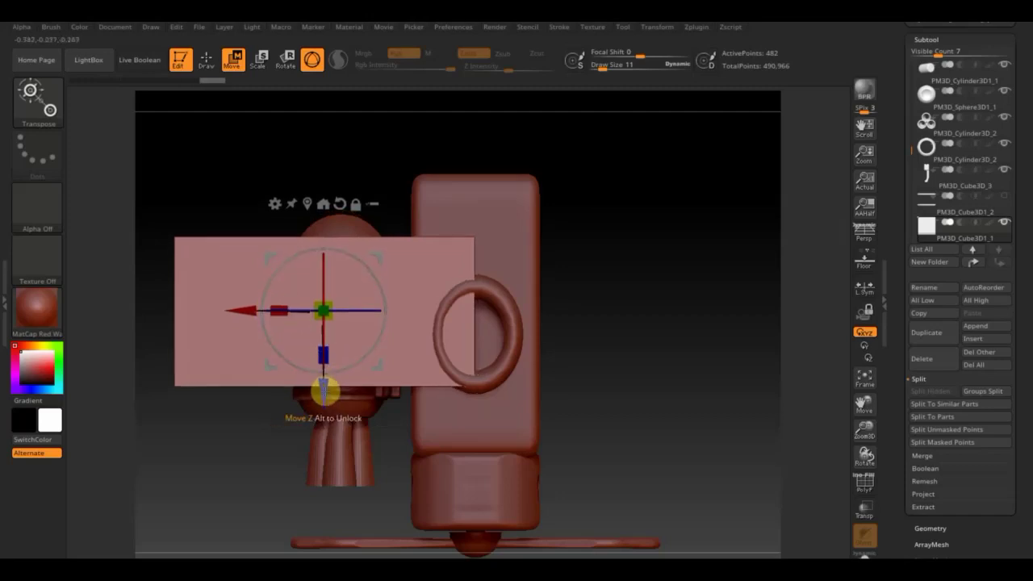
Step: Flatten the cube into a thin slab and position it over the round housing
{"action": "mouse_move", "coordinate": [677, 361]}
{"action": "left_mouse_down"}
{"action": "mouse_move", "coordinate": [662, 229]}
{"action": "mouse_move", "coordinate": [654, 258]}
{"action": "left_mouse_up"}
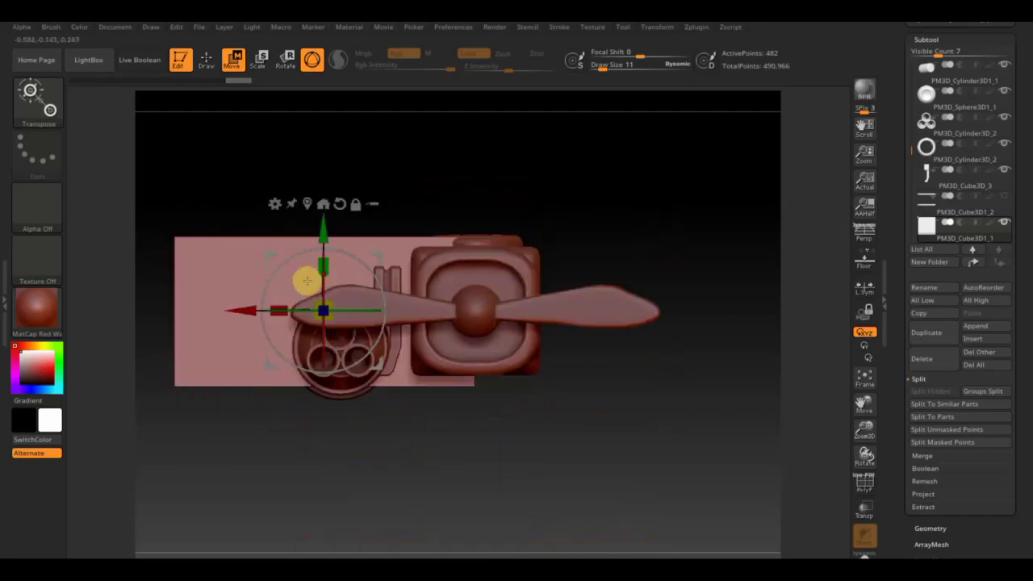
{"action": "left_click_drag", "start_coordinate": [327, 261], "coordinate": [343, 379]}
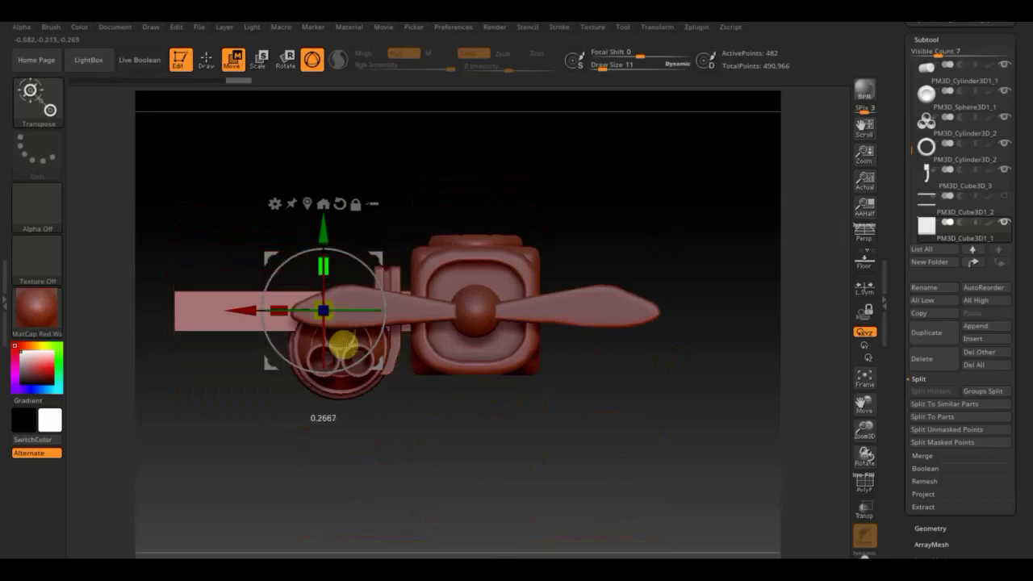
{"action": "mouse_move", "coordinate": [323, 241]}
{"action": "left_mouse_down"}
{"action": "mouse_move", "coordinate": [323, 190]}
{"action": "mouse_move", "coordinate": [479, 193]}
{"action": "mouse_move", "coordinate": [476, 293]}
{"action": "mouse_move", "coordinate": [641, 274]}
{"action": "left_mouse_up"}
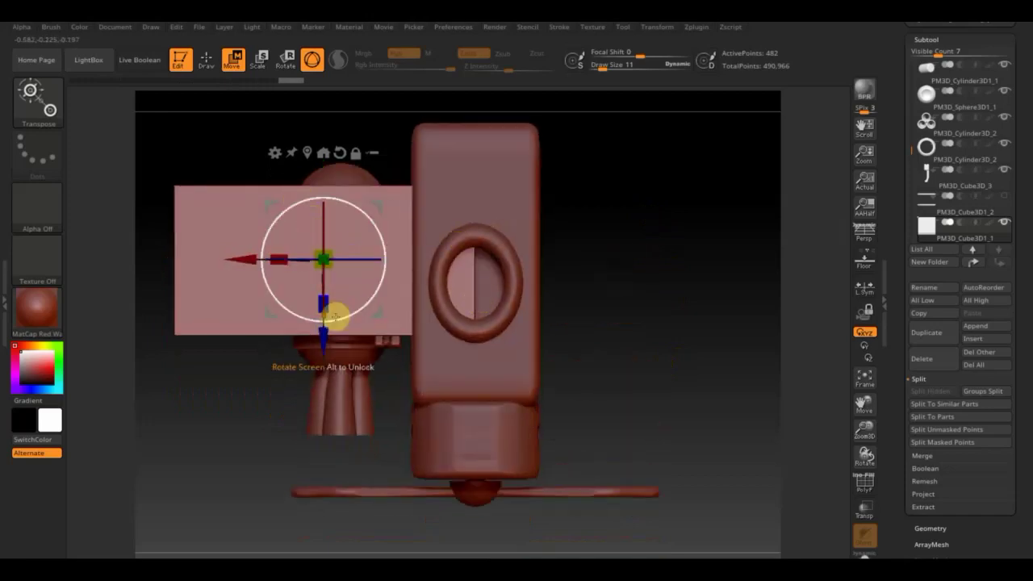
{"action": "left_click_drag", "start_coordinate": [330, 339], "coordinate": [323, 353]}
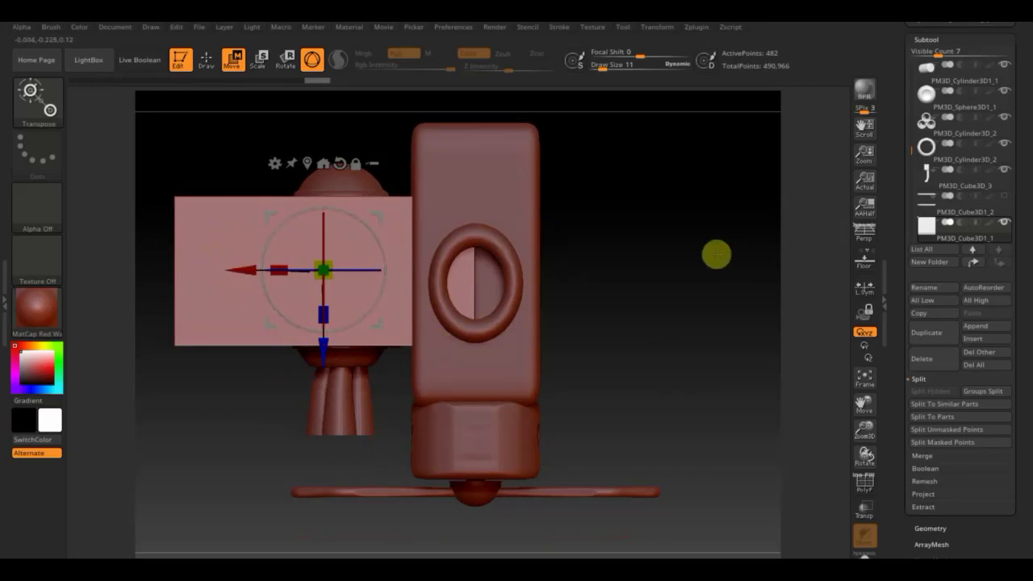
{"action": "mouse_move", "coordinate": [716, 254]}
{"action": "left_mouse_down", "text": "alt"}
{"action": "mouse_move", "coordinate": [666, 228]}
{"action": "mouse_move", "coordinate": [710, 249]}
{"action": "left_mouse_up", "text": "alt"}
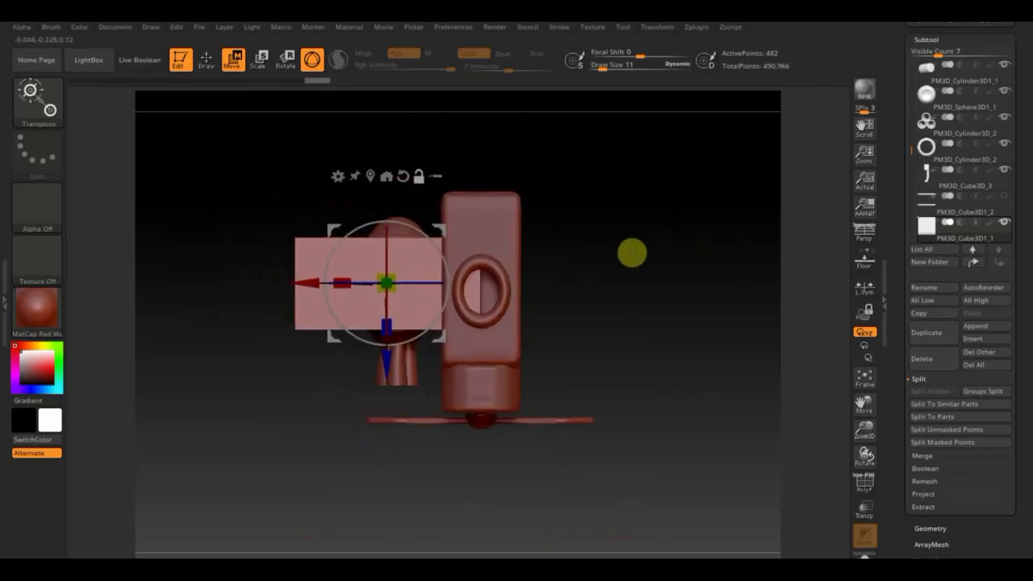
{"action": "key", "text": "ctrl+shift"}
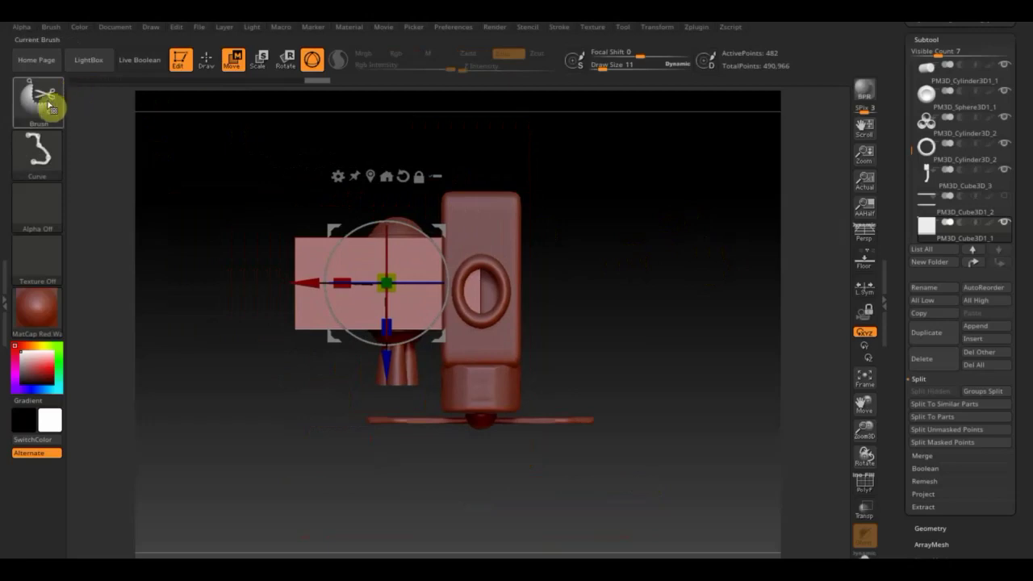
Step: Clip the slab's lower edge into a rounded half-disc curve with the ClipCircle brush
{"action": "left_click", "coordinate": [50, 105]}
{"action": "left_click", "coordinate": [113, 168]}
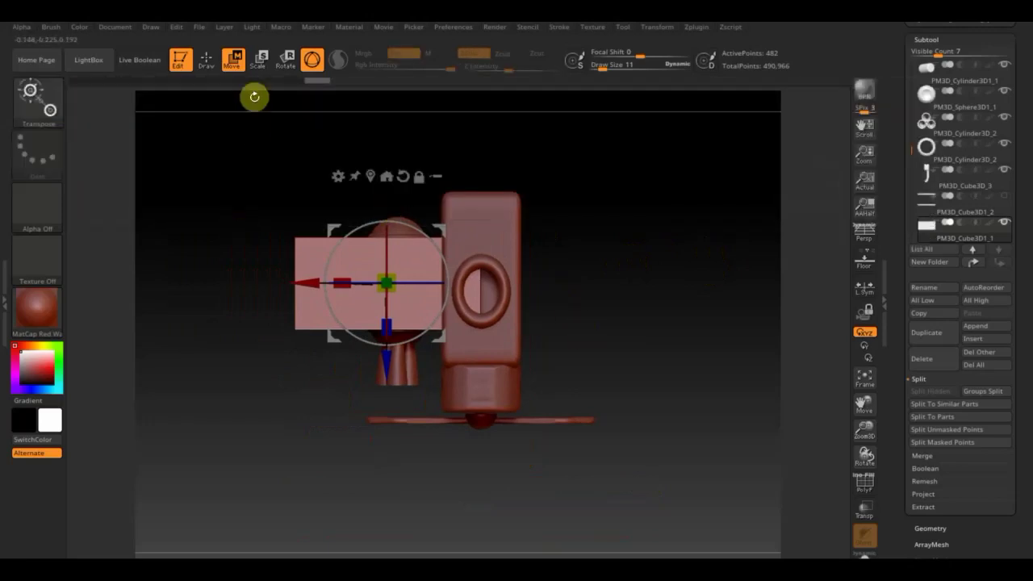
{"action": "left_click", "coordinate": [206, 59]}
{"action": "mouse_move", "coordinate": [287, 189]}
{"action": "left_mouse_down"}
{"action": "mouse_move", "coordinate": [485, 331]}
{"action": "mouse_move", "coordinate": [597, 328]}
{"action": "left_mouse_up"}
{"action": "mouse_move", "coordinate": [731, 321]}
{"action": "left_mouse_down"}
{"action": "mouse_move", "coordinate": [708, 279]}
{"action": "mouse_move", "coordinate": [702, 187]}
{"action": "mouse_move", "coordinate": [719, 228]}
{"action": "mouse_move", "coordinate": [712, 274]}
{"action": "mouse_move", "coordinate": [689, 304]}
{"action": "mouse_move", "coordinate": [705, 362]}
{"action": "left_mouse_up"}
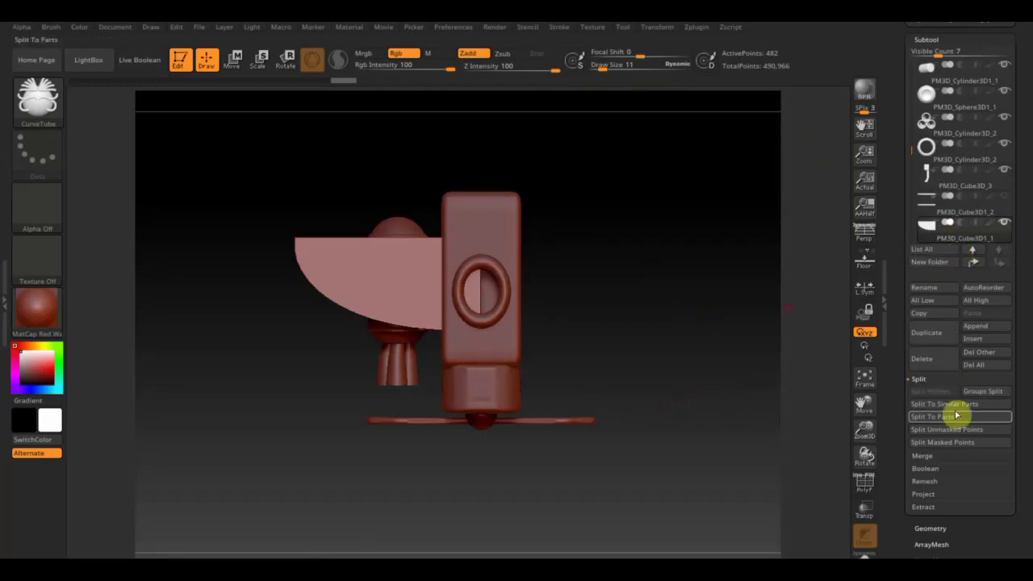
Step: DynaMesh the trimmed fin at resolution 568 for 104,682 points, then return to the front view
{"action": "left_click", "coordinate": [942, 527]}
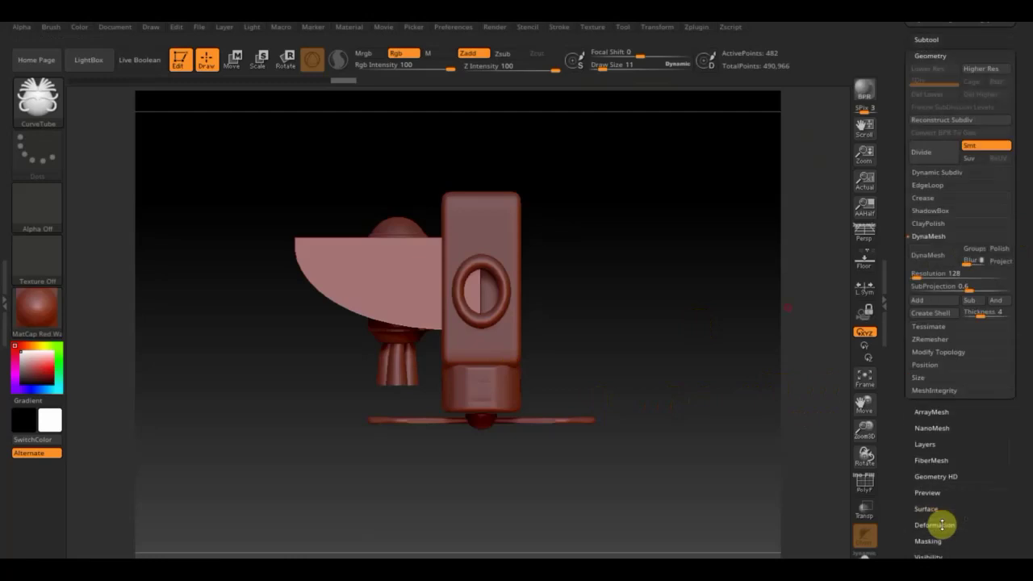
{"action": "left_click", "coordinate": [936, 256]}
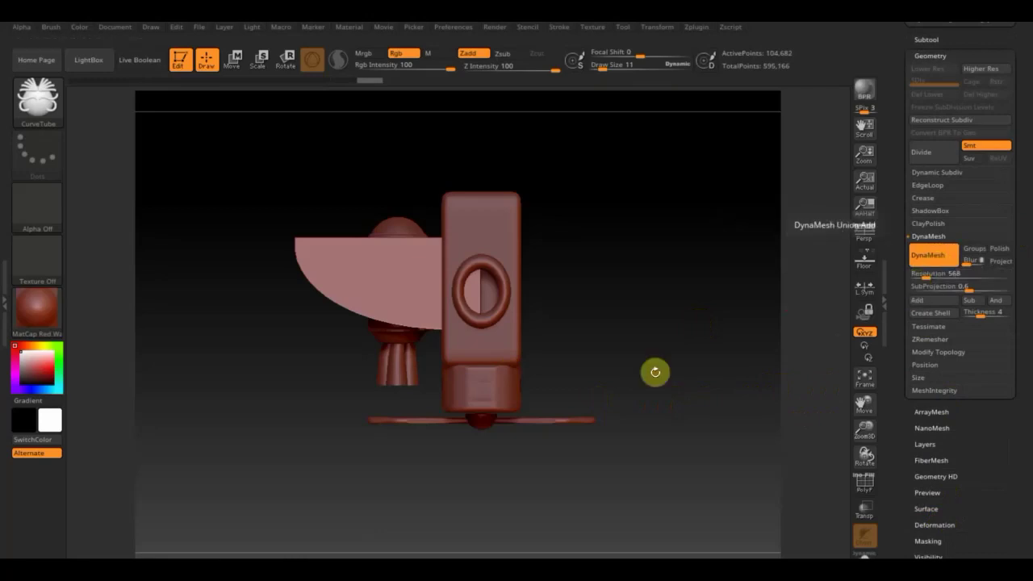
{"action": "mouse_move", "coordinate": [739, 355]}
{"action": "left_mouse_down"}
{"action": "mouse_move", "coordinate": [734, 237]}
{"action": "mouse_move", "coordinate": [734, 254]}
{"action": "left_mouse_up"}
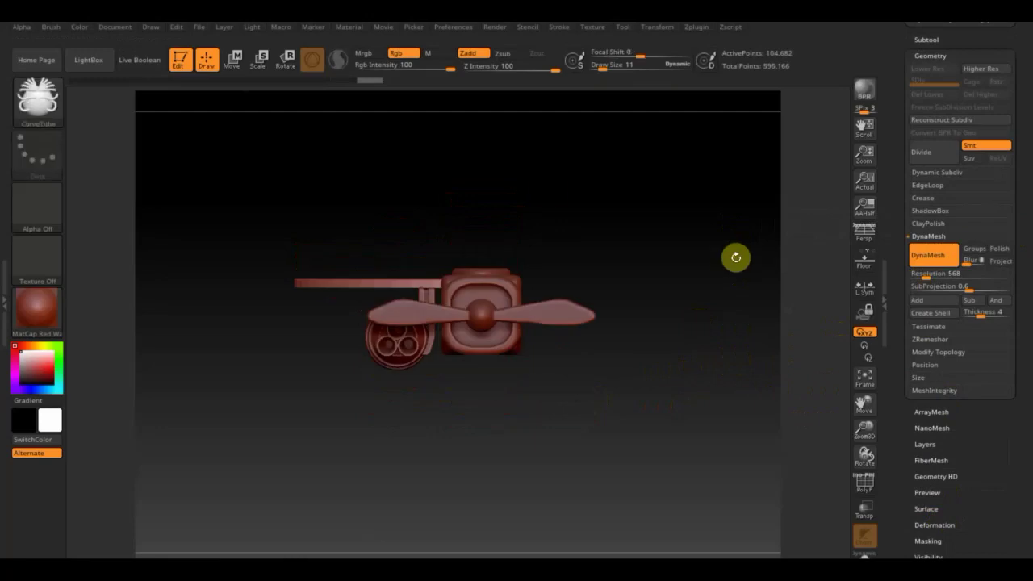
Step: Duplicate the trimmed fin as a new subtool
{"action": "left_click", "coordinate": [234, 59]}
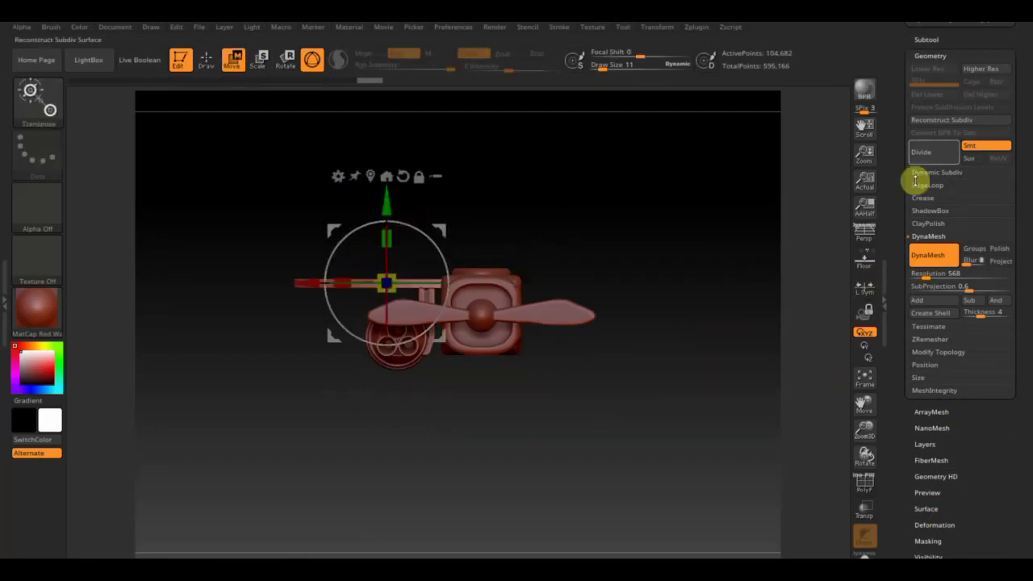
{"action": "left_click", "coordinate": [927, 40]}
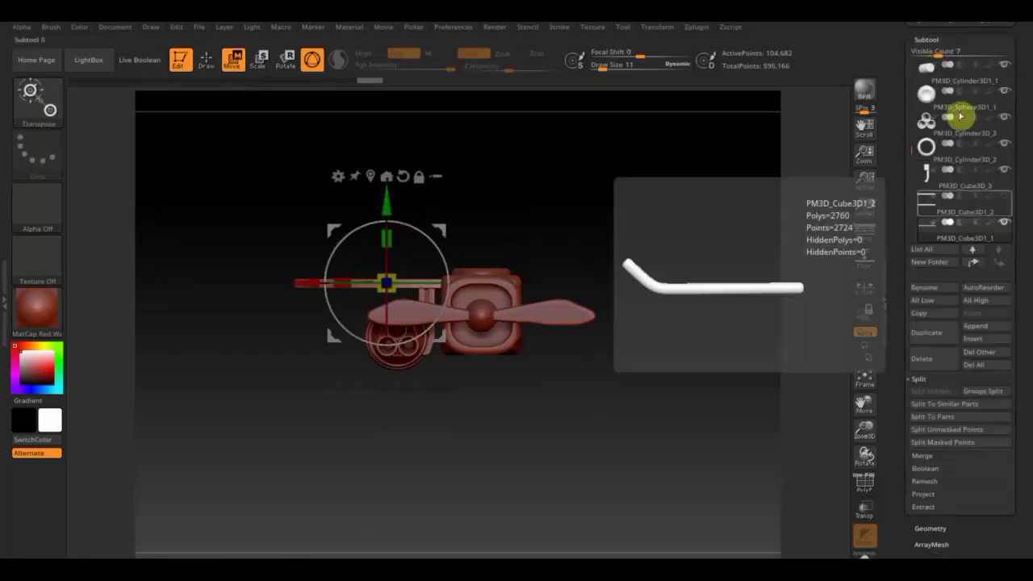
{"action": "left_click", "coordinate": [944, 244]}
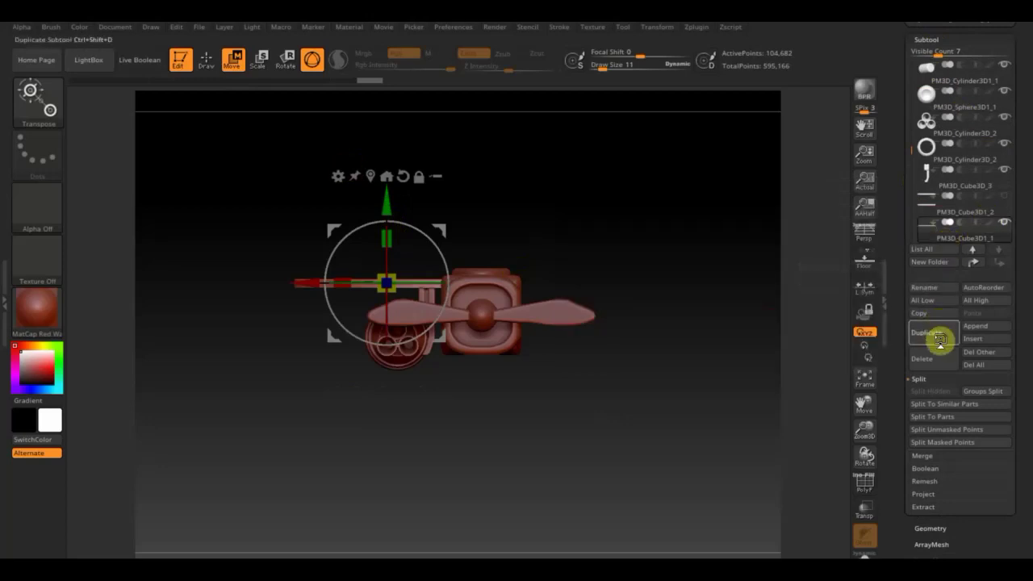
Step: Reposition the fin copy with small Transpose moves right, up, left and slightly lower
{"action": "mouse_move", "coordinate": [401, 210]}
{"action": "left_mouse_down"}
{"action": "mouse_move", "coordinate": [388, 205]}
{"action": "mouse_move", "coordinate": [412, 90]}
{"action": "left_mouse_up"}
{"action": "mouse_move", "coordinate": [533, 155]}
{"action": "left_mouse_down"}
{"action": "mouse_move", "coordinate": [570, 358]}
{"action": "mouse_move", "coordinate": [570, 306]}
{"action": "left_mouse_up"}
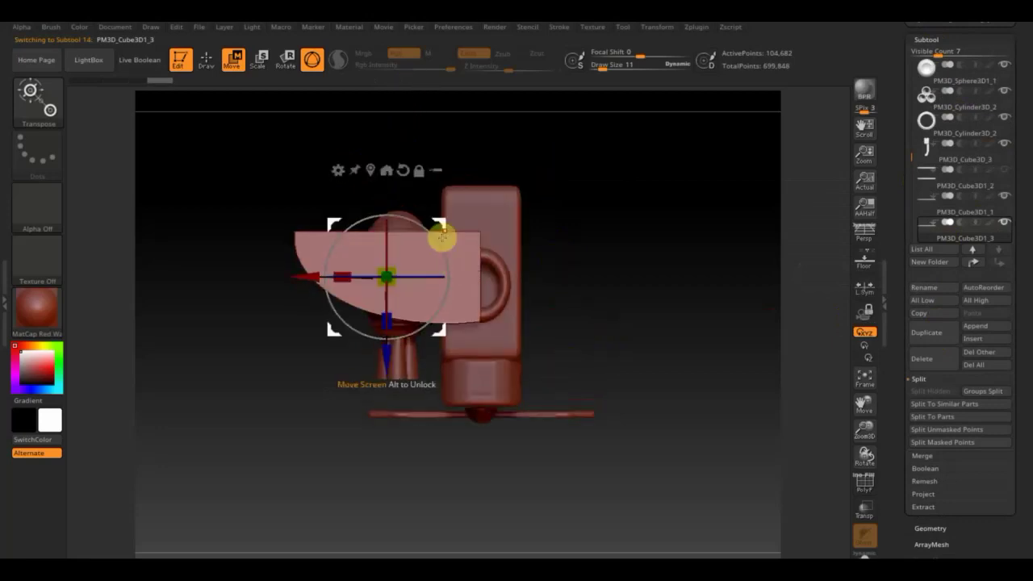
{"action": "left_click_drag", "start_coordinate": [304, 276], "coordinate": [321, 275]}
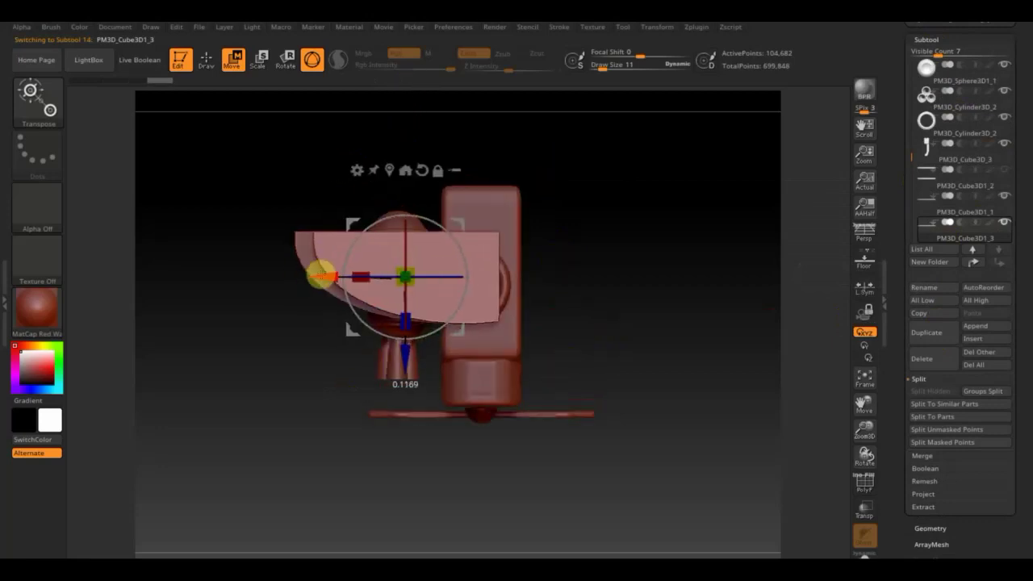
{"action": "mouse_move", "coordinate": [416, 347]}
{"action": "left_mouse_down"}
{"action": "mouse_move", "coordinate": [414, 362]}
{"action": "mouse_move", "coordinate": [403, 344]}
{"action": "left_mouse_up"}
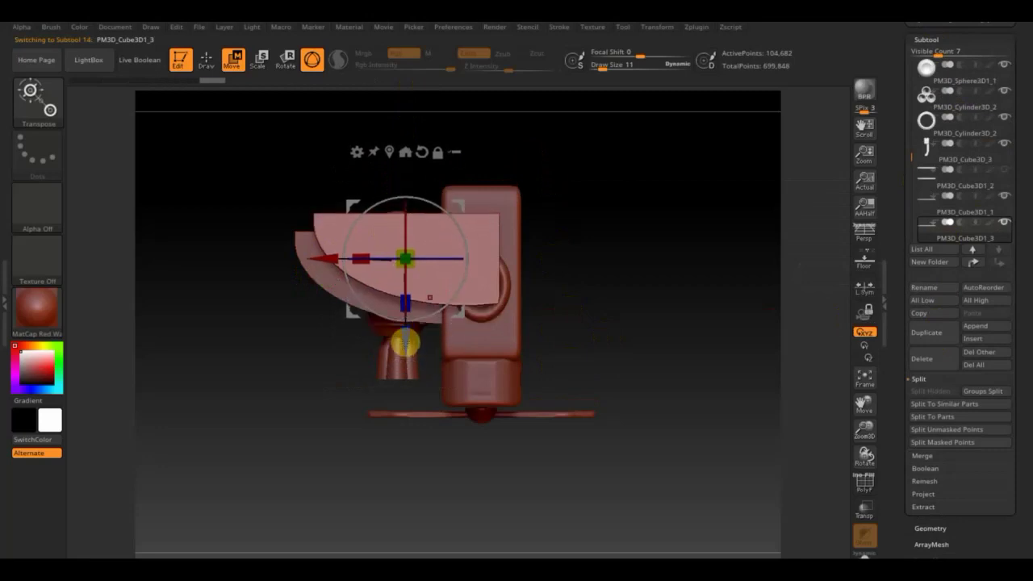
{"action": "left_click_drag", "start_coordinate": [328, 256], "coordinate": [315, 260]}
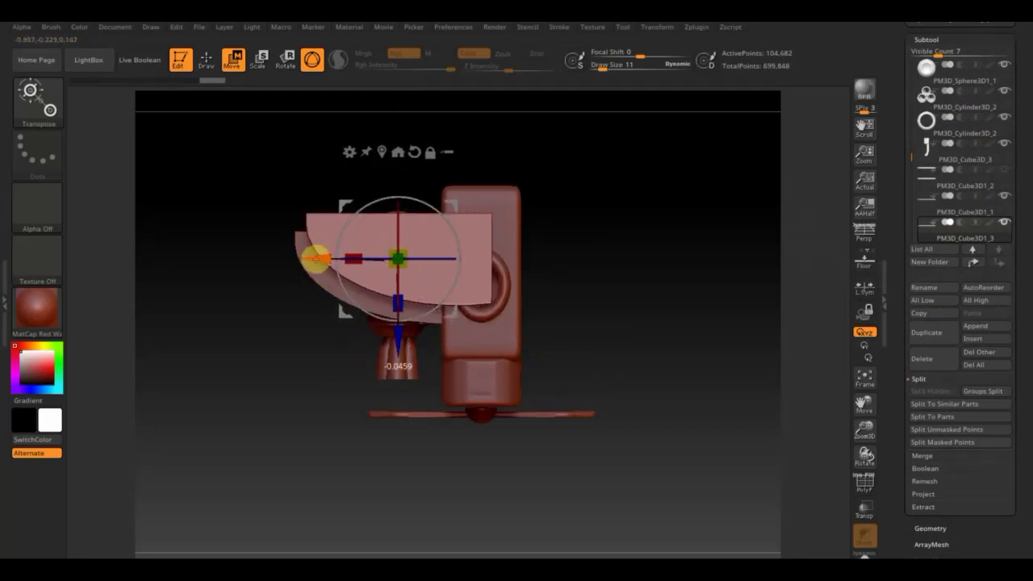
{"action": "left_click_drag", "start_coordinate": [395, 332], "coordinate": [395, 345]}
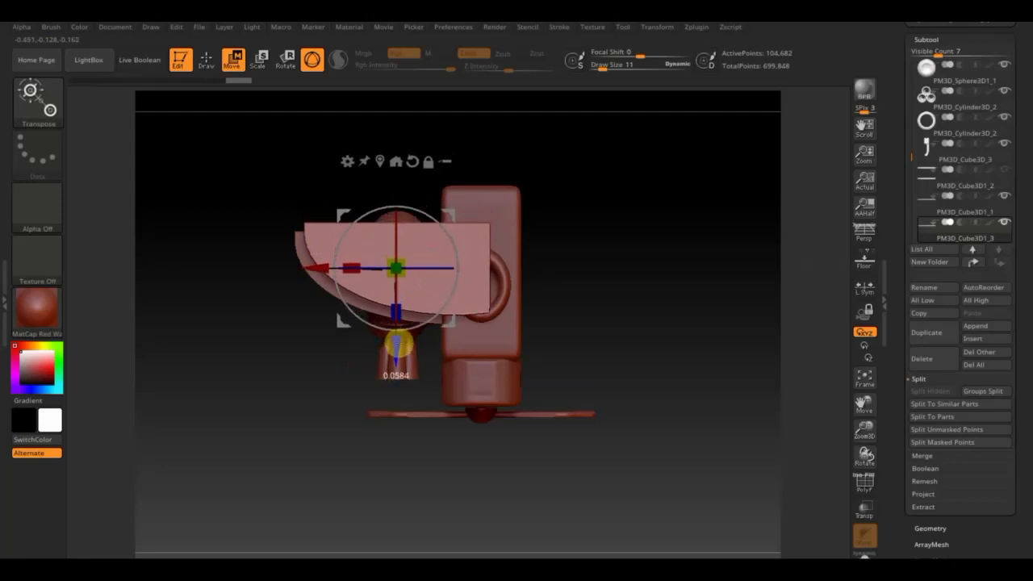
Step: Nudge the fin slightly down, duplicate it as PM3D_Cube3D1_4, and select PM3D_Cube3D1_1
{"action": "left_click_drag", "start_coordinate": [635, 341], "coordinate": [671, 233]}
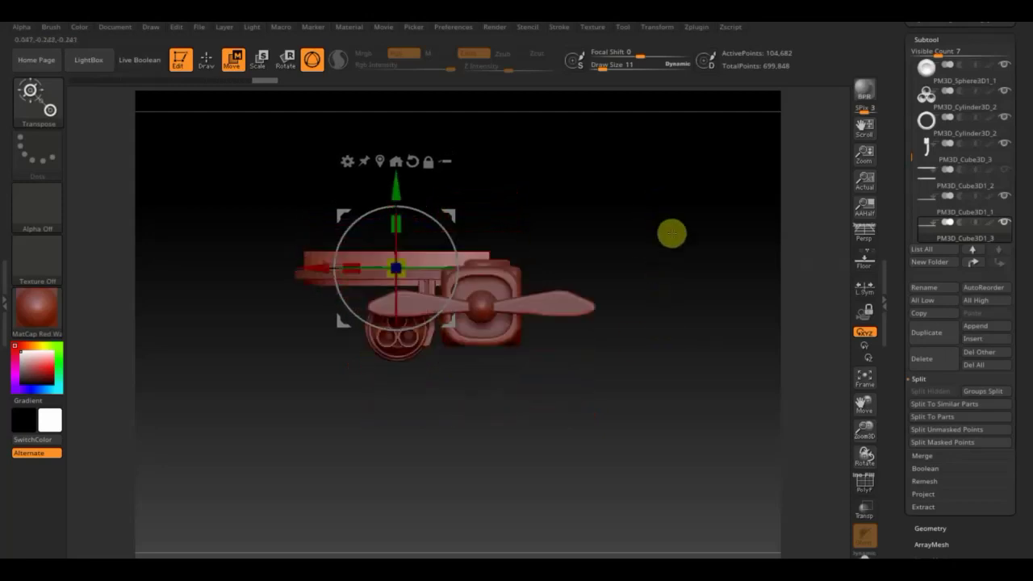
{"action": "left_click_drag", "start_coordinate": [396, 188], "coordinate": [396, 194]}
{"action": "mouse_move", "coordinate": [469, 190]}
{"action": "left_mouse_down"}
{"action": "mouse_move", "coordinate": [581, 272]}
{"action": "mouse_move", "coordinate": [592, 329]}
{"action": "mouse_move", "coordinate": [654, 311]}
{"action": "left_mouse_up"}
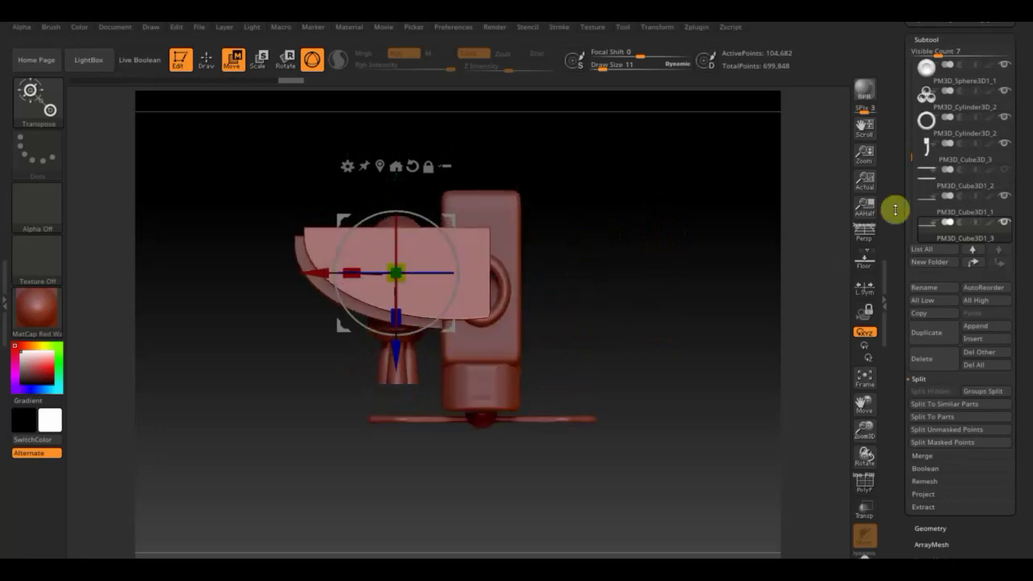
{"action": "left_click", "coordinate": [935, 335]}
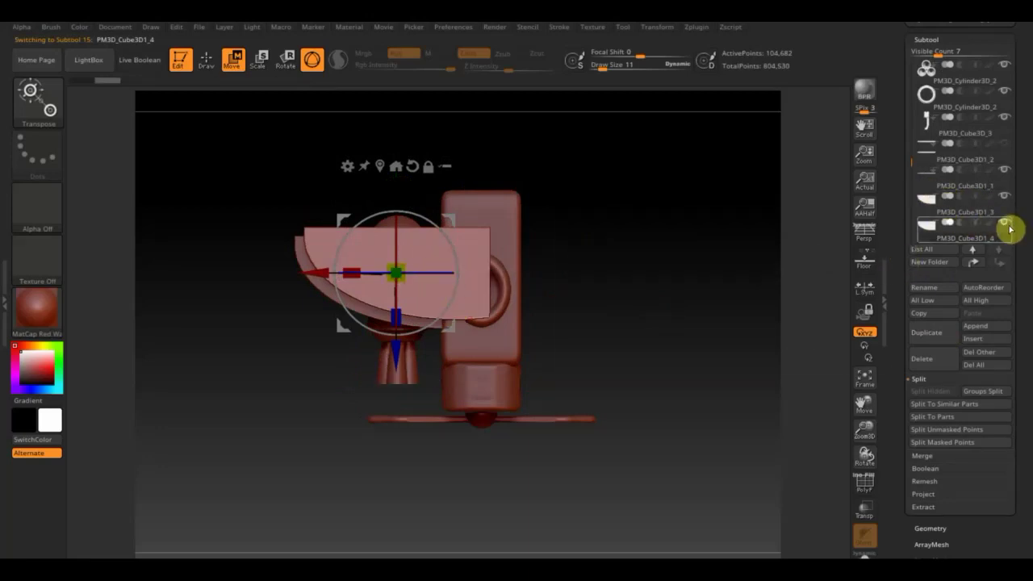
{"action": "mouse_move", "coordinate": [937, 212]}
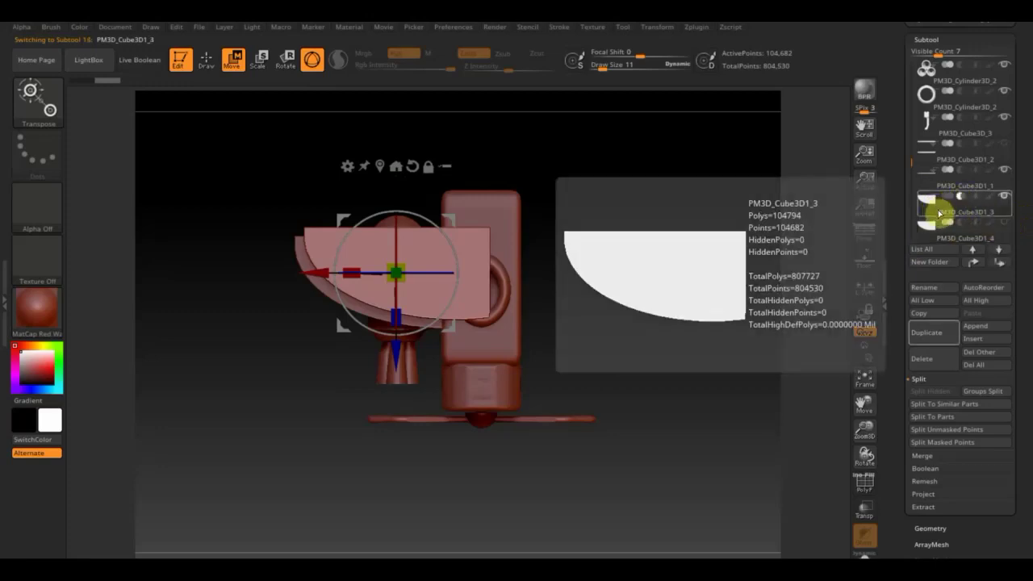
{"action": "left_click", "coordinate": [926, 186]}
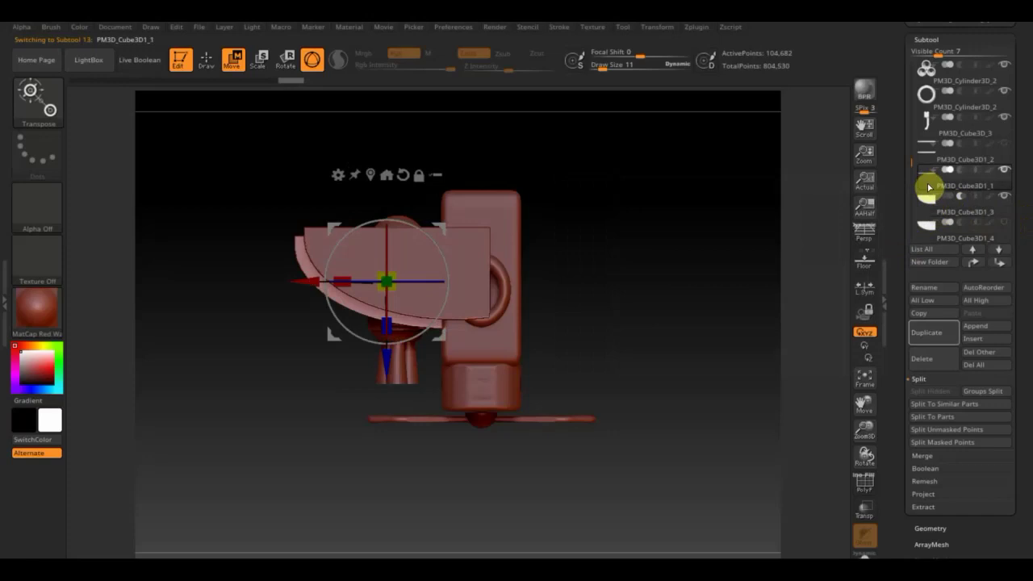
Step: MergeDown PM3D_Cube3D1_1 into the subtool beneath it, confirming the merge
{"action": "left_click", "coordinate": [924, 455]}
{"action": "left_click", "coordinate": [943, 411]}
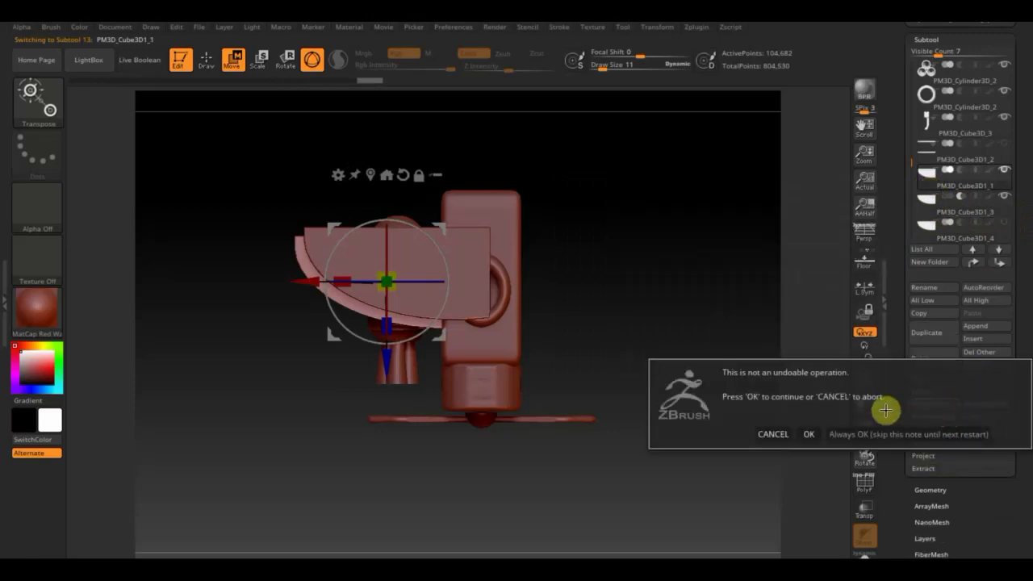
{"action": "left_click", "coordinate": [809, 434]}
{"action": "left_click_drag", "start_coordinate": [652, 207], "coordinate": [698, 289], "text": "ctrl"}
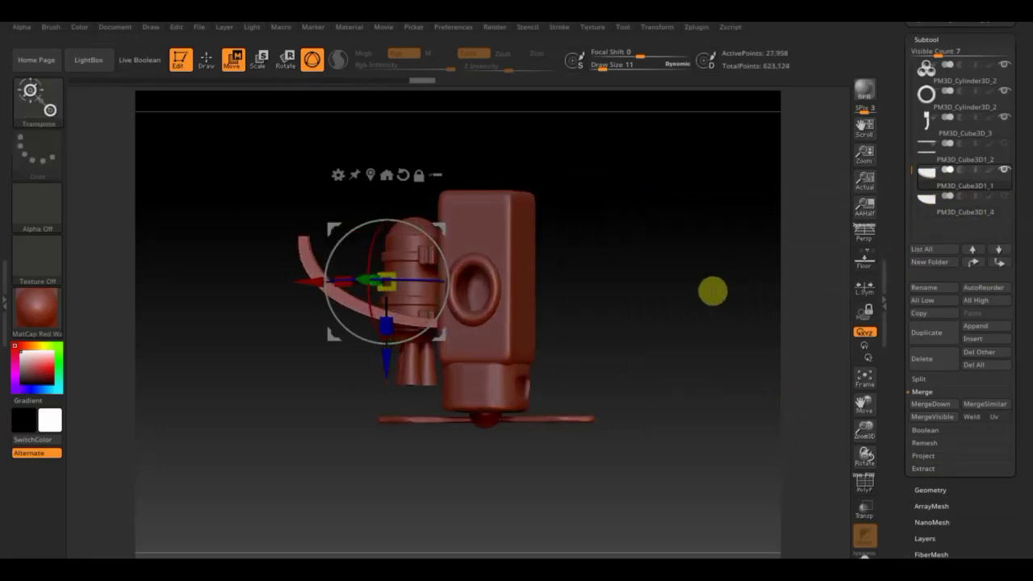
Step: Return to Draw mode with Draw Size 107 and snap the view to a side view
{"action": "left_click", "coordinate": [203, 59]}
{"action": "left_click_drag", "start_coordinate": [600, 69], "coordinate": [627, 81]}
{"action": "key", "text": "shift"}
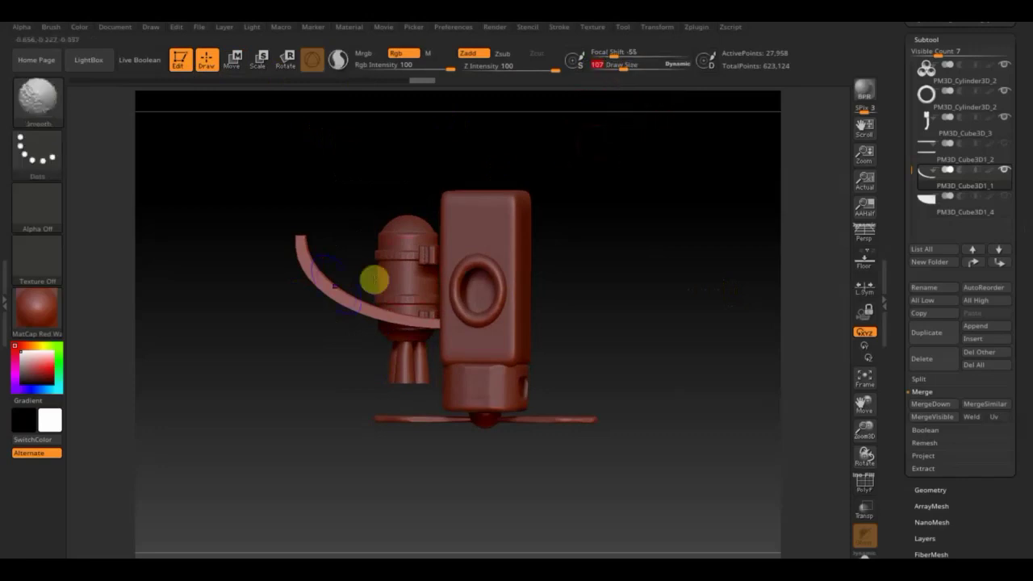
{"action": "mouse_move", "coordinate": [290, 339]}
{"action": "left_mouse_down"}
{"action": "mouse_move", "coordinate": [356, 264]}
{"action": "mouse_move", "coordinate": [282, 267]}
{"action": "left_mouse_up"}
{"action": "key", "text": "shift"}
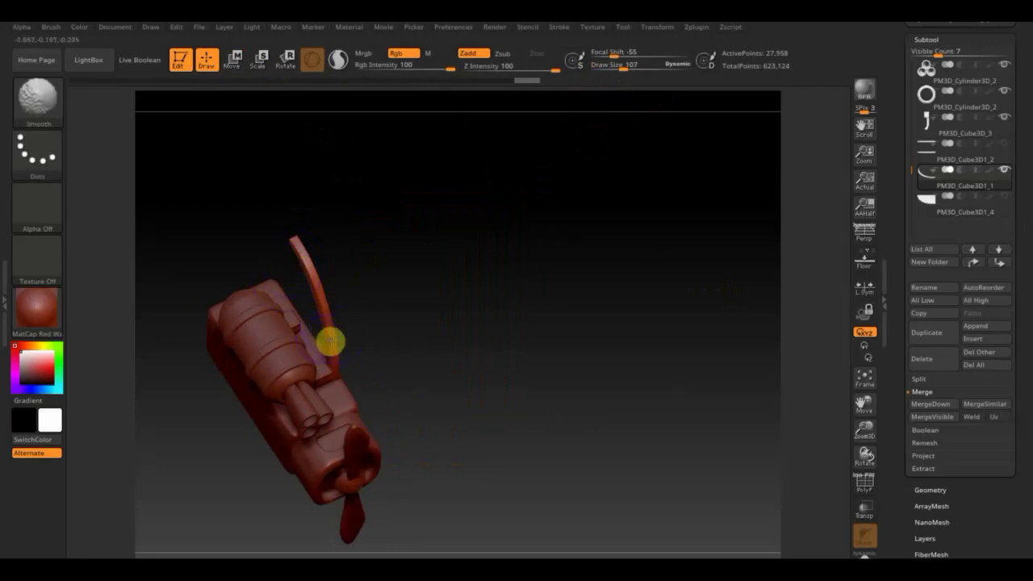
{"action": "mouse_move", "coordinate": [332, 376]}
{"action": "left_mouse_down"}
{"action": "mouse_move", "coordinate": [341, 339]}
{"action": "mouse_move", "coordinate": [470, 286]}
{"action": "mouse_move", "coordinate": [523, 269]}
{"action": "mouse_move", "coordinate": [590, 284]}
{"action": "left_mouse_up"}
{"action": "mouse_move", "coordinate": [597, 362]}
{"action": "left_mouse_down"}
{"action": "mouse_move", "coordinate": [592, 351]}
{"action": "mouse_move", "coordinate": [600, 359]}
{"action": "left_mouse_up"}
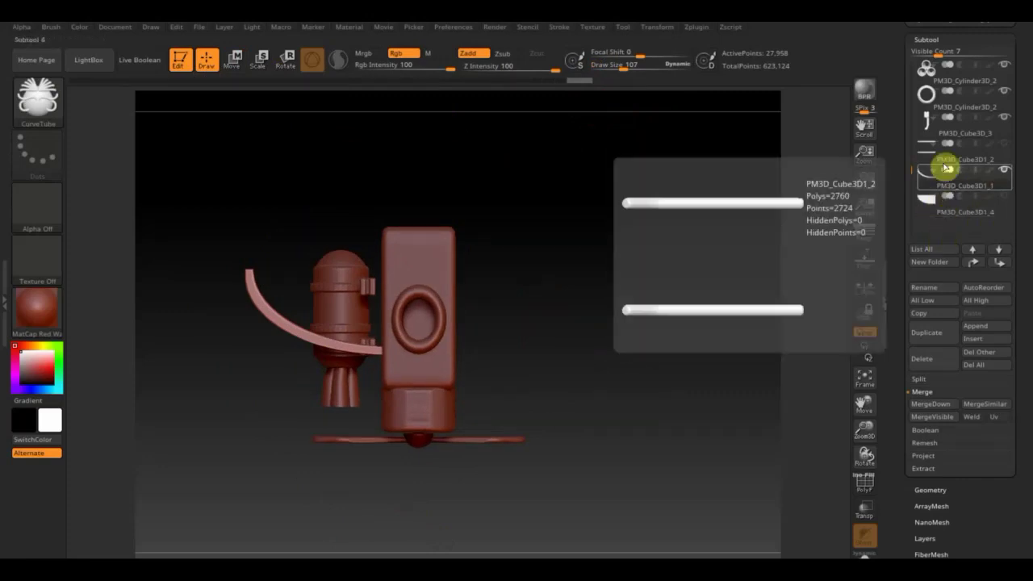
Step: Duplicate the long curved fin and drag a first Ctrl+Shift clip over the copy
{"action": "left_click", "coordinate": [949, 344]}
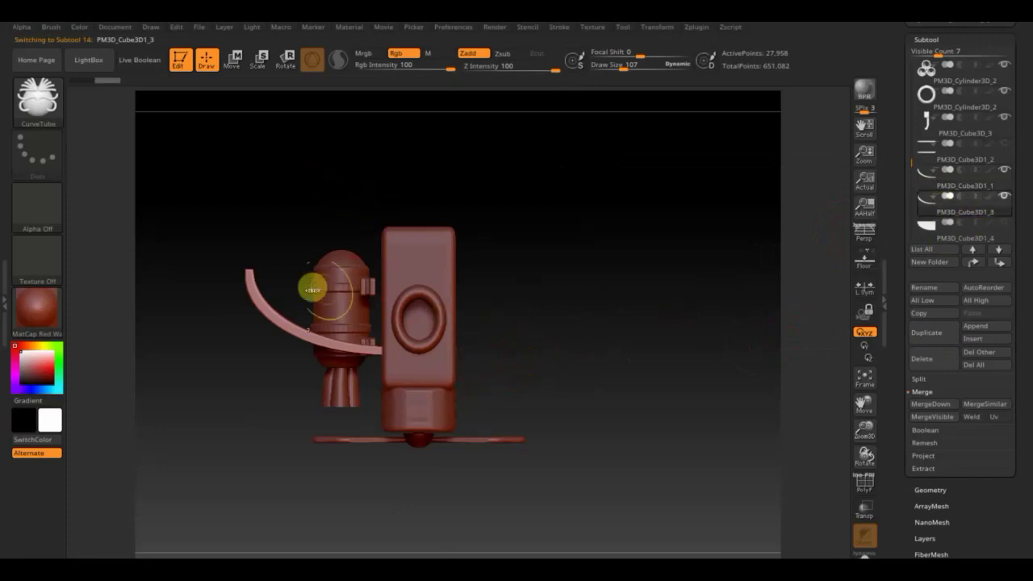
{"action": "key", "text": "ctrl+shift"}
{"action": "left_click_drag", "start_coordinate": [194, 211], "coordinate": [361, 437], "text": "ctrl+shift"}
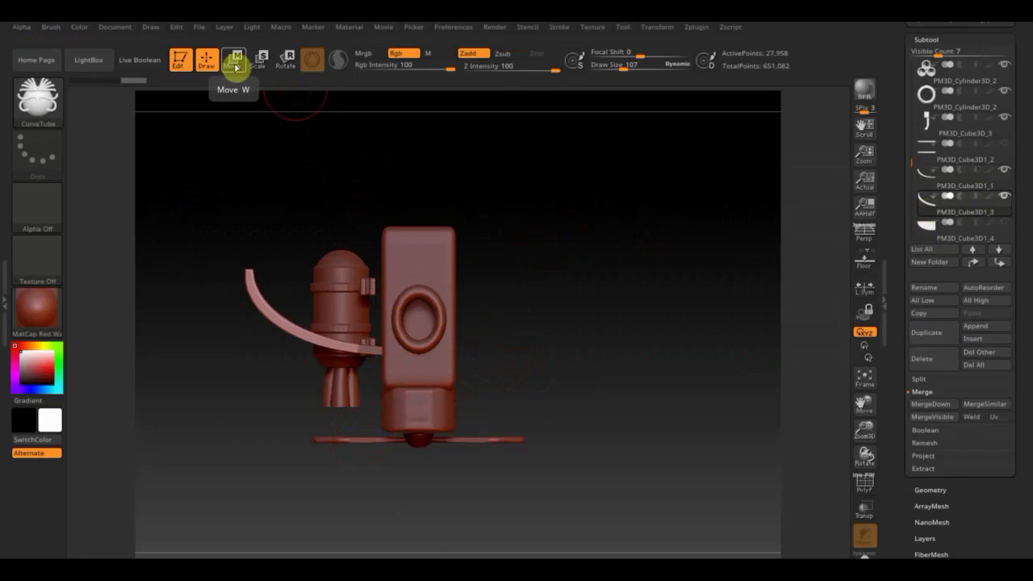
{"action": "key", "text": "ctrl"}
Step: Trim the copy down to a short piece with TrimRect, then select PM3D_Cube3D1_1
{"action": "left_click", "coordinate": [31, 105], "text": "ctrl+shift"}
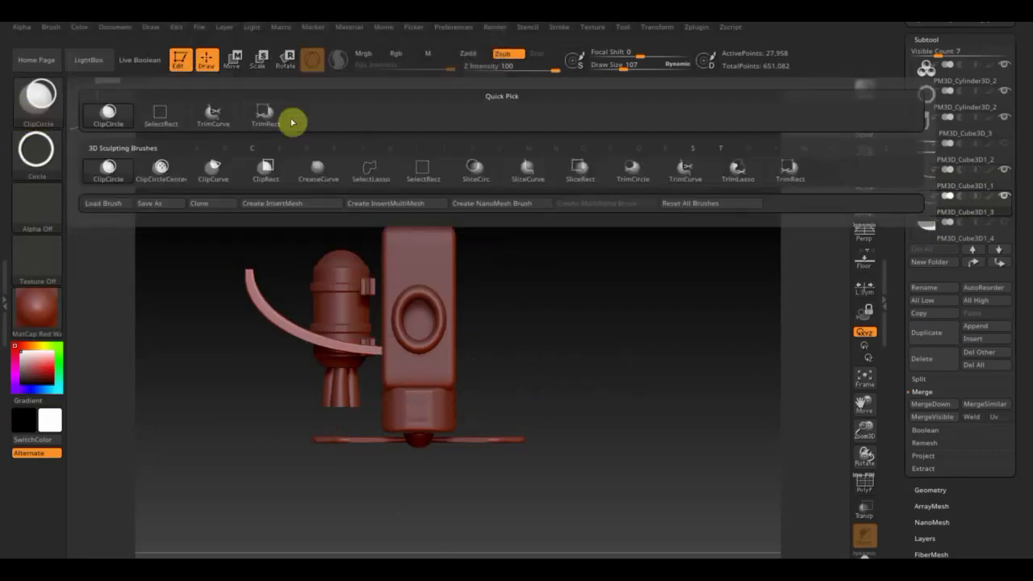
{"action": "left_click", "coordinate": [807, 178]}
{"action": "left_click_drag", "start_coordinate": [177, 185], "coordinate": [350, 431], "text": "ctrl+shift"}
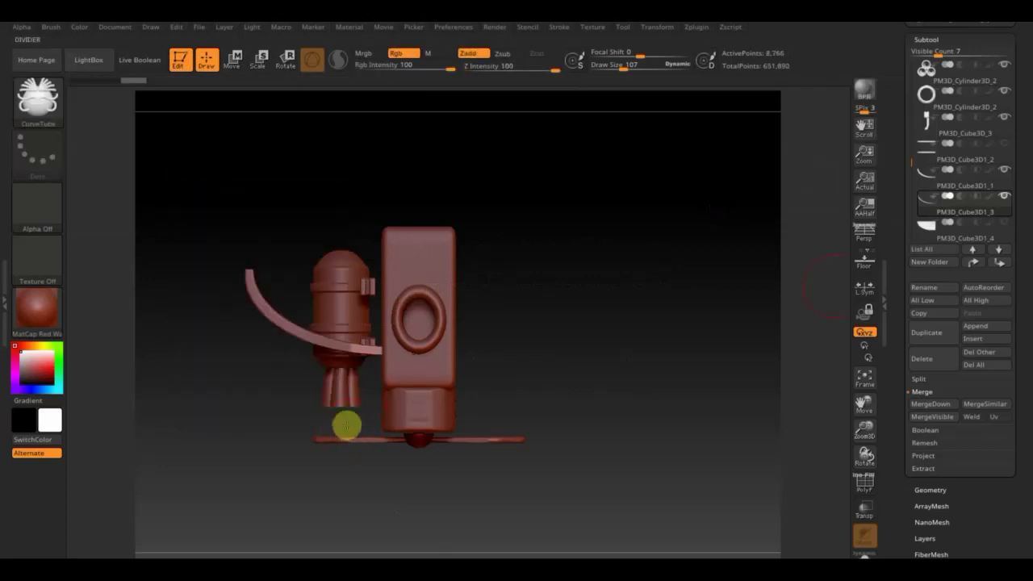
{"action": "left_click", "coordinate": [926, 188]}
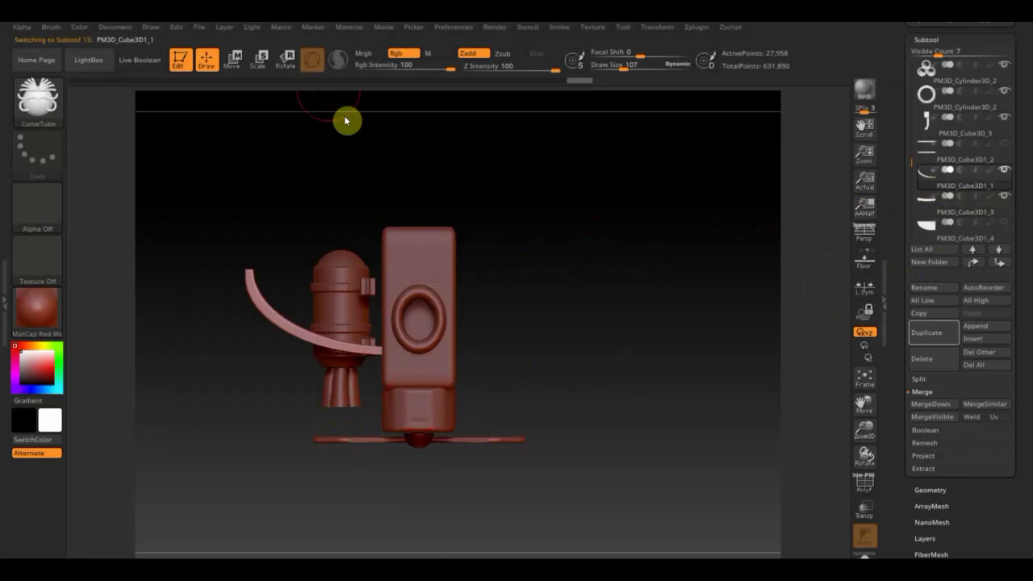
Step: Slide the curved fin to the left with a small depth adjustment
{"action": "left_click", "coordinate": [232, 59]}
{"action": "left_click_drag", "start_coordinate": [317, 288], "coordinate": [233, 315]}
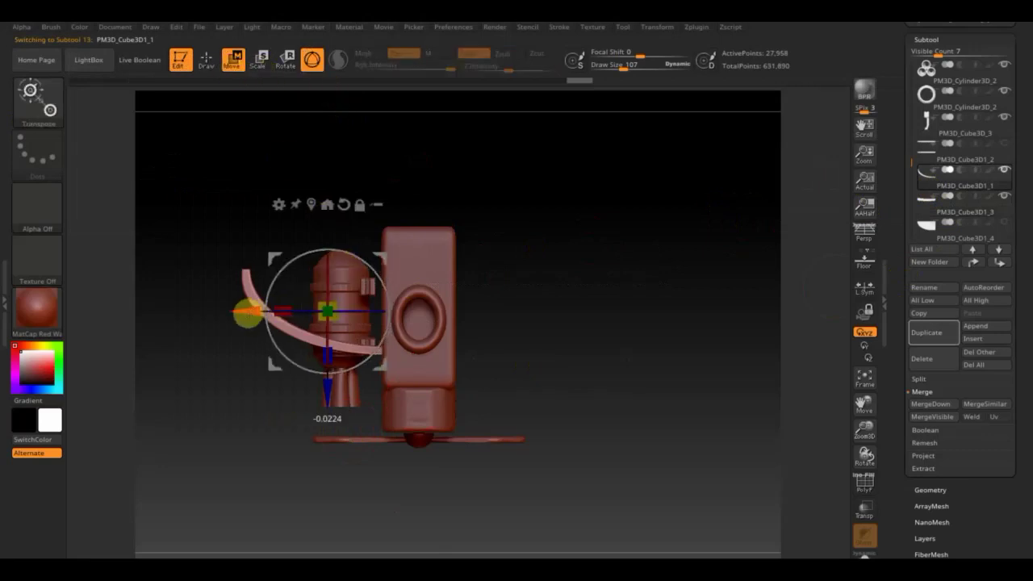
{"action": "left_click_drag", "start_coordinate": [317, 395], "coordinate": [307, 388]}
{"action": "left_click_drag", "start_coordinate": [257, 315], "coordinate": [210, 296]}
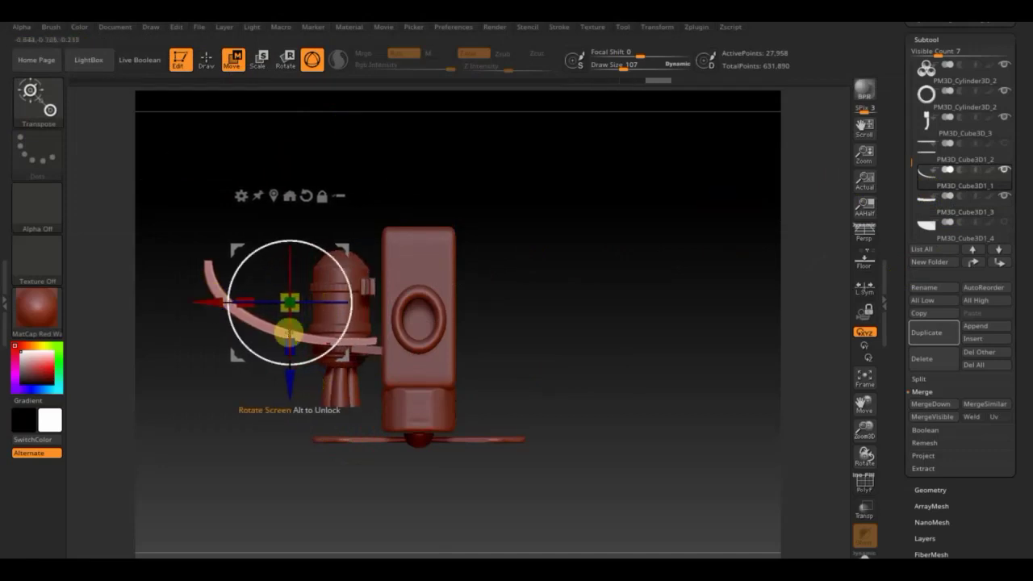
Step: Select PM3D_Cube3D1_3, tilt it slightly and shift it left against the barrel
{"action": "left_click", "coordinate": [939, 224]}
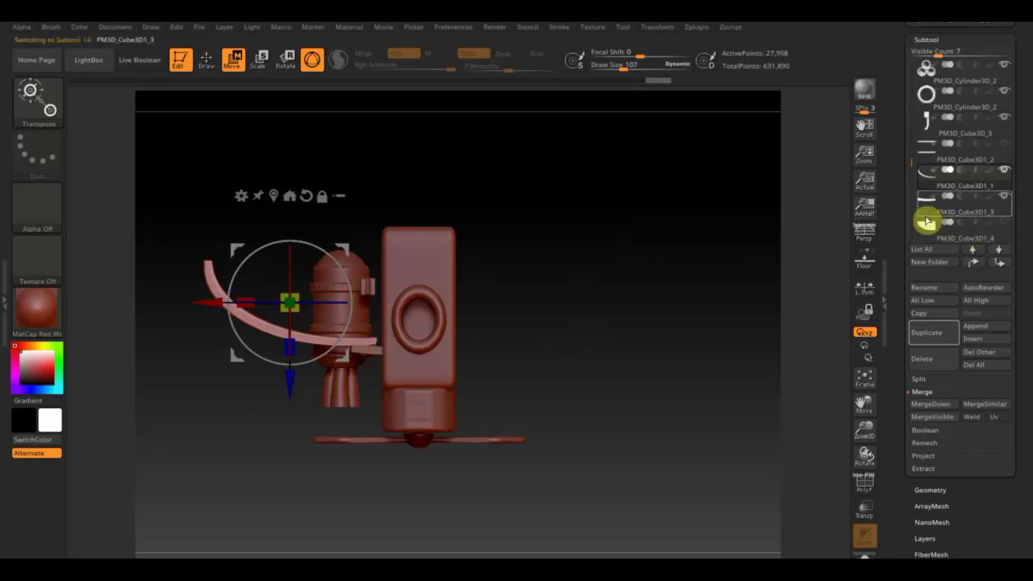
{"action": "left_click_drag", "start_coordinate": [388, 284], "coordinate": [388, 277]}
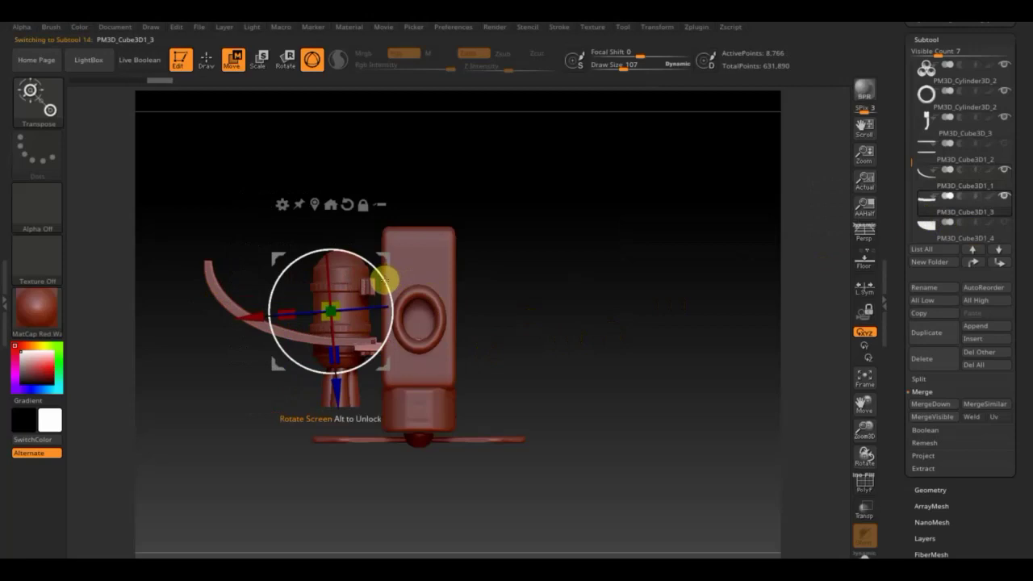
{"action": "left_click_drag", "start_coordinate": [278, 313], "coordinate": [232, 319]}
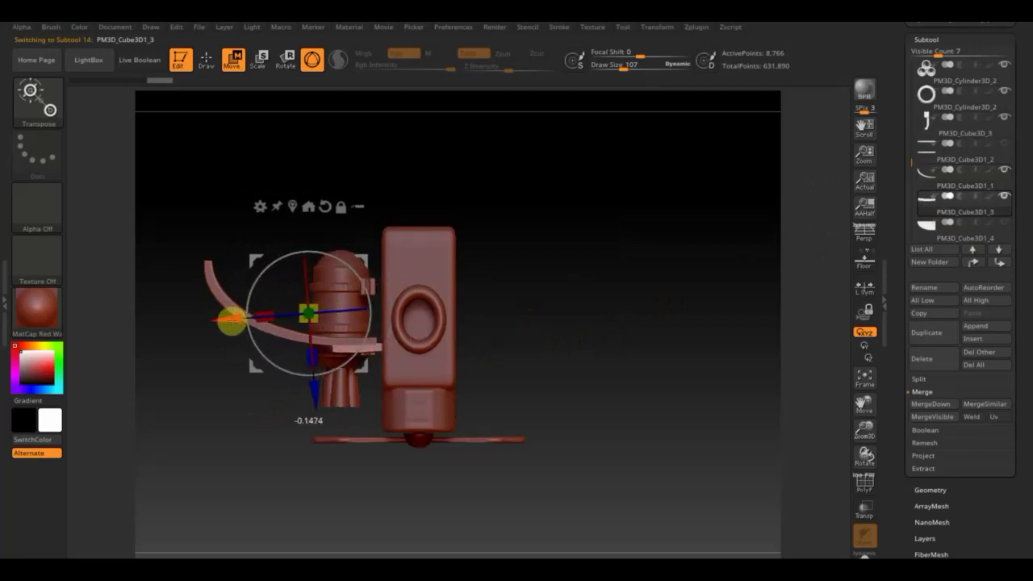
{"action": "left_click_drag", "start_coordinate": [311, 393], "coordinate": [311, 397]}
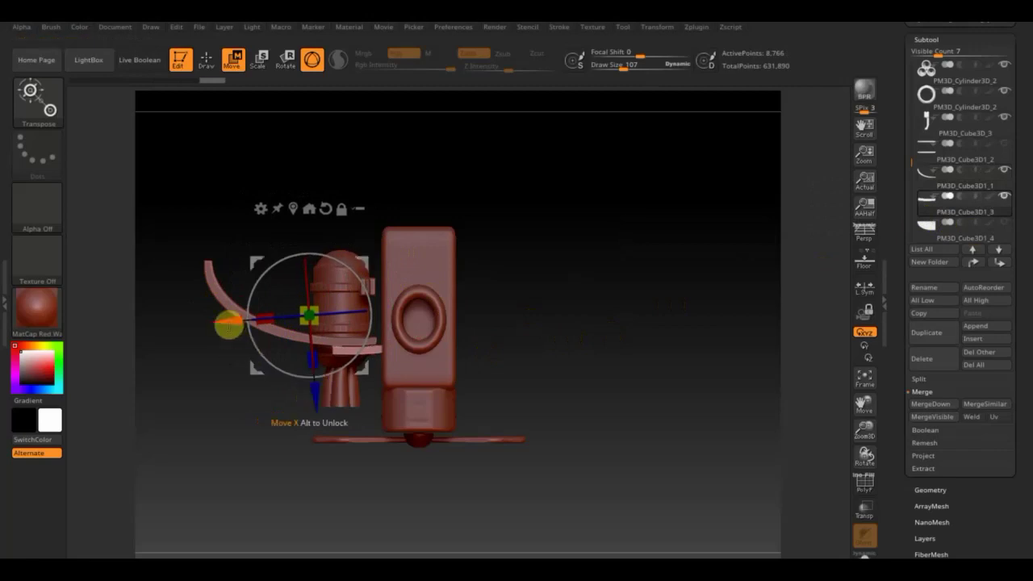
{"action": "left_click_drag", "start_coordinate": [226, 322], "coordinate": [232, 323]}
{"action": "left_click", "coordinate": [209, 65]}
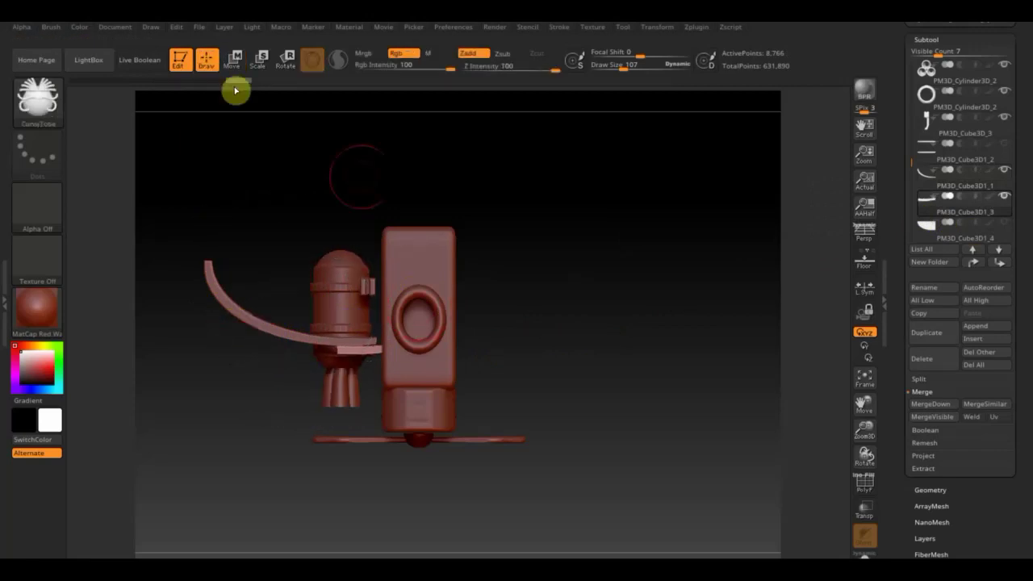
Step: TrimRect away the short copy's portion overlapping the engine block, then select the long curved fin
{"action": "left_click_drag", "start_coordinate": [610, 521], "coordinate": [392, 272]}
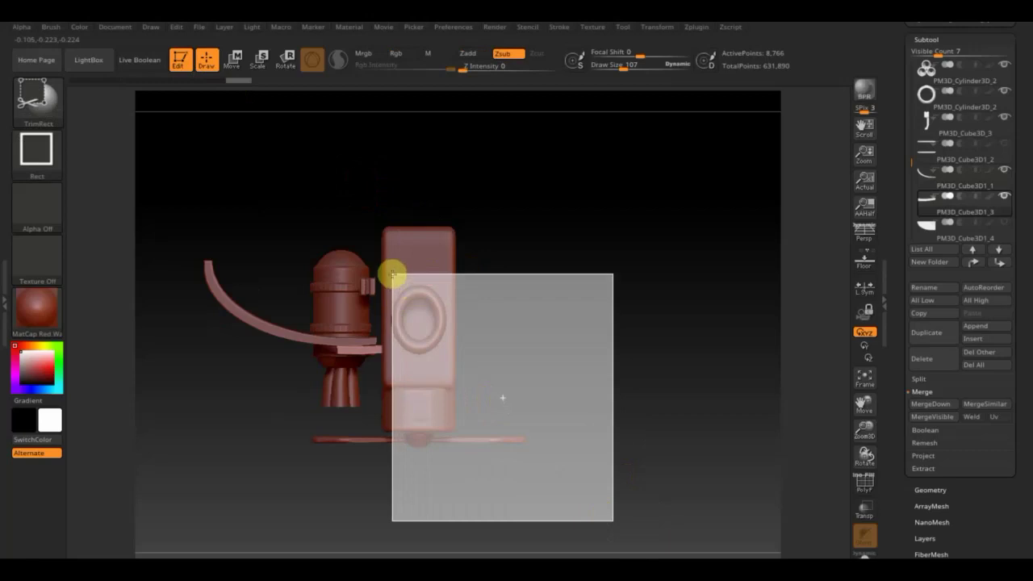
{"action": "mouse_move", "coordinate": [621, 332]}
{"action": "left_mouse_down"}
{"action": "mouse_move", "coordinate": [632, 191]}
{"action": "mouse_move", "coordinate": [630, 321]}
{"action": "mouse_move", "coordinate": [659, 323]}
{"action": "left_mouse_up"}
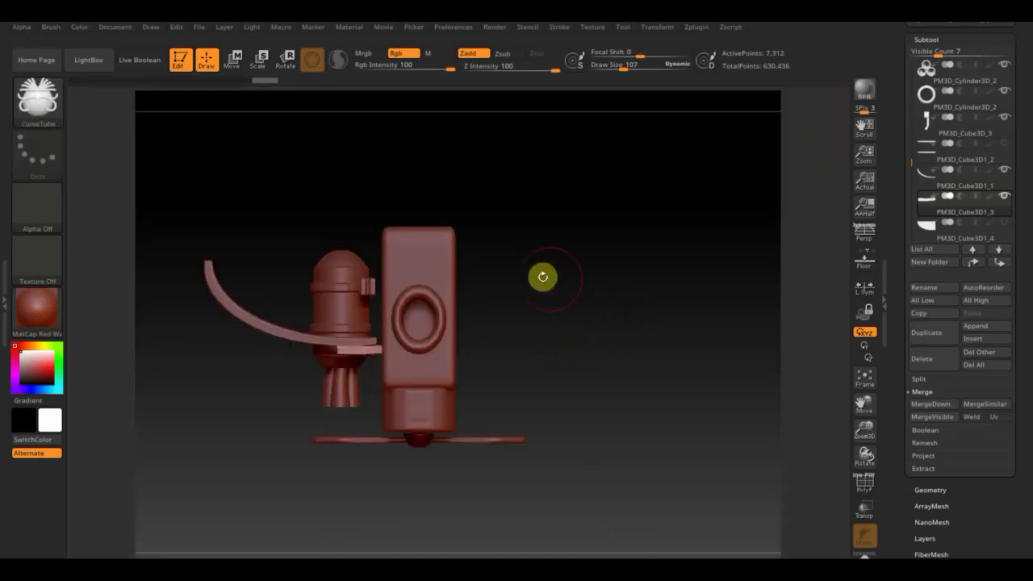
{"action": "left_click", "coordinate": [281, 333], "text": "alt"}
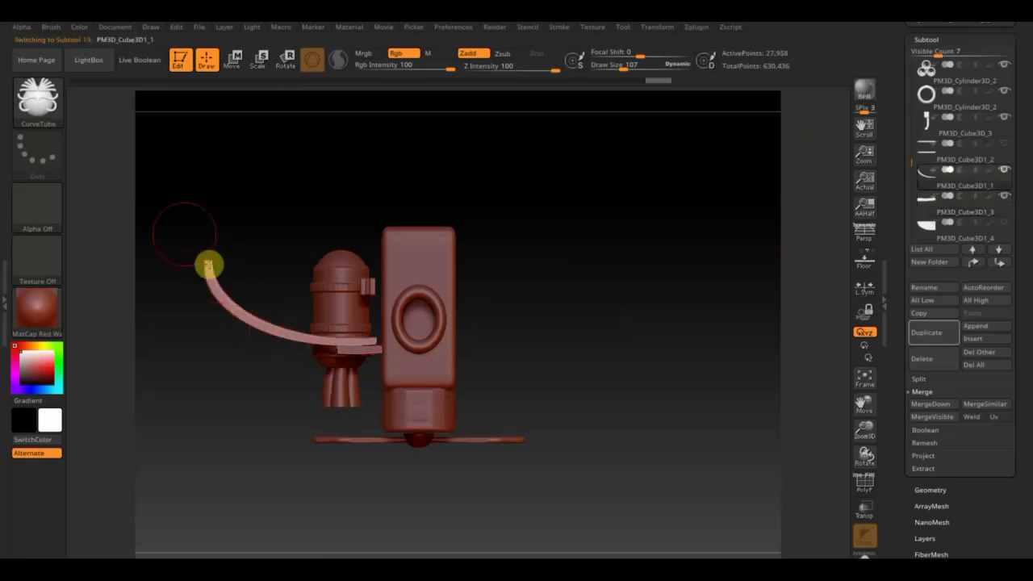
Step: Raise the long curved fin, slide it left and rotate it to -15.3 degrees
{"action": "key", "text": "ctrl"}
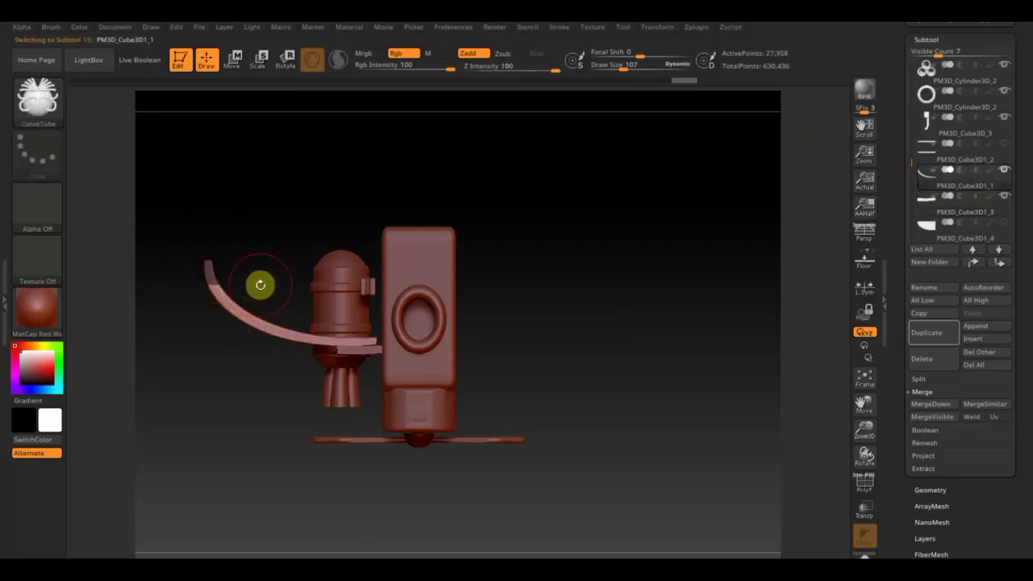
{"action": "left_click", "coordinate": [260, 291], "text": "ctrl"}
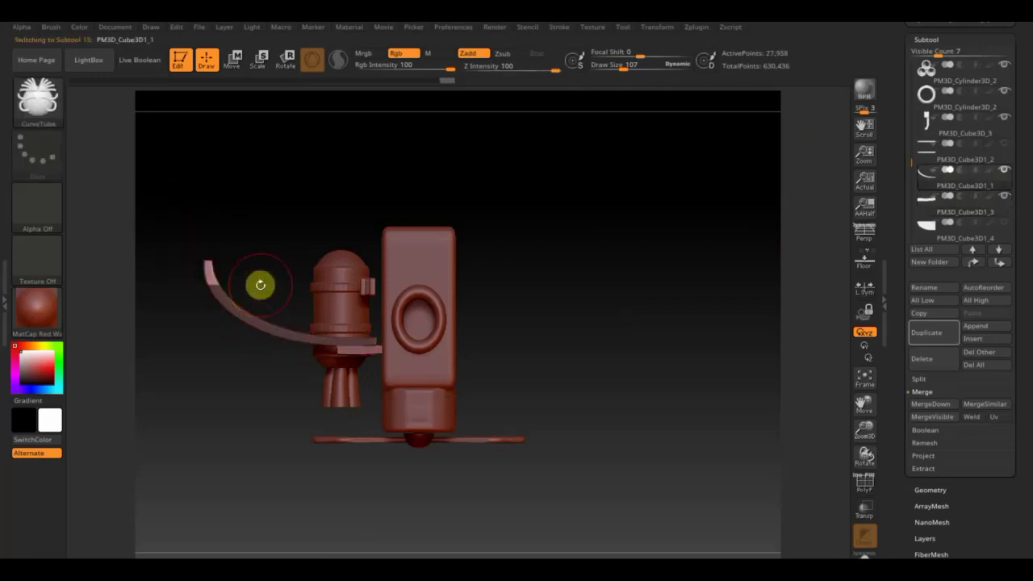
{"action": "left_click", "coordinate": [229, 56]}
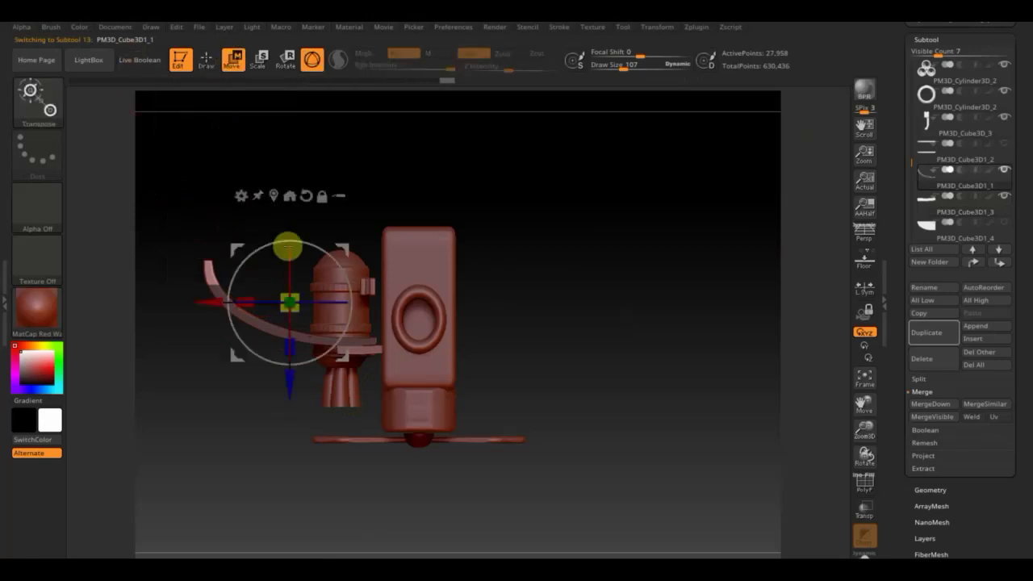
{"action": "left_click_drag", "start_coordinate": [295, 384], "coordinate": [291, 343]}
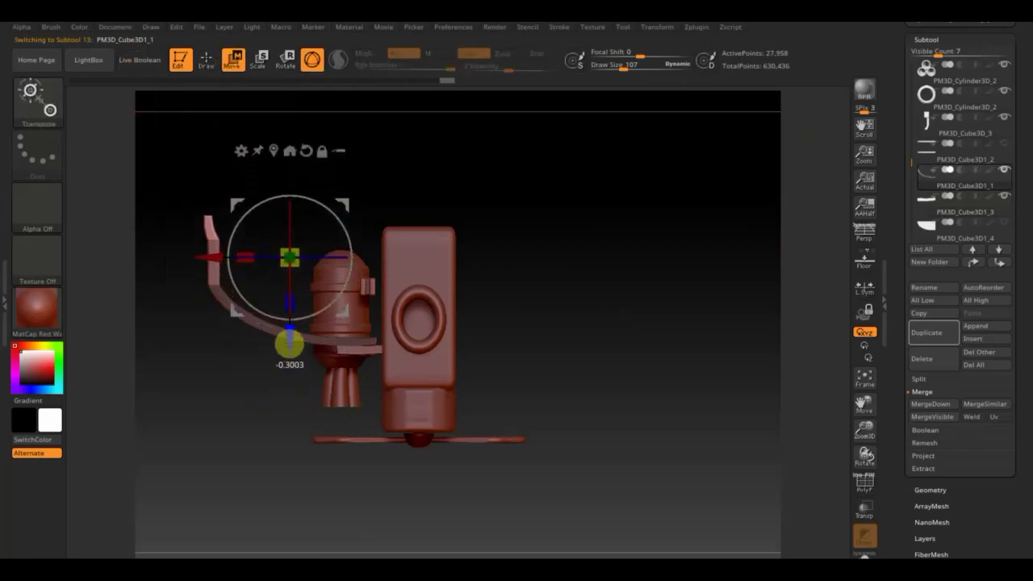
{"action": "left_click_drag", "start_coordinate": [237, 255], "coordinate": [194, 260]}
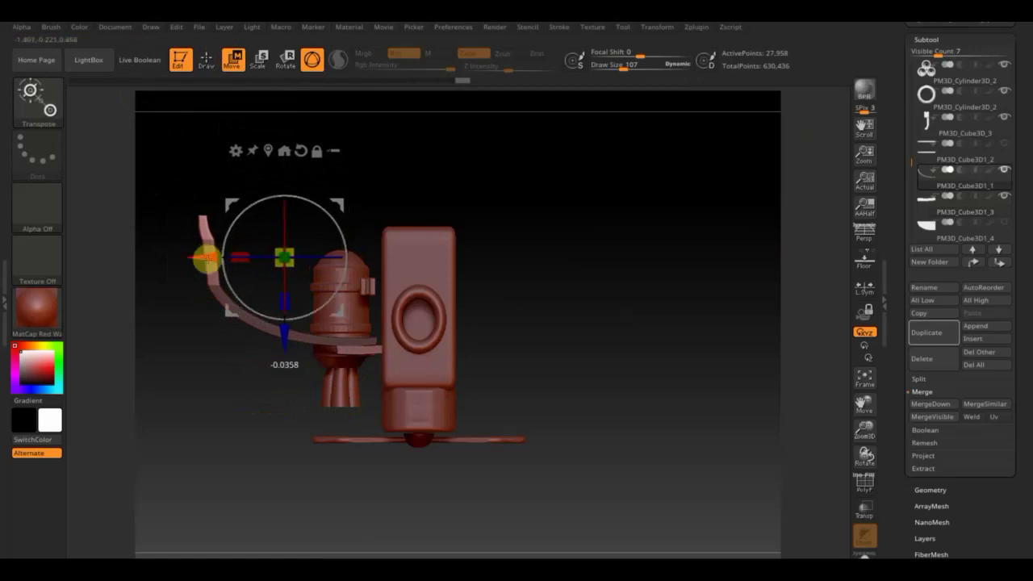
{"action": "left_click_drag", "start_coordinate": [328, 212], "coordinate": [333, 230]}
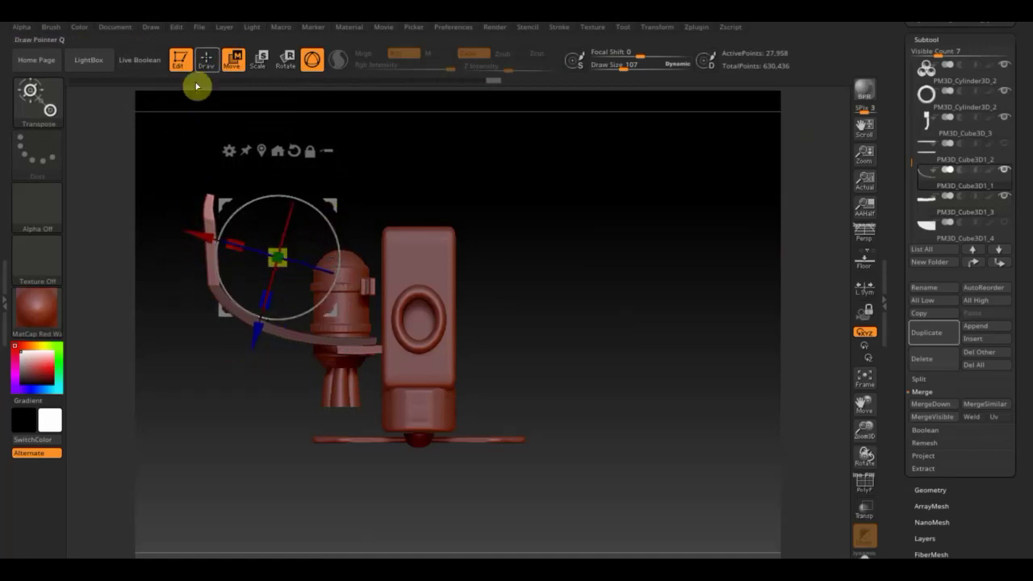
{"action": "left_click", "coordinate": [206, 59]}
{"action": "left_click", "coordinate": [39, 98]}
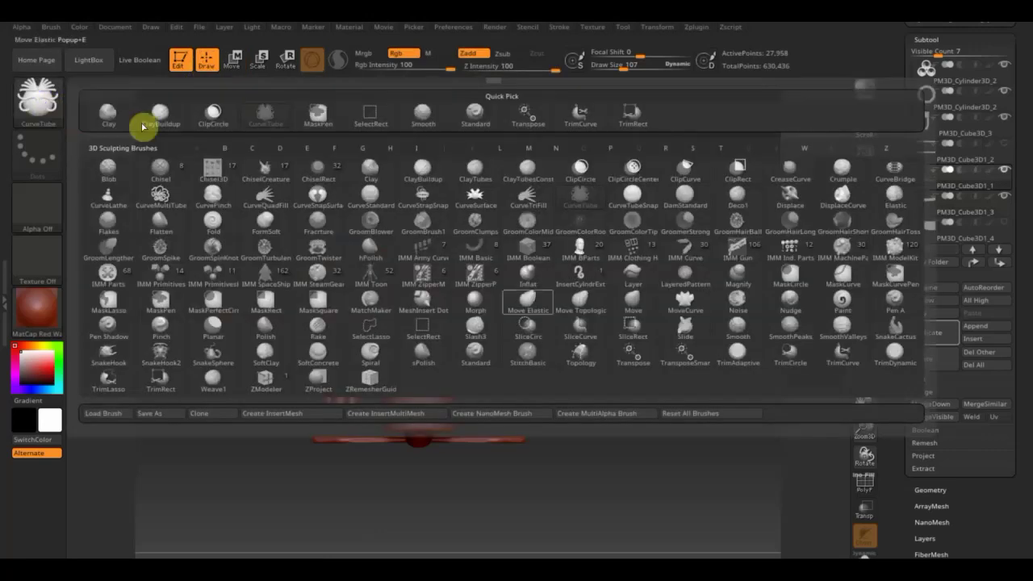
Step: Pull the tube's bend with Move Topologic at Draw Size 190 and smooth it into a flowing arc
{"action": "left_click", "coordinate": [580, 304]}
{"action": "left_click_drag", "start_coordinate": [626, 67], "coordinate": [636, 67]}
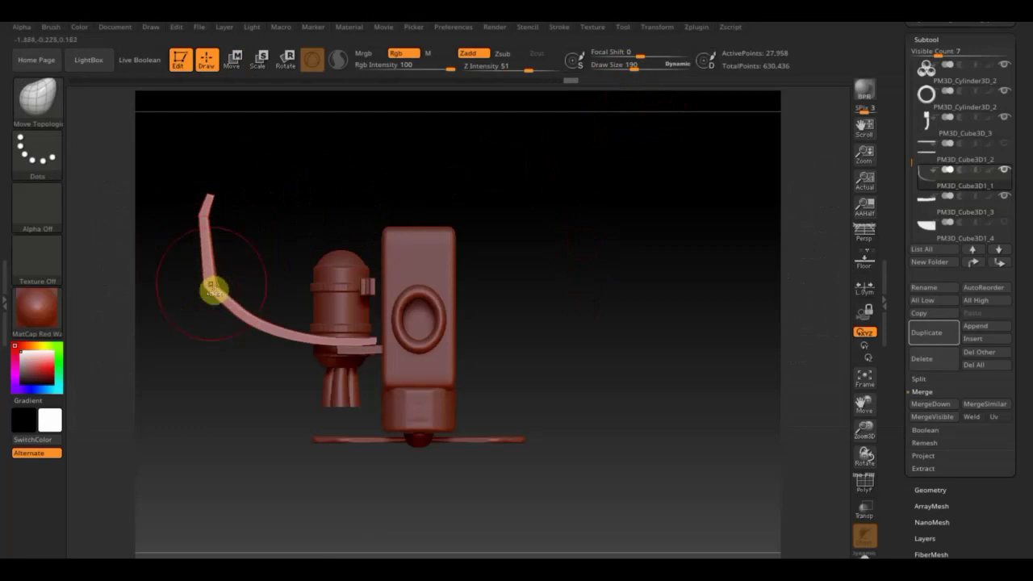
{"action": "key", "text": "shift"}
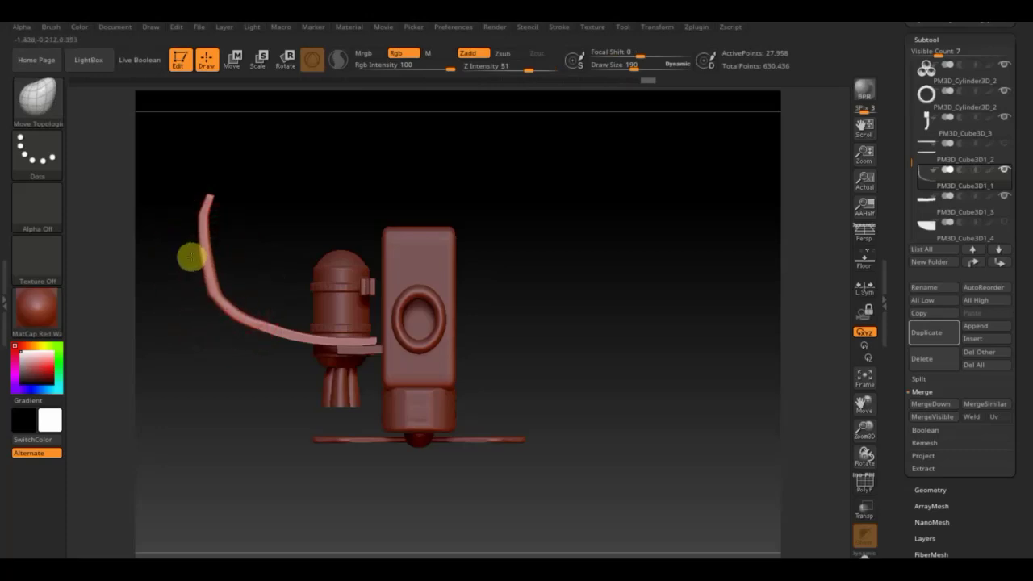
{"action": "mouse_move", "coordinate": [232, 311]}
{"action": "left_mouse_down"}
{"action": "mouse_move", "coordinate": [281, 339]}
{"action": "mouse_move", "coordinate": [207, 218]}
{"action": "left_mouse_up"}
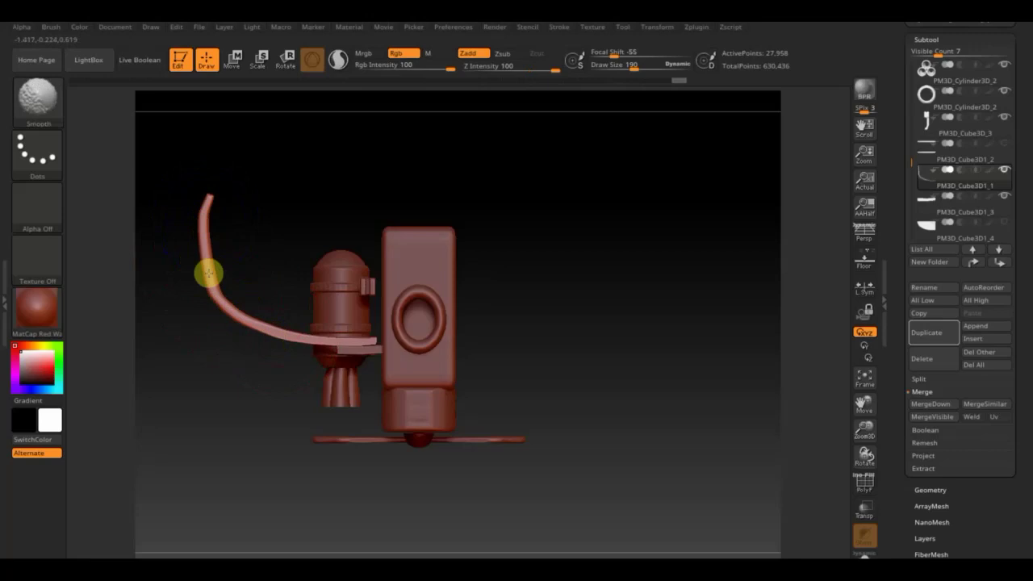
{"action": "mouse_move", "coordinate": [221, 258]}
{"action": "left_mouse_down"}
{"action": "mouse_move", "coordinate": [315, 182]}
{"action": "mouse_move", "coordinate": [471, 198]}
{"action": "mouse_move", "coordinate": [608, 279]}
{"action": "mouse_move", "coordinate": [625, 306]}
{"action": "left_mouse_up"}
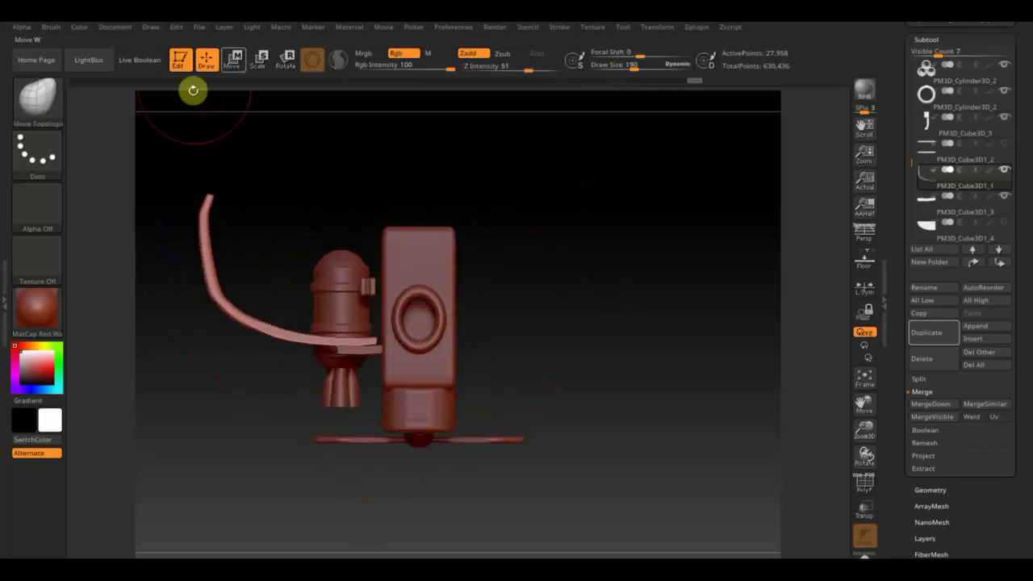
{"action": "left_click", "coordinate": [233, 58]}
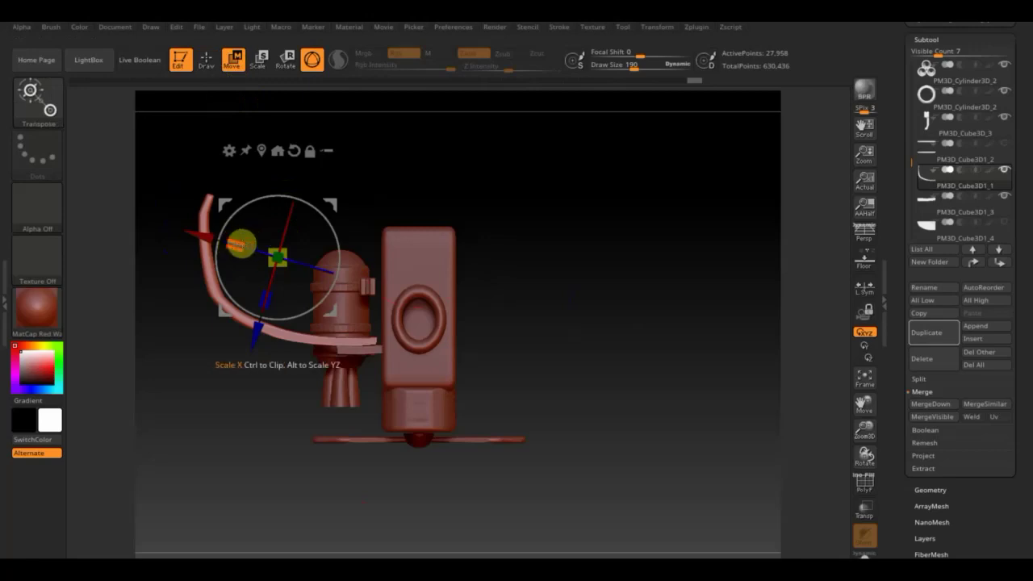
Step: Rotate the curved tube more upright, scale it slightly along Z and nudge it down
{"action": "left_click_drag", "start_coordinate": [328, 231], "coordinate": [338, 199]}
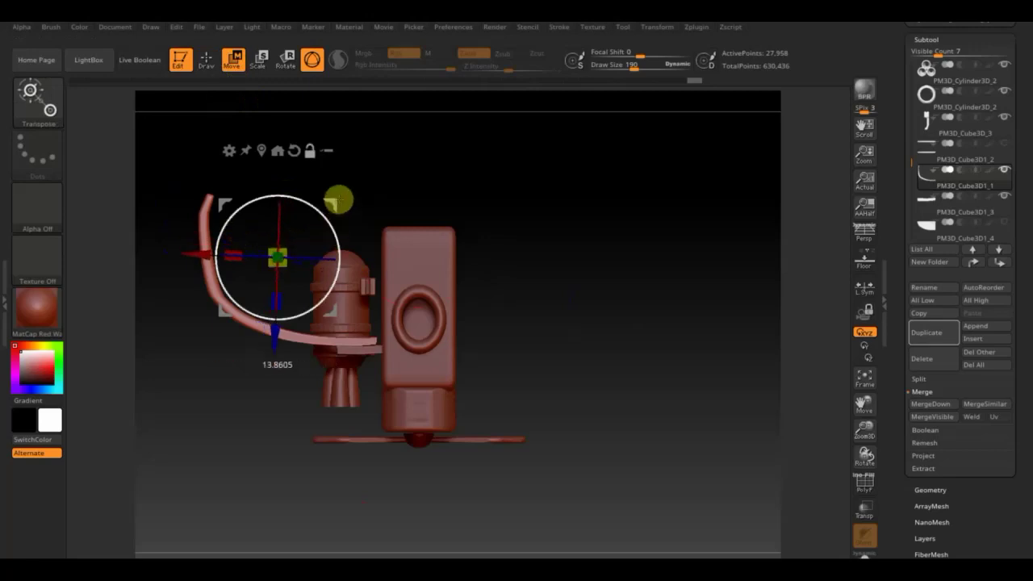
{"action": "left_click_drag", "start_coordinate": [233, 249], "coordinate": [232, 252]}
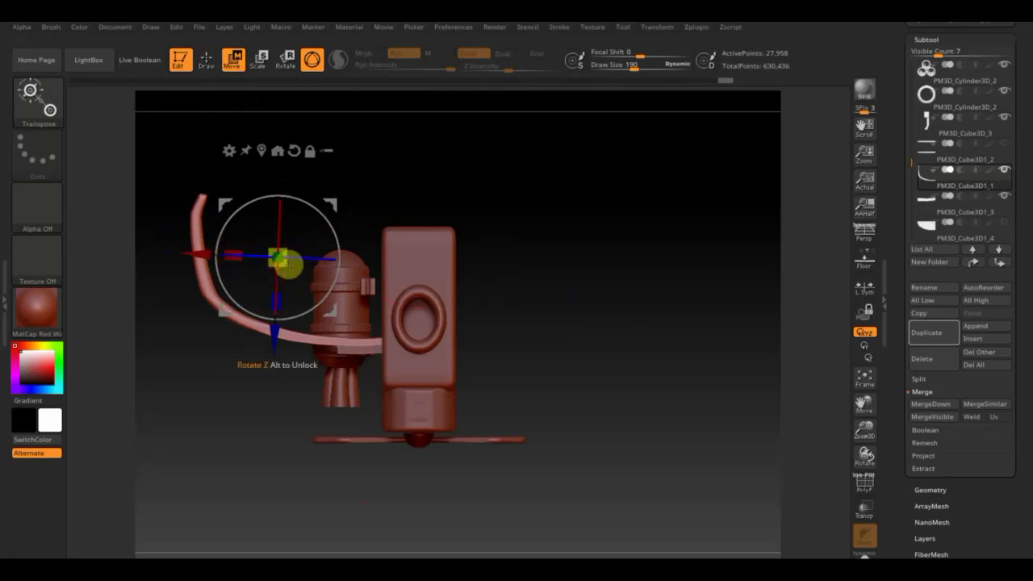
{"action": "left_click_drag", "start_coordinate": [277, 295], "coordinate": [280, 287]}
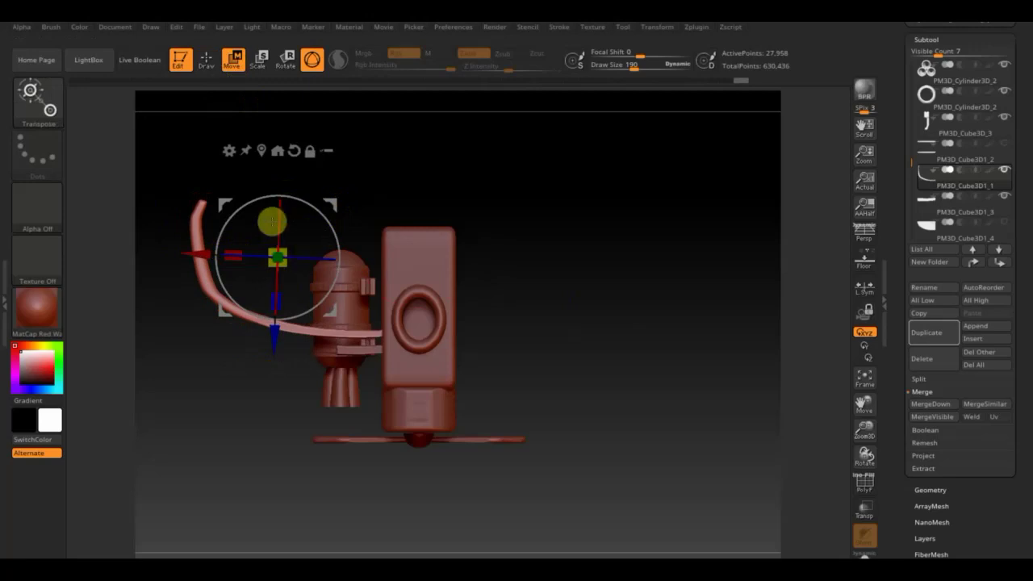
{"action": "left_click_drag", "start_coordinate": [277, 339], "coordinate": [275, 346]}
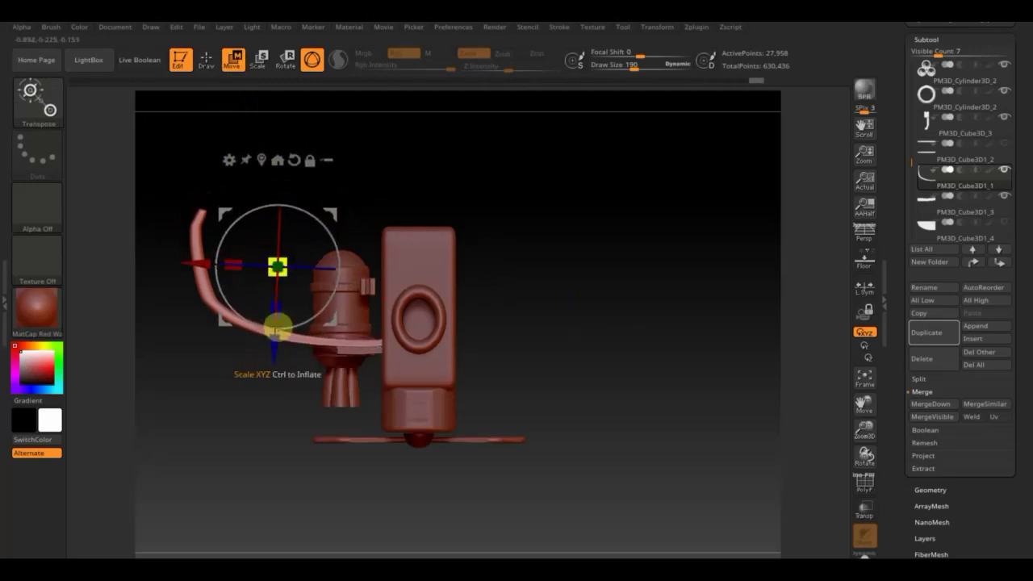
{"action": "left_click", "coordinate": [206, 61]}
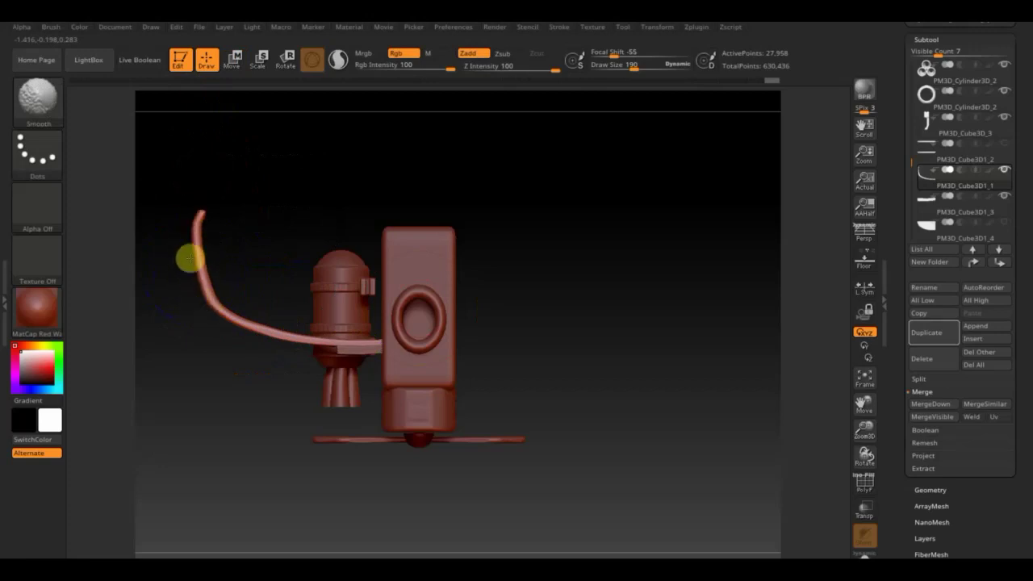
Step: Undo the stray rotation and turn the model back to a centred front view
{"action": "key", "text": "b"}
{"action": "key", "text": "m"}
{"action": "key", "text": "t"}
{"action": "left_click_drag", "start_coordinate": [282, 226], "coordinate": [359, 173]}
{"action": "key", "text": "ctrl+z"}
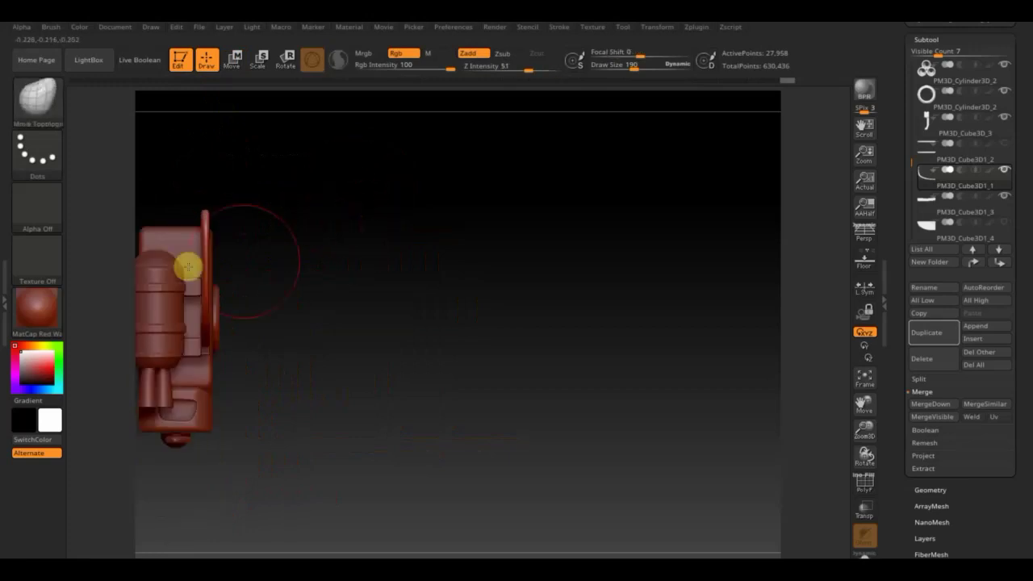
{"action": "left_click", "coordinate": [234, 59]}
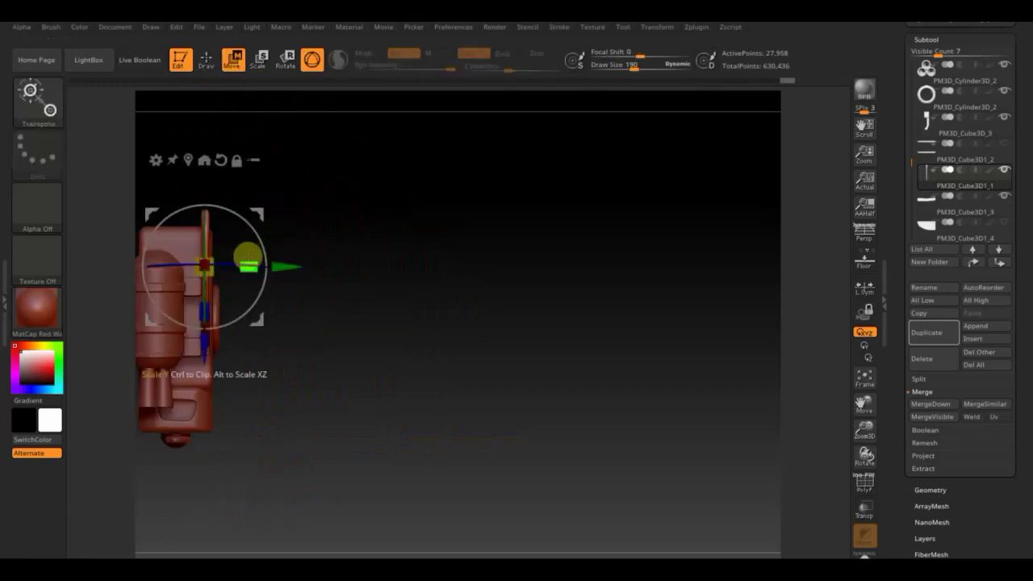
{"action": "mouse_move", "coordinate": [377, 292]}
{"action": "left_mouse_down"}
{"action": "mouse_move", "coordinate": [376, 302]}
{"action": "mouse_move", "coordinate": [341, 240]}
{"action": "mouse_move", "coordinate": [387, 223]}
{"action": "left_mouse_up"}
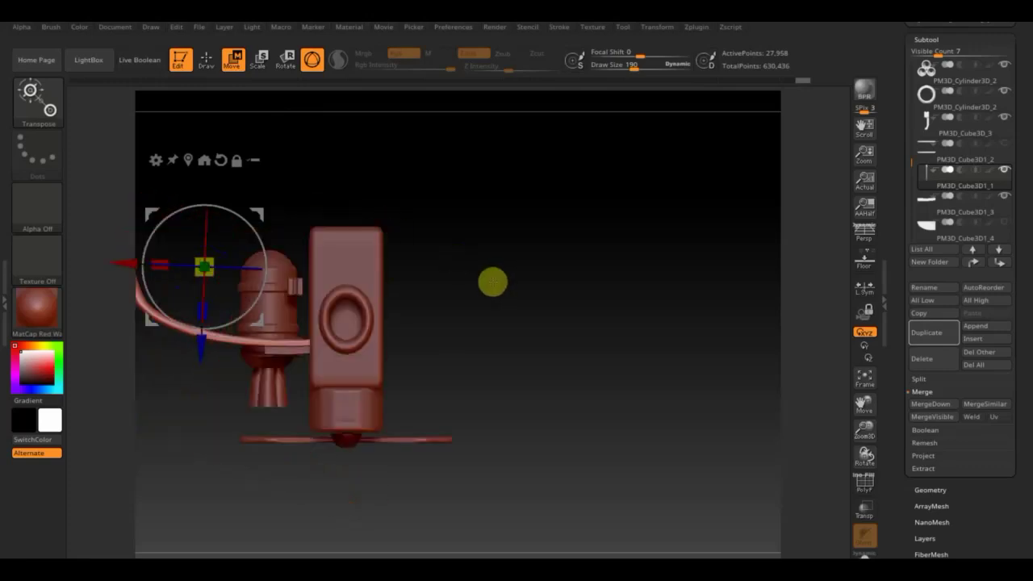
{"action": "left_click_drag", "start_coordinate": [492, 281], "coordinate": [664, 318], "text": "alt"}
{"action": "left_click", "coordinate": [208, 60]}
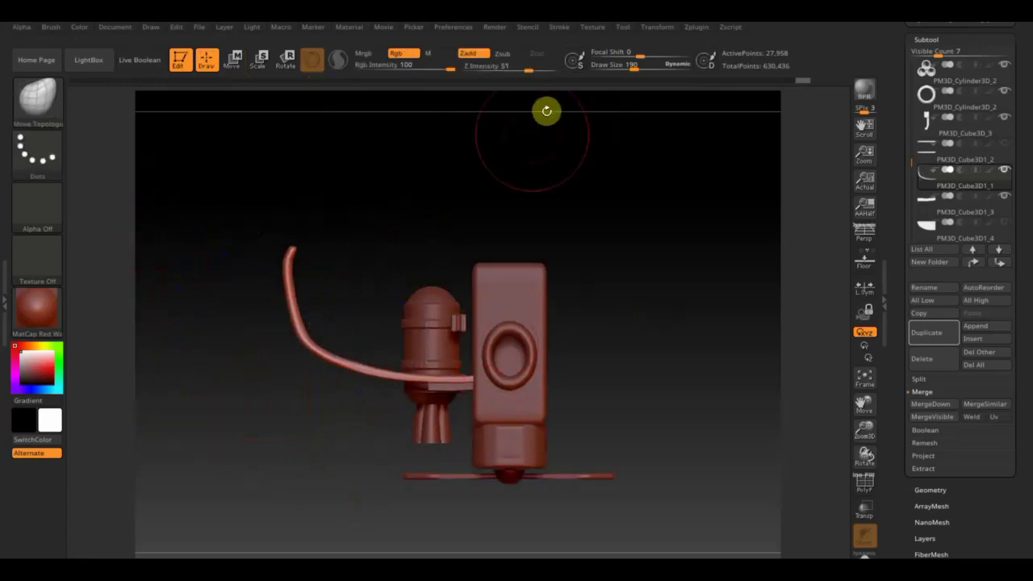
Step: Set Draw Size to 148, bend the tube's tip upward, and TrimRect its end flat
{"action": "left_click", "coordinate": [627, 68]}
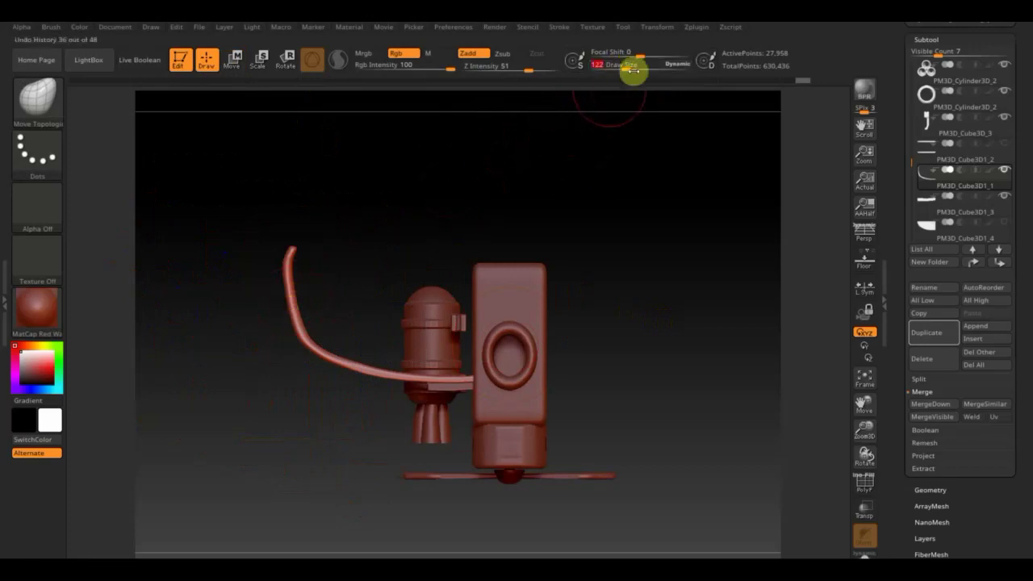
{"action": "left_click_drag", "start_coordinate": [628, 66], "coordinate": [630, 66]}
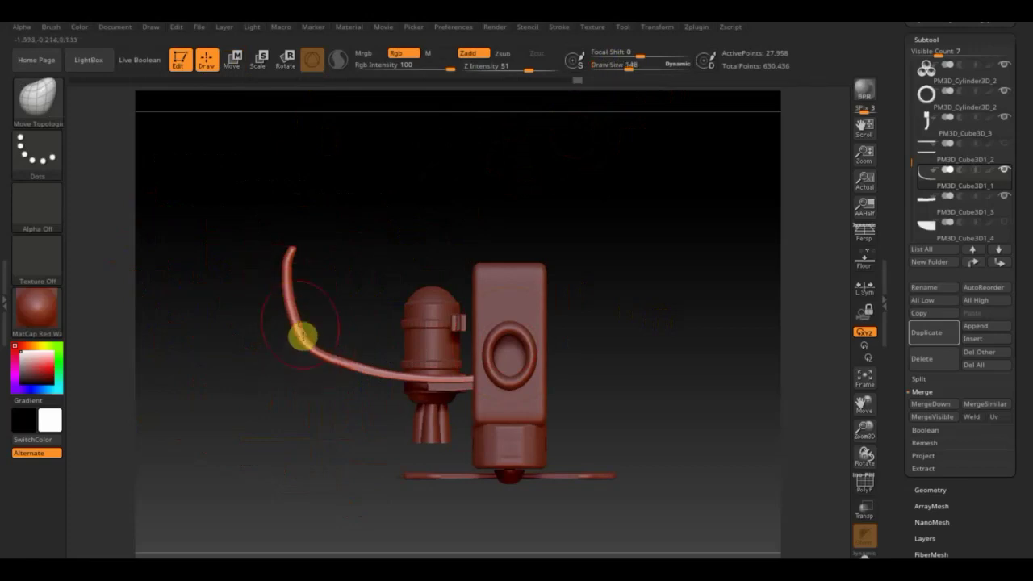
{"action": "left_click_drag", "start_coordinate": [298, 275], "coordinate": [301, 245]}
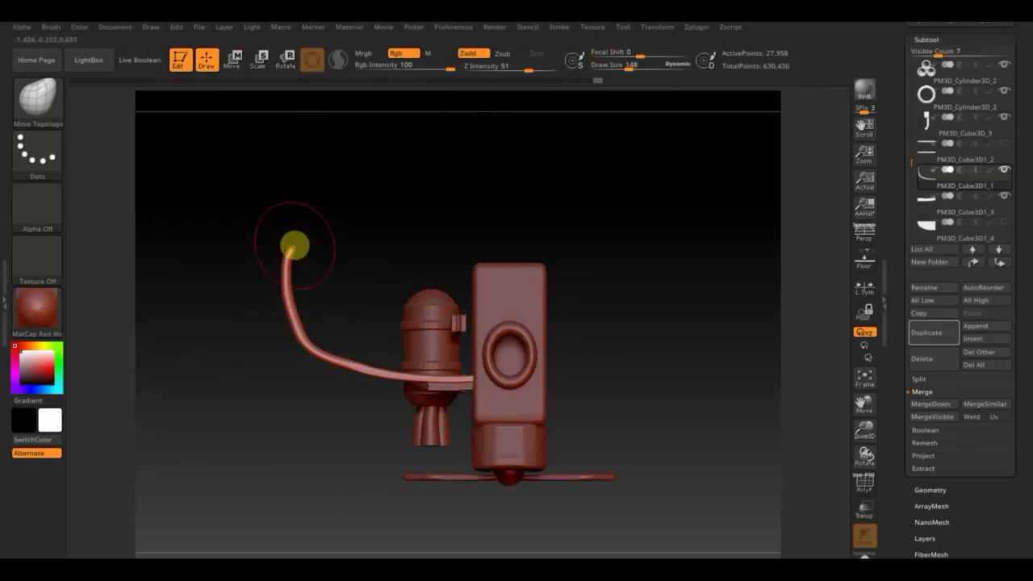
{"action": "left_click_drag", "start_coordinate": [200, 169], "coordinate": [341, 263], "text": "ctrl+shift"}
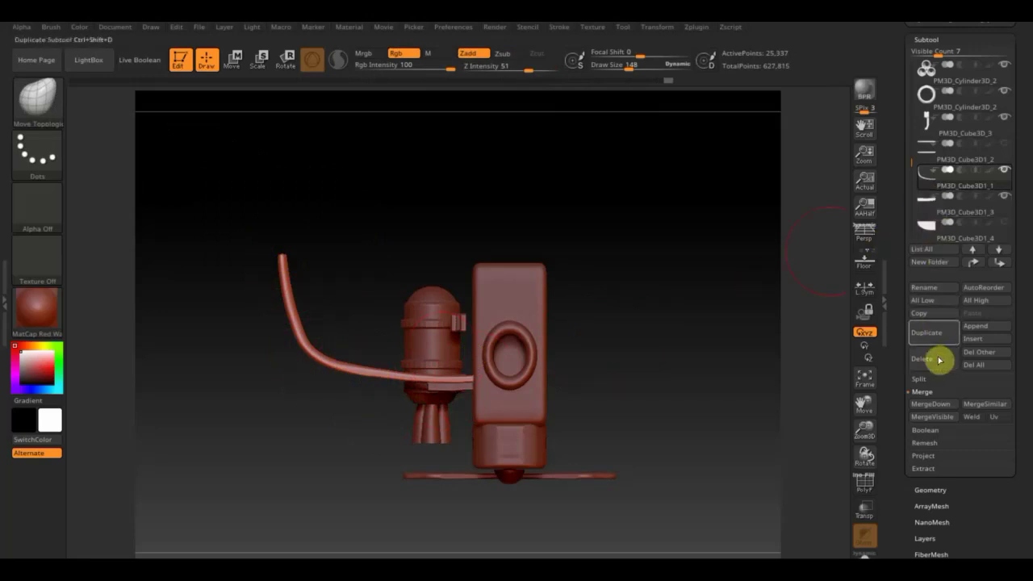
Step: Select PM3D_Cube3D1_1, hide the wedge plate, and duplicate the curved tube
{"action": "left_click", "coordinate": [989, 255]}
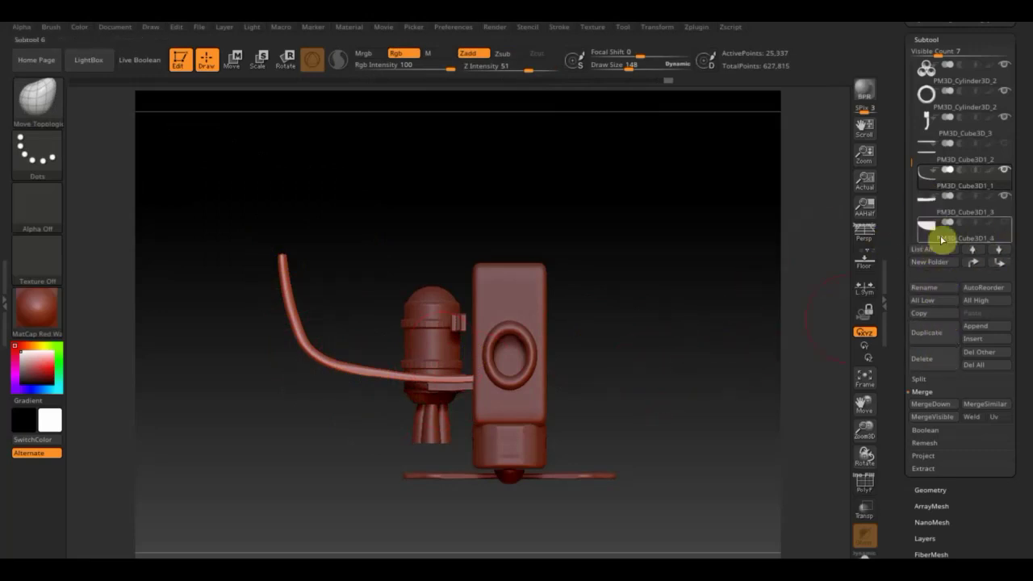
{"action": "left_click", "coordinate": [940, 239]}
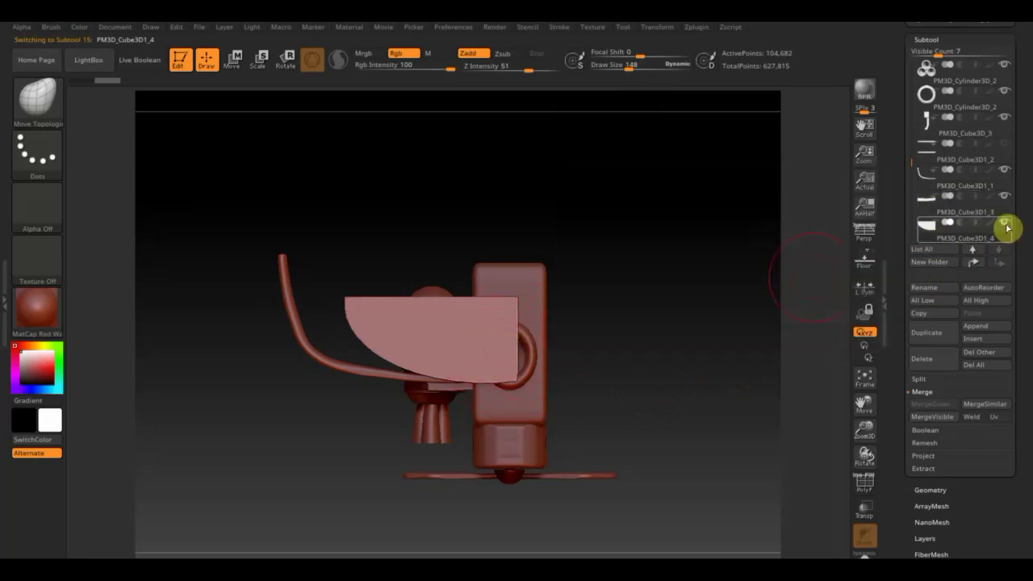
{"action": "left_click", "coordinate": [927, 195]}
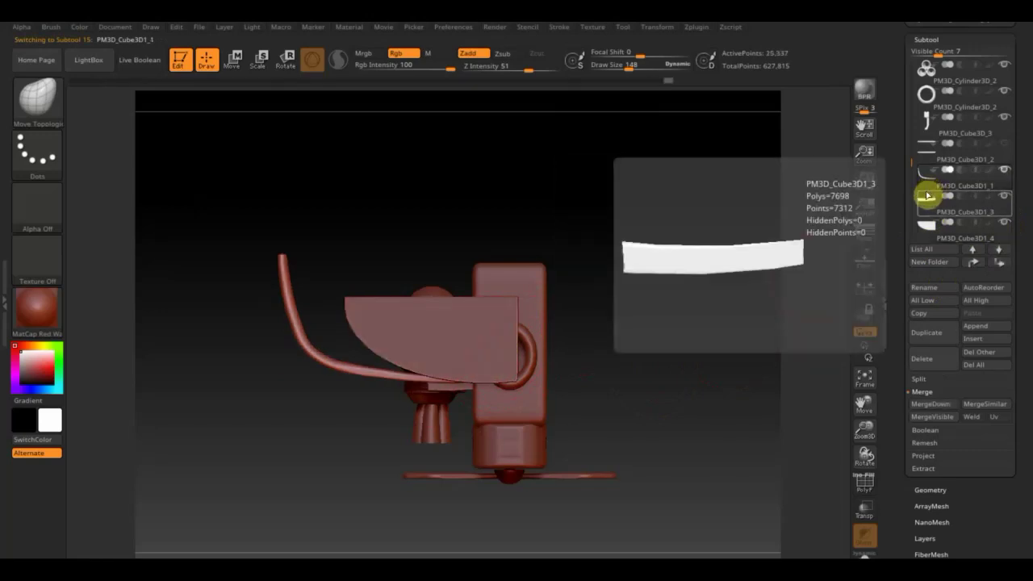
{"action": "left_click", "coordinate": [1004, 229]}
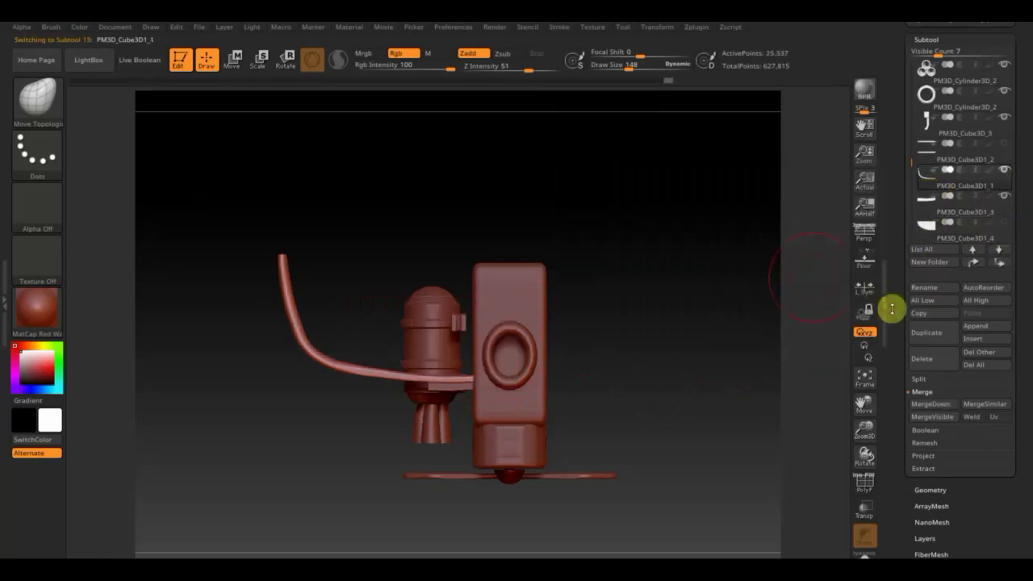
{"action": "left_click", "coordinate": [929, 333]}
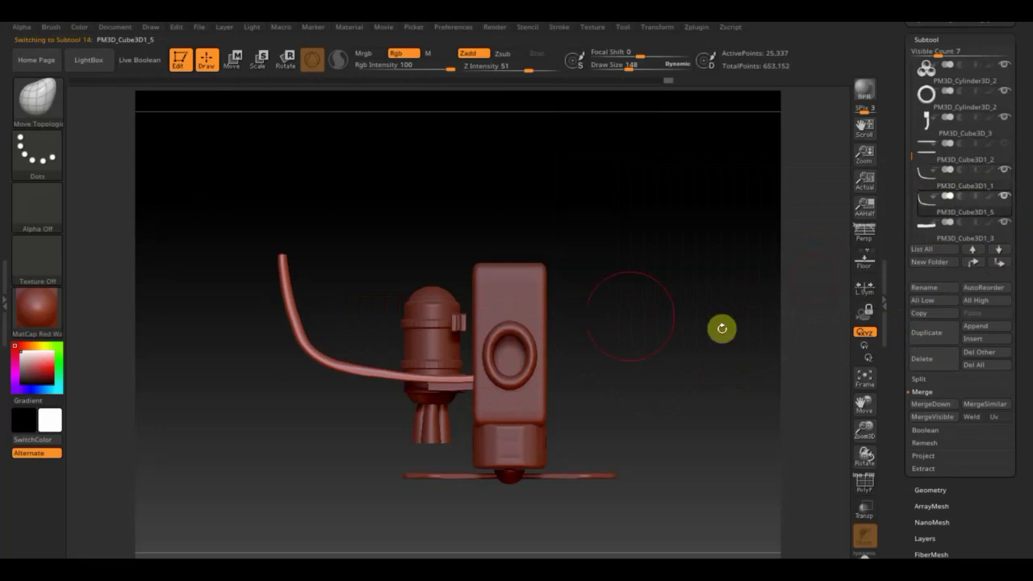
Step: Move and rotate the copy upward so it sits upright, parallel to the original
{"action": "left_click", "coordinate": [233, 59]}
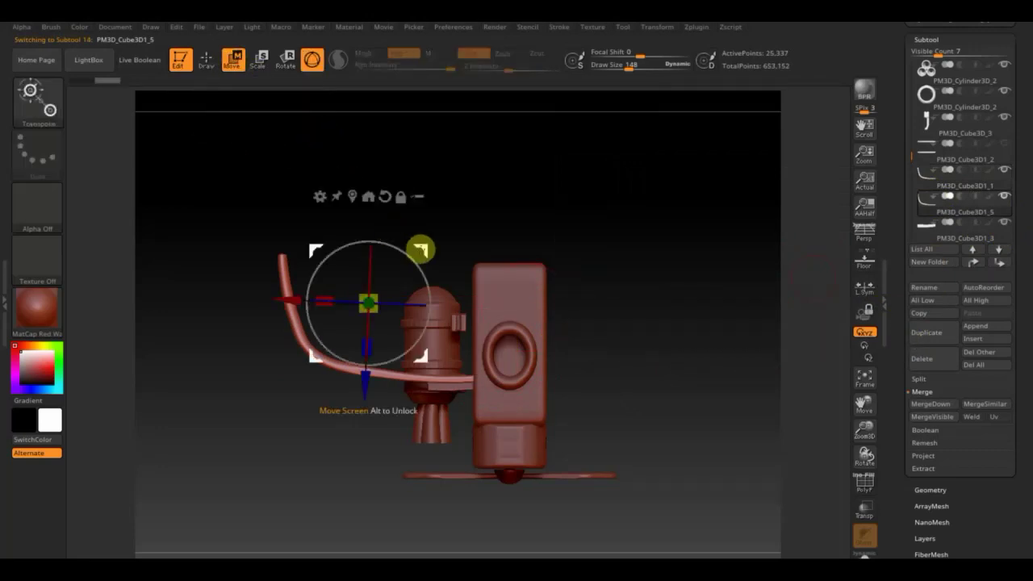
{"action": "left_click_drag", "start_coordinate": [365, 389], "coordinate": [395, 335]}
{"action": "left_click_drag", "start_coordinate": [323, 258], "coordinate": [338, 269]}
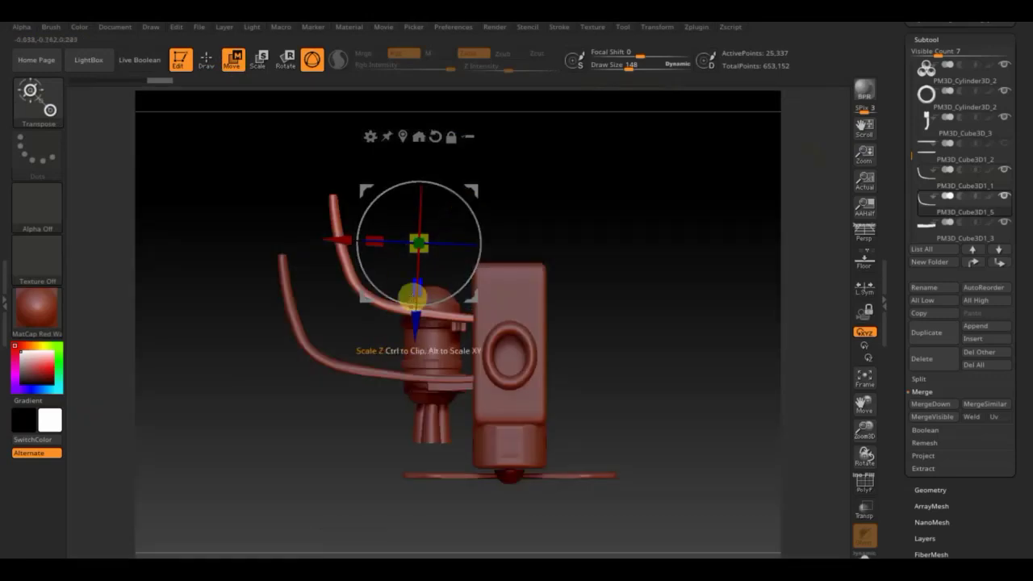
{"action": "mouse_move", "coordinate": [415, 323]}
{"action": "left_mouse_down"}
{"action": "mouse_move", "coordinate": [413, 348]}
{"action": "mouse_move", "coordinate": [408, 330]}
{"action": "left_mouse_up"}
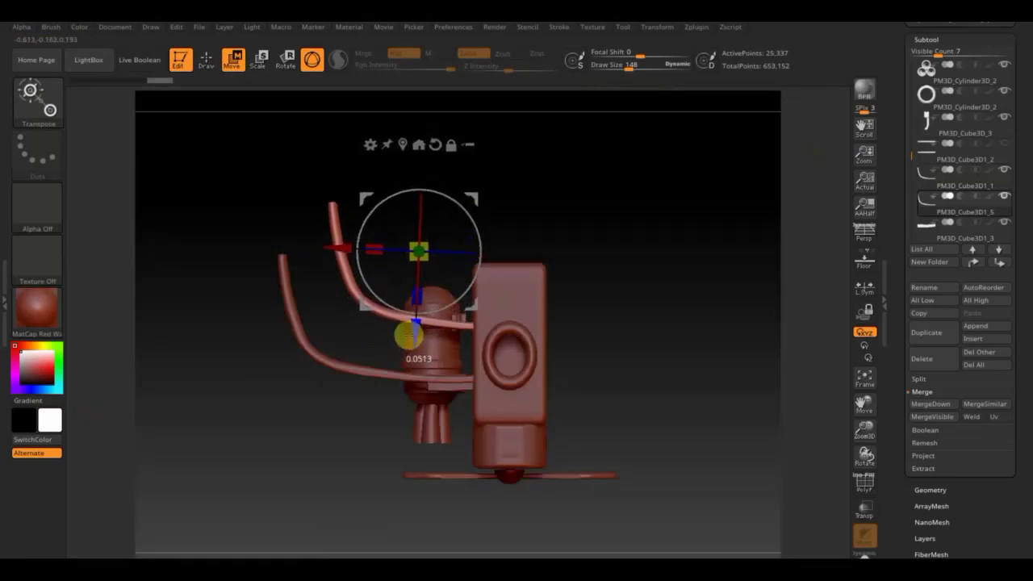
{"action": "mouse_move", "coordinate": [456, 201]}
{"action": "left_mouse_down"}
{"action": "mouse_move", "coordinate": [452, 190]}
{"action": "mouse_move", "coordinate": [427, 210]}
{"action": "left_mouse_up"}
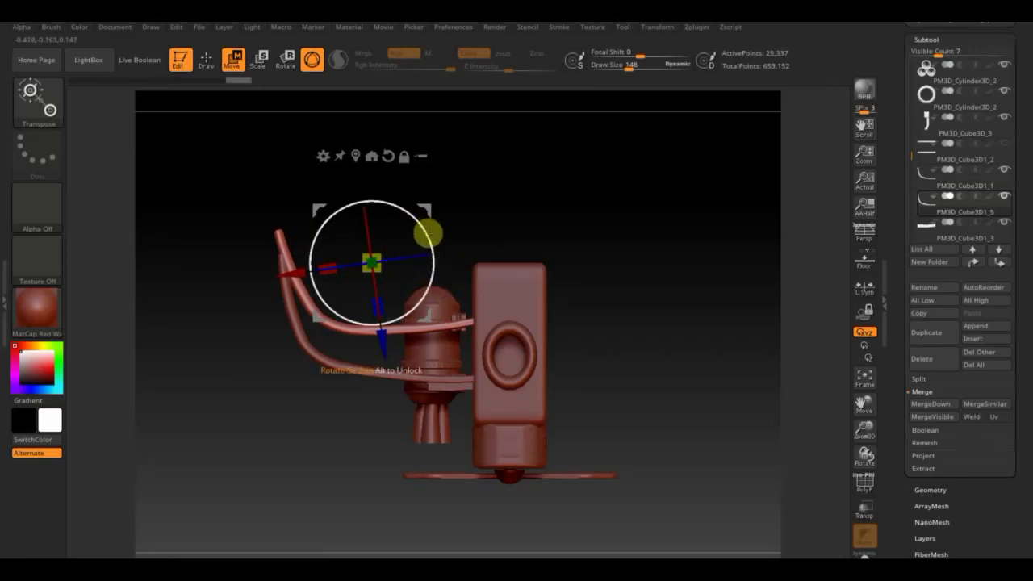
{"action": "left_click_drag", "start_coordinate": [433, 211], "coordinate": [421, 220]}
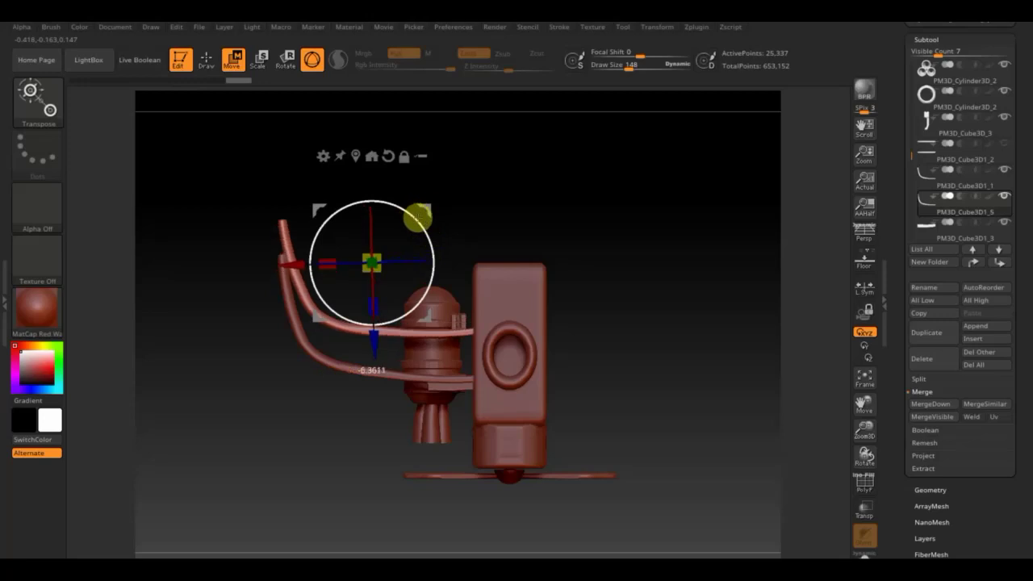
{"action": "left_click_drag", "start_coordinate": [371, 356], "coordinate": [374, 344]}
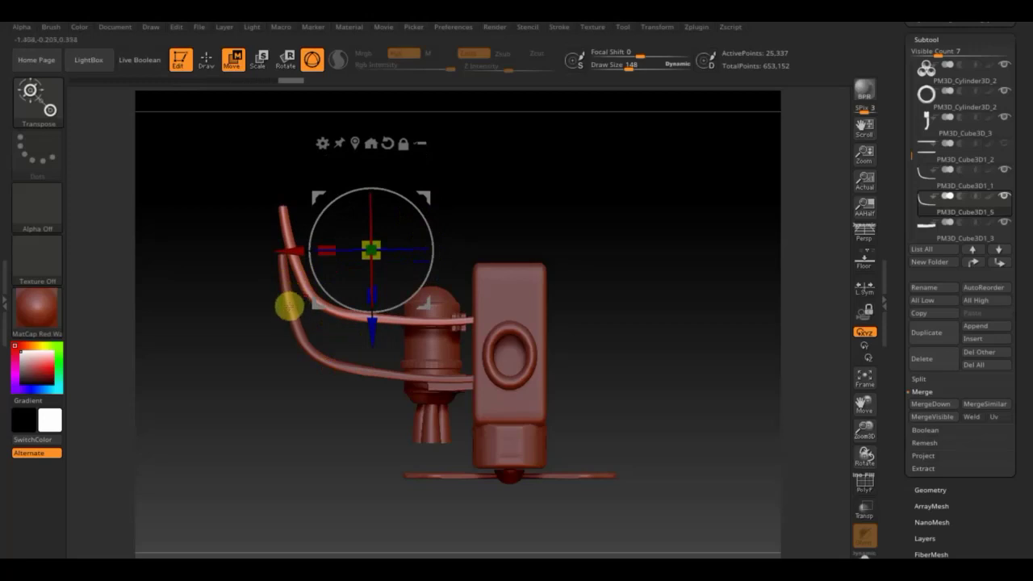
Step: Stretch the original tube slightly along Z and shift the pipes left and upward
{"action": "key", "text": "q"}
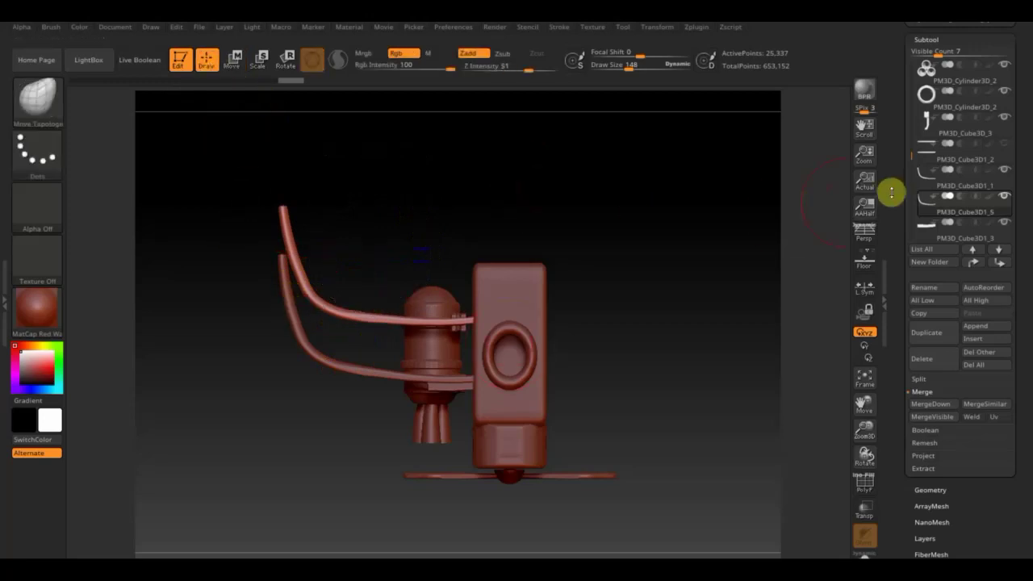
{"action": "left_click", "coordinate": [927, 197]}
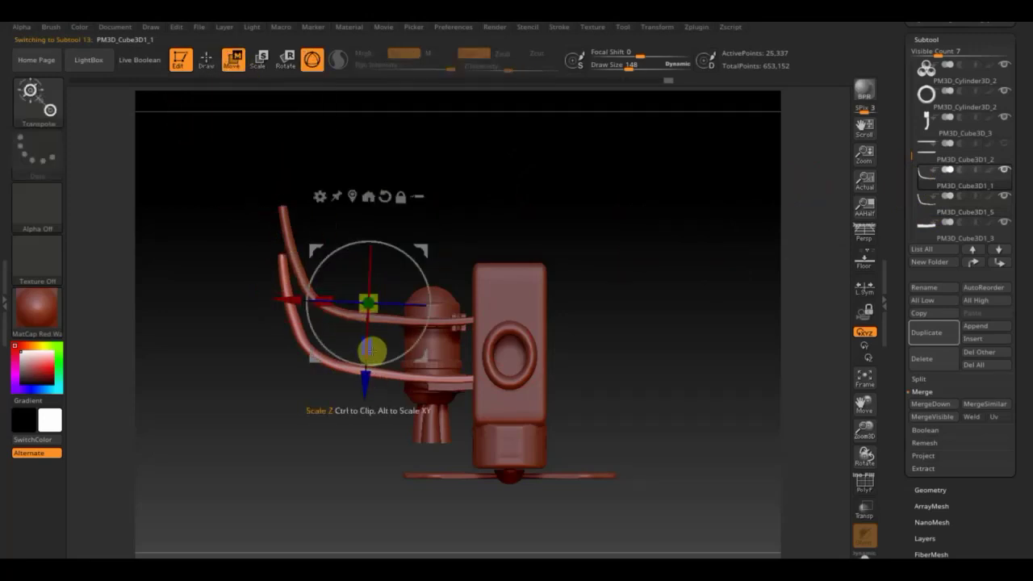
{"action": "left_click_drag", "start_coordinate": [371, 349], "coordinate": [372, 352]}
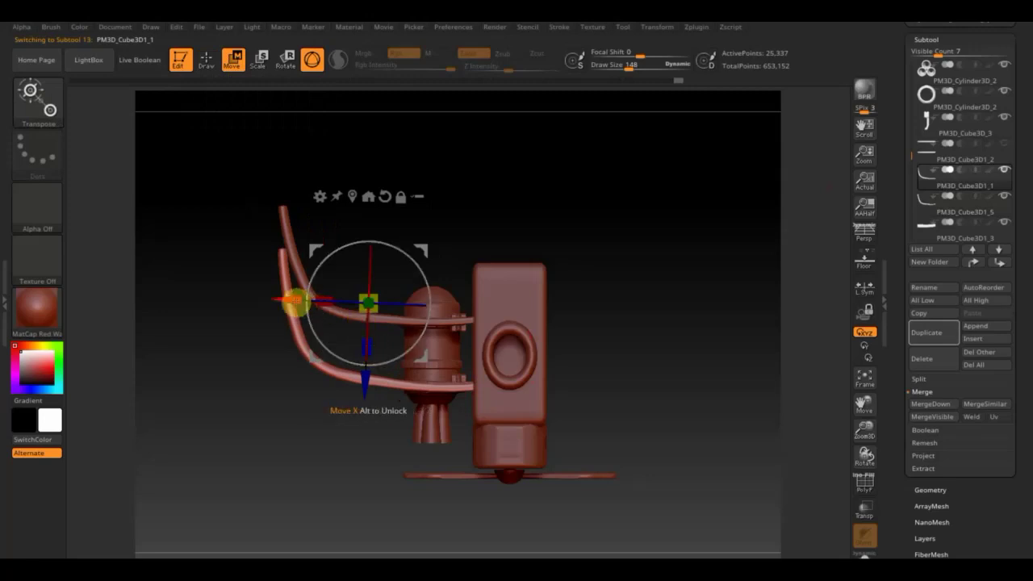
{"action": "left_click_drag", "start_coordinate": [295, 299], "coordinate": [272, 279]}
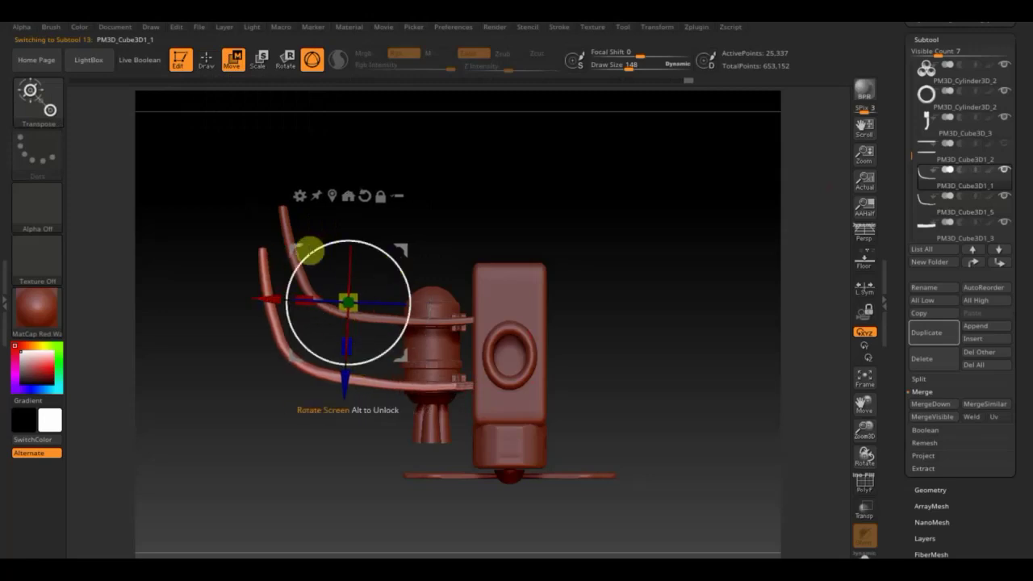
{"action": "left_click_drag", "start_coordinate": [344, 330], "coordinate": [372, 385]}
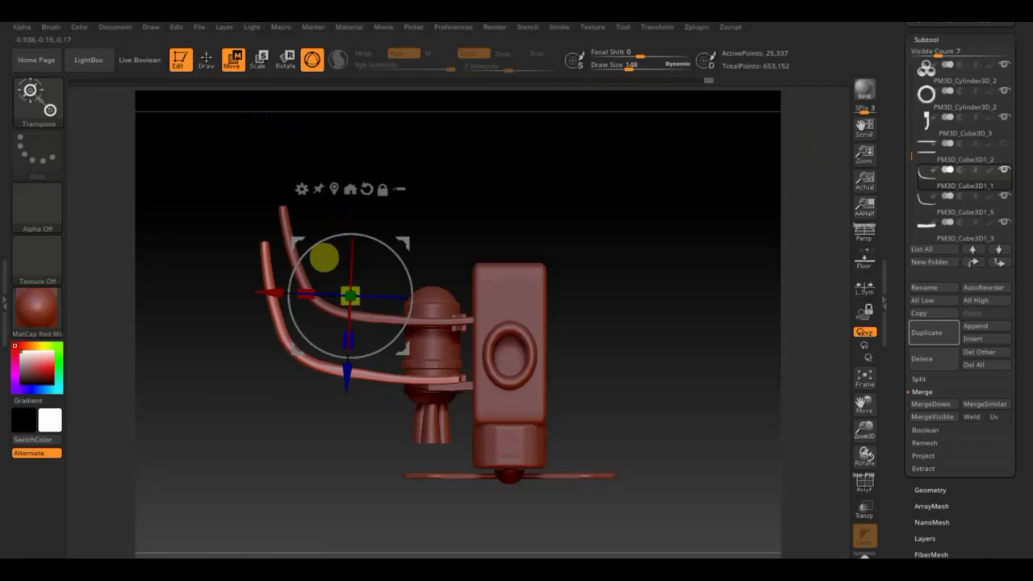
{"action": "left_click", "coordinate": [207, 61]}
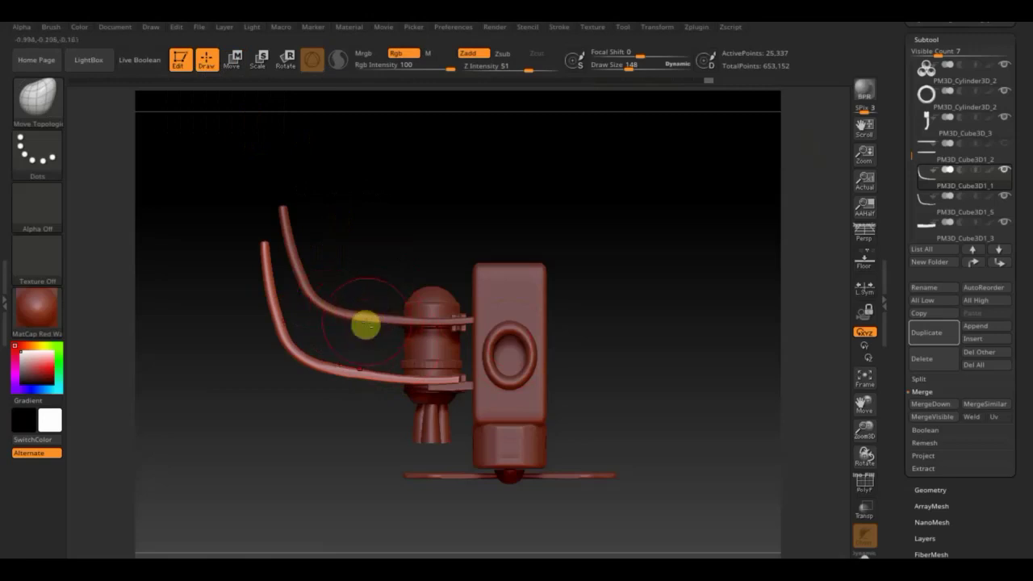
Step: Trim off the upper tube's vertical end with TrimRect and lengthen the remaining tube
{"action": "left_click", "coordinate": [365, 325], "text": "alt"}
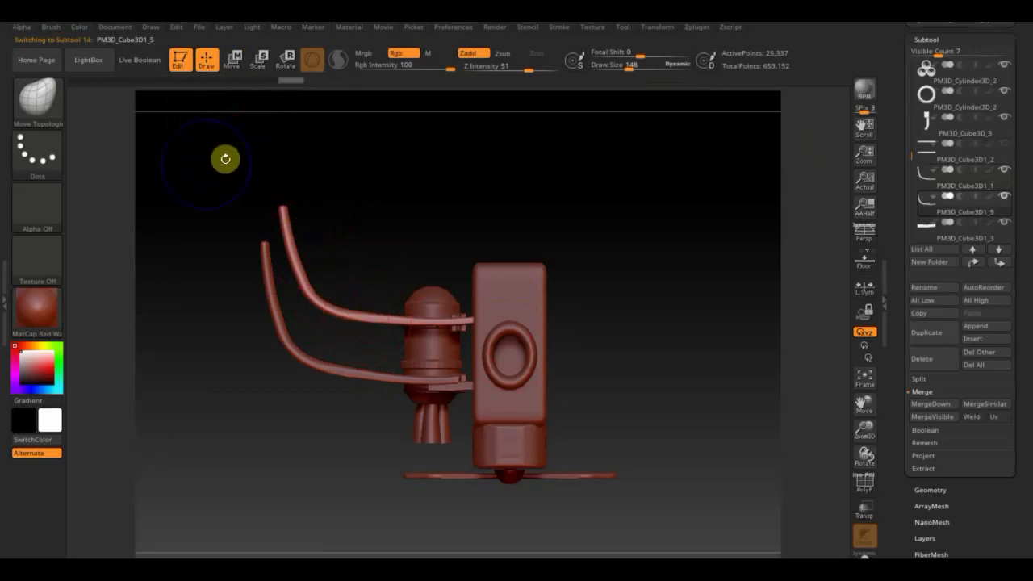
{"action": "left_click_drag", "start_coordinate": [163, 160], "coordinate": [378, 295], "text": "ctrl+shift"}
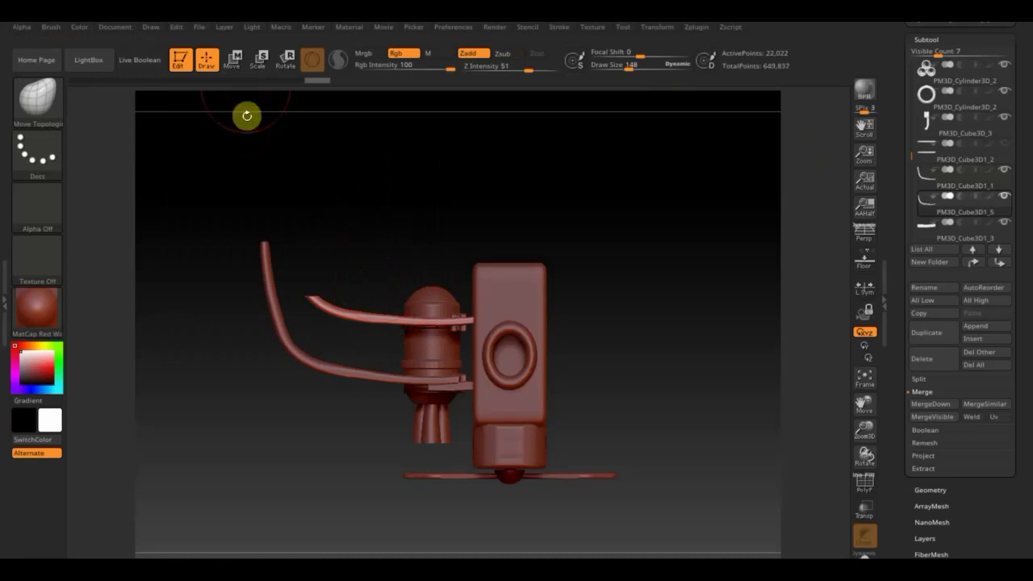
{"action": "left_click", "coordinate": [234, 58]}
{"action": "left_click_drag", "start_coordinate": [373, 257], "coordinate": [317, 246]}
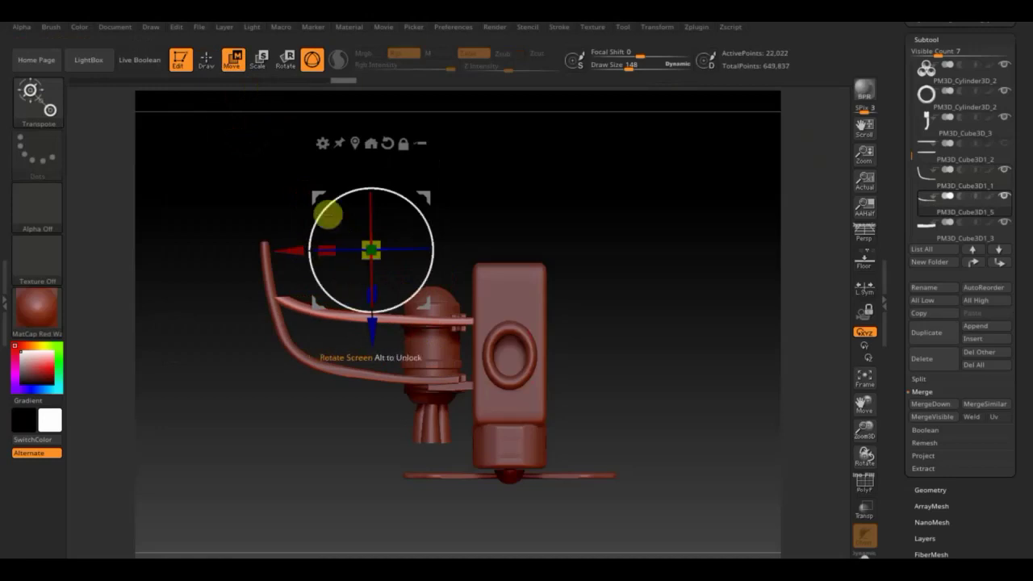
Step: Bend the upper tube's end upward with Move Topologic and check it from the side
{"action": "left_click", "coordinate": [211, 62]}
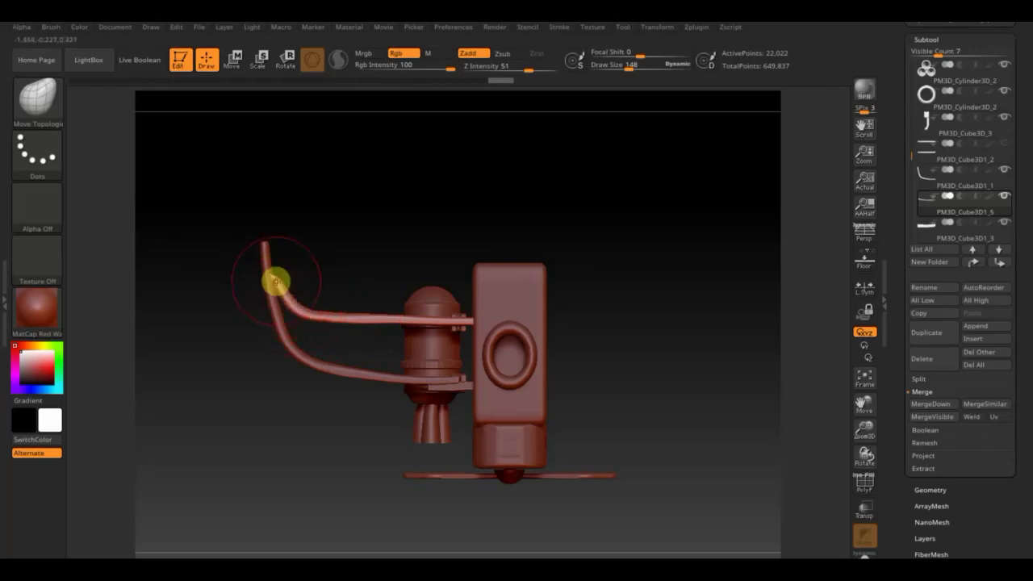
{"action": "left_click_drag", "start_coordinate": [275, 281], "coordinate": [319, 321]}
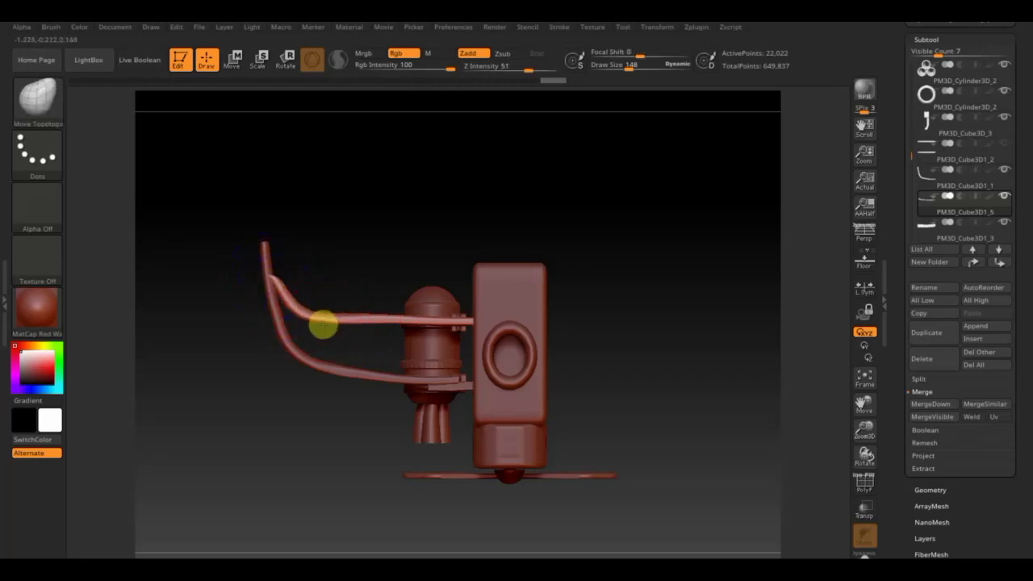
{"action": "mouse_move", "coordinate": [423, 242]}
{"action": "left_mouse_down"}
{"action": "mouse_move", "coordinate": [460, 207]}
{"action": "mouse_move", "coordinate": [516, 224]}
{"action": "mouse_move", "coordinate": [551, 325]}
{"action": "mouse_move", "coordinate": [538, 371]}
{"action": "mouse_move", "coordinate": [502, 325]}
{"action": "left_mouse_up"}
{"action": "left_click_drag", "start_coordinate": [621, 283], "coordinate": [622, 302], "text": "shift"}
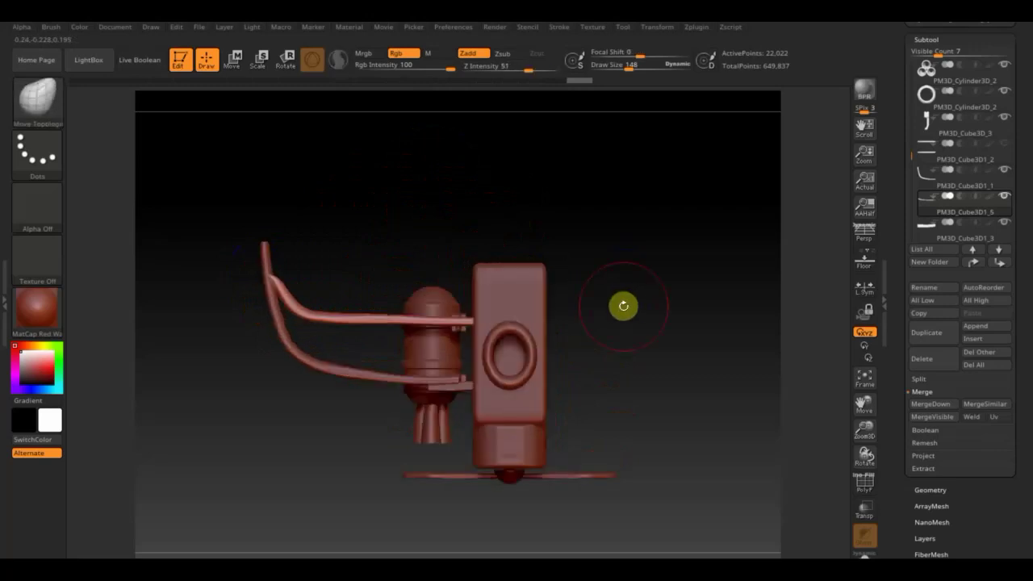
{"action": "left_click", "coordinate": [461, 389], "text": "alt"}
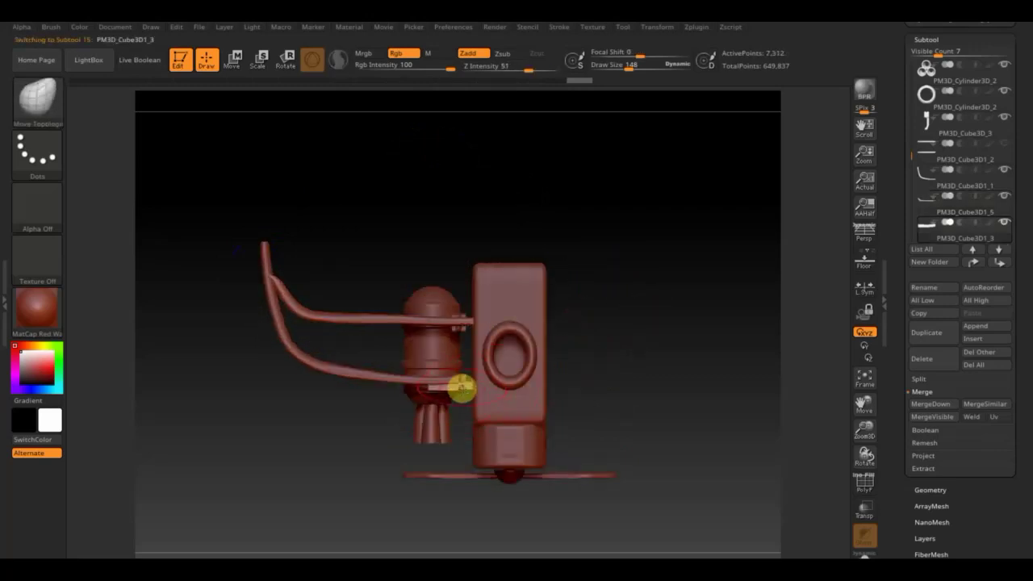
Step: Duplicate PM3D_Cube3D1_3 upward along the blue gizmo axis and check the copy's placement
{"action": "left_click", "coordinate": [233, 60]}
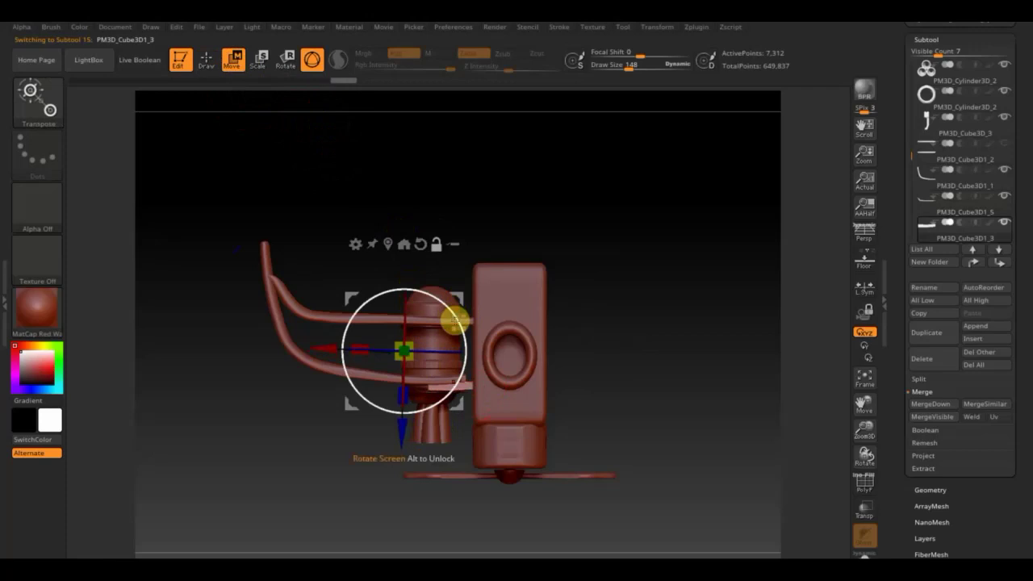
{"action": "left_click_drag", "start_coordinate": [399, 425], "coordinate": [424, 367], "text": "ctrl"}
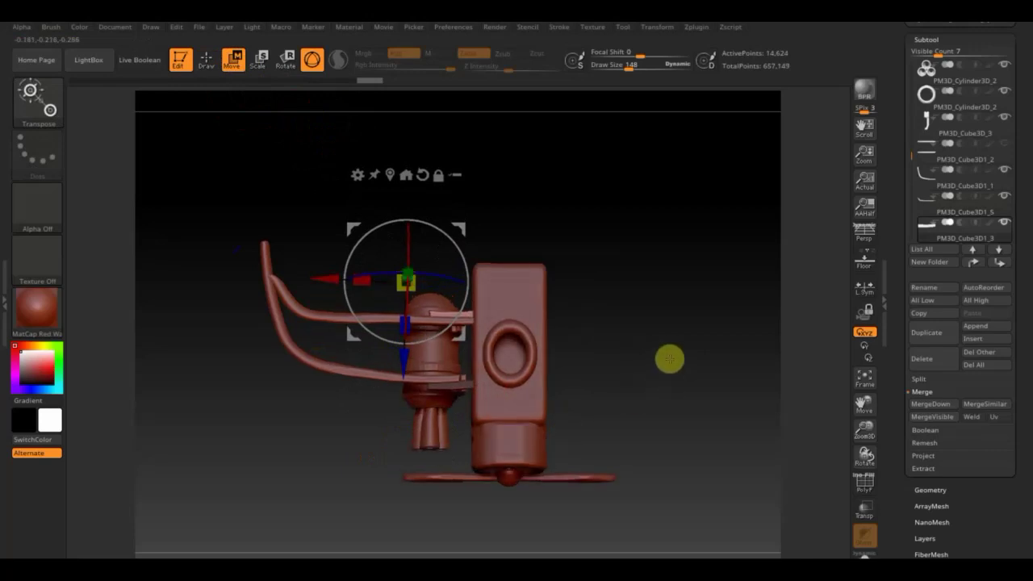
{"action": "mouse_move", "coordinate": [667, 334]}
{"action": "left_mouse_down"}
{"action": "mouse_move", "coordinate": [689, 300]}
{"action": "mouse_move", "coordinate": [694, 399]}
{"action": "left_mouse_up"}
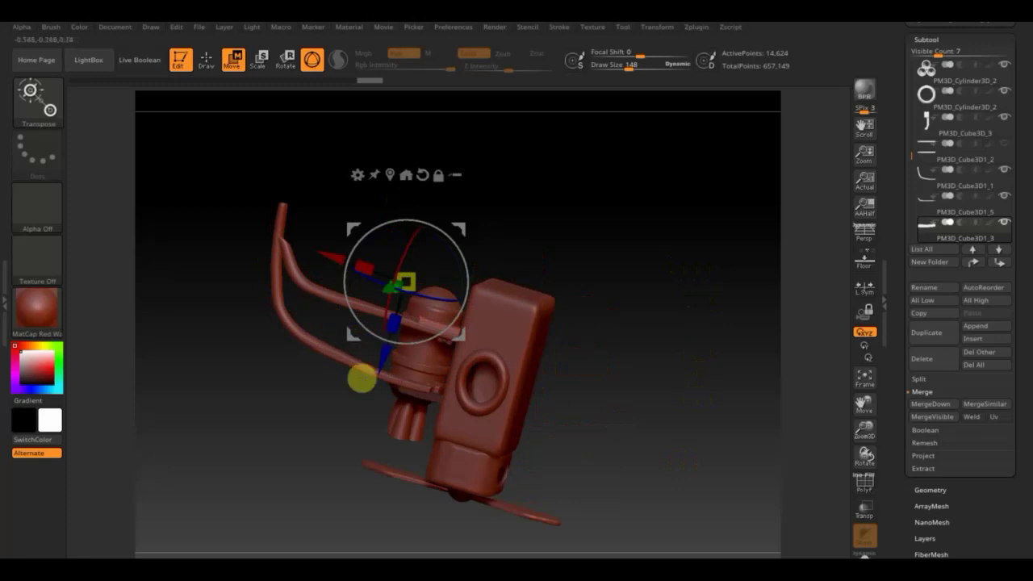
{"action": "left_click_drag", "start_coordinate": [703, 306], "coordinate": [714, 322], "text": "shift"}
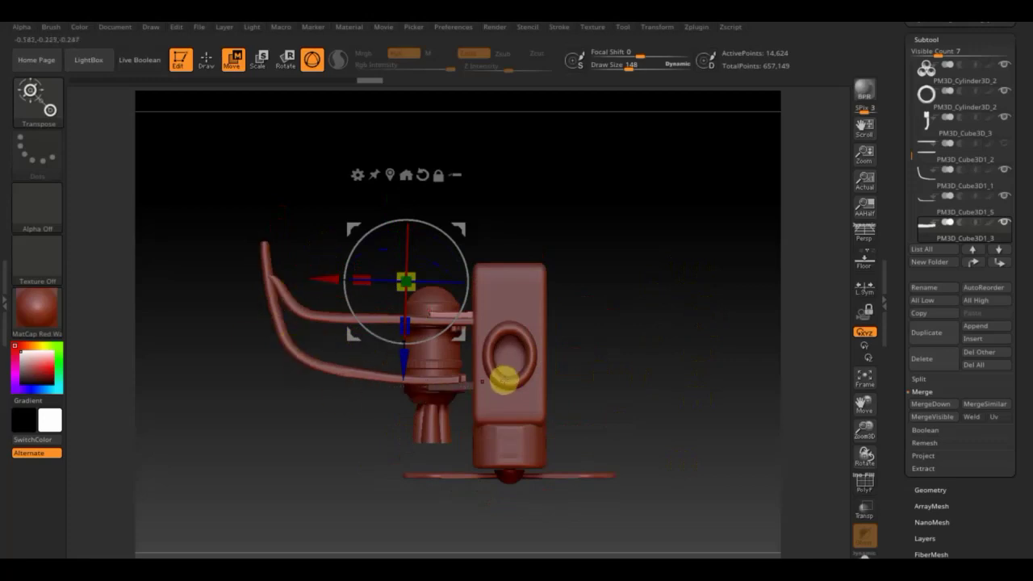
{"action": "mouse_move", "coordinate": [613, 371]}
{"action": "left_mouse_down"}
{"action": "mouse_move", "coordinate": [613, 218]}
{"action": "mouse_move", "coordinate": [650, 247]}
{"action": "mouse_move", "coordinate": [638, 277]}
{"action": "mouse_move", "coordinate": [658, 445]}
{"action": "mouse_move", "coordinate": [675, 380]}
{"action": "left_mouse_up"}
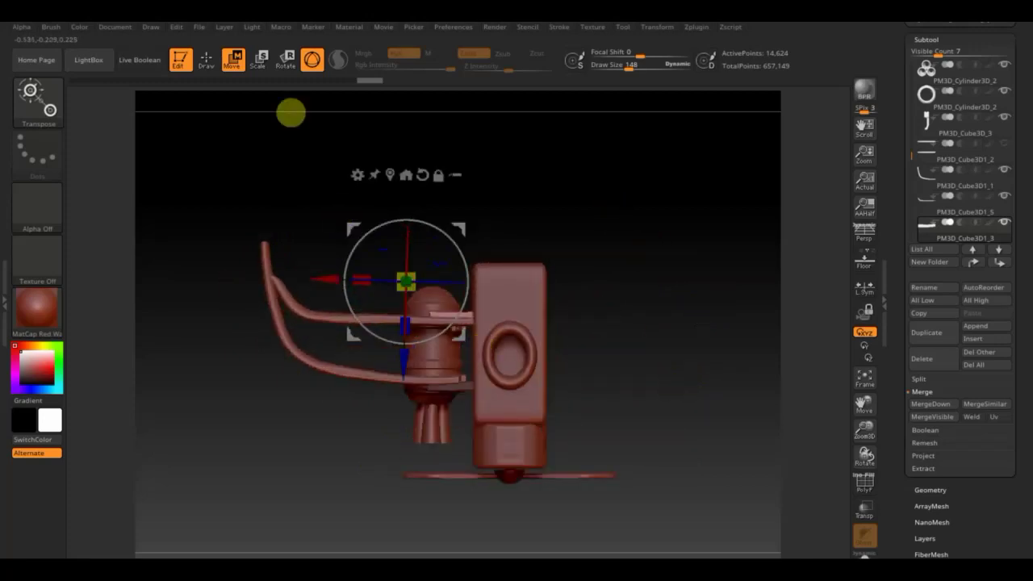
{"action": "left_click", "coordinate": [205, 60]}
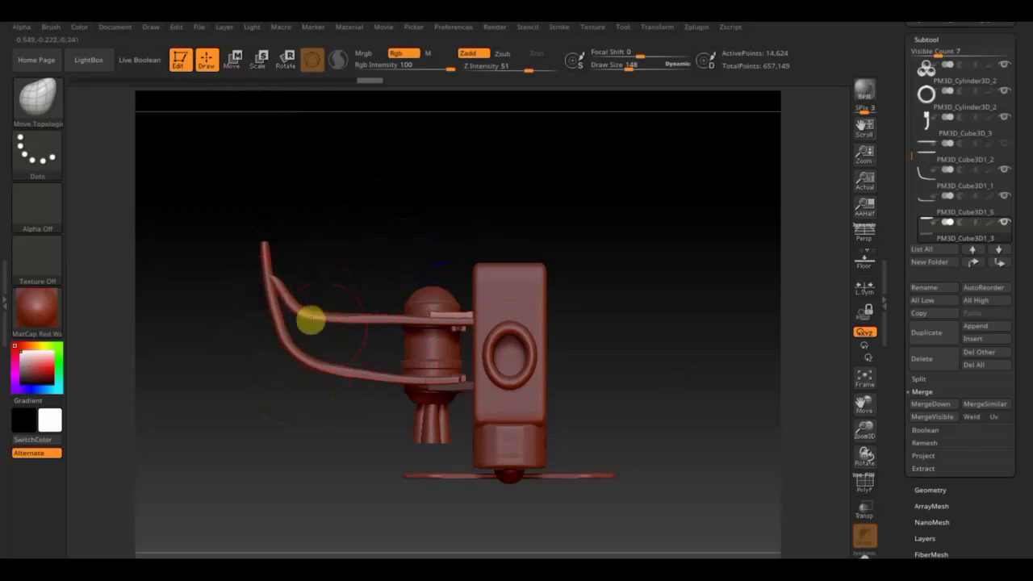
{"action": "mouse_move", "coordinate": [640, 355]}
{"action": "left_mouse_down"}
{"action": "mouse_move", "coordinate": [615, 237]}
{"action": "mouse_move", "coordinate": [694, 336]}
{"action": "mouse_move", "coordinate": [735, 325]}
{"action": "mouse_move", "coordinate": [713, 263]}
{"action": "left_mouse_up"}
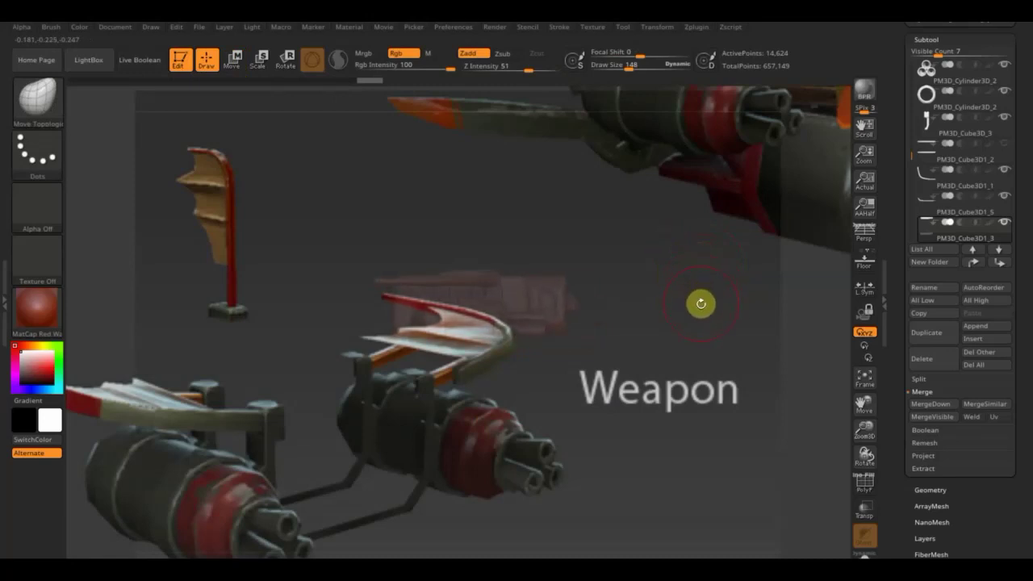
Step: Show the Weapon reference sheet, shrink it to see every panel, hide it, and open Append
{"action": "key", "text": "shift+z"}
{"action": "mouse_move", "coordinate": [730, 148]}
{"action": "left_mouse_down"}
{"action": "mouse_move", "coordinate": [589, 311]}
{"action": "mouse_move", "coordinate": [583, 363]}
{"action": "left_mouse_up"}
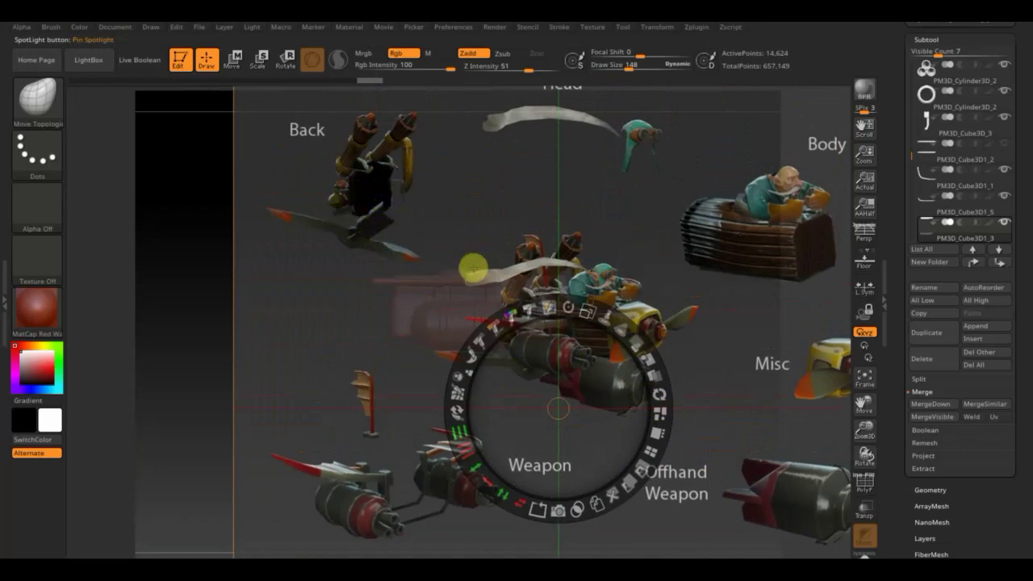
{"action": "key", "text": "shift+z"}
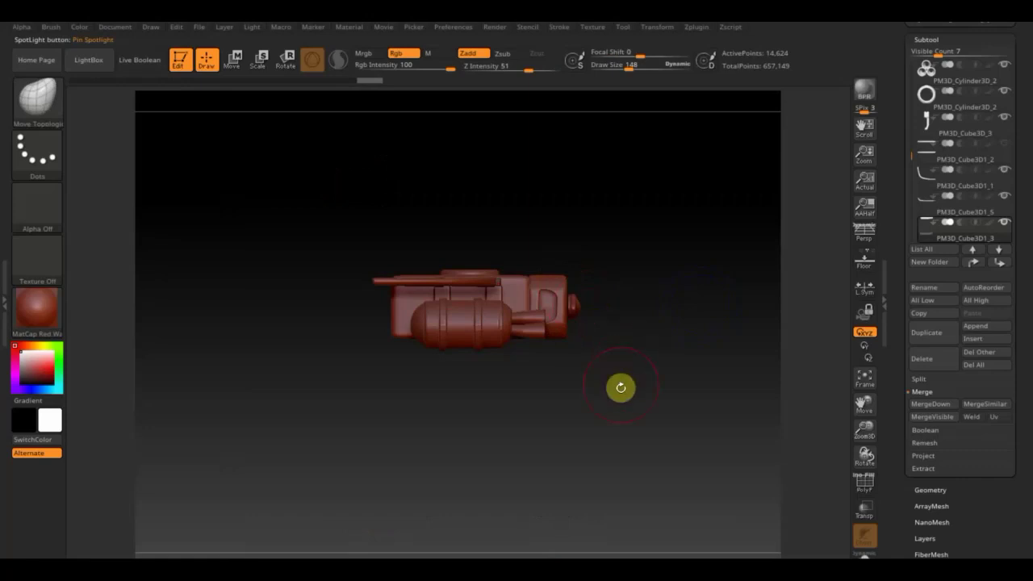
{"action": "key", "text": "shift+z"}
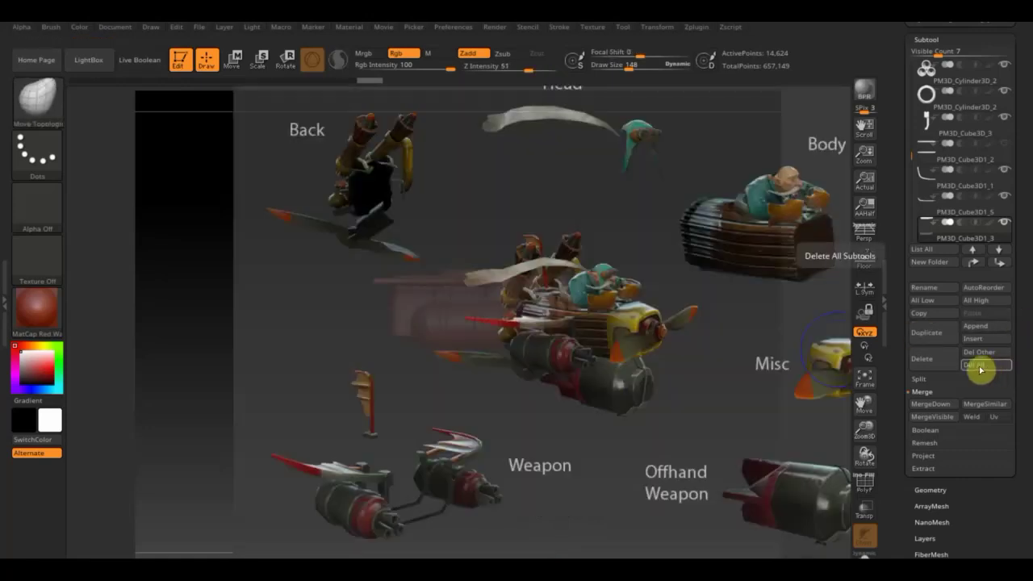
{"action": "key", "text": "shift+z"}
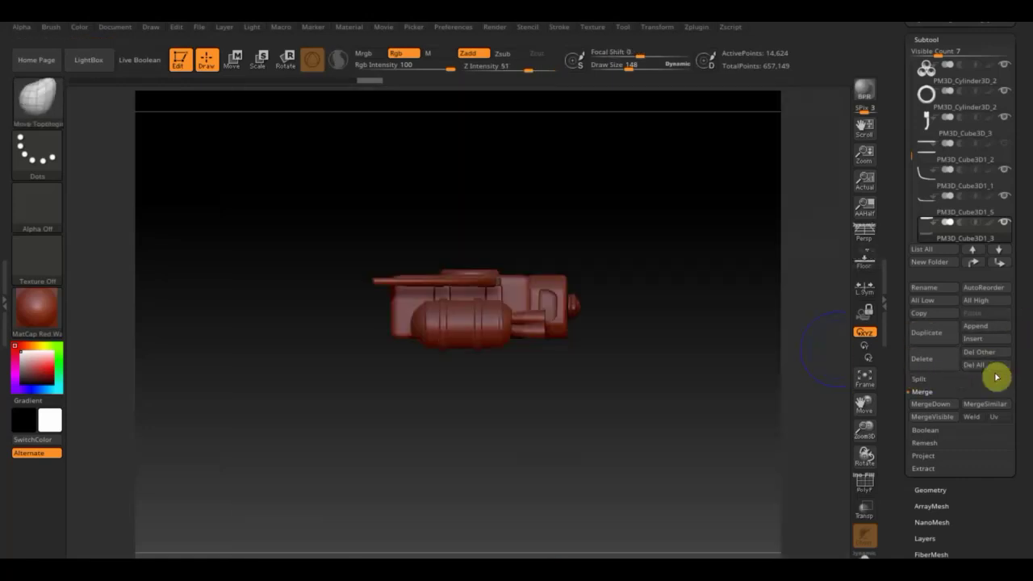
{"action": "left_click", "coordinate": [983, 329]}
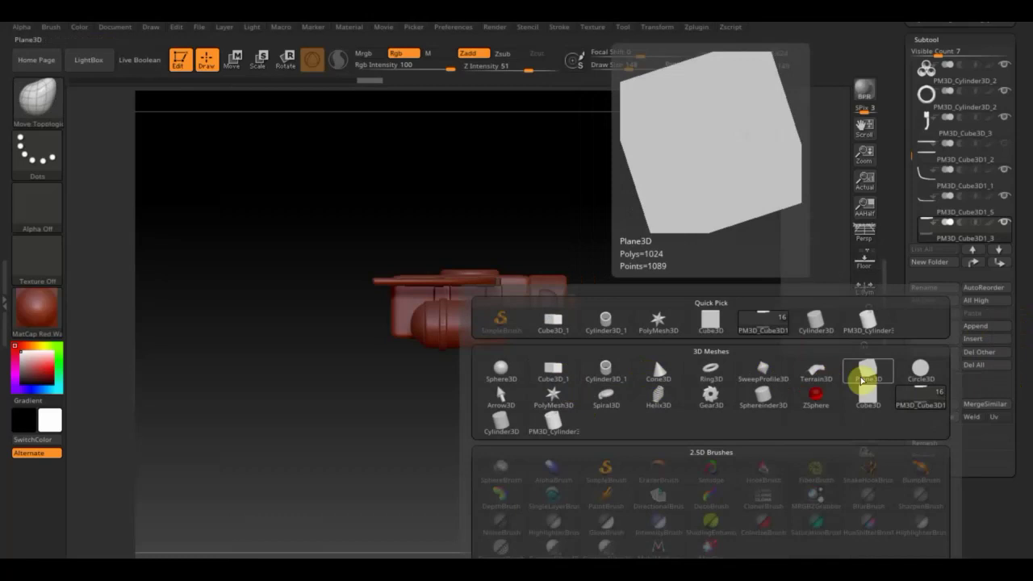
Step: Append a cylinder, subdivide it, and roughly scale, rotate and place it on the model
{"action": "left_click", "coordinate": [817, 321]}
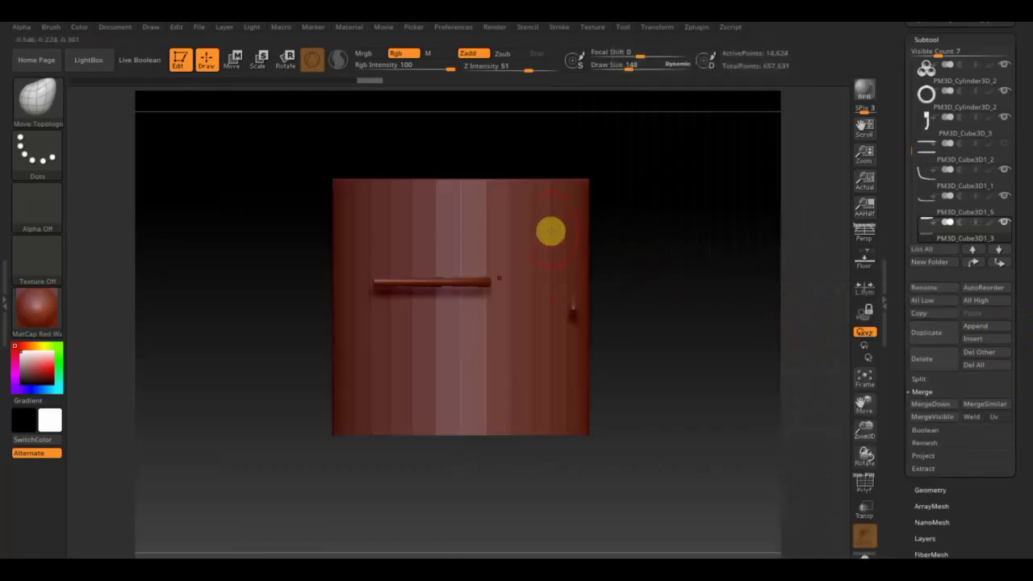
{"action": "left_click", "coordinate": [552, 227], "text": "alt"}
{"action": "left_click", "coordinate": [233, 58]}
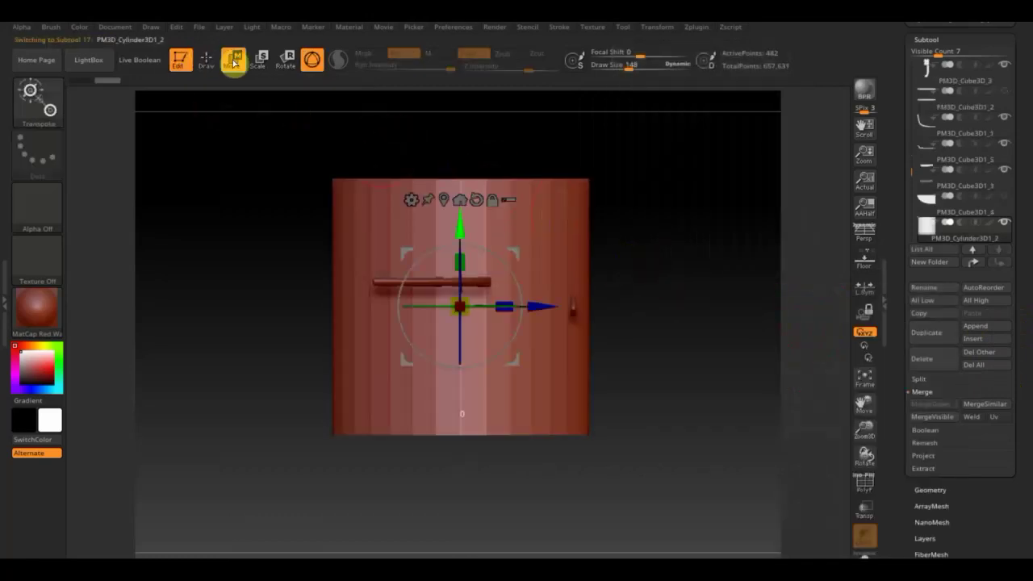
{"action": "left_click_drag", "start_coordinate": [507, 245], "coordinate": [514, 318]}
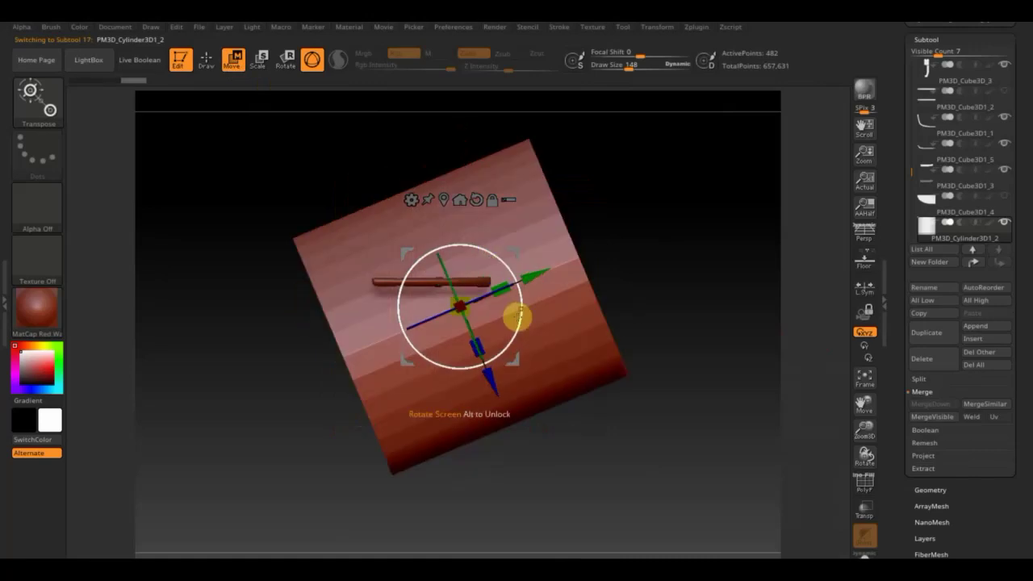
{"action": "key", "text": "ctrl+d"}
{"action": "key", "text": "ctrl+d"}
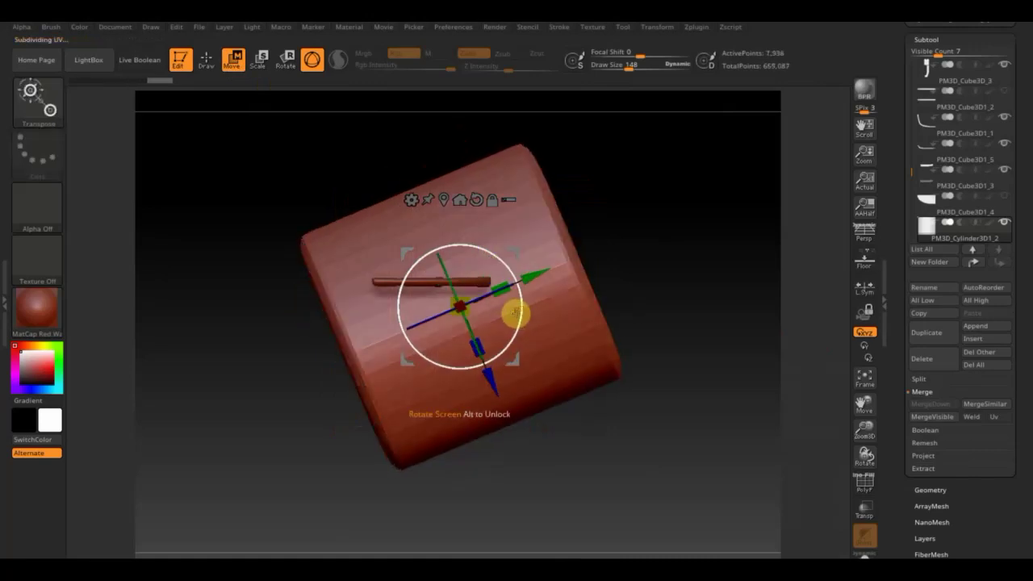
{"action": "left_click_drag", "start_coordinate": [460, 307], "coordinate": [373, 226]}
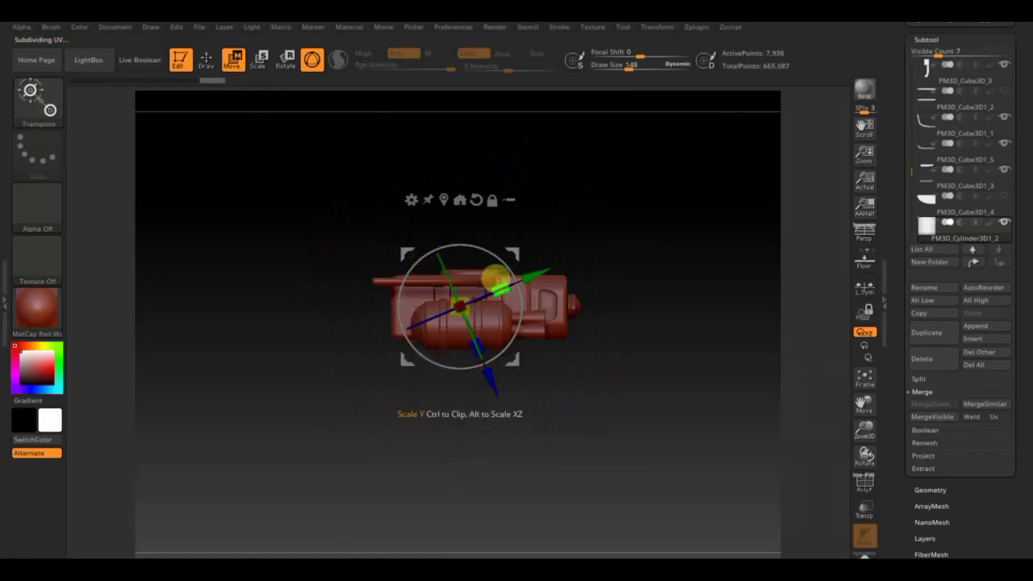
{"action": "mouse_move", "coordinate": [502, 284]}
{"action": "left_mouse_down"}
{"action": "mouse_move", "coordinate": [564, 277]}
{"action": "mouse_move", "coordinate": [474, 299]}
{"action": "left_mouse_up"}
{"action": "left_click_drag", "start_coordinate": [399, 331], "coordinate": [404, 340]}
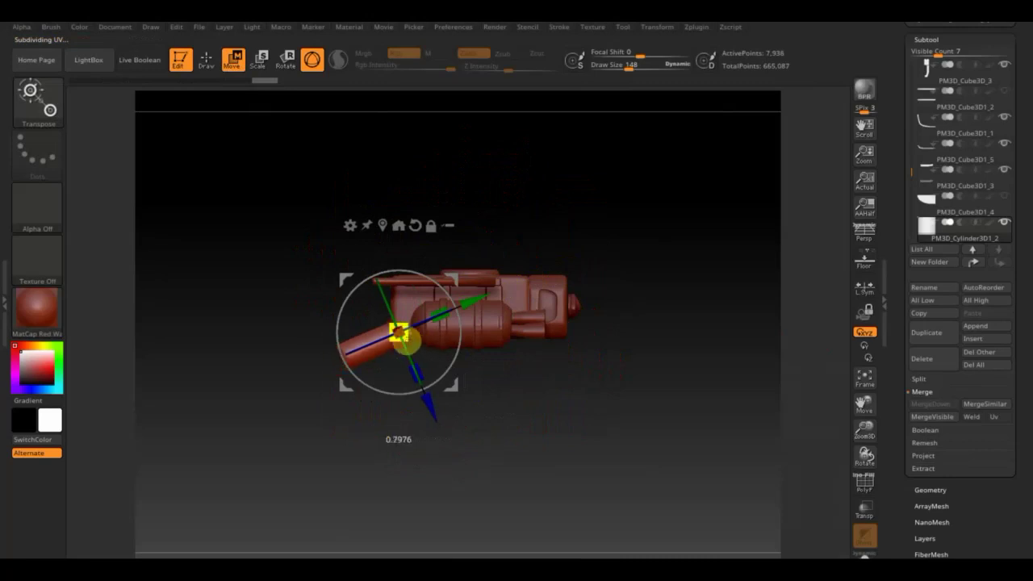
{"action": "left_click_drag", "start_coordinate": [362, 262], "coordinate": [341, 295]}
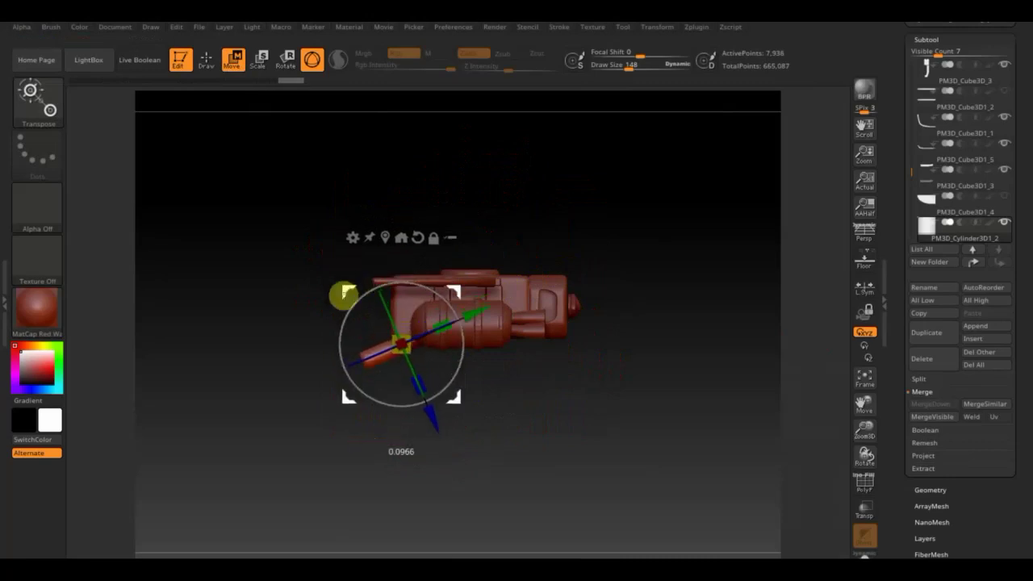
{"action": "left_click_drag", "start_coordinate": [431, 300], "coordinate": [445, 296]}
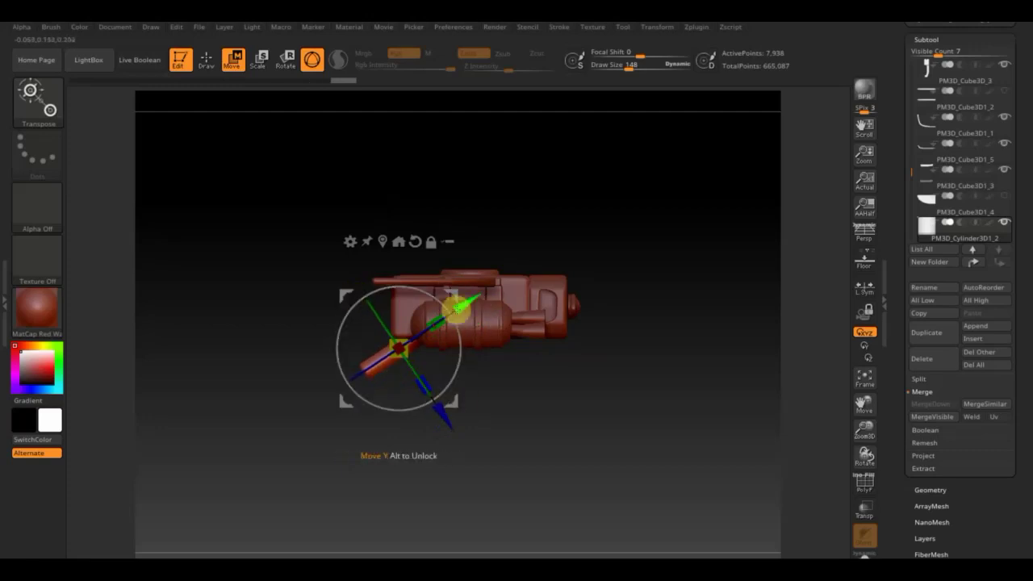
Step: Level the cylinder horizontally and lift it just above the main body
{"action": "mouse_move", "coordinate": [471, 305]}
{"action": "left_mouse_down"}
{"action": "mouse_move", "coordinate": [436, 323]}
{"action": "mouse_move", "coordinate": [433, 392]}
{"action": "left_mouse_up"}
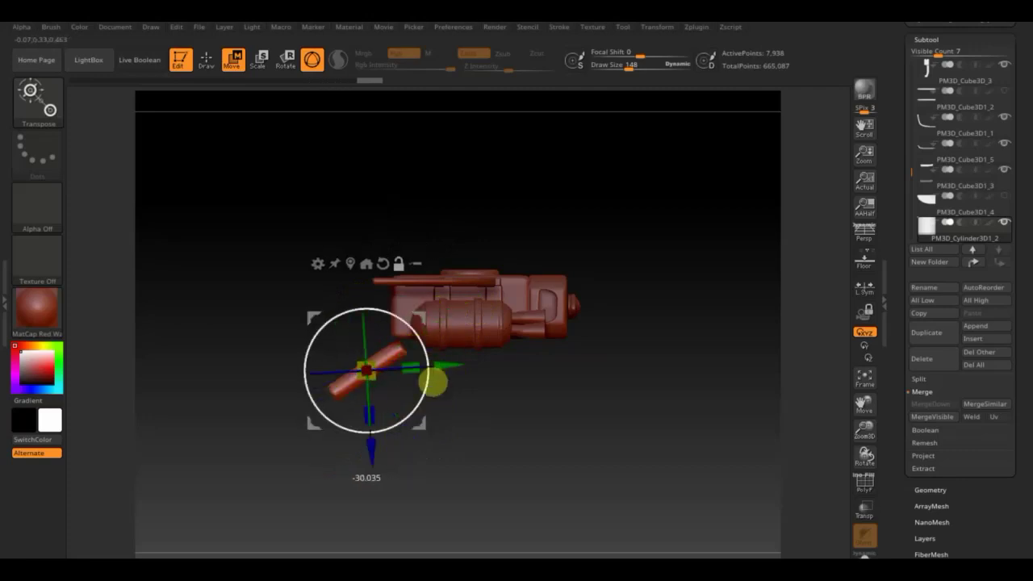
{"action": "left_click_drag", "start_coordinate": [367, 460], "coordinate": [366, 448]}
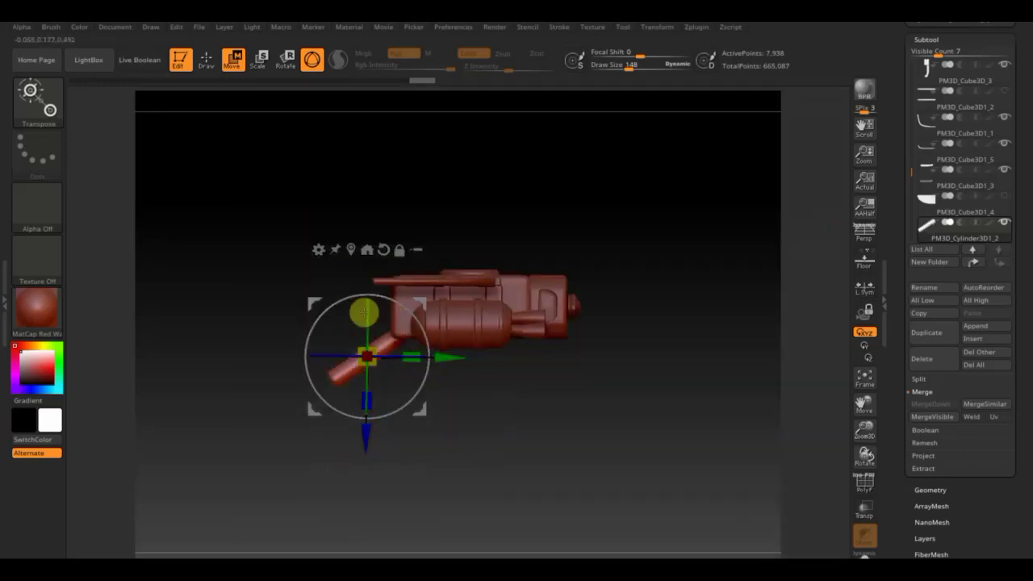
{"action": "left_click_drag", "start_coordinate": [322, 300], "coordinate": [297, 303]}
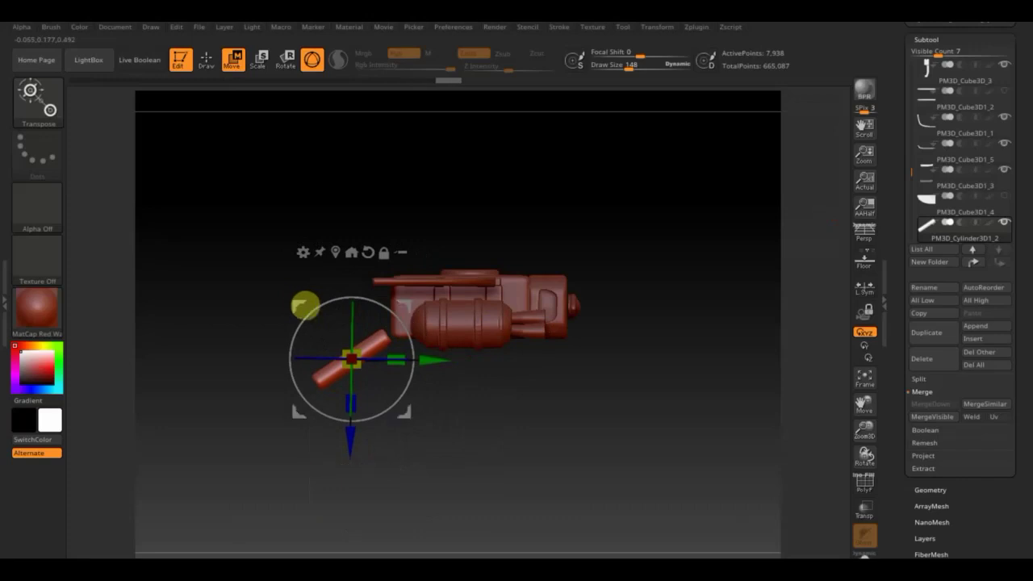
{"action": "mouse_move", "coordinate": [381, 334]}
{"action": "left_mouse_down"}
{"action": "mouse_move", "coordinate": [353, 331]}
{"action": "mouse_move", "coordinate": [412, 331]}
{"action": "left_mouse_up"}
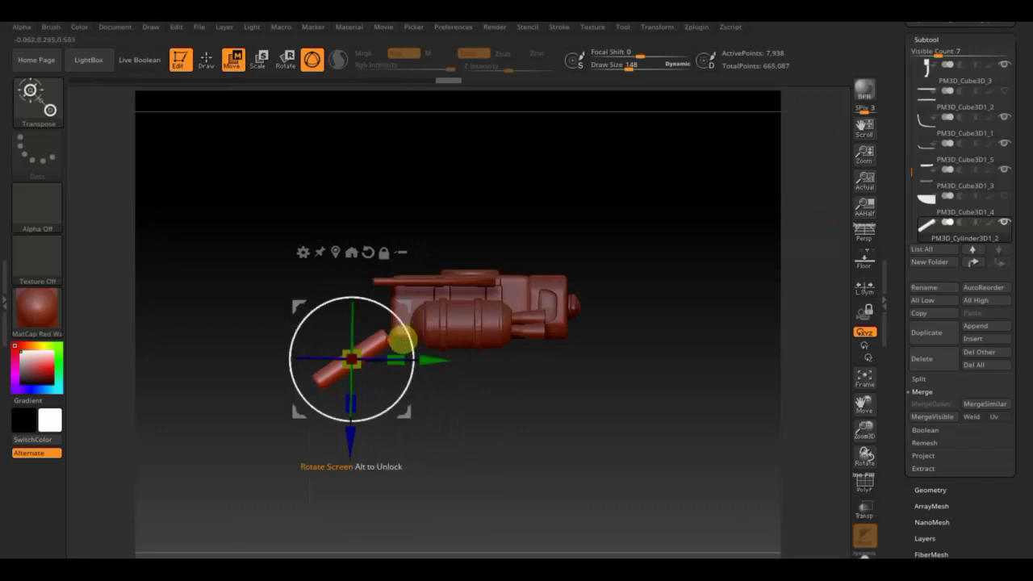
{"action": "mouse_move", "coordinate": [557, 409]}
{"action": "left_mouse_down", "text": "alt"}
{"action": "mouse_move", "coordinate": [589, 411]}
{"action": "mouse_move", "coordinate": [613, 457]}
{"action": "left_mouse_up", "text": "alt"}
{"action": "left_click_drag", "start_coordinate": [401, 313], "coordinate": [420, 351]}
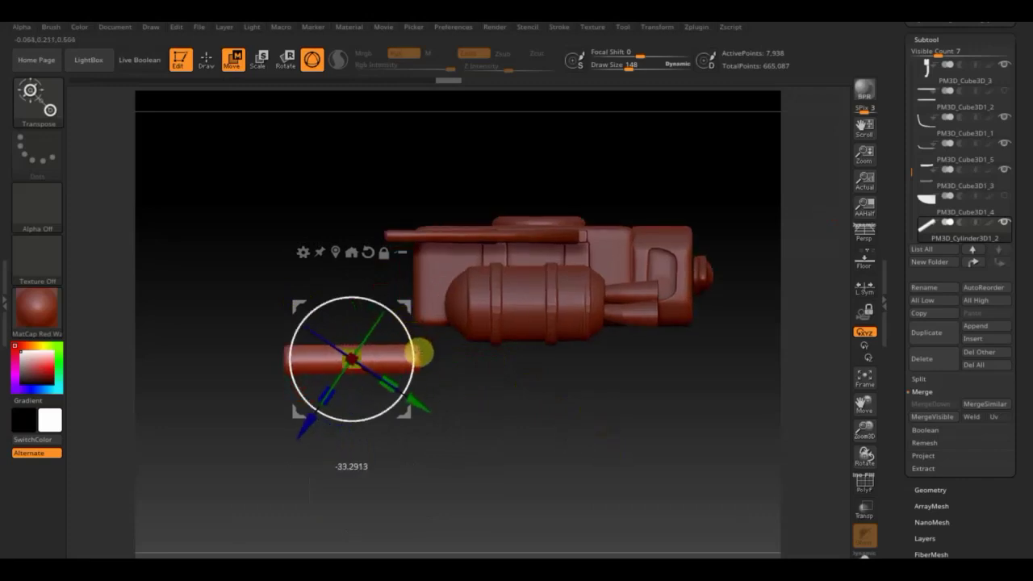
{"action": "left_click_drag", "start_coordinate": [420, 352], "coordinate": [416, 353]}
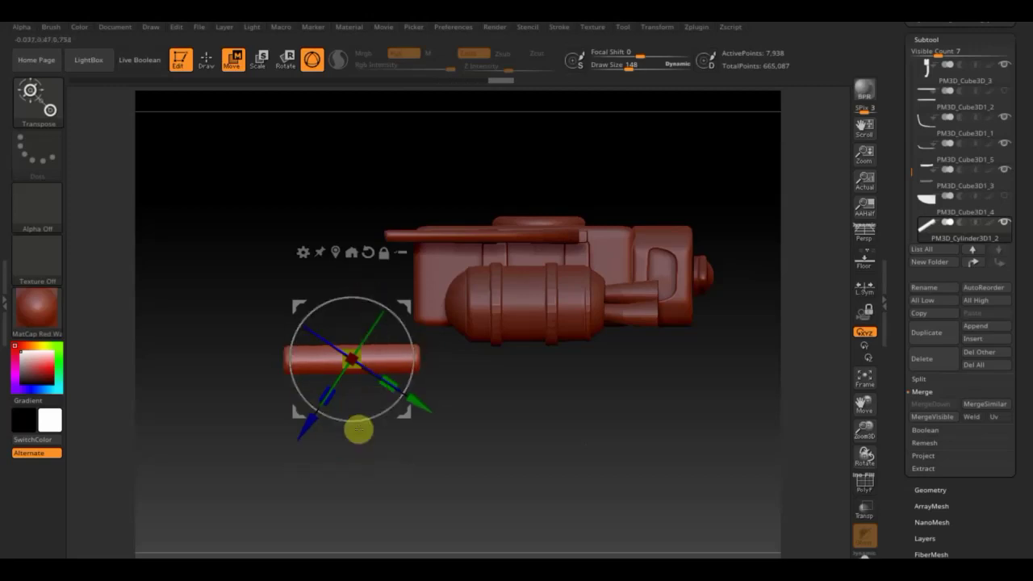
{"action": "left_click_drag", "start_coordinate": [419, 360], "coordinate": [404, 307]}
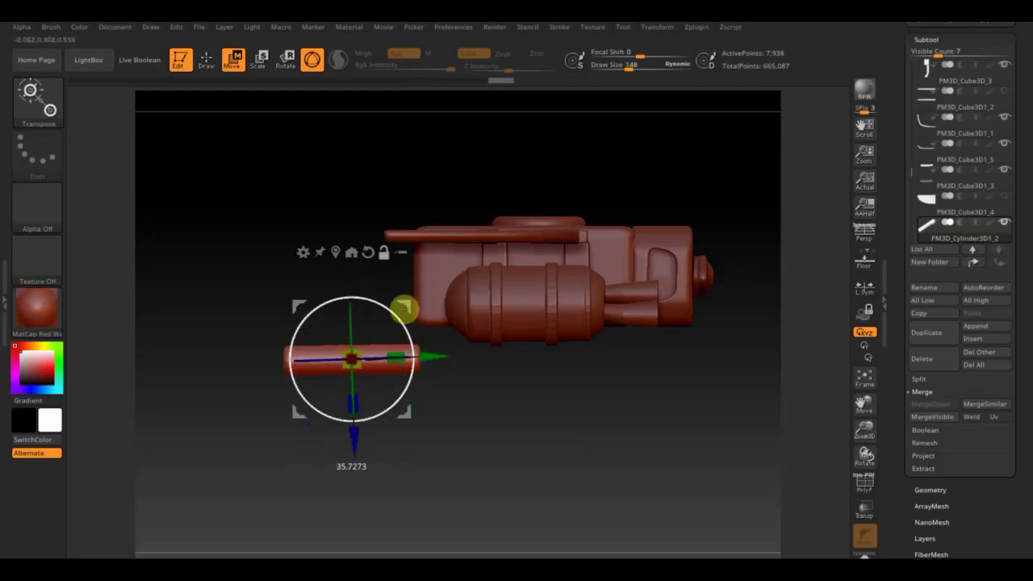
{"action": "left_click_drag", "start_coordinate": [352, 466], "coordinate": [362, 256]}
{"action": "mouse_move", "coordinate": [500, 166]}
{"action": "left_mouse_down"}
{"action": "mouse_move", "coordinate": [622, 173]}
{"action": "mouse_move", "coordinate": [664, 231]}
{"action": "left_mouse_up"}
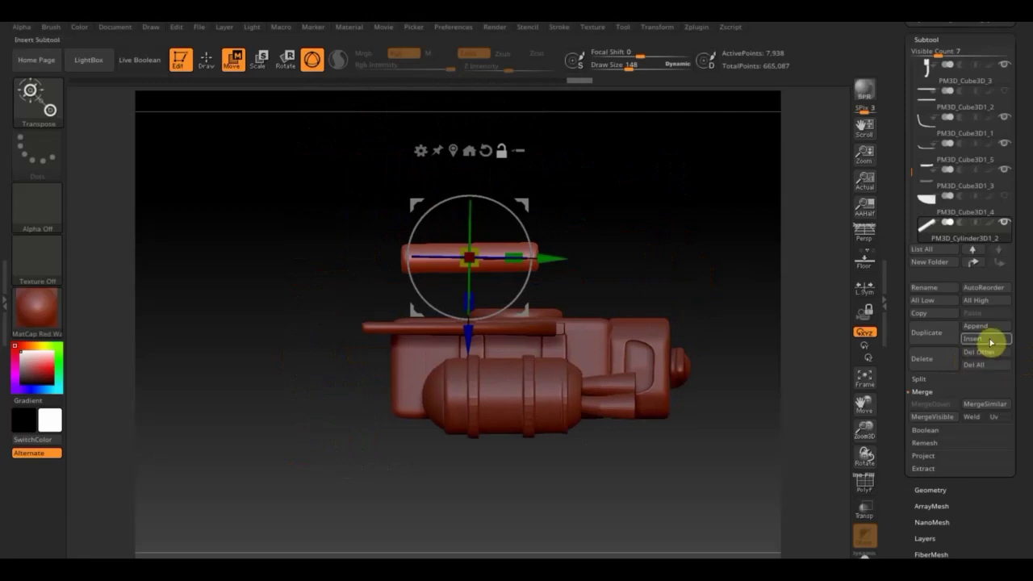
{"action": "left_click", "coordinate": [982, 327]}
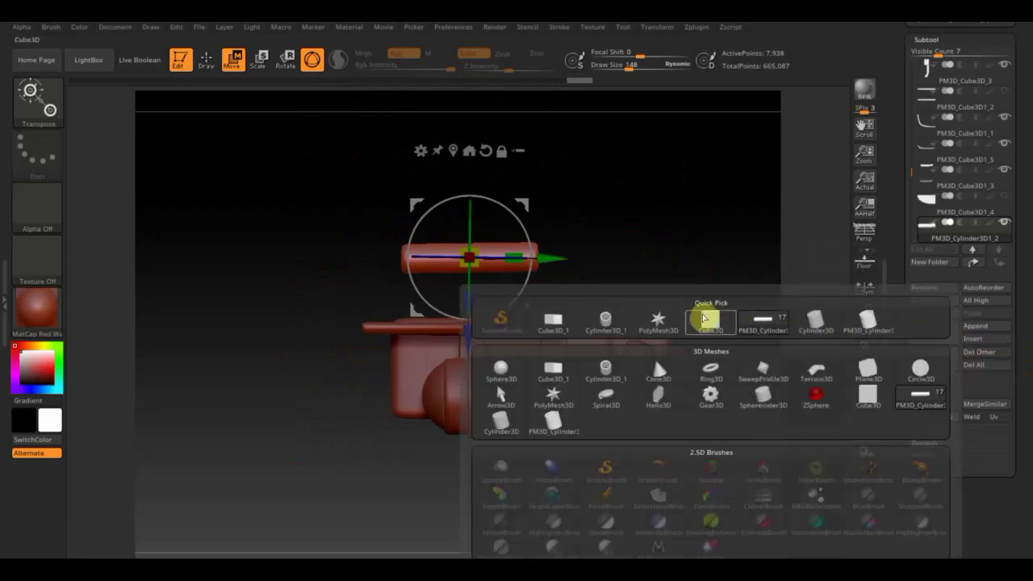
Step: Append a cube as PM3D_Cube3D1_6 and move it onto the cylinder's left end
{"action": "left_click", "coordinate": [708, 321]}
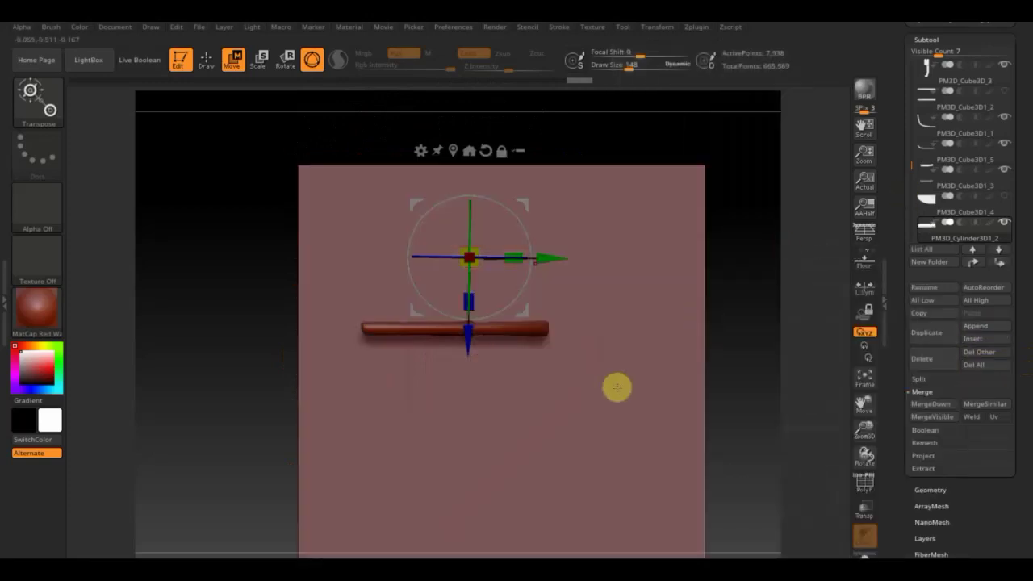
{"action": "left_click", "coordinate": [625, 383]}
{"action": "left_click", "coordinate": [205, 58]}
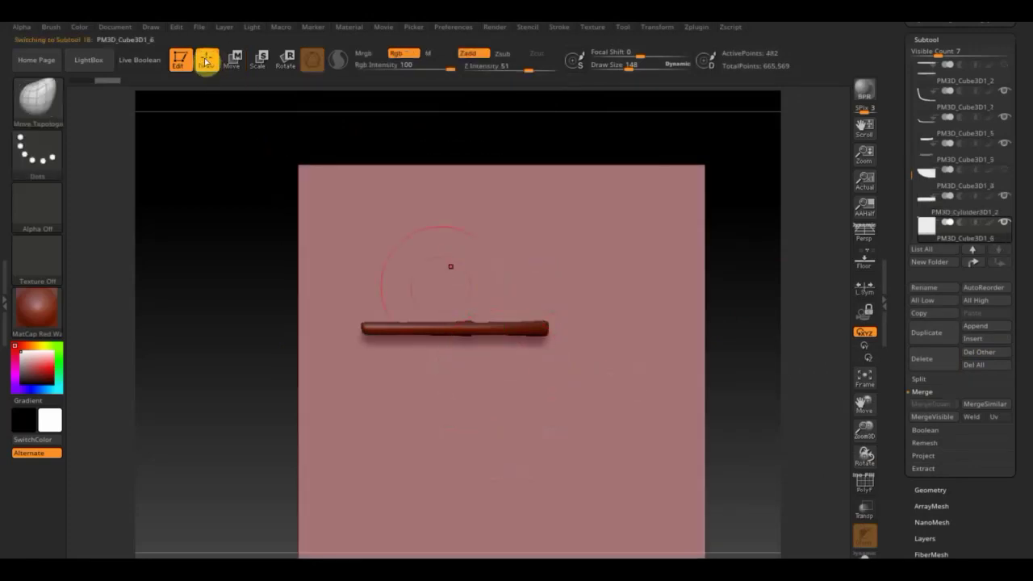
{"action": "left_click", "coordinate": [233, 59]}
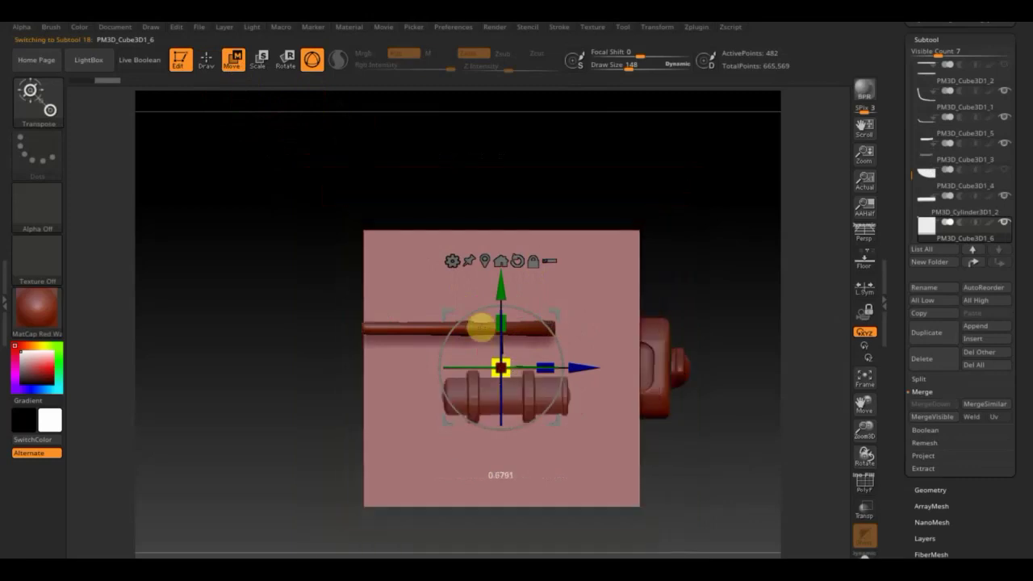
{"action": "left_click_drag", "start_coordinate": [486, 264], "coordinate": [517, 175]}
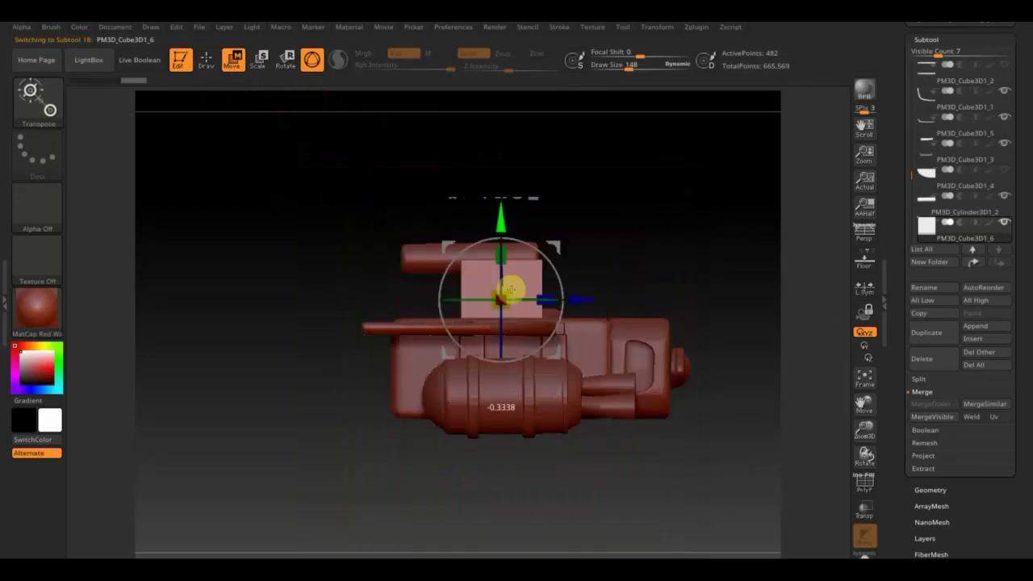
{"action": "left_click_drag", "start_coordinate": [701, 197], "coordinate": [501, 251]}
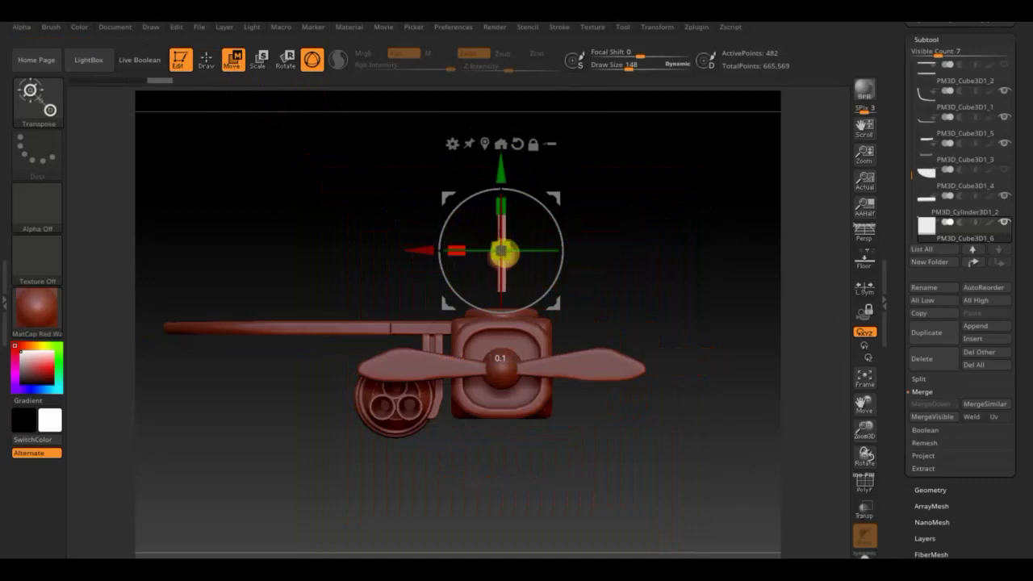
{"action": "mouse_move", "coordinate": [583, 274]}
{"action": "left_mouse_down"}
{"action": "mouse_move", "coordinate": [671, 282]}
{"action": "mouse_move", "coordinate": [589, 248]}
{"action": "mouse_move", "coordinate": [523, 239]}
{"action": "left_mouse_up"}
{"action": "left_click_drag", "start_coordinate": [424, 167], "coordinate": [401, 129]}
{"action": "left_click_drag", "start_coordinate": [508, 213], "coordinate": [522, 219]}
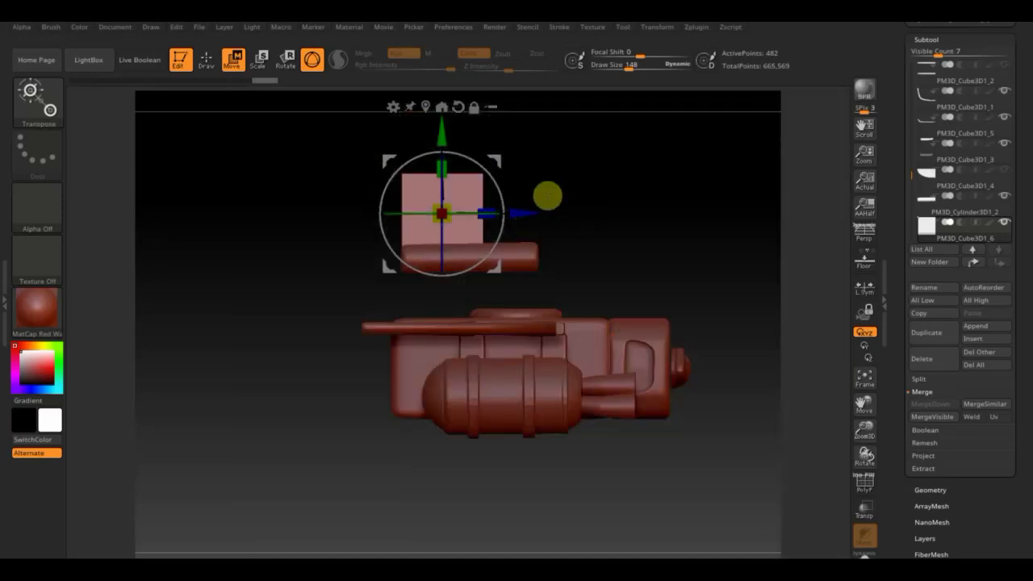
{"action": "left_click", "coordinate": [206, 60]}
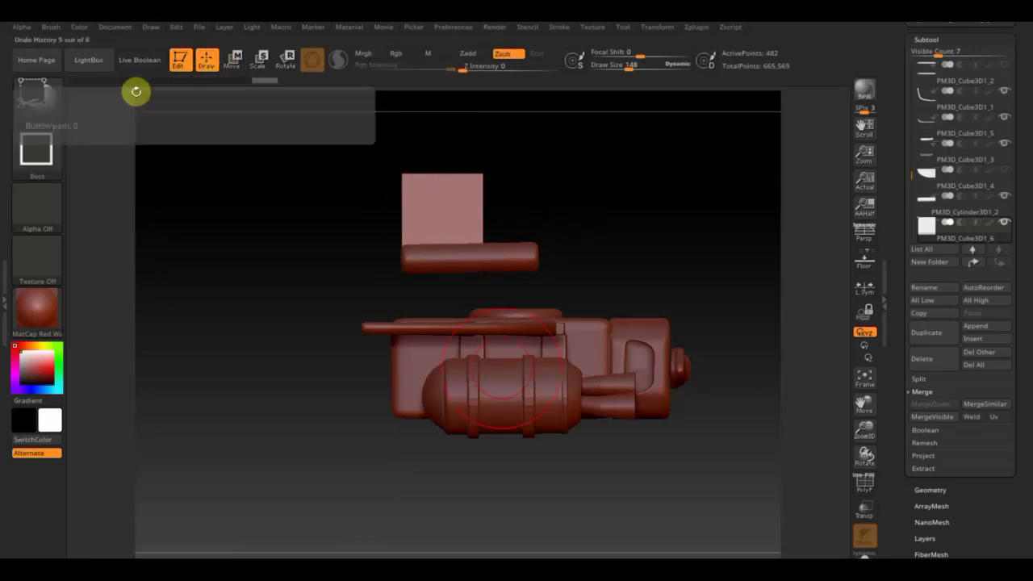
Step: Cut the pink panel diagonally with the TrimCurve brush into a triangular fin
{"action": "left_click", "coordinate": [39, 99]}
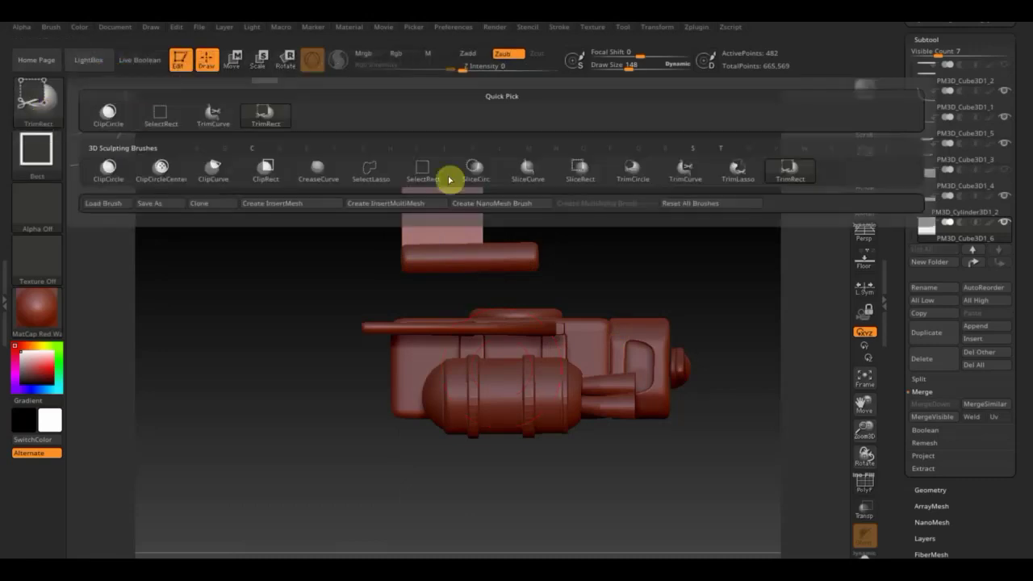
{"action": "left_click", "coordinate": [686, 174]}
{"action": "mouse_move", "coordinate": [323, 168]}
{"action": "left_mouse_down"}
{"action": "mouse_move", "coordinate": [510, 255]}
{"action": "mouse_move", "coordinate": [592, 253]}
{"action": "mouse_move", "coordinate": [652, 175]}
{"action": "mouse_move", "coordinate": [613, 240]}
{"action": "mouse_move", "coordinate": [606, 284]}
{"action": "mouse_move", "coordinate": [619, 268]}
{"action": "mouse_move", "coordinate": [620, 298]}
{"action": "mouse_move", "coordinate": [624, 233]}
{"action": "mouse_move", "coordinate": [579, 261]}
{"action": "mouse_move", "coordinate": [597, 241]}
{"action": "mouse_move", "coordinate": [670, 242]}
{"action": "left_mouse_up"}
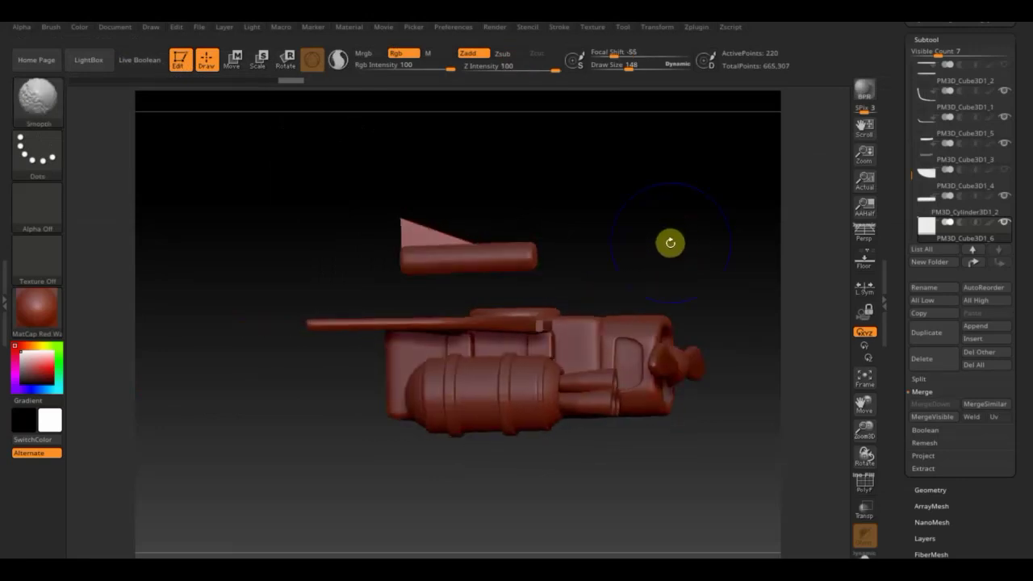
{"action": "left_click", "coordinate": [233, 58]}
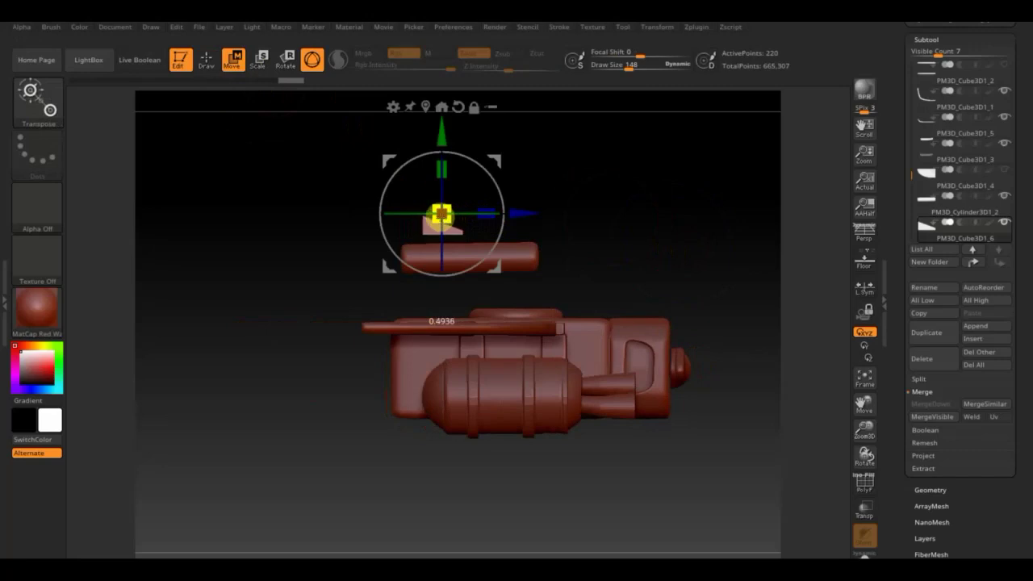
Step: Lower the fin onto the cylinder's end, undoing one stray sideways shift
{"action": "left_click_drag", "start_coordinate": [525, 212], "coordinate": [506, 219]}
{"action": "left_click_drag", "start_coordinate": [422, 132], "coordinate": [425, 145]}
{"action": "mouse_move", "coordinate": [556, 179]}
{"action": "left_mouse_down"}
{"action": "mouse_move", "coordinate": [615, 189]}
{"action": "mouse_move", "coordinate": [570, 194]}
{"action": "mouse_move", "coordinate": [614, 231]}
{"action": "mouse_move", "coordinate": [489, 135]}
{"action": "left_mouse_up"}
{"action": "left_click_drag", "start_coordinate": [431, 226], "coordinate": [380, 236]}
{"action": "key", "text": "ctrl+z"}
{"action": "key", "text": "ctrl+z"}
{"action": "mouse_move", "coordinate": [548, 156]}
{"action": "left_mouse_down"}
{"action": "mouse_move", "coordinate": [687, 244]}
{"action": "mouse_move", "coordinate": [694, 237]}
{"action": "mouse_move", "coordinate": [673, 250]}
{"action": "left_mouse_up"}
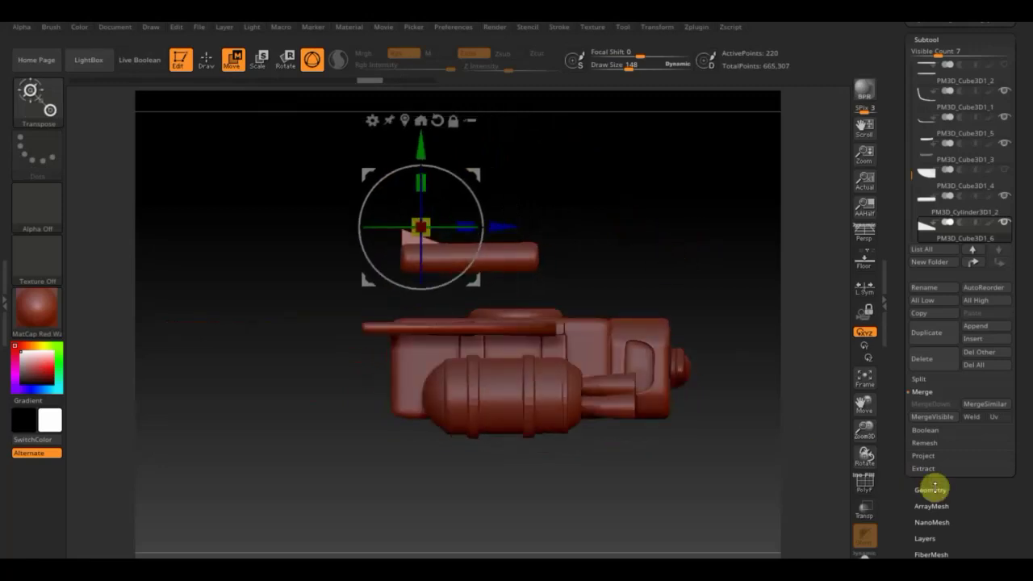
Step: DynaMesh the fin at resolution 632
{"action": "left_click", "coordinate": [932, 489]}
{"action": "left_click_drag", "start_coordinate": [917, 275], "coordinate": [924, 274]}
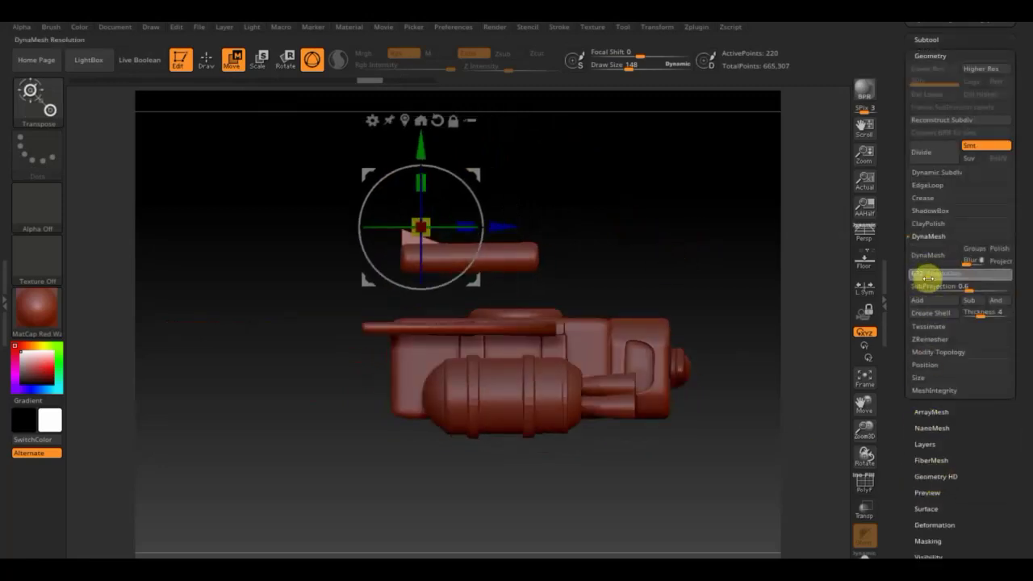
{"action": "left_click", "coordinate": [927, 257]}
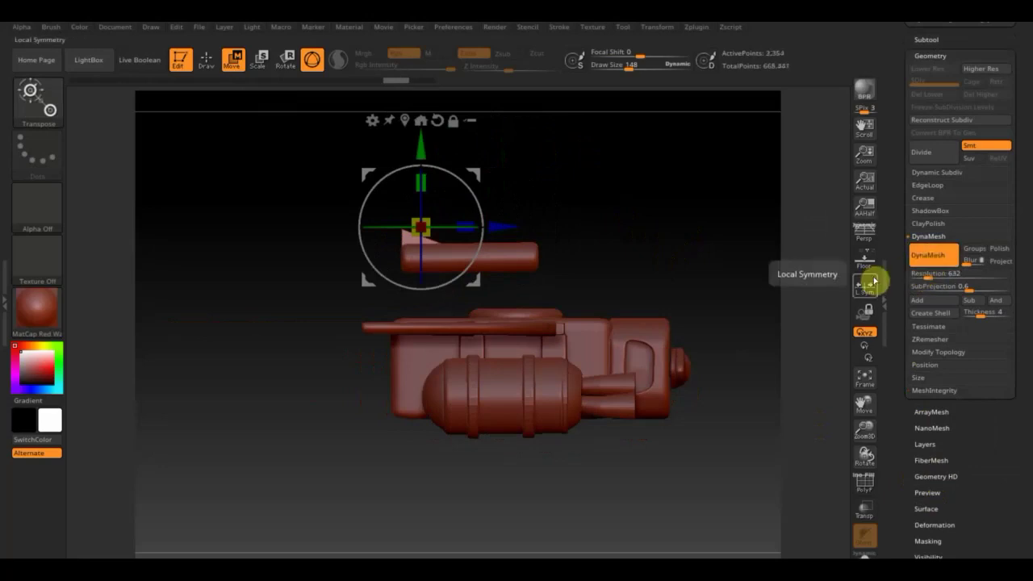
Step: Turn the fin part and align the Transpose pivot on it from the side and top views
{"action": "left_click_drag", "start_coordinate": [622, 253], "coordinate": [611, 250]}
{"action": "mouse_move", "coordinate": [564, 222]}
{"action": "left_mouse_down", "text": "ctrl"}
{"action": "mouse_move", "coordinate": [521, 158]}
{"action": "mouse_move", "coordinate": [493, 146]}
{"action": "left_mouse_up", "text": "ctrl"}
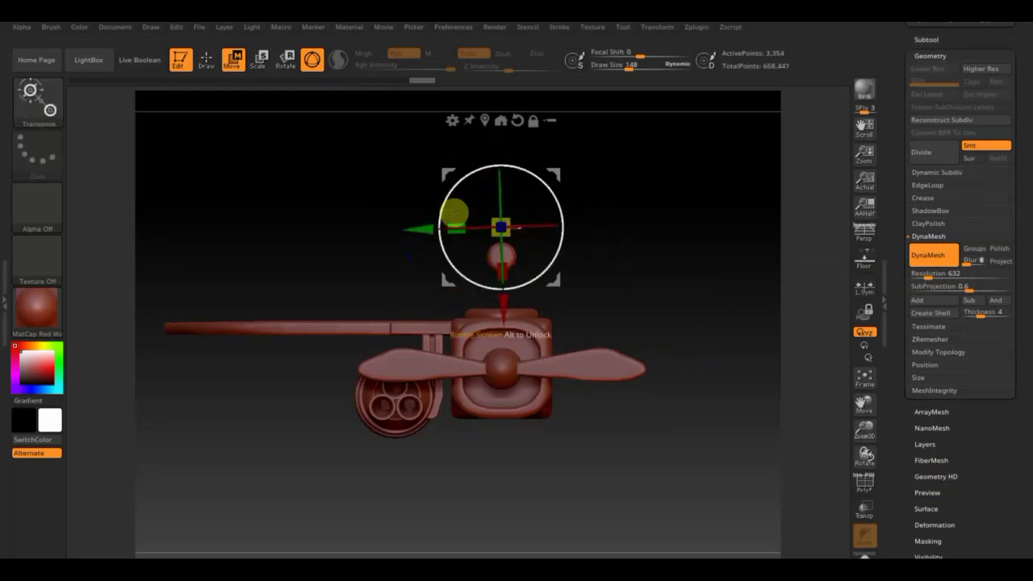
{"action": "left_click_drag", "start_coordinate": [420, 229], "coordinate": [379, 229], "text": "alt"}
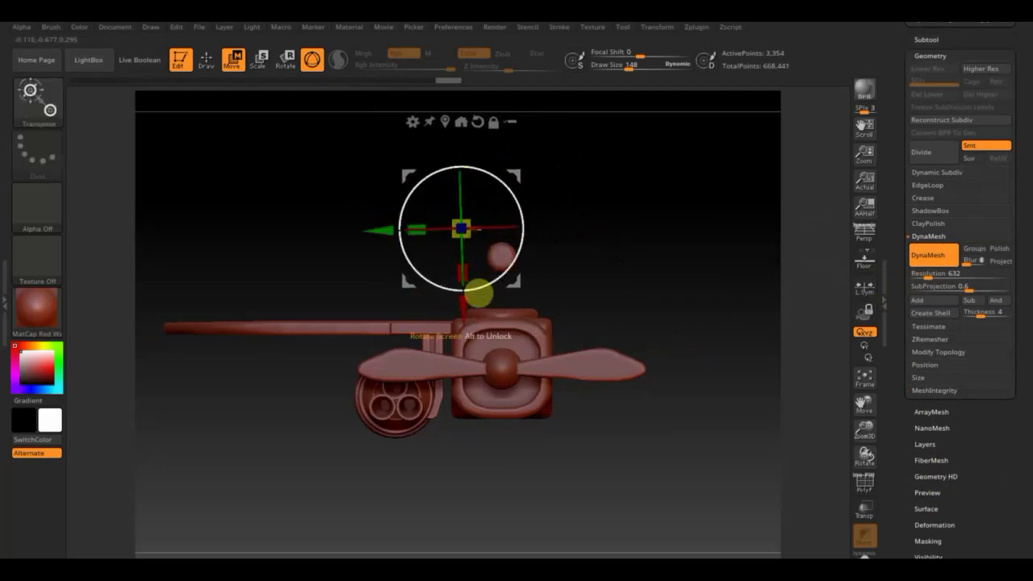
{"action": "left_click_drag", "start_coordinate": [475, 297], "coordinate": [466, 330], "text": "alt"}
{"action": "left_click_drag", "start_coordinate": [640, 258], "coordinate": [657, 331], "text": "shift"}
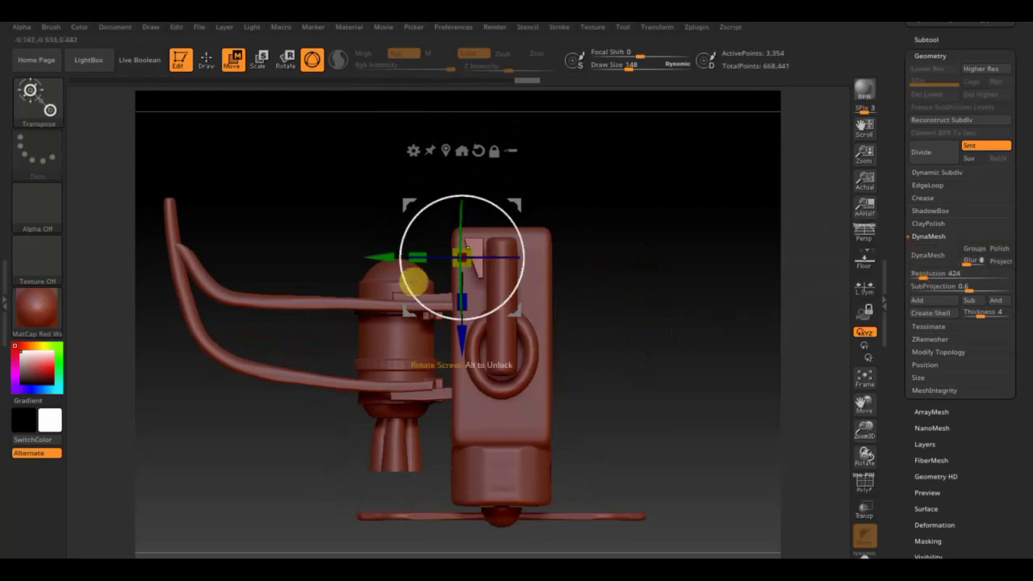
{"action": "left_click", "coordinate": [403, 272], "text": "alt"}
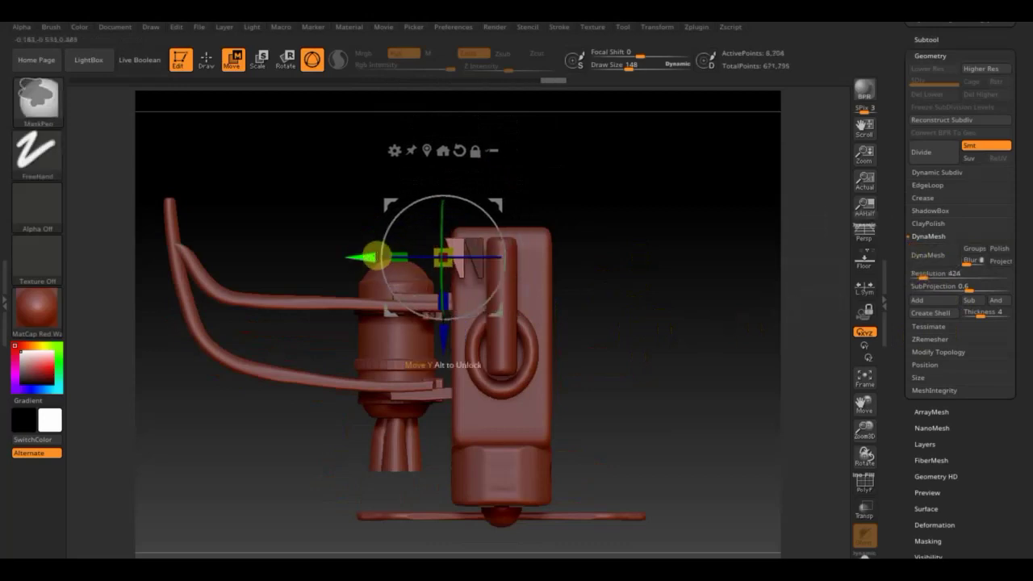
{"action": "left_click", "coordinate": [500, 363], "text": "alt"}
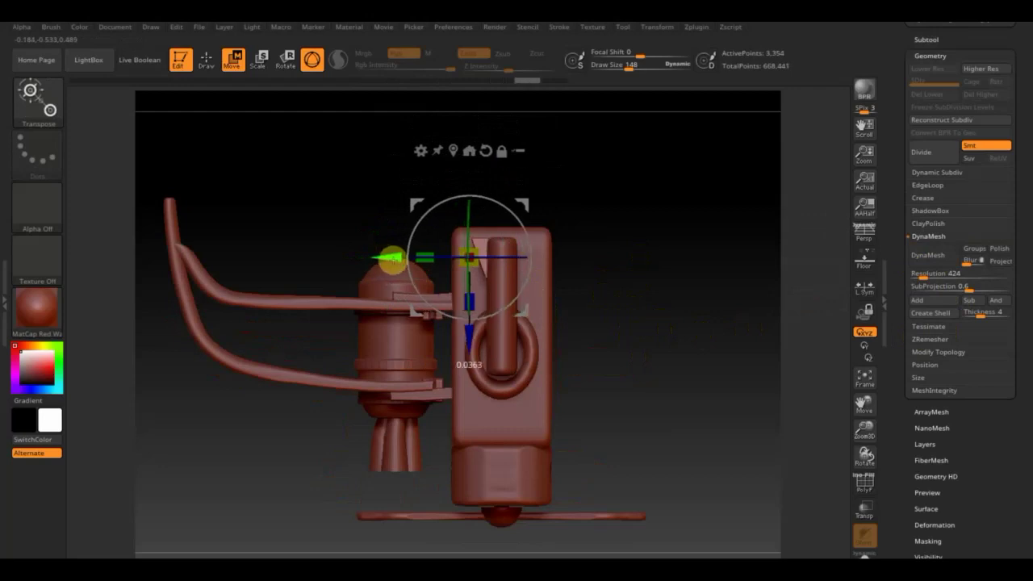
{"action": "mouse_move", "coordinate": [622, 312]}
{"action": "left_mouse_down"}
{"action": "mouse_move", "coordinate": [635, 175]}
{"action": "mouse_move", "coordinate": [646, 190]}
{"action": "left_mouse_up"}
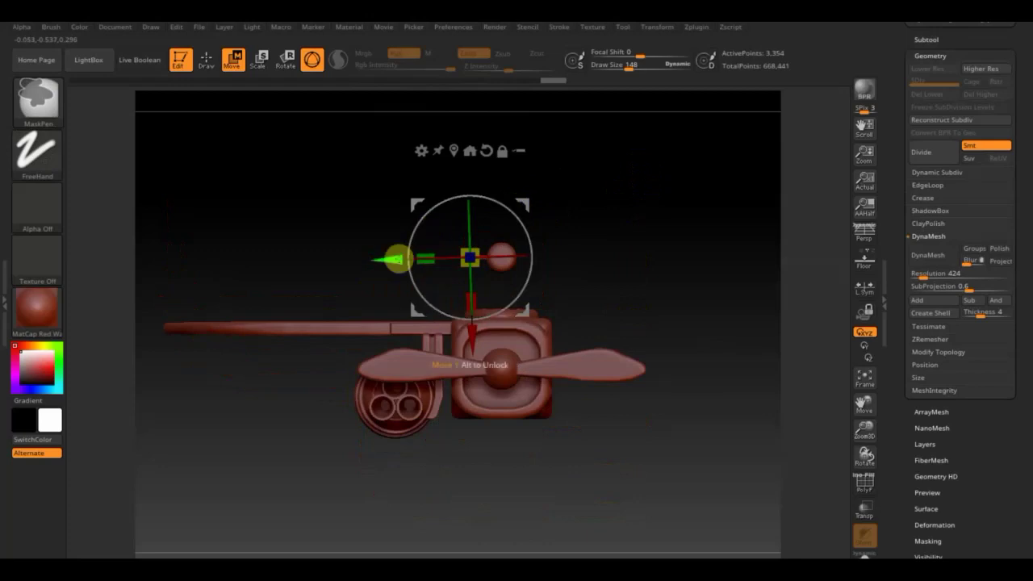
{"action": "left_click_drag", "start_coordinate": [475, 338], "coordinate": [470, 302]}
{"action": "left_click_drag", "start_coordinate": [538, 189], "coordinate": [501, 272]}
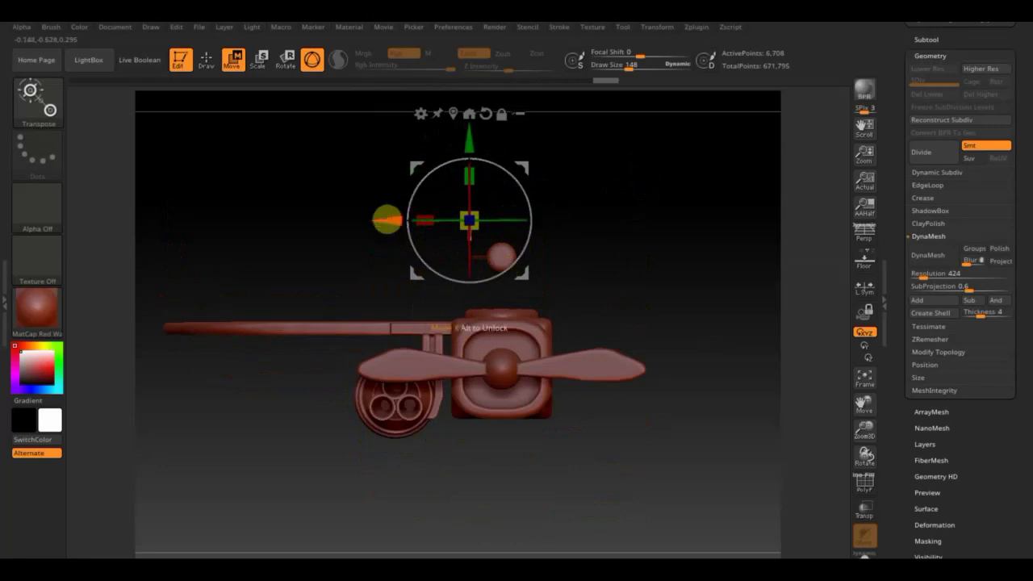
{"action": "left_click_drag", "start_coordinate": [388, 218], "coordinate": [426, 231]}
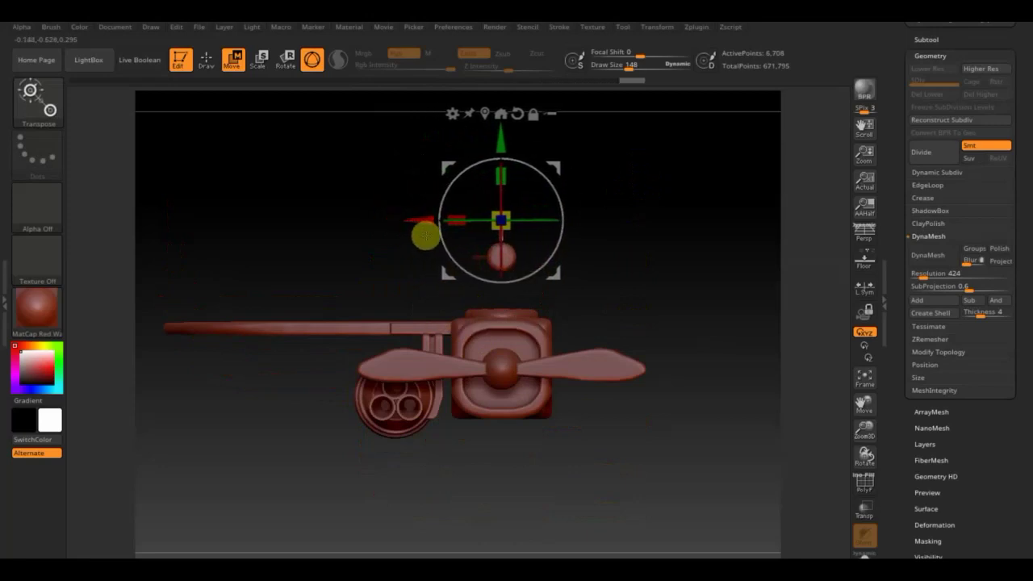
{"action": "left_click_drag", "start_coordinate": [500, 140], "coordinate": [500, 149]}
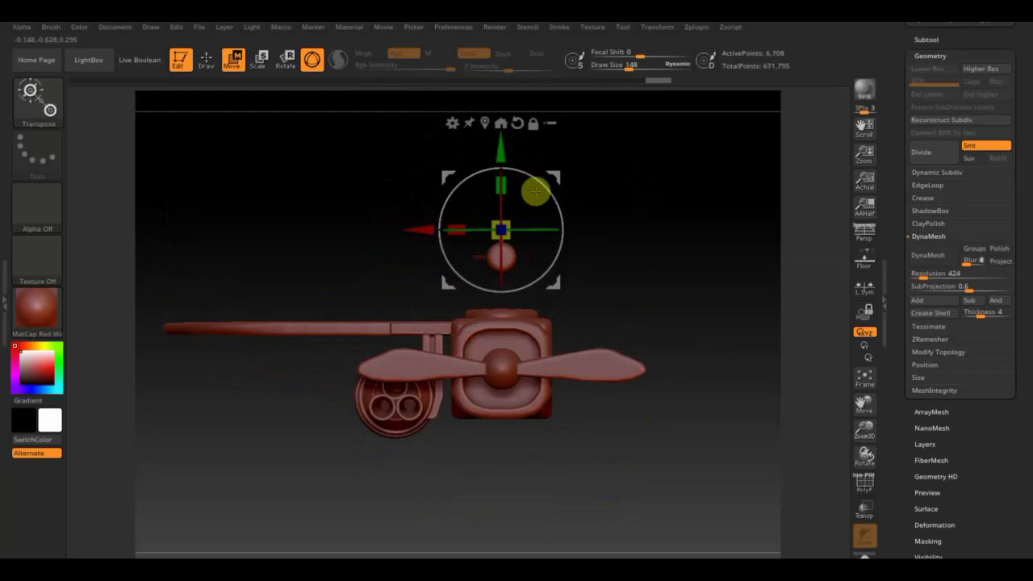
Step: Raise the fin piece, turn it 90 degrees upright, and Mirror And Weld it onto both sides
{"action": "key", "text": "ctrl"}
{"action": "mouse_move", "coordinate": [501, 164]}
{"action": "left_mouse_down", "text": "ctrl"}
{"action": "mouse_move", "coordinate": [501, 144]}
{"action": "mouse_move", "coordinate": [561, 213]}
{"action": "mouse_move", "coordinate": [453, 279]}
{"action": "mouse_move", "coordinate": [501, 359]}
{"action": "left_mouse_up", "text": "ctrl"}
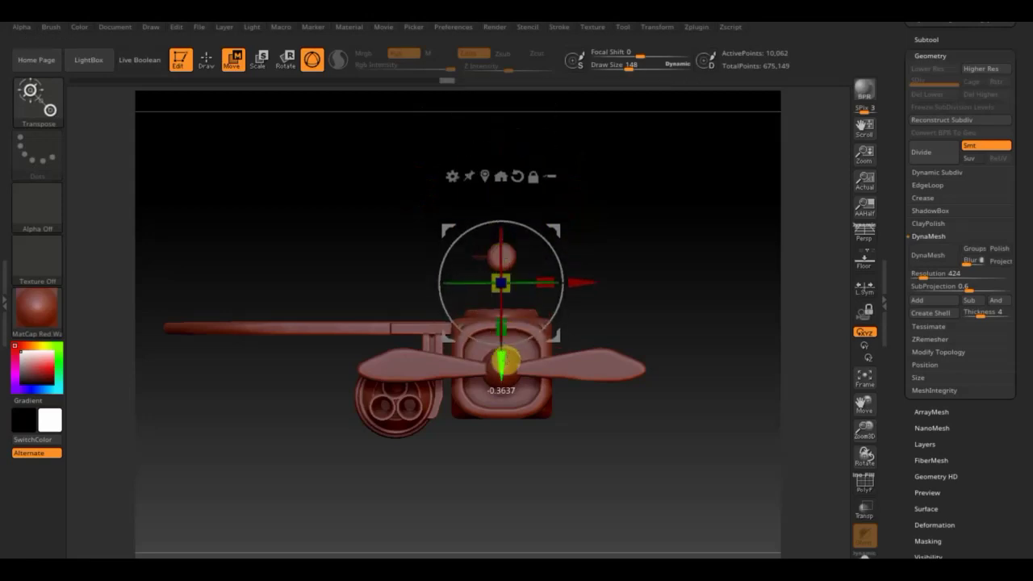
{"action": "mouse_move", "coordinate": [645, 347]}
{"action": "left_mouse_down"}
{"action": "mouse_move", "coordinate": [746, 297]}
{"action": "mouse_move", "coordinate": [751, 318]}
{"action": "left_mouse_up"}
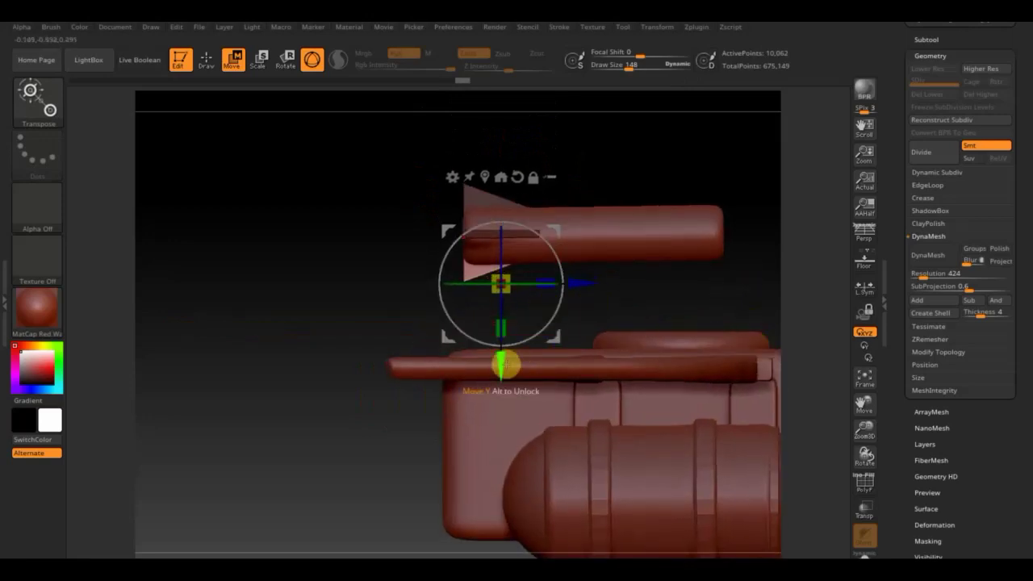
{"action": "left_click_drag", "start_coordinate": [501, 365], "coordinate": [501, 373]}
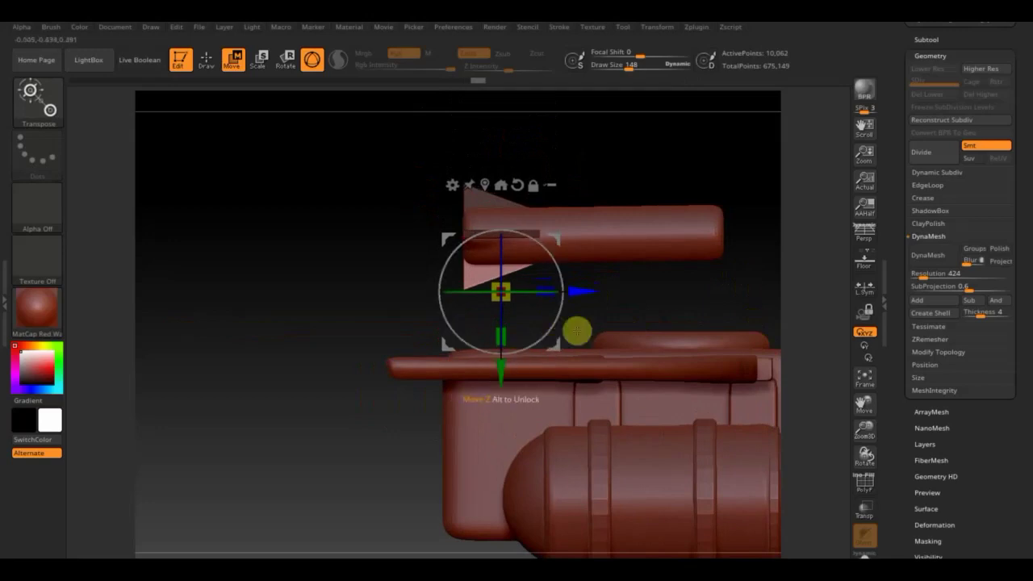
{"action": "left_click_drag", "start_coordinate": [580, 293], "coordinate": [583, 297]}
{"action": "left_click_drag", "start_coordinate": [691, 299], "coordinate": [505, 374]}
{"action": "mouse_move", "coordinate": [619, 187]}
{"action": "left_mouse_down", "text": "shift"}
{"action": "mouse_move", "coordinate": [625, 180]}
{"action": "mouse_move", "coordinate": [594, 175]}
{"action": "mouse_move", "coordinate": [616, 185]}
{"action": "left_mouse_up", "text": "shift"}
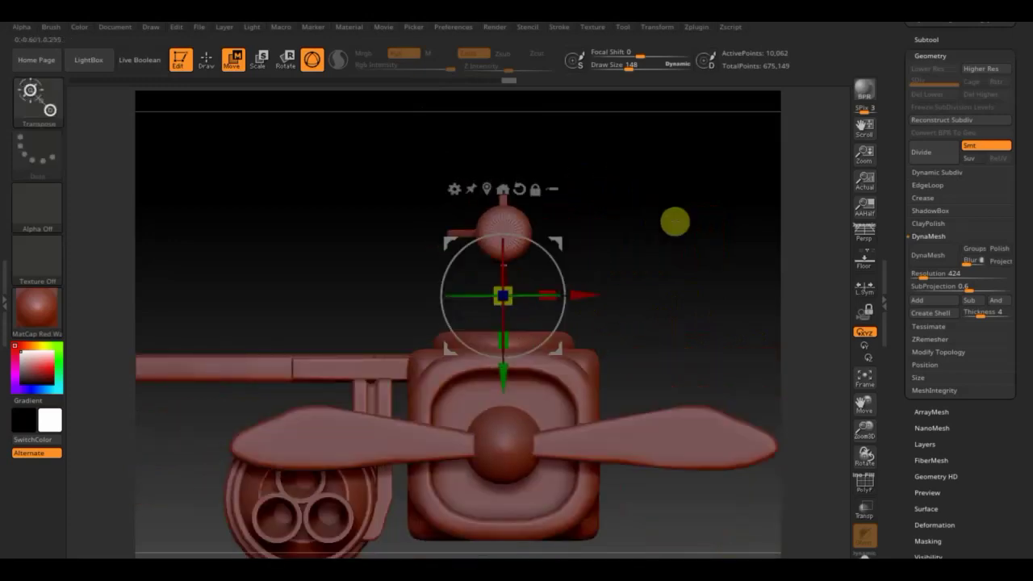
{"action": "left_click", "coordinate": [952, 356]}
{"action": "left_click", "coordinate": [940, 313]}
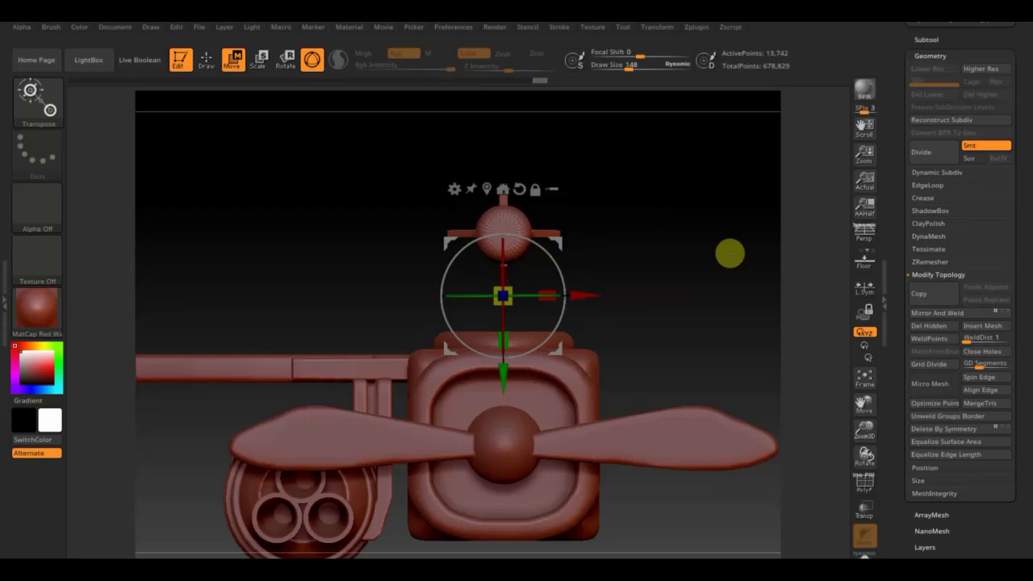
Step: Select the upper cylinder, mask part of it, and stretch it longer and slightly forward
{"action": "left_click_drag", "start_coordinate": [706, 279], "coordinate": [774, 288]}
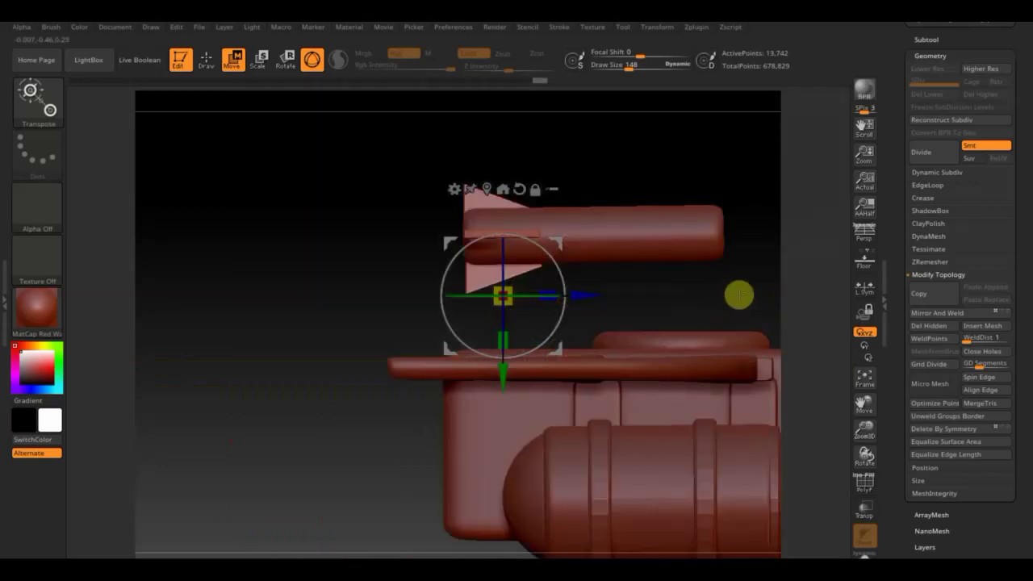
{"action": "right_click_drag", "start_coordinate": [739, 295], "coordinate": [605, 270], "text": "ctrl"}
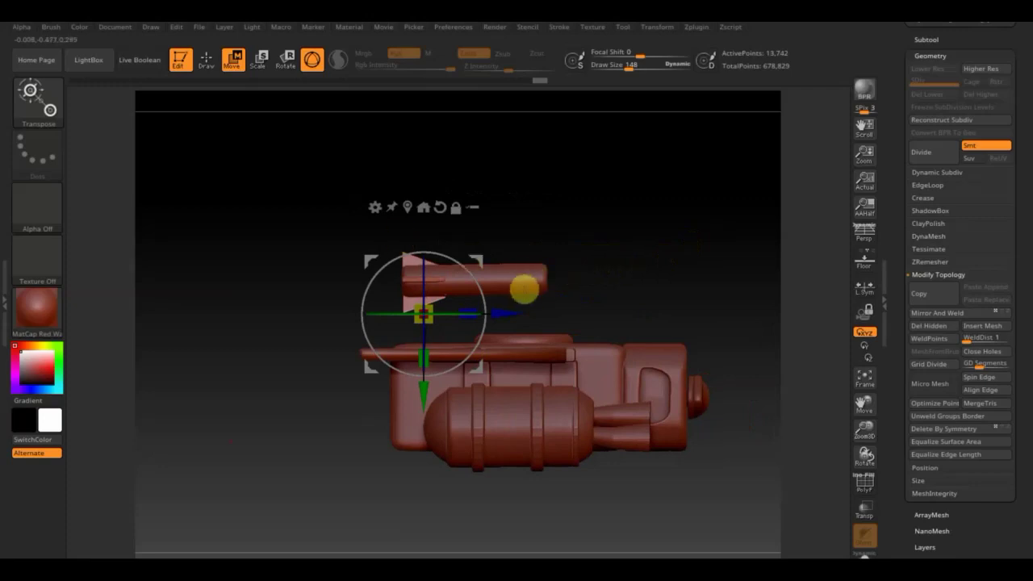
{"action": "left_click", "coordinate": [524, 282], "text": "alt"}
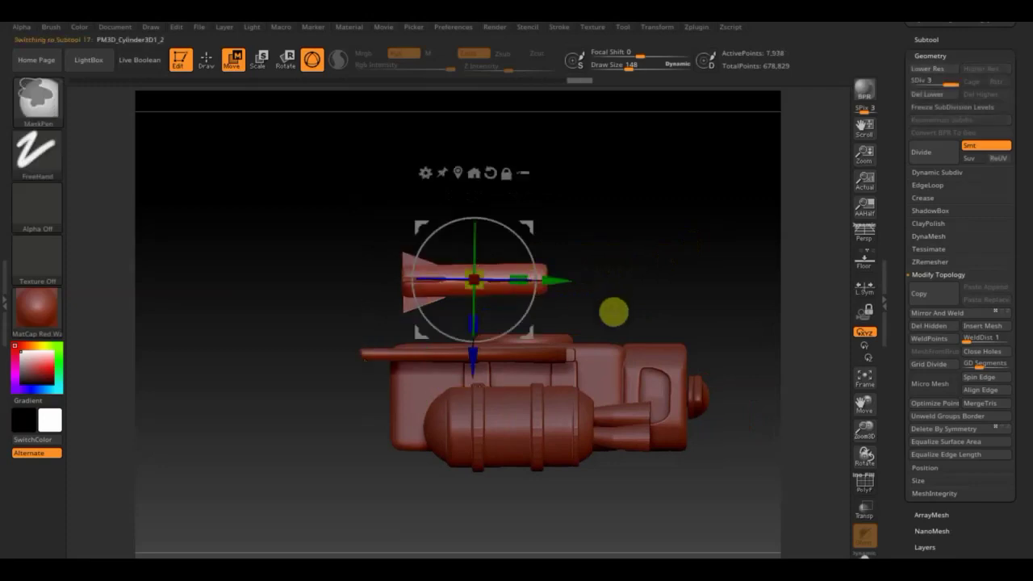
{"action": "left_click_drag", "start_coordinate": [626, 320], "coordinate": [460, 231], "text": "ctrl"}
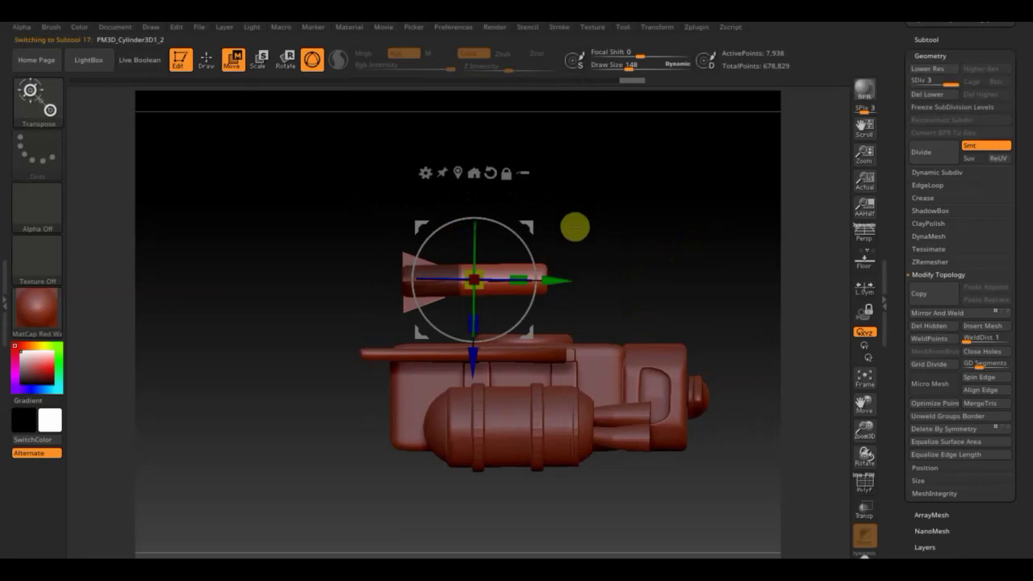
{"action": "left_click_drag", "start_coordinate": [479, 289], "coordinate": [486, 294]}
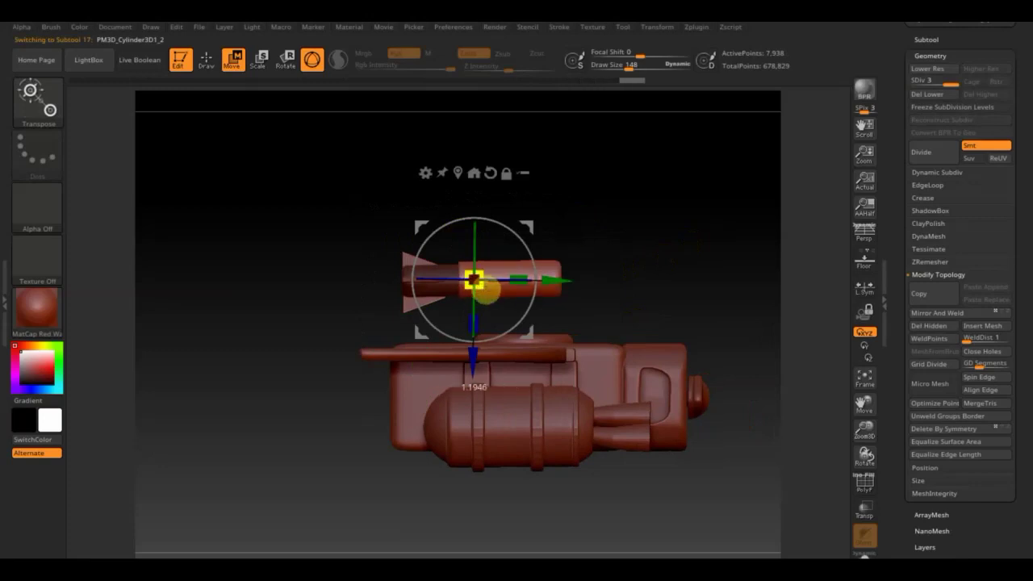
{"action": "left_click_drag", "start_coordinate": [551, 279], "coordinate": [559, 277]}
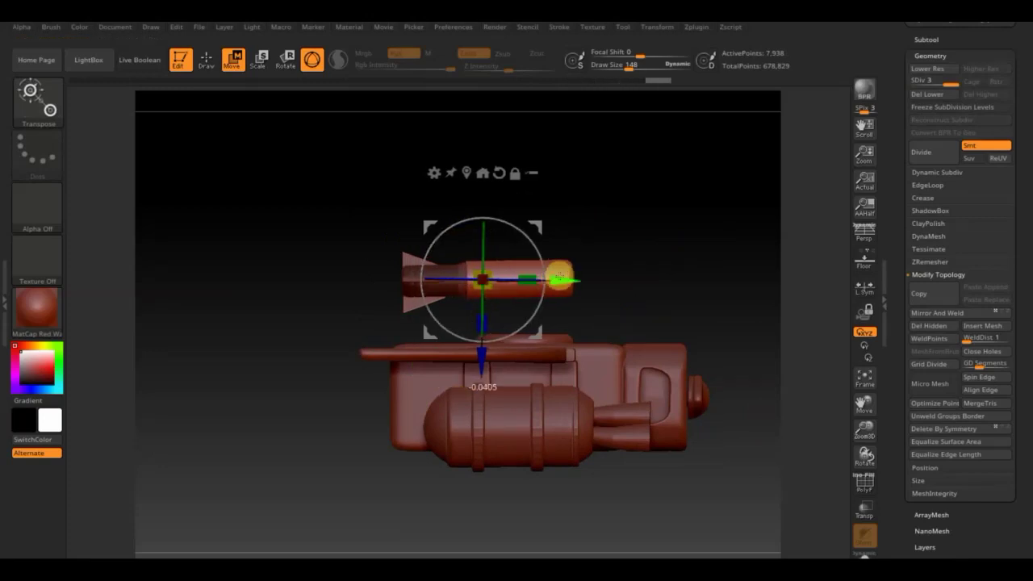
{"action": "mouse_move", "coordinate": [659, 263]}
{"action": "left_mouse_down"}
{"action": "mouse_move", "coordinate": [708, 277]}
{"action": "mouse_move", "coordinate": [659, 271]}
{"action": "left_mouse_up"}
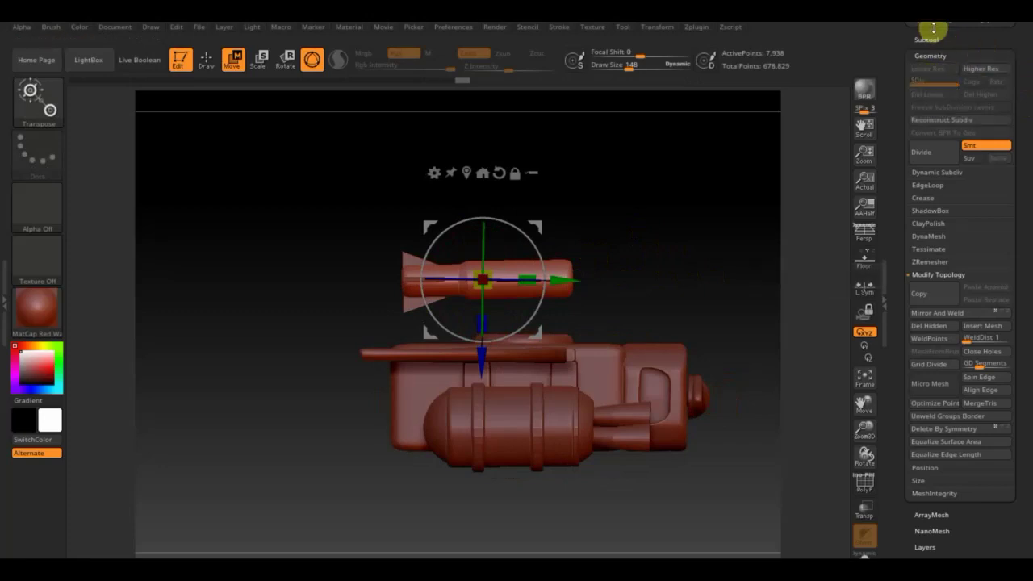
{"action": "left_click", "coordinate": [926, 39]}
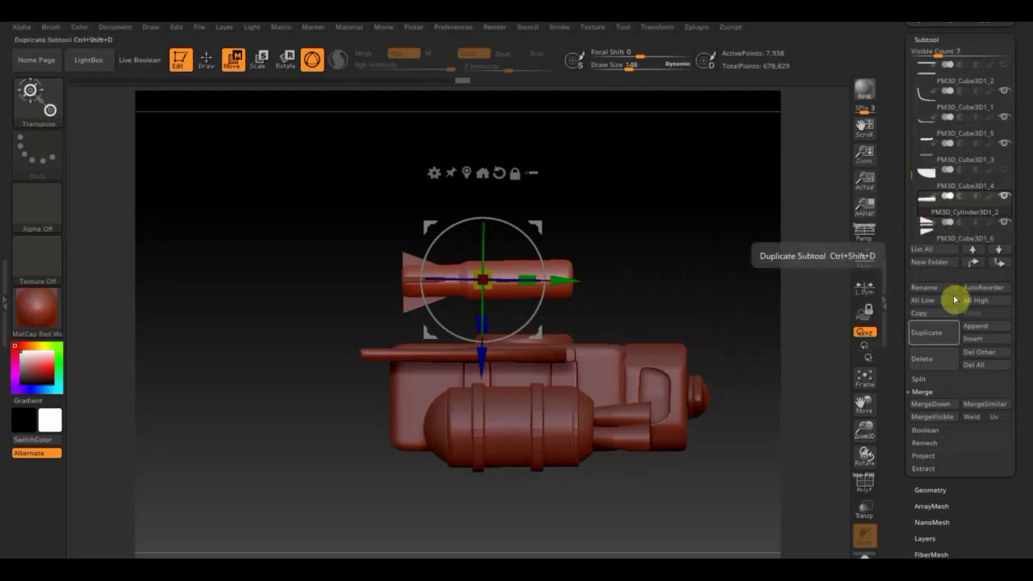
Step: MergeDown the fins into the cylinder, then tilt the rocket diagonally and lower it beneath the engine
{"action": "left_click", "coordinate": [943, 407]}
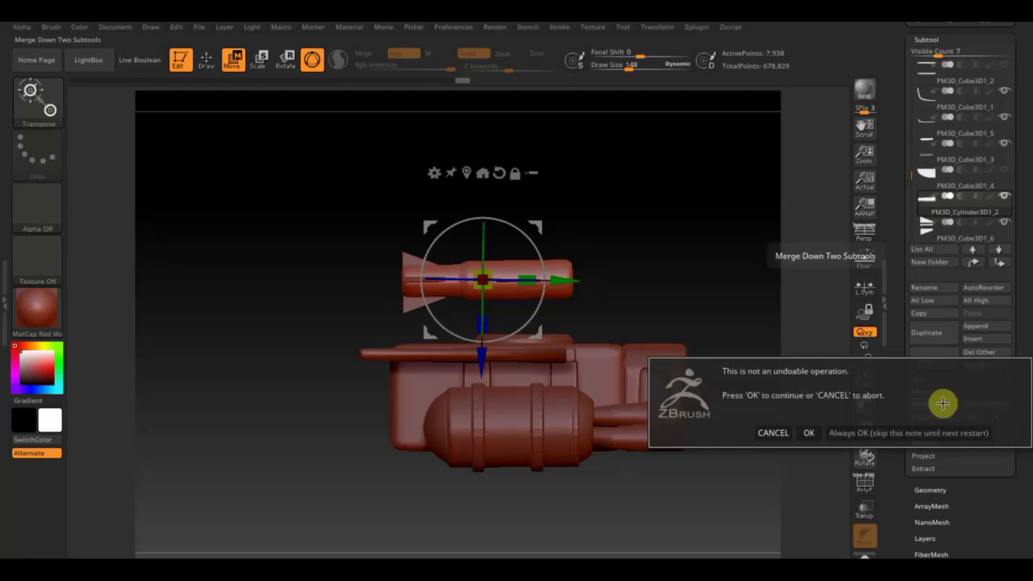
{"action": "left_click", "coordinate": [814, 433]}
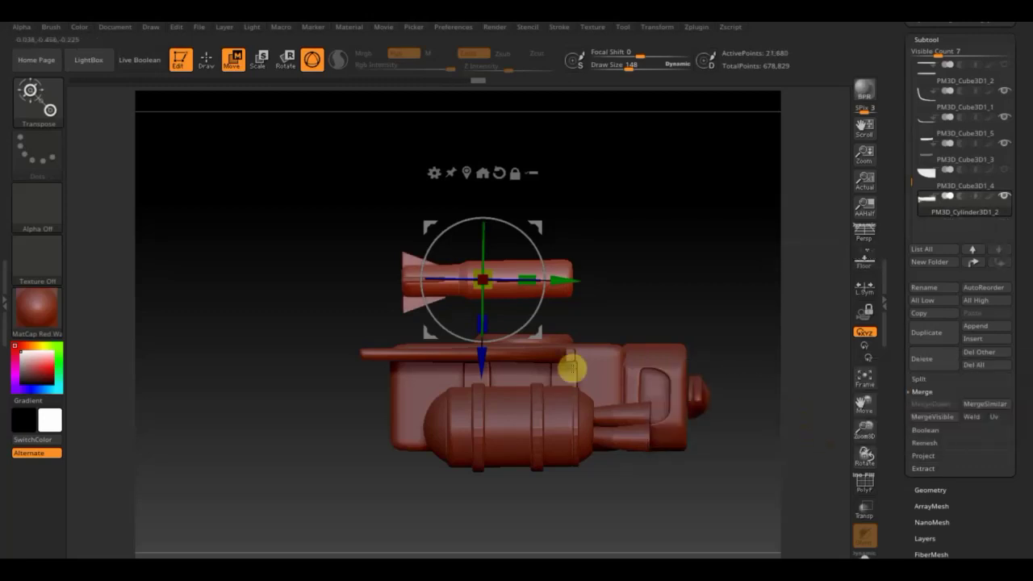
{"action": "mouse_move", "coordinate": [542, 273]}
{"action": "left_mouse_down"}
{"action": "mouse_move", "coordinate": [553, 219]}
{"action": "mouse_move", "coordinate": [454, 374]}
{"action": "mouse_move", "coordinate": [325, 325]}
{"action": "mouse_move", "coordinate": [290, 325]}
{"action": "left_mouse_up"}
{"action": "mouse_move", "coordinate": [319, 392]}
{"action": "left_mouse_down"}
{"action": "mouse_move", "coordinate": [323, 408]}
{"action": "mouse_move", "coordinate": [289, 415]}
{"action": "mouse_move", "coordinate": [347, 417]}
{"action": "left_mouse_up"}
{"action": "mouse_move", "coordinate": [518, 301]}
{"action": "left_mouse_down"}
{"action": "mouse_move", "coordinate": [590, 295]}
{"action": "mouse_move", "coordinate": [547, 304]}
{"action": "mouse_move", "coordinate": [594, 270]}
{"action": "mouse_move", "coordinate": [576, 263]}
{"action": "mouse_move", "coordinate": [589, 267]}
{"action": "mouse_move", "coordinate": [562, 288]}
{"action": "mouse_move", "coordinate": [588, 300]}
{"action": "mouse_move", "coordinate": [573, 302]}
{"action": "mouse_move", "coordinate": [541, 377]}
{"action": "mouse_move", "coordinate": [636, 318]}
{"action": "mouse_move", "coordinate": [534, 359]}
{"action": "left_mouse_up"}
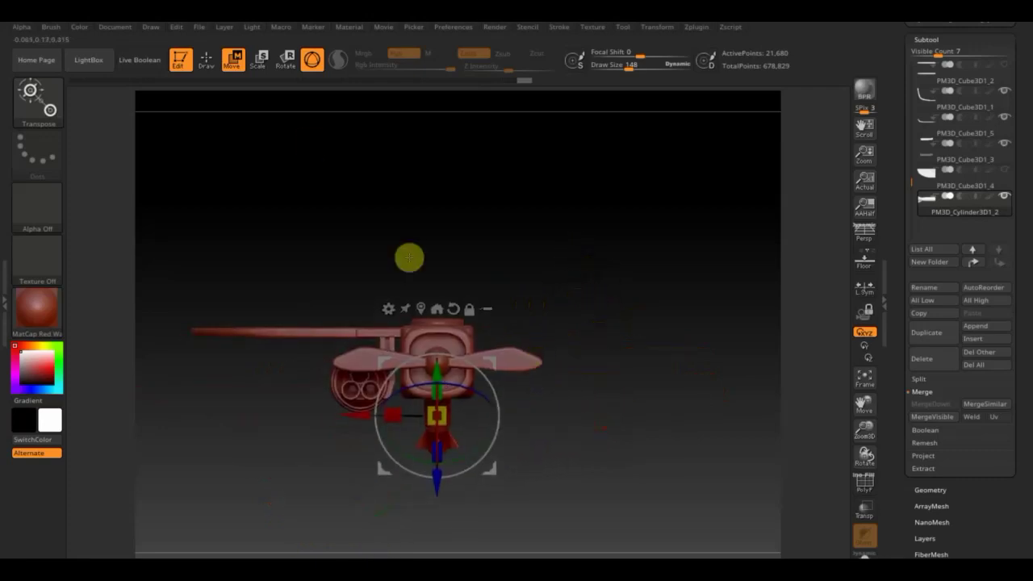
{"action": "left_click", "coordinate": [208, 56]}
Step: Select the engine's cube part, PM3D_Cube3D1, and duplicate it
{"action": "left_click", "coordinate": [510, 355], "text": "alt"}
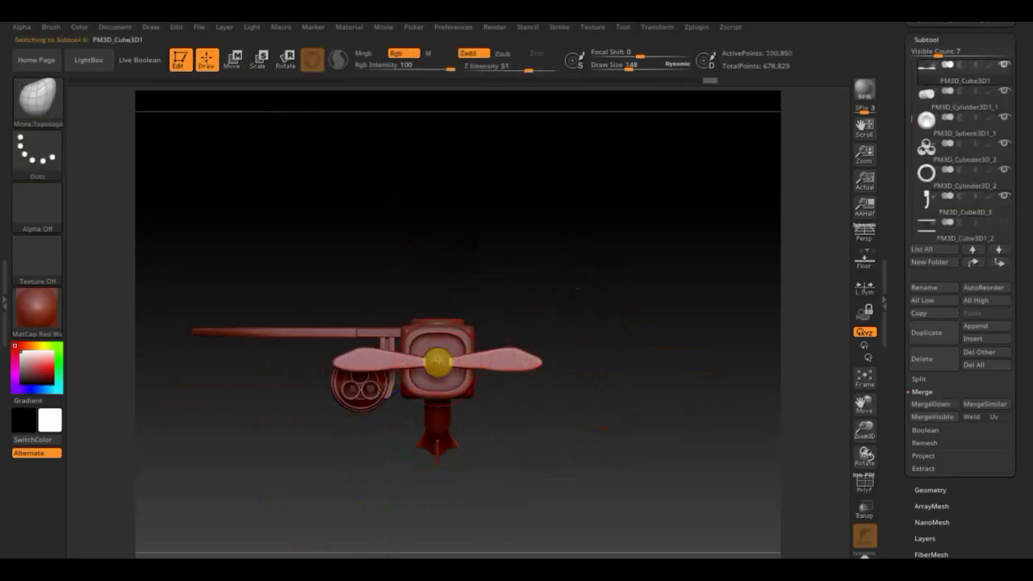
{"action": "left_click", "coordinate": [438, 363], "text": "alt"}
{"action": "left_click", "coordinate": [504, 359], "text": "alt"}
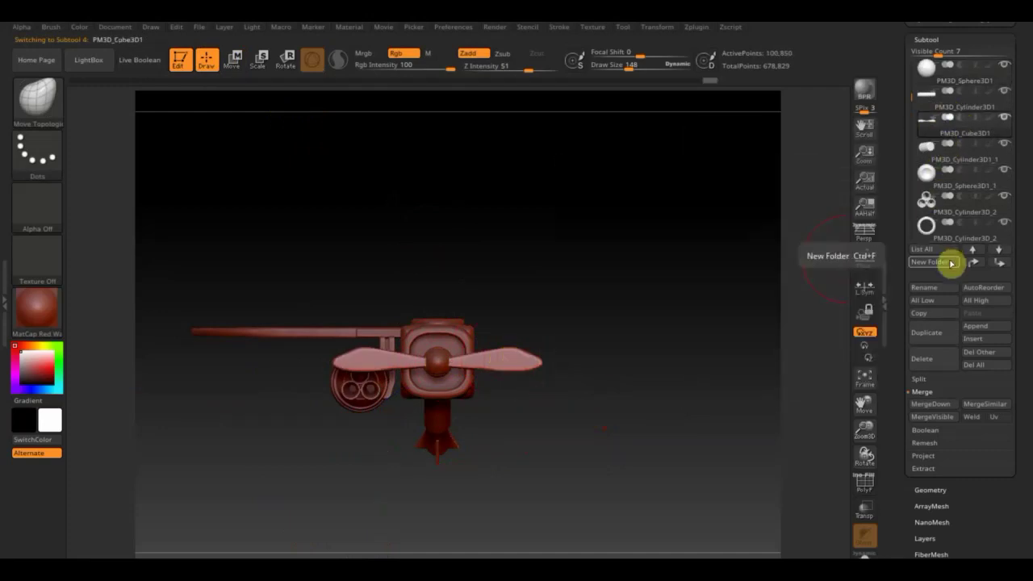
{"action": "left_click", "coordinate": [928, 339]}
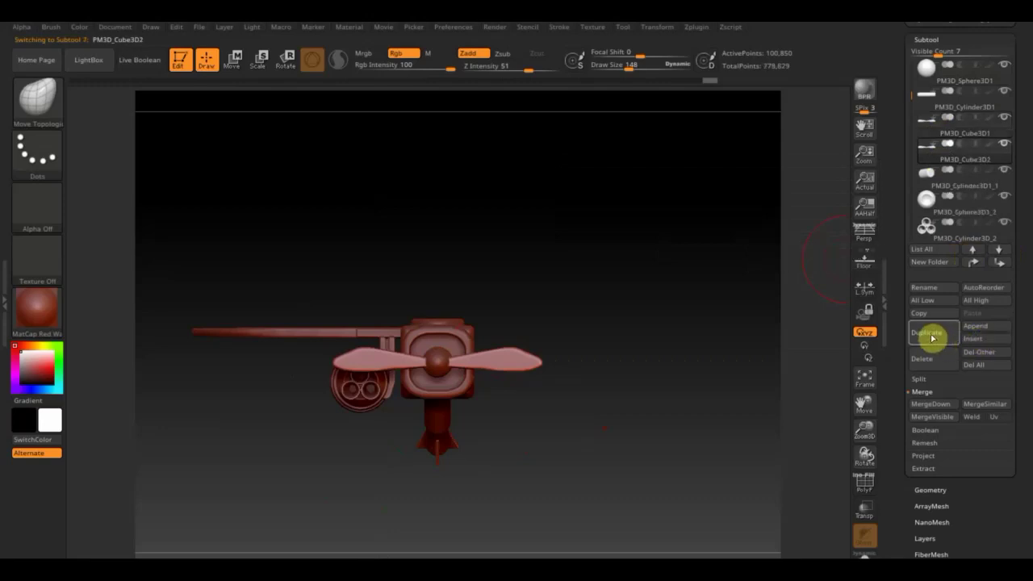
Step: Rotate the cube copy to angle downward and move it down and left below the engine
{"action": "mouse_move", "coordinate": [772, 355]}
{"action": "left_mouse_down"}
{"action": "mouse_move", "coordinate": [678, 360]}
{"action": "mouse_move", "coordinate": [689, 349]}
{"action": "mouse_move", "coordinate": [659, 342]}
{"action": "mouse_move", "coordinate": [363, 355]}
{"action": "left_mouse_up"}
{"action": "left_click", "coordinate": [233, 61]}
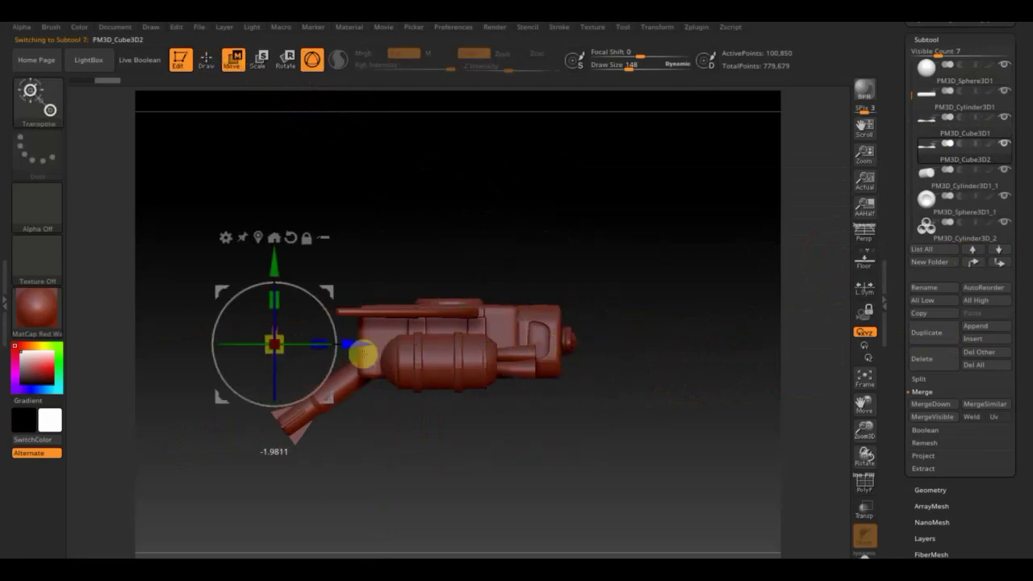
{"action": "mouse_move", "coordinate": [316, 300]}
{"action": "left_mouse_down"}
{"action": "mouse_move", "coordinate": [318, 431]}
{"action": "mouse_move", "coordinate": [250, 480]}
{"action": "mouse_move", "coordinate": [265, 482]}
{"action": "left_mouse_up"}
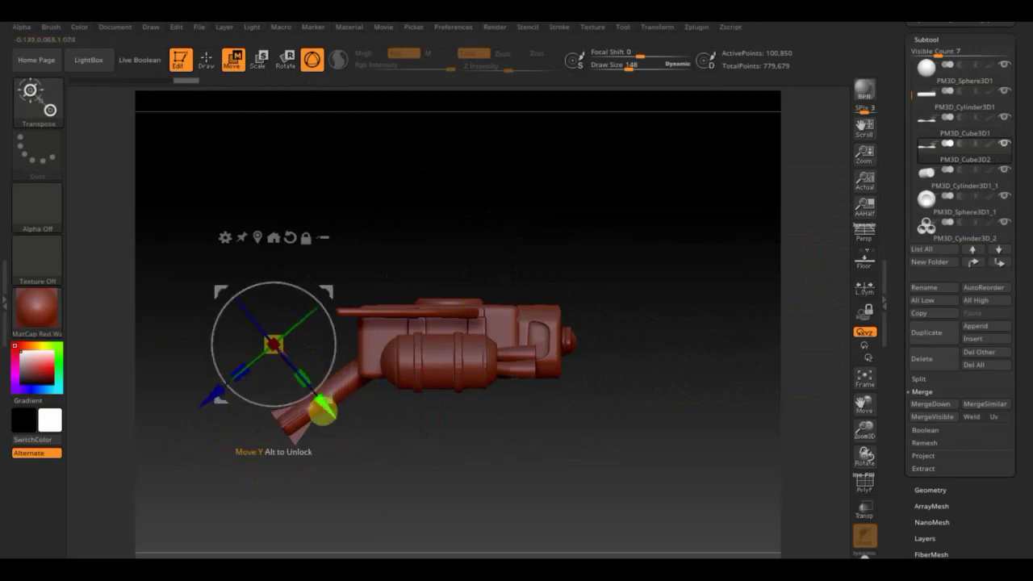
{"action": "mouse_move", "coordinate": [339, 352]}
{"action": "left_mouse_down"}
{"action": "mouse_move", "coordinate": [318, 301]}
{"action": "mouse_move", "coordinate": [317, 380]}
{"action": "mouse_move", "coordinate": [502, 446]}
{"action": "left_mouse_up"}
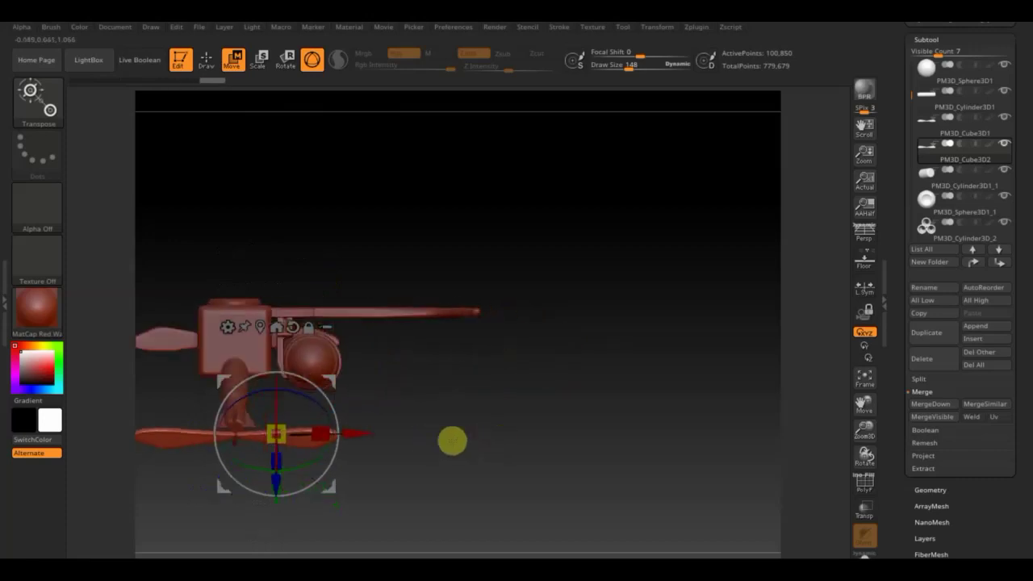
{"action": "left_click_drag", "start_coordinate": [368, 437], "coordinate": [361, 435]}
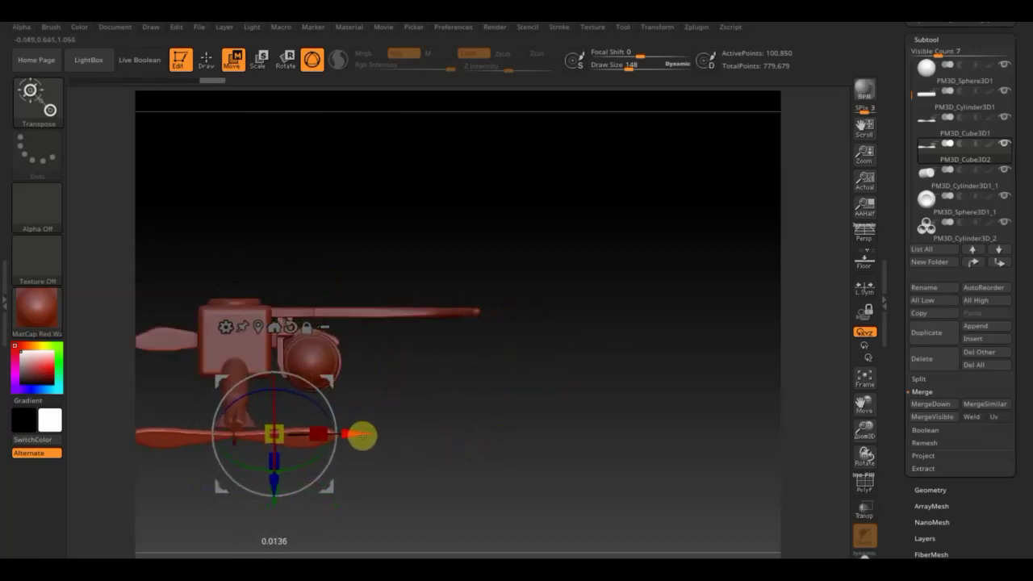
{"action": "mouse_move", "coordinate": [417, 408]}
{"action": "left_mouse_down"}
{"action": "mouse_move", "coordinate": [445, 339]}
{"action": "mouse_move", "coordinate": [444, 285]}
{"action": "mouse_move", "coordinate": [403, 269]}
{"action": "mouse_move", "coordinate": [388, 429]}
{"action": "mouse_move", "coordinate": [468, 502]}
{"action": "mouse_move", "coordinate": [458, 471]}
{"action": "left_mouse_up"}
{"action": "left_click_drag", "start_coordinate": [281, 494], "coordinate": [272, 500]}
{"action": "mouse_move", "coordinate": [380, 488]}
{"action": "left_mouse_down"}
{"action": "mouse_move", "coordinate": [420, 479]}
{"action": "mouse_move", "coordinate": [419, 322]}
{"action": "mouse_move", "coordinate": [459, 384]}
{"action": "left_mouse_up"}
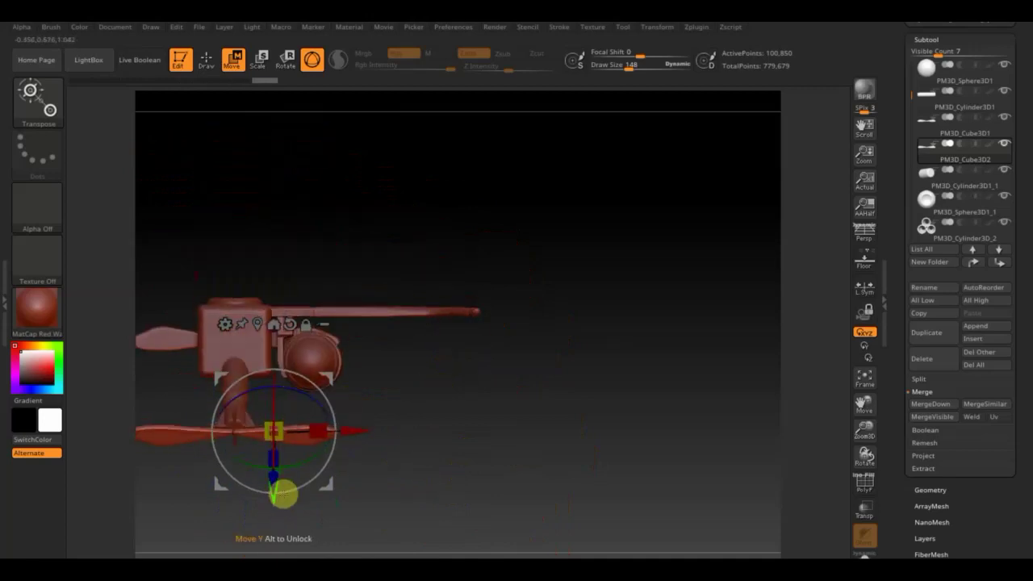
{"action": "mouse_move", "coordinate": [358, 487]}
{"action": "left_mouse_down"}
{"action": "mouse_move", "coordinate": [401, 493]}
{"action": "mouse_move", "coordinate": [398, 482]}
{"action": "mouse_move", "coordinate": [412, 546]}
{"action": "mouse_move", "coordinate": [394, 479]}
{"action": "mouse_move", "coordinate": [342, 466]}
{"action": "left_mouse_up"}
{"action": "mouse_move", "coordinate": [329, 376]}
{"action": "left_mouse_down"}
{"action": "mouse_move", "coordinate": [306, 387]}
{"action": "mouse_move", "coordinate": [288, 428]}
{"action": "mouse_move", "coordinate": [190, 492]}
{"action": "left_mouse_up"}
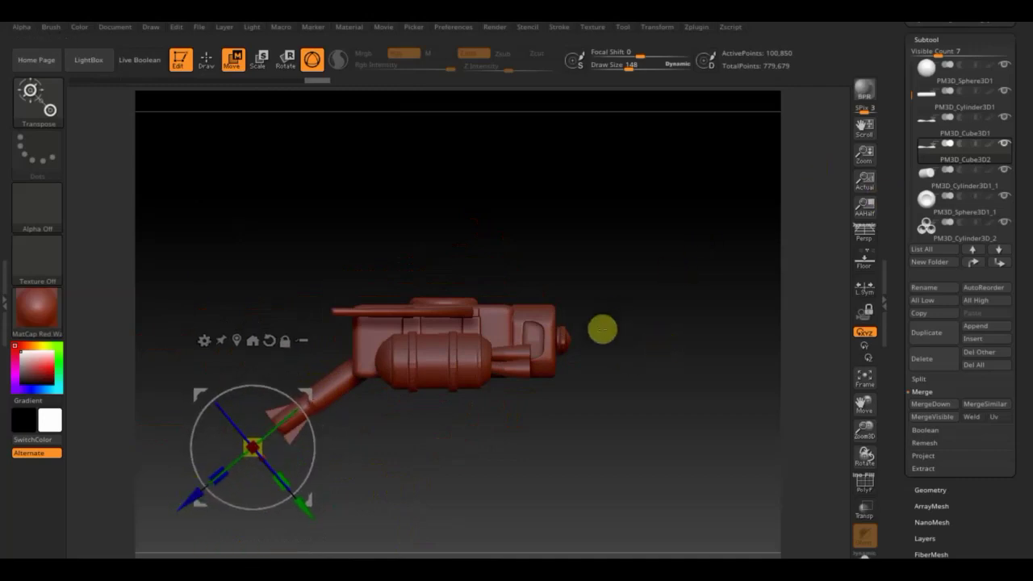
{"action": "left_click_drag", "start_coordinate": [603, 329], "coordinate": [606, 338]}
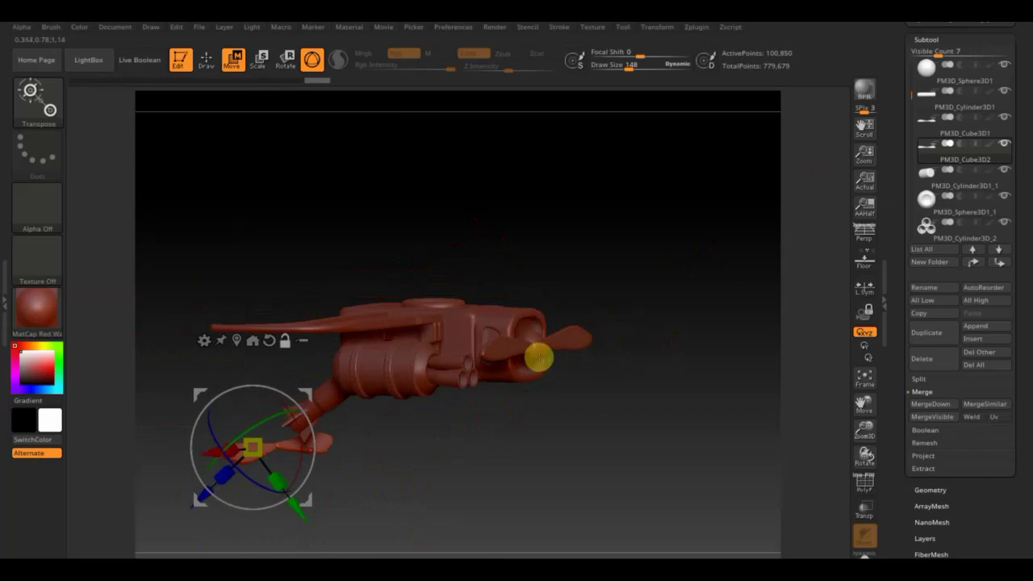
Step: Select the sphere at the propeller hub and bring up the brush library
{"action": "left_click", "coordinate": [538, 357], "text": "alt"}
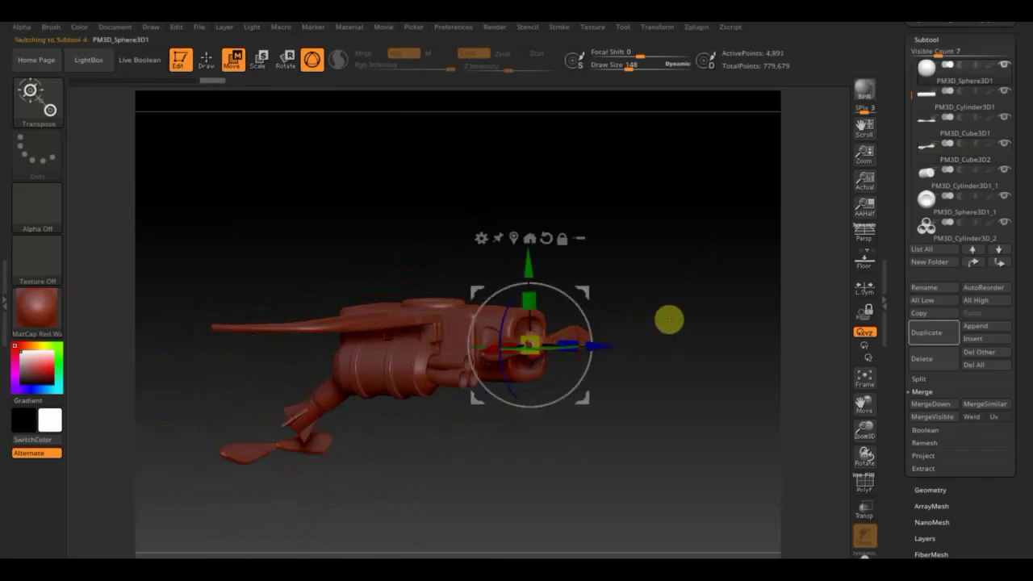
{"action": "mouse_move", "coordinate": [669, 317]}
{"action": "left_mouse_down"}
{"action": "mouse_move", "coordinate": [680, 276]}
{"action": "mouse_move", "coordinate": [588, 254]}
{"action": "left_mouse_up"}
{"action": "left_click", "coordinate": [56, 103]}
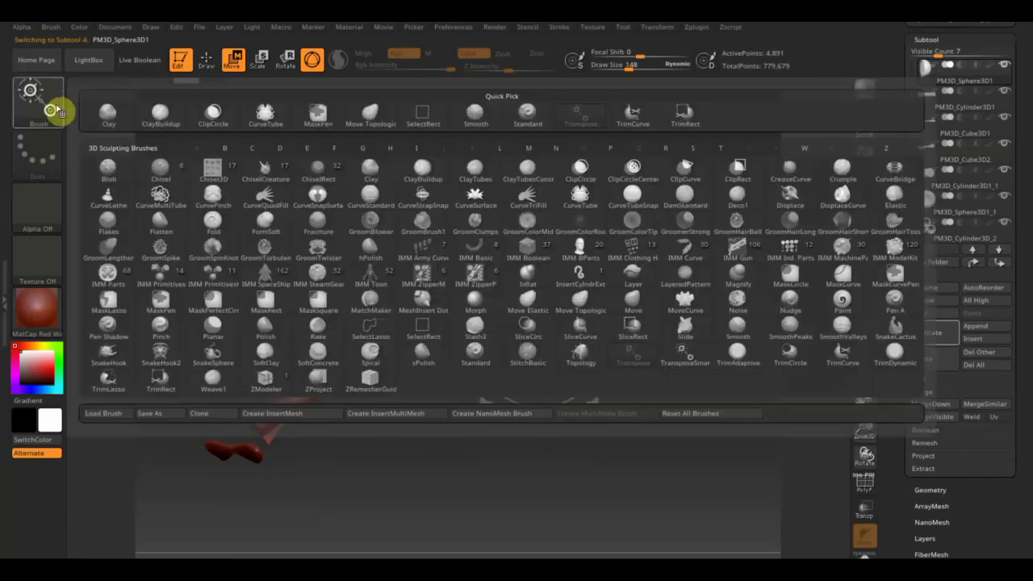
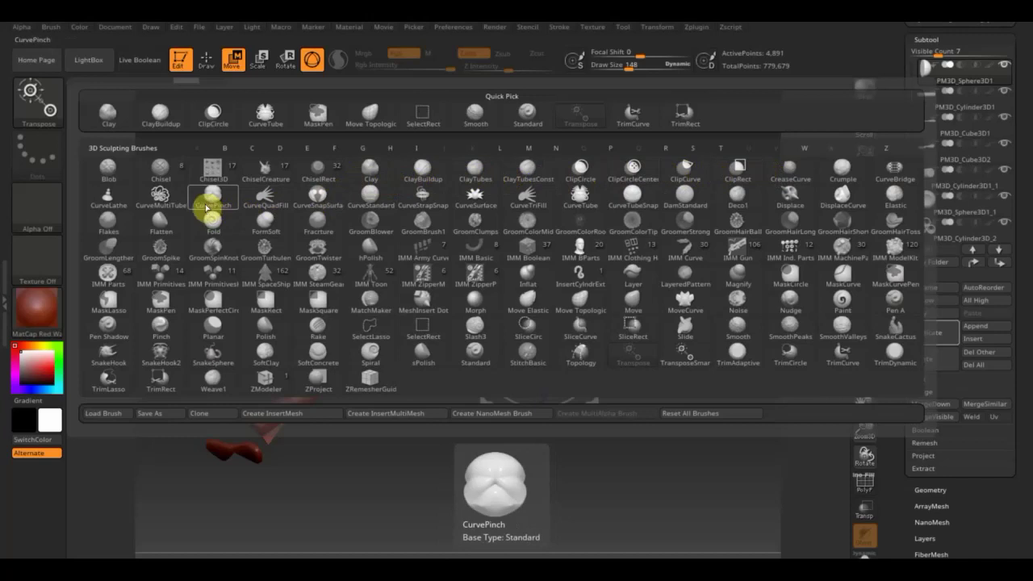
Step: Select the CurveLathe brush, check the gun from the side, and open the Subtool Append mesh list
{"action": "left_click", "coordinate": [108, 198]}
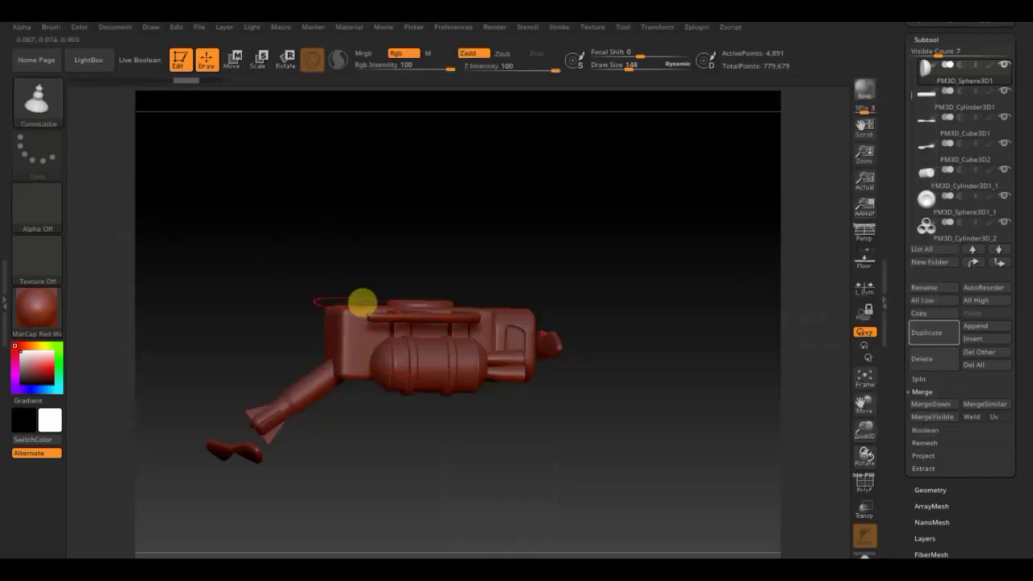
{"action": "left_click_drag", "start_coordinate": [695, 267], "coordinate": [671, 286]}
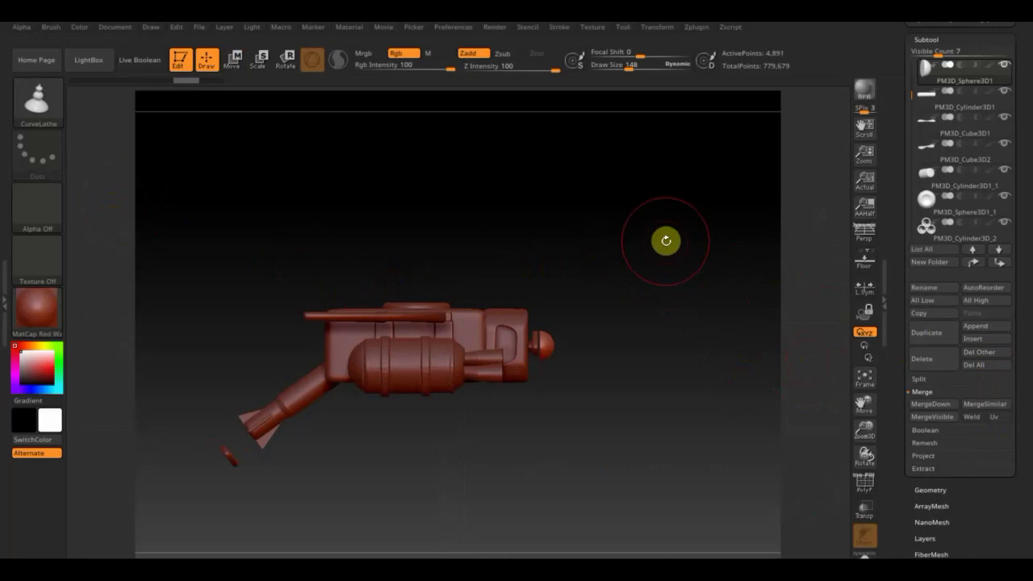
{"action": "left_click_drag", "start_coordinate": [668, 242], "coordinate": [664, 244]}
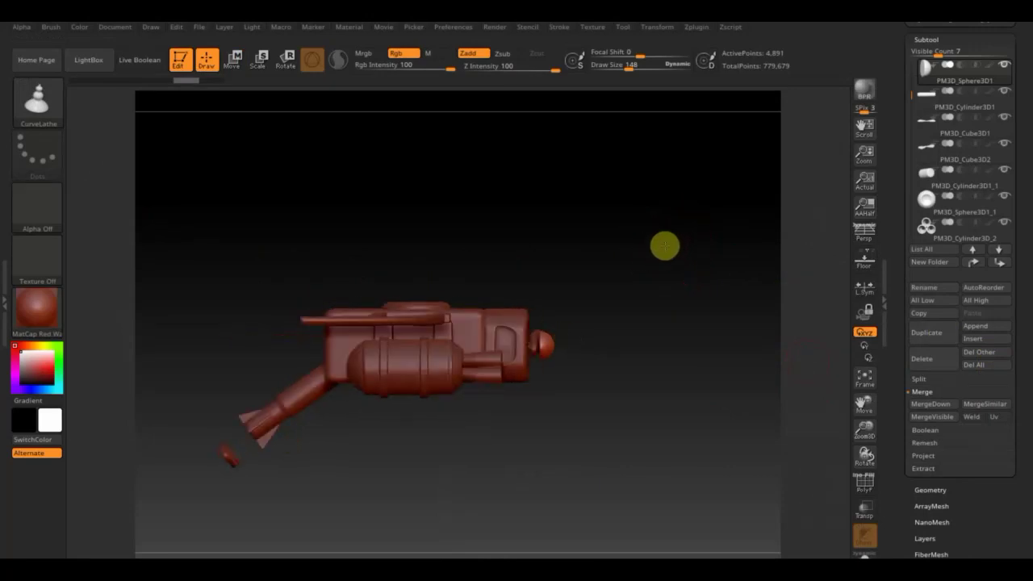
{"action": "left_click", "coordinate": [995, 326]}
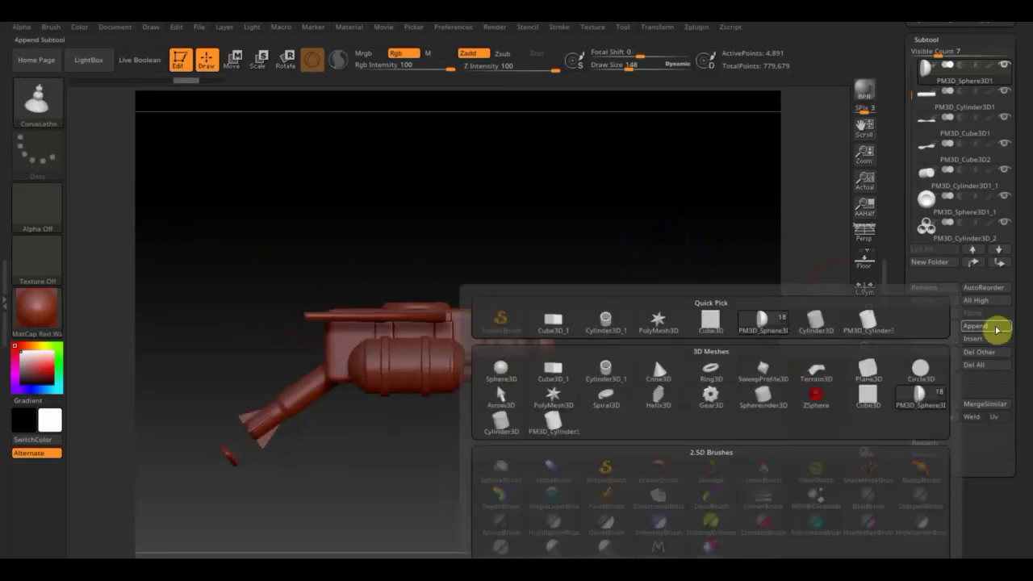
Step: Append a Cube3D subtool, draw a CurveLathe profile into a stacked cone, and QuickSave
{"action": "left_click", "coordinate": [703, 327]}
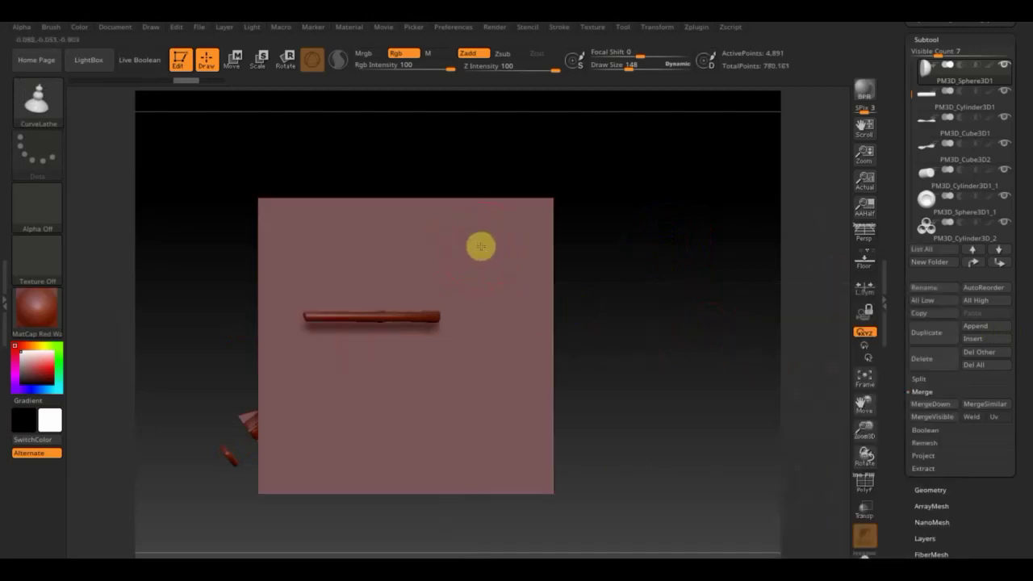
{"action": "left_click", "coordinate": [480, 246], "text": "alt"}
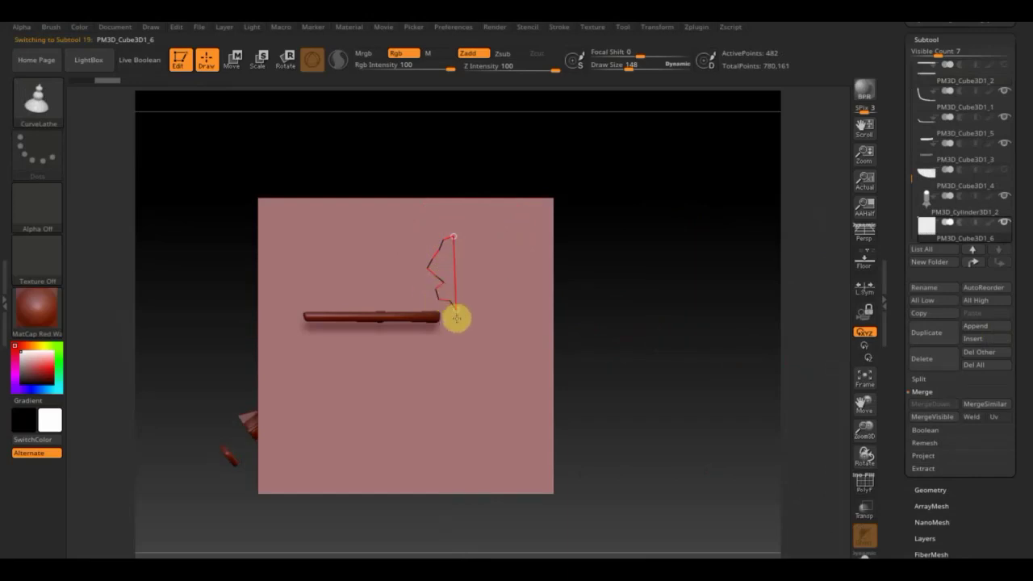
{"action": "left_click_drag", "start_coordinate": [456, 318], "coordinate": [457, 318]}
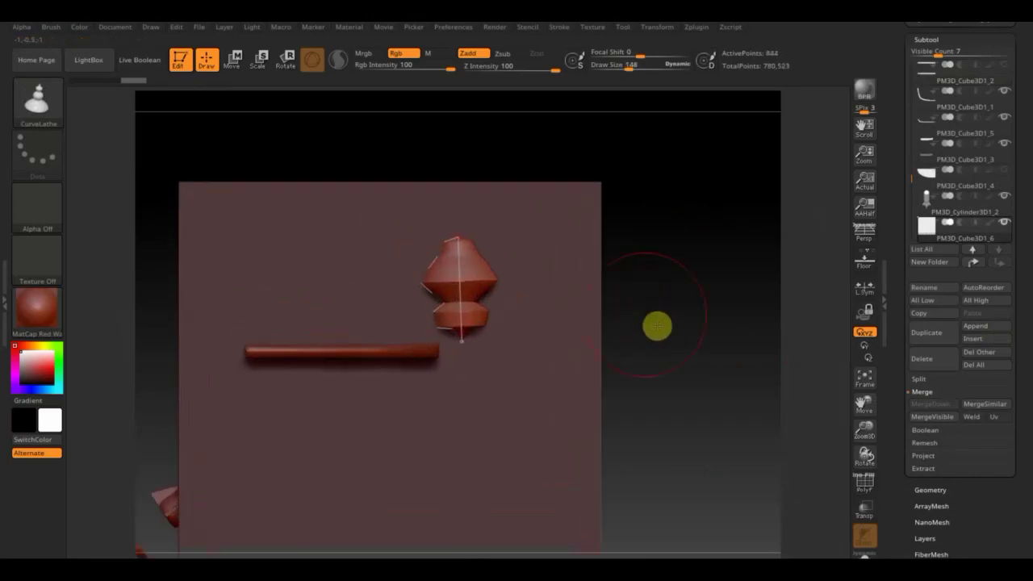
{"action": "mouse_move", "coordinate": [648, 235]}
{"action": "left_mouse_down", "text": "shift"}
{"action": "mouse_move", "coordinate": [734, 261]}
{"action": "mouse_move", "coordinate": [696, 256]}
{"action": "mouse_move", "coordinate": [649, 269]}
{"action": "mouse_move", "coordinate": [667, 259]}
{"action": "left_mouse_up", "text": "shift"}
{"action": "key", "text": "ctrl+s"}
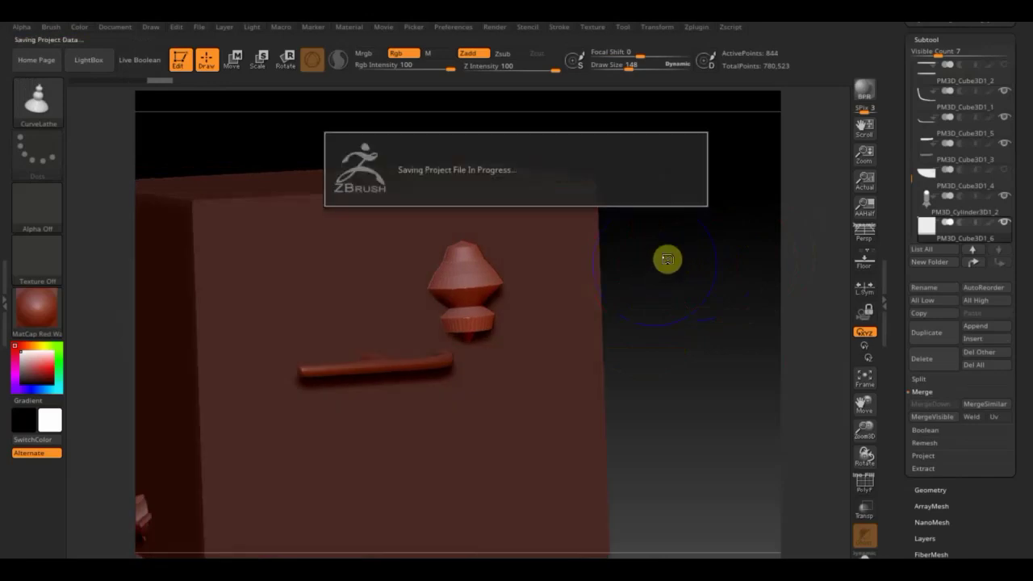
Step: Split the lathed mesh into separate subtools with Groups Split
{"action": "left_click_drag", "start_coordinate": [698, 312], "coordinate": [690, 323], "text": "shift"}
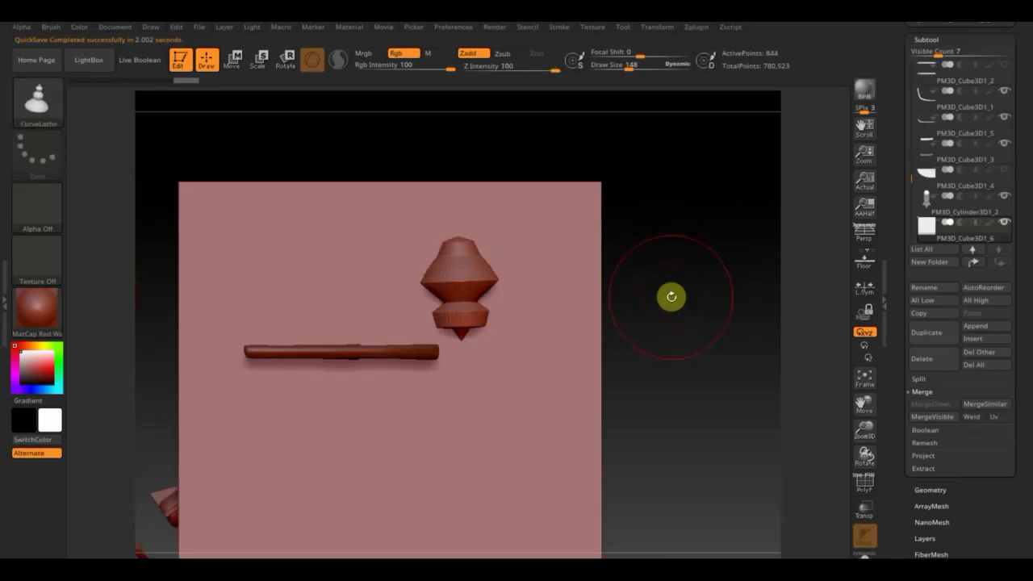
{"action": "left_click", "coordinate": [924, 382]}
{"action": "left_click", "coordinate": [990, 391]}
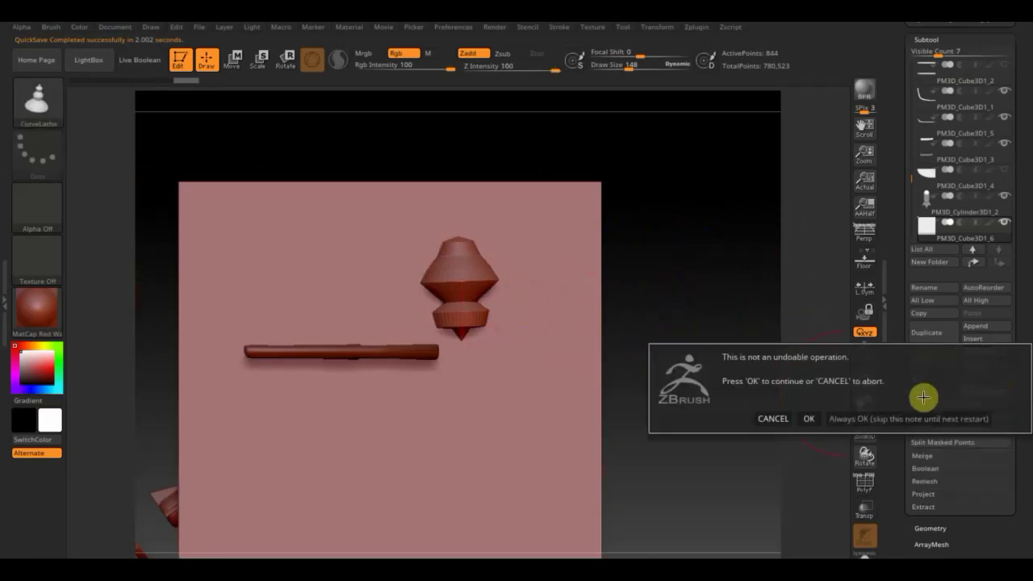
{"action": "left_click", "coordinate": [812, 417]}
{"action": "mouse_move", "coordinate": [959, 212]}
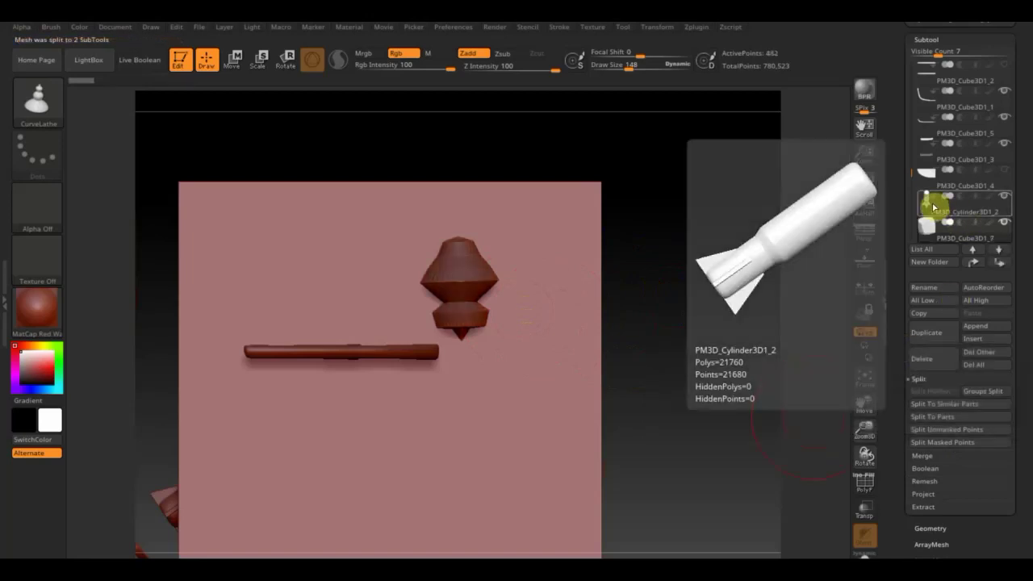
Step: Delete the extra duplicate and the flat plane subtool, leaving only the lathed cone
{"action": "left_click", "coordinate": [935, 332]}
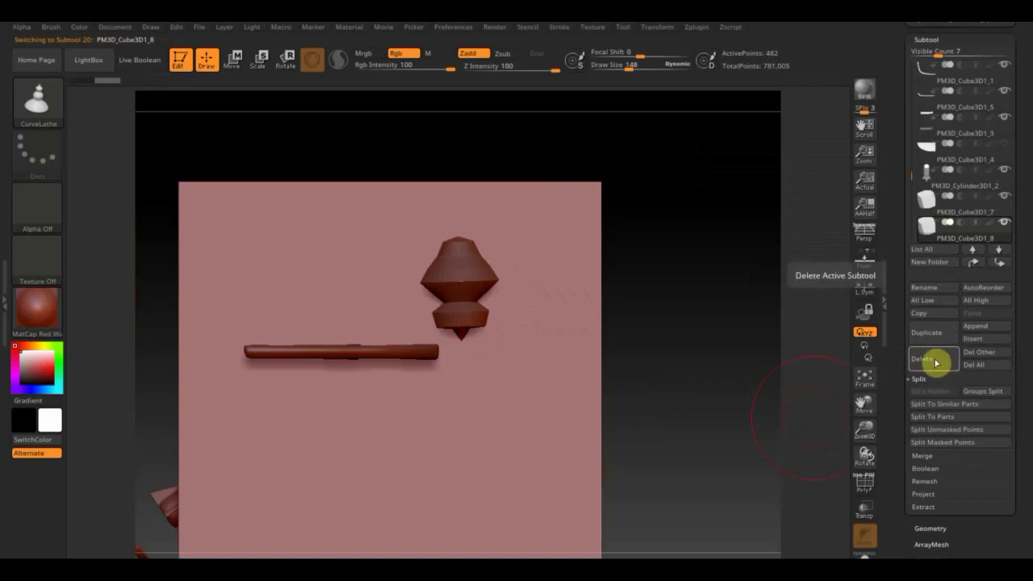
{"action": "left_click", "coordinate": [936, 362]}
{"action": "left_click", "coordinate": [812, 386]}
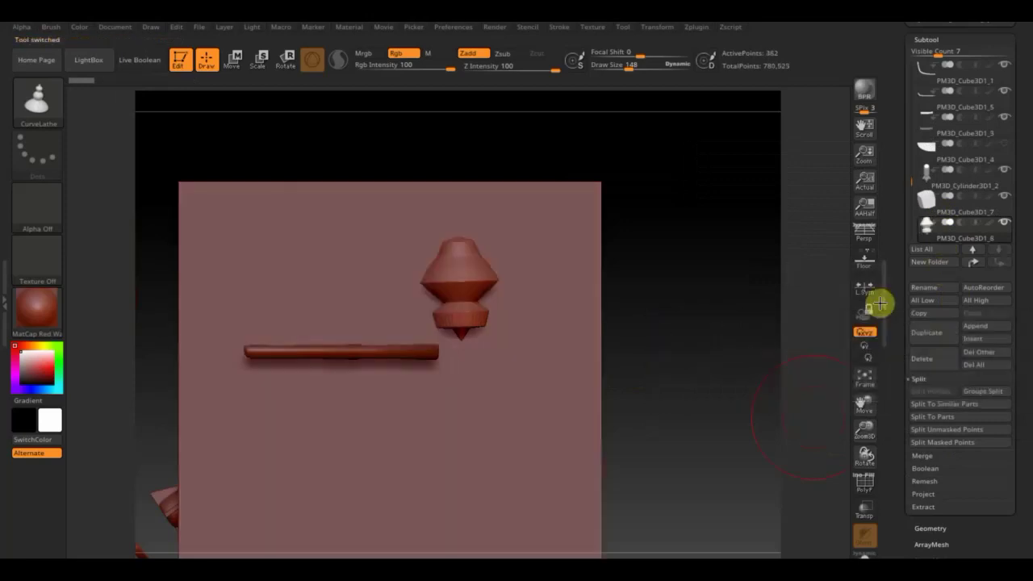
{"action": "left_click", "coordinate": [926, 361]}
{"action": "left_click", "coordinate": [807, 391]}
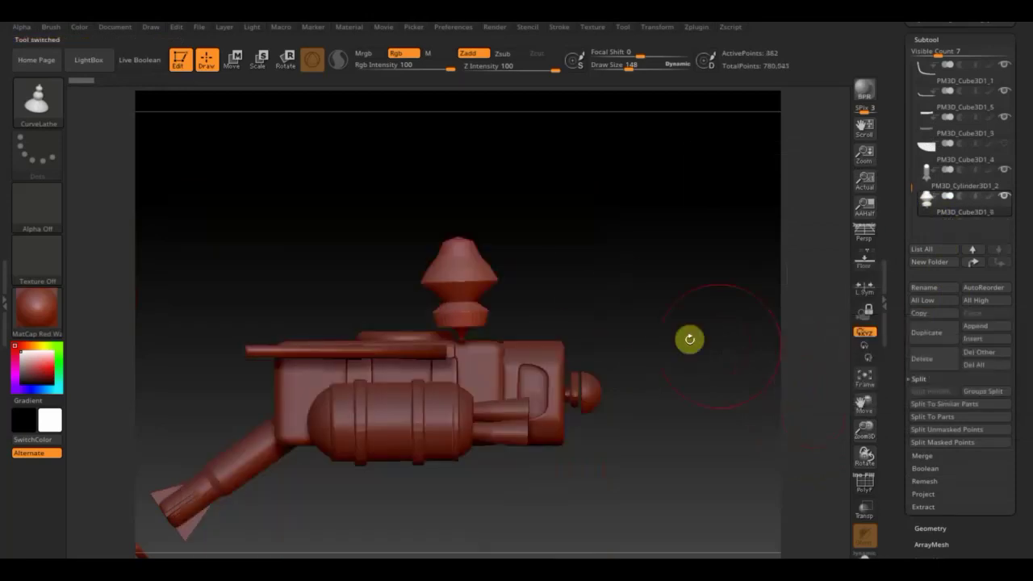
{"action": "left_click", "coordinate": [231, 58]}
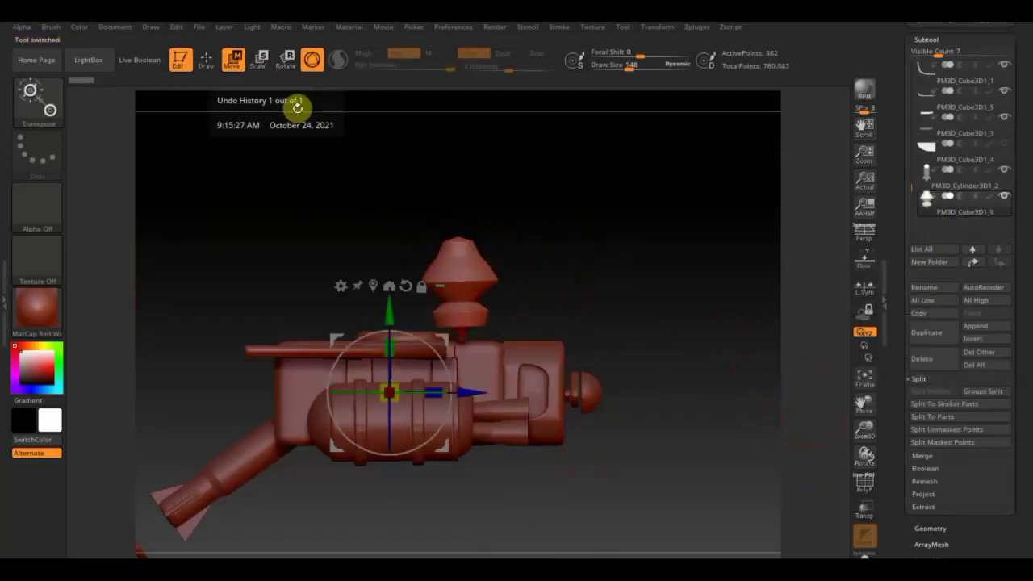
Step: Squash the cone to about half height and move it onto the propeller centre, tilted to the arm's angle
{"action": "mouse_move", "coordinate": [389, 345]}
{"action": "left_mouse_down"}
{"action": "mouse_move", "coordinate": [439, 355]}
{"action": "mouse_move", "coordinate": [181, 259]}
{"action": "mouse_move", "coordinate": [171, 308]}
{"action": "left_mouse_up"}
{"action": "mouse_move", "coordinate": [425, 362]}
{"action": "right_mouse_down", "text": "alt"}
{"action": "mouse_move", "coordinate": [811, 178]}
{"action": "mouse_move", "coordinate": [623, 251]}
{"action": "right_mouse_up", "text": "alt"}
{"action": "mouse_move", "coordinate": [623, 251]}
{"action": "left_mouse_down"}
{"action": "mouse_move", "coordinate": [573, 279]}
{"action": "mouse_move", "coordinate": [479, 376]}
{"action": "mouse_move", "coordinate": [468, 406]}
{"action": "left_mouse_up"}
{"action": "left_click_drag", "start_coordinate": [589, 451], "coordinate": [715, 475]}
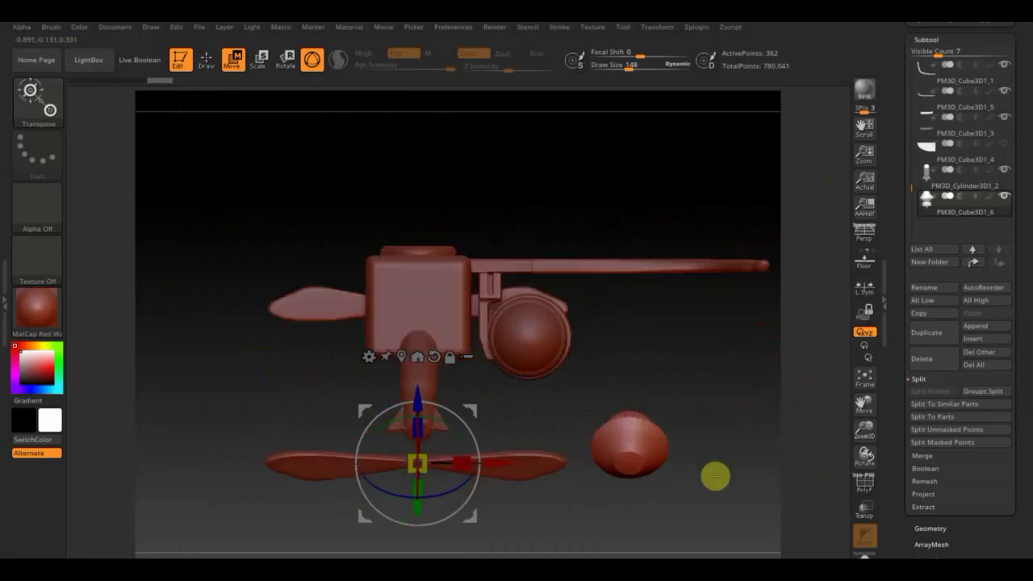
{"action": "left_click_drag", "start_coordinate": [492, 462], "coordinate": [283, 462]}
{"action": "mouse_move", "coordinate": [517, 467]}
{"action": "left_mouse_down"}
{"action": "mouse_move", "coordinate": [539, 461]}
{"action": "mouse_move", "coordinate": [511, 446]}
{"action": "left_mouse_up"}
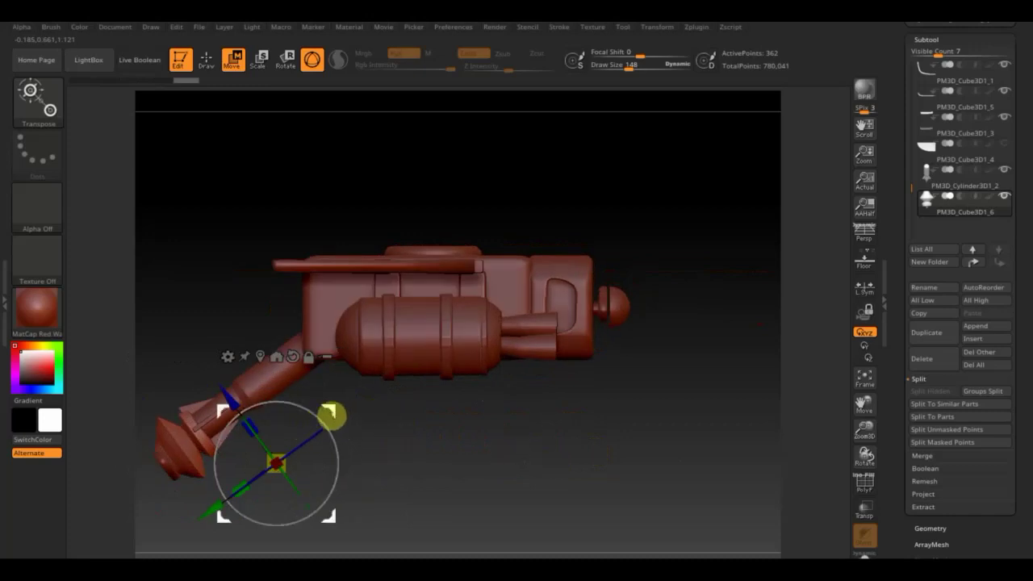
{"action": "left_click_drag", "start_coordinate": [331, 415], "coordinate": [320, 417]}
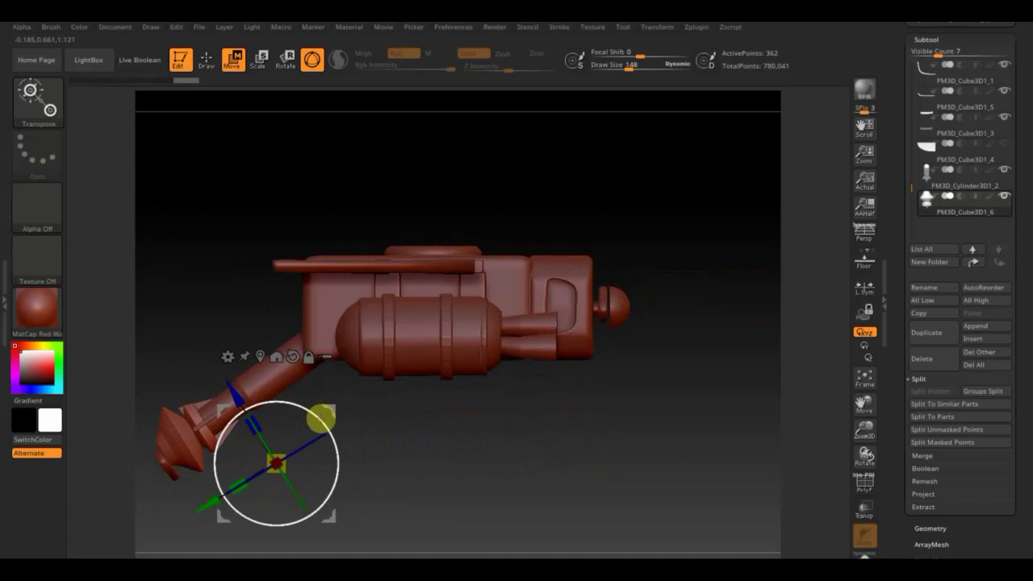
Step: Shrink the hub cap slightly and nudge it down the arm into its final position
{"action": "mouse_move", "coordinate": [425, 441]}
{"action": "left_mouse_down"}
{"action": "mouse_move", "coordinate": [657, 409]}
{"action": "mouse_move", "coordinate": [616, 403]}
{"action": "mouse_move", "coordinate": [624, 414]}
{"action": "left_mouse_up"}
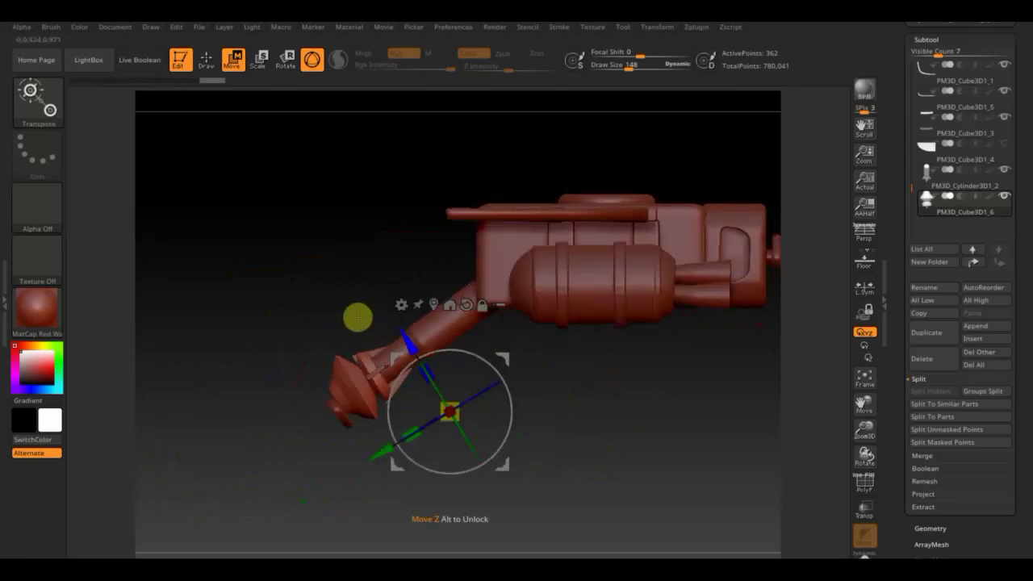
{"action": "left_click_drag", "start_coordinate": [457, 411], "coordinate": [454, 413]}
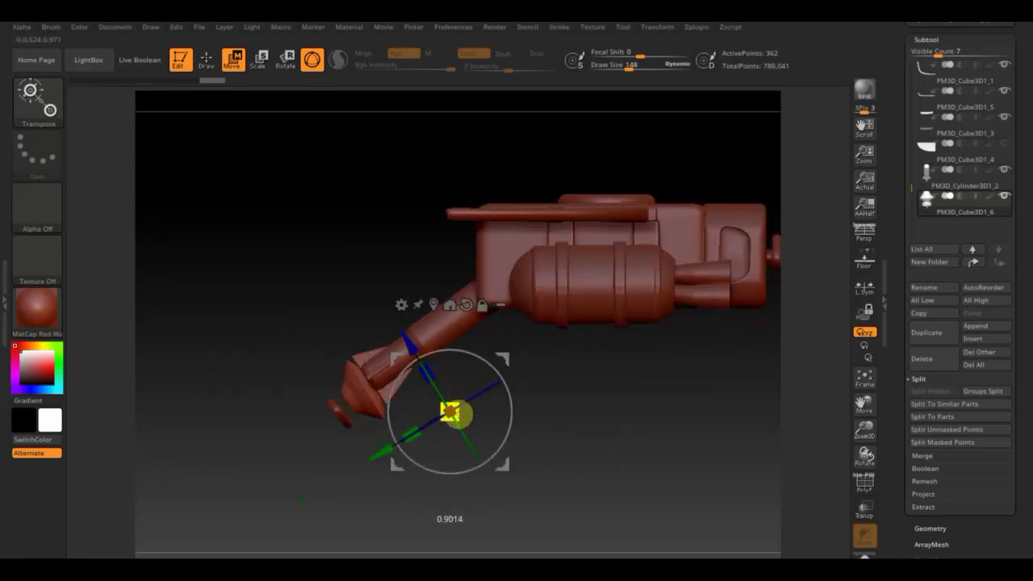
{"action": "left_click_drag", "start_coordinate": [411, 348], "coordinate": [406, 347]}
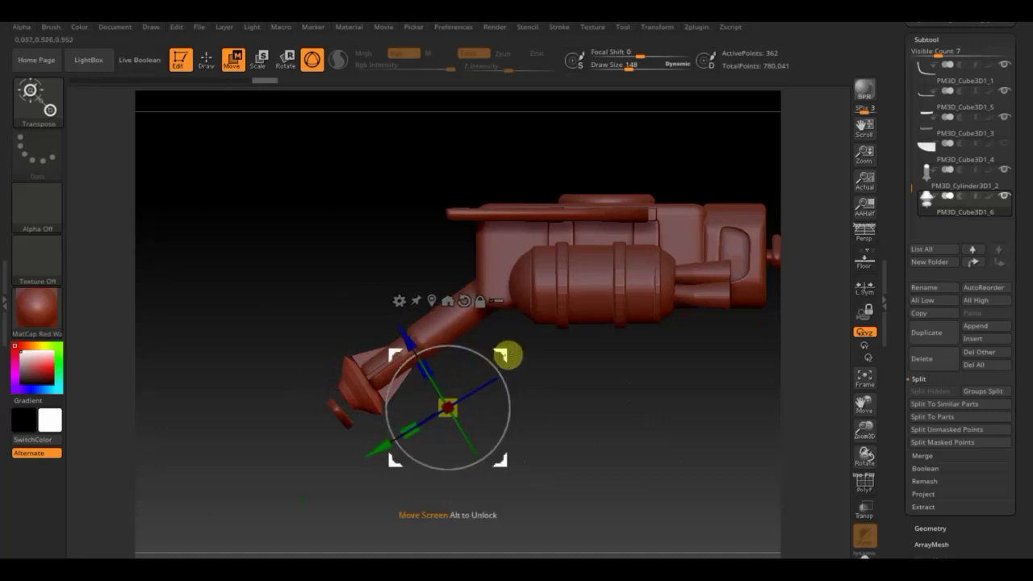
{"action": "left_click_drag", "start_coordinate": [398, 430], "coordinate": [365, 462]}
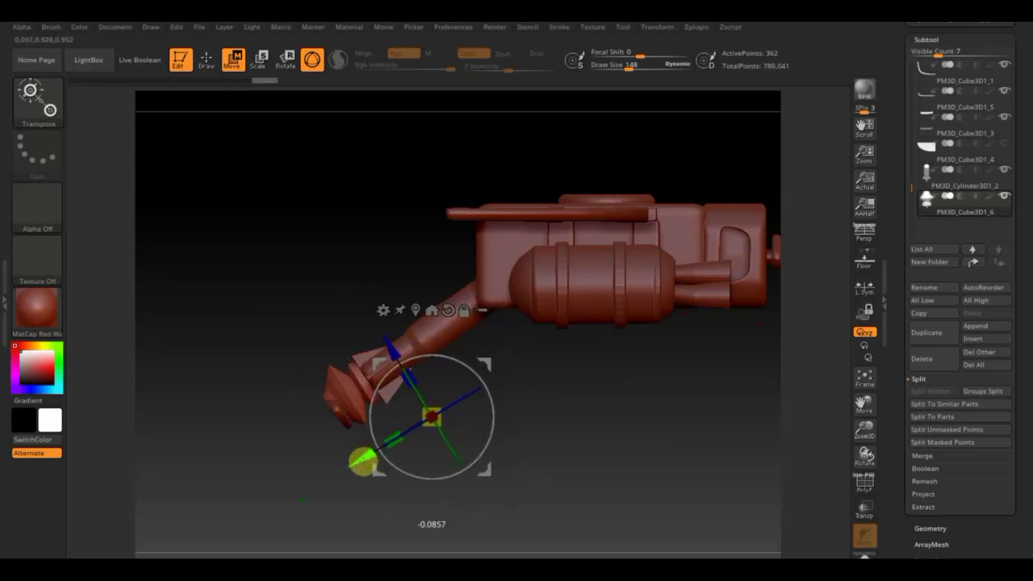
{"action": "mouse_move", "coordinate": [346, 295]}
{"action": "left_mouse_down"}
{"action": "mouse_move", "coordinate": [456, 305]}
{"action": "mouse_move", "coordinate": [428, 297]}
{"action": "left_mouse_up"}
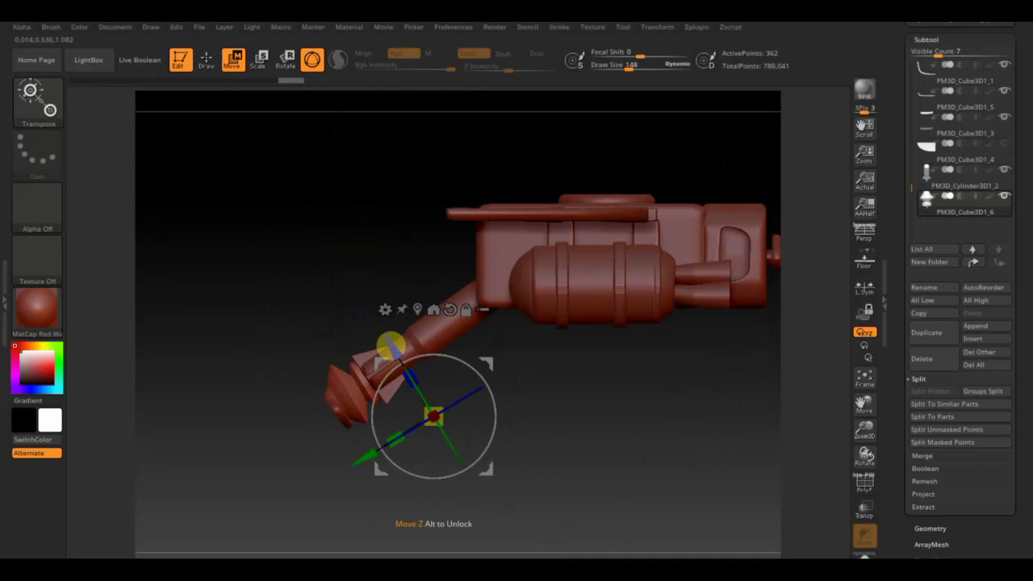
{"action": "left_click_drag", "start_coordinate": [390, 344], "coordinate": [570, 454]}
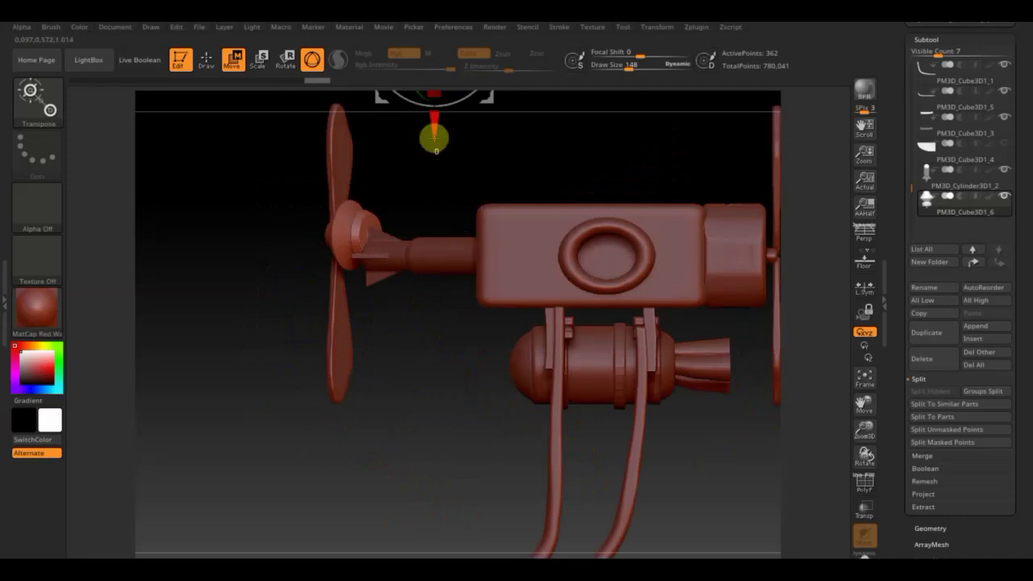
Step: Push the hub cap snug against the propeller and check it from three-quarter and front views
{"action": "left_click_drag", "start_coordinate": [432, 139], "coordinate": [432, 150]}
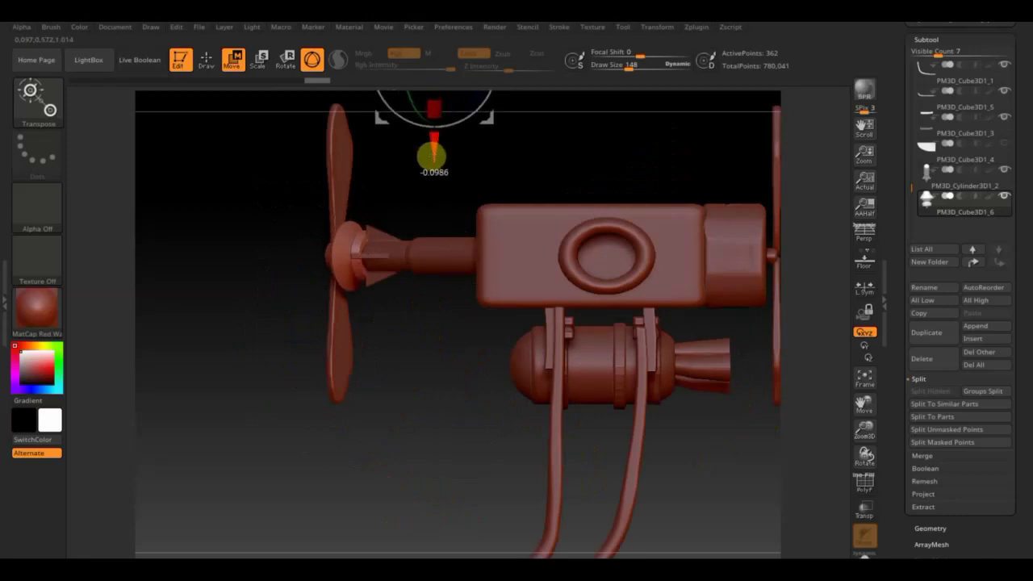
{"action": "left_click_drag", "start_coordinate": [443, 388], "coordinate": [447, 238]}
{"action": "mouse_move", "coordinate": [485, 439]}
{"action": "left_mouse_down"}
{"action": "mouse_move", "coordinate": [509, 452]}
{"action": "mouse_move", "coordinate": [661, 453]}
{"action": "mouse_move", "coordinate": [578, 468]}
{"action": "mouse_move", "coordinate": [615, 483]}
{"action": "mouse_move", "coordinate": [643, 454]}
{"action": "mouse_move", "coordinate": [630, 422]}
{"action": "mouse_move", "coordinate": [586, 443]}
{"action": "mouse_move", "coordinate": [549, 445]}
{"action": "left_mouse_up"}
{"action": "mouse_move", "coordinate": [702, 285]}
{"action": "left_mouse_down"}
{"action": "mouse_move", "coordinate": [656, 286]}
{"action": "mouse_move", "coordinate": [686, 379]}
{"action": "mouse_move", "coordinate": [724, 337]}
{"action": "mouse_move", "coordinate": [724, 318]}
{"action": "mouse_move", "coordinate": [724, 329]}
{"action": "mouse_move", "coordinate": [682, 323]}
{"action": "left_mouse_up"}
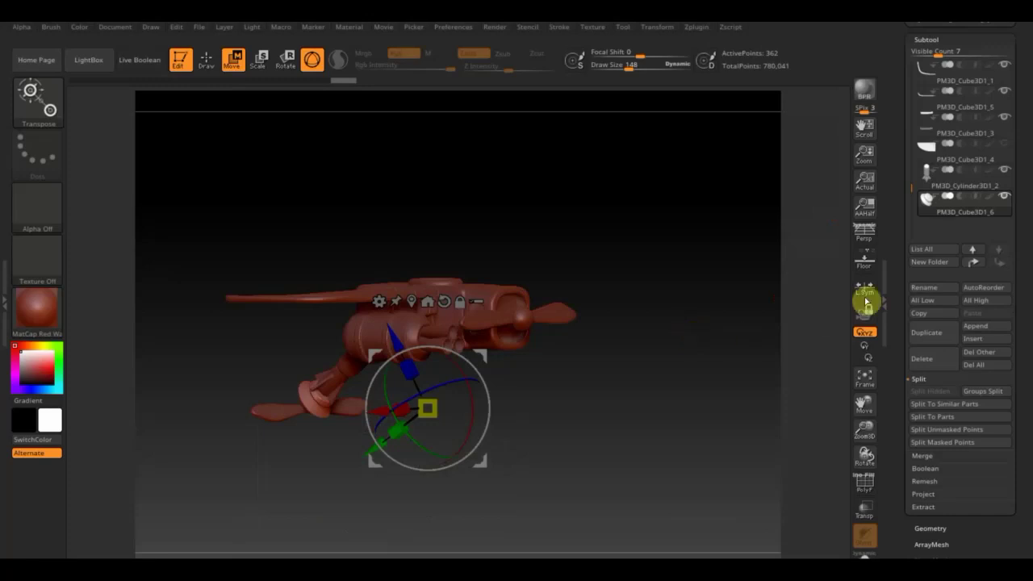
Step: Append a new Cube3D subtool, scale it narrow into a slab, and Ctrl+D divide it
{"action": "left_click", "coordinate": [985, 337]}
{"action": "mouse_move", "coordinate": [552, 323]}
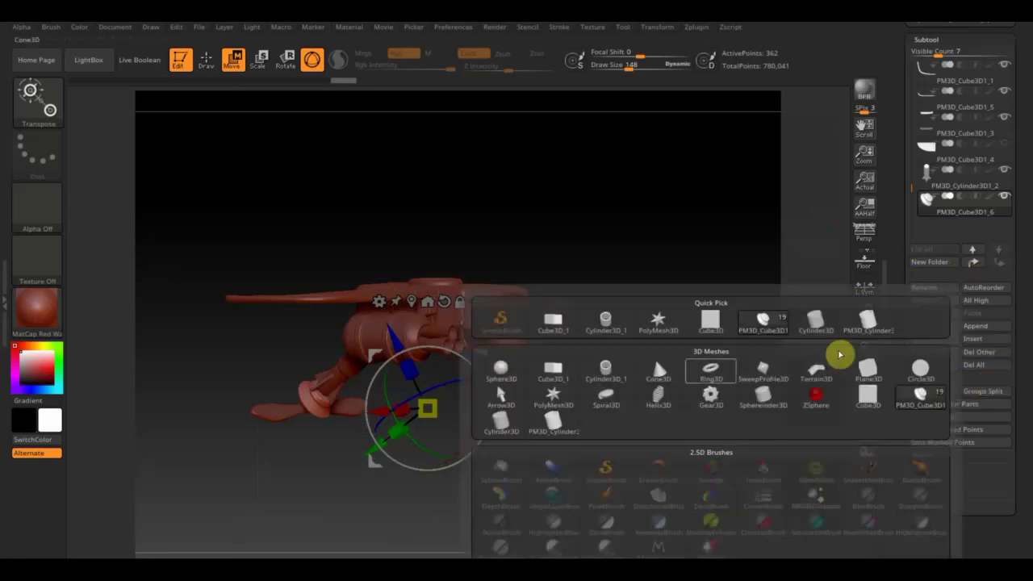
{"action": "left_click", "coordinate": [714, 330]}
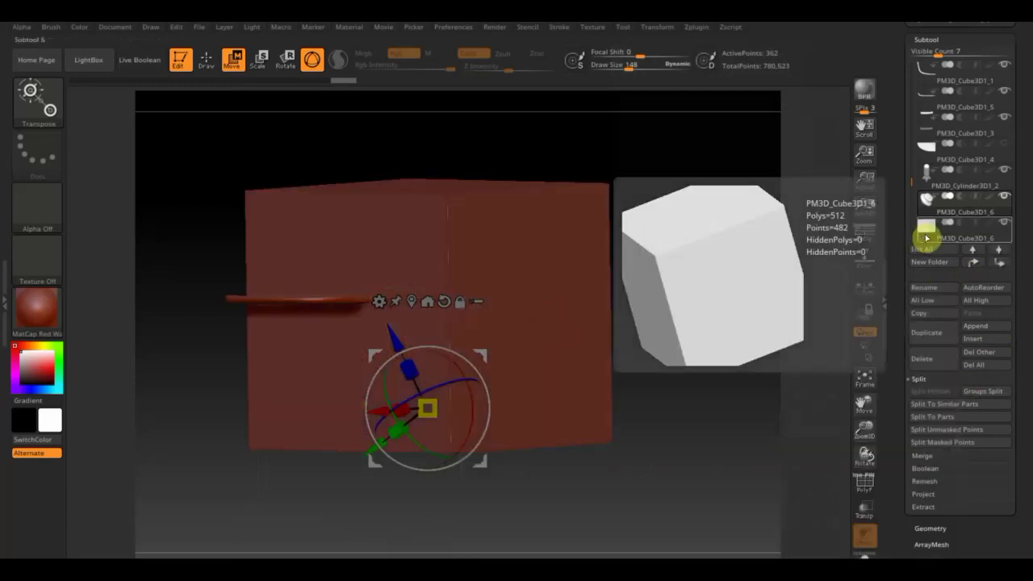
{"action": "left_click", "coordinate": [922, 232]}
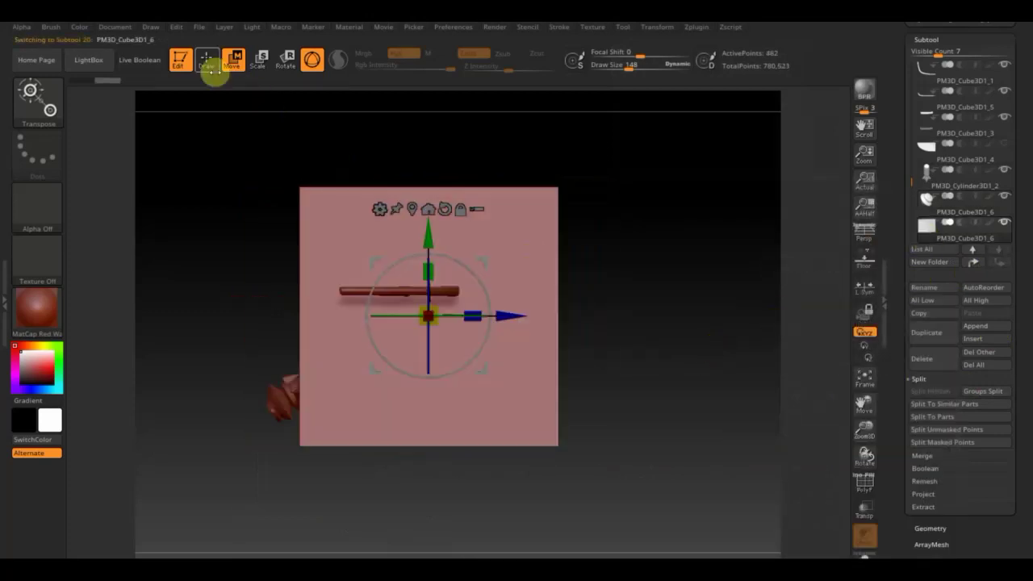
{"action": "left_click", "coordinate": [208, 60]}
{"action": "left_click", "coordinate": [233, 58]}
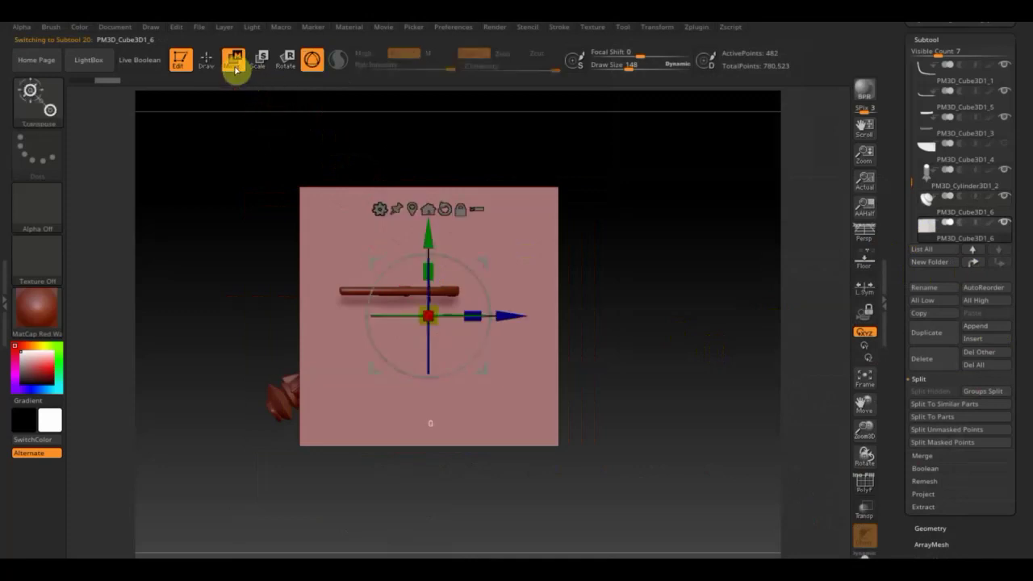
{"action": "left_click_drag", "start_coordinate": [482, 311], "coordinate": [337, 317]}
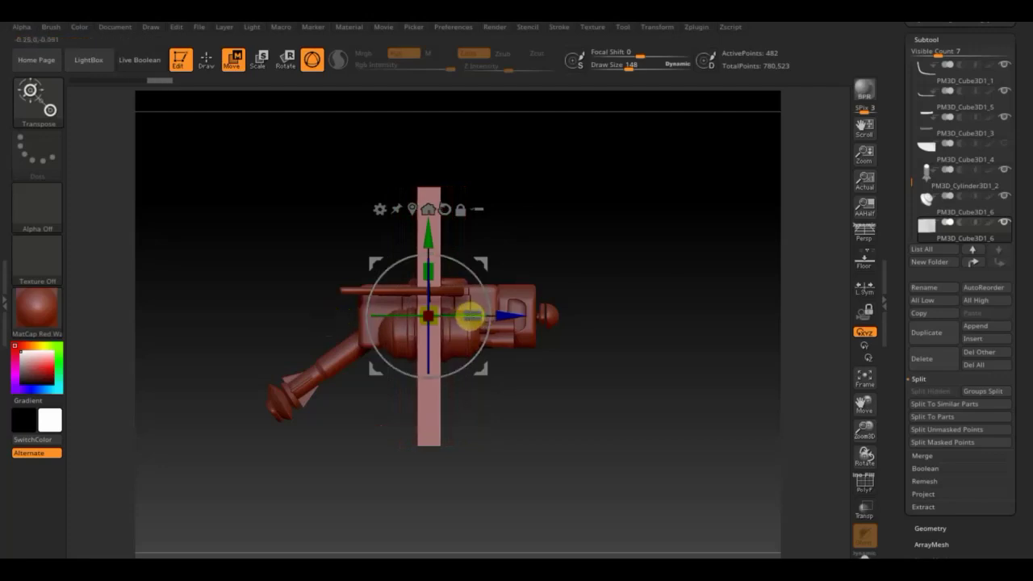
{"action": "mouse_move", "coordinate": [680, 267]}
{"action": "left_mouse_down", "text": "shift"}
{"action": "mouse_move", "coordinate": [627, 272]}
{"action": "mouse_move", "coordinate": [685, 285]}
{"action": "left_mouse_up", "text": "shift"}
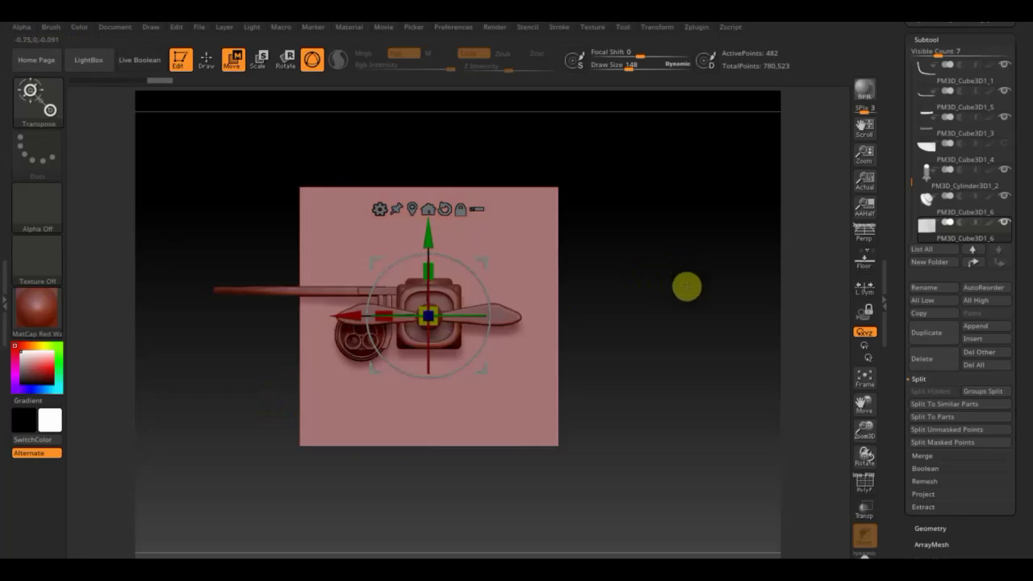
{"action": "key", "text": "ctrl+d"}
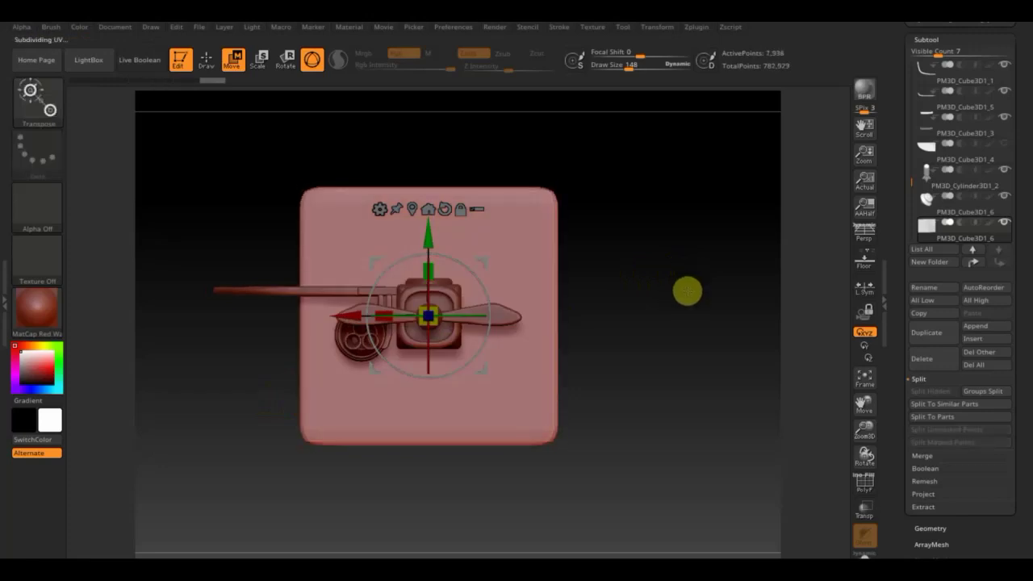
Step: Shrink the plate to about half size and position it upright on the gun's rear body
{"action": "left_click_drag", "start_coordinate": [614, 277], "coordinate": [706, 289]}
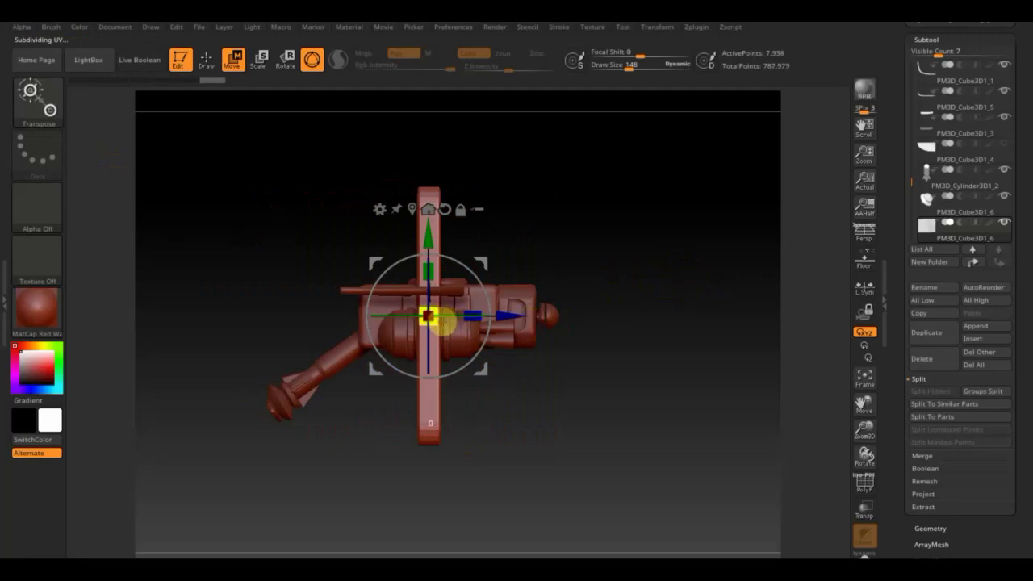
{"action": "left_click_drag", "start_coordinate": [428, 314], "coordinate": [406, 267]}
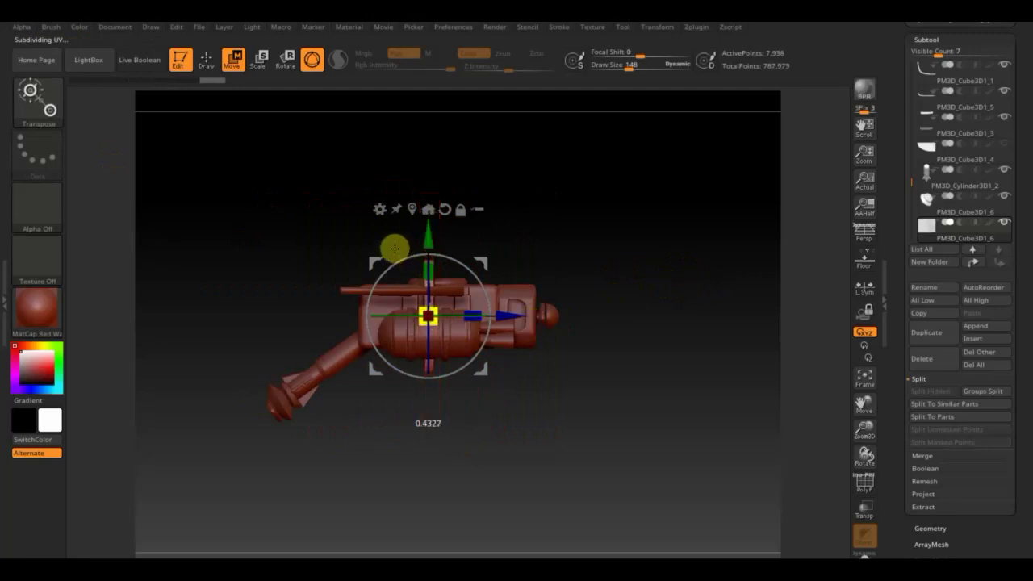
{"action": "left_click_drag", "start_coordinate": [500, 315], "coordinate": [433, 317]}
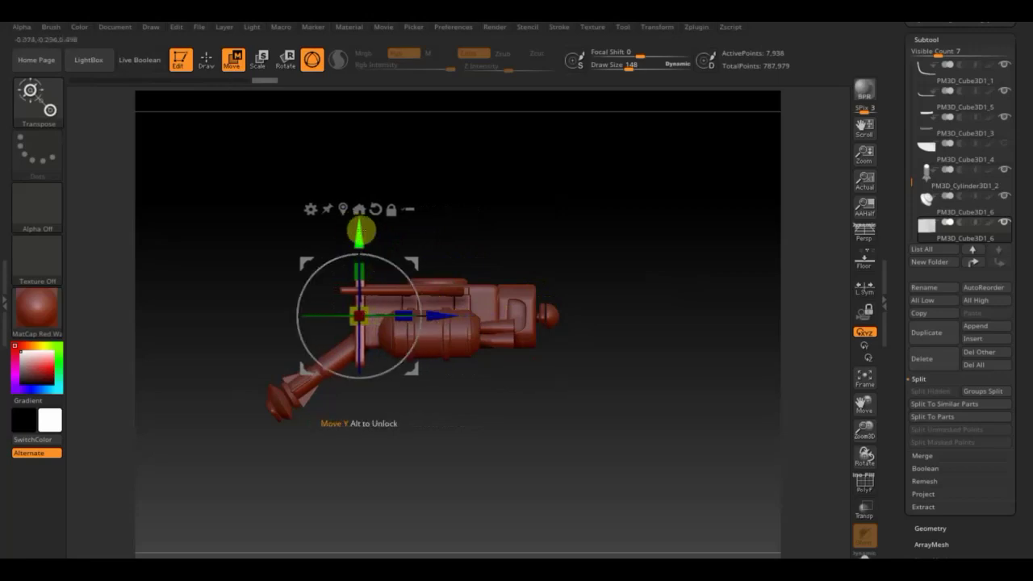
{"action": "left_click_drag", "start_coordinate": [359, 234], "coordinate": [359, 215]}
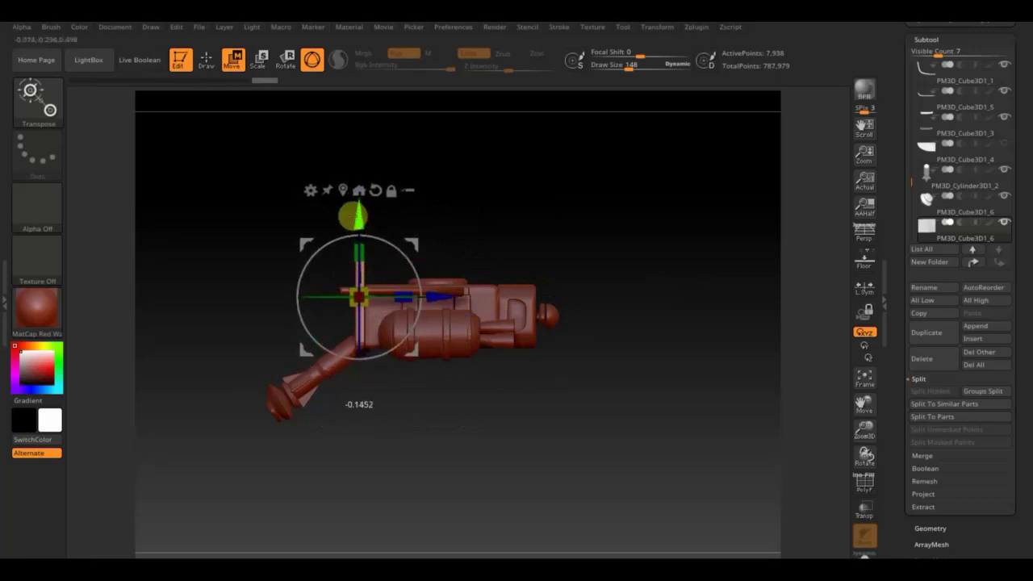
{"action": "mouse_move", "coordinate": [462, 179]}
{"action": "left_mouse_down"}
{"action": "mouse_move", "coordinate": [591, 169]}
{"action": "mouse_move", "coordinate": [581, 235]}
{"action": "mouse_move", "coordinate": [595, 355]}
{"action": "mouse_move", "coordinate": [625, 362]}
{"action": "left_mouse_up"}
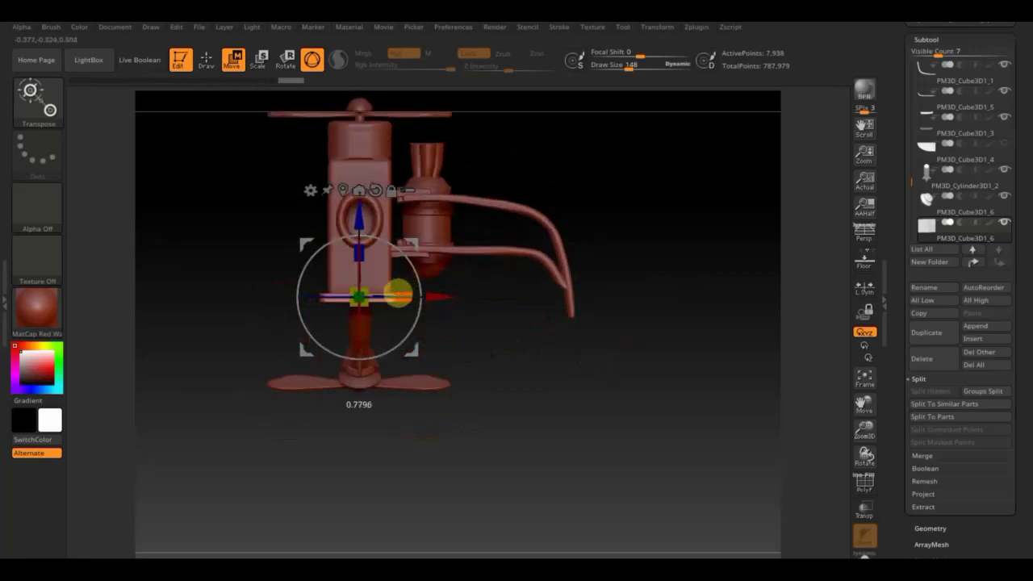
{"action": "mouse_move", "coordinate": [468, 339]}
{"action": "left_mouse_down"}
{"action": "mouse_move", "coordinate": [491, 362]}
{"action": "mouse_move", "coordinate": [493, 210]}
{"action": "left_mouse_up"}
{"action": "left_click_drag", "start_coordinate": [358, 249], "coordinate": [359, 254]}
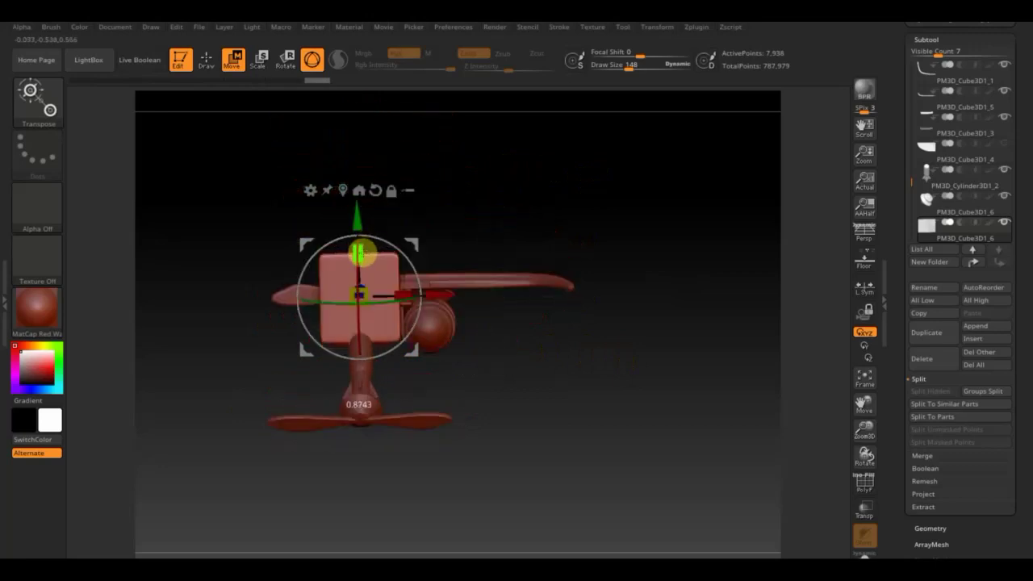
{"action": "mouse_move", "coordinate": [484, 212]}
{"action": "left_mouse_down"}
{"action": "mouse_move", "coordinate": [503, 212]}
{"action": "mouse_move", "coordinate": [457, 212]}
{"action": "mouse_move", "coordinate": [525, 192]}
{"action": "left_mouse_up"}
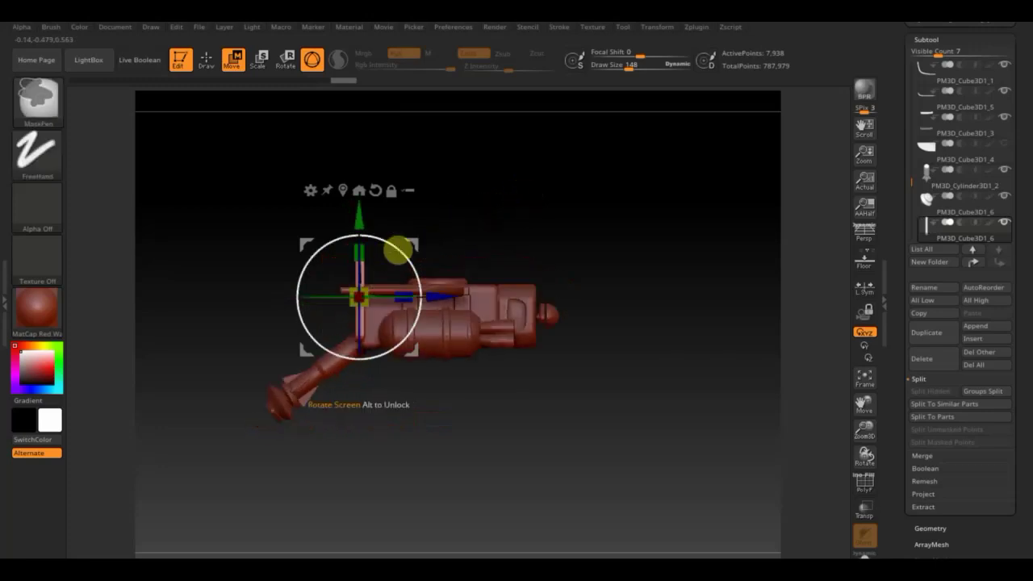
{"action": "mouse_move", "coordinate": [454, 299]}
{"action": "left_mouse_down"}
{"action": "mouse_move", "coordinate": [403, 298]}
{"action": "mouse_move", "coordinate": [427, 295]}
{"action": "left_mouse_up"}
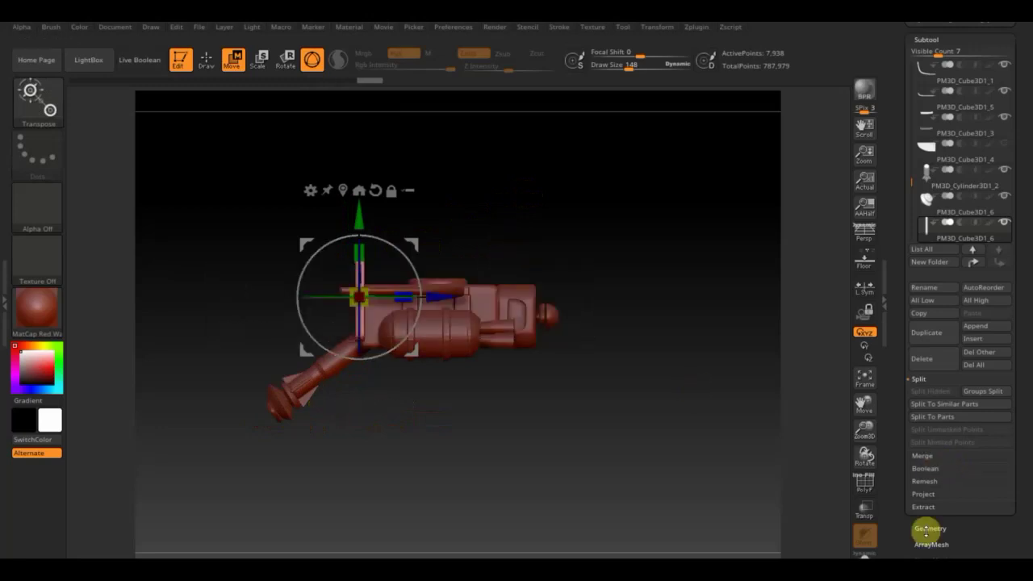
Step: Ctrl-drag a copy of the plate, rotate it 90° and lower it below as a crossbar
{"action": "scroll", "coordinate": [926, 530], "scroll_direction": "down", "scroll_amount": 1}
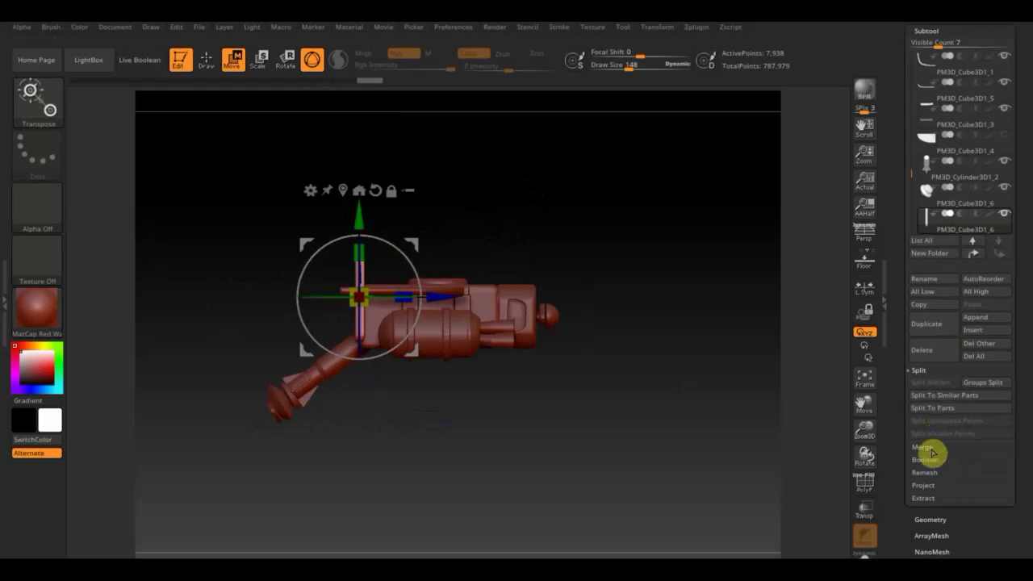
{"action": "left_click", "coordinate": [930, 521]}
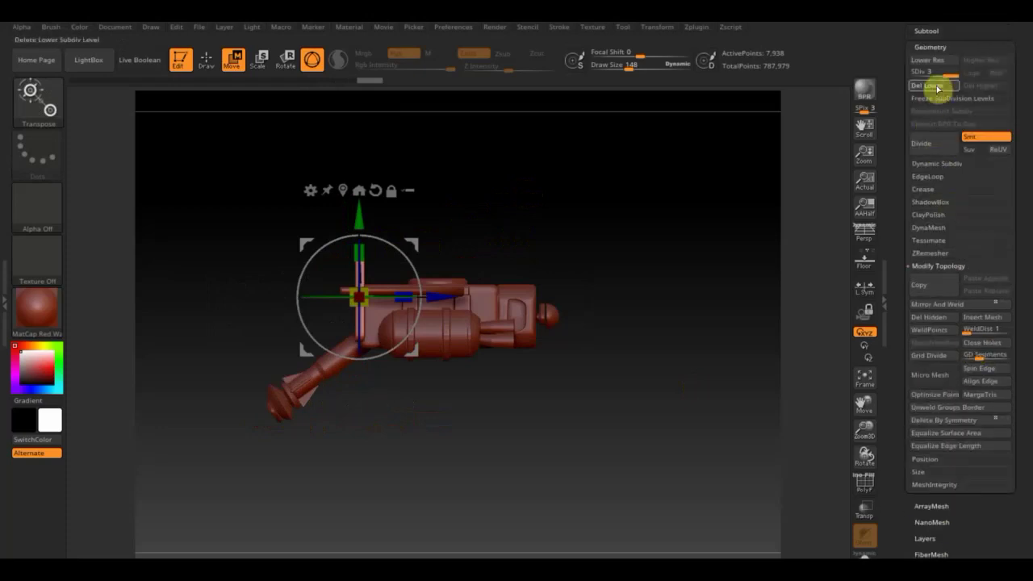
{"action": "left_click_drag", "start_coordinate": [450, 292], "coordinate": [415, 301], "text": "ctrl"}
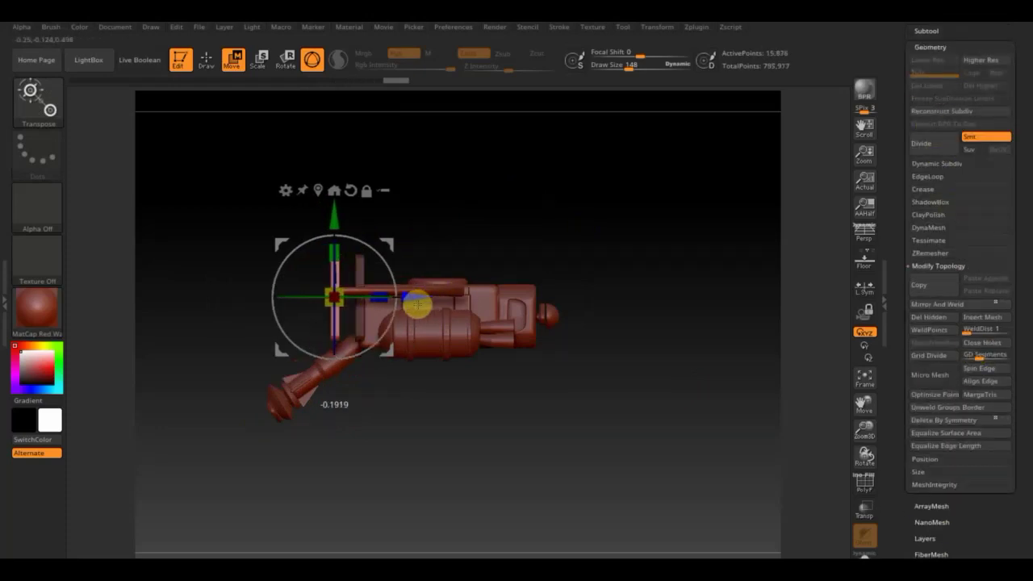
{"action": "left_click_drag", "start_coordinate": [369, 274], "coordinate": [381, 351]}
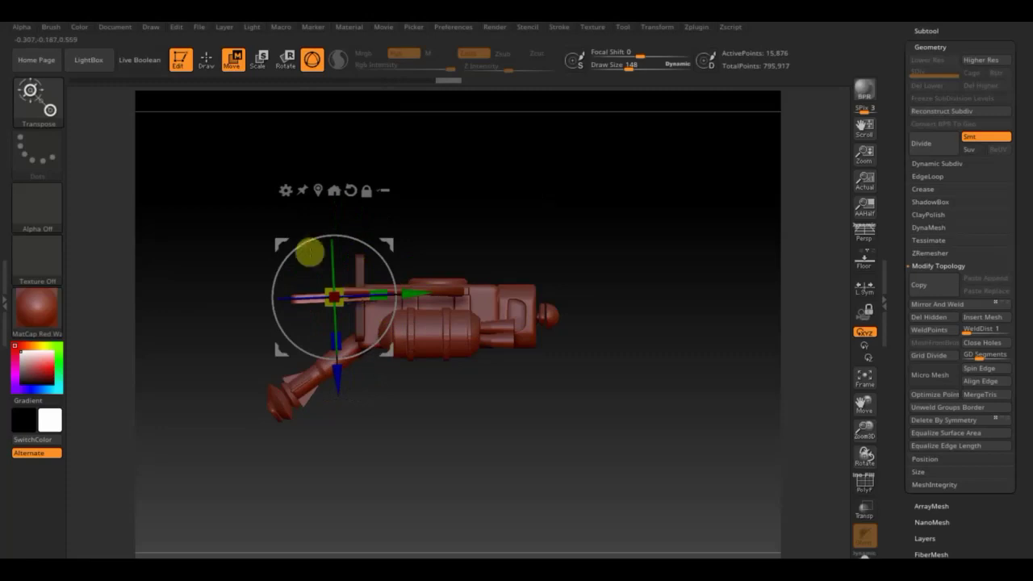
{"action": "mouse_move", "coordinate": [349, 385]}
{"action": "left_mouse_down"}
{"action": "mouse_move", "coordinate": [349, 412]}
{"action": "mouse_move", "coordinate": [357, 396]}
{"action": "left_mouse_up"}
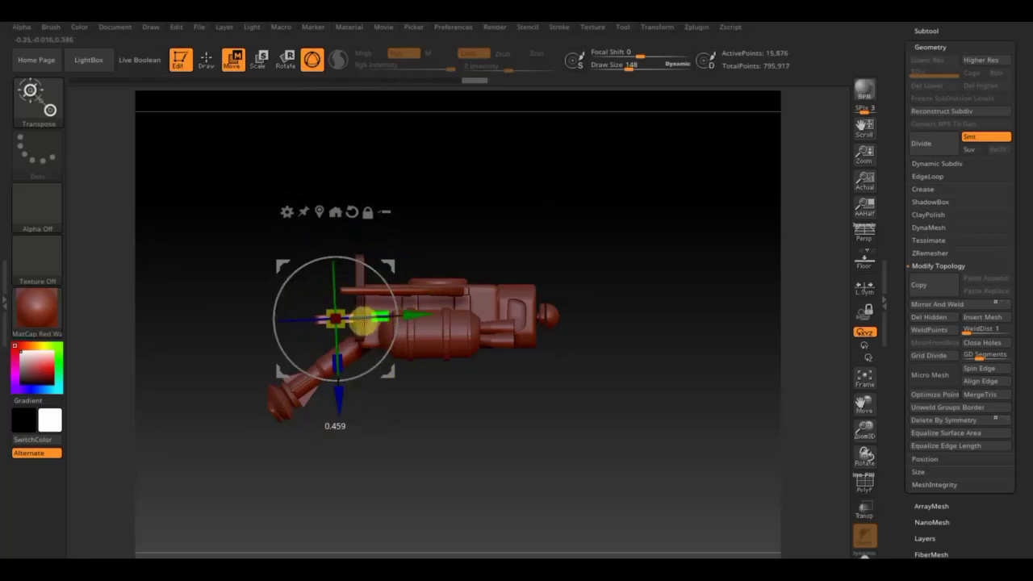
{"action": "left_click_drag", "start_coordinate": [360, 323], "coordinate": [424, 314]}
{"action": "mouse_move", "coordinate": [468, 266]}
{"action": "left_mouse_down"}
{"action": "mouse_move", "coordinate": [510, 210]}
{"action": "mouse_move", "coordinate": [541, 293]}
{"action": "mouse_move", "coordinate": [527, 317]}
{"action": "mouse_move", "coordinate": [505, 269]}
{"action": "mouse_move", "coordinate": [525, 233]}
{"action": "left_mouse_up"}
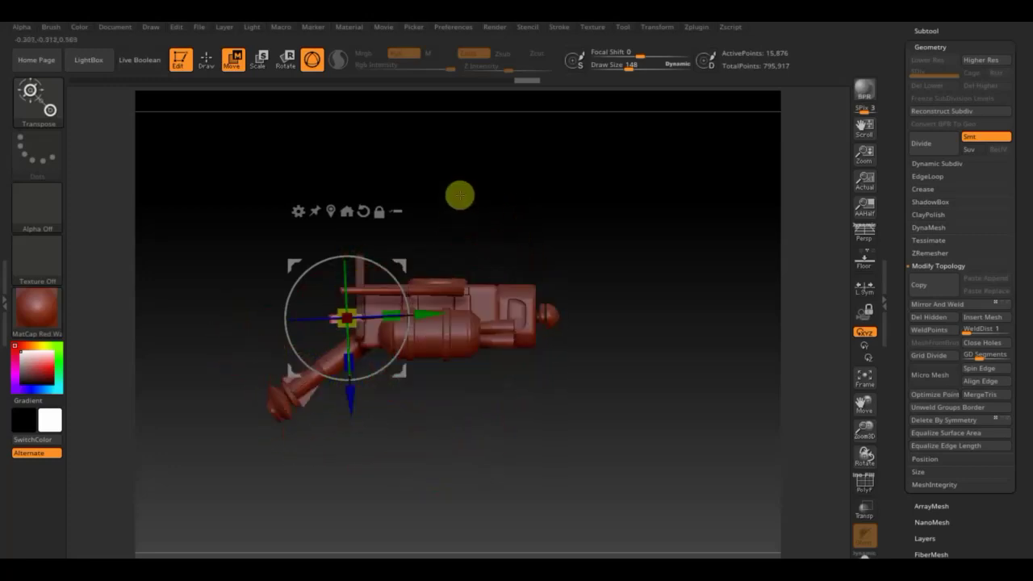
{"action": "left_click_drag", "start_coordinate": [460, 194], "coordinate": [516, 341], "text": "alt"}
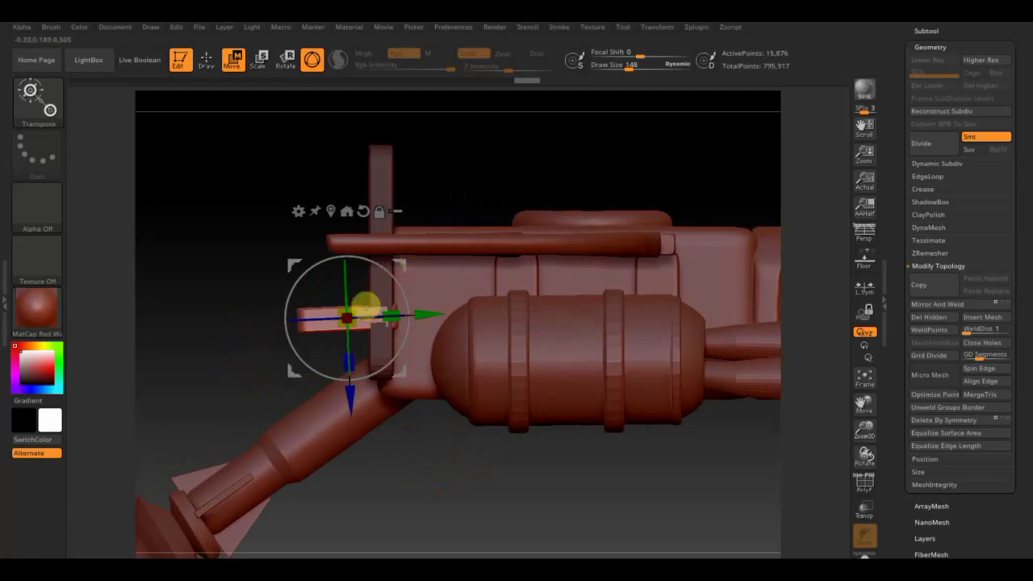
{"action": "left_click_drag", "start_coordinate": [349, 395], "coordinate": [346, 411]}
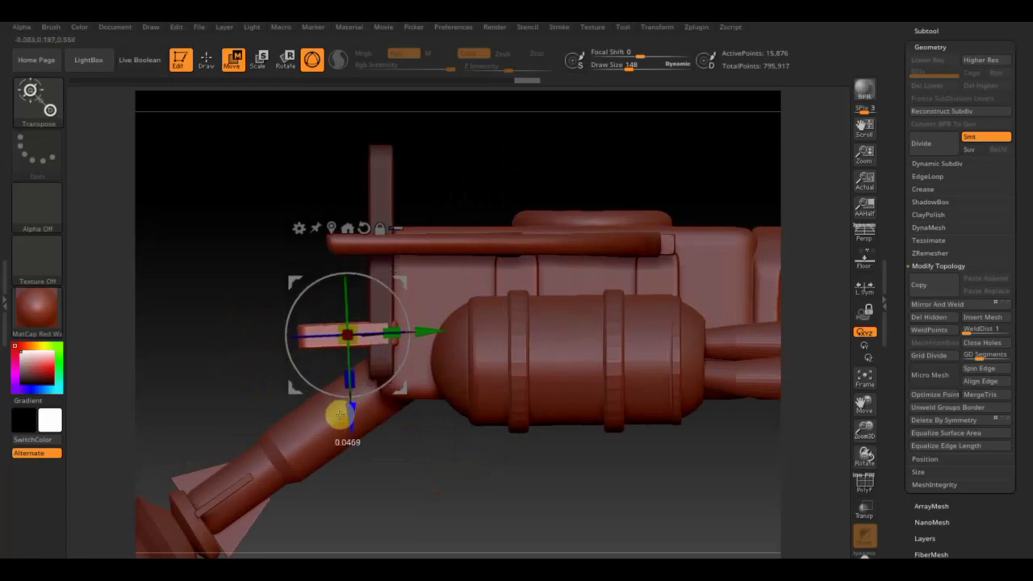
Step: Unhide the plate and check both parts from front, side and angled views
{"action": "mouse_move", "coordinate": [482, 199]}
{"action": "left_mouse_down"}
{"action": "mouse_move", "coordinate": [551, 166]}
{"action": "mouse_move", "coordinate": [401, 366]}
{"action": "left_mouse_up"}
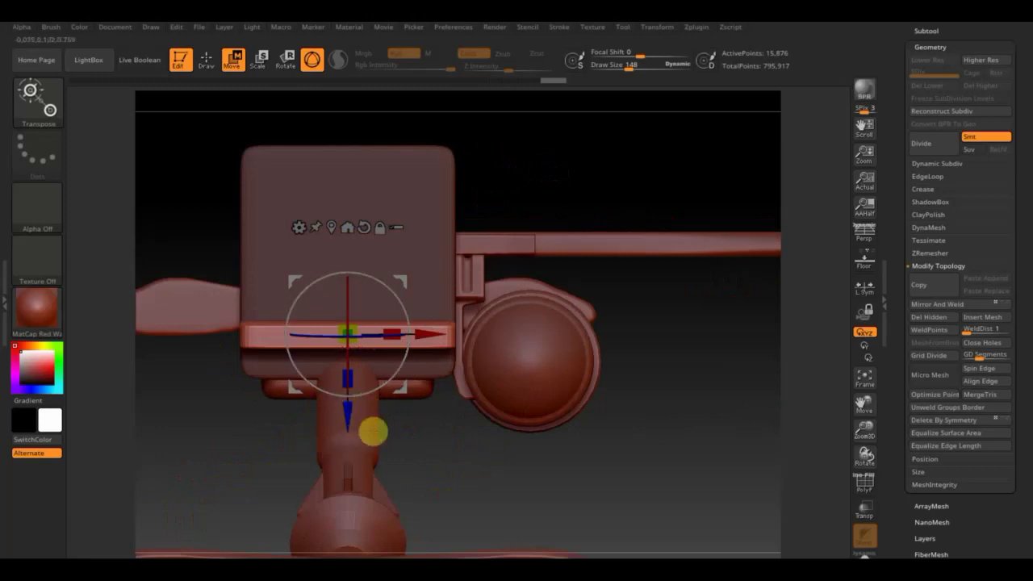
{"action": "left_click_drag", "start_coordinate": [447, 465], "coordinate": [407, 379]}
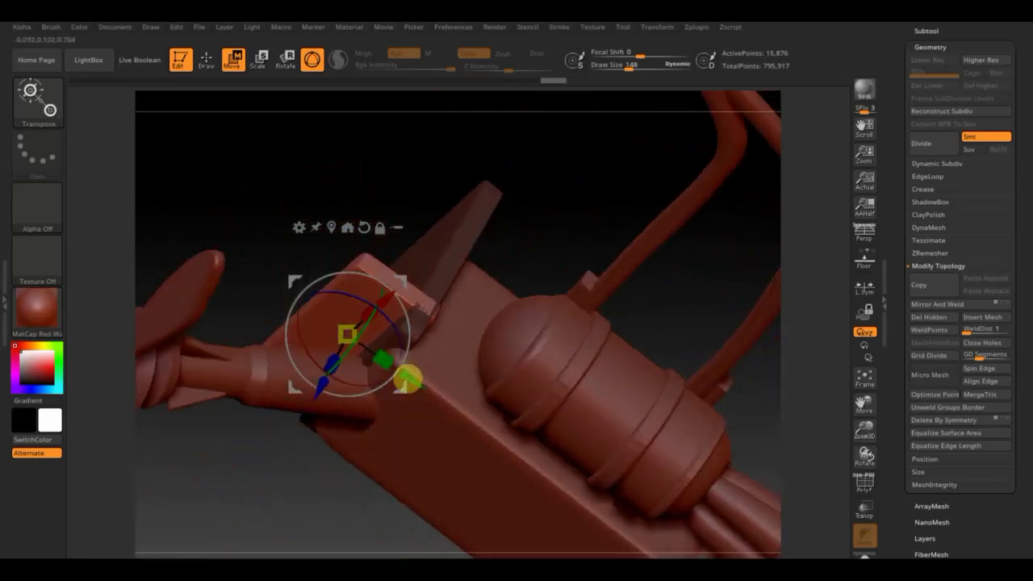
{"action": "mouse_move", "coordinate": [535, 228]}
{"action": "left_mouse_down"}
{"action": "mouse_move", "coordinate": [503, 330]}
{"action": "mouse_move", "coordinate": [574, 234]}
{"action": "left_mouse_up"}
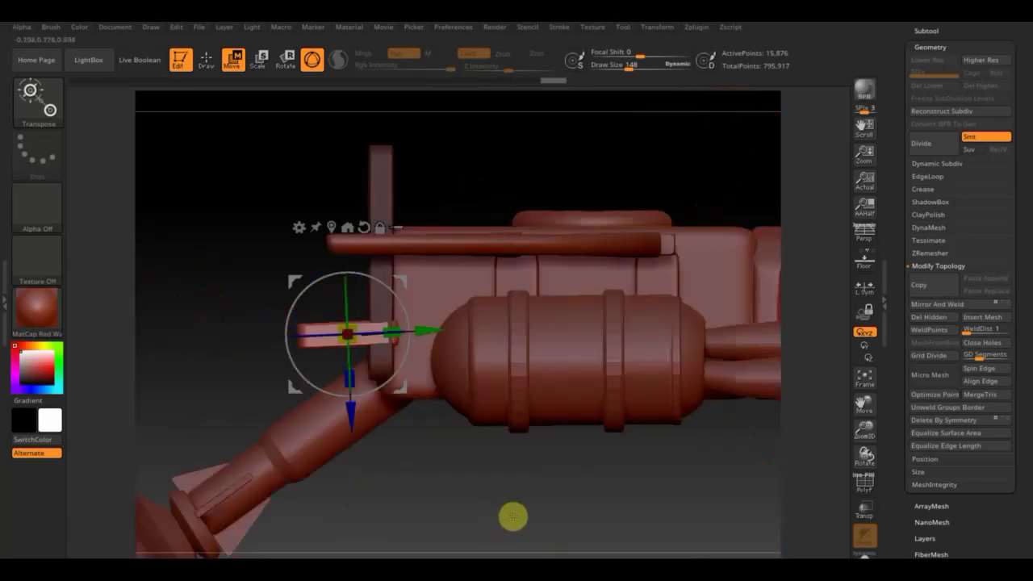
{"action": "mouse_move", "coordinate": [505, 486]}
{"action": "left_mouse_down", "text": "alt"}
{"action": "mouse_move", "coordinate": [489, 436]}
{"action": "mouse_move", "coordinate": [540, 439]}
{"action": "left_mouse_up", "text": "alt"}
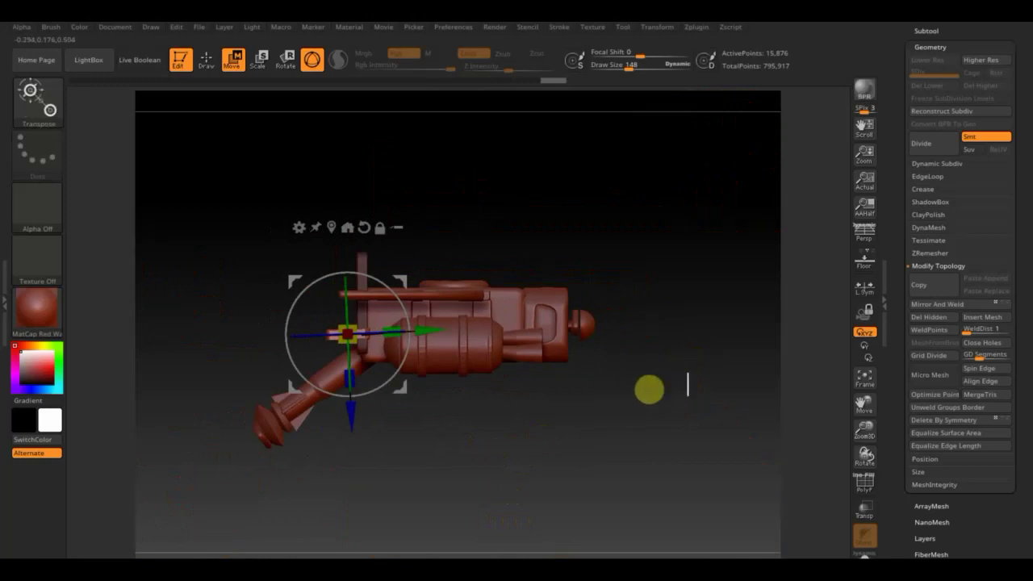
{"action": "left_click", "coordinate": [666, 395], "text": "ctrl+shift"}
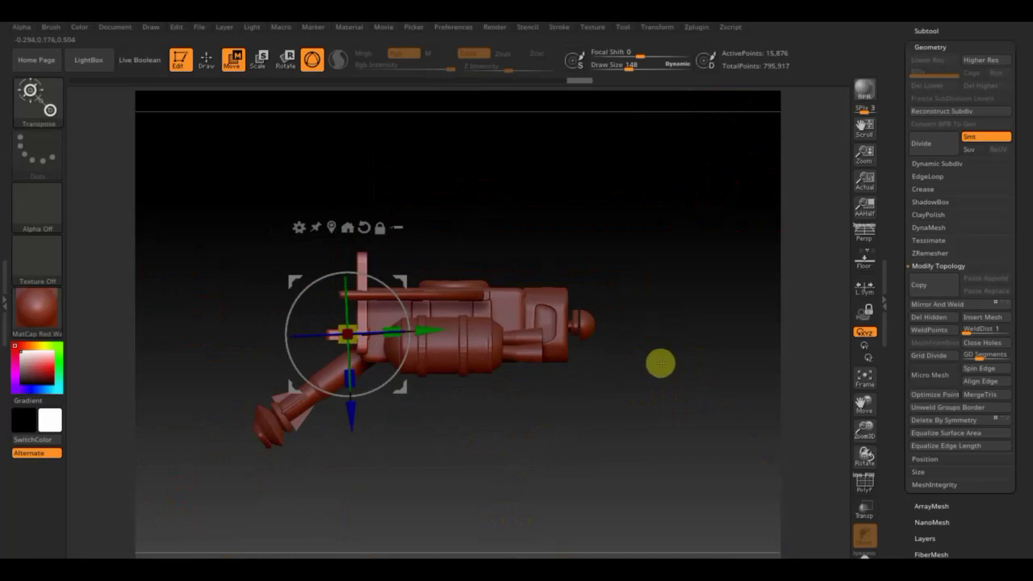
{"action": "mouse_move", "coordinate": [751, 309]}
{"action": "left_mouse_down"}
{"action": "mouse_move", "coordinate": [629, 341]}
{"action": "mouse_move", "coordinate": [779, 344]}
{"action": "left_mouse_up"}
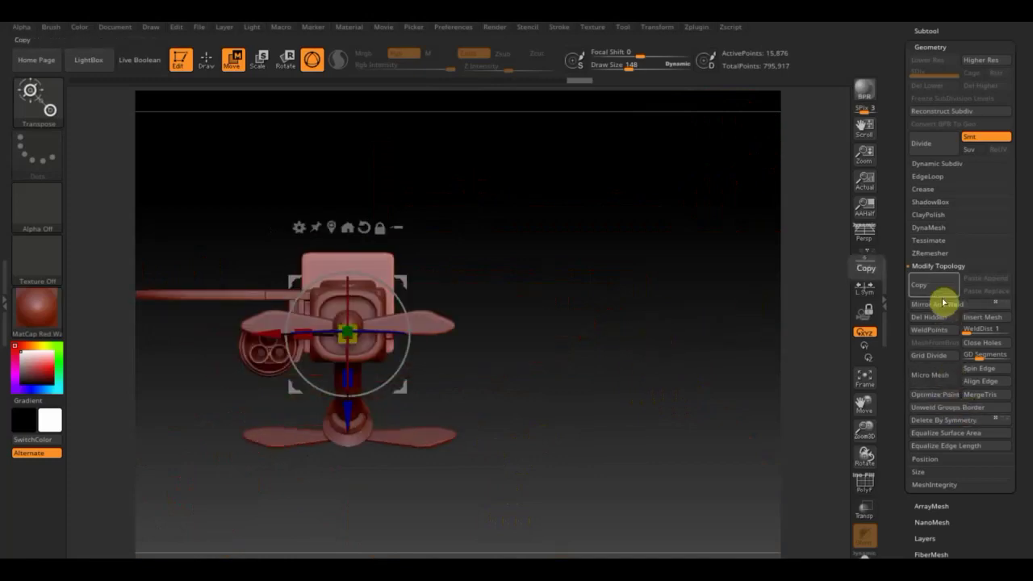
Step: DynaMesh the plate pieces at resolution 512
{"action": "left_click", "coordinate": [929, 228]}
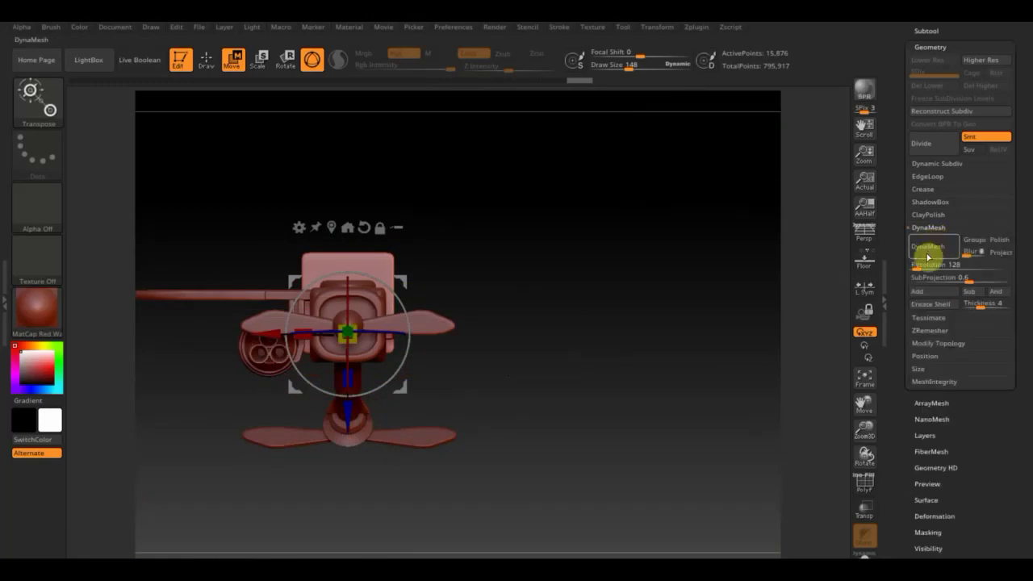
{"action": "left_click", "coordinate": [919, 264]}
{"action": "type", "text": "512"}
{"action": "key", "text": "Return"}
{"action": "left_click", "coordinate": [929, 249]}
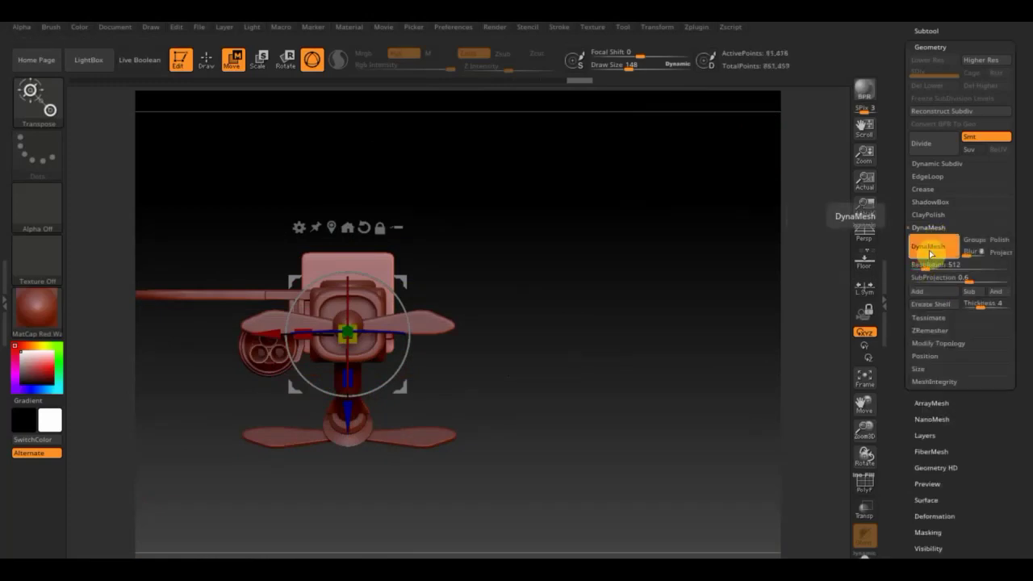
{"action": "left_click", "coordinate": [929, 250]}
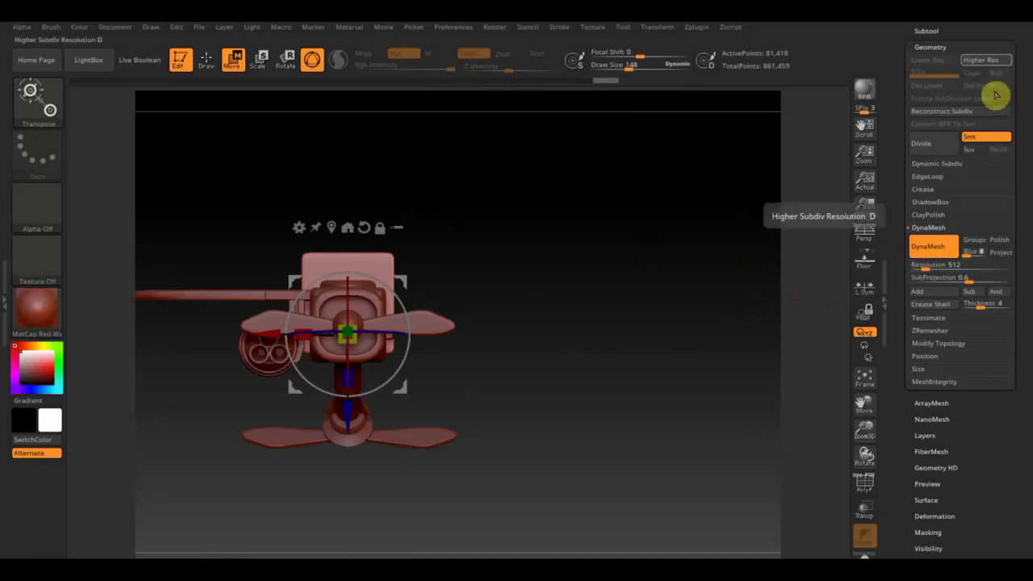
Step: Append a Cylinder3D subtool and Ctrl+D divide it to round its rims
{"action": "left_click", "coordinate": [926, 31]}
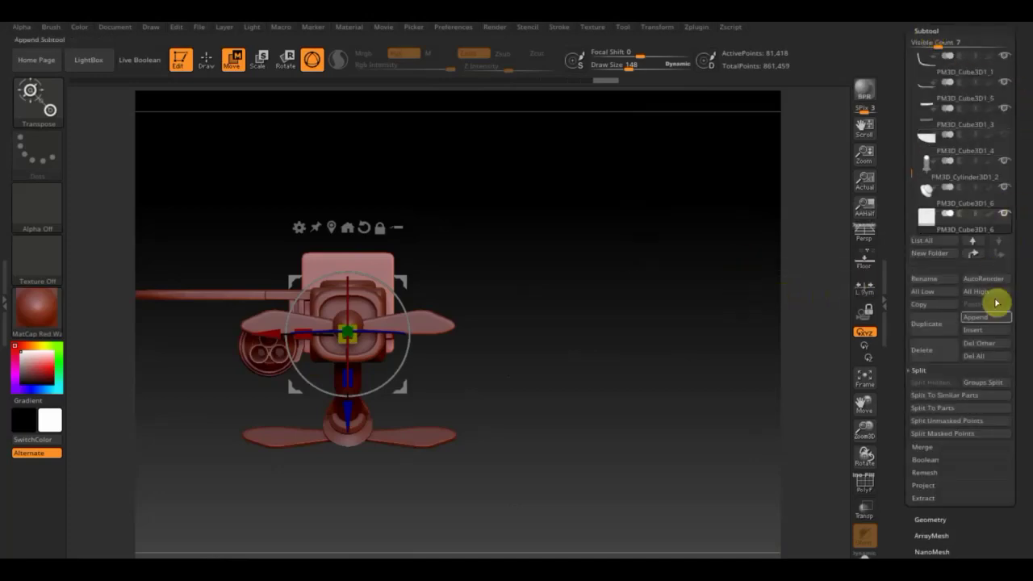
{"action": "left_click", "coordinate": [986, 320]}
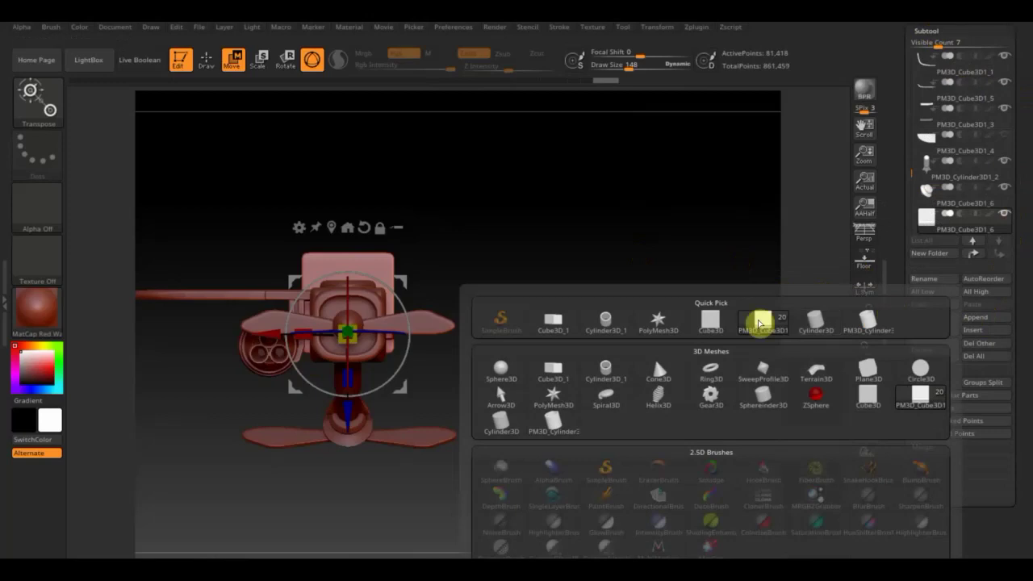
{"action": "left_click", "coordinate": [816, 325]}
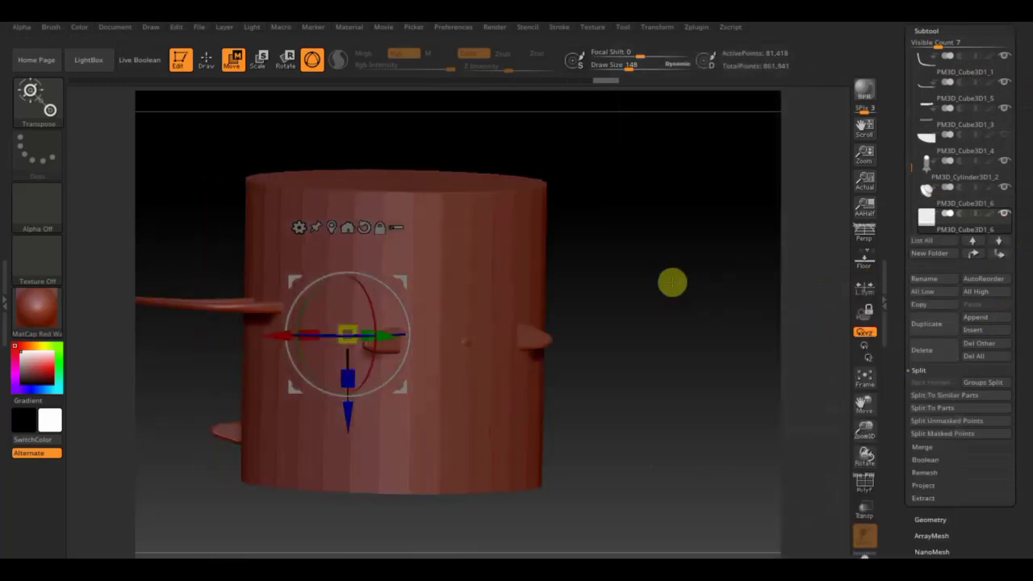
{"action": "left_click_drag", "start_coordinate": [523, 248], "coordinate": [717, 255], "text": "shift"}
{"action": "key", "text": "ctrl"}
{"action": "key", "text": "ctrl+d"}
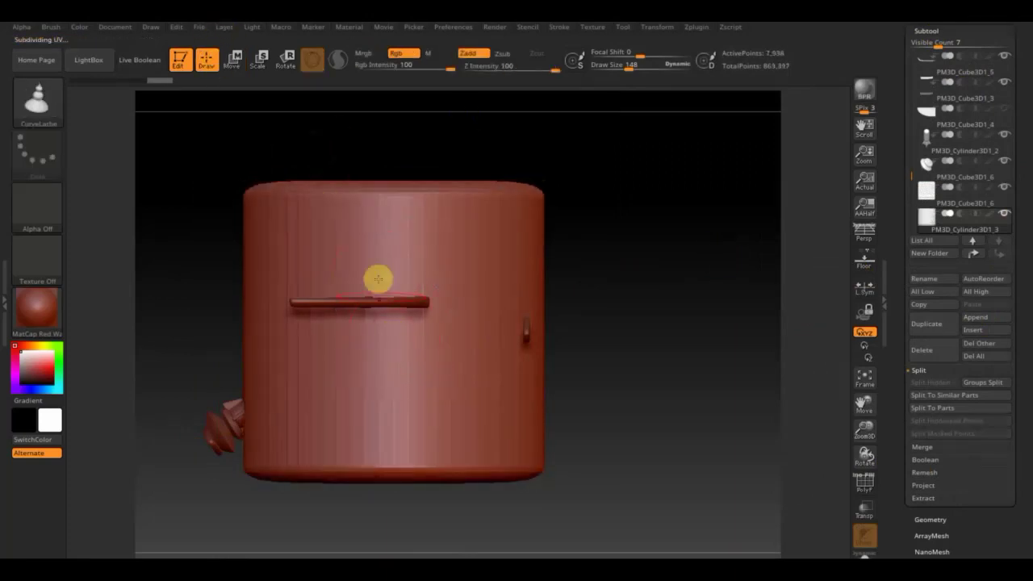
Step: Flatten the cylinder into a small disc, rotate it 90° upright, and move it onto the gun body
{"action": "left_click", "coordinate": [232, 59]}
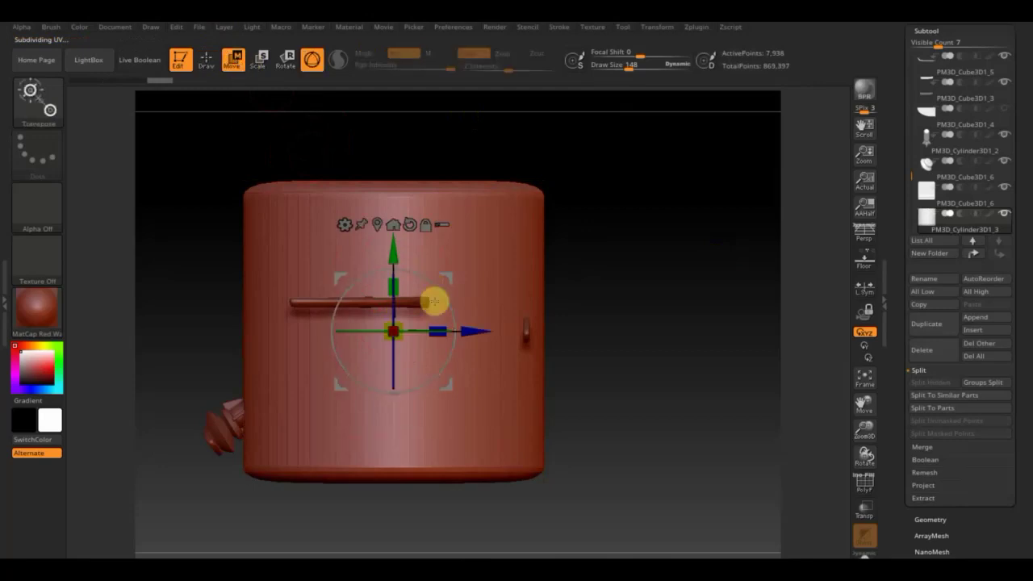
{"action": "mouse_move", "coordinate": [404, 284]}
{"action": "left_mouse_down"}
{"action": "mouse_move", "coordinate": [386, 438]}
{"action": "mouse_move", "coordinate": [637, 488]}
{"action": "mouse_move", "coordinate": [669, 484]}
{"action": "left_mouse_up"}
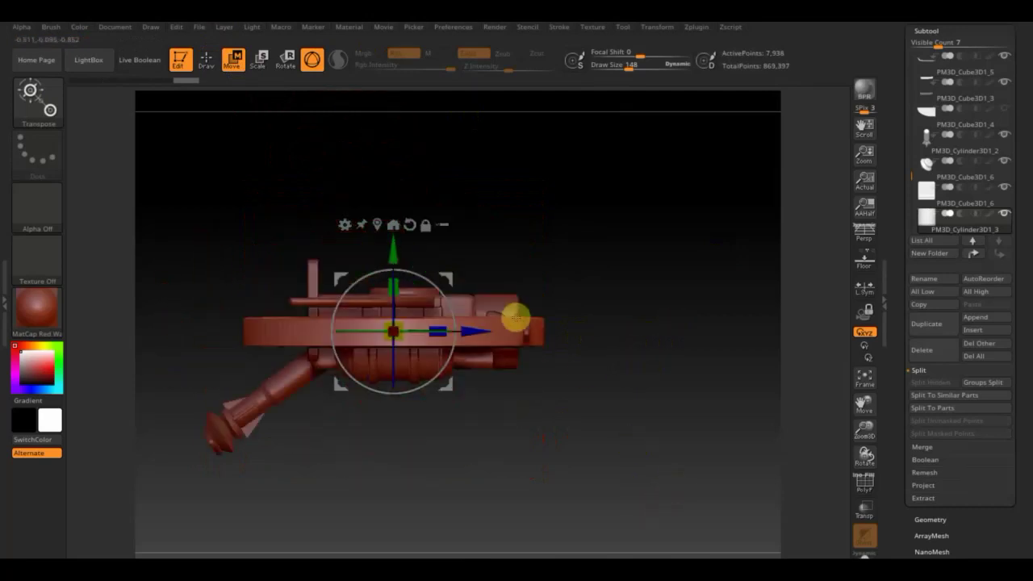
{"action": "left_click_drag", "start_coordinate": [395, 334], "coordinate": [342, 295]}
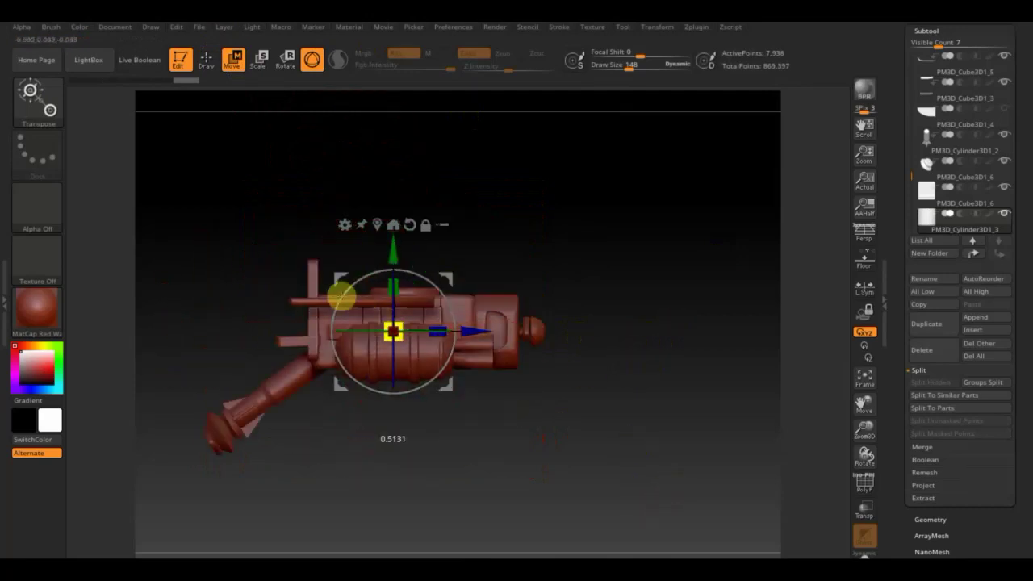
{"action": "left_click_drag", "start_coordinate": [392, 276], "coordinate": [392, 162]}
{"action": "left_click_drag", "start_coordinate": [532, 185], "coordinate": [587, 219], "text": "shift"}
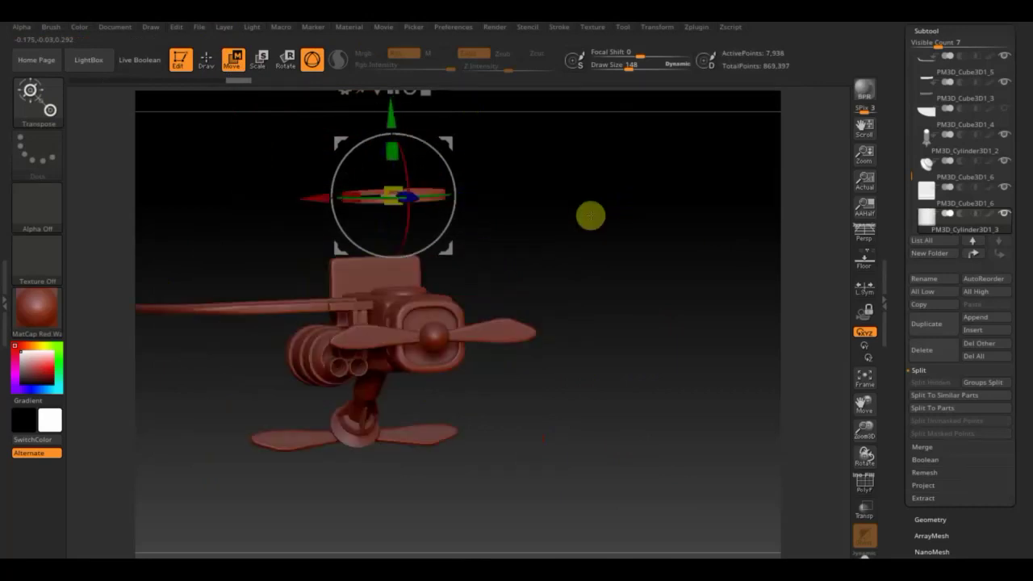
{"action": "mouse_move", "coordinate": [467, 178]}
{"action": "left_mouse_down"}
{"action": "mouse_move", "coordinate": [444, 168]}
{"action": "mouse_move", "coordinate": [445, 245]}
{"action": "left_mouse_up"}
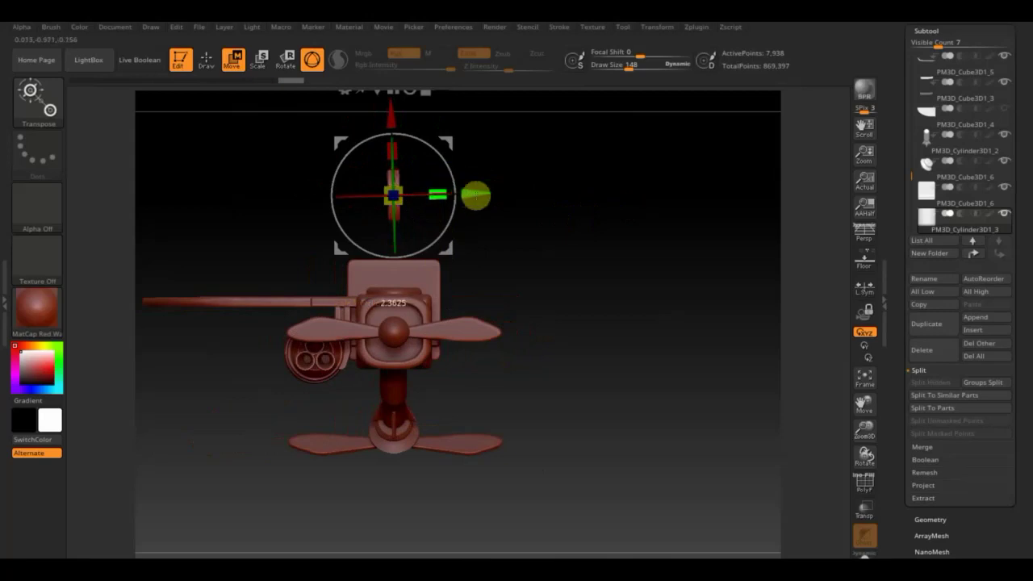
{"action": "mouse_move", "coordinate": [450, 142]}
{"action": "left_mouse_down"}
{"action": "mouse_move", "coordinate": [428, 202]}
{"action": "mouse_move", "coordinate": [619, 242]}
{"action": "mouse_move", "coordinate": [368, 269]}
{"action": "mouse_move", "coordinate": [504, 256]}
{"action": "mouse_move", "coordinate": [369, 256]}
{"action": "left_mouse_up"}
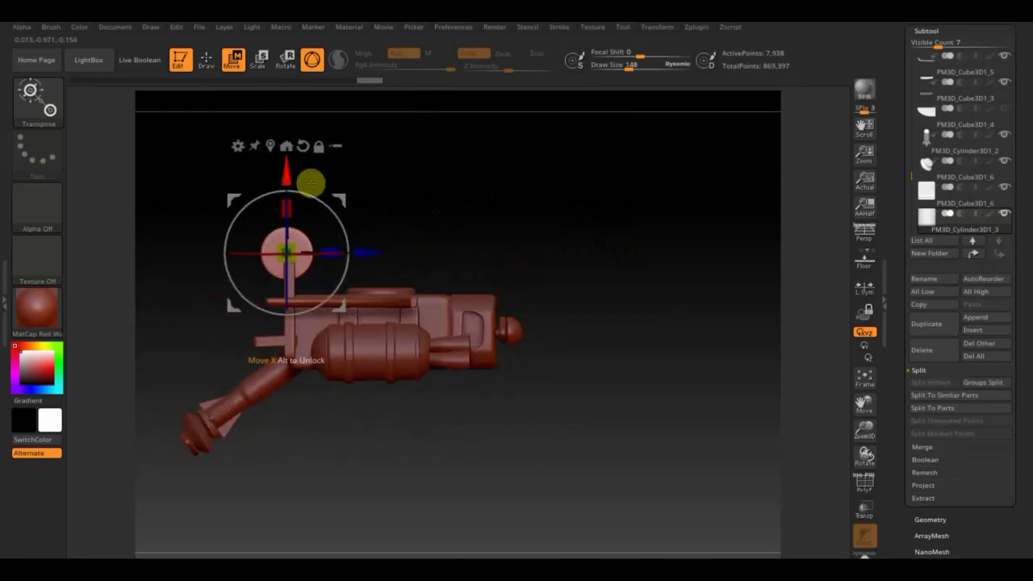
Step: Fine-tune the disc part's size and position on top of the gun's rear end
{"action": "left_click_drag", "start_coordinate": [284, 175], "coordinate": [291, 191]}
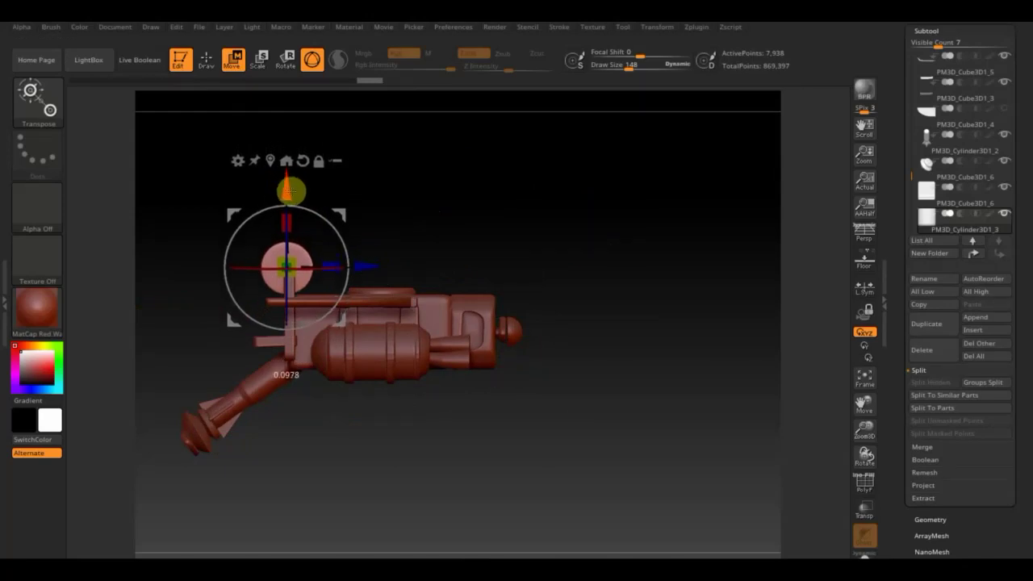
{"action": "left_click_drag", "start_coordinate": [288, 267], "coordinate": [288, 269]}
{"action": "scroll", "coordinate": [466, 209], "scroll_direction": "up", "scroll_amount": 5}
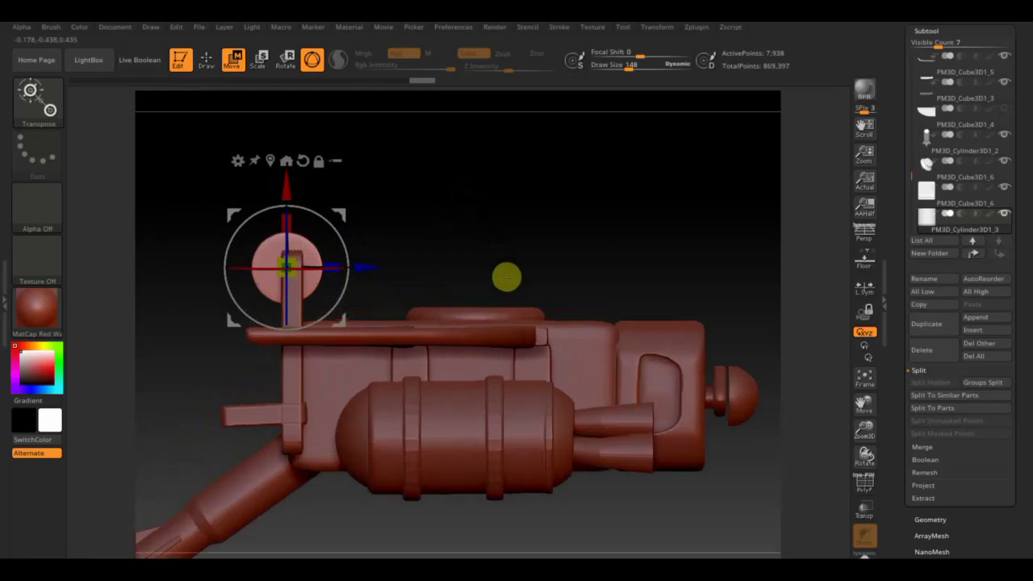
{"action": "left_click_drag", "start_coordinate": [377, 272], "coordinate": [375, 273]}
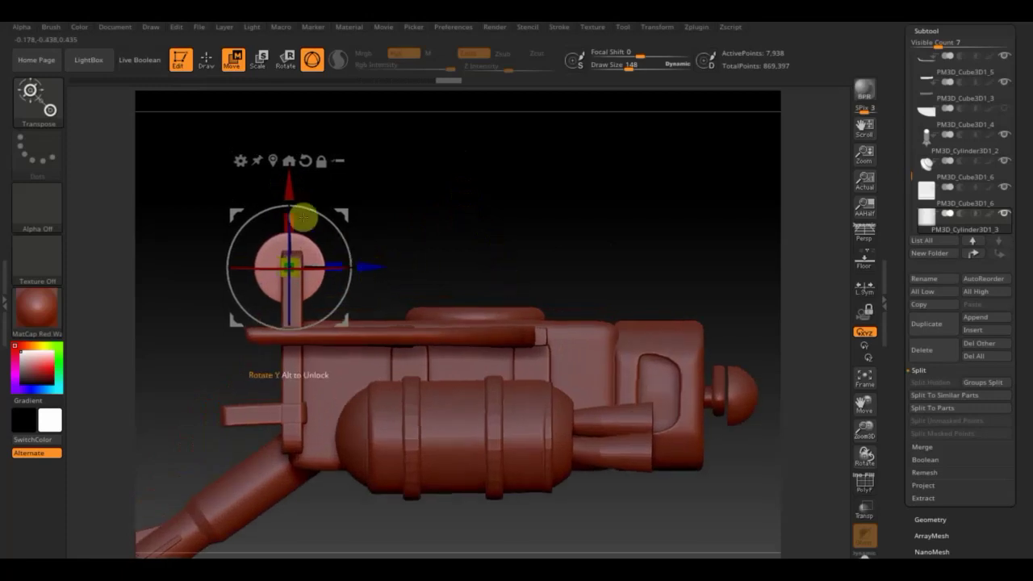
{"action": "left_click_drag", "start_coordinate": [290, 197], "coordinate": [292, 188]}
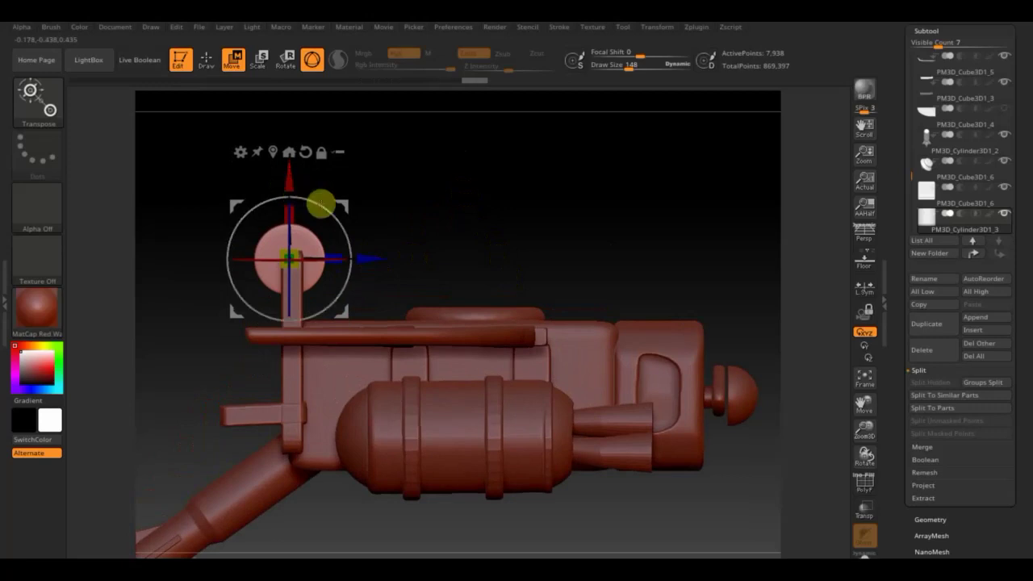
{"action": "mouse_move", "coordinate": [385, 258]}
{"action": "left_mouse_down"}
{"action": "mouse_move", "coordinate": [472, 224]}
{"action": "mouse_move", "coordinate": [420, 251]}
{"action": "mouse_move", "coordinate": [360, 261]}
{"action": "left_mouse_up"}
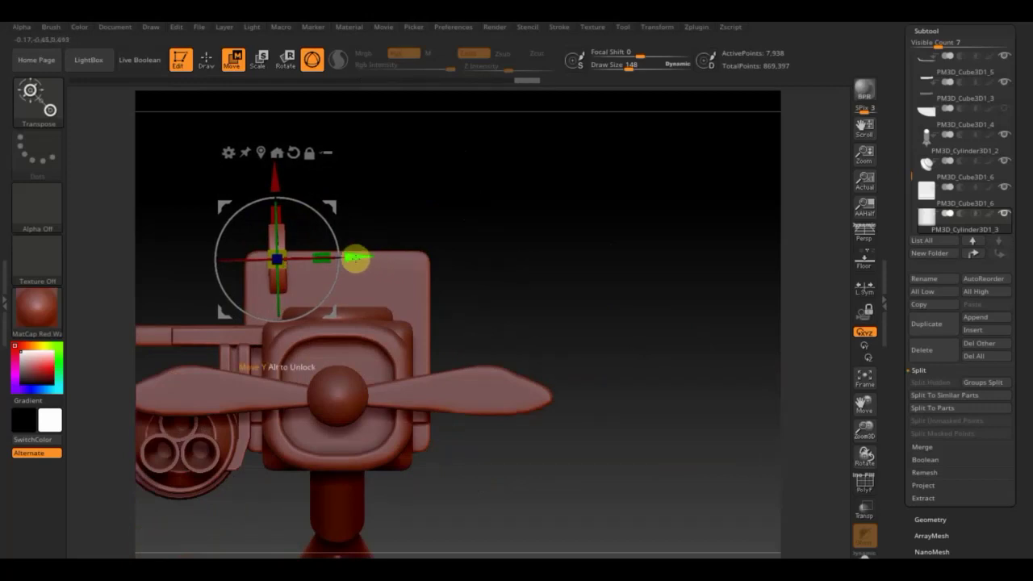
{"action": "left_click_drag", "start_coordinate": [356, 258], "coordinate": [353, 258]}
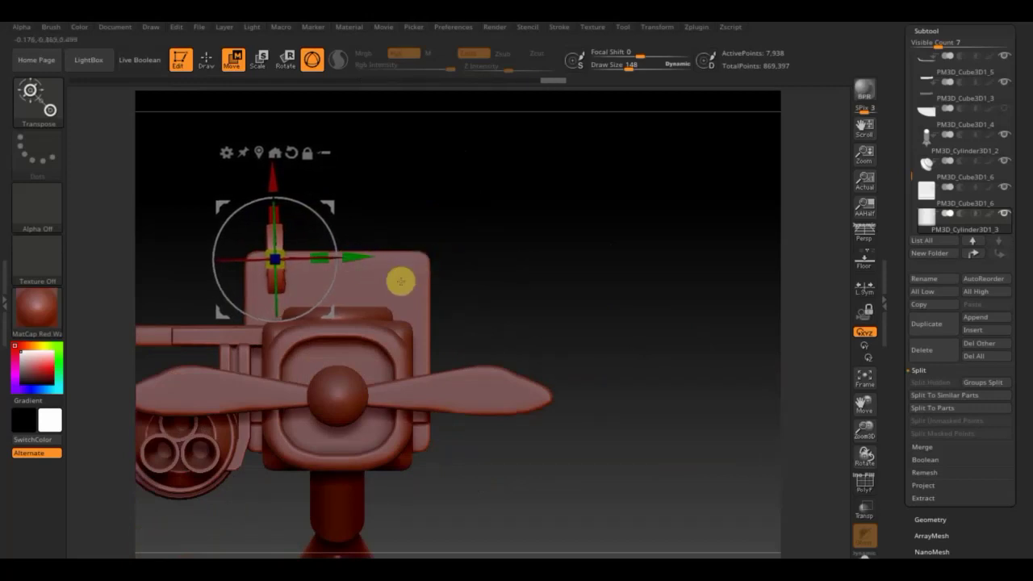
{"action": "mouse_move", "coordinate": [579, 313]}
{"action": "left_mouse_down"}
{"action": "mouse_move", "coordinate": [567, 300]}
{"action": "mouse_move", "coordinate": [601, 317]}
{"action": "left_mouse_up"}
{"action": "mouse_move", "coordinate": [459, 284]}
{"action": "left_mouse_down"}
{"action": "mouse_move", "coordinate": [486, 276]}
{"action": "mouse_move", "coordinate": [511, 339]}
{"action": "mouse_move", "coordinate": [476, 292]}
{"action": "mouse_move", "coordinate": [631, 288]}
{"action": "left_mouse_up"}
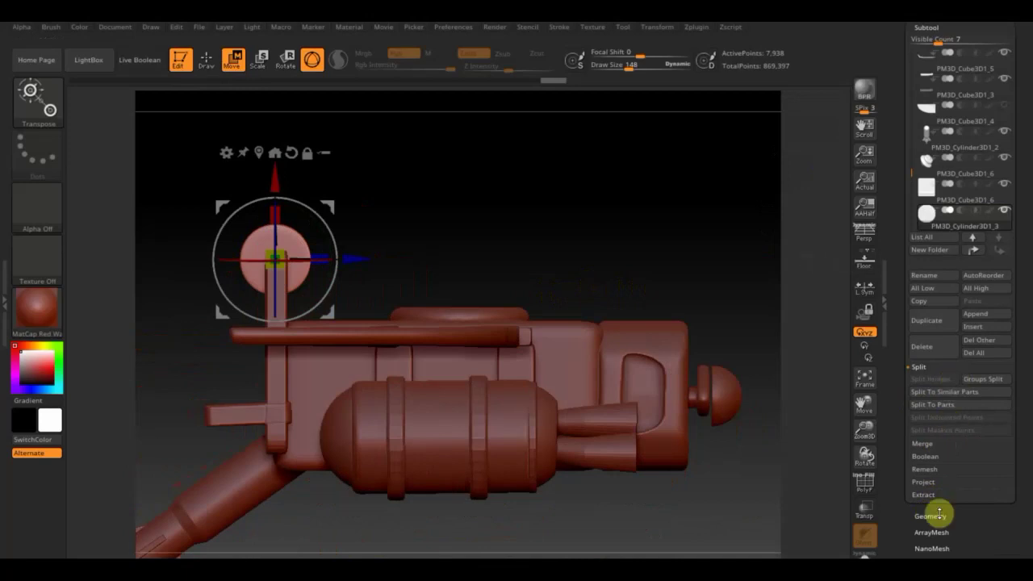
Step: Remove the post piece's lower subdivision levels with Del Lower
{"action": "left_click", "coordinate": [931, 515]}
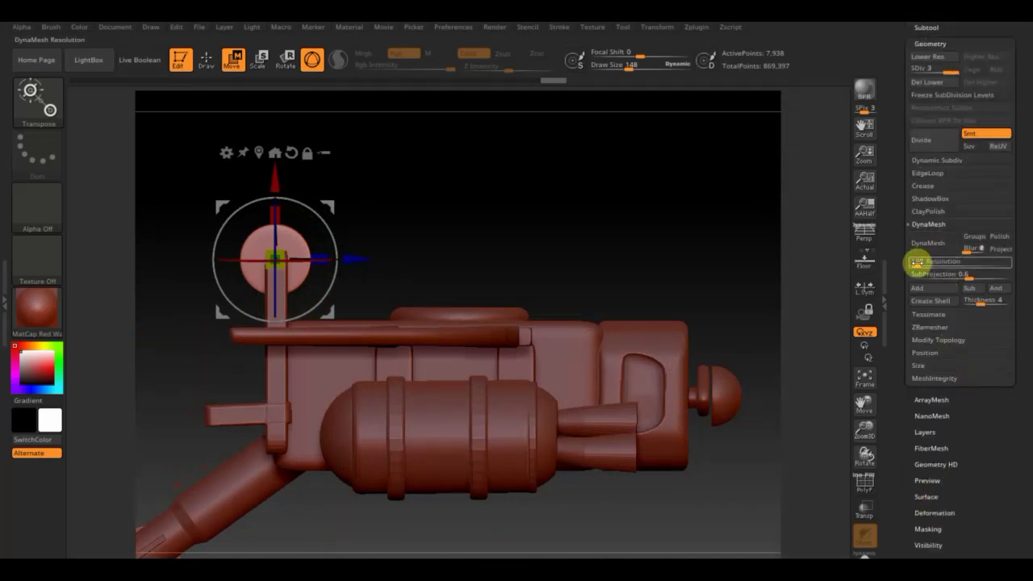
{"action": "left_click", "coordinate": [926, 81]}
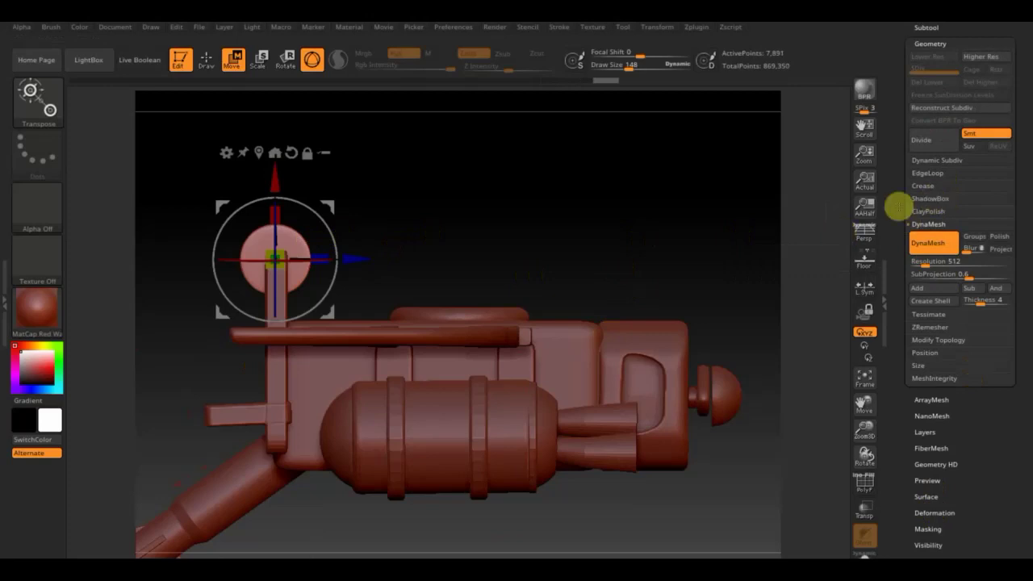
{"action": "left_click", "coordinate": [278, 394]}
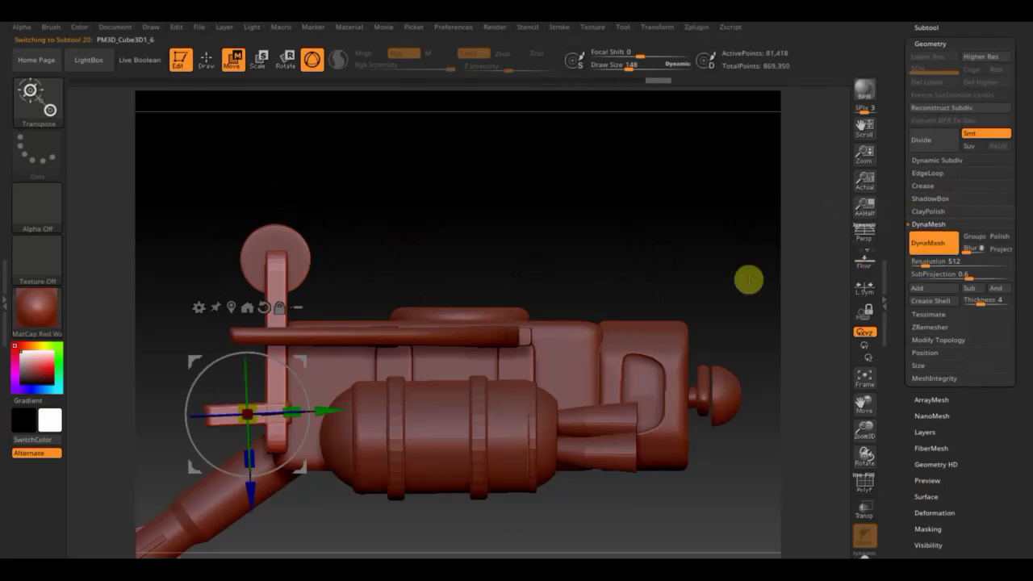
{"action": "left_click_drag", "start_coordinate": [704, 278], "coordinate": [619, 282]}
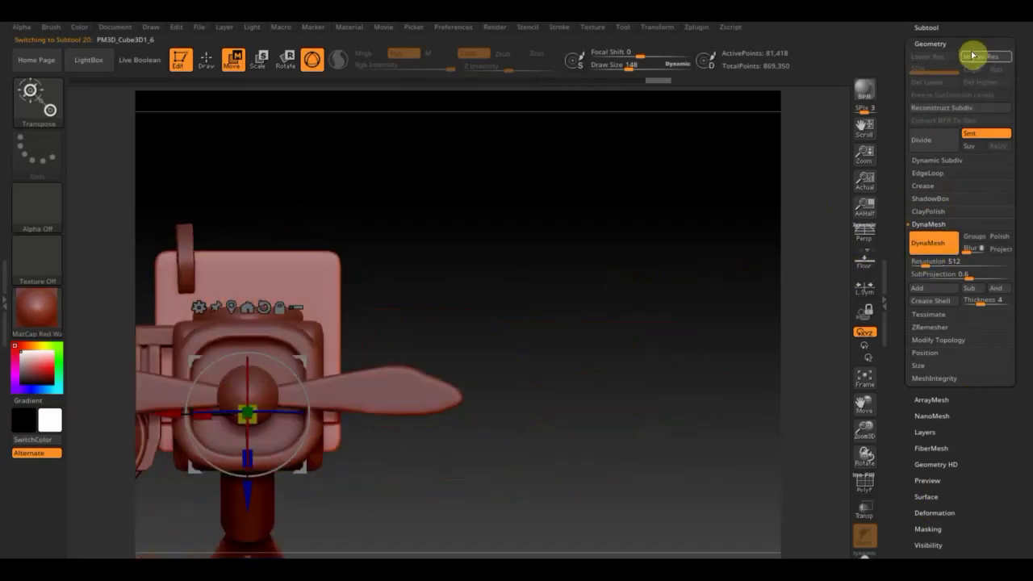
Step: Duplicate PM3D_Cylinder3D1_3, then MergeDown the PM3D_Cube3D1_6 block
{"action": "left_click", "coordinate": [935, 30]}
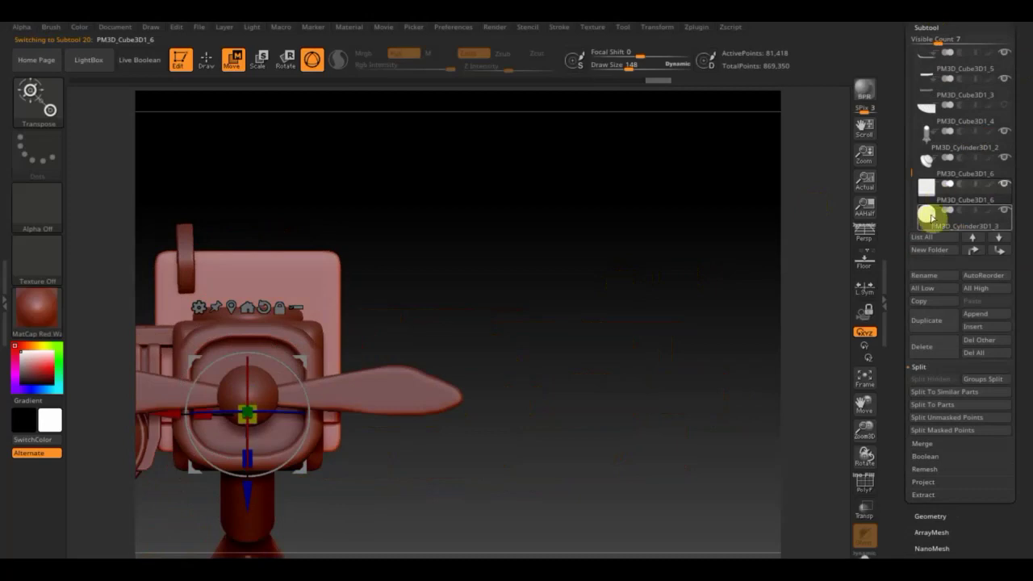
{"action": "left_click", "coordinate": [932, 230]}
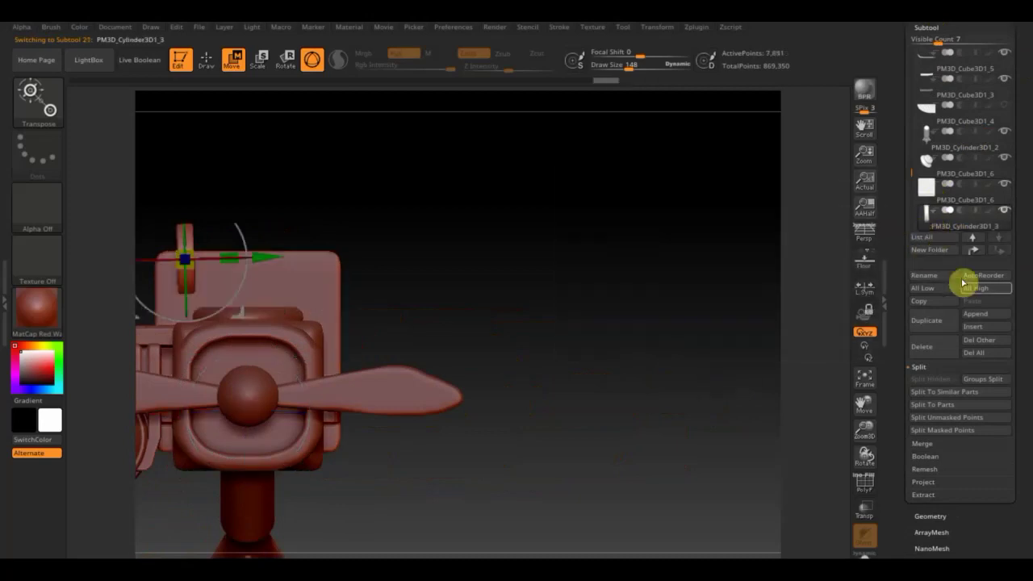
{"action": "left_click", "coordinate": [934, 322]}
{"action": "left_click", "coordinate": [942, 202]}
{"action": "mouse_move", "coordinate": [962, 190]}
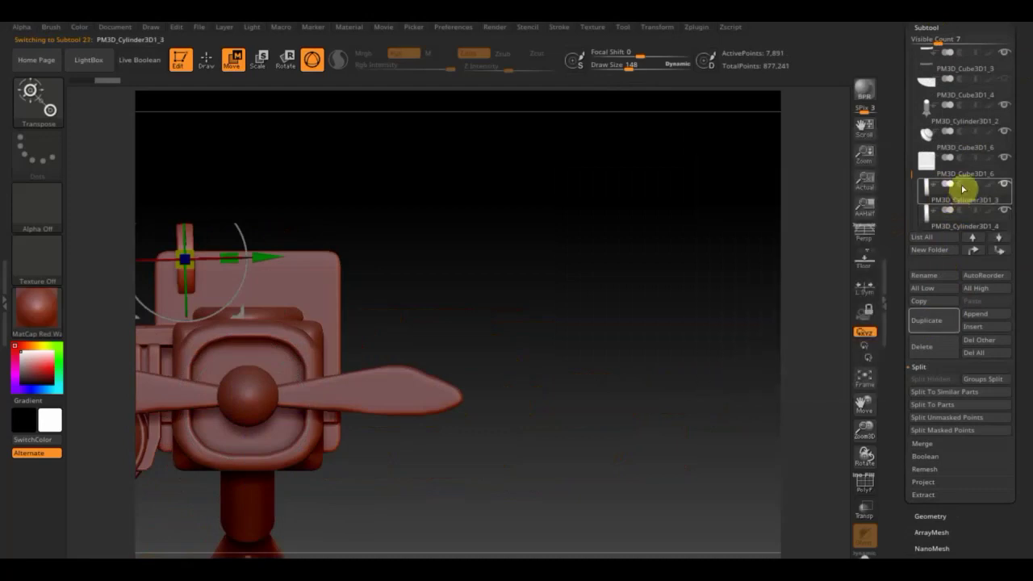
{"action": "left_click", "coordinate": [939, 180]}
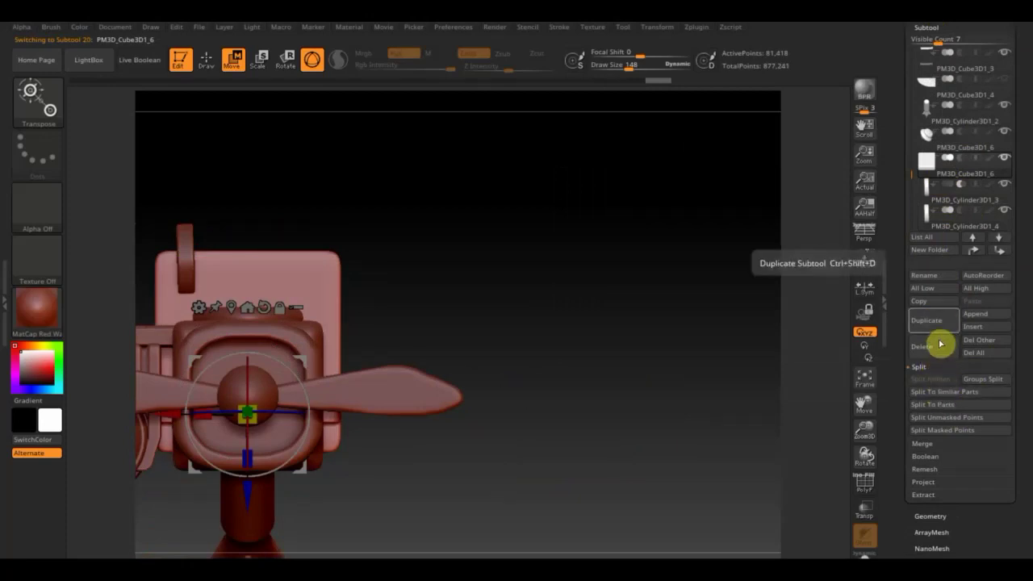
{"action": "left_click", "coordinate": [923, 446]}
{"action": "left_click", "coordinate": [936, 394]}
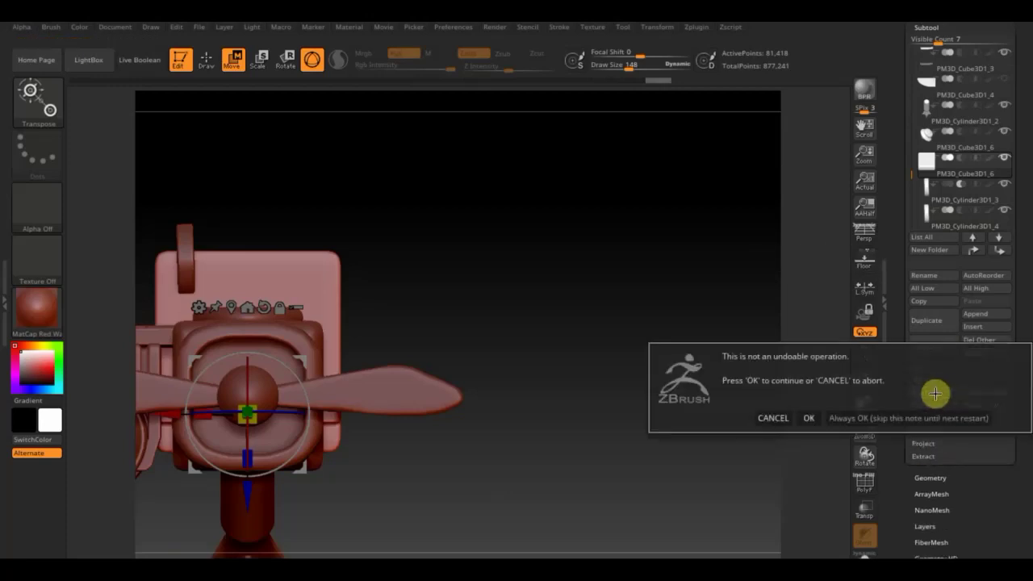
Step: Confirm the merge, weld the block's identical points (870,518 points), and select PM3D_Cylinder3D1_4
{"action": "left_click", "coordinate": [809, 417]}
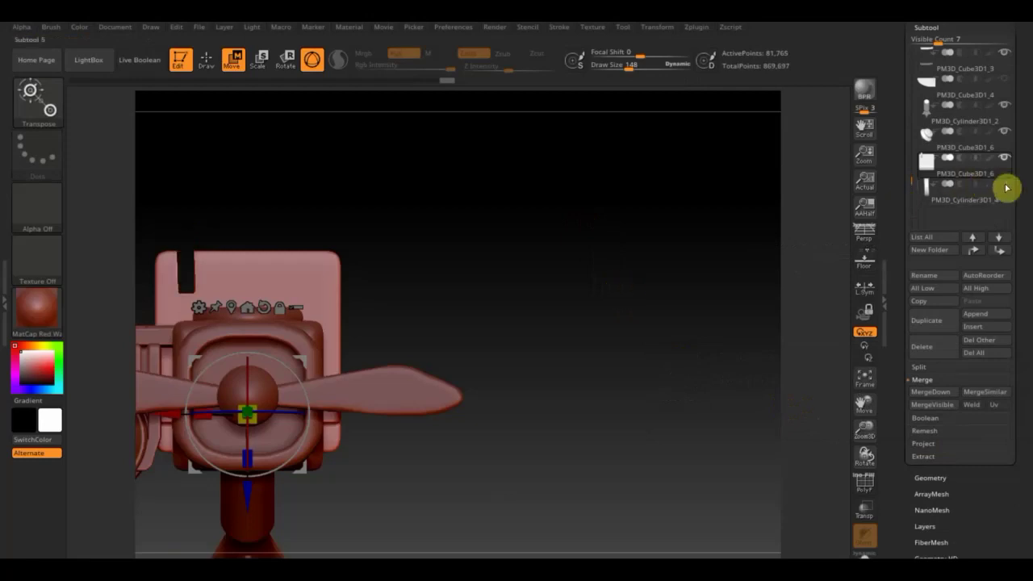
{"action": "mouse_move", "coordinate": [629, 256]}
{"action": "left_mouse_down"}
{"action": "mouse_move", "coordinate": [597, 280]}
{"action": "mouse_move", "coordinate": [589, 271]}
{"action": "mouse_move", "coordinate": [682, 299]}
{"action": "left_mouse_up"}
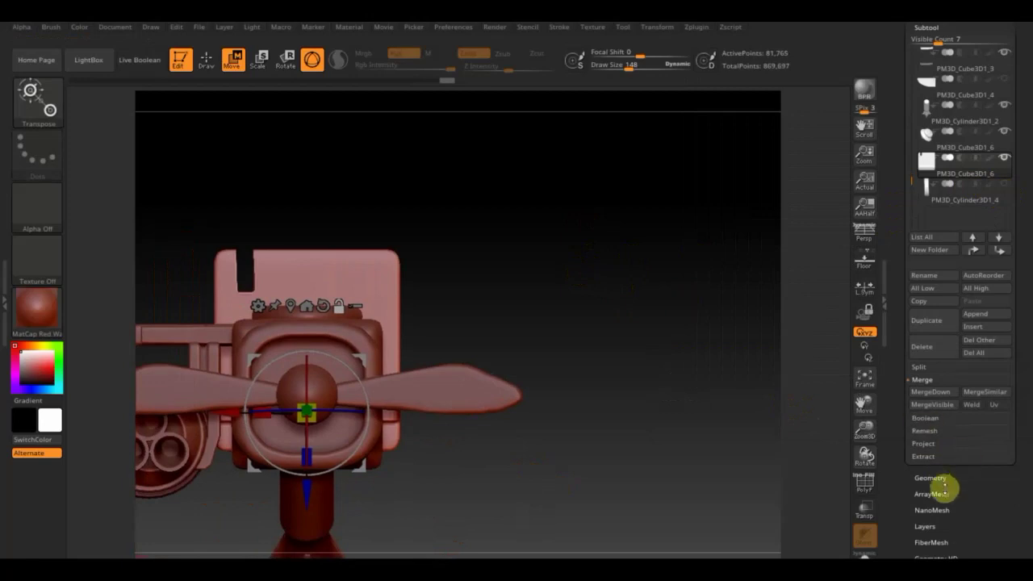
{"action": "left_click", "coordinate": [937, 477]}
{"action": "left_click", "coordinate": [938, 339]}
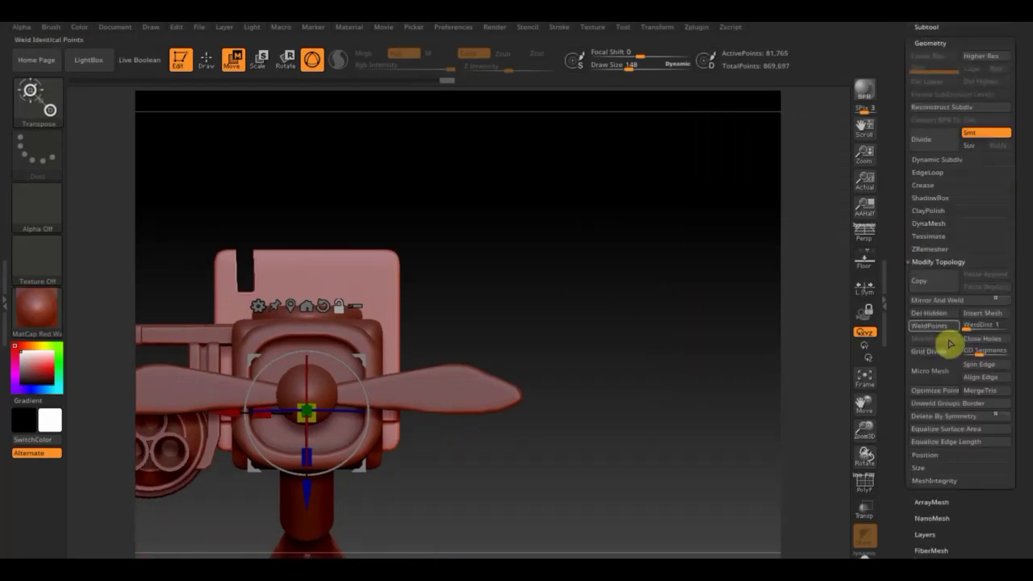
{"action": "left_click", "coordinate": [960, 299]}
{"action": "left_click_drag", "start_coordinate": [667, 342], "coordinate": [669, 424], "text": "shift"}
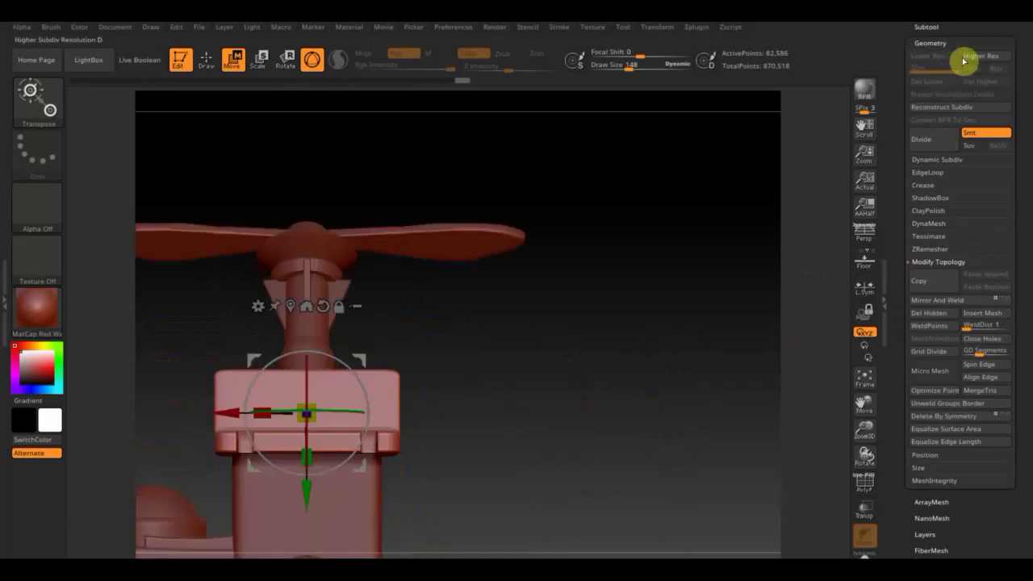
{"action": "left_click", "coordinate": [928, 28]}
{"action": "left_click", "coordinate": [954, 202]}
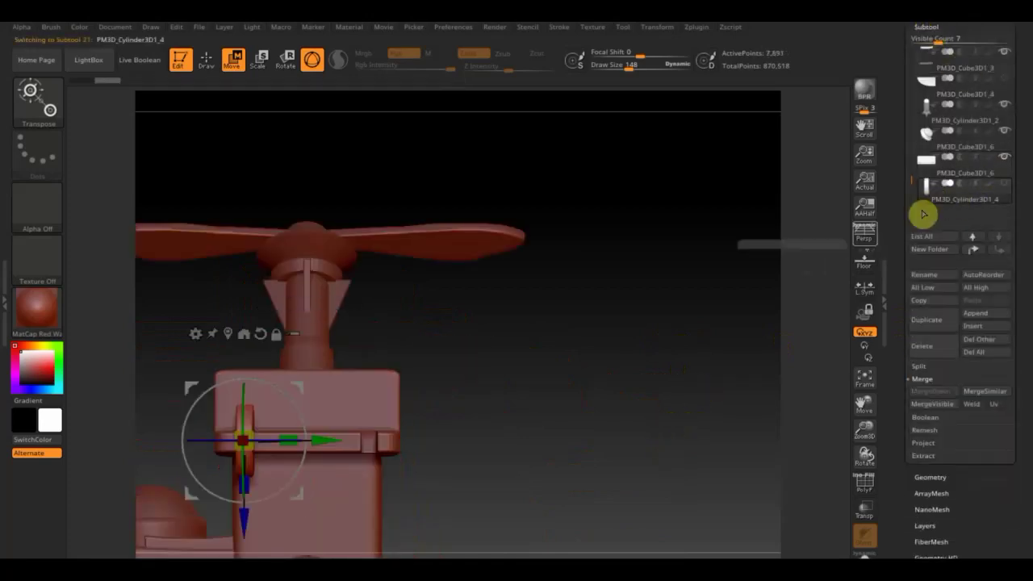
Step: Slide the small cylinder along its axis
{"action": "mouse_move", "coordinate": [703, 357]}
{"action": "left_mouse_down"}
{"action": "mouse_move", "coordinate": [691, 224]}
{"action": "mouse_move", "coordinate": [712, 287]}
{"action": "left_mouse_up"}
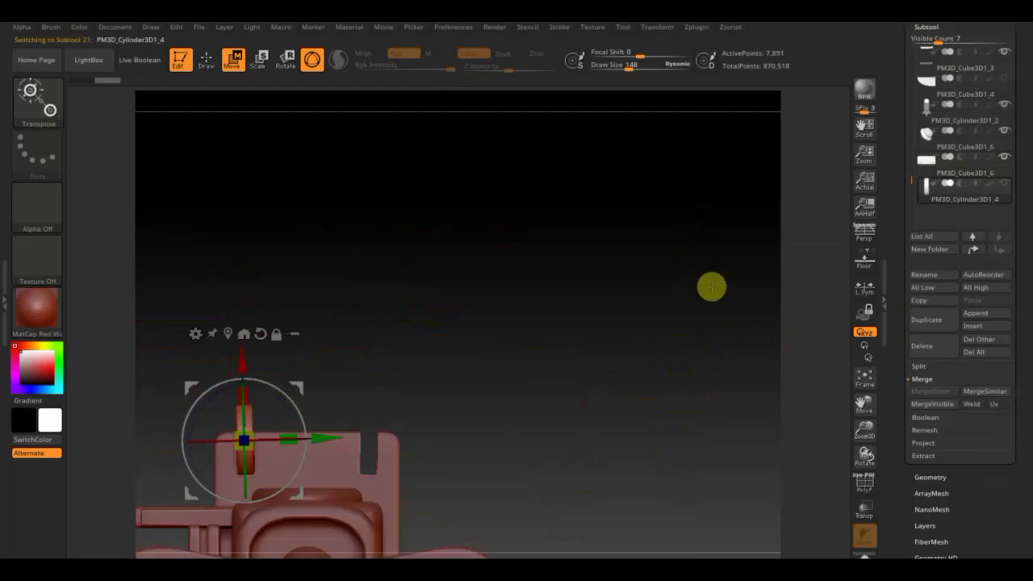
{"action": "left_click_drag", "start_coordinate": [620, 337], "coordinate": [568, 359], "text": "shift"}
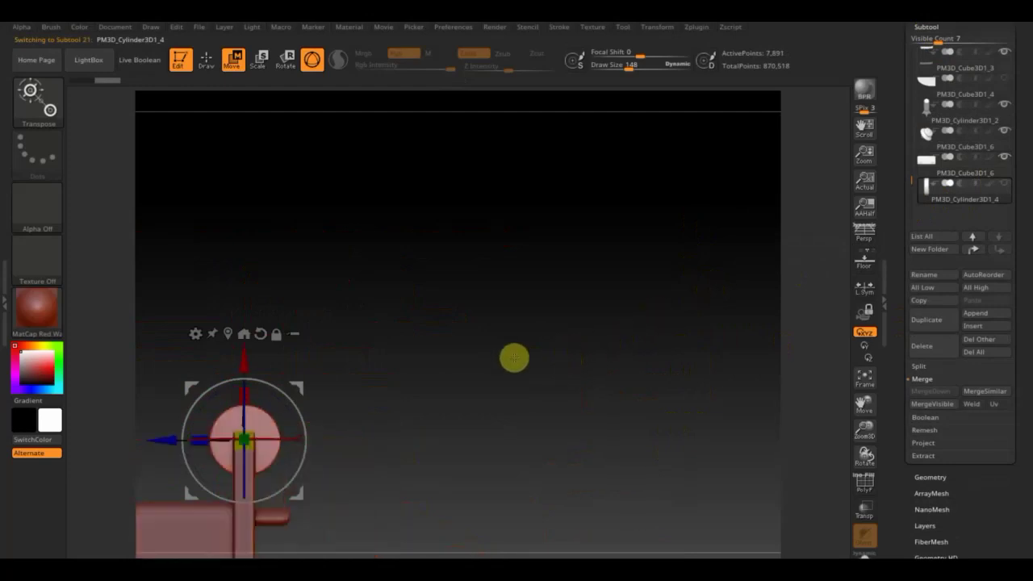
{"action": "left_click_drag", "start_coordinate": [166, 438], "coordinate": [154, 442]}
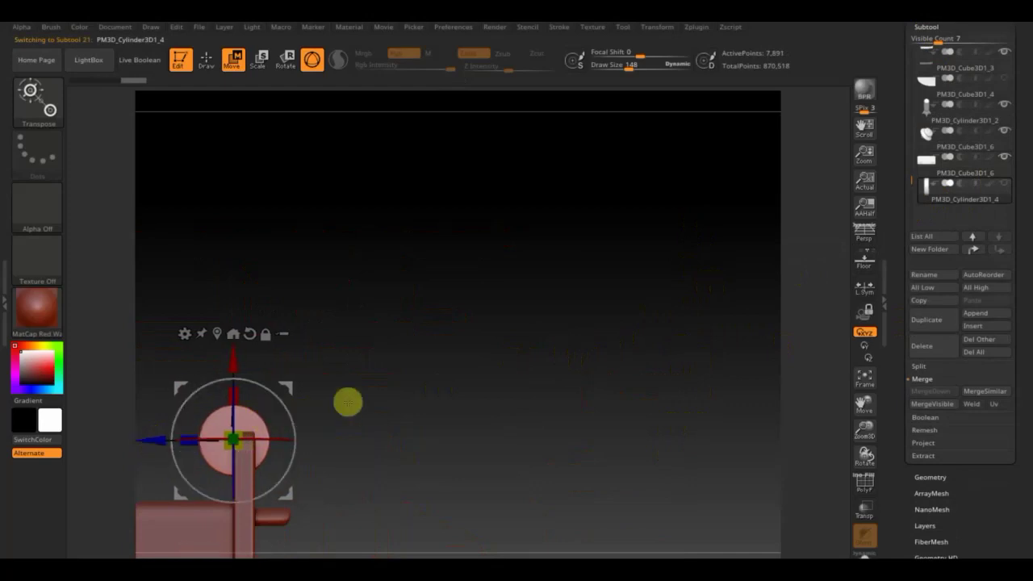
{"action": "mouse_move", "coordinate": [425, 397]}
{"action": "left_mouse_down"}
{"action": "mouse_move", "coordinate": [408, 406]}
{"action": "mouse_move", "coordinate": [394, 459]}
{"action": "mouse_move", "coordinate": [382, 459]}
{"action": "mouse_move", "coordinate": [422, 412]}
{"action": "mouse_move", "coordinate": [444, 409]}
{"action": "left_mouse_up"}
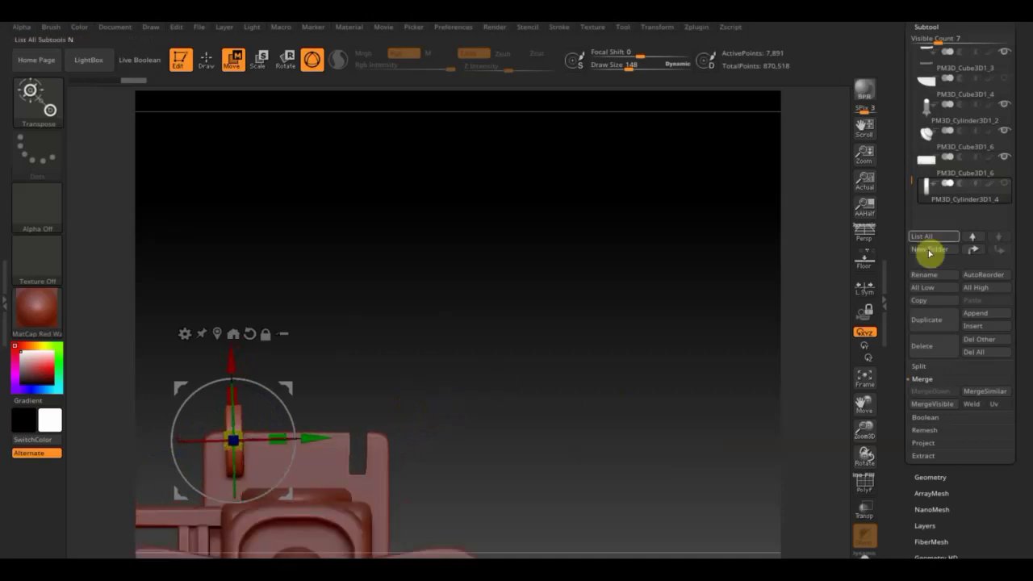
Step: Duplicate the cylinder as PM3D_Cylinder3D1_5 and stretch it into a thin rod across the bracket
{"action": "left_click", "coordinate": [927, 320]}
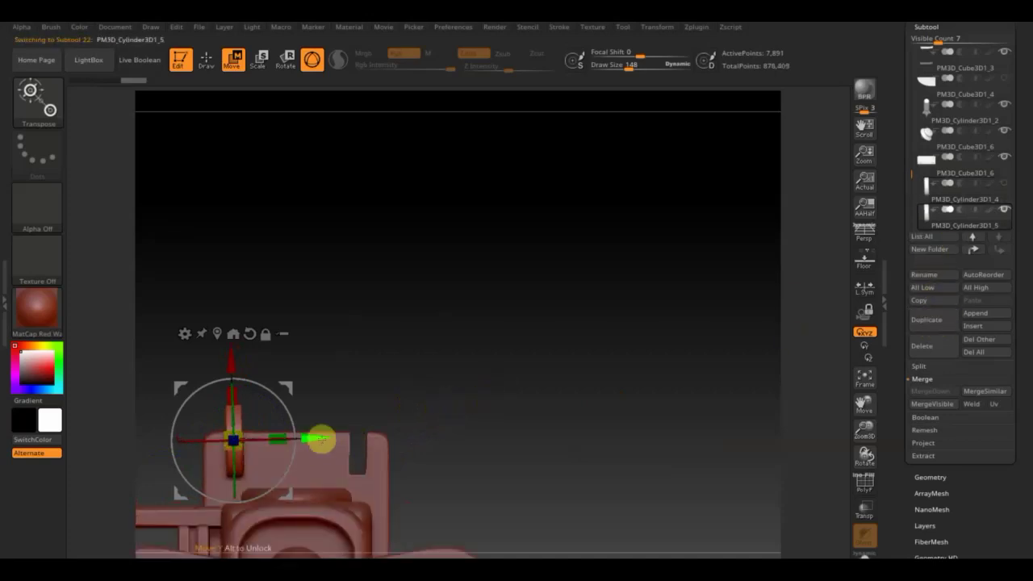
{"action": "left_click_drag", "start_coordinate": [318, 438], "coordinate": [383, 437]}
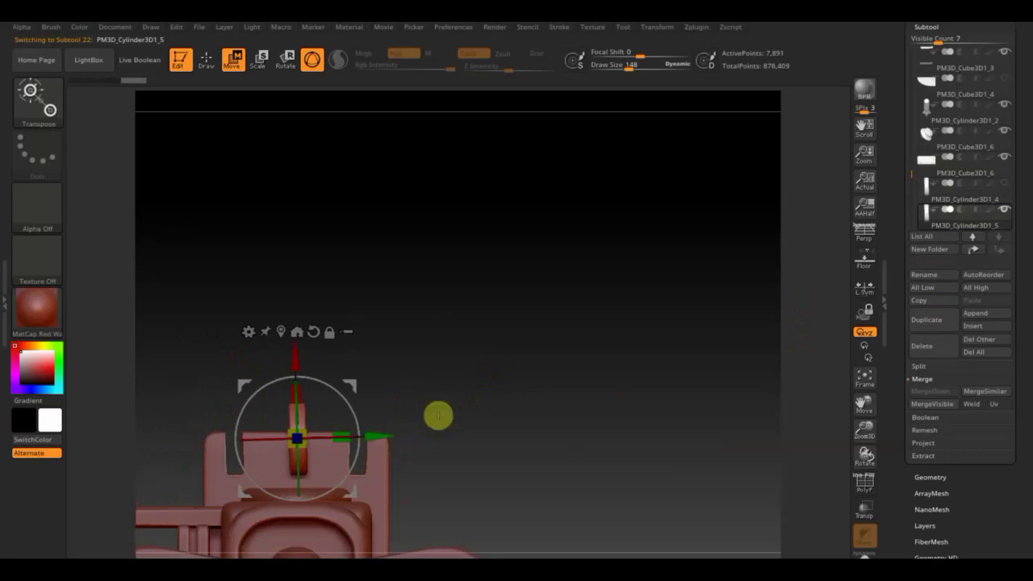
{"action": "left_click", "coordinate": [1003, 208]}
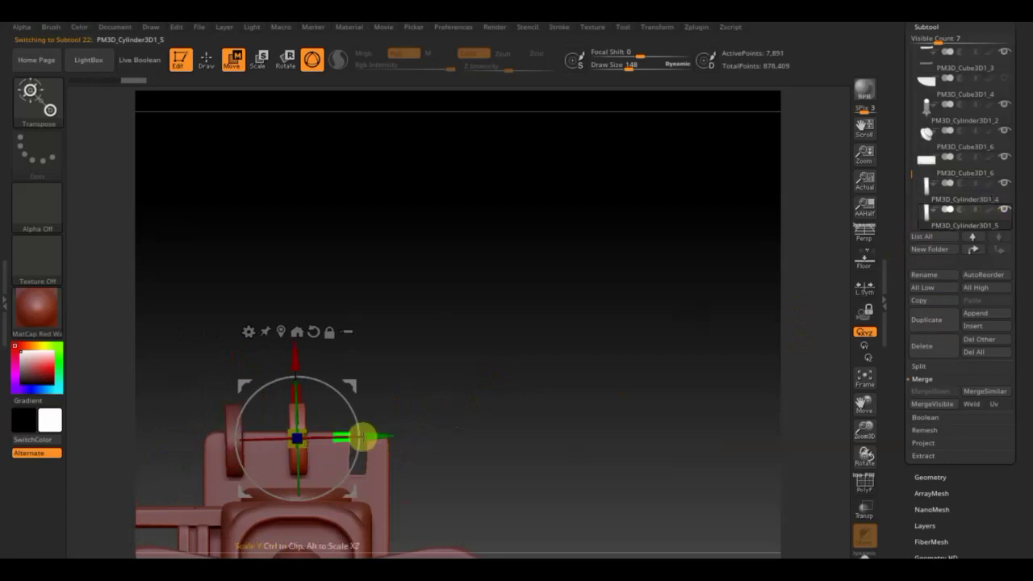
{"action": "left_click_drag", "start_coordinate": [343, 433], "coordinate": [497, 436]}
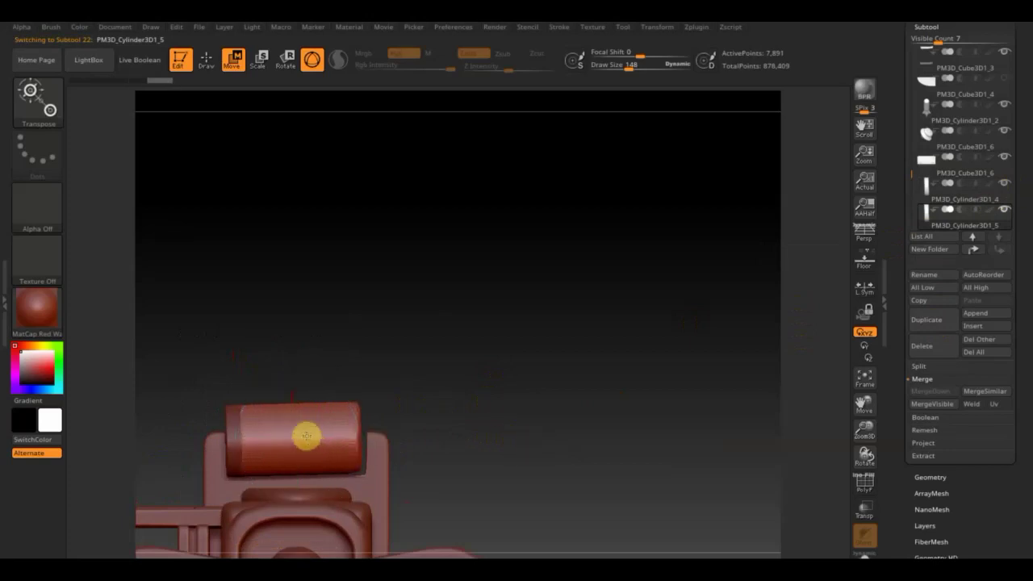
{"action": "left_click_drag", "start_coordinate": [297, 440], "coordinate": [288, 406]}
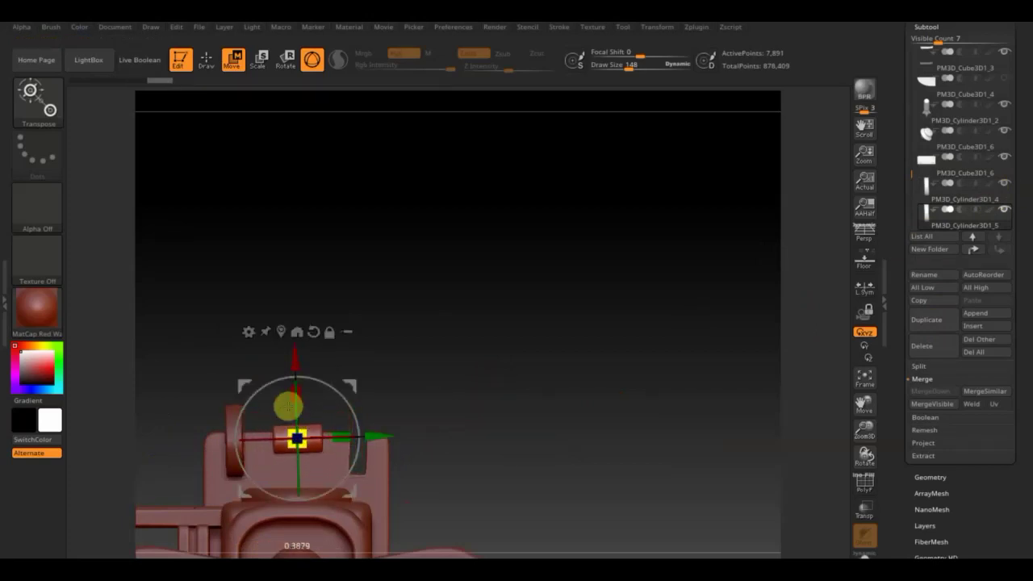
{"action": "left_click_drag", "start_coordinate": [379, 436], "coordinate": [295, 422]}
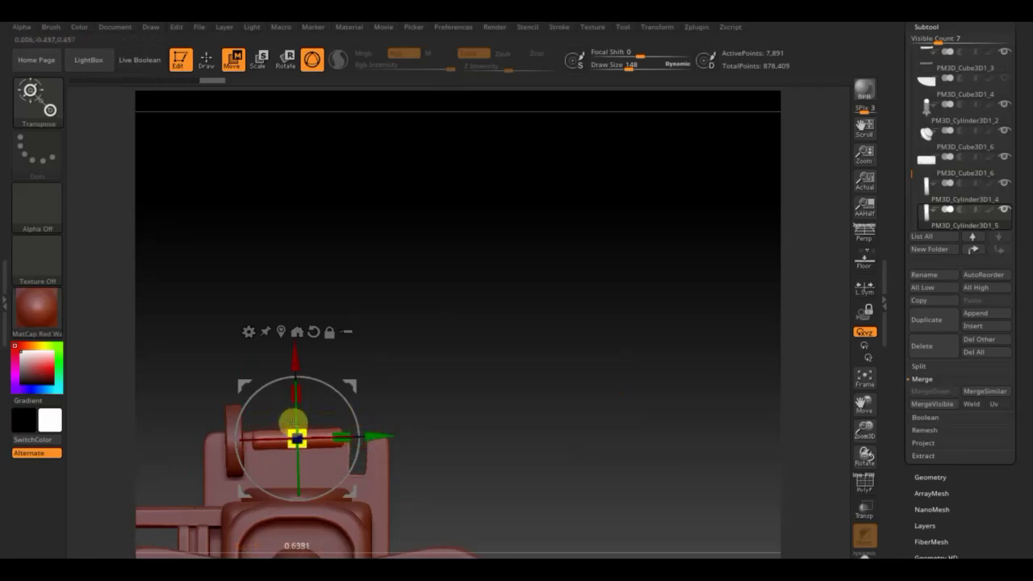
{"action": "left_click_drag", "start_coordinate": [367, 436], "coordinate": [355, 432]}
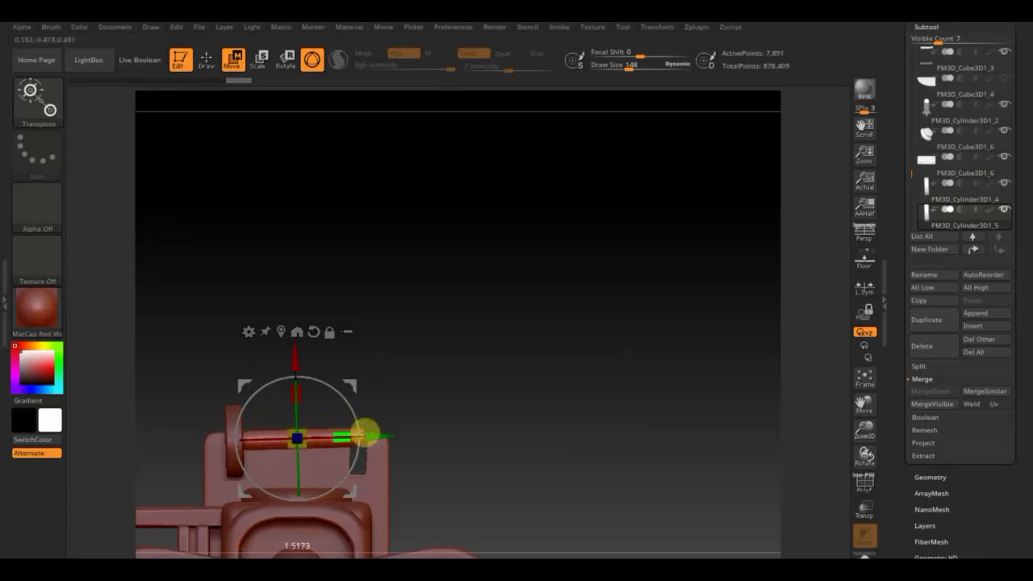
{"action": "mouse_move", "coordinate": [436, 378]}
{"action": "left_mouse_down"}
{"action": "mouse_move", "coordinate": [416, 516]}
{"action": "mouse_move", "coordinate": [509, 428]}
{"action": "left_mouse_up"}
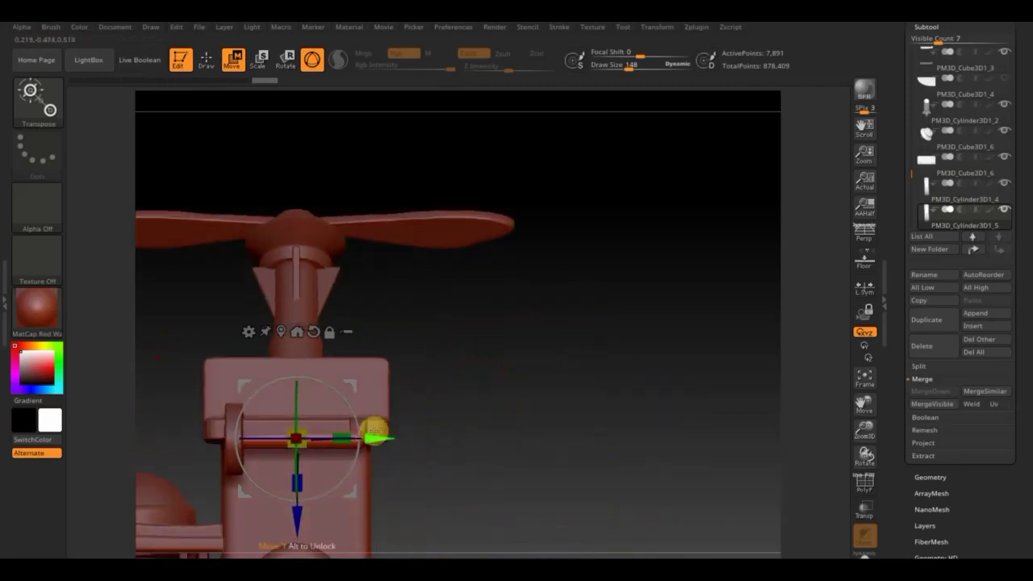
{"action": "left_click_drag", "start_coordinate": [302, 513], "coordinate": [294, 534], "text": "alt"}
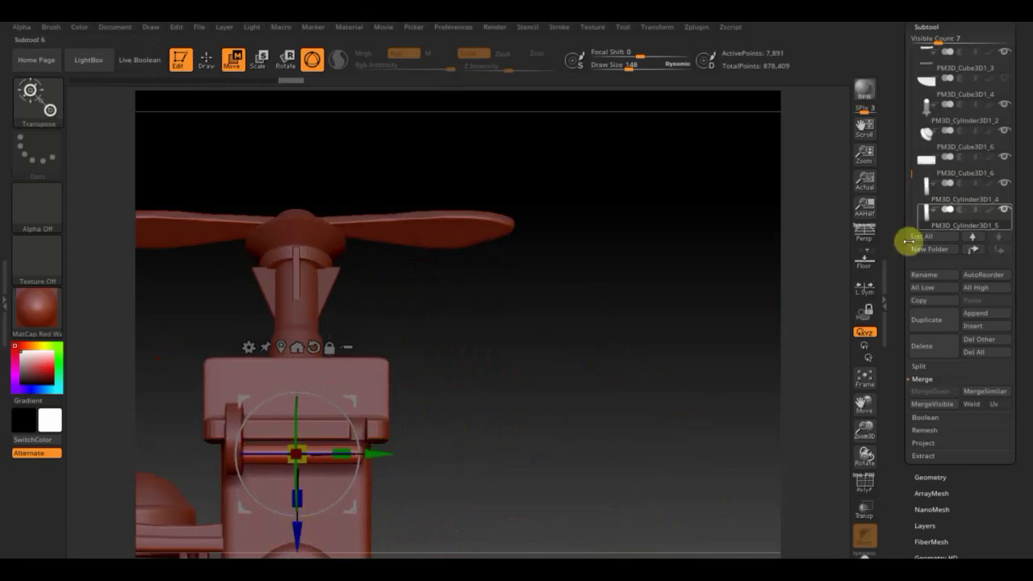
{"action": "left_click", "coordinate": [932, 196]}
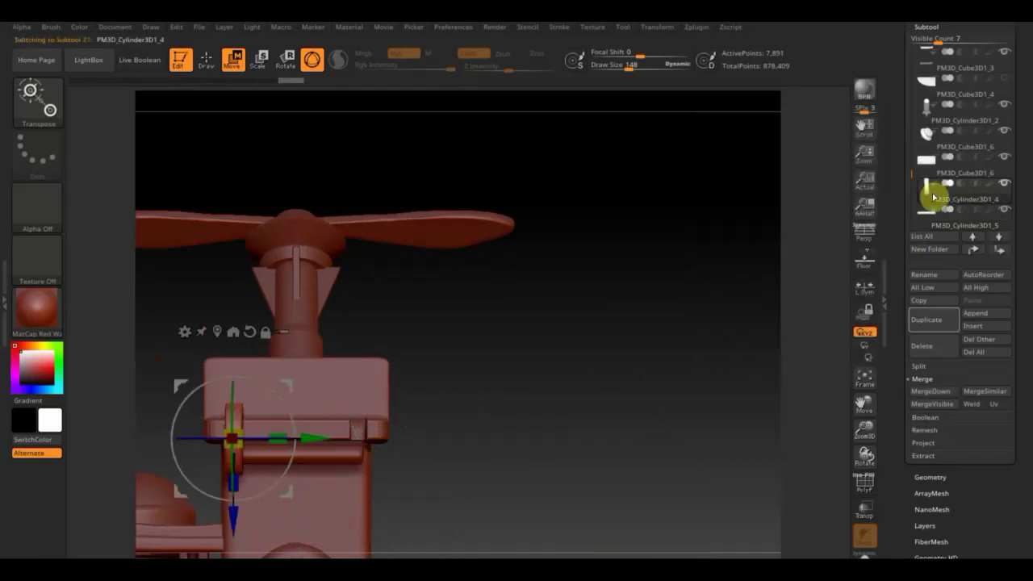
Step: Select the vertical bar PM3D_Cube3D1_6, mask it, and invert the mask to free its top
{"action": "left_click_drag", "start_coordinate": [230, 524], "coordinate": [229, 538], "text": "alt"}
{"action": "mouse_move", "coordinate": [501, 457]}
{"action": "left_mouse_down"}
{"action": "mouse_move", "coordinate": [500, 311]}
{"action": "mouse_move", "coordinate": [528, 352]}
{"action": "mouse_move", "coordinate": [562, 373]}
{"action": "mouse_move", "coordinate": [612, 371]}
{"action": "mouse_move", "coordinate": [613, 312]}
{"action": "mouse_move", "coordinate": [650, 257]}
{"action": "left_mouse_up"}
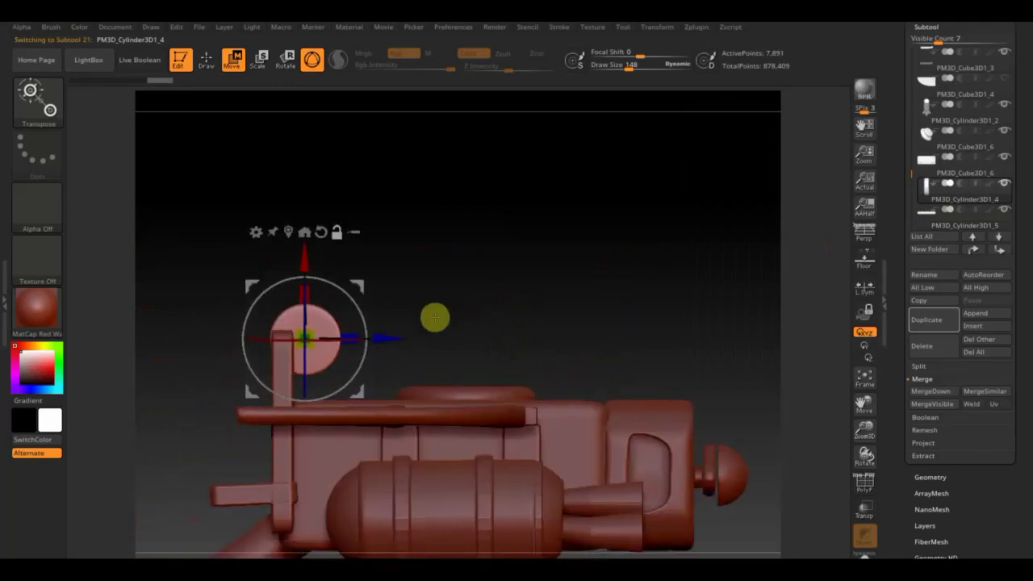
{"action": "left_click", "coordinate": [207, 63]}
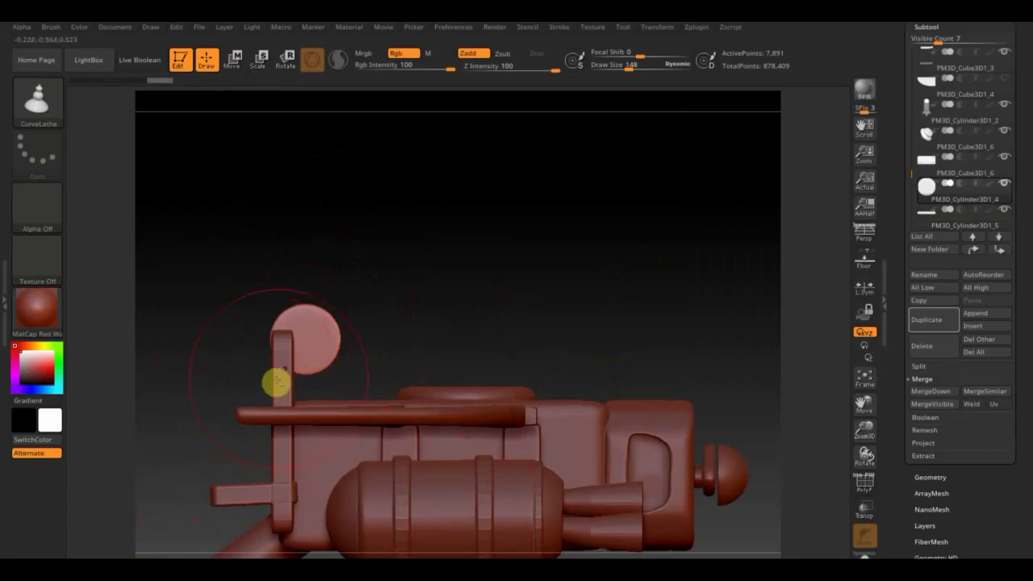
{"action": "left_click", "coordinate": [275, 387], "text": "alt"}
{"action": "left_click_drag", "start_coordinate": [213, 250], "coordinate": [350, 379], "text": "ctrl"}
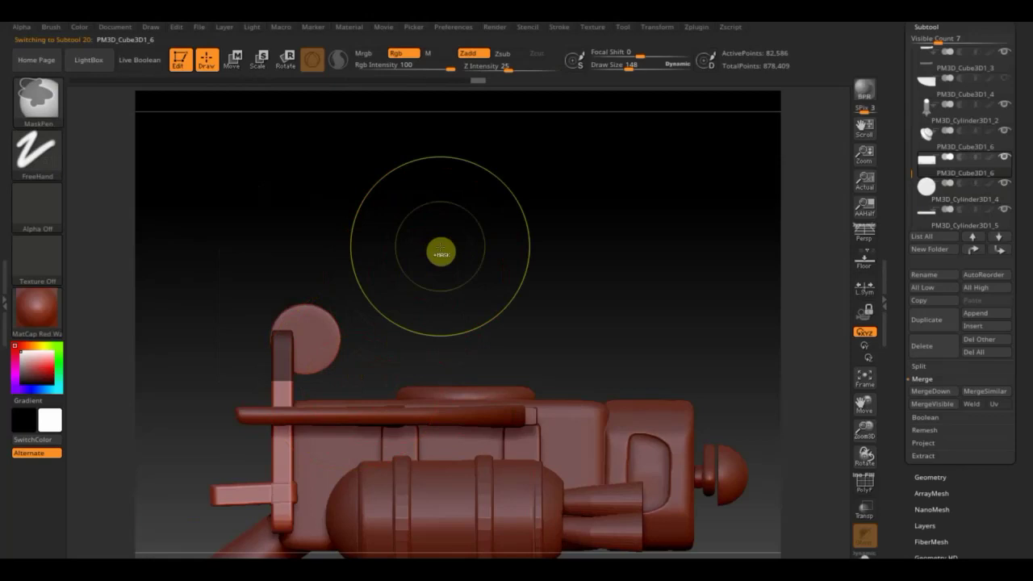
{"action": "left_click", "coordinate": [441, 252], "text": "ctrl"}
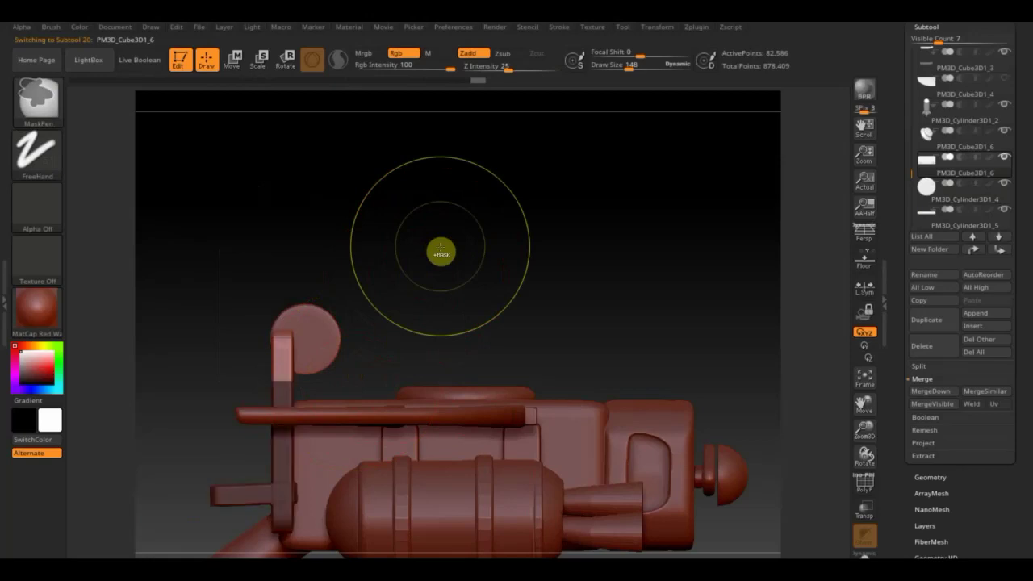
Step: Rotate the unmasked top of the bar so it tilts over toward the disc
{"action": "left_click", "coordinate": [230, 64]}
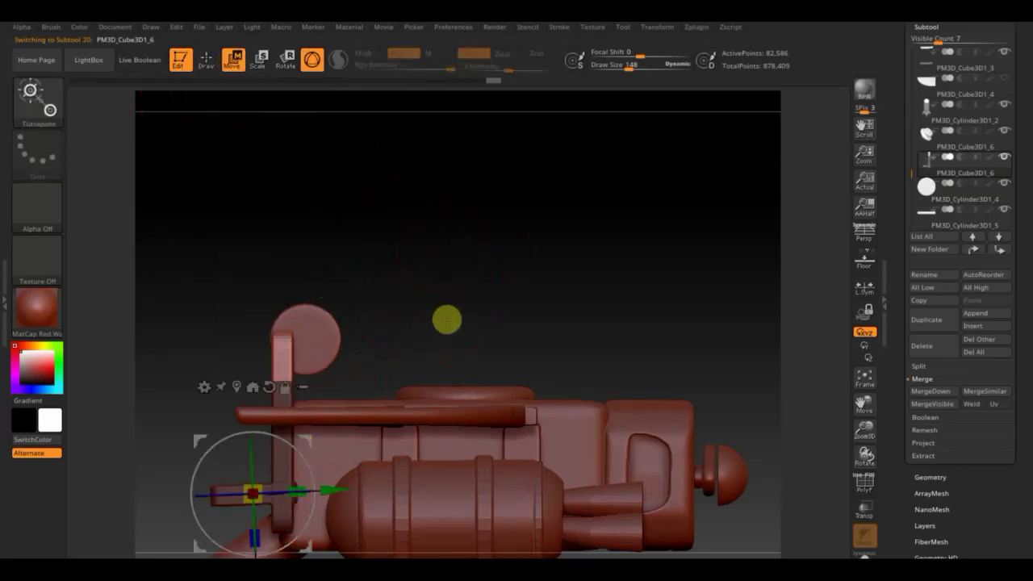
{"action": "left_click_drag", "start_coordinate": [447, 319], "coordinate": [489, 237], "text": "alt"}
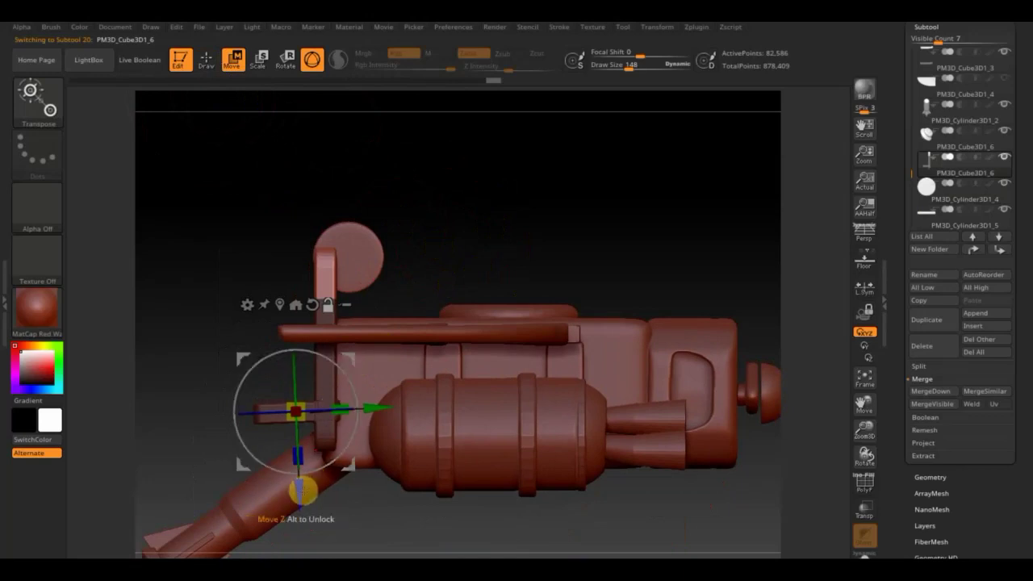
{"action": "left_click_drag", "start_coordinate": [301, 488], "coordinate": [315, 356], "text": "alt"}
{"action": "key", "text": "y"}
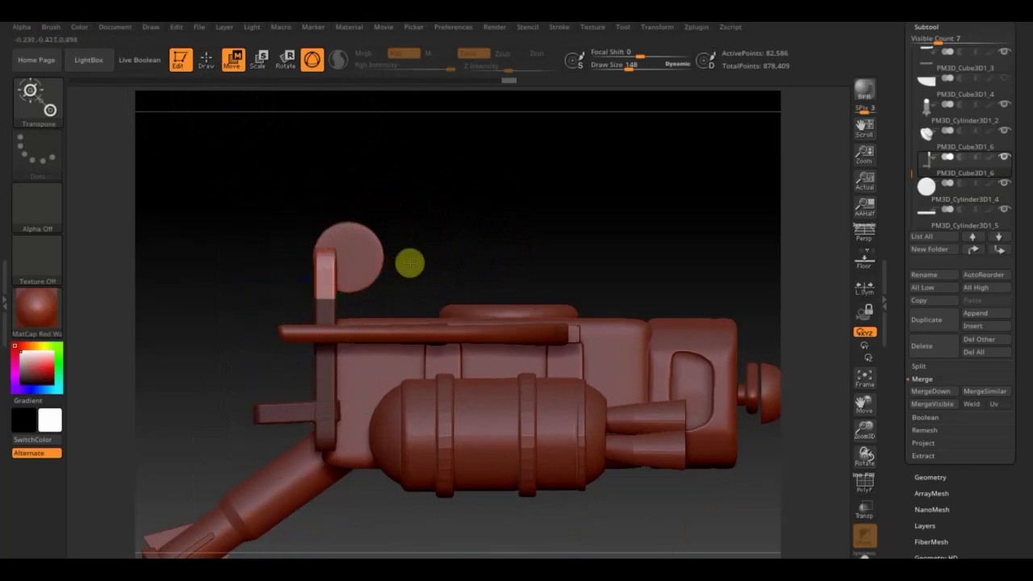
{"action": "key", "text": "y"}
{"action": "mouse_move", "coordinate": [481, 246]}
{"action": "left_mouse_down"}
{"action": "mouse_move", "coordinate": [379, 279]}
{"action": "mouse_move", "coordinate": [387, 271]}
{"action": "mouse_move", "coordinate": [398, 292]}
{"action": "left_mouse_up"}
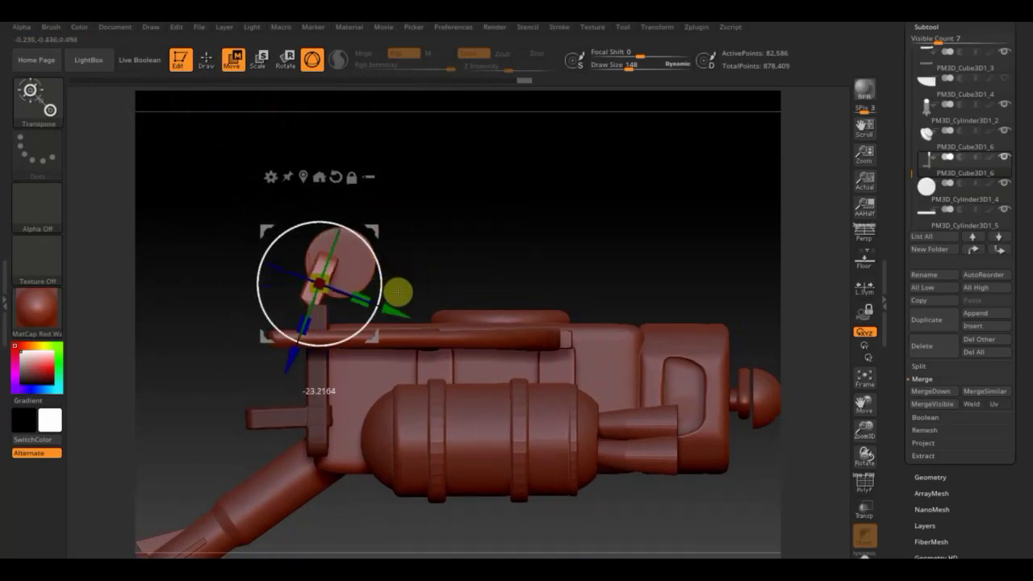
{"action": "mouse_move", "coordinate": [376, 223]}
{"action": "left_mouse_down"}
{"action": "mouse_move", "coordinate": [491, 297]}
{"action": "mouse_move", "coordinate": [530, 298]}
{"action": "mouse_move", "coordinate": [542, 271]}
{"action": "mouse_move", "coordinate": [450, 330]}
{"action": "mouse_move", "coordinate": [447, 309]}
{"action": "mouse_move", "coordinate": [424, 306]}
{"action": "mouse_move", "coordinate": [504, 266]}
{"action": "mouse_move", "coordinate": [447, 307]}
{"action": "mouse_move", "coordinate": [489, 288]}
{"action": "left_mouse_up"}
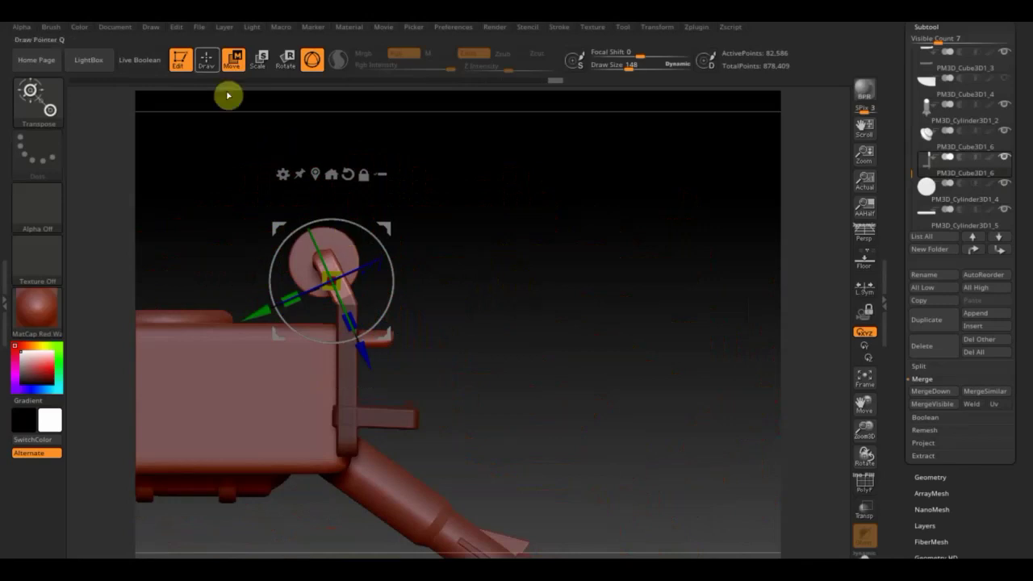
Step: Remask around the disc and bar top, then nudge the bent part slightly right and up
{"action": "left_click", "coordinate": [207, 59]}
{"action": "left_click_drag", "start_coordinate": [257, 198], "coordinate": [339, 250], "text": "ctrl"}
{"action": "mouse_move", "coordinate": [246, 203]}
{"action": "left_mouse_down", "text": "ctrl"}
{"action": "mouse_move", "coordinate": [373, 276]}
{"action": "mouse_move", "coordinate": [491, 276]}
{"action": "mouse_move", "coordinate": [459, 279]}
{"action": "mouse_move", "coordinate": [467, 288]}
{"action": "left_mouse_up", "text": "ctrl"}
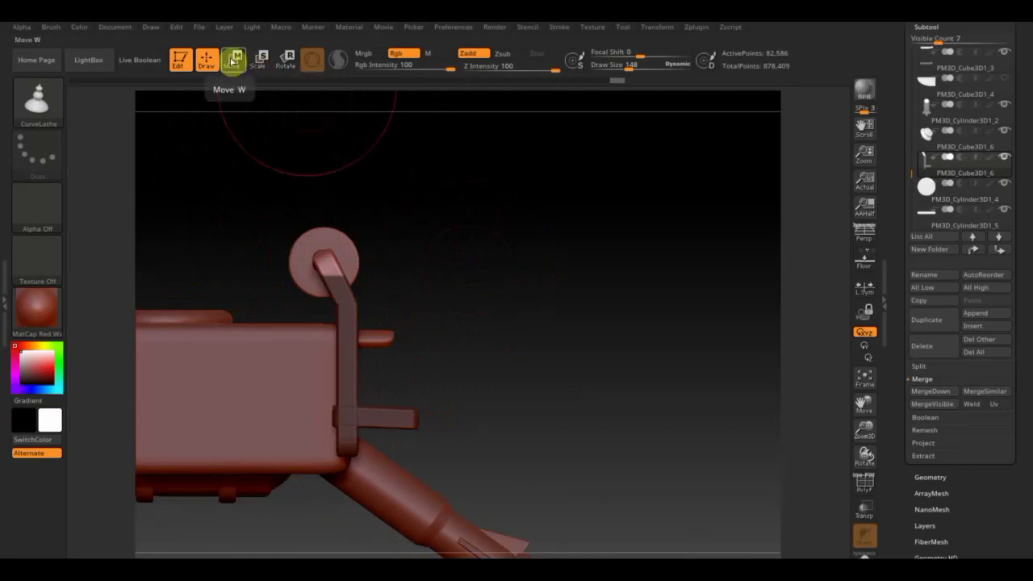
{"action": "left_click", "coordinate": [233, 60]}
{"action": "left_click_drag", "start_coordinate": [343, 185], "coordinate": [386, 239]}
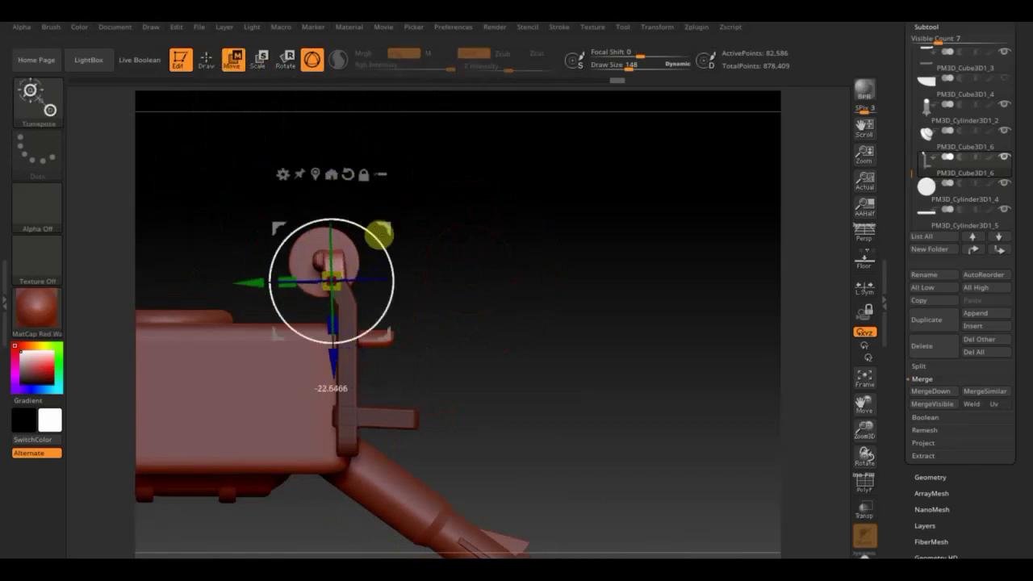
{"action": "left_click_drag", "start_coordinate": [250, 277], "coordinate": [265, 277]}
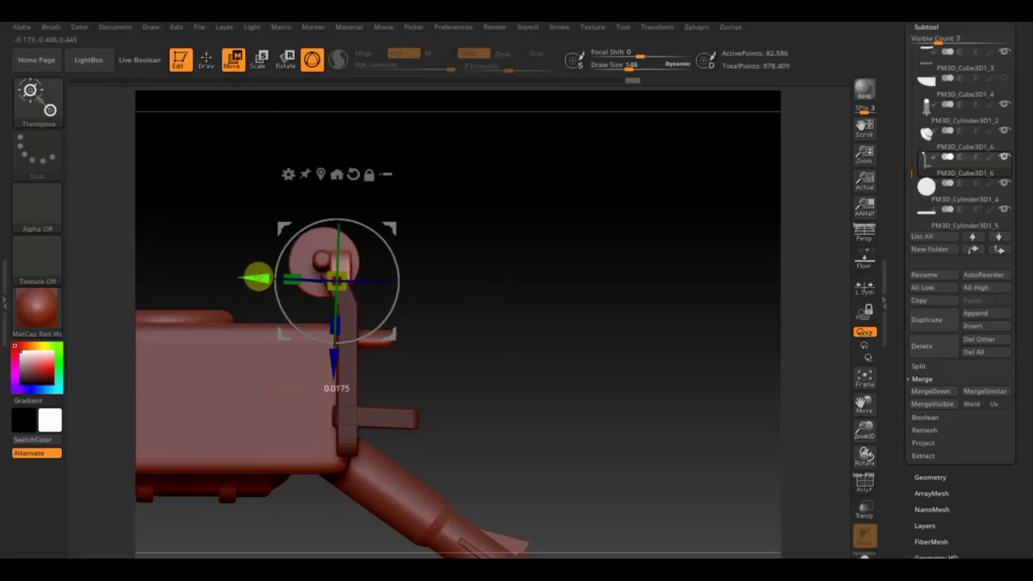
{"action": "left_click_drag", "start_coordinate": [336, 367], "coordinate": [338, 352]}
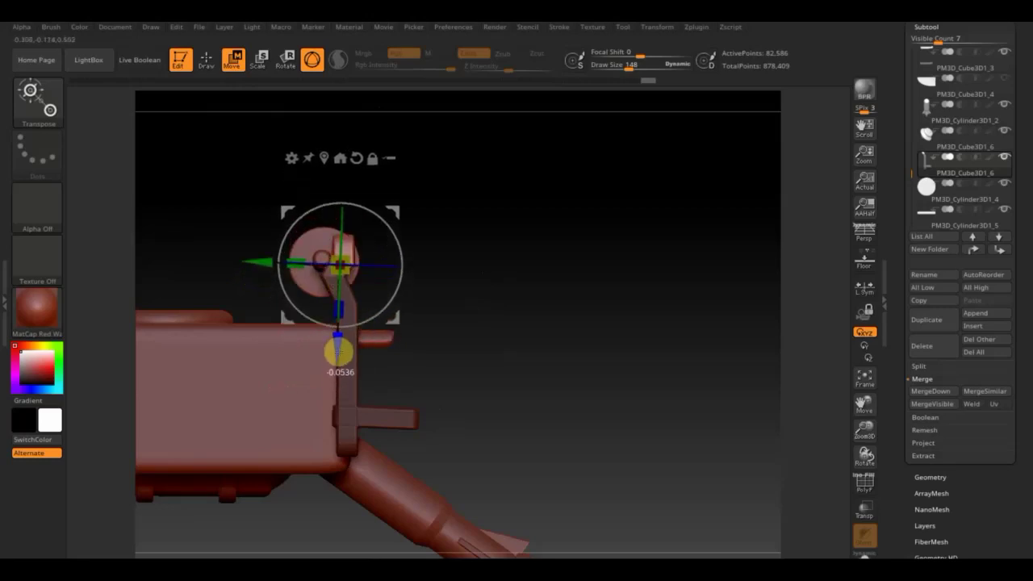
{"action": "mouse_move", "coordinate": [514, 291]}
{"action": "left_mouse_down"}
{"action": "mouse_move", "coordinate": [546, 327]}
{"action": "mouse_move", "coordinate": [565, 316]}
{"action": "mouse_move", "coordinate": [562, 231]}
{"action": "mouse_move", "coordinate": [592, 282]}
{"action": "mouse_move", "coordinate": [572, 269]}
{"action": "mouse_move", "coordinate": [648, 295]}
{"action": "mouse_move", "coordinate": [640, 357]}
{"action": "mouse_move", "coordinate": [599, 309]}
{"action": "left_mouse_up"}
Step: Select PM3D_Cylinder3D1_4 and cancel the MergeDown prompt
{"action": "left_click", "coordinate": [945, 198]}
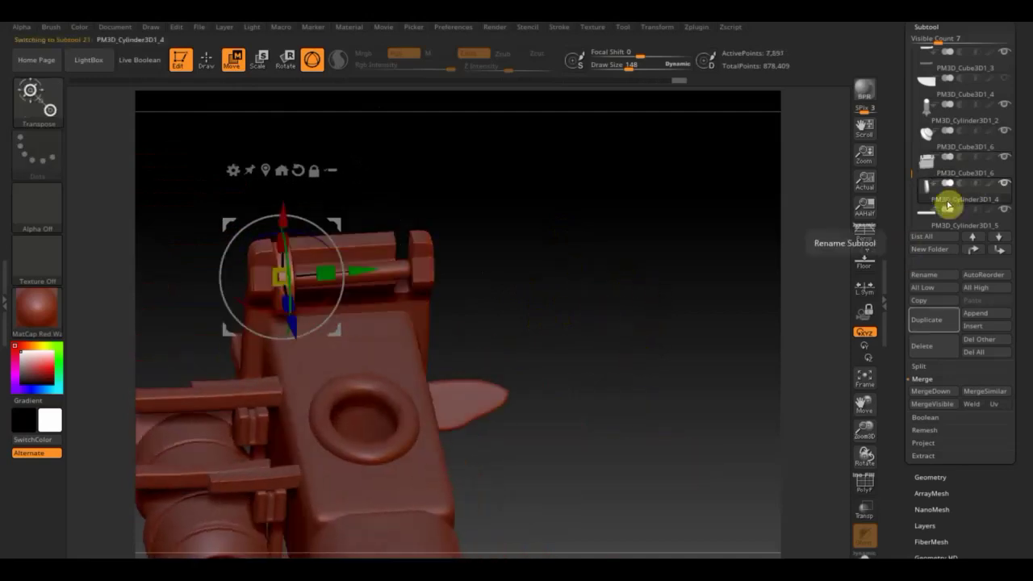
{"action": "left_click", "coordinate": [943, 390]}
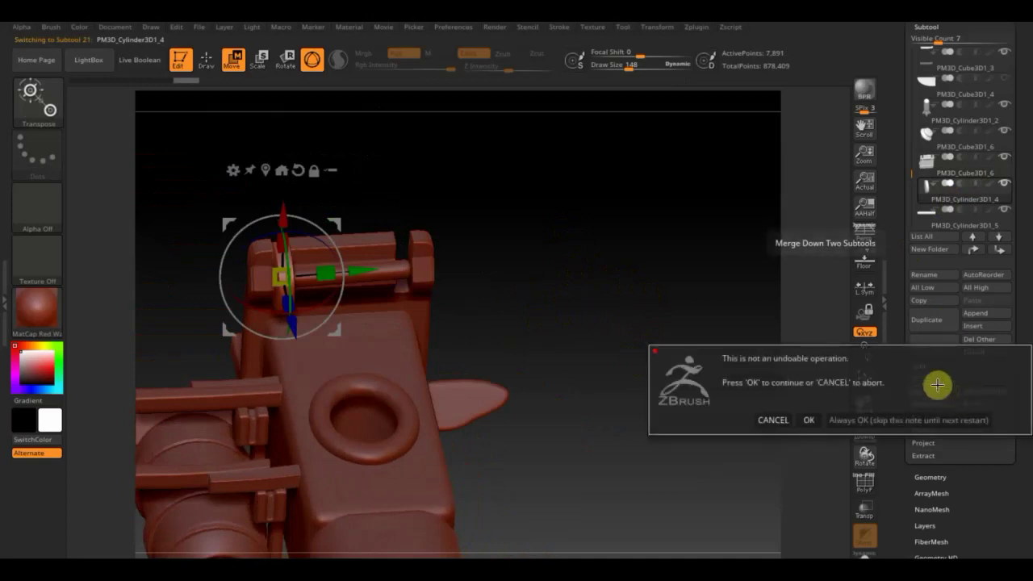
{"action": "left_click", "coordinate": [773, 419]}
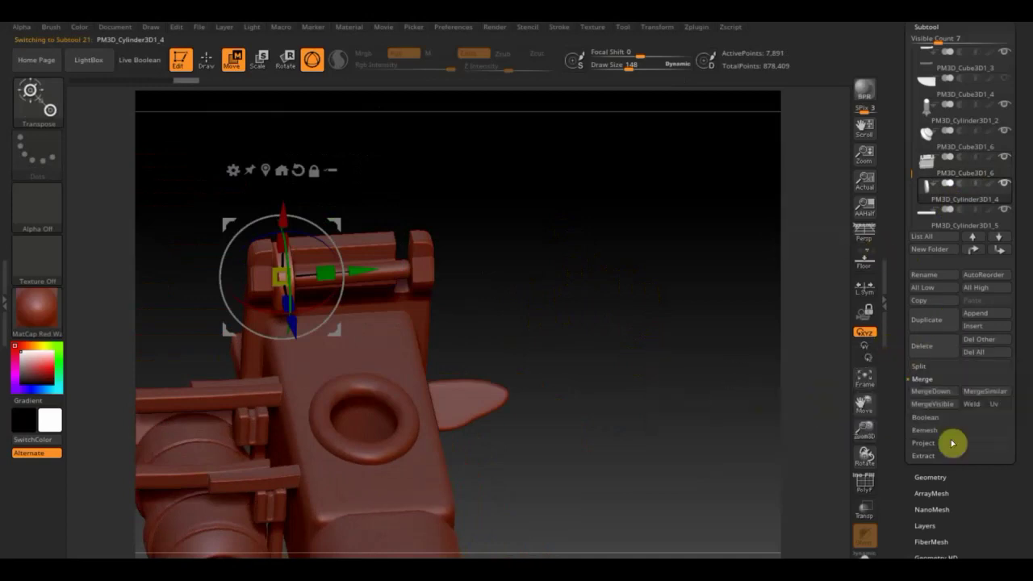
Step: Duplicate the cylinder, delete the copy, then reselect PM3D_Cylinder3D1_4 and expand Geometry
{"action": "left_click", "coordinate": [935, 323]}
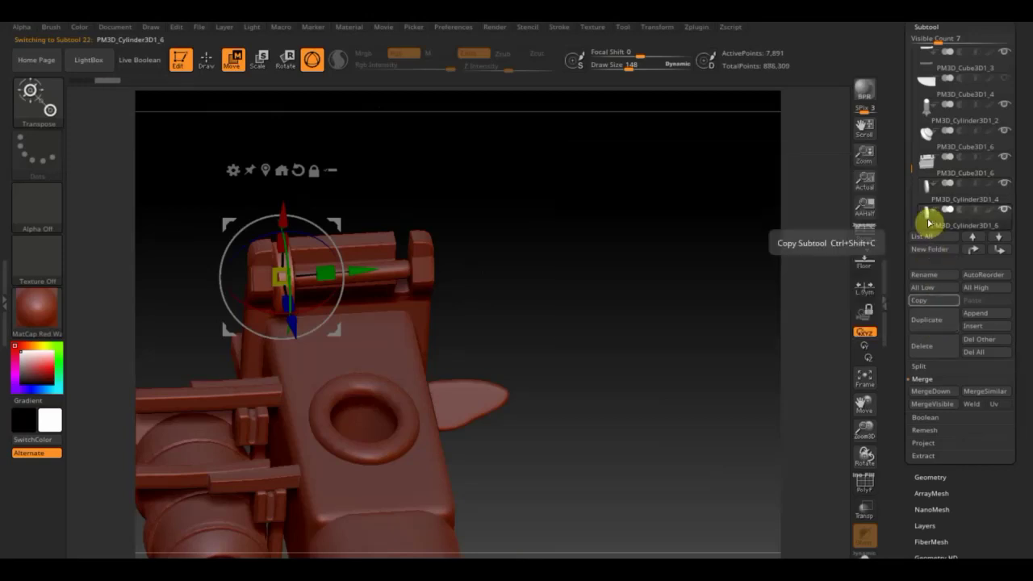
{"action": "left_click", "coordinate": [924, 346]}
{"action": "left_click", "coordinate": [809, 375]}
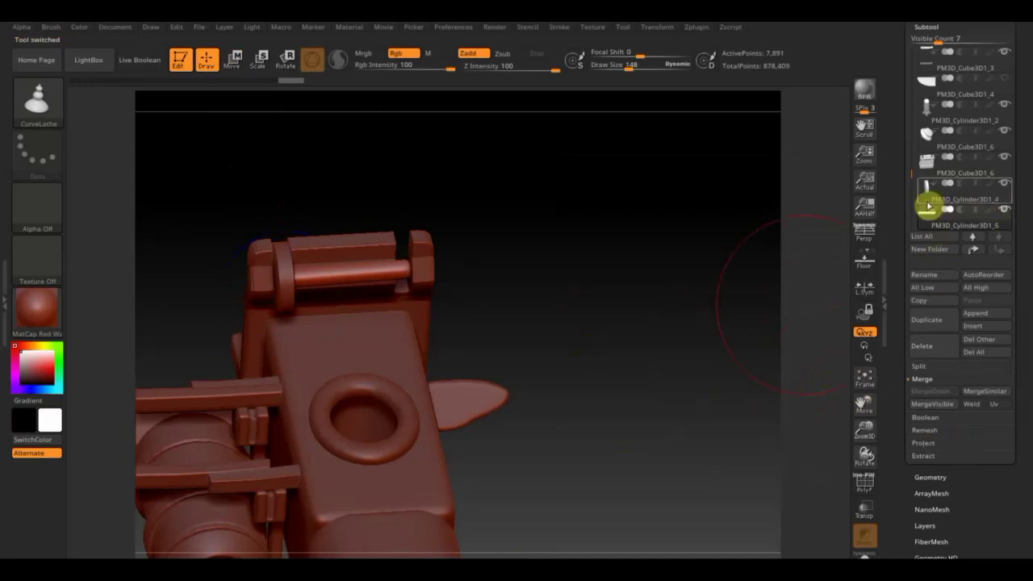
{"action": "left_click", "coordinate": [928, 198]}
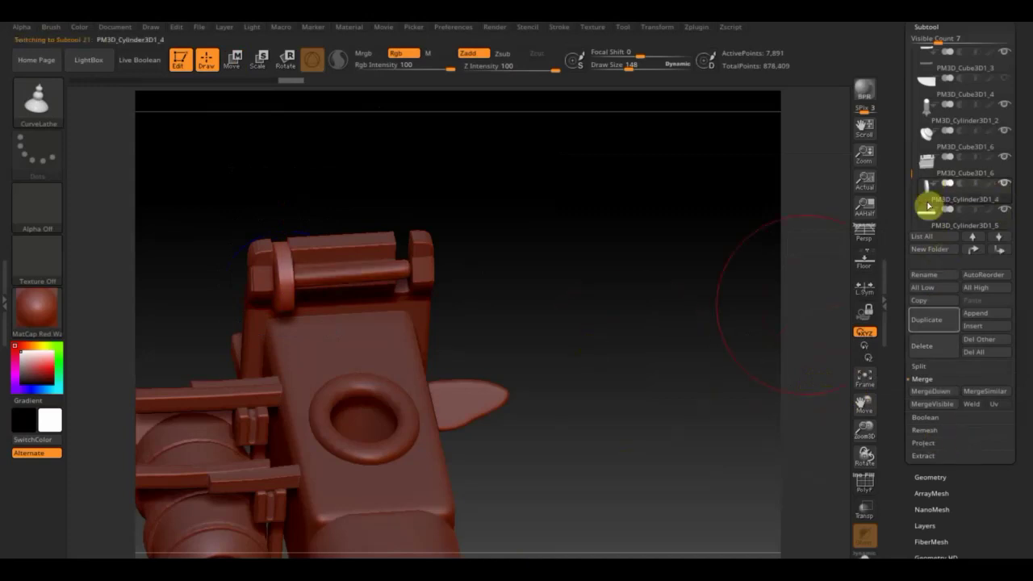
{"action": "left_click", "coordinate": [930, 476]}
{"action": "mouse_move", "coordinate": [726, 322]}
{"action": "left_mouse_down"}
{"action": "mouse_move", "coordinate": [687, 330]}
{"action": "mouse_move", "coordinate": [692, 279]}
{"action": "mouse_move", "coordinate": [682, 272]}
{"action": "left_mouse_up"}
{"action": "left_click_drag", "start_coordinate": [691, 357], "coordinate": [742, 358]}
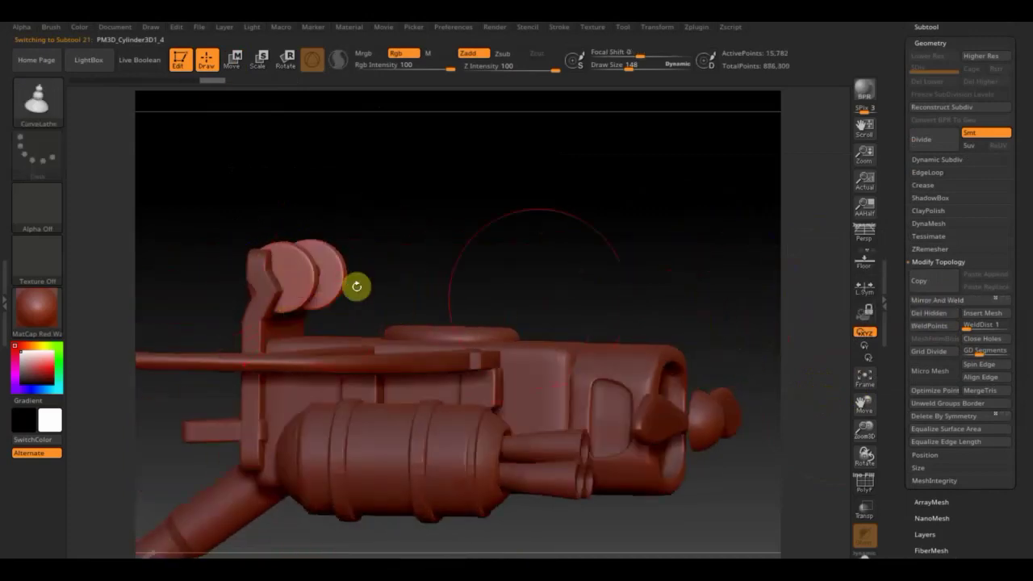
{"action": "scroll", "coordinate": [599, 285], "scroll_direction": "down", "scroll_amount": 3}
{"action": "scroll", "coordinate": [710, 422], "scroll_direction": "down", "scroll_amount": 3}
{"action": "scroll", "coordinate": [709, 423], "scroll_direction": "up", "scroll_amount": 2}
{"action": "scroll", "coordinate": [694, 452], "scroll_direction": "up", "scroll_amount": 2}
{"action": "scroll", "coordinate": [696, 431], "scroll_direction": "up", "scroll_amount": 2}
{"action": "scroll", "coordinate": [694, 410], "scroll_direction": "up", "scroll_amount": 1}
{"action": "mouse_move", "coordinate": [716, 384]}
{"action": "left_mouse_down"}
{"action": "mouse_move", "coordinate": [731, 373]}
{"action": "mouse_move", "coordinate": [754, 392]}
{"action": "mouse_move", "coordinate": [680, 382]}
{"action": "left_mouse_up"}
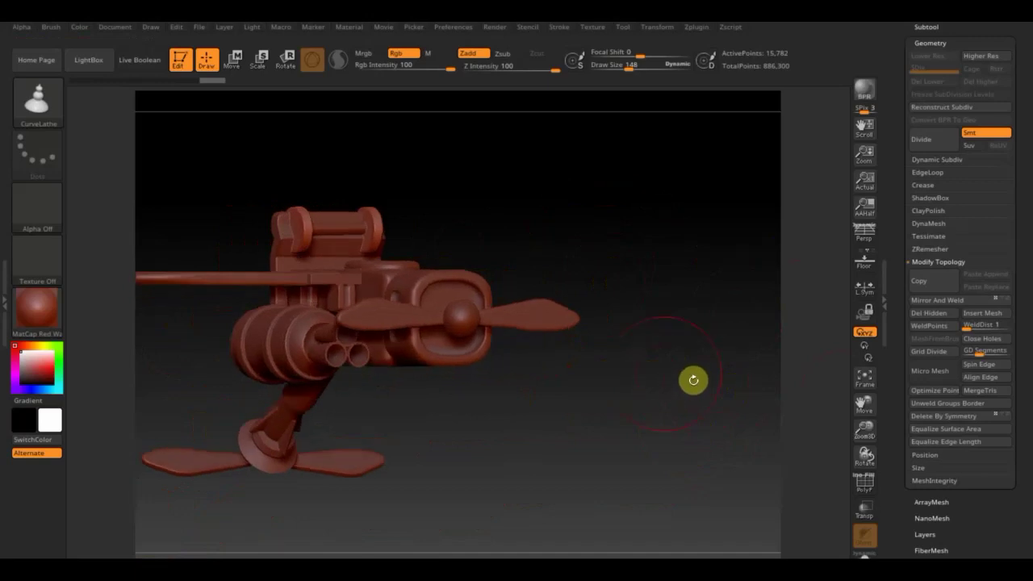
{"action": "mouse_move", "coordinate": [652, 341]}
{"action": "left_mouse_down"}
{"action": "mouse_move", "coordinate": [691, 339]}
{"action": "mouse_move", "coordinate": [689, 352]}
{"action": "left_mouse_up"}
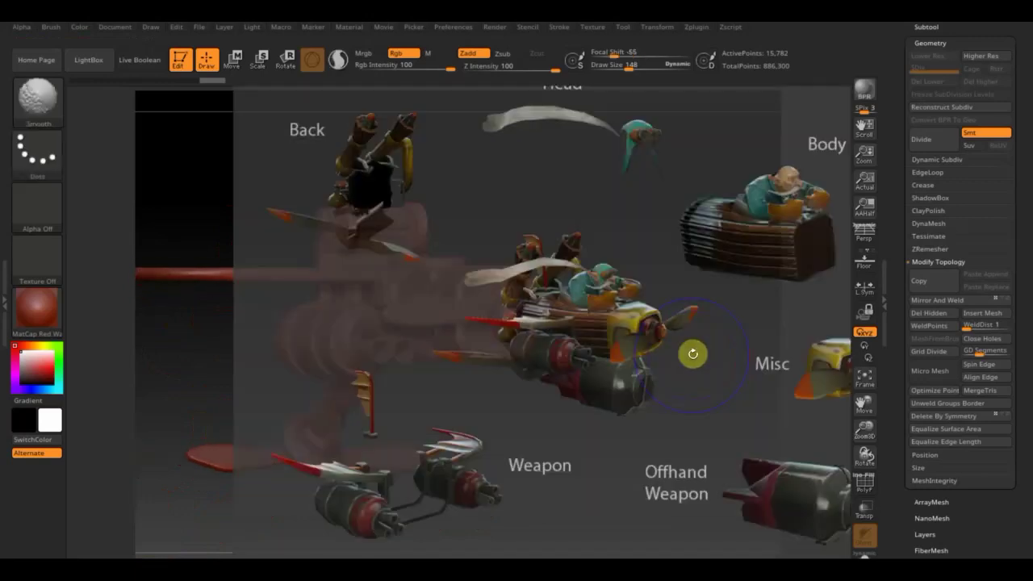
{"action": "key", "text": "shift"}
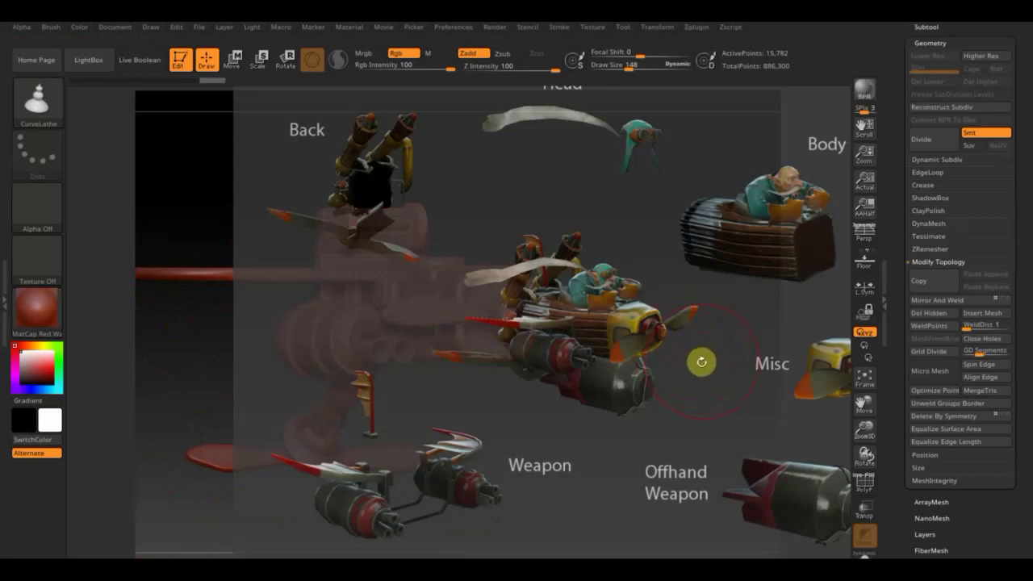
{"action": "key", "text": "shift"}
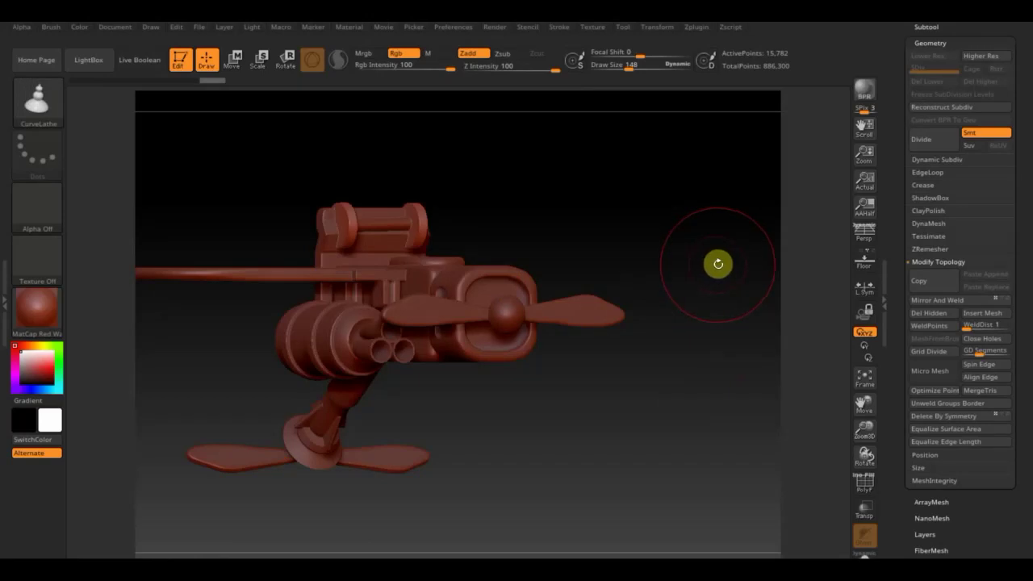
Step: Expand the Subtool palette and open the Append mesh picker
{"action": "scroll", "coordinate": [1027, 172], "scroll_direction": "up", "scroll_amount": 3}
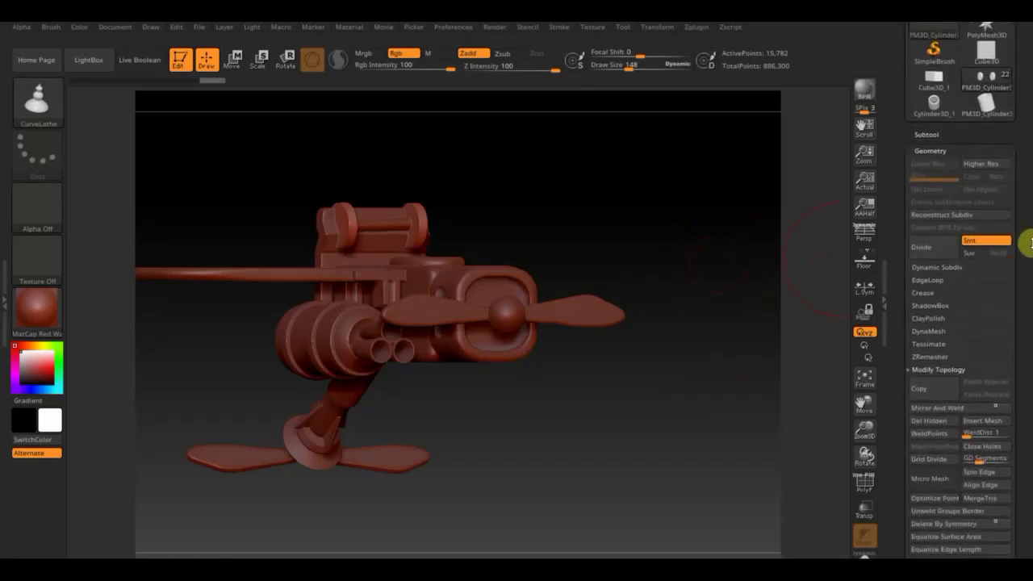
{"action": "left_click", "coordinate": [928, 121]}
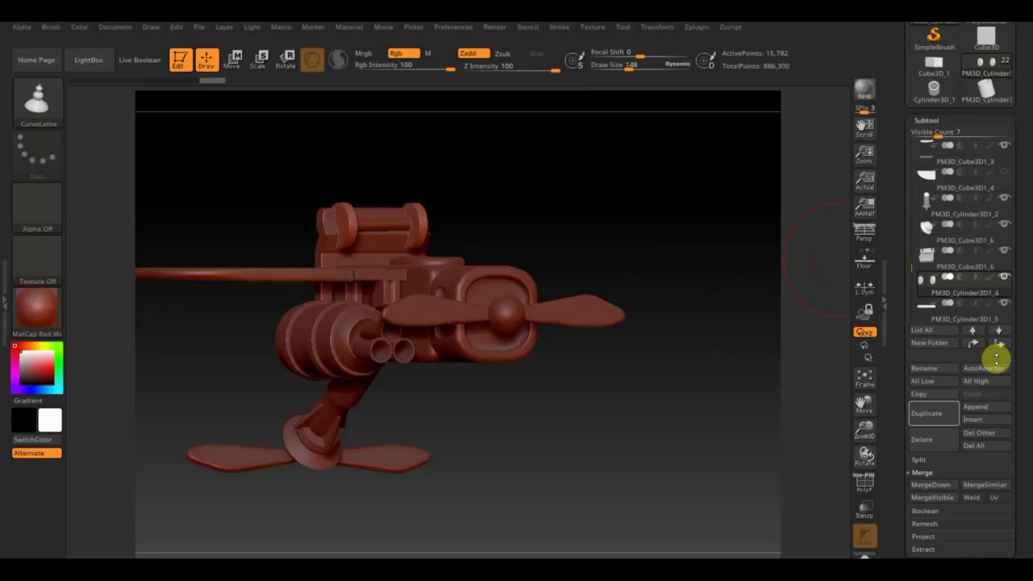
{"action": "scroll", "coordinate": [1021, 242], "scroll_direction": "up", "scroll_amount": 5}
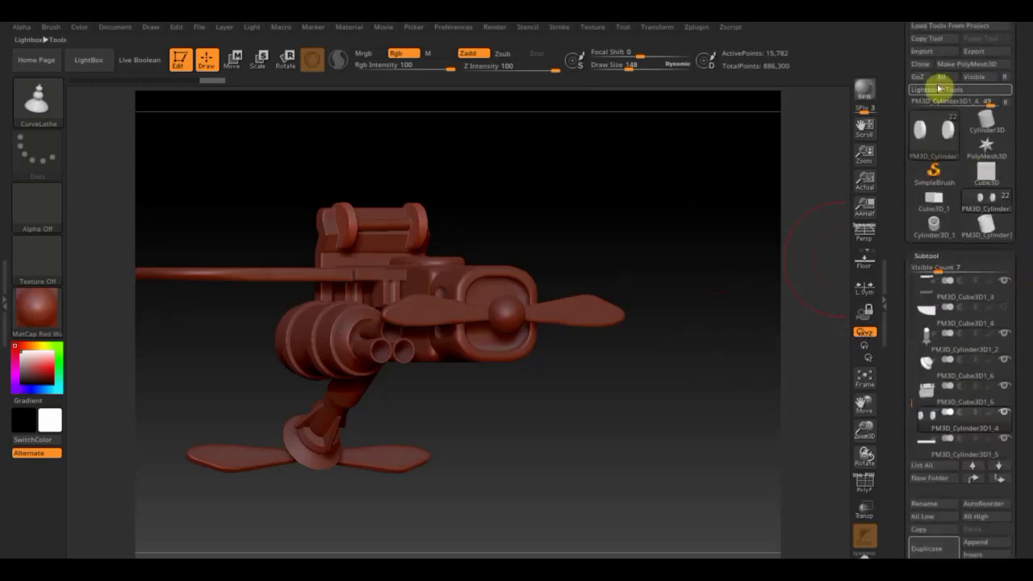
{"action": "scroll", "coordinate": [1021, 323], "scroll_direction": "down", "scroll_amount": 5}
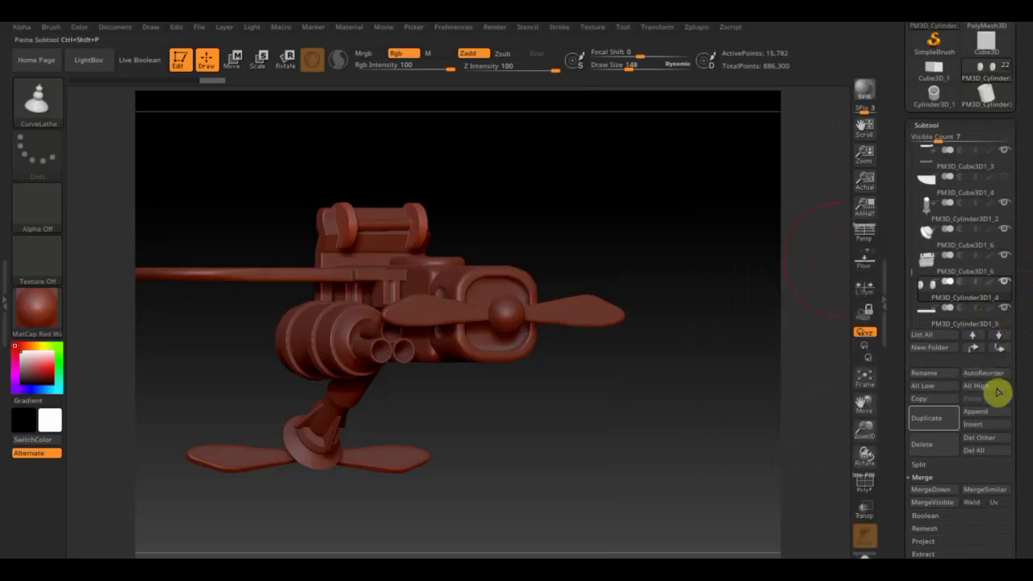
{"action": "left_click", "coordinate": [984, 412]}
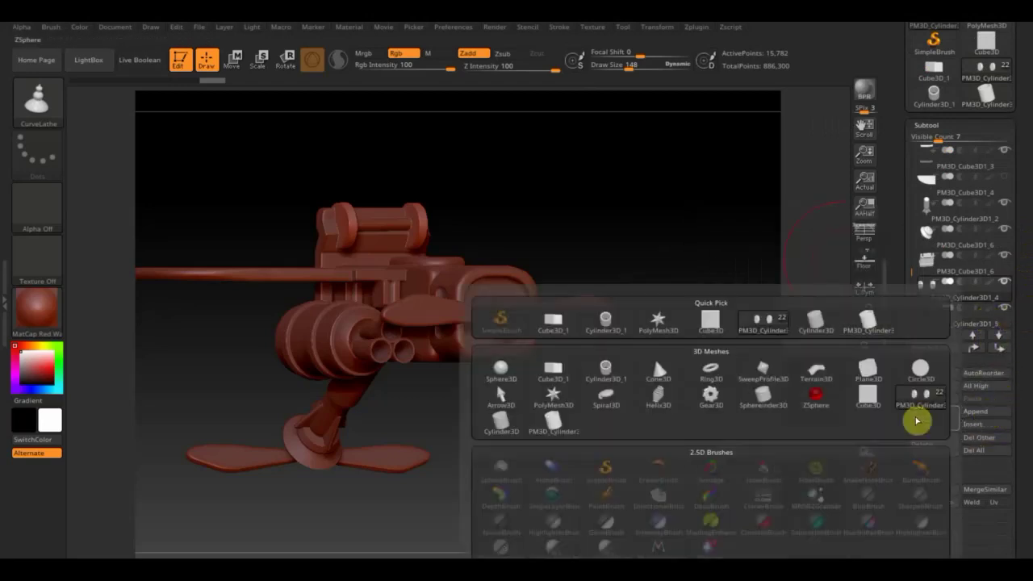
Step: Append a Cube3D, shrink it, move it below the gun body and narrow it into a thin bar
{"action": "left_click", "coordinate": [709, 319]}
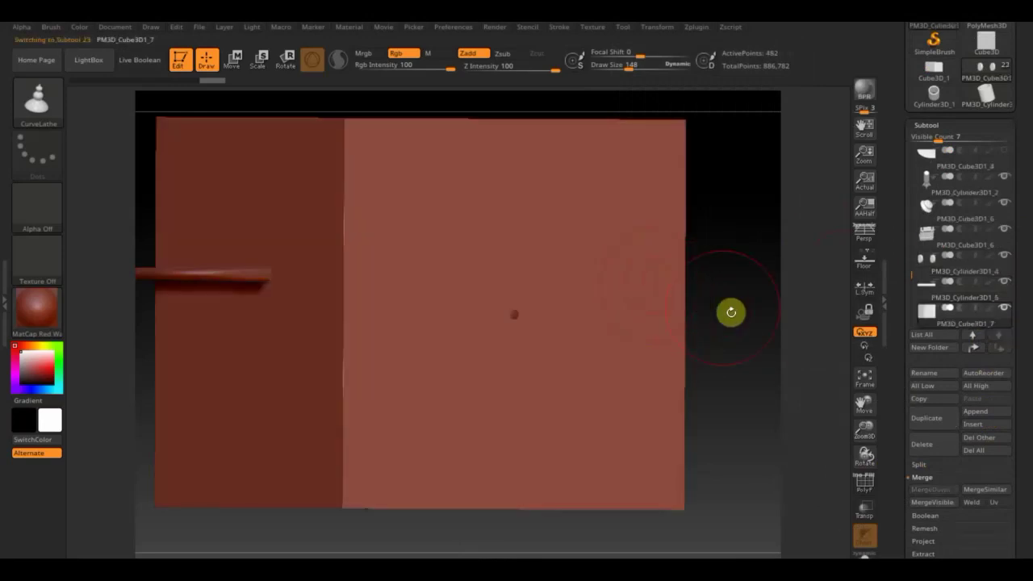
{"action": "mouse_move", "coordinate": [737, 325]}
{"action": "left_mouse_down", "text": "alt"}
{"action": "mouse_move", "coordinate": [691, 242]}
{"action": "mouse_move", "coordinate": [681, 373]}
{"action": "mouse_move", "coordinate": [656, 311]}
{"action": "left_mouse_up", "text": "alt"}
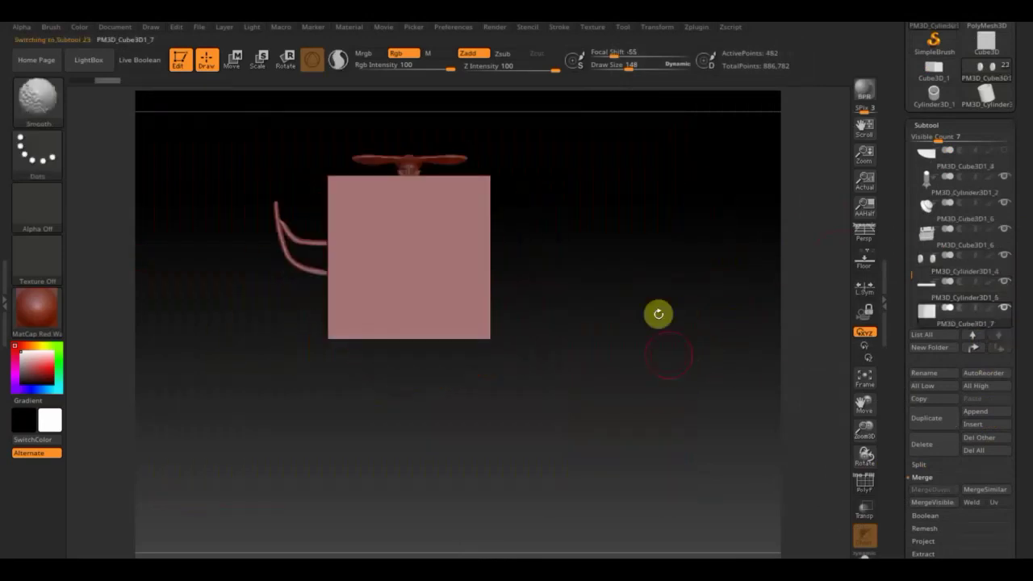
{"action": "left_click", "coordinate": [232, 59]}
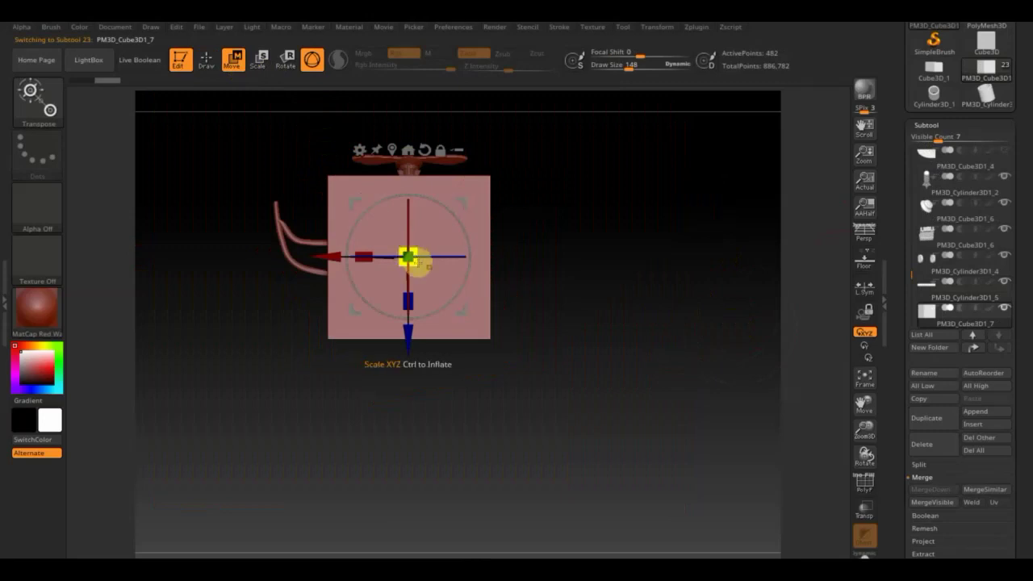
{"action": "left_click_drag", "start_coordinate": [412, 263], "coordinate": [378, 196]}
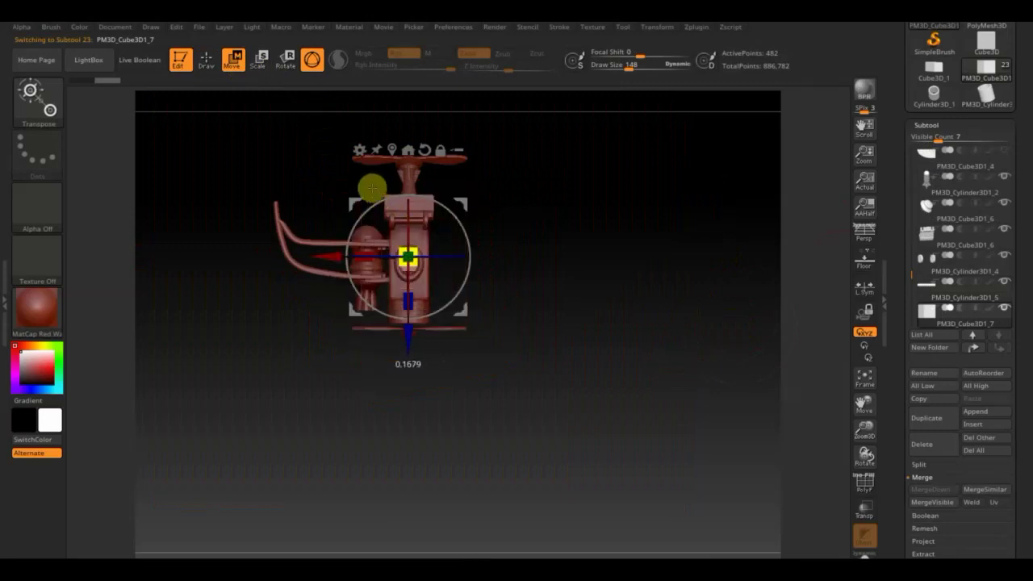
{"action": "left_click_drag", "start_coordinate": [410, 337], "coordinate": [417, 468]}
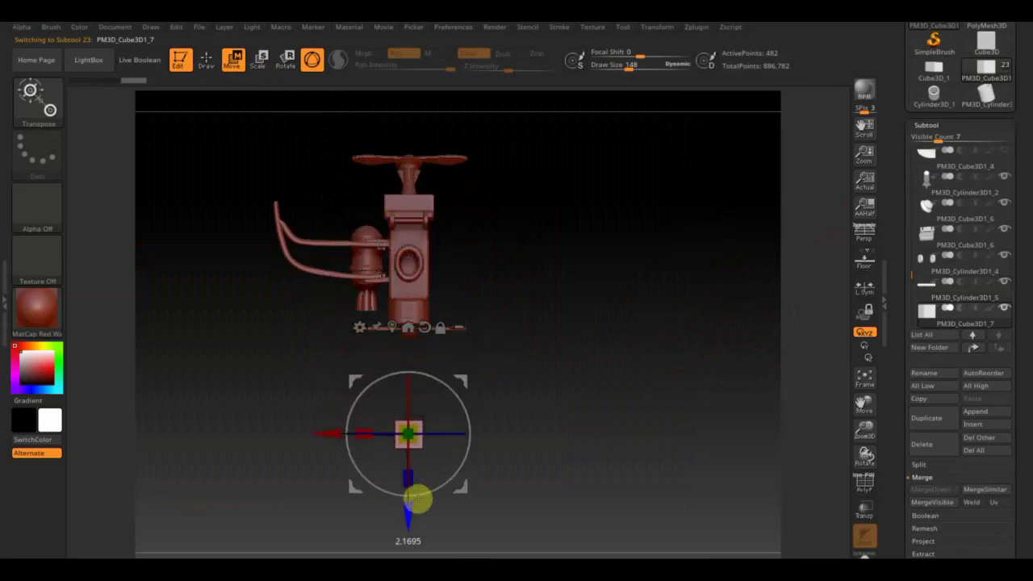
{"action": "mouse_move", "coordinate": [553, 430]}
{"action": "left_mouse_down", "text": "alt"}
{"action": "mouse_move", "coordinate": [597, 454]}
{"action": "mouse_move", "coordinate": [622, 496]}
{"action": "mouse_move", "coordinate": [602, 373]}
{"action": "left_mouse_up", "text": "alt"}
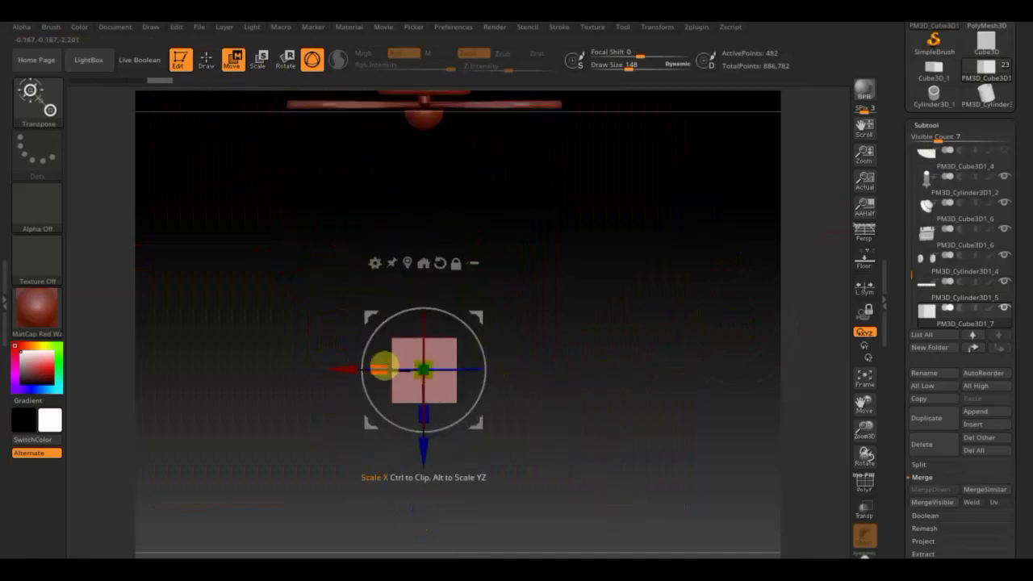
{"action": "left_click_drag", "start_coordinate": [379, 367], "coordinate": [408, 369]}
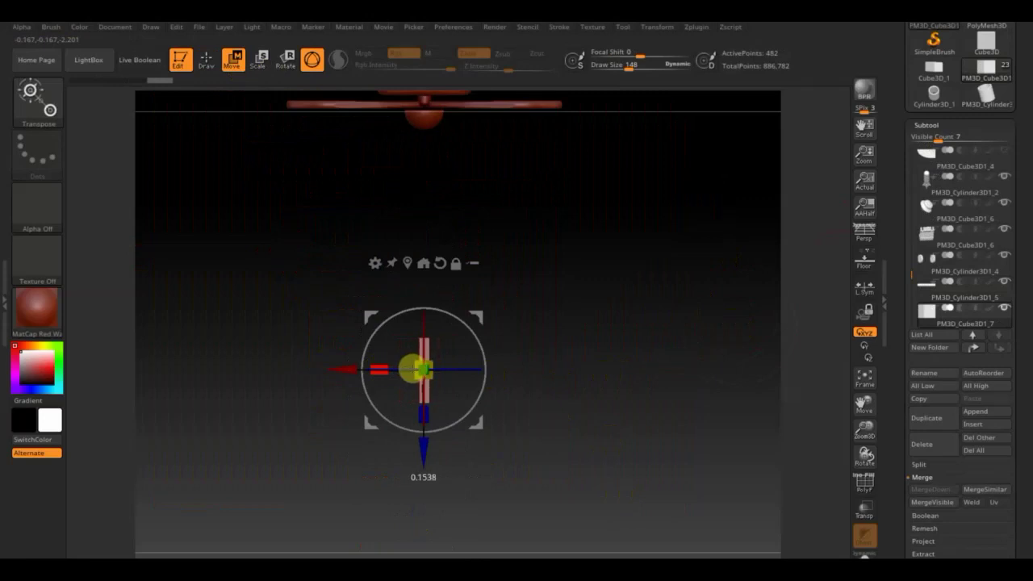
Step: Rotate the bar about 90° so it lies horizontal
{"action": "left_click", "coordinate": [207, 60]}
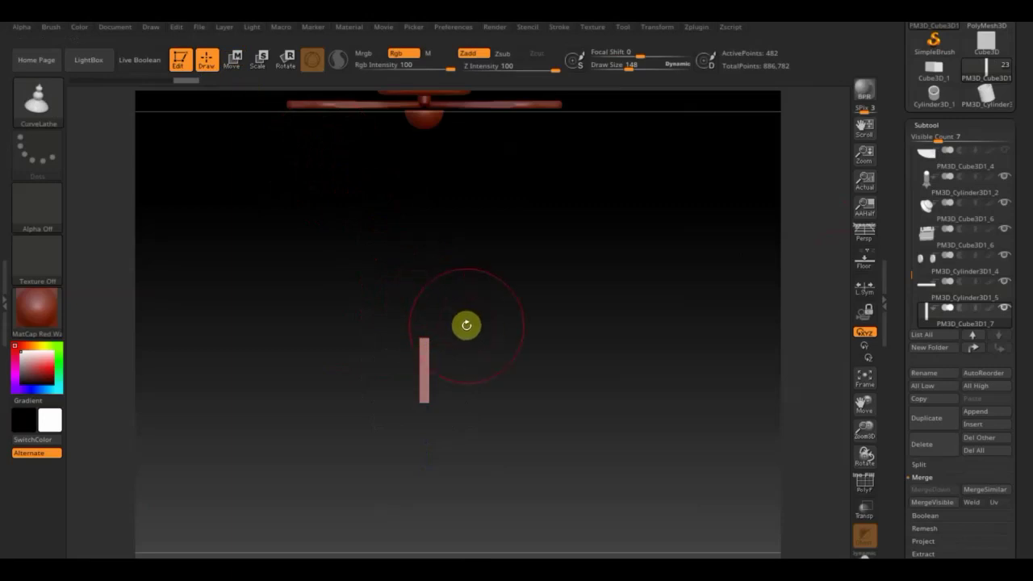
{"action": "left_click", "coordinate": [233, 60]}
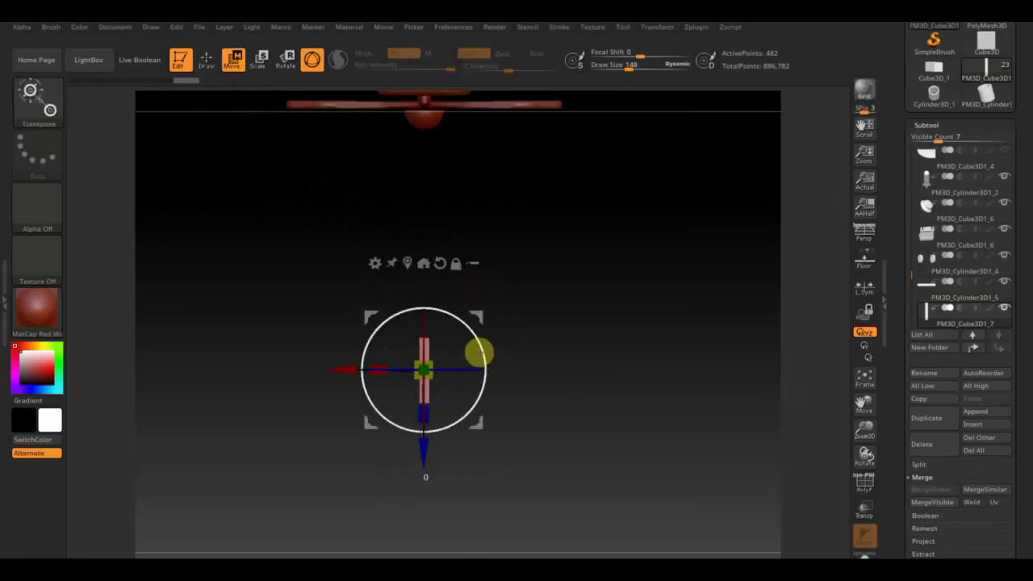
{"action": "left_click_drag", "start_coordinate": [478, 353], "coordinate": [381, 246]}
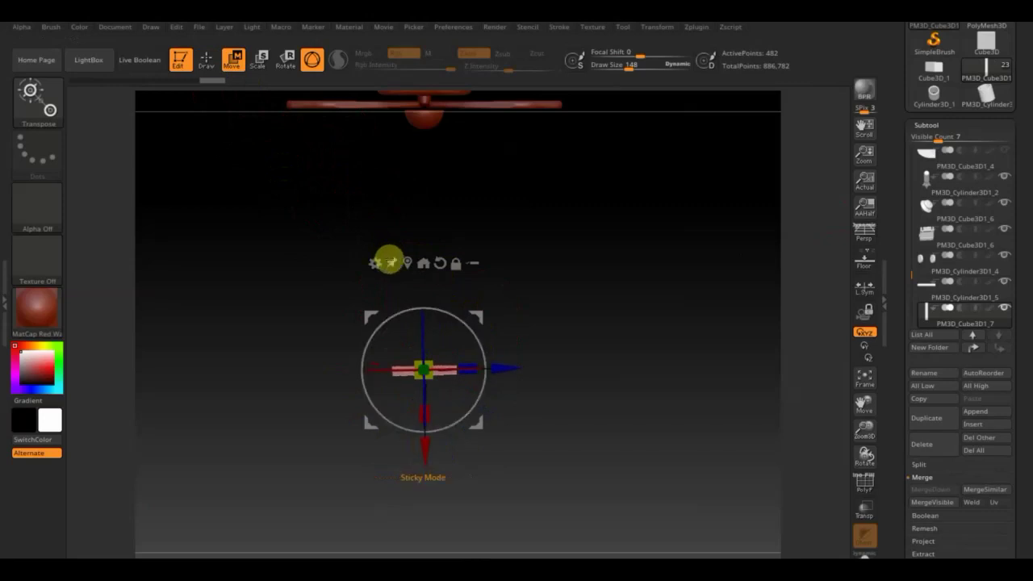
{"action": "left_click", "coordinate": [207, 59]}
Step: Trim two angled slices off the flat bar's end with TrimCurve
{"action": "left_click_drag", "start_coordinate": [436, 467], "coordinate": [358, 288], "text": "ctrl+shift"}
{"action": "left_click_drag", "start_coordinate": [423, 426], "coordinate": [376, 324], "text": "ctrl+shift"}
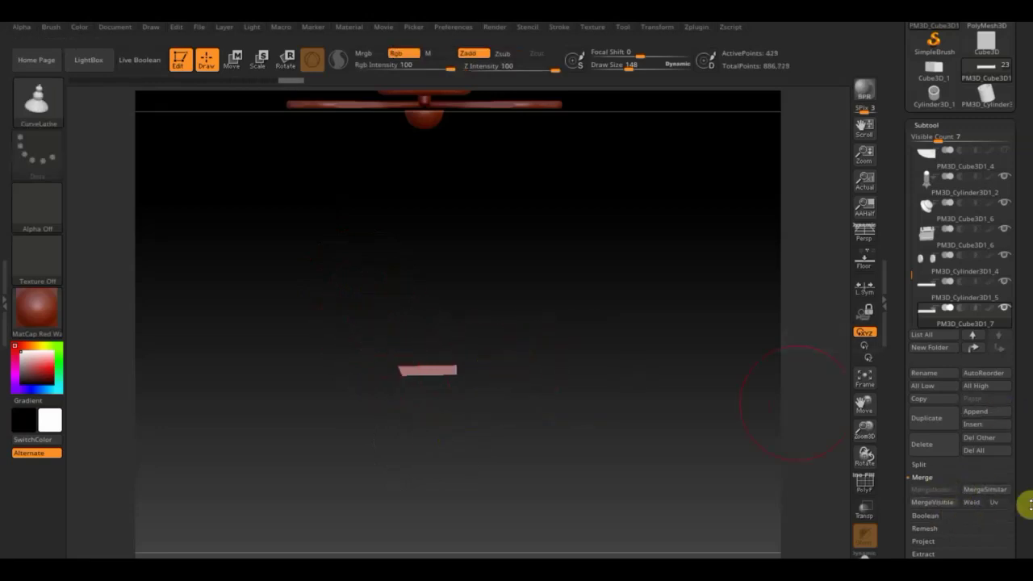
{"action": "scroll", "coordinate": [1021, 503], "scroll_direction": "down", "scroll_amount": 2}
{"action": "scroll", "coordinate": [1021, 503], "scroll_direction": "down", "scroll_amount": 3}
{"action": "left_click", "coordinate": [934, 443]}
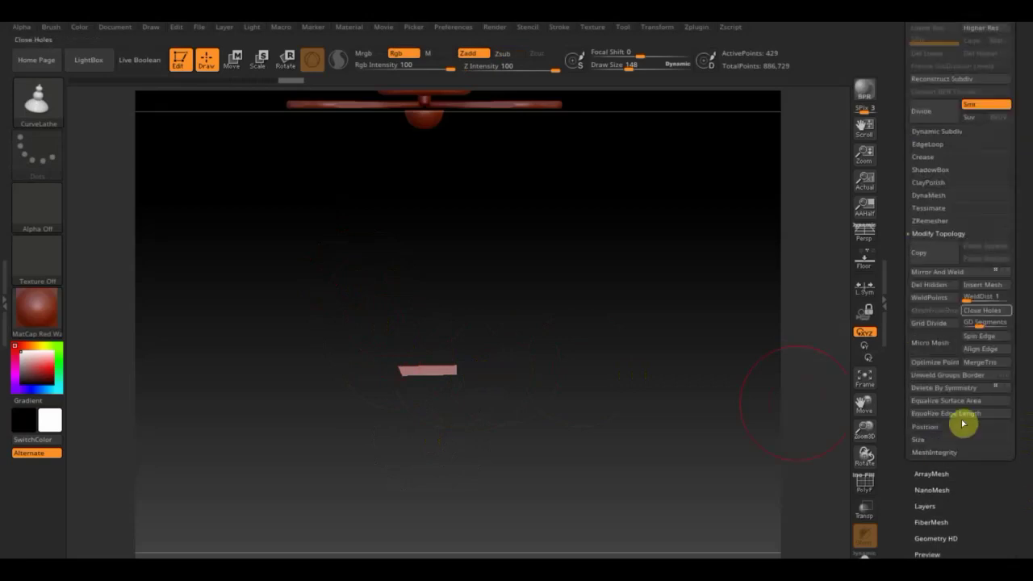
Step: Mirror and weld the trimmed flat piece to make it symmetrical
{"action": "left_click", "coordinate": [936, 276]}
{"action": "mouse_move", "coordinate": [569, 331]}
{"action": "left_mouse_down"}
{"action": "mouse_move", "coordinate": [552, 184]}
{"action": "mouse_move", "coordinate": [583, 250]}
{"action": "mouse_move", "coordinate": [590, 392]}
{"action": "mouse_move", "coordinate": [612, 371]}
{"action": "mouse_move", "coordinate": [667, 373]}
{"action": "mouse_move", "coordinate": [657, 383]}
{"action": "mouse_move", "coordinate": [653, 336]}
{"action": "left_mouse_up"}
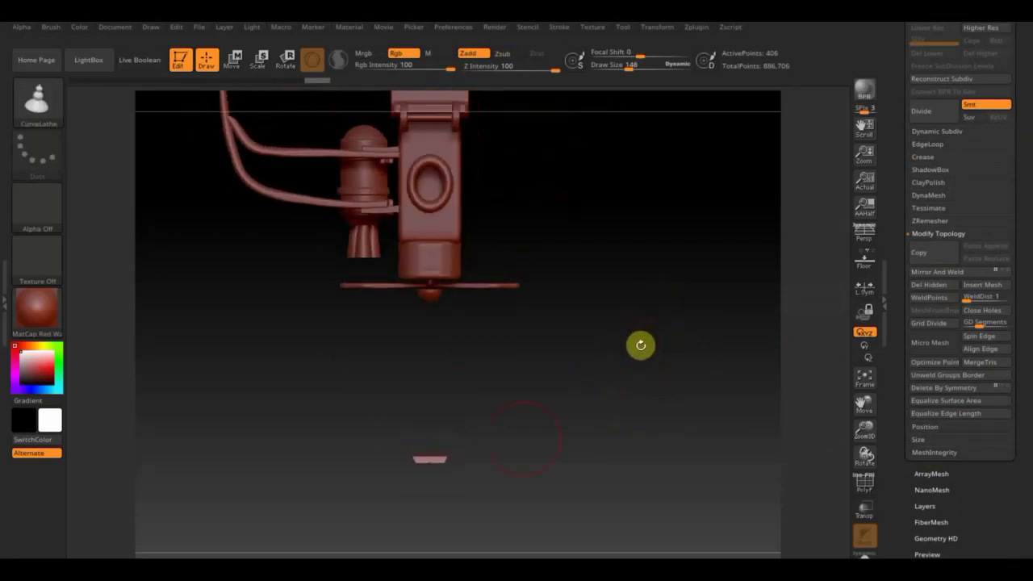
{"action": "left_click", "coordinate": [235, 61]}
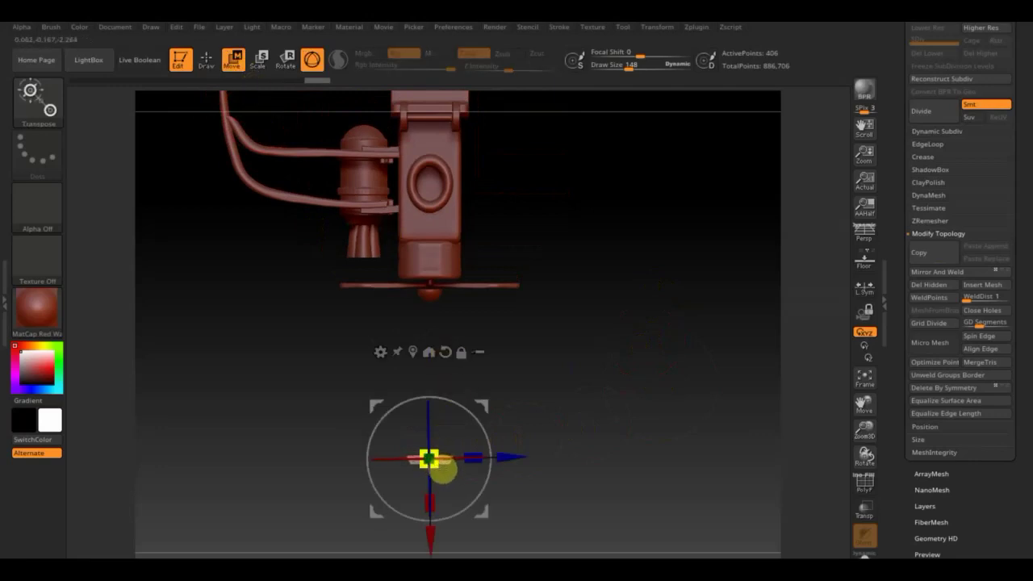
Step: Reopen the Subtool list and the Append mesh picker
{"action": "scroll", "coordinate": [968, 121], "scroll_direction": "up", "scroll_amount": 3}
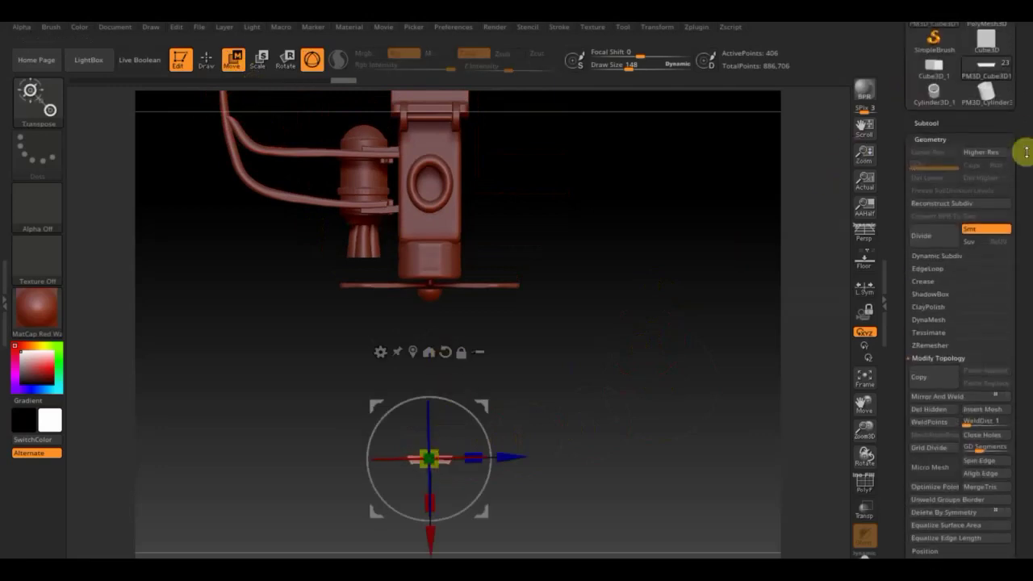
{"action": "left_click", "coordinate": [988, 131]}
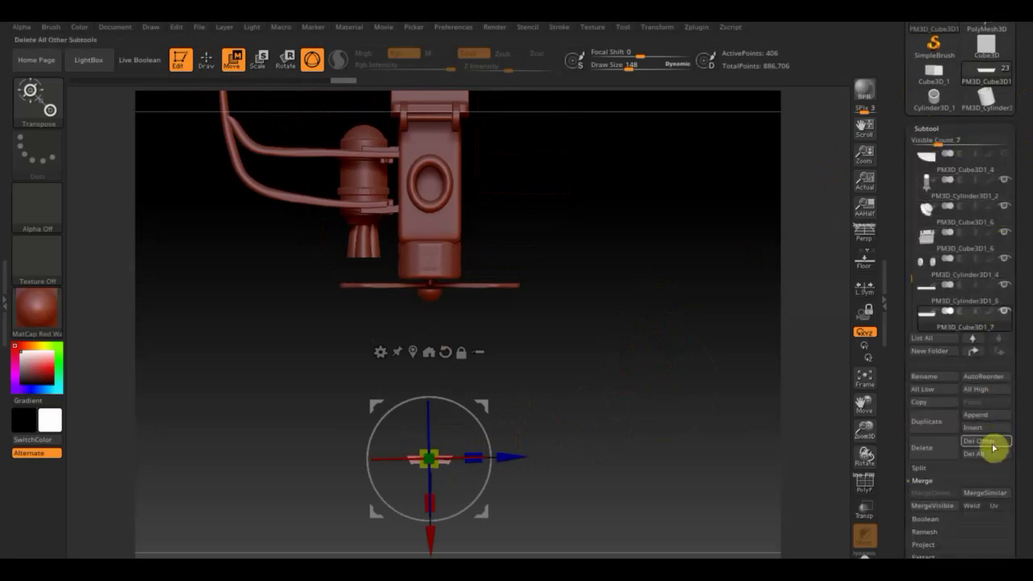
{"action": "left_click", "coordinate": [989, 421]}
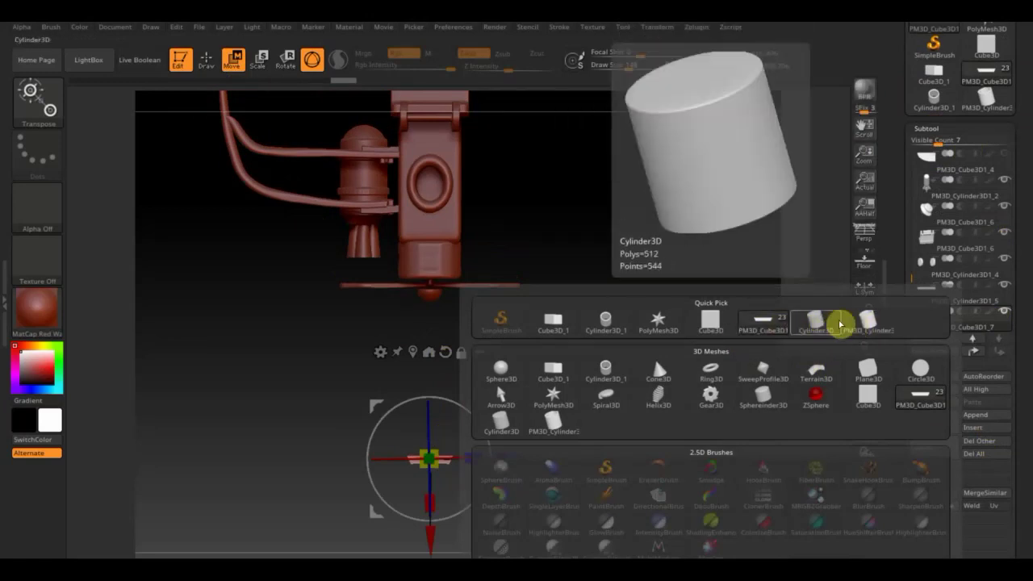
Step: Append a Cylinder3D, rotate it face-on and lower it as a disc above the flat piece
{"action": "left_click", "coordinate": [818, 324]}
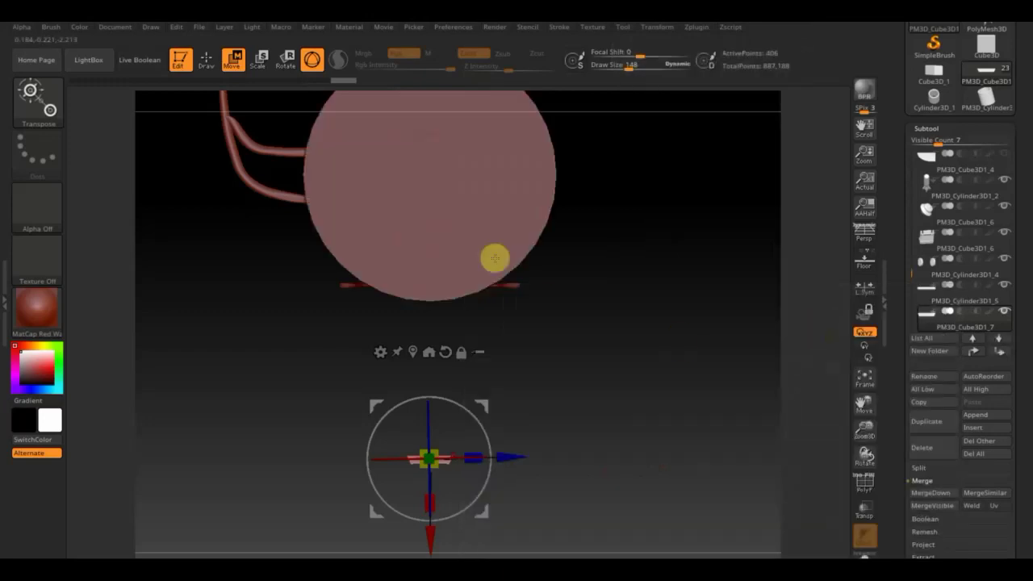
{"action": "left_click", "coordinate": [500, 182]}
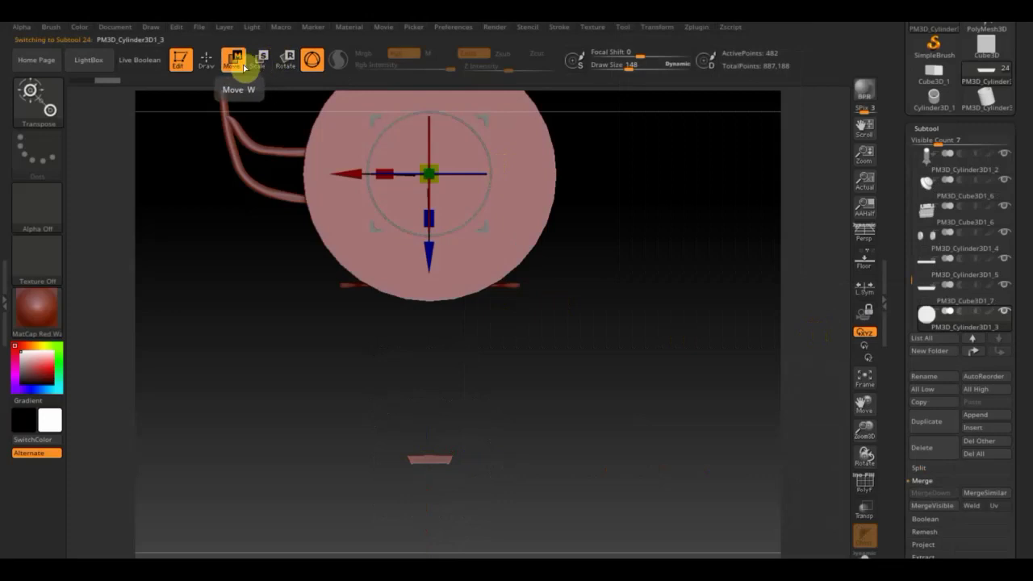
{"action": "left_click_drag", "start_coordinate": [436, 157], "coordinate": [369, 92]}
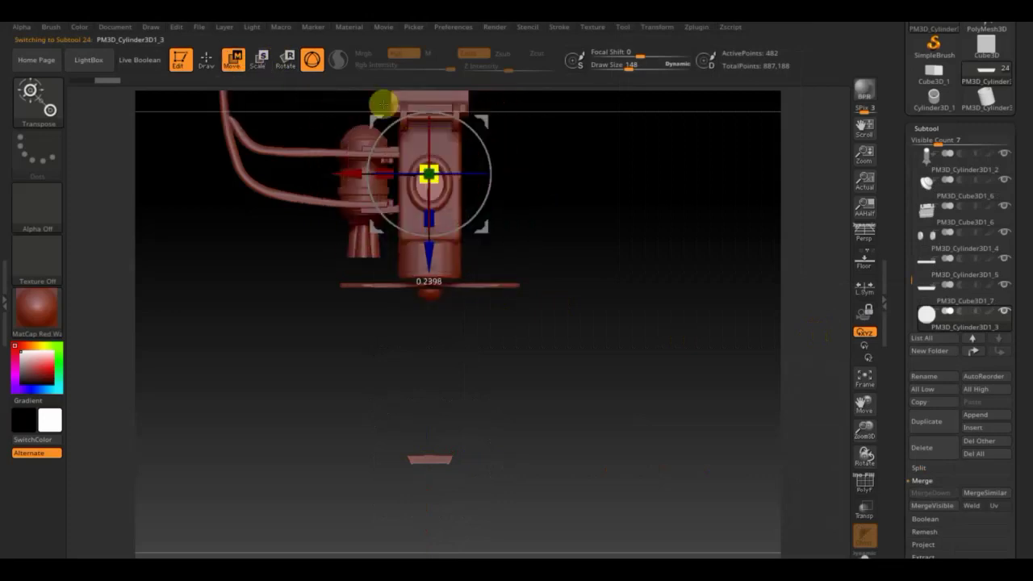
{"action": "left_click_drag", "start_coordinate": [429, 216], "coordinate": [429, 509]}
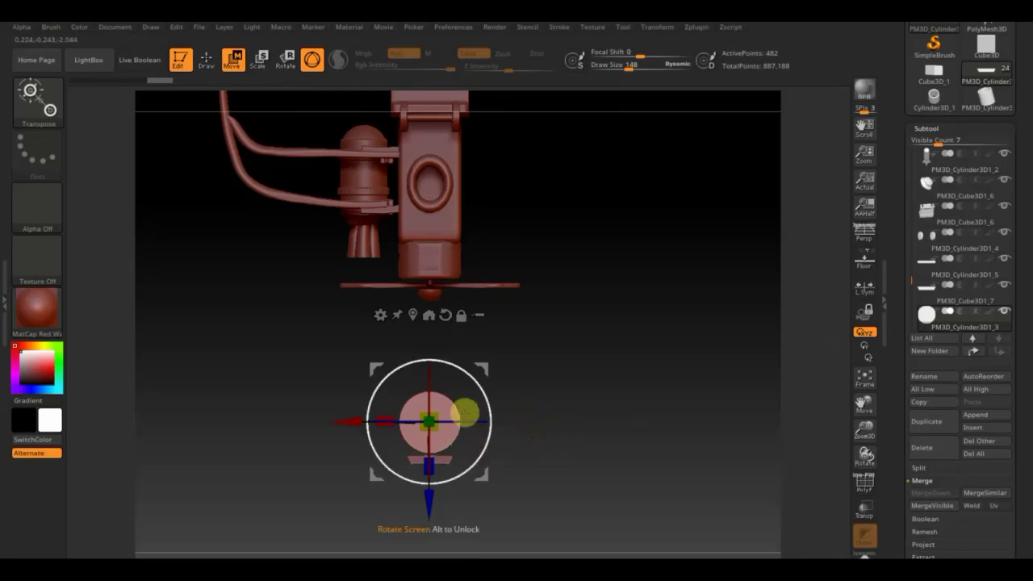
{"action": "left_click_drag", "start_coordinate": [428, 502], "coordinate": [429, 505]}
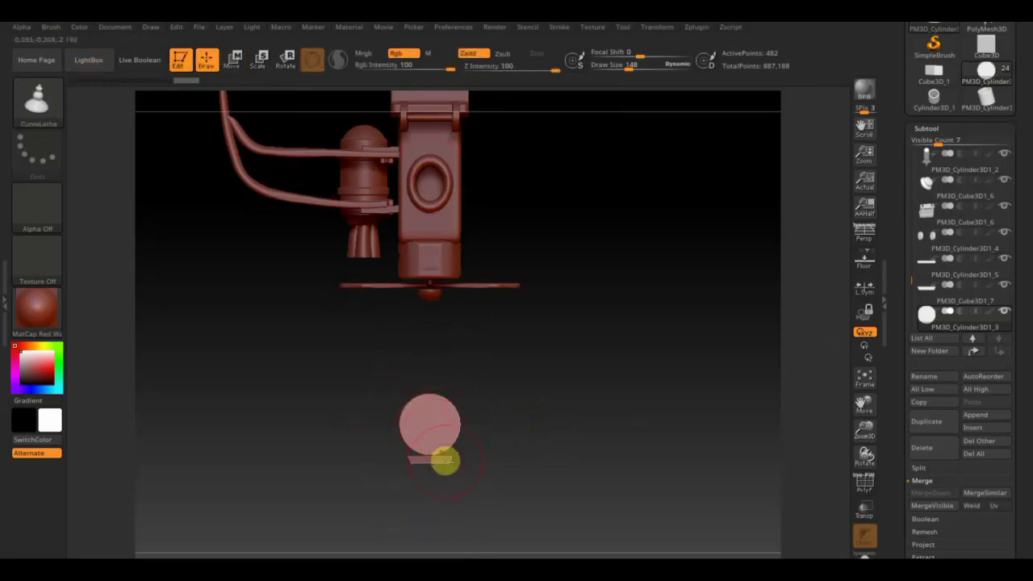
{"action": "left_click", "coordinate": [444, 460], "text": "alt"}
{"action": "left_click", "coordinate": [231, 61]}
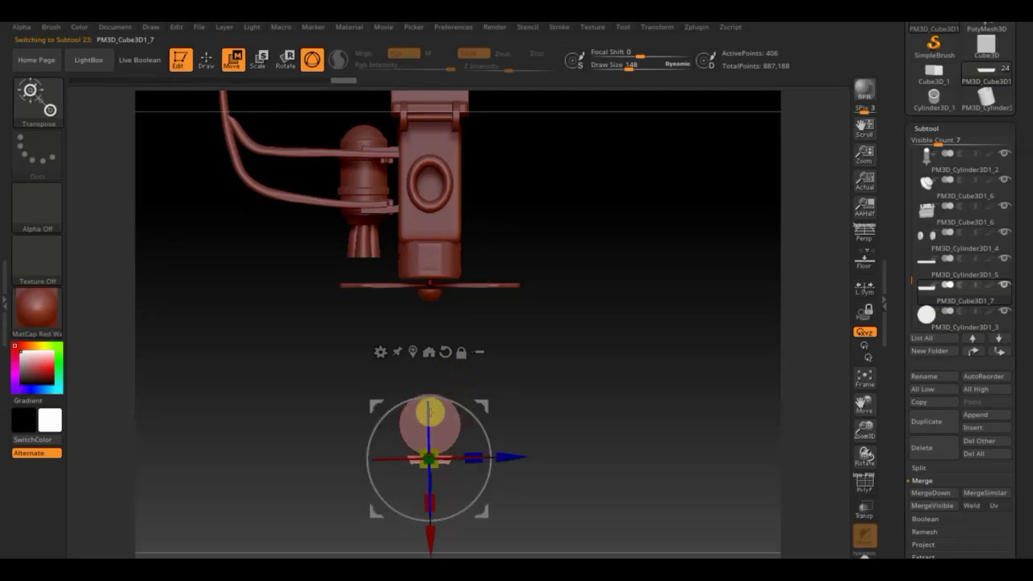
Step: Duplicate the flat bar and tilt the copy diagonally against the disc's lower left
{"action": "left_click_drag", "start_coordinate": [376, 408], "coordinate": [343, 392], "text": "ctrl"}
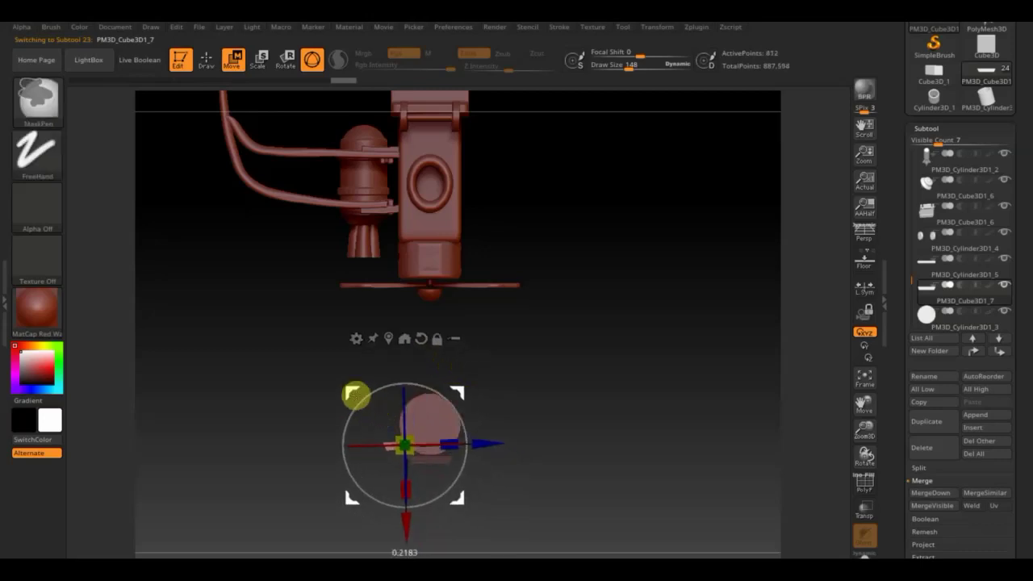
{"action": "left_click_drag", "start_coordinate": [414, 386], "coordinate": [450, 422]}
{"action": "left_click_drag", "start_coordinate": [341, 392], "coordinate": [339, 388]}
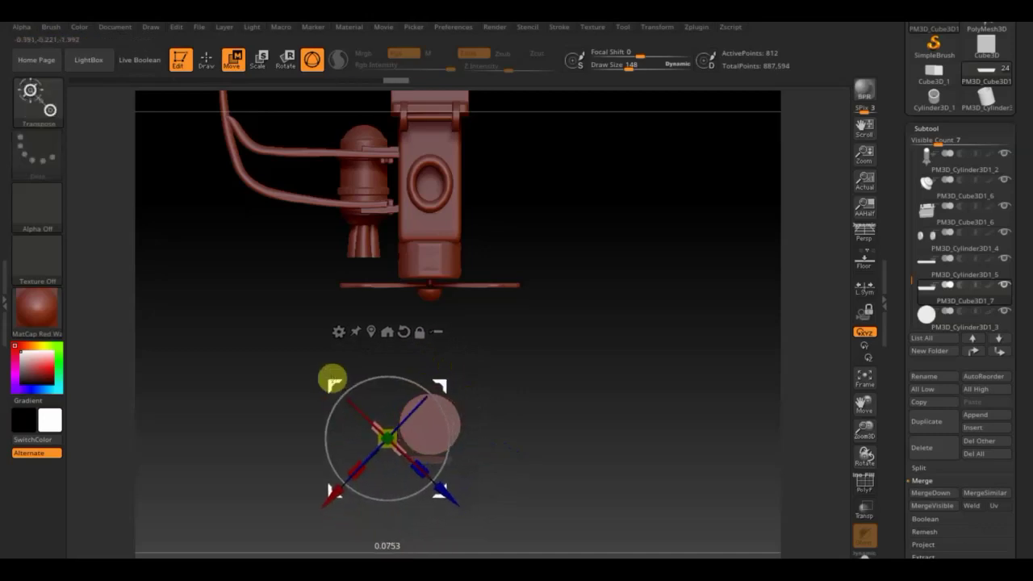
{"action": "left_click_drag", "start_coordinate": [414, 385], "coordinate": [426, 392]}
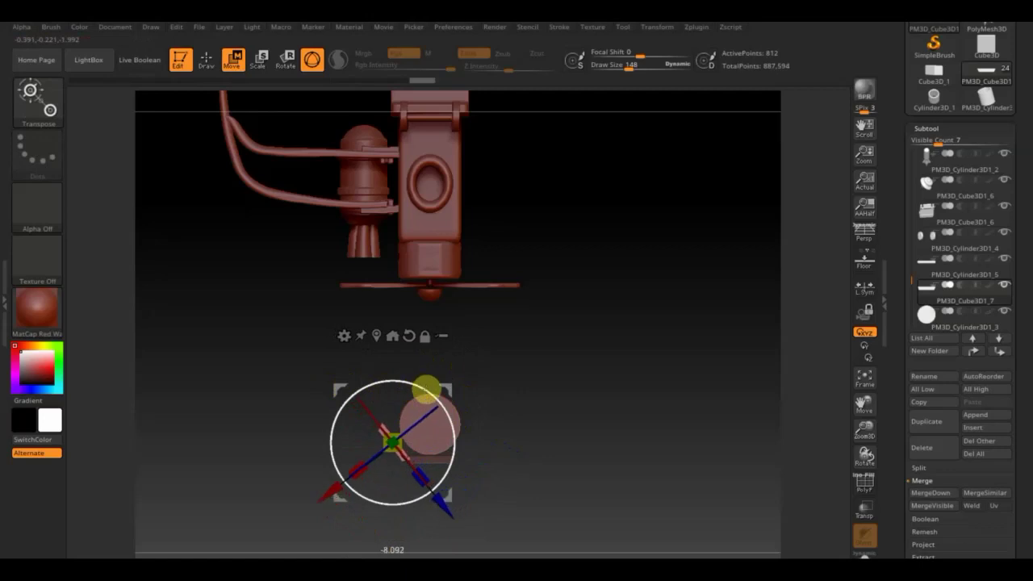
{"action": "left_click_drag", "start_coordinate": [341, 388], "coordinate": [345, 380]}
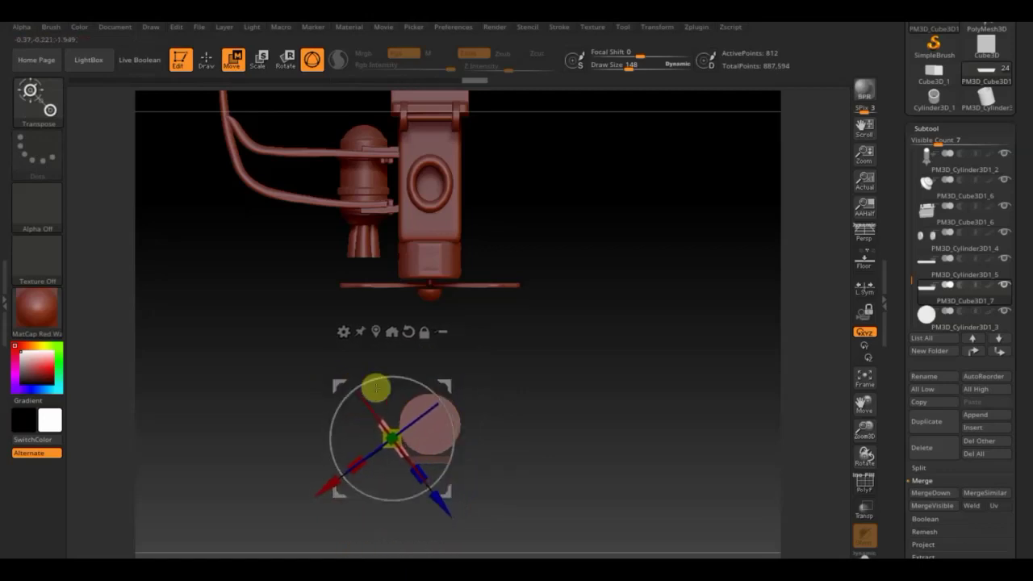
{"action": "left_click_drag", "start_coordinate": [450, 388], "coordinate": [520, 435]}
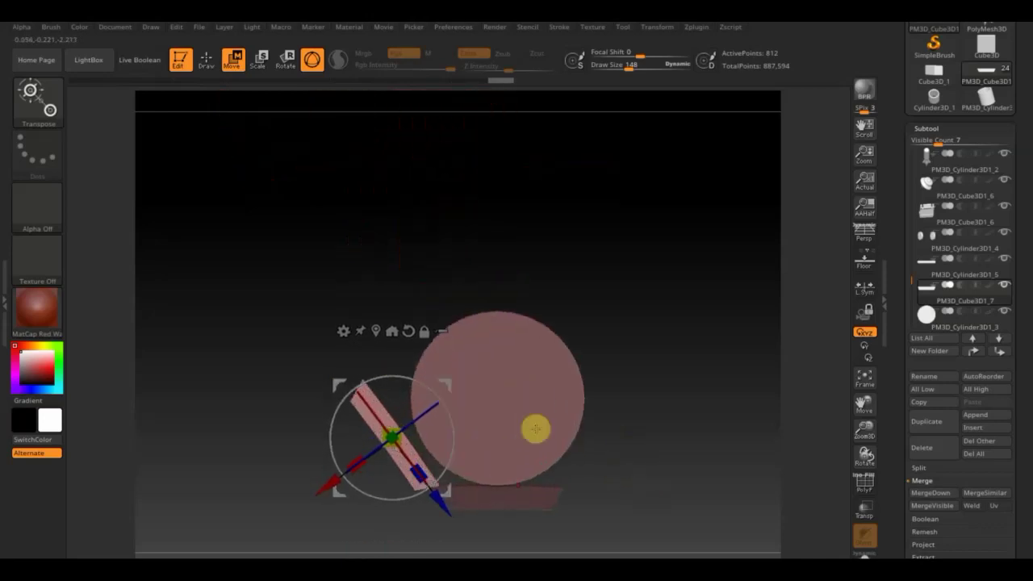
{"action": "left_click_drag", "start_coordinate": [426, 392], "coordinate": [453, 380]}
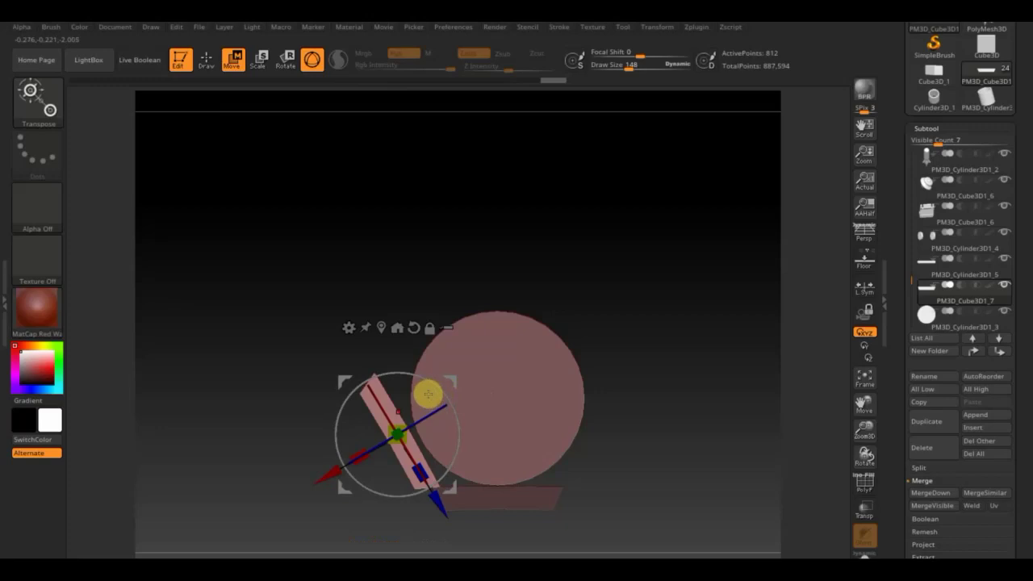
{"action": "left_click_drag", "start_coordinate": [454, 385], "coordinate": [452, 386]}
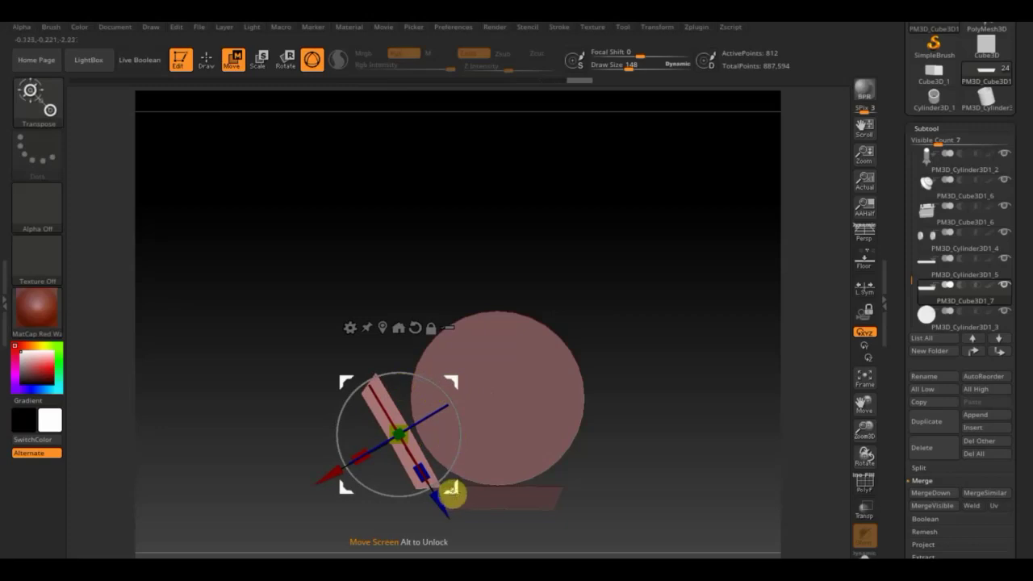
Step: Pull a bar copy up-left, tilt it the other way and slide it into place
{"action": "left_click_drag", "start_coordinate": [442, 500], "coordinate": [374, 393]}
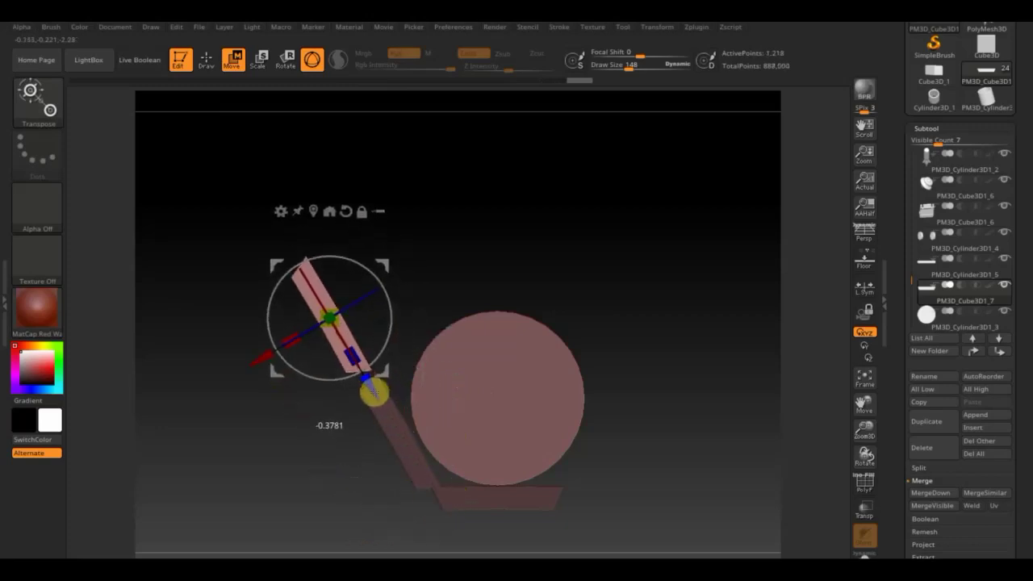
{"action": "left_click_drag", "start_coordinate": [387, 293], "coordinate": [415, 350]}
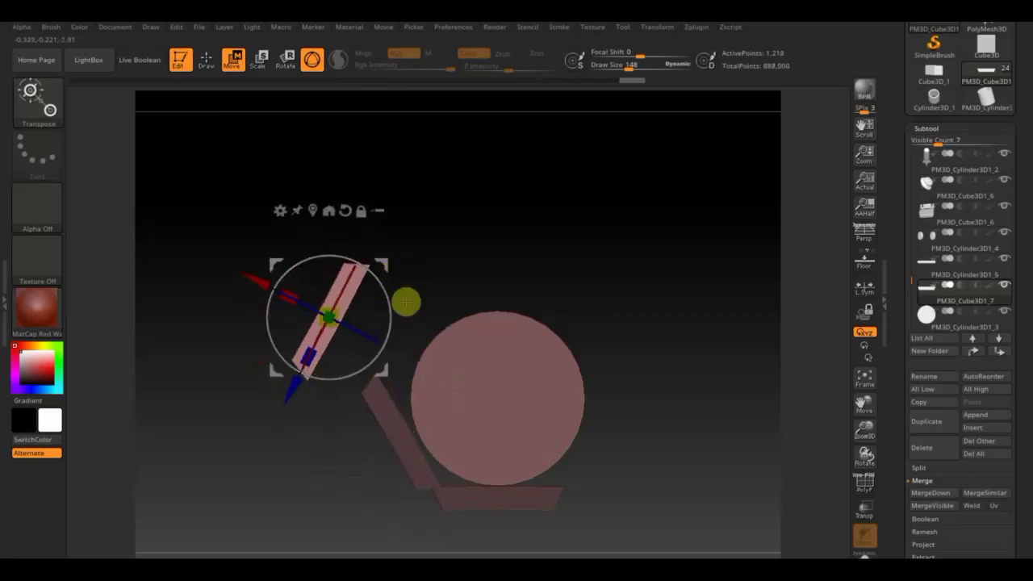
{"action": "left_click_drag", "start_coordinate": [260, 281], "coordinate": [307, 281]}
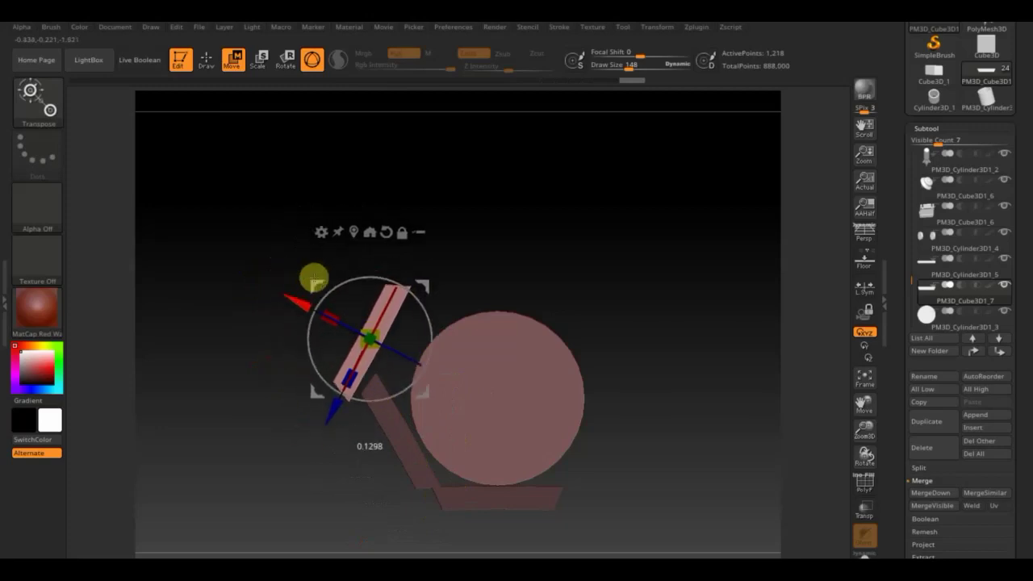
{"action": "mouse_move", "coordinate": [425, 283]}
{"action": "left_mouse_down"}
{"action": "mouse_move", "coordinate": [472, 264]}
{"action": "mouse_move", "coordinate": [459, 260]}
{"action": "mouse_move", "coordinate": [476, 272]}
{"action": "mouse_move", "coordinate": [461, 272]}
{"action": "mouse_move", "coordinate": [489, 284]}
{"action": "mouse_move", "coordinate": [476, 269]}
{"action": "left_mouse_up"}
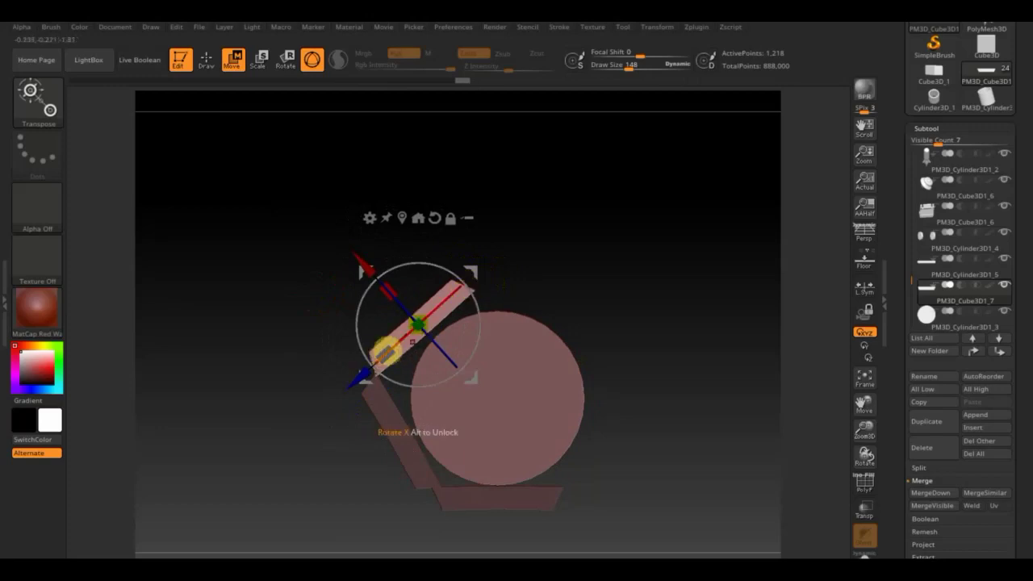
{"action": "mouse_move", "coordinate": [589, 359]}
{"action": "left_mouse_down"}
{"action": "mouse_move", "coordinate": [602, 339]}
{"action": "mouse_move", "coordinate": [647, 342]}
{"action": "mouse_move", "coordinate": [600, 325]}
{"action": "mouse_move", "coordinate": [604, 333]}
{"action": "left_mouse_up"}
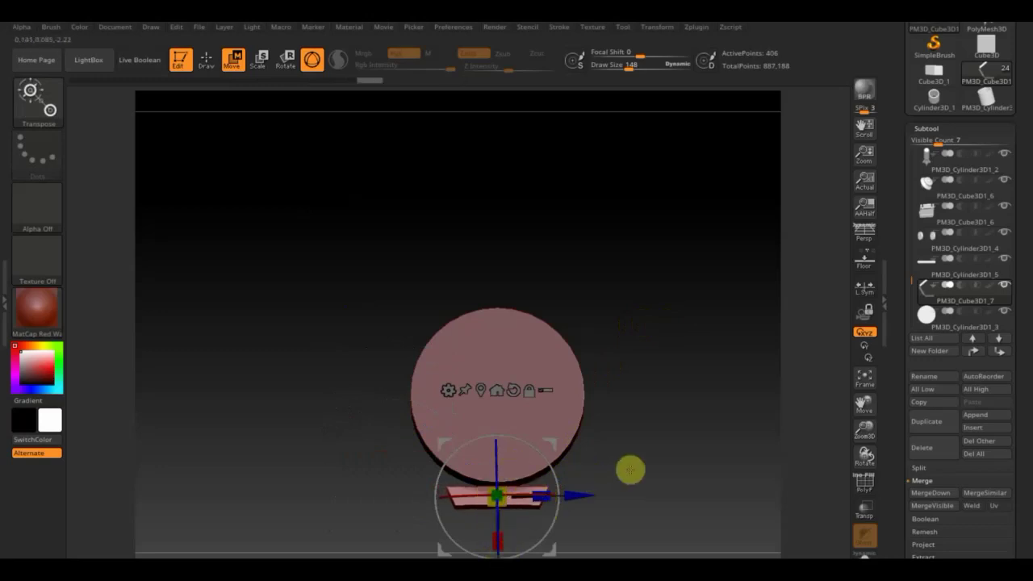
{"action": "left_click_drag", "start_coordinate": [632, 470], "coordinate": [638, 387], "text": "alt"}
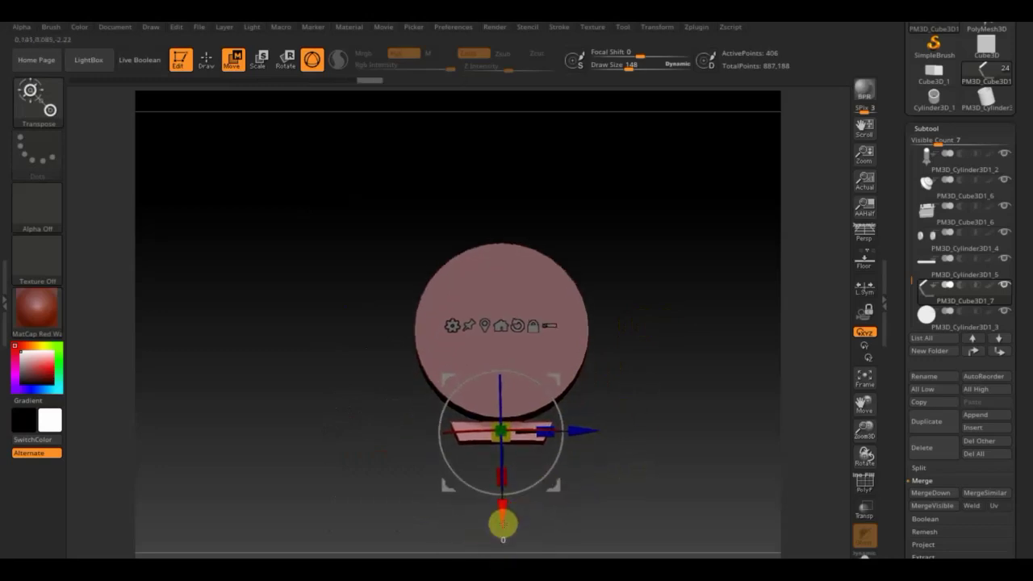
{"action": "left_click_drag", "start_coordinate": [502, 523], "coordinate": [501, 521]}
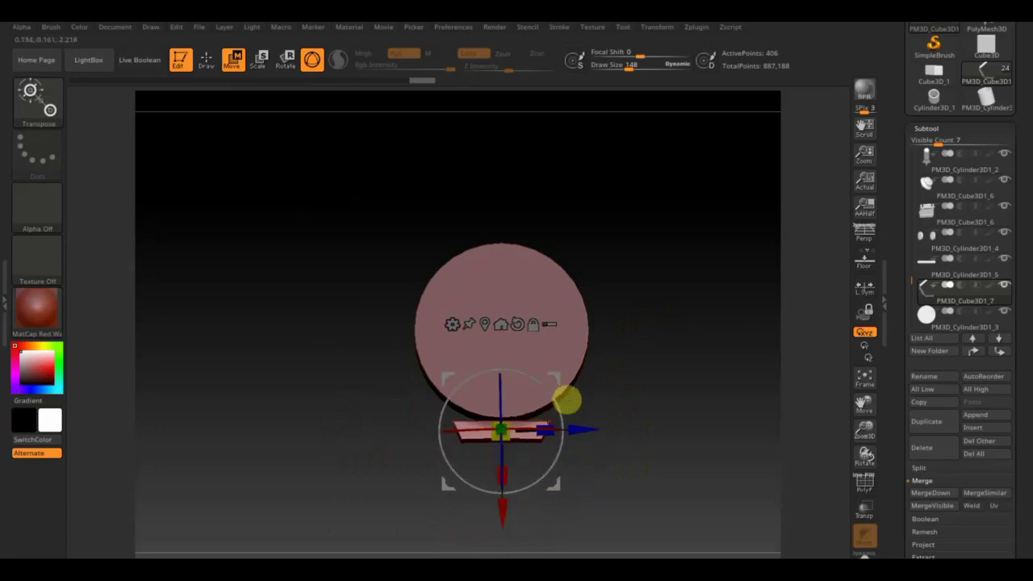
Step: Duplicate the flat bottom piece and angle the copy about 40° as the lower-left side
{"action": "key", "text": "ctrl"}
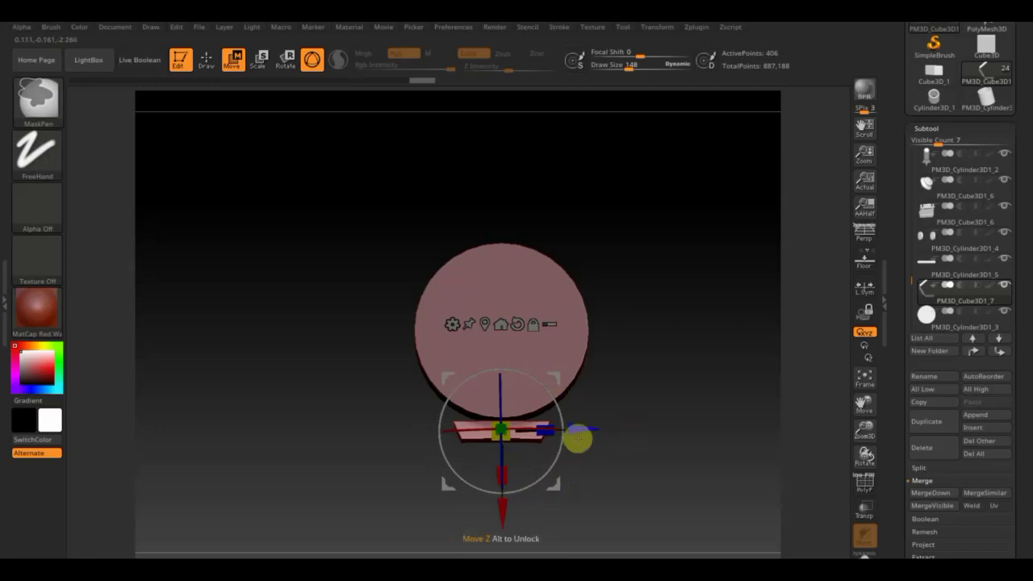
{"action": "left_click_drag", "start_coordinate": [576, 438], "coordinate": [493, 412], "text": "ctrl"}
{"action": "left_click_drag", "start_coordinate": [463, 369], "coordinate": [476, 416]}
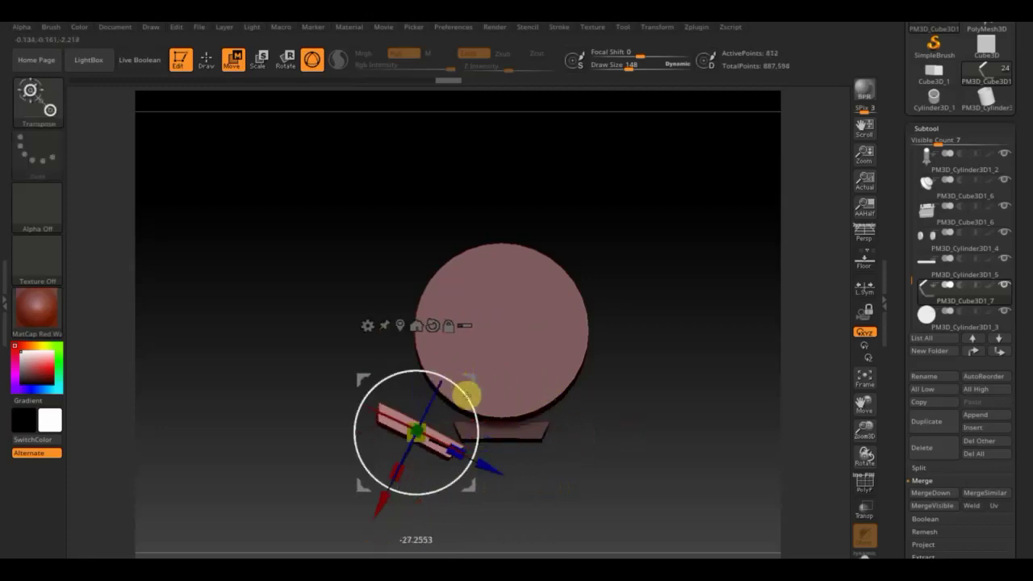
{"action": "left_click_drag", "start_coordinate": [463, 482], "coordinate": [458, 457]}
{"action": "left_click_drag", "start_coordinate": [463, 363], "coordinate": [469, 339]}
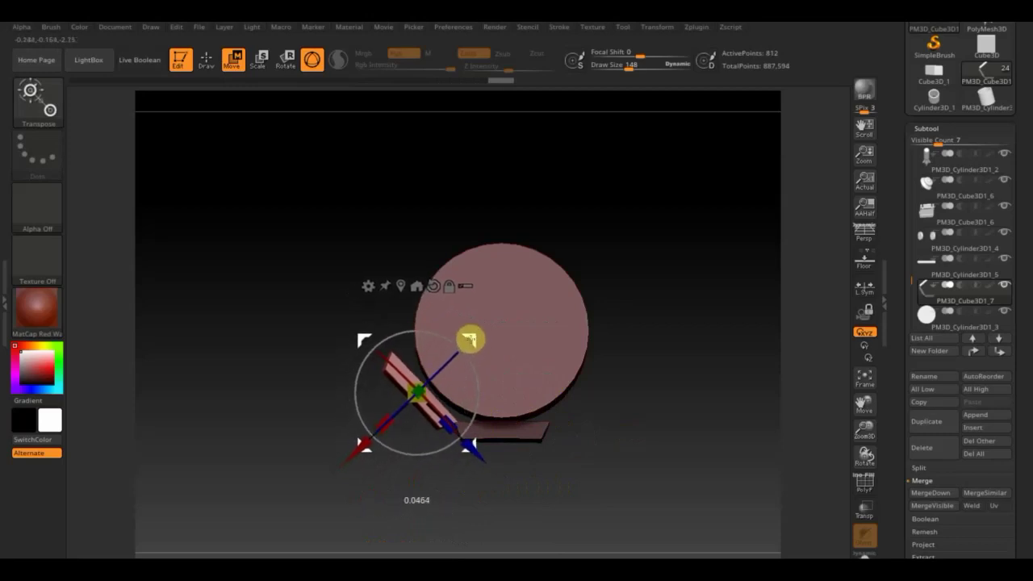
{"action": "left_click_drag", "start_coordinate": [459, 342], "coordinate": [474, 333]}
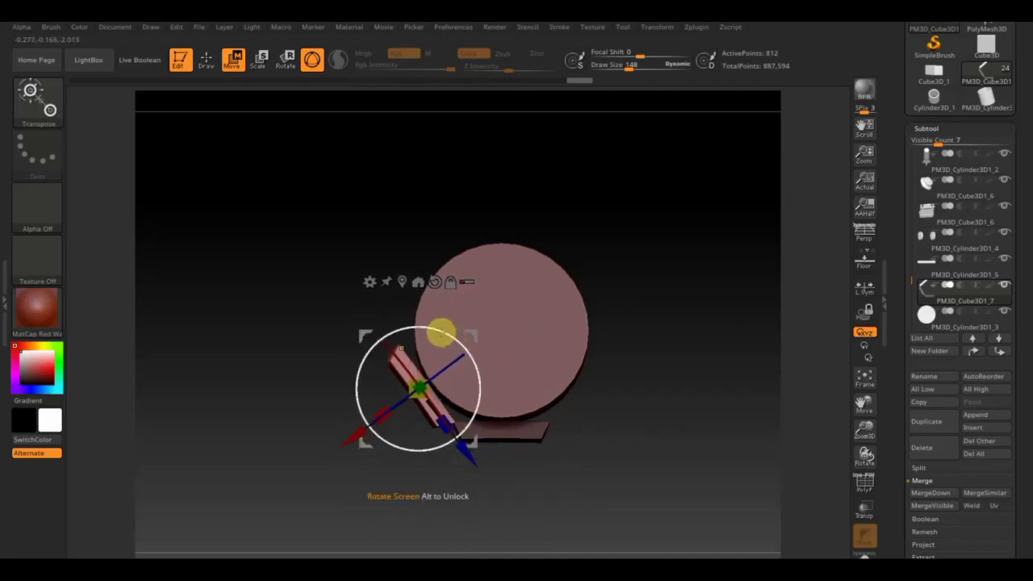
Step: Duplicate the angled piece and set the copy near-vertical as the ring's left side
{"action": "key", "text": "ctrl"}
{"action": "left_click_drag", "start_coordinate": [476, 458], "coordinate": [422, 362], "text": "ctrl"}
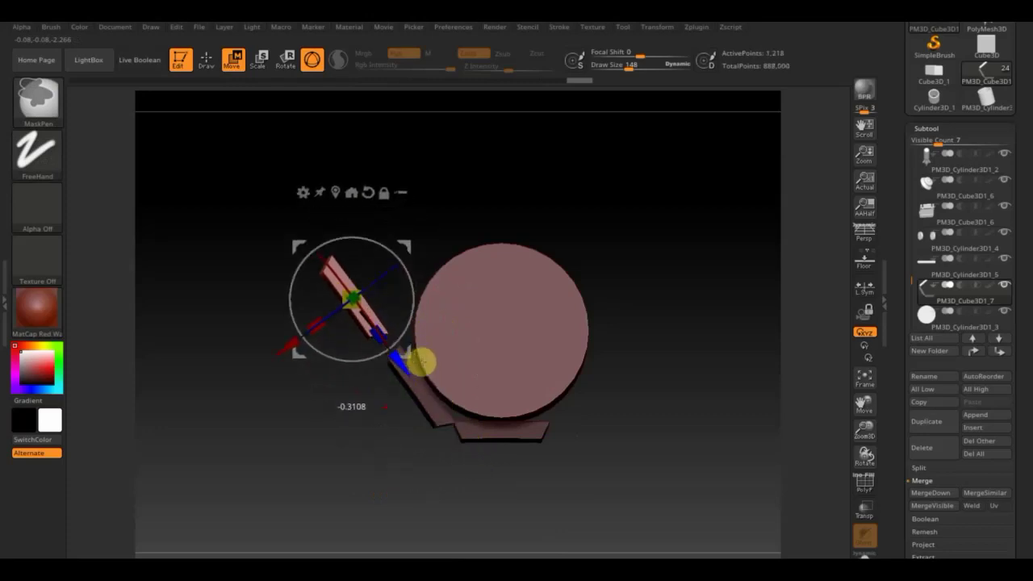
{"action": "left_click_drag", "start_coordinate": [408, 263], "coordinate": [417, 267]}
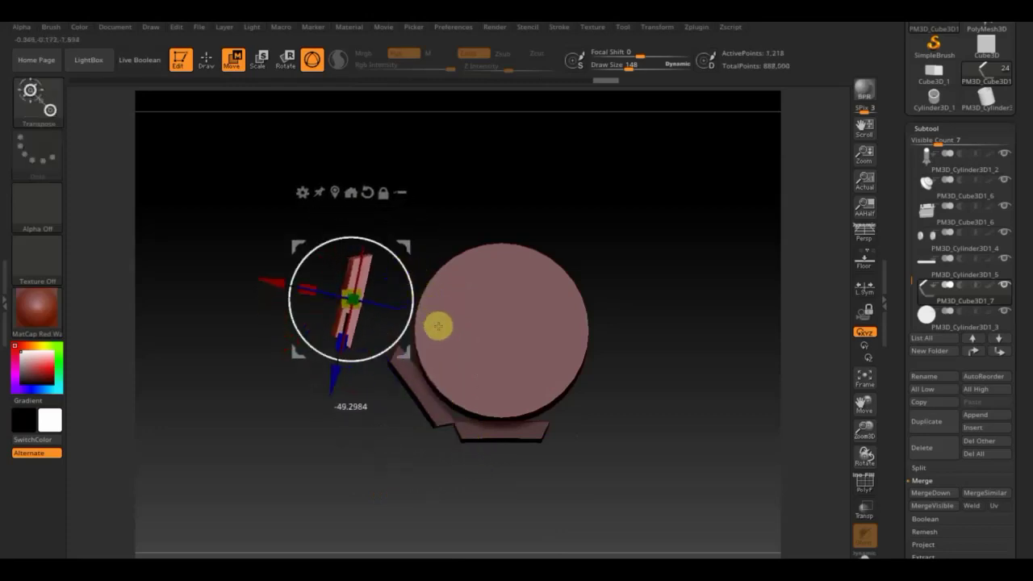
{"action": "mouse_move", "coordinate": [297, 281]}
{"action": "left_mouse_down"}
{"action": "mouse_move", "coordinate": [325, 283]}
{"action": "mouse_move", "coordinate": [382, 262]}
{"action": "left_mouse_up"}
{"action": "left_click_drag", "start_coordinate": [404, 388], "coordinate": [389, 382]}
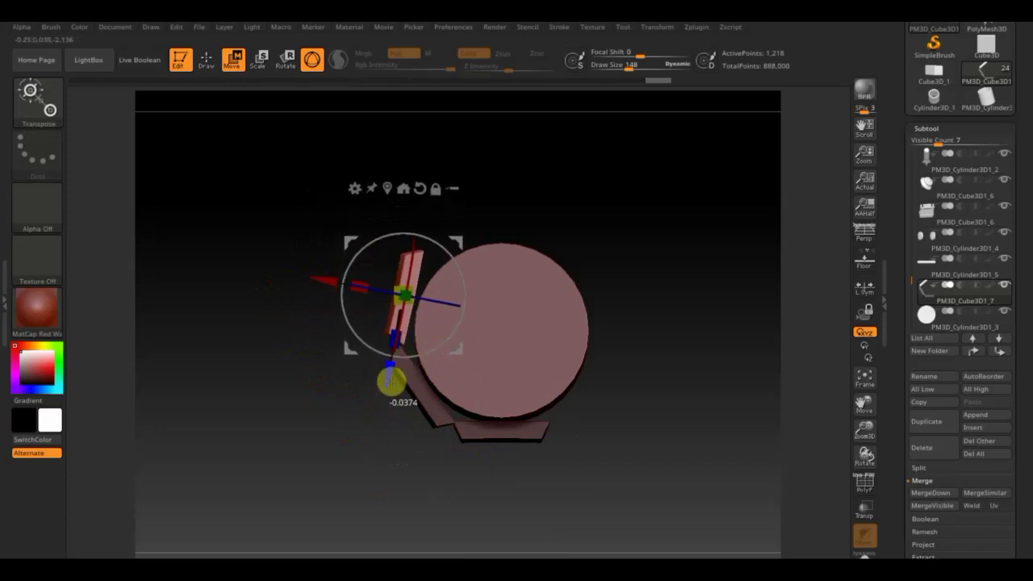
{"action": "left_click", "coordinate": [570, 283]}
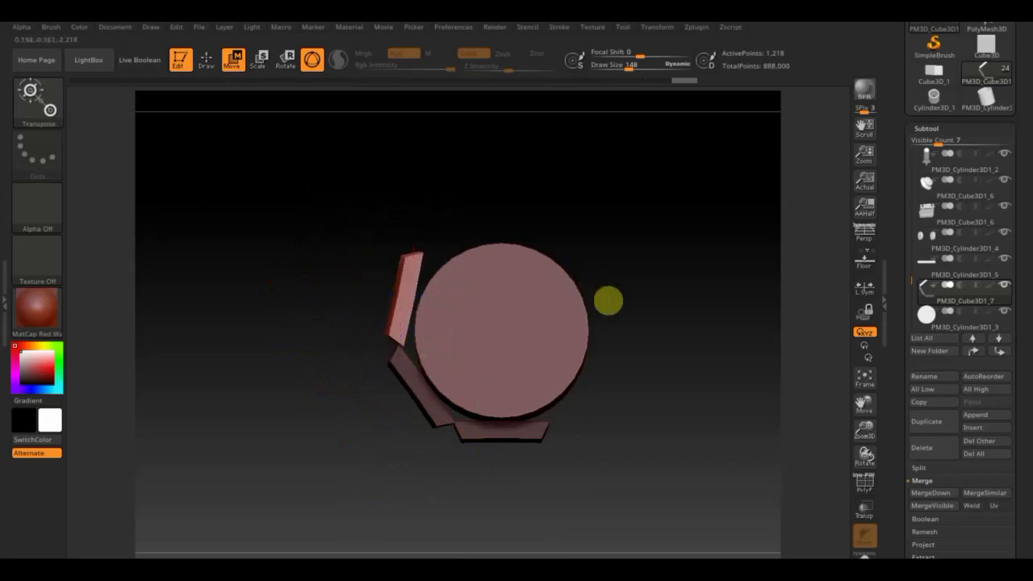
{"action": "mouse_move", "coordinate": [597, 285]}
{"action": "left_mouse_down"}
{"action": "mouse_move", "coordinate": [638, 323]}
{"action": "mouse_move", "coordinate": [666, 290]}
{"action": "left_mouse_up"}
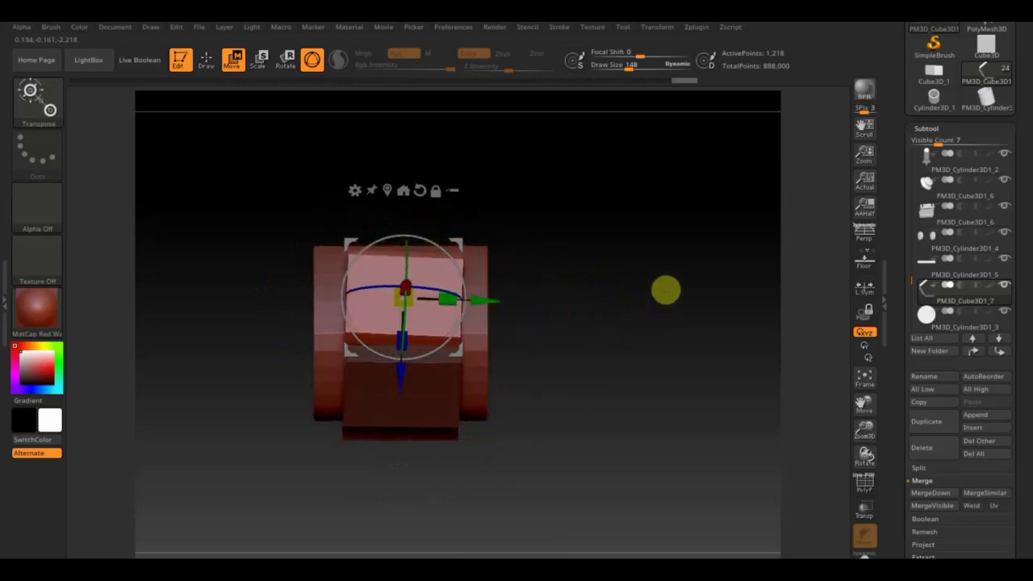
{"action": "mouse_move", "coordinate": [473, 282]}
{"action": "left_mouse_down"}
{"action": "mouse_move", "coordinate": [459, 277]}
{"action": "mouse_move", "coordinate": [600, 282]}
{"action": "left_mouse_up"}
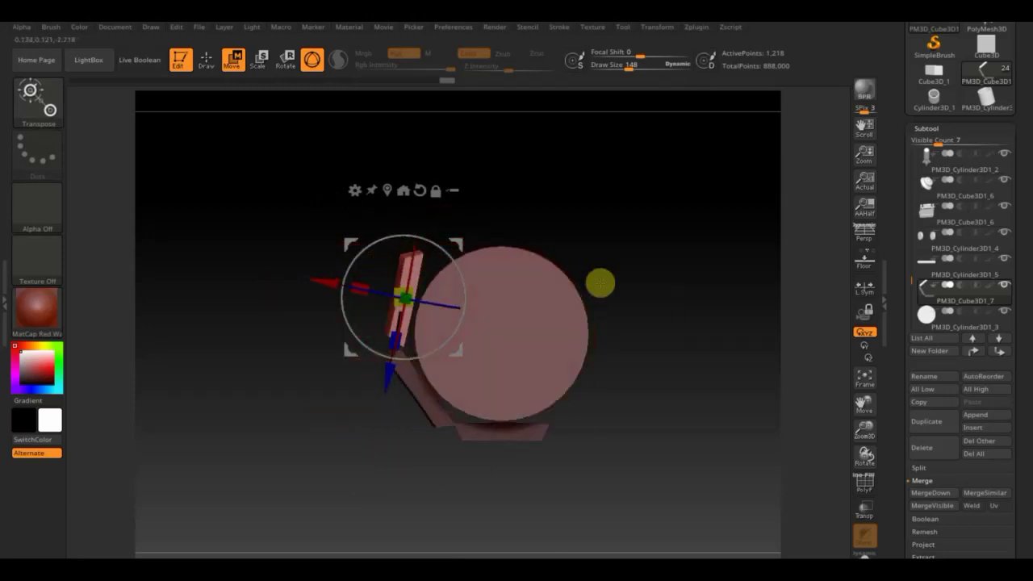
{"action": "left_click_drag", "start_coordinate": [449, 253], "coordinate": [454, 256]}
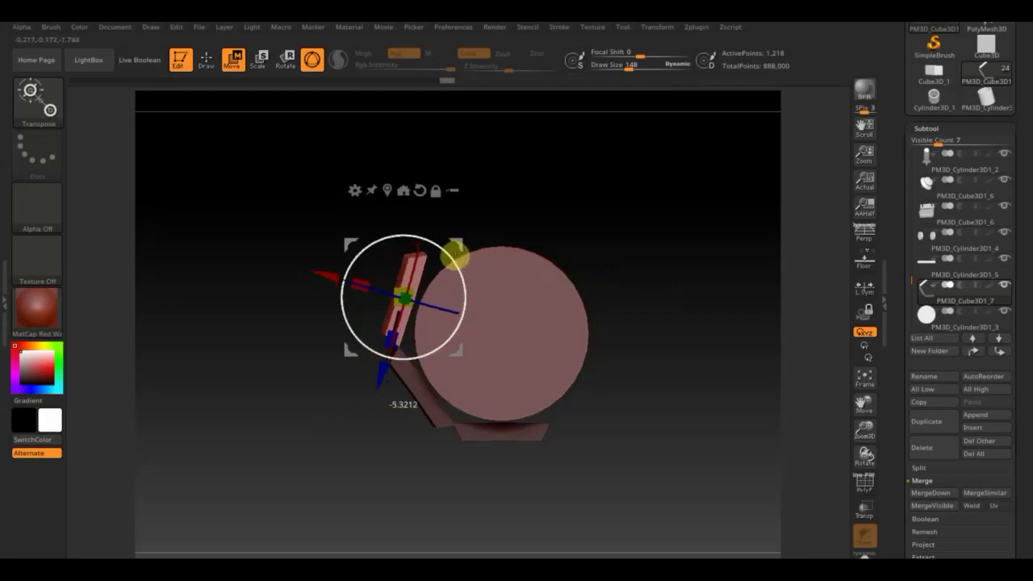
{"action": "left_click_drag", "start_coordinate": [322, 267], "coordinate": [329, 268]}
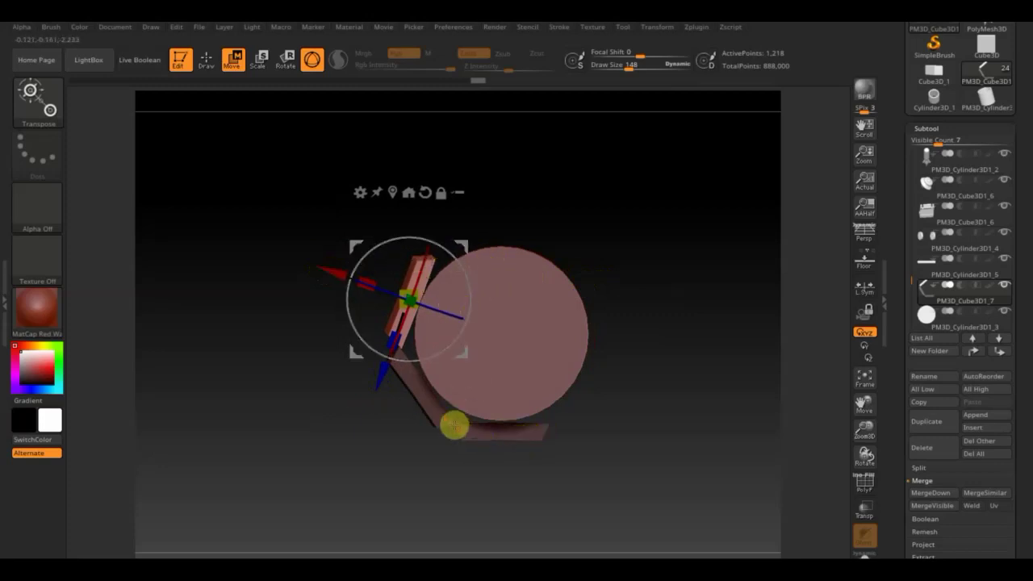
Step: Duplicate the left piece and swing the copy up to the right
{"action": "key", "text": "ctrl"}
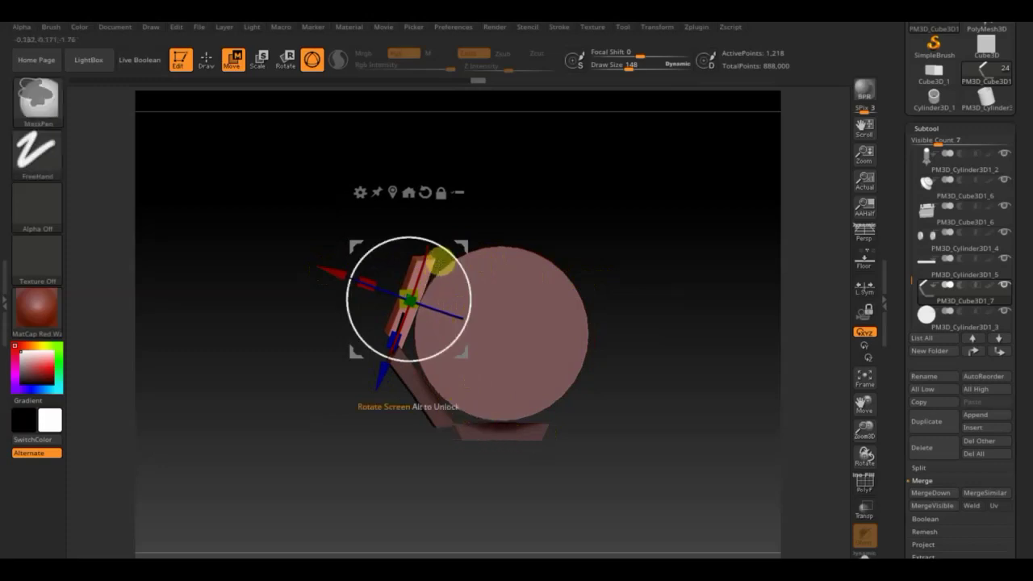
{"action": "key", "text": "ctrl"}
{"action": "mouse_move", "coordinate": [460, 246]}
{"action": "left_mouse_down", "text": "ctrl"}
{"action": "mouse_move", "coordinate": [525, 184]}
{"action": "mouse_move", "coordinate": [507, 178]}
{"action": "mouse_move", "coordinate": [563, 237]}
{"action": "left_mouse_up", "text": "ctrl"}
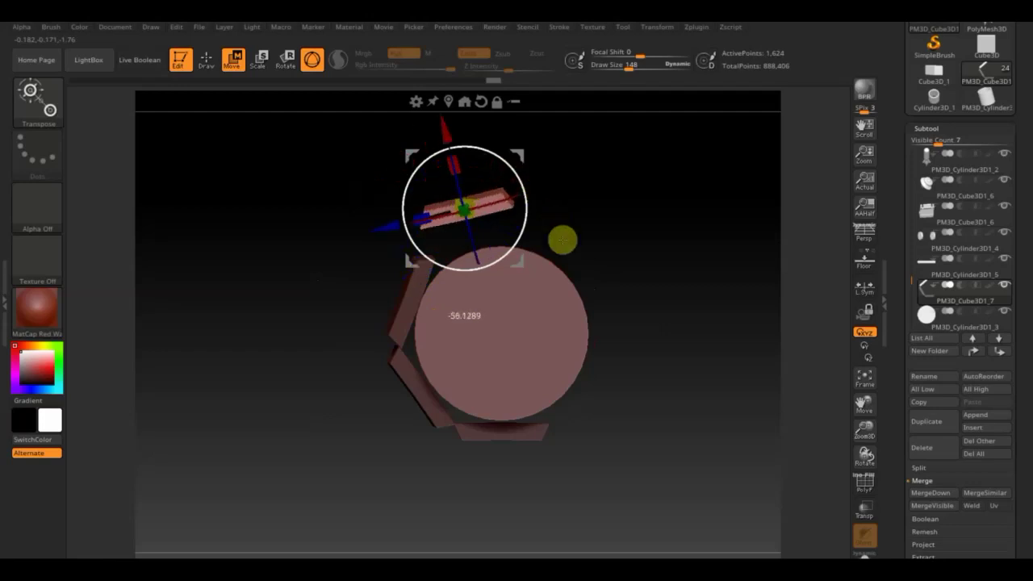
Step: Tilt and slide the bar copy over the sphere's top, then fine-tune its depth, rotation and position
{"action": "mouse_move", "coordinate": [484, 176]}
{"action": "left_mouse_down"}
{"action": "mouse_move", "coordinate": [484, 143]}
{"action": "mouse_move", "coordinate": [505, 173]}
{"action": "left_mouse_up"}
{"action": "mouse_move", "coordinate": [393, 233]}
{"action": "left_mouse_down"}
{"action": "mouse_move", "coordinate": [397, 253]}
{"action": "mouse_move", "coordinate": [410, 257]}
{"action": "left_mouse_up"}
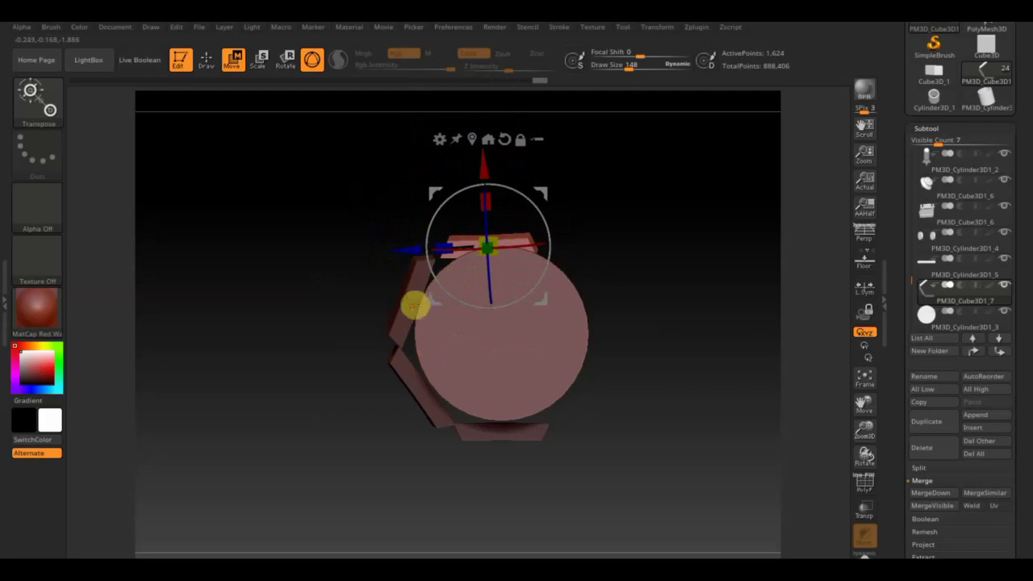
{"action": "mouse_move", "coordinate": [641, 284]}
{"action": "left_mouse_down"}
{"action": "mouse_move", "coordinate": [667, 367]}
{"action": "mouse_move", "coordinate": [645, 410]}
{"action": "mouse_move", "coordinate": [696, 332]}
{"action": "mouse_move", "coordinate": [569, 233]}
{"action": "mouse_move", "coordinate": [721, 384]}
{"action": "mouse_move", "coordinate": [696, 275]}
{"action": "mouse_move", "coordinate": [724, 299]}
{"action": "left_mouse_up"}
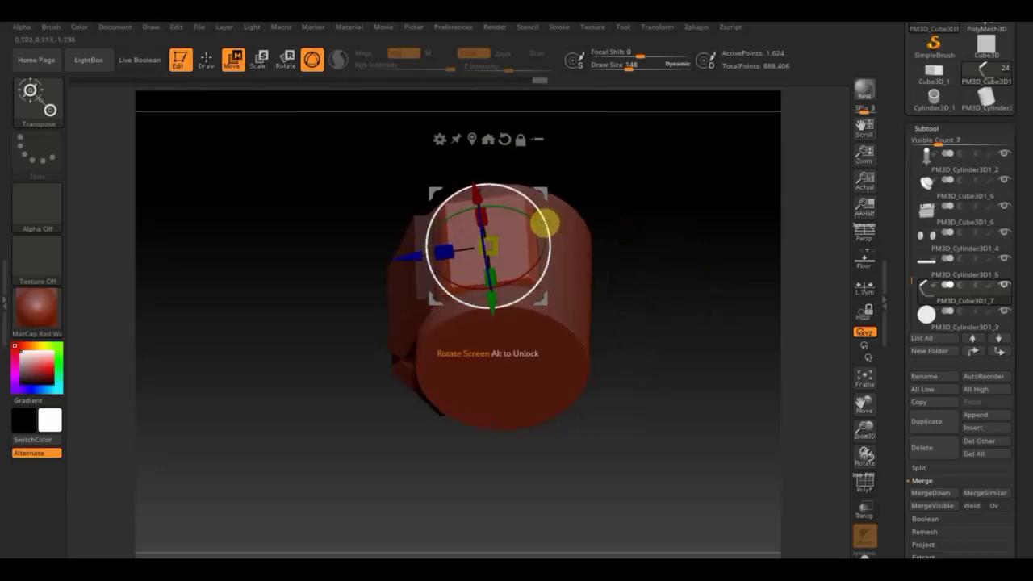
{"action": "left_click_drag", "start_coordinate": [489, 300], "coordinate": [484, 301]}
{"action": "mouse_move", "coordinate": [537, 348]}
{"action": "left_mouse_down"}
{"action": "mouse_move", "coordinate": [634, 420]}
{"action": "mouse_move", "coordinate": [636, 348]}
{"action": "mouse_move", "coordinate": [661, 399]}
{"action": "mouse_move", "coordinate": [664, 464]}
{"action": "mouse_move", "coordinate": [609, 423]}
{"action": "left_mouse_up"}
{"action": "left_click_drag", "start_coordinate": [509, 323], "coordinate": [517, 325]}
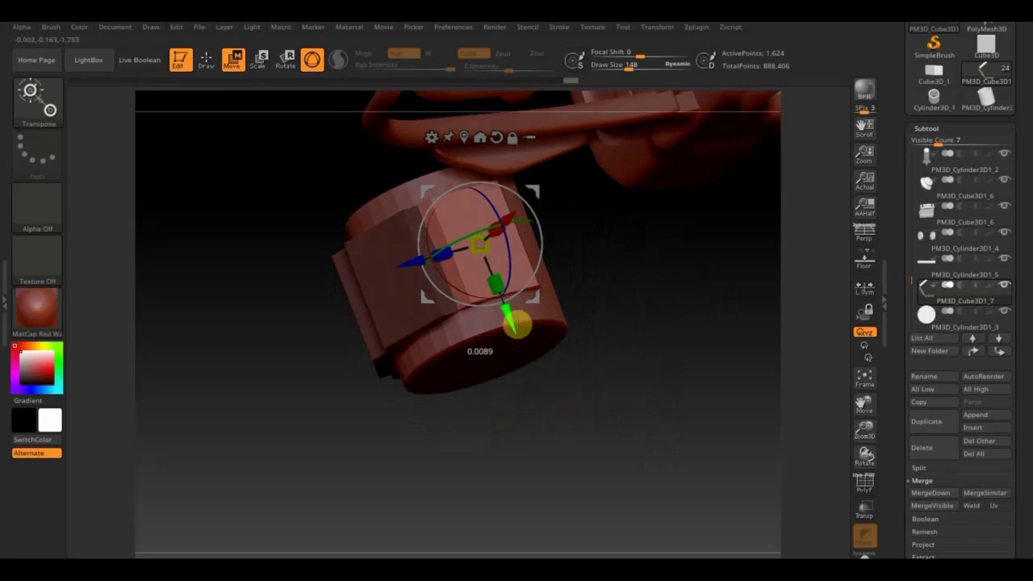
{"action": "mouse_move", "coordinate": [565, 352]}
{"action": "left_mouse_down"}
{"action": "mouse_move", "coordinate": [606, 363]}
{"action": "mouse_move", "coordinate": [594, 224]}
{"action": "mouse_move", "coordinate": [622, 286]}
{"action": "mouse_move", "coordinate": [585, 258]}
{"action": "mouse_move", "coordinate": [651, 306]}
{"action": "left_mouse_up"}
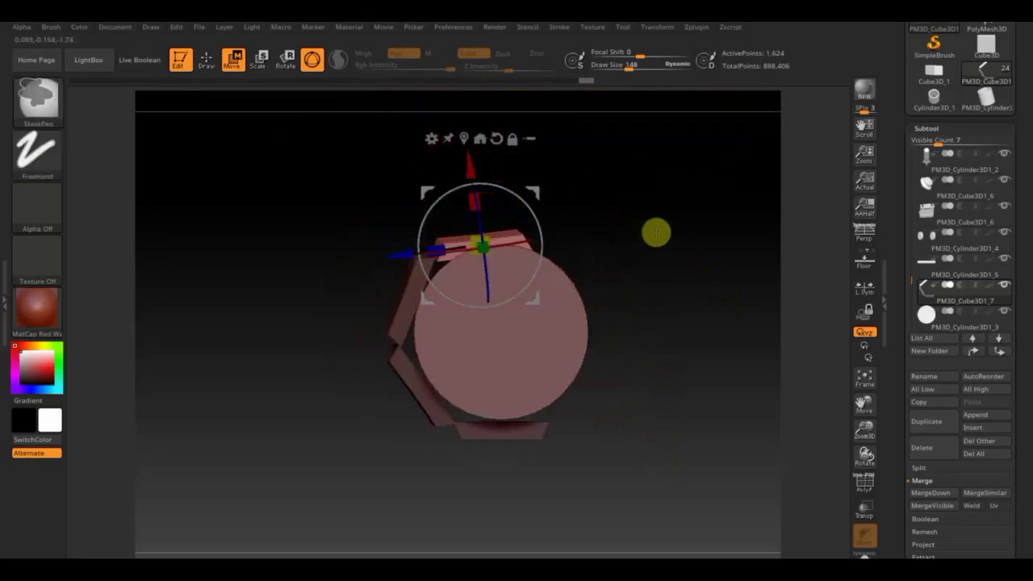
{"action": "left_click_drag", "start_coordinate": [656, 233], "coordinate": [682, 270]}
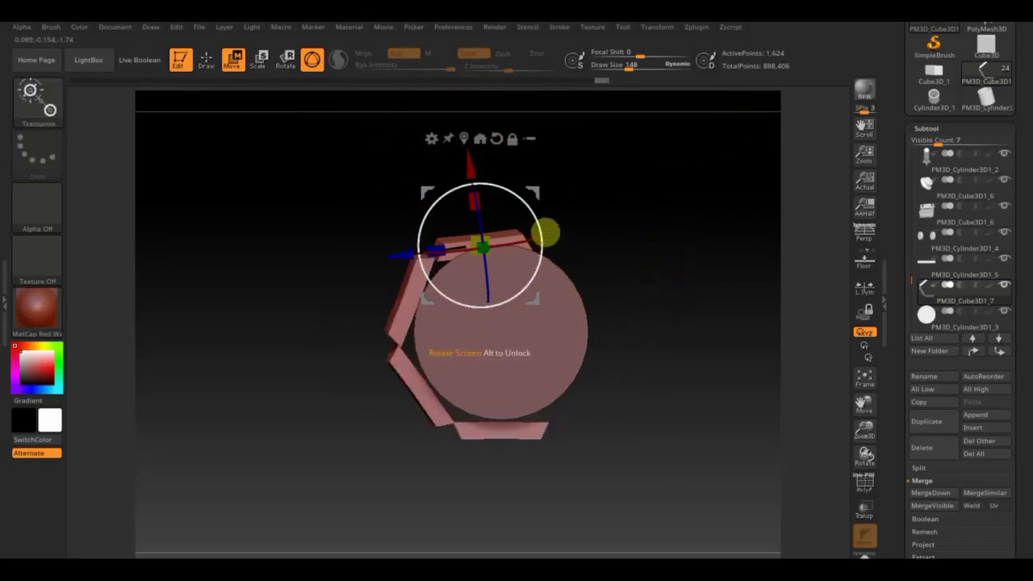
{"action": "left_click_drag", "start_coordinate": [482, 306], "coordinate": [476, 308]}
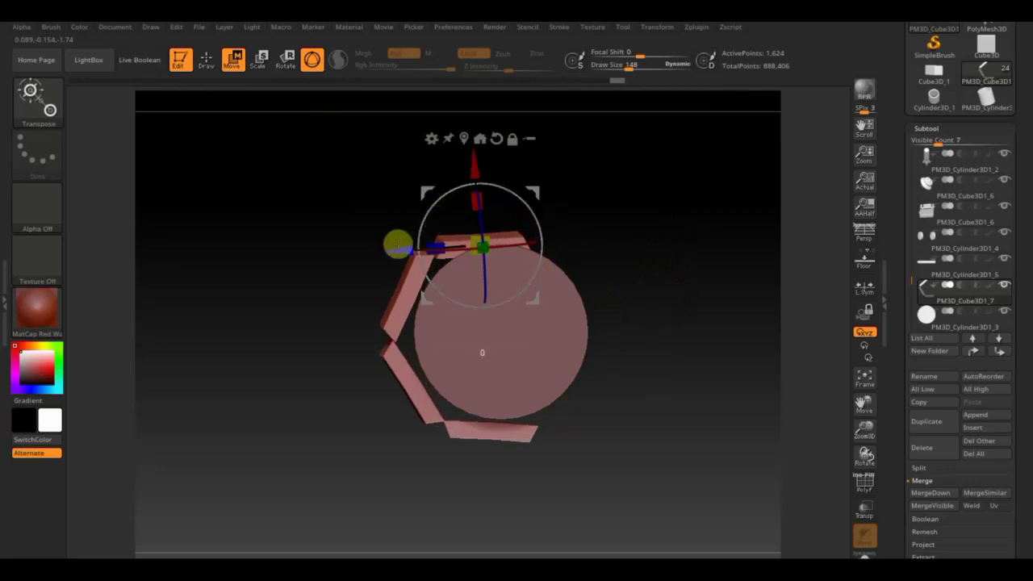
{"action": "left_click_drag", "start_coordinate": [396, 242], "coordinate": [405, 235]}
{"action": "left_click_drag", "start_coordinate": [486, 171], "coordinate": [493, 188]}
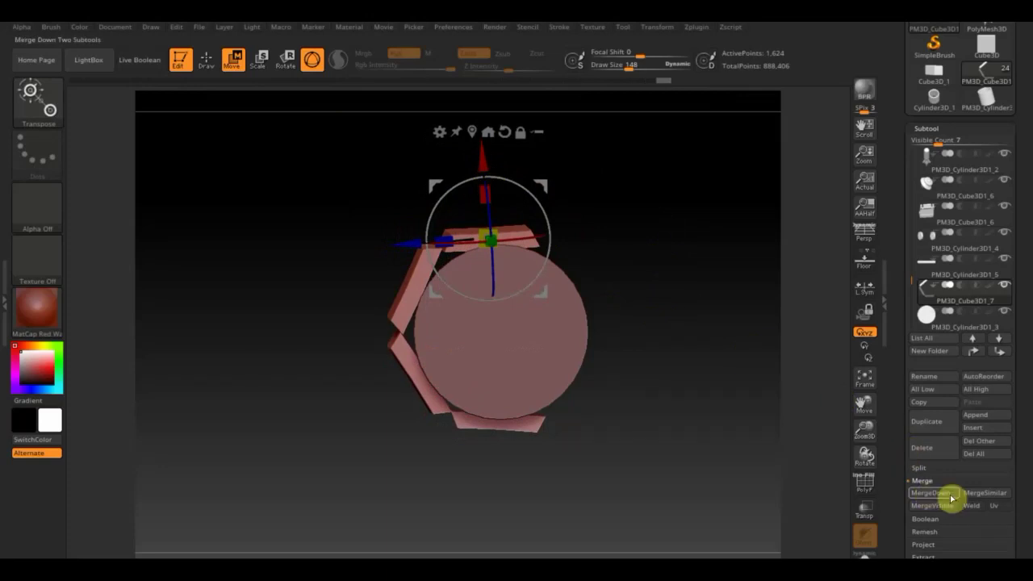
Step: Mirror the ring pieces onto the right side from the Geometry options
{"action": "scroll", "coordinate": [977, 383], "scroll_direction": "down", "scroll_amount": 5}
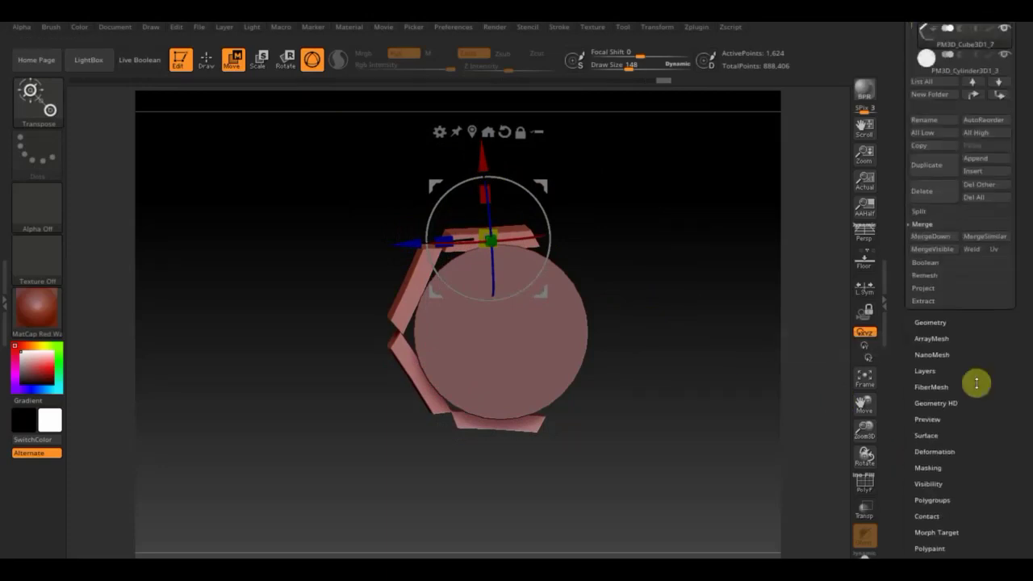
{"action": "left_click", "coordinate": [935, 324]}
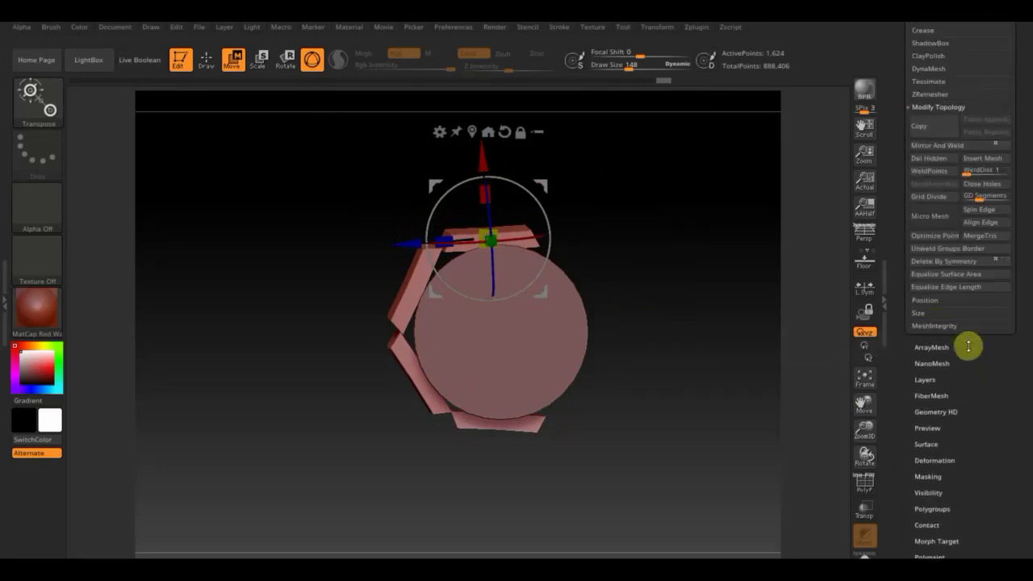
{"action": "left_click", "coordinate": [943, 151]}
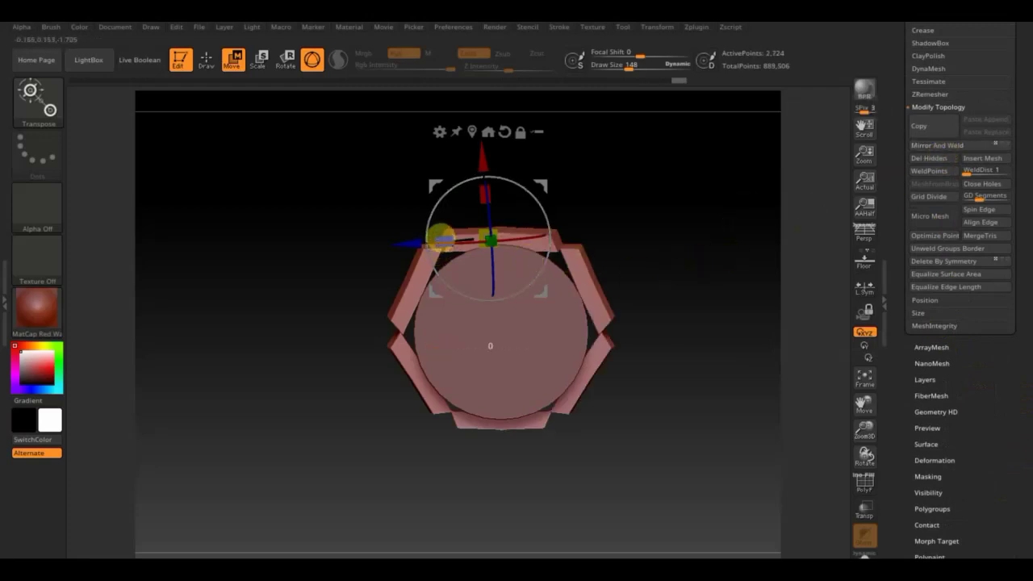
Step: Shrink the block's sides, try and undo a horizontal stretch, then rotate the block slightly
{"action": "left_click_drag", "start_coordinate": [441, 238], "coordinate": [444, 237]}
{"action": "mouse_move", "coordinate": [581, 271]}
{"action": "left_mouse_down"}
{"action": "mouse_move", "coordinate": [744, 337]}
{"action": "mouse_move", "coordinate": [756, 369]}
{"action": "mouse_move", "coordinate": [715, 408]}
{"action": "mouse_move", "coordinate": [730, 311]}
{"action": "mouse_move", "coordinate": [780, 341]}
{"action": "left_mouse_up"}
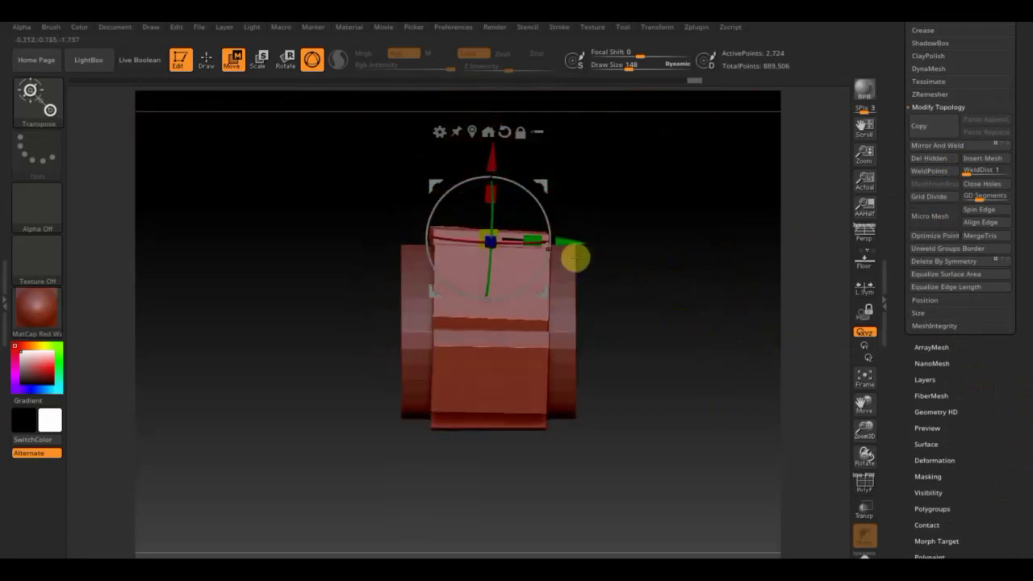
{"action": "left_click_drag", "start_coordinate": [538, 238], "coordinate": [797, 257]}
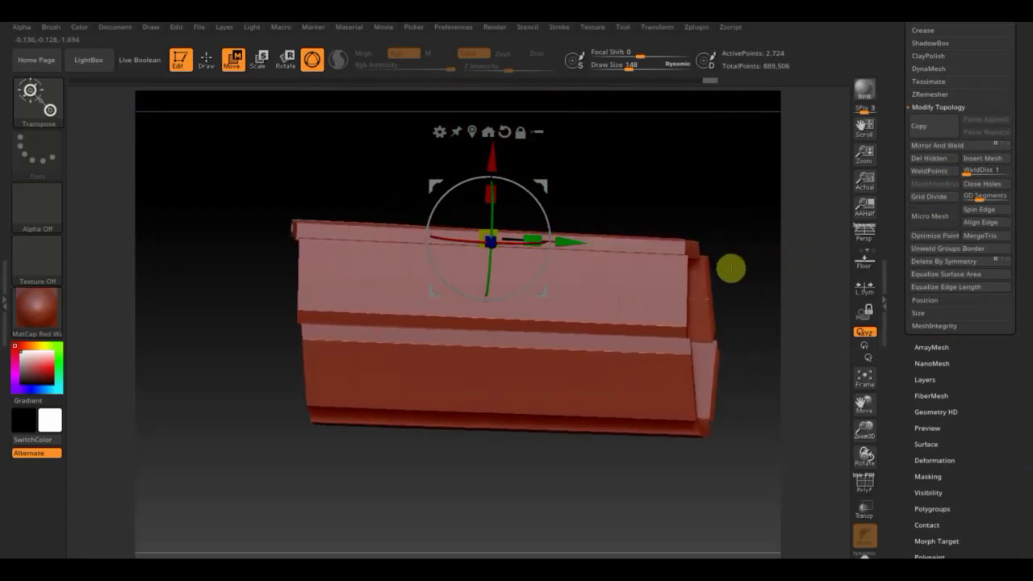
{"action": "key", "text": "ctrl+z"}
{"action": "mouse_move", "coordinate": [731, 267]}
{"action": "left_mouse_down"}
{"action": "mouse_move", "coordinate": [767, 369]}
{"action": "mouse_move", "coordinate": [758, 417]}
{"action": "mouse_move", "coordinate": [680, 335]}
{"action": "mouse_move", "coordinate": [702, 368]}
{"action": "mouse_move", "coordinate": [685, 337]}
{"action": "mouse_move", "coordinate": [637, 396]}
{"action": "mouse_move", "coordinate": [653, 489]}
{"action": "mouse_move", "coordinate": [683, 499]}
{"action": "left_mouse_up"}
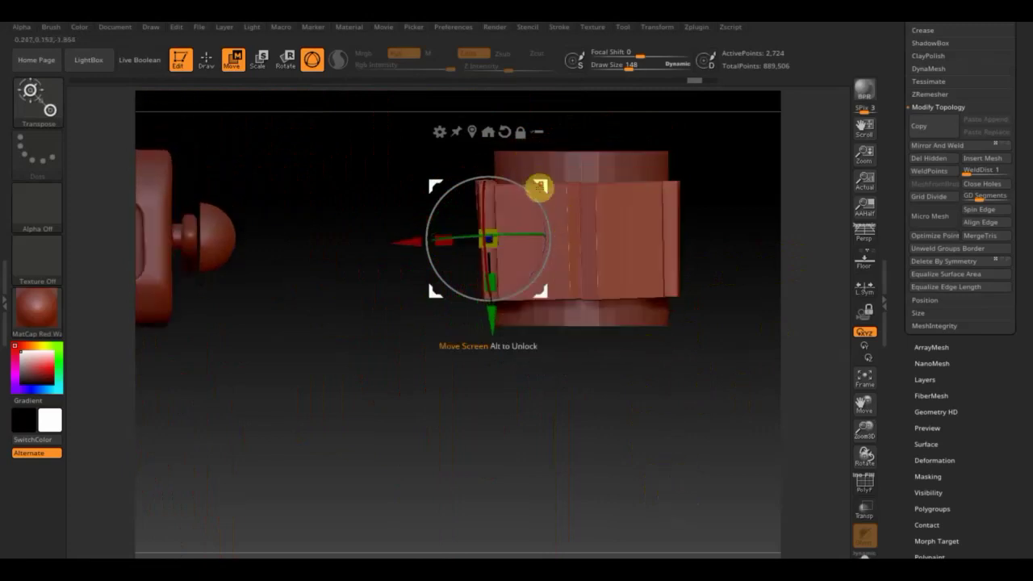
{"action": "left_click_drag", "start_coordinate": [538, 199], "coordinate": [528, 254]}
{"action": "mouse_move", "coordinate": [491, 286]}
{"action": "left_mouse_down"}
{"action": "mouse_move", "coordinate": [498, 307]}
{"action": "mouse_move", "coordinate": [490, 288]}
{"action": "left_mouse_up"}
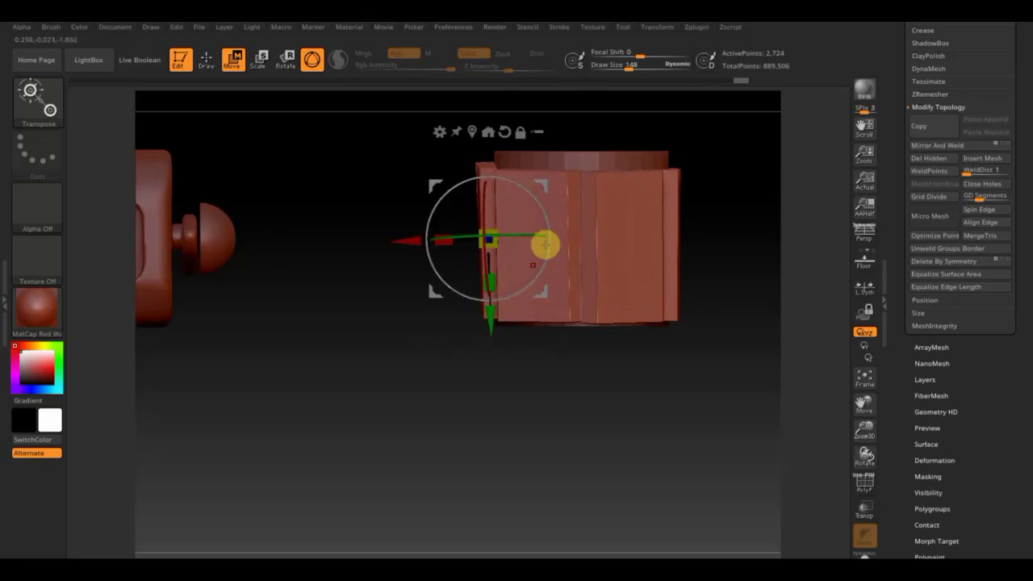
Step: Stretch the block down into a long, tall post and rotate it into alignment
{"action": "left_click_drag", "start_coordinate": [495, 277], "coordinate": [523, 556]}
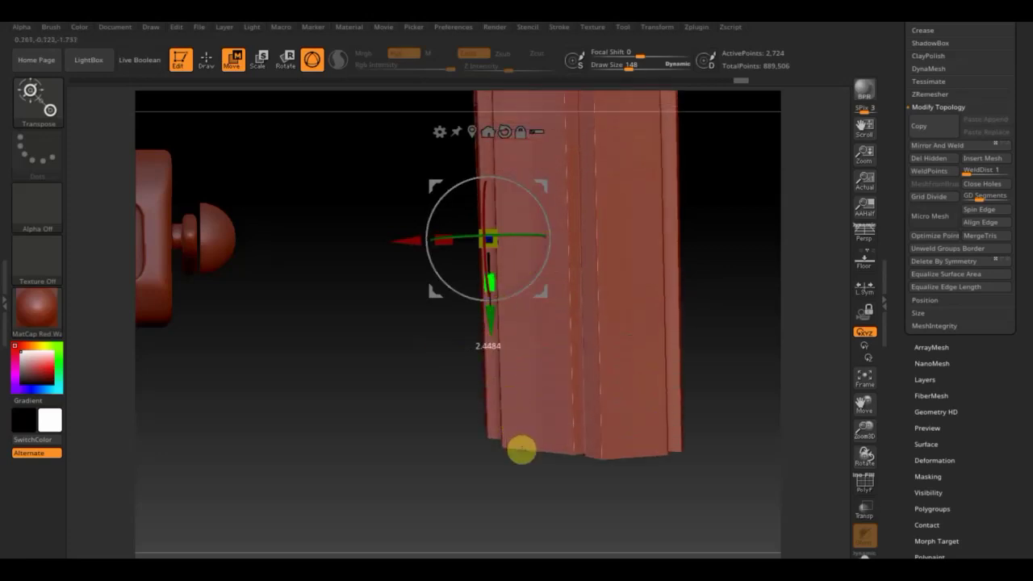
{"action": "mouse_move", "coordinate": [785, 423]}
{"action": "left_mouse_down"}
{"action": "mouse_move", "coordinate": [646, 317]}
{"action": "mouse_move", "coordinate": [624, 330]}
{"action": "left_mouse_up"}
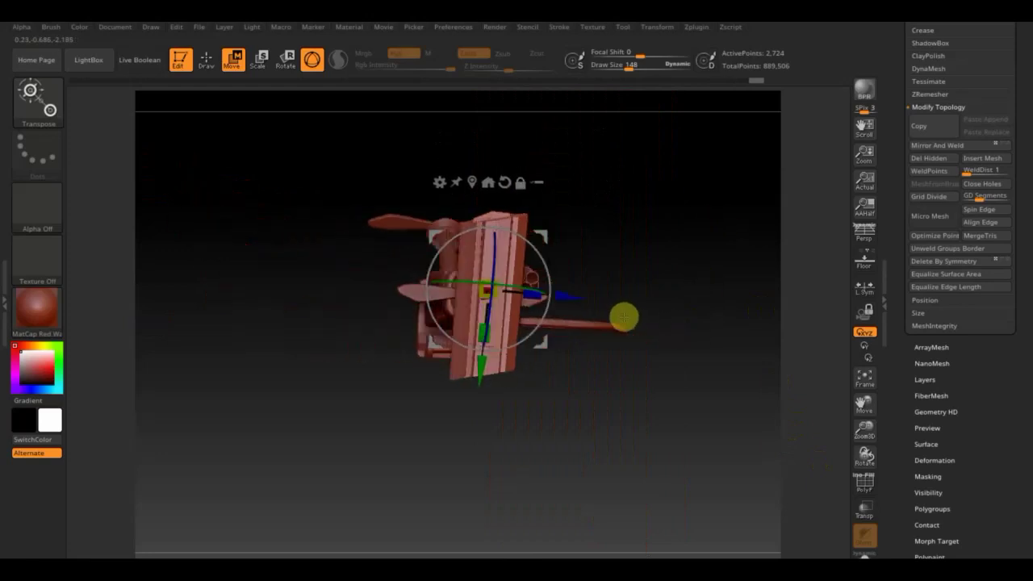
{"action": "left_click_drag", "start_coordinate": [484, 352], "coordinate": [492, 351]}
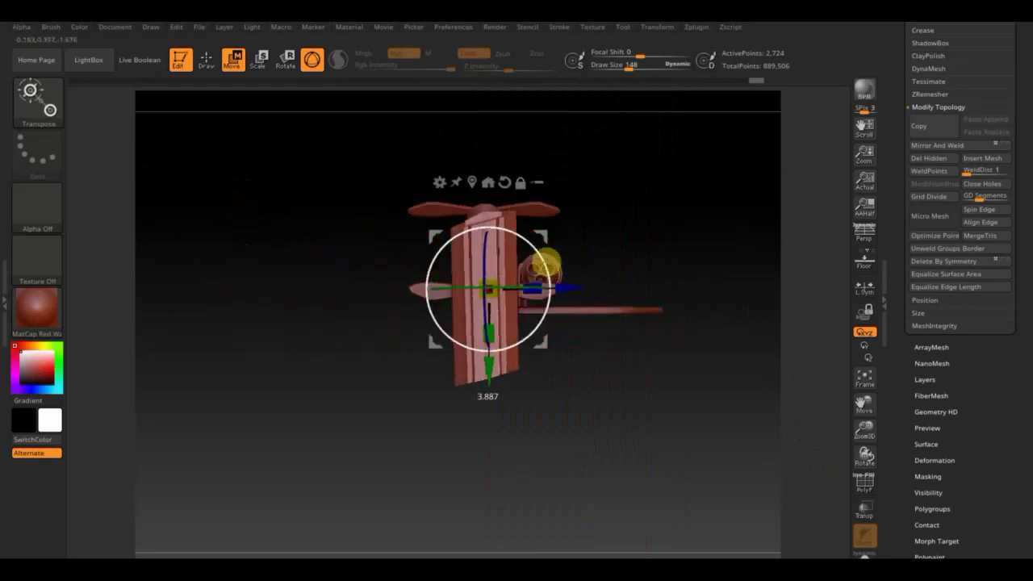
{"action": "left_click_drag", "start_coordinate": [545, 262], "coordinate": [535, 272]}
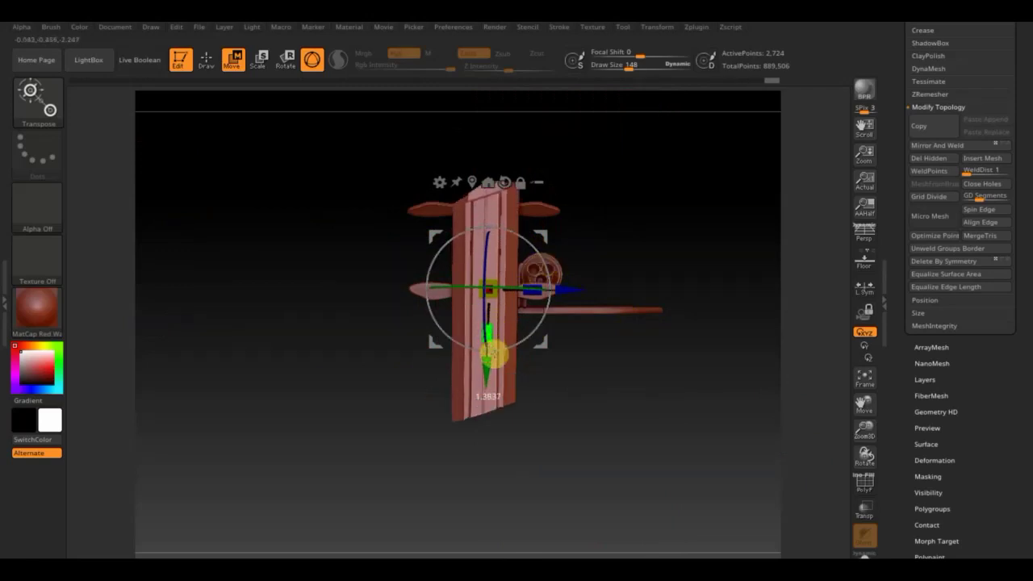
{"action": "left_click_drag", "start_coordinate": [488, 331], "coordinate": [498, 414]}
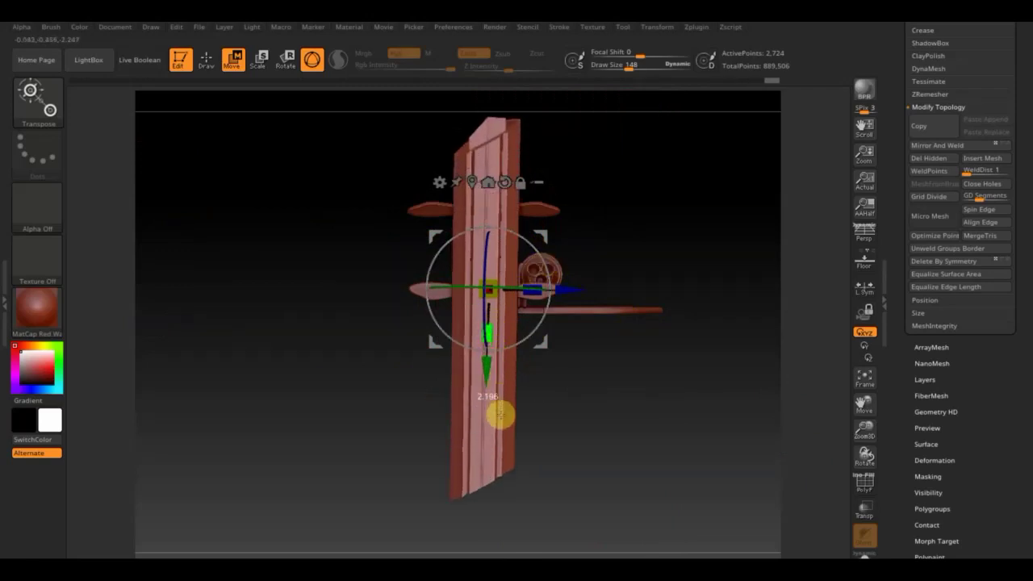
{"action": "left_click", "coordinate": [207, 59]}
{"action": "left_click_drag", "start_coordinate": [591, 202], "coordinate": [395, 196]}
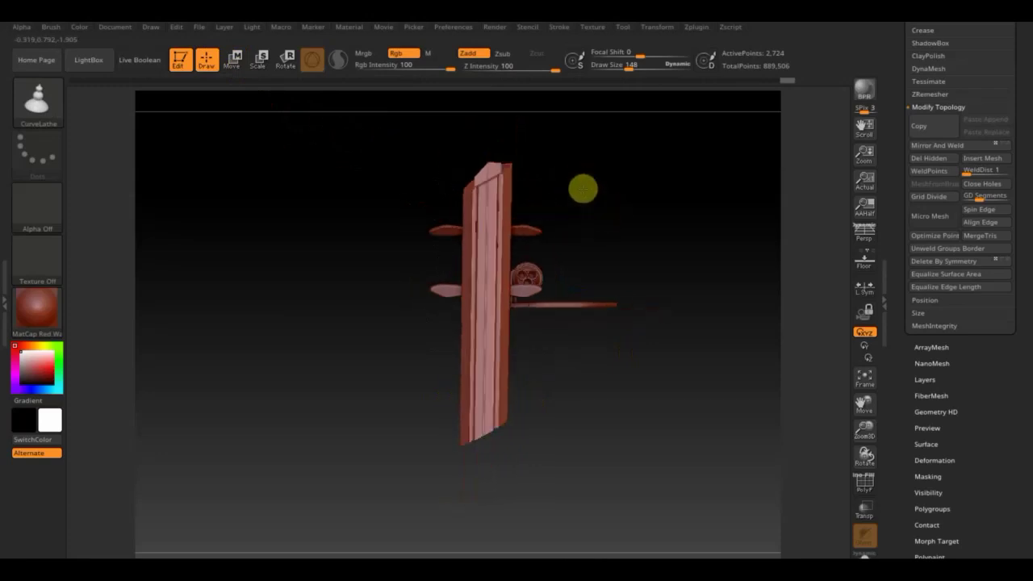
Step: Slice the post's top and bottom flat with TrimCurve lines, then begin masking it
{"action": "key", "text": "ctrl+shift"}
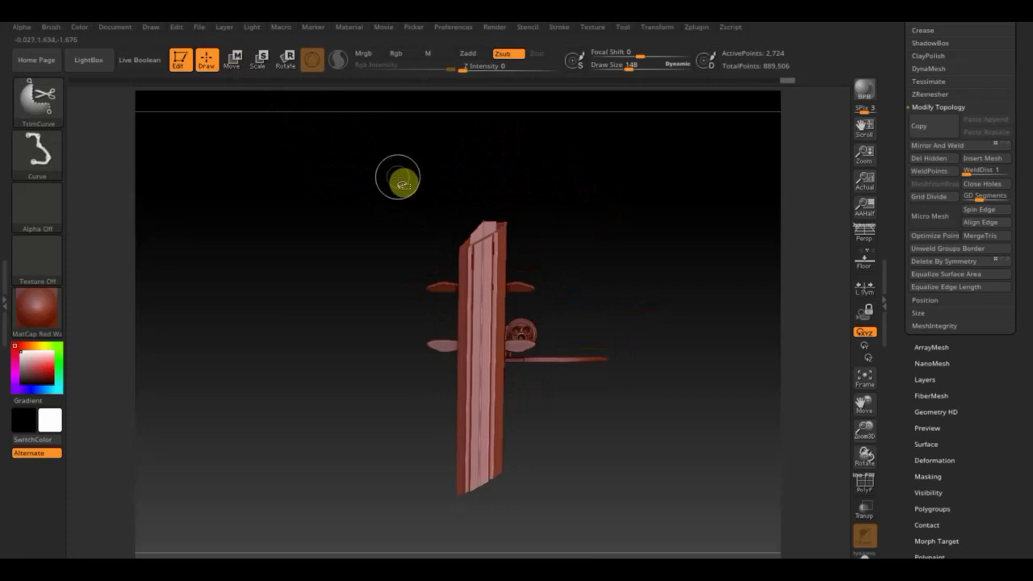
{"action": "mouse_move", "coordinate": [355, 158]}
{"action": "left_mouse_down", "text": "ctrl+shift"}
{"action": "mouse_move", "coordinate": [540, 152]}
{"action": "mouse_move", "coordinate": [574, 299]}
{"action": "mouse_move", "coordinate": [576, 381]}
{"action": "mouse_move", "coordinate": [588, 395]}
{"action": "mouse_move", "coordinate": [572, 41]}
{"action": "mouse_move", "coordinate": [588, 51]}
{"action": "mouse_move", "coordinate": [602, 265]}
{"action": "left_mouse_up", "text": "ctrl+shift"}
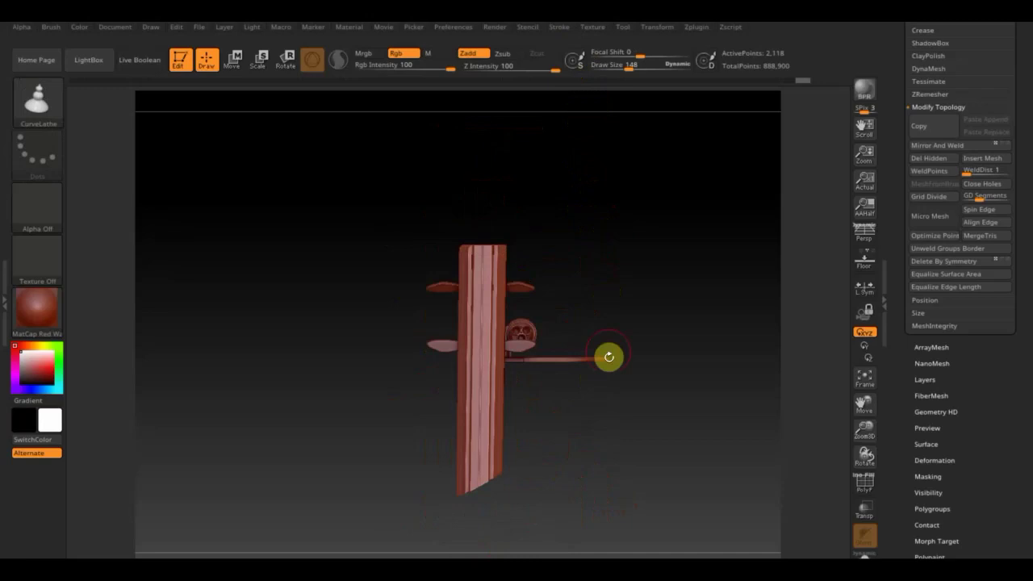
{"action": "mouse_move", "coordinate": [621, 494]}
{"action": "left_mouse_down", "text": "ctrl+shift"}
{"action": "mouse_move", "coordinate": [346, 487]}
{"action": "mouse_move", "coordinate": [334, 465]}
{"action": "left_mouse_up", "text": "ctrl+shift"}
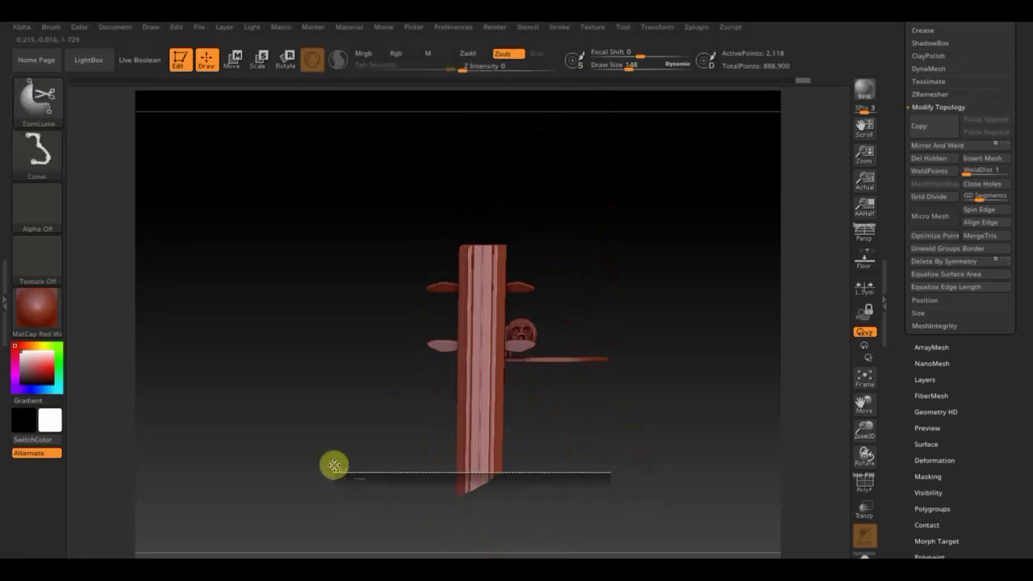
{"action": "mouse_move", "coordinate": [512, 435]}
{"action": "left_mouse_down"}
{"action": "mouse_move", "coordinate": [637, 424]}
{"action": "mouse_move", "coordinate": [696, 438]}
{"action": "mouse_move", "coordinate": [664, 256]}
{"action": "mouse_move", "coordinate": [669, 185]}
{"action": "mouse_move", "coordinate": [673, 231]}
{"action": "mouse_move", "coordinate": [633, 347]}
{"action": "mouse_move", "coordinate": [634, 330]}
{"action": "mouse_move", "coordinate": [653, 347]}
{"action": "left_mouse_up"}
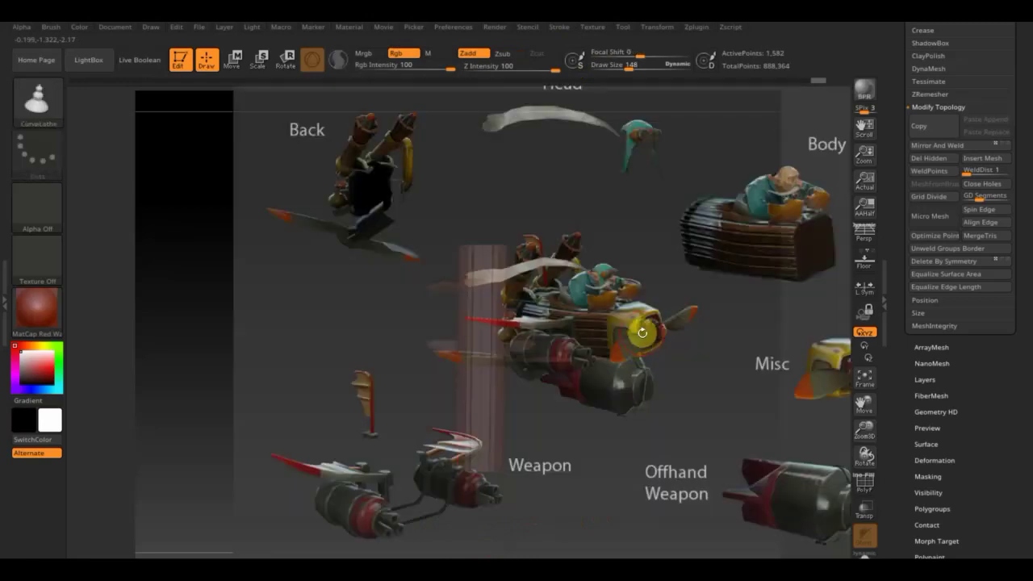
{"action": "key", "text": "shift"}
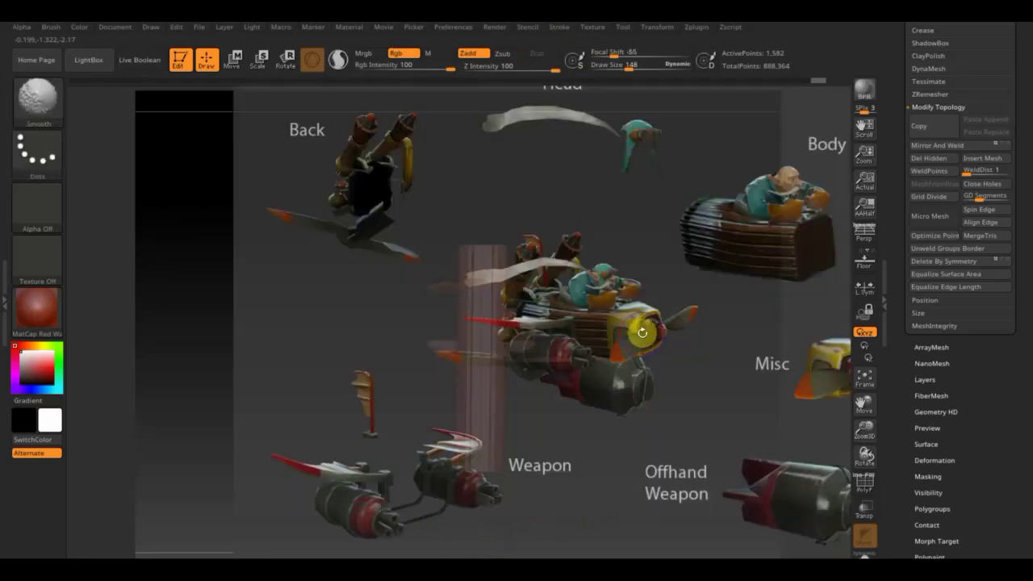
{"action": "left_click_drag", "start_coordinate": [342, 187], "coordinate": [567, 309], "text": "ctrl"}
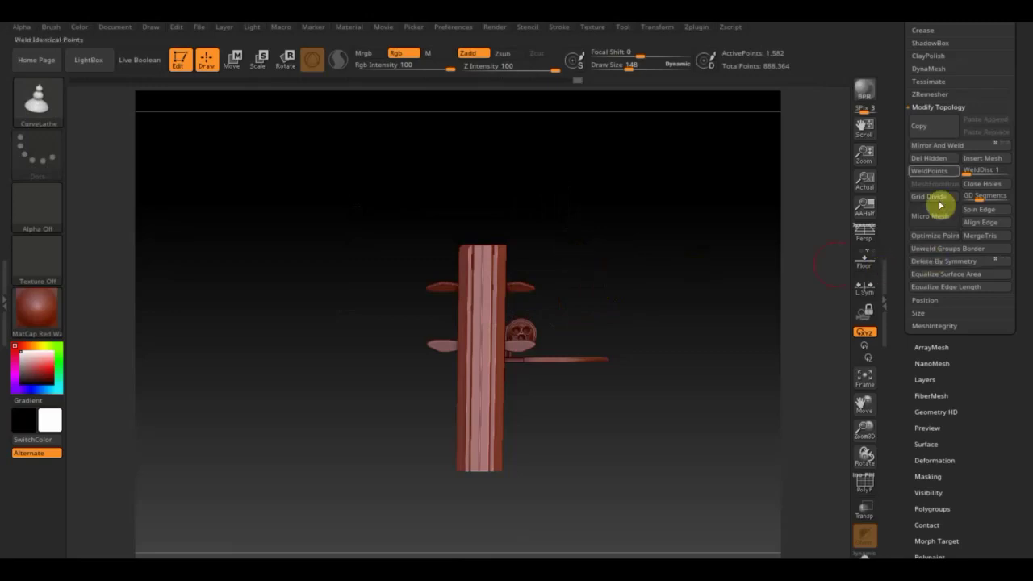
Step: Expand ClayPolish and scroll up to open the DynaMesh subpalette in Tool > Geometry
{"action": "left_click", "coordinate": [988, 57]}
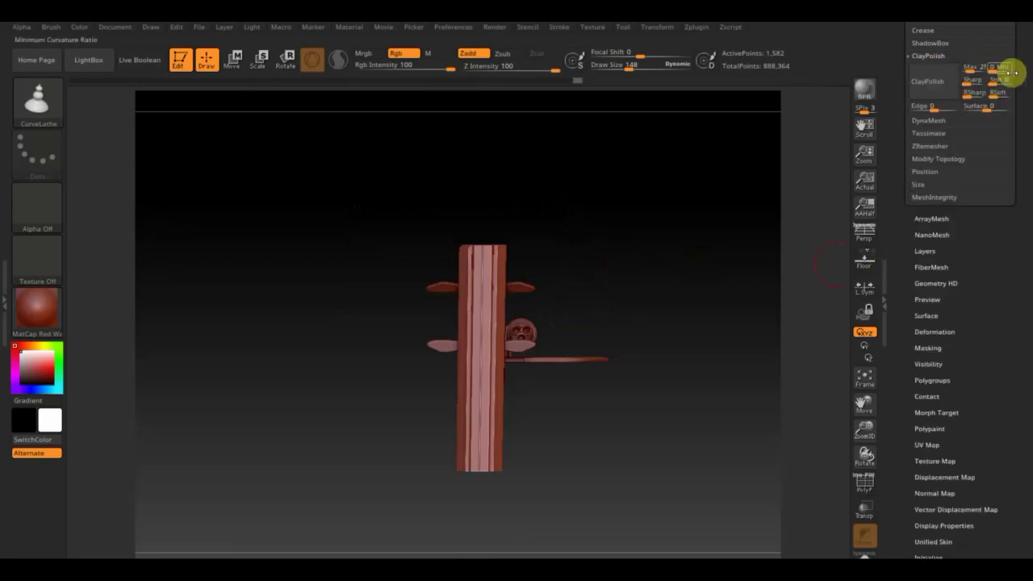
{"action": "scroll", "coordinate": [1027, 149], "scroll_direction": "up", "scroll_amount": 4}
{"action": "scroll", "coordinate": [1024, 173], "scroll_direction": "up", "scroll_amount": 1}
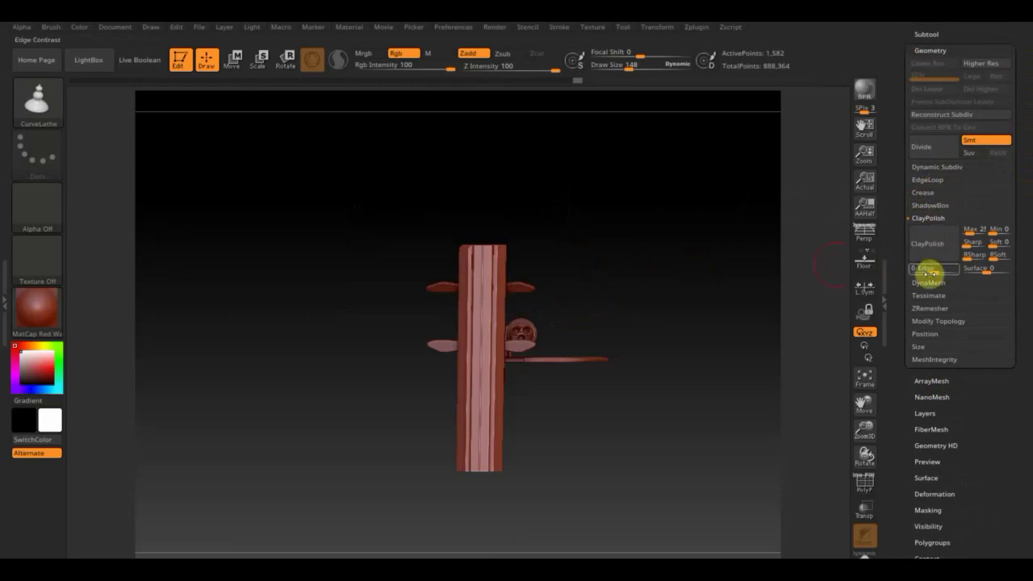
{"action": "left_click", "coordinate": [928, 282]}
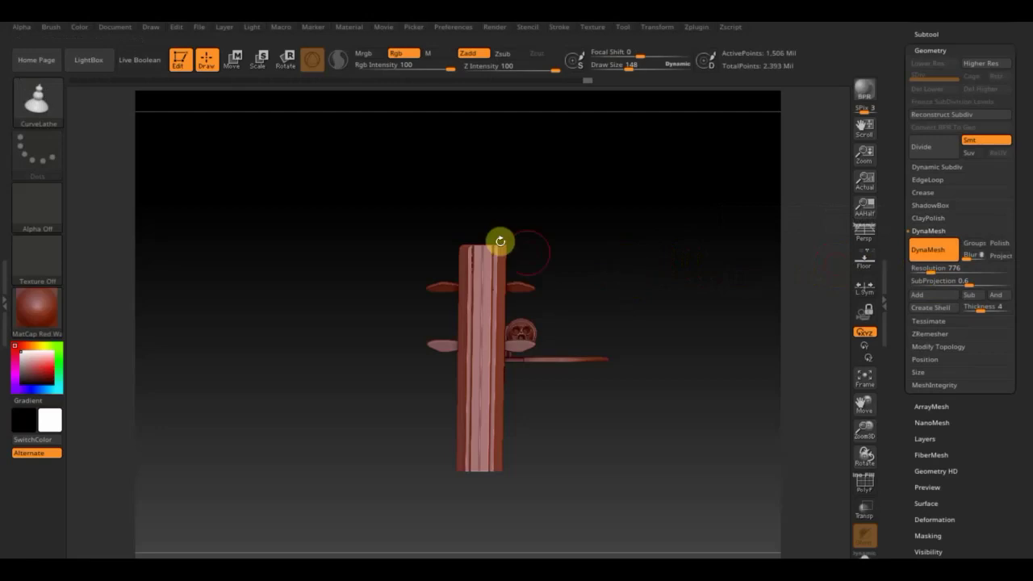
Step: Mask and invert to isolate the post's top, then raise and scale it with the gizmo
{"action": "left_click_drag", "start_coordinate": [359, 194], "coordinate": [596, 319], "text": "ctrl"}
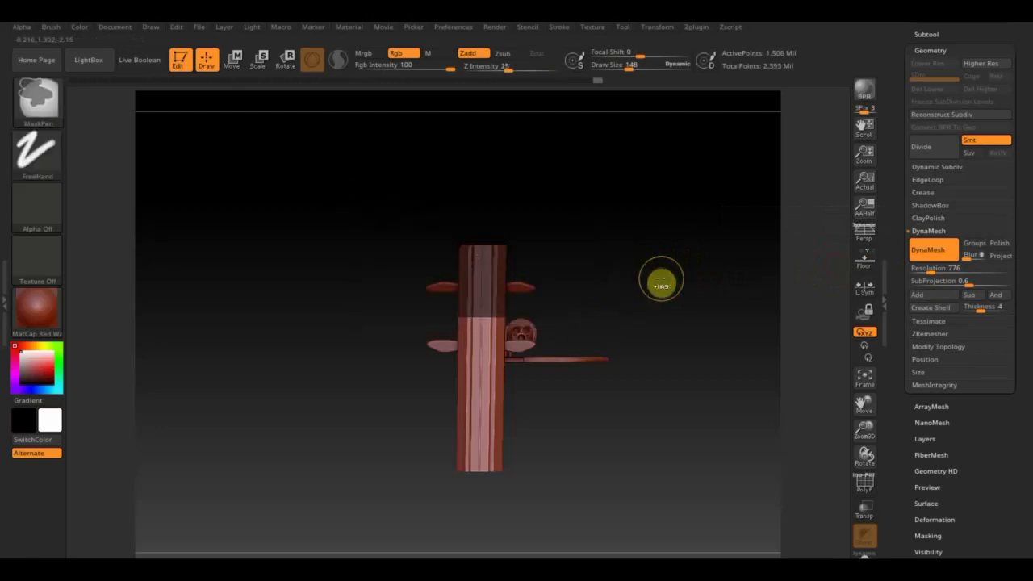
{"action": "left_click", "coordinate": [661, 282], "text": "ctrl"}
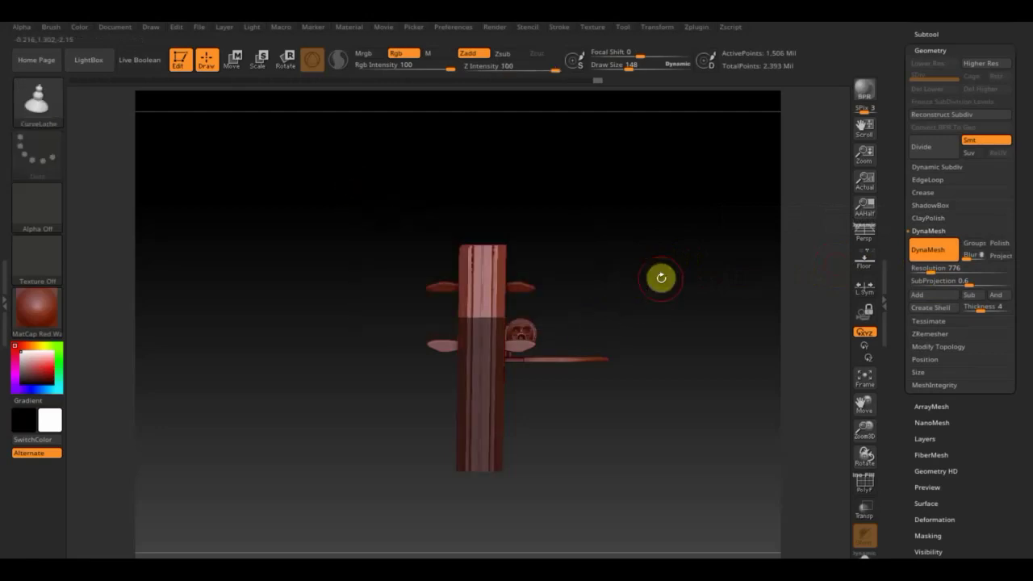
{"action": "left_click", "coordinate": [237, 58]}
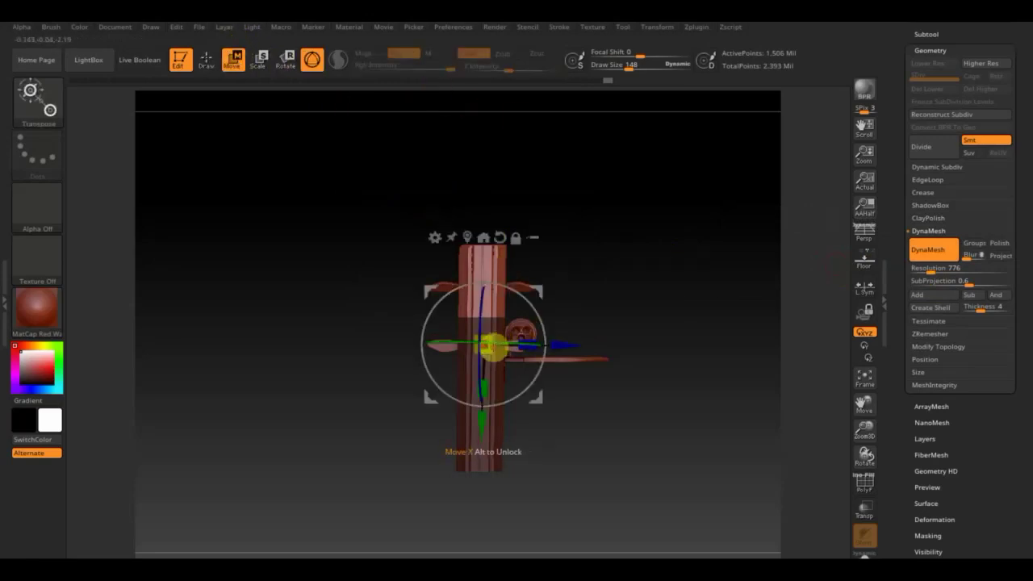
{"action": "left_click_drag", "start_coordinate": [483, 422], "coordinate": [484, 339]}
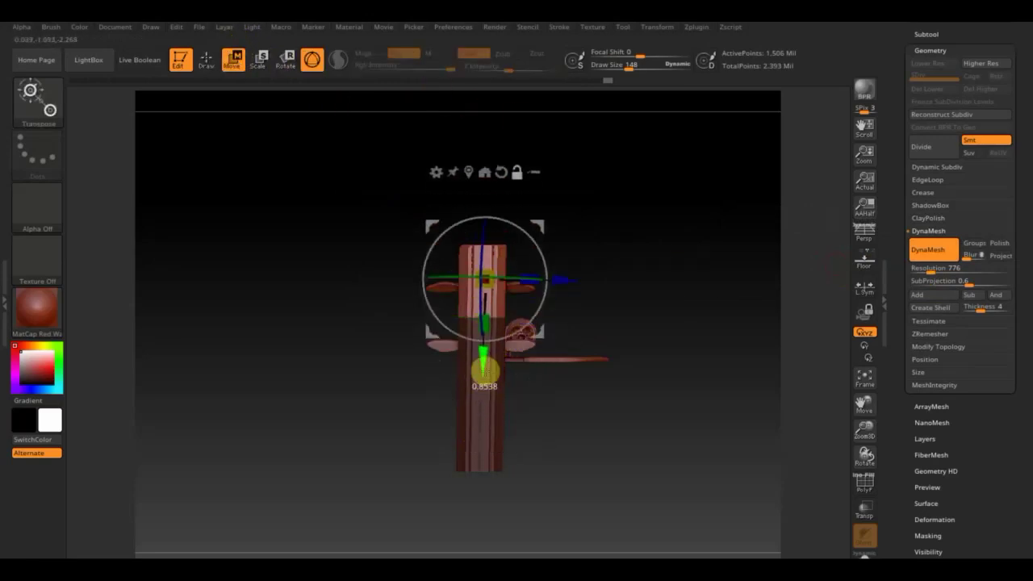
{"action": "left_click_drag", "start_coordinate": [570, 261], "coordinate": [562, 258]}
{"action": "left_click_drag", "start_coordinate": [484, 260], "coordinate": [487, 258]}
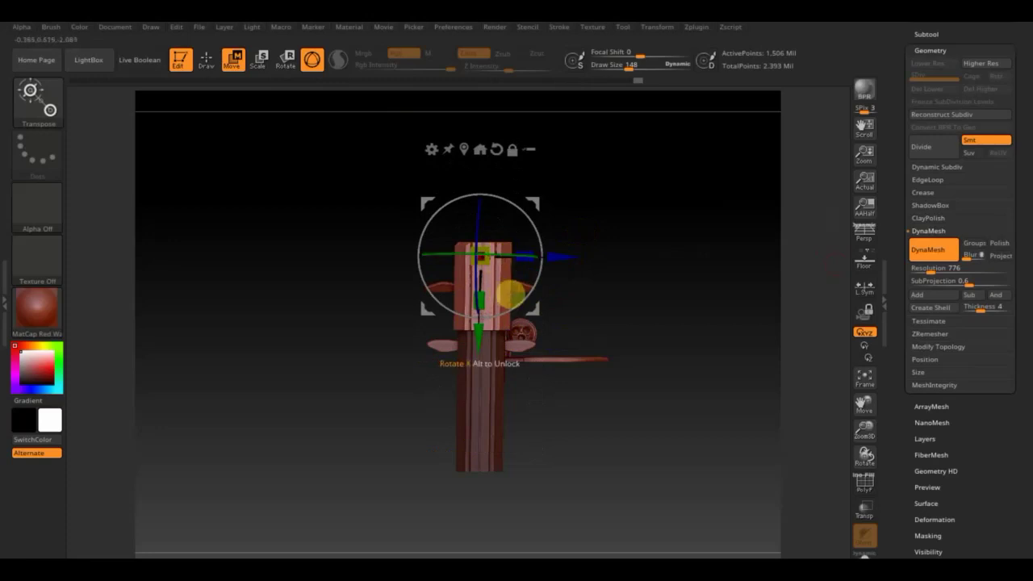
{"action": "left_click_drag", "start_coordinate": [478, 338], "coordinate": [466, 307]}
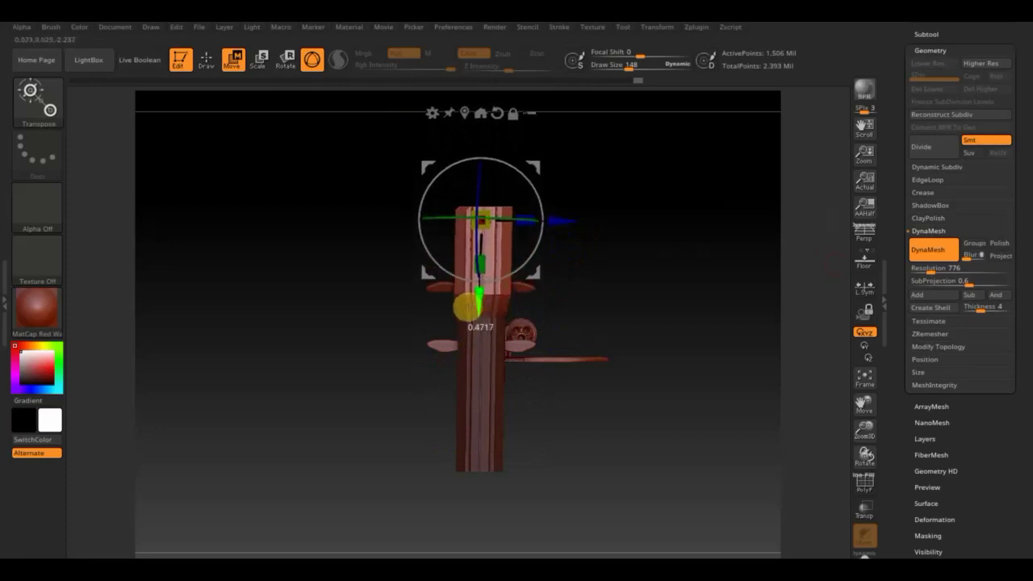
{"action": "left_click_drag", "start_coordinate": [564, 236], "coordinate": [563, 226]}
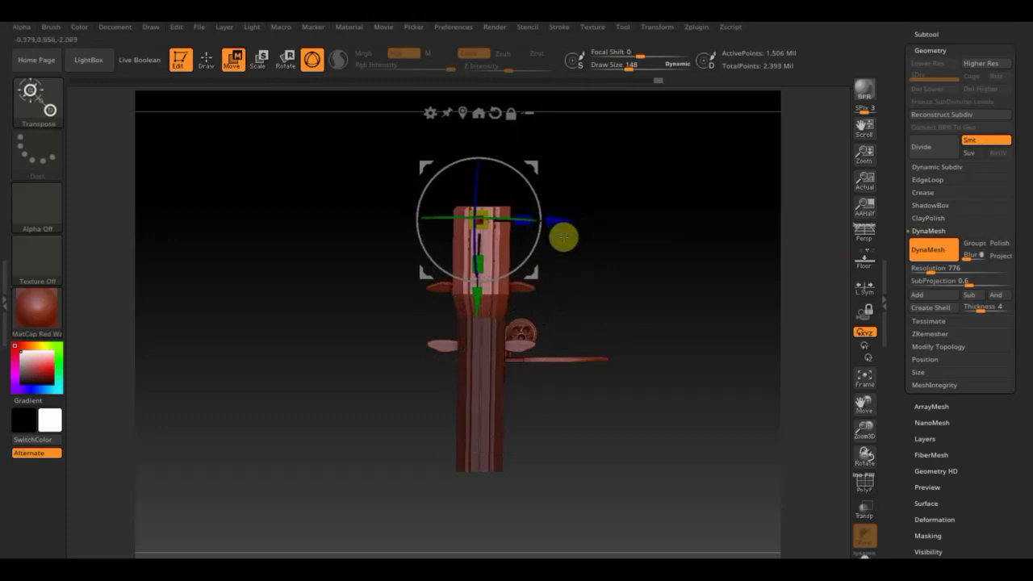
Step: Undo the top-block moves and the lower masking, then return to Draw mode
{"action": "left_click_drag", "start_coordinate": [655, 534], "coordinate": [314, 222], "text": "ctrl"}
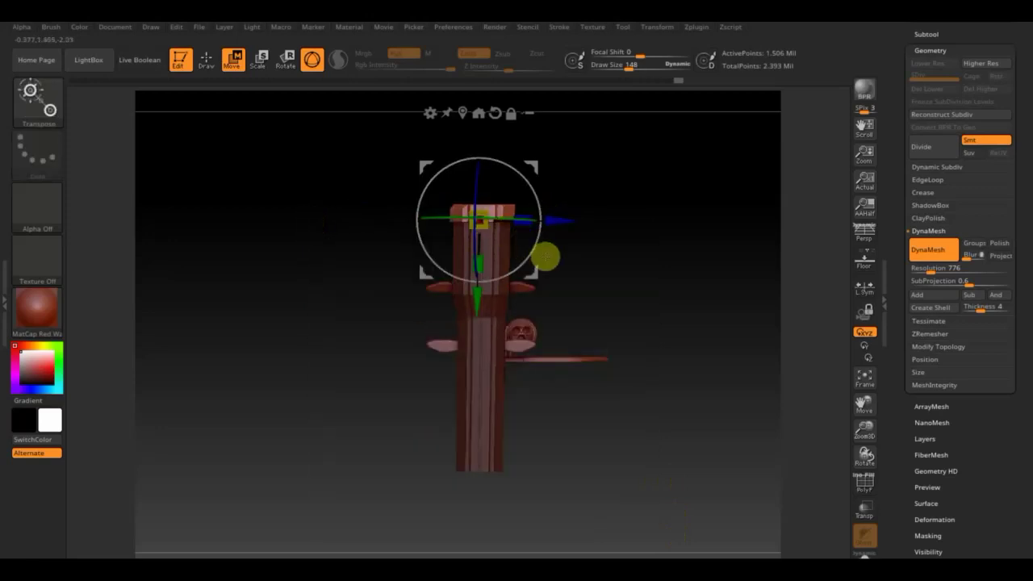
{"action": "key", "text": "ctrl+z"}
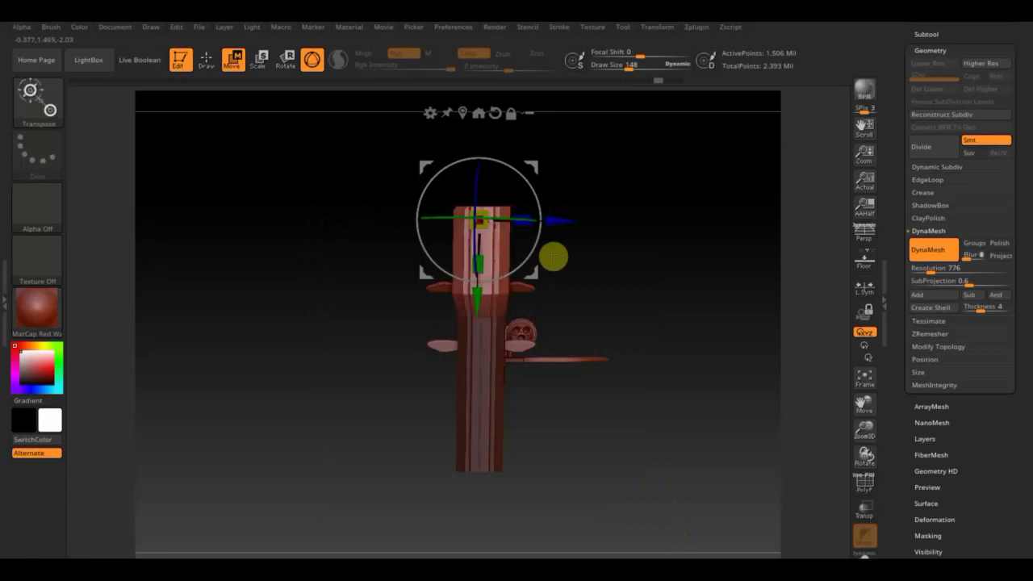
{"action": "key", "text": "ctrl+z"}
{"action": "key", "text": "ctrl+z"}
{"action": "key", "text": "ctrl+z"}
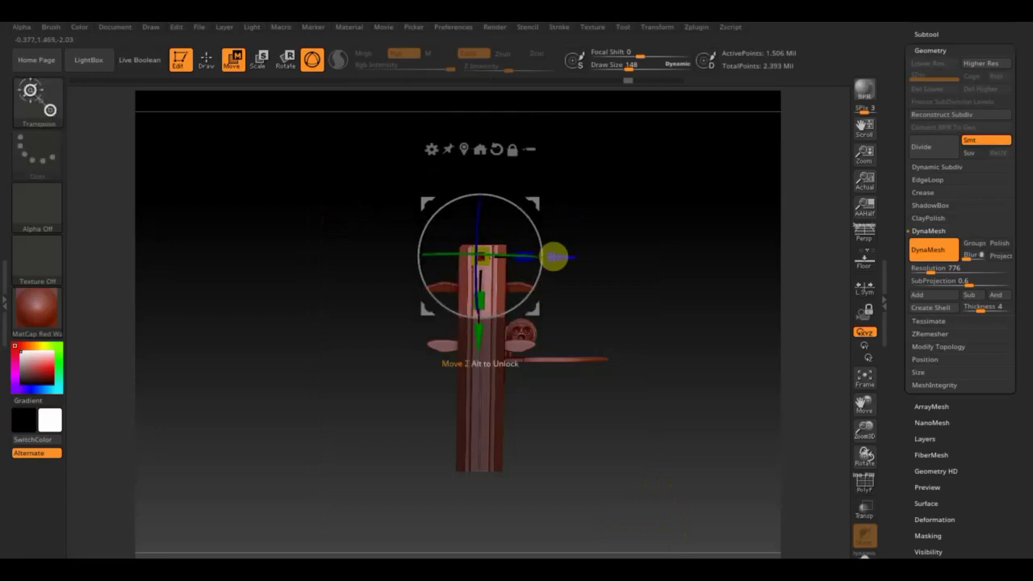
{"action": "key", "text": "ctrl+shift+z"}
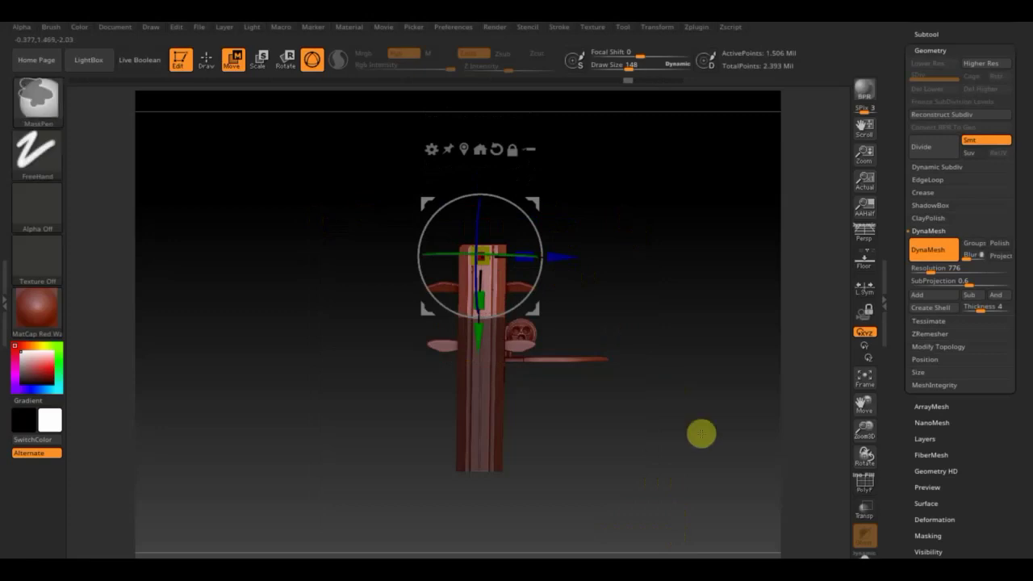
{"action": "key", "text": "ctrl+shift+z"}
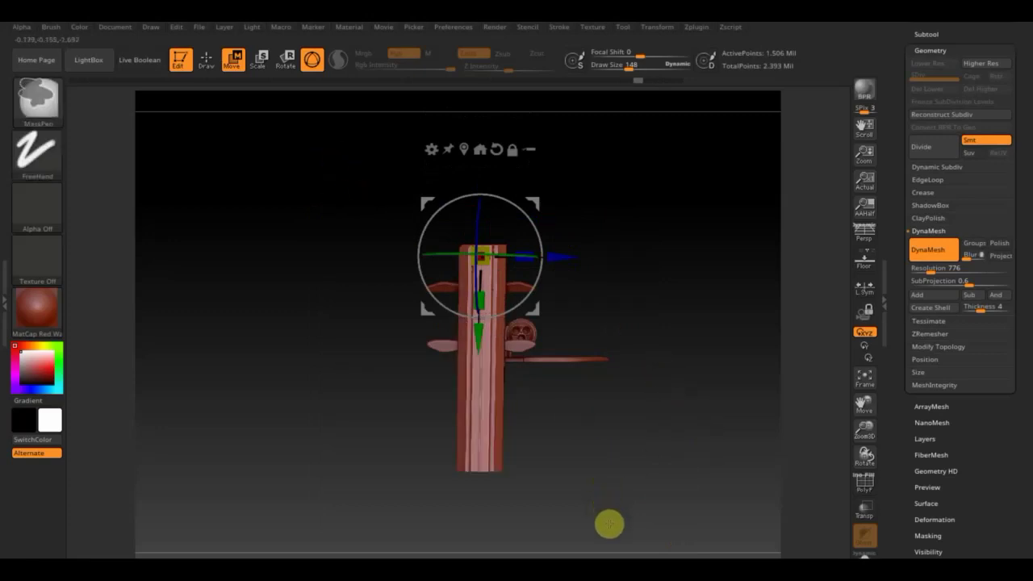
{"action": "left_click", "coordinate": [212, 60]}
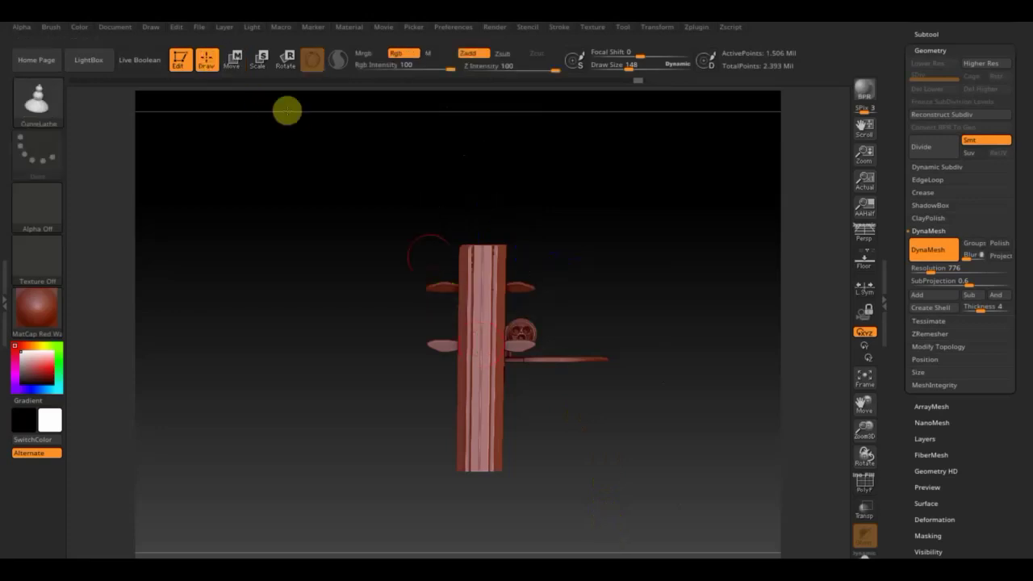
Step: Mask and invert to free the lower trunk, then shrink it and stretch it downward
{"action": "left_click_drag", "start_coordinate": [604, 519], "coordinate": [357, 342], "text": "ctrl"}
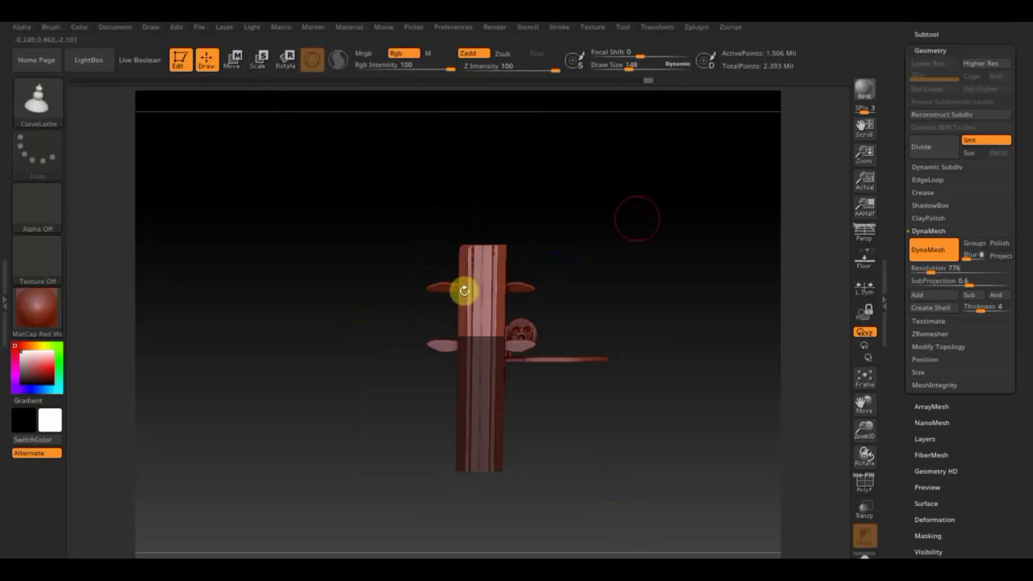
{"action": "left_click", "coordinate": [638, 222], "text": "ctrl"}
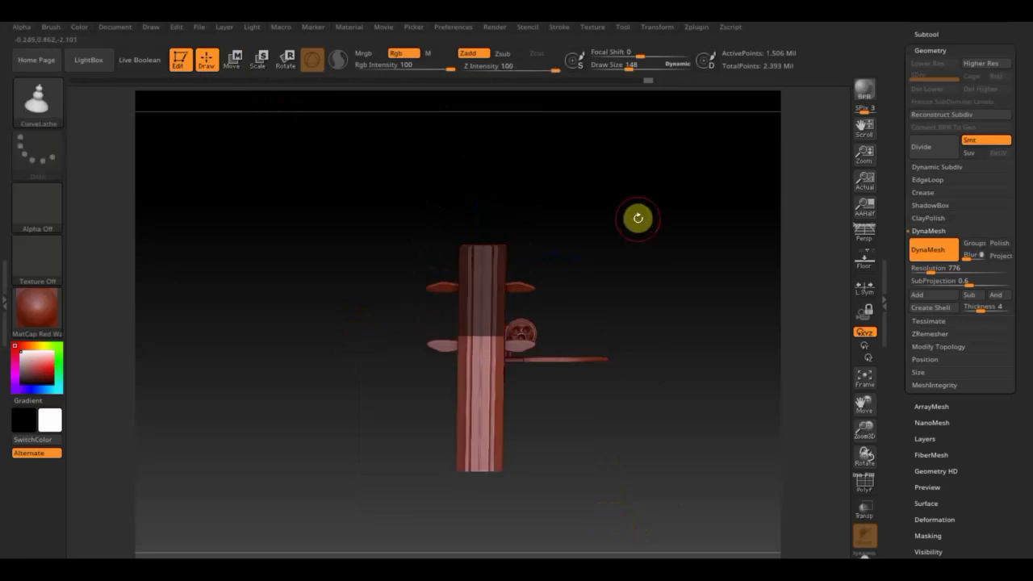
{"action": "left_click", "coordinate": [245, 62]}
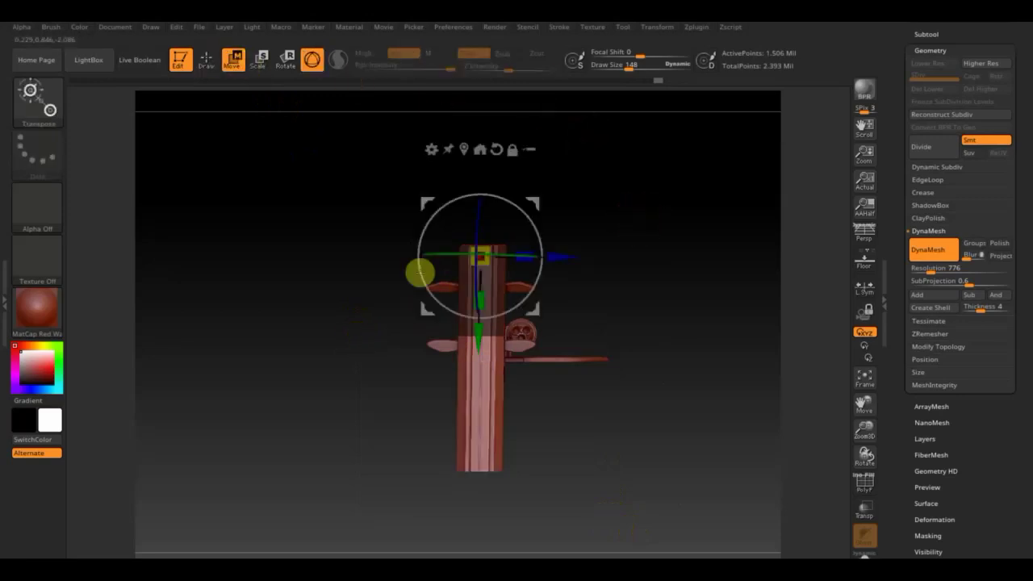
{"action": "left_click_drag", "start_coordinate": [488, 263], "coordinate": [482, 262]}
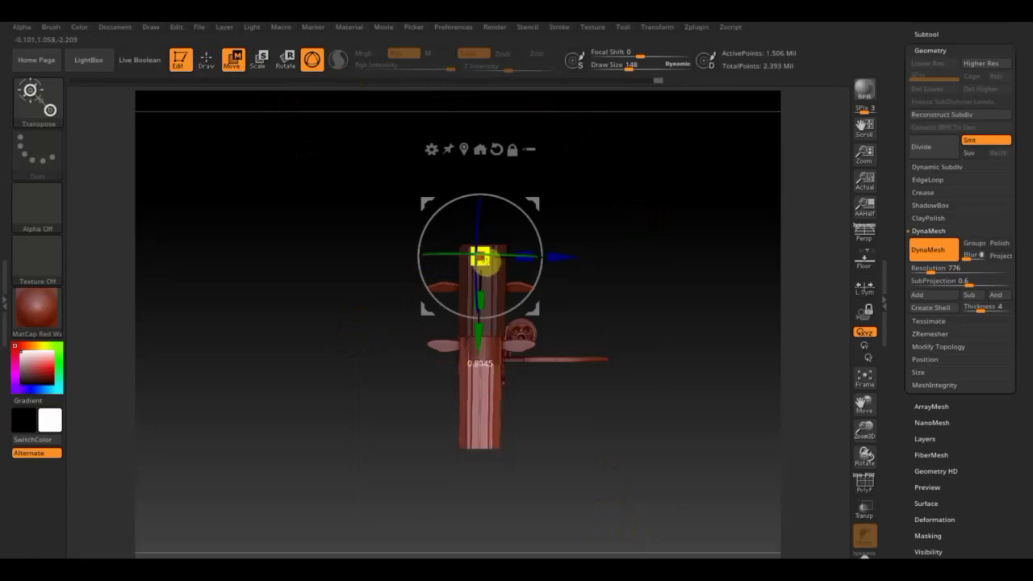
{"action": "left_click_drag", "start_coordinate": [476, 310], "coordinate": [474, 422]}
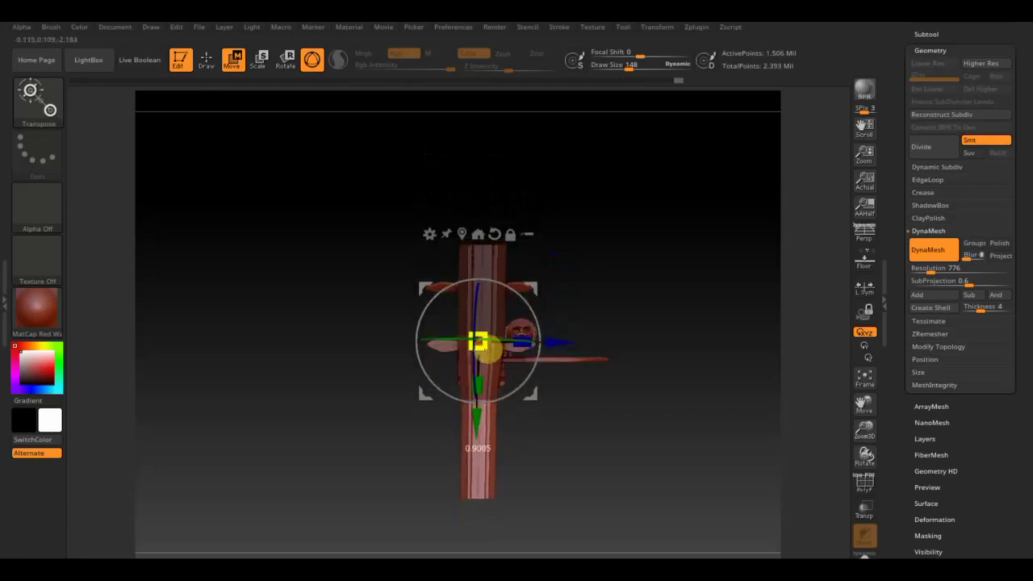
{"action": "left_click_drag", "start_coordinate": [481, 347], "coordinate": [479, 359]}
{"action": "left_click_drag", "start_coordinate": [475, 413], "coordinate": [474, 421]}
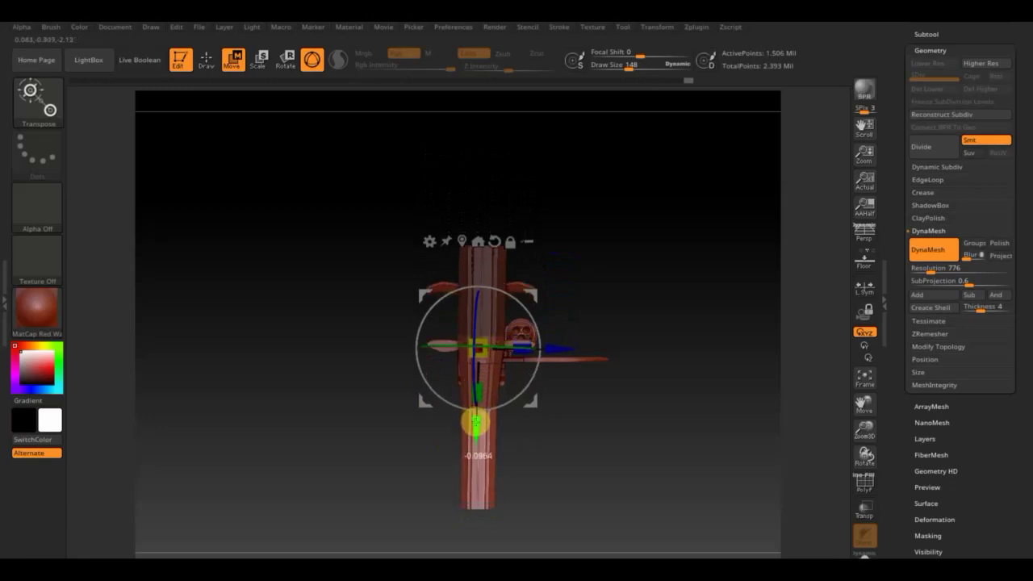
Step: Mask the lower column and scale the top end outward into a wide flare
{"action": "left_click", "coordinate": [219, 64]}
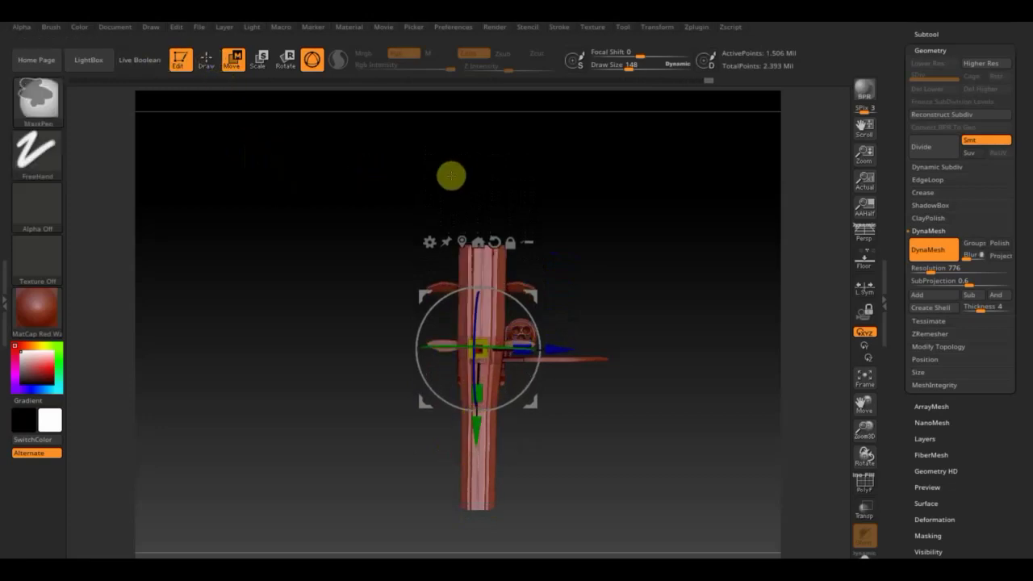
{"action": "left_click_drag", "start_coordinate": [410, 179], "coordinate": [548, 252], "text": "ctrl"}
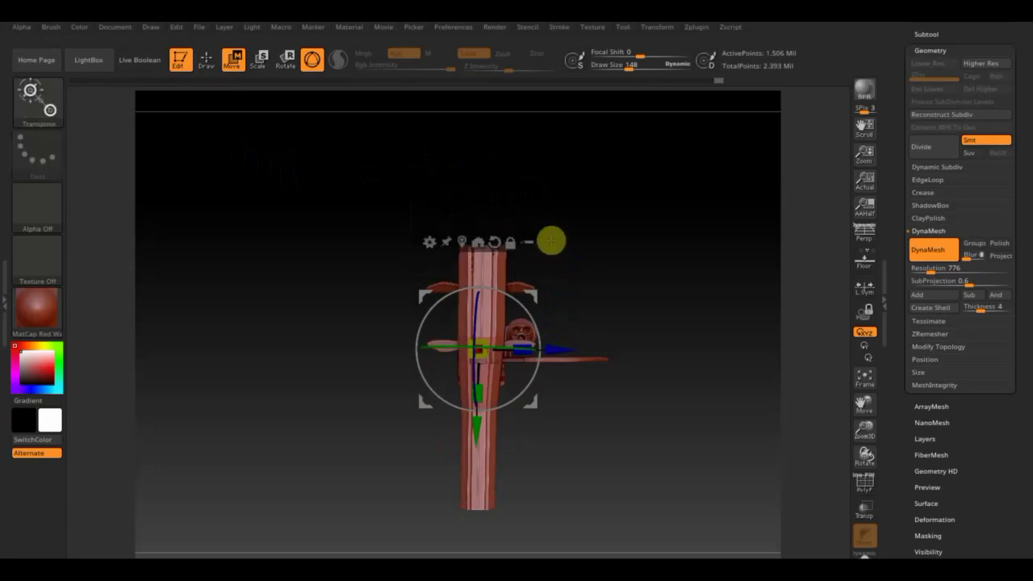
{"action": "key", "text": "ctrl"}
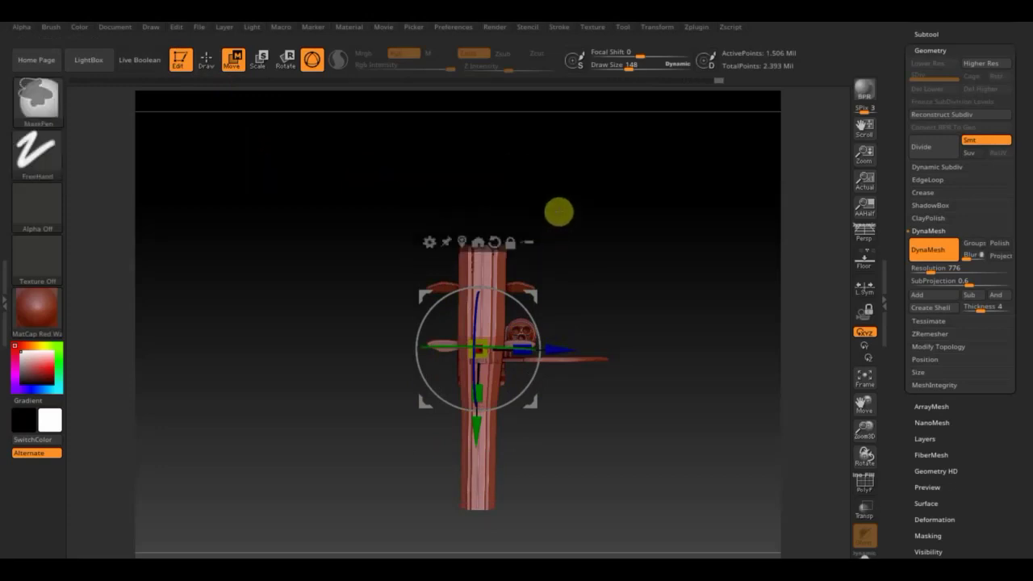
{"action": "left_click", "coordinate": [558, 212], "text": "ctrl"}
{"action": "left_click", "coordinate": [291, 55]}
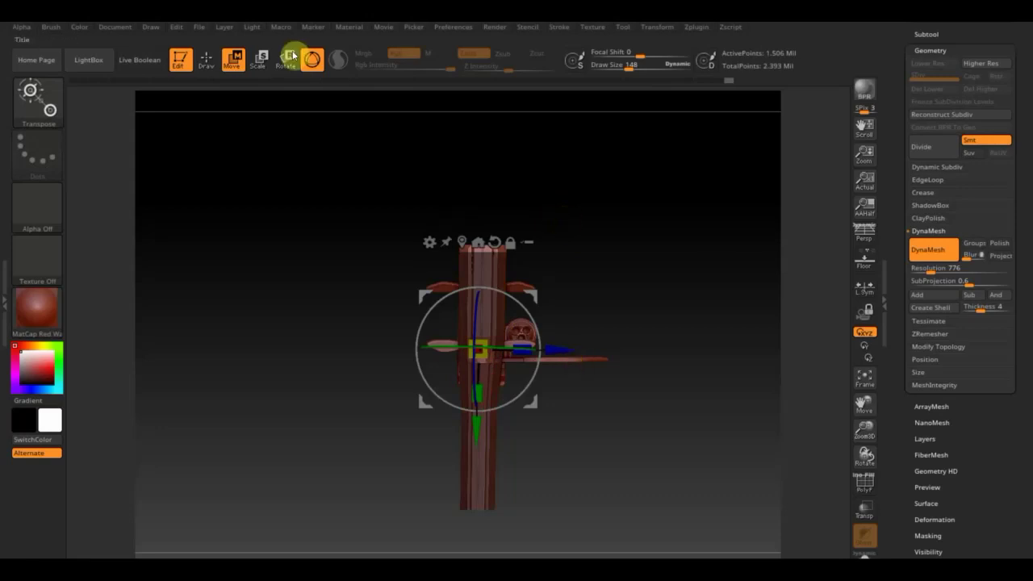
{"action": "left_click", "coordinate": [524, 343]}
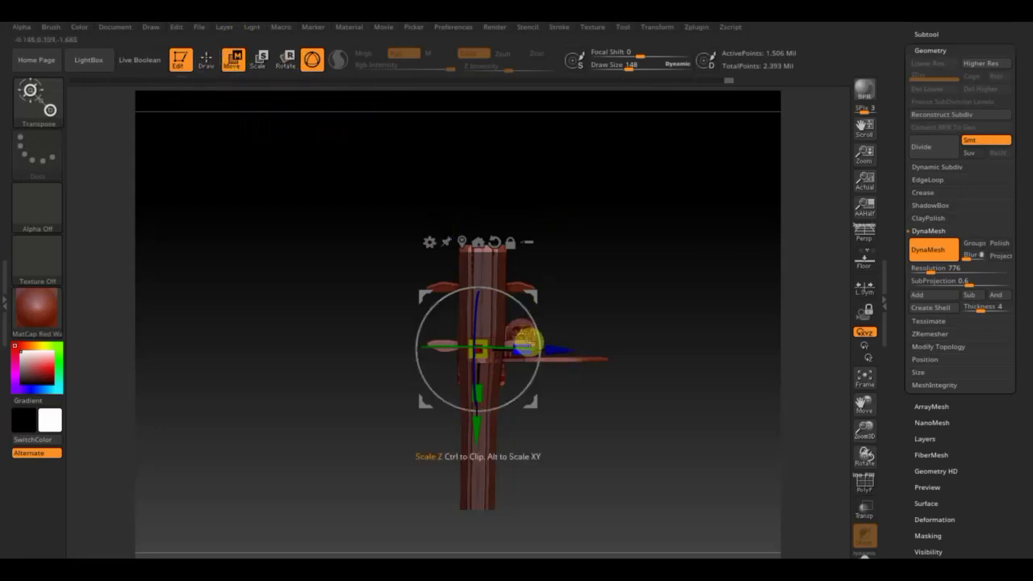
{"action": "left_click", "coordinate": [482, 354]}
{"action": "left_click_drag", "start_coordinate": [484, 356], "coordinate": [500, 365]}
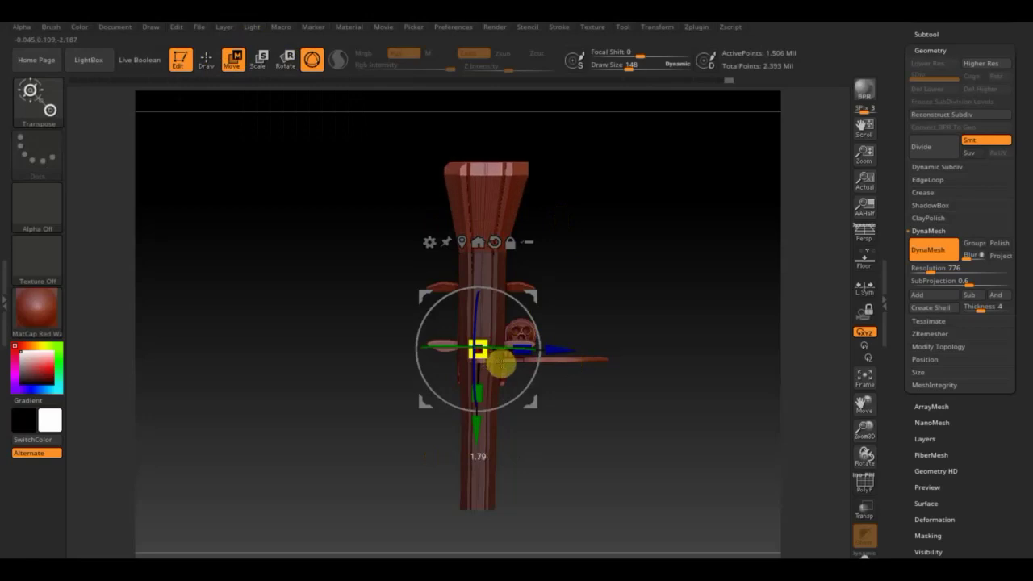
{"action": "left_click_drag", "start_coordinate": [556, 348], "coordinate": [552, 350]}
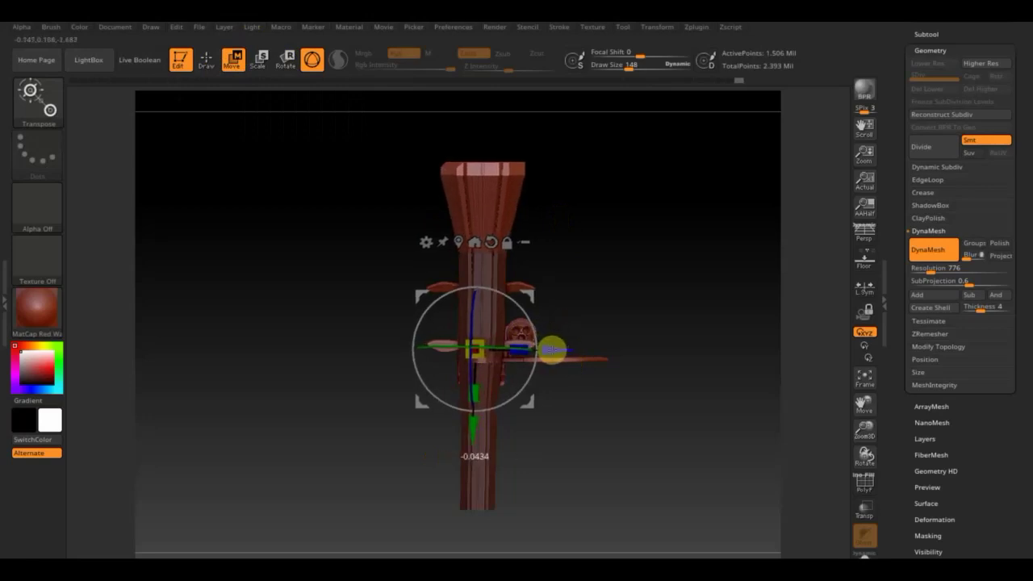
Step: Shift the flared top right along X, clear the mask, and return to sculpting
{"action": "left_click_drag", "start_coordinate": [730, 252], "coordinate": [662, 256]}
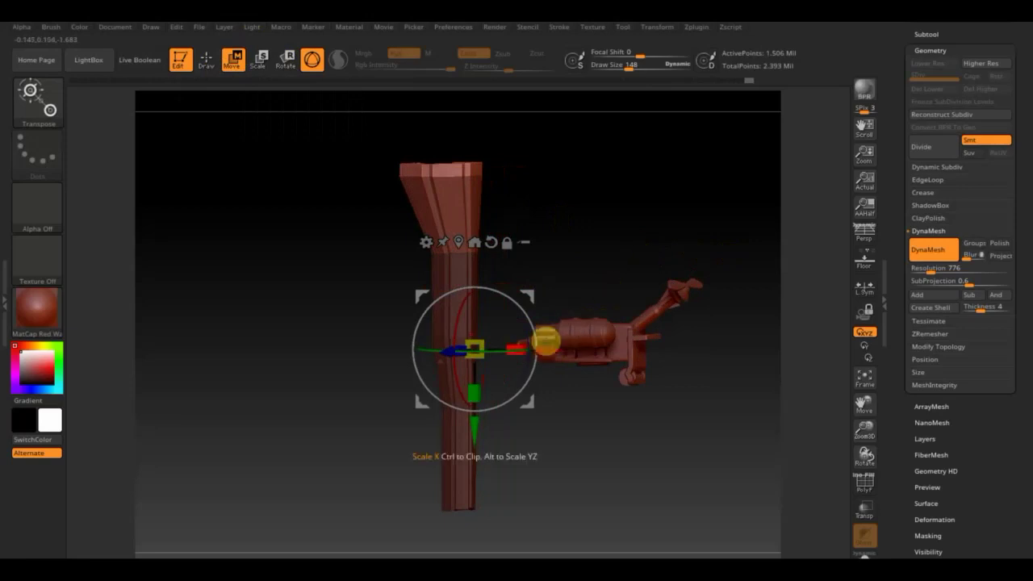
{"action": "left_click_drag", "start_coordinate": [548, 350], "coordinate": [563, 351]}
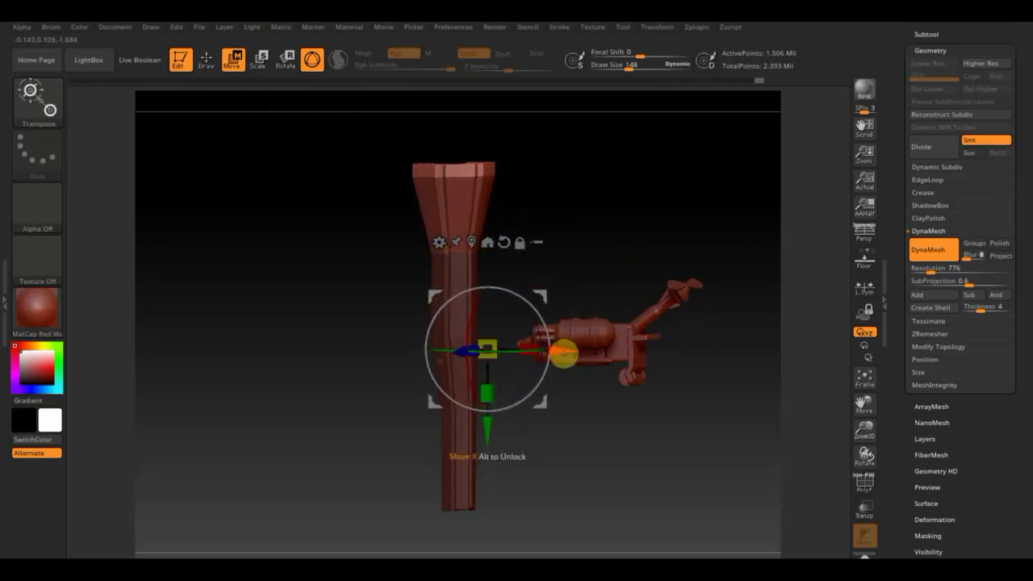
{"action": "left_click", "coordinate": [548, 190], "text": "ctrl+shift"}
{"action": "mouse_move", "coordinate": [580, 256]}
{"action": "left_mouse_down"}
{"action": "mouse_move", "coordinate": [583, 250]}
{"action": "mouse_move", "coordinate": [572, 253]}
{"action": "mouse_move", "coordinate": [590, 378]}
{"action": "mouse_move", "coordinate": [600, 366]}
{"action": "mouse_move", "coordinate": [594, 392]}
{"action": "mouse_move", "coordinate": [629, 320]}
{"action": "left_mouse_up"}
{"action": "left_click", "coordinate": [206, 59]}
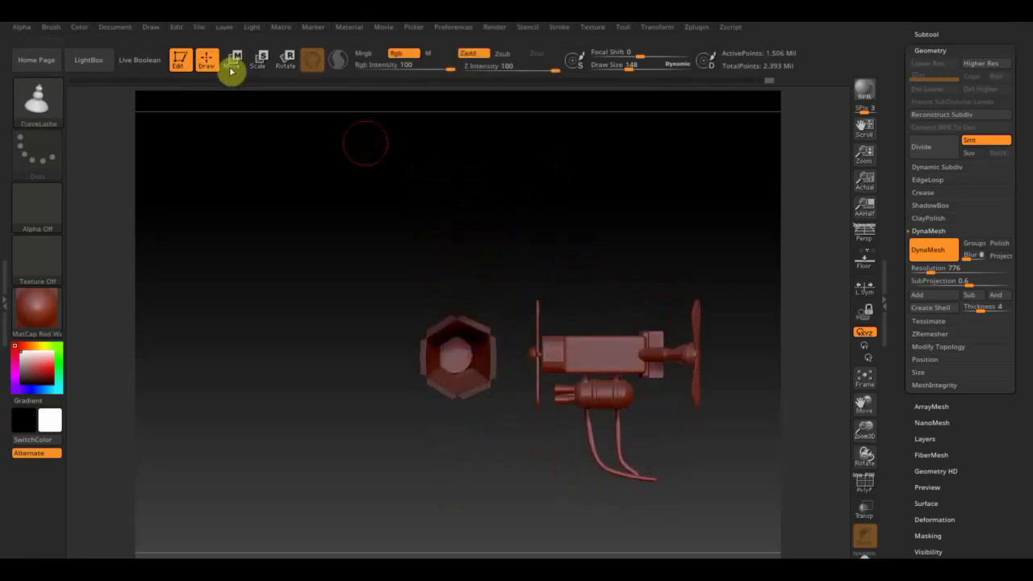
Step: Mask bands across the column in a straight front view
{"action": "left_click_drag", "start_coordinate": [453, 113], "coordinate": [512, 193], "text": "shift"}
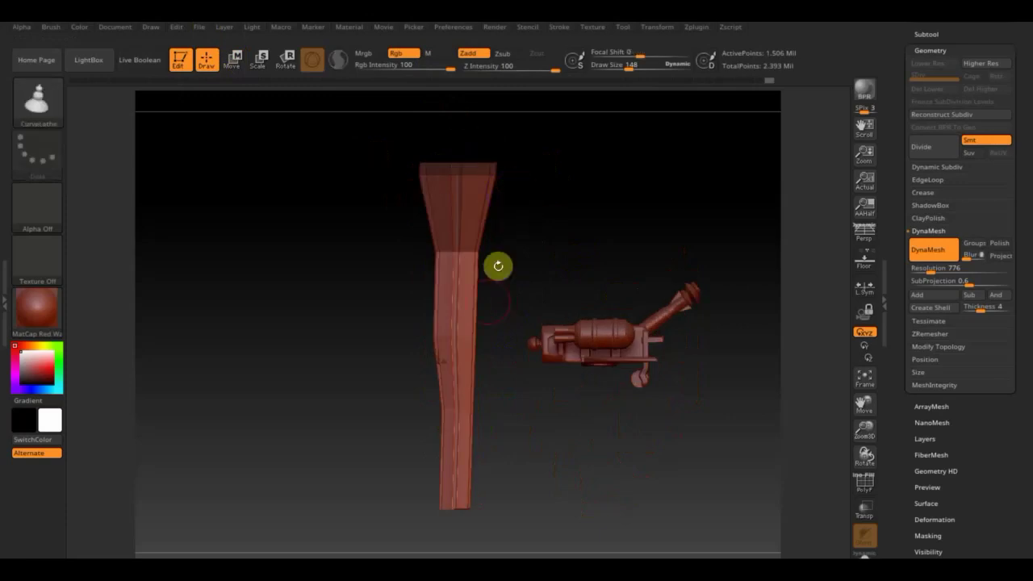
{"action": "left_click_drag", "start_coordinate": [506, 404], "coordinate": [369, 247], "text": "ctrl"}
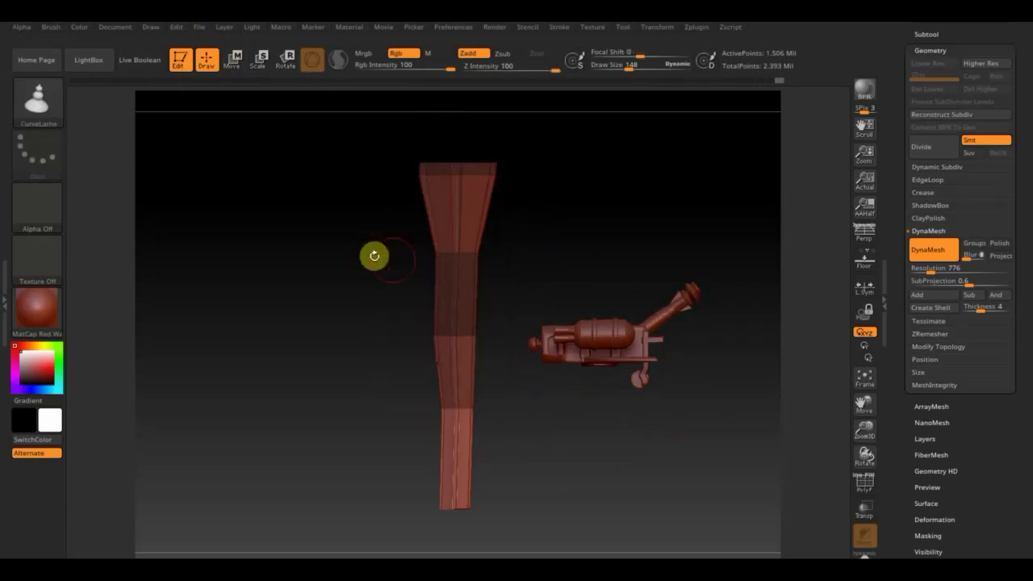
{"action": "key", "text": "ctrl"}
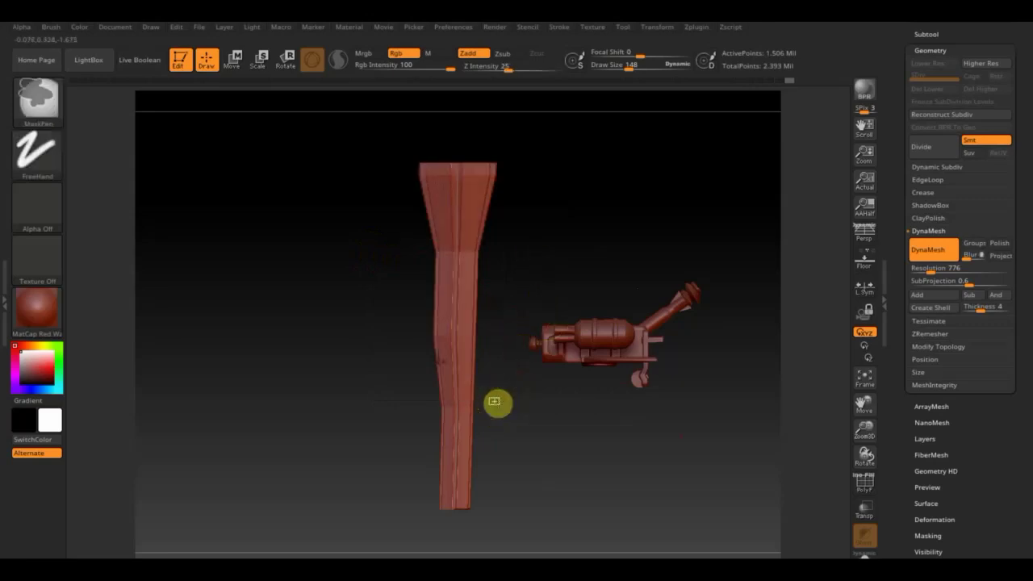
{"action": "left_click_drag", "start_coordinate": [500, 411], "coordinate": [396, 250], "text": "ctrl"}
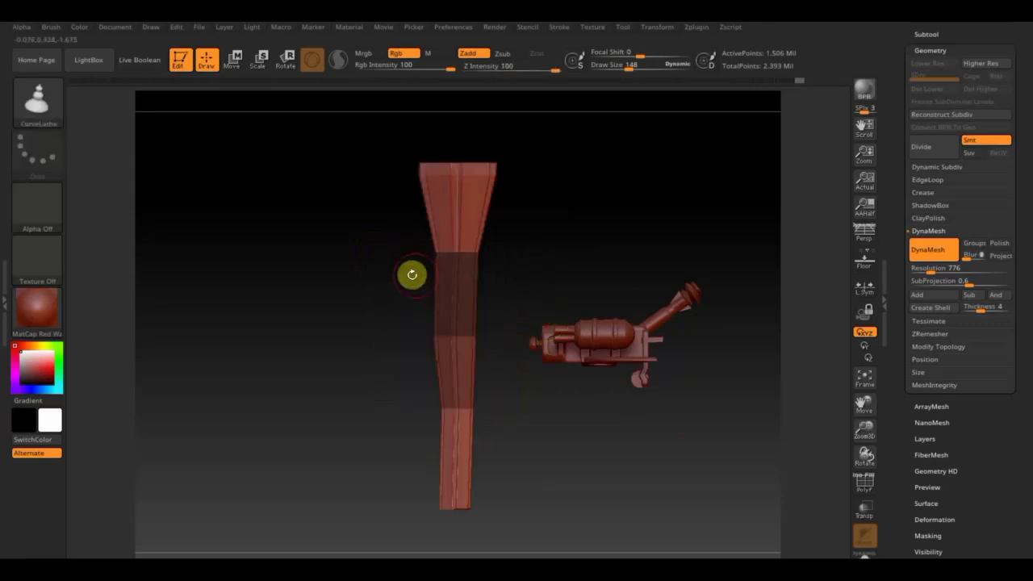
{"action": "key", "text": "ctrl"}
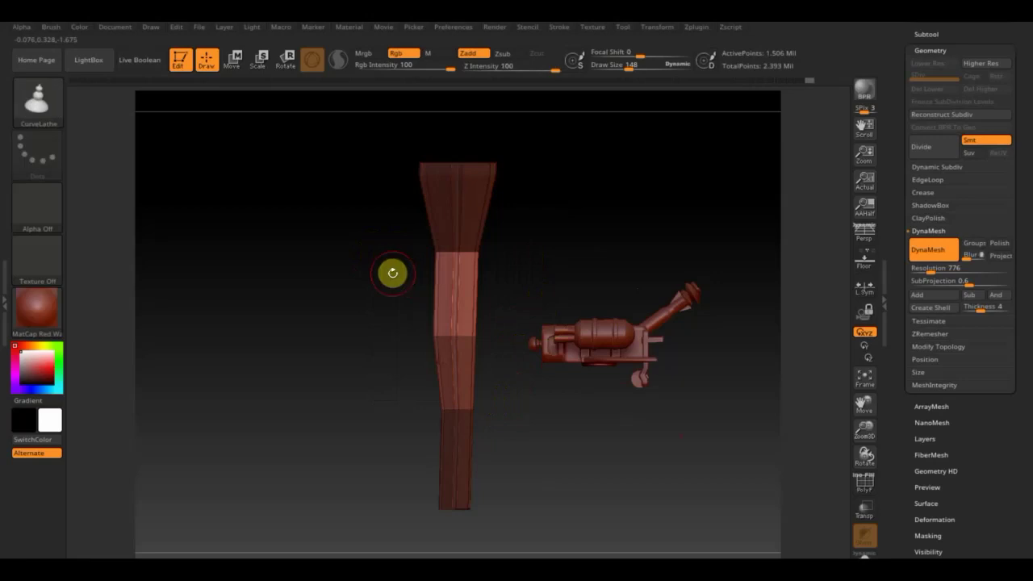
Step: Shift the unmasked section slightly along X and in depth, then return to Draw mode
{"action": "left_click", "coordinate": [234, 60]}
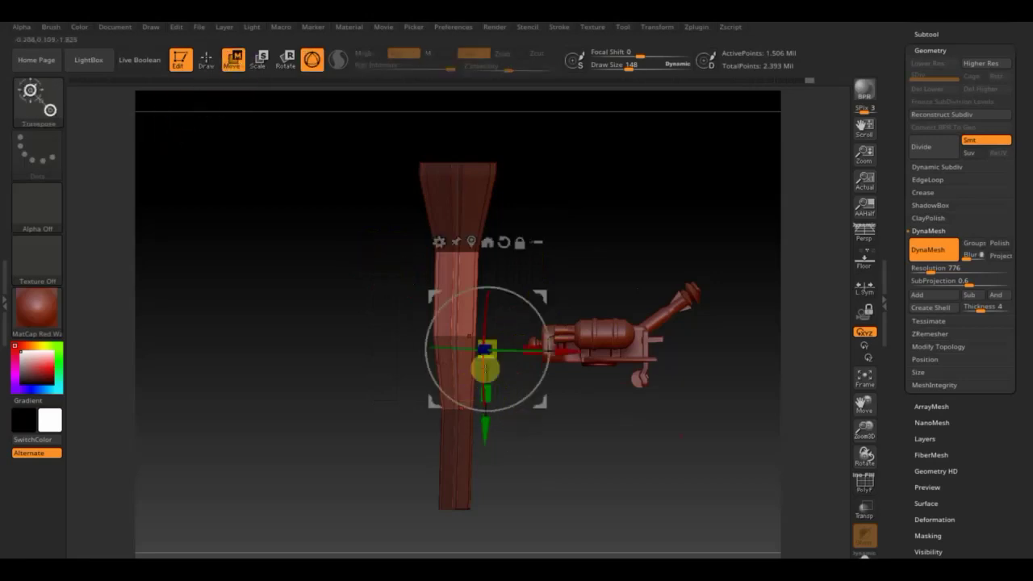
{"action": "left_click_drag", "start_coordinate": [569, 352], "coordinate": [568, 351]}
{"action": "mouse_move", "coordinate": [565, 247]}
{"action": "left_mouse_down"}
{"action": "mouse_move", "coordinate": [553, 249]}
{"action": "mouse_move", "coordinate": [565, 258]}
{"action": "left_mouse_up"}
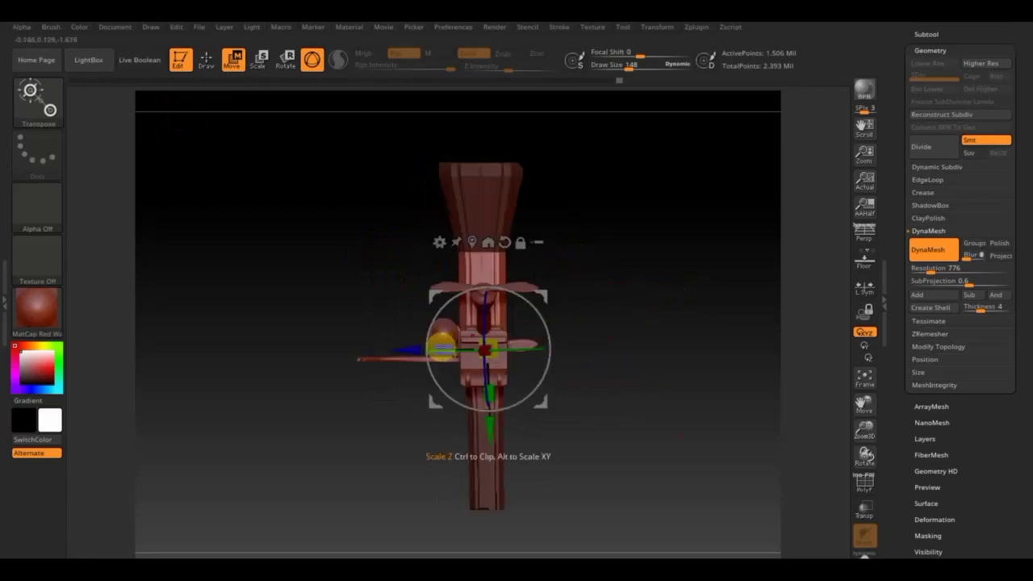
{"action": "left_click_drag", "start_coordinate": [410, 350], "coordinate": [409, 350]}
{"action": "mouse_move", "coordinate": [475, 322]}
{"action": "left_mouse_down"}
{"action": "mouse_move", "coordinate": [598, 279]}
{"action": "mouse_move", "coordinate": [558, 224]}
{"action": "left_mouse_up"}
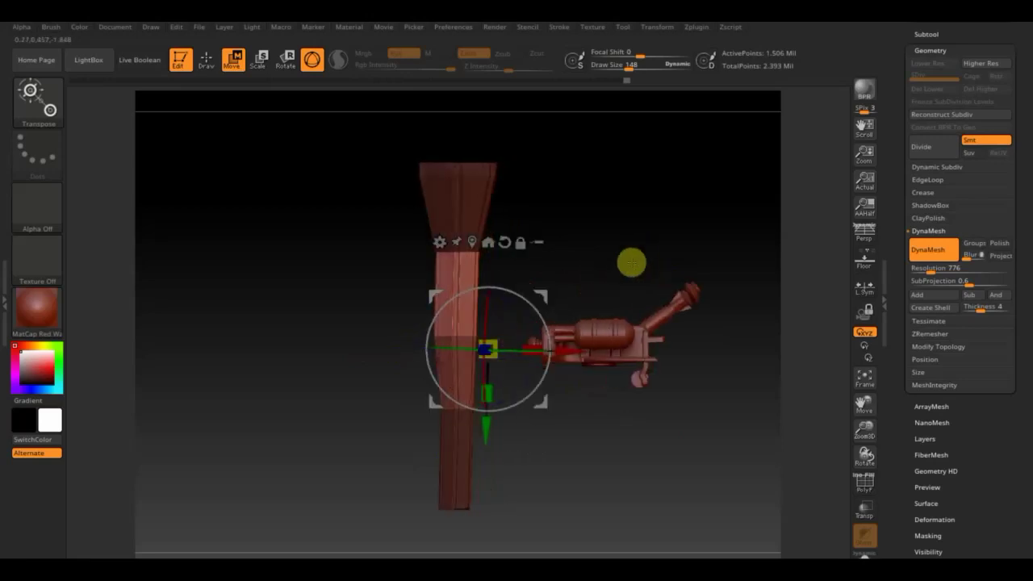
{"action": "left_click", "coordinate": [206, 63]}
{"action": "left_click_drag", "start_coordinate": [576, 267], "coordinate": [572, 390]}
{"action": "mouse_move", "coordinate": [541, 334]}
{"action": "left_mouse_down", "text": "shift"}
{"action": "mouse_move", "coordinate": [558, 295]}
{"action": "mouse_move", "coordinate": [553, 184]}
{"action": "left_mouse_up", "text": "shift"}
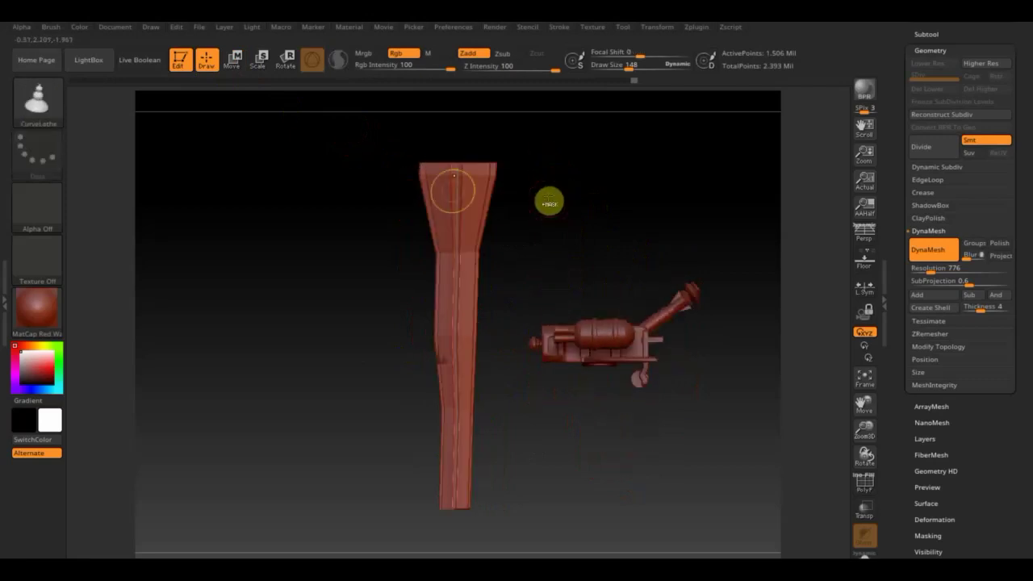
Step: Trim a thin slice off the column's flared top with TrimCurve and clear the mask
{"action": "mouse_move", "coordinate": [347, 129]}
{"action": "left_mouse_down", "text": "ctrl+shift"}
{"action": "mouse_move", "coordinate": [565, 141]}
{"action": "mouse_move", "coordinate": [571, 131]}
{"action": "mouse_move", "coordinate": [566, 172]}
{"action": "mouse_move", "coordinate": [602, 164]}
{"action": "mouse_move", "coordinate": [588, 263]}
{"action": "mouse_move", "coordinate": [597, 348]}
{"action": "mouse_move", "coordinate": [675, 330]}
{"action": "mouse_move", "coordinate": [669, 267]}
{"action": "mouse_move", "coordinate": [621, 225]}
{"action": "mouse_move", "coordinate": [587, 218]}
{"action": "left_mouse_up", "text": "ctrl+shift"}
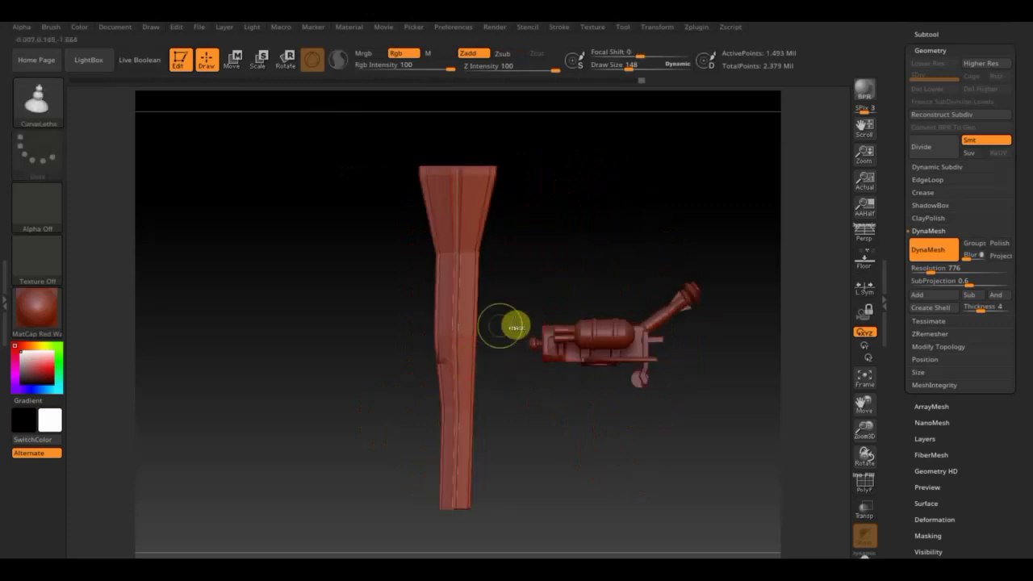
{"action": "key", "text": "ctrl"}
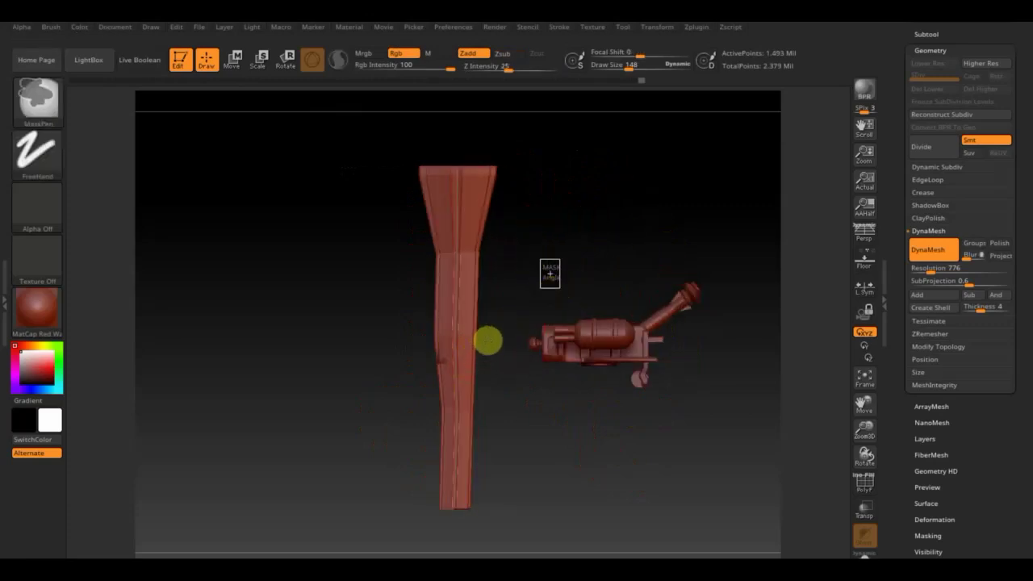
{"action": "left_click", "coordinate": [488, 341], "text": "ctrl"}
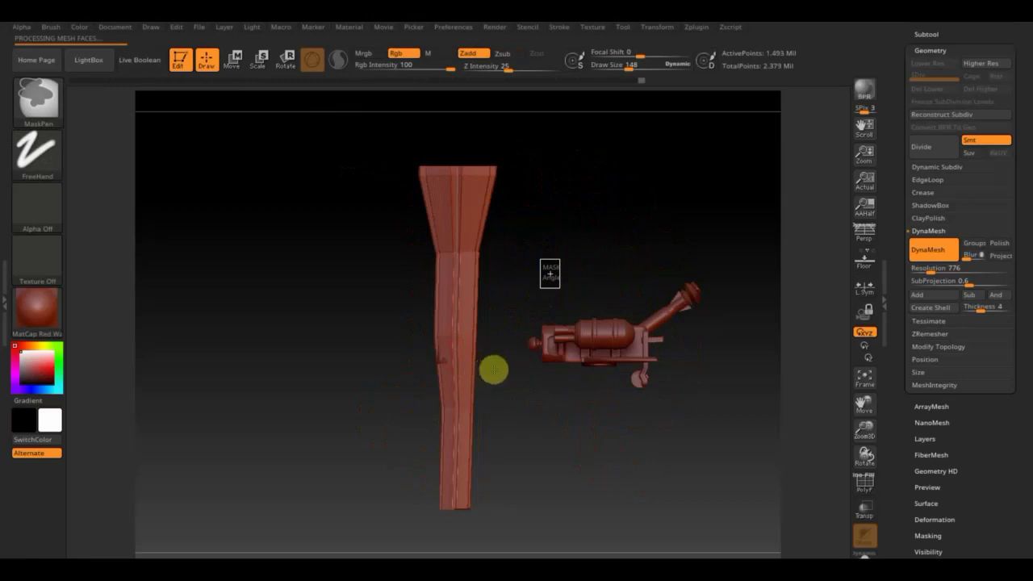
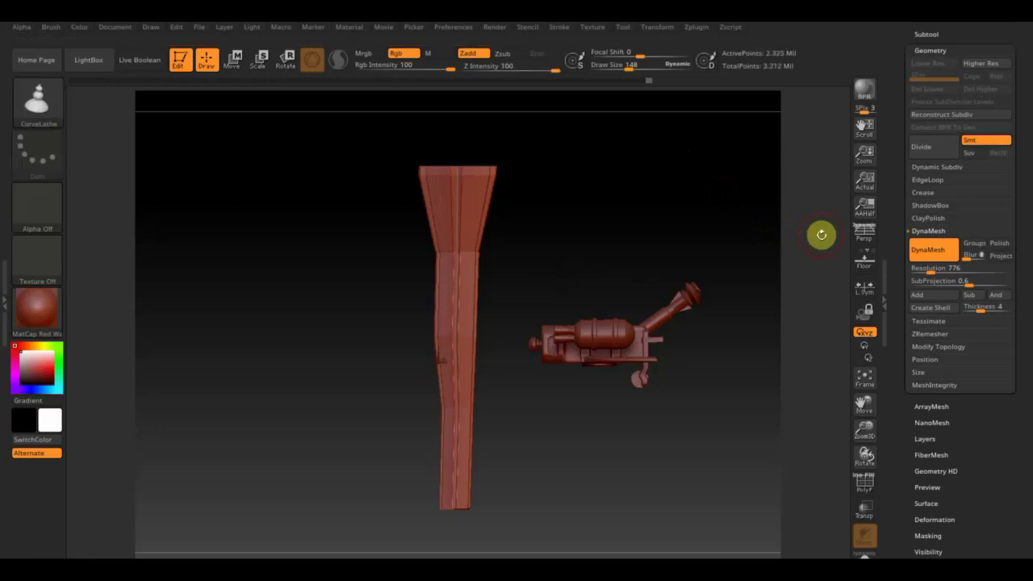
Step: Switch to the Standard brush and DynaMesh the tall tapered tube at resolution 216
{"action": "left_click", "coordinate": [38, 103]}
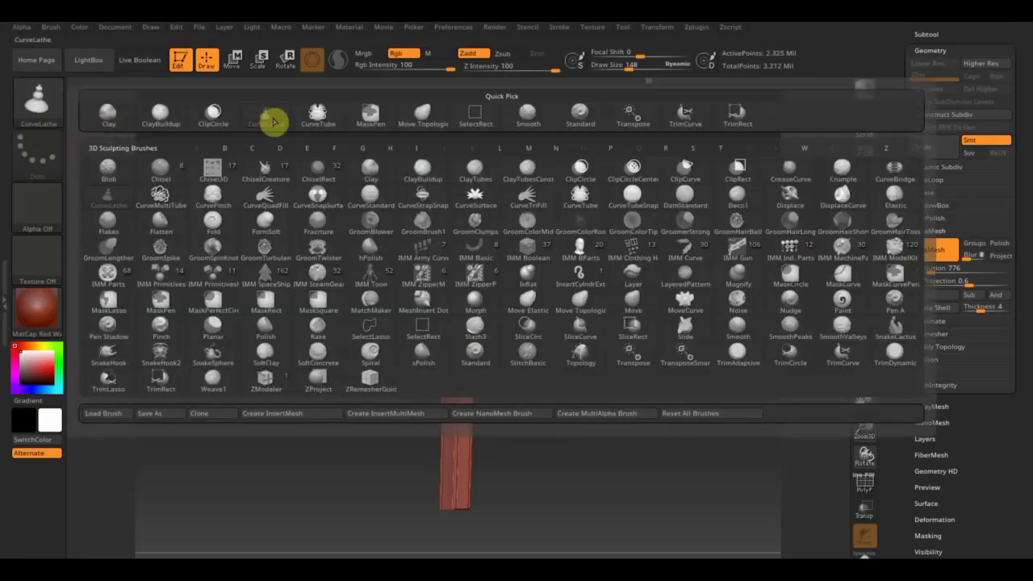
{"action": "left_click", "coordinate": [580, 114]}
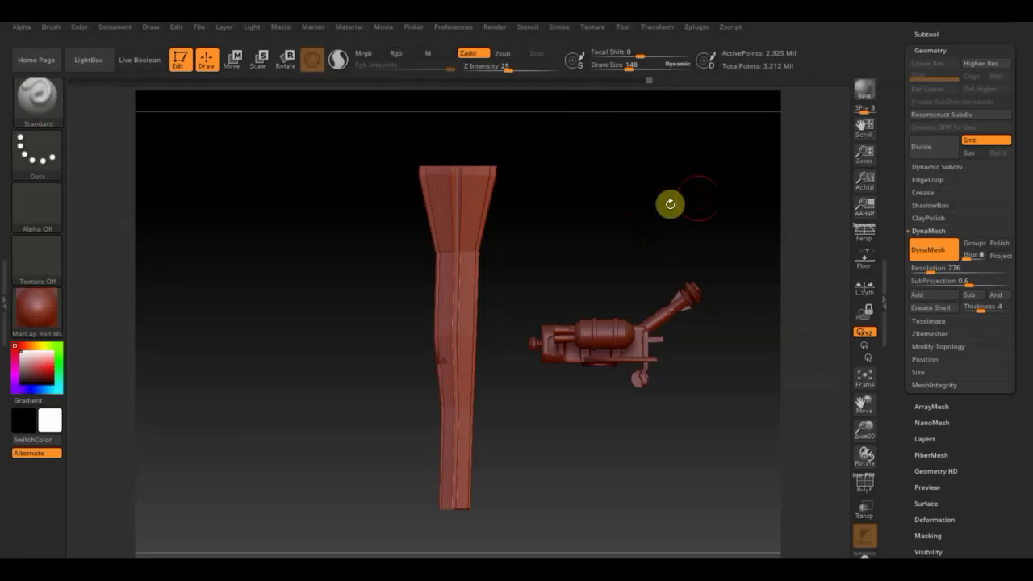
{"action": "left_click", "coordinate": [927, 268]}
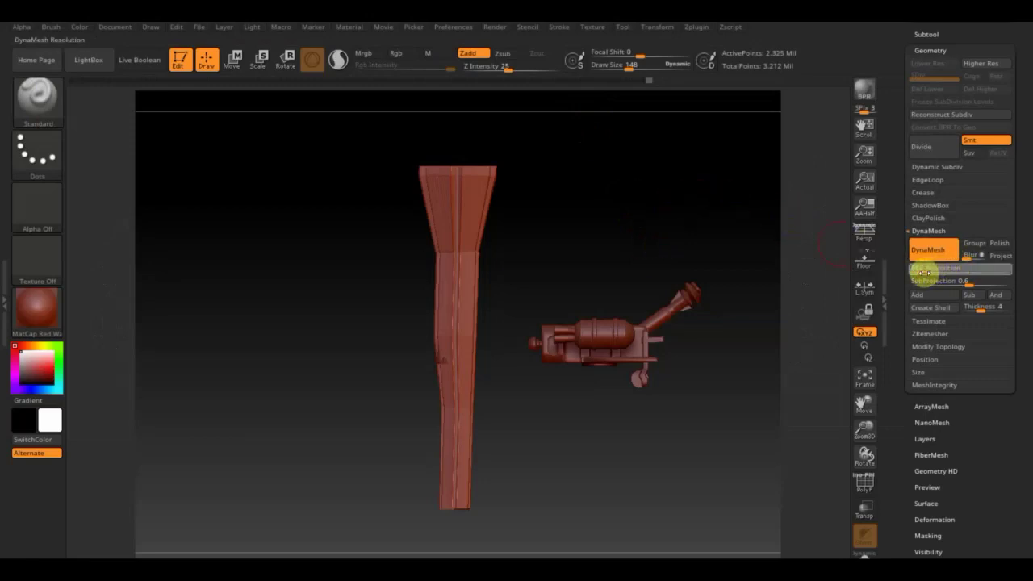
{"action": "left_click", "coordinate": [926, 256]}
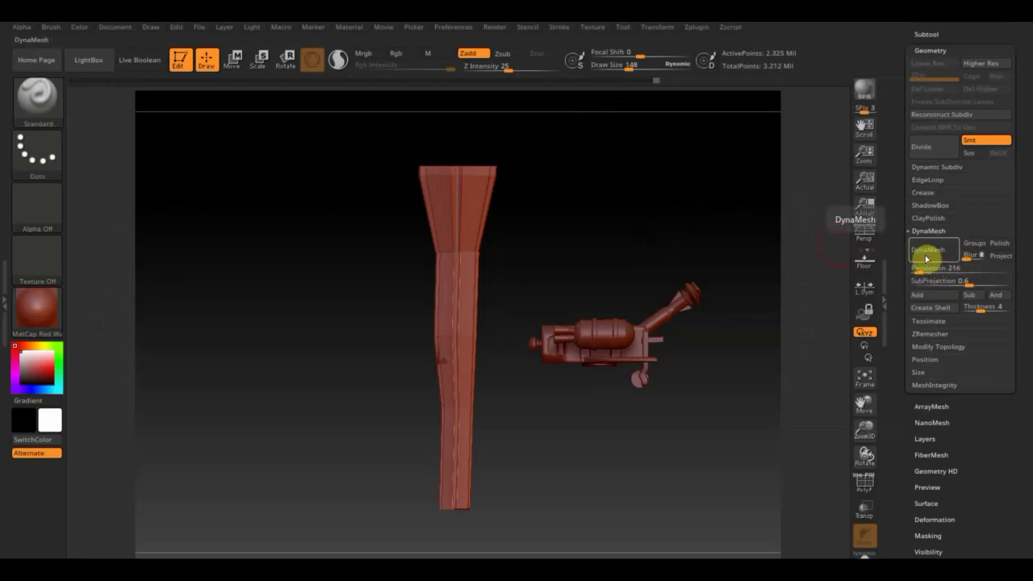
{"action": "left_click", "coordinate": [928, 255]}
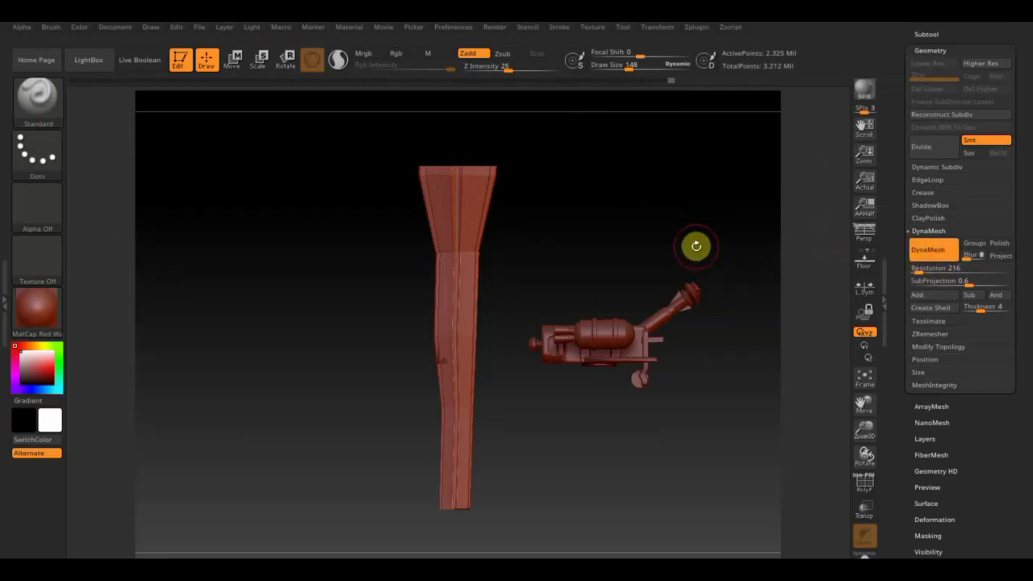
{"action": "mouse_move", "coordinate": [624, 210]}
{"action": "left_mouse_down", "text": "alt"}
{"action": "mouse_move", "coordinate": [704, 244]}
{"action": "mouse_move", "coordinate": [723, 376]}
{"action": "left_mouse_up", "text": "alt"}
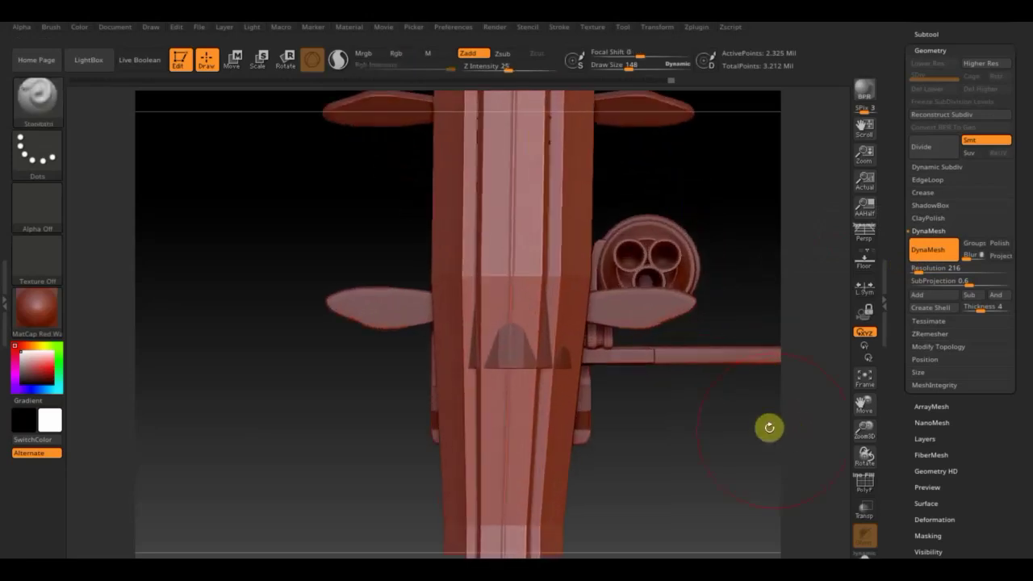
{"action": "left_click", "coordinate": [925, 34]}
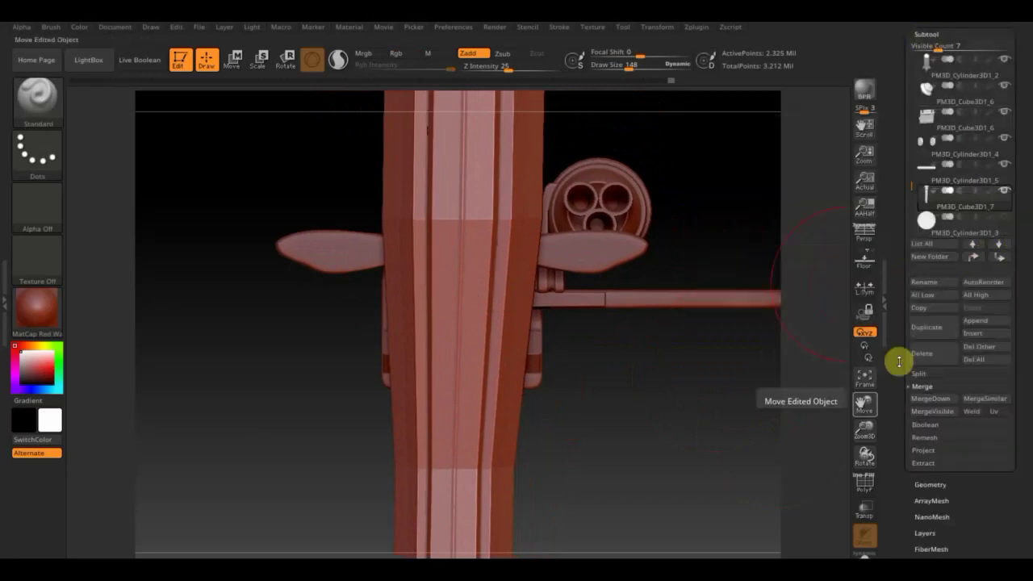
Step: Shrink the tall tapered tube with the Move gizmo and rotate it to a new angle
{"action": "mouse_move", "coordinate": [774, 422]}
{"action": "left_mouse_down", "text": "alt"}
{"action": "mouse_move", "coordinate": [696, 247]}
{"action": "mouse_move", "coordinate": [718, 401]}
{"action": "left_mouse_up", "text": "alt"}
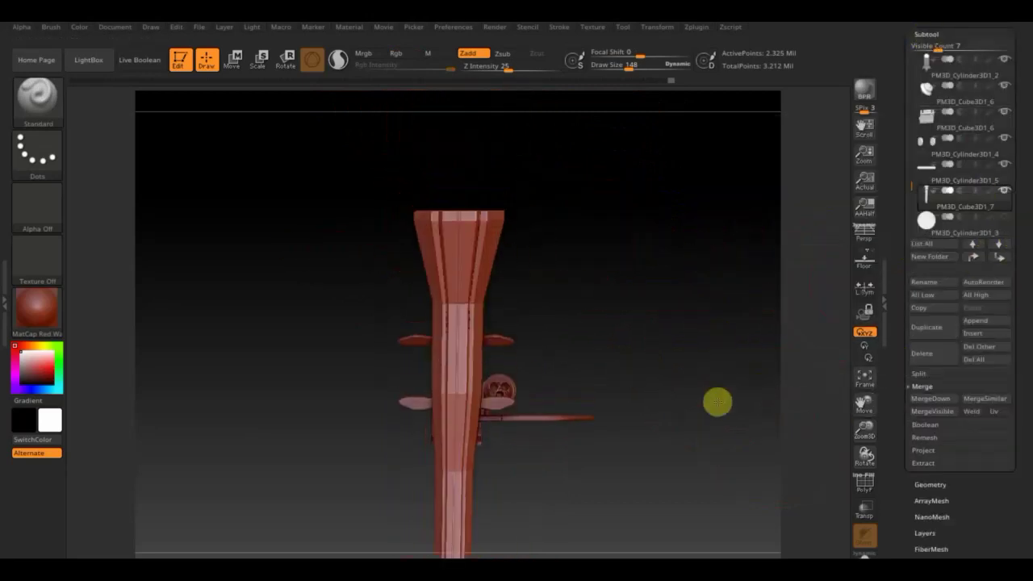
{"action": "left_click", "coordinate": [234, 69]}
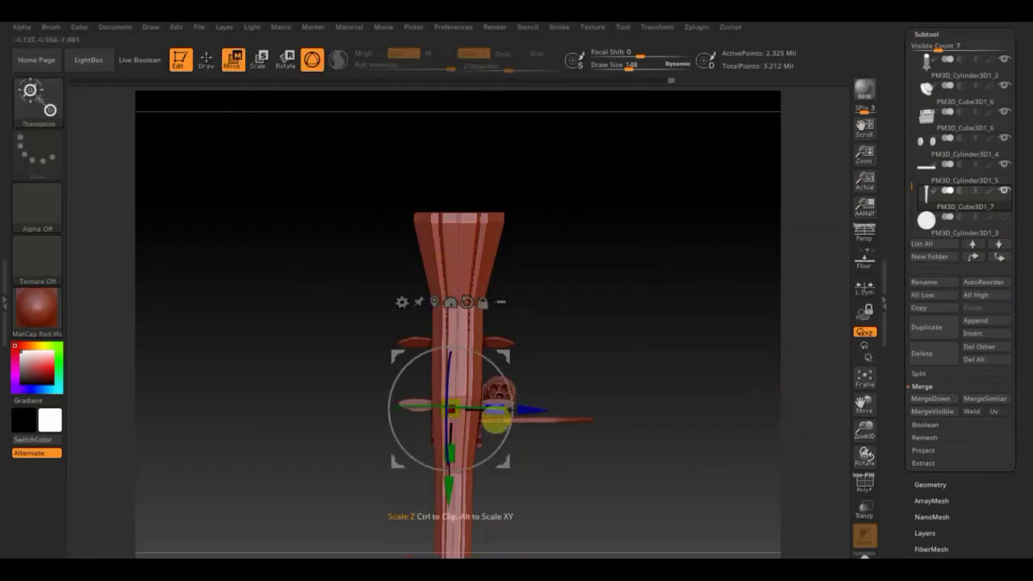
{"action": "left_click_drag", "start_coordinate": [450, 412], "coordinate": [404, 333]}
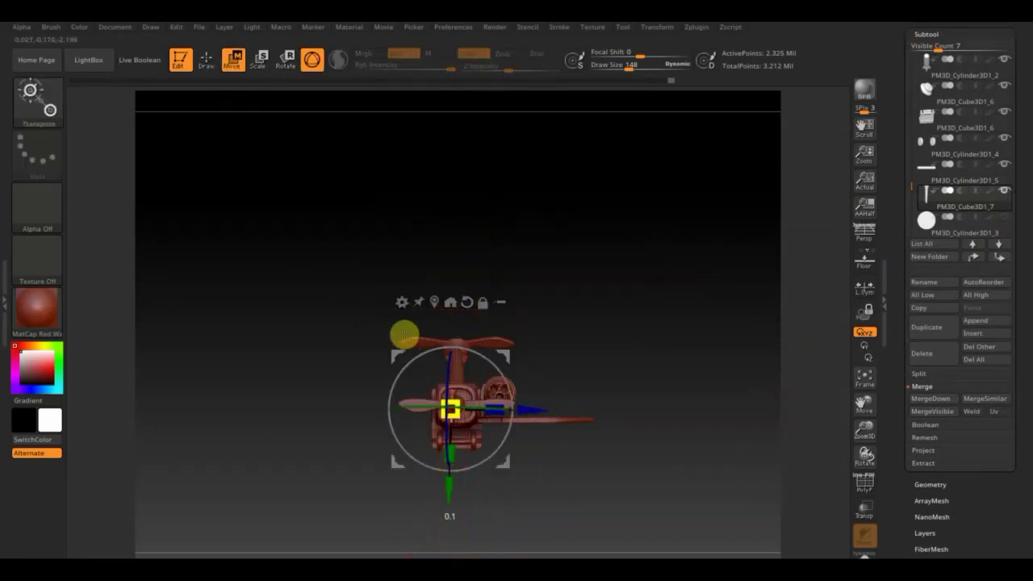
{"action": "mouse_move", "coordinate": [509, 352]}
{"action": "left_mouse_down"}
{"action": "mouse_move", "coordinate": [559, 364]}
{"action": "mouse_move", "coordinate": [652, 352]}
{"action": "mouse_move", "coordinate": [638, 302]}
{"action": "mouse_move", "coordinate": [643, 189]}
{"action": "mouse_move", "coordinate": [630, 284]}
{"action": "left_mouse_up"}
{"action": "mouse_move", "coordinate": [535, 380]}
{"action": "left_mouse_down"}
{"action": "mouse_move", "coordinate": [512, 385]}
{"action": "mouse_move", "coordinate": [484, 301]}
{"action": "mouse_move", "coordinate": [345, 255]}
{"action": "left_mouse_up"}
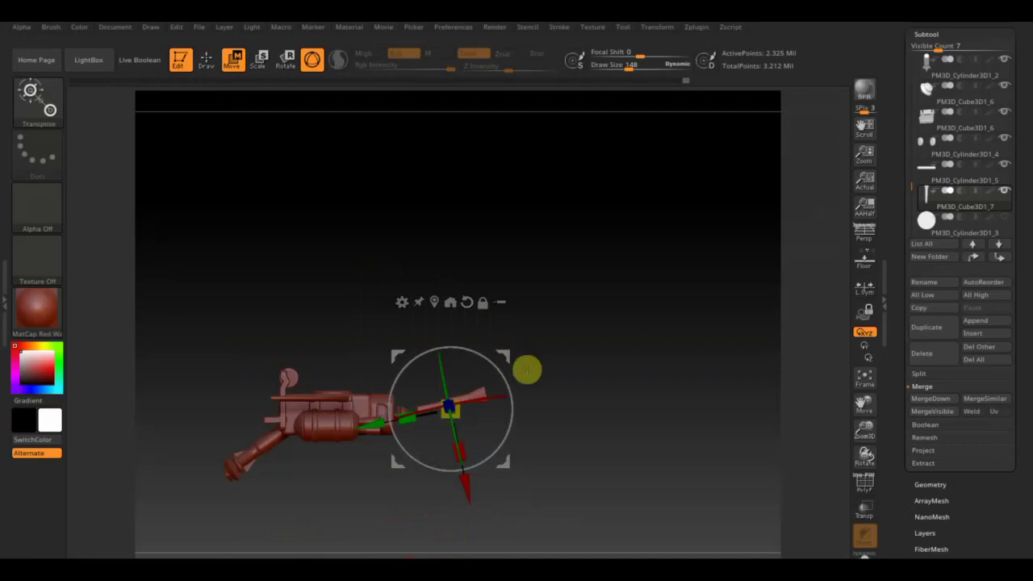
{"action": "left_click_drag", "start_coordinate": [460, 419], "coordinate": [454, 417]}
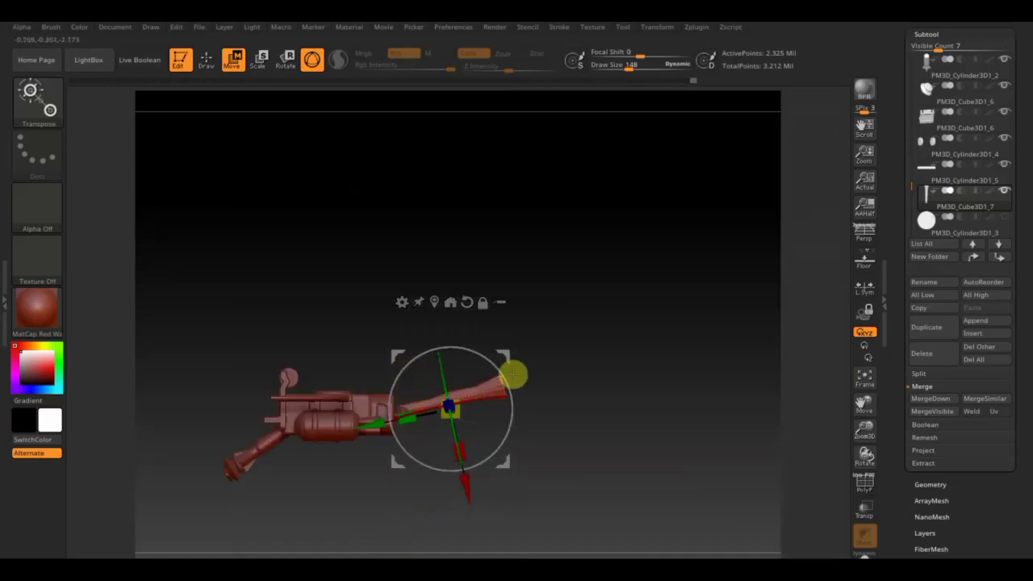
{"action": "mouse_move", "coordinate": [507, 357]}
{"action": "left_mouse_down"}
{"action": "mouse_move", "coordinate": [419, 347]}
{"action": "mouse_move", "coordinate": [376, 320]}
{"action": "mouse_move", "coordinate": [455, 307]}
{"action": "left_mouse_up"}
Step: Tilt the tube about its pivot and slide it down onto the launcher arm
{"action": "mouse_move", "coordinate": [484, 339]}
{"action": "left_mouse_down"}
{"action": "mouse_move", "coordinate": [479, 304]}
{"action": "mouse_move", "coordinate": [556, 418]}
{"action": "mouse_move", "coordinate": [643, 401]}
{"action": "mouse_move", "coordinate": [538, 371]}
{"action": "left_mouse_up"}
{"action": "mouse_move", "coordinate": [385, 345]}
{"action": "left_mouse_down"}
{"action": "mouse_move", "coordinate": [377, 321]}
{"action": "mouse_move", "coordinate": [376, 438]}
{"action": "mouse_move", "coordinate": [295, 419]}
{"action": "mouse_move", "coordinate": [479, 364]}
{"action": "left_mouse_up"}
{"action": "mouse_move", "coordinate": [346, 323]}
{"action": "left_mouse_down"}
{"action": "mouse_move", "coordinate": [185, 314]}
{"action": "mouse_move", "coordinate": [138, 323]}
{"action": "mouse_move", "coordinate": [144, 343]}
{"action": "left_mouse_up"}
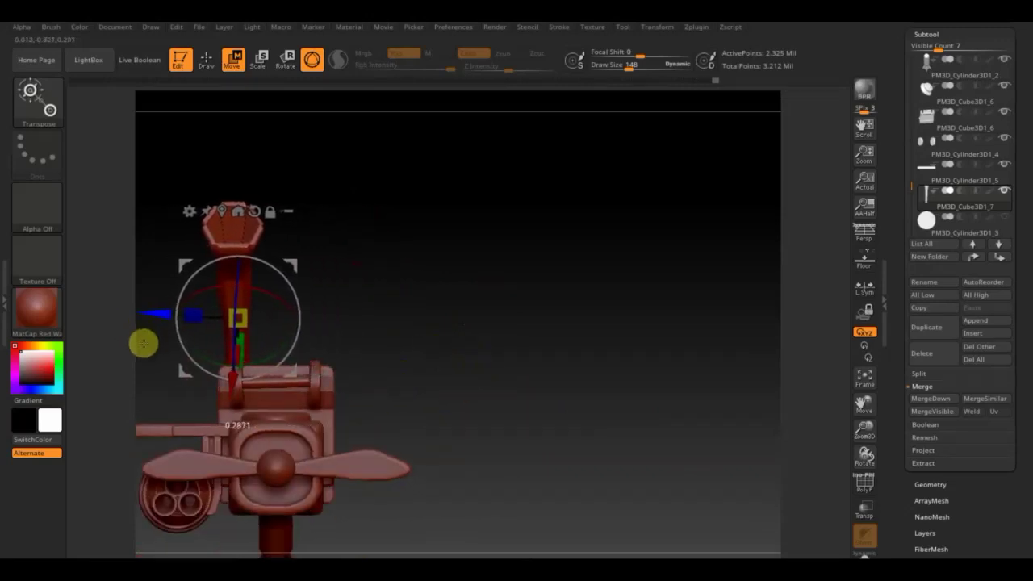
{"action": "left_click_drag", "start_coordinate": [422, 329], "coordinate": [627, 322]}
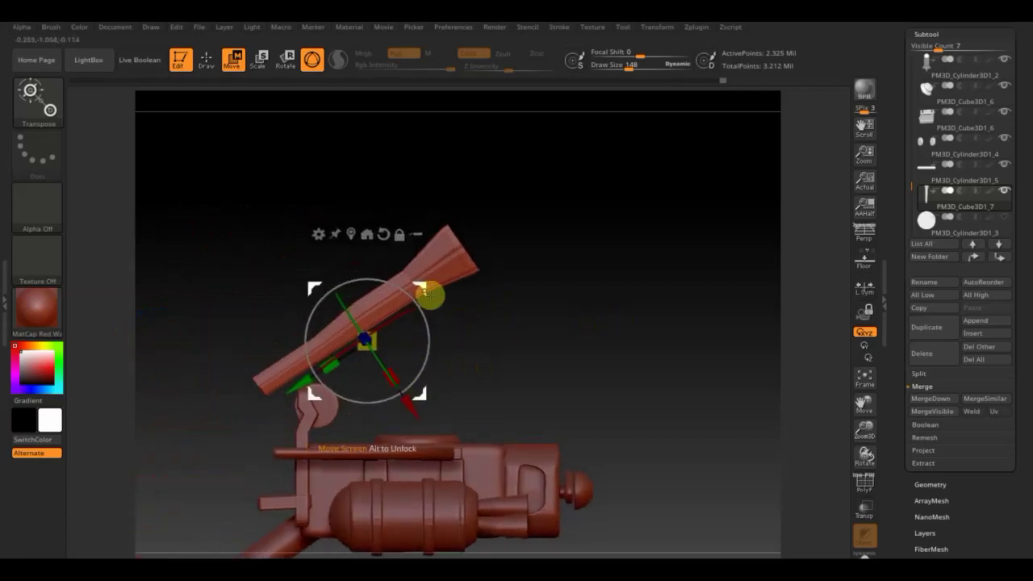
{"action": "mouse_move", "coordinate": [419, 288]}
{"action": "left_mouse_down"}
{"action": "mouse_move", "coordinate": [397, 301]}
{"action": "mouse_move", "coordinate": [398, 312]}
{"action": "left_mouse_up"}
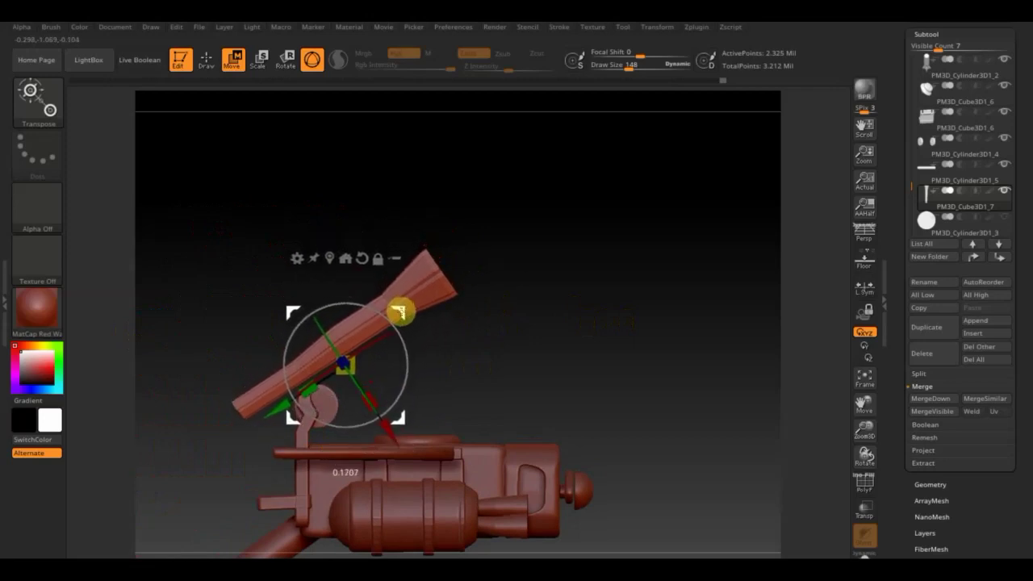
Step: Leave transform mode and switch to the MoveTopological brush
{"action": "left_click", "coordinate": [206, 58]}
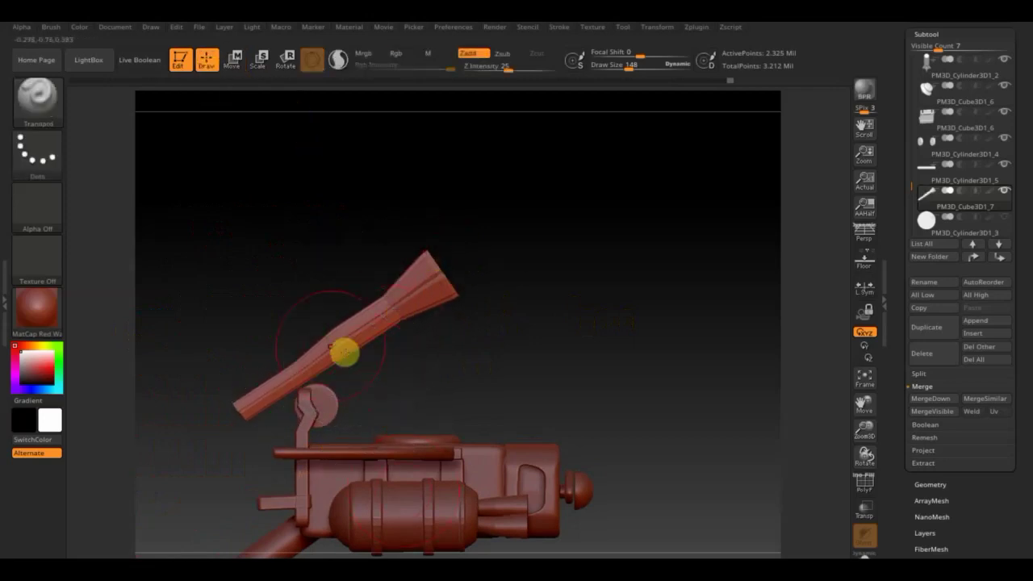
{"action": "left_click", "coordinate": [46, 102]}
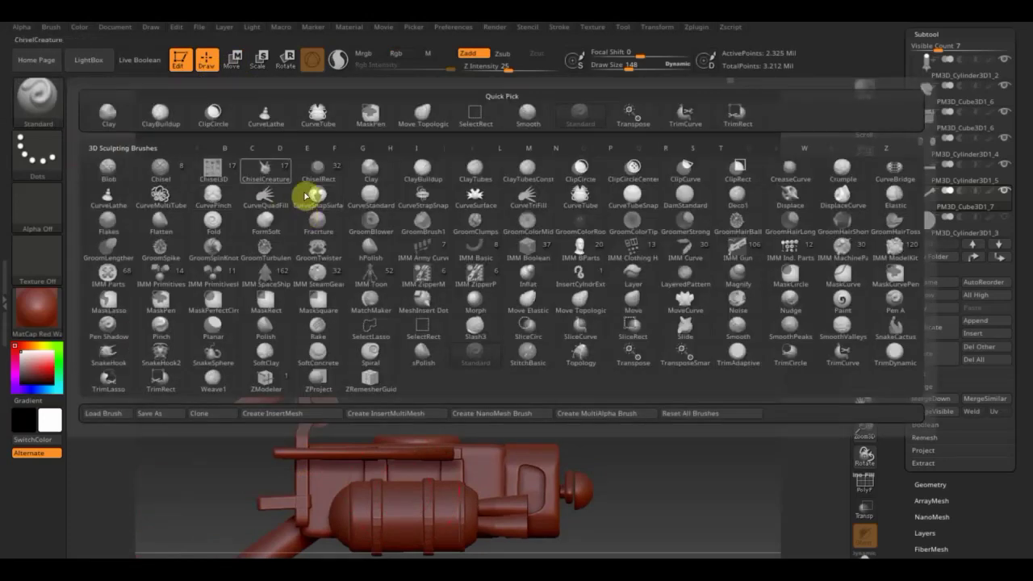
{"action": "left_click", "coordinate": [424, 113]}
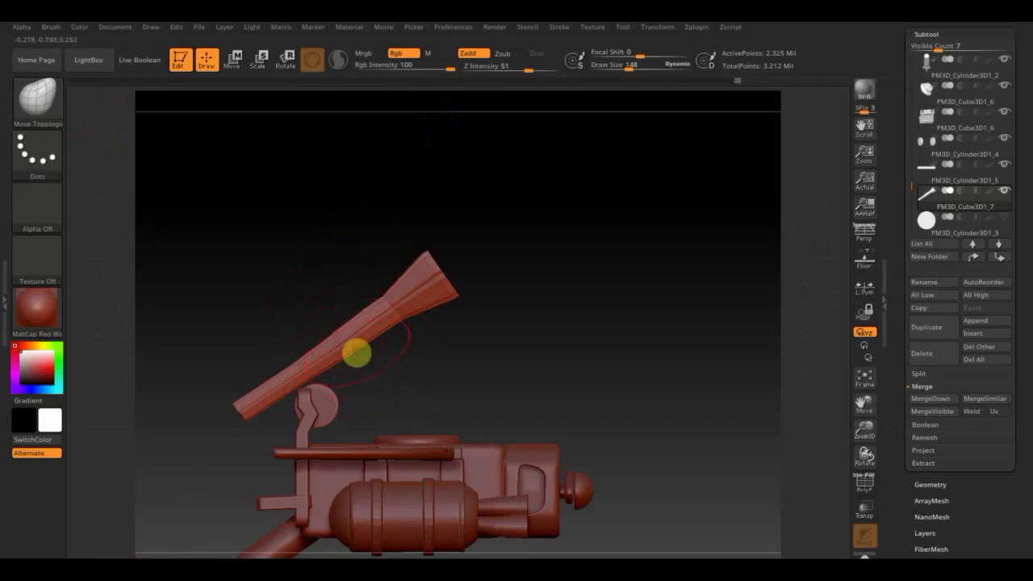
Step: Check the angled tube from front and side views, then QuickSave the project
{"action": "mouse_move", "coordinate": [433, 256]}
{"action": "left_mouse_down", "text": "shift"}
{"action": "mouse_move", "coordinate": [485, 272]}
{"action": "mouse_move", "coordinate": [472, 262]}
{"action": "left_mouse_up", "text": "shift"}
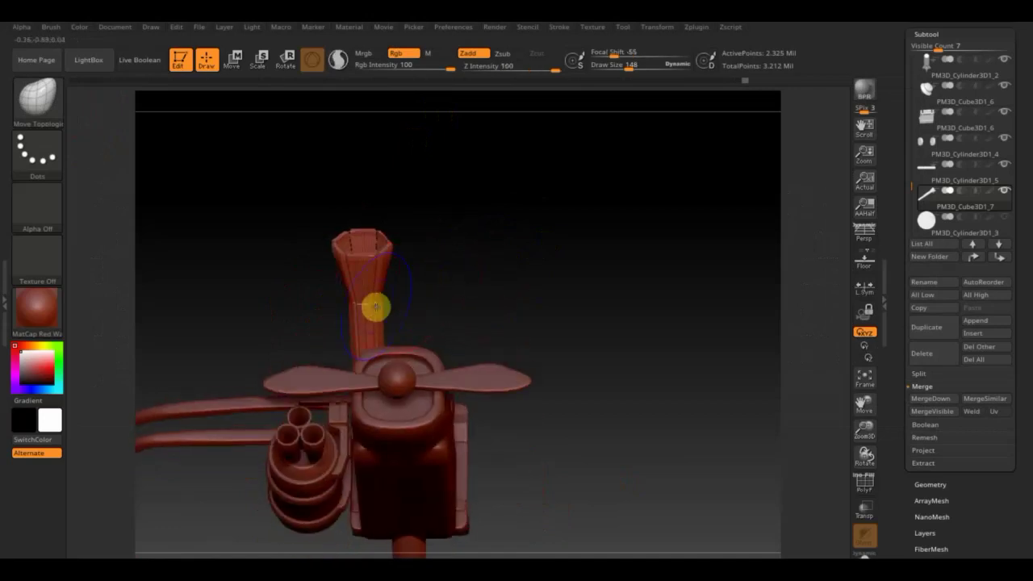
{"action": "key", "text": "shift"}
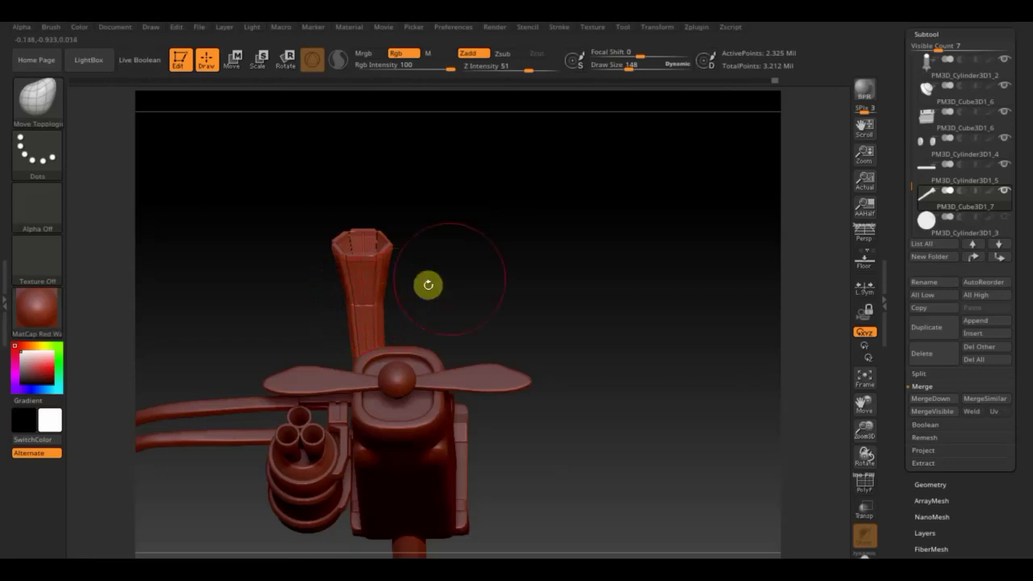
{"action": "left_click_drag", "start_coordinate": [427, 284], "coordinate": [514, 321], "text": "shift"}
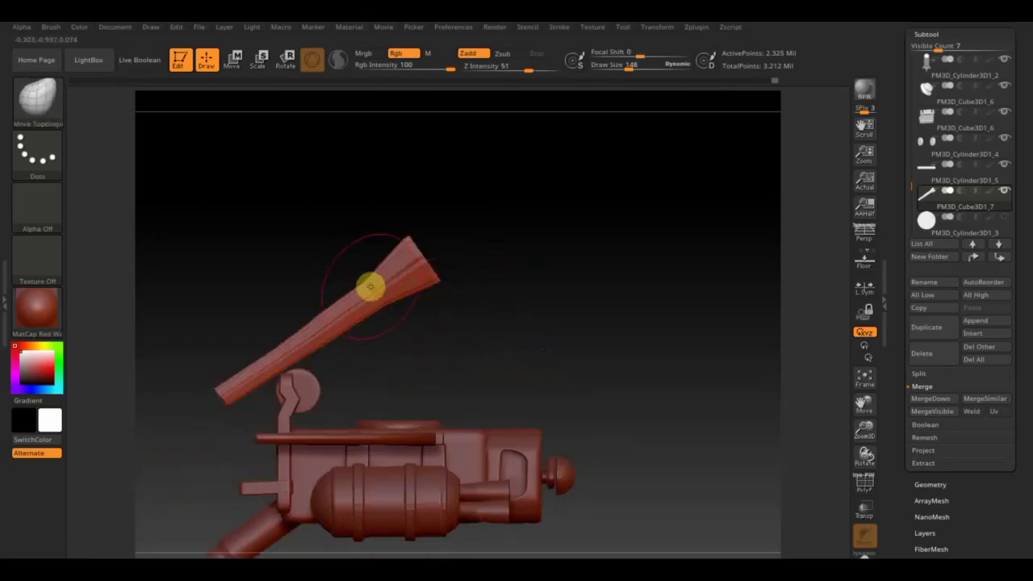
{"action": "key", "text": "ctrl+s"}
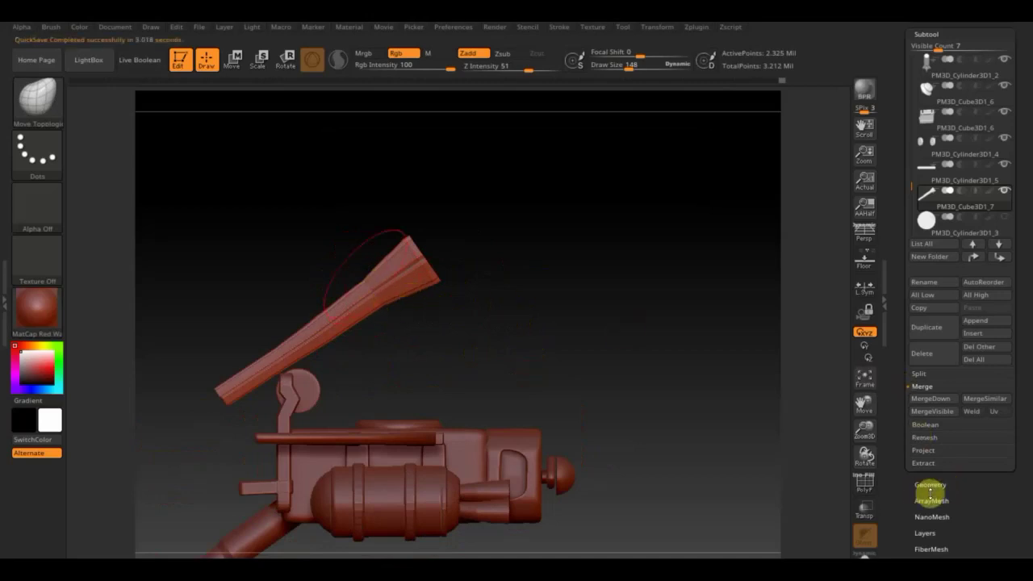
{"action": "left_click", "coordinate": [930, 485]}
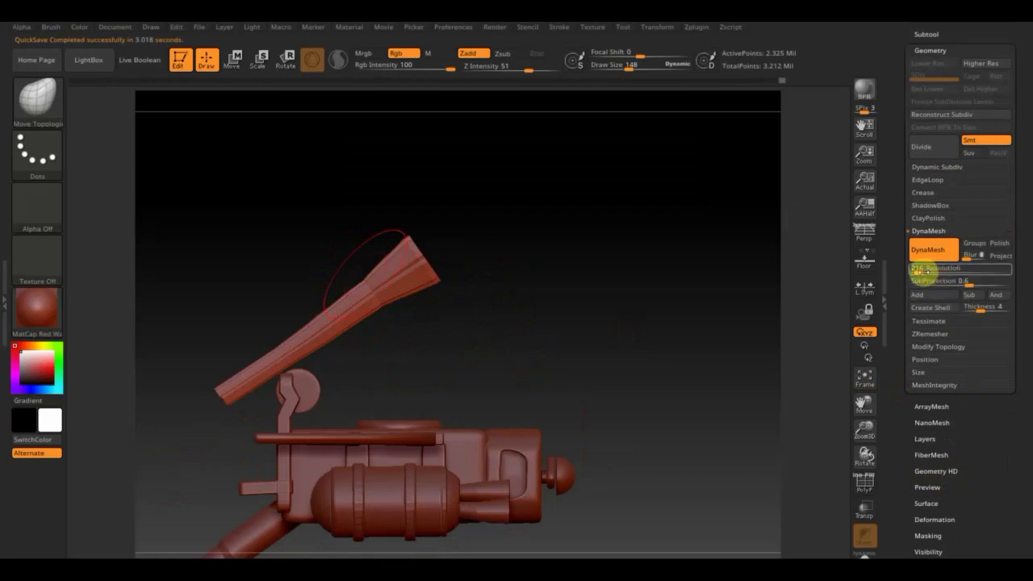
Step: Try several DynaMesh resolutions on the tube, undoing, and settle on 568
{"action": "left_click", "coordinate": [940, 260]}
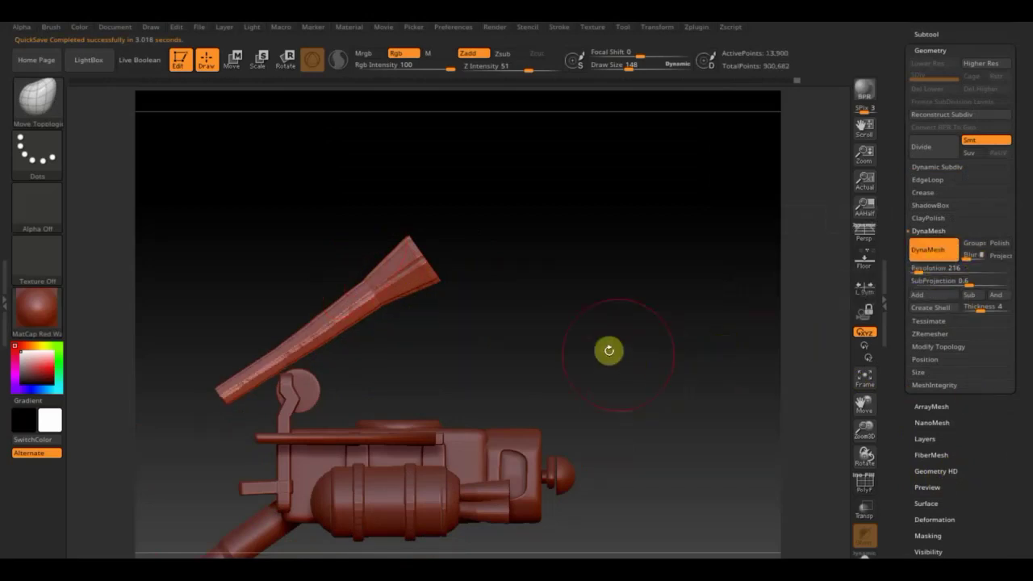
{"action": "key", "text": "ctrl+z"}
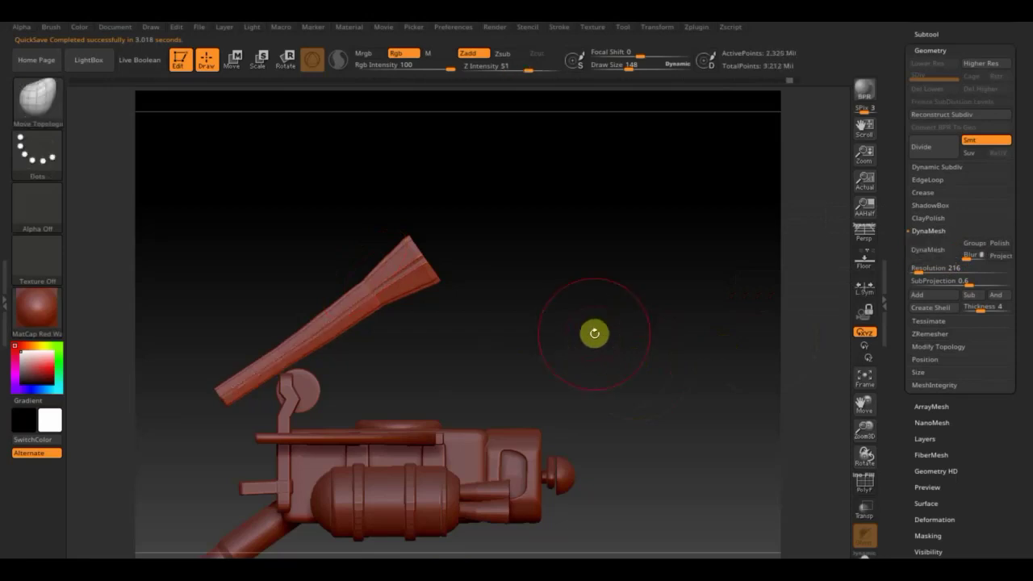
{"action": "left_click_drag", "start_coordinate": [910, 272], "coordinate": [924, 274]}
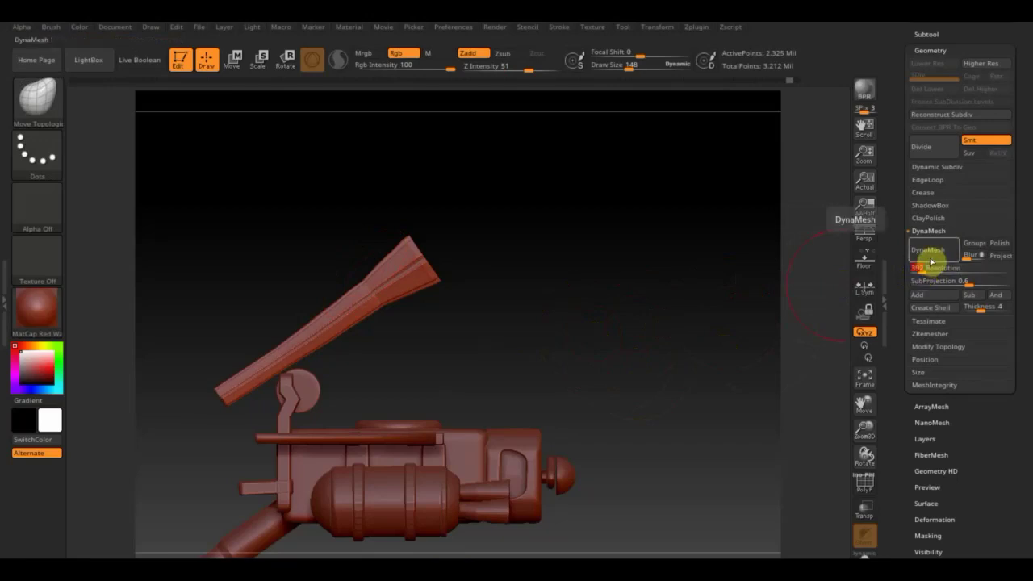
{"action": "left_click", "coordinate": [930, 259]}
{"action": "mouse_move", "coordinate": [440, 334]}
{"action": "left_mouse_down"}
{"action": "mouse_move", "coordinate": [563, 361]}
{"action": "mouse_move", "coordinate": [535, 336]}
{"action": "mouse_move", "coordinate": [550, 307]}
{"action": "mouse_move", "coordinate": [578, 449]}
{"action": "mouse_move", "coordinate": [674, 331]}
{"action": "left_mouse_up"}
{"action": "left_click", "coordinate": [674, 331], "text": "ctrl"}
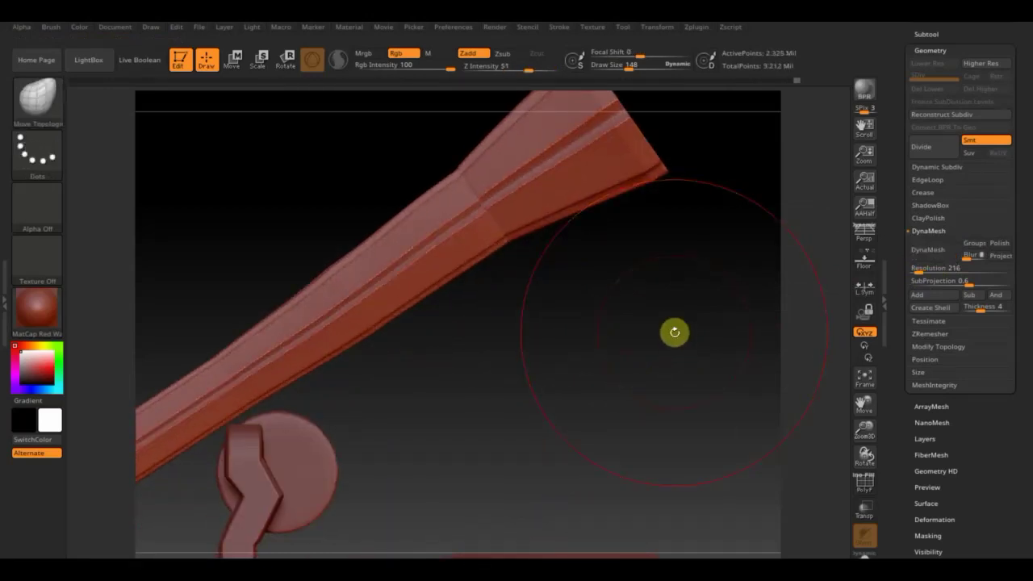
{"action": "left_click", "coordinate": [922, 269]}
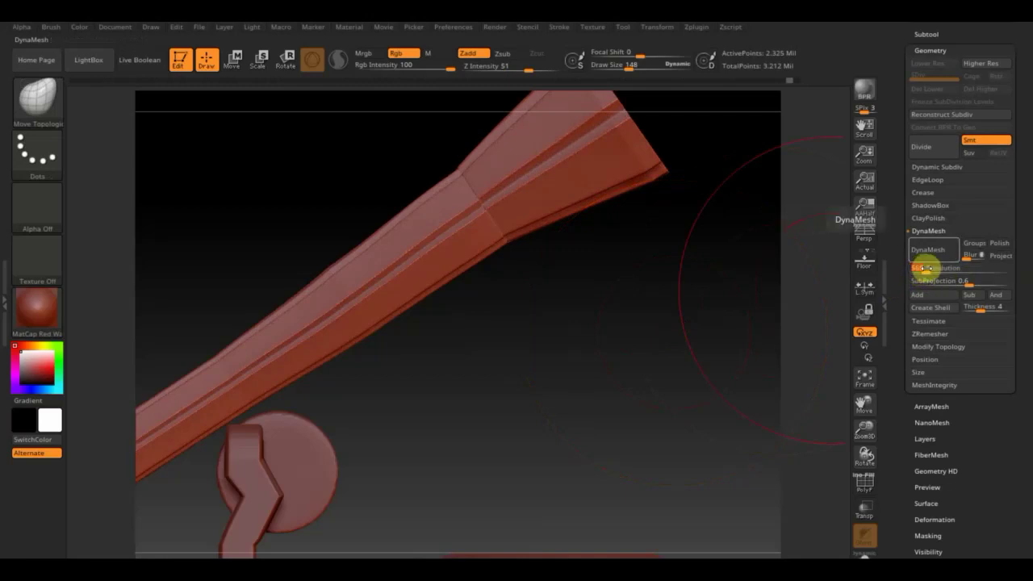
{"action": "left_click", "coordinate": [926, 252]}
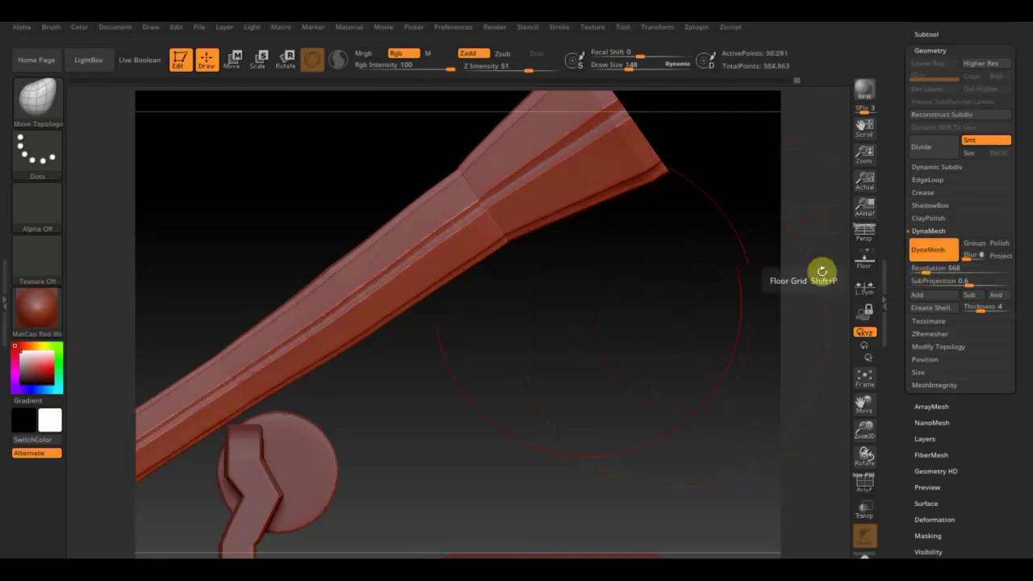
Step: Bend the tube's lower edge slightly and nudge it down and right with the gizmo
{"action": "left_click_drag", "start_coordinate": [499, 246], "coordinate": [503, 252]}
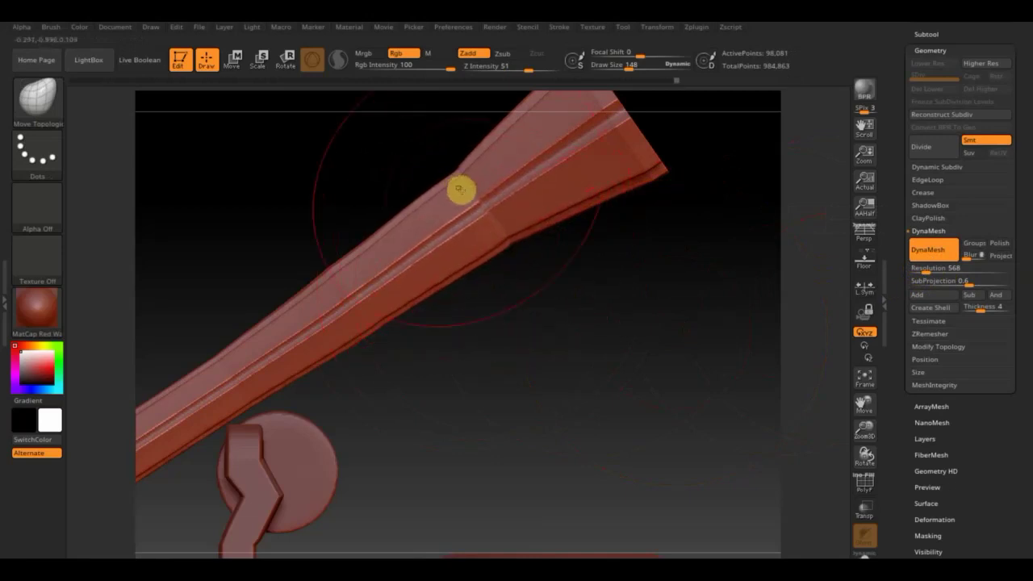
{"action": "left_click_drag", "start_coordinate": [565, 382], "coordinate": [584, 292], "text": "alt"}
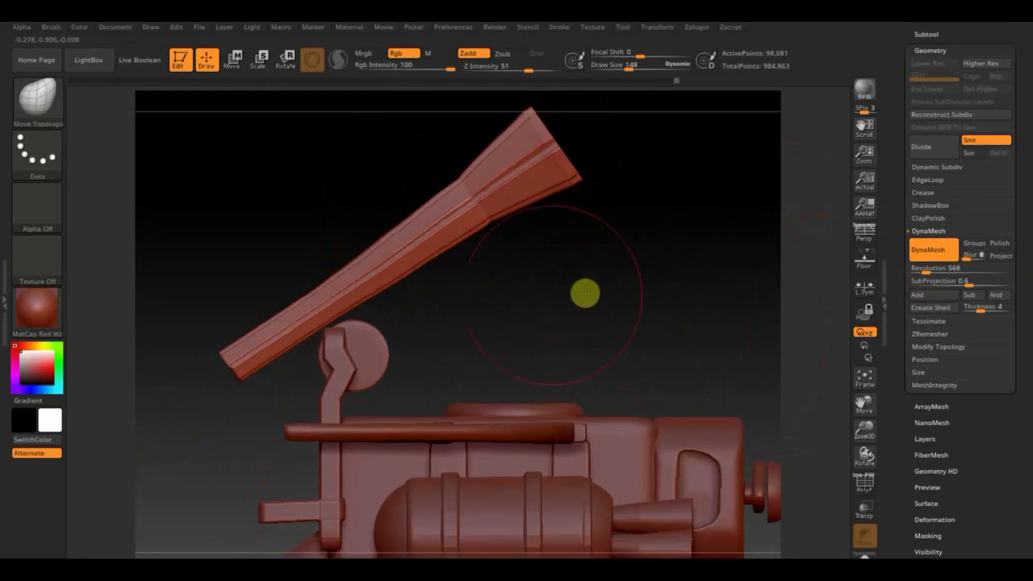
{"action": "left_click", "coordinate": [232, 58]}
{"action": "left_click_drag", "start_coordinate": [348, 239], "coordinate": [352, 244]}
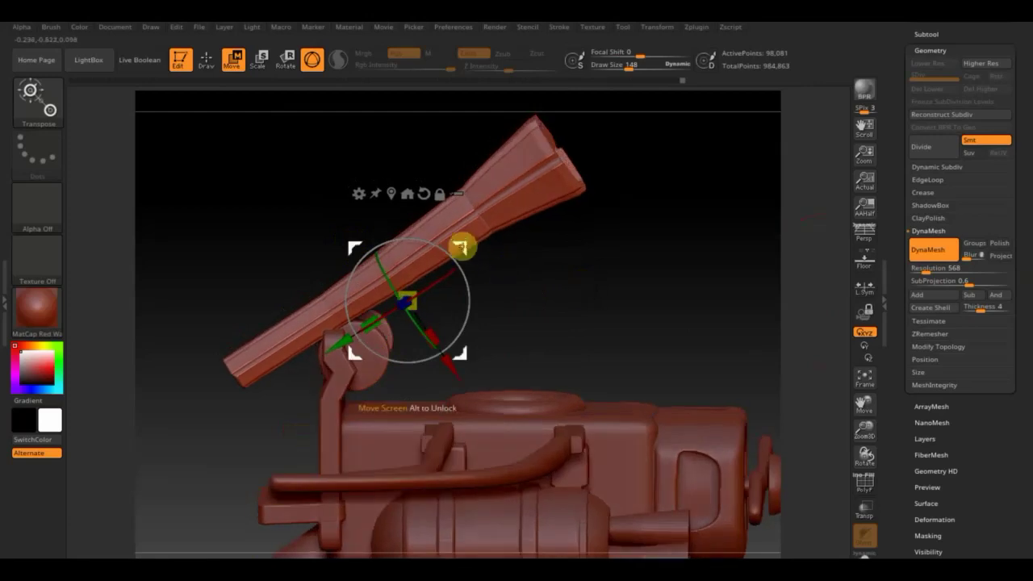
Step: Move the barrel down-left, tilt it more steeply, and inspect it from several angles
{"action": "left_click_drag", "start_coordinate": [350, 342], "coordinate": [329, 355]}
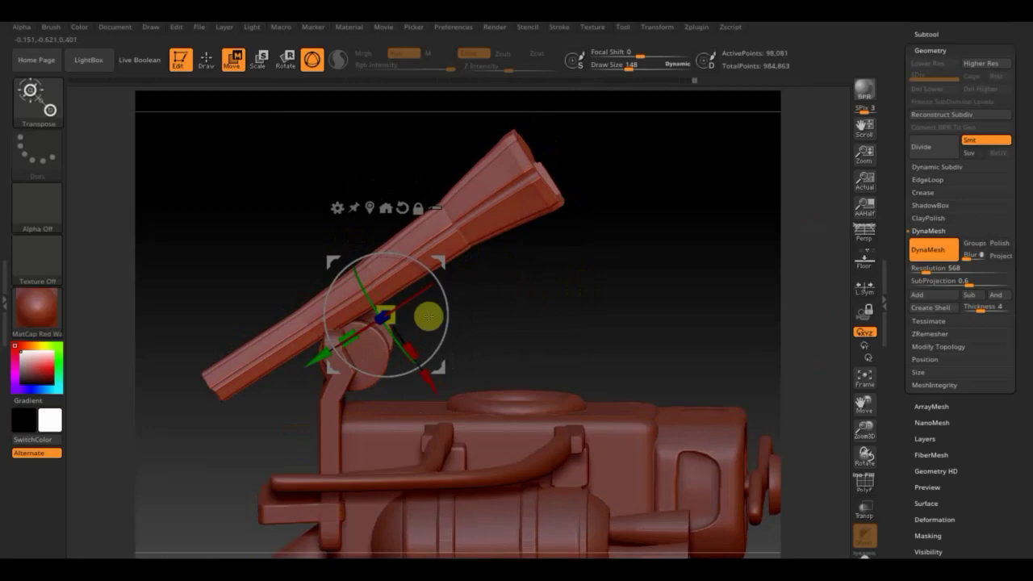
{"action": "left_click_drag", "start_coordinate": [439, 296], "coordinate": [437, 271]}
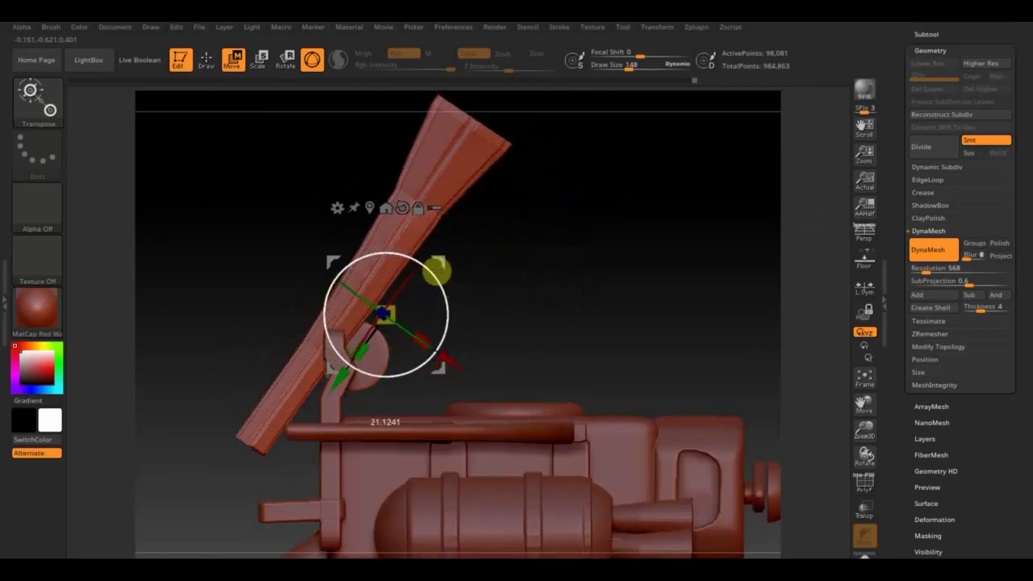
{"action": "mouse_move", "coordinate": [334, 258]}
{"action": "left_mouse_down"}
{"action": "mouse_move", "coordinate": [315, 243]}
{"action": "mouse_move", "coordinate": [311, 251]}
{"action": "left_mouse_up"}
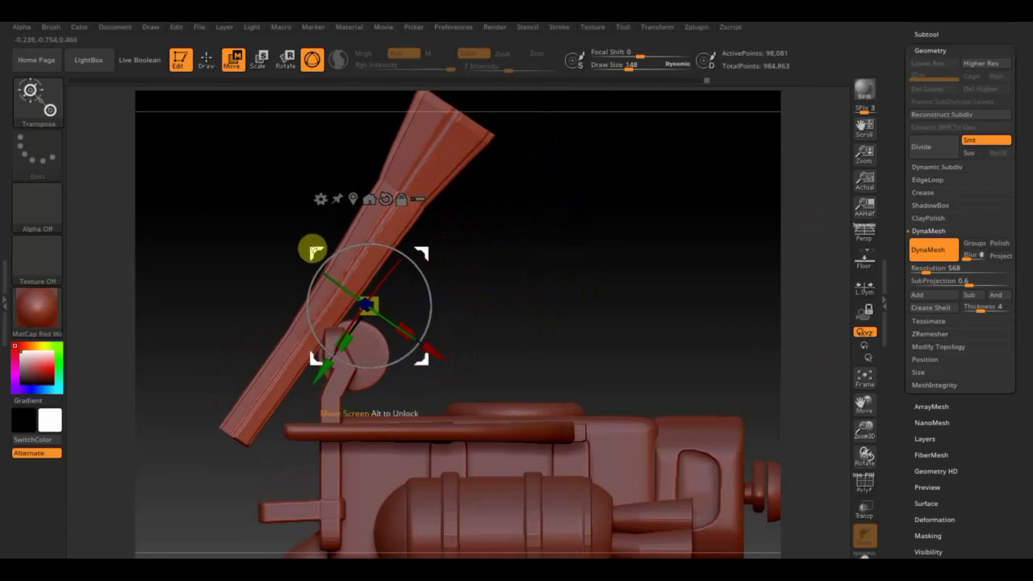
{"action": "mouse_move", "coordinate": [461, 279]}
{"action": "left_mouse_down"}
{"action": "mouse_move", "coordinate": [509, 281]}
{"action": "mouse_move", "coordinate": [459, 290]}
{"action": "mouse_move", "coordinate": [539, 261]}
{"action": "mouse_move", "coordinate": [563, 276]}
{"action": "mouse_move", "coordinate": [588, 325]}
{"action": "left_mouse_up"}
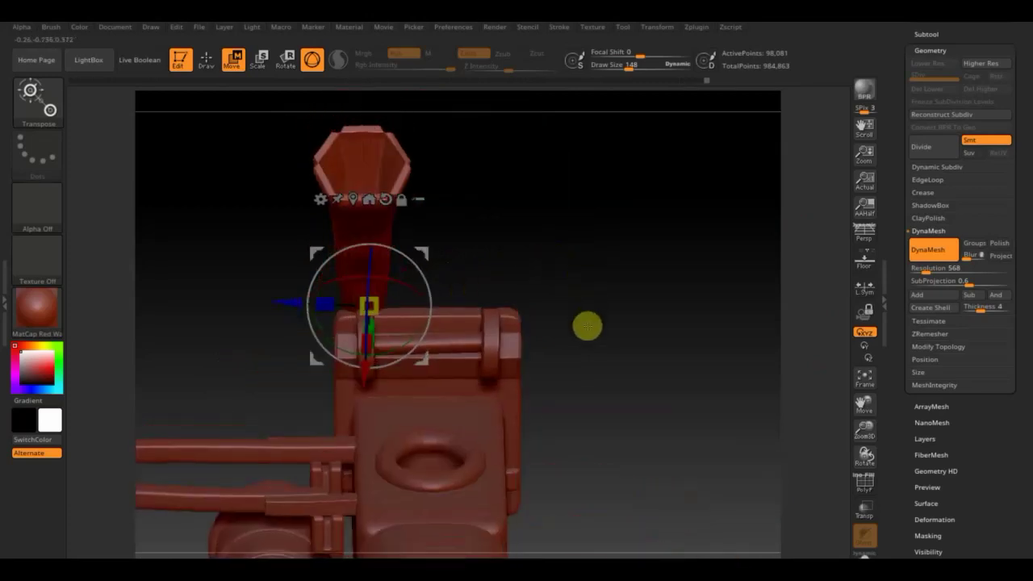
{"action": "mouse_move", "coordinate": [505, 406]}
{"action": "left_mouse_down"}
{"action": "mouse_move", "coordinate": [585, 424]}
{"action": "mouse_move", "coordinate": [619, 398]}
{"action": "mouse_move", "coordinate": [698, 403]}
{"action": "left_mouse_up"}
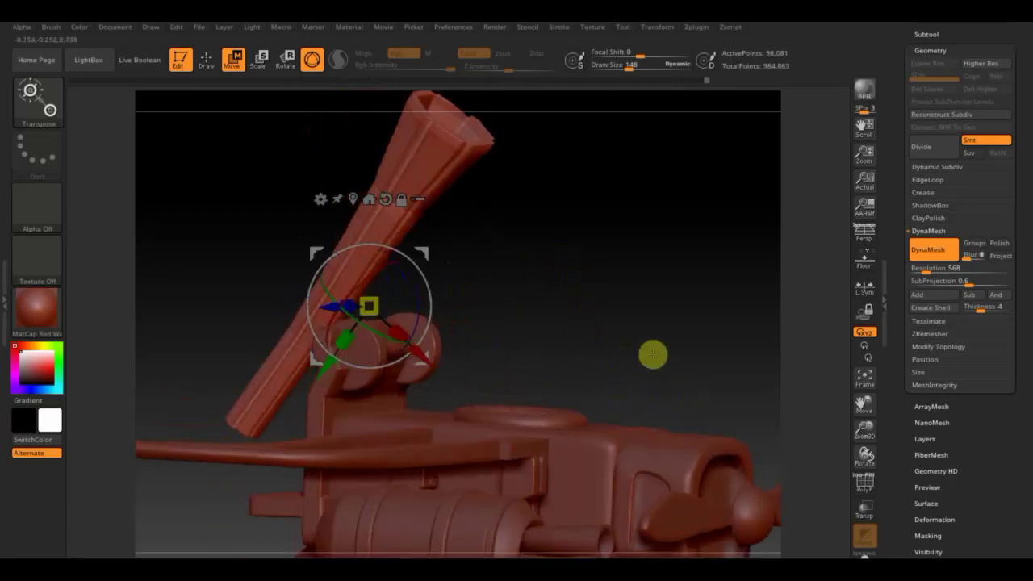
{"action": "left_click_drag", "start_coordinate": [653, 352], "coordinate": [627, 307]}
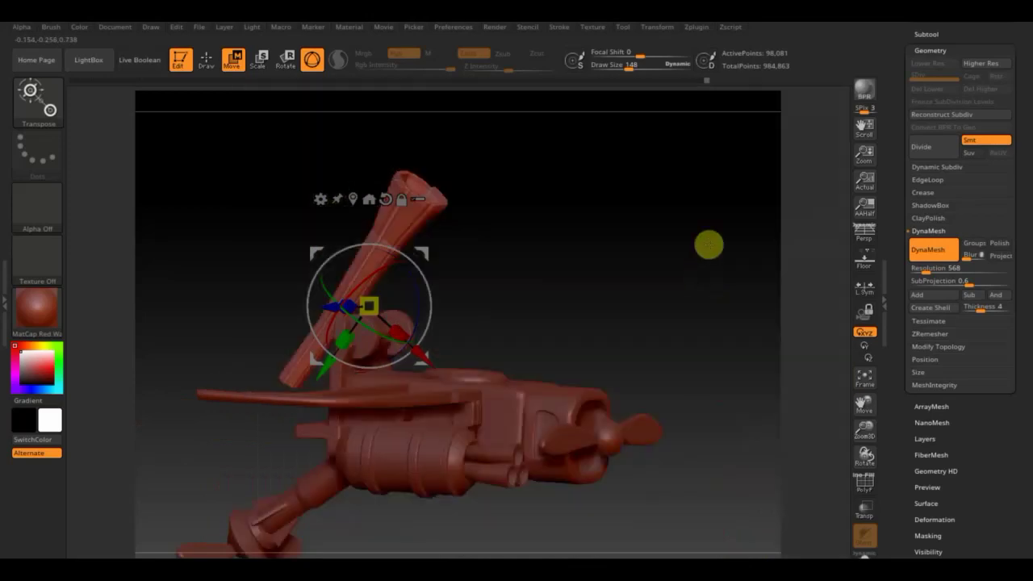
{"action": "left_click_drag", "start_coordinate": [707, 242], "coordinate": [655, 267]}
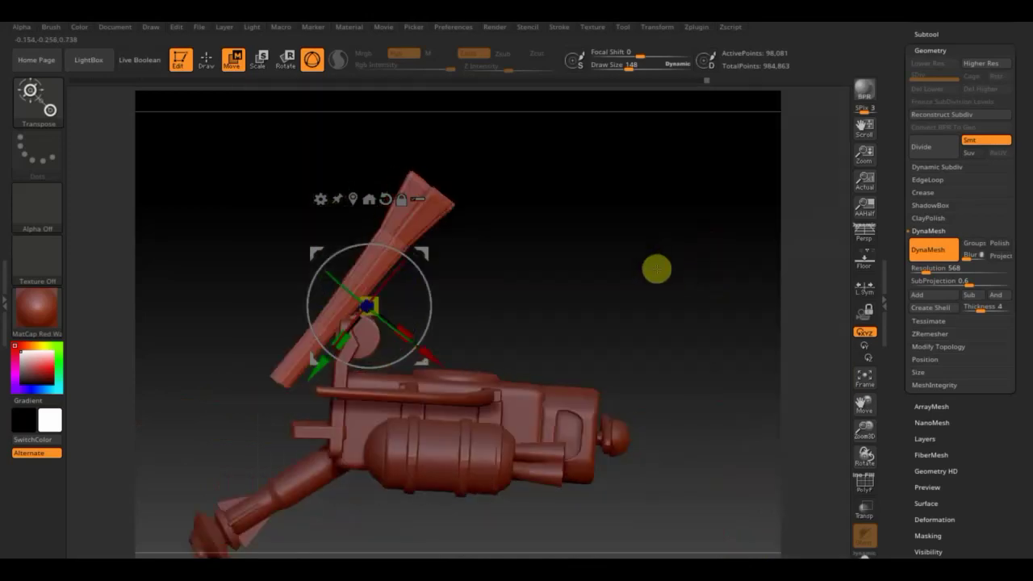
{"action": "left_click_drag", "start_coordinate": [472, 325], "coordinate": [495, 301]}
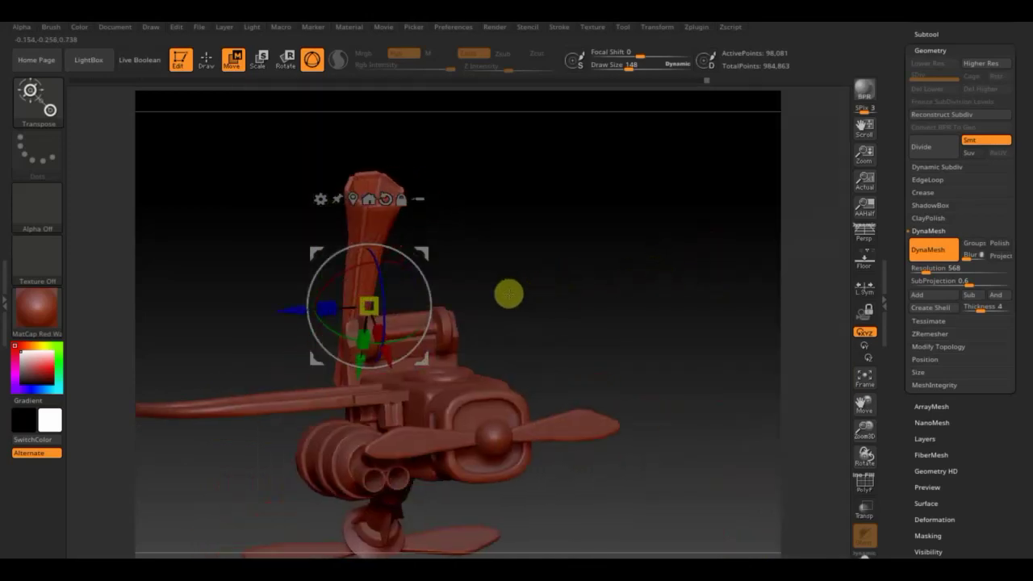
{"action": "left_click_drag", "start_coordinate": [558, 298], "coordinate": [645, 286]}
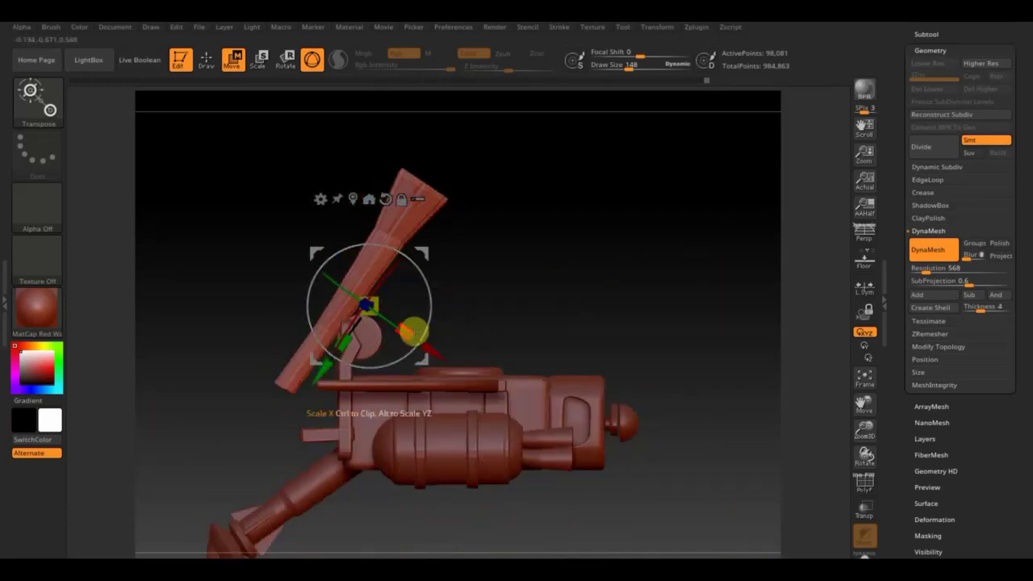
Step: Shrink the barrel and seat it on its pivot mount, then show the subtool list
{"action": "left_click_drag", "start_coordinate": [380, 305], "coordinate": [358, 304]}
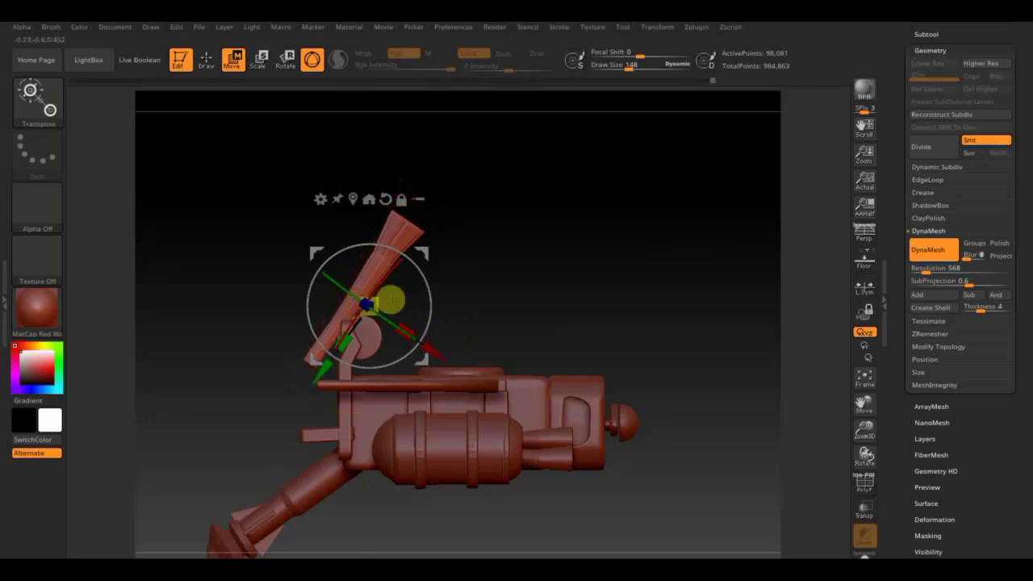
{"action": "mouse_move", "coordinate": [422, 253]}
{"action": "left_mouse_down"}
{"action": "mouse_move", "coordinate": [406, 266]}
{"action": "mouse_move", "coordinate": [417, 288]}
{"action": "mouse_move", "coordinate": [518, 290]}
{"action": "mouse_move", "coordinate": [578, 277]}
{"action": "mouse_move", "coordinate": [571, 330]}
{"action": "mouse_move", "coordinate": [638, 315]}
{"action": "mouse_move", "coordinate": [657, 296]}
{"action": "mouse_move", "coordinate": [642, 307]}
{"action": "left_mouse_up"}
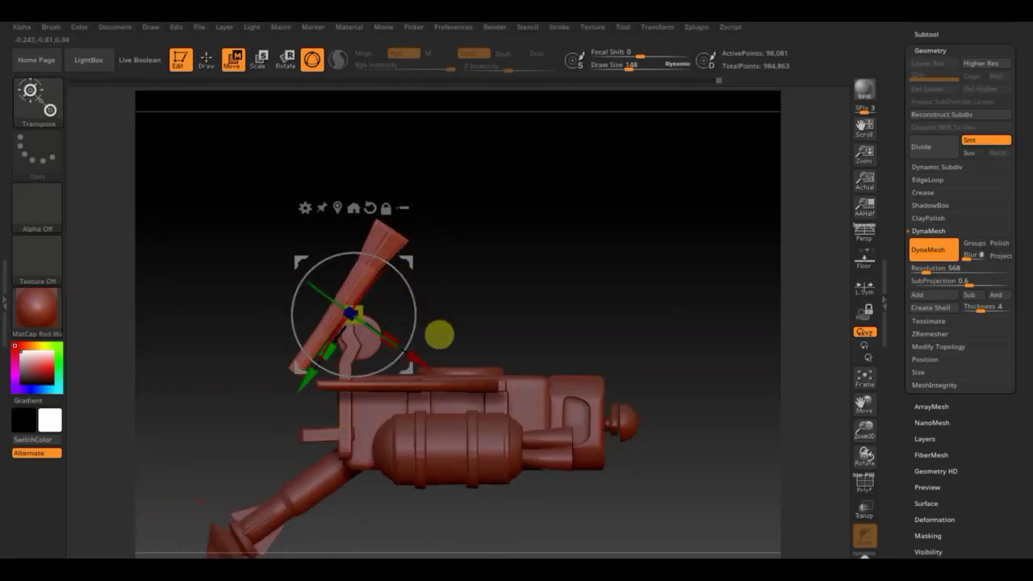
{"action": "mouse_move", "coordinate": [434, 291]}
{"action": "left_mouse_down"}
{"action": "mouse_move", "coordinate": [596, 301]}
{"action": "mouse_move", "coordinate": [633, 336]}
{"action": "left_mouse_up"}
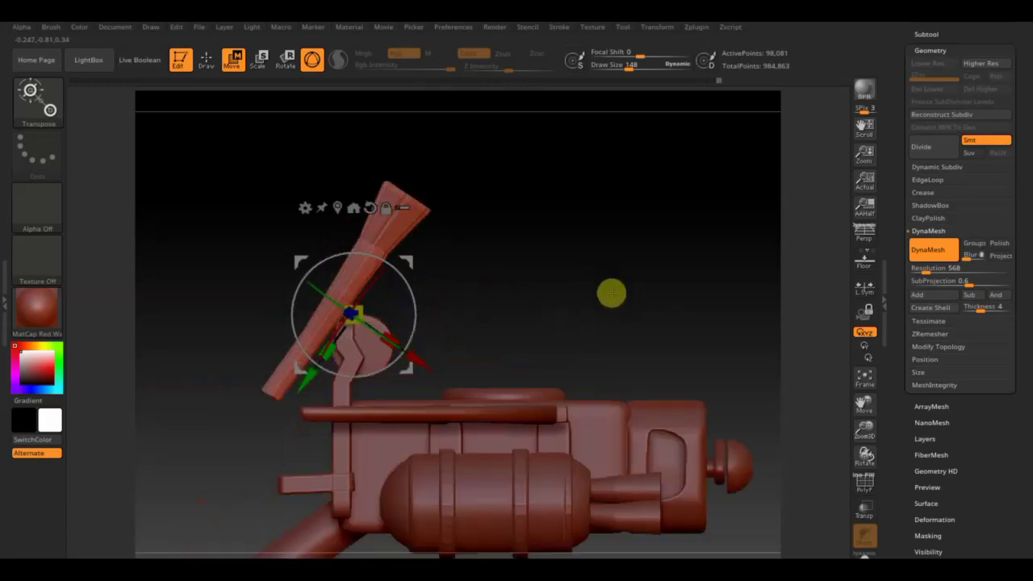
{"action": "mouse_move", "coordinate": [645, 292]}
{"action": "left_mouse_down", "text": "alt"}
{"action": "mouse_move", "coordinate": [622, 280]}
{"action": "mouse_move", "coordinate": [609, 228]}
{"action": "left_mouse_up", "text": "alt"}
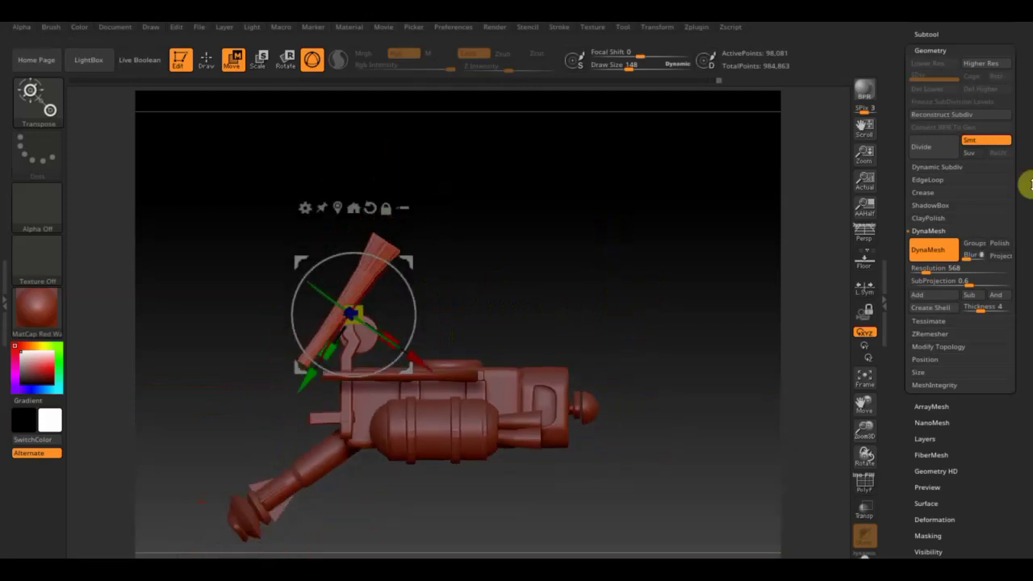
{"action": "scroll", "coordinate": [1014, 201], "scroll_direction": "up", "scroll_amount": 5}
{"action": "left_click", "coordinate": [921, 170]}
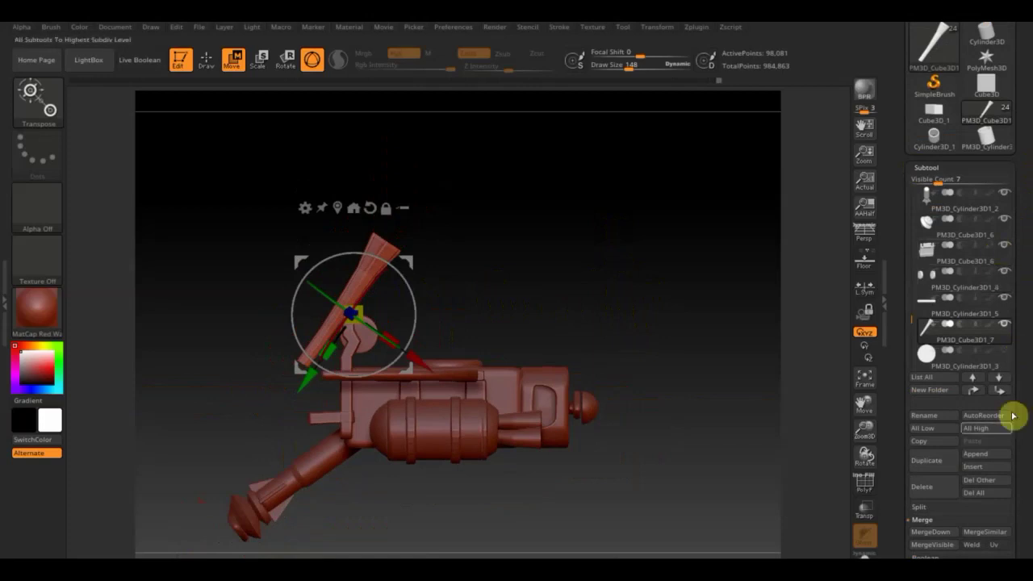
Step: Append PM3D_Cylinder from the Quick Pick popup as a new subtool
{"action": "left_click", "coordinate": [984, 456]}
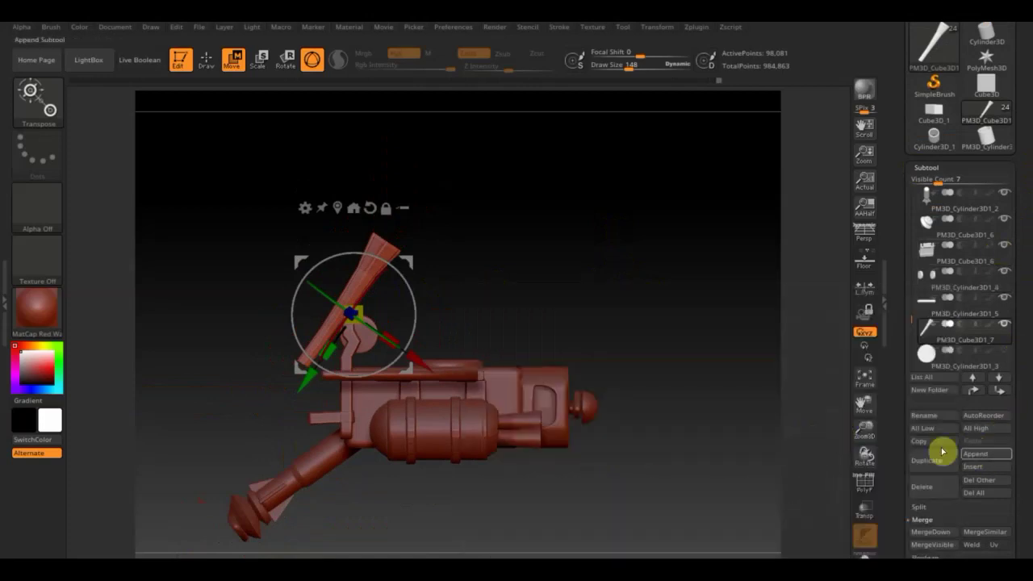
{"action": "left_click", "coordinate": [984, 457]}
{"action": "mouse_move", "coordinate": [867, 323]}
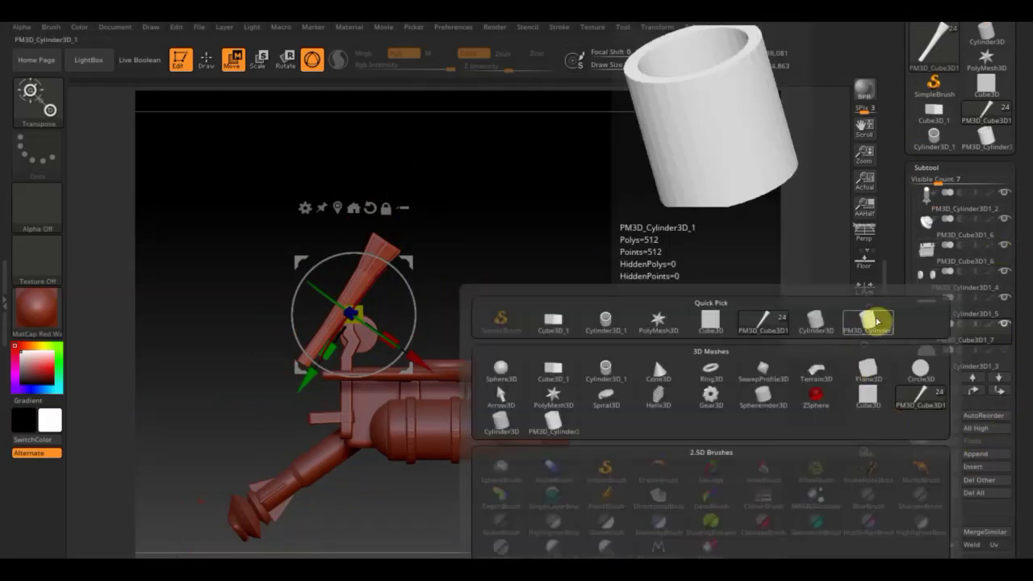
{"action": "left_click", "coordinate": [869, 322]}
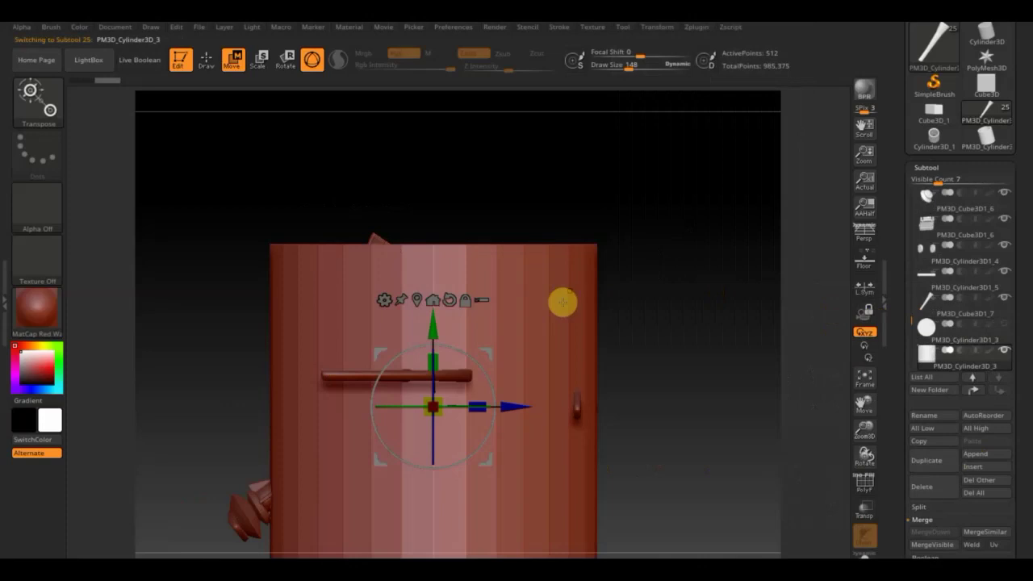
Step: Flatten the cylinder into a thin disc, shrink it and move it up to the barrel
{"action": "left_click_drag", "start_coordinate": [433, 362], "coordinate": [430, 518]}
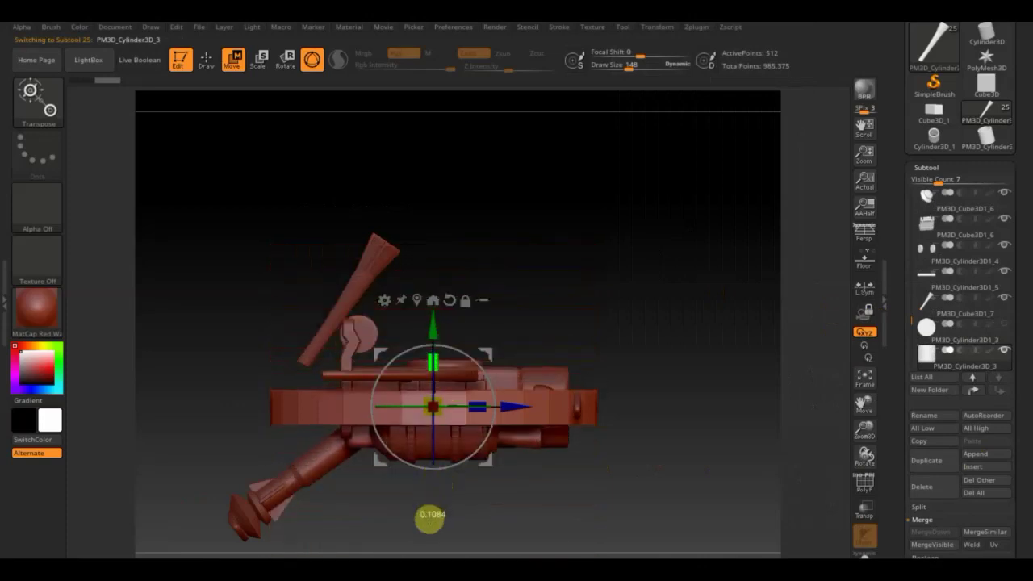
{"action": "mouse_move", "coordinate": [433, 406]}
{"action": "left_mouse_down"}
{"action": "mouse_move", "coordinate": [390, 340]}
{"action": "mouse_move", "coordinate": [433, 243]}
{"action": "mouse_move", "coordinate": [433, 211]}
{"action": "mouse_move", "coordinate": [476, 255]}
{"action": "mouse_move", "coordinate": [482, 295]}
{"action": "mouse_move", "coordinate": [686, 357]}
{"action": "left_mouse_up"}
{"action": "mouse_move", "coordinate": [514, 276]}
{"action": "left_mouse_down"}
{"action": "mouse_move", "coordinate": [549, 283]}
{"action": "mouse_move", "coordinate": [569, 318]}
{"action": "mouse_move", "coordinate": [591, 305]}
{"action": "mouse_move", "coordinate": [557, 309]}
{"action": "mouse_move", "coordinate": [593, 323]}
{"action": "mouse_move", "coordinate": [571, 315]}
{"action": "mouse_move", "coordinate": [638, 295]}
{"action": "left_mouse_up"}
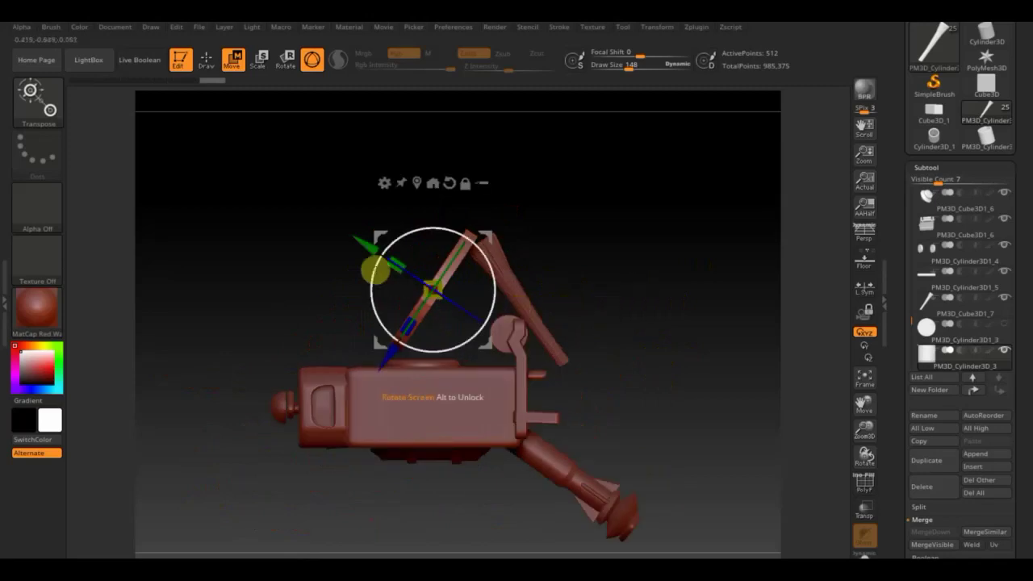
{"action": "mouse_move", "coordinate": [369, 235]}
{"action": "left_mouse_down"}
{"action": "mouse_move", "coordinate": [438, 218]}
{"action": "mouse_move", "coordinate": [554, 237]}
{"action": "mouse_move", "coordinate": [569, 260]}
{"action": "left_mouse_up"}
{"action": "left_click_drag", "start_coordinate": [517, 282], "coordinate": [499, 261]}
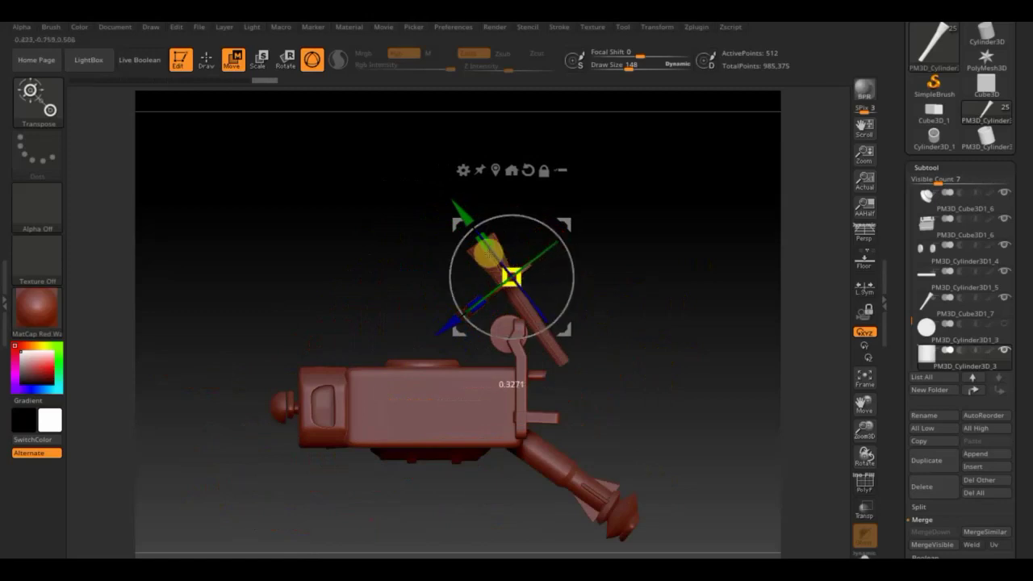
Step: Shrink and centre the disc around the barrel's upper end as a band
{"action": "mouse_move", "coordinate": [660, 273]}
{"action": "left_mouse_down"}
{"action": "mouse_move", "coordinate": [726, 470]}
{"action": "mouse_move", "coordinate": [655, 291]}
{"action": "mouse_move", "coordinate": [592, 411]}
{"action": "mouse_move", "coordinate": [597, 443]}
{"action": "left_mouse_up"}
{"action": "mouse_move", "coordinate": [445, 400]}
{"action": "left_mouse_down"}
{"action": "mouse_move", "coordinate": [590, 390]}
{"action": "mouse_move", "coordinate": [484, 407]}
{"action": "left_mouse_up"}
{"action": "left_click_drag", "start_coordinate": [317, 286], "coordinate": [228, 186], "text": "alt"}
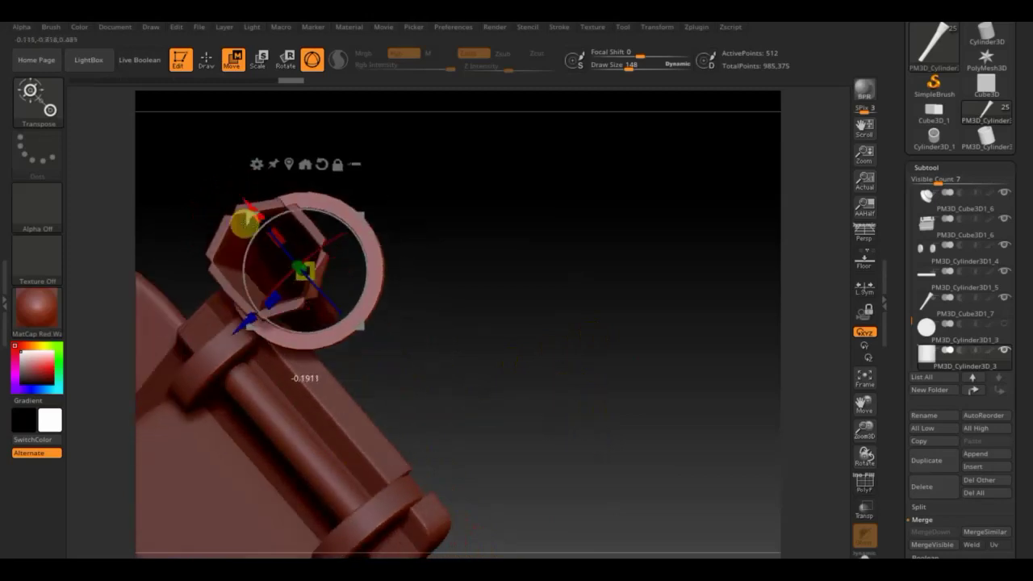
{"action": "mouse_move", "coordinate": [225, 300]}
{"action": "left_mouse_down"}
{"action": "mouse_move", "coordinate": [215, 329]}
{"action": "mouse_move", "coordinate": [237, 325]}
{"action": "left_mouse_up"}
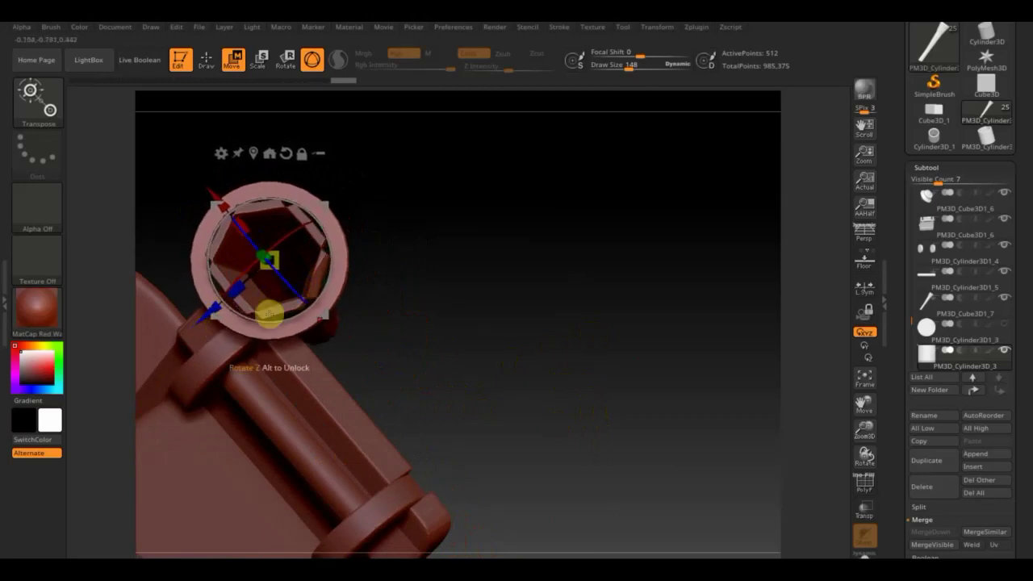
{"action": "left_click_drag", "start_coordinate": [274, 258], "coordinate": [269, 256]}
{"action": "mouse_move", "coordinate": [452, 258]}
{"action": "left_mouse_down"}
{"action": "mouse_move", "coordinate": [457, 169]}
{"action": "mouse_move", "coordinate": [438, 242]}
{"action": "left_mouse_up"}
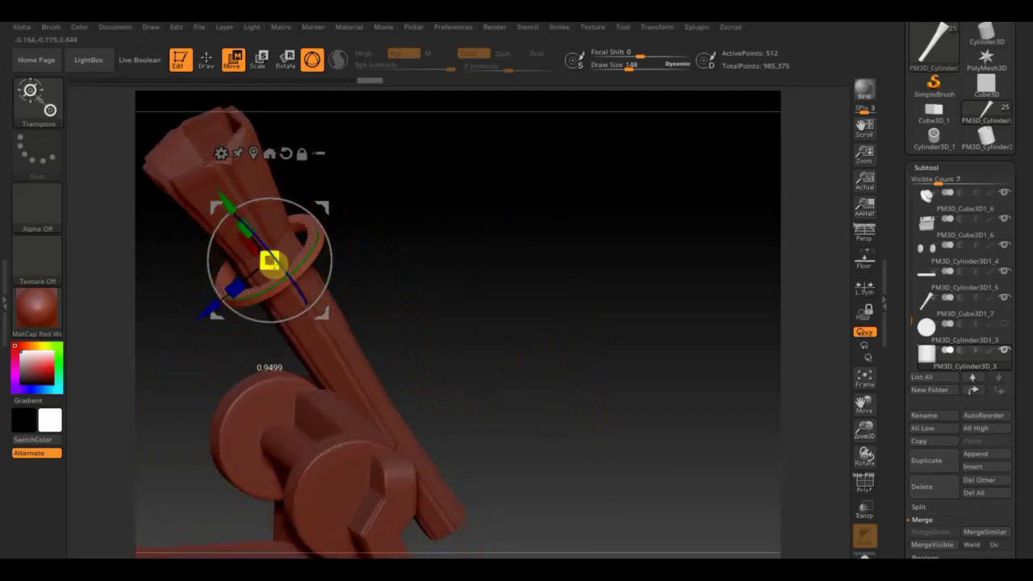
{"action": "mouse_move", "coordinate": [345, 268]}
{"action": "left_mouse_down"}
{"action": "mouse_move", "coordinate": [396, 271]}
{"action": "mouse_move", "coordinate": [438, 235]}
{"action": "mouse_move", "coordinate": [432, 258]}
{"action": "left_mouse_up"}
{"action": "left_click_drag", "start_coordinate": [180, 263], "coordinate": [198, 272]}
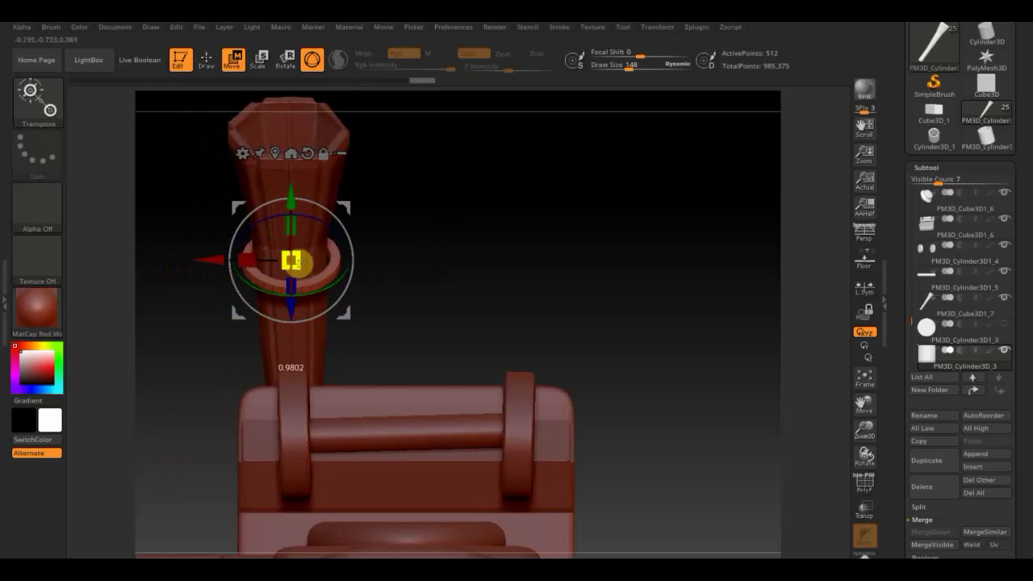
Step: Rotate the band to match the barrel's angle and drag a copy lower down
{"action": "left_click_drag", "start_coordinate": [312, 323], "coordinate": [553, 323]}
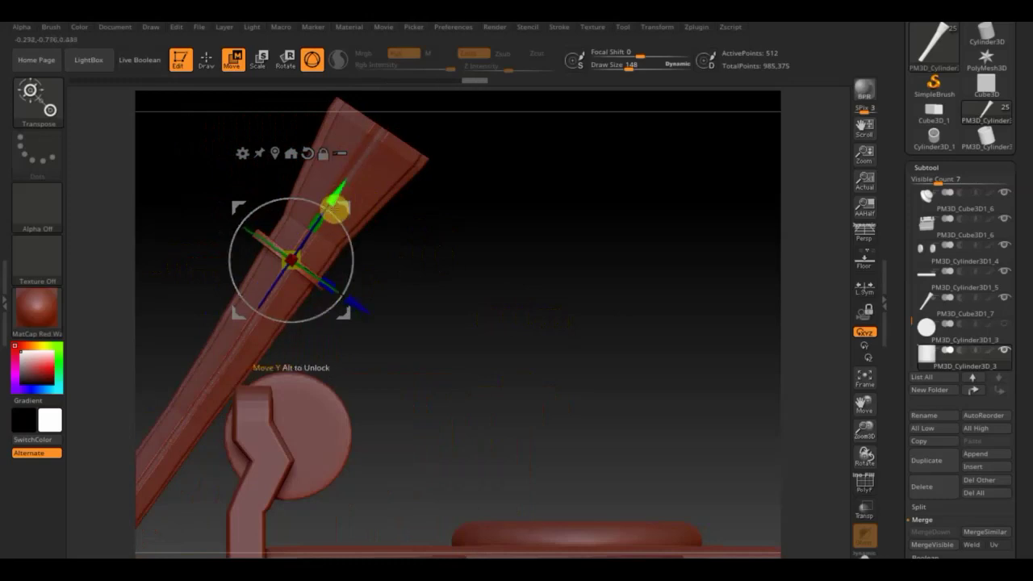
{"action": "left_click_drag", "start_coordinate": [336, 198], "coordinate": [379, 154]}
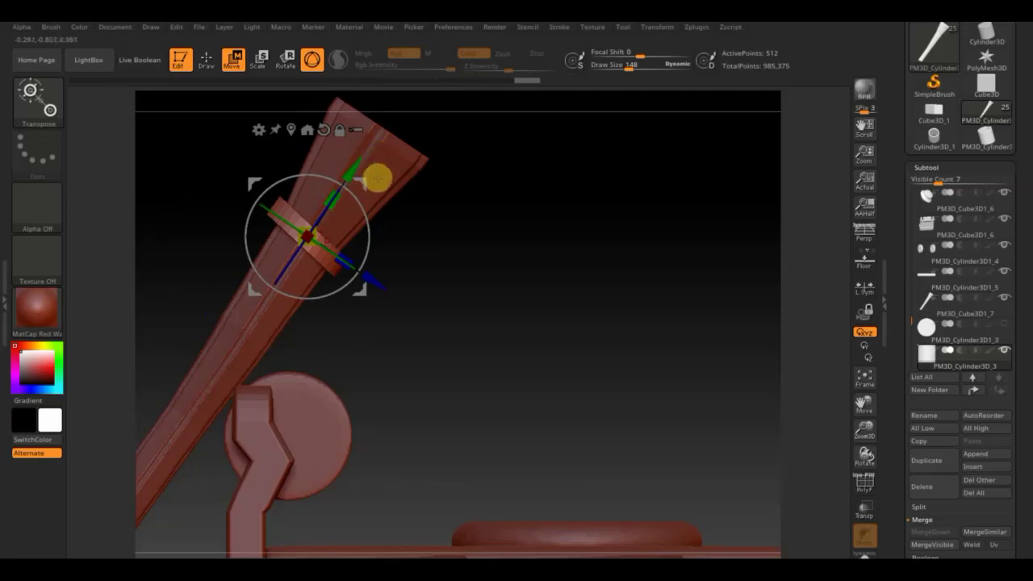
{"action": "left_click_drag", "start_coordinate": [358, 204], "coordinate": [361, 198]}
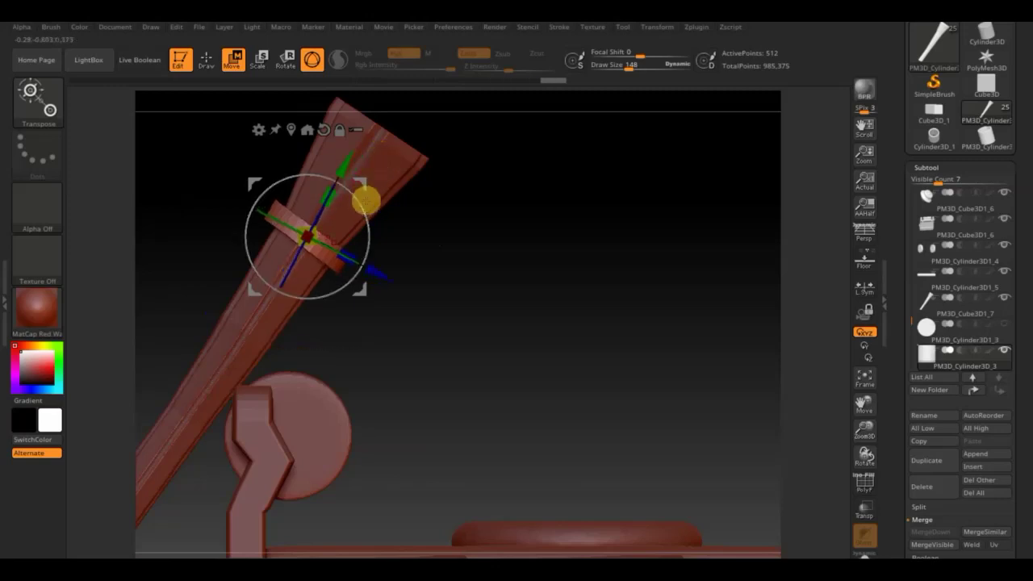
{"action": "left_click_drag", "start_coordinate": [493, 244], "coordinate": [551, 196], "text": "alt"}
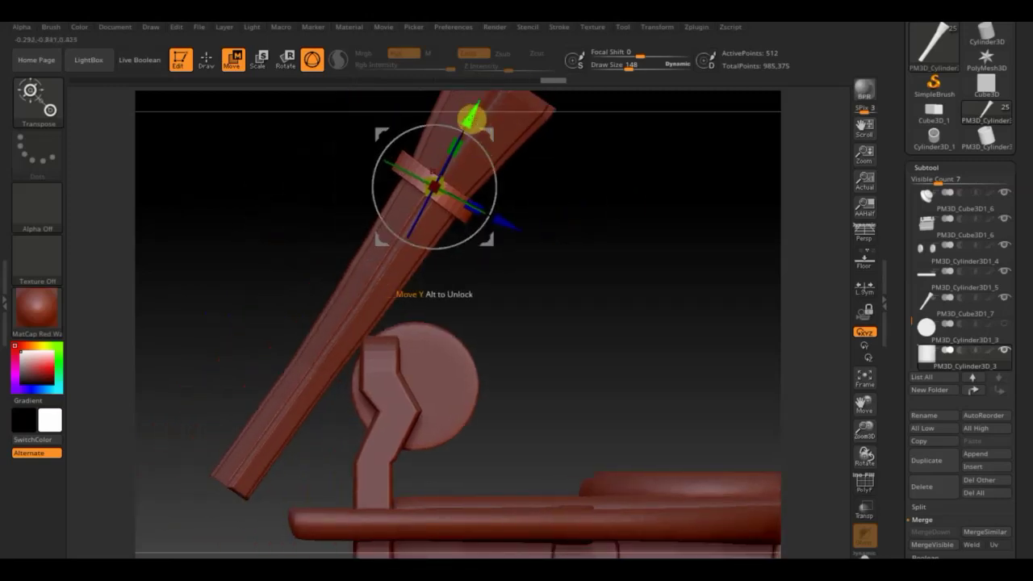
{"action": "left_click_drag", "start_coordinate": [471, 118], "coordinate": [379, 208], "text": "ctrl"}
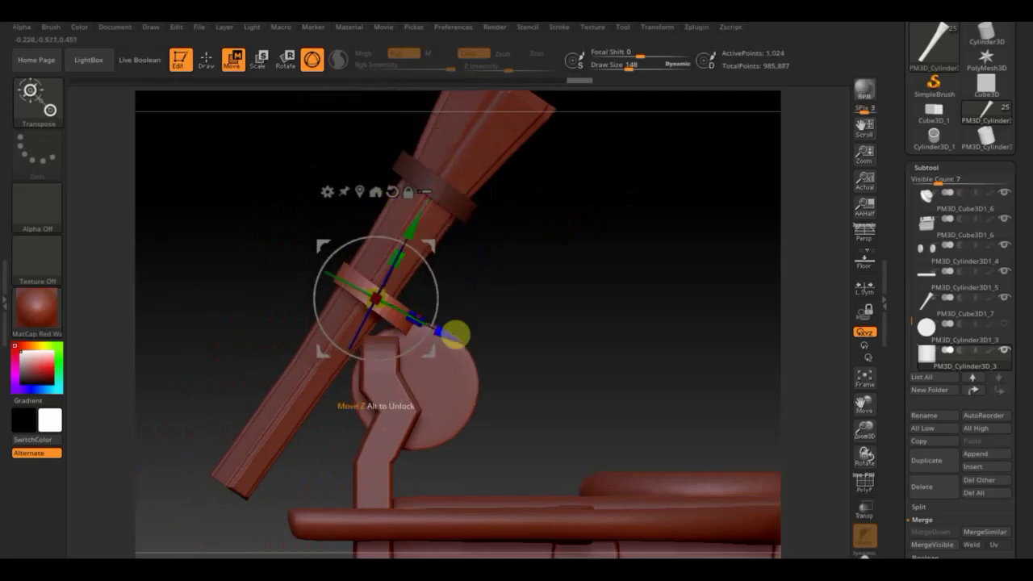
Step: Slide the copied band down to the pivot and stretch it along the barrel
{"action": "mouse_move", "coordinate": [449, 339]}
{"action": "left_mouse_down"}
{"action": "mouse_move", "coordinate": [407, 352]}
{"action": "mouse_move", "coordinate": [420, 361]}
{"action": "left_mouse_up"}
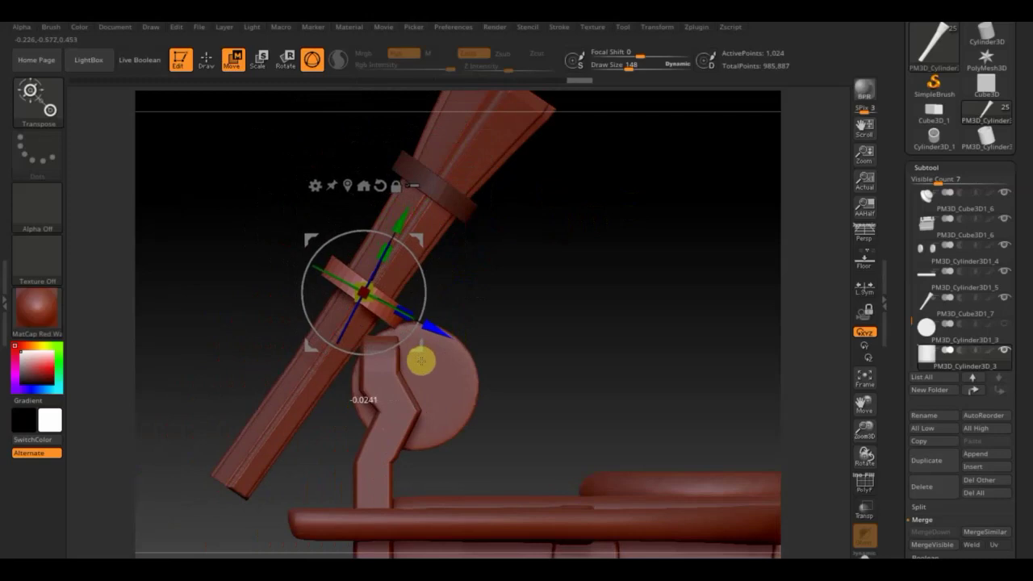
{"action": "mouse_move", "coordinate": [403, 224]}
{"action": "left_mouse_down"}
{"action": "mouse_move", "coordinate": [358, 267]}
{"action": "mouse_move", "coordinate": [380, 239]}
{"action": "left_mouse_up"}
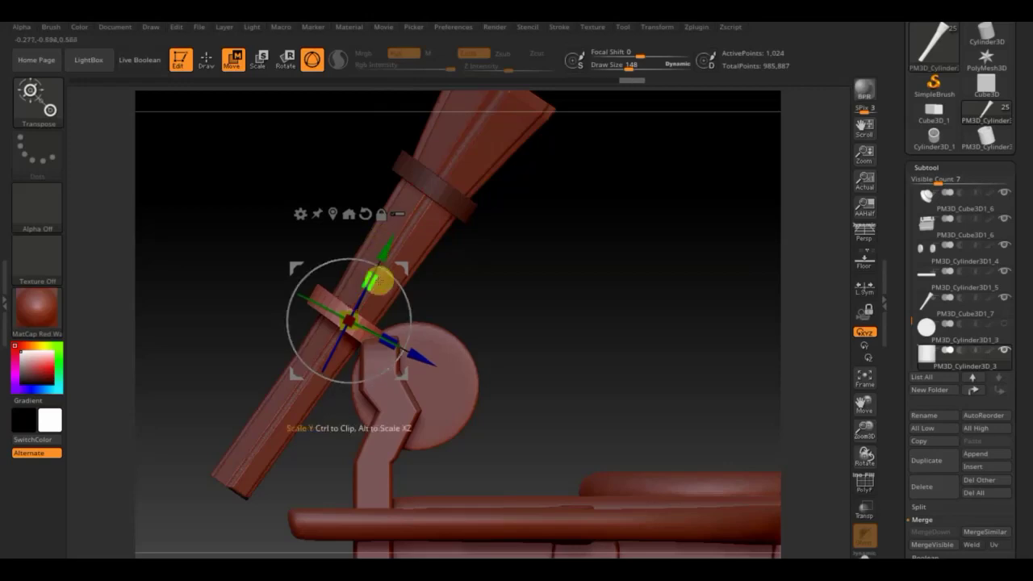
{"action": "left_click_drag", "start_coordinate": [372, 281], "coordinate": [390, 246]}
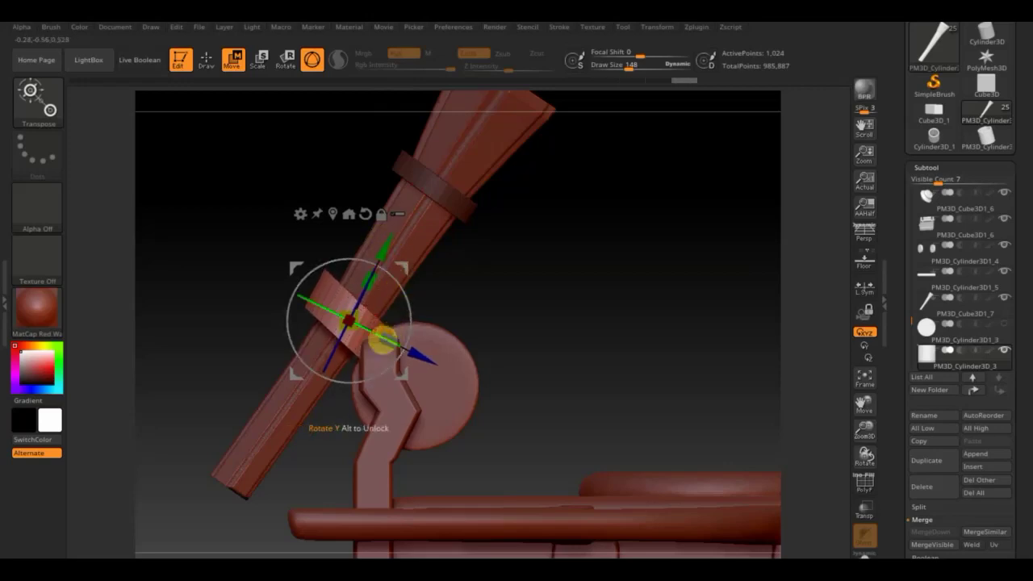
Step: Rotate the collar band slightly and drag a third copy toward the stick's lower end
{"action": "left_click_drag", "start_coordinate": [403, 311], "coordinate": [349, 320]}
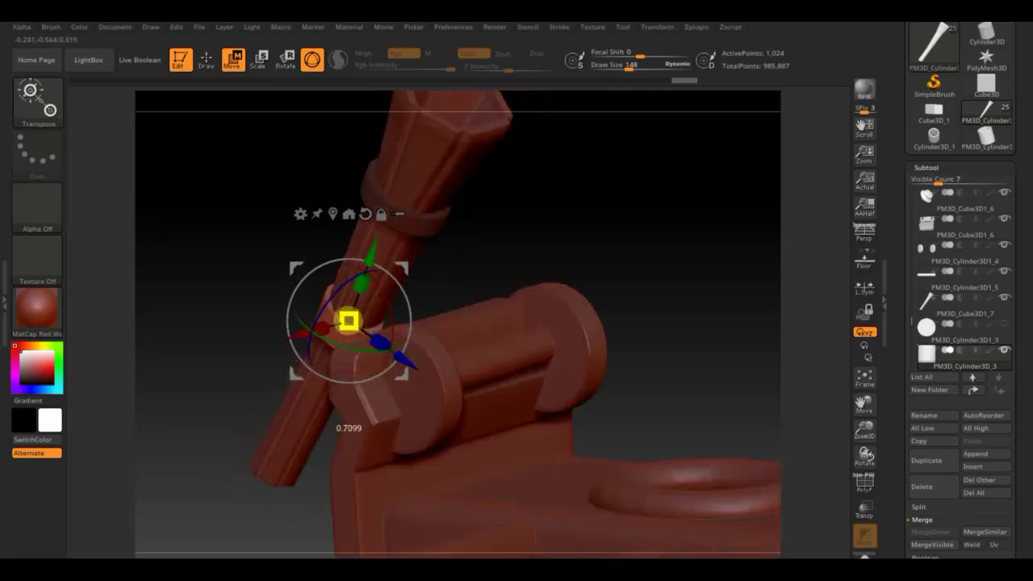
{"action": "mouse_move", "coordinate": [466, 293]}
{"action": "left_mouse_down"}
{"action": "mouse_move", "coordinate": [527, 287]}
{"action": "mouse_move", "coordinate": [355, 319]}
{"action": "mouse_move", "coordinate": [402, 284]}
{"action": "mouse_move", "coordinate": [409, 295]}
{"action": "left_mouse_up"}
{"action": "left_click_drag", "start_coordinate": [531, 329], "coordinate": [528, 336]}
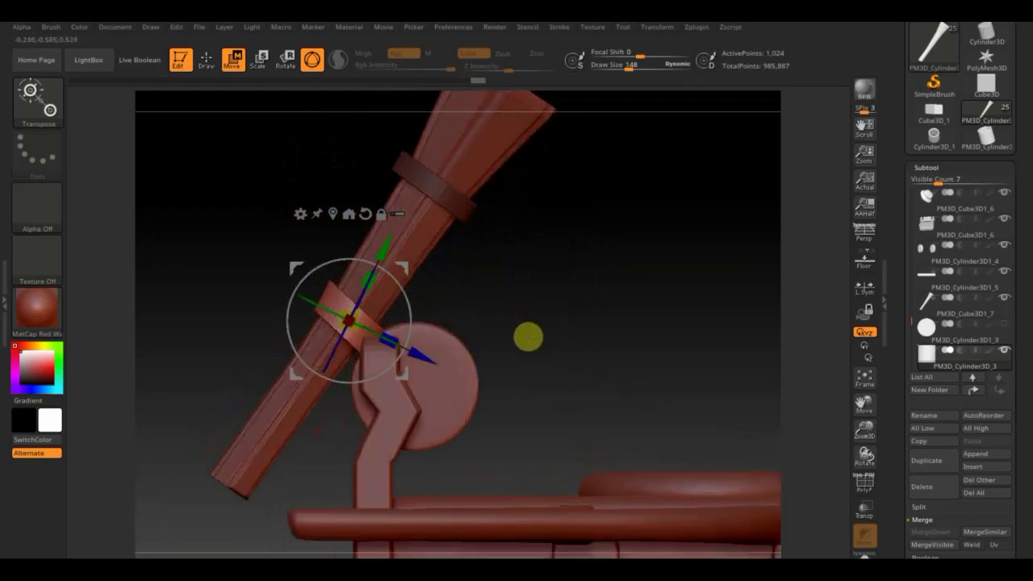
{"action": "left_click_drag", "start_coordinate": [395, 293], "coordinate": [400, 284]}
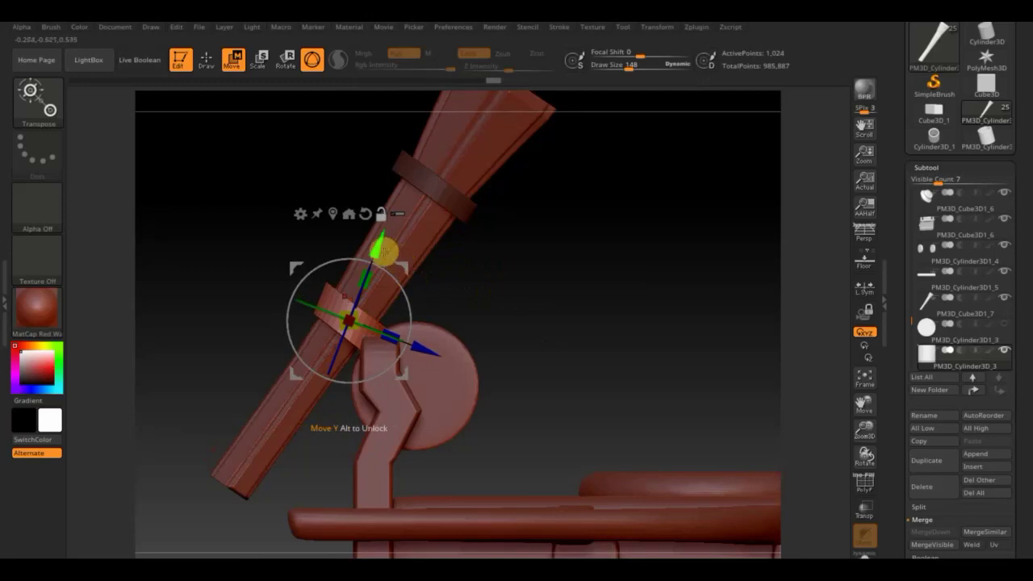
{"action": "mouse_move", "coordinate": [368, 238]}
{"action": "left_mouse_down"}
{"action": "mouse_move", "coordinate": [395, 273]}
{"action": "mouse_move", "coordinate": [379, 259]}
{"action": "mouse_move", "coordinate": [284, 415]}
{"action": "mouse_move", "coordinate": [309, 521]}
{"action": "mouse_move", "coordinate": [282, 396]}
{"action": "mouse_move", "coordinate": [305, 369]}
{"action": "left_mouse_up"}
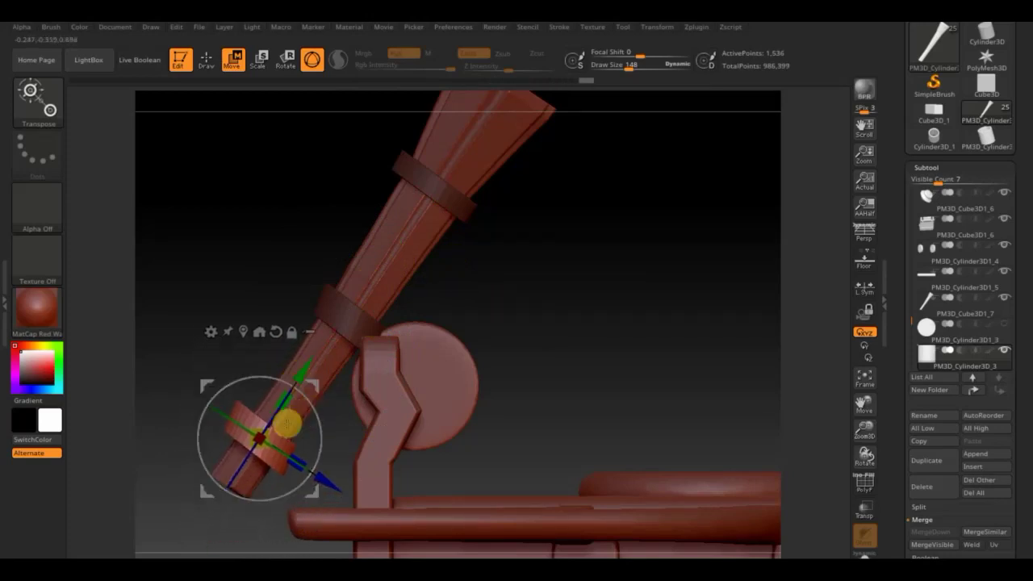
Step: Rotate and nudge the lower collar band to line up with the stick at its bottom end
{"action": "mouse_move", "coordinate": [290, 436]}
{"action": "left_mouse_down"}
{"action": "mouse_move", "coordinate": [295, 403]}
{"action": "mouse_move", "coordinate": [297, 442]}
{"action": "left_mouse_up"}
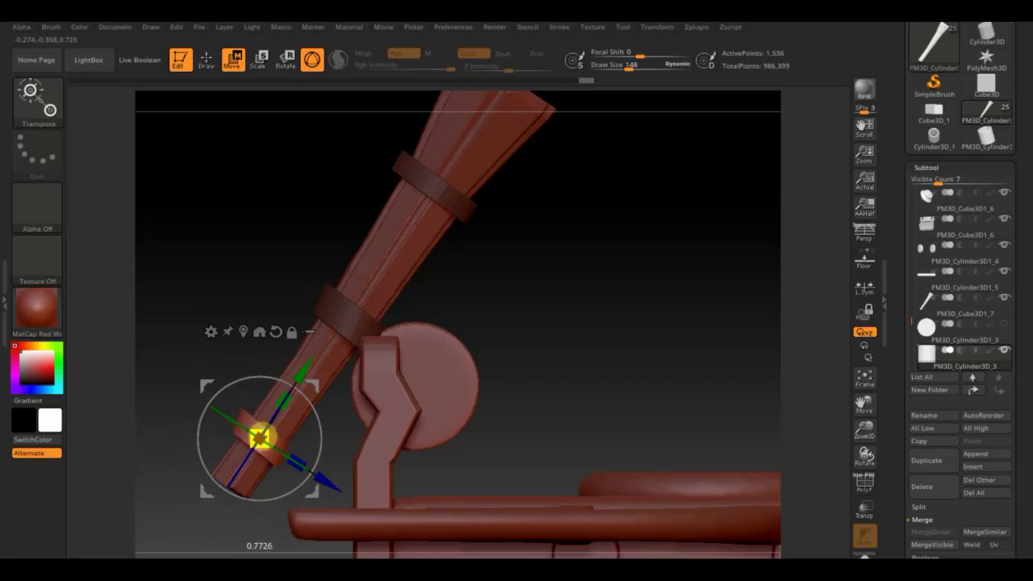
{"action": "mouse_move", "coordinate": [454, 404]}
{"action": "left_mouse_down"}
{"action": "mouse_move", "coordinate": [549, 295]}
{"action": "mouse_move", "coordinate": [556, 248]}
{"action": "mouse_move", "coordinate": [414, 346]}
{"action": "left_mouse_up"}
{"action": "mouse_move", "coordinate": [351, 387]}
{"action": "left_mouse_down"}
{"action": "mouse_move", "coordinate": [475, 269]}
{"action": "mouse_move", "coordinate": [475, 279]}
{"action": "left_mouse_up"}
{"action": "left_click_drag", "start_coordinate": [298, 368], "coordinate": [297, 370]}
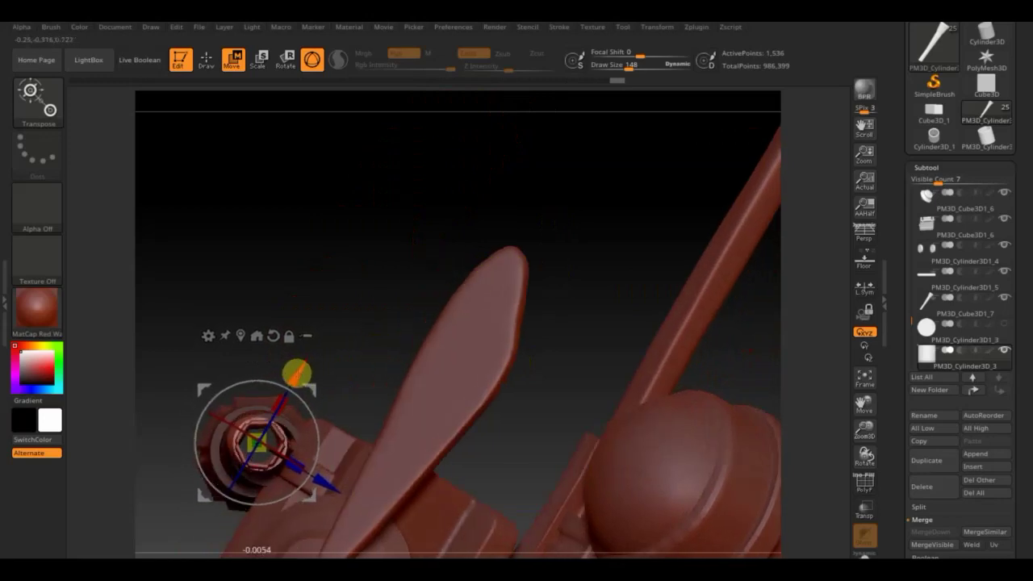
{"action": "mouse_move", "coordinate": [362, 308]}
{"action": "left_mouse_down"}
{"action": "mouse_move", "coordinate": [379, 406]}
{"action": "mouse_move", "coordinate": [364, 470]}
{"action": "mouse_move", "coordinate": [395, 542]}
{"action": "mouse_move", "coordinate": [421, 544]}
{"action": "mouse_move", "coordinate": [461, 491]}
{"action": "mouse_move", "coordinate": [479, 325]}
{"action": "mouse_move", "coordinate": [441, 371]}
{"action": "left_mouse_up"}
{"action": "mouse_move", "coordinate": [420, 314]}
{"action": "left_mouse_down"}
{"action": "mouse_move", "coordinate": [337, 358]}
{"action": "mouse_move", "coordinate": [316, 307]}
{"action": "mouse_move", "coordinate": [309, 405]}
{"action": "left_mouse_up"}
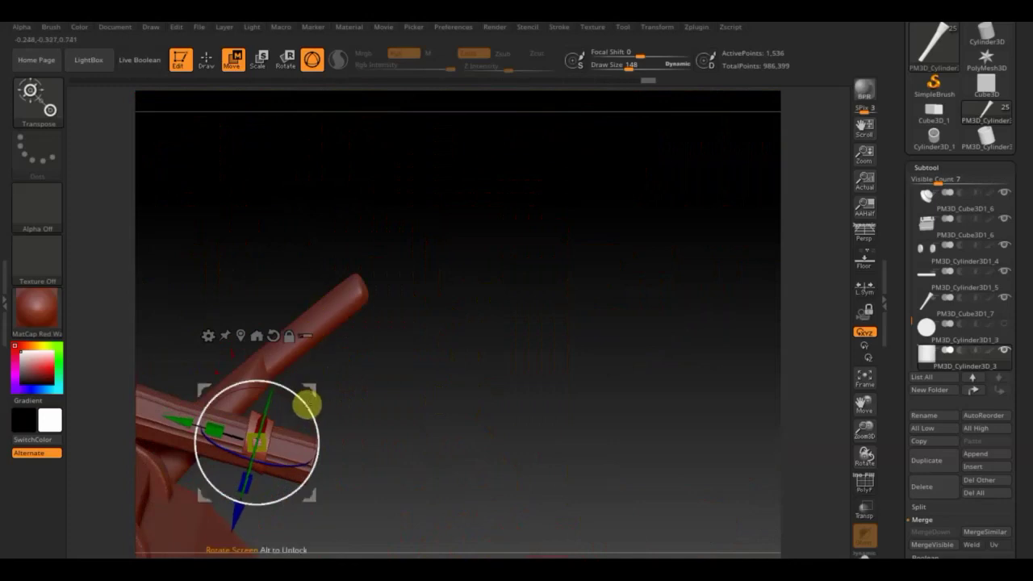
{"action": "left_click_drag", "start_coordinate": [233, 535], "coordinate": [221, 536]}
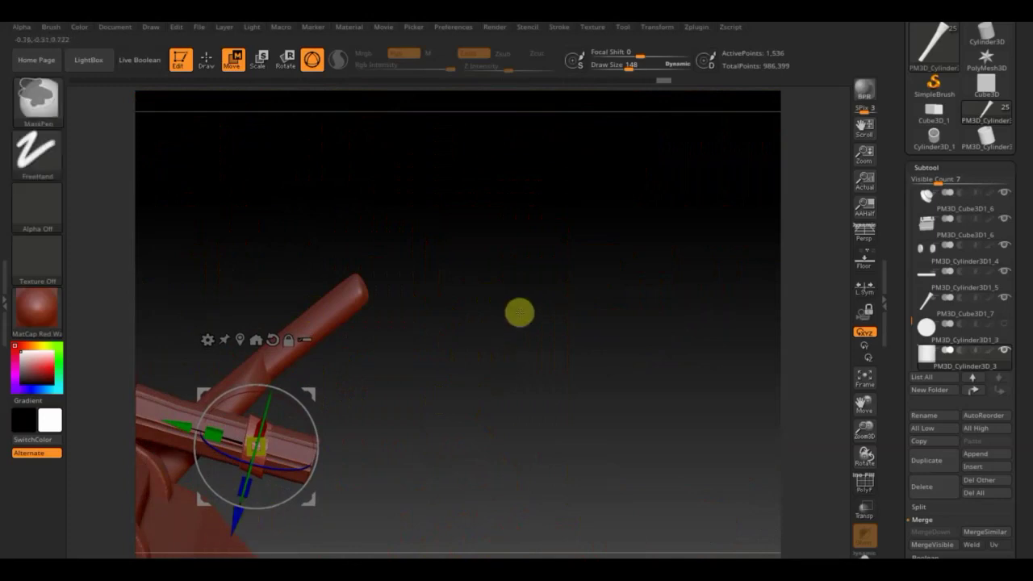
{"action": "mouse_move", "coordinate": [538, 373]}
{"action": "left_mouse_down"}
{"action": "mouse_move", "coordinate": [564, 376]}
{"action": "mouse_move", "coordinate": [578, 410]}
{"action": "mouse_move", "coordinate": [569, 479]}
{"action": "left_mouse_up"}
{"action": "left_click_drag", "start_coordinate": [592, 526], "coordinate": [579, 540]}
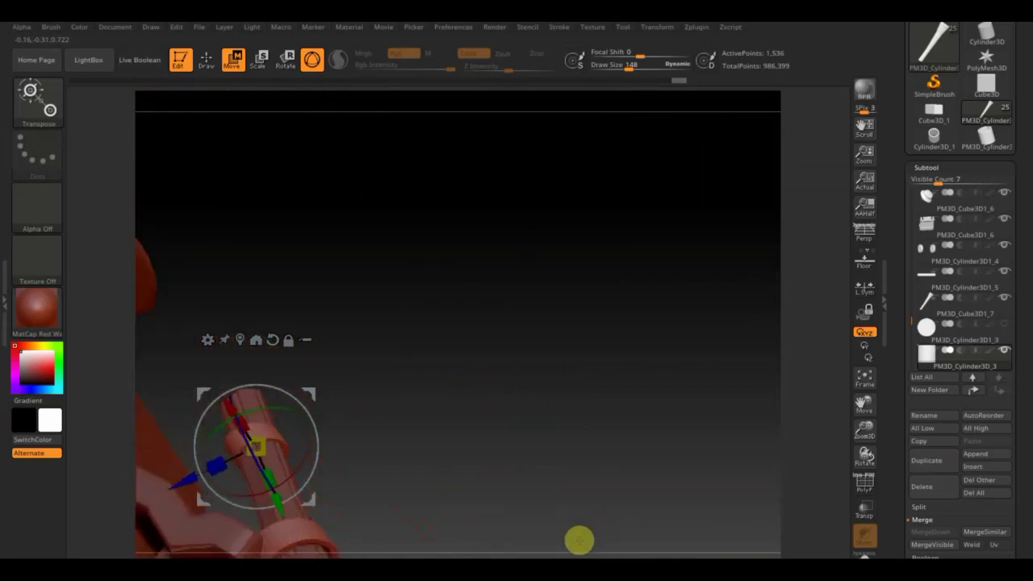
{"action": "mouse_move", "coordinate": [573, 500]}
{"action": "left_mouse_down", "text": "alt"}
{"action": "mouse_move", "coordinate": [608, 311]}
{"action": "mouse_move", "coordinate": [608, 366]}
{"action": "mouse_move", "coordinate": [618, 358]}
{"action": "mouse_move", "coordinate": [609, 373]}
{"action": "mouse_move", "coordinate": [578, 285]}
{"action": "mouse_move", "coordinate": [640, 396]}
{"action": "left_mouse_up", "text": "alt"}
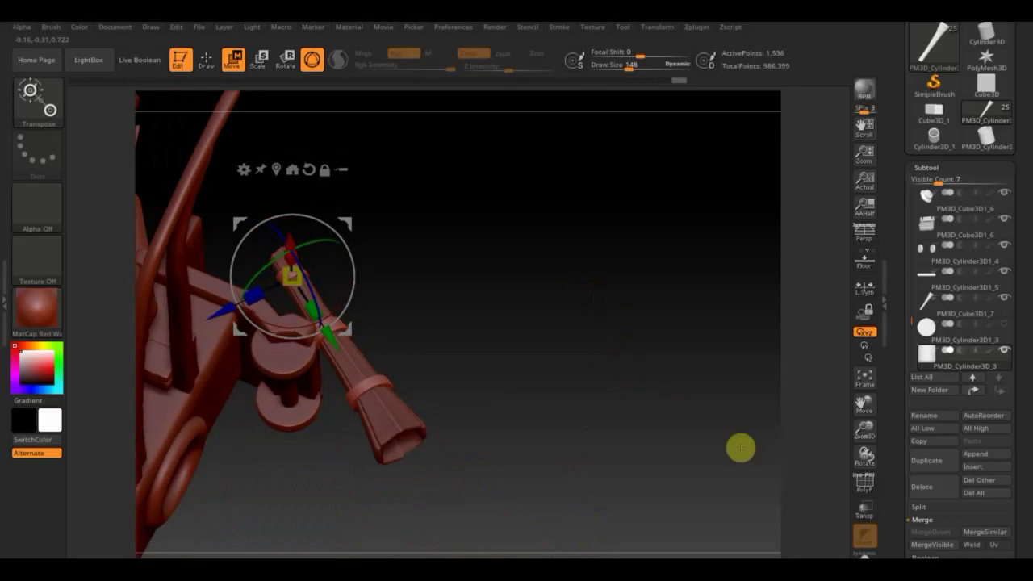
{"action": "left_click_drag", "start_coordinate": [1025, 545], "coordinate": [1003, 415]}
Step: Inflate the lower collar band slightly via Deformation, then view the copter from the front
{"action": "left_click", "coordinate": [952, 438]}
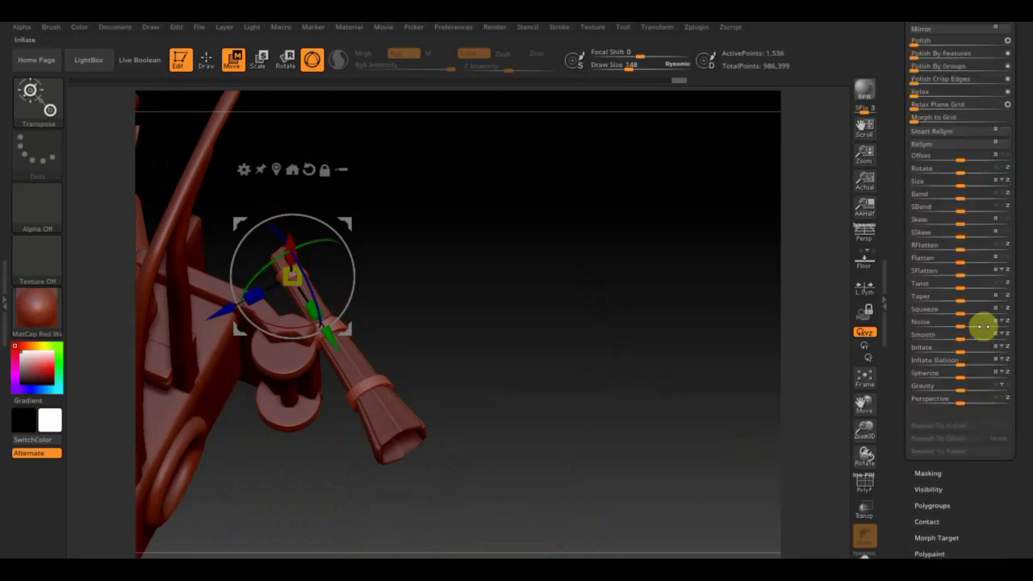
{"action": "left_click_drag", "start_coordinate": [959, 347], "coordinate": [961, 347]}
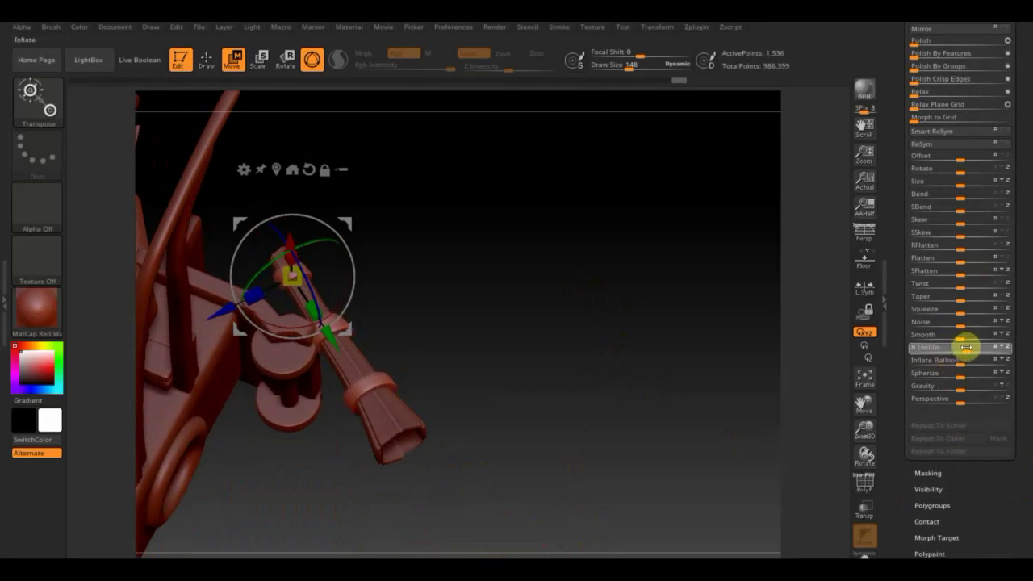
{"action": "mouse_move", "coordinate": [780, 392]}
{"action": "left_mouse_down"}
{"action": "mouse_move", "coordinate": [599, 180]}
{"action": "mouse_move", "coordinate": [699, 291]}
{"action": "mouse_move", "coordinate": [688, 355]}
{"action": "mouse_move", "coordinate": [666, 360]}
{"action": "mouse_move", "coordinate": [685, 406]}
{"action": "mouse_move", "coordinate": [722, 392]}
{"action": "mouse_move", "coordinate": [745, 325]}
{"action": "mouse_move", "coordinate": [748, 341]}
{"action": "left_mouse_up"}
{"action": "mouse_move", "coordinate": [718, 267]}
{"action": "left_mouse_down"}
{"action": "mouse_move", "coordinate": [697, 267]}
{"action": "mouse_move", "coordinate": [670, 225]}
{"action": "mouse_move", "coordinate": [594, 237]}
{"action": "mouse_move", "coordinate": [596, 293]}
{"action": "mouse_move", "coordinate": [562, 269]}
{"action": "mouse_move", "coordinate": [537, 274]}
{"action": "mouse_move", "coordinate": [564, 285]}
{"action": "mouse_move", "coordinate": [570, 273]}
{"action": "mouse_move", "coordinate": [624, 307]}
{"action": "mouse_move", "coordinate": [738, 297]}
{"action": "left_mouse_up"}
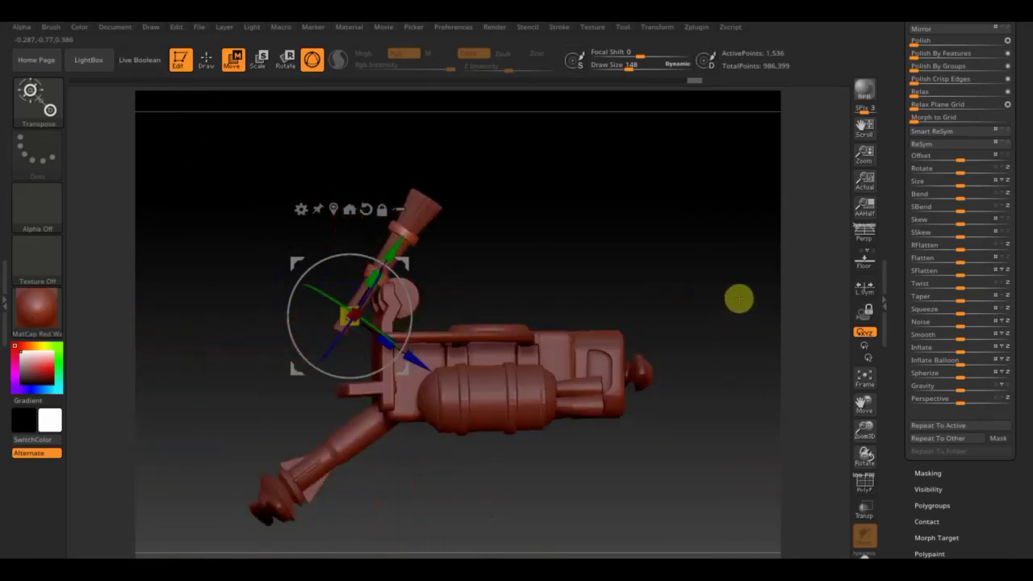
{"action": "mouse_move", "coordinate": [568, 257]}
{"action": "left_mouse_down"}
{"action": "mouse_move", "coordinate": [525, 244]}
{"action": "mouse_move", "coordinate": [588, 255]}
{"action": "mouse_move", "coordinate": [610, 307]}
{"action": "mouse_move", "coordinate": [601, 291]}
{"action": "mouse_move", "coordinate": [630, 306]}
{"action": "mouse_move", "coordinate": [640, 253]}
{"action": "mouse_move", "coordinate": [626, 266]}
{"action": "mouse_move", "coordinate": [625, 249]}
{"action": "mouse_move", "coordinate": [634, 304]}
{"action": "mouse_move", "coordinate": [656, 299]}
{"action": "mouse_move", "coordinate": [639, 279]}
{"action": "left_mouse_up"}
Step: Append Sphereinder3D from the Subtool Append mesh picker as a new subtool of the copter
{"action": "mouse_move", "coordinate": [1030, 76]}
{"action": "left_mouse_down"}
{"action": "mouse_move", "coordinate": [1021, 101]}
{"action": "mouse_move", "coordinate": [1024, 213]}
{"action": "left_mouse_up"}
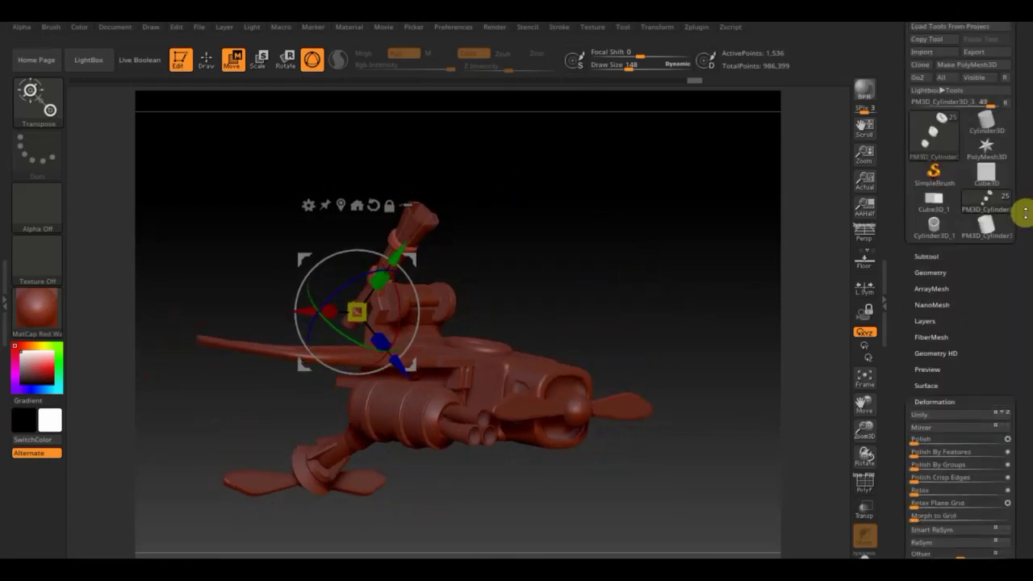
{"action": "left_click", "coordinate": [927, 257]}
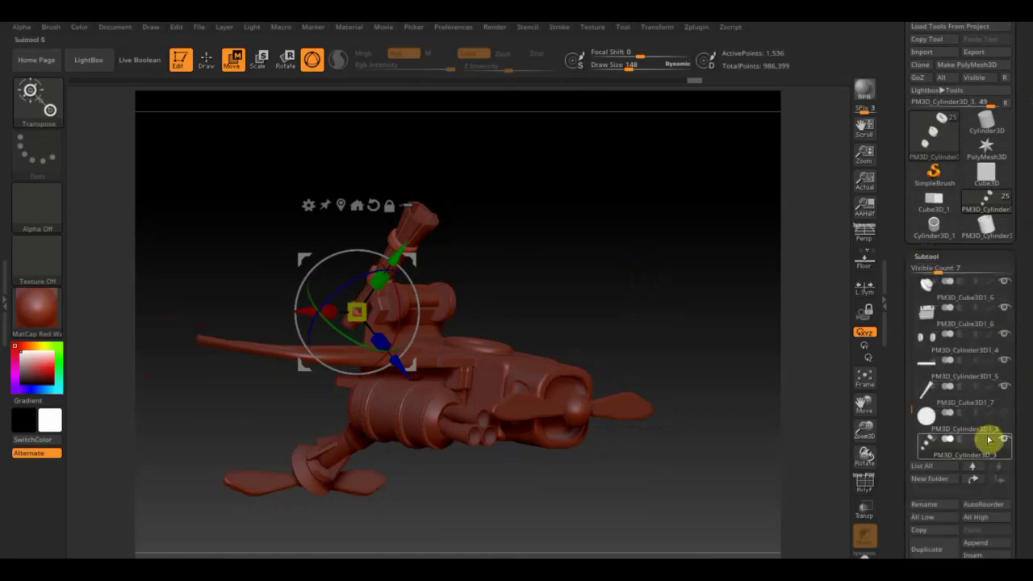
{"action": "mouse_move", "coordinate": [999, 529]}
{"action": "left_mouse_down"}
{"action": "mouse_move", "coordinate": [1023, 495]}
{"action": "mouse_move", "coordinate": [1021, 475]}
{"action": "left_mouse_up"}
{"action": "left_click", "coordinate": [992, 482]}
{"action": "mouse_move", "coordinate": [763, 395]}
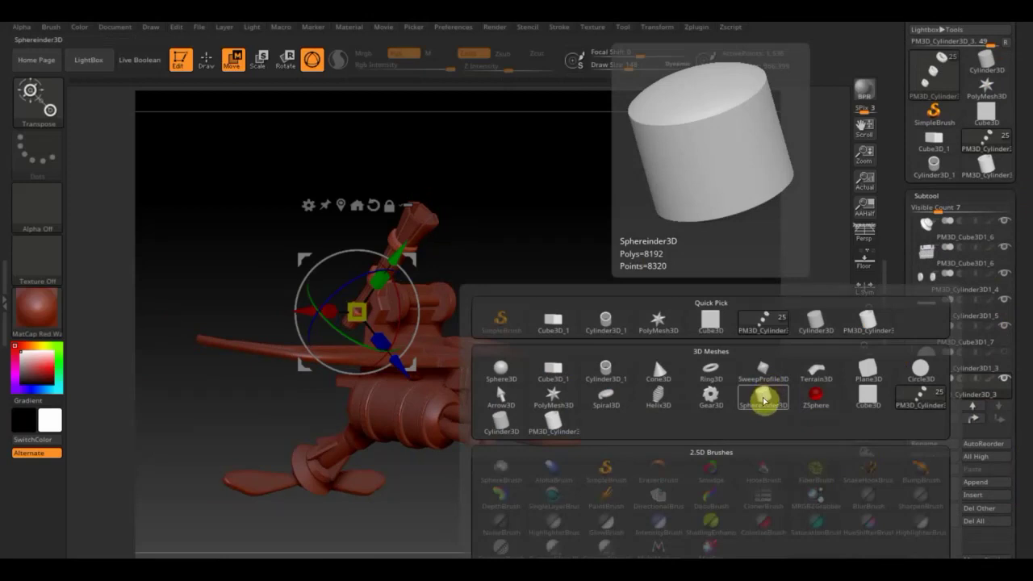
{"action": "left_click", "coordinate": [762, 400]}
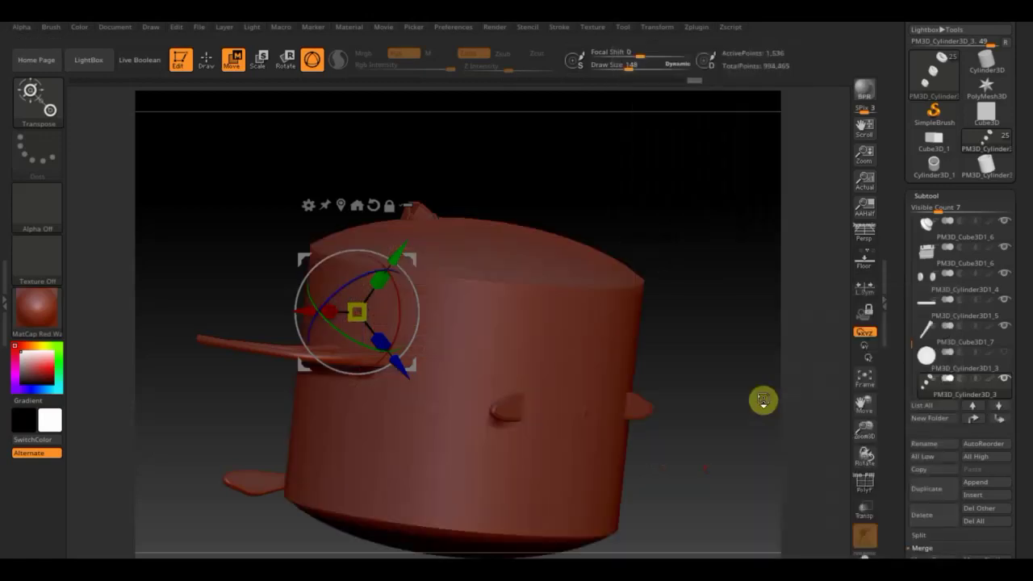
Step: Select the Sphereinder3D subtool and scale it along Y in front view into a slender capsule
{"action": "left_click", "coordinate": [207, 58]}
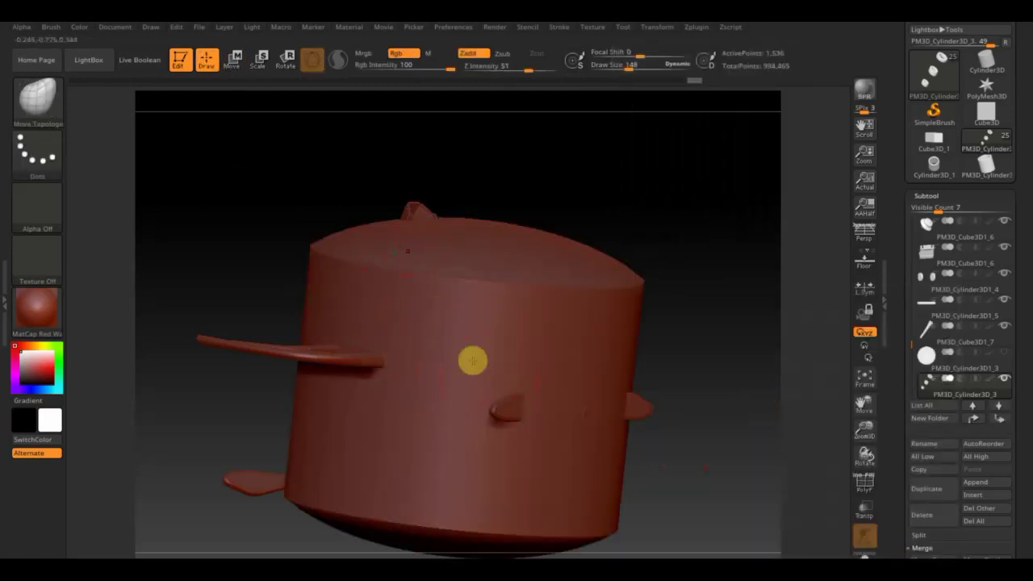
{"action": "left_click", "coordinate": [569, 334], "text": "alt"}
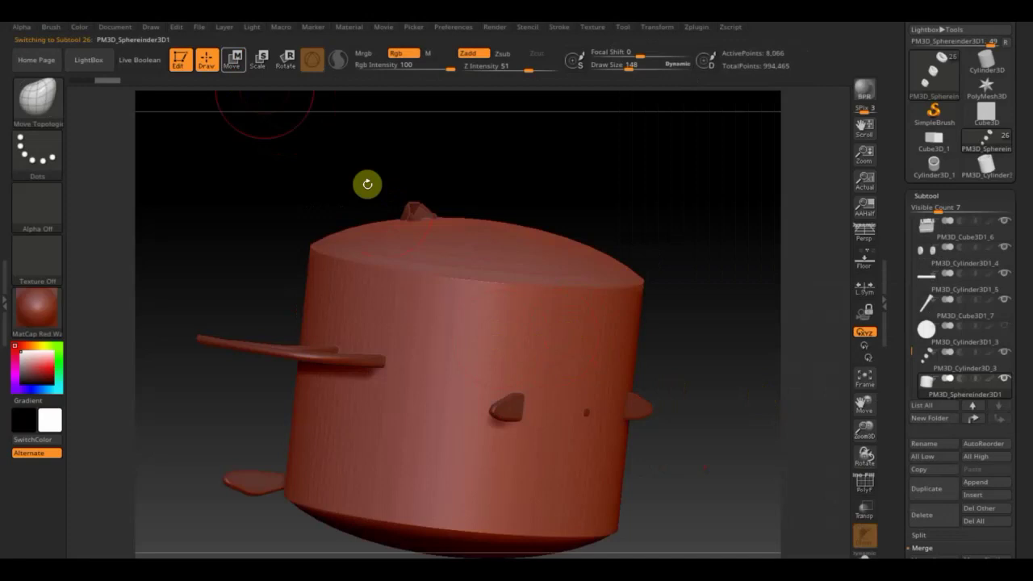
{"action": "left_click", "coordinate": [234, 58]}
{"action": "left_click_drag", "start_coordinate": [648, 307], "coordinate": [661, 306], "text": "shift"}
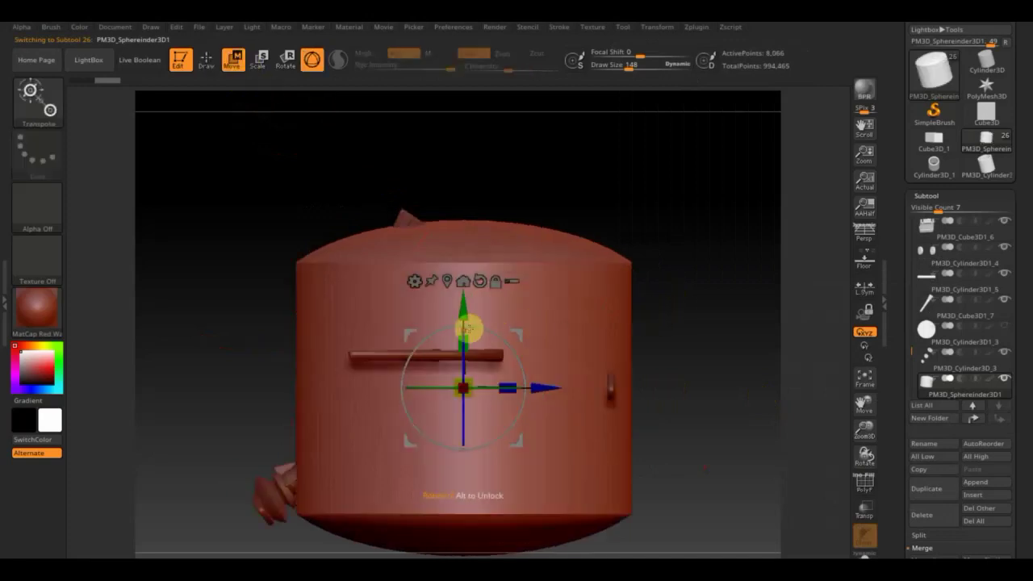
{"action": "left_click_drag", "start_coordinate": [459, 343], "coordinate": [470, 58]}
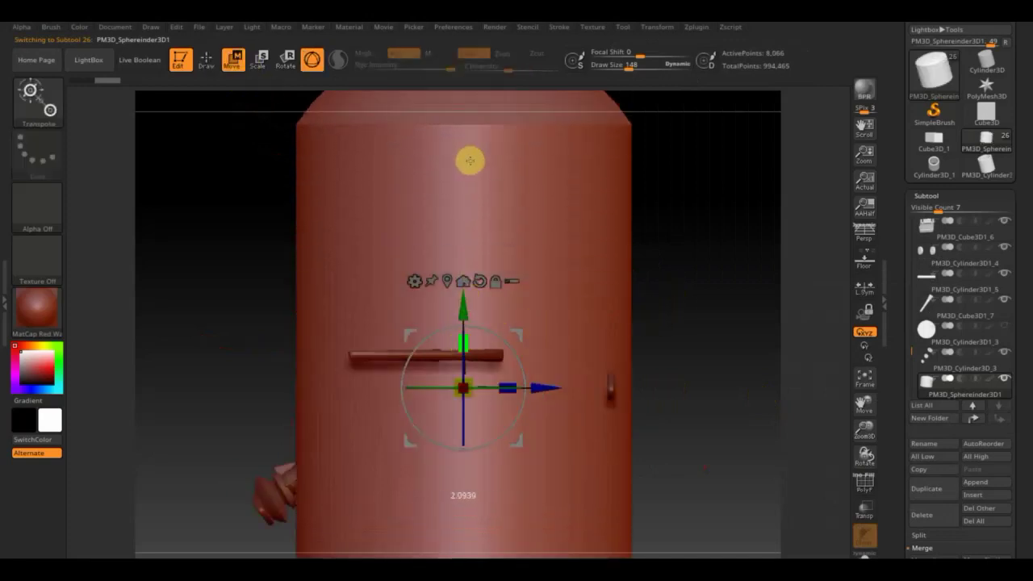
{"action": "key", "text": "ctrl+z"}
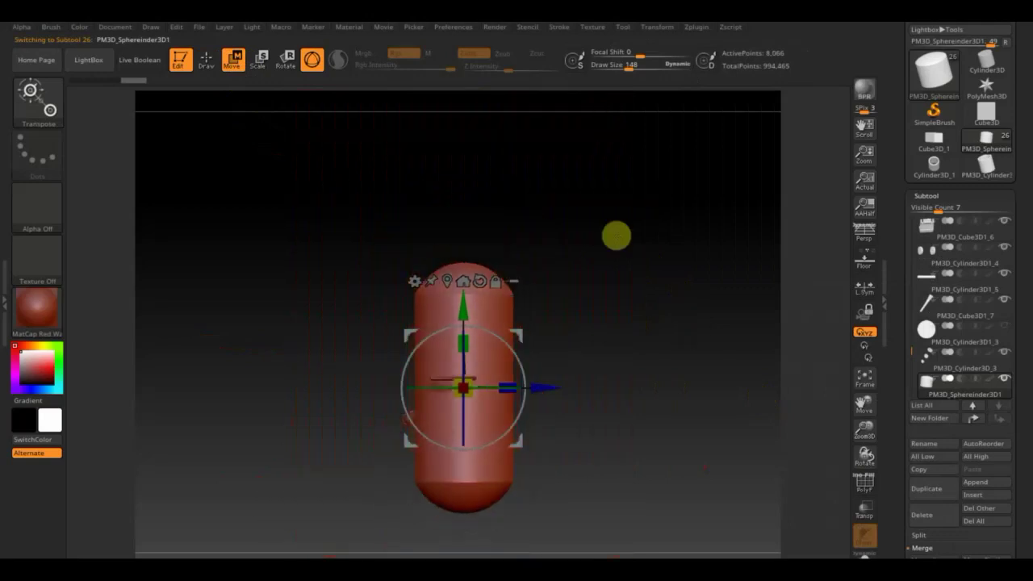
{"action": "left_click_drag", "start_coordinate": [464, 330], "coordinate": [458, 249]}
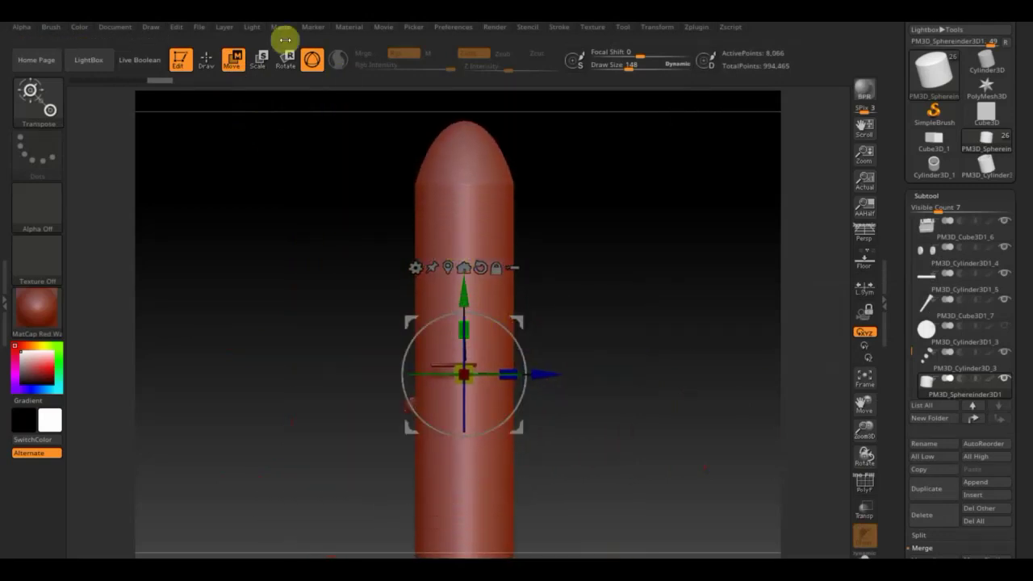
{"action": "left_click", "coordinate": [206, 59]}
{"action": "mouse_move", "coordinate": [577, 332]}
{"action": "left_mouse_down"}
{"action": "mouse_move", "coordinate": [610, 392]}
{"action": "mouse_move", "coordinate": [592, 331]}
{"action": "mouse_move", "coordinate": [277, 308]}
{"action": "left_mouse_up"}
{"action": "key", "text": "ctrl+shift"}
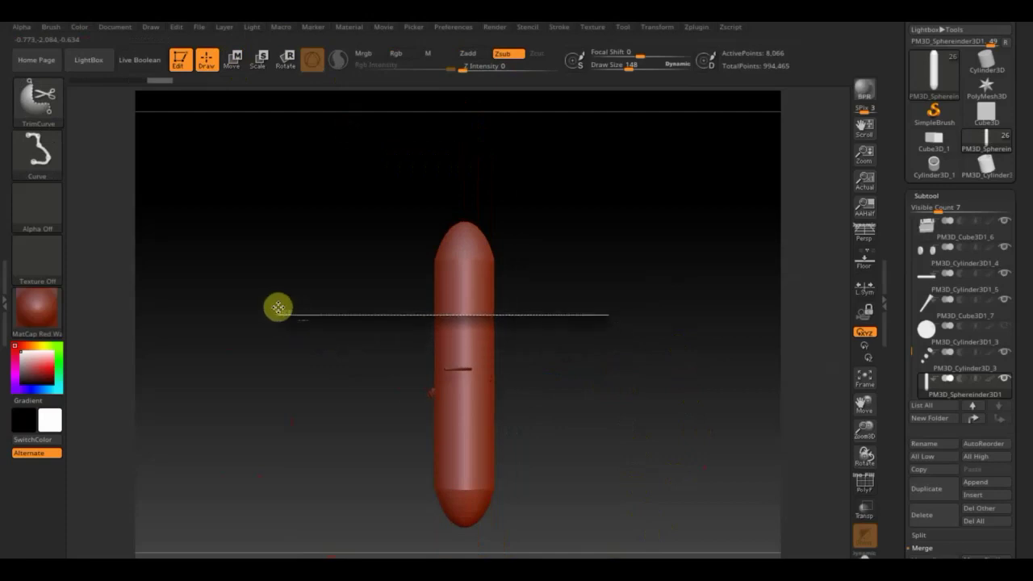
Step: Undo a trial trim cut, then mask the lower capsule and invert so its top is masked
{"action": "left_click_drag", "start_coordinate": [278, 308], "coordinate": [276, 296], "text": "ctrl+shift"}
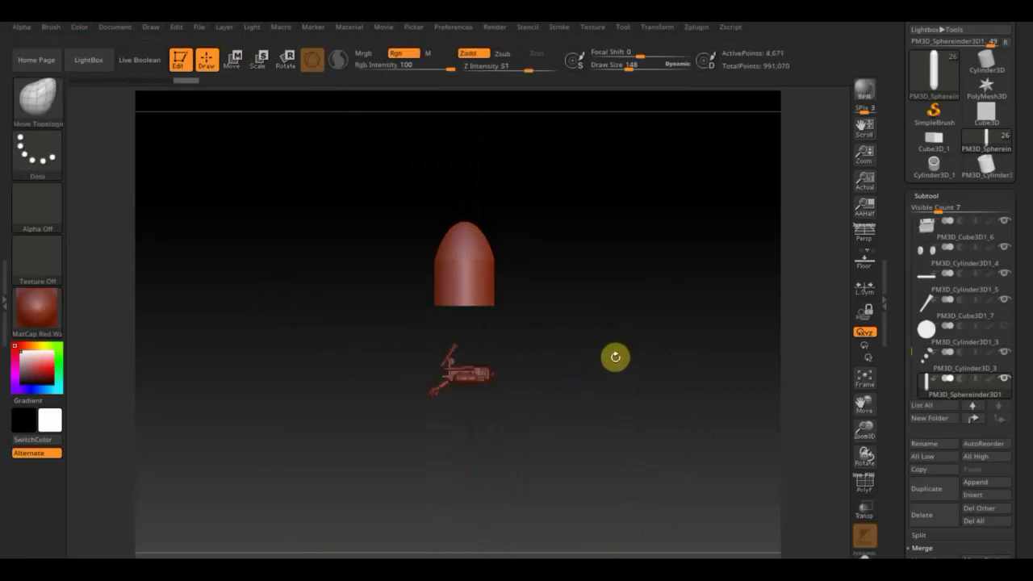
{"action": "key", "text": "ctrl+z"}
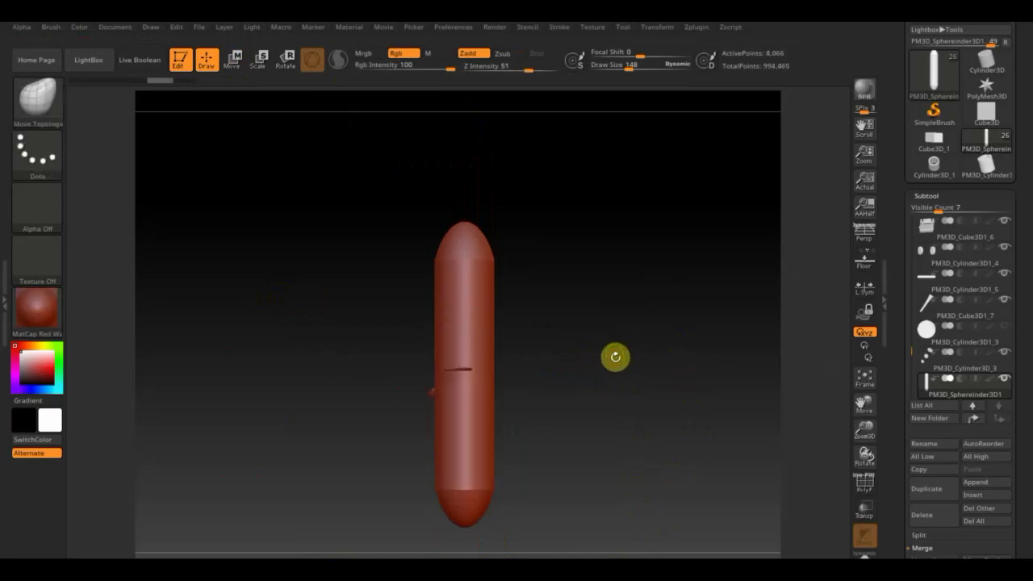
{"action": "mouse_move", "coordinate": [598, 543]}
{"action": "left_mouse_down", "text": "ctrl"}
{"action": "mouse_move", "coordinate": [332, 284]}
{"action": "mouse_move", "coordinate": [331, 317]}
{"action": "left_mouse_up", "text": "ctrl"}
{"action": "left_click", "coordinate": [331, 316], "text": "ctrl"}
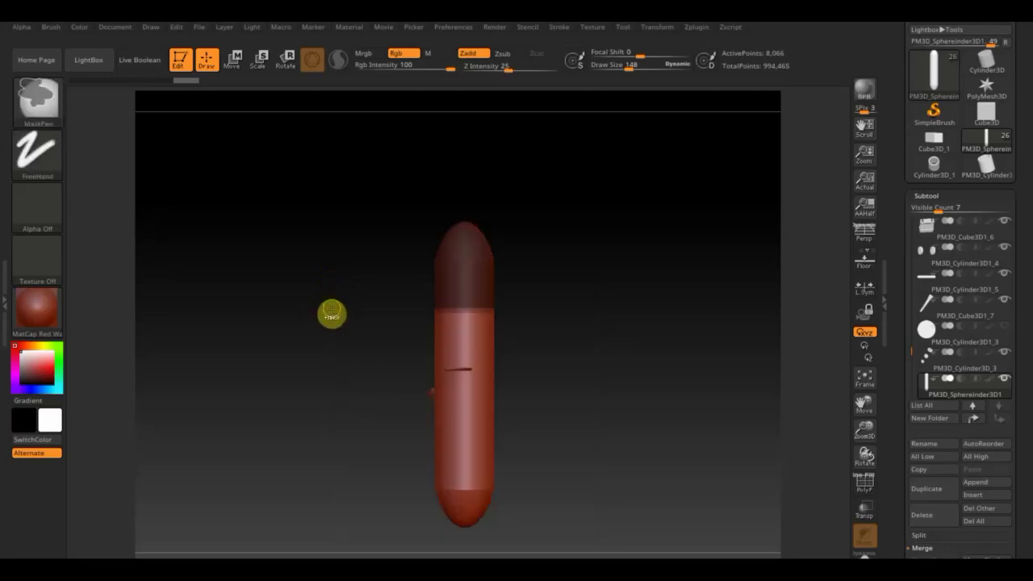
Step: Shrink the unmasked lower capsule and lengthen it downward into a narrow shaft
{"action": "left_click", "coordinate": [232, 59]}
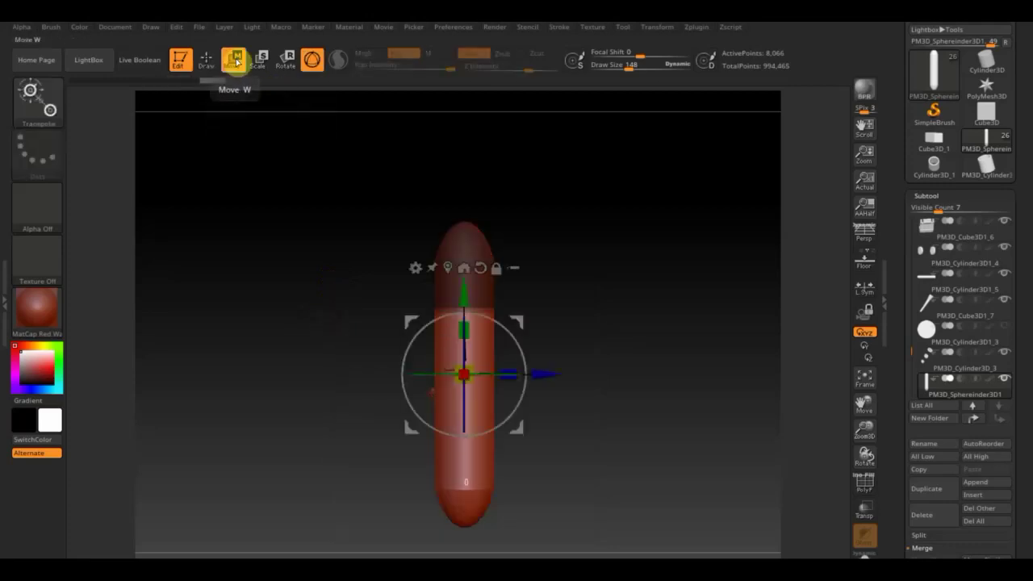
{"action": "left_click_drag", "start_coordinate": [478, 379], "coordinate": [449, 358]}
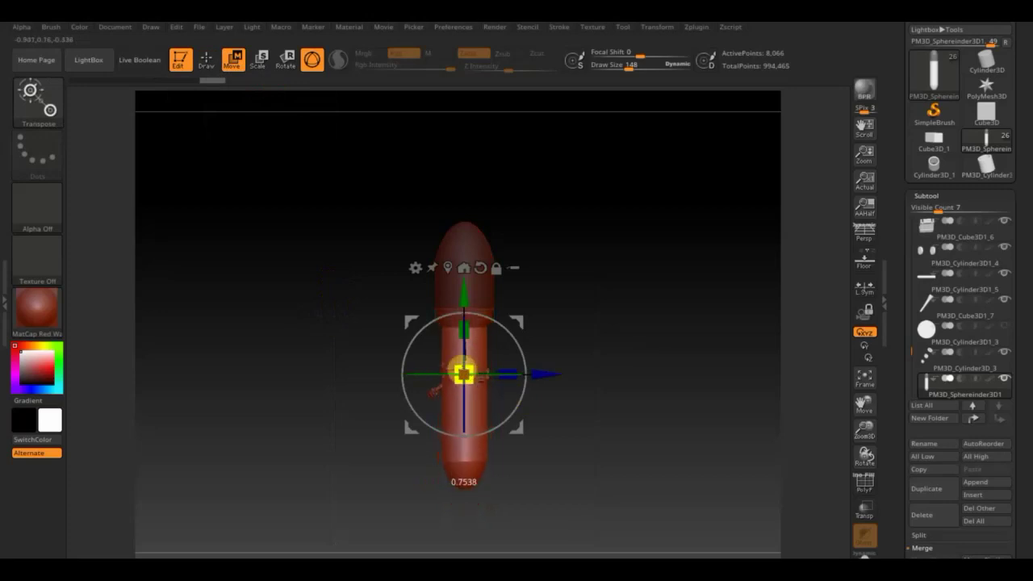
{"action": "left_click_drag", "start_coordinate": [464, 292], "coordinate": [458, 393]}
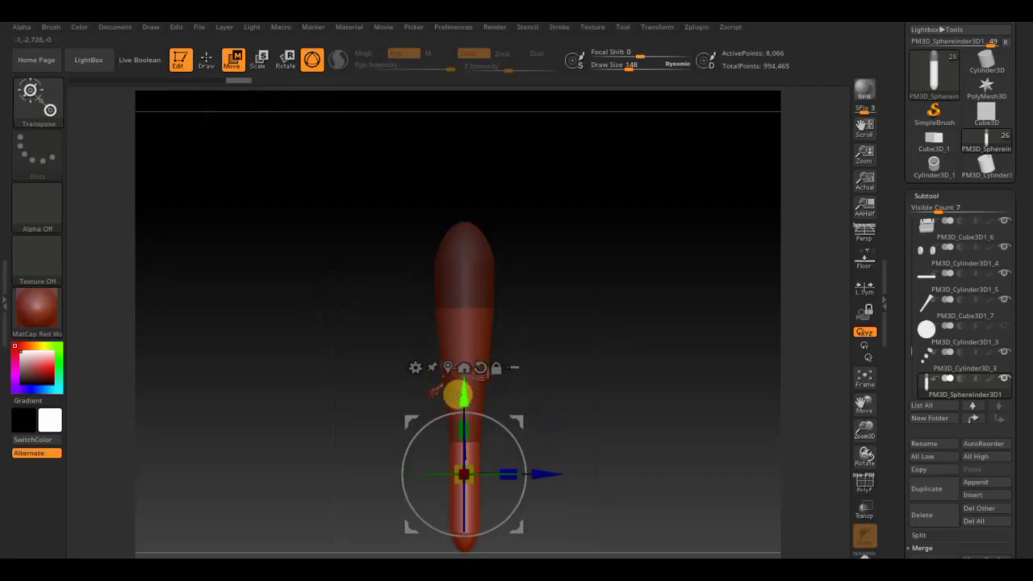
{"action": "left_click_drag", "start_coordinate": [615, 415], "coordinate": [623, 358], "text": "alt"}
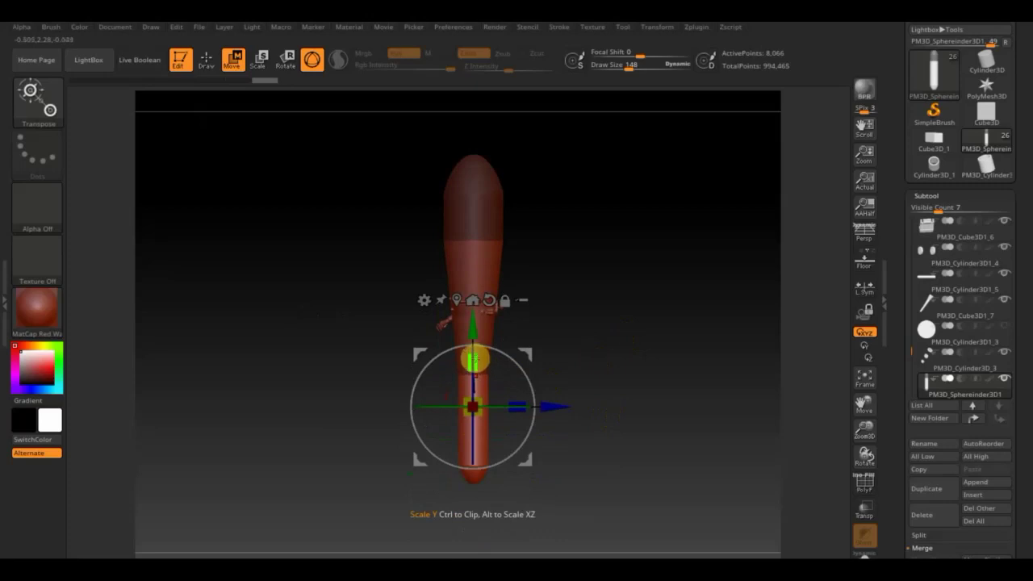
{"action": "left_click_drag", "start_coordinate": [474, 333], "coordinate": [475, 329]}
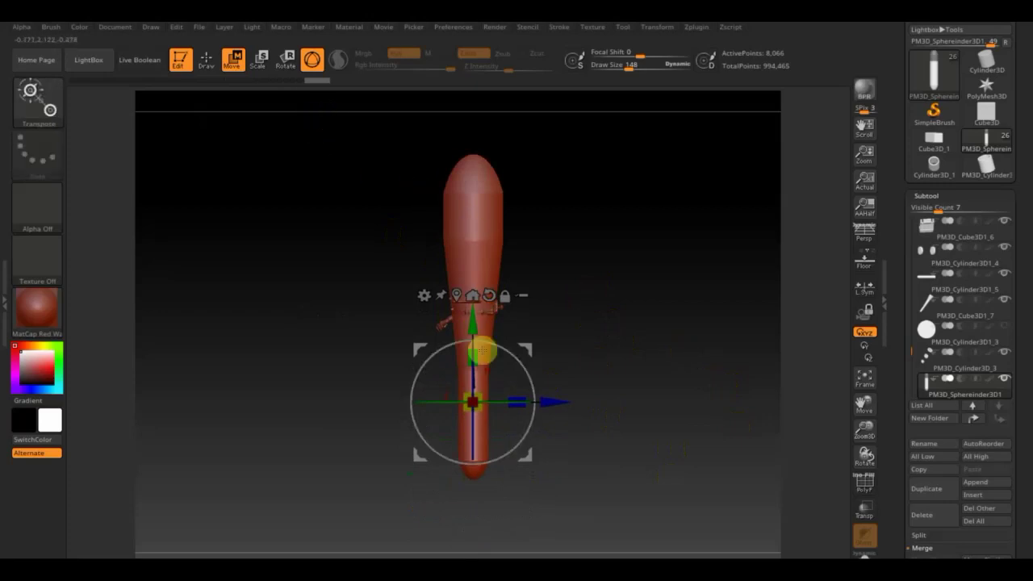
Step: Trim-curve slice off the bottom of the rocket body and orbit to check the cut
{"action": "left_click", "coordinate": [208, 63]}
{"action": "mouse_move", "coordinate": [657, 522]}
{"action": "left_mouse_down", "text": "ctrl+shift"}
{"action": "mouse_move", "coordinate": [298, 528]}
{"action": "mouse_move", "coordinate": [328, 482]}
{"action": "mouse_move", "coordinate": [327, 459]}
{"action": "mouse_move", "coordinate": [288, 486]}
{"action": "mouse_move", "coordinate": [292, 457]}
{"action": "left_mouse_up", "text": "ctrl+shift"}
{"action": "mouse_move", "coordinate": [603, 466]}
{"action": "left_mouse_down", "text": "ctrl+shift"}
{"action": "mouse_move", "coordinate": [311, 465]}
{"action": "mouse_move", "coordinate": [330, 467]}
{"action": "left_mouse_up", "text": "ctrl+shift"}
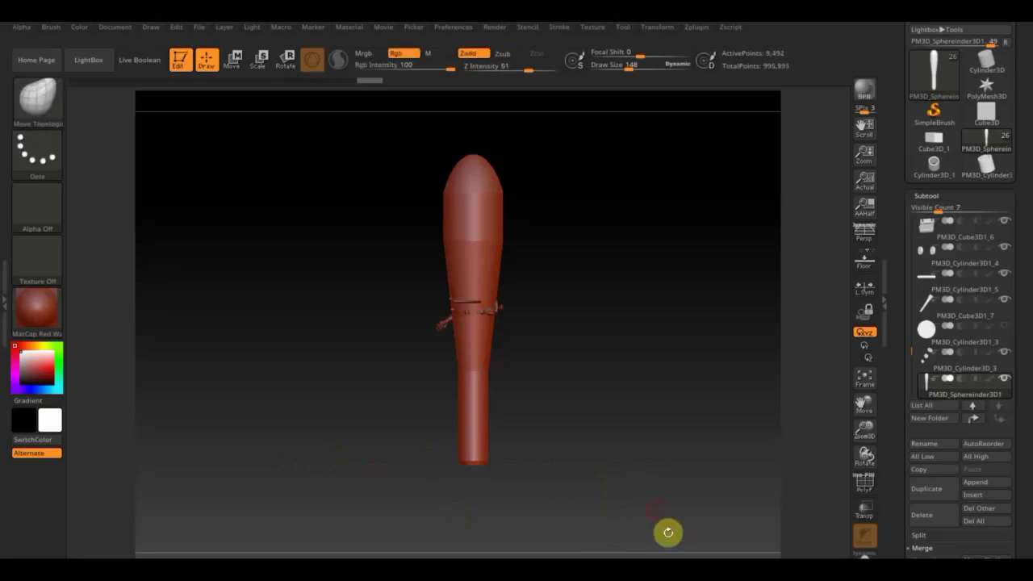
{"action": "mouse_move", "coordinate": [598, 361]}
{"action": "left_mouse_down"}
{"action": "mouse_move", "coordinate": [542, 380]}
{"action": "mouse_move", "coordinate": [534, 369]}
{"action": "mouse_move", "coordinate": [556, 378]}
{"action": "left_mouse_up"}
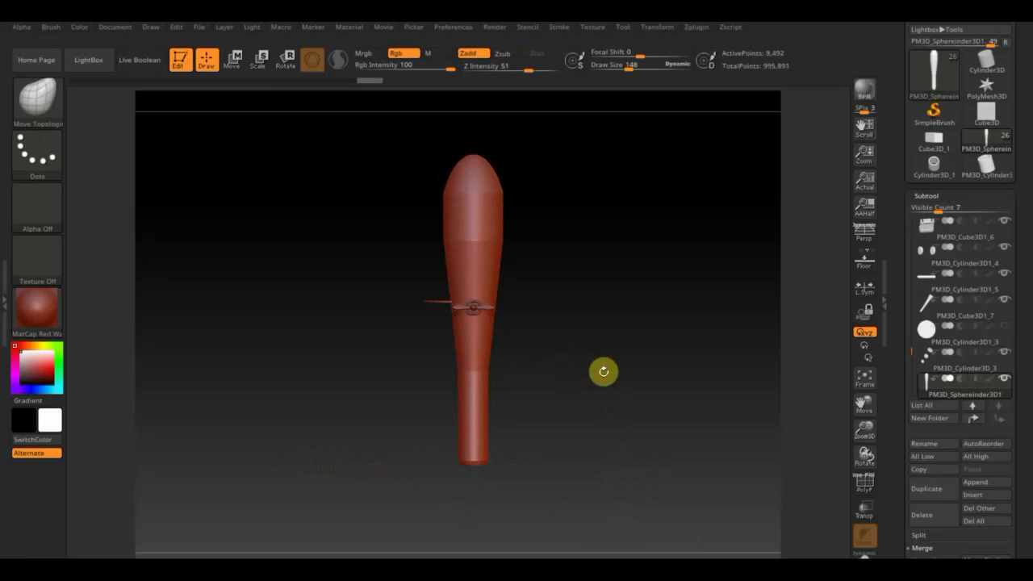
{"action": "mouse_move", "coordinate": [616, 374]}
{"action": "left_mouse_down"}
{"action": "mouse_move", "coordinate": [546, 387]}
{"action": "mouse_move", "coordinate": [576, 394]}
{"action": "mouse_move", "coordinate": [581, 408]}
{"action": "mouse_move", "coordinate": [652, 396]}
{"action": "mouse_move", "coordinate": [551, 336]}
{"action": "left_mouse_up"}
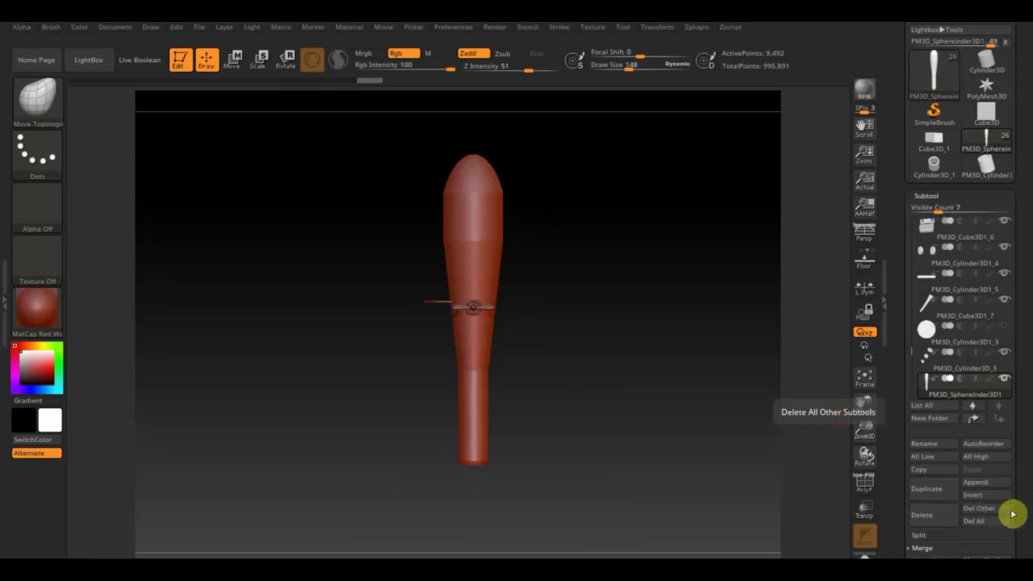
Step: Append a Cube3D mesh and make subtool PM3D_Cube3D1_8 the active part
{"action": "scroll", "coordinate": [1018, 504], "scroll_direction": "down", "scroll_amount": 2}
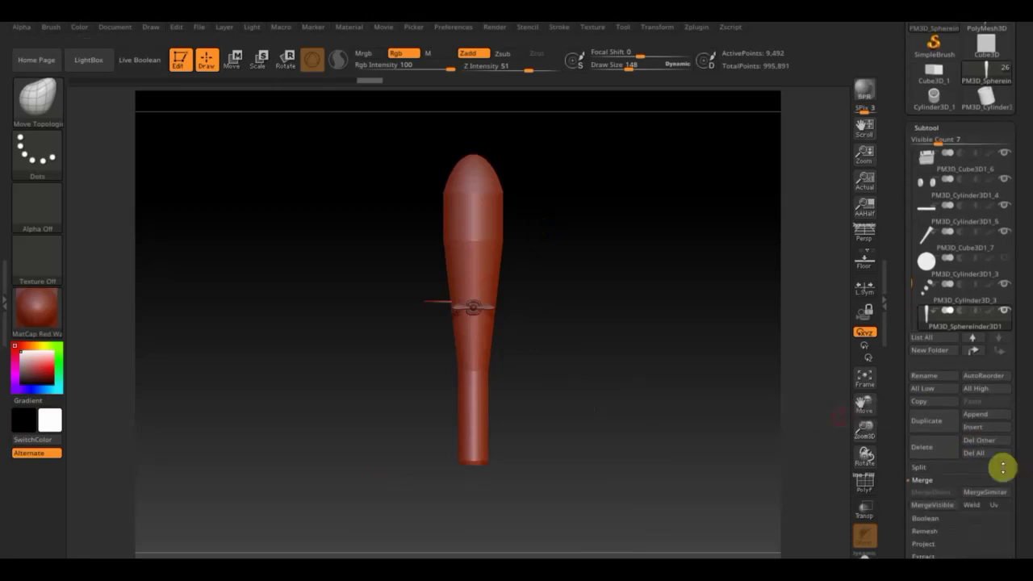
{"action": "left_click", "coordinate": [981, 415]}
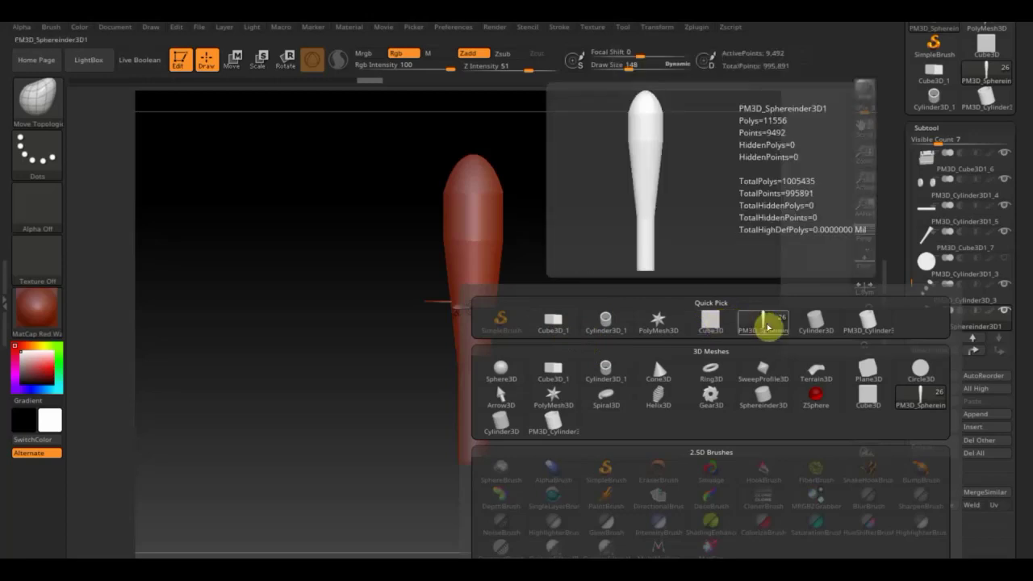
{"action": "left_click", "coordinate": [710, 326]}
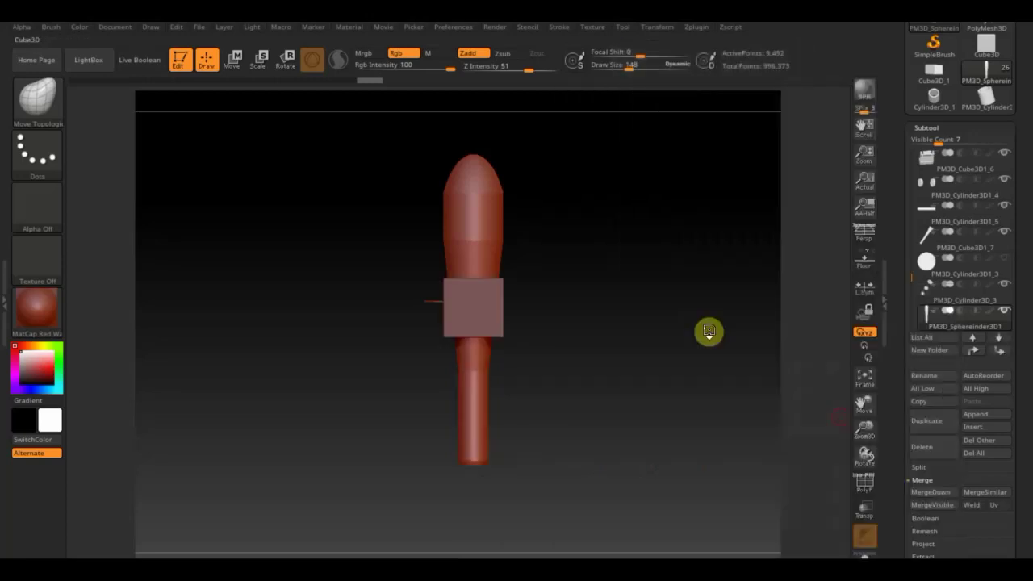
{"action": "left_click", "coordinate": [496, 321], "text": "alt"}
{"action": "left_click", "coordinate": [231, 58]}
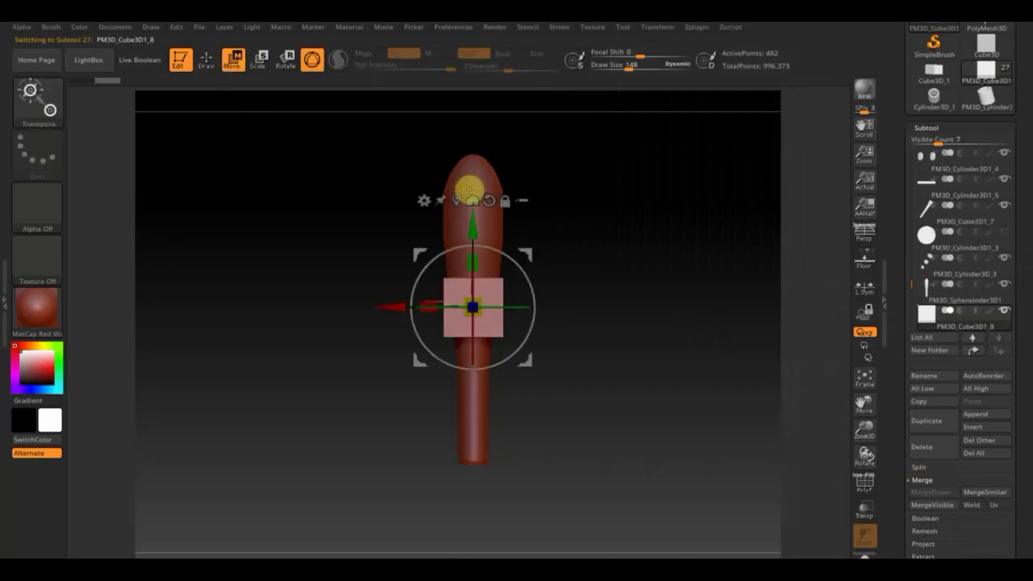
Step: Move the cube beside the body's lower half and stretch it tall along Y
{"action": "left_click_drag", "start_coordinate": [423, 305], "coordinate": [332, 304]}
{"action": "mouse_move", "coordinate": [472, 299]}
{"action": "left_mouse_down"}
{"action": "mouse_move", "coordinate": [625, 312]}
{"action": "mouse_move", "coordinate": [645, 327]}
{"action": "left_mouse_up"}
{"action": "left_click_drag", "start_coordinate": [459, 305], "coordinate": [433, 308]}
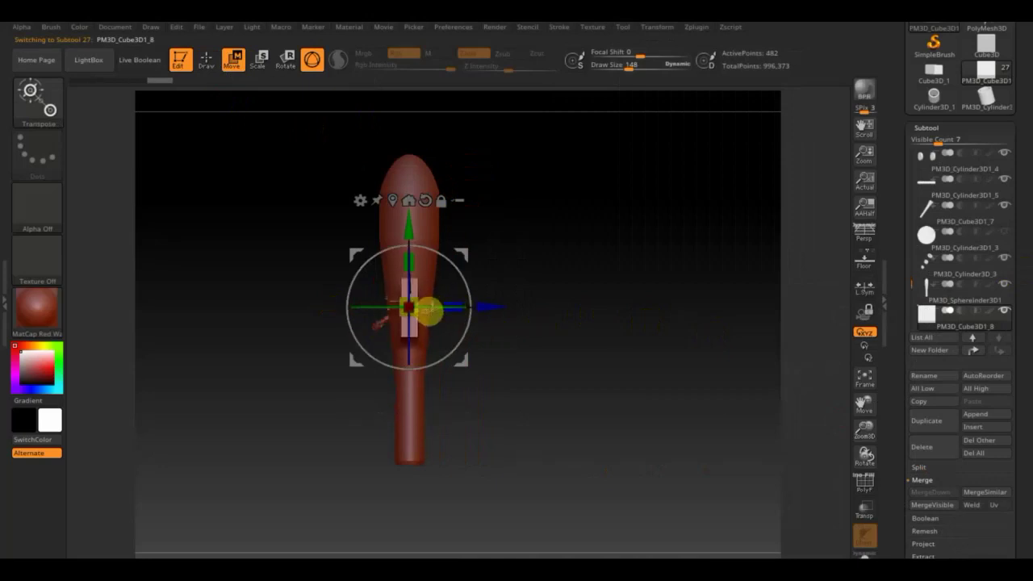
{"action": "left_click_drag", "start_coordinate": [410, 236], "coordinate": [408, 359]}
{"action": "left_click_drag", "start_coordinate": [547, 367], "coordinate": [583, 376]}
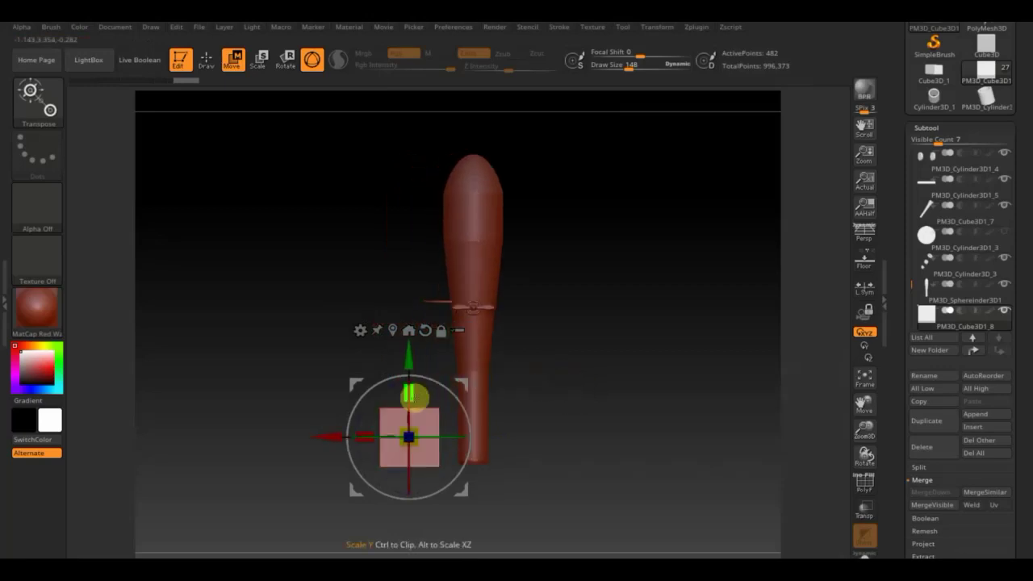
{"action": "left_click_drag", "start_coordinate": [412, 394], "coordinate": [412, 331]}
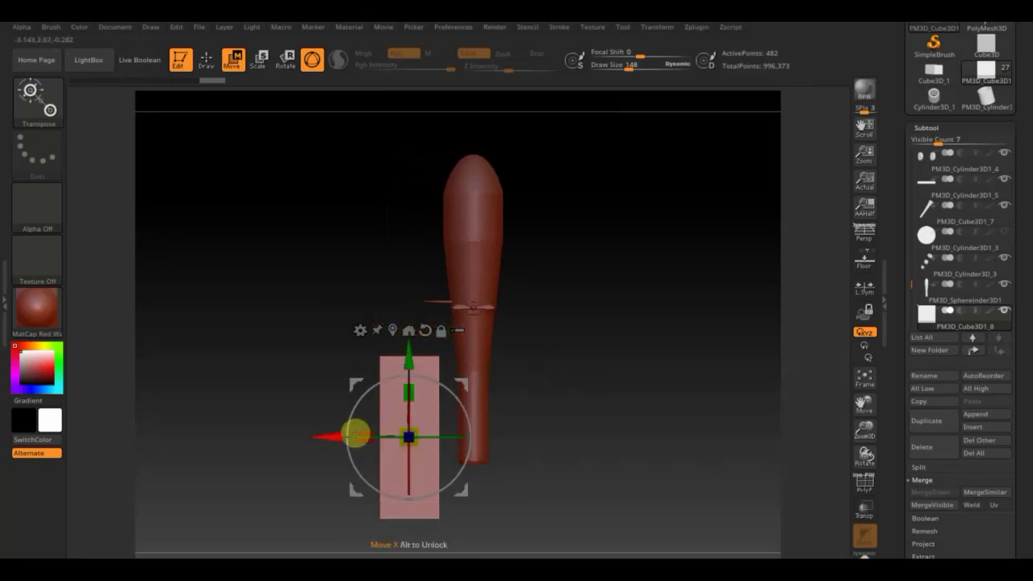
{"action": "left_click_drag", "start_coordinate": [355, 430], "coordinate": [352, 445]}
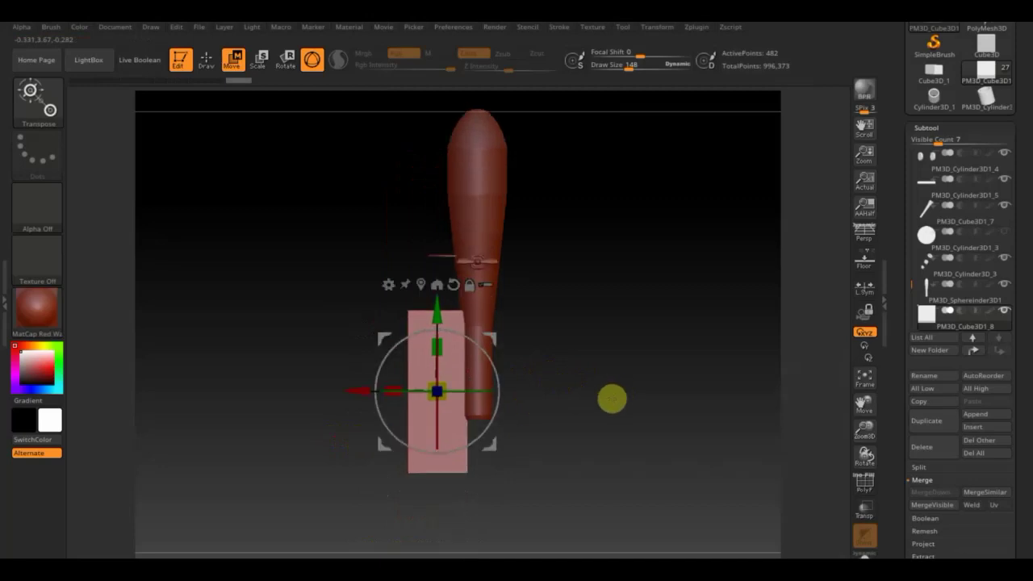
{"action": "left_click_drag", "start_coordinate": [611, 396], "coordinate": [611, 328], "text": "alt"}
Step: Trim-curve slice the pink box at an angle into a slanted fin
{"action": "left_click", "coordinate": [206, 59]}
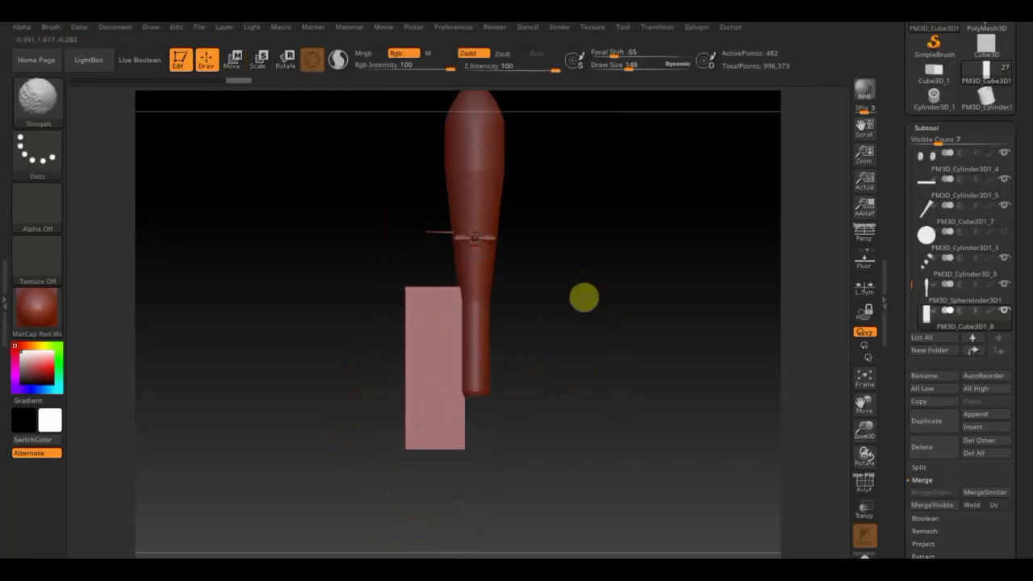
{"action": "left_click_drag", "start_coordinate": [528, 382], "coordinate": [378, 497]}
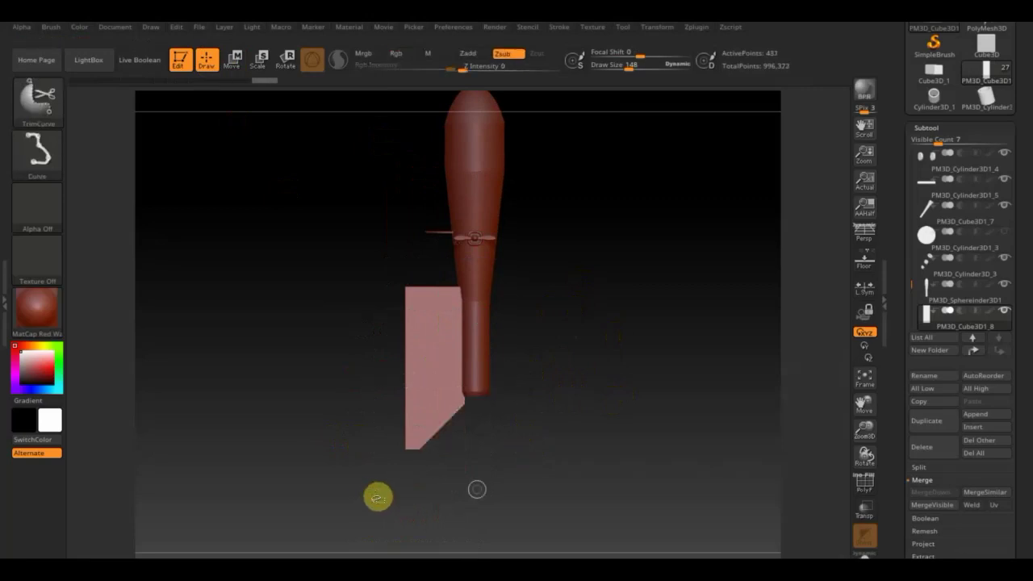
{"action": "mouse_move", "coordinate": [469, 481]}
{"action": "left_mouse_down"}
{"action": "mouse_move", "coordinate": [389, 359]}
{"action": "mouse_move", "coordinate": [461, 339]}
{"action": "mouse_move", "coordinate": [336, 526]}
{"action": "mouse_move", "coordinate": [240, 500]}
{"action": "mouse_move", "coordinate": [365, 306]}
{"action": "mouse_move", "coordinate": [470, 270]}
{"action": "mouse_move", "coordinate": [465, 298]}
{"action": "mouse_move", "coordinate": [459, 262]}
{"action": "left_mouse_up"}
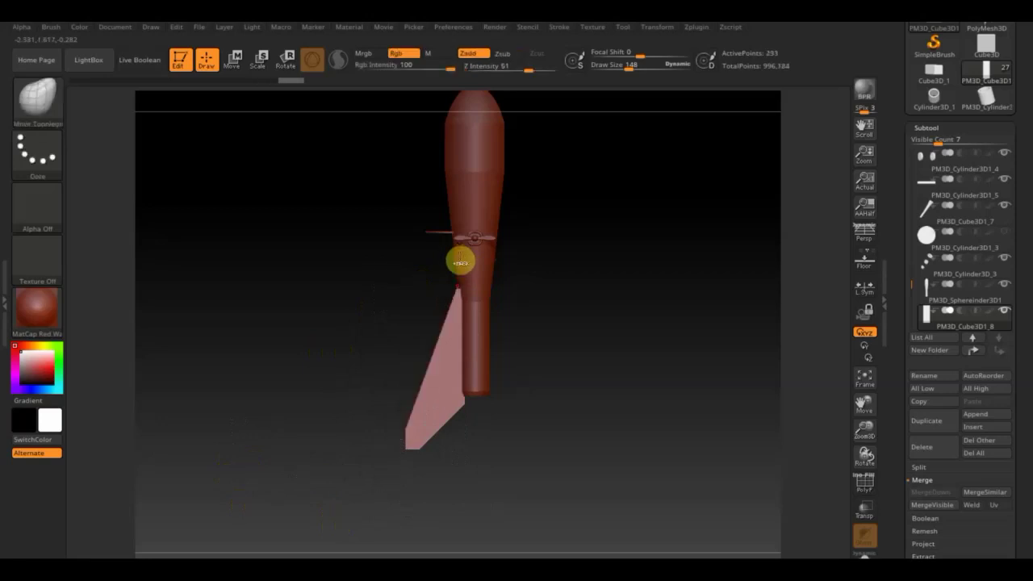
Step: Shrink the pink fin and raise it up along the rocket body
{"action": "left_click", "coordinate": [234, 61]}
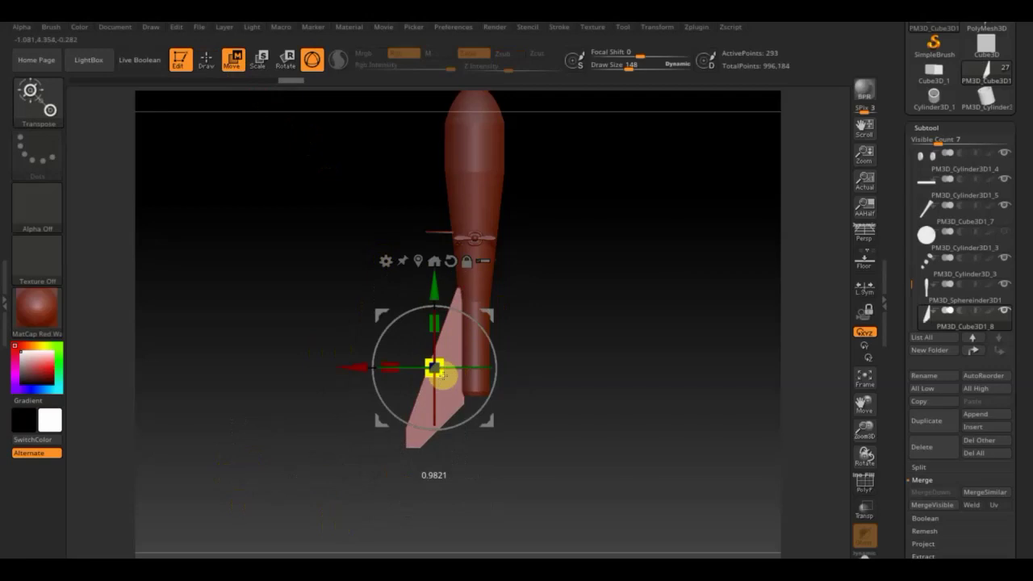
{"action": "left_click_drag", "start_coordinate": [442, 375], "coordinate": [434, 364]}
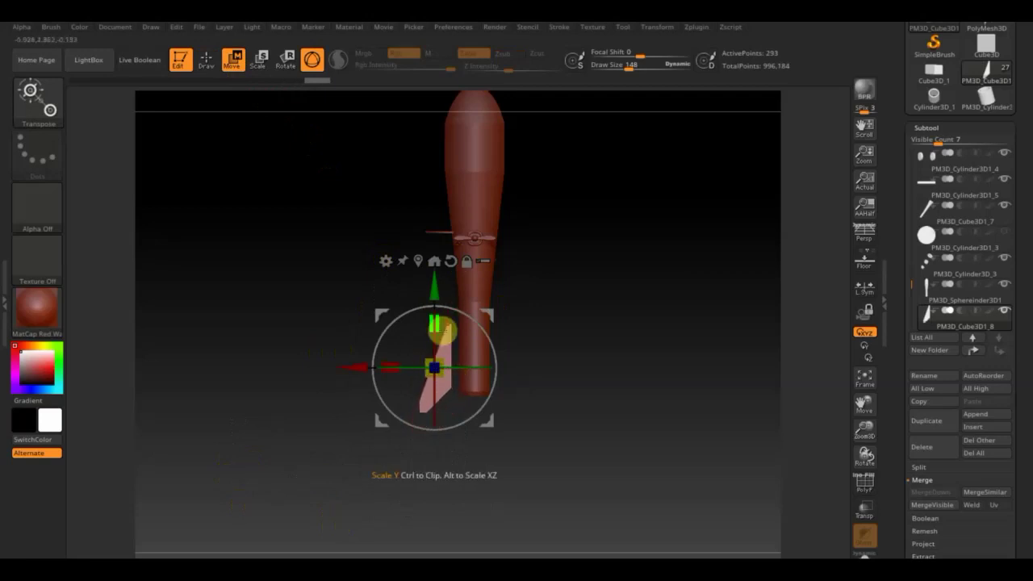
{"action": "left_click_drag", "start_coordinate": [346, 364], "coordinate": [352, 369]}
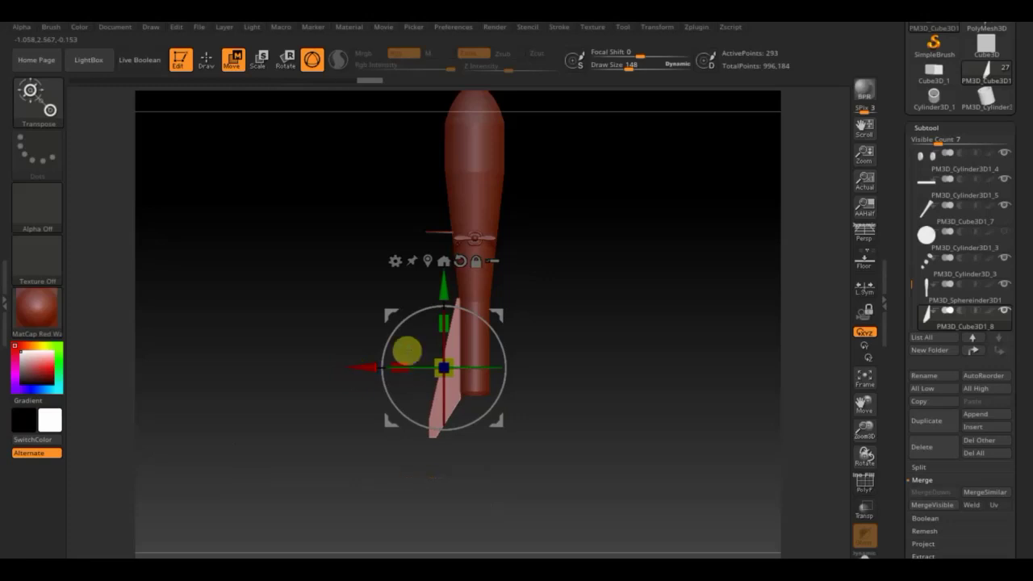
{"action": "left_click_drag", "start_coordinate": [455, 299], "coordinate": [455, 138]}
{"action": "left_click_drag", "start_coordinate": [357, 203], "coordinate": [346, 210]}
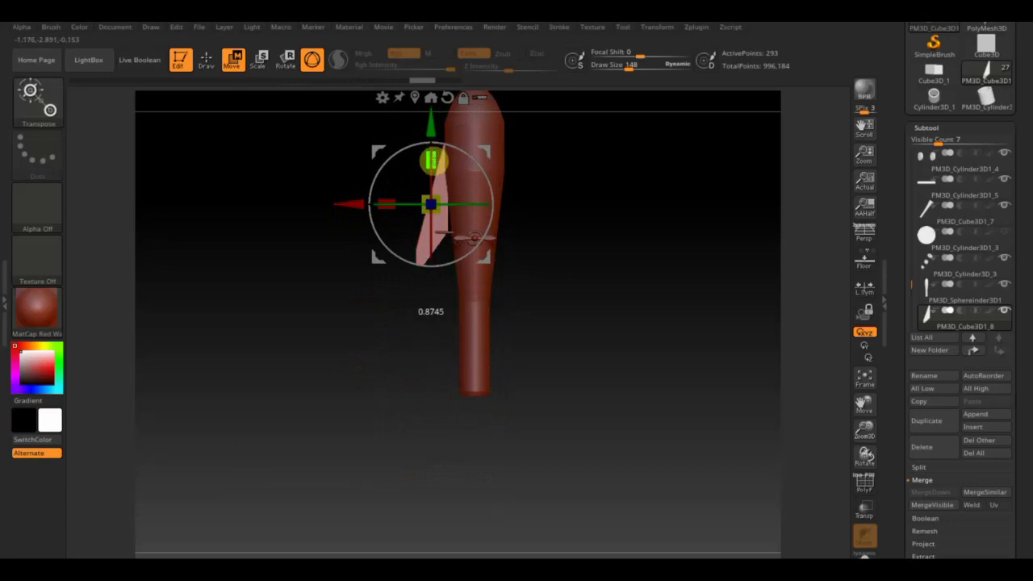
Step: Rotate the fin to a new tilt and nudge it against the body's side
{"action": "left_click_drag", "start_coordinate": [456, 154], "coordinate": [462, 133]}
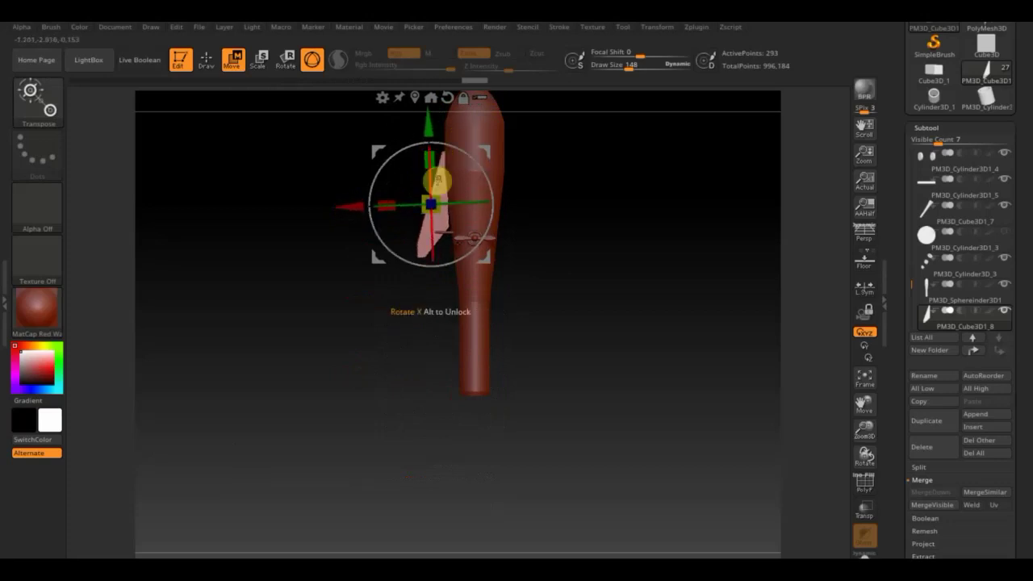
{"action": "left_click_drag", "start_coordinate": [438, 179], "coordinate": [709, 197]}
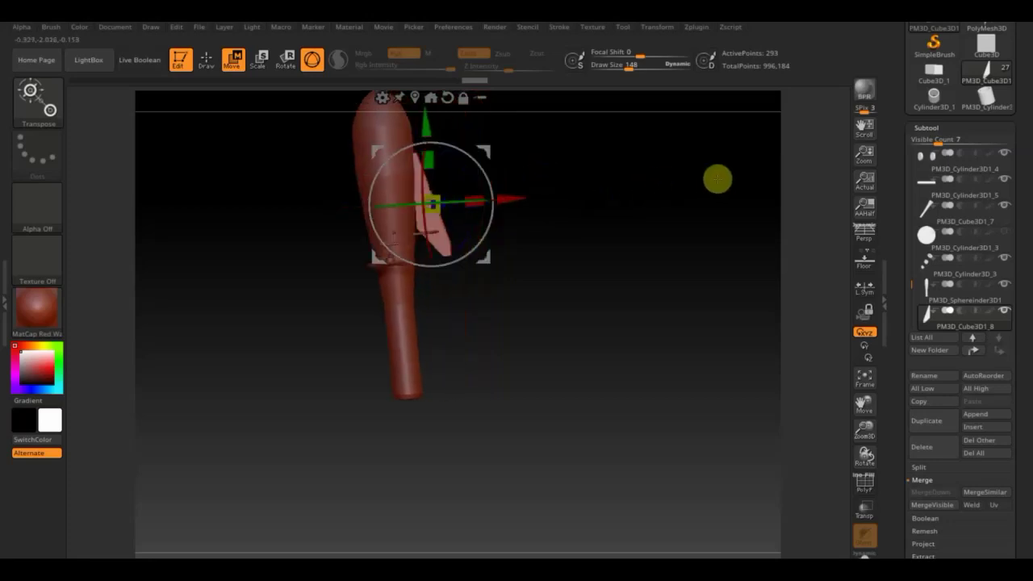
{"action": "left_click_drag", "start_coordinate": [442, 129], "coordinate": [430, 120]}
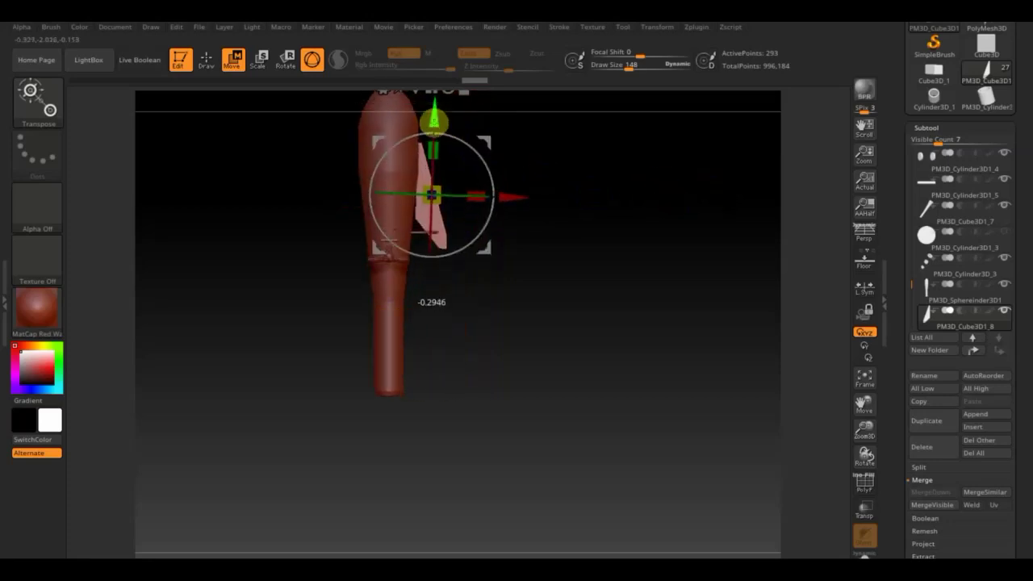
{"action": "left_click_drag", "start_coordinate": [525, 198], "coordinate": [525, 198]}
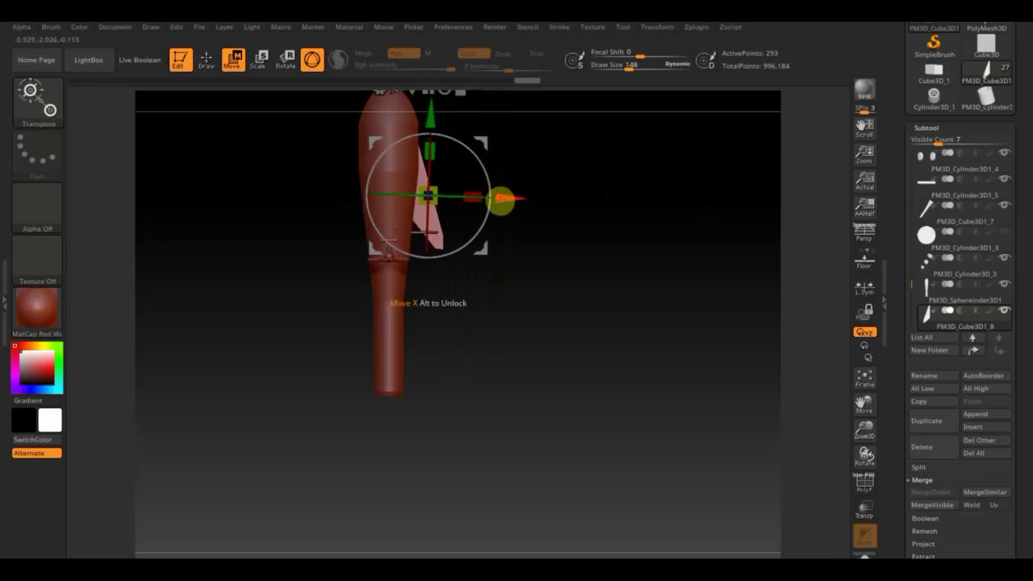
{"action": "left_click", "coordinate": [206, 59]}
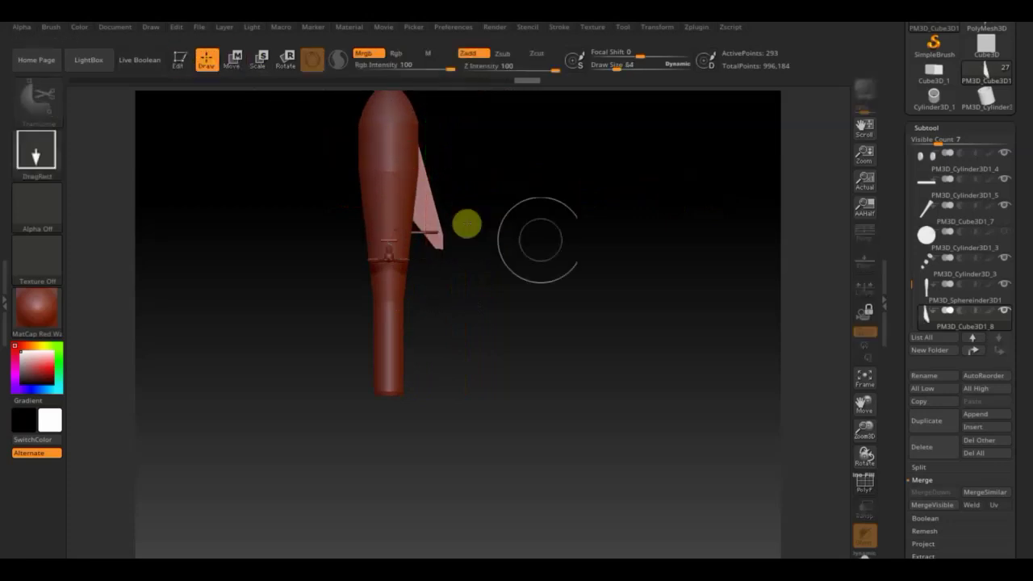
Step: Redraw the model on the cleared canvas and return to Edit mode in an upright view
{"action": "mouse_move", "coordinate": [599, 249]}
{"action": "left_mouse_down"}
{"action": "mouse_move", "coordinate": [323, 217]}
{"action": "mouse_move", "coordinate": [378, 221]}
{"action": "left_mouse_up"}
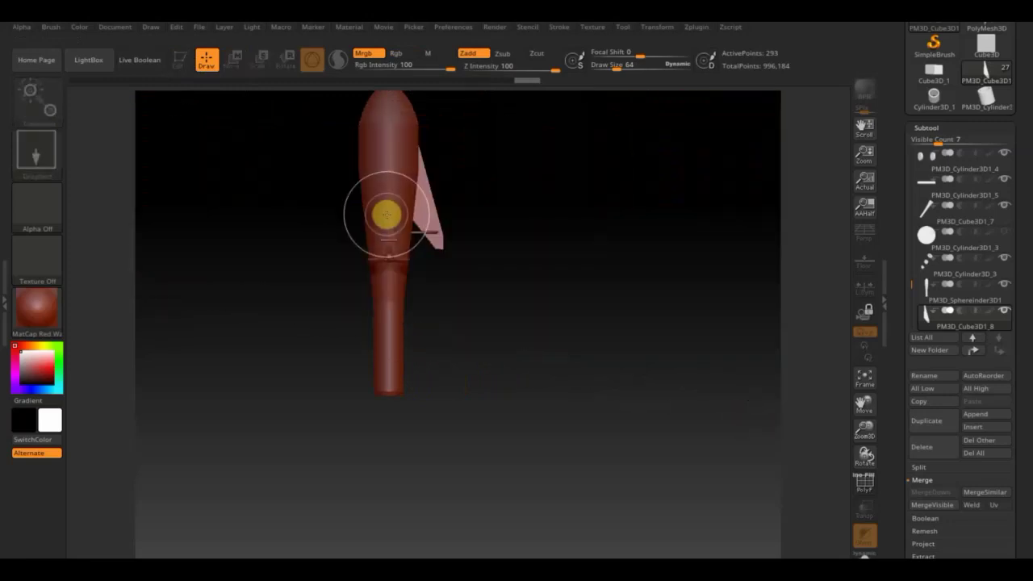
{"action": "key", "text": "ctrl+n"}
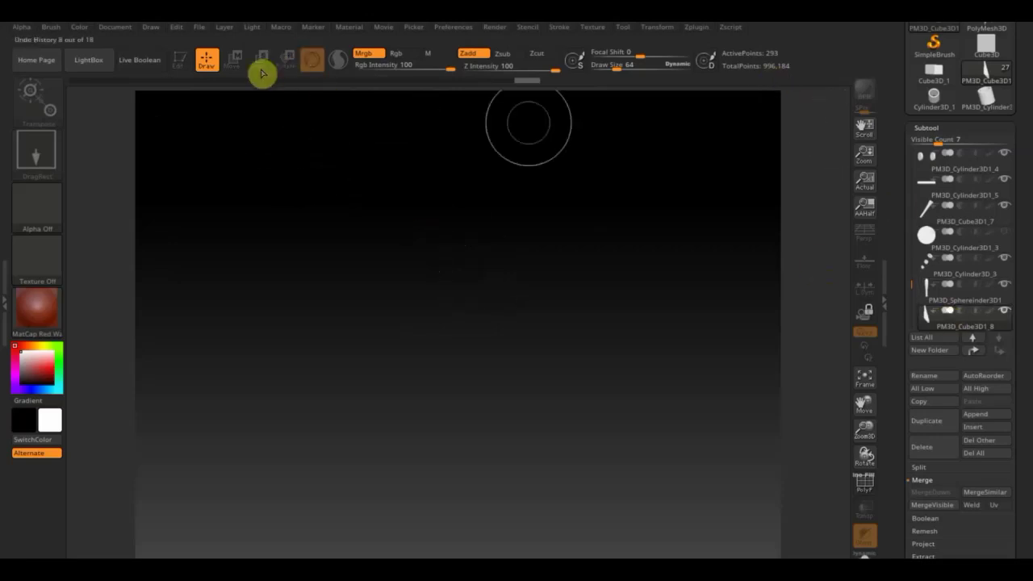
{"action": "left_click_drag", "start_coordinate": [403, 256], "coordinate": [449, 325]}
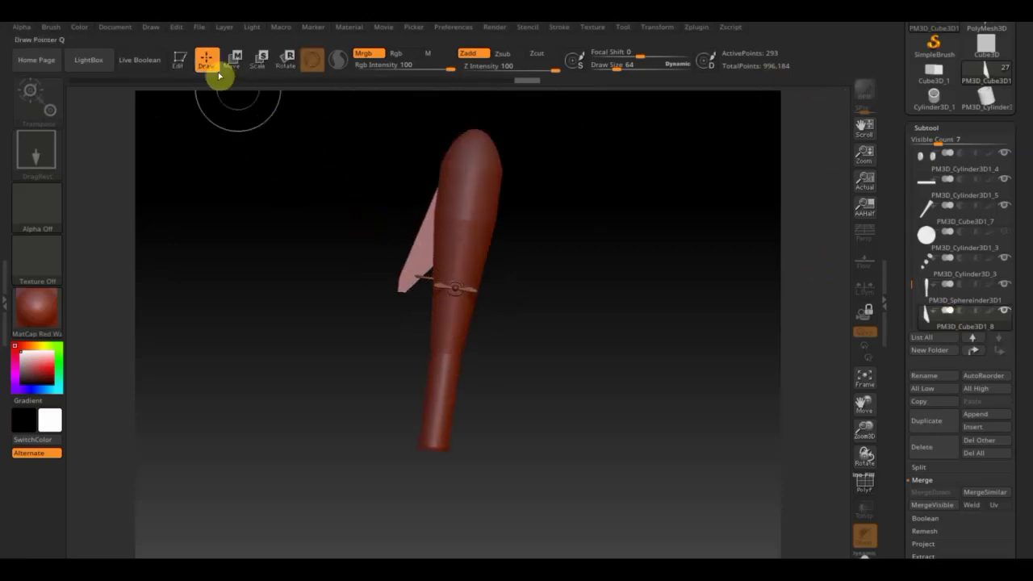
{"action": "left_click", "coordinate": [184, 65]}
{"action": "mouse_move", "coordinate": [562, 269]}
{"action": "left_mouse_down"}
{"action": "mouse_move", "coordinate": [599, 290]}
{"action": "mouse_move", "coordinate": [594, 274]}
{"action": "left_mouse_up"}
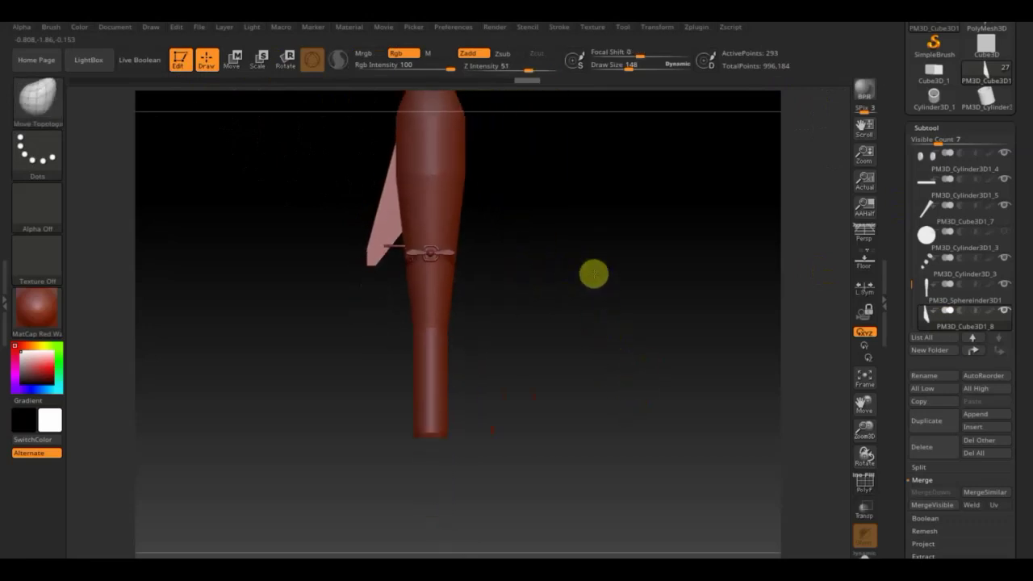
Step: Clear the fin's mask and undo two moves so it hangs below the hub again
{"action": "key", "text": "ctrl+shift"}
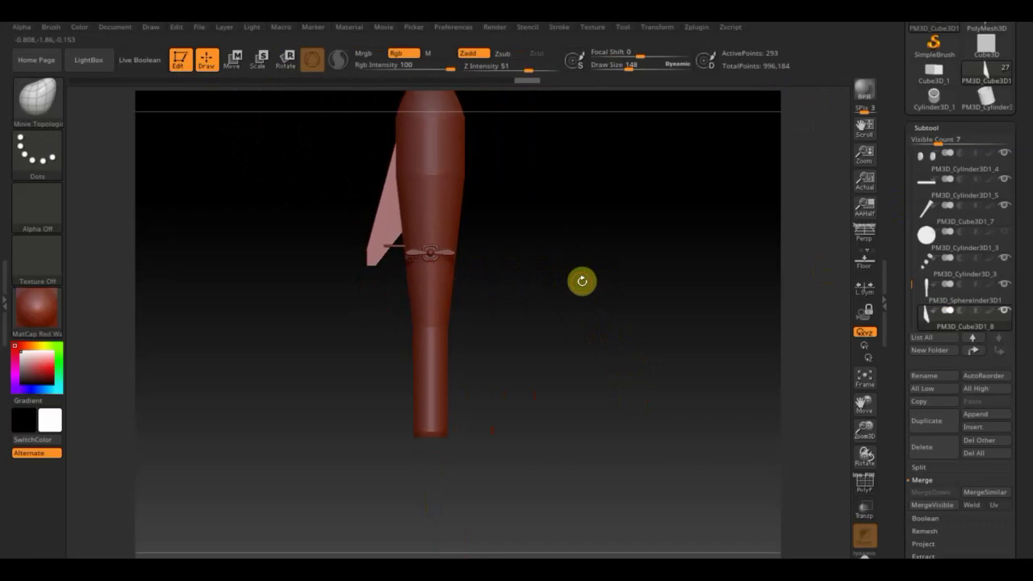
{"action": "key", "text": "ctrl"}
{"action": "left_click", "coordinate": [582, 286], "text": "ctrl"}
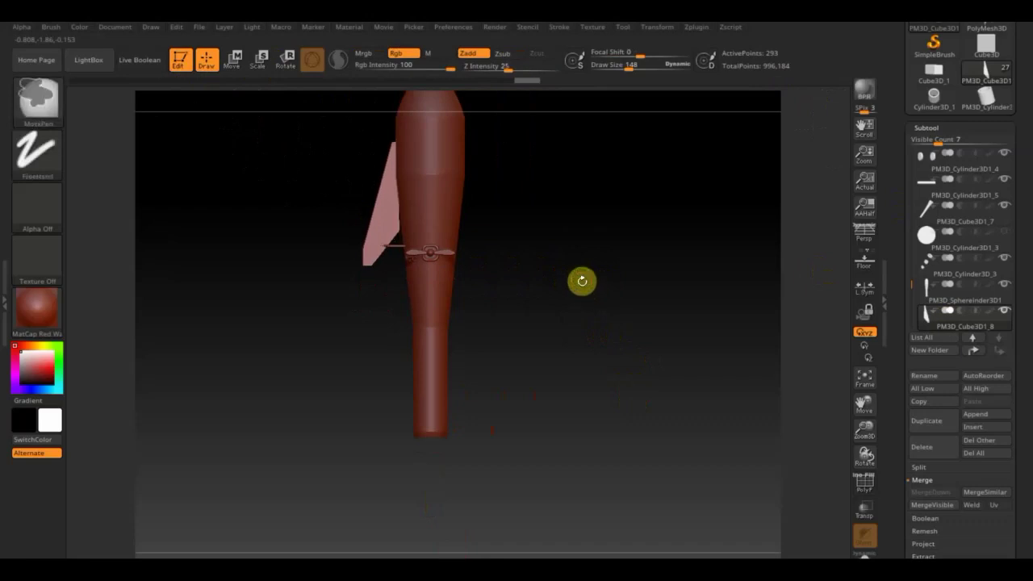
{"action": "key", "text": "ctrl+z"}
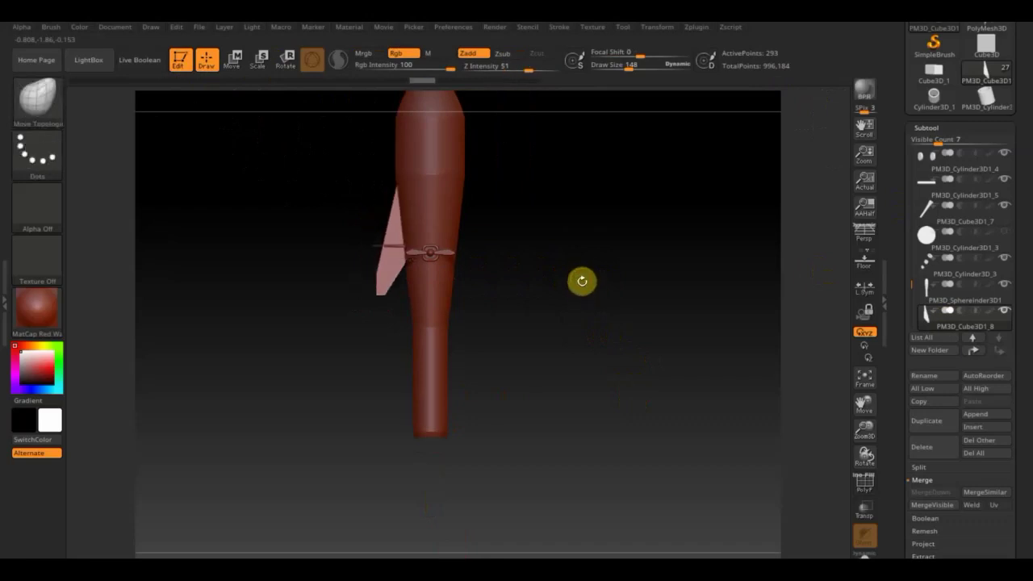
{"action": "key", "text": "ctrl+z"}
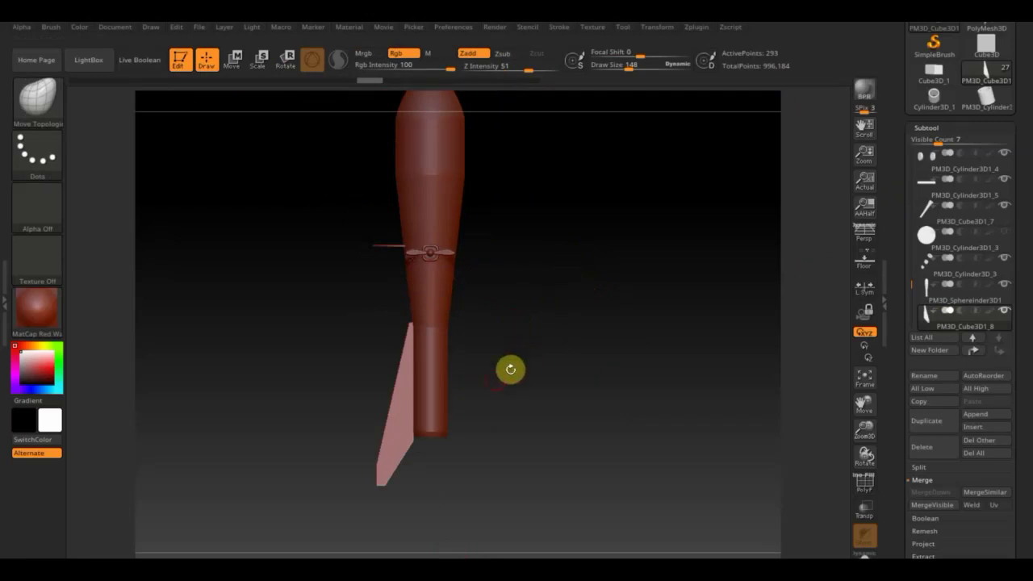
{"action": "left_click", "coordinate": [232, 58]}
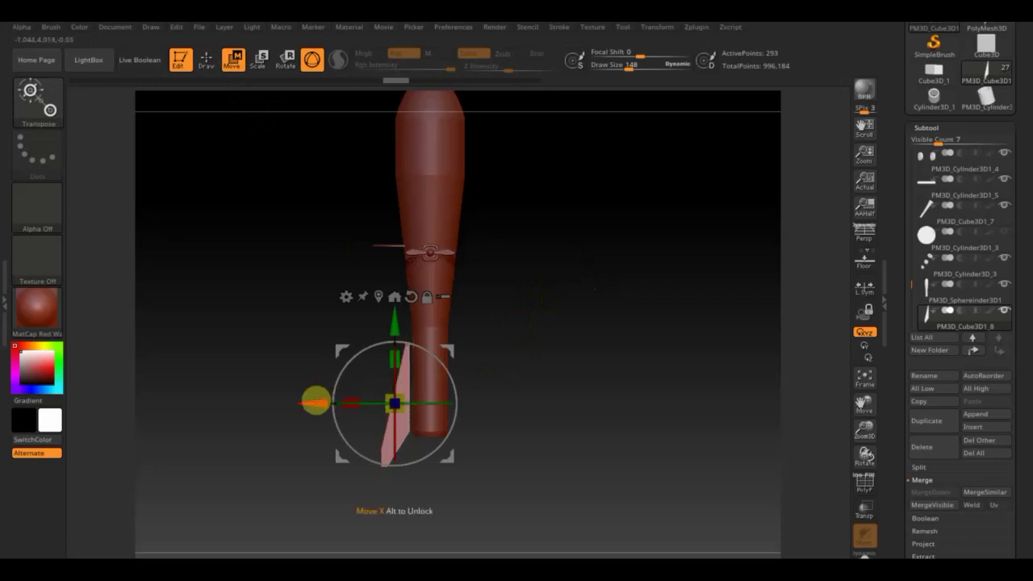
Step: Duplicate the fin, rotate the copy and move it against the rocket's base
{"action": "mouse_move", "coordinate": [461, 346]}
{"action": "left_mouse_down"}
{"action": "mouse_move", "coordinate": [572, 419]}
{"action": "mouse_move", "coordinate": [602, 424]}
{"action": "mouse_move", "coordinate": [619, 400]}
{"action": "left_mouse_up"}
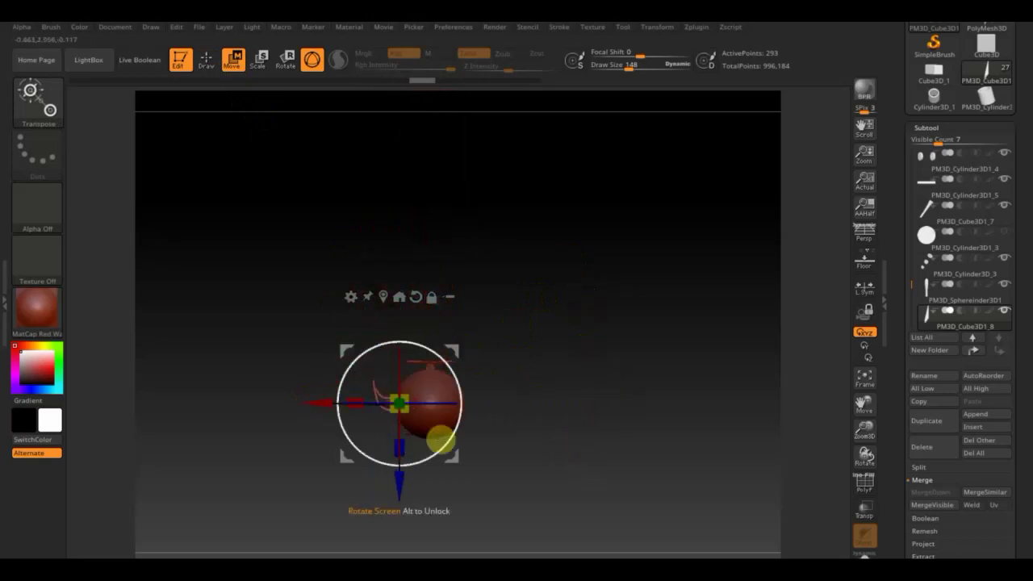
{"action": "left_click_drag", "start_coordinate": [401, 488], "coordinate": [401, 448], "text": "ctrl"}
{"action": "left_click_drag", "start_coordinate": [459, 312], "coordinate": [449, 412]}
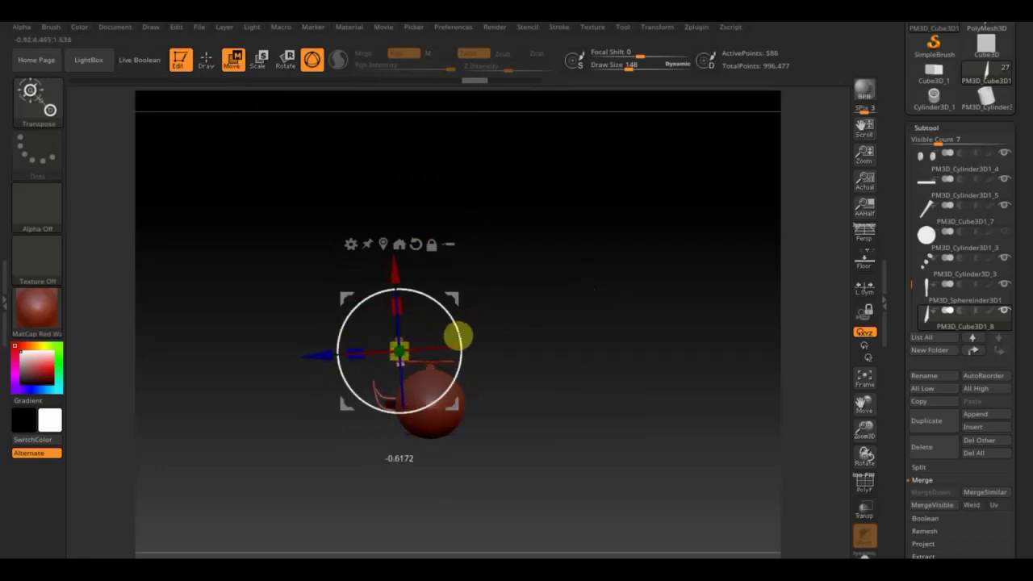
{"action": "left_click_drag", "start_coordinate": [311, 346], "coordinate": [339, 360]}
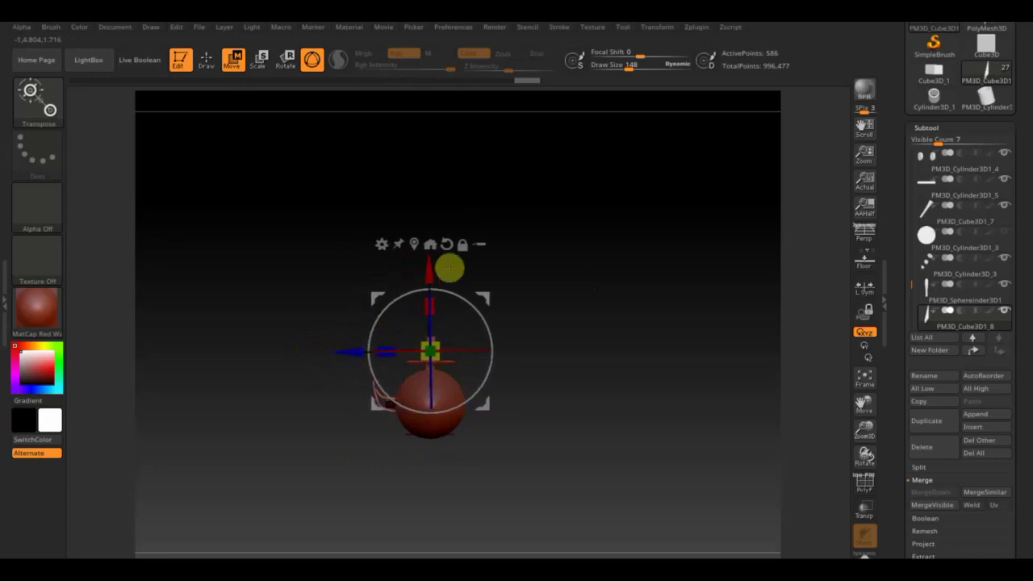
{"action": "left_click_drag", "start_coordinate": [449, 268], "coordinate": [427, 281]}
{"action": "left_click_drag", "start_coordinate": [653, 352], "coordinate": [586, 325]}
{"action": "left_click_drag", "start_coordinate": [447, 291], "coordinate": [440, 298]}
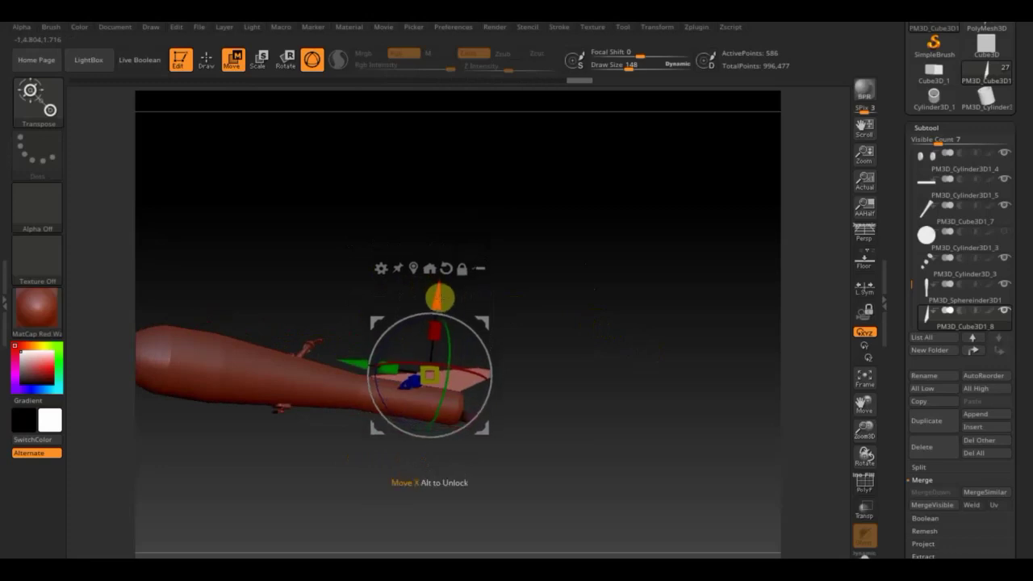
{"action": "left_click_drag", "start_coordinate": [618, 392], "coordinate": [666, 419]}
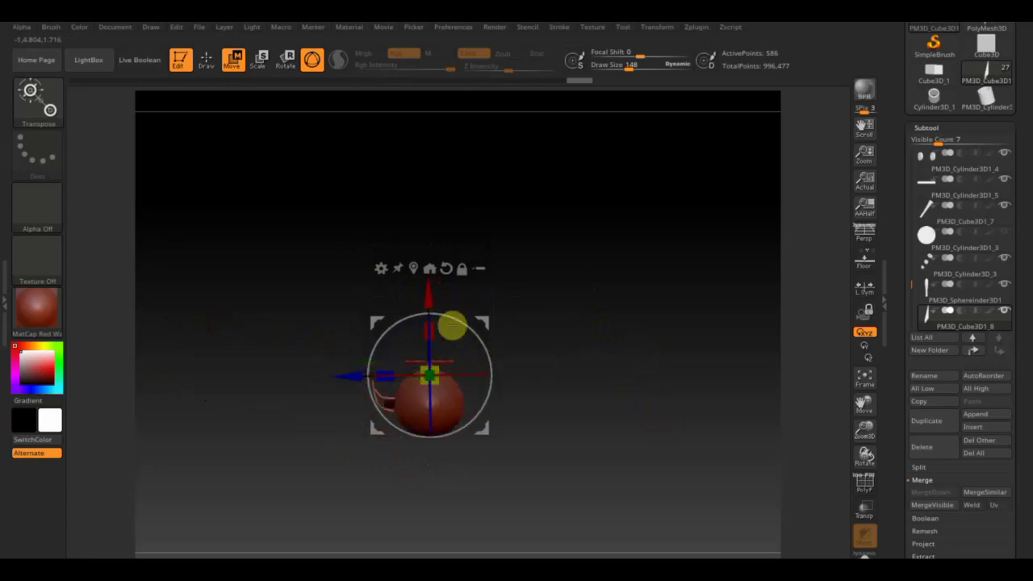
Step: Reposition the pivot, pull another fin copy alongside the body, and select the pale fin
{"action": "mouse_move", "coordinate": [435, 301]}
{"action": "left_mouse_down"}
{"action": "mouse_move", "coordinate": [427, 406]}
{"action": "mouse_move", "coordinate": [478, 435]}
{"action": "mouse_move", "coordinate": [316, 355]}
{"action": "mouse_move", "coordinate": [290, 489]}
{"action": "mouse_move", "coordinate": [320, 542]}
{"action": "left_mouse_up"}
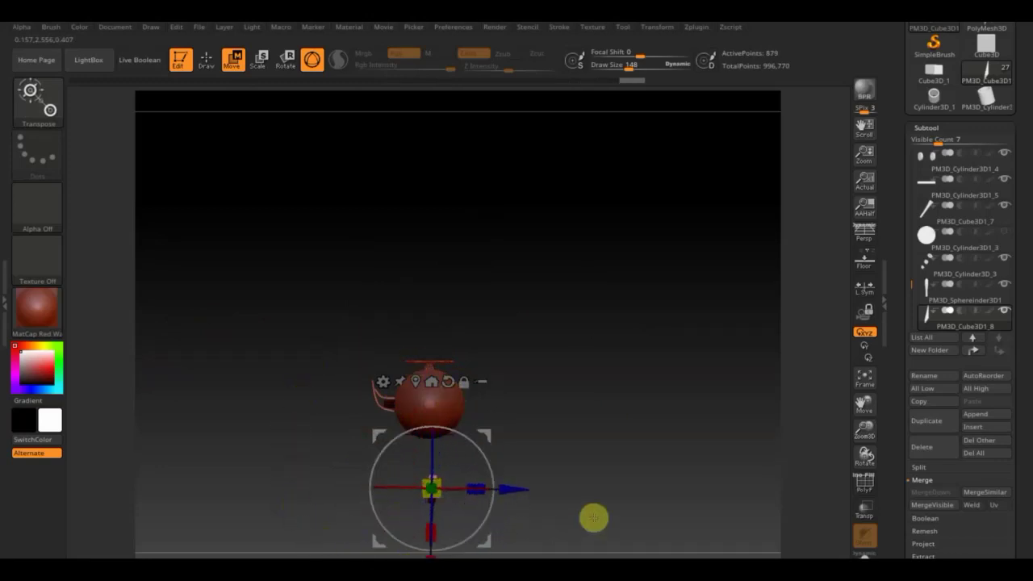
{"action": "left_click_drag", "start_coordinate": [430, 505], "coordinate": [428, 454]}
{"action": "mouse_move", "coordinate": [504, 448]}
{"action": "left_mouse_down"}
{"action": "mouse_move", "coordinate": [532, 431]}
{"action": "mouse_move", "coordinate": [505, 323]}
{"action": "mouse_move", "coordinate": [509, 380]}
{"action": "mouse_move", "coordinate": [613, 376]}
{"action": "mouse_move", "coordinate": [684, 395]}
{"action": "mouse_move", "coordinate": [664, 384]}
{"action": "left_mouse_up"}
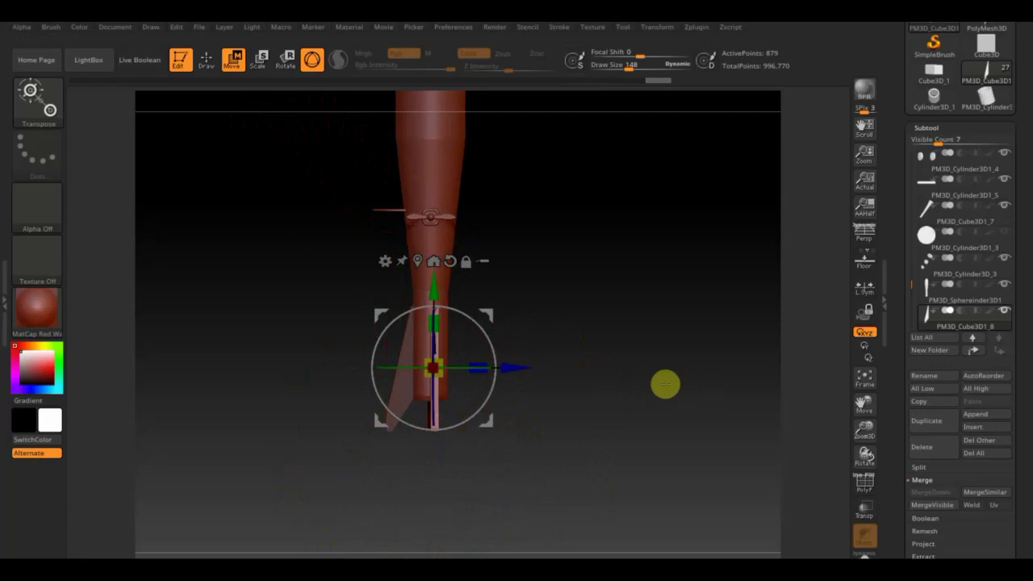
{"action": "left_click", "coordinate": [621, 279], "text": "ctrl"}
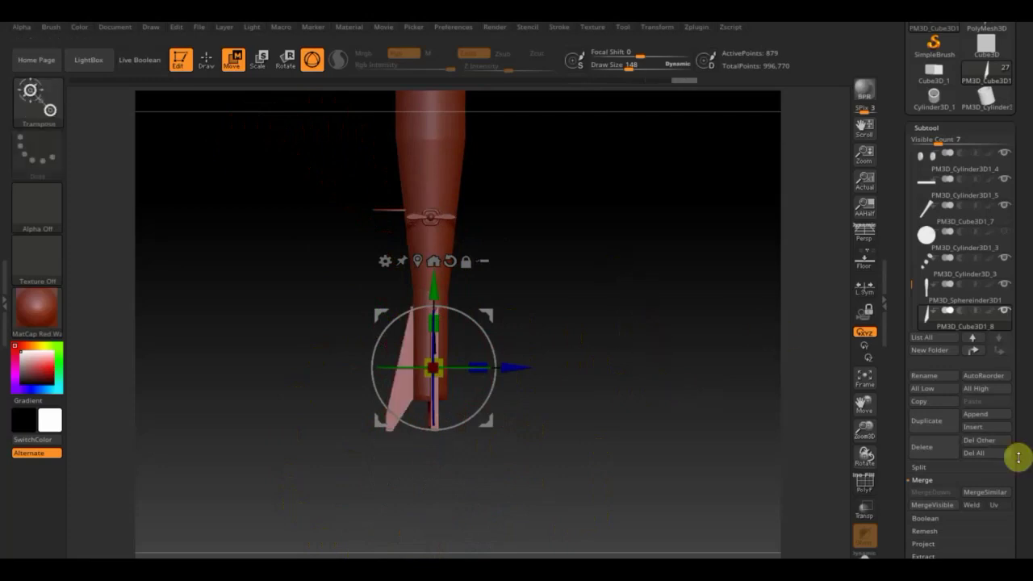
{"action": "left_click_drag", "start_coordinate": [1022, 457], "coordinate": [1025, 433]}
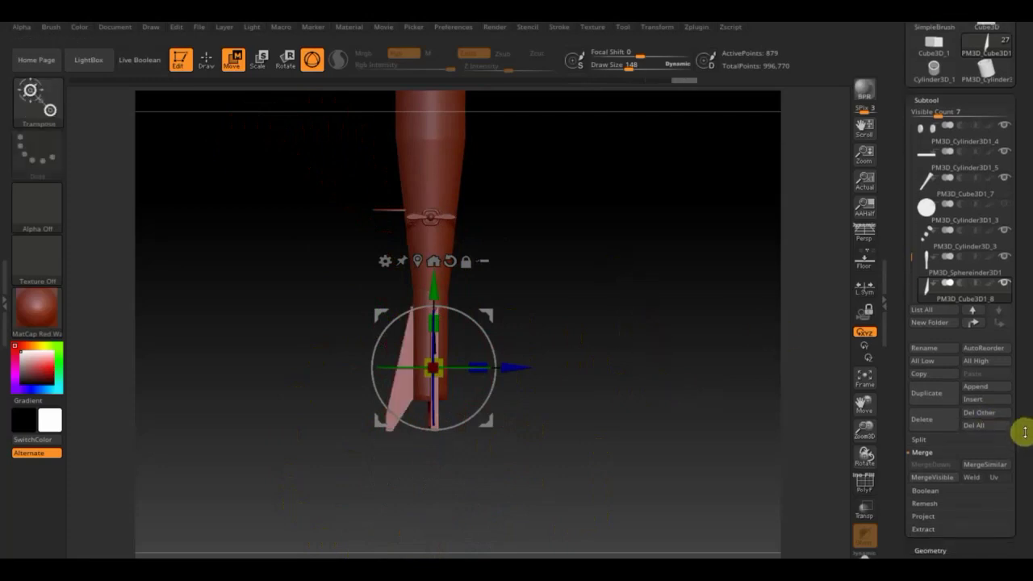
{"action": "left_click", "coordinate": [993, 550]}
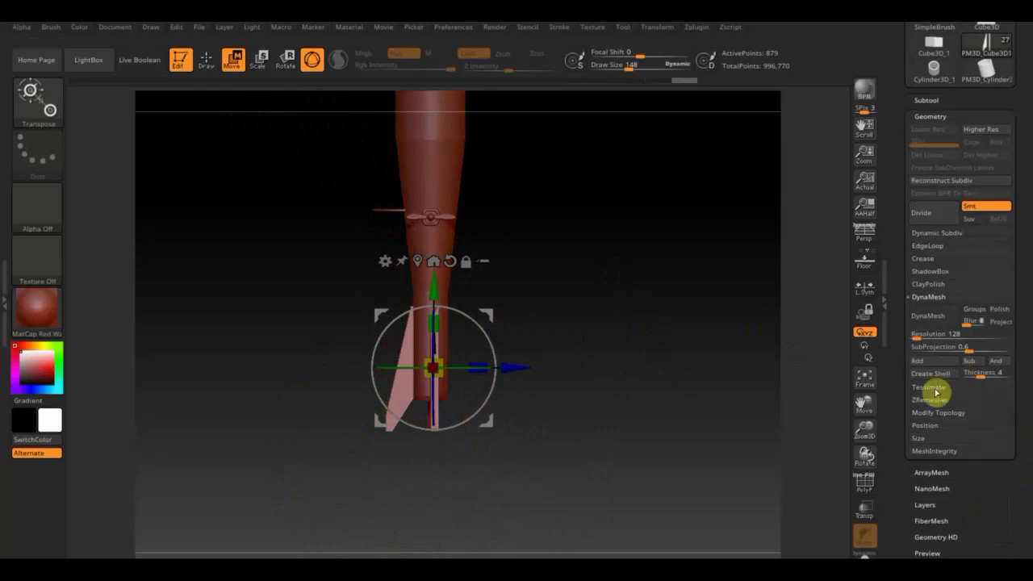
Step: Mirror And Weld the fin onto both sides of the tail, then select the rocket body subtool
{"action": "left_click", "coordinate": [945, 414]}
{"action": "left_click", "coordinate": [943, 374]}
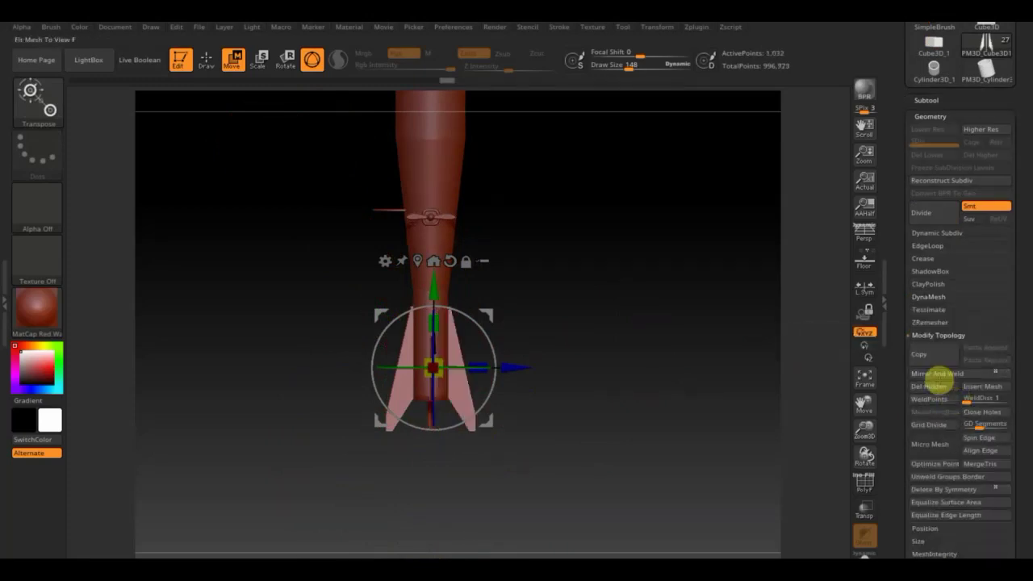
{"action": "mouse_move", "coordinate": [656, 294]}
{"action": "left_mouse_down"}
{"action": "mouse_move", "coordinate": [629, 426]}
{"action": "mouse_move", "coordinate": [622, 325]}
{"action": "mouse_move", "coordinate": [628, 332]}
{"action": "mouse_move", "coordinate": [661, 274]}
{"action": "mouse_move", "coordinate": [641, 230]}
{"action": "mouse_move", "coordinate": [656, 311]}
{"action": "left_mouse_up"}
{"action": "left_click", "coordinate": [456, 252]}
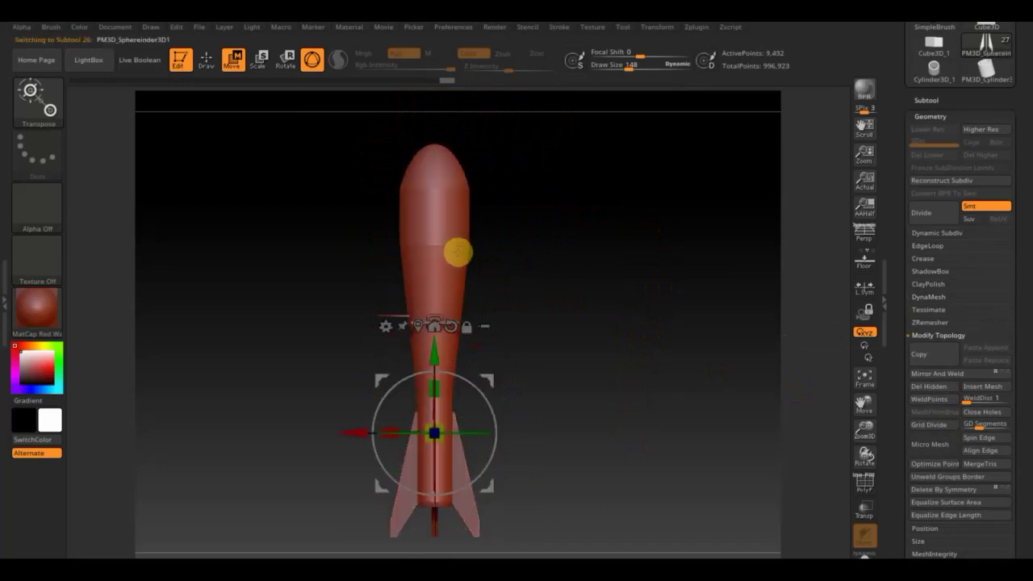
{"action": "mouse_move", "coordinate": [546, 209]}
{"action": "left_mouse_down"}
{"action": "mouse_move", "coordinate": [339, 201]}
{"action": "mouse_move", "coordinate": [625, 246]}
{"action": "left_mouse_up"}
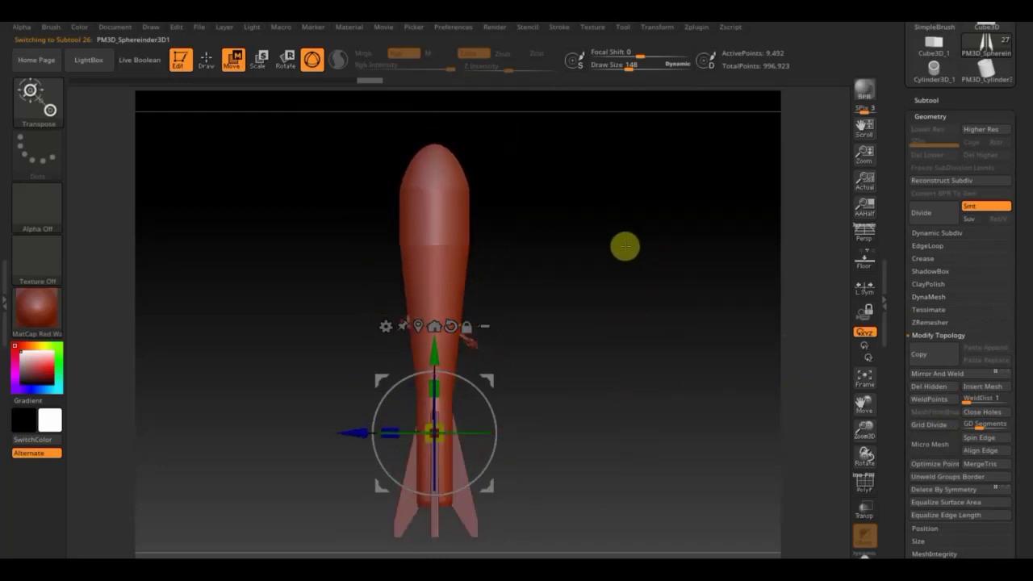
{"action": "left_click", "coordinate": [206, 58]}
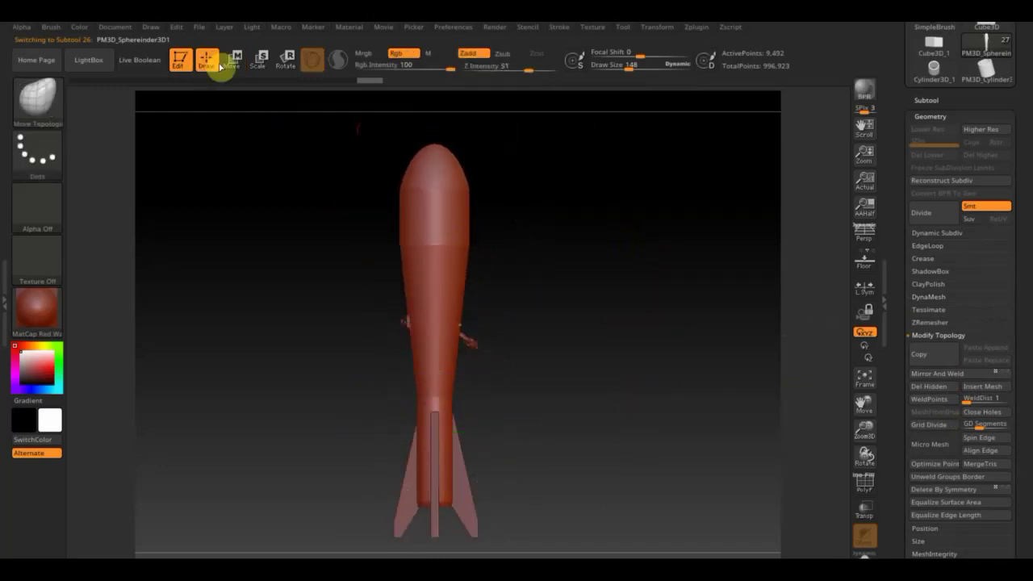
Step: Mask two bands across the rocket's upper body with box masks
{"action": "mouse_move", "coordinate": [533, 199]}
{"action": "left_mouse_down"}
{"action": "mouse_move", "coordinate": [434, 207]}
{"action": "mouse_move", "coordinate": [521, 223]}
{"action": "left_mouse_up"}
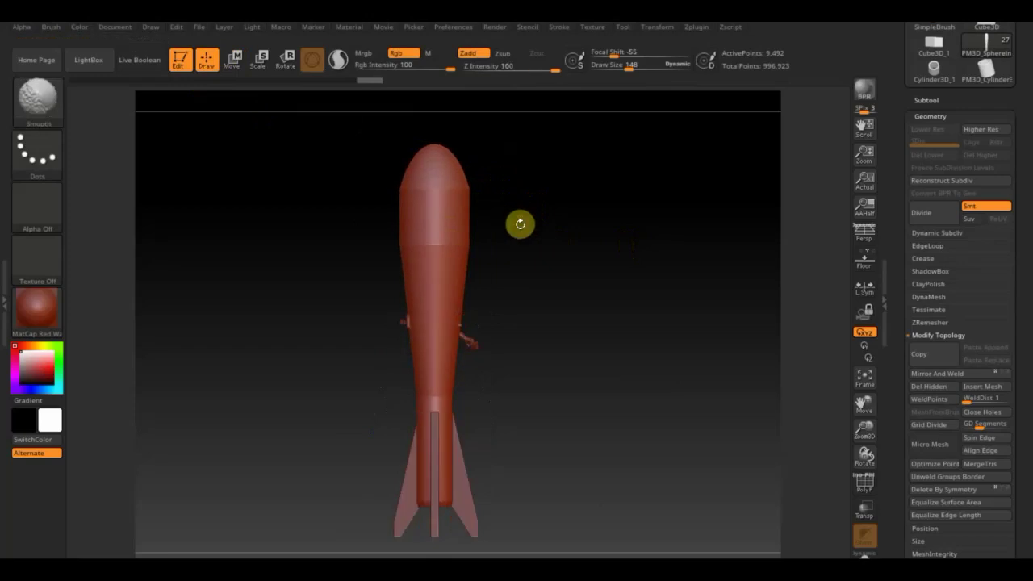
{"action": "left_click_drag", "start_coordinate": [312, 192], "coordinate": [519, 199], "text": "ctrl"}
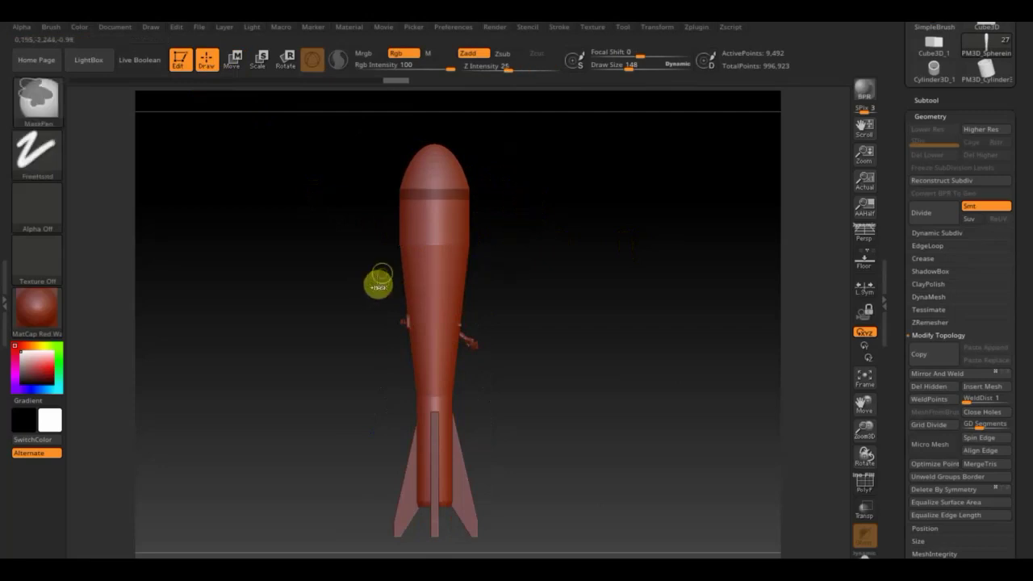
{"action": "mouse_move", "coordinate": [373, 231]}
{"action": "left_mouse_down", "text": "ctrl"}
{"action": "mouse_move", "coordinate": [490, 246]}
{"action": "mouse_move", "coordinate": [488, 279]}
{"action": "left_mouse_up", "text": "ctrl"}
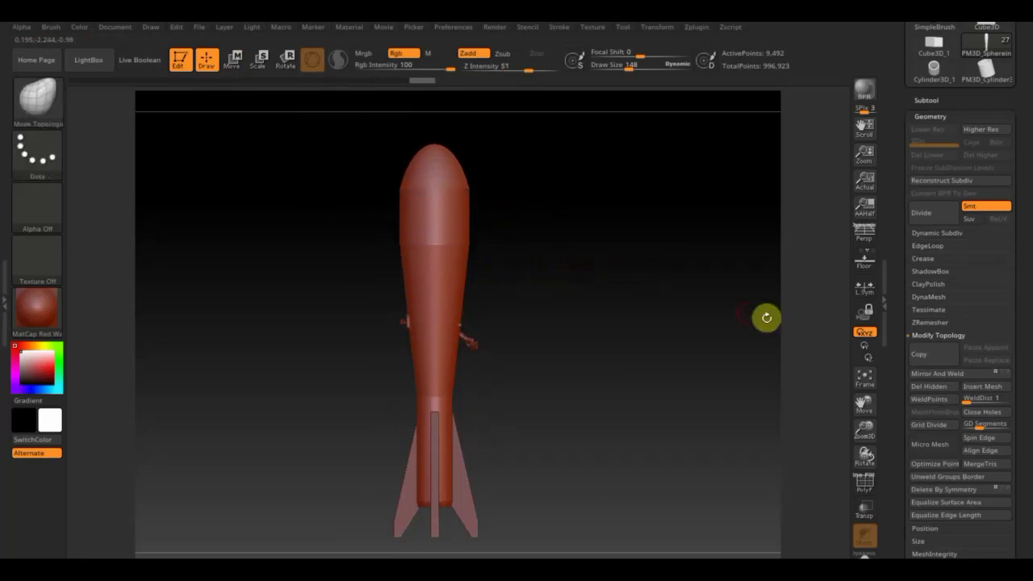
Step: DynaMesh the rocket body, undo the 392 result, and remesh at resolution 128
{"action": "left_click", "coordinate": [933, 298]}
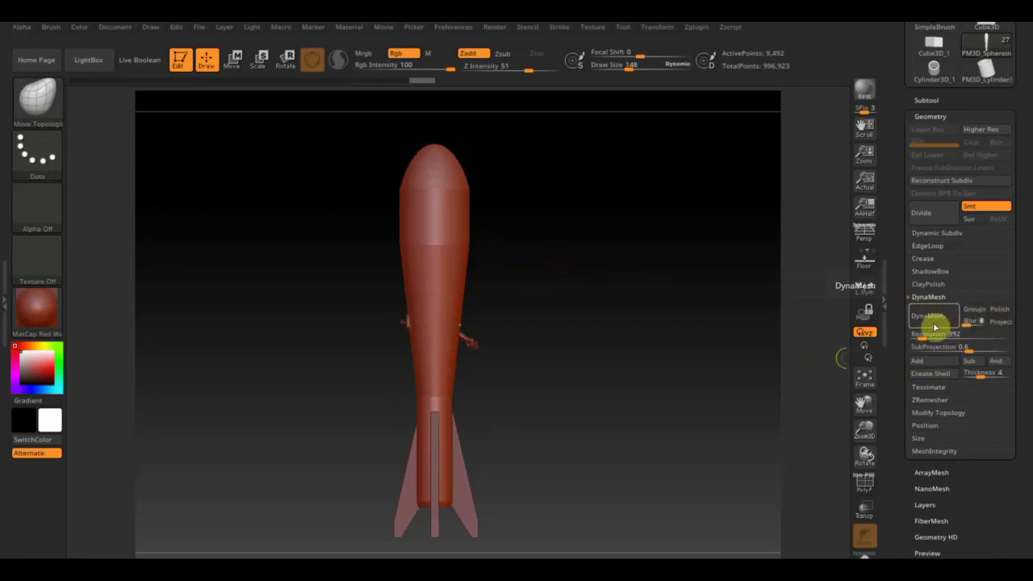
{"action": "left_click", "coordinate": [935, 322]}
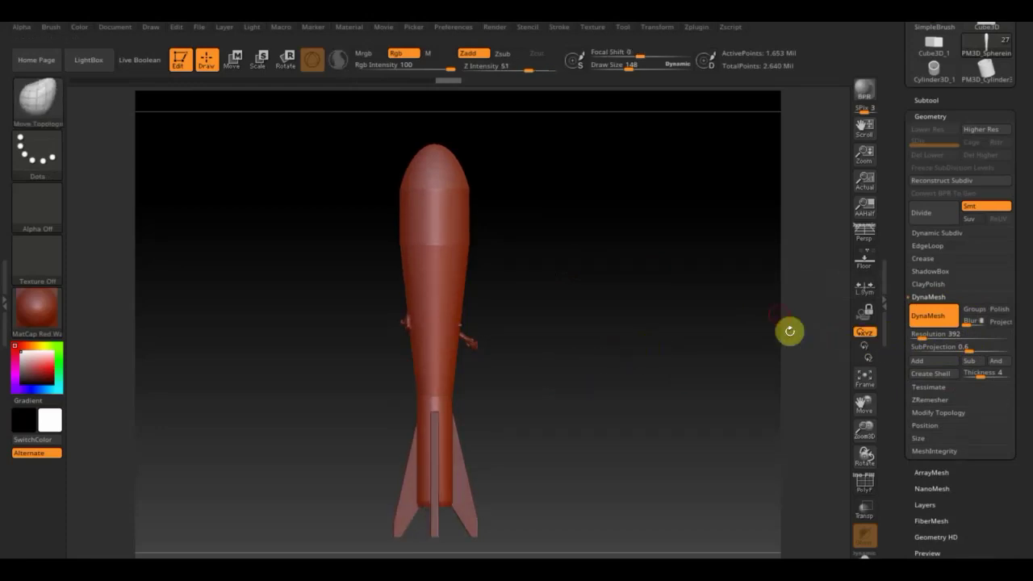
{"action": "key", "text": "ctrl+z"}
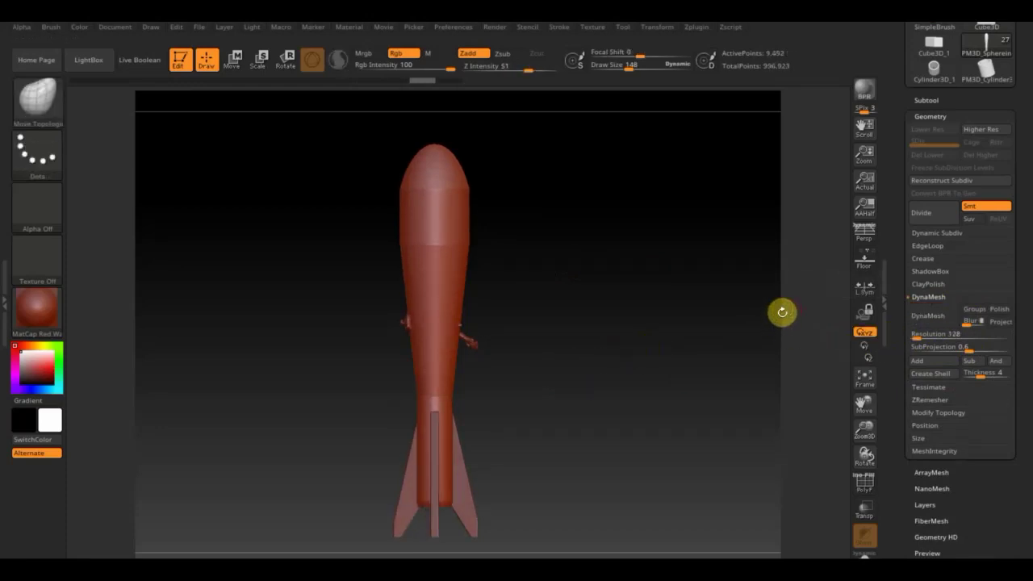
{"action": "left_click_drag", "start_coordinate": [924, 337], "coordinate": [916, 337]}
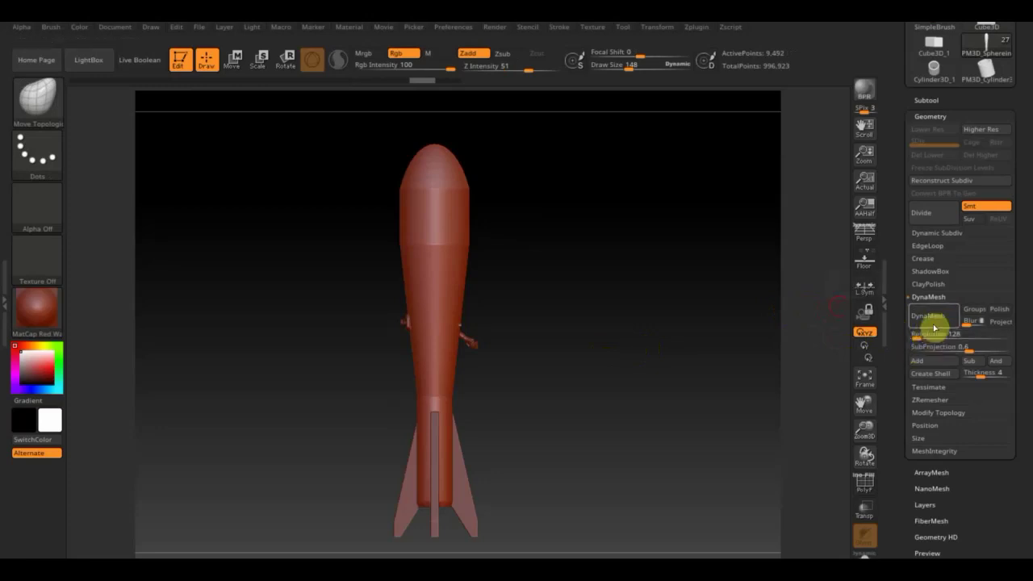
{"action": "left_click", "coordinate": [934, 326]}
Step: Box-mask two bands on the rocket's upper body, invert the mask, and switch to Move
{"action": "key", "text": "ctrl"}
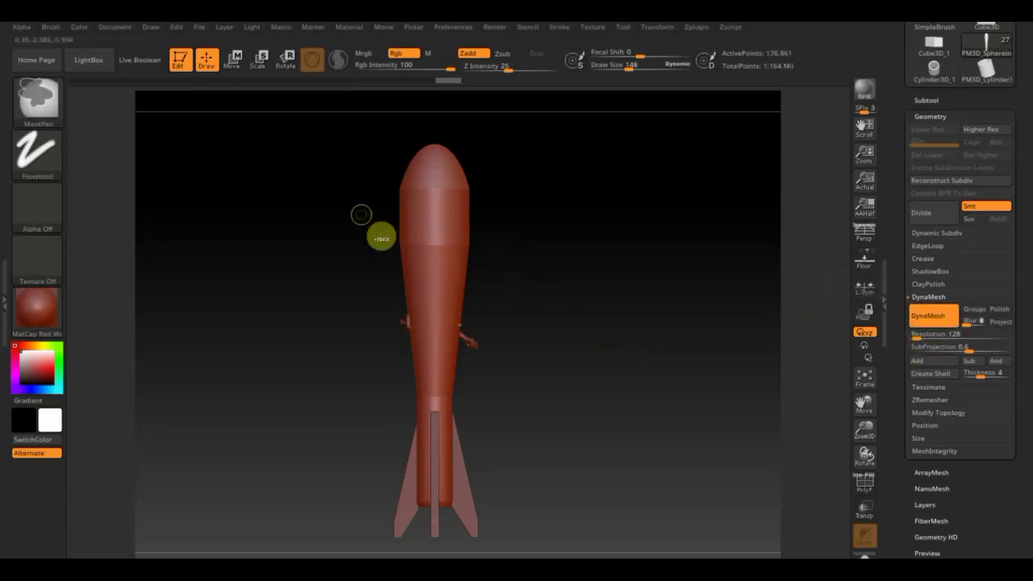
{"action": "left_click_drag", "start_coordinate": [471, 198], "coordinate": [484, 190], "text": "ctrl"}
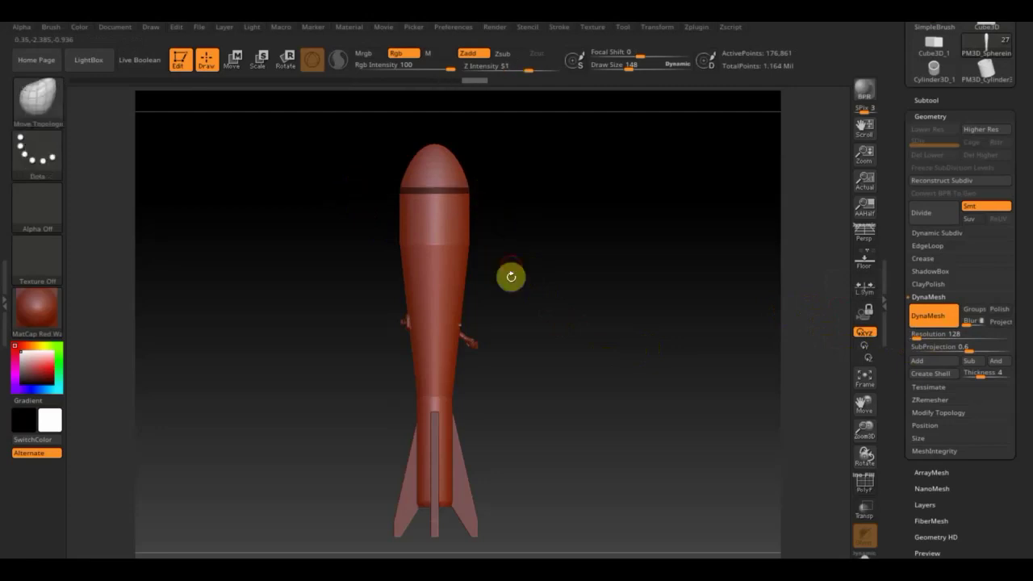
{"action": "left_click_drag", "start_coordinate": [509, 260], "coordinate": [380, 250], "text": "ctrl"}
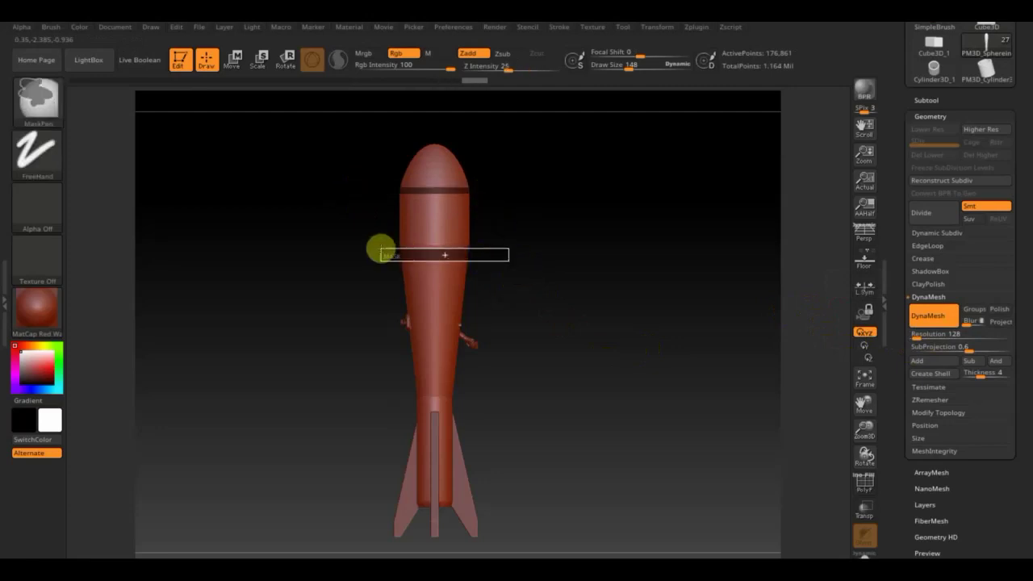
{"action": "mouse_move", "coordinate": [365, 246]}
{"action": "left_mouse_down", "text": "ctrl"}
{"action": "mouse_move", "coordinate": [366, 267]}
{"action": "mouse_move", "coordinate": [362, 251]}
{"action": "left_mouse_up", "text": "ctrl"}
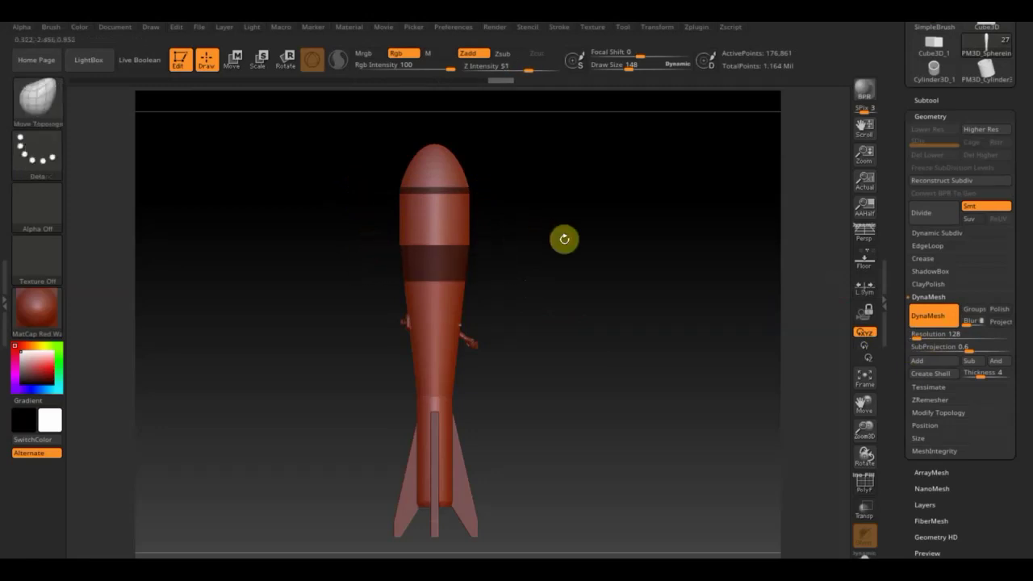
{"action": "key", "text": "ctrl"}
{"action": "left_click", "coordinate": [640, 339], "text": "ctrl"}
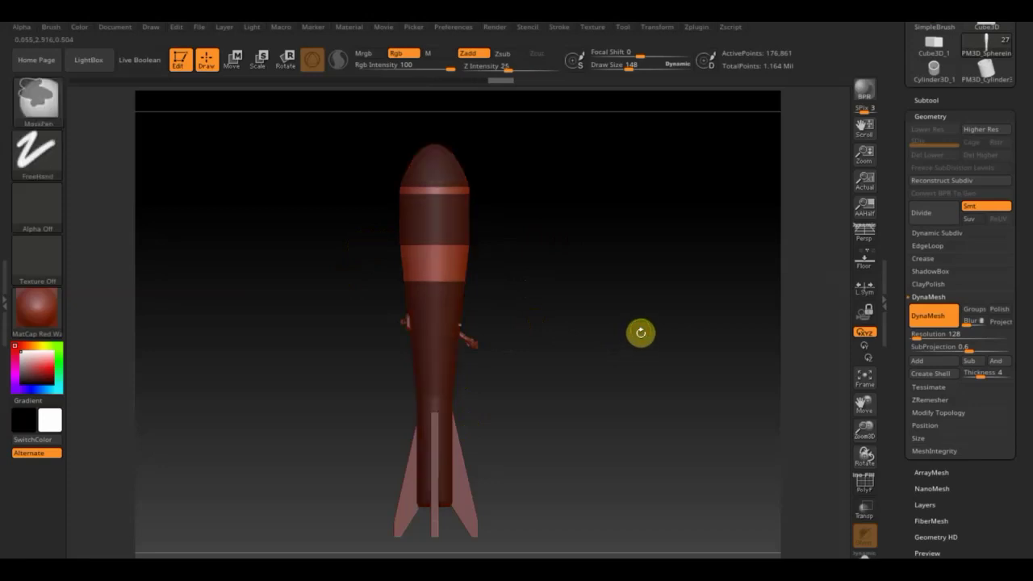
{"action": "left_click", "coordinate": [238, 56]}
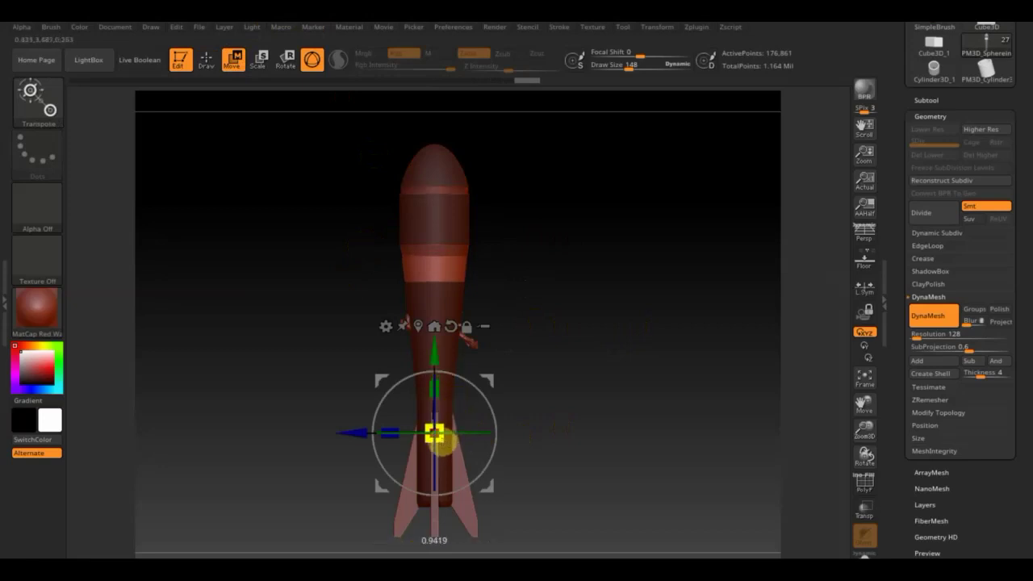
Step: Scale the two unmasked upper bands into recessed rings, then return to Draw mode
{"action": "left_click_drag", "start_coordinate": [432, 355], "coordinate": [429, 355]}
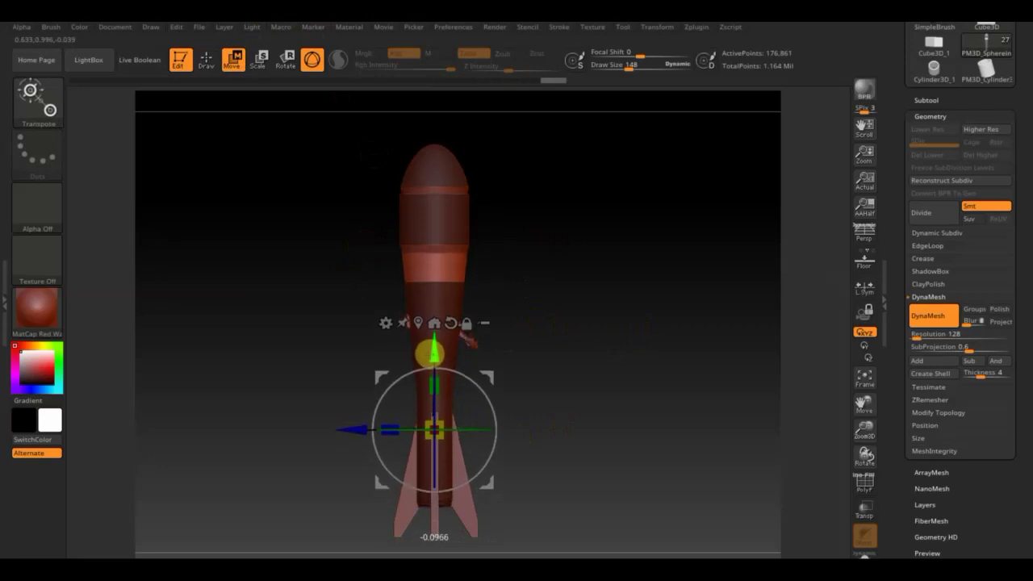
{"action": "mouse_move", "coordinate": [578, 288]}
{"action": "left_mouse_down"}
{"action": "mouse_move", "coordinate": [531, 313]}
{"action": "mouse_move", "coordinate": [539, 296]}
{"action": "mouse_move", "coordinate": [571, 384]}
{"action": "mouse_move", "coordinate": [666, 320]}
{"action": "mouse_move", "coordinate": [653, 344]}
{"action": "mouse_move", "coordinate": [642, 426]}
{"action": "mouse_move", "coordinate": [634, 392]}
{"action": "mouse_move", "coordinate": [654, 339]}
{"action": "left_mouse_up"}
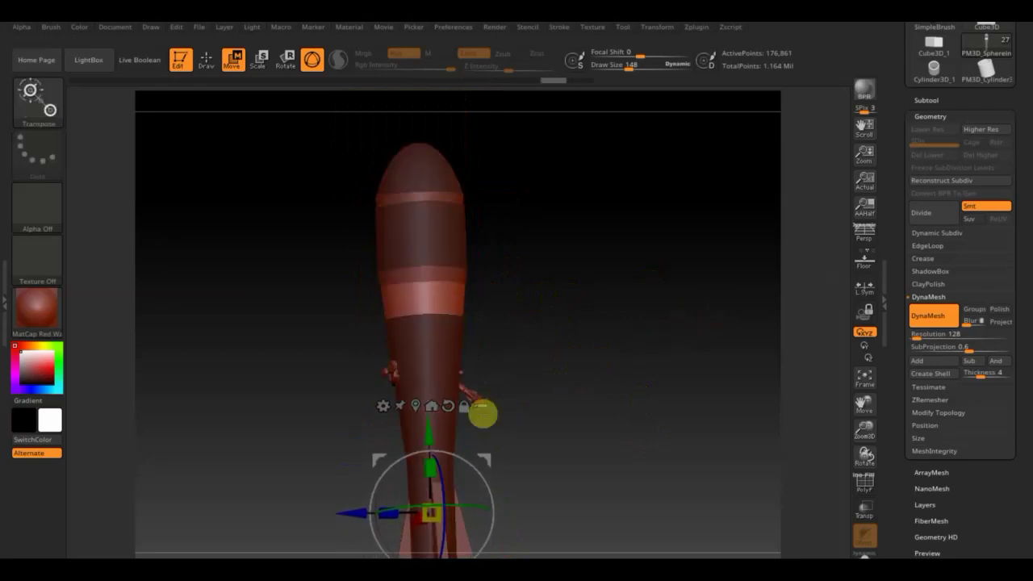
{"action": "left_click_drag", "start_coordinate": [548, 384], "coordinate": [522, 418]}
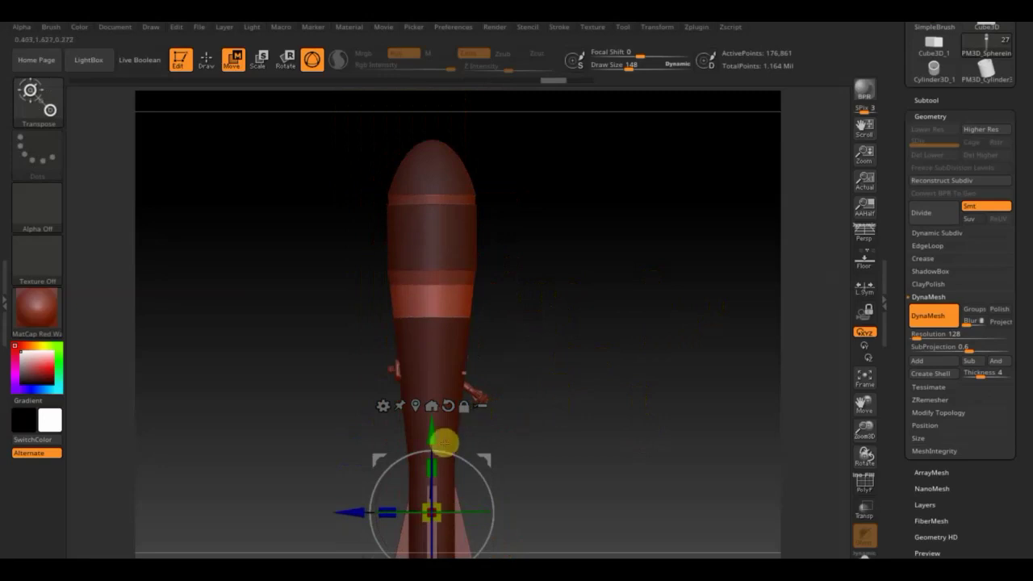
{"action": "left_click_drag", "start_coordinate": [432, 440], "coordinate": [466, 202]}
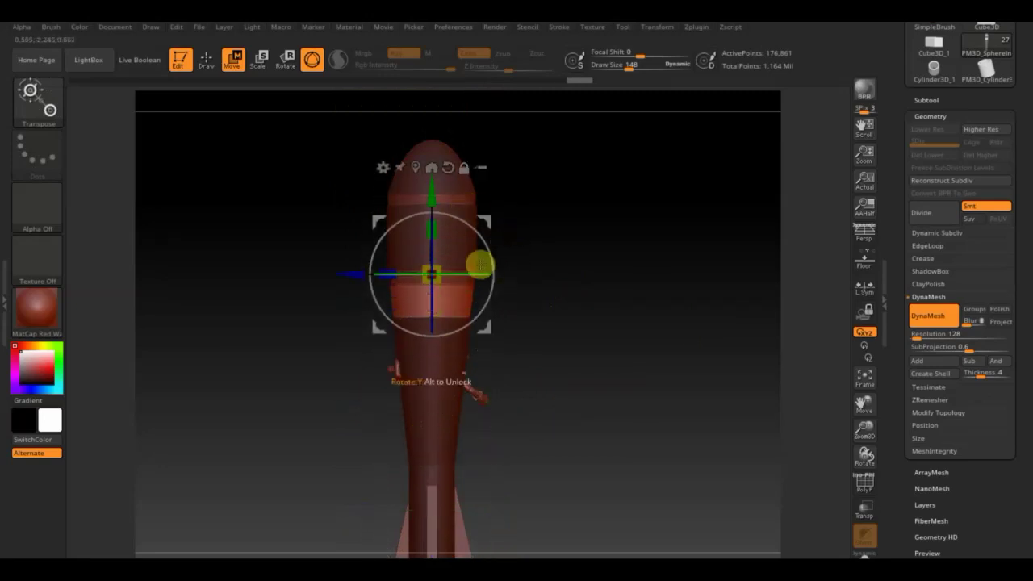
{"action": "mouse_move", "coordinate": [434, 270]}
{"action": "left_mouse_down"}
{"action": "mouse_move", "coordinate": [618, 281]}
{"action": "mouse_move", "coordinate": [638, 265]}
{"action": "mouse_move", "coordinate": [641, 298]}
{"action": "left_mouse_up"}
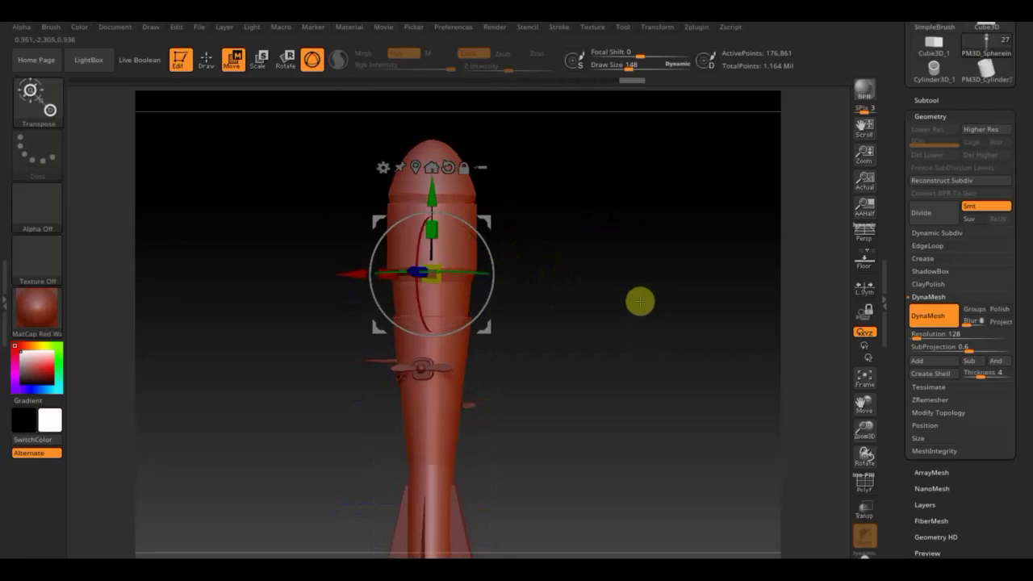
{"action": "left_click", "coordinate": [207, 71]}
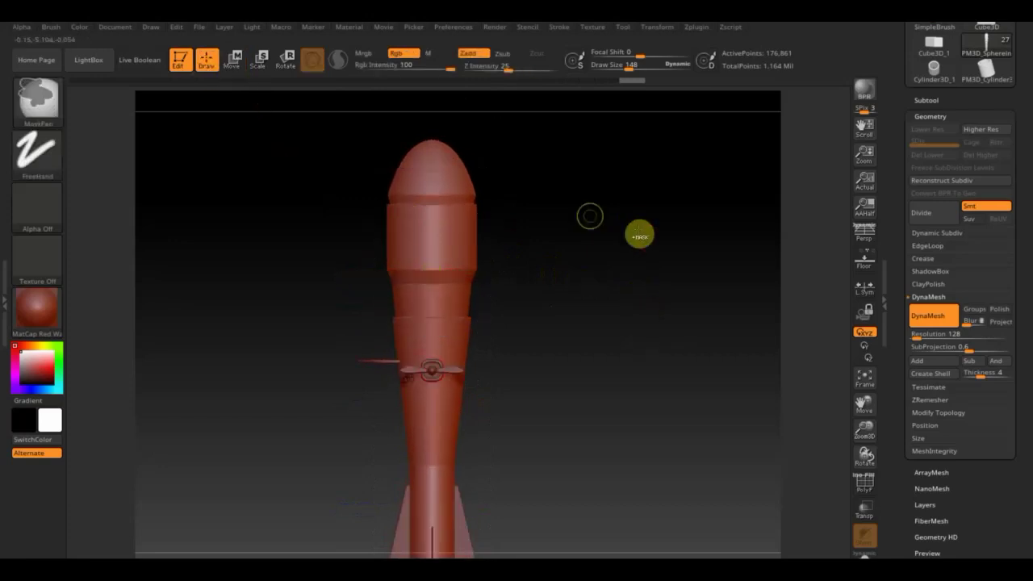
Step: Select the Move Topological brush and raise Draw Size to 602
{"action": "key", "text": "b"}
{"action": "key", "text": "m"}
{"action": "key", "text": "t"}
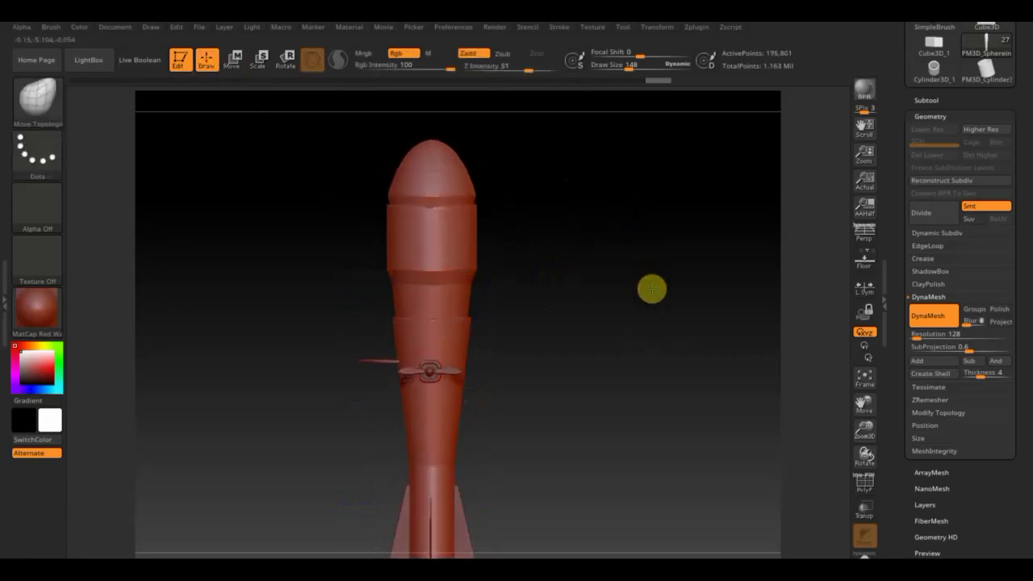
{"action": "left_click_drag", "start_coordinate": [652, 289], "coordinate": [652, 321]}
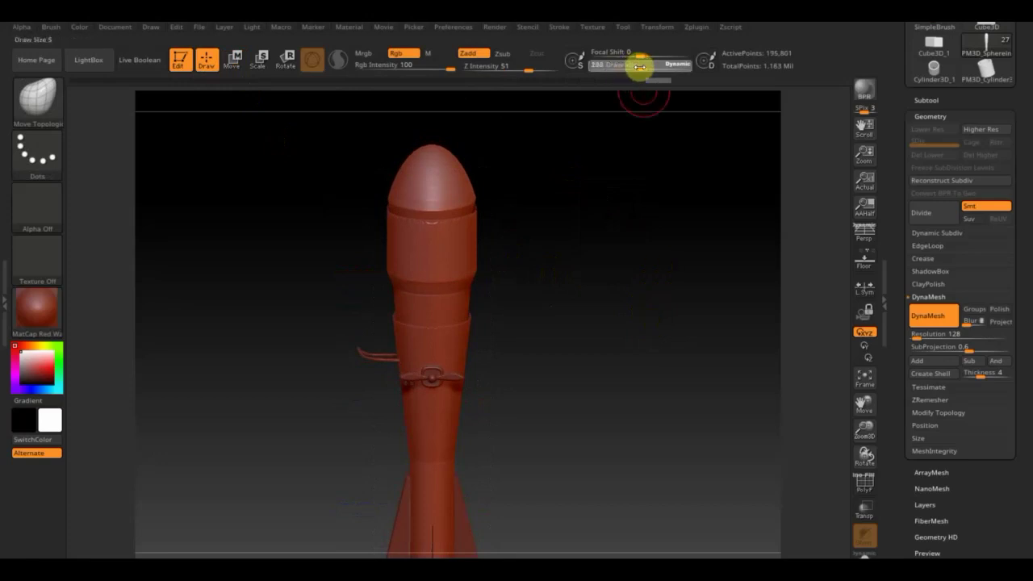
{"action": "key", "text": "shift"}
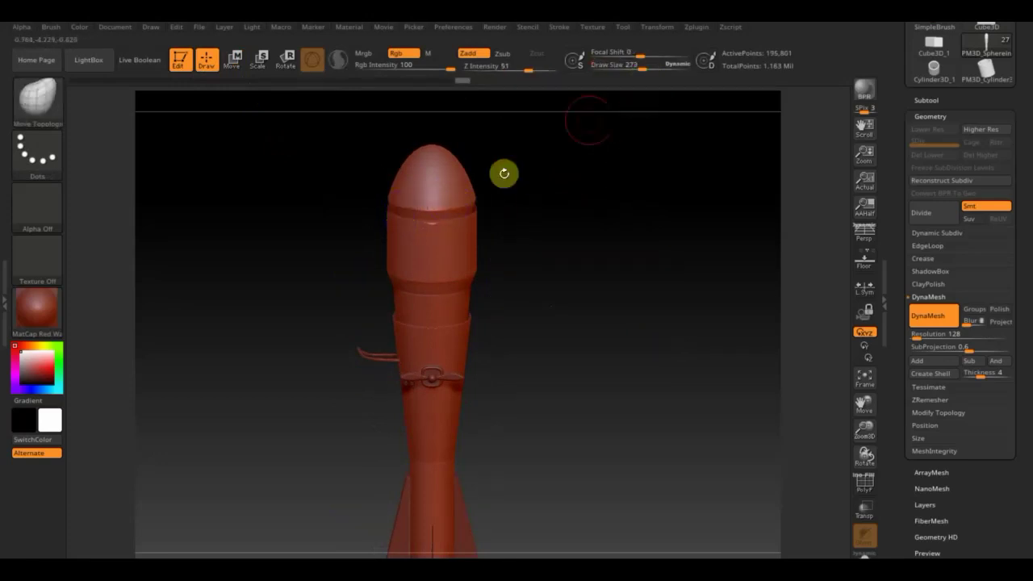
{"action": "left_click_drag", "start_coordinate": [638, 67], "coordinate": [666, 67]}
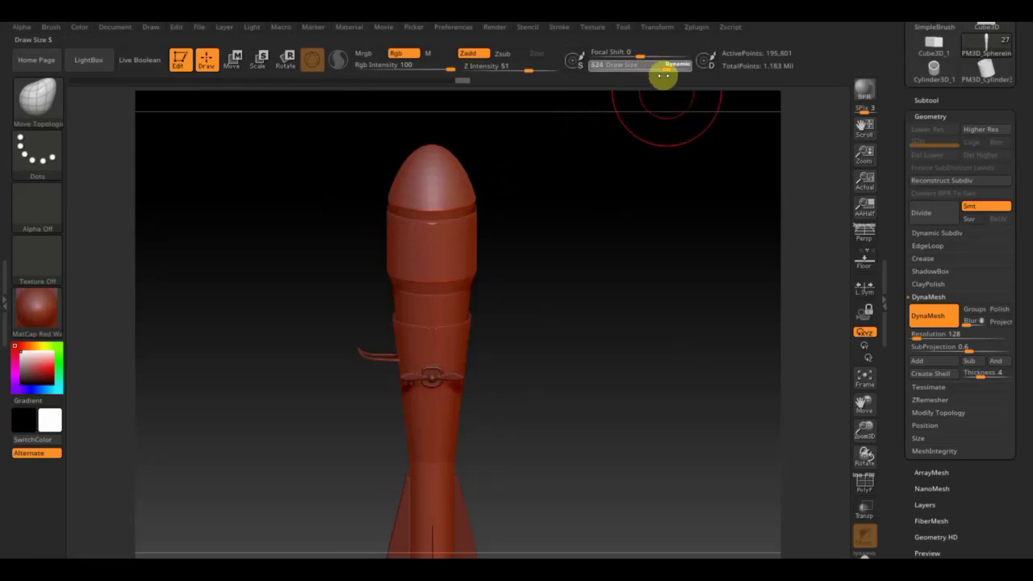
{"action": "key", "text": "shift"}
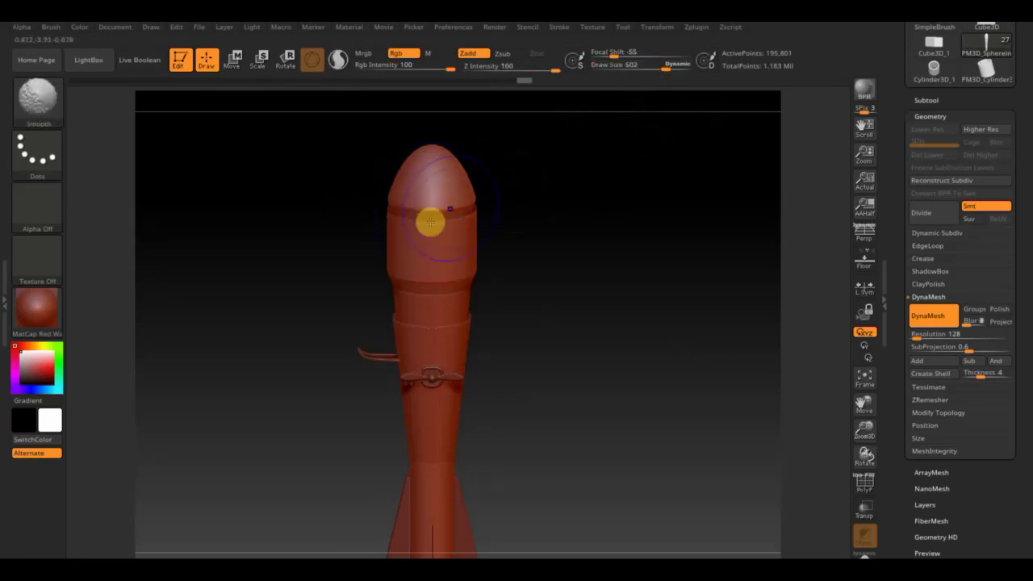
Step: Smooth the nose and the edges of the recessed rings, checking from several angles
{"action": "left_click_drag", "start_coordinate": [505, 210], "coordinate": [535, 228]}
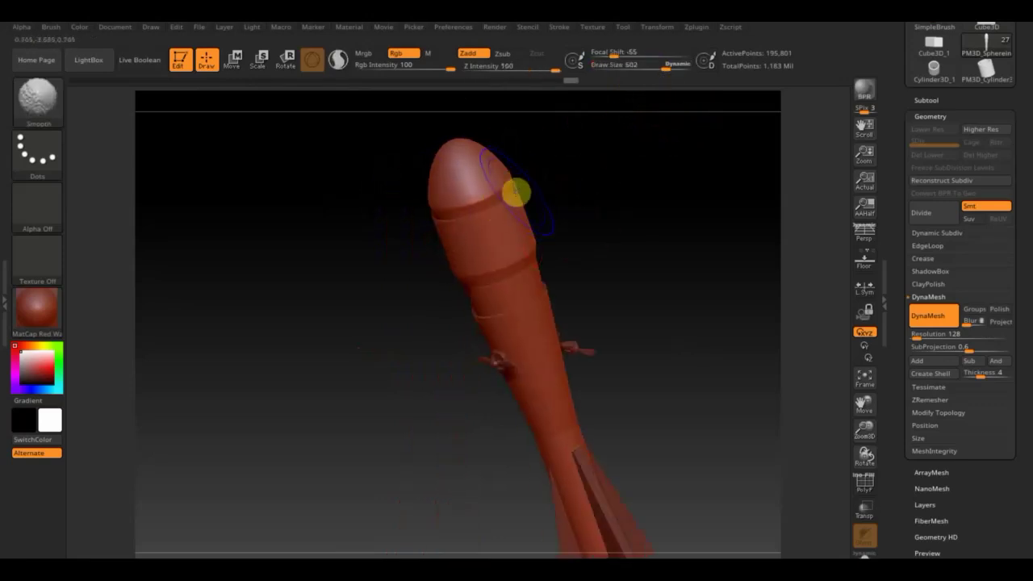
{"action": "left_click_drag", "start_coordinate": [516, 192], "coordinate": [581, 189]}
{"action": "mouse_move", "coordinate": [466, 318]}
{"action": "left_mouse_down", "text": "shift"}
{"action": "mouse_move", "coordinate": [421, 325]}
{"action": "mouse_move", "coordinate": [452, 288]}
{"action": "left_mouse_up", "text": "shift"}
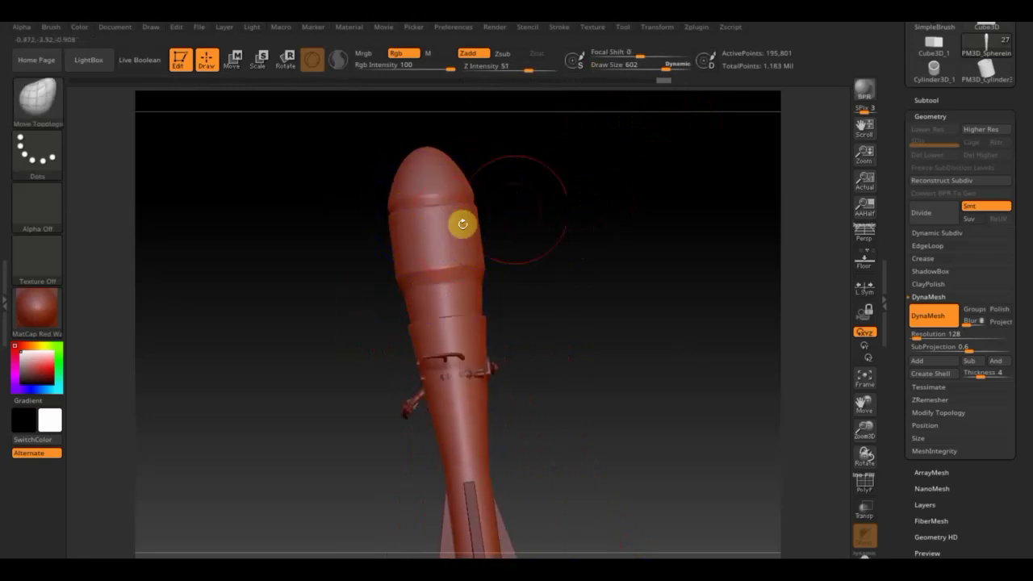
{"action": "left_click_drag", "start_coordinate": [461, 224], "coordinate": [496, 233], "text": "shift"}
{"action": "mouse_move", "coordinate": [323, 214]}
{"action": "left_mouse_down"}
{"action": "mouse_move", "coordinate": [565, 269]}
{"action": "mouse_move", "coordinate": [526, 242]}
{"action": "mouse_move", "coordinate": [477, 241]}
{"action": "left_mouse_up"}
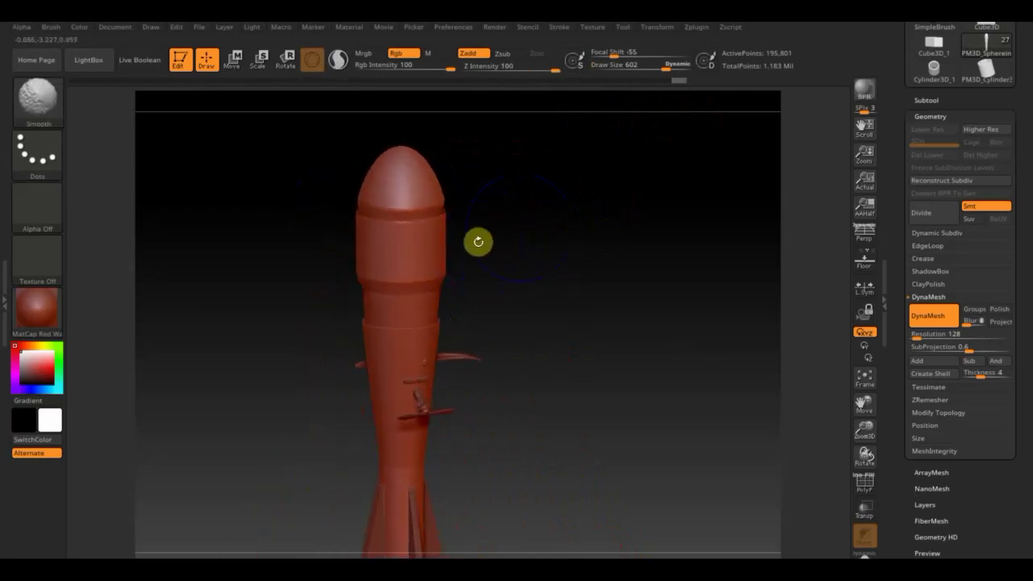
{"action": "left_click_drag", "start_coordinate": [613, 263], "coordinate": [604, 256]}
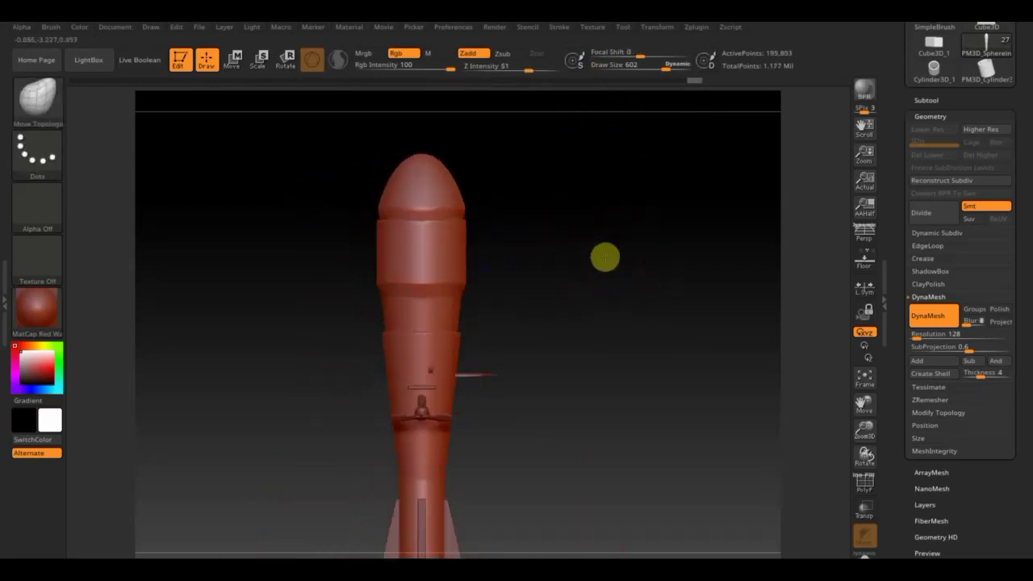
{"action": "key", "text": "shift"}
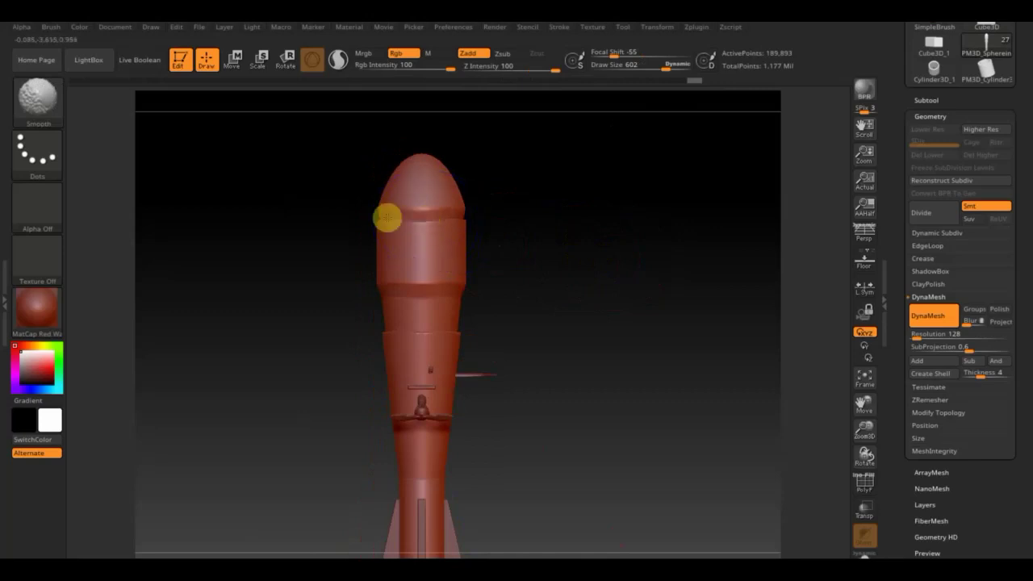
{"action": "mouse_move", "coordinate": [467, 233]}
{"action": "left_mouse_down", "text": "shift"}
{"action": "mouse_move", "coordinate": [565, 228]}
{"action": "mouse_move", "coordinate": [494, 226]}
{"action": "mouse_move", "coordinate": [511, 235]}
{"action": "left_mouse_up", "text": "shift"}
{"action": "key", "text": "ctrl"}
{"action": "mouse_move", "coordinate": [710, 288]}
{"action": "left_mouse_down"}
{"action": "mouse_move", "coordinate": [729, 265]}
{"action": "mouse_move", "coordinate": [716, 303]}
{"action": "mouse_move", "coordinate": [679, 239]}
{"action": "left_mouse_up"}
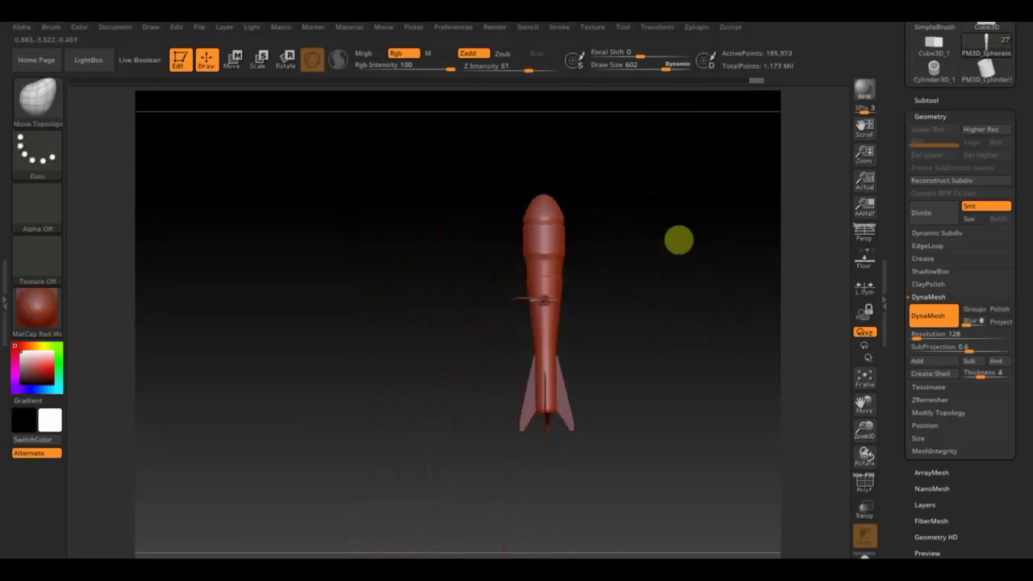
Step: MergeDown the rocket body with the PM3D_Cube3D1_8 fin subtool, accepting the warning
{"action": "left_click", "coordinate": [934, 98]}
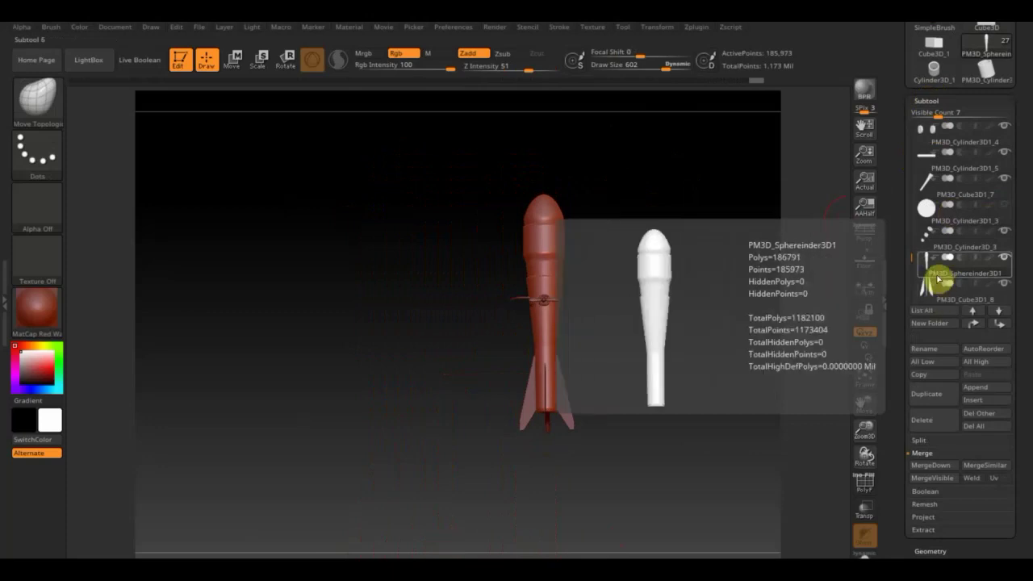
{"action": "left_click", "coordinate": [941, 469]}
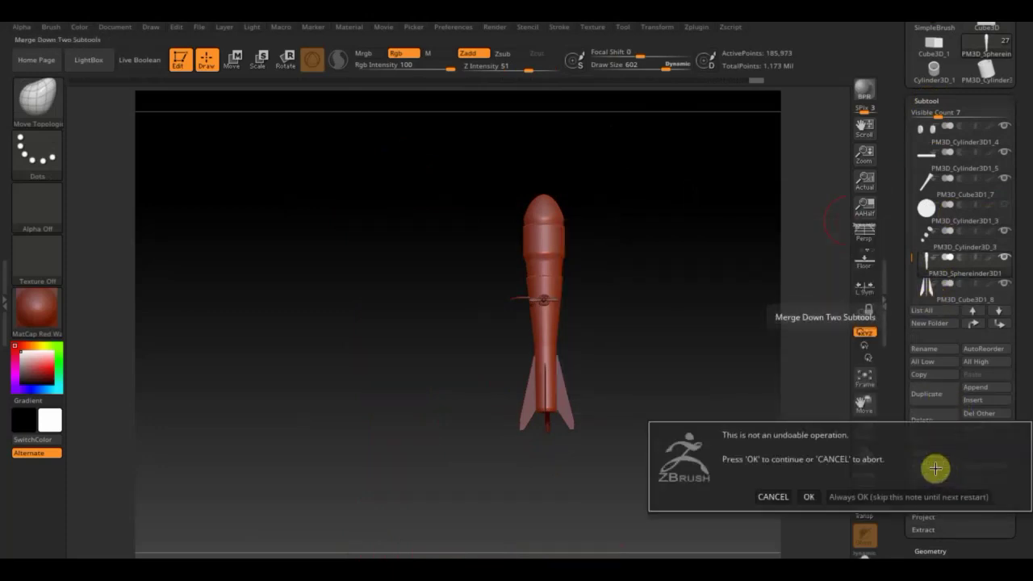
{"action": "left_click", "coordinate": [817, 496]}
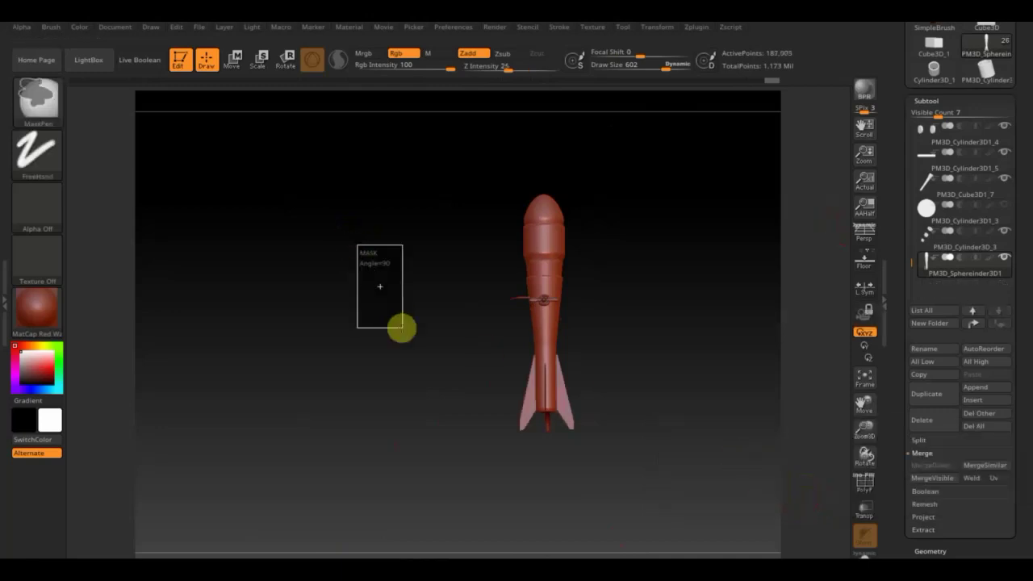
{"action": "mouse_move", "coordinate": [402, 327]}
{"action": "left_mouse_down"}
{"action": "mouse_move", "coordinate": [665, 309]}
{"action": "mouse_move", "coordinate": [672, 345]}
{"action": "left_mouse_up"}
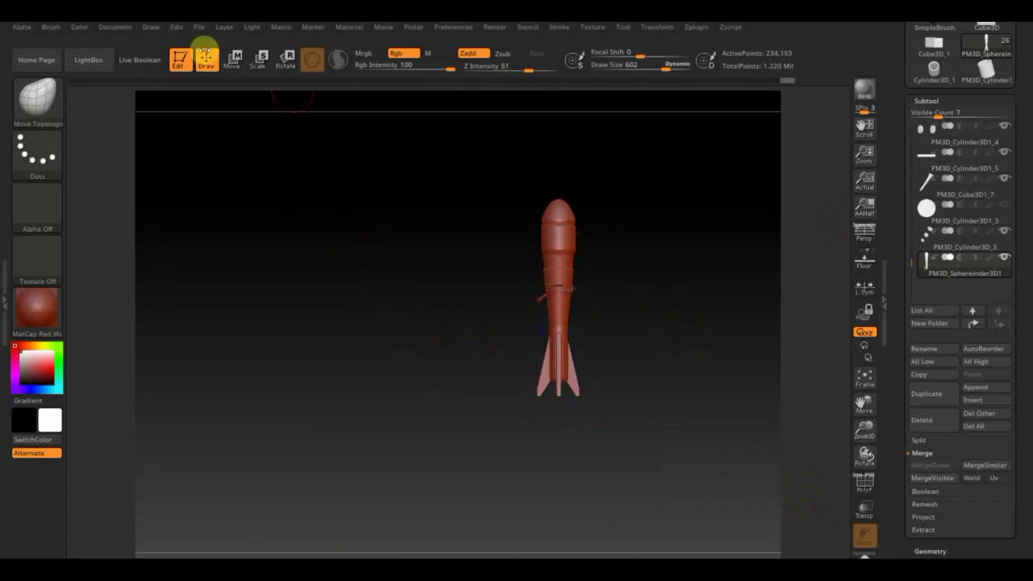
Step: Tilt the rocket about 19 degrees, shrink it, and move it onto the launcher arm
{"action": "left_click", "coordinate": [233, 66]}
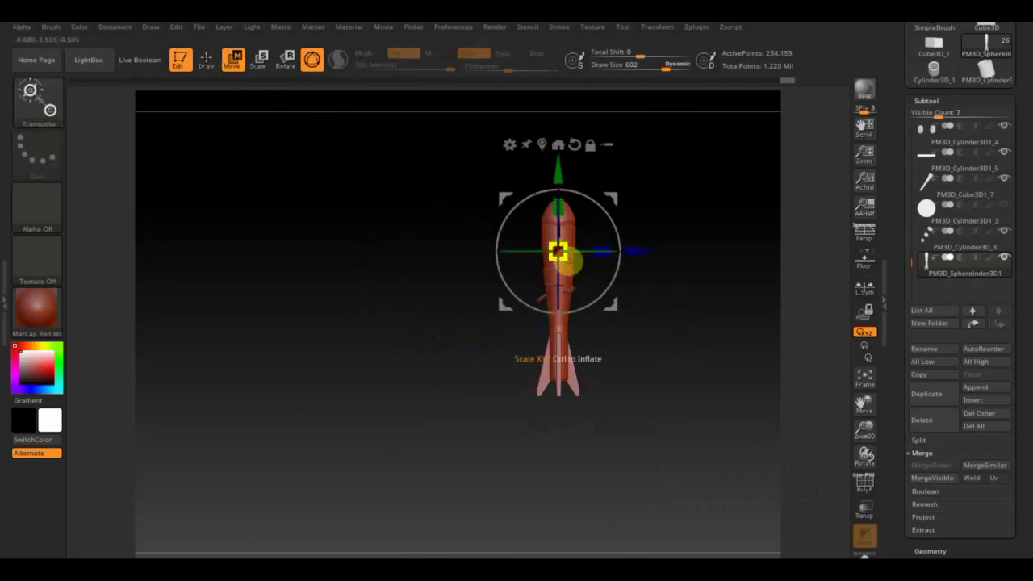
{"action": "left_click_drag", "start_coordinate": [569, 260], "coordinate": [559, 231]}
{"action": "key", "text": "ctrl+z"}
{"action": "mouse_move", "coordinate": [758, 528]}
{"action": "left_mouse_down", "text": "alt"}
{"action": "mouse_move", "coordinate": [552, 478]}
{"action": "mouse_move", "coordinate": [627, 408]}
{"action": "left_mouse_up", "text": "alt"}
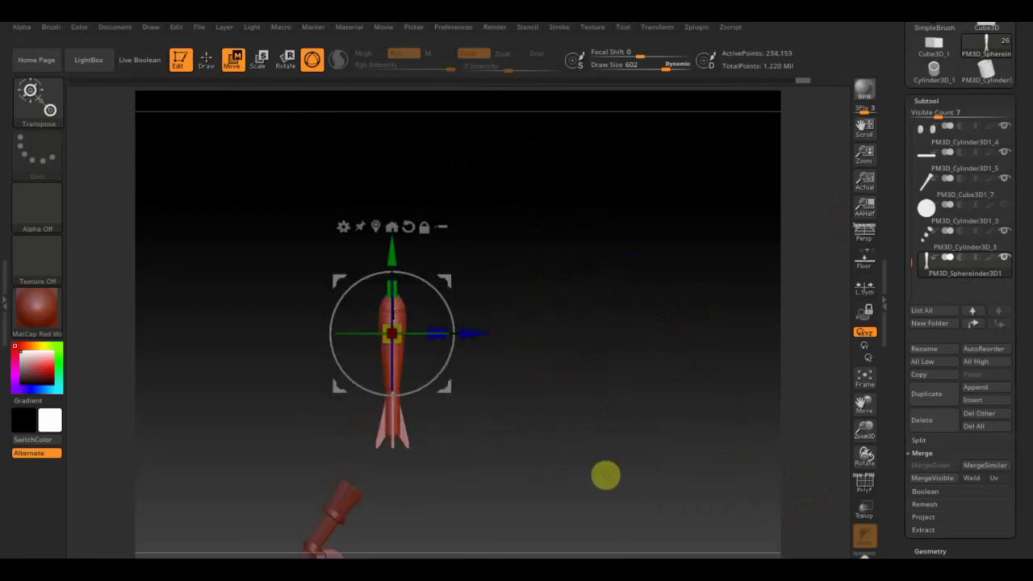
{"action": "mouse_move", "coordinate": [535, 224]}
{"action": "left_mouse_down"}
{"action": "mouse_move", "coordinate": [499, 187]}
{"action": "mouse_move", "coordinate": [520, 223]}
{"action": "left_mouse_up"}
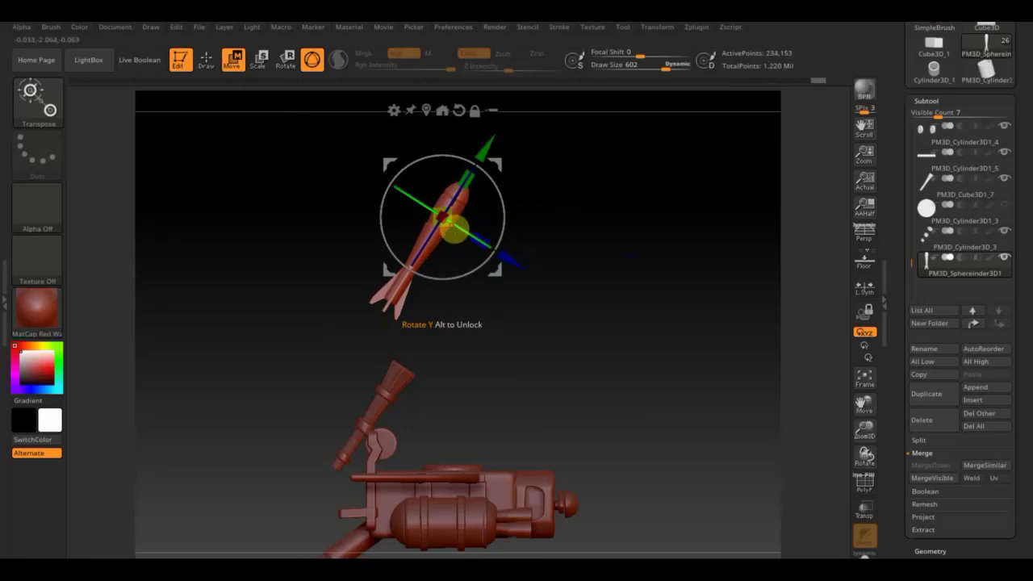
{"action": "left_click_drag", "start_coordinate": [454, 226], "coordinate": [448, 222]}
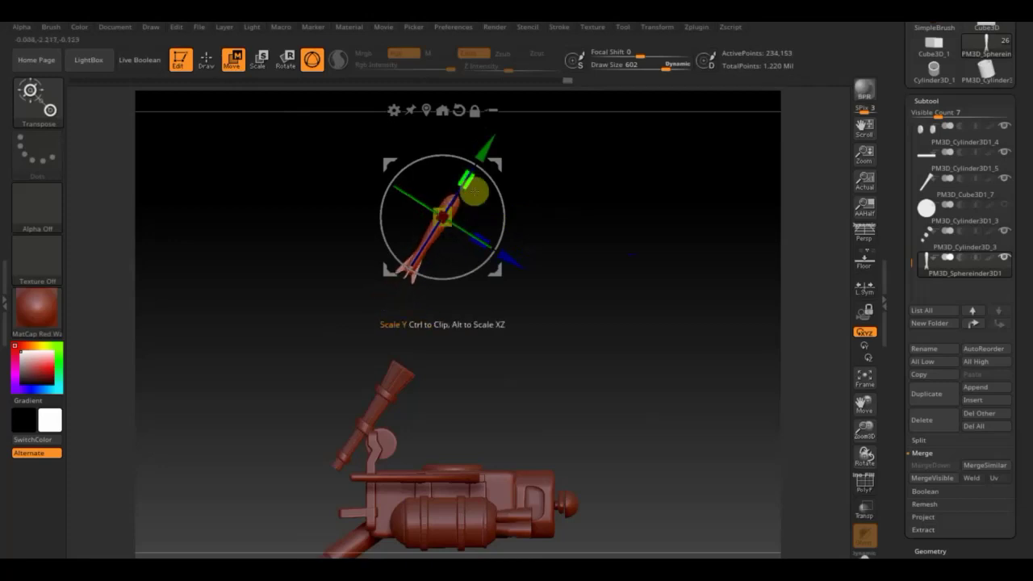
{"action": "mouse_move", "coordinate": [484, 146]}
{"action": "left_mouse_down"}
{"action": "mouse_move", "coordinate": [429, 284]}
{"action": "mouse_move", "coordinate": [428, 325]}
{"action": "left_mouse_up"}
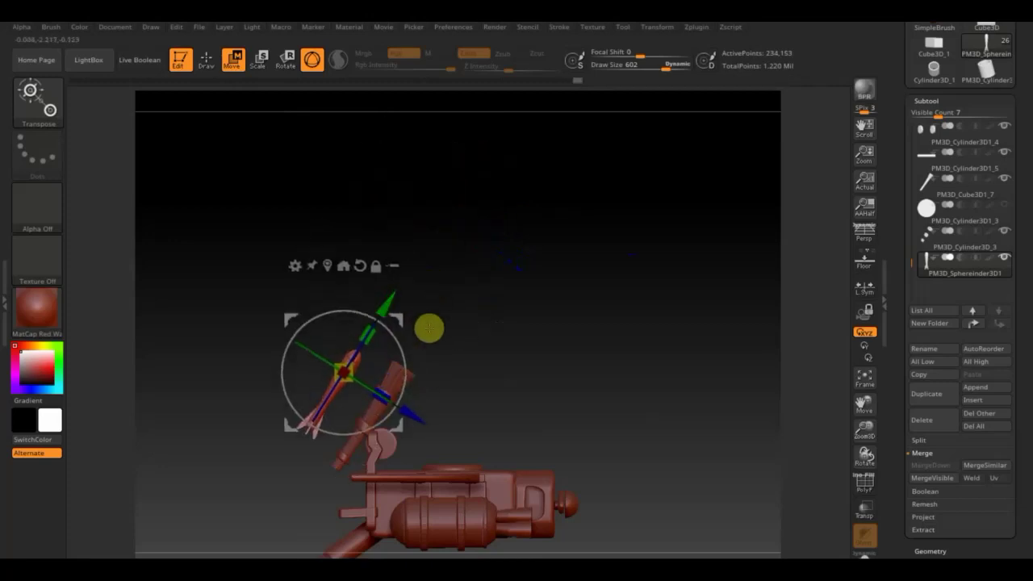
{"action": "left_click_drag", "start_coordinate": [293, 318], "coordinate": [321, 332]}
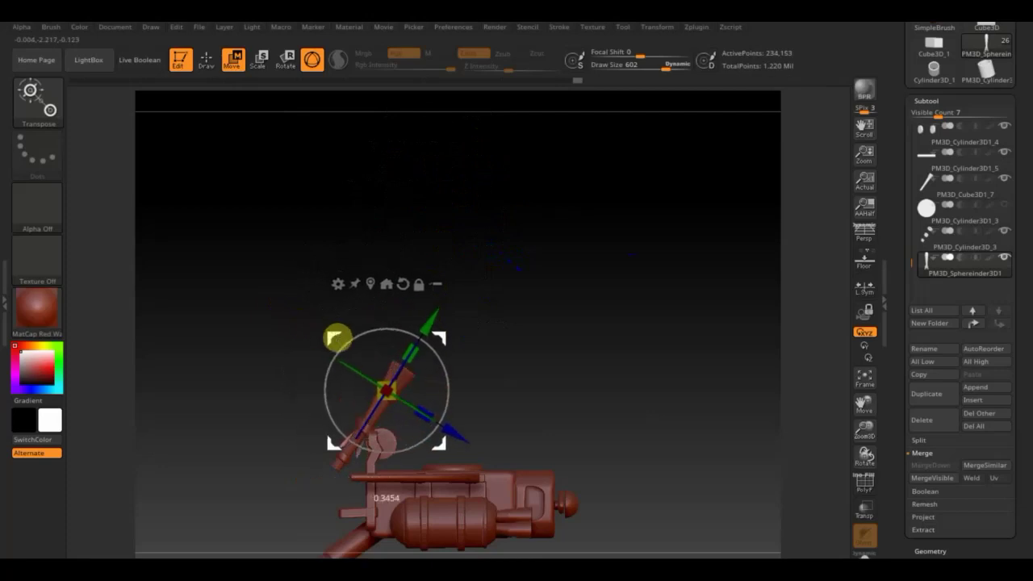
{"action": "left_click_drag", "start_coordinate": [428, 322], "coordinate": [468, 292]}
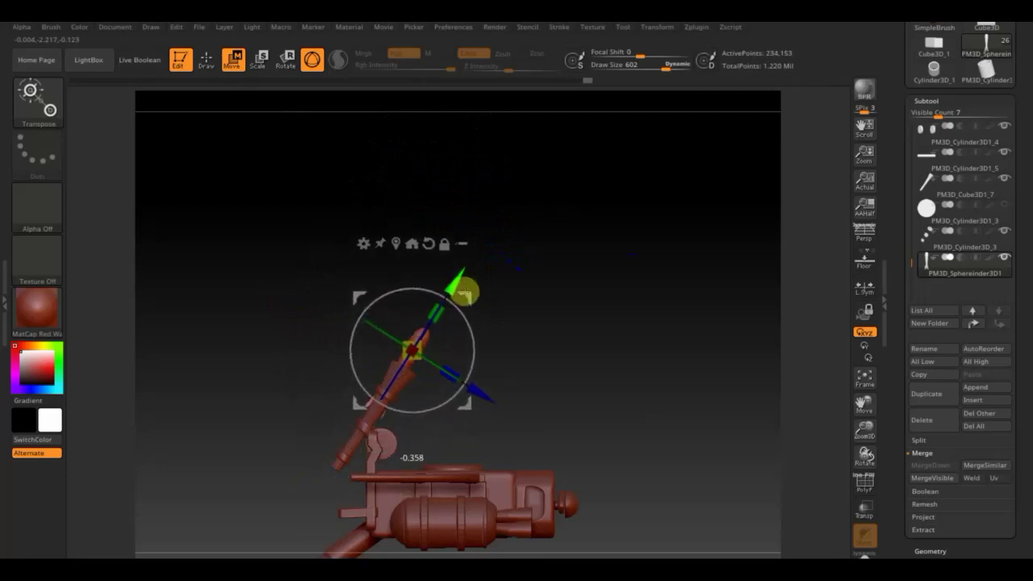
{"action": "mouse_move", "coordinate": [539, 315]}
{"action": "left_mouse_down", "text": "alt"}
{"action": "mouse_move", "coordinate": [622, 408]}
{"action": "mouse_move", "coordinate": [611, 376]}
{"action": "mouse_move", "coordinate": [673, 334]}
{"action": "left_mouse_up", "text": "alt"}
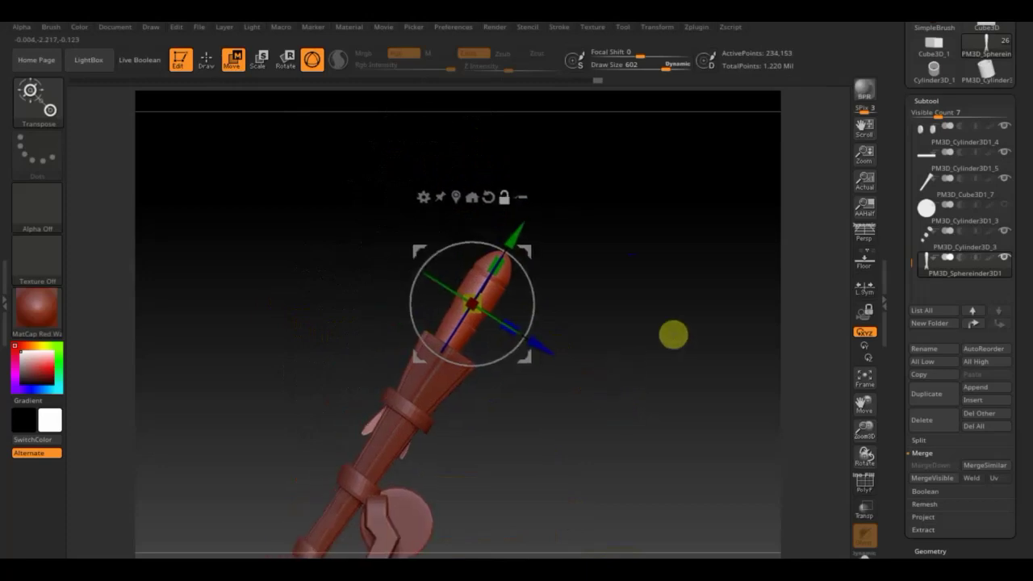
Step: Return to Draw mode, lower the brush size, and step back through the undo history
{"action": "left_click", "coordinate": [517, 233]}
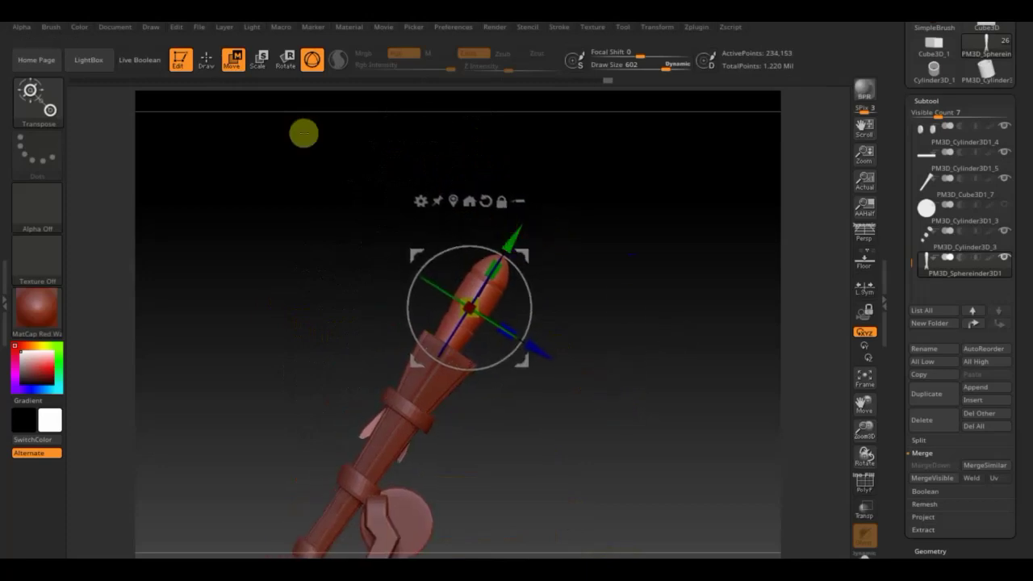
{"action": "left_click", "coordinate": [207, 59]}
{"action": "left_click_drag", "start_coordinate": [661, 64], "coordinate": [567, 84]}
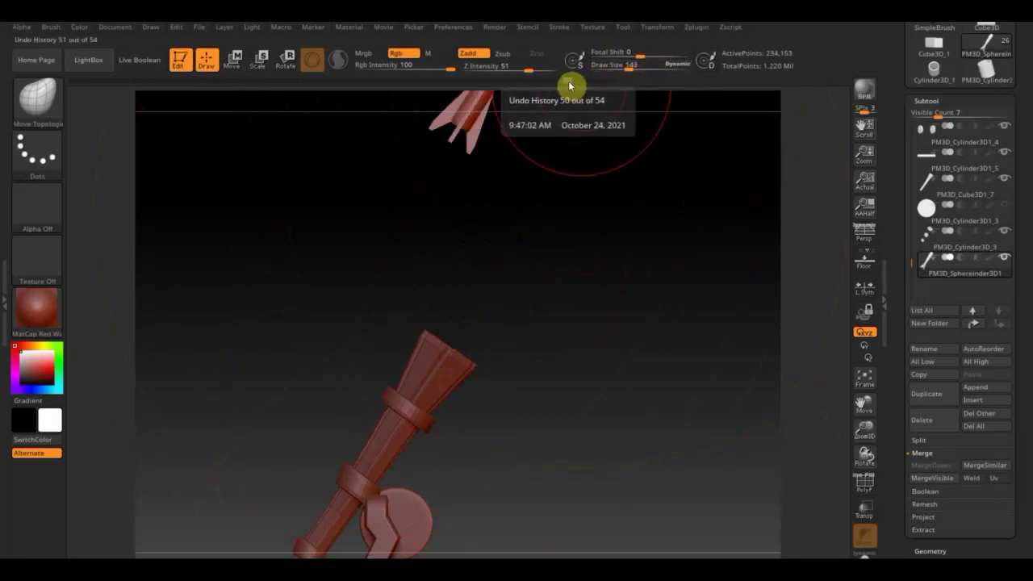
{"action": "left_click", "coordinate": [525, 83]}
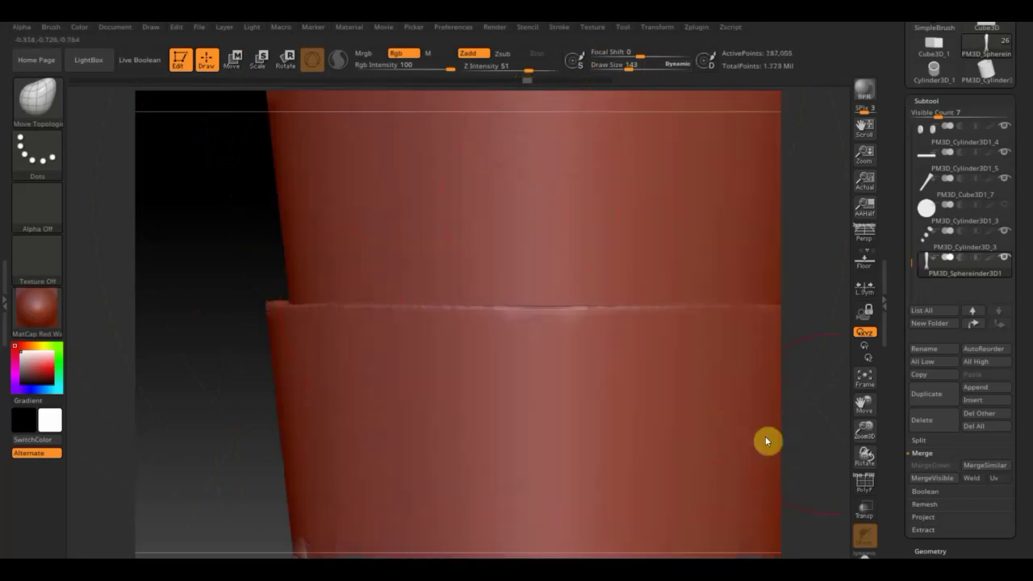
Step: Revert to history step 47 of 54, then box-mask the rocket and invert the mask
{"action": "left_click", "coordinate": [865, 386]}
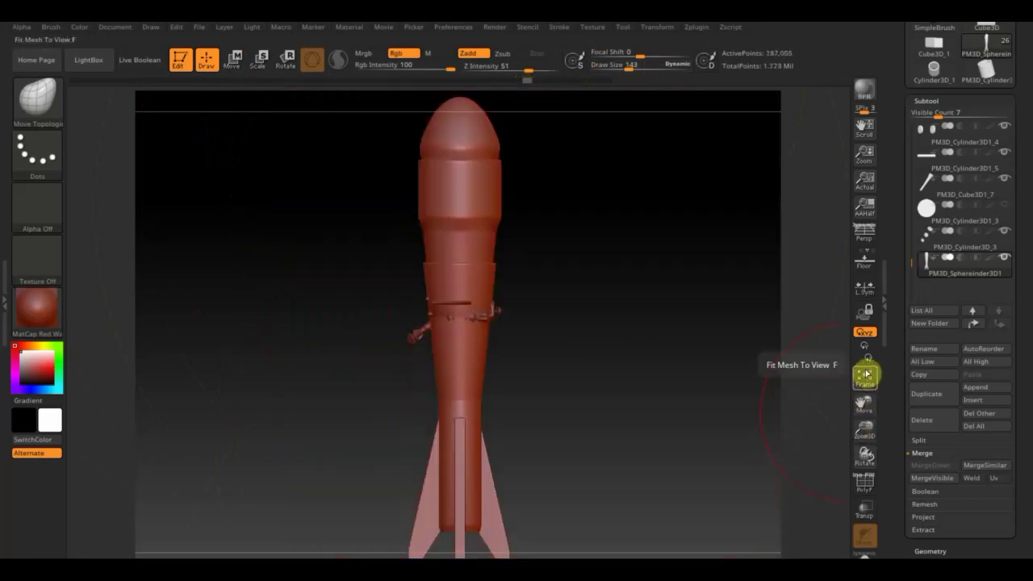
{"action": "left_click", "coordinate": [546, 87]}
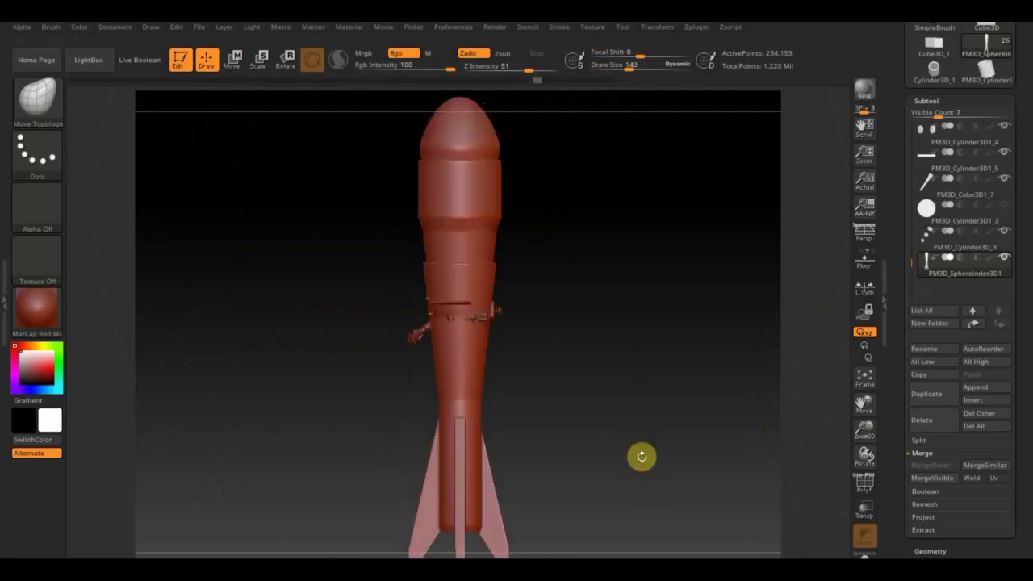
{"action": "left_click_drag", "start_coordinate": [642, 457], "coordinate": [641, 384]}
{"action": "left_click_drag", "start_coordinate": [640, 507], "coordinate": [306, 279], "text": "ctrl"}
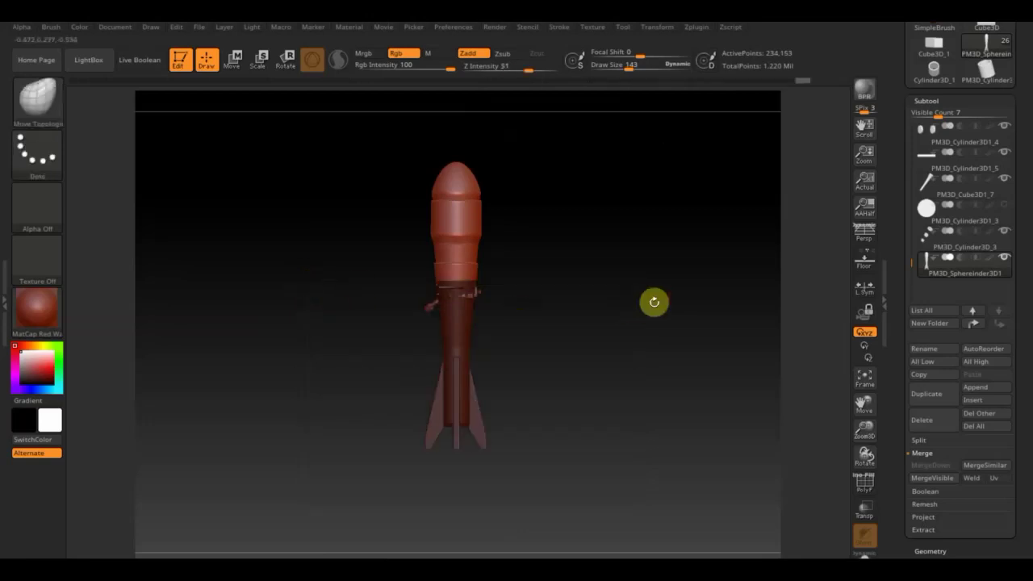
{"action": "key", "text": "ctrl"}
{"action": "left_click", "coordinate": [650, 302], "text": "ctrl"}
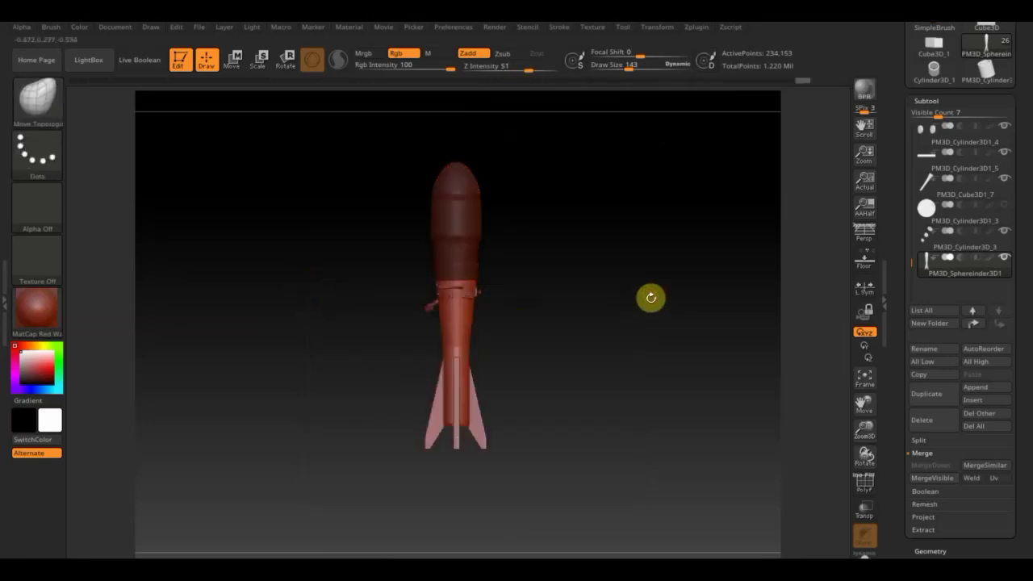
Step: Shrink the rocket's lower section and shift it downward with the Transpose gizmo
{"action": "left_click", "coordinate": [233, 60]}
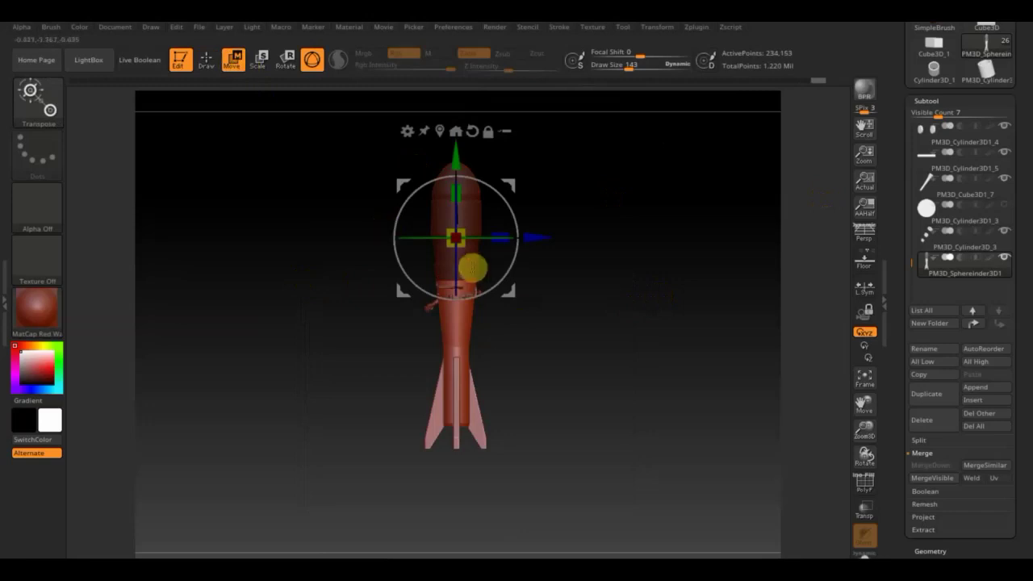
{"action": "left_click_drag", "start_coordinate": [468, 248], "coordinate": [455, 242]}
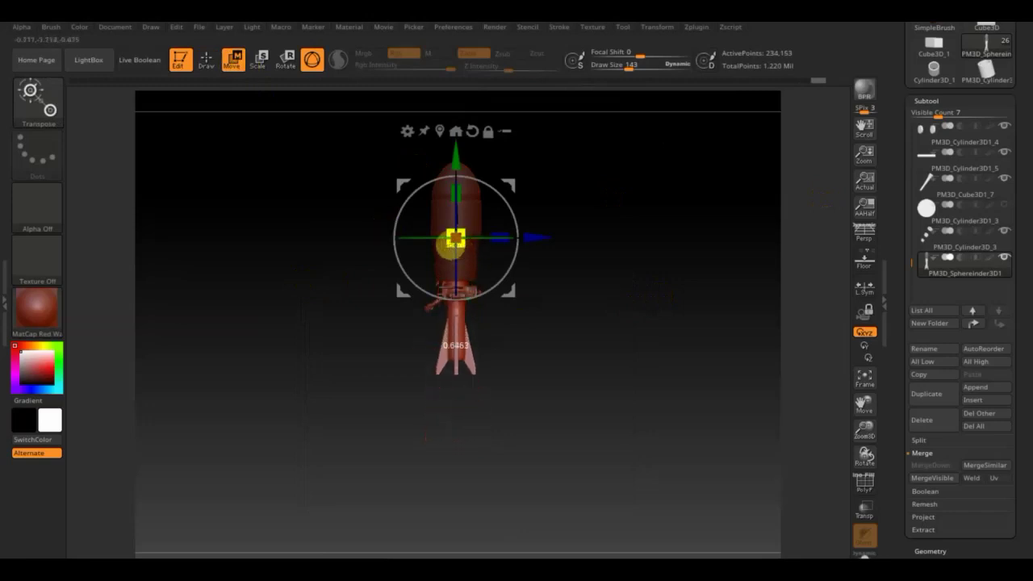
{"action": "left_click_drag", "start_coordinate": [457, 168], "coordinate": [460, 208]}
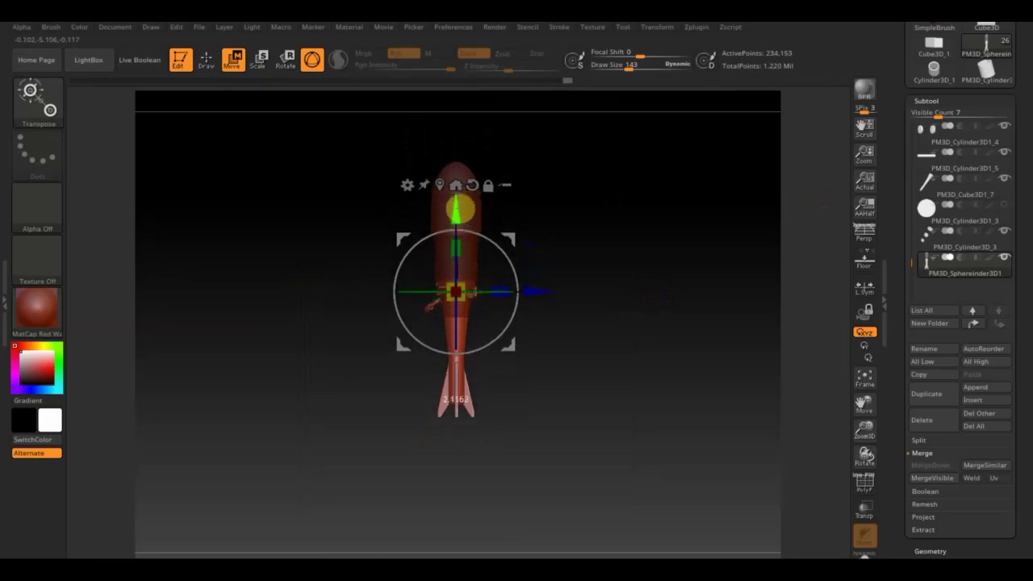
{"action": "left_click", "coordinate": [208, 60]}
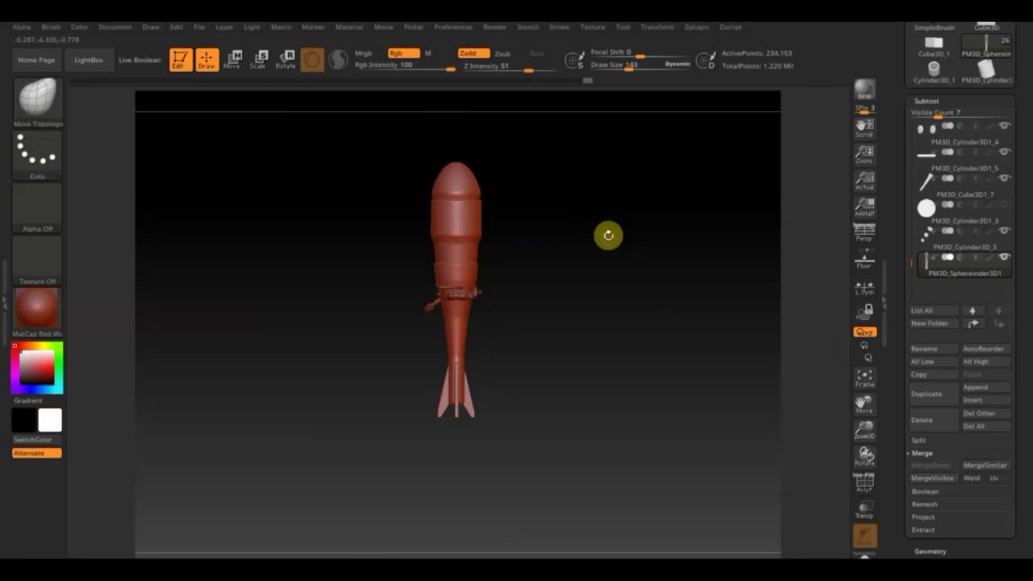
{"action": "mouse_move", "coordinate": [640, 273]}
{"action": "left_mouse_down"}
{"action": "mouse_move", "coordinate": [604, 276]}
{"action": "mouse_move", "coordinate": [556, 253]}
{"action": "left_mouse_up"}
{"action": "left_click", "coordinate": [234, 65]}
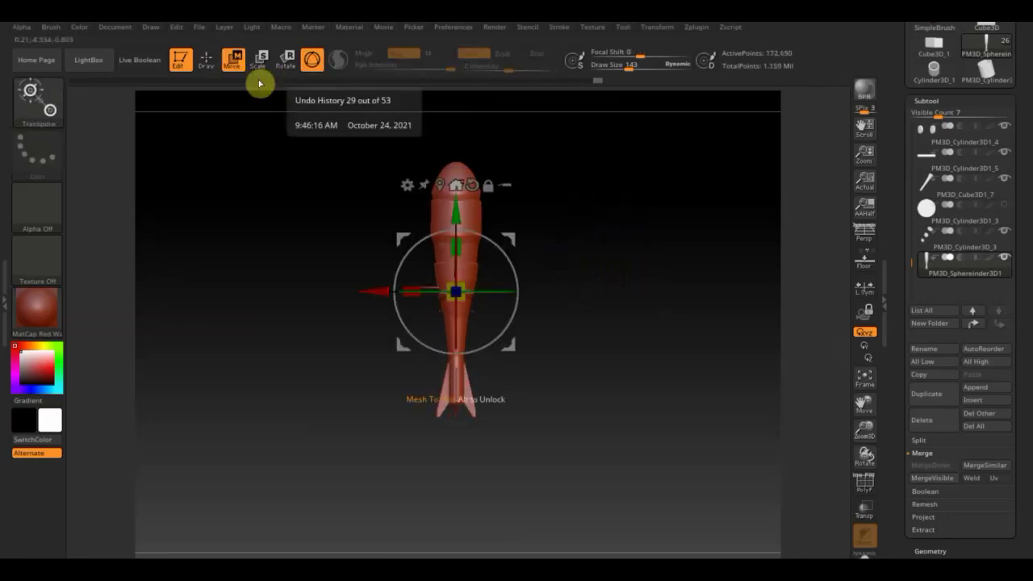
Step: Scale the rocket to under a third of its size, tilt it, and seat it atop the launcher arm
{"action": "mouse_move", "coordinate": [468, 299]}
{"action": "left_mouse_down"}
{"action": "mouse_move", "coordinate": [443, 269]}
{"action": "mouse_move", "coordinate": [652, 290]}
{"action": "mouse_move", "coordinate": [795, 544]}
{"action": "left_mouse_up"}
{"action": "mouse_move", "coordinate": [757, 479]}
{"action": "left_mouse_down"}
{"action": "mouse_move", "coordinate": [710, 421]}
{"action": "mouse_move", "coordinate": [719, 422]}
{"action": "left_mouse_up"}
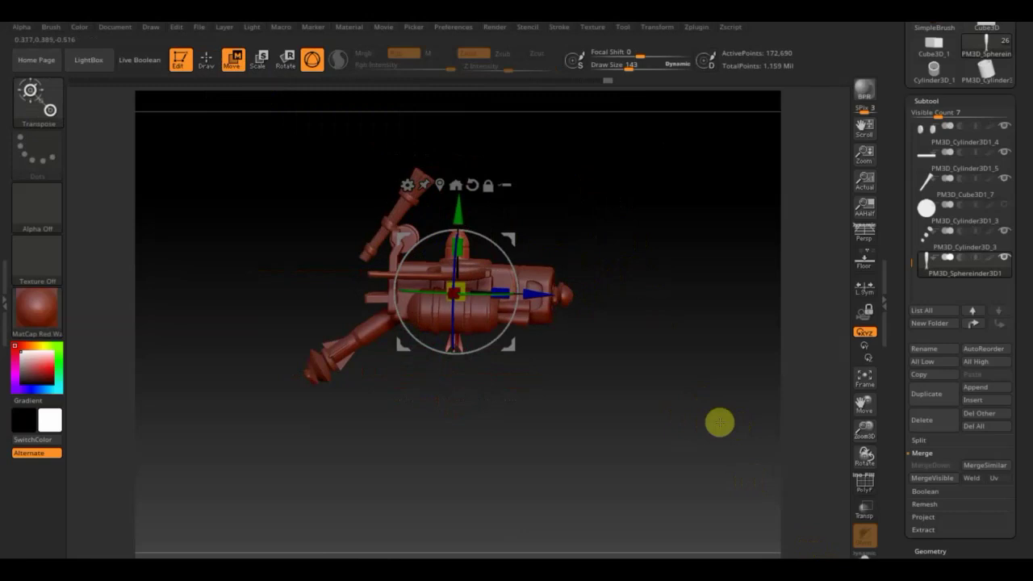
{"action": "mouse_move", "coordinate": [478, 223]}
{"action": "left_mouse_down"}
{"action": "mouse_move", "coordinate": [507, 288]}
{"action": "mouse_move", "coordinate": [513, 265]}
{"action": "left_mouse_up"}
{"action": "left_click_drag", "start_coordinate": [525, 346], "coordinate": [456, 269]}
{"action": "mouse_move", "coordinate": [442, 174]}
{"action": "left_mouse_down"}
{"action": "mouse_move", "coordinate": [479, 118]}
{"action": "mouse_move", "coordinate": [474, 142]}
{"action": "left_mouse_up"}
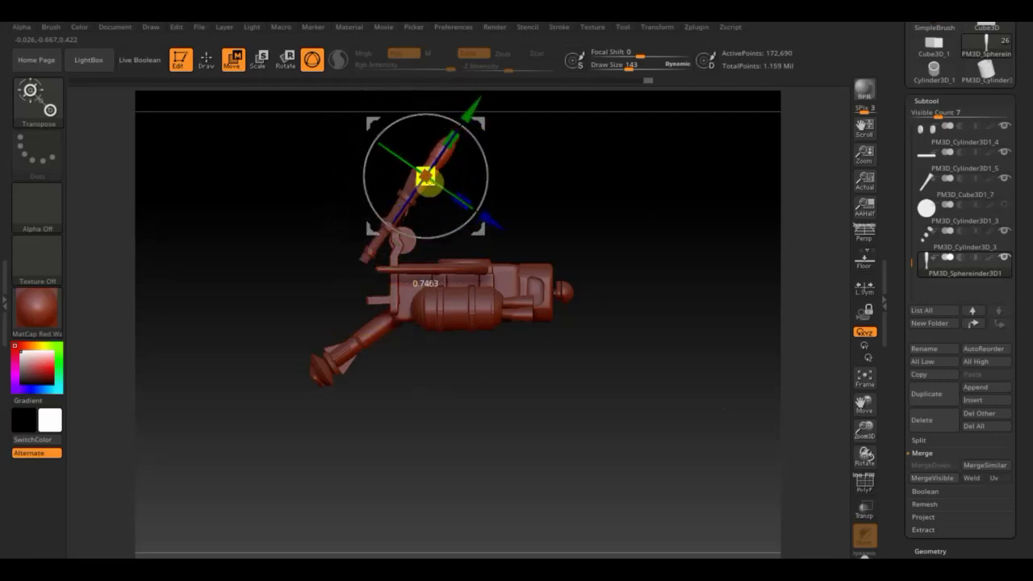
{"action": "mouse_move", "coordinate": [478, 121]}
{"action": "left_mouse_down"}
{"action": "mouse_move", "coordinate": [601, 188]}
{"action": "mouse_move", "coordinate": [605, 209]}
{"action": "left_mouse_up"}
{"action": "mouse_move", "coordinate": [518, 169]}
{"action": "left_mouse_down"}
{"action": "mouse_move", "coordinate": [643, 334]}
{"action": "mouse_move", "coordinate": [542, 275]}
{"action": "left_mouse_up"}
{"action": "mouse_move", "coordinate": [583, 306]}
{"action": "left_mouse_down"}
{"action": "mouse_move", "coordinate": [535, 307]}
{"action": "mouse_move", "coordinate": [546, 304]}
{"action": "mouse_move", "coordinate": [550, 373]}
{"action": "mouse_move", "coordinate": [583, 373]}
{"action": "mouse_move", "coordinate": [556, 385]}
{"action": "mouse_move", "coordinate": [543, 427]}
{"action": "mouse_move", "coordinate": [535, 394]}
{"action": "mouse_move", "coordinate": [621, 328]}
{"action": "mouse_move", "coordinate": [681, 313]}
{"action": "left_mouse_up"}
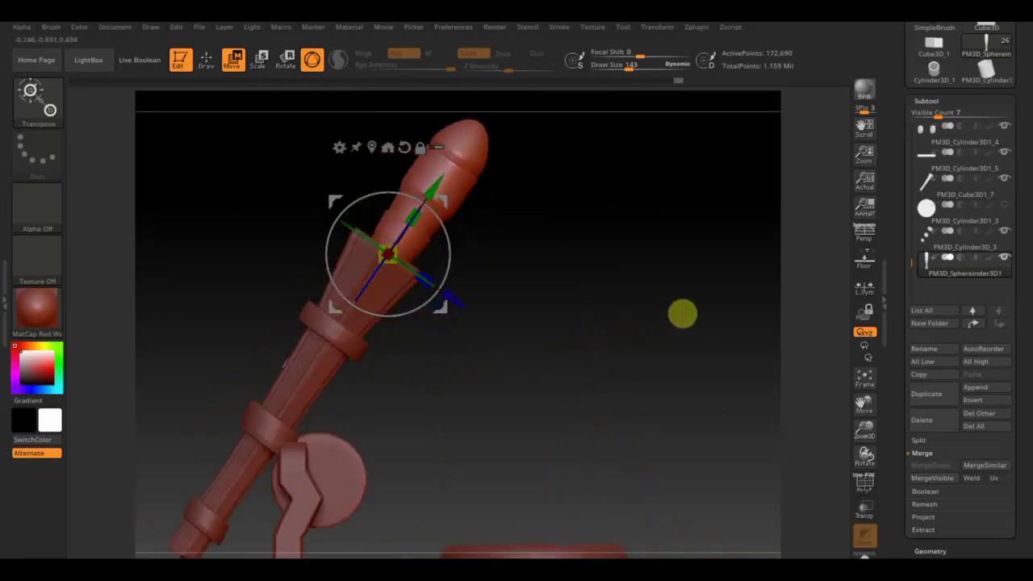
{"action": "left_click", "coordinate": [206, 58]}
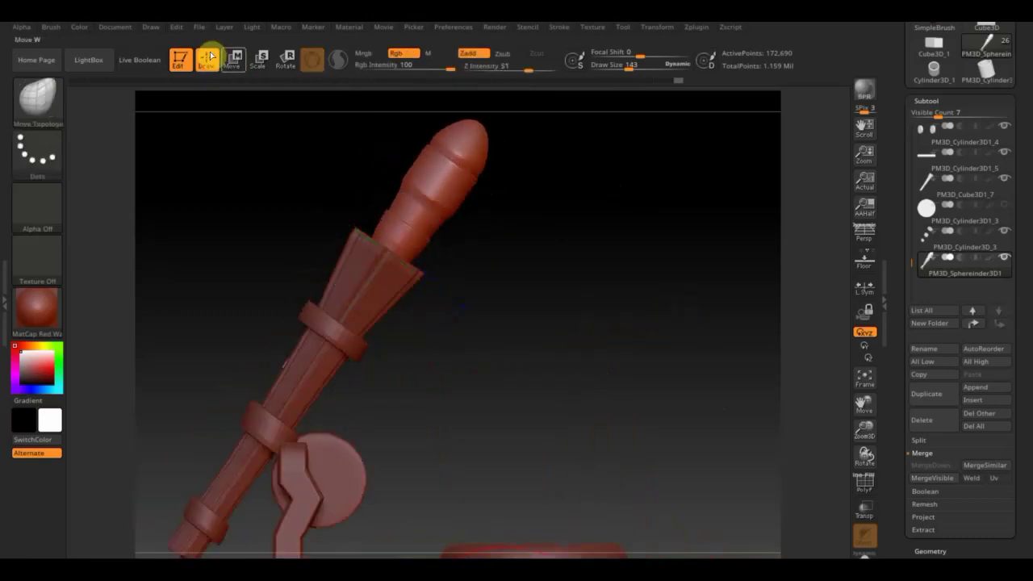
Step: Use MaskPen with a Curve stroke to draw a diagonal mask line across the rocket's base
{"action": "mouse_move", "coordinate": [493, 196]}
{"action": "left_mouse_down"}
{"action": "mouse_move", "coordinate": [581, 246]}
{"action": "mouse_move", "coordinate": [582, 235]}
{"action": "mouse_move", "coordinate": [592, 298]}
{"action": "mouse_move", "coordinate": [618, 314]}
{"action": "mouse_move", "coordinate": [588, 256]}
{"action": "mouse_move", "coordinate": [595, 267]}
{"action": "mouse_move", "coordinate": [509, 328]}
{"action": "mouse_move", "coordinate": [501, 355]}
{"action": "mouse_move", "coordinate": [542, 297]}
{"action": "left_mouse_up"}
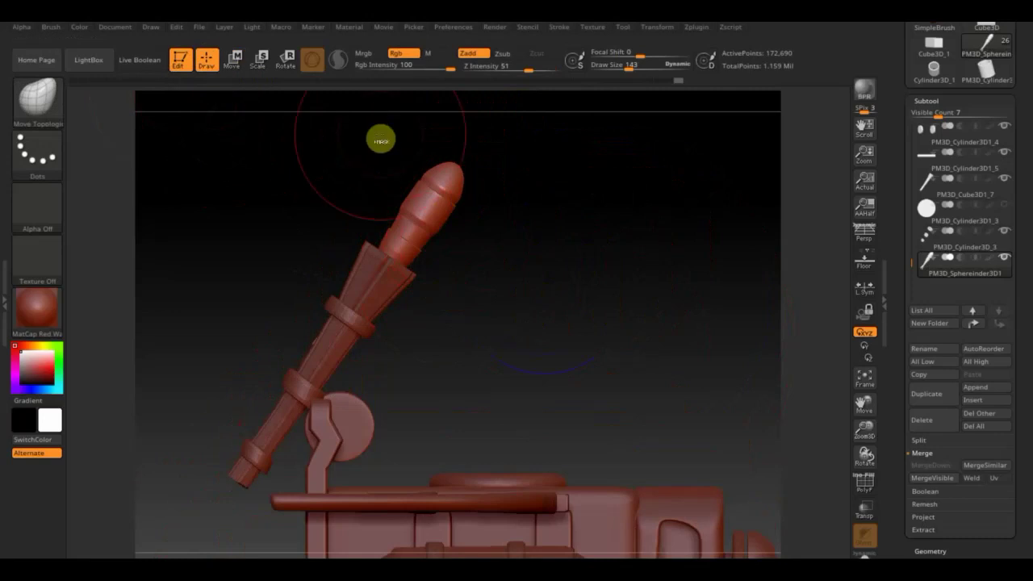
{"action": "left_click", "coordinate": [44, 101], "text": "ctrl"}
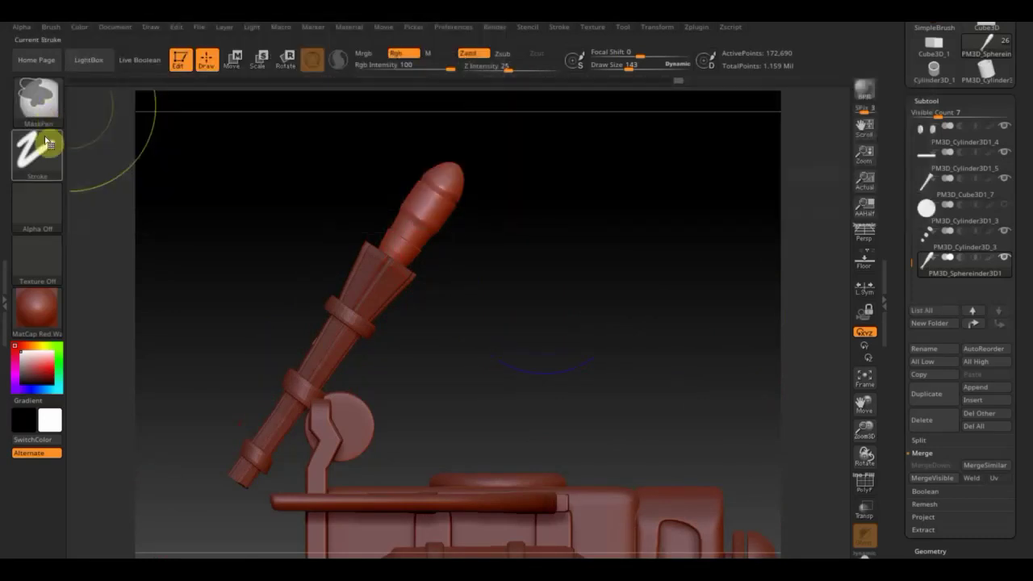
{"action": "left_click", "coordinate": [45, 150]}
{"action": "left_click", "coordinate": [161, 197]}
{"action": "mouse_move", "coordinate": [518, 316]}
{"action": "left_mouse_down"}
{"action": "mouse_move", "coordinate": [344, 212]}
{"action": "mouse_move", "coordinate": [473, 293]}
{"action": "mouse_move", "coordinate": [357, 223]}
{"action": "left_mouse_up"}
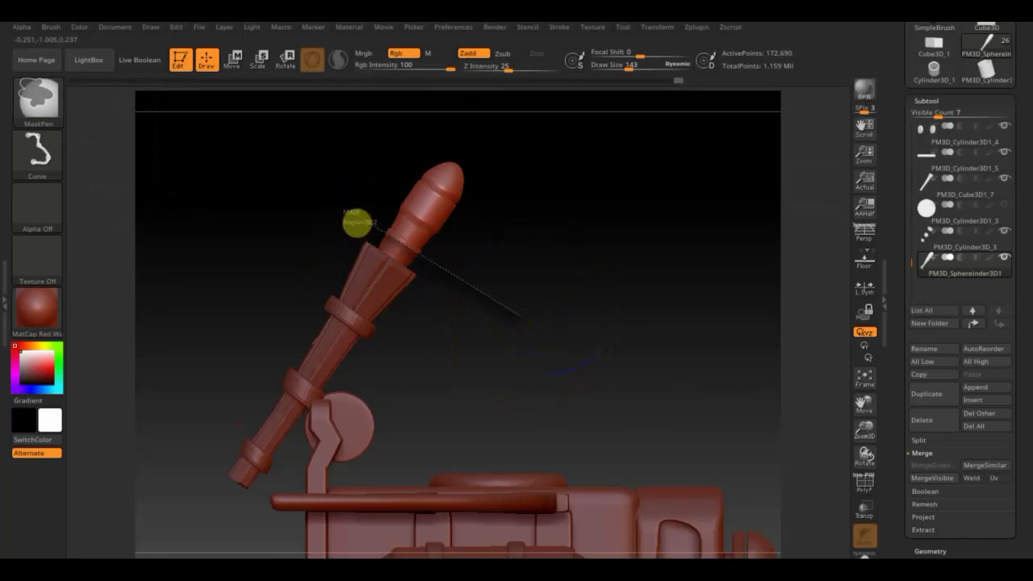
{"action": "left_click_drag", "start_coordinate": [307, 189], "coordinate": [322, 185], "text": "ctrl"}
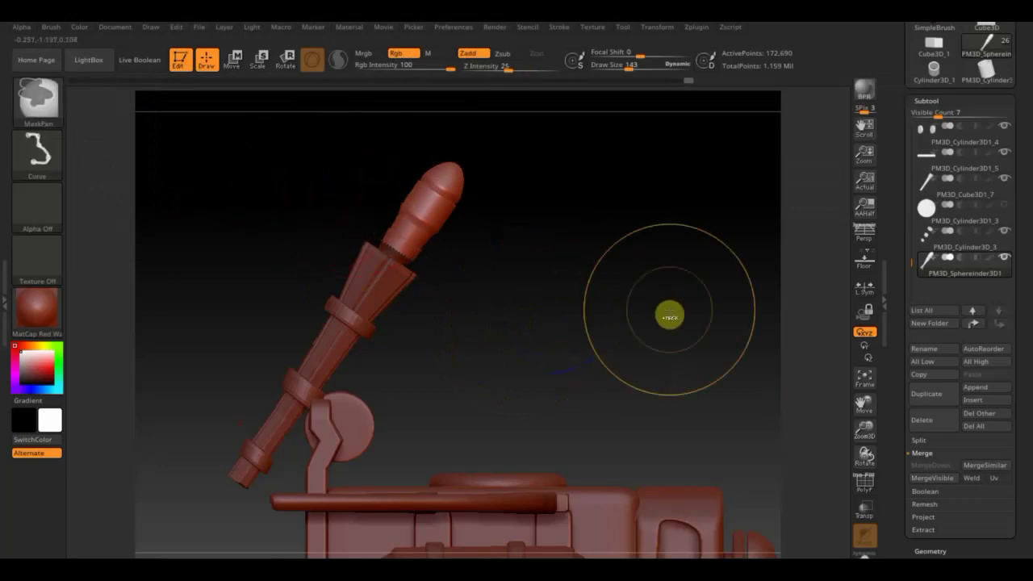
Step: Enlarge the rocket tube about 1.4 times with the Transpose gizmo
{"action": "left_click", "coordinate": [235, 61]}
{"action": "left_click_drag", "start_coordinate": [399, 263], "coordinate": [416, 267]}
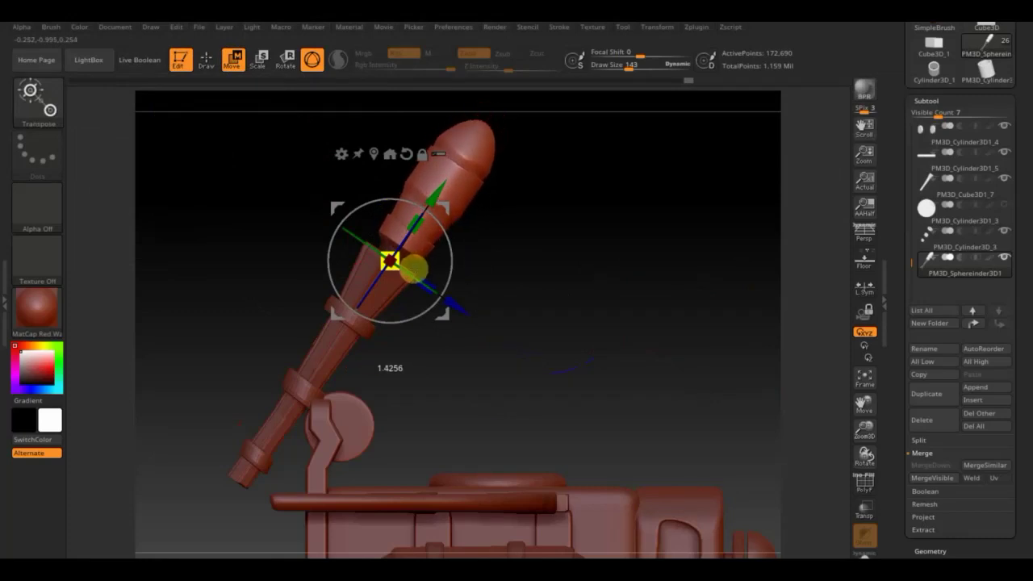
{"action": "mouse_move", "coordinate": [536, 264]}
{"action": "left_mouse_down"}
{"action": "mouse_move", "coordinate": [449, 288]}
{"action": "mouse_move", "coordinate": [454, 295]}
{"action": "left_mouse_up"}
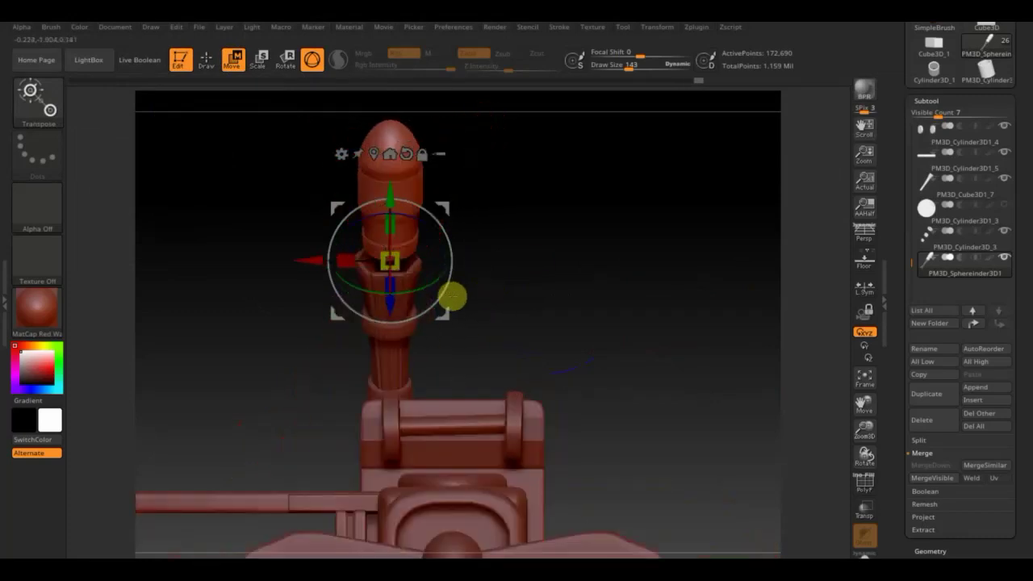
{"action": "mouse_move", "coordinate": [614, 388]}
{"action": "left_mouse_down"}
{"action": "mouse_move", "coordinate": [583, 279]}
{"action": "mouse_move", "coordinate": [597, 325]}
{"action": "mouse_move", "coordinate": [659, 341]}
{"action": "mouse_move", "coordinate": [684, 452]}
{"action": "mouse_move", "coordinate": [597, 353]}
{"action": "mouse_move", "coordinate": [643, 403]}
{"action": "mouse_move", "coordinate": [668, 388]}
{"action": "mouse_move", "coordinate": [615, 415]}
{"action": "left_mouse_up"}
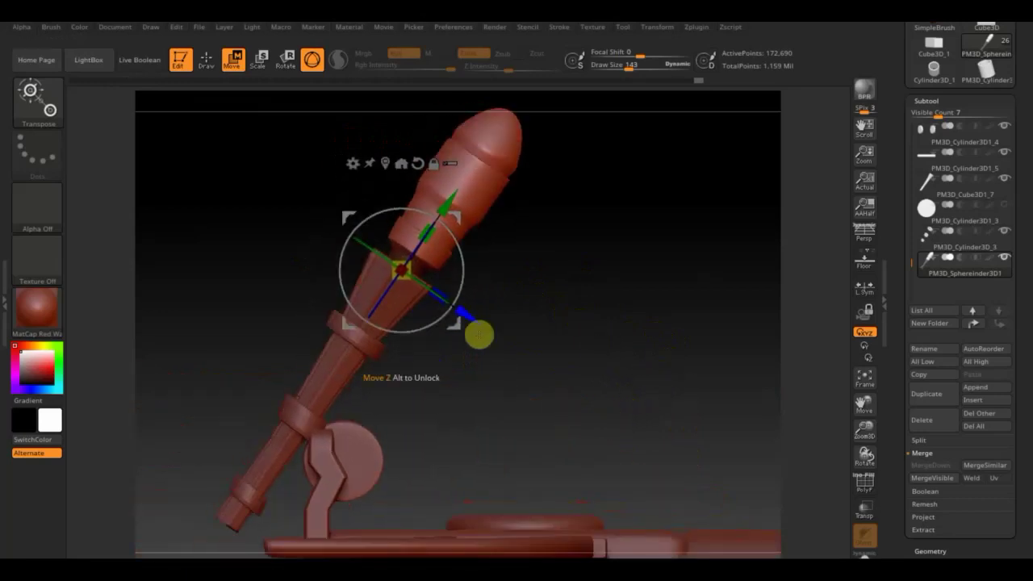
Step: Slide the rocket's upper part further out along the launcher arm and inspect it
{"action": "left_click_drag", "start_coordinate": [449, 204], "coordinate": [454, 195]}
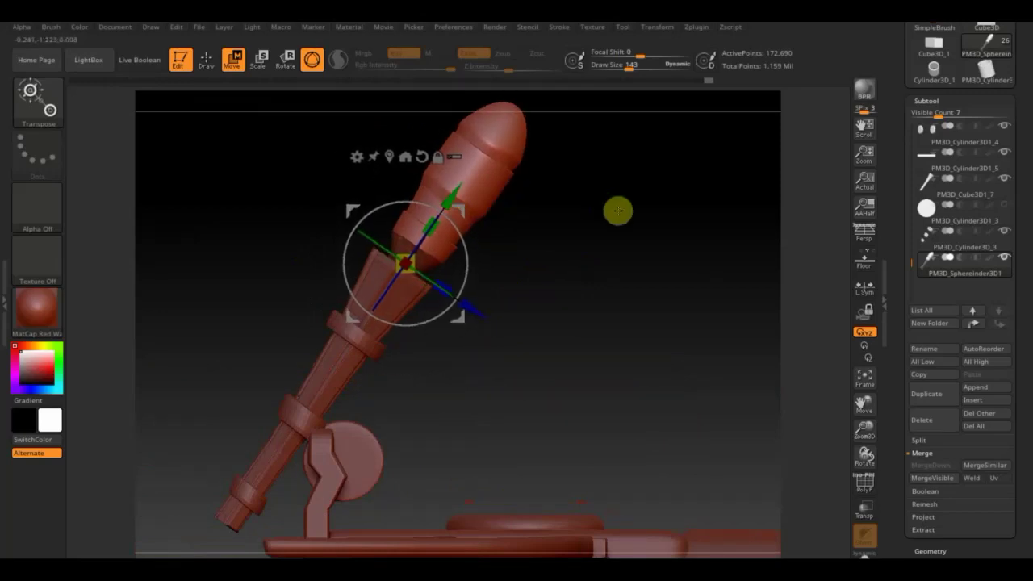
{"action": "mouse_move", "coordinate": [643, 235]}
{"action": "left_mouse_down"}
{"action": "mouse_move", "coordinate": [572, 260]}
{"action": "mouse_move", "coordinate": [576, 301]}
{"action": "mouse_move", "coordinate": [618, 293]}
{"action": "mouse_move", "coordinate": [638, 249]}
{"action": "mouse_move", "coordinate": [634, 258]}
{"action": "left_mouse_up"}
{"action": "left_click_drag", "start_coordinate": [450, 196], "coordinate": [431, 235]}
{"action": "mouse_move", "coordinate": [548, 228]}
{"action": "left_mouse_down"}
{"action": "mouse_move", "coordinate": [484, 242]}
{"action": "mouse_move", "coordinate": [686, 238]}
{"action": "mouse_move", "coordinate": [664, 263]}
{"action": "left_mouse_up"}
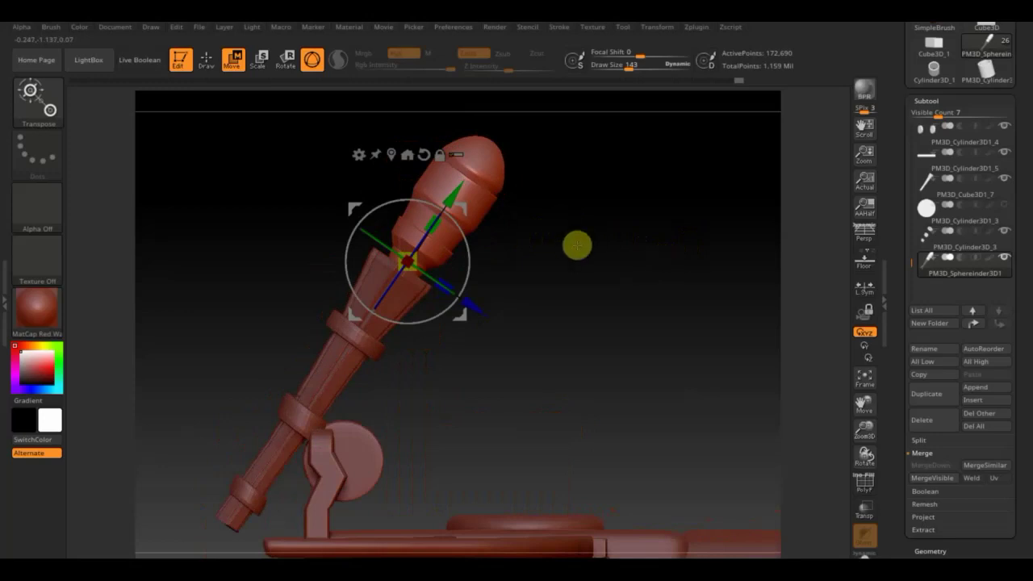
{"action": "mouse_move", "coordinate": [698, 456]}
{"action": "left_mouse_down"}
{"action": "mouse_move", "coordinate": [682, 459]}
{"action": "mouse_move", "coordinate": [652, 369]}
{"action": "mouse_move", "coordinate": [643, 401]}
{"action": "mouse_move", "coordinate": [568, 417]}
{"action": "mouse_move", "coordinate": [643, 392]}
{"action": "mouse_move", "coordinate": [705, 387]}
{"action": "mouse_move", "coordinate": [694, 399]}
{"action": "left_mouse_up"}
{"action": "mouse_move", "coordinate": [610, 422]}
{"action": "left_mouse_down"}
{"action": "mouse_move", "coordinate": [652, 426]}
{"action": "mouse_move", "coordinate": [664, 323]}
{"action": "left_mouse_up"}
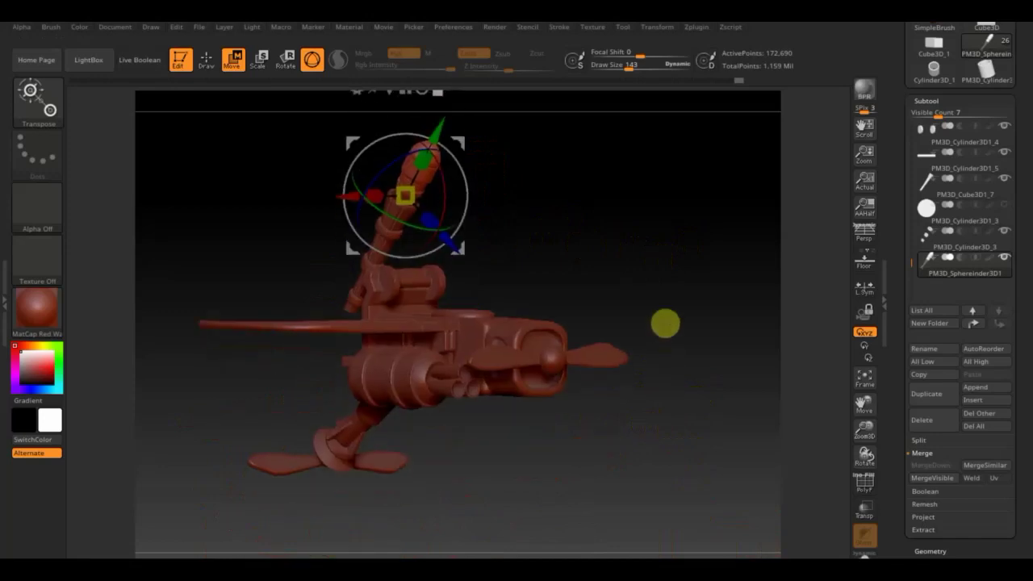
{"action": "left_click_drag", "start_coordinate": [683, 406], "coordinate": [691, 429]}
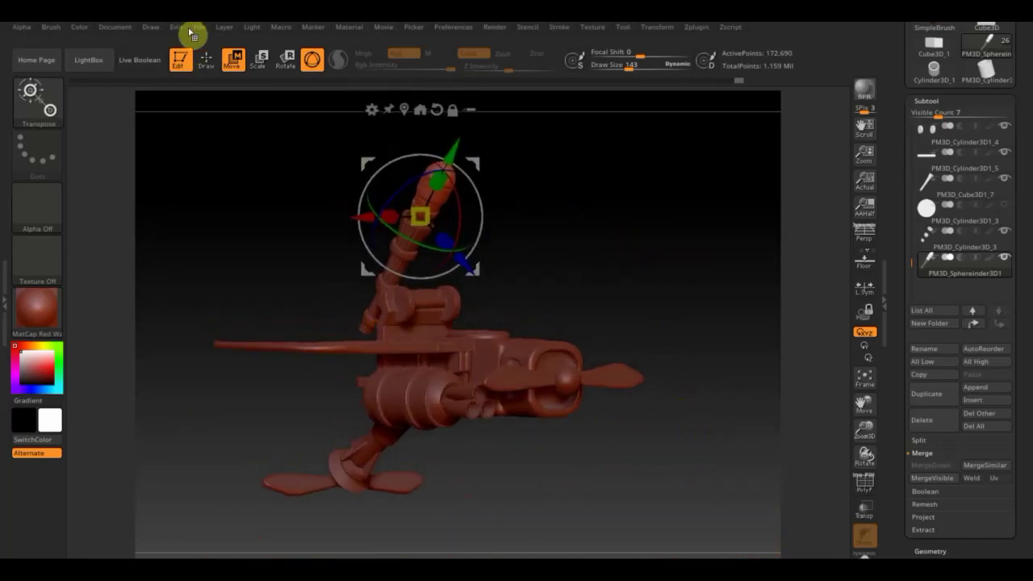
Step: Return to sculpt mode, frame the copter, and save it as project 'ZBrushProject коптер.zpr'
{"action": "left_click", "coordinate": [207, 59]}
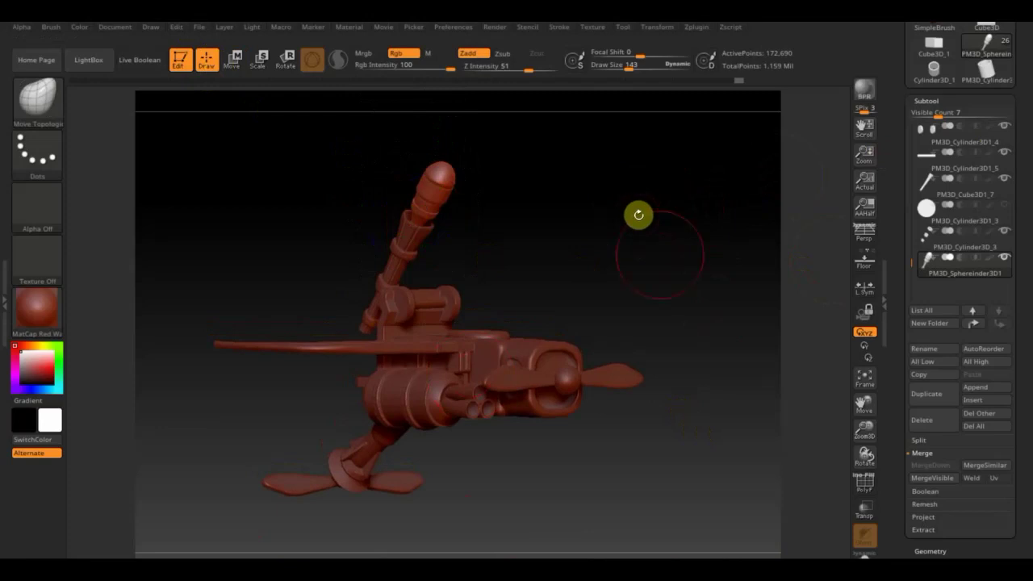
{"action": "mouse_move", "coordinate": [655, 262]}
{"action": "left_mouse_down", "text": "alt"}
{"action": "mouse_move", "coordinate": [662, 275]}
{"action": "mouse_move", "coordinate": [658, 253]}
{"action": "left_mouse_up", "text": "alt"}
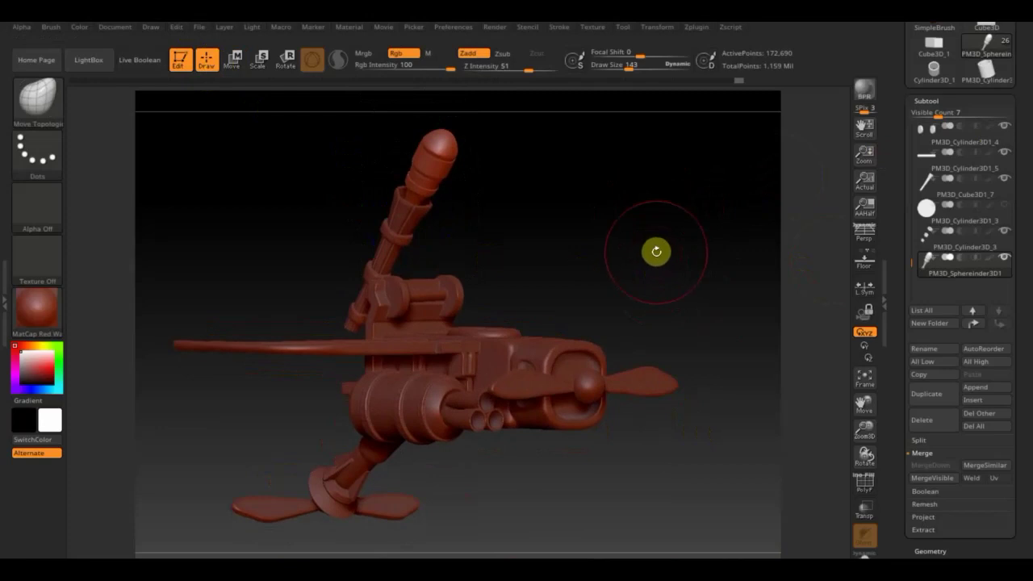
{"action": "left_click", "coordinate": [199, 27]}
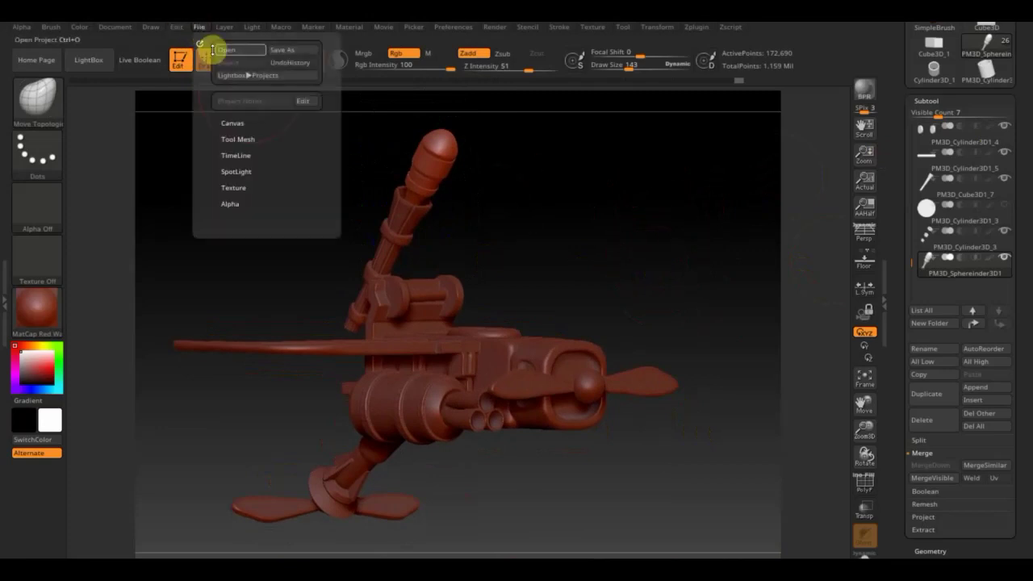
{"action": "left_click", "coordinate": [284, 54]}
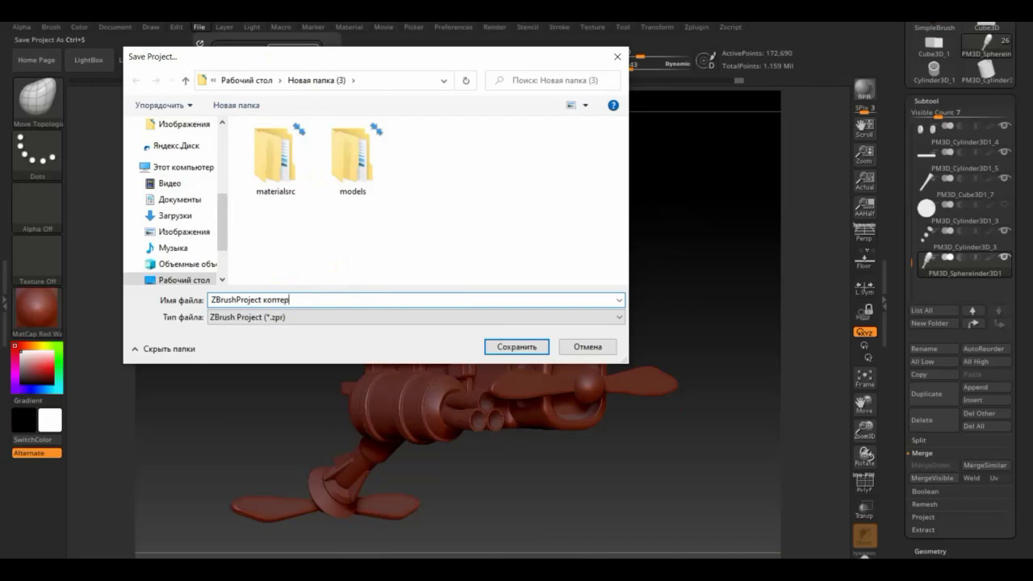
{"action": "left_click", "coordinate": [525, 350]}
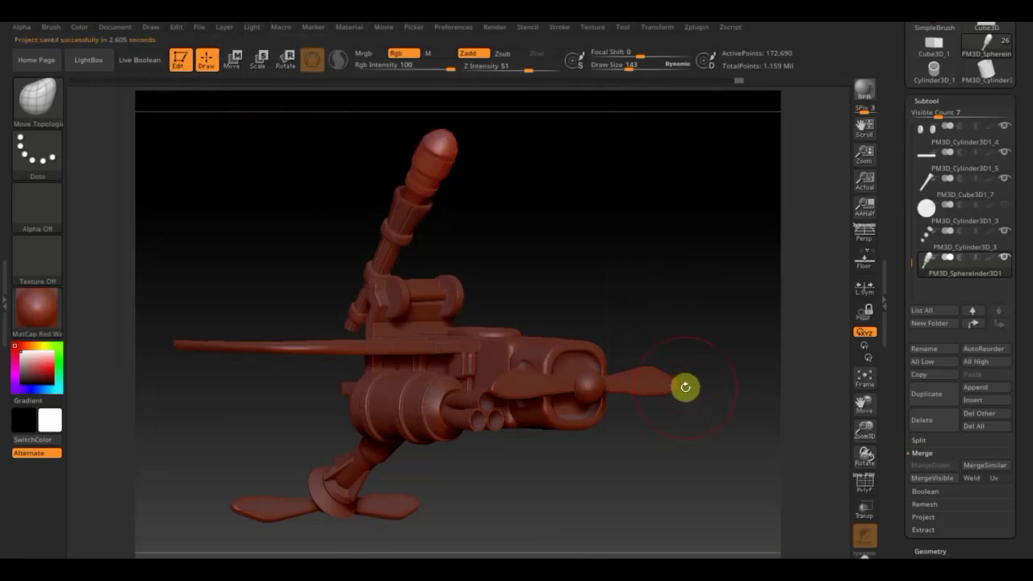
{"action": "mouse_move", "coordinate": [687, 435]}
{"action": "left_mouse_down"}
{"action": "mouse_move", "coordinate": [709, 442]}
{"action": "mouse_move", "coordinate": [705, 500]}
{"action": "mouse_move", "coordinate": [689, 533]}
{"action": "mouse_move", "coordinate": [644, 550]}
{"action": "mouse_move", "coordinate": [683, 468]}
{"action": "mouse_move", "coordinate": [744, 431]}
{"action": "mouse_move", "coordinate": [758, 434]}
{"action": "mouse_move", "coordinate": [654, 489]}
{"action": "mouse_move", "coordinate": [699, 421]}
{"action": "mouse_move", "coordinate": [667, 444]}
{"action": "mouse_move", "coordinate": [629, 438]}
{"action": "mouse_move", "coordinate": [606, 463]}
{"action": "mouse_move", "coordinate": [626, 497]}
{"action": "mouse_move", "coordinate": [622, 523]}
{"action": "mouse_move", "coordinate": [659, 484]}
{"action": "mouse_move", "coordinate": [668, 509]}
{"action": "mouse_move", "coordinate": [675, 489]}
{"action": "left_mouse_up"}
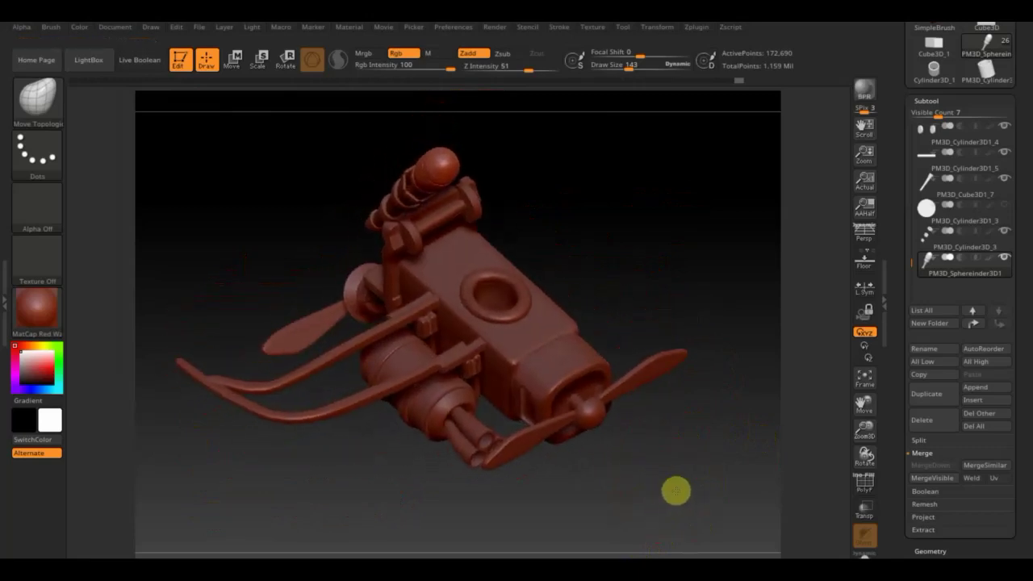